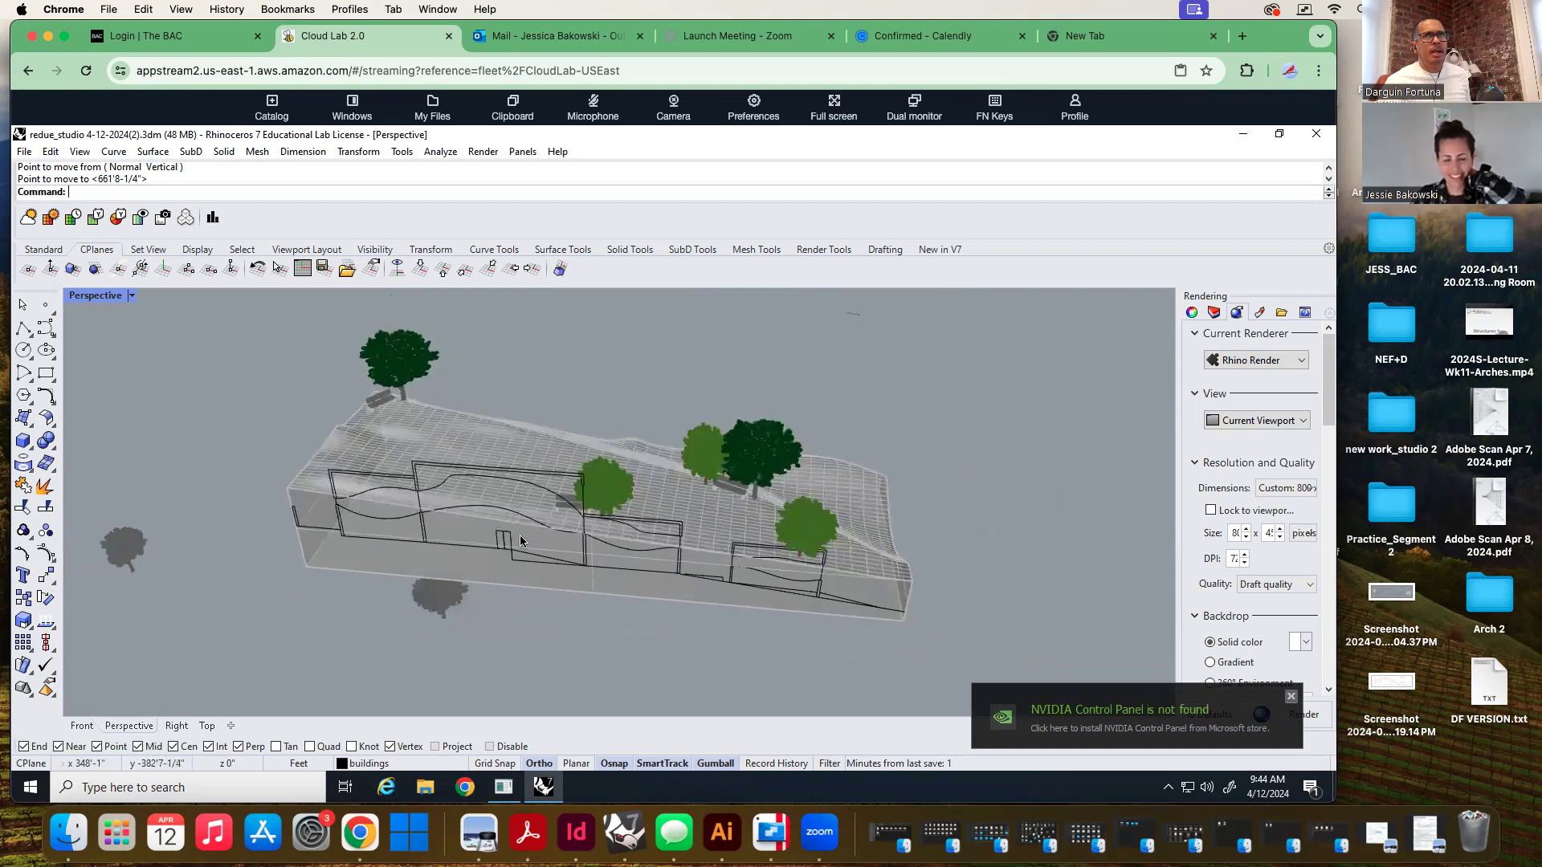
Select the grouped section curves on the terrain block's front face and raise them vertically to the height of the ground surface
{"action": "scroll", "coordinate": [517, 662], "scroll_direction": "up", "scroll_amount": 3}
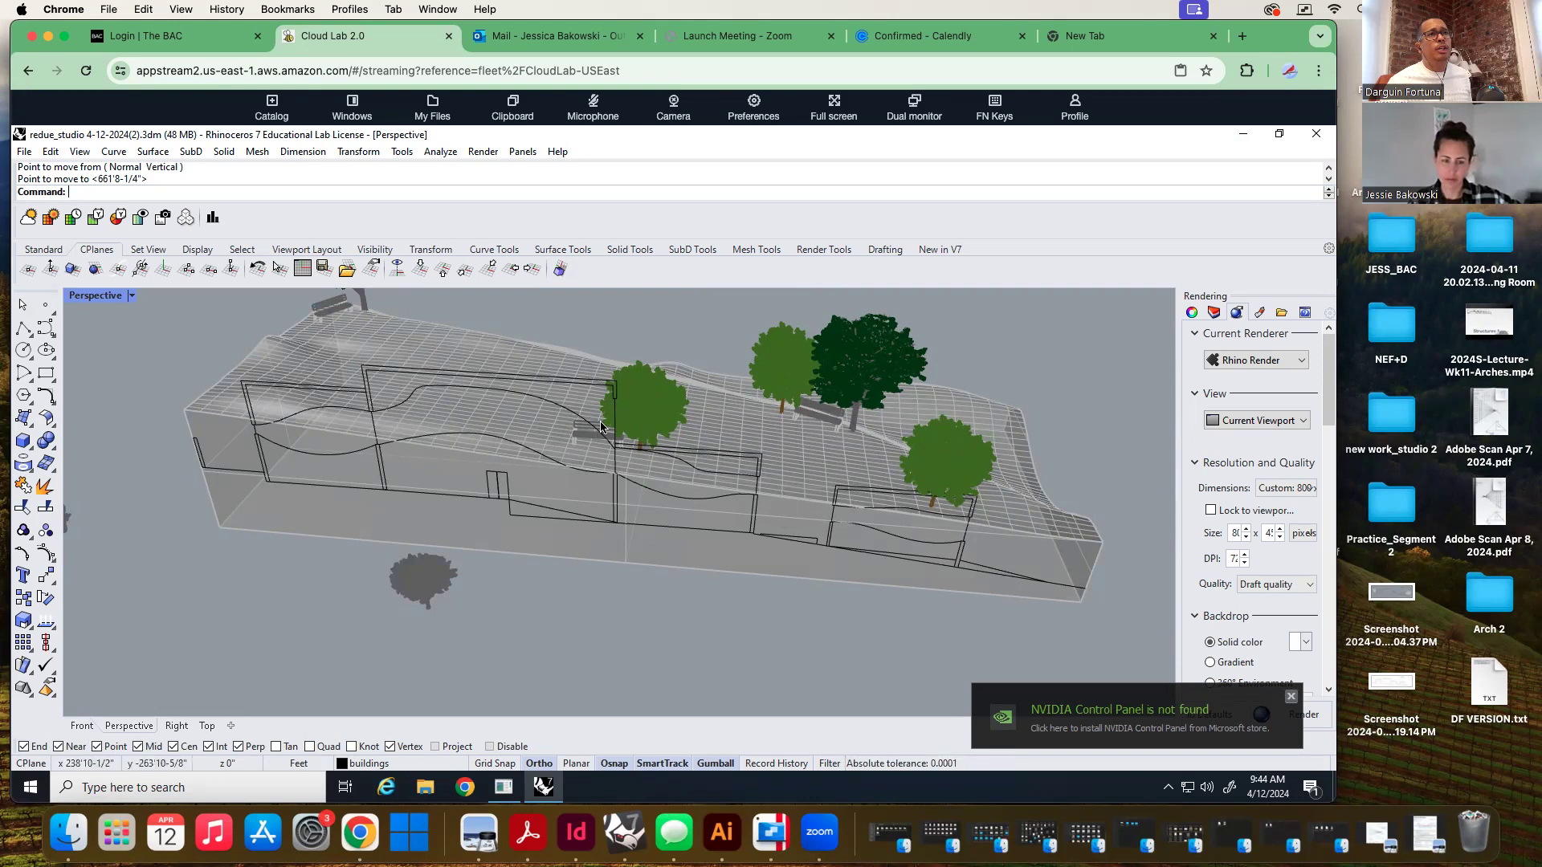
{"action": "left_click", "coordinate": [586, 457]}
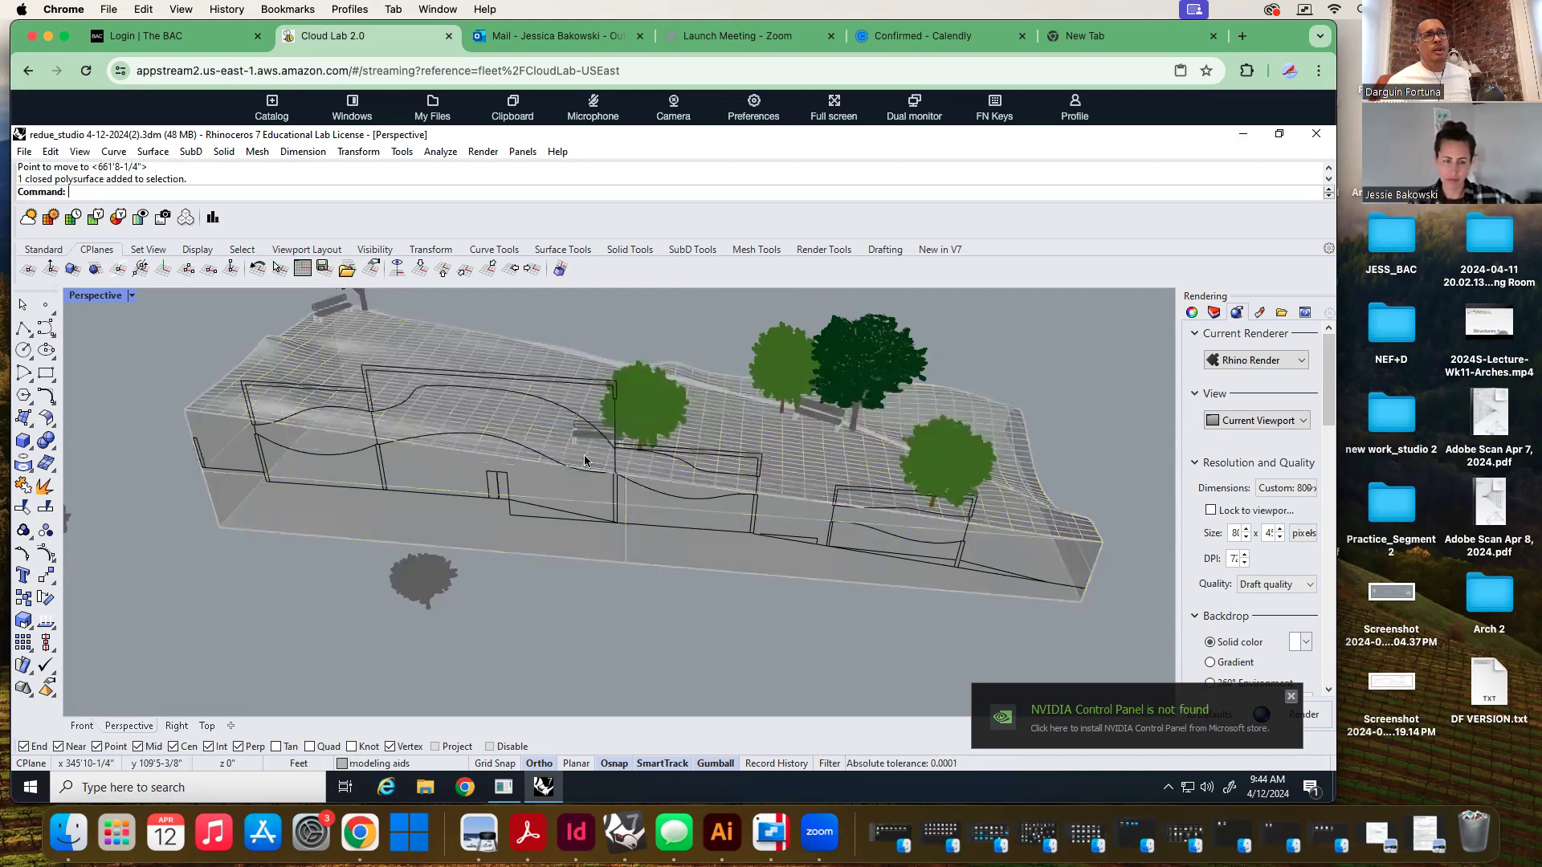
{"action": "left_click", "coordinate": [578, 530]}
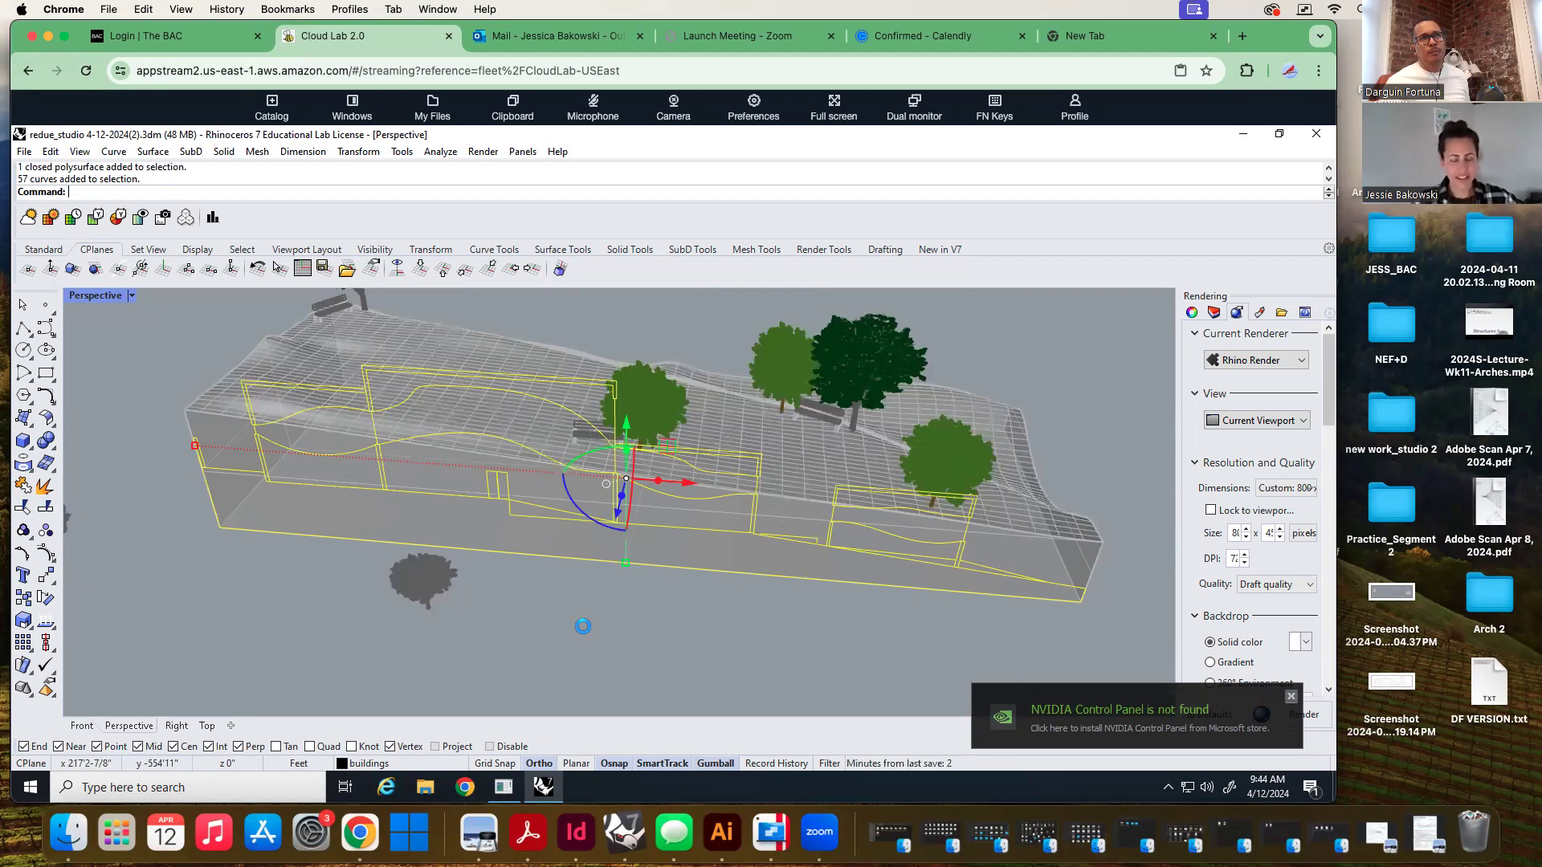
{"action": "right_click_drag", "start_coordinate": [575, 592], "coordinate": [586, 561]}
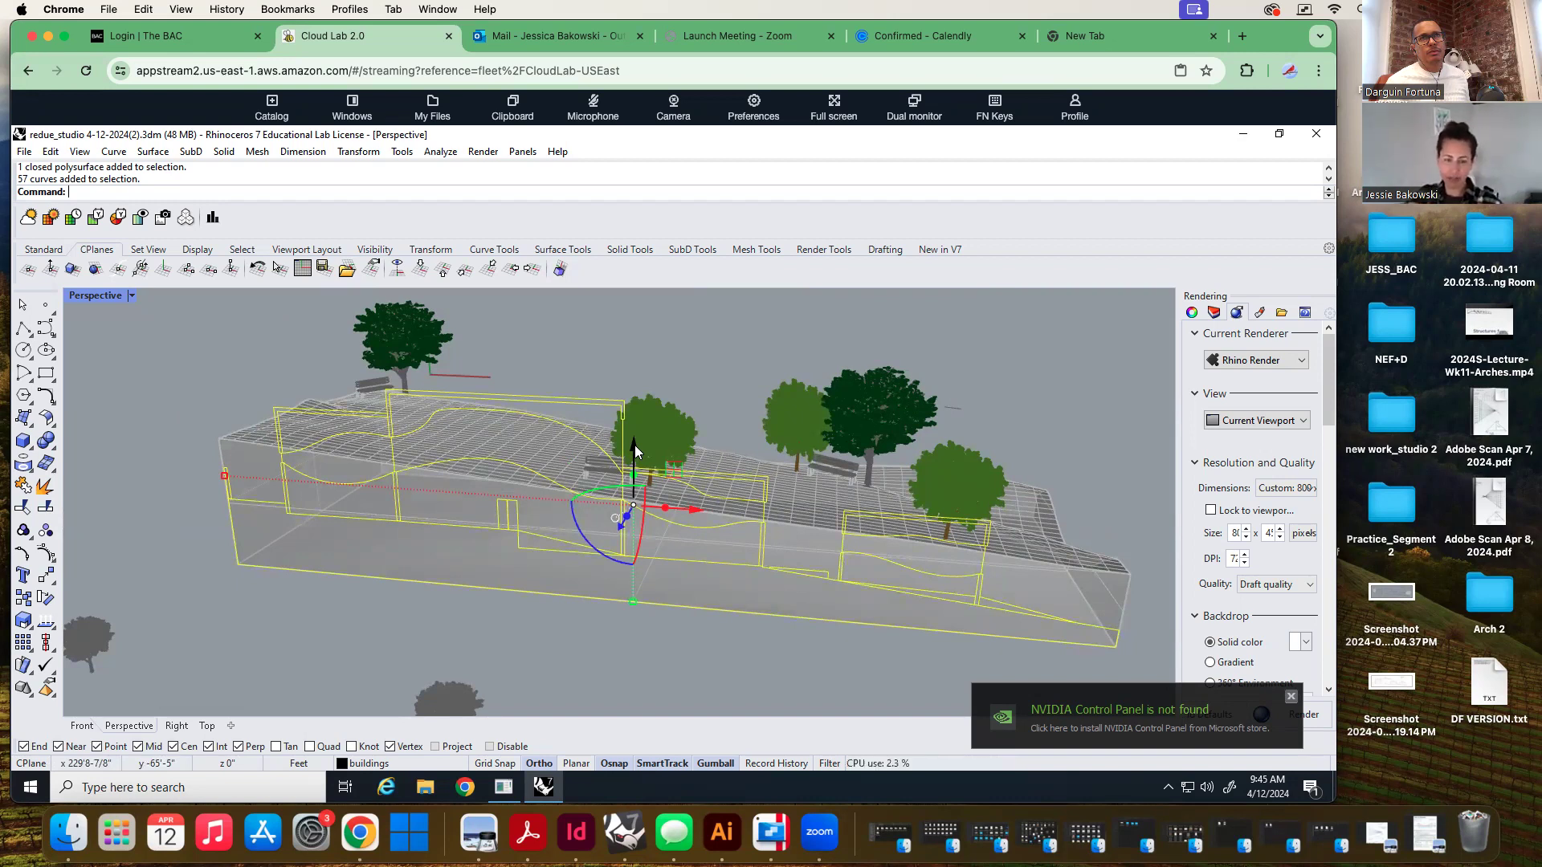
{"action": "left_click_drag", "start_coordinate": [634, 449], "coordinate": [633, 397]}
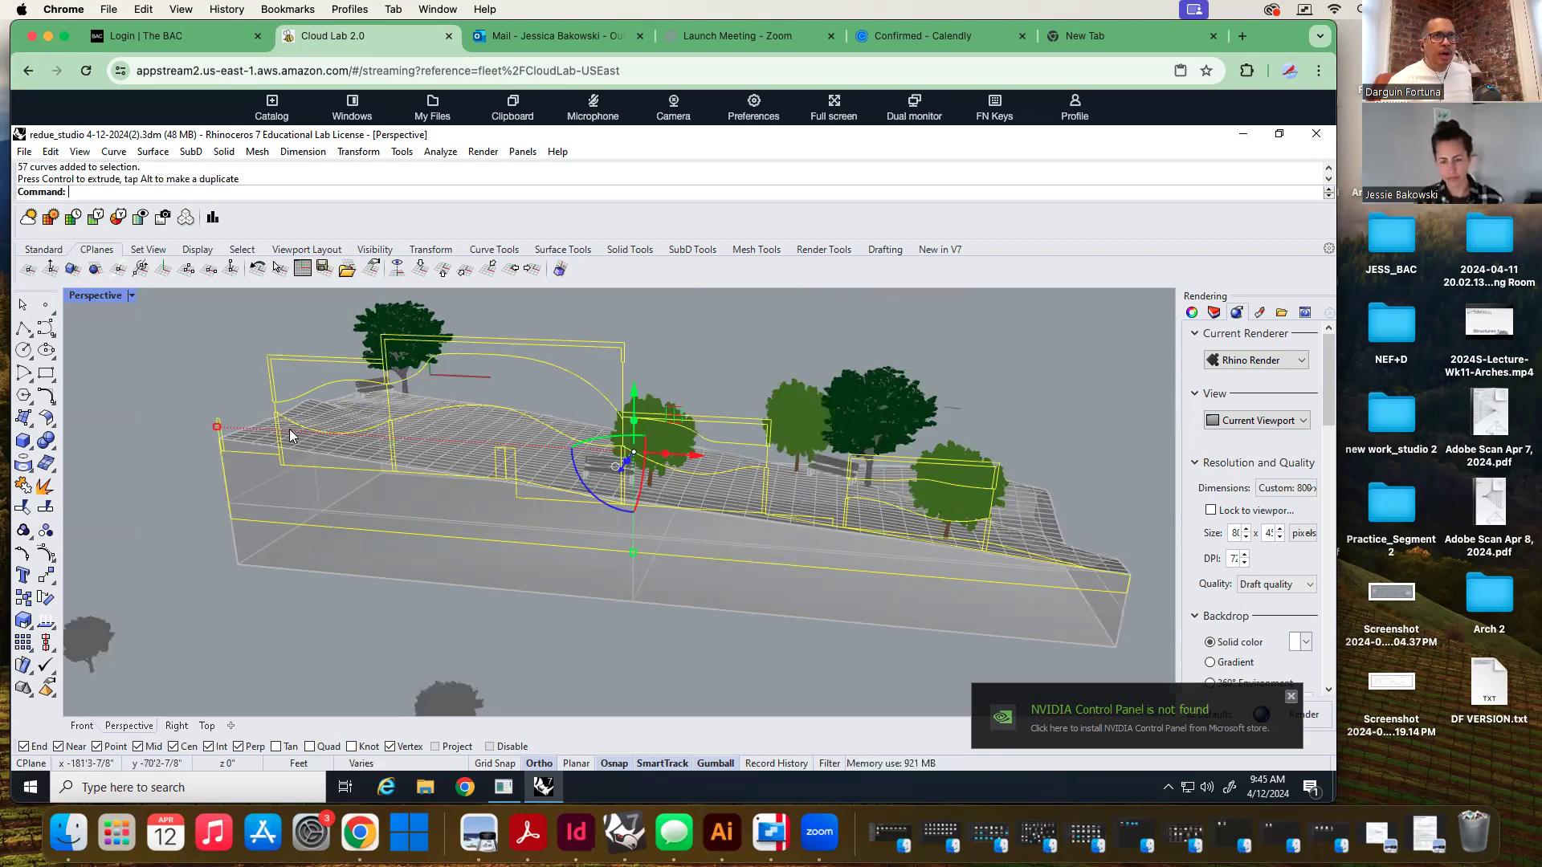
{"action": "left_click", "coordinate": [1290, 696]}
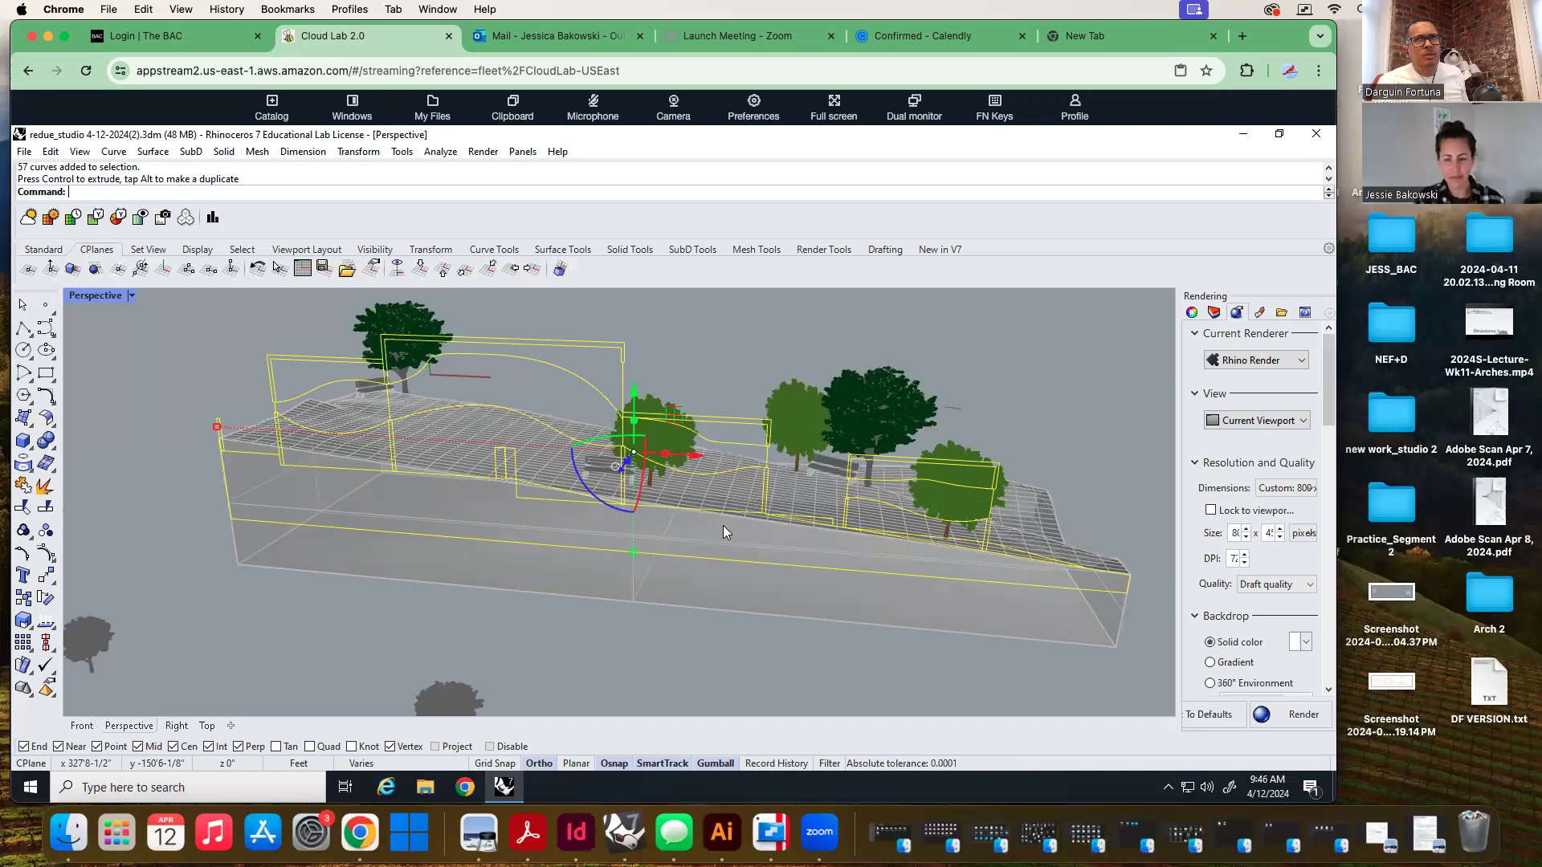
Try to shift the raised section curves horizontally inward from the terrain's front edge
{"action": "right_click_drag", "start_coordinate": [710, 613], "coordinate": [620, 631]}
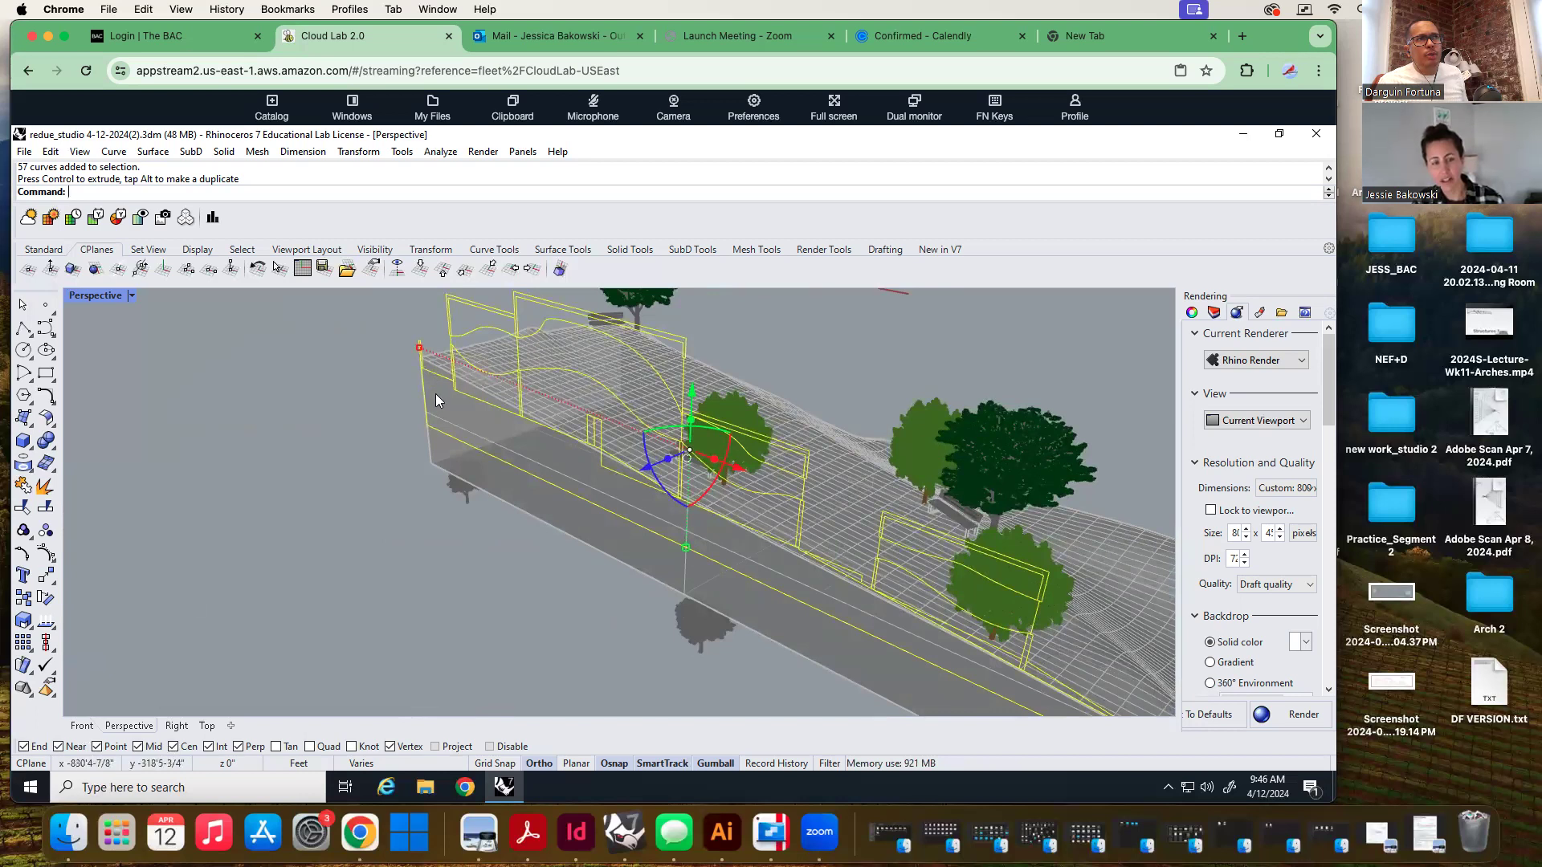
{"action": "left_click_drag", "start_coordinate": [645, 472], "coordinate": [669, 448]}
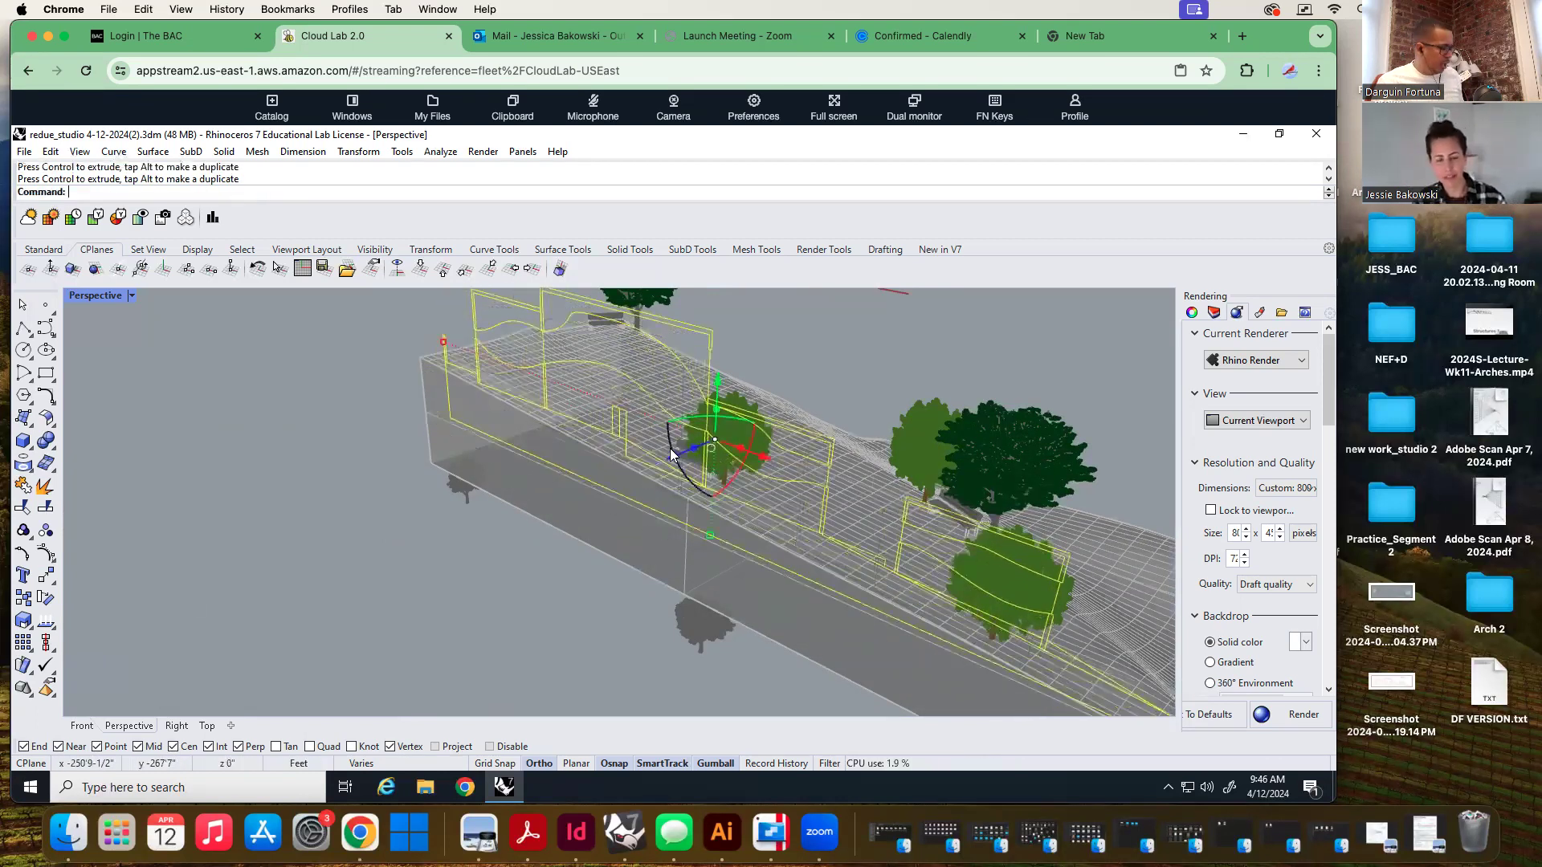
{"action": "key", "text": "ctrl+z"}
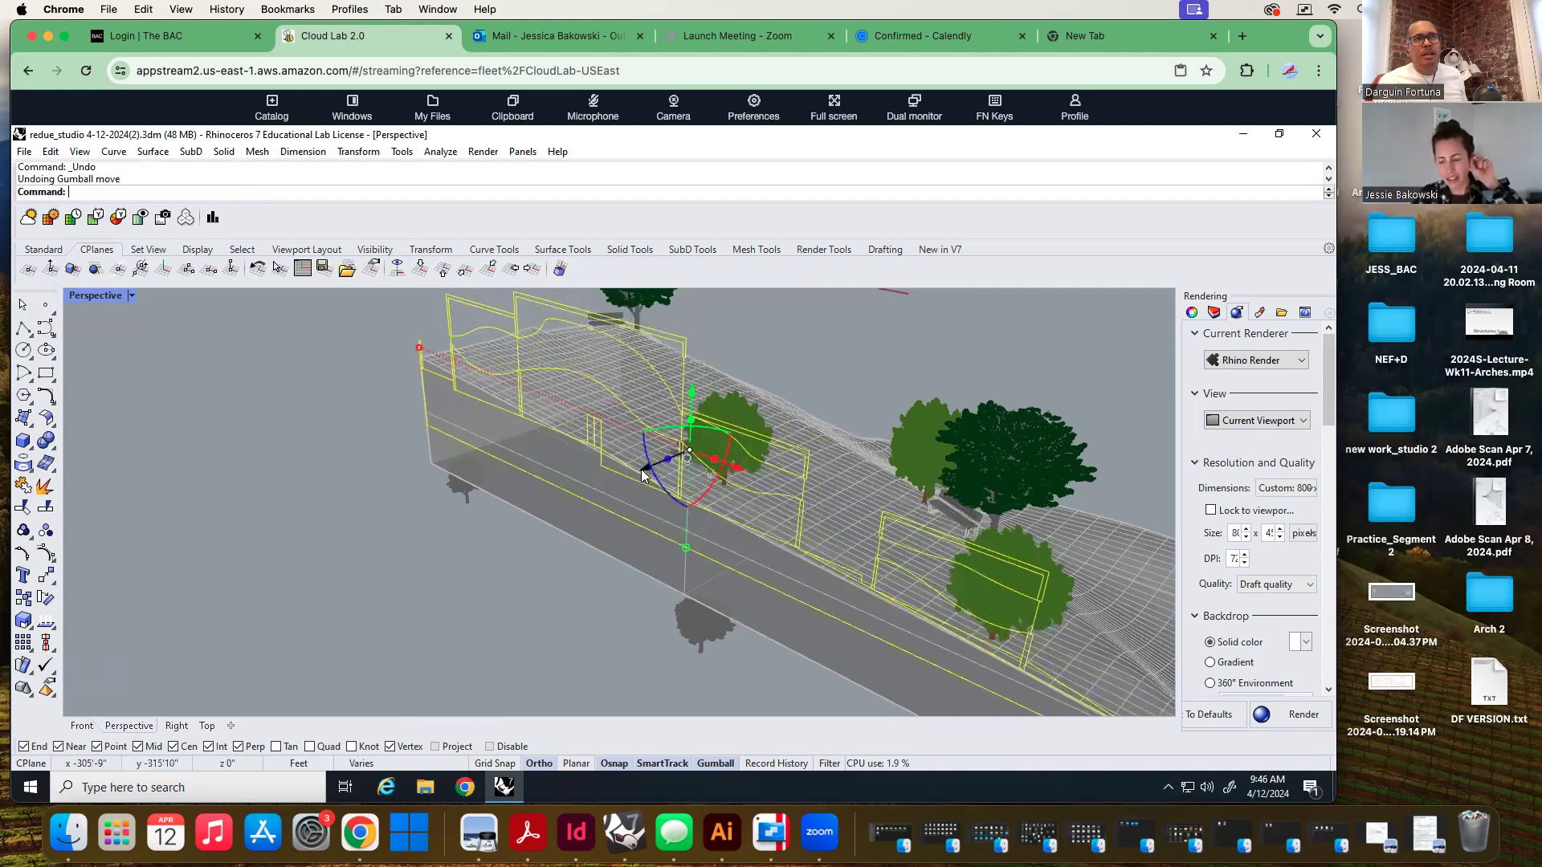
{"action": "left_click", "coordinate": [641, 471]}
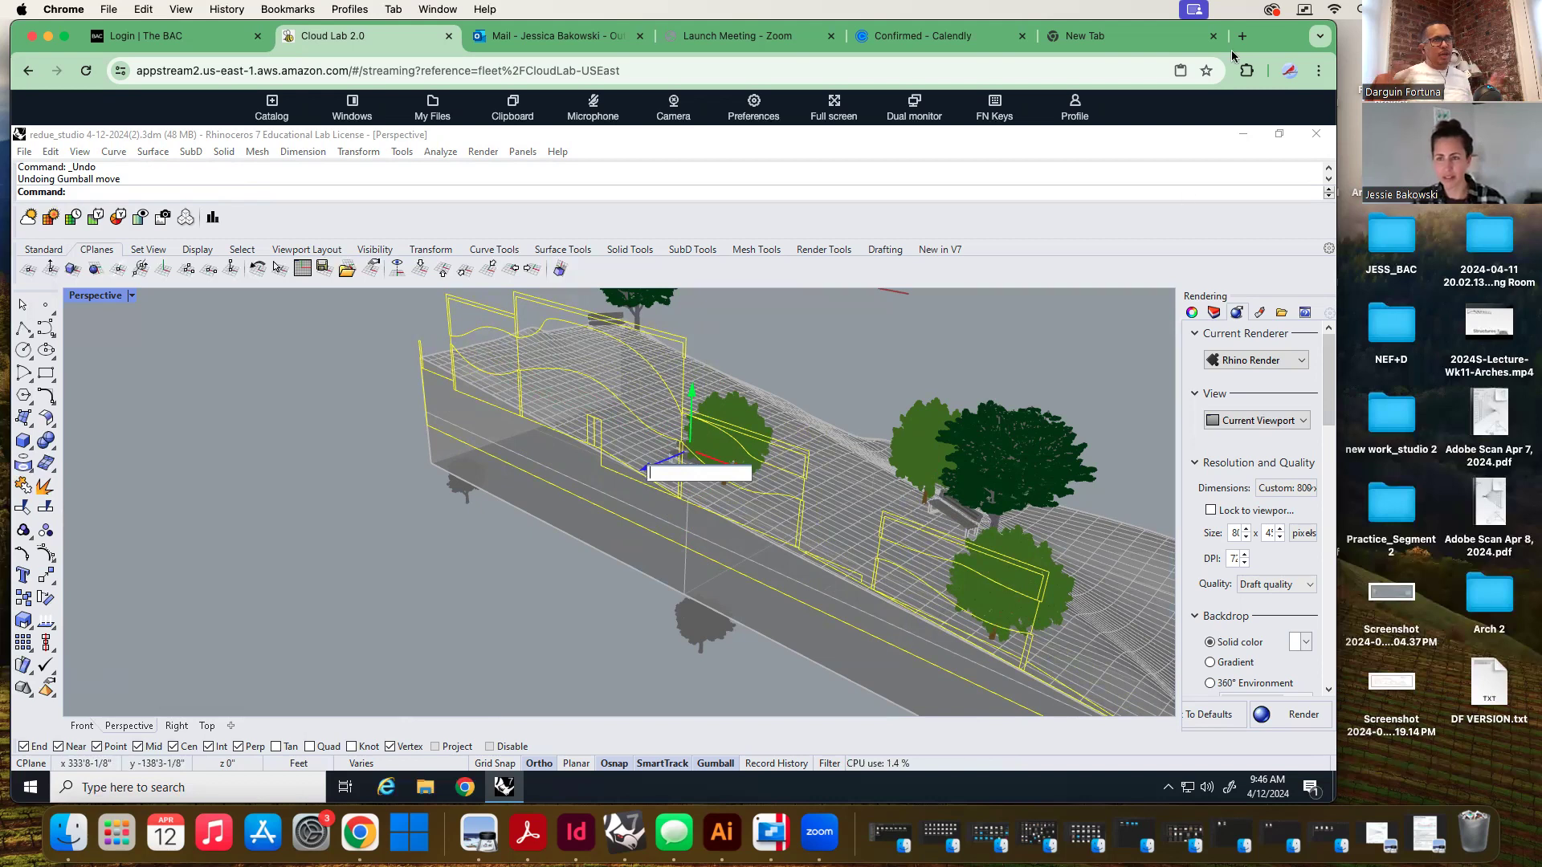
Open the plan view screenshot from the desktop in Preview and enlarge it to examine the building layout
{"action": "left_click_drag", "start_coordinate": [1234, 55], "coordinate": [976, 485]}
{"action": "double_click", "coordinate": [1283, 142]}
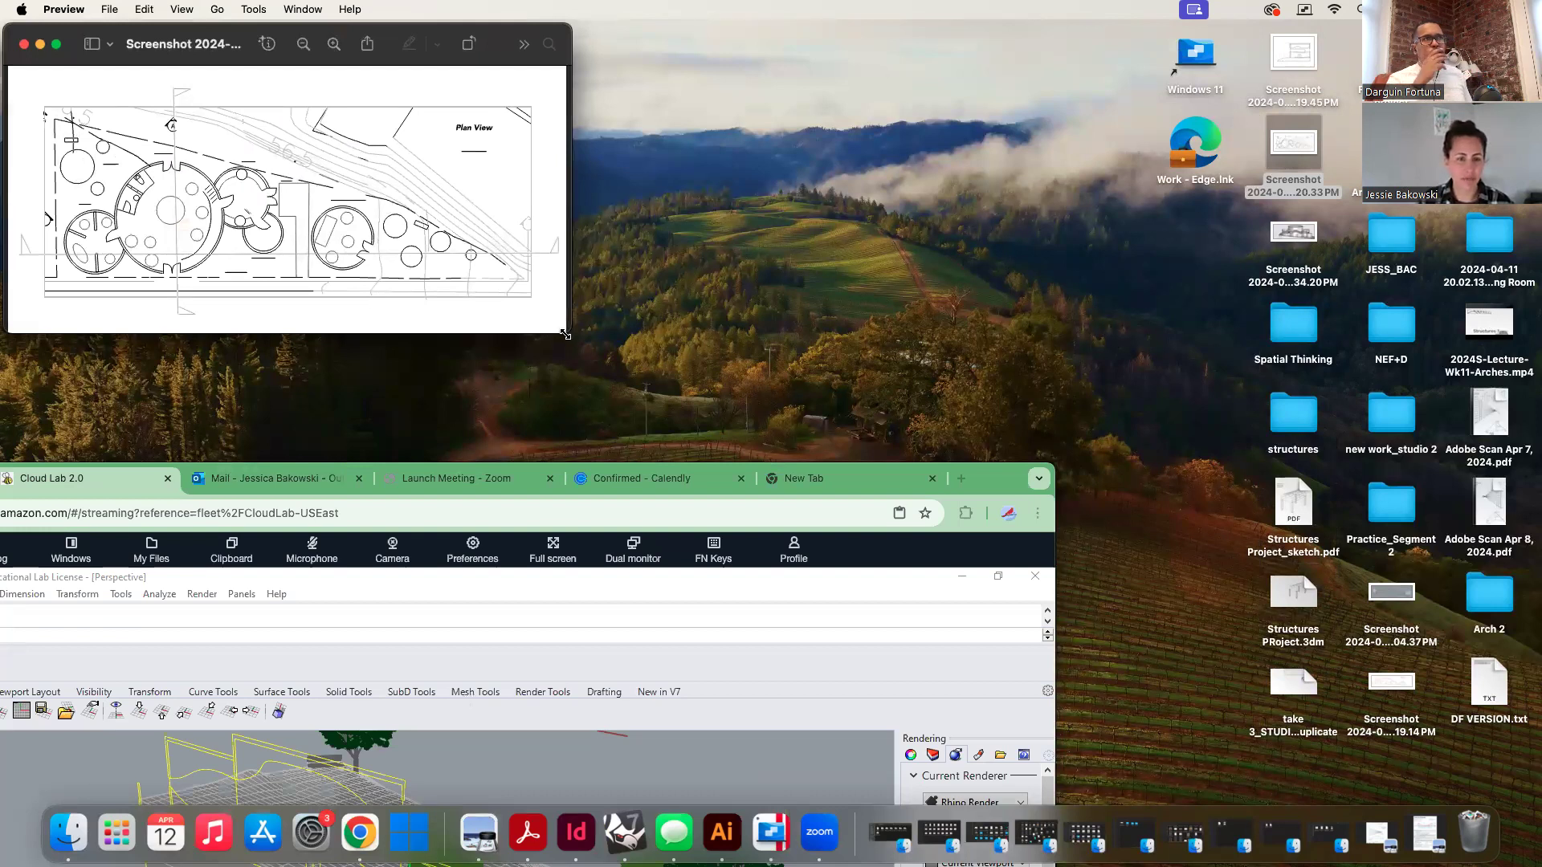
{"action": "mouse_move", "coordinate": [572, 338]}
{"action": "left_mouse_down"}
{"action": "mouse_move", "coordinate": [833, 525]}
{"action": "mouse_move", "coordinate": [1135, 655]}
{"action": "left_mouse_up"}
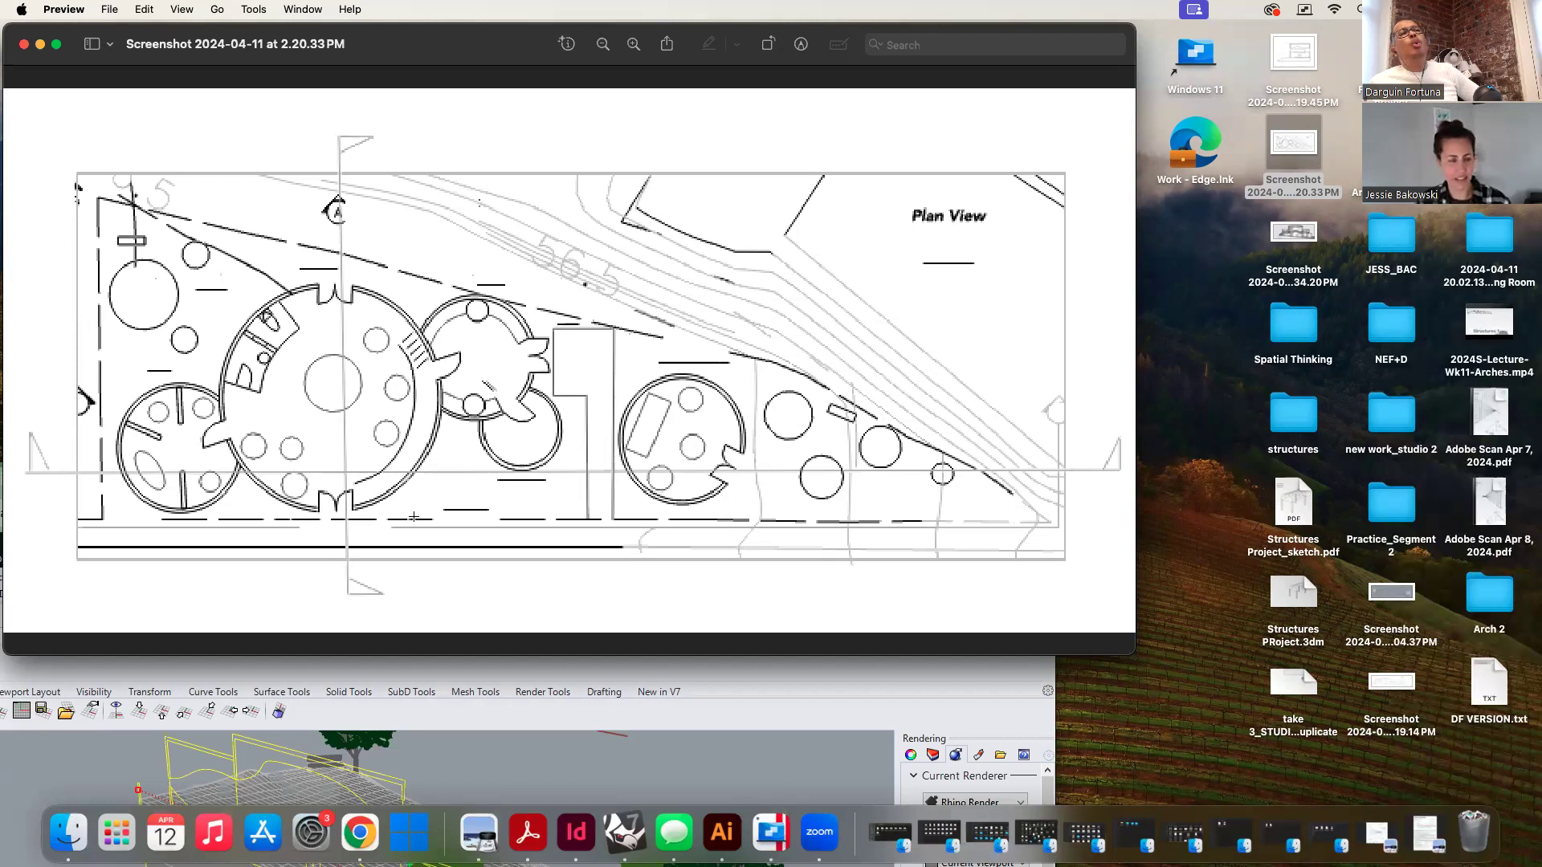
Switch back to the browser window with the Rhino model and reposition it so the whole viewport is accessible
{"action": "left_click", "coordinate": [633, 725]}
{"action": "left_click_drag", "start_coordinate": [888, 492], "coordinate": [1175, 59]}
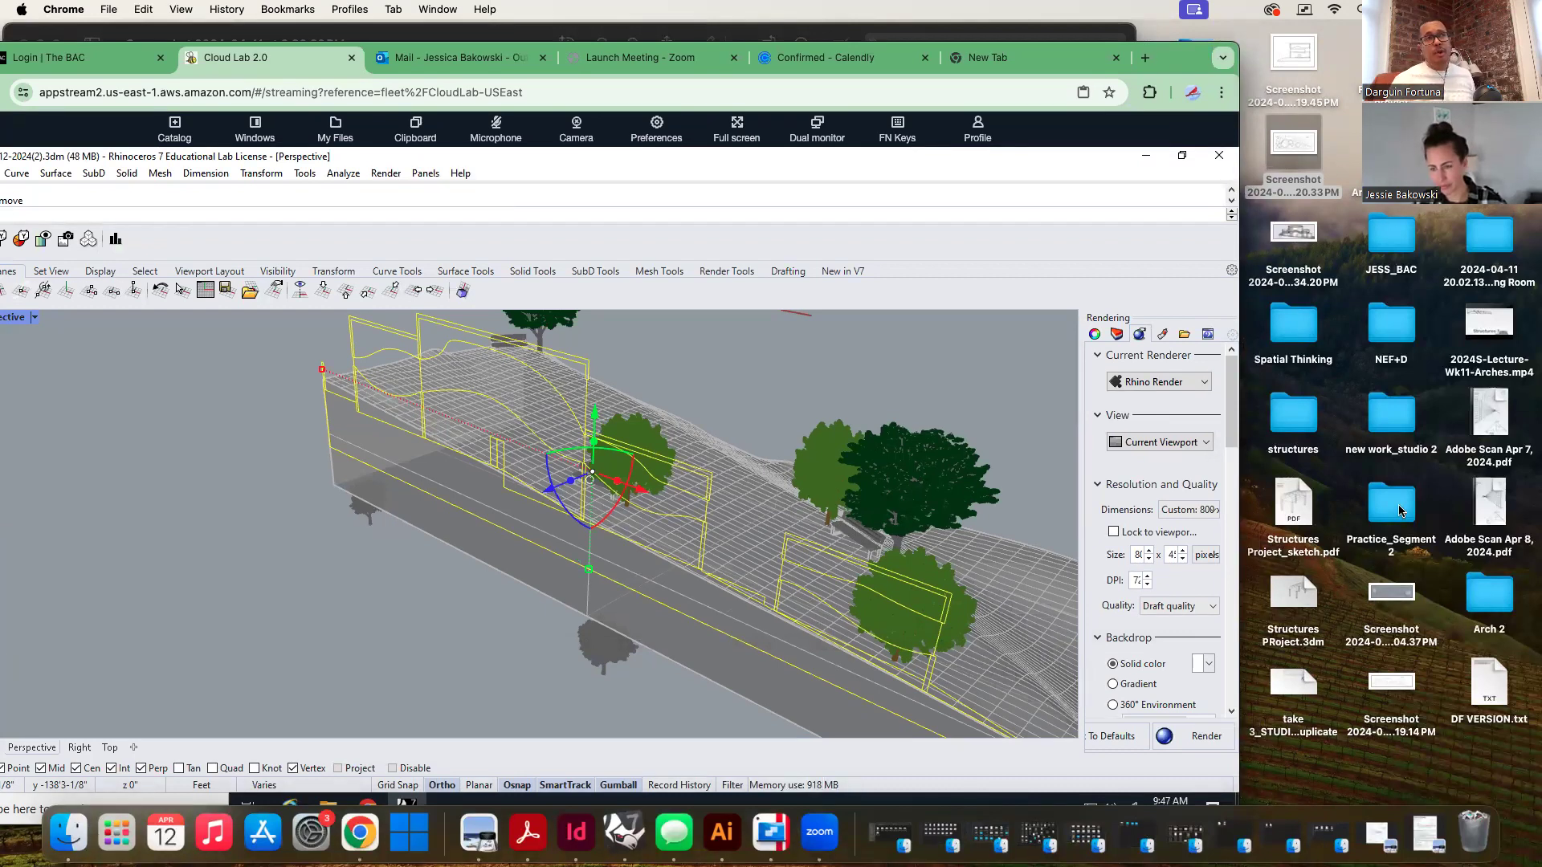
{"action": "left_click", "coordinate": [1282, 684]}
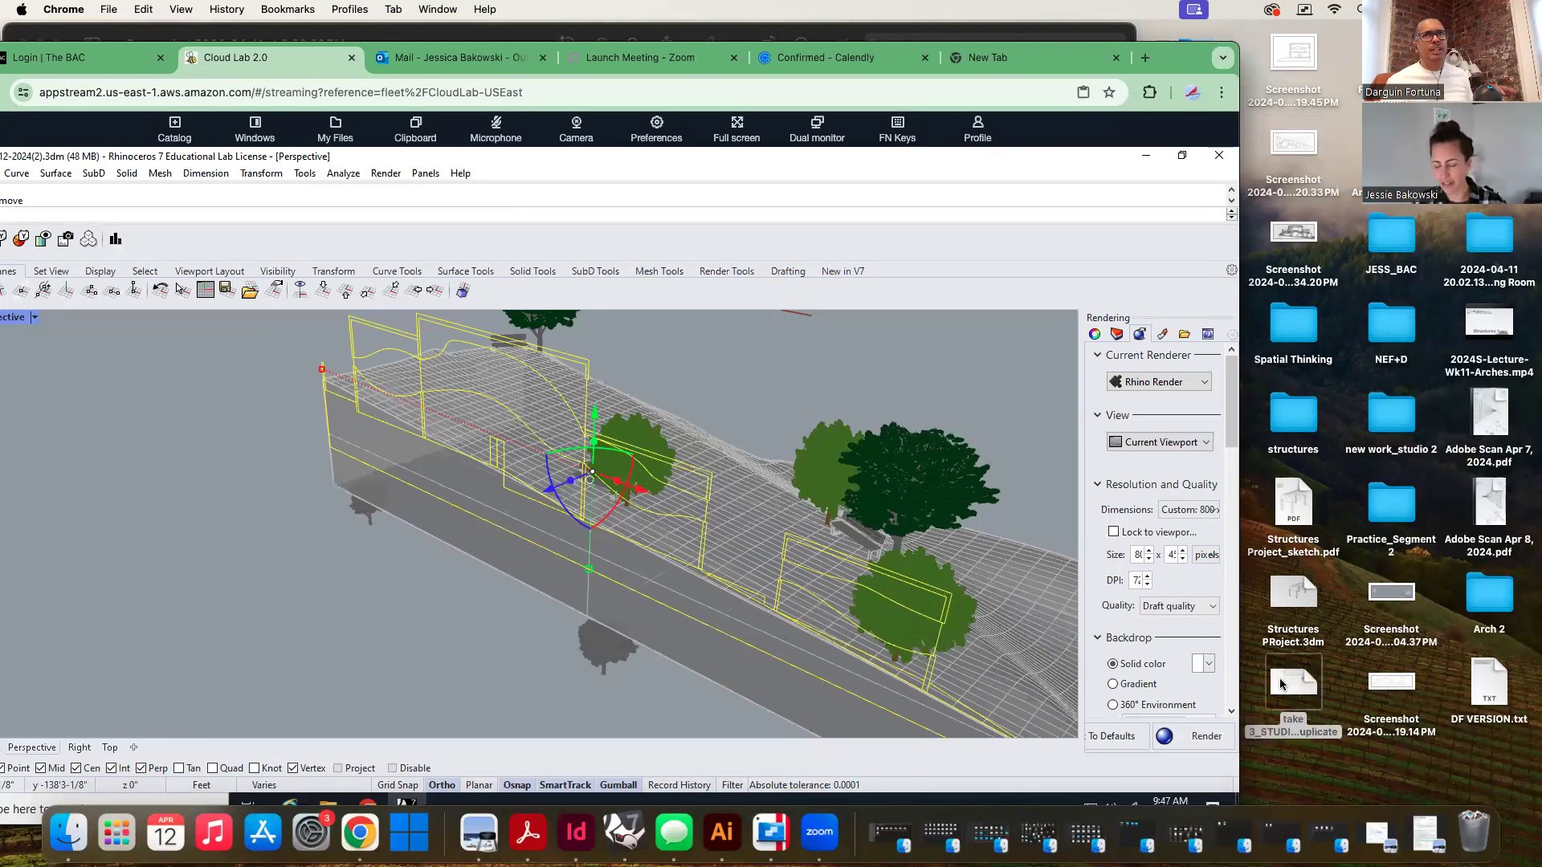
{"action": "left_click", "coordinate": [1347, 594]}
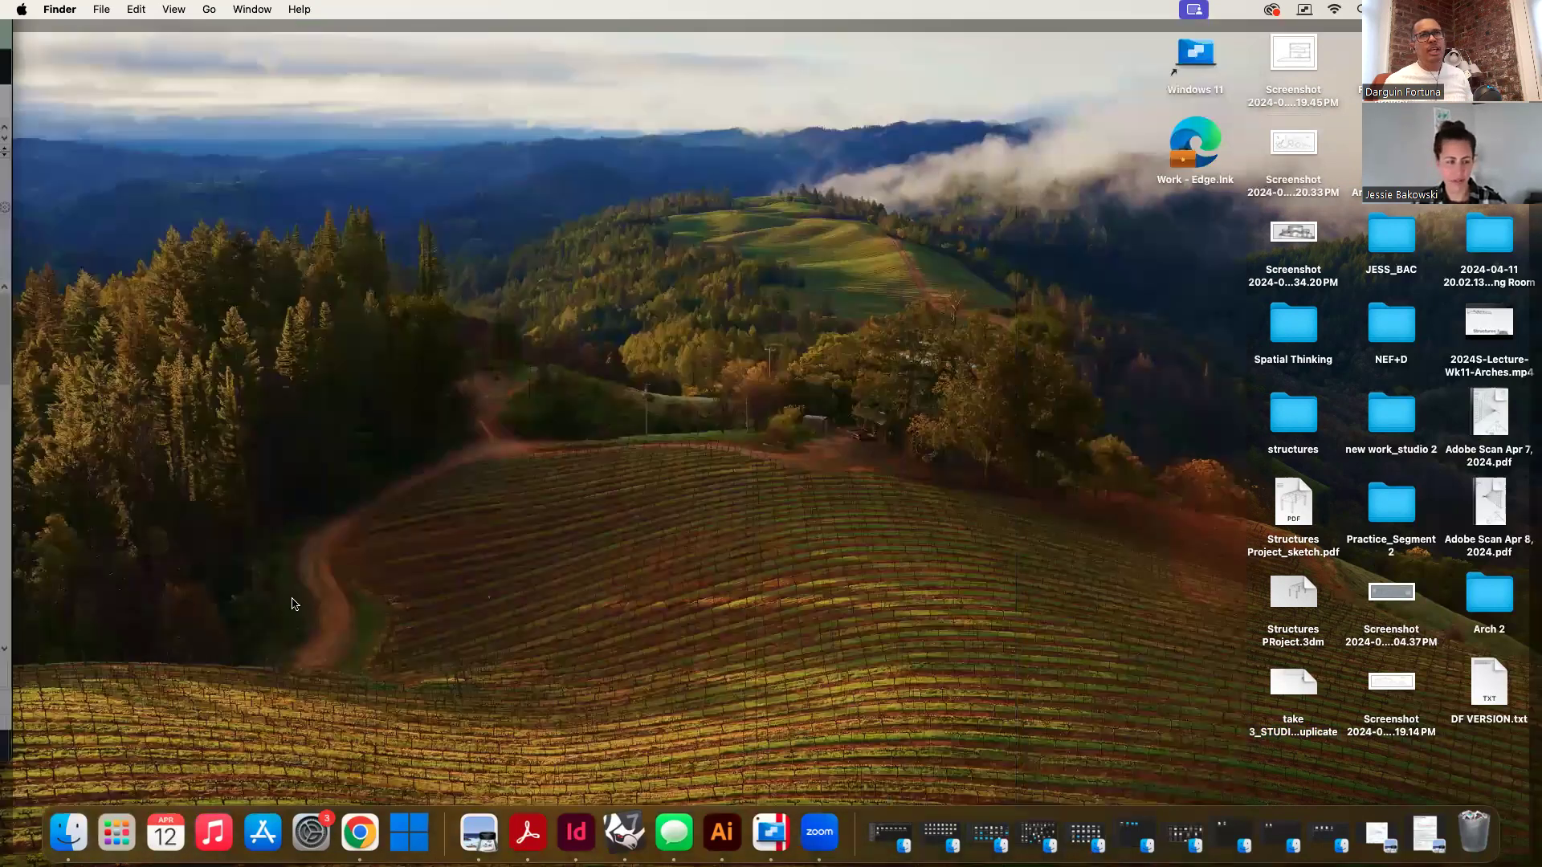
{"action": "left_click", "coordinate": [6, 550]}
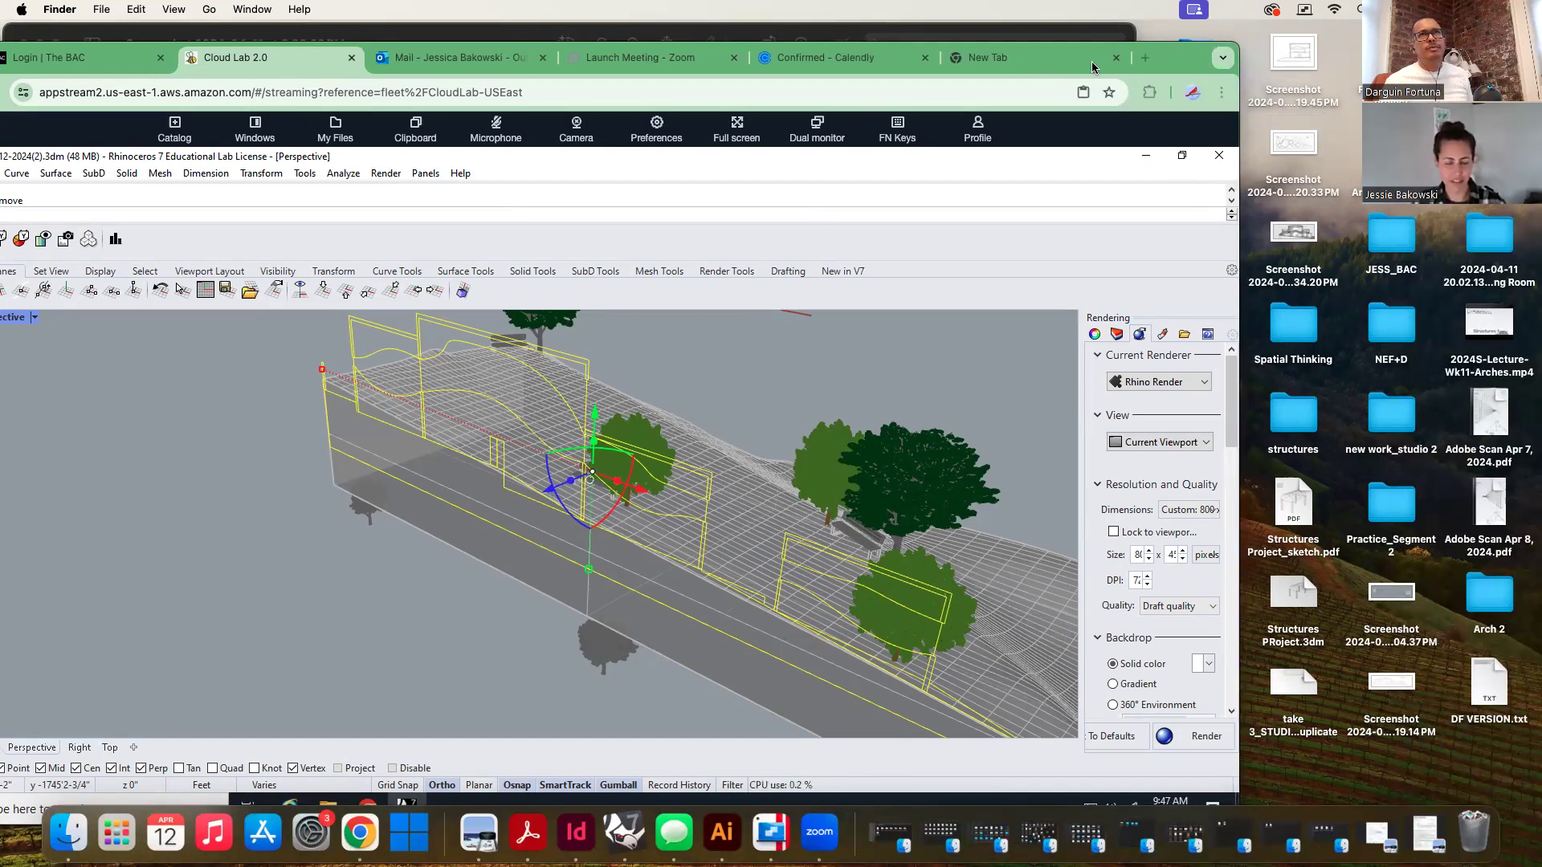
{"action": "left_click_drag", "start_coordinate": [1170, 62], "coordinate": [1296, 58]}
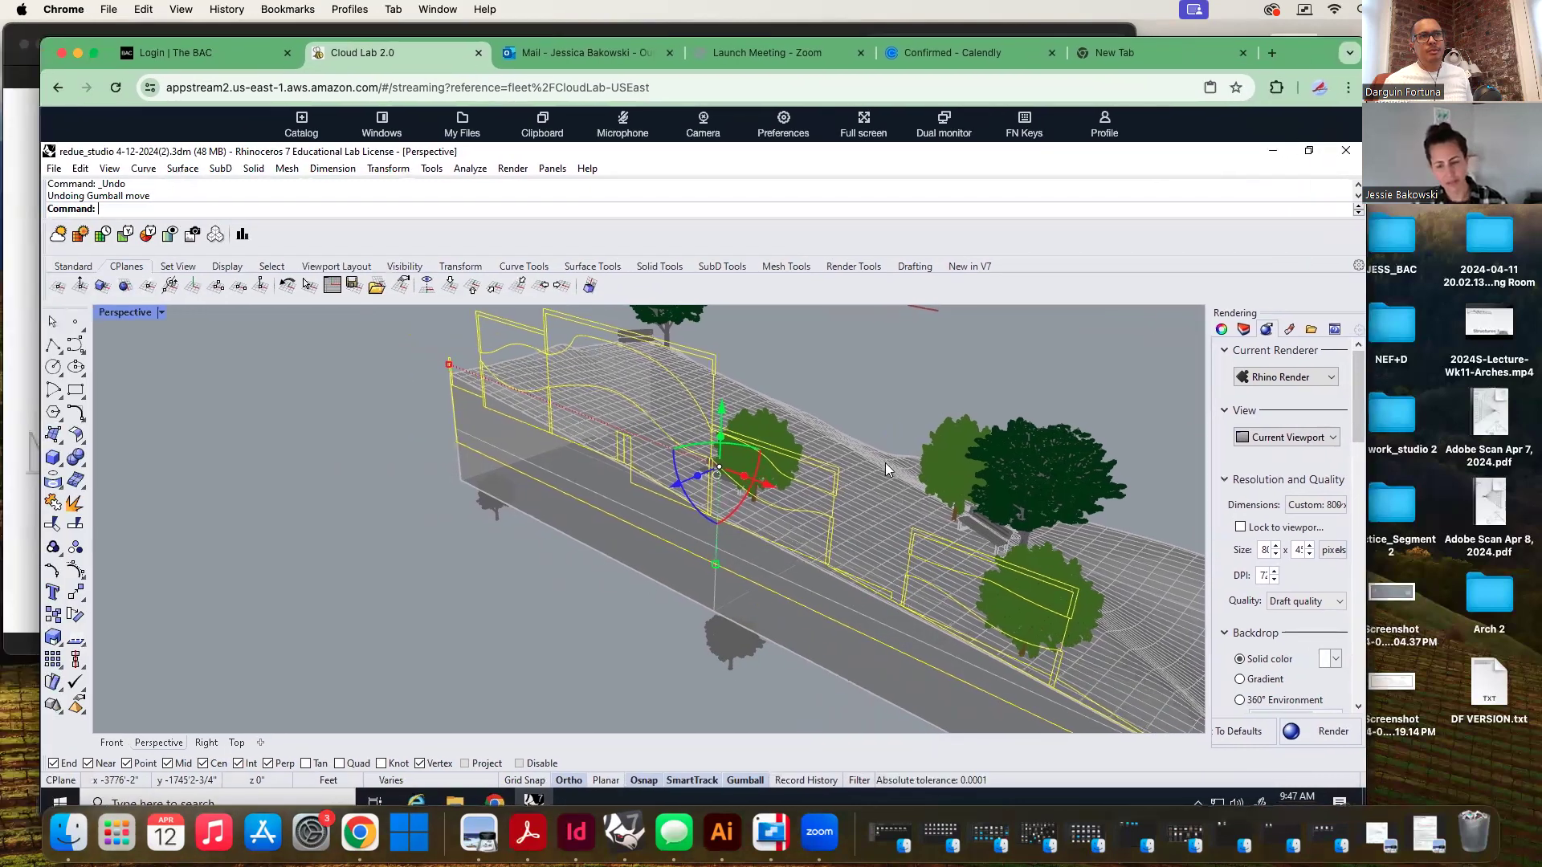
{"action": "left_click", "coordinate": [674, 484]}
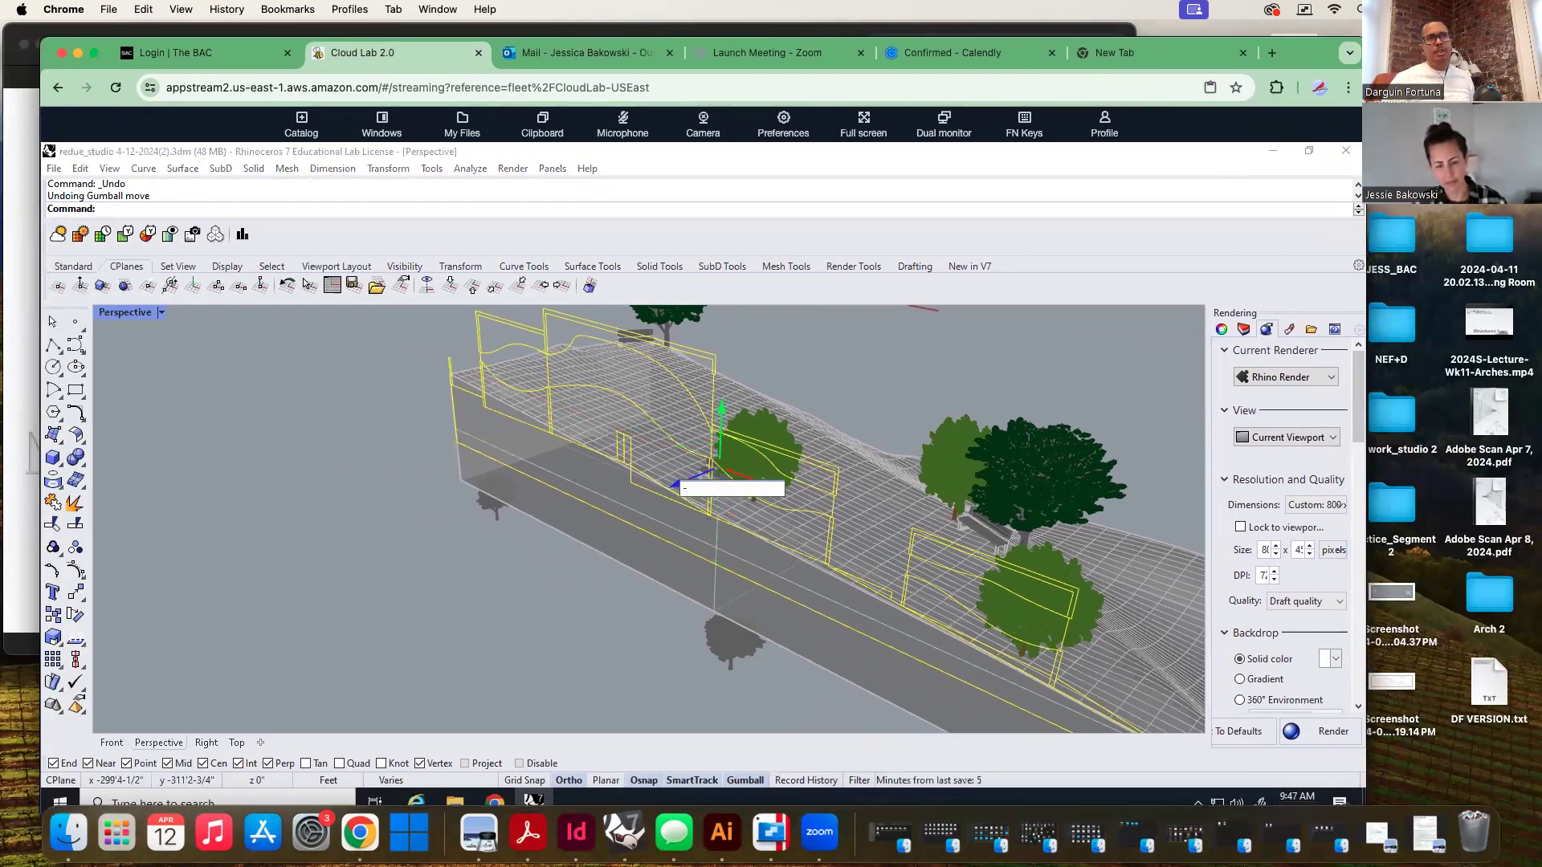
{"action": "key", "text": "Escape"}
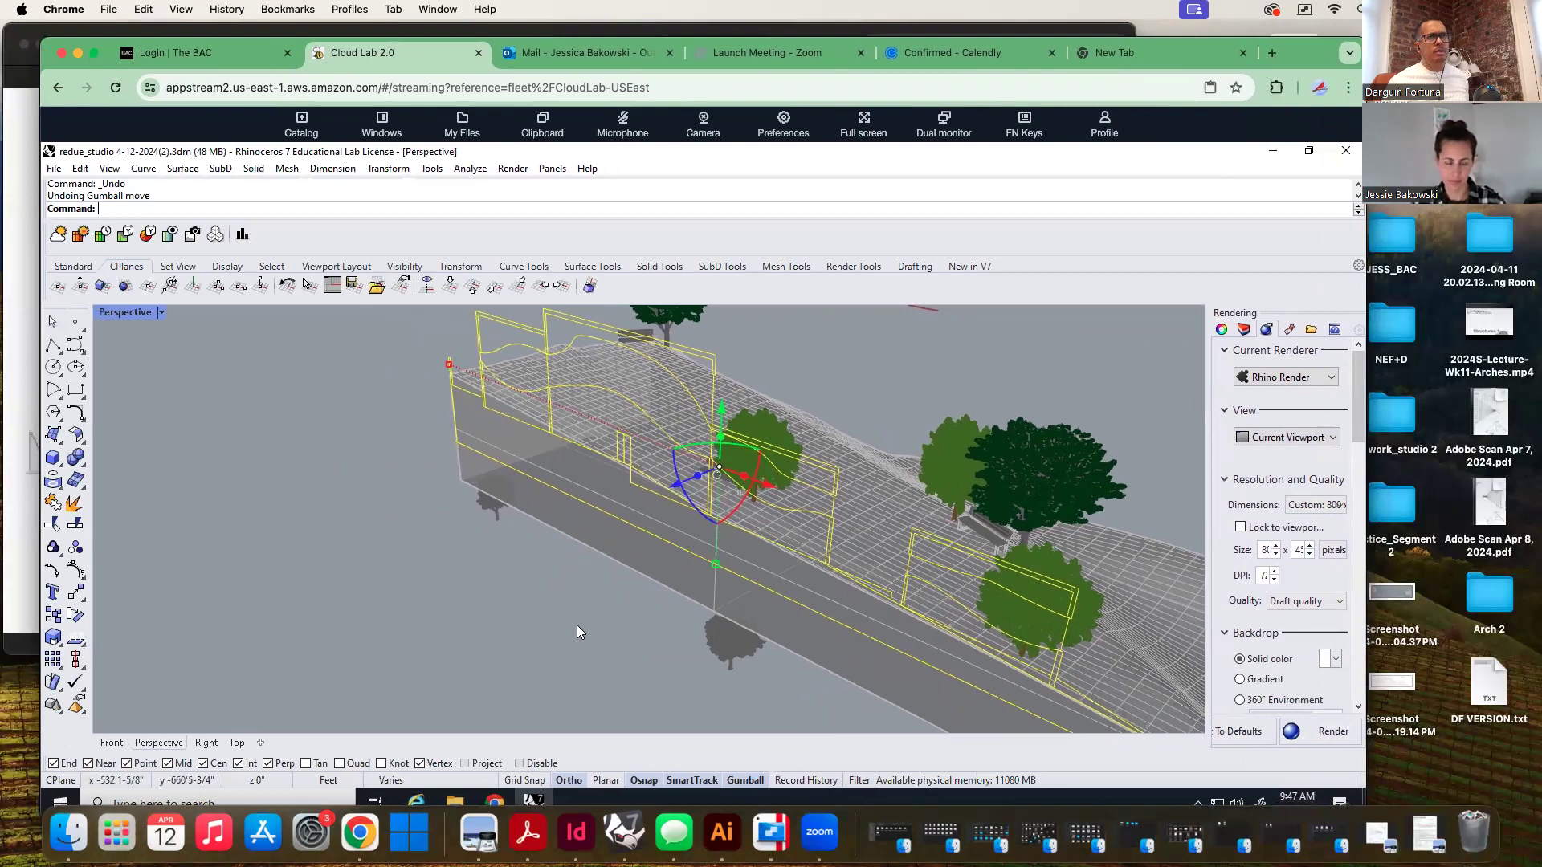
{"action": "key", "text": "ctrl+z"}
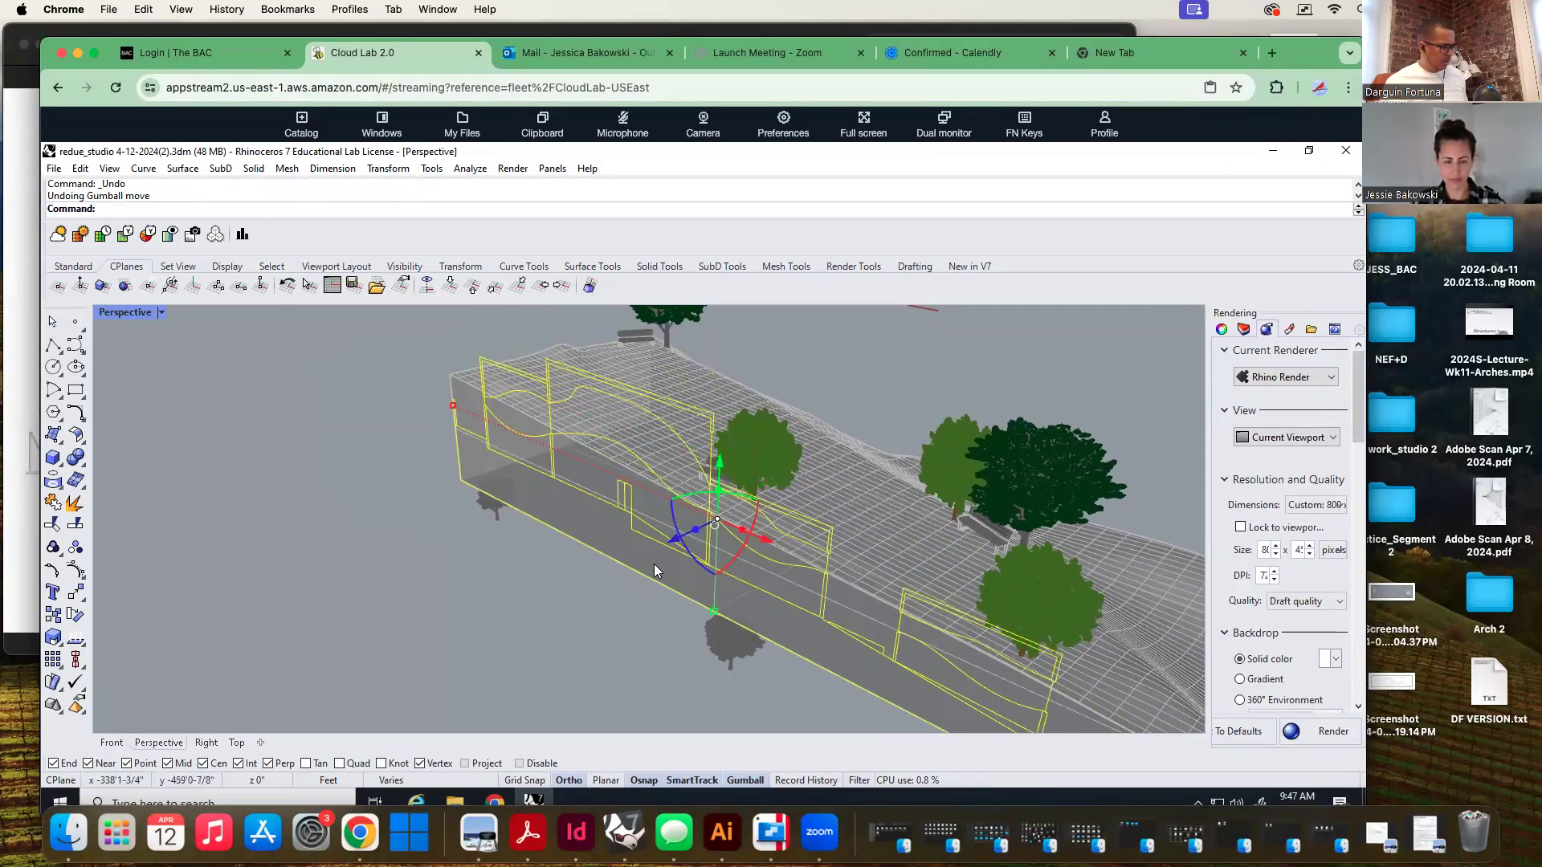
{"action": "left_click", "coordinate": [81, 170]}
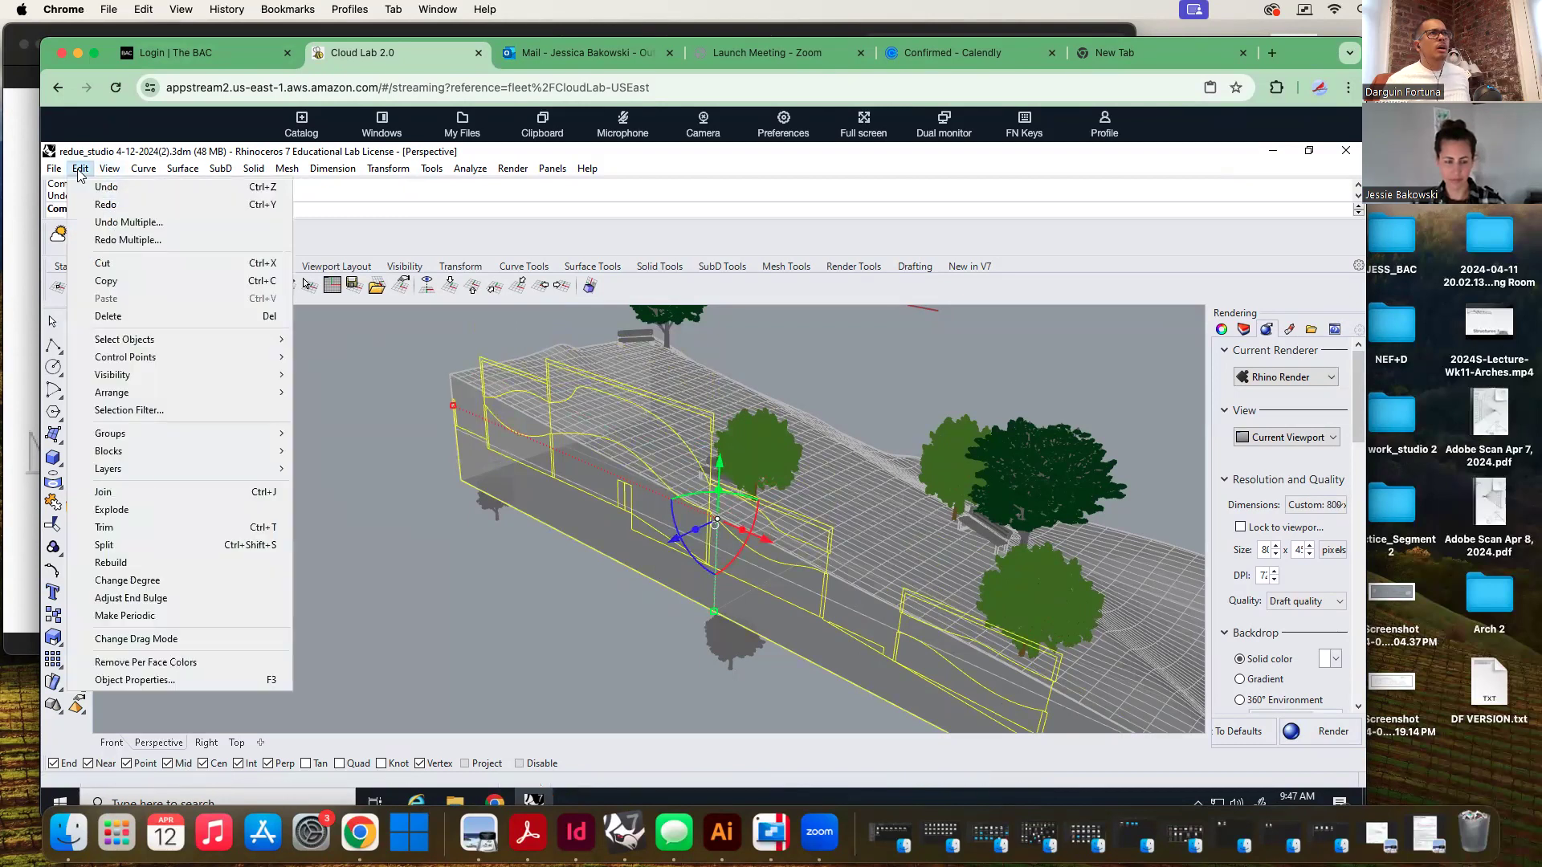
{"action": "left_click", "coordinate": [138, 208]}
Try to move the section curves inward from the terrain's front edge by an exact negative distance, and check their placement
{"action": "left_click", "coordinate": [676, 485]}
{"action": "type", "text": "-1"}
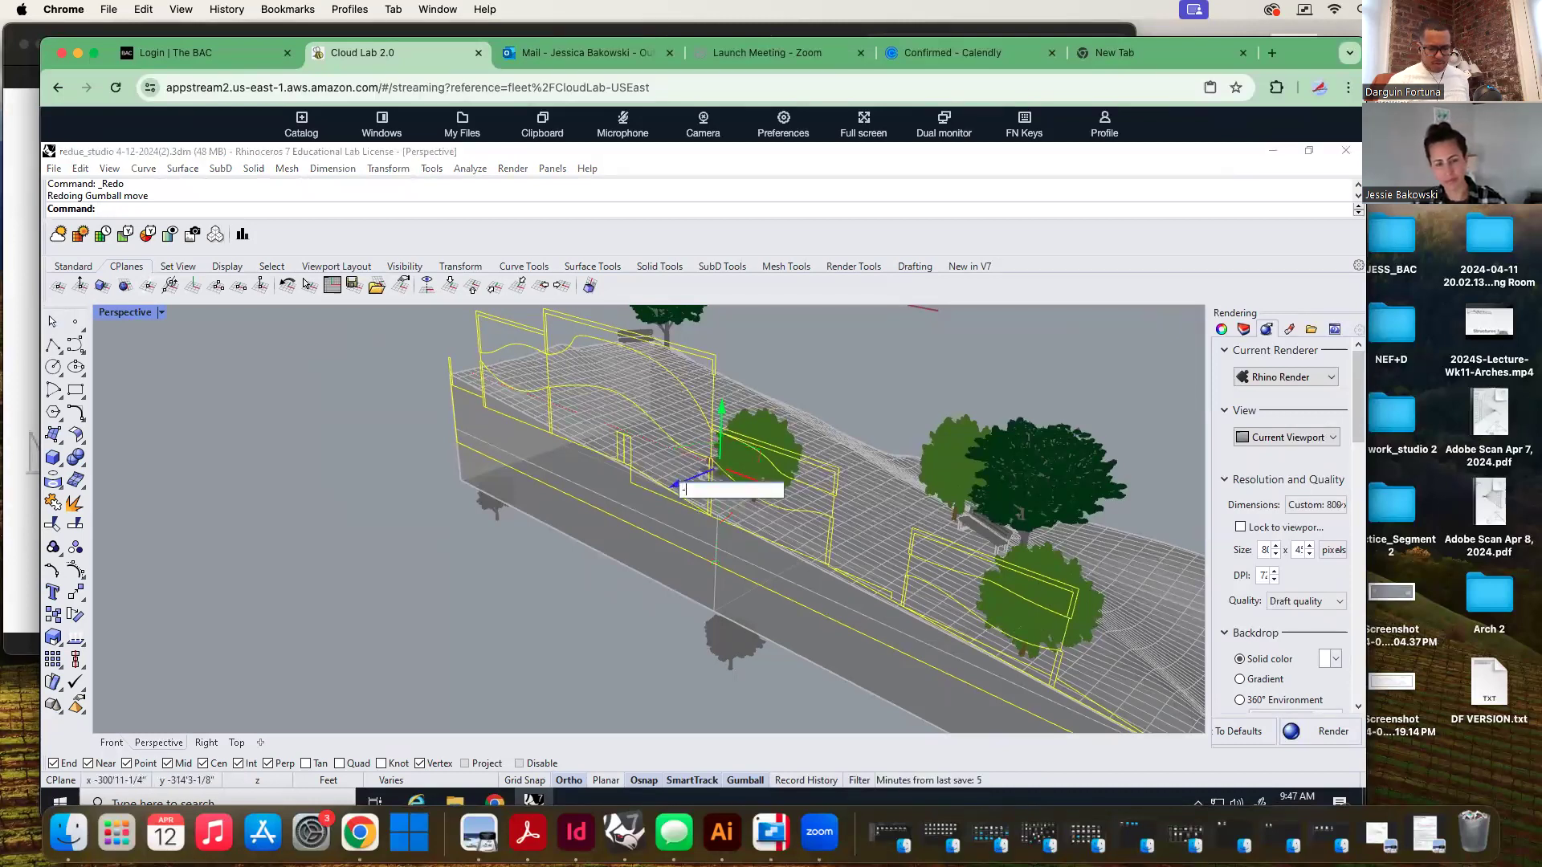
{"action": "key", "text": "Return"}
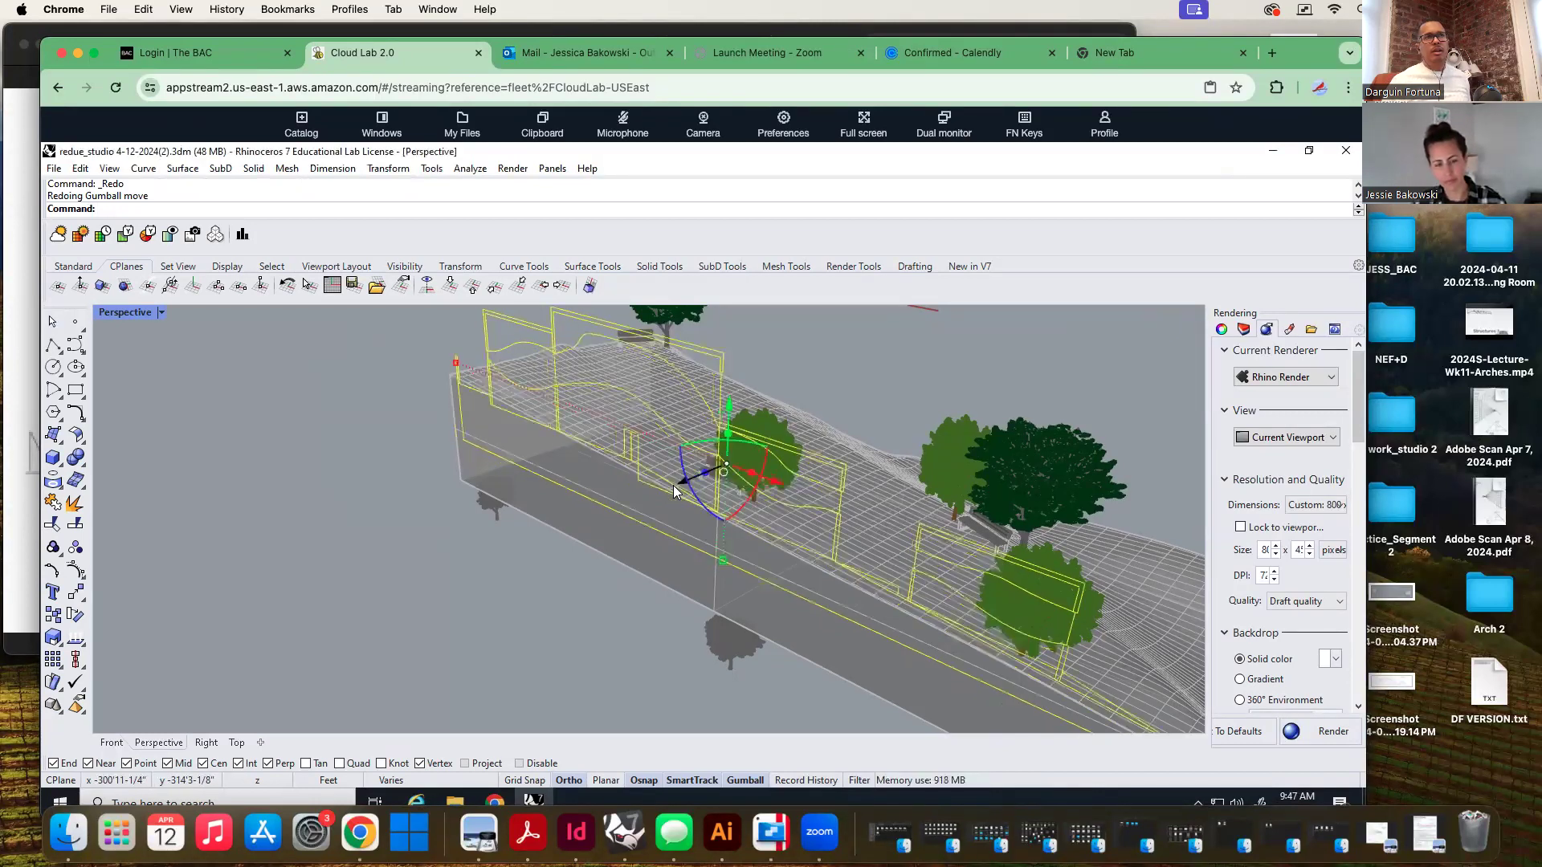
{"action": "key", "text": "Escape"}
{"action": "right_click_drag", "start_coordinate": [604, 549], "coordinate": [539, 599]}
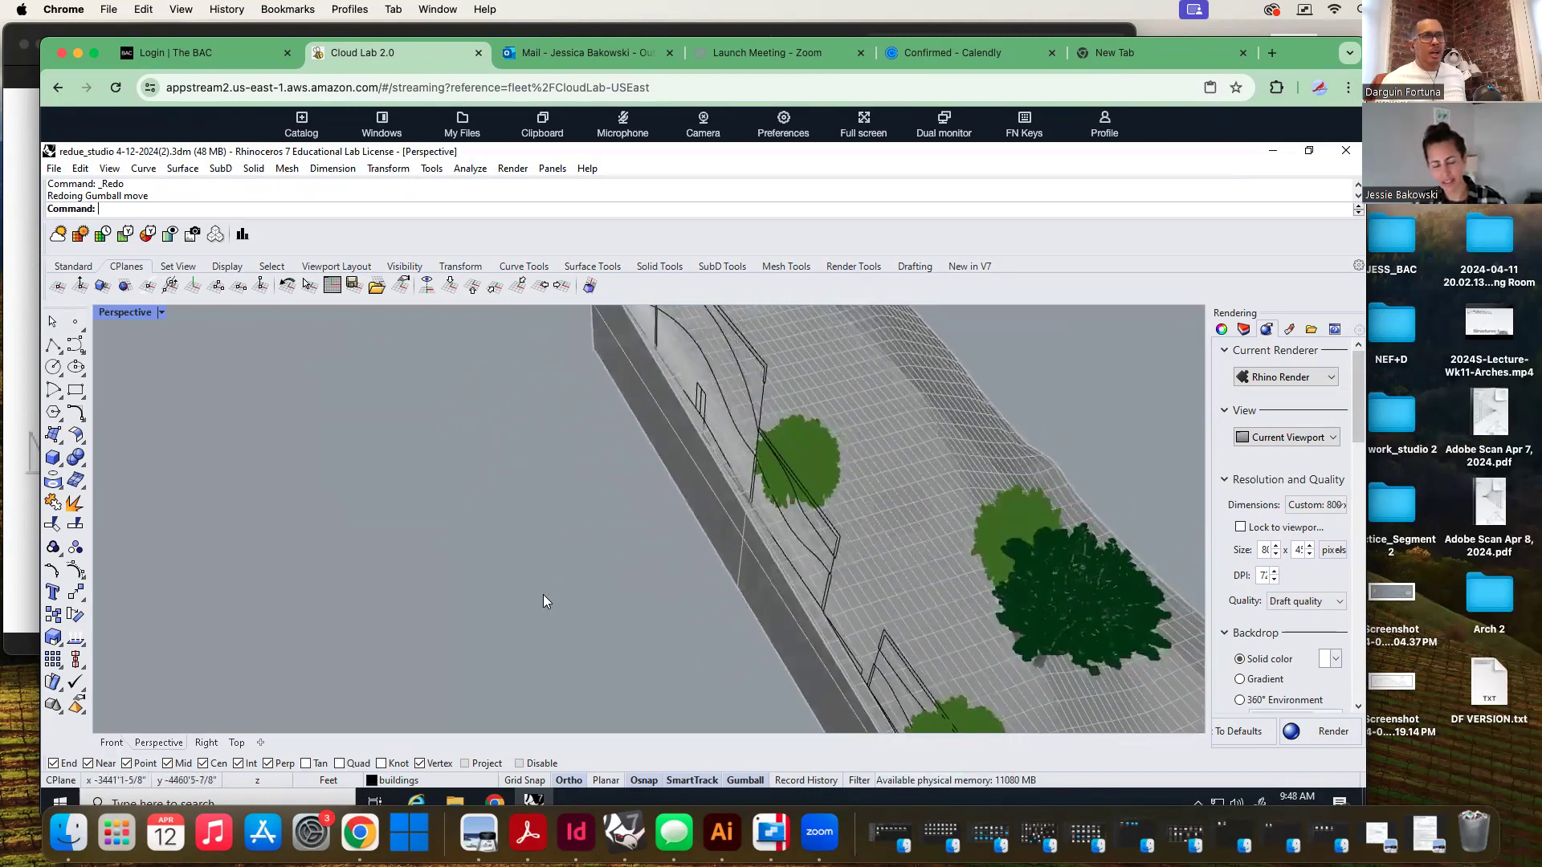
{"action": "key", "text": "ctrl+z"}
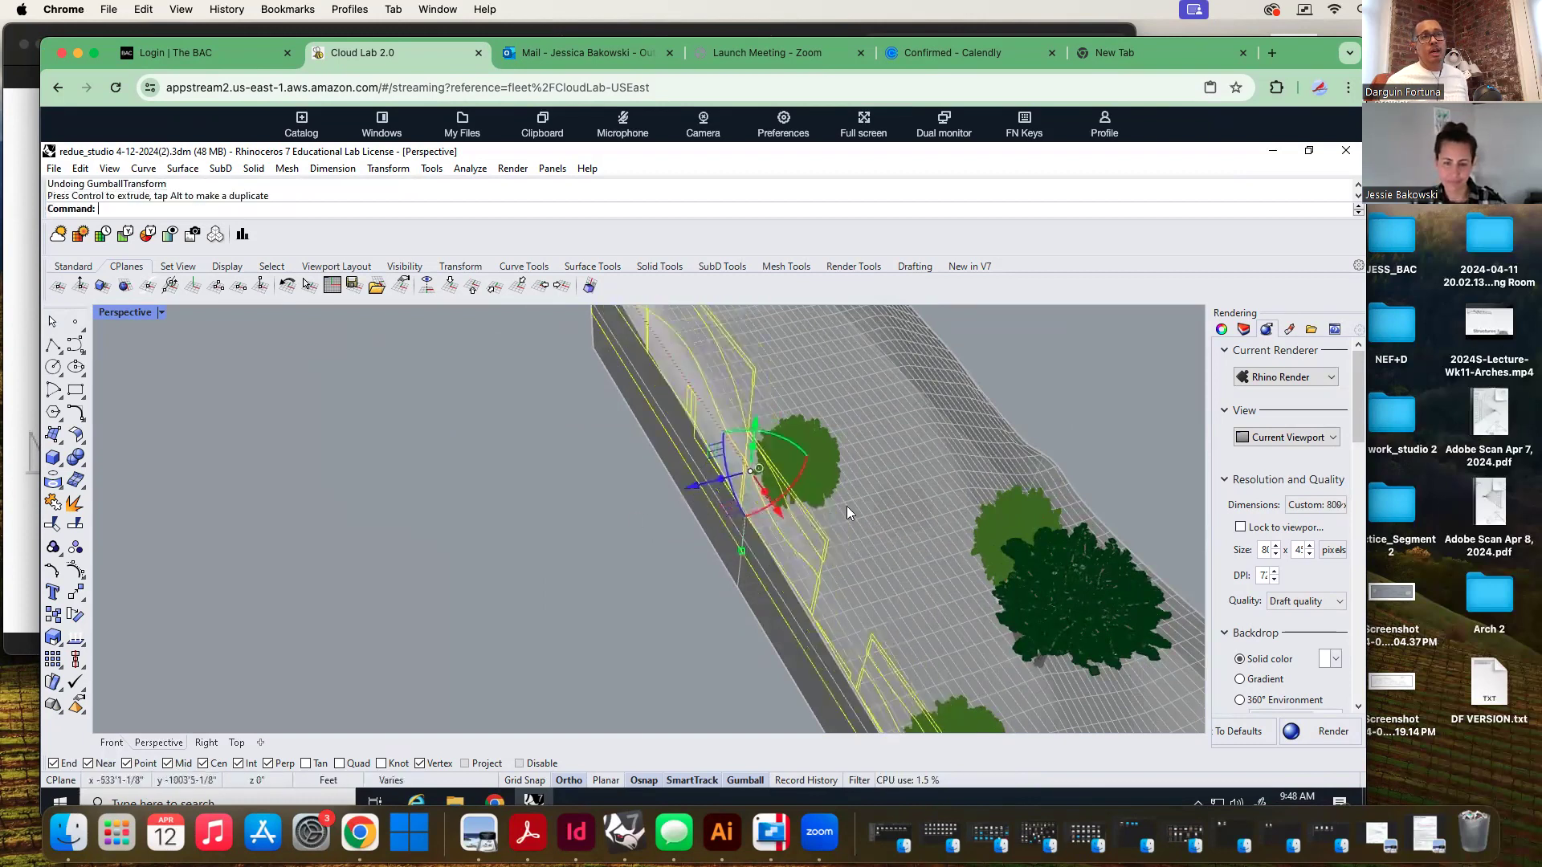
{"action": "left_click", "coordinate": [652, 501]}
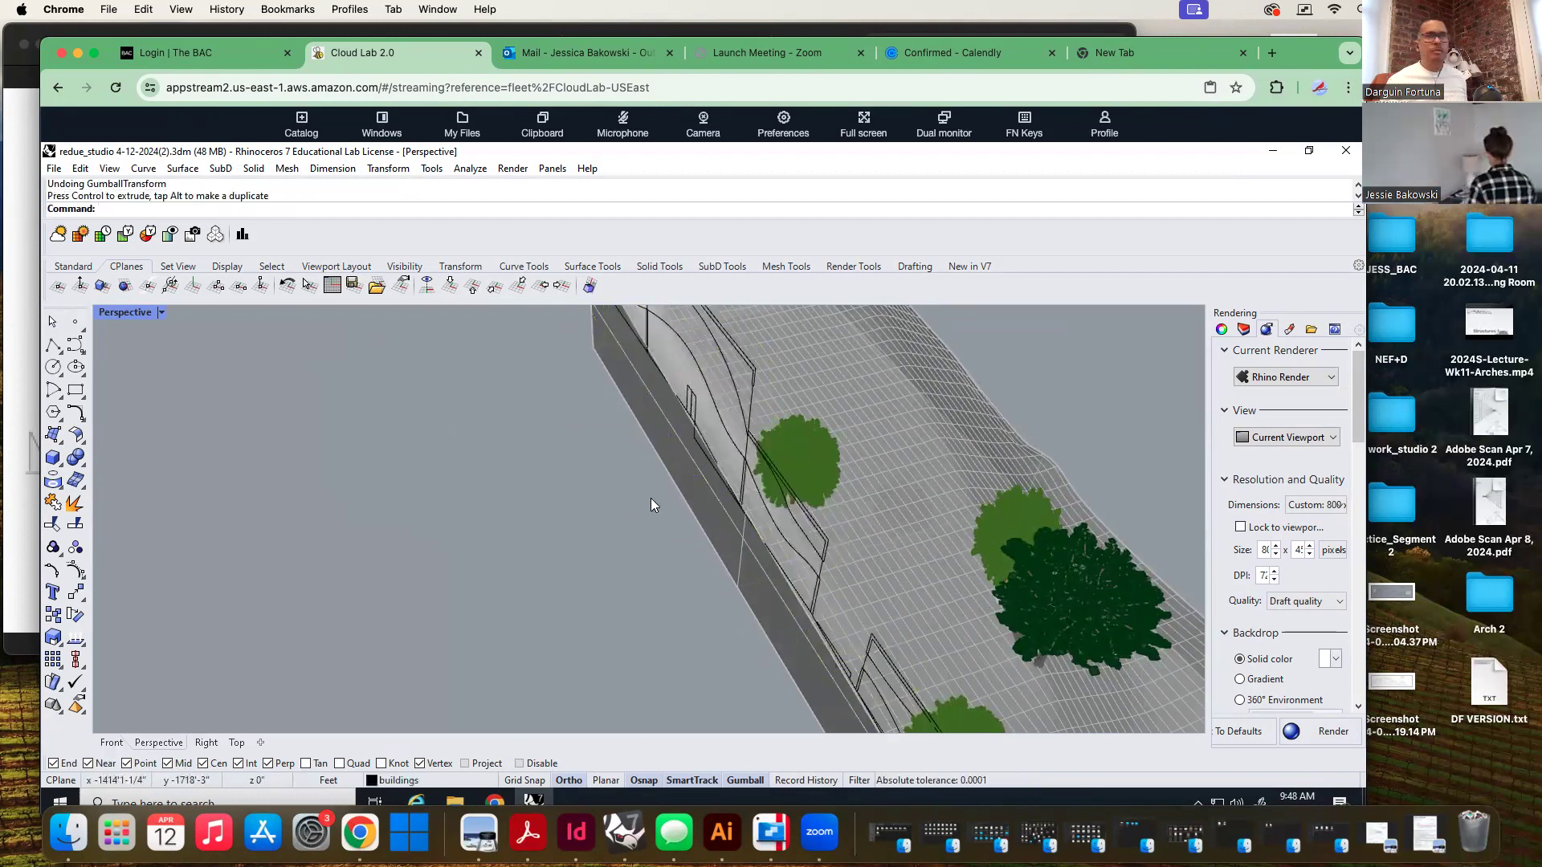
{"action": "key", "text": "ctrl+z"}
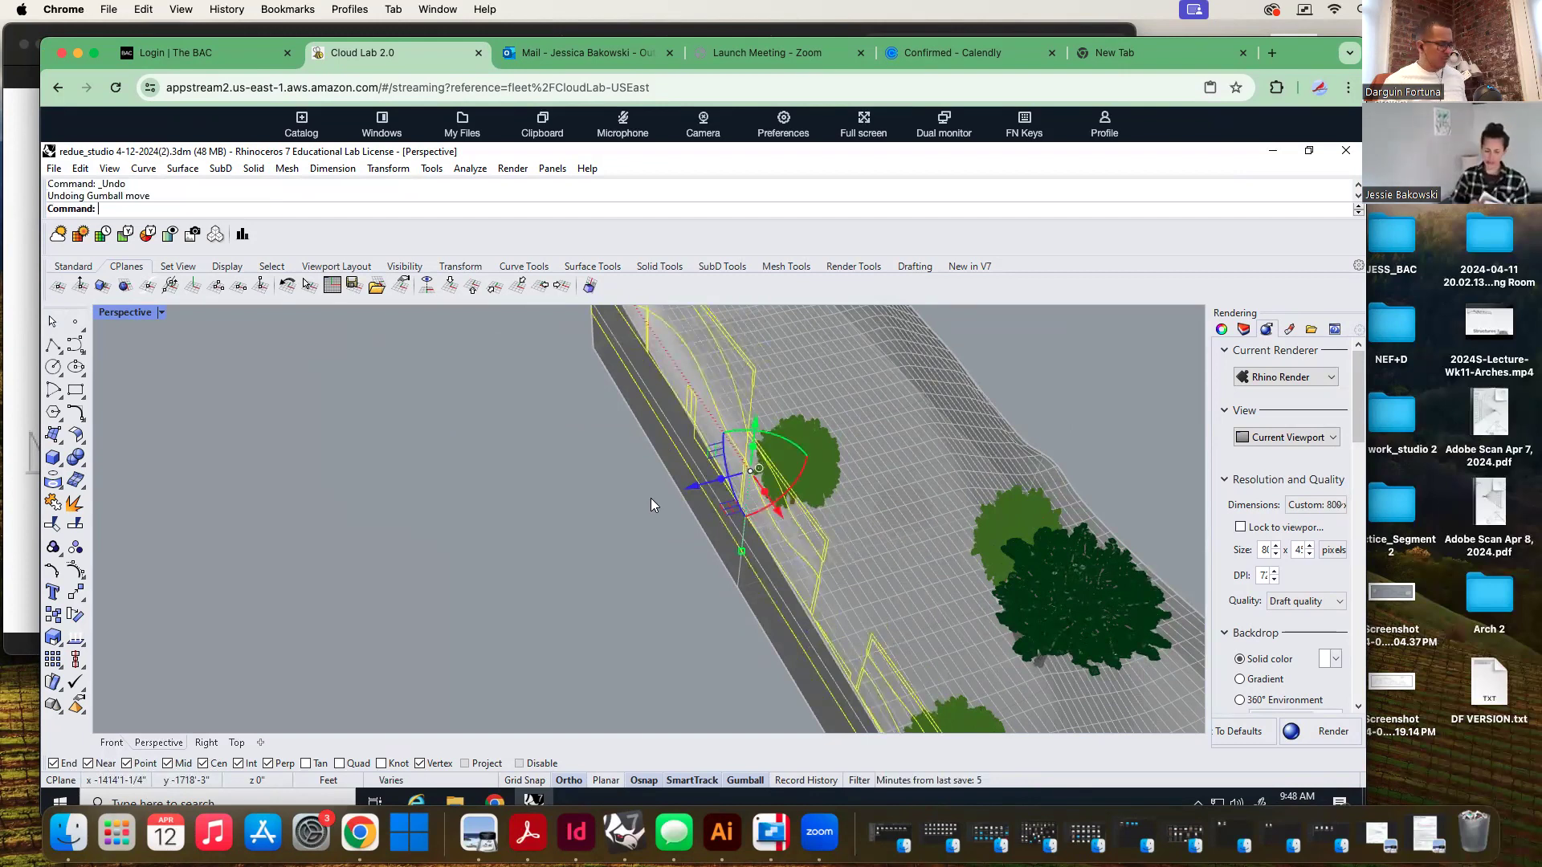
{"action": "key", "text": "ctrl+z"}
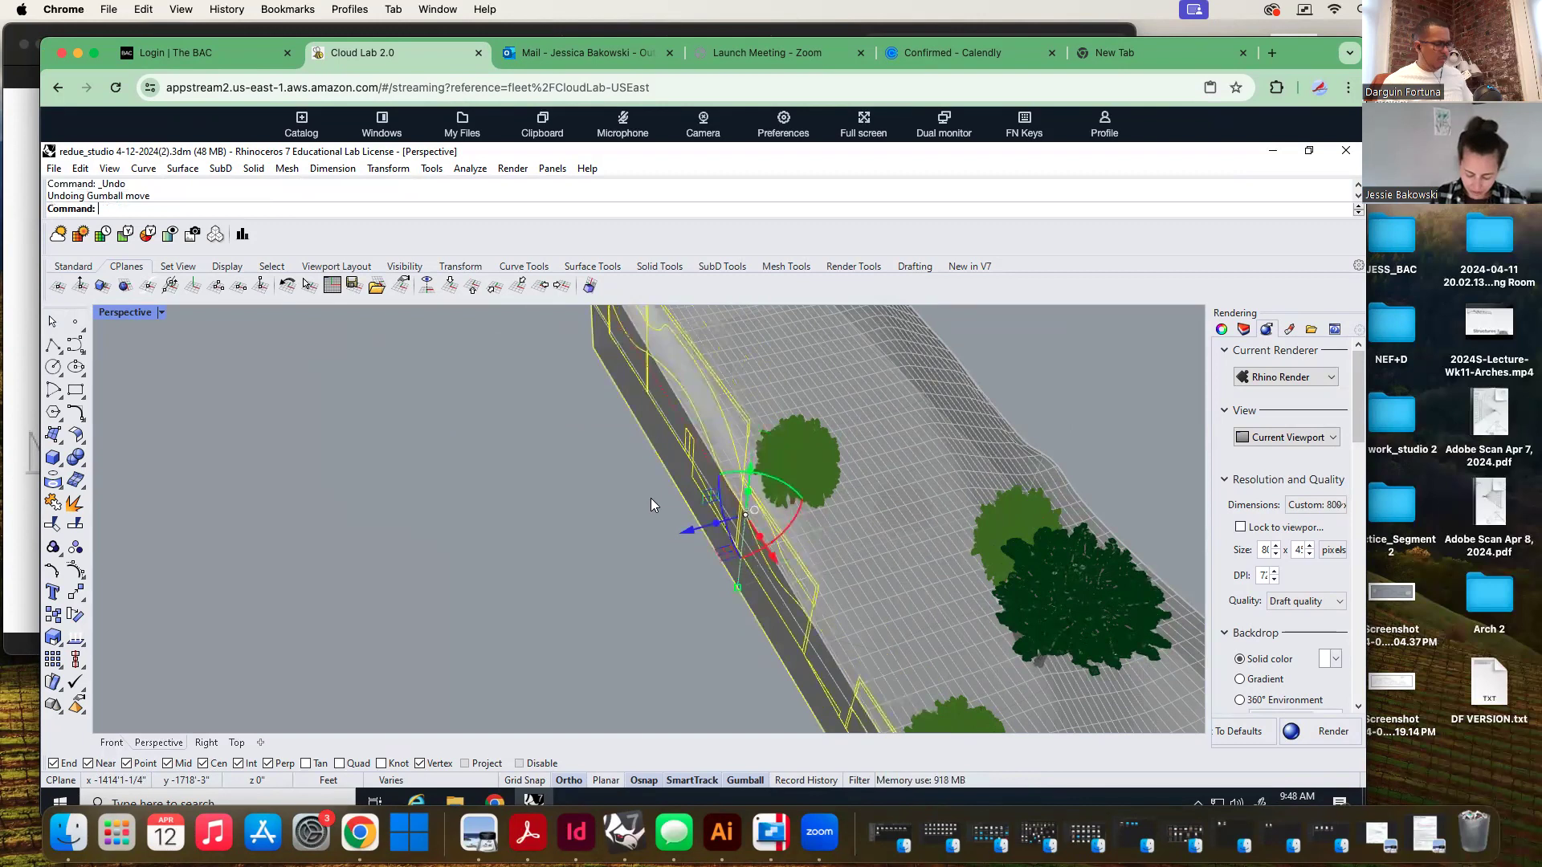
{"action": "key", "text": "ctrl+y"}
{"action": "key", "text": "Escape"}
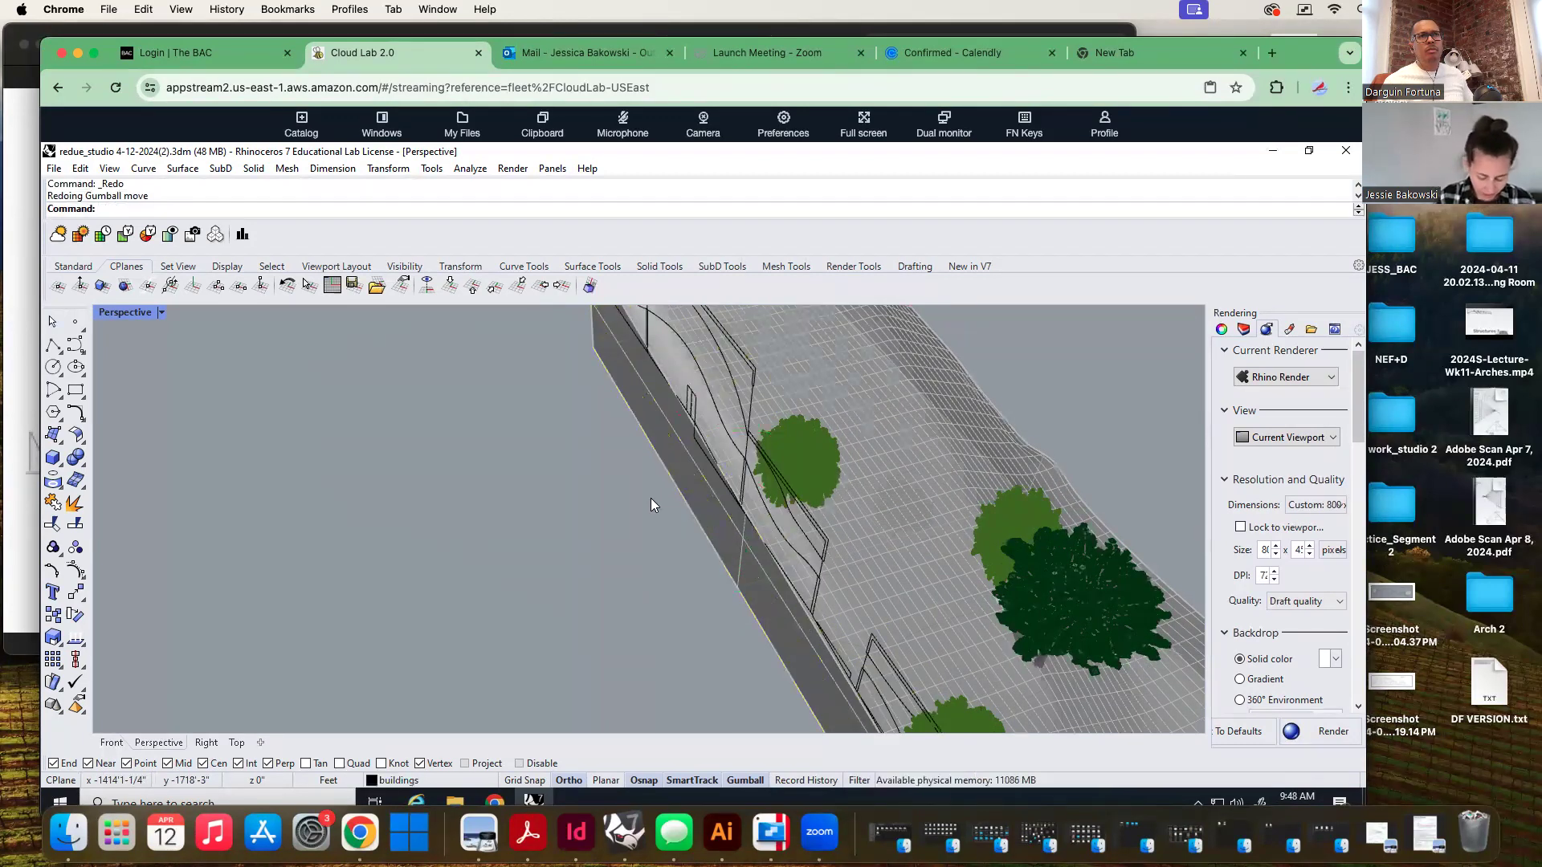
{"action": "key", "text": "ctrl+z"}
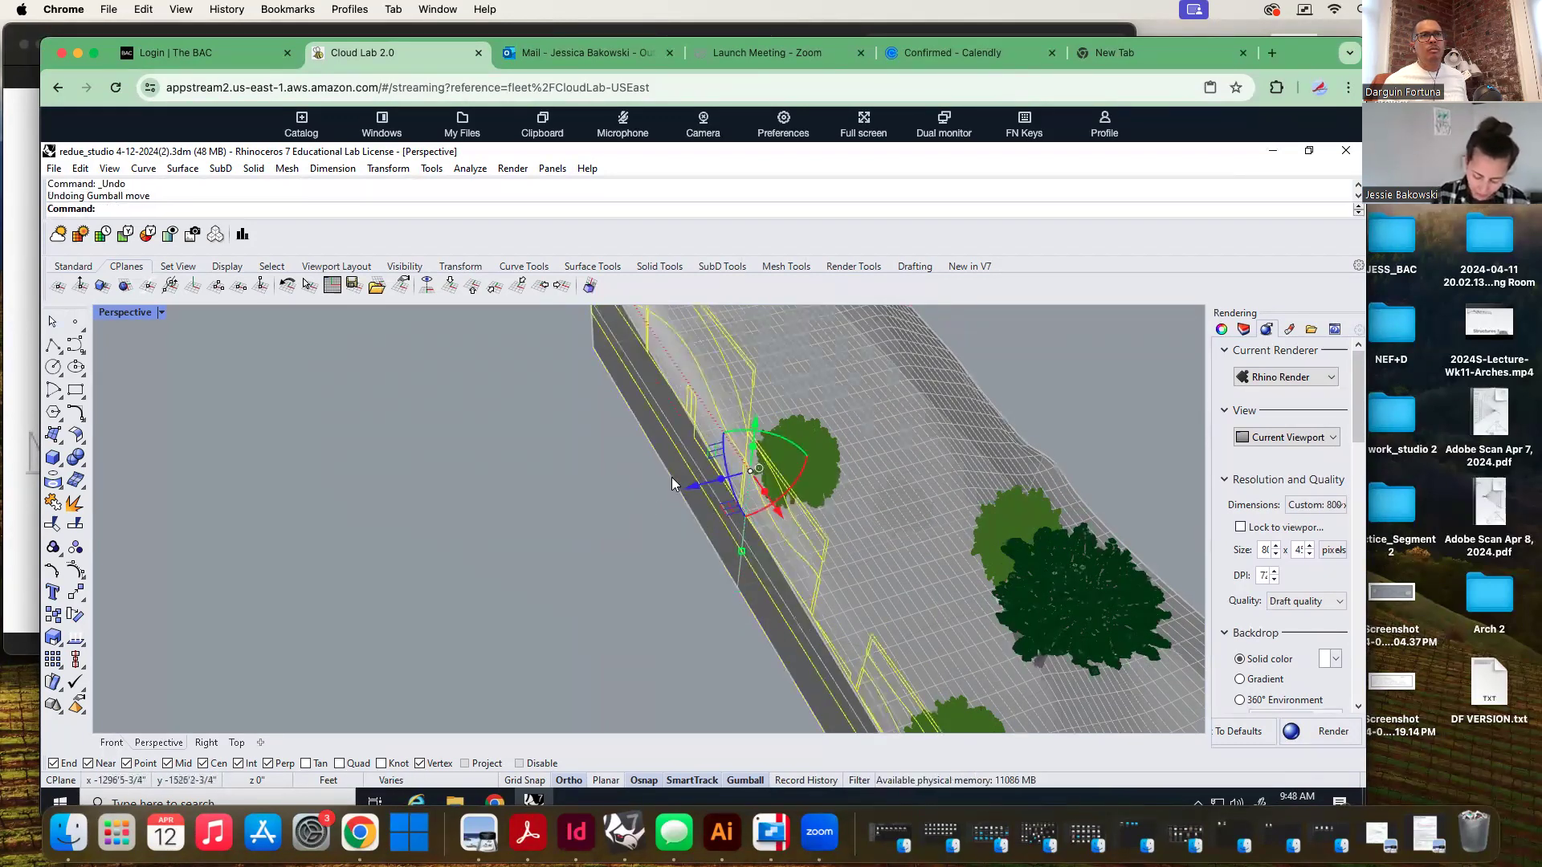
Move the section curves -3' along the horizontal axis perpendicular to the terrain's front face
{"action": "left_click", "coordinate": [688, 489]}
{"action": "type", "text": "-3'"}
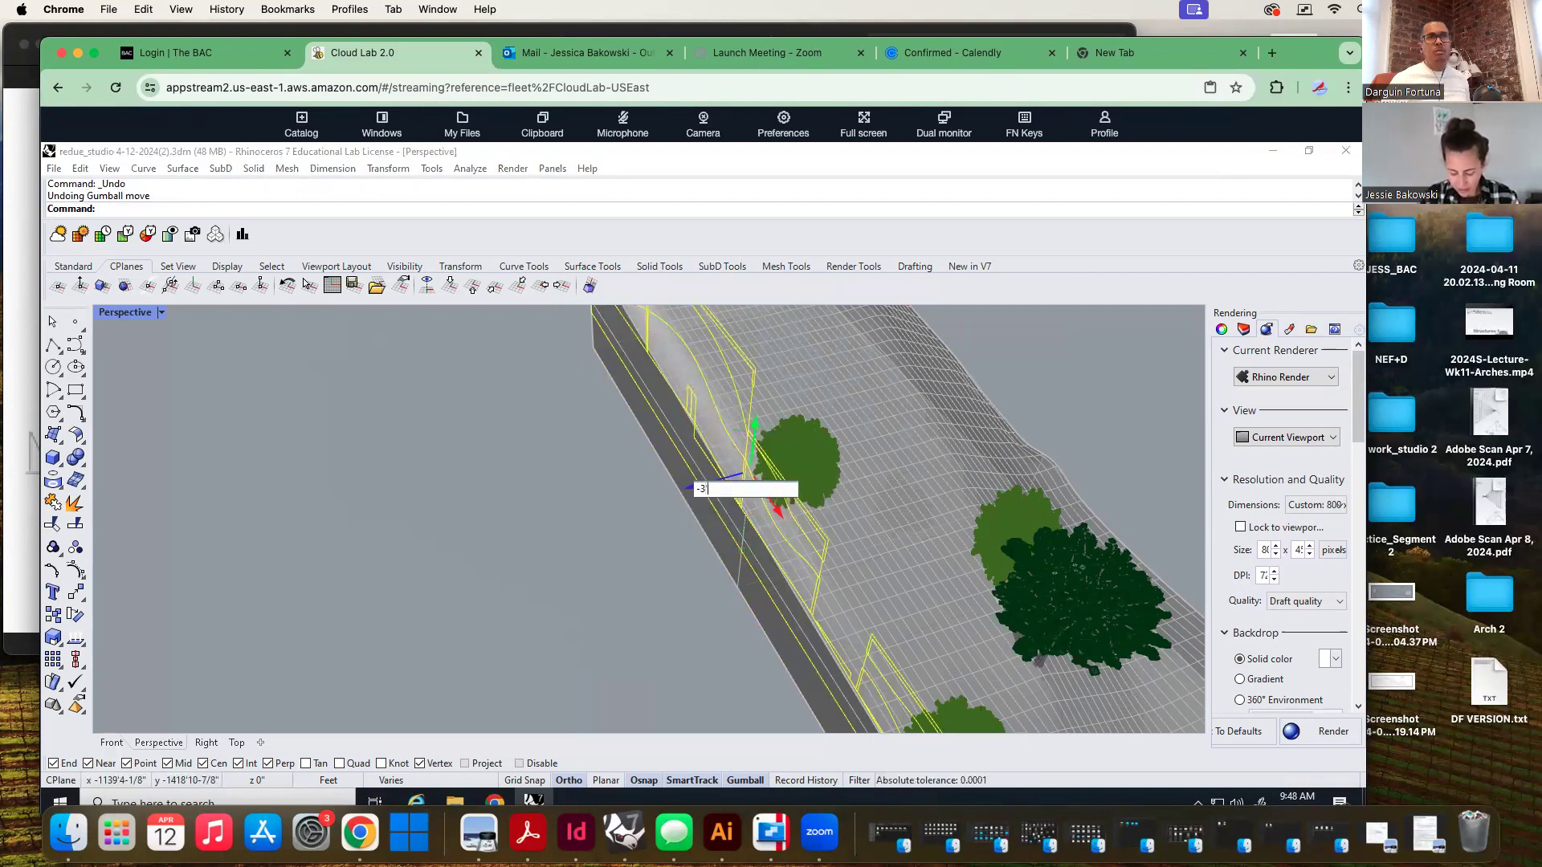
{"action": "key", "text": "Return"}
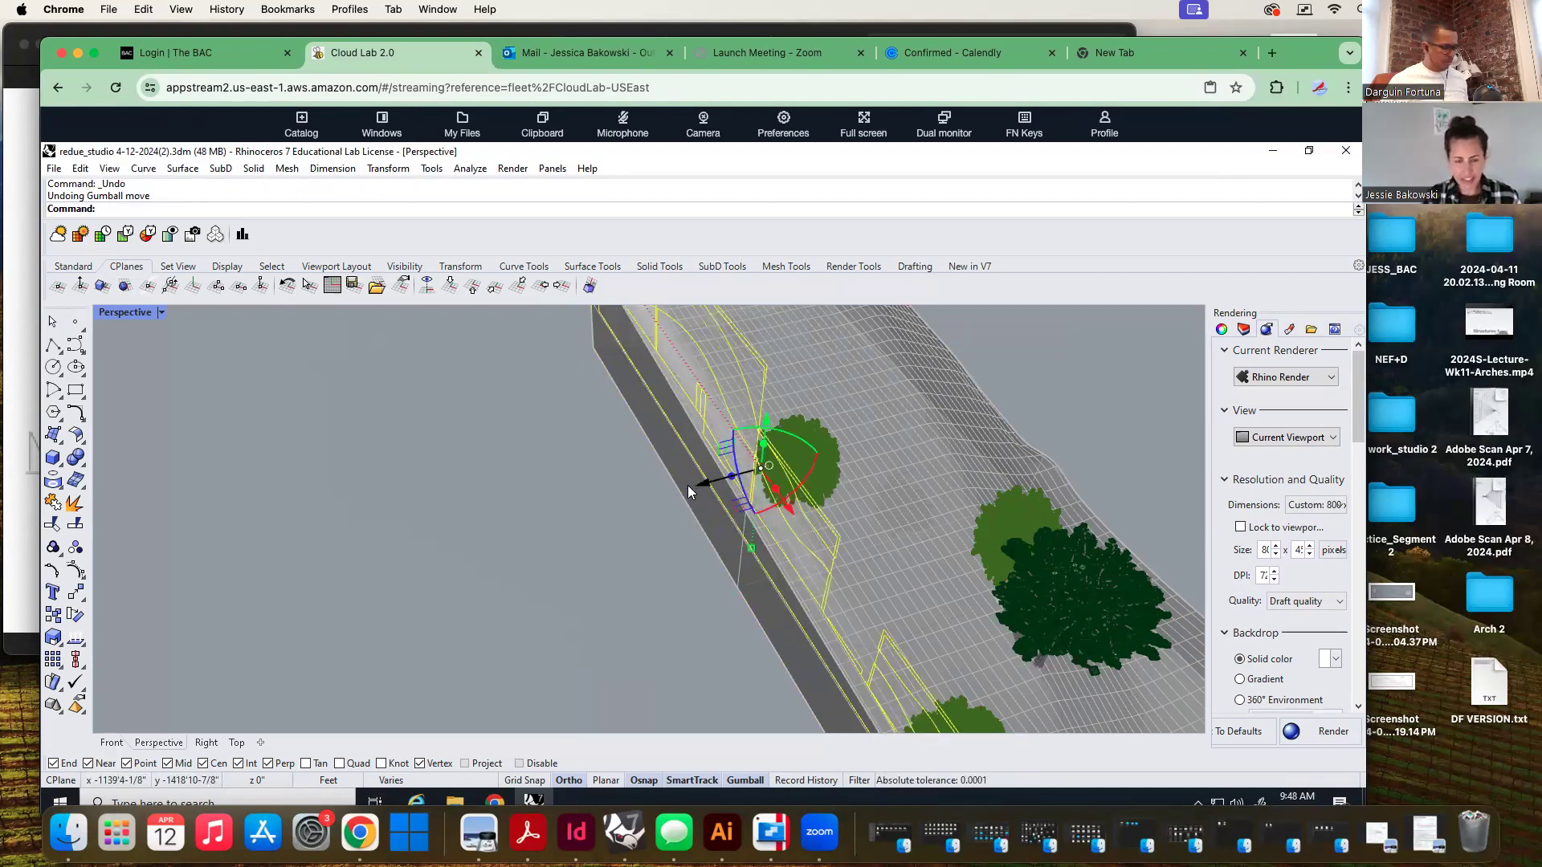
Undo the section curves' 3' inward shift, their vertical raise and the earlier move onto the terrain's front face
{"action": "key", "text": "ctrl+z"}
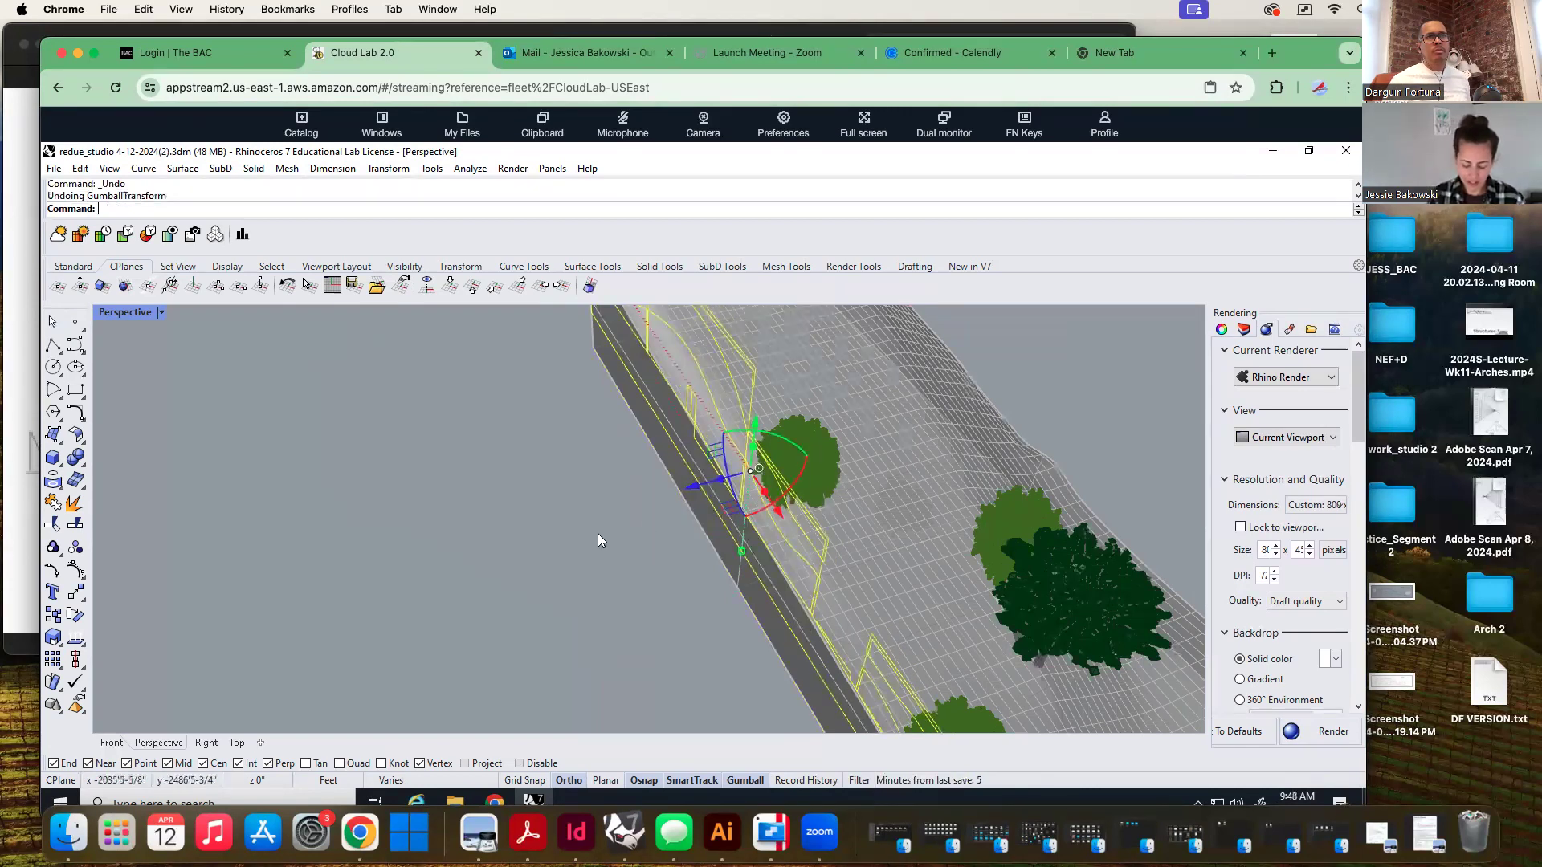
{"action": "key", "text": "ctrl+z"}
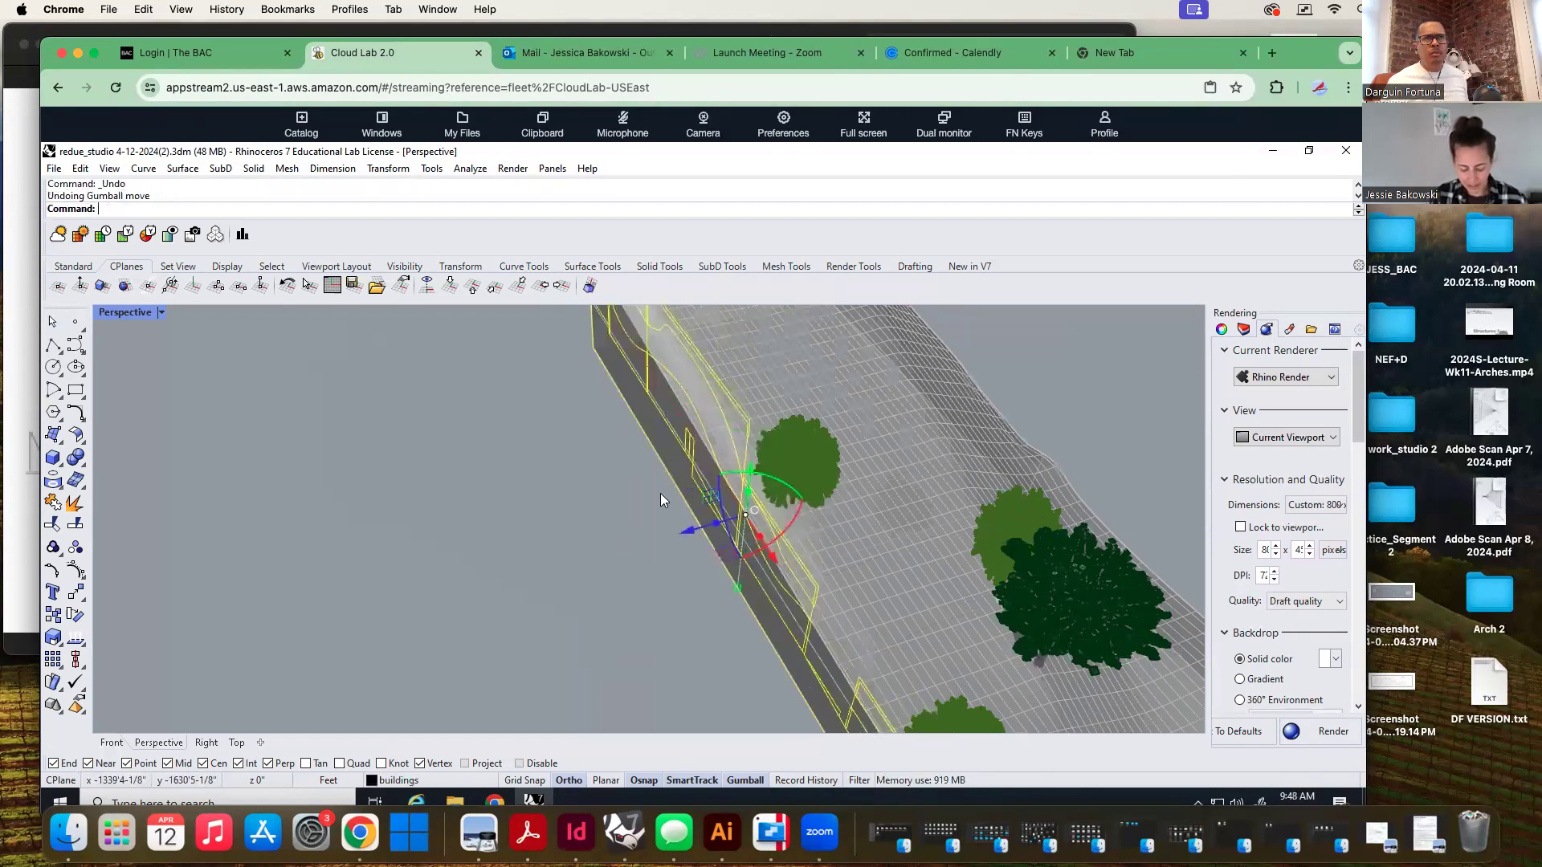
{"action": "key", "text": "ctrl+z"}
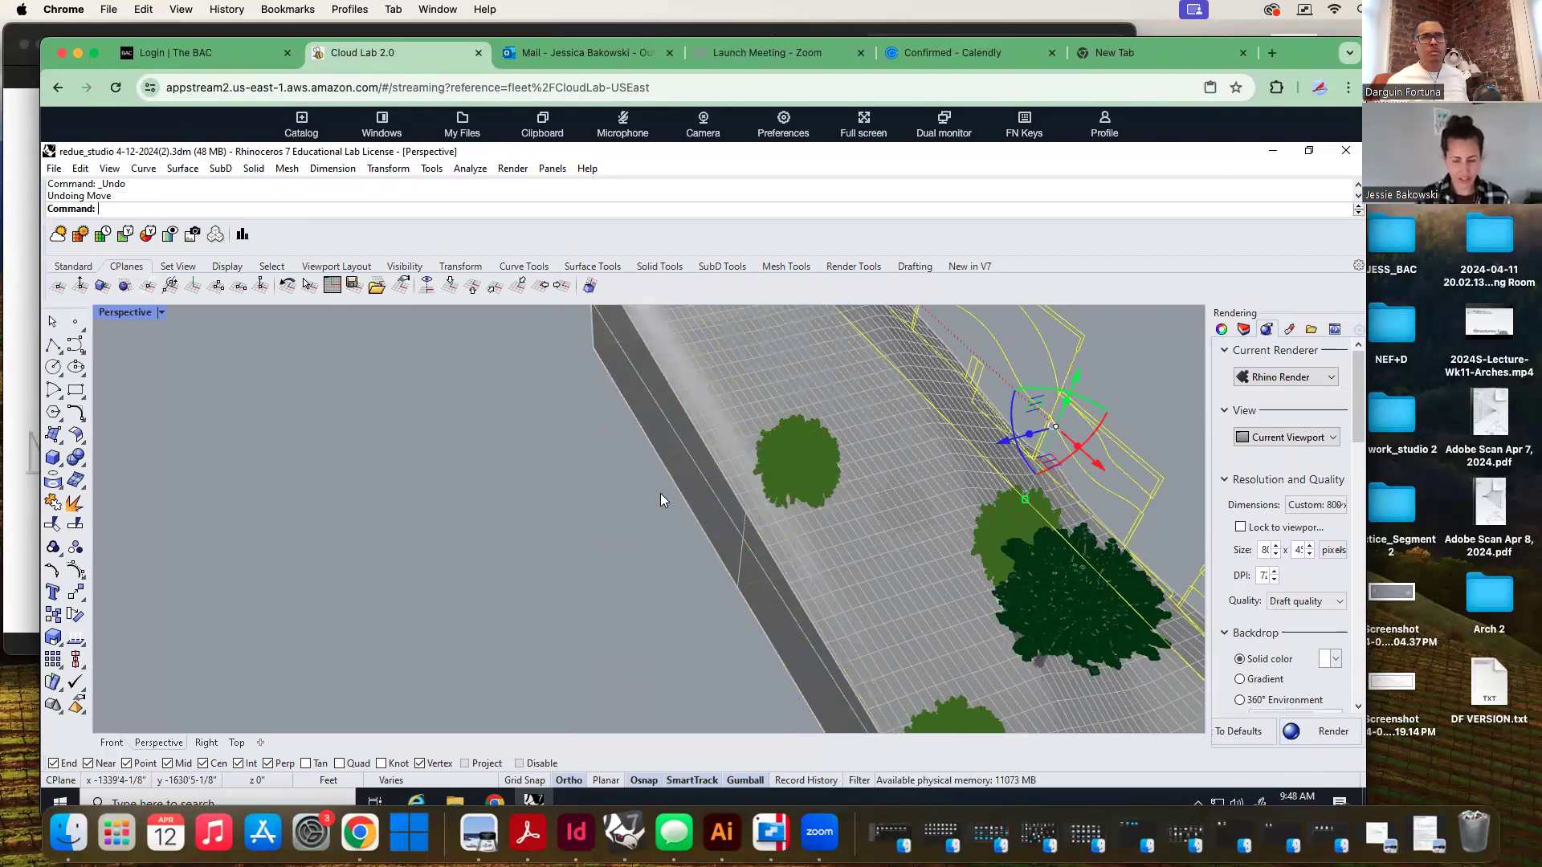
Redo the section curves' move onto the terrain's front face and their vertical raise
{"action": "left_click", "coordinate": [78, 168]}
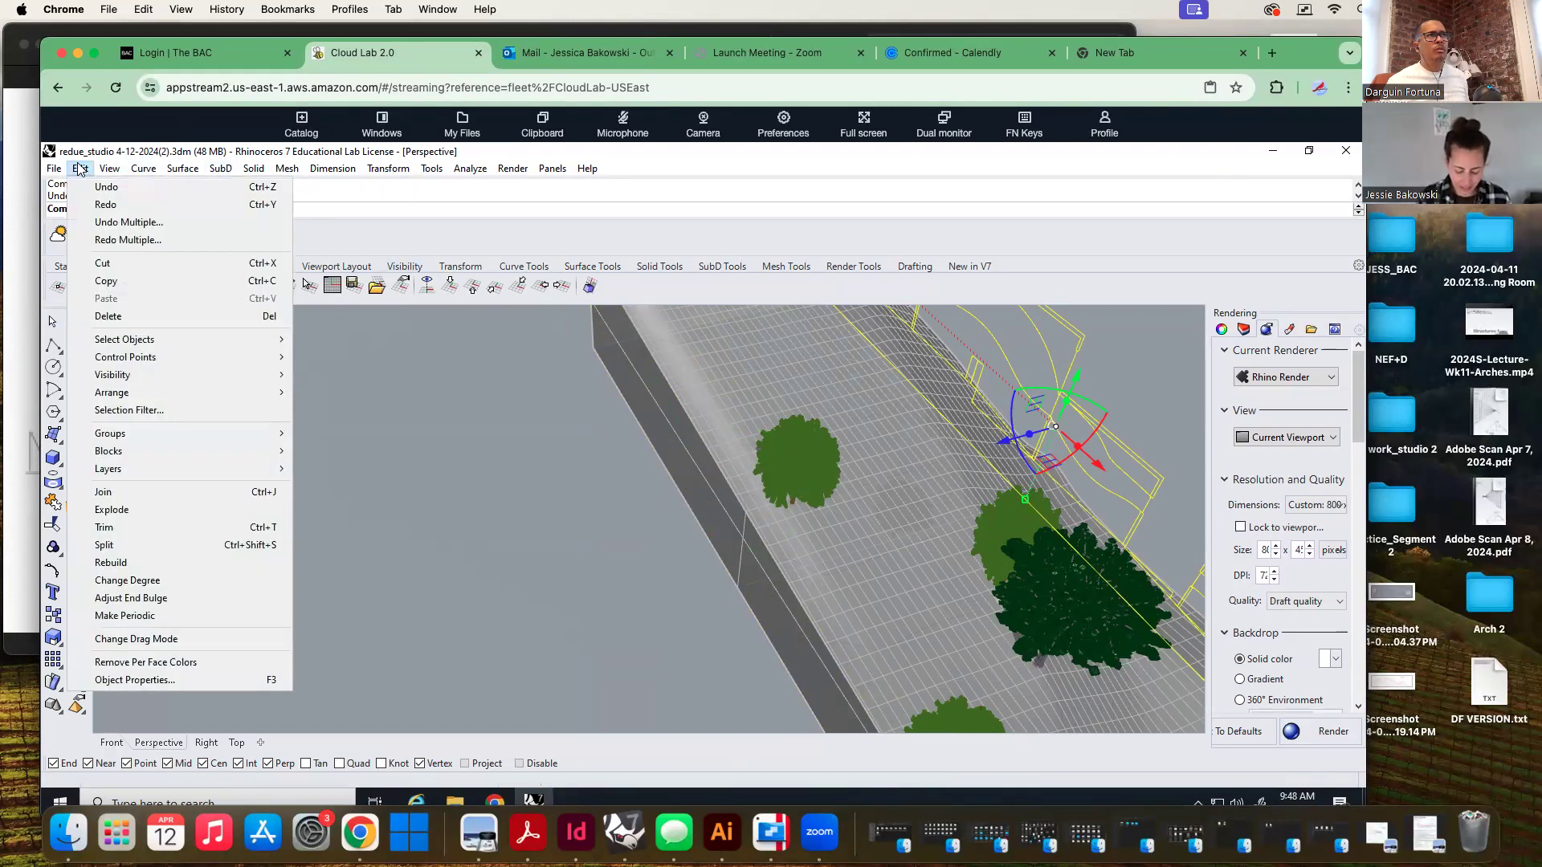
{"action": "left_click", "coordinate": [109, 206]}
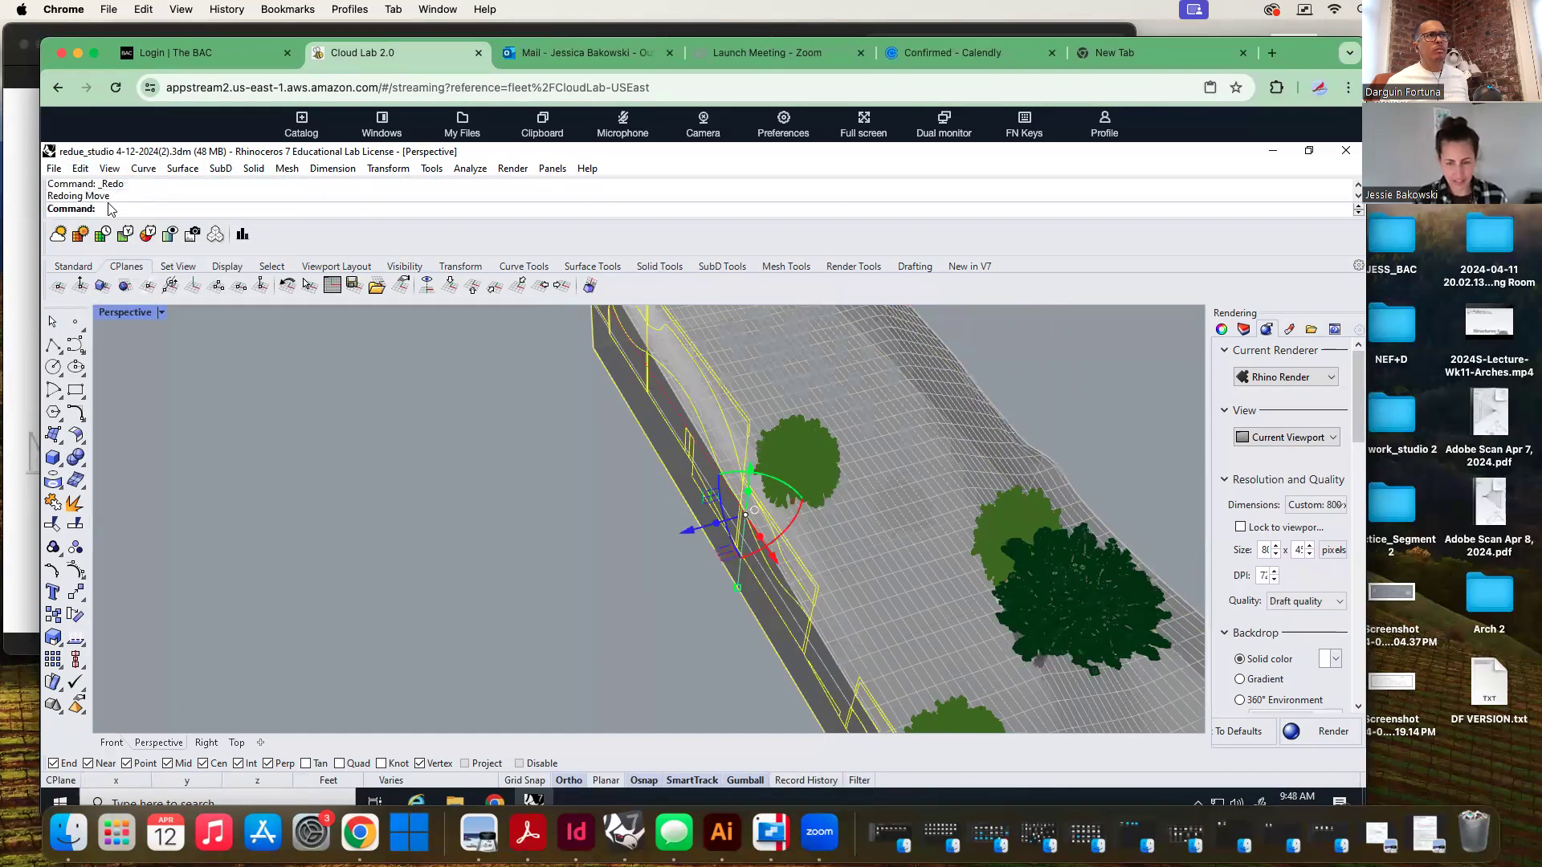
{"action": "left_click", "coordinate": [78, 168]}
{"action": "left_click", "coordinate": [104, 213]}
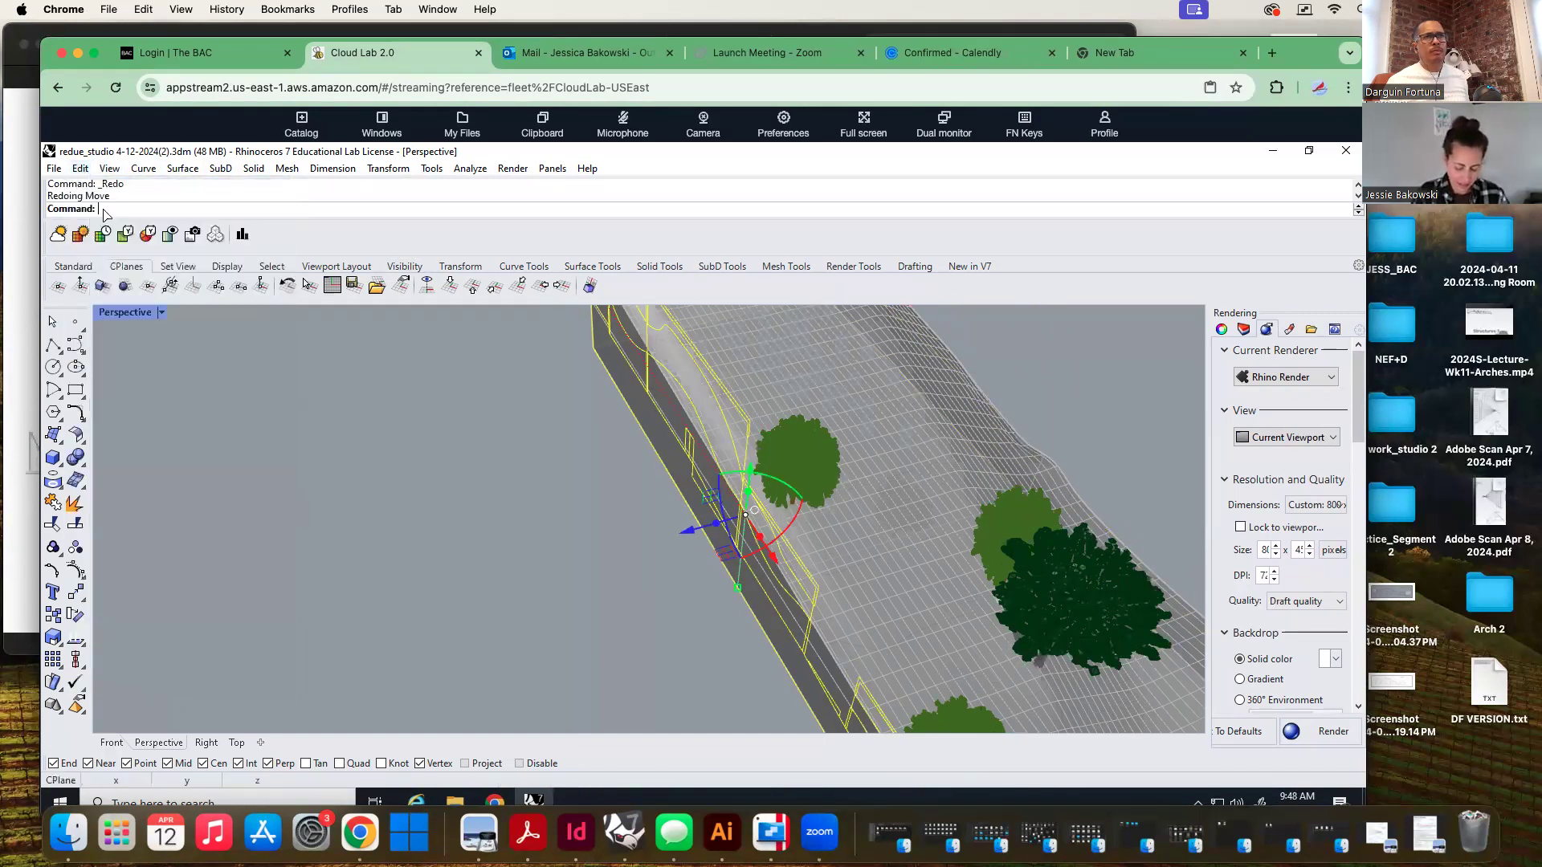
{"action": "left_click", "coordinate": [753, 366]}
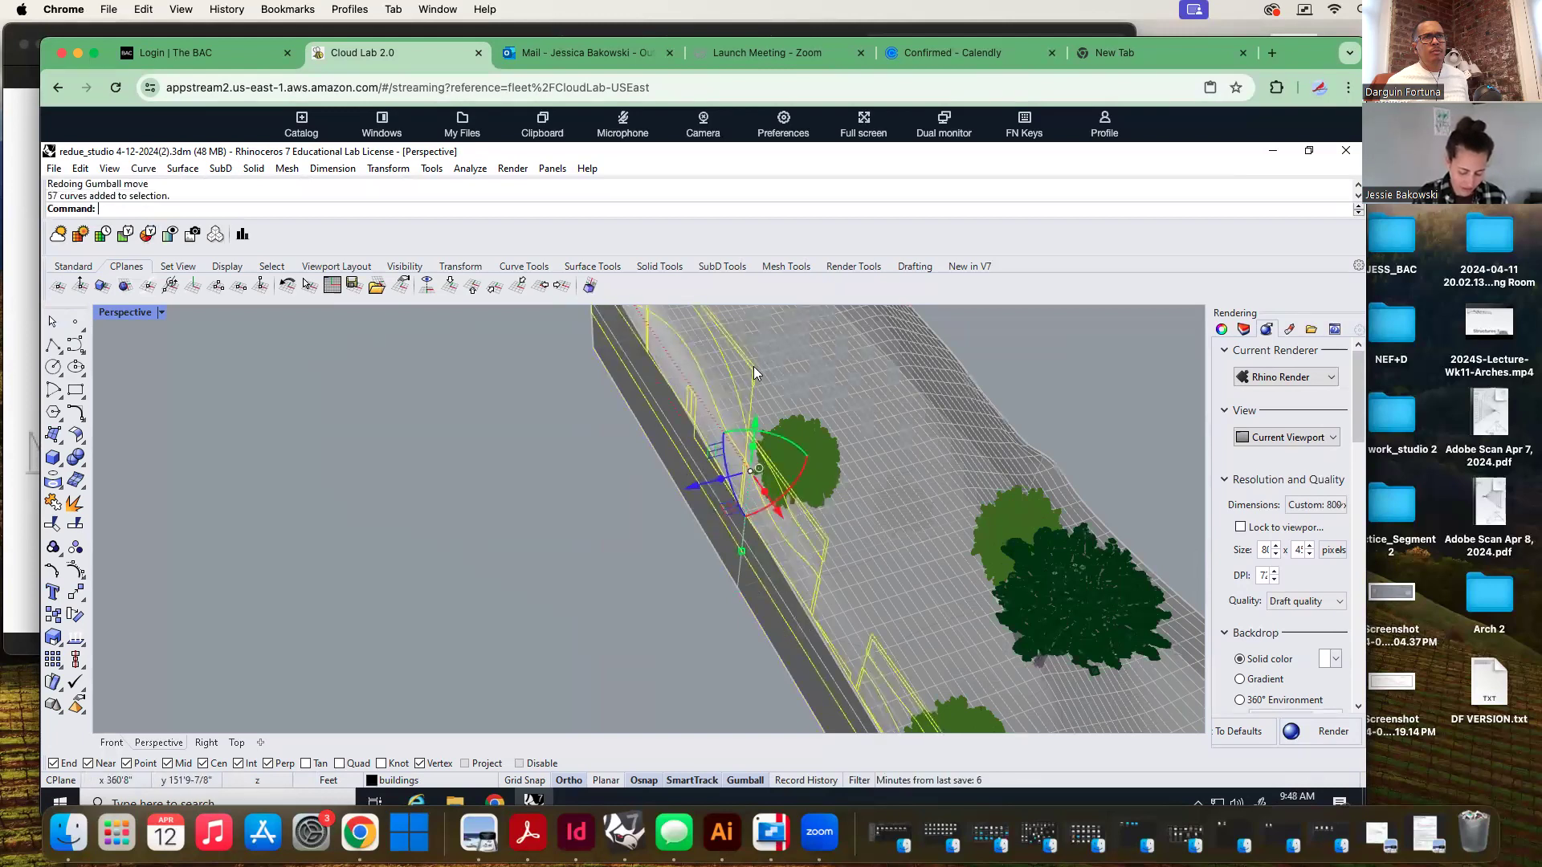
Move the section curves -8' along the horizontal axis perpendicular to the terrain's front face and deselect them
{"action": "left_click", "coordinate": [691, 487]}
{"action": "type", "text": "-8"}
{"action": "key", "text": "Return"}
{"action": "key", "text": "Escape"}
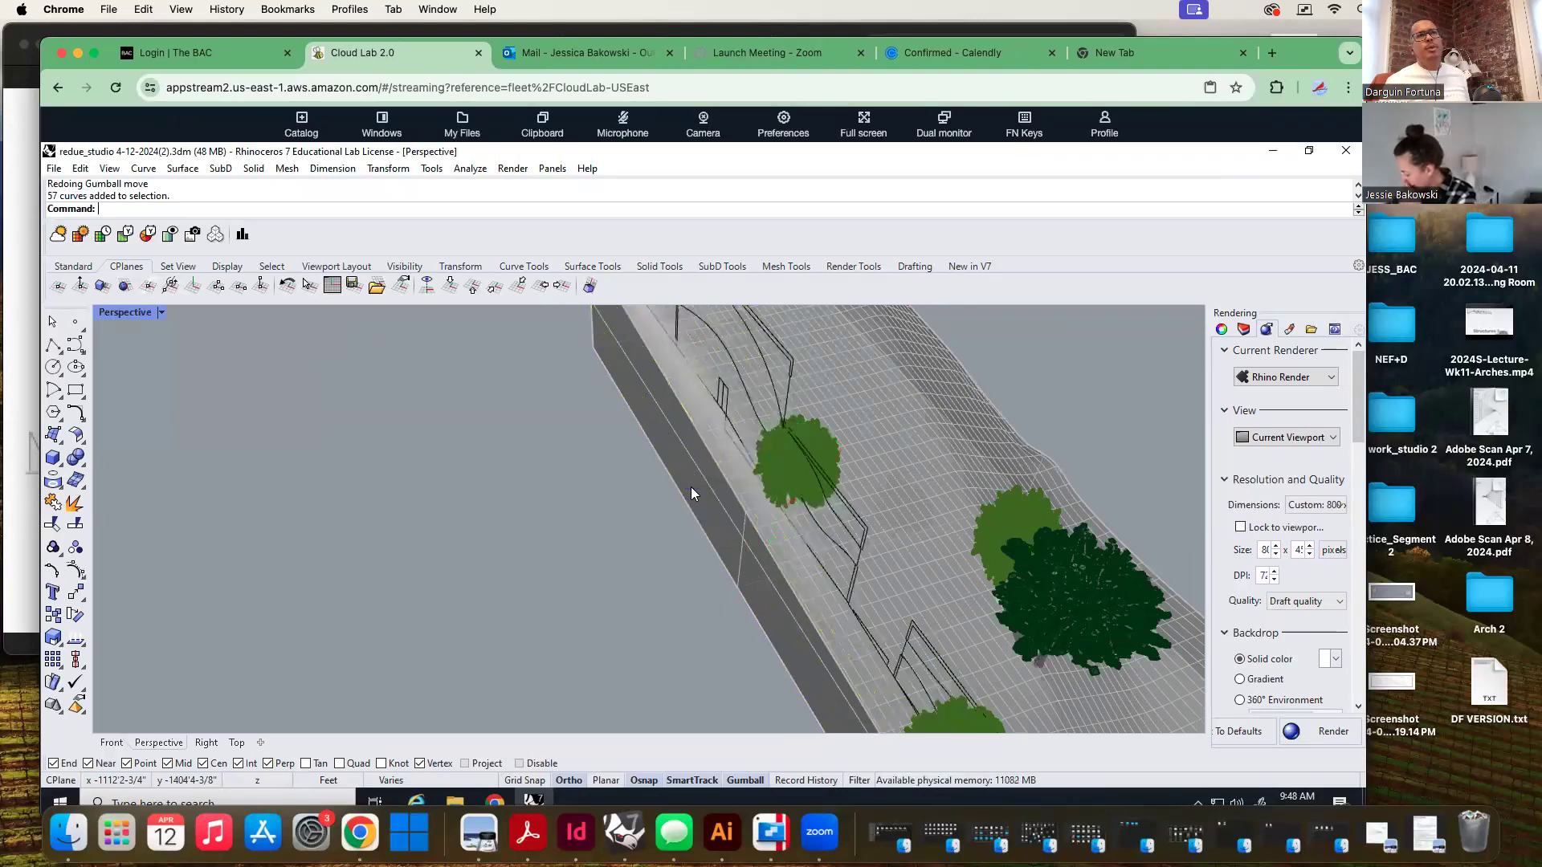
Check the section curves' placement on the terrain from the front and above, and save the model
{"action": "scroll", "coordinate": [480, 573], "scroll_direction": "down", "scroll_amount": 2}
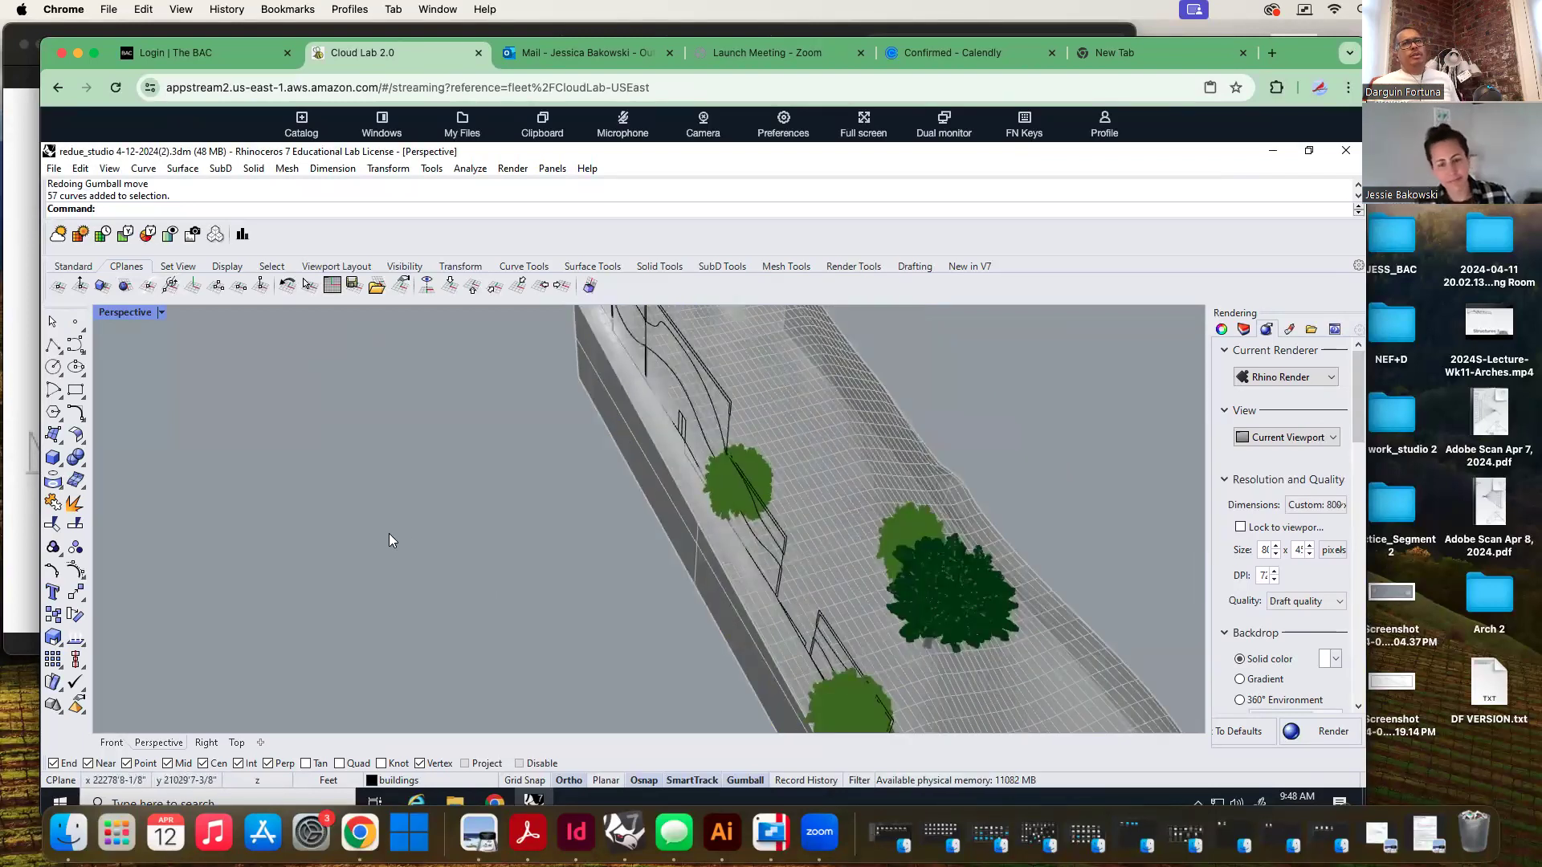
{"action": "right_click_drag", "start_coordinate": [413, 532], "coordinate": [747, 640]}
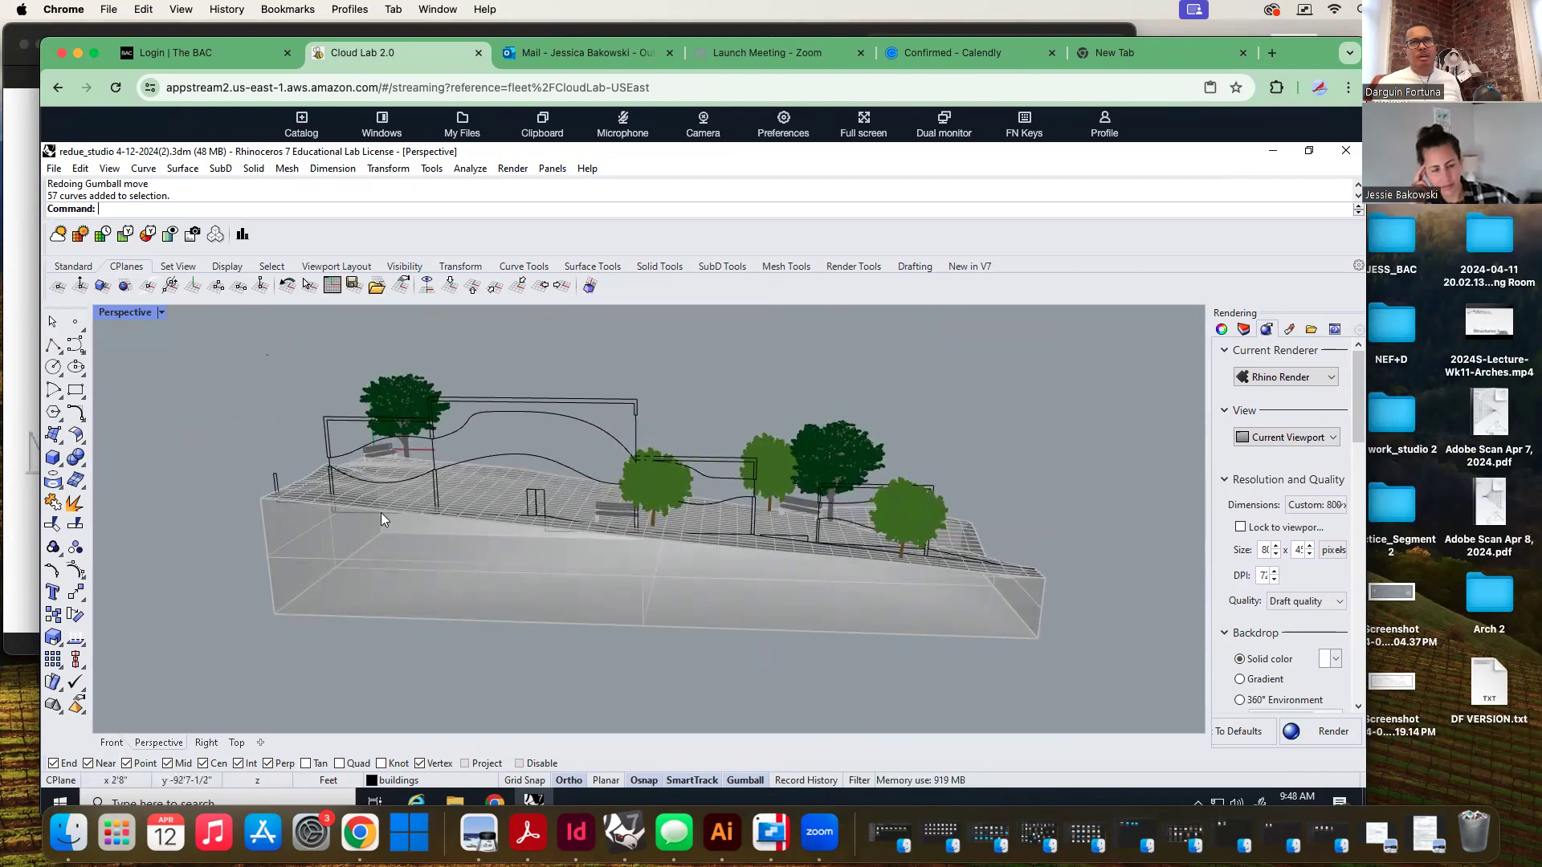
{"action": "right_click_drag", "start_coordinate": [780, 551], "coordinate": [737, 588]}
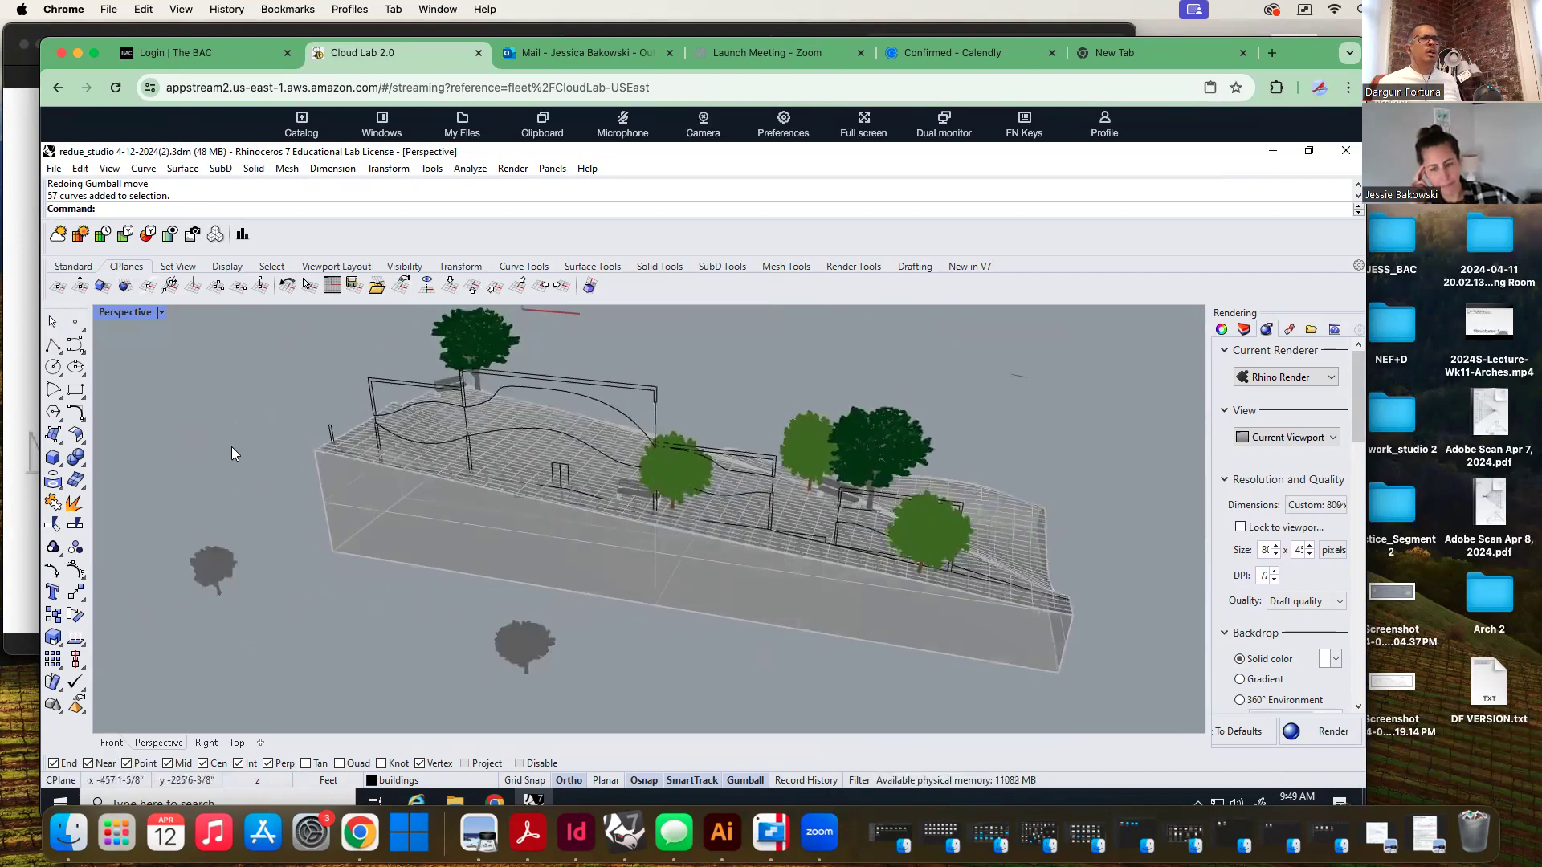
{"action": "scroll", "coordinate": [231, 447], "scroll_direction": "down", "scroll_amount": 3}
{"action": "key", "text": "ctrl+s"}
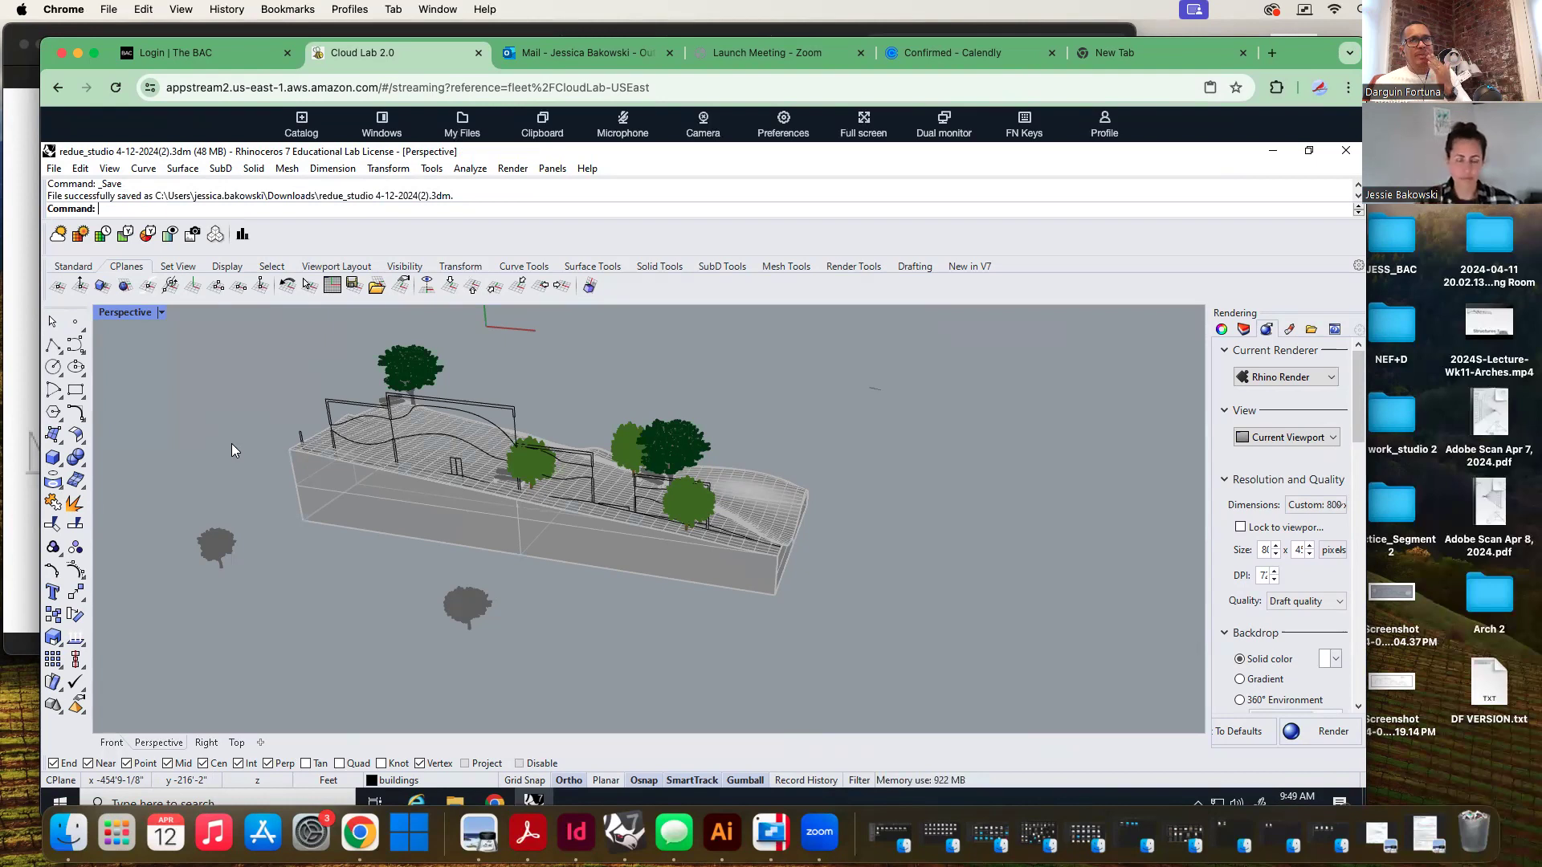
Uncover the plan drawing behind the browser window to compare the building circles, and bring the Rhino model back into full view
{"action": "left_click_drag", "start_coordinate": [1310, 58], "coordinate": [1303, 631]}
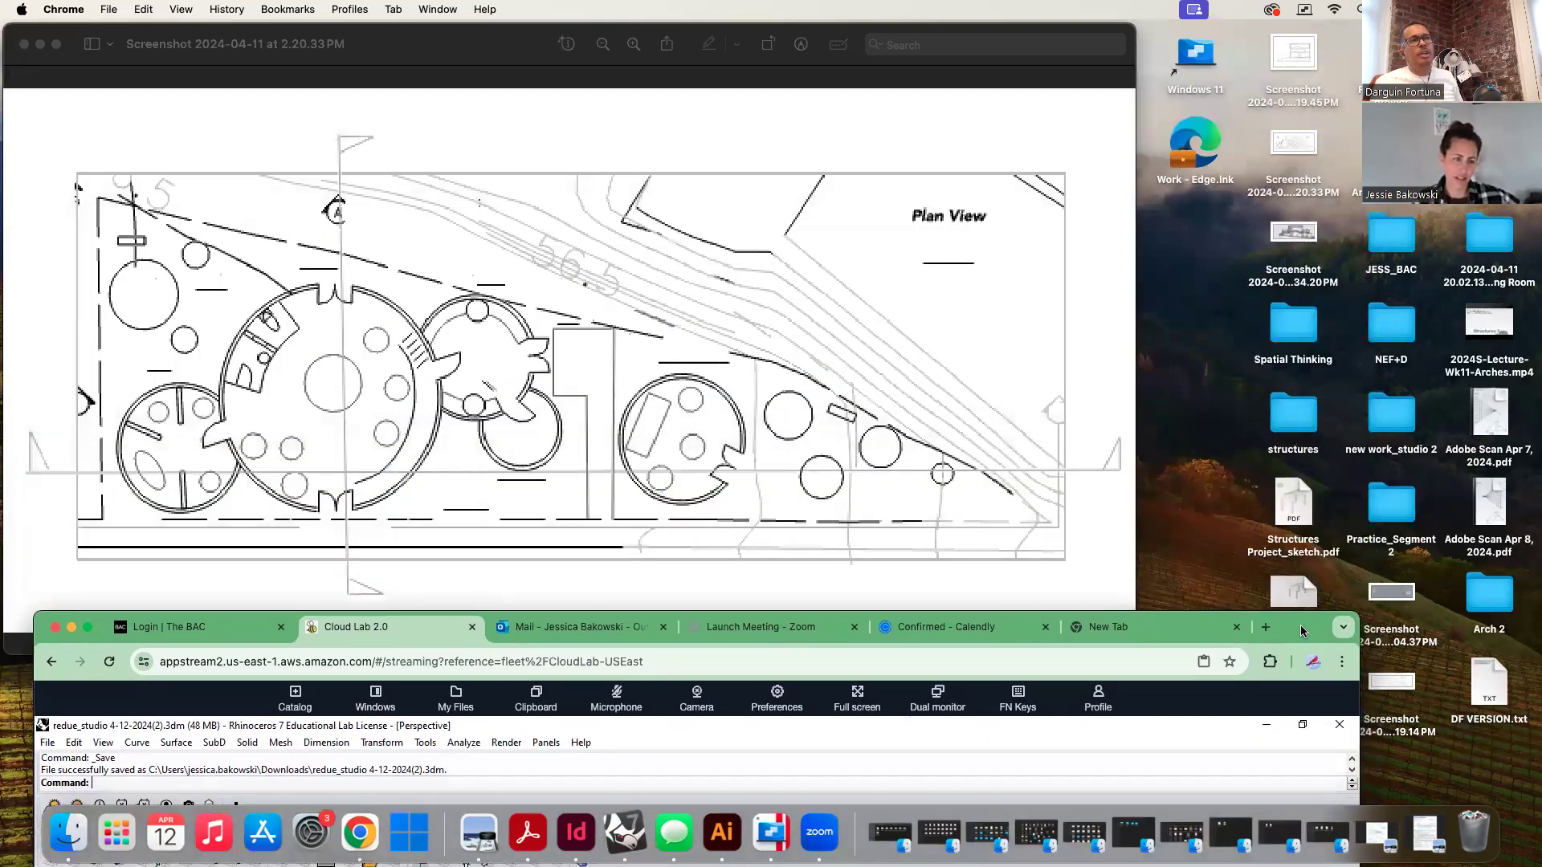
{"action": "left_click_drag", "start_coordinate": [1302, 631], "coordinate": [1235, 540]}
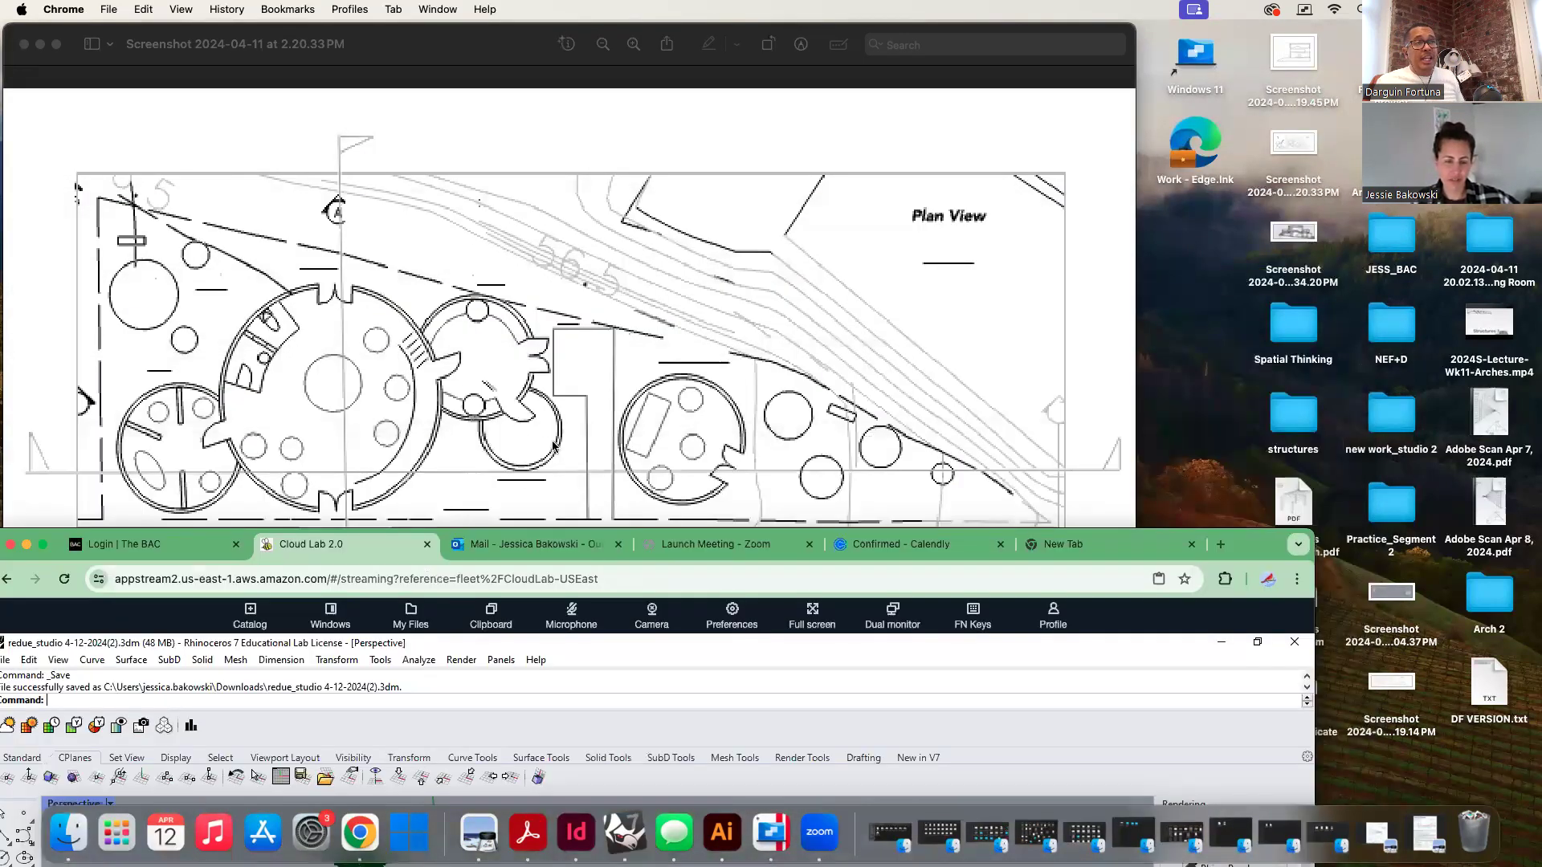
{"action": "left_click_drag", "start_coordinate": [1263, 554], "coordinate": [1288, 35]}
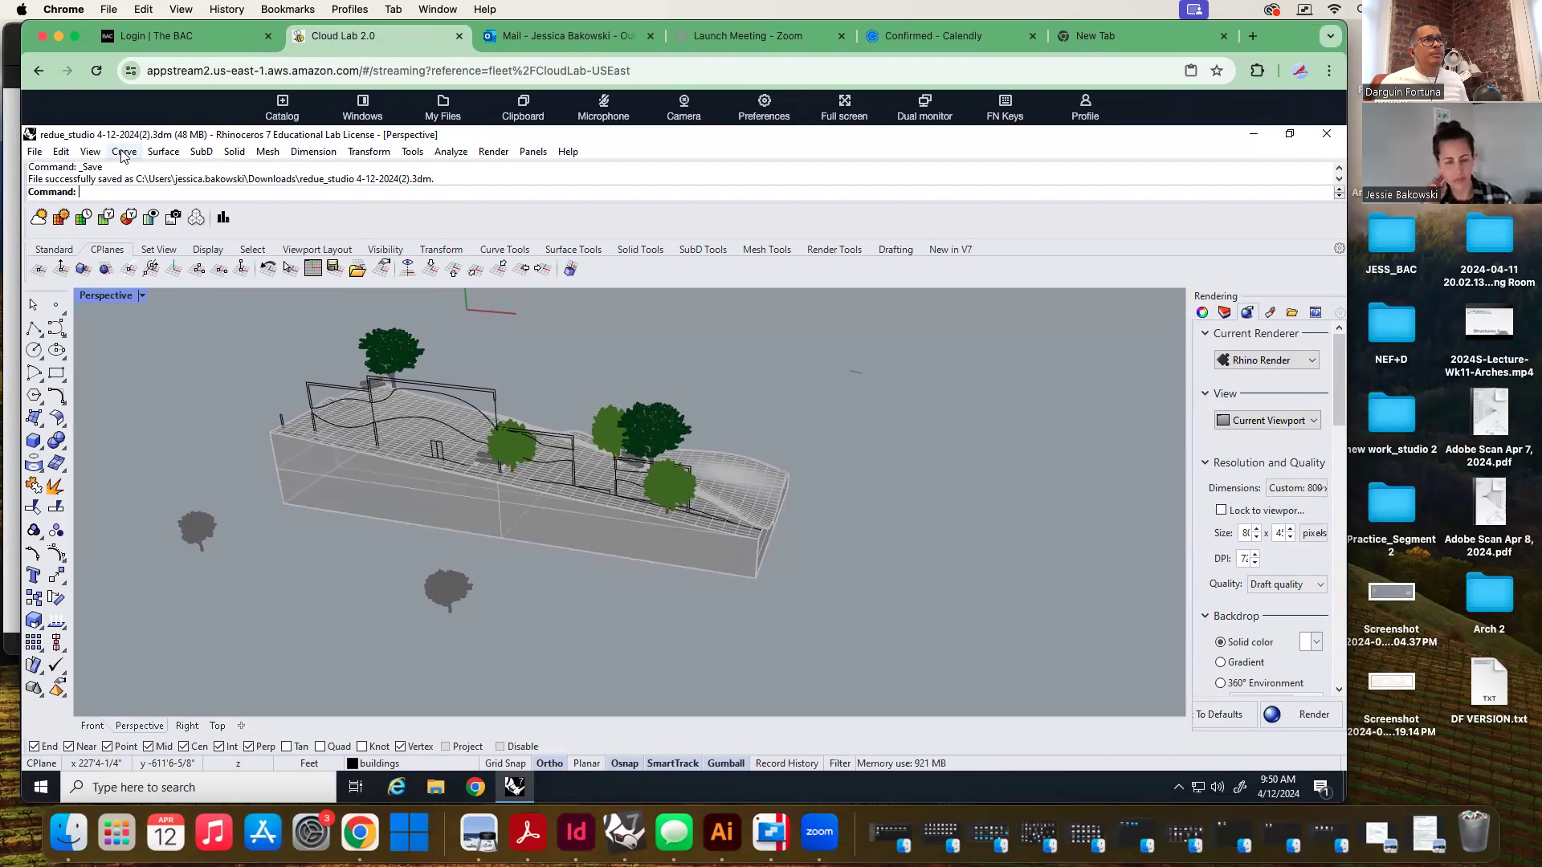
Draw a freehand corner-to-corner helper box with height in the empty space beside the terrain
{"action": "left_click", "coordinate": [90, 152]}
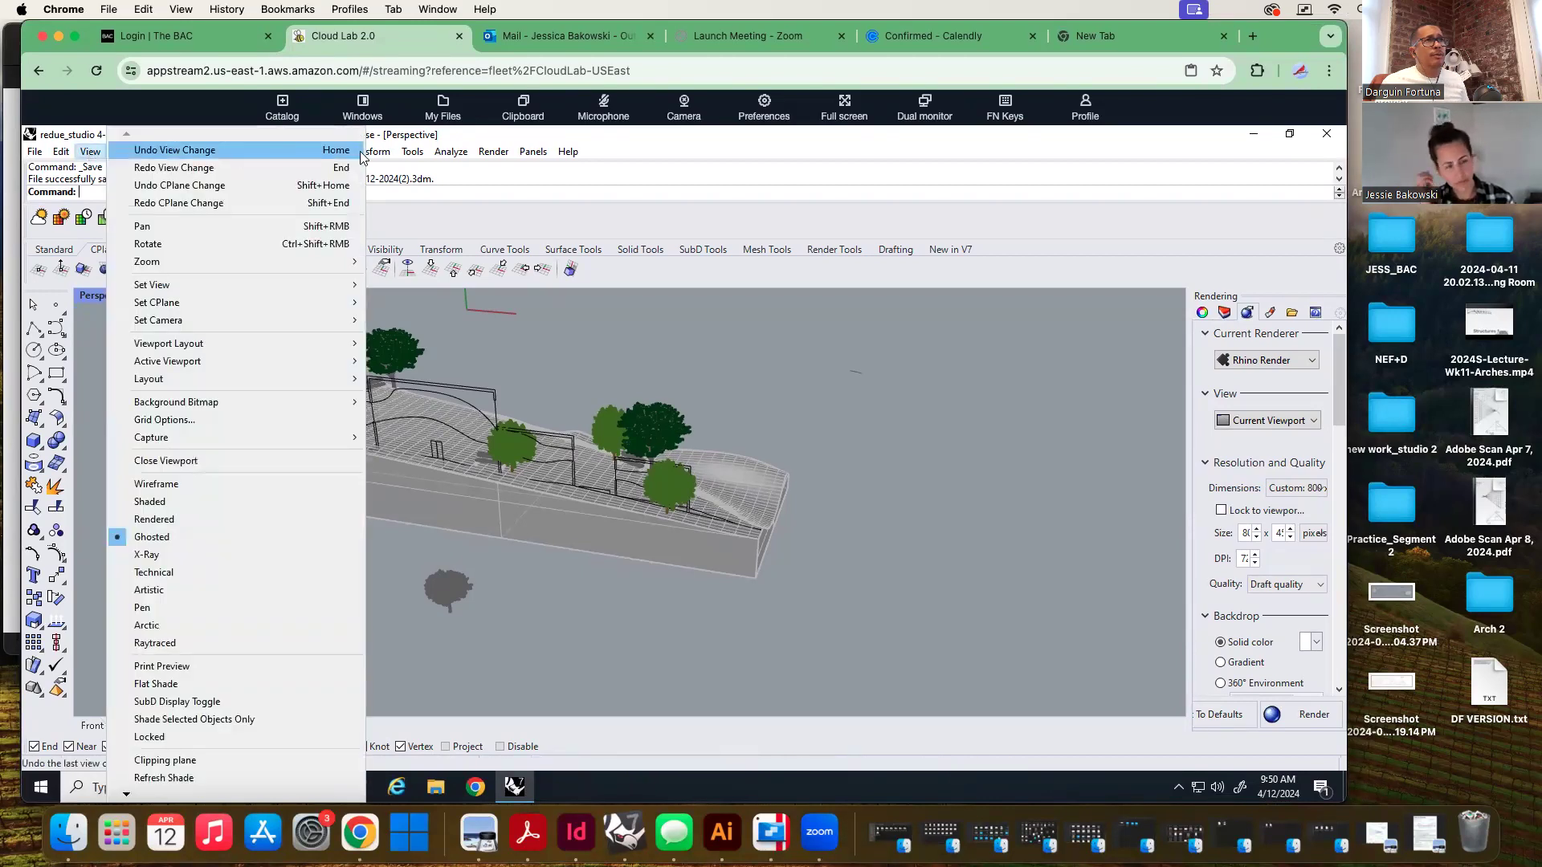
{"action": "left_click", "coordinate": [630, 149]}
{"action": "left_click", "coordinate": [232, 157]}
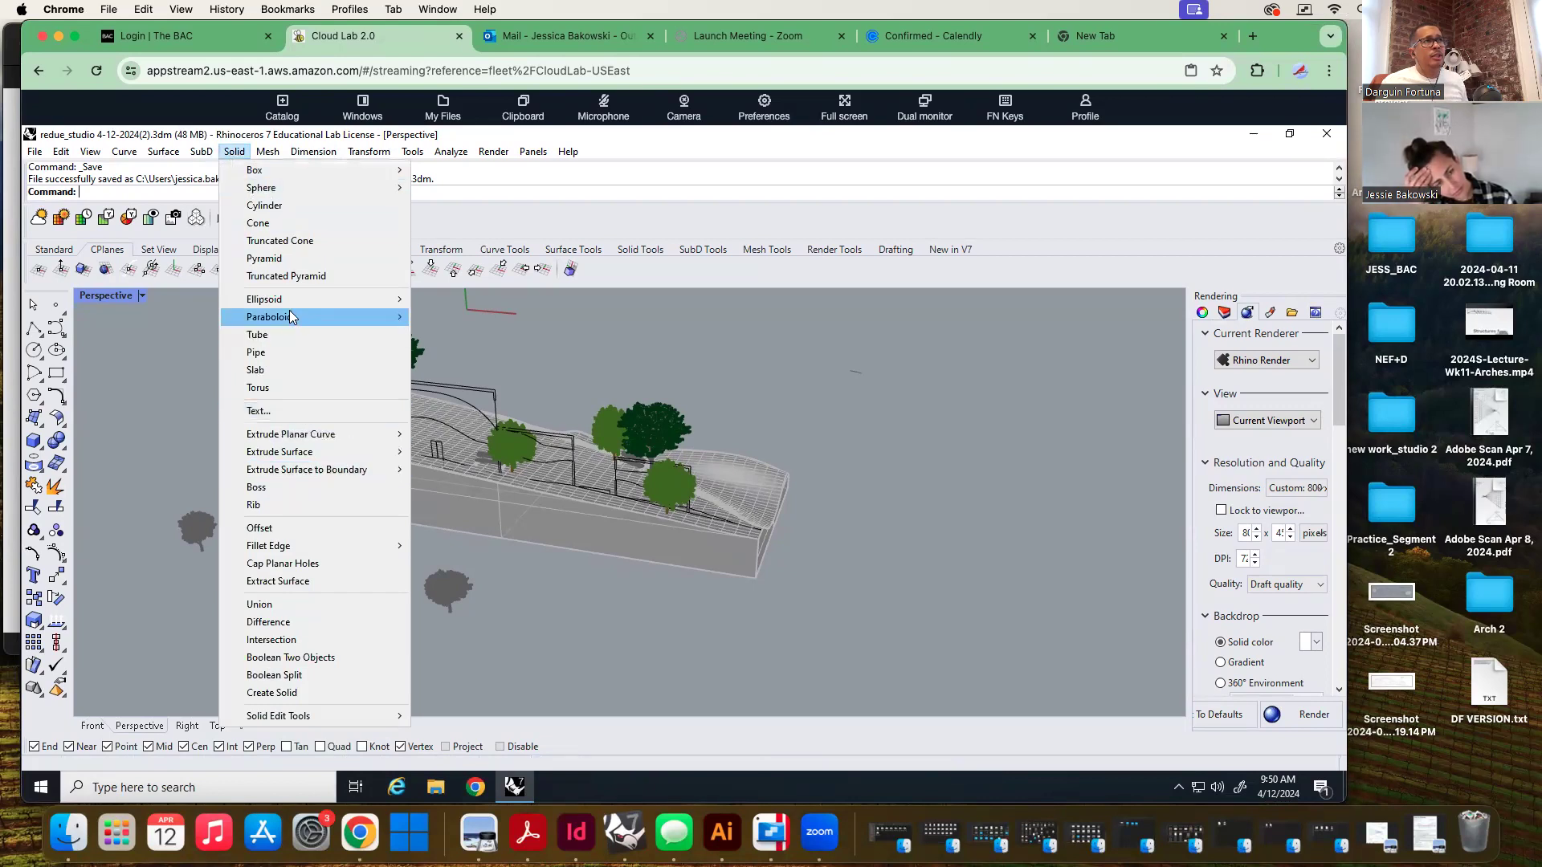
{"action": "mouse_move", "coordinate": [262, 305]}
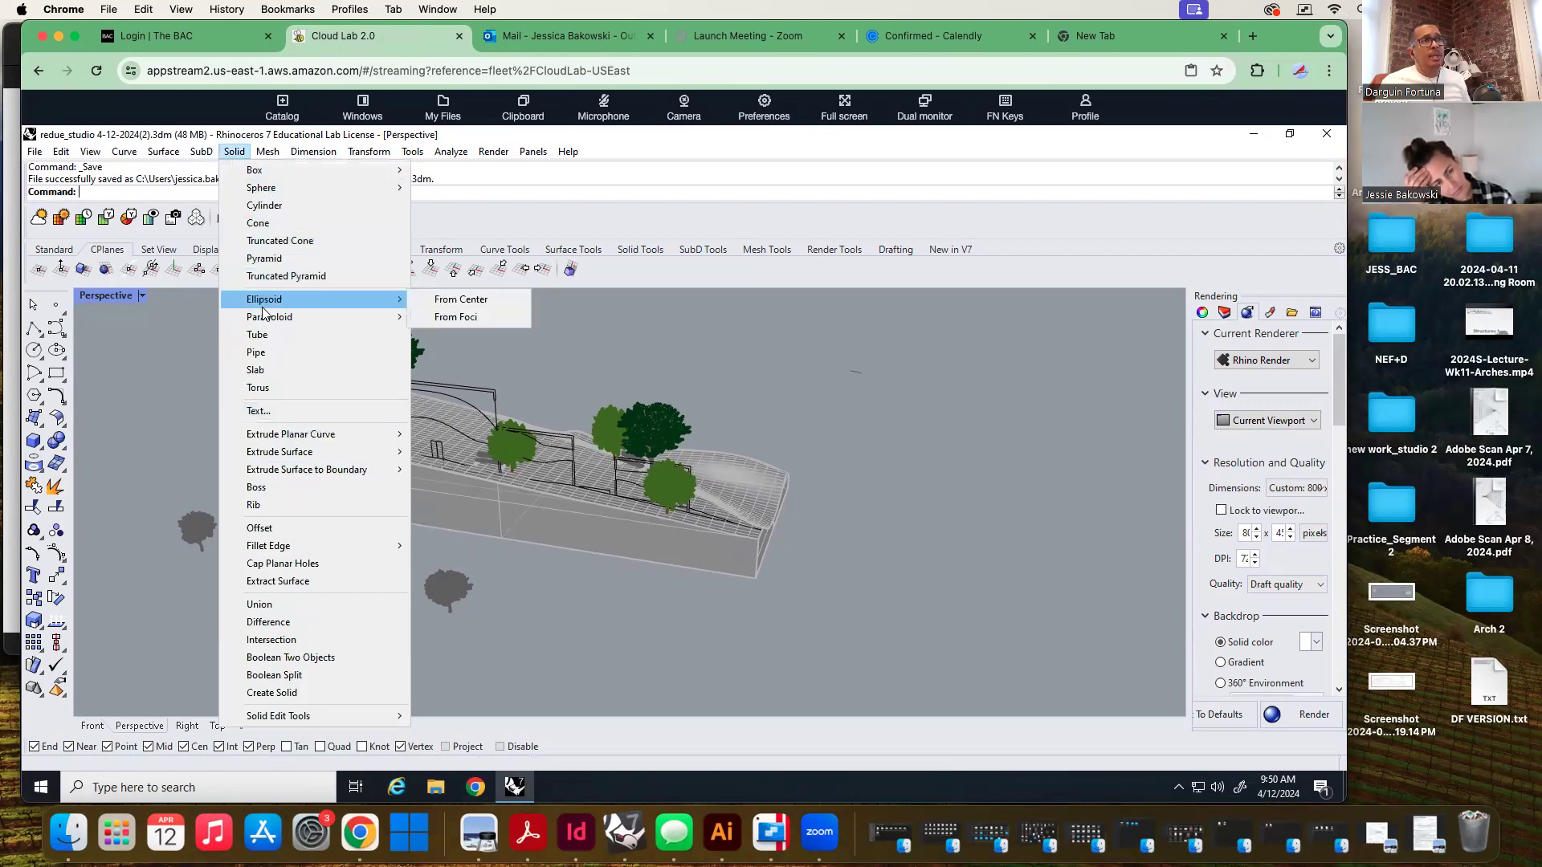
{"action": "mouse_move", "coordinate": [278, 173]}
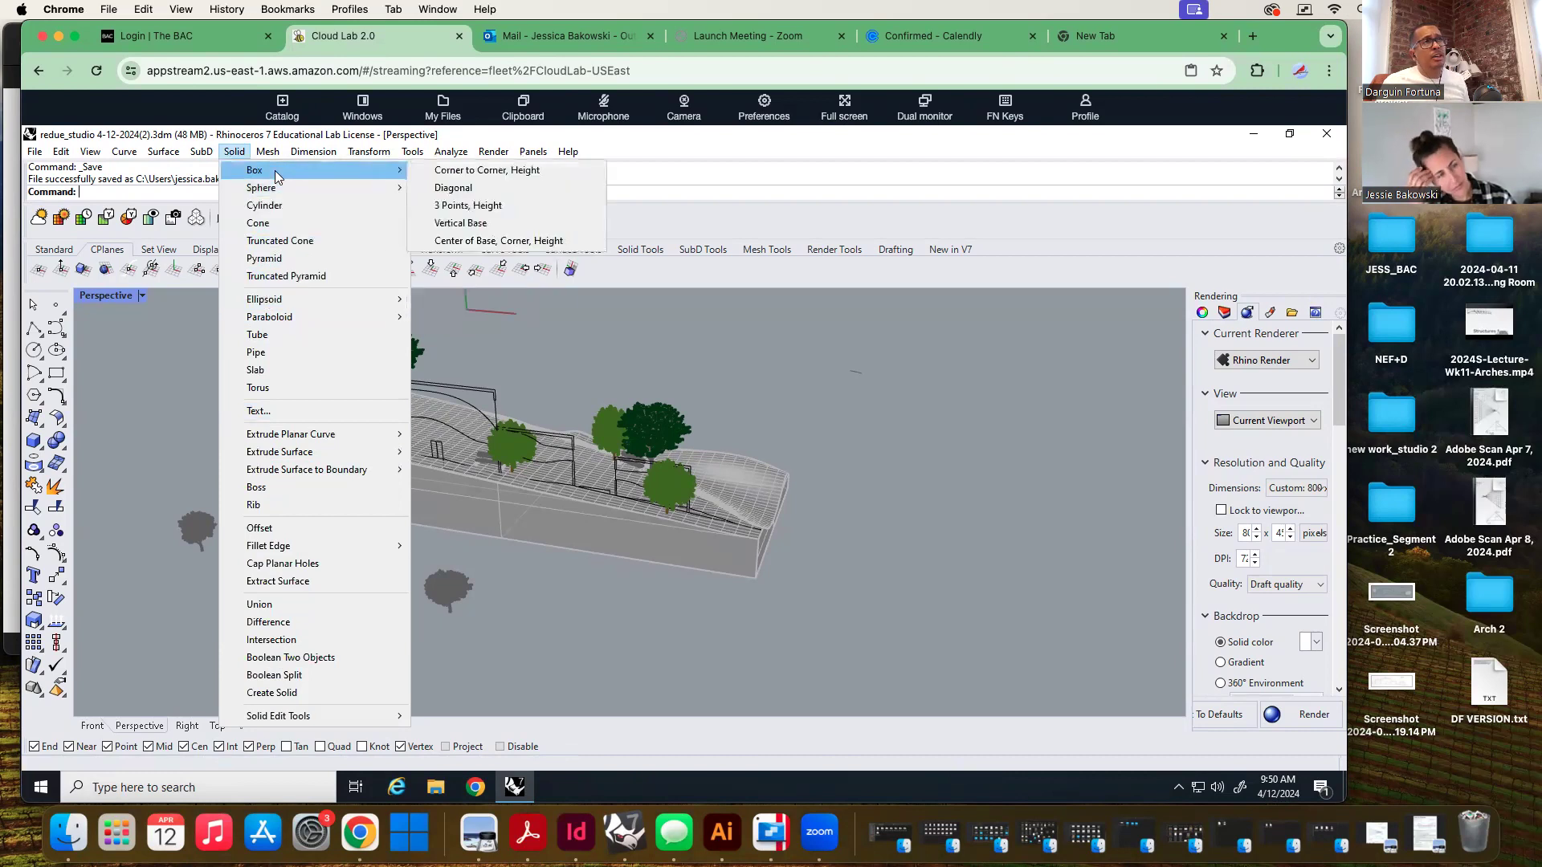
{"action": "left_click", "coordinate": [473, 170]}
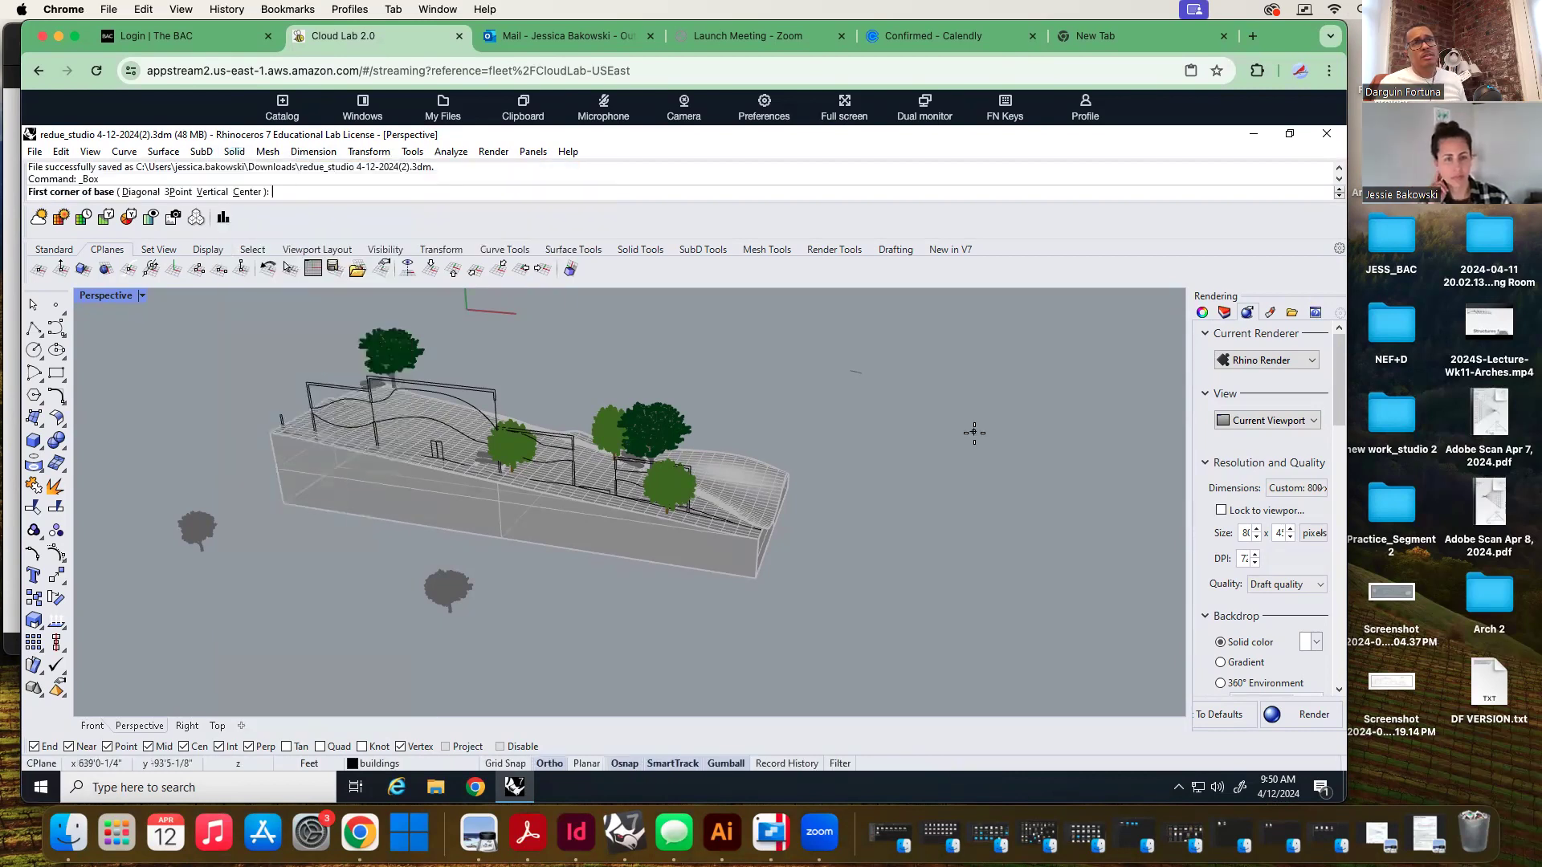
{"action": "left_click", "coordinate": [1047, 499]}
{"action": "left_click", "coordinate": [977, 554]}
{"action": "left_click", "coordinate": [971, 484]}
{"action": "right_click_drag", "start_coordinate": [754, 654], "coordinate": [890, 610]}
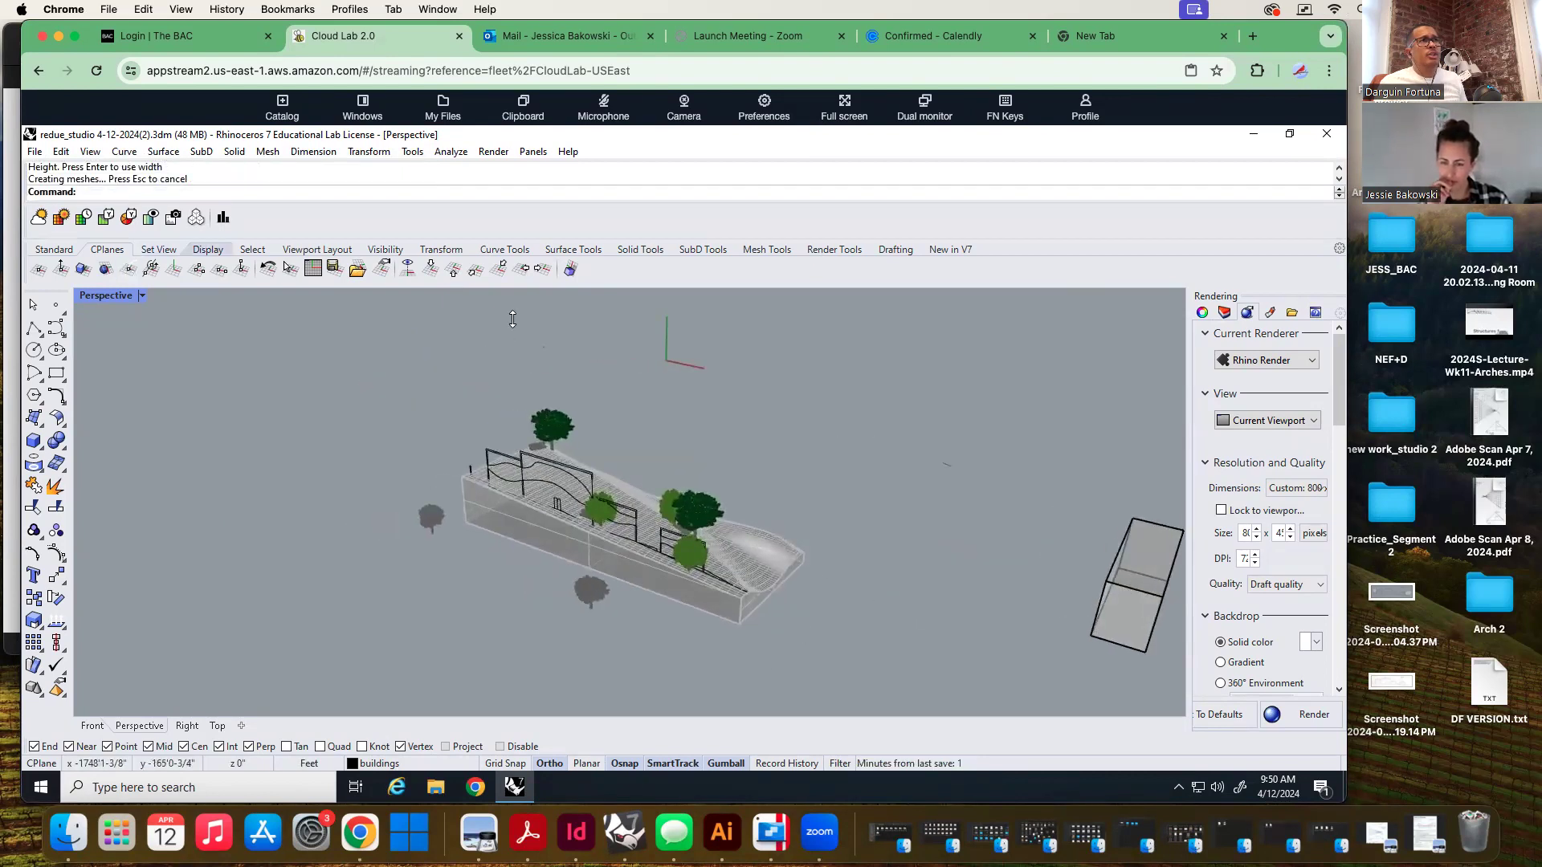
Orient the construction plane to the helper box and delete the box
{"action": "left_click", "coordinate": [82, 268]}
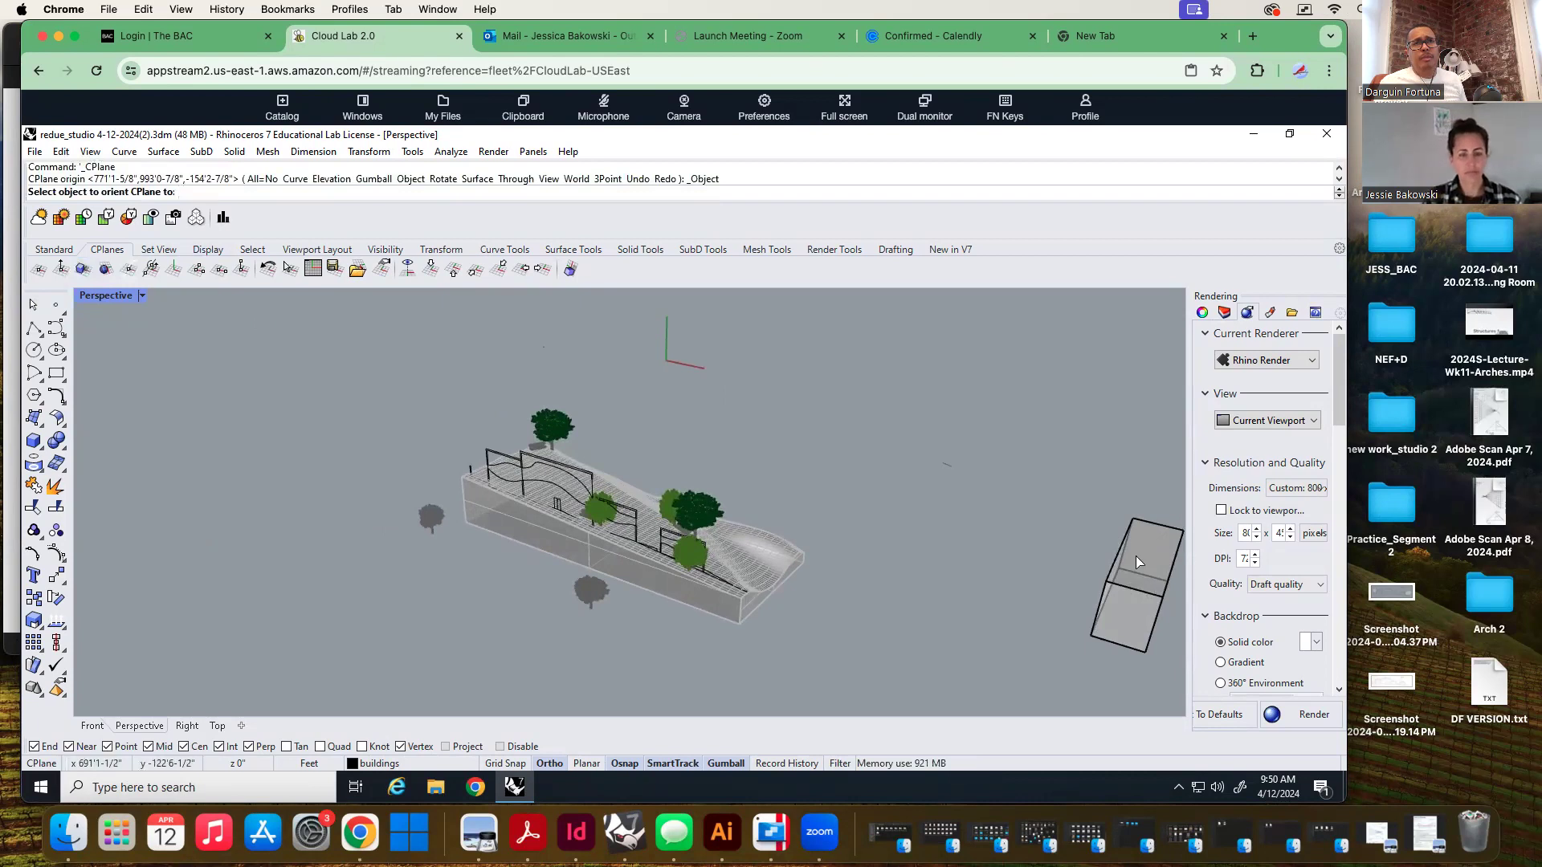
{"action": "left_click", "coordinate": [1113, 603]}
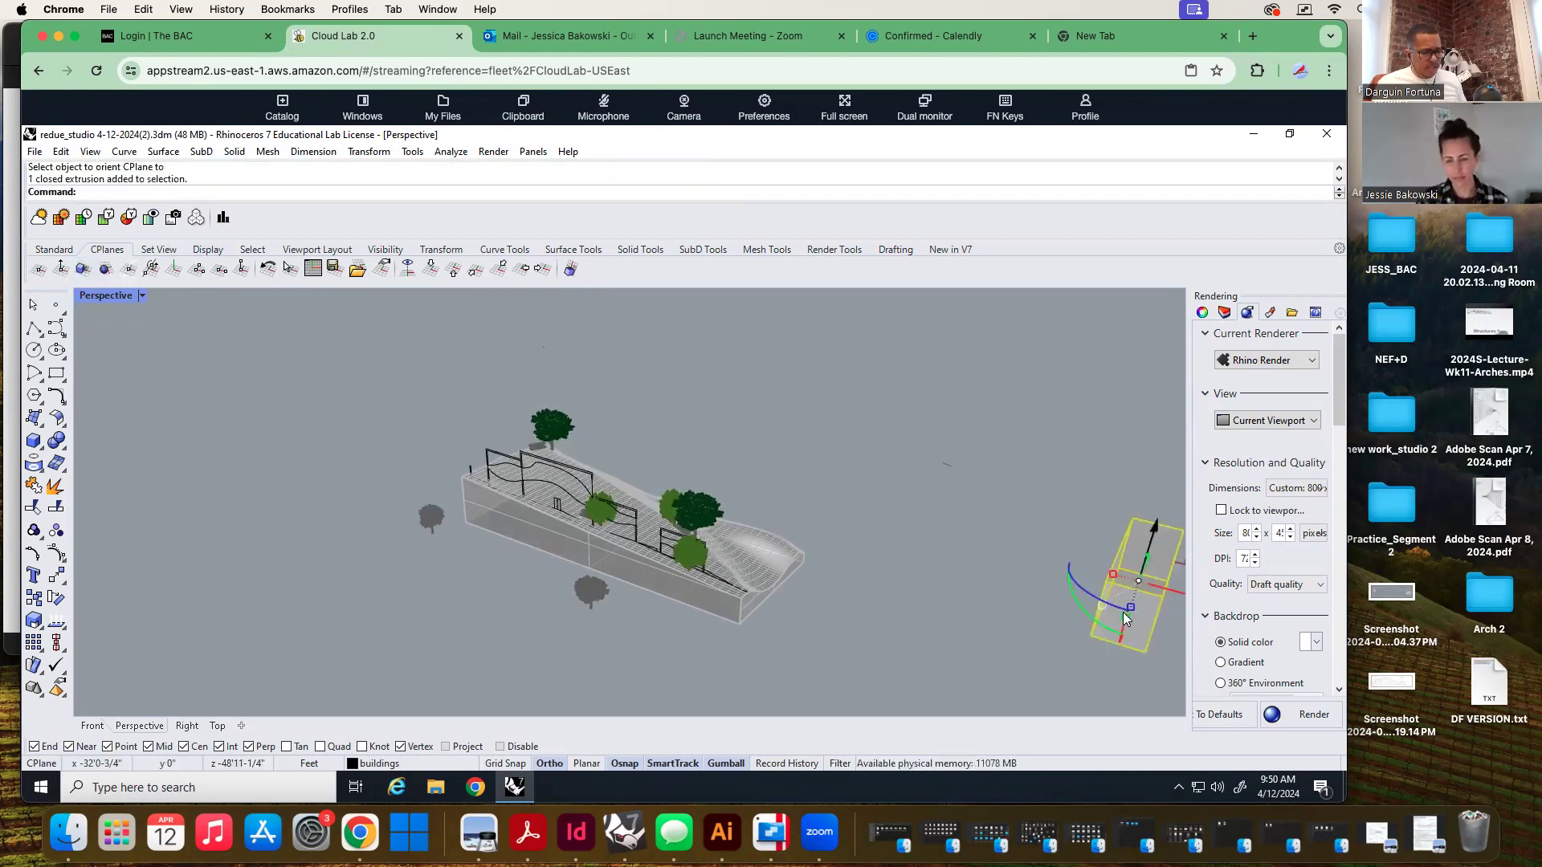
{"action": "key", "text": "Delete"}
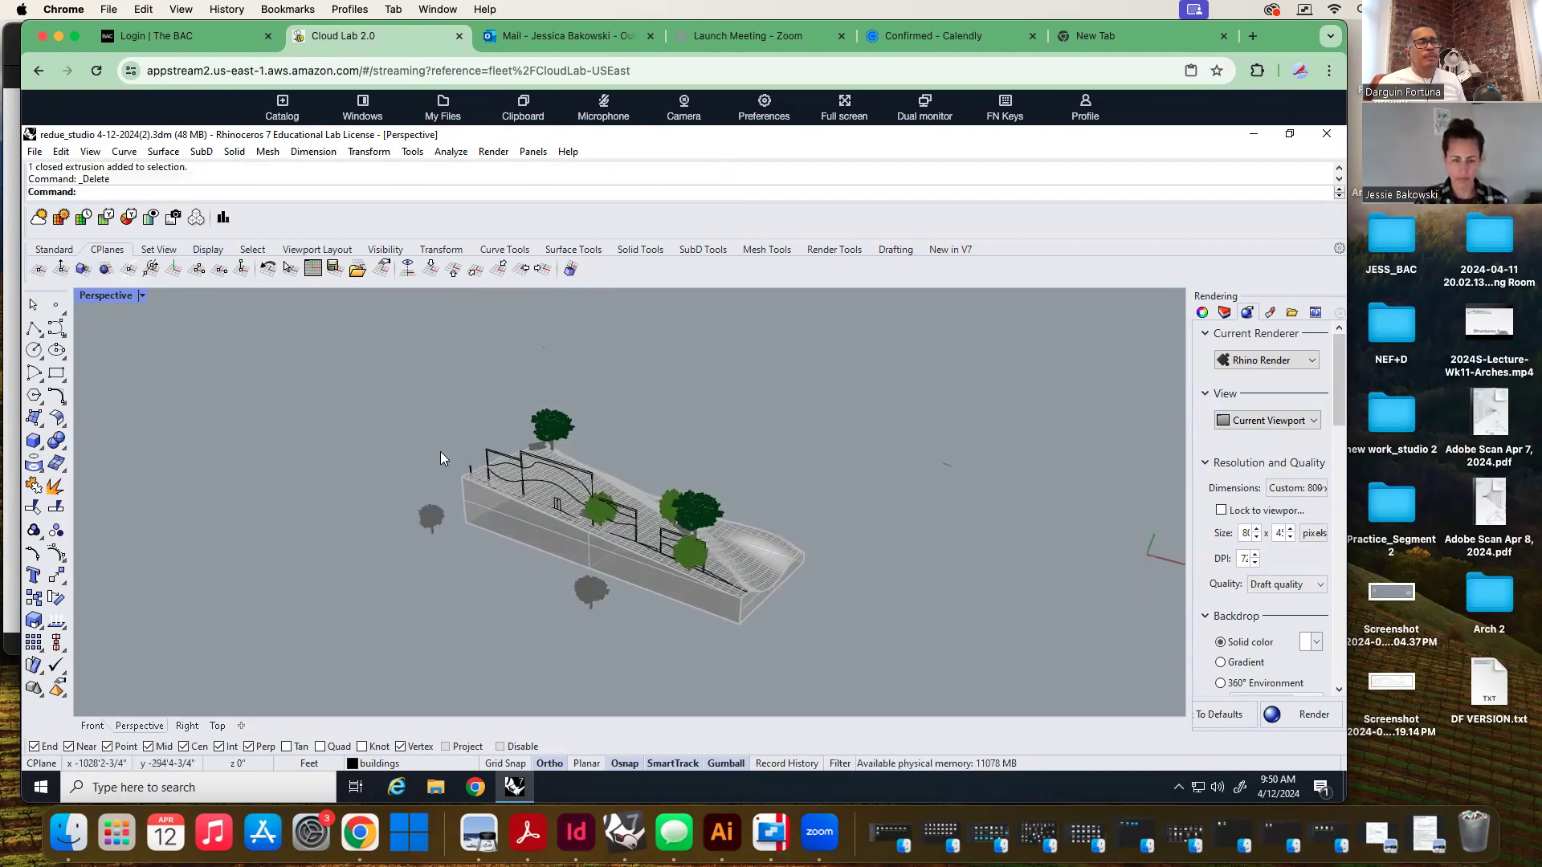
Draw a two-point diameter circle spanning the outer top corners of the tallest building section
{"action": "left_click", "coordinate": [35, 351]}
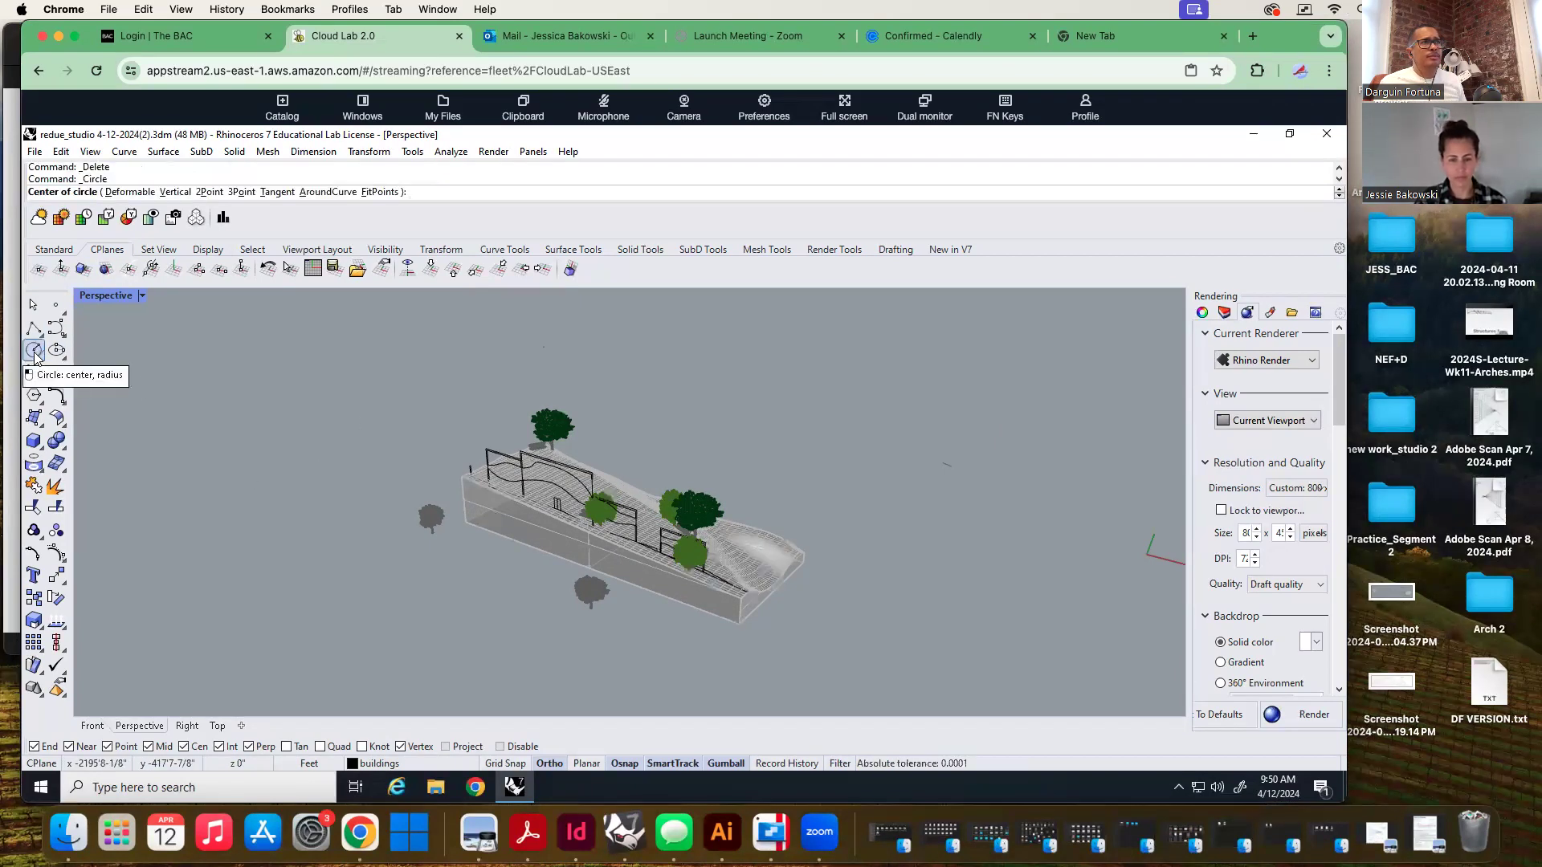
{"action": "scroll", "coordinate": [673, 502], "scroll_direction": "up", "scroll_amount": 10}
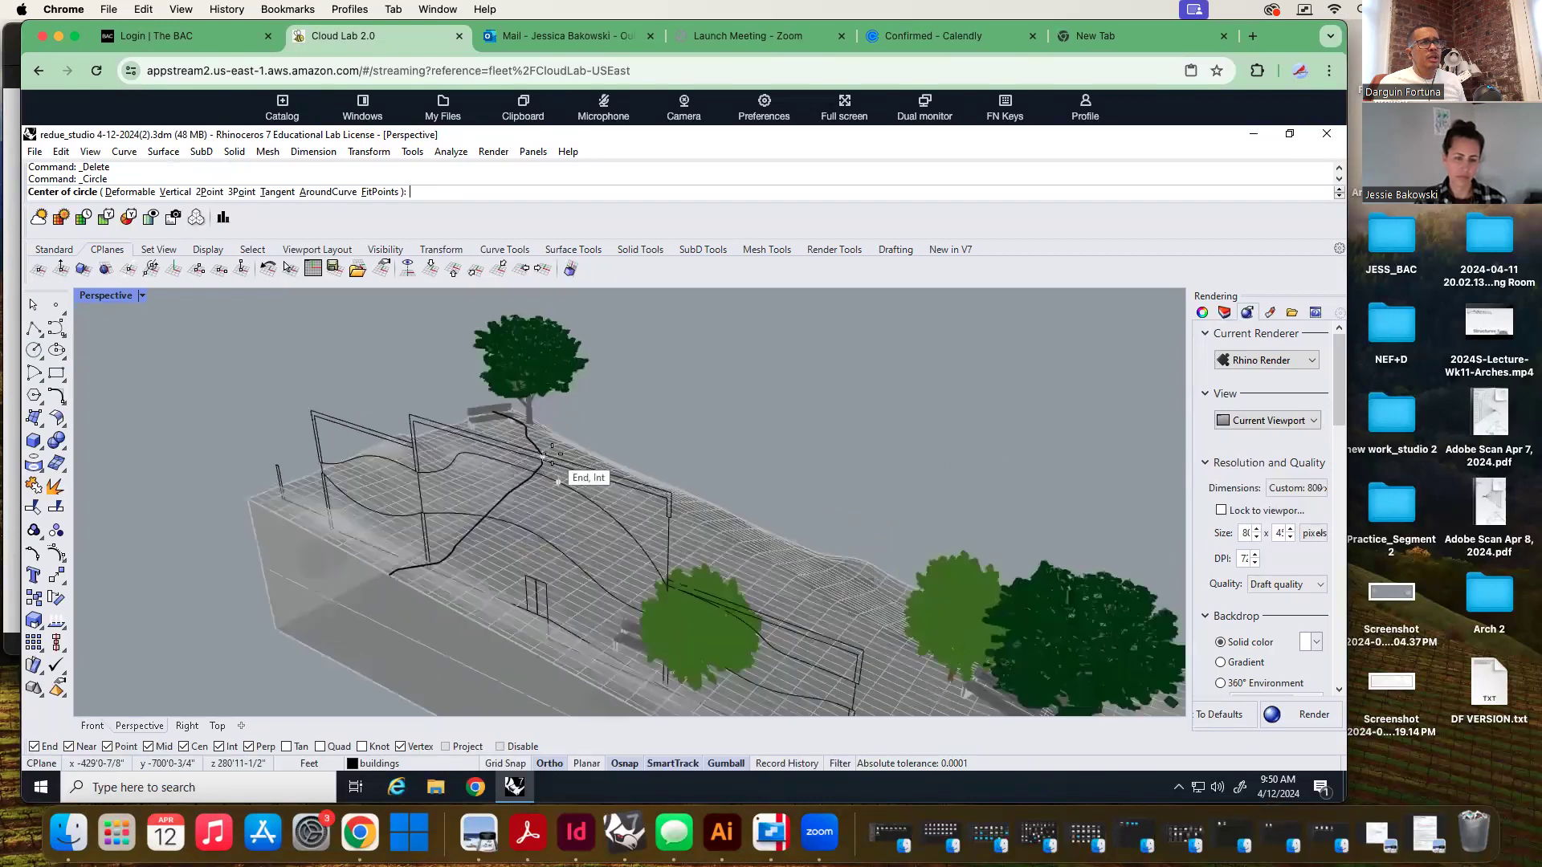
{"action": "left_click", "coordinate": [44, 361]}
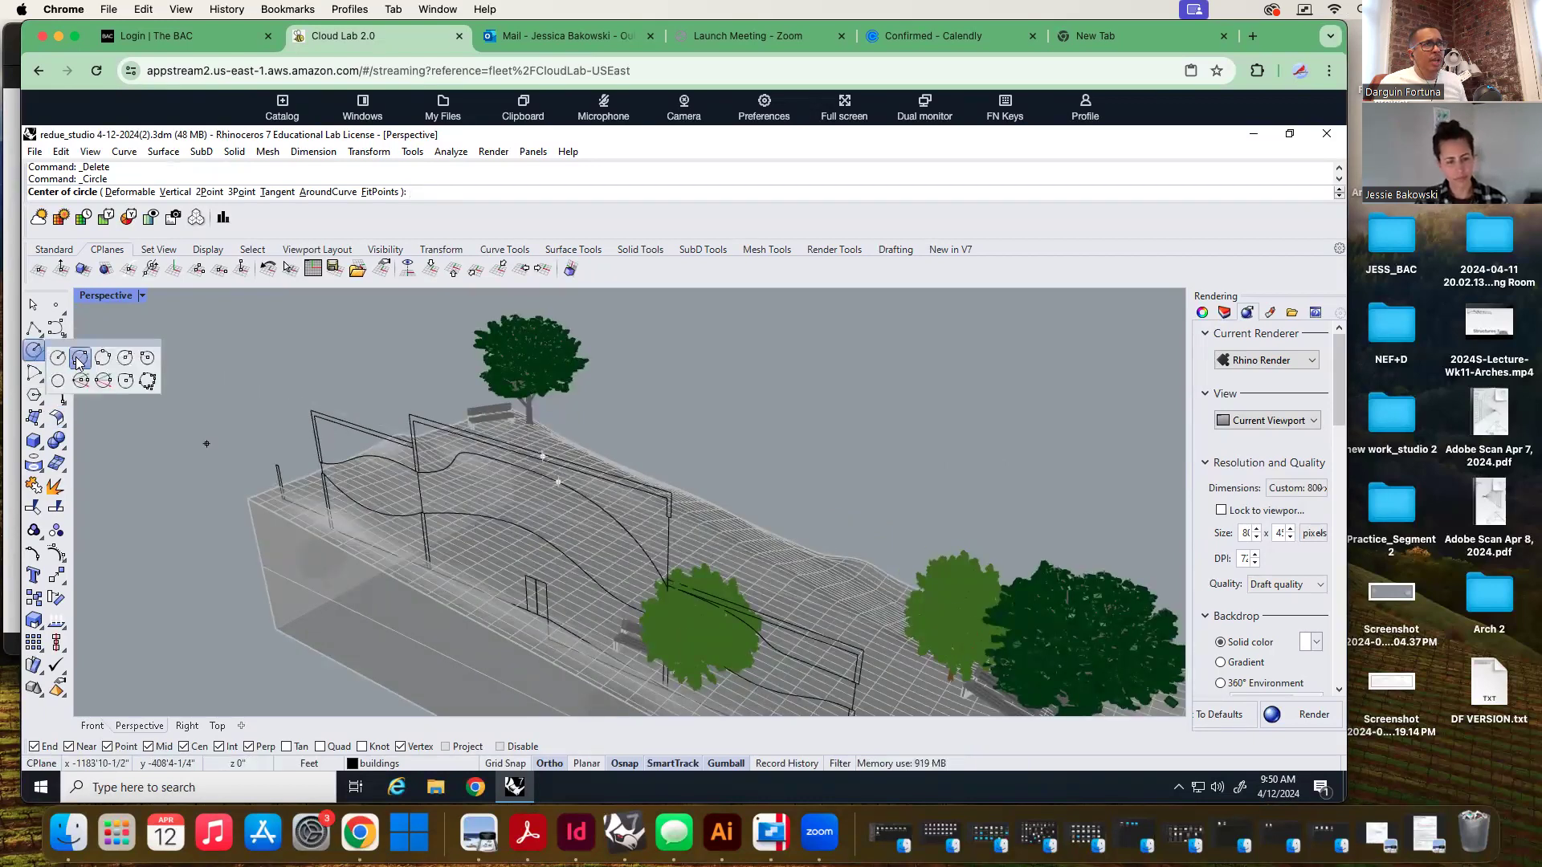
{"action": "left_click", "coordinate": [79, 358]}
{"action": "left_click", "coordinate": [416, 411]}
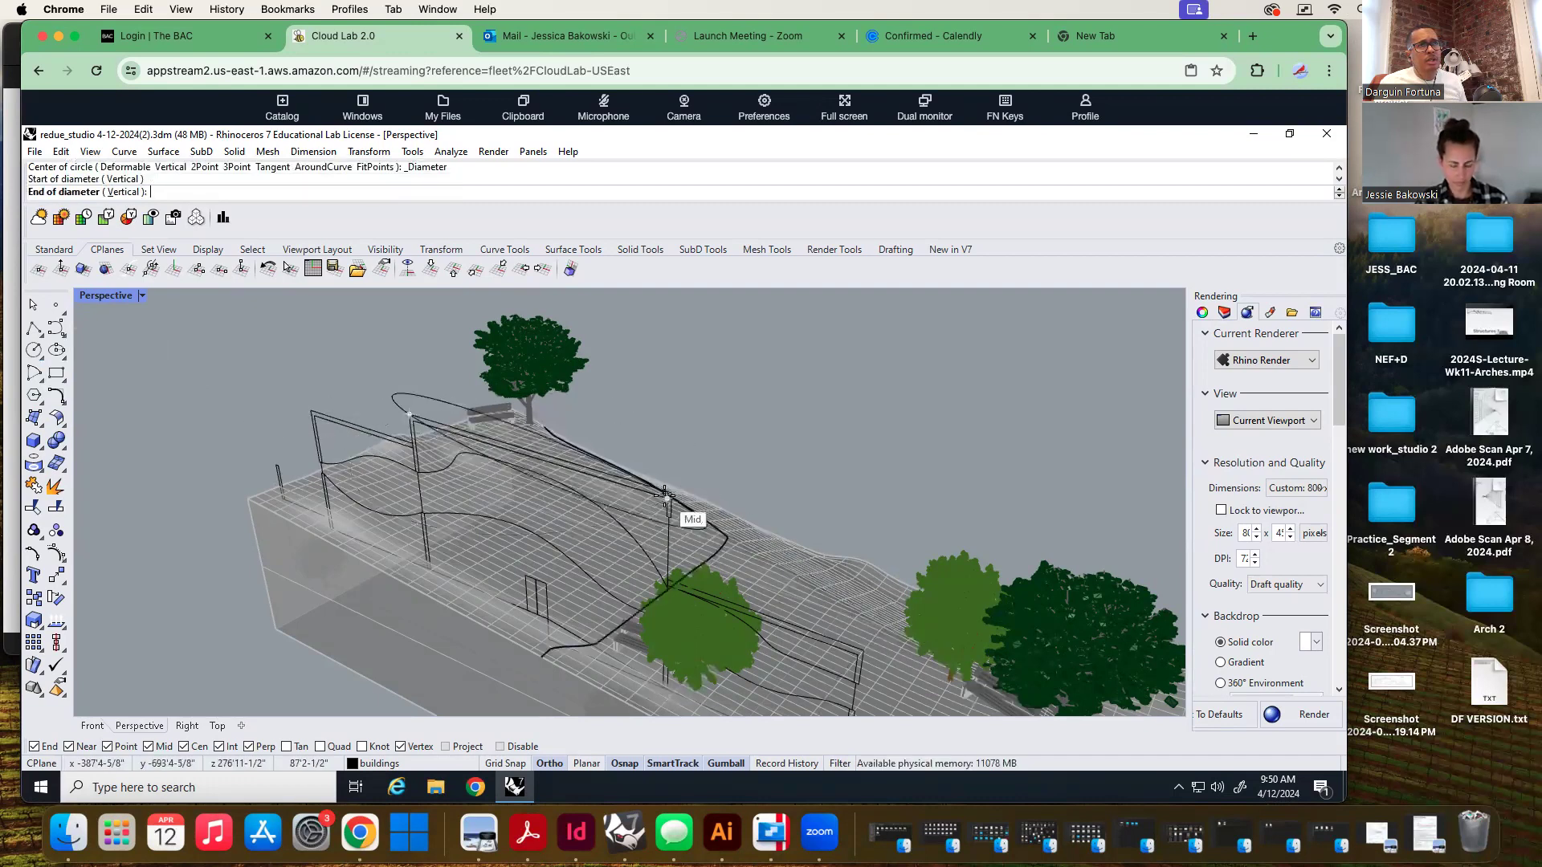
{"action": "scroll", "coordinate": [669, 486], "scroll_direction": "up", "scroll_amount": 3}
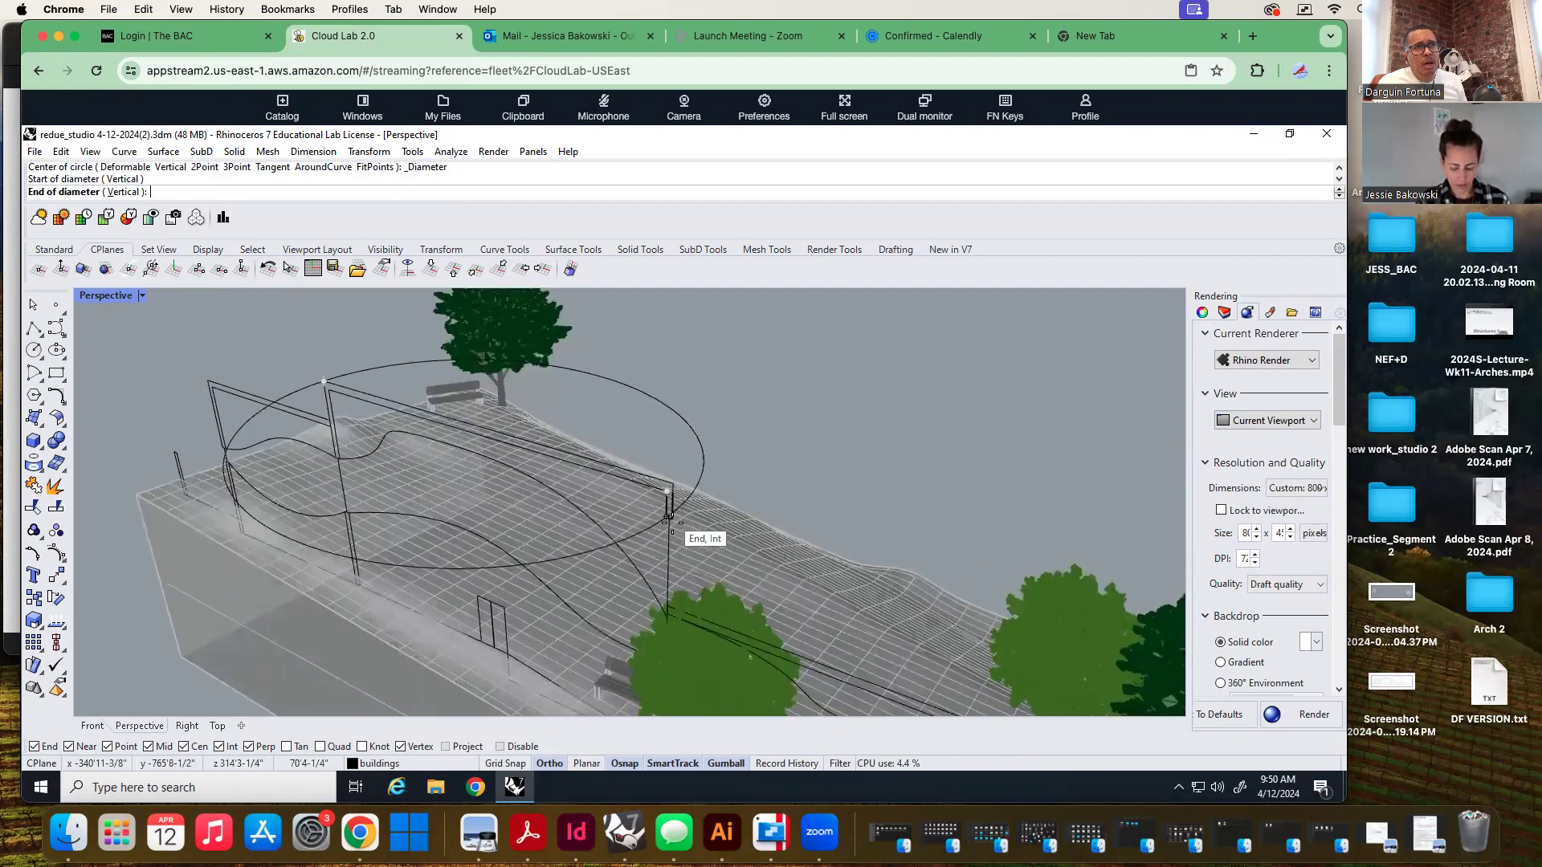
{"action": "scroll", "coordinate": [673, 514], "scroll_direction": "up", "scroll_amount": 3}
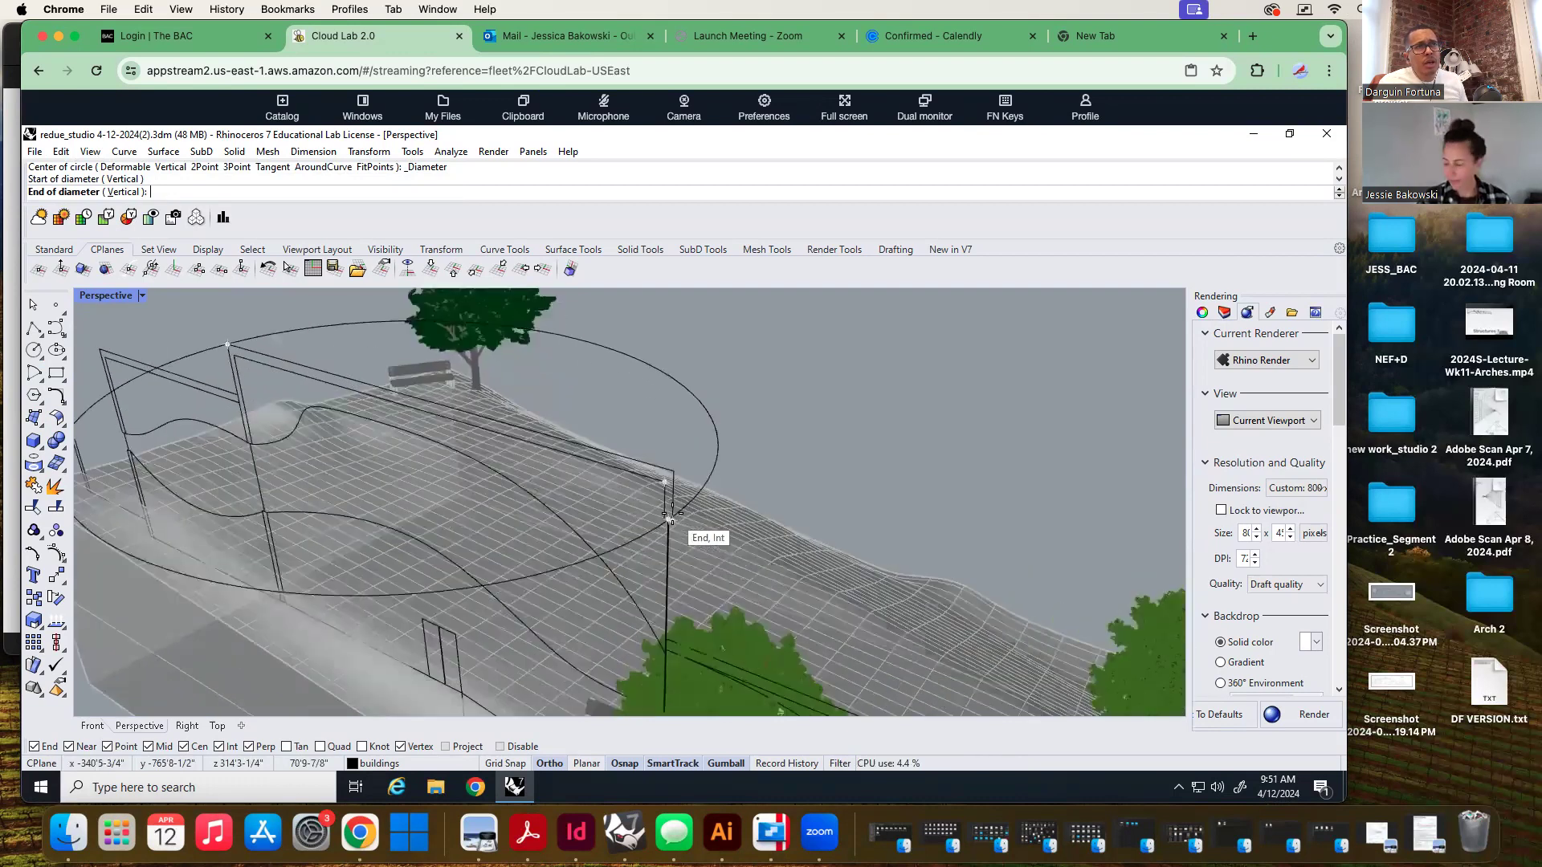
{"action": "left_click", "coordinate": [673, 470]}
{"action": "scroll", "coordinate": [387, 394], "scroll_direction": "down", "scroll_amount": 2}
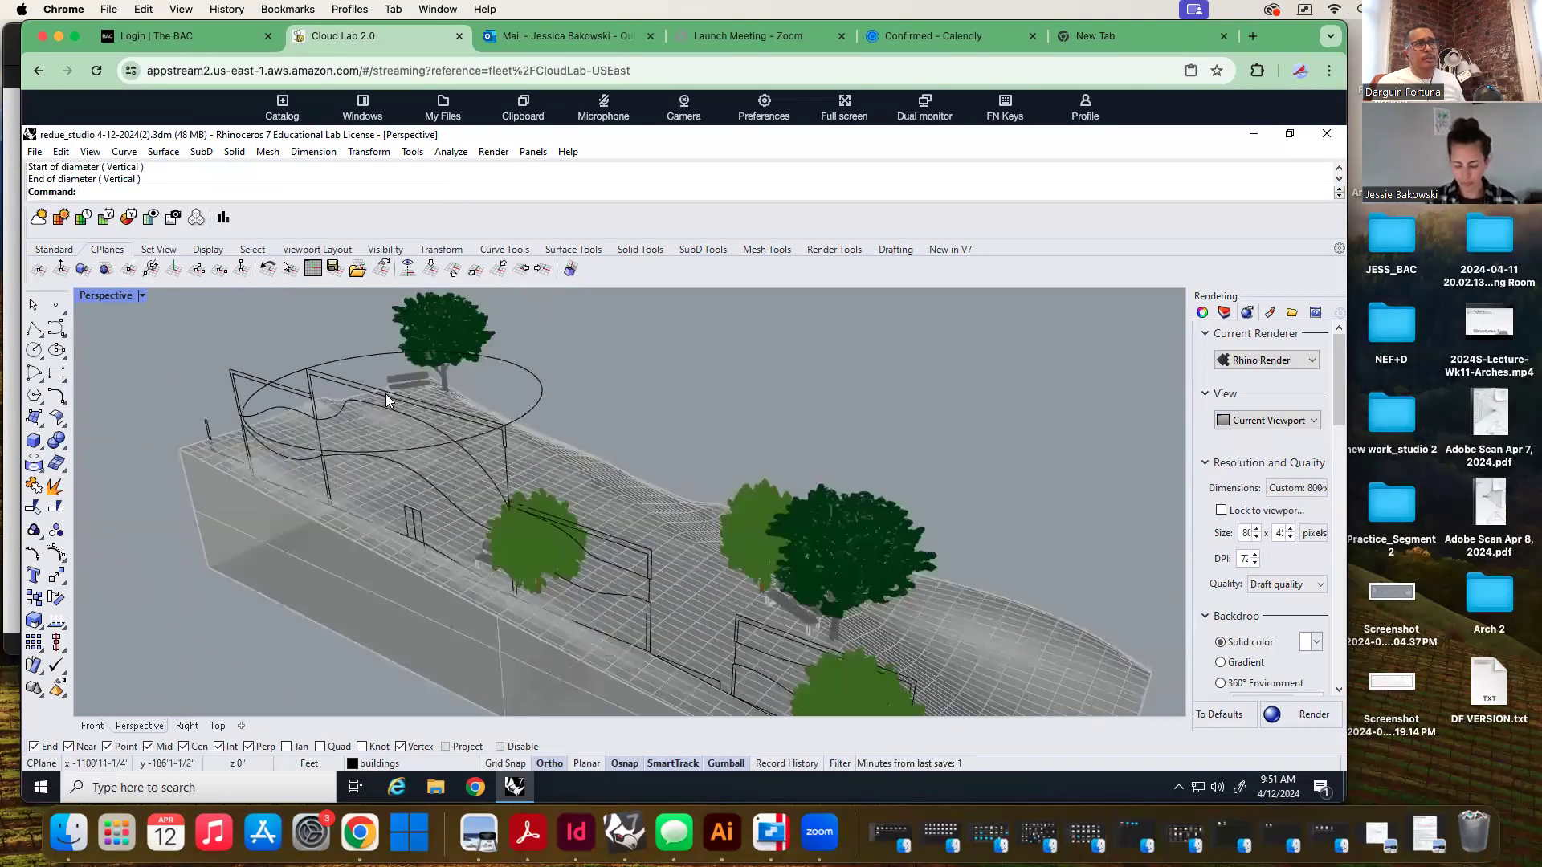
Draw a diameter circle from the end section's outer top corner to where its roof meets the tallest section's post
{"action": "key", "text": "Return"}
{"action": "scroll", "coordinate": [232, 353], "scroll_direction": "up", "scroll_amount": 3}
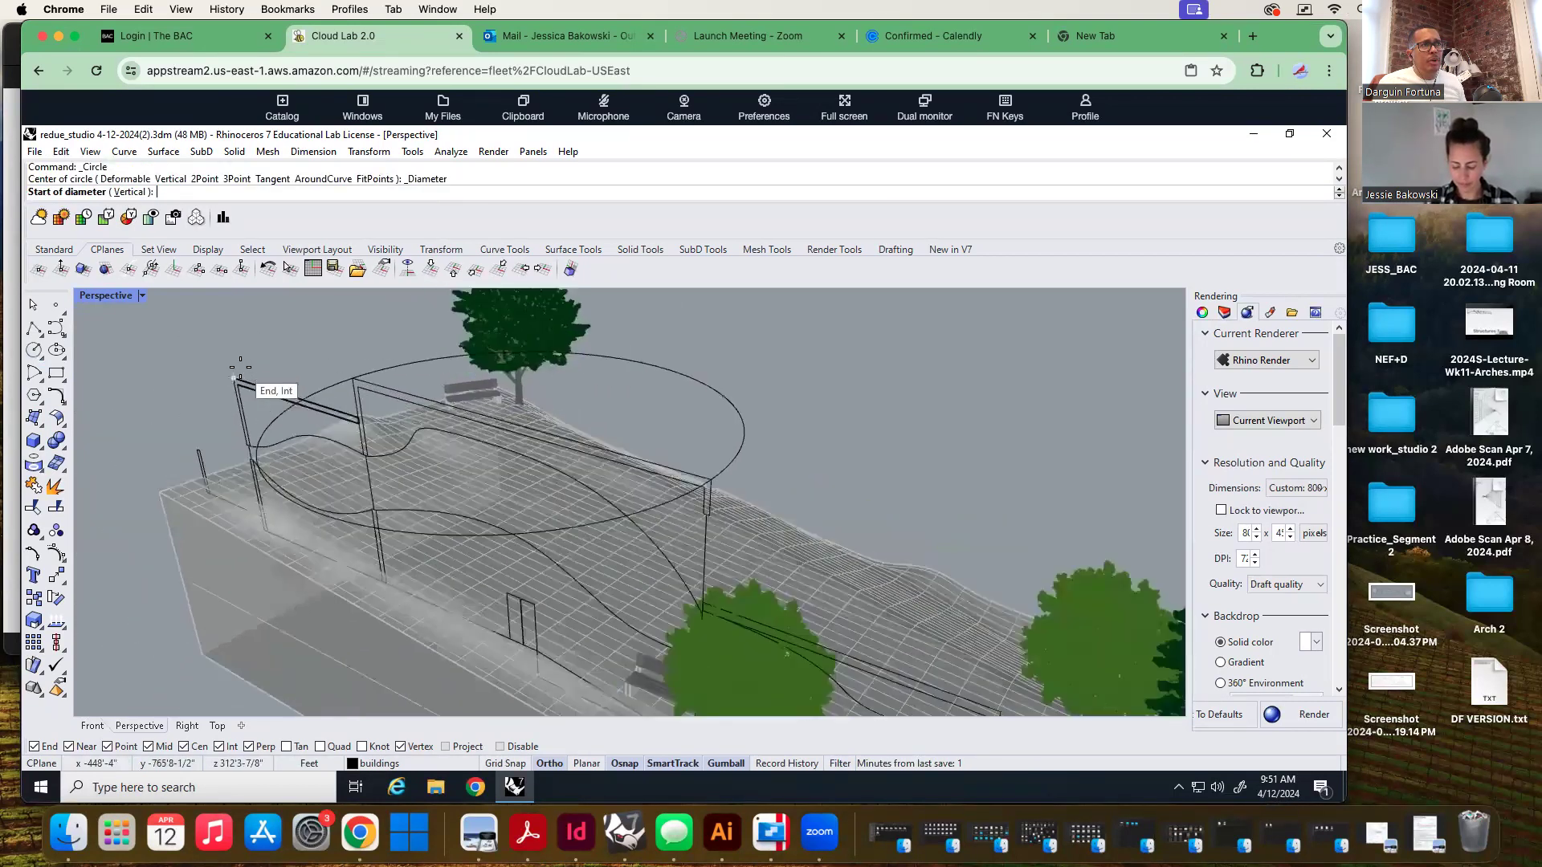
{"action": "left_click", "coordinate": [236, 378]}
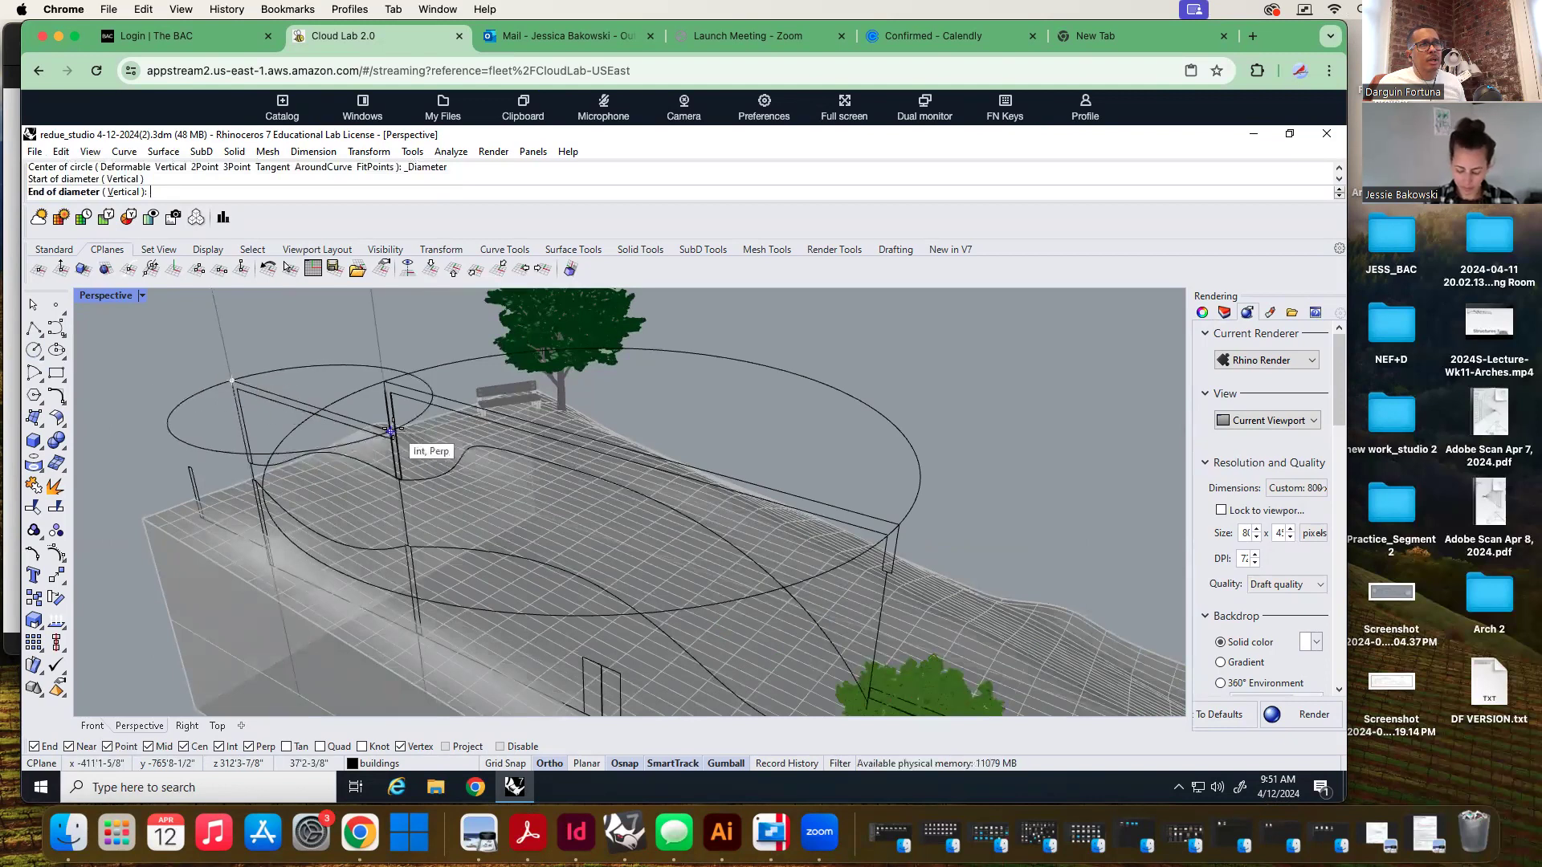
{"action": "left_click", "coordinate": [391, 431]}
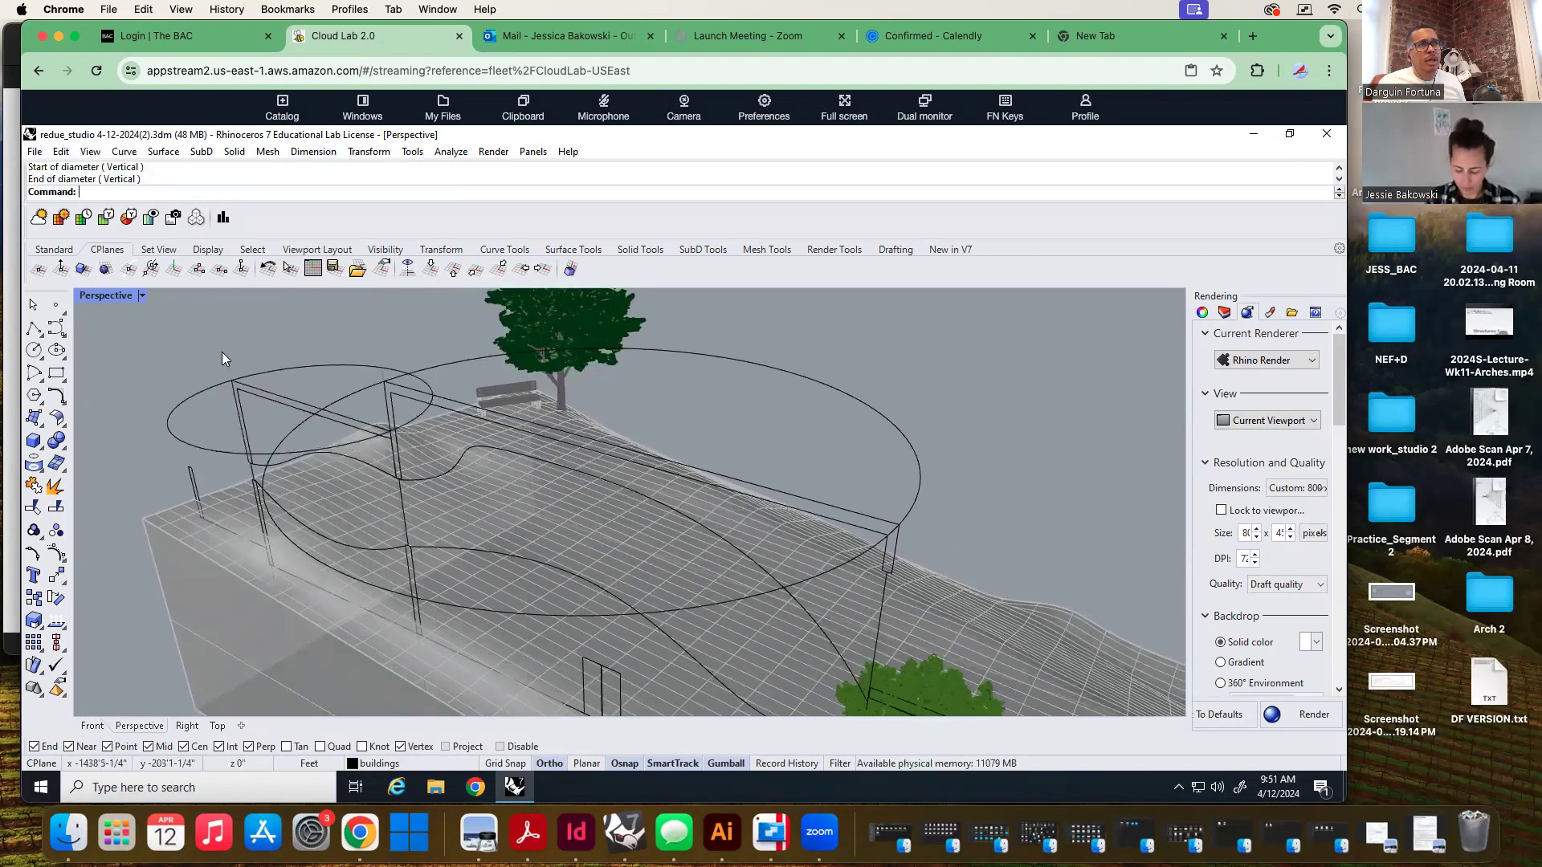
Draw a diameter circle across the lower middle section, from the tallest section's post to its far top corner
{"action": "scroll", "coordinate": [222, 352], "scroll_direction": "down", "scroll_amount": 3}
{"action": "key", "text": "Return"}
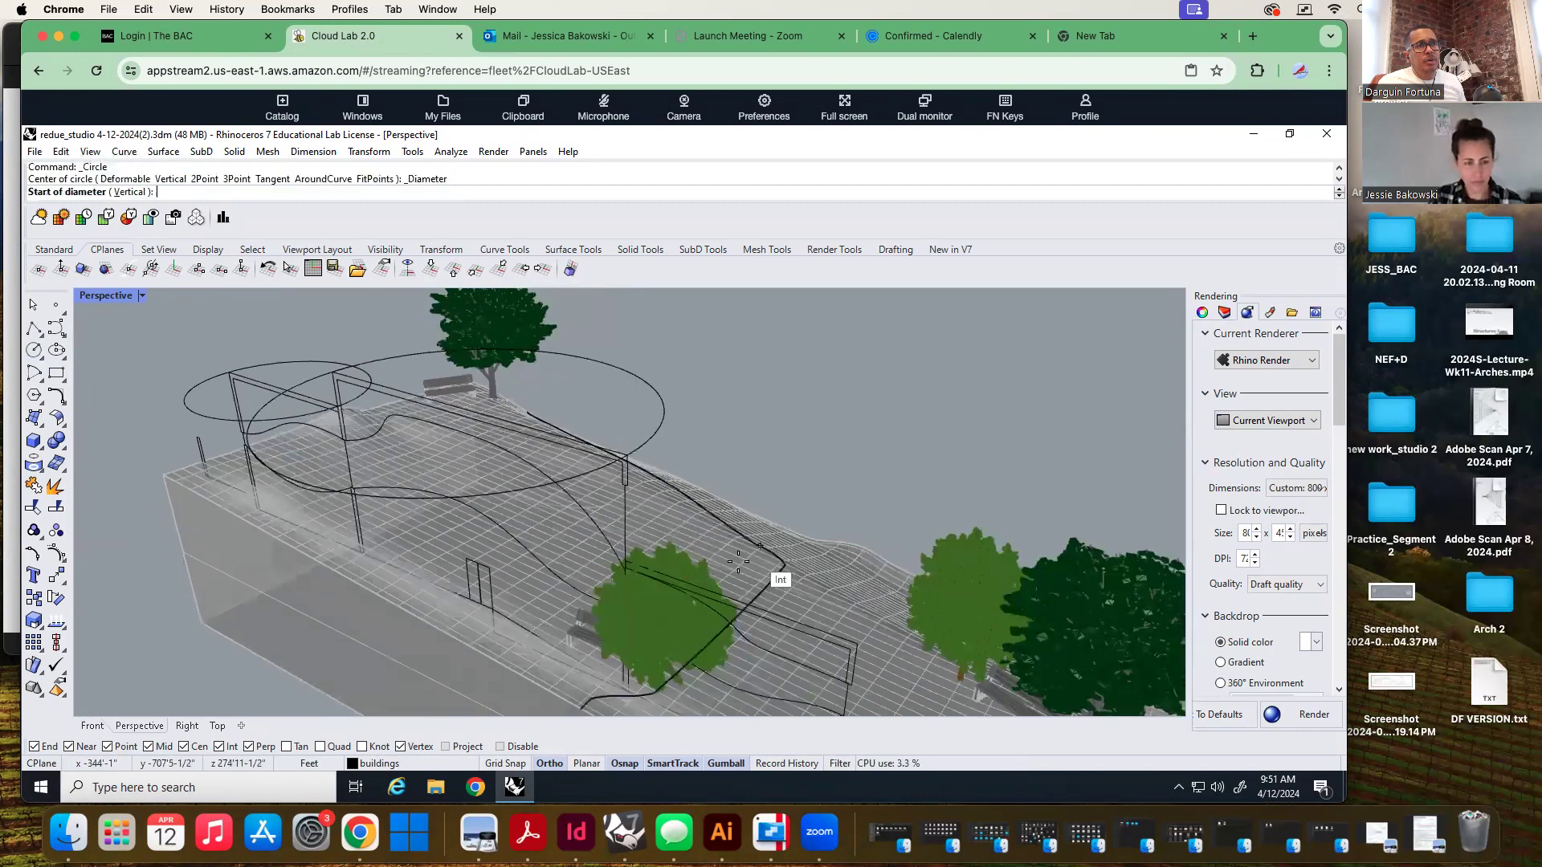
{"action": "scroll", "coordinate": [628, 559], "scroll_direction": "up", "scroll_amount": 1}
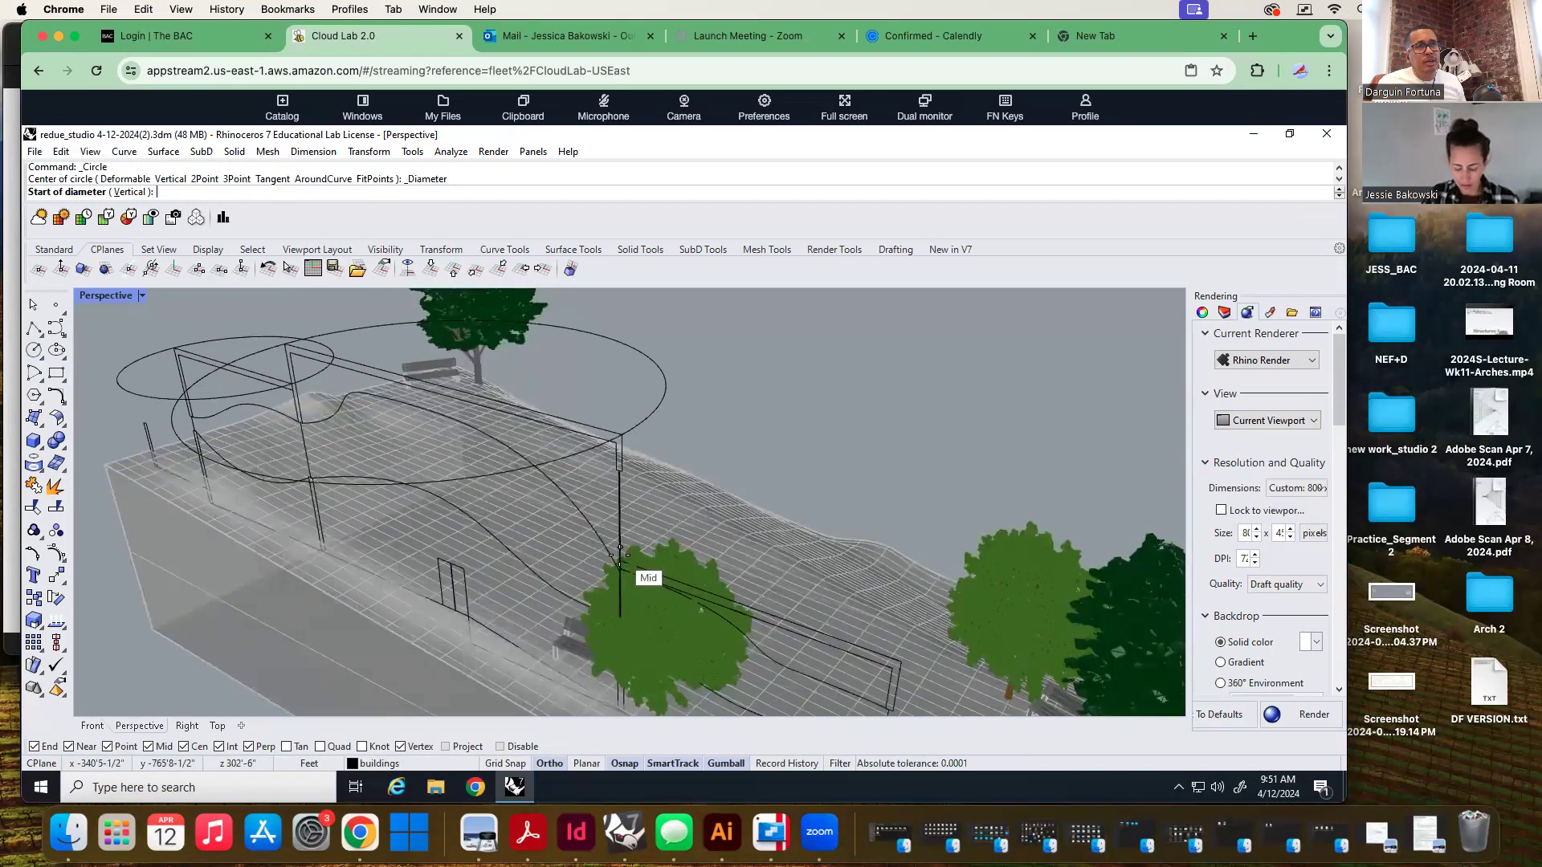
{"action": "left_click", "coordinate": [629, 557]}
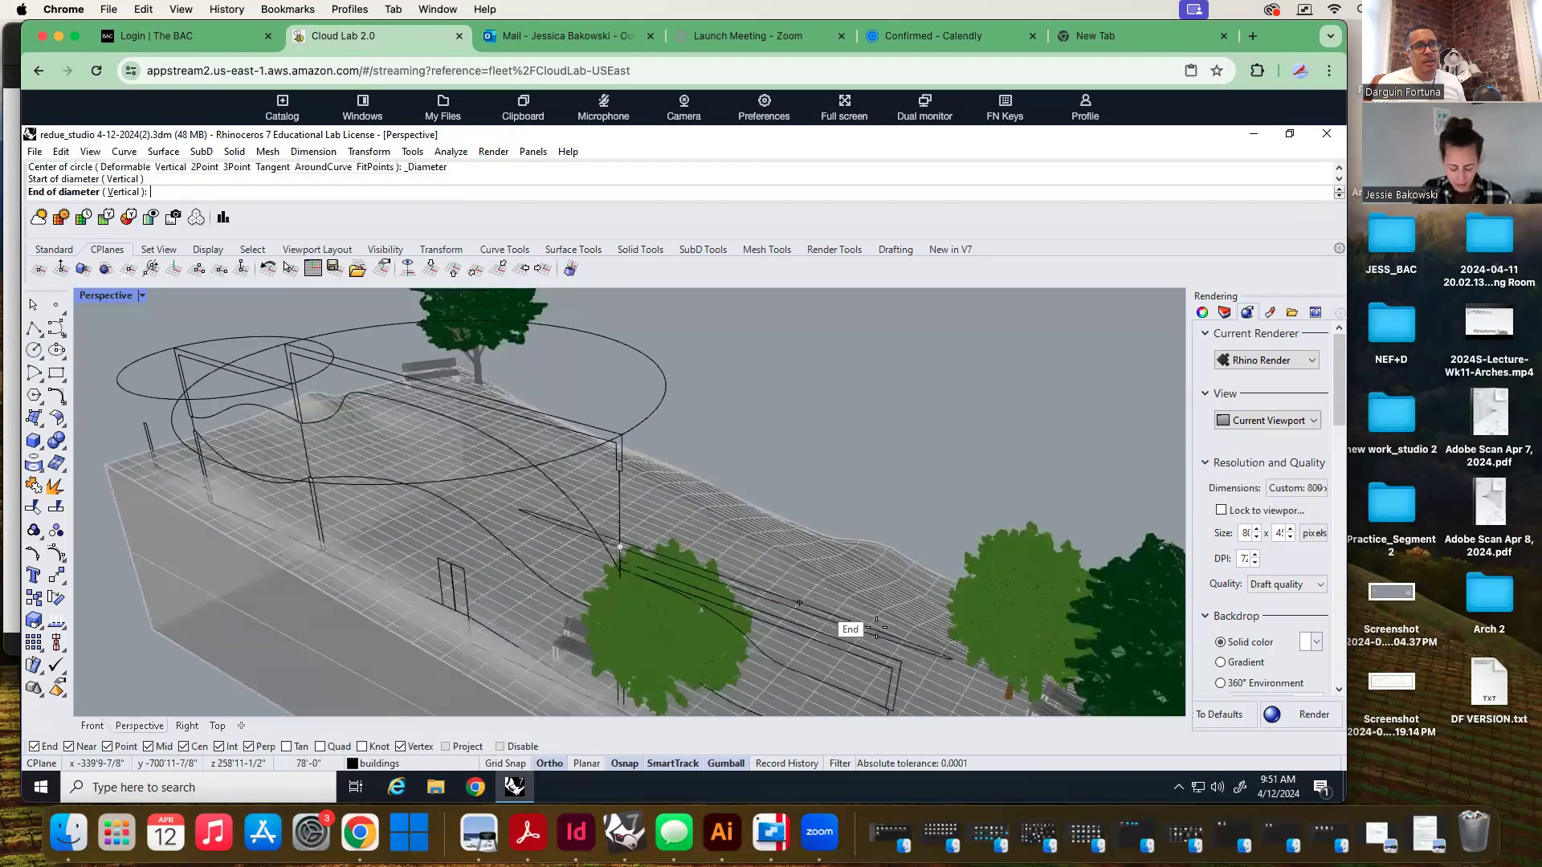
{"action": "left_click", "coordinate": [899, 665]}
{"action": "scroll", "coordinate": [596, 420], "scroll_direction": "down", "scroll_amount": 3}
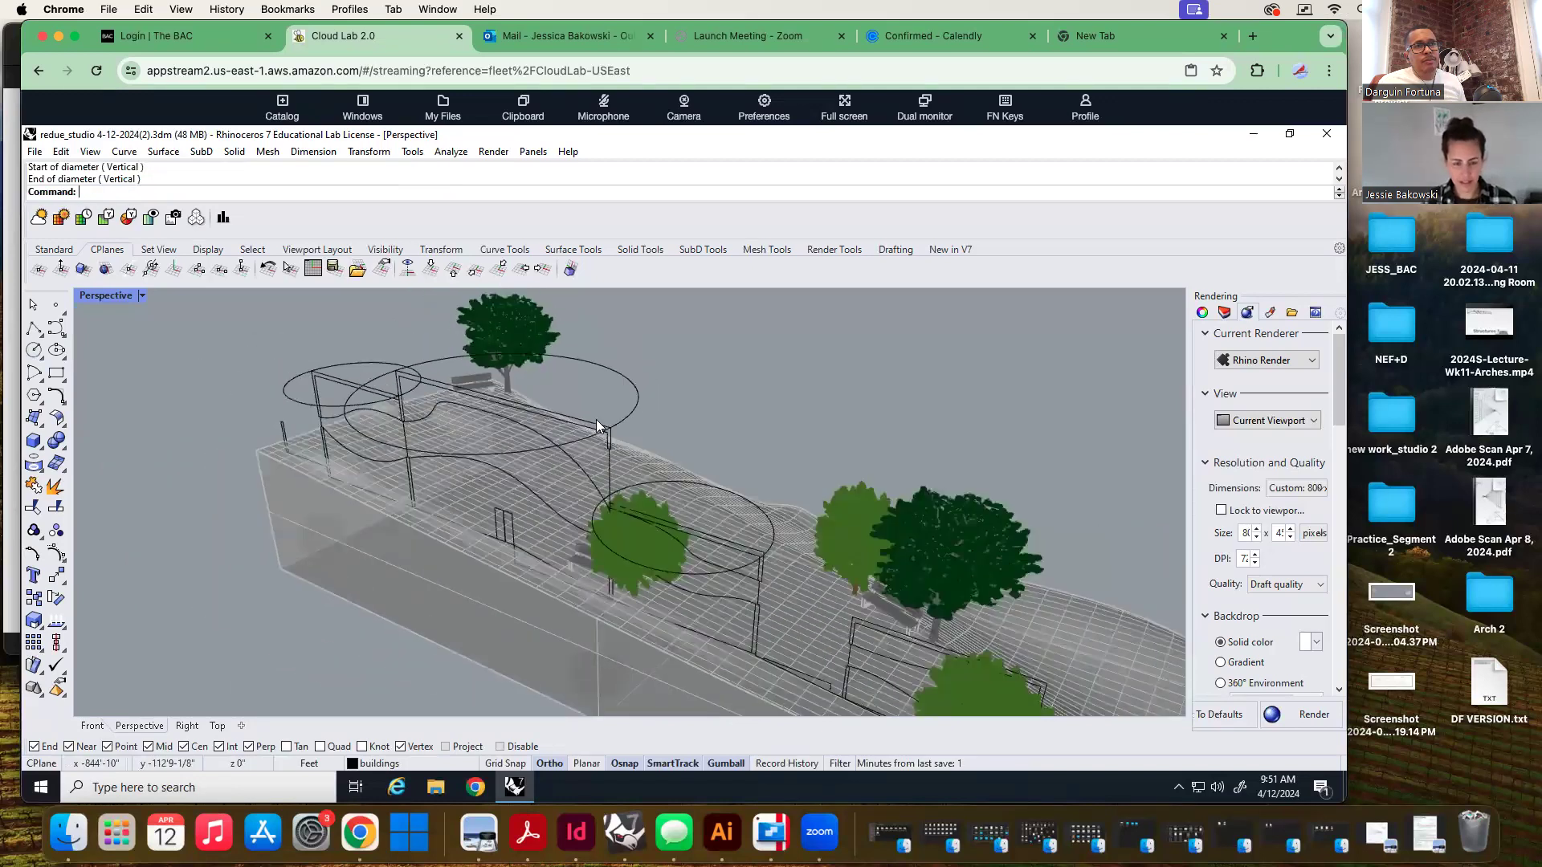
Draw a diameter circle spanning the outer top corners of the lowest building section, downhill beside the trees
{"action": "scroll", "coordinate": [811, 562], "scroll_direction": "up", "scroll_amount": 2}
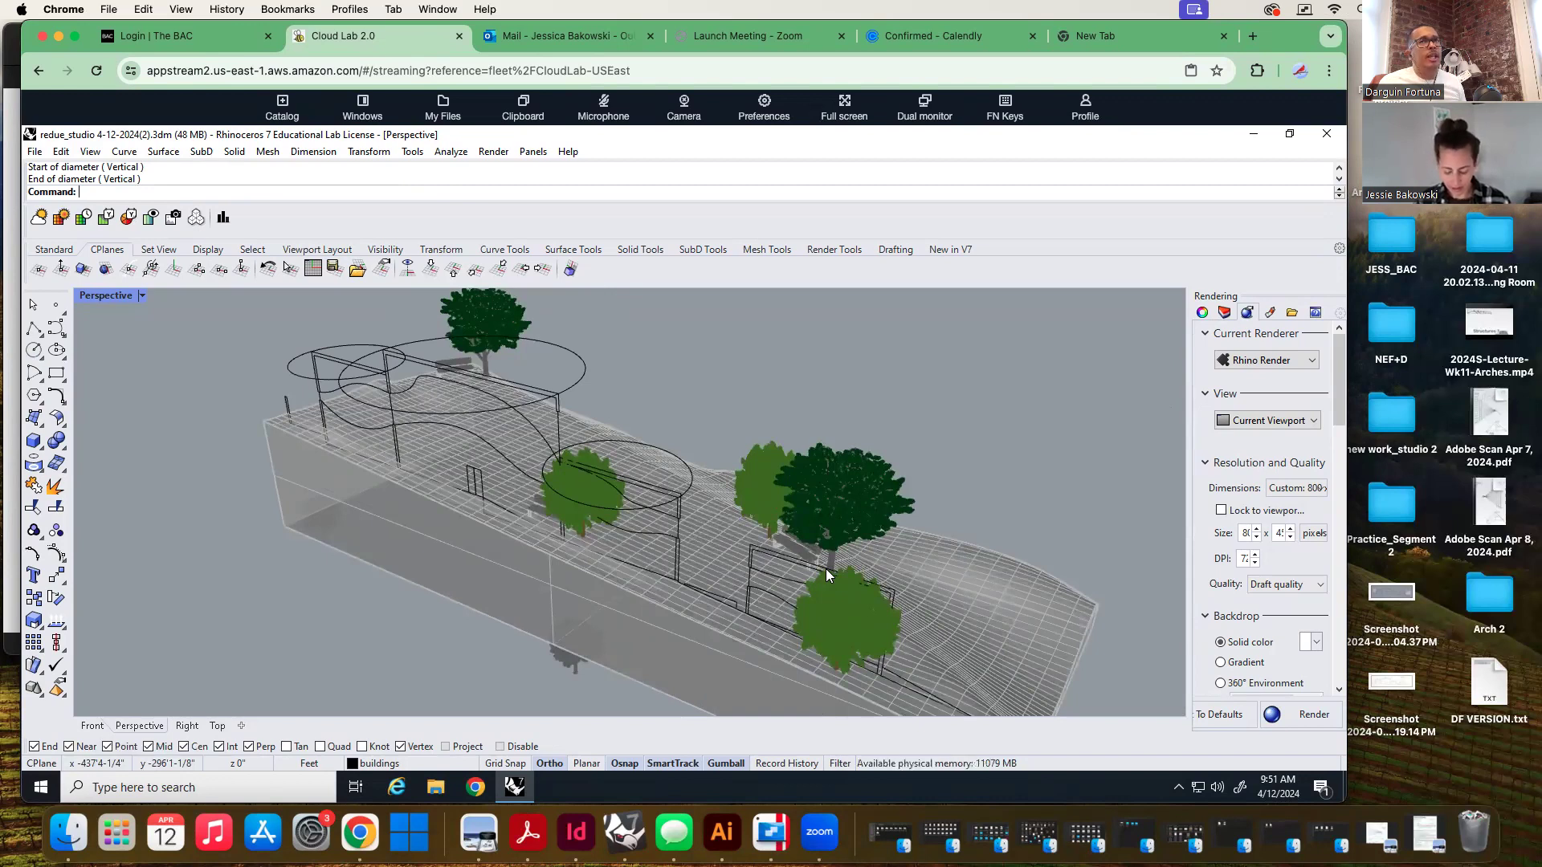
{"action": "key", "text": "Return"}
{"action": "scroll", "coordinate": [821, 569], "scroll_direction": "up", "scroll_amount": 3}
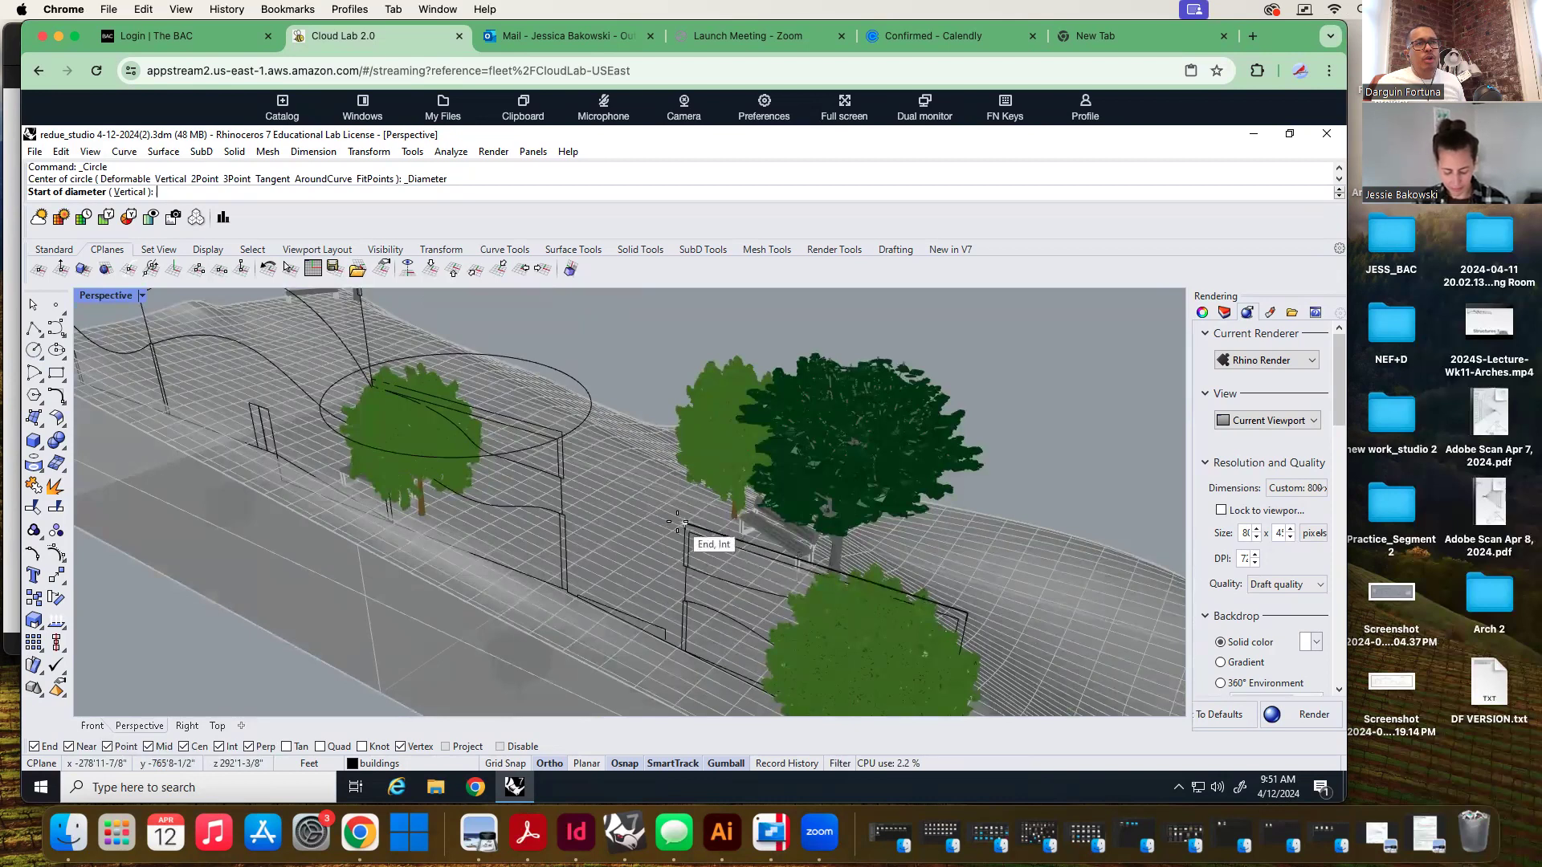
{"action": "left_click", "coordinate": [679, 522]}
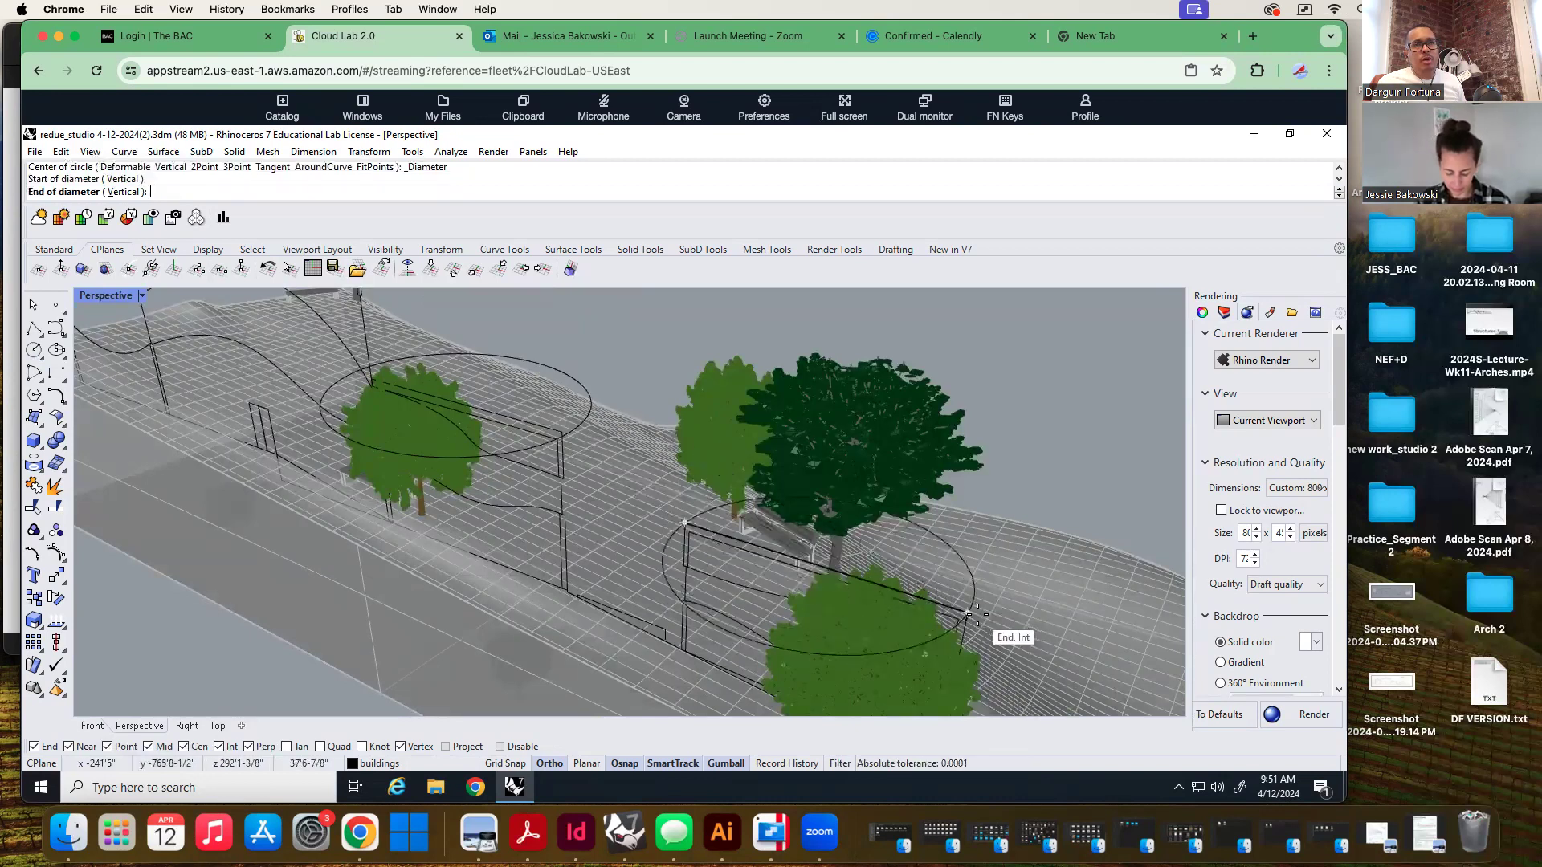
{"action": "left_click", "coordinate": [969, 615]}
{"action": "scroll", "coordinate": [414, 502], "scroll_direction": "down", "scroll_amount": 4}
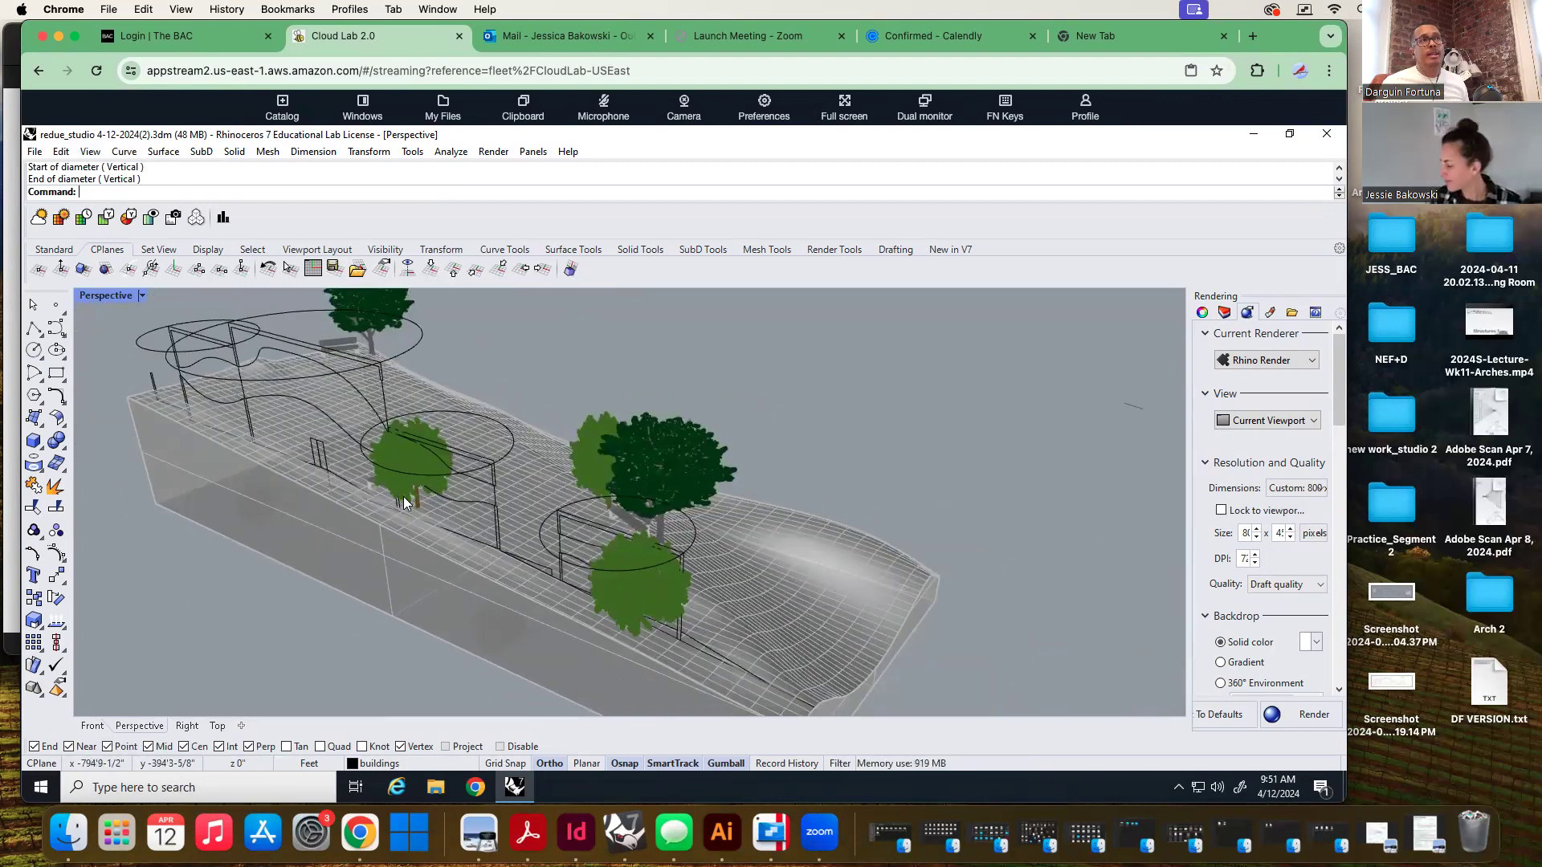
Examine the layout of the roof circles along the section line in the Top view
{"action": "scroll", "coordinate": [404, 502], "scroll_direction": "down", "scroll_amount": 2}
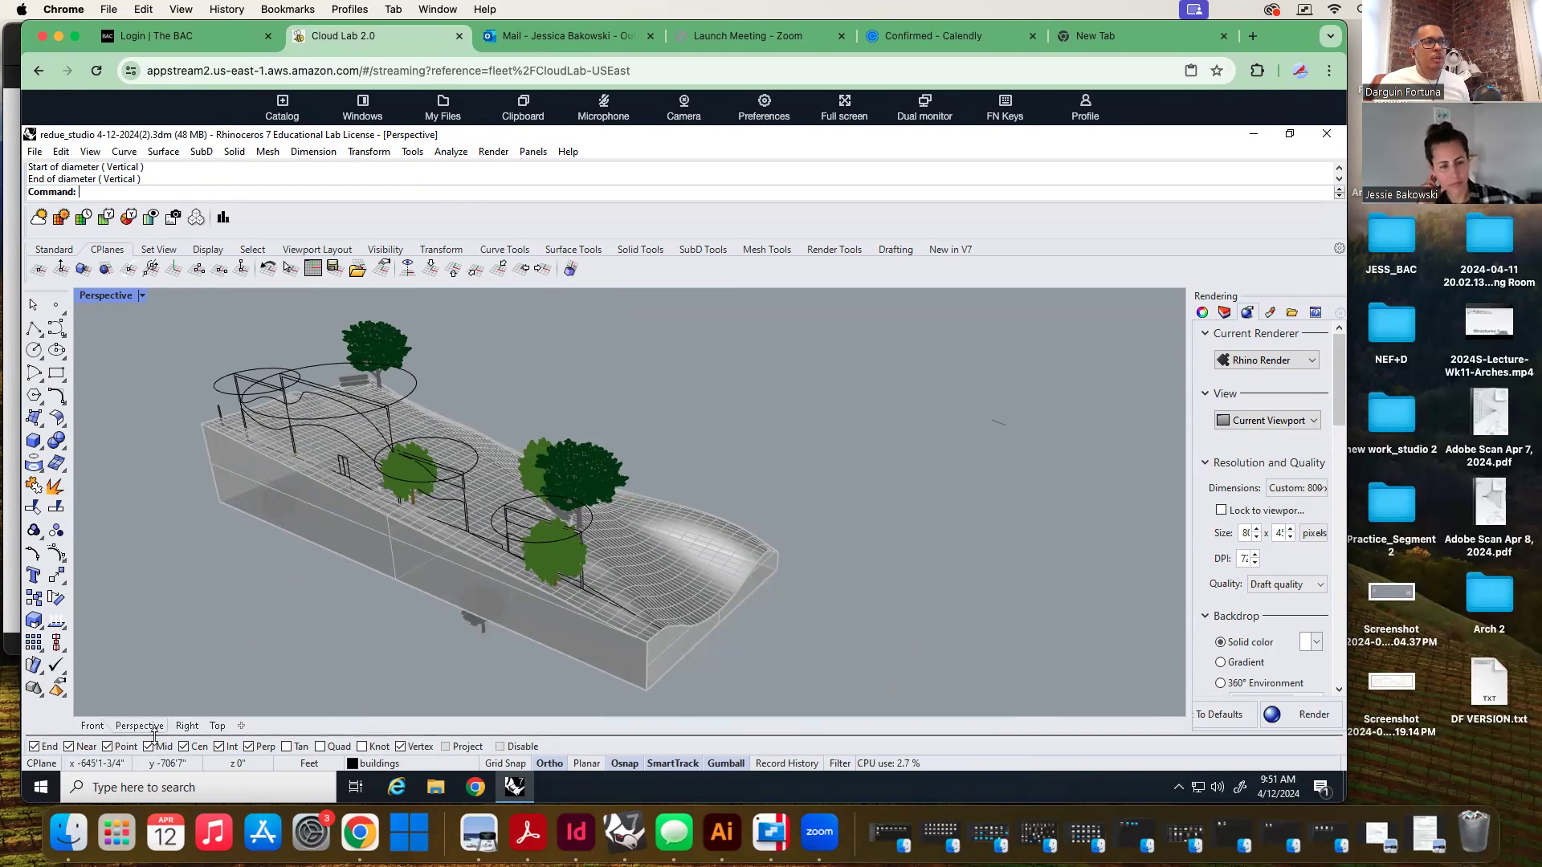
{"action": "left_click", "coordinate": [217, 727]}
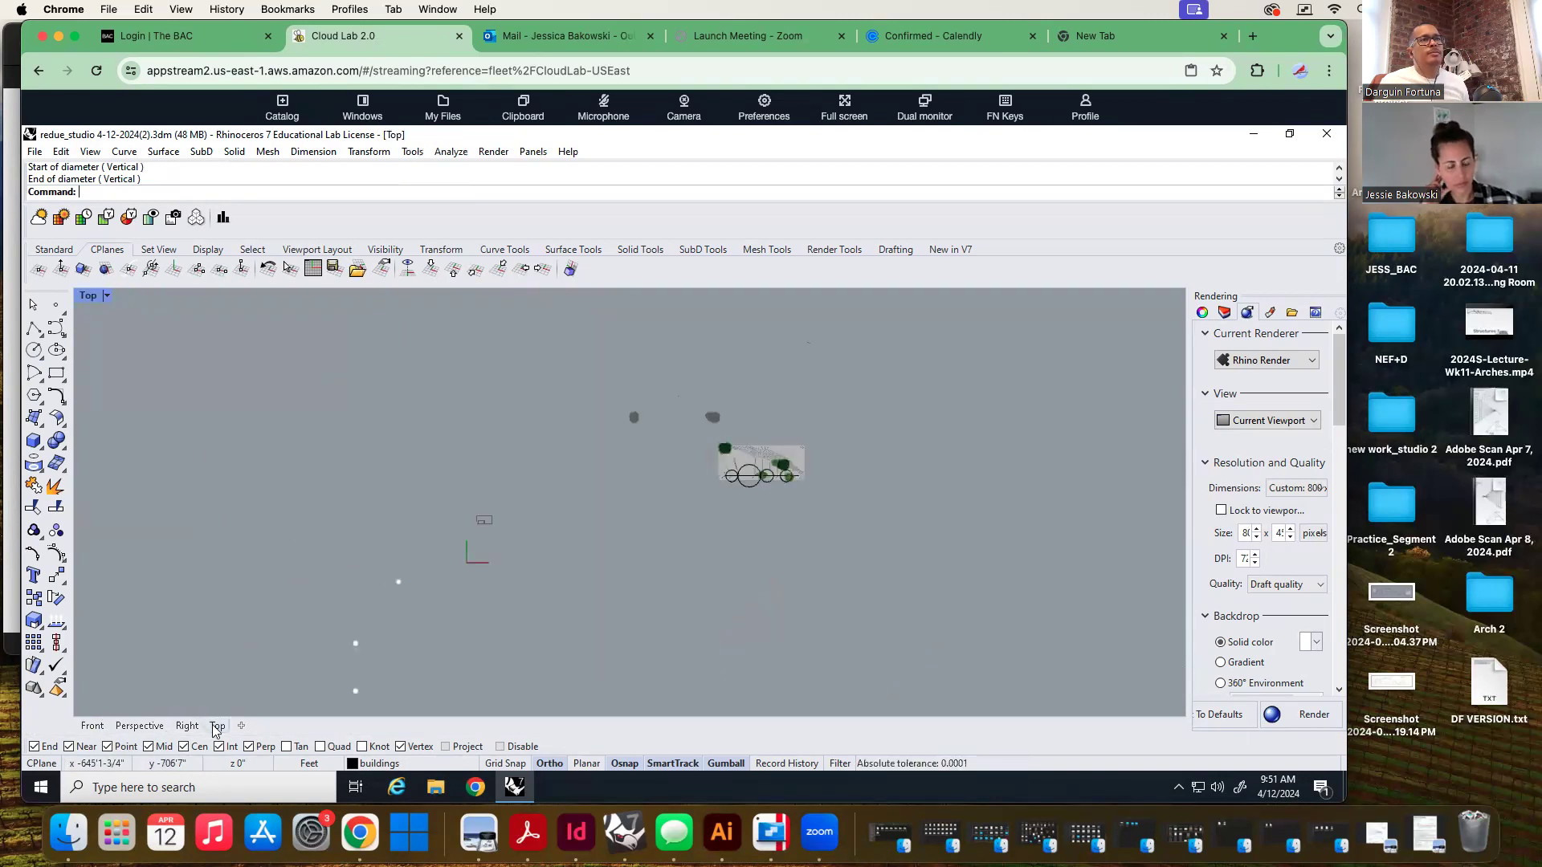
{"action": "scroll", "coordinate": [676, 434], "scroll_direction": "up", "scroll_amount": 5}
{"action": "scroll", "coordinate": [649, 454], "scroll_direction": "up", "scroll_amount": 4}
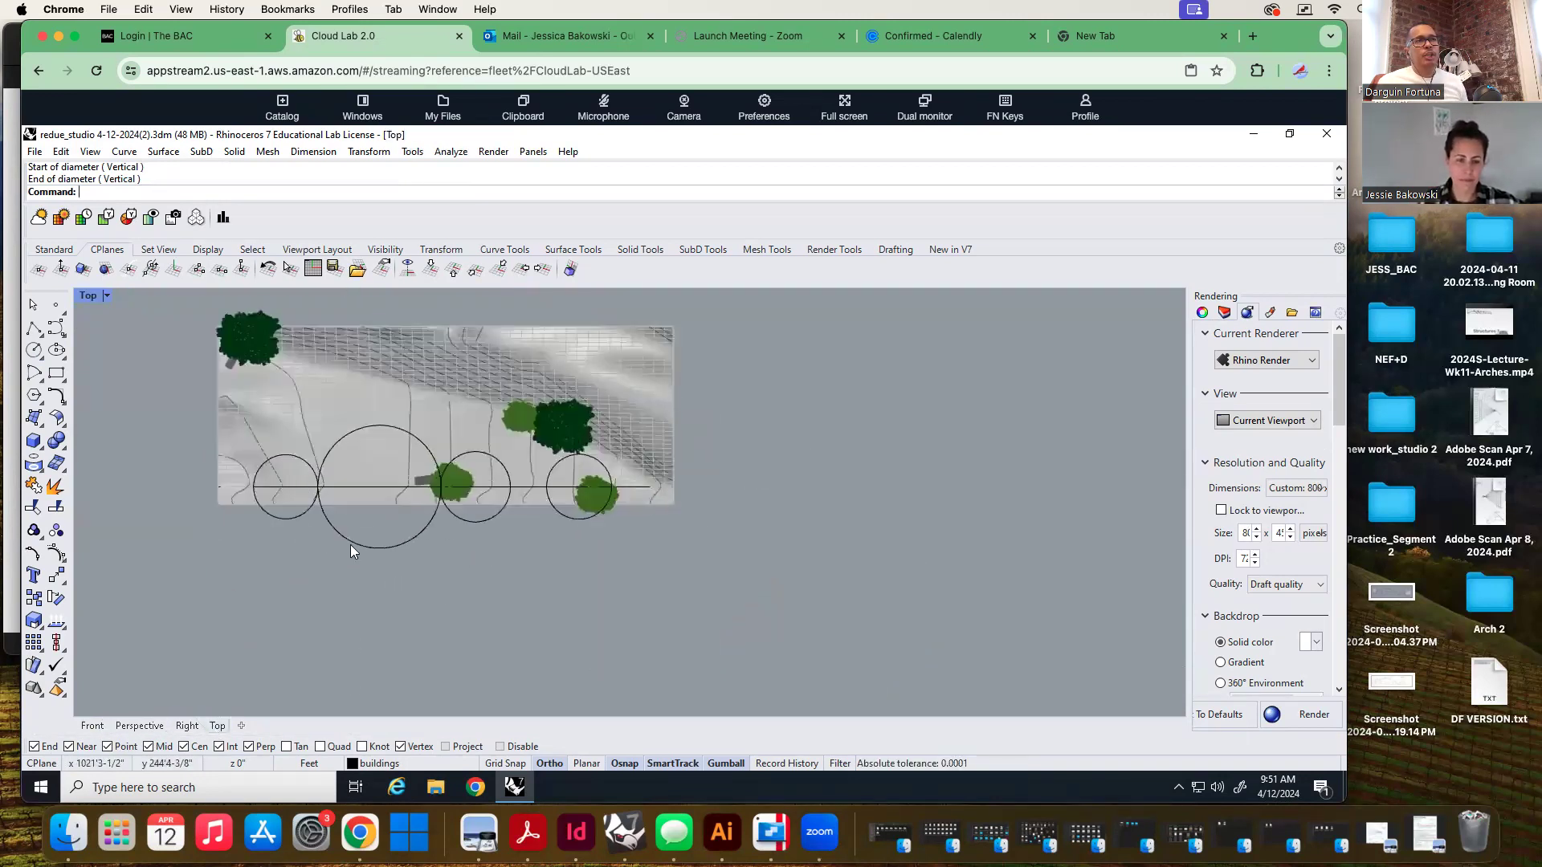
{"action": "scroll", "coordinate": [349, 543], "scroll_direction": "up", "scroll_amount": 6}
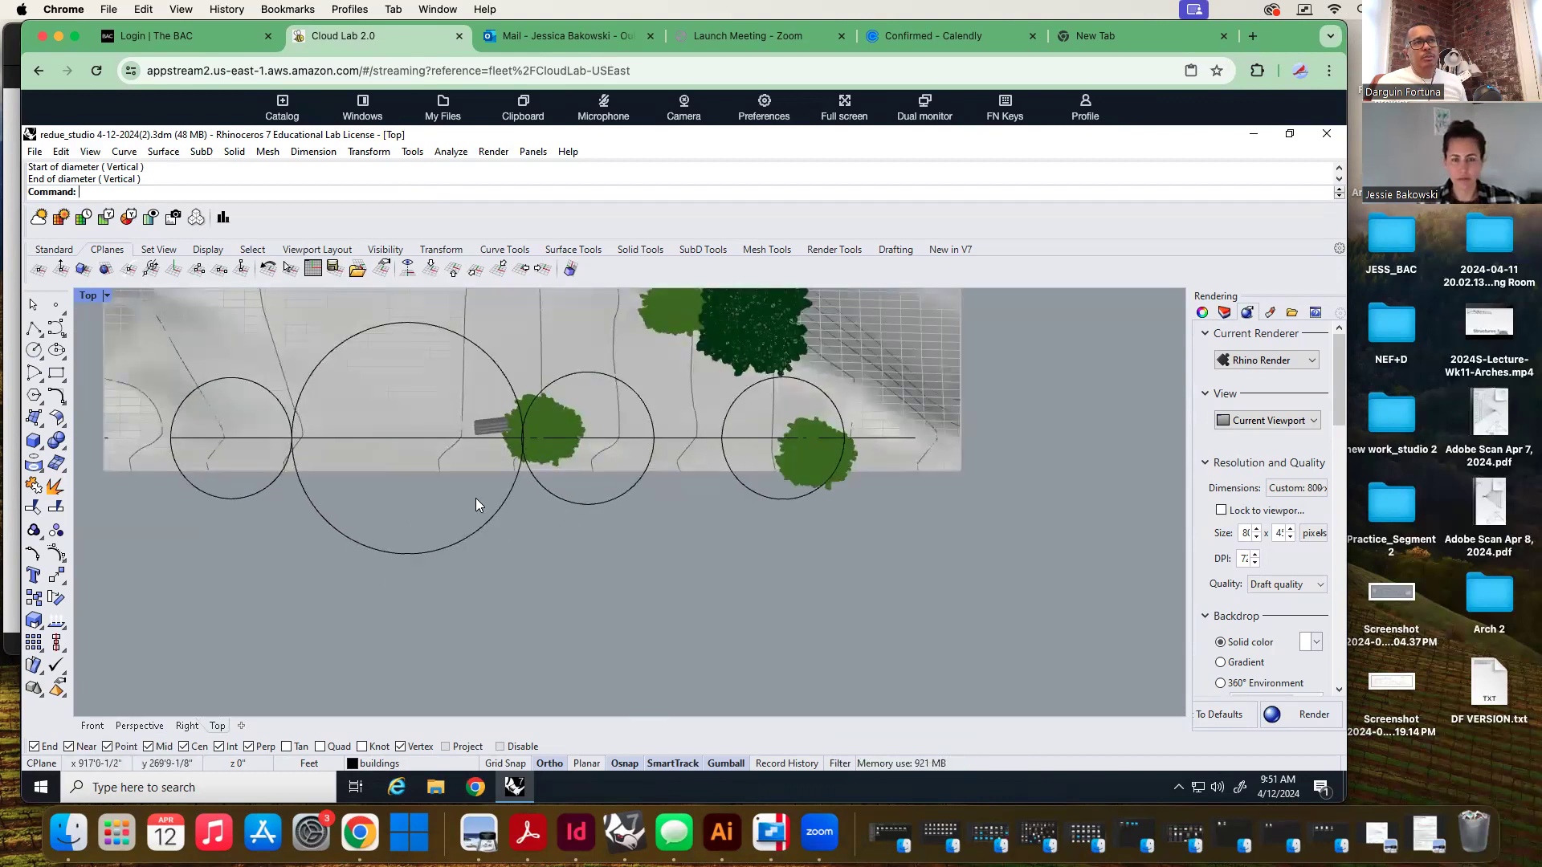
{"action": "scroll", "coordinate": [785, 495], "scroll_direction": "down", "scroll_amount": 2}
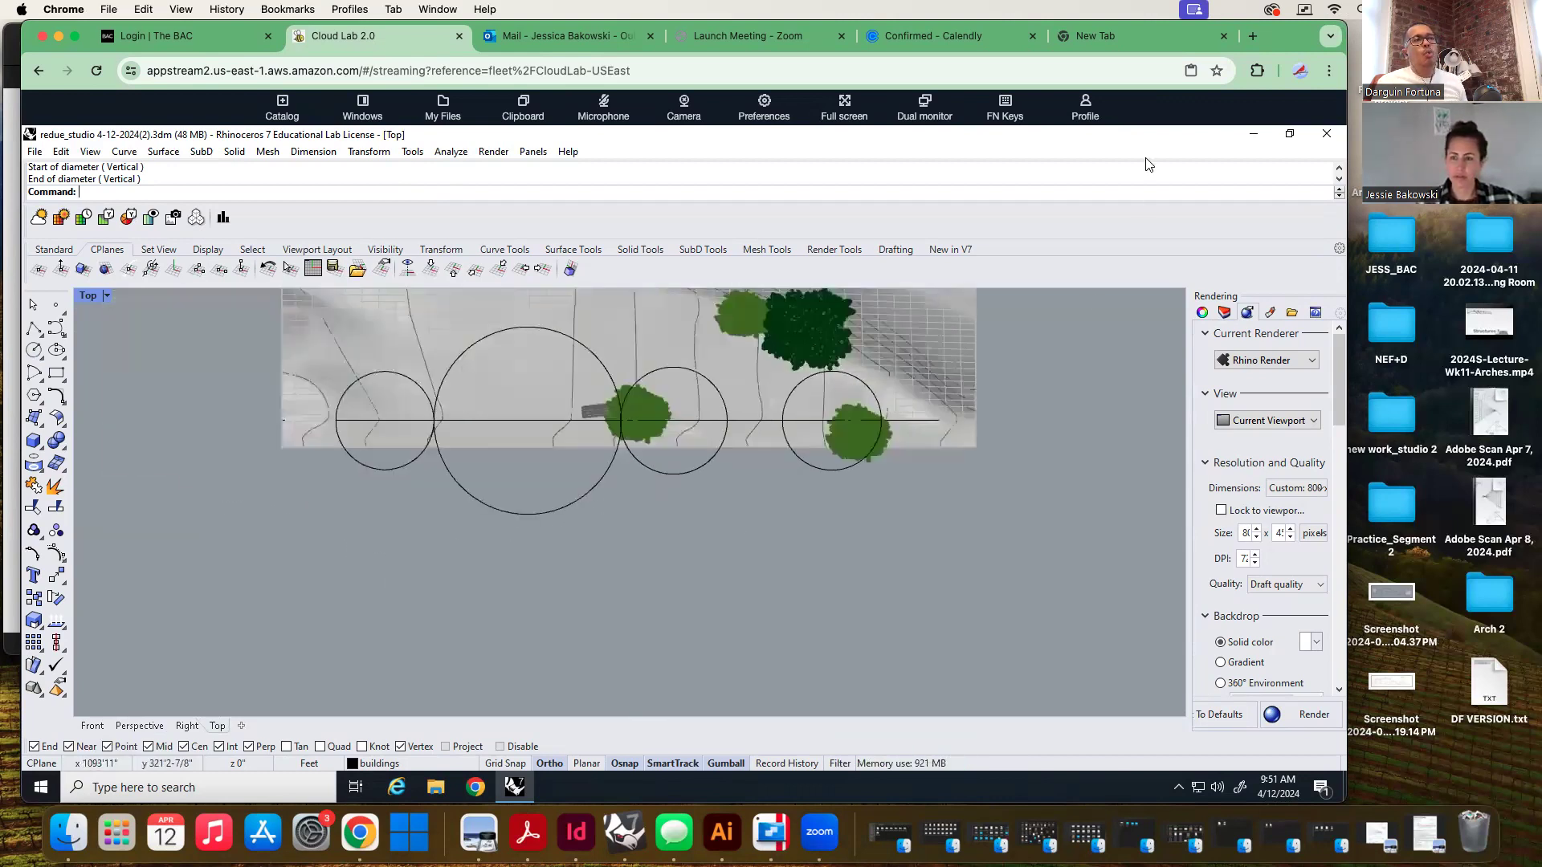
{"action": "scroll", "coordinate": [767, 479], "scroll_direction": "down", "scroll_amount": 2}
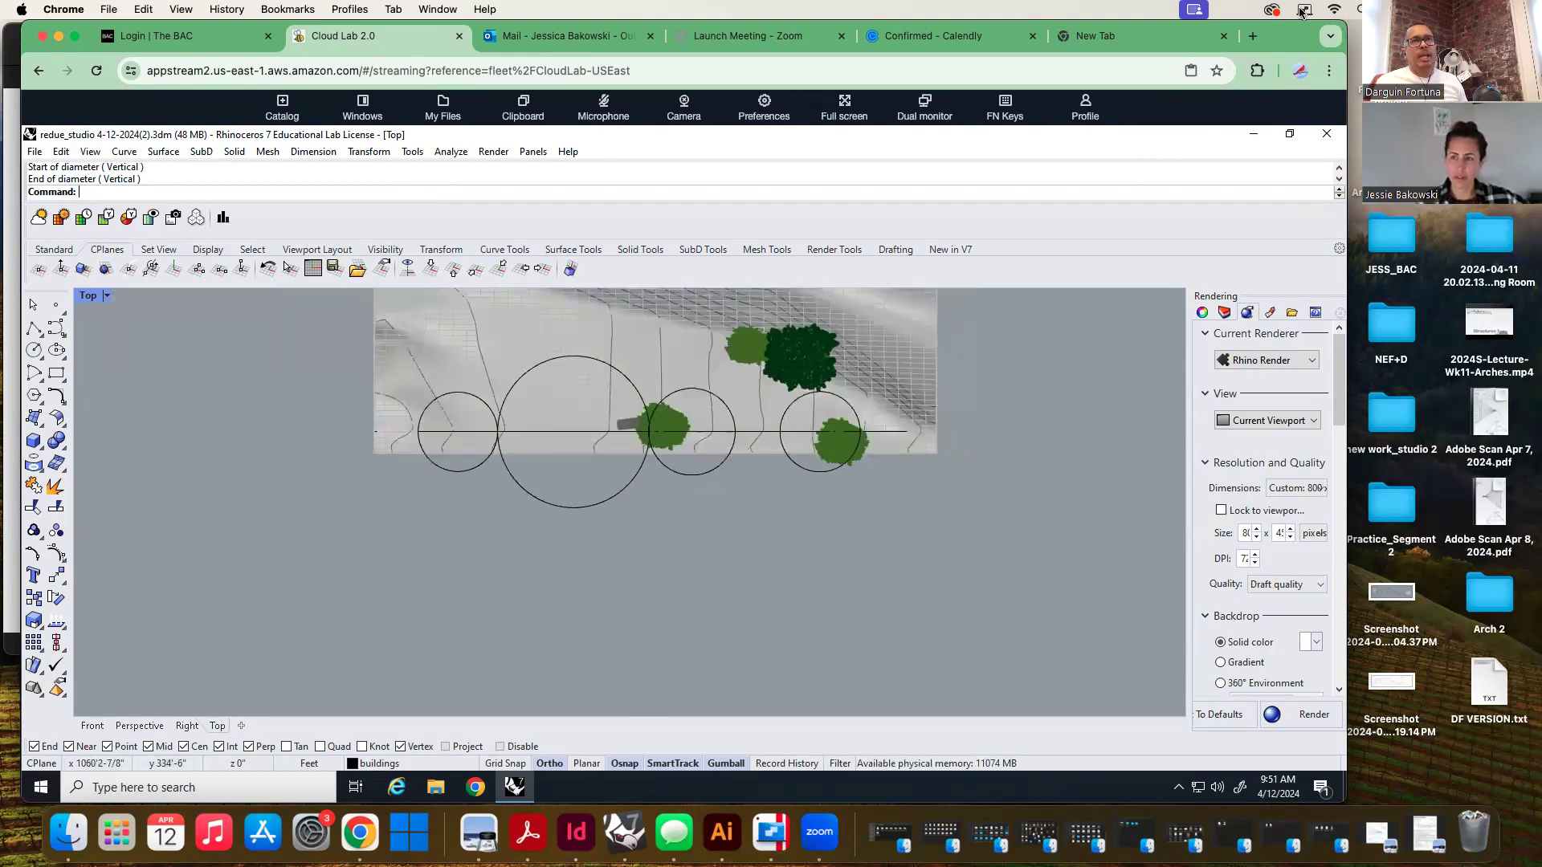
Compare the roof circles, including the largest one, with the round buildings in the plan drawing screenshot
{"action": "mouse_move", "coordinate": [1288, 34]}
{"action": "left_mouse_down"}
{"action": "mouse_move", "coordinate": [1282, 194]}
{"action": "mouse_move", "coordinate": [1223, 555]}
{"action": "left_mouse_up"}
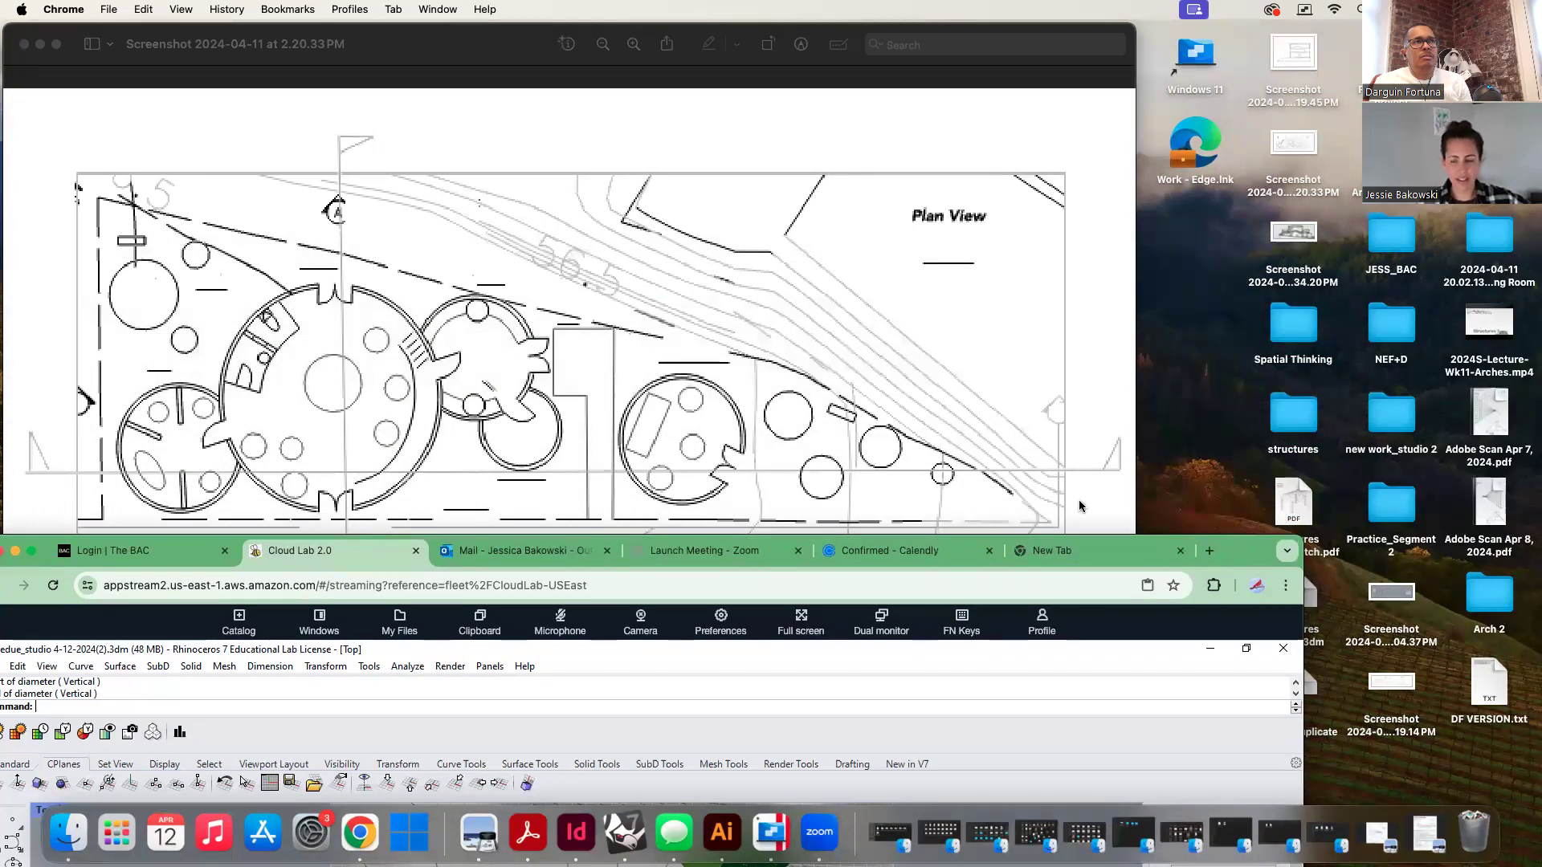
{"action": "left_click_drag", "start_coordinate": [1232, 554], "coordinate": [1350, 90]}
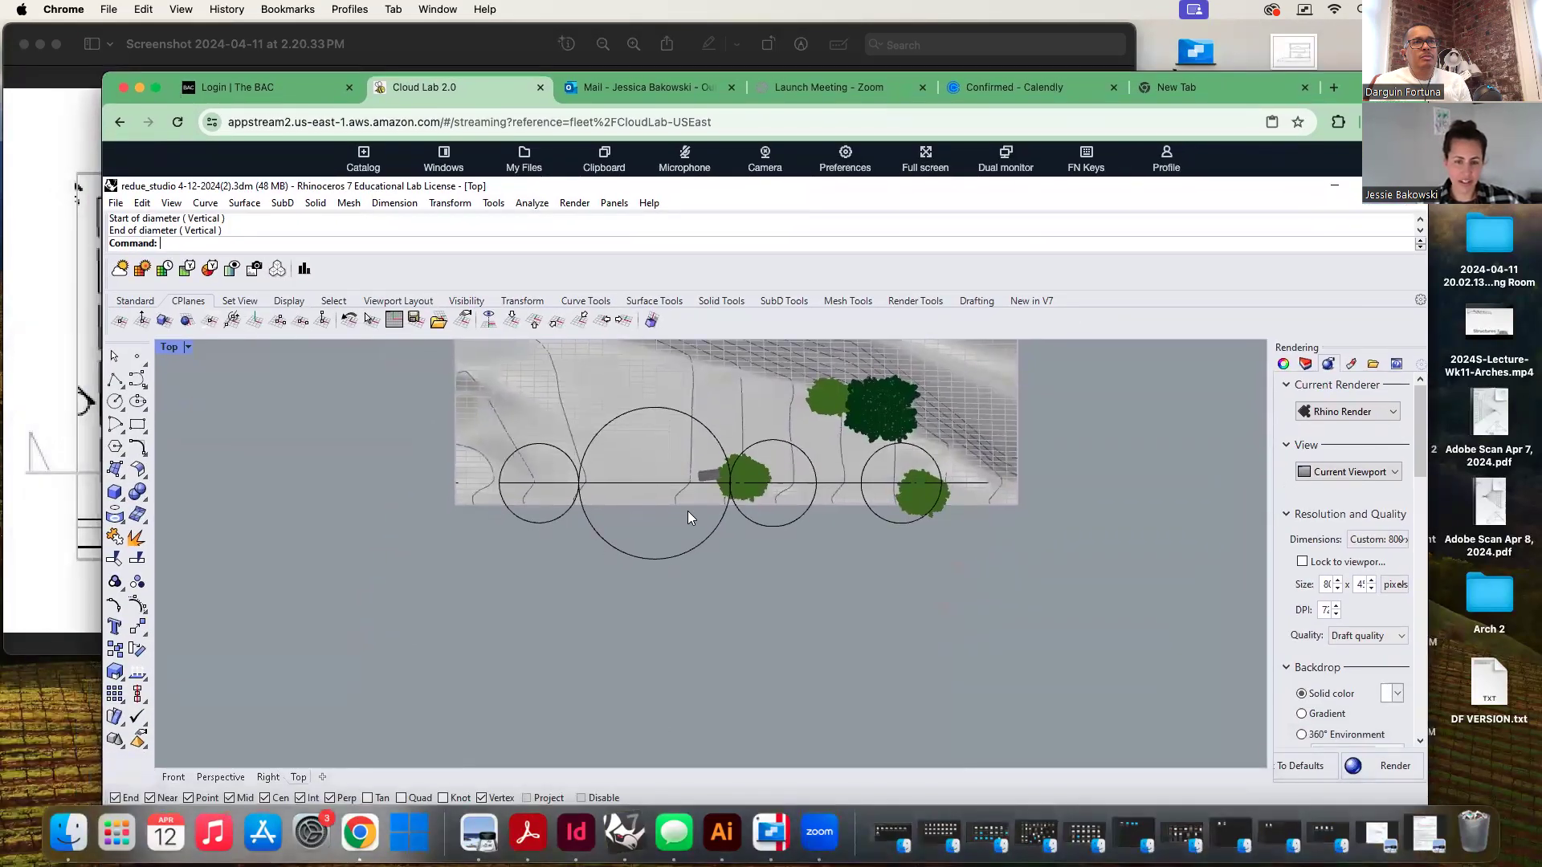
{"action": "left_click", "coordinate": [678, 414]}
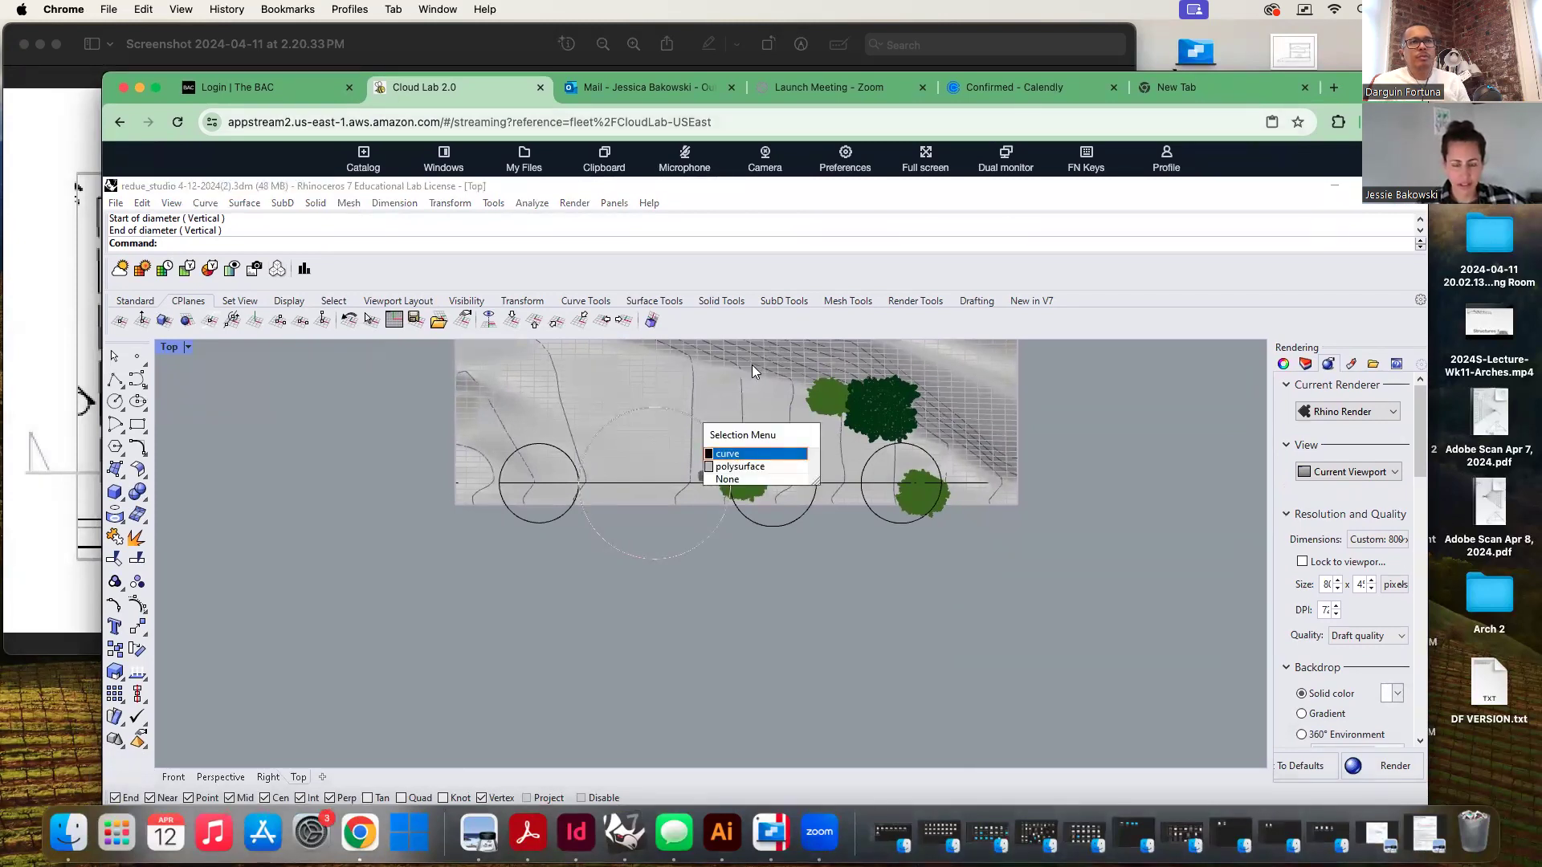
{"action": "key", "text": "Return"}
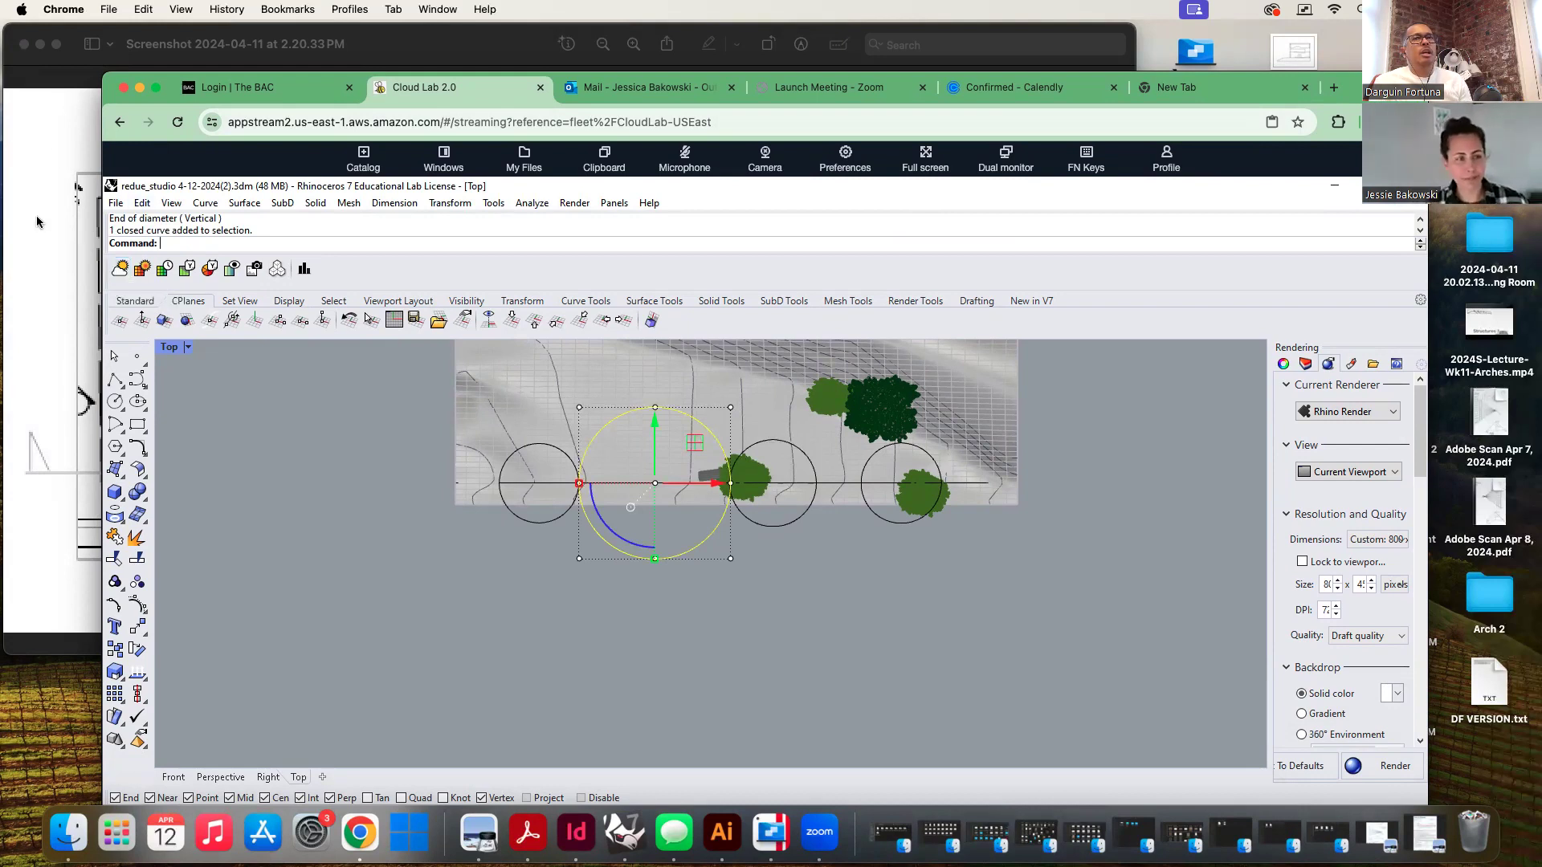
{"action": "left_click", "coordinate": [339, 480]}
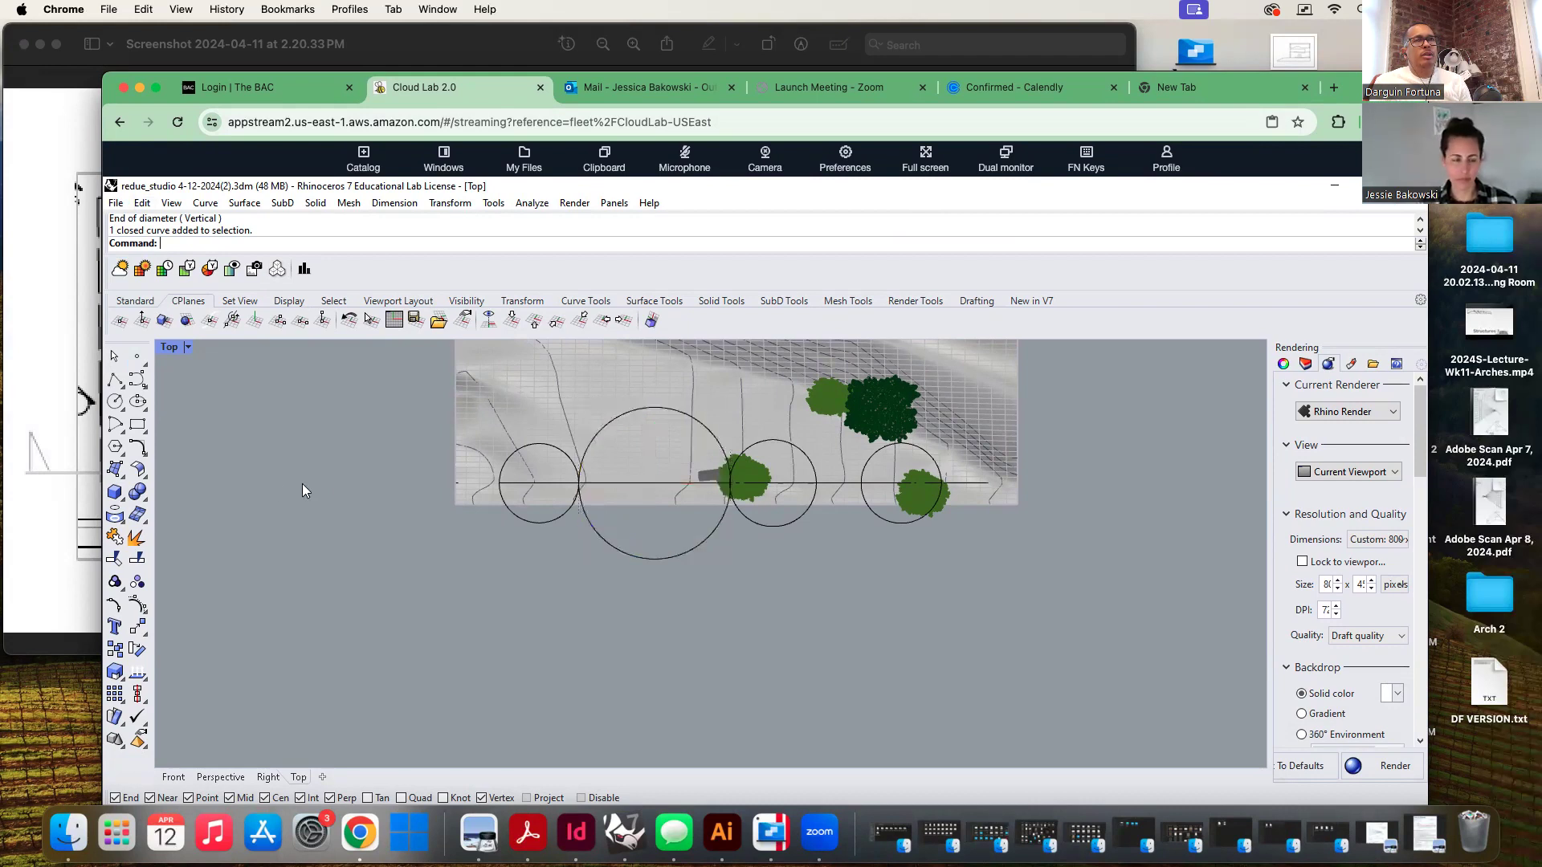
{"action": "left_click", "coordinate": [20, 528]}
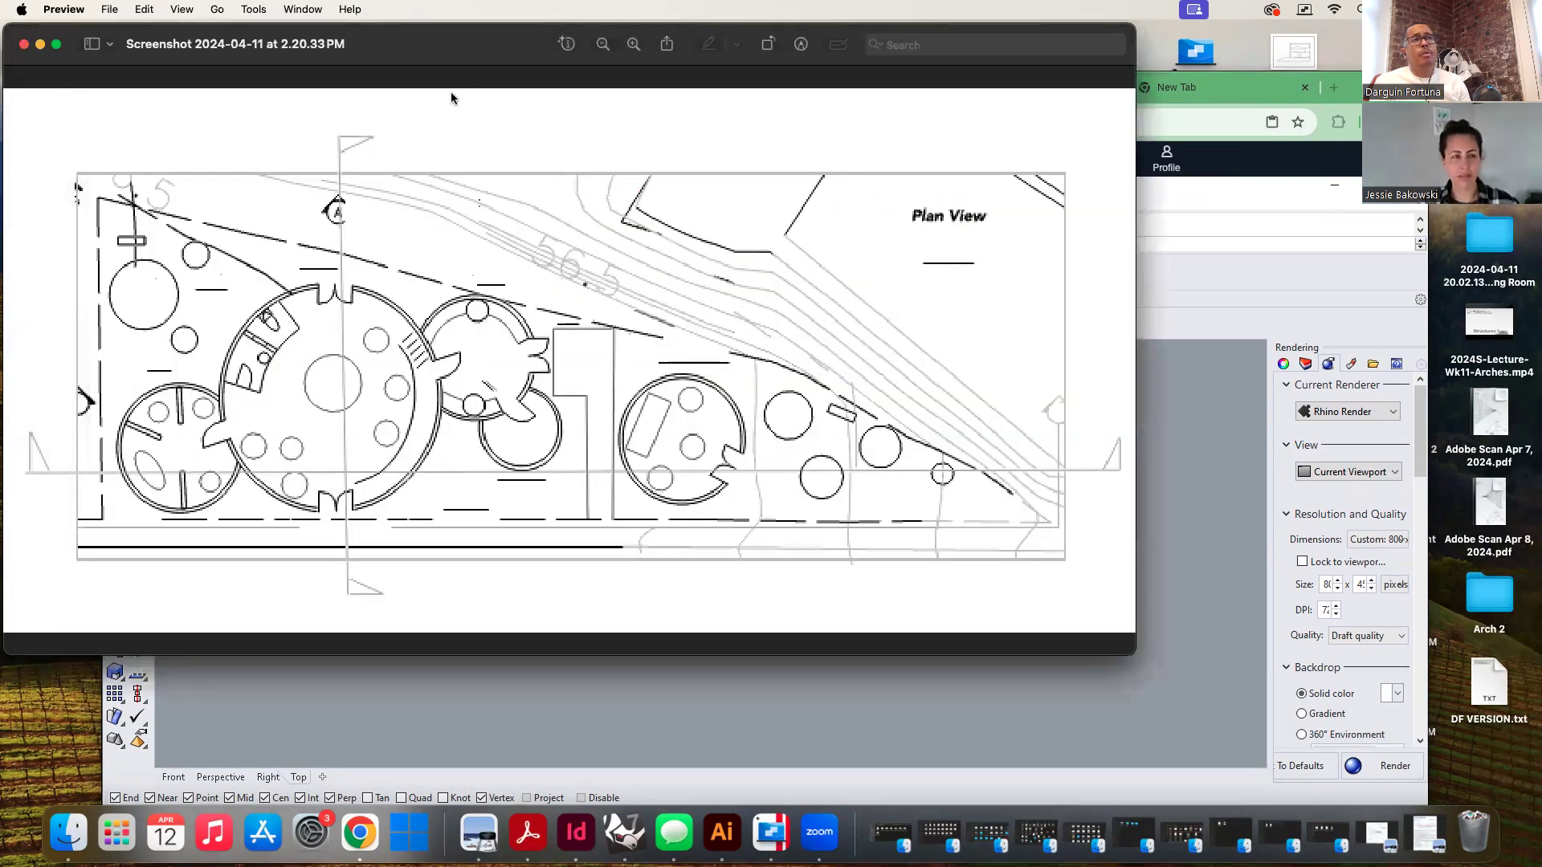
{"action": "left_click_drag", "start_coordinate": [478, 50], "coordinate": [926, 446]}
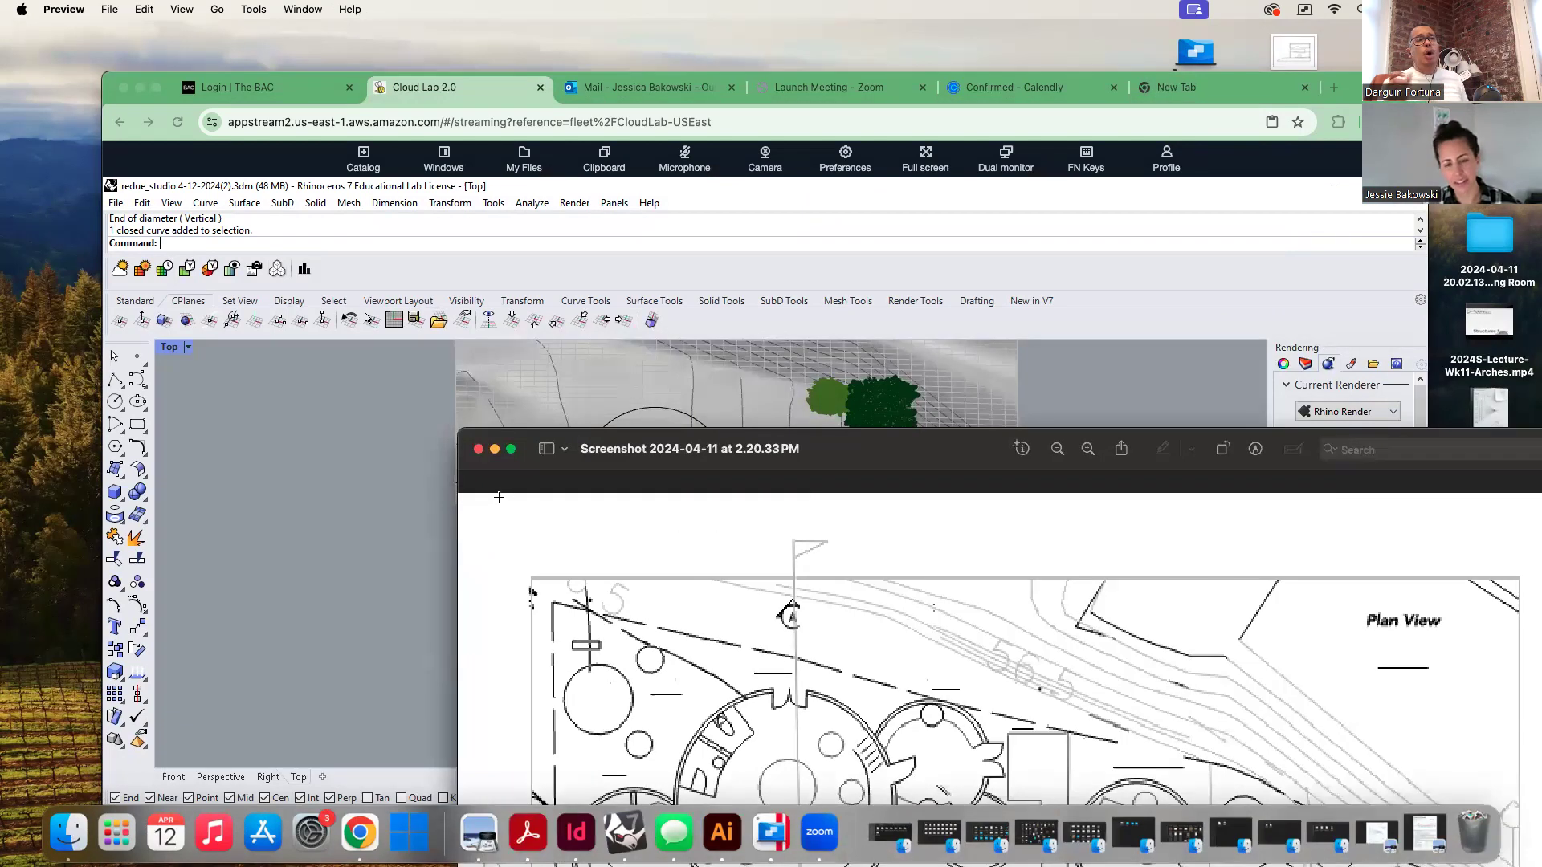
{"action": "left_click_drag", "start_coordinate": [856, 472], "coordinate": [776, 658]}
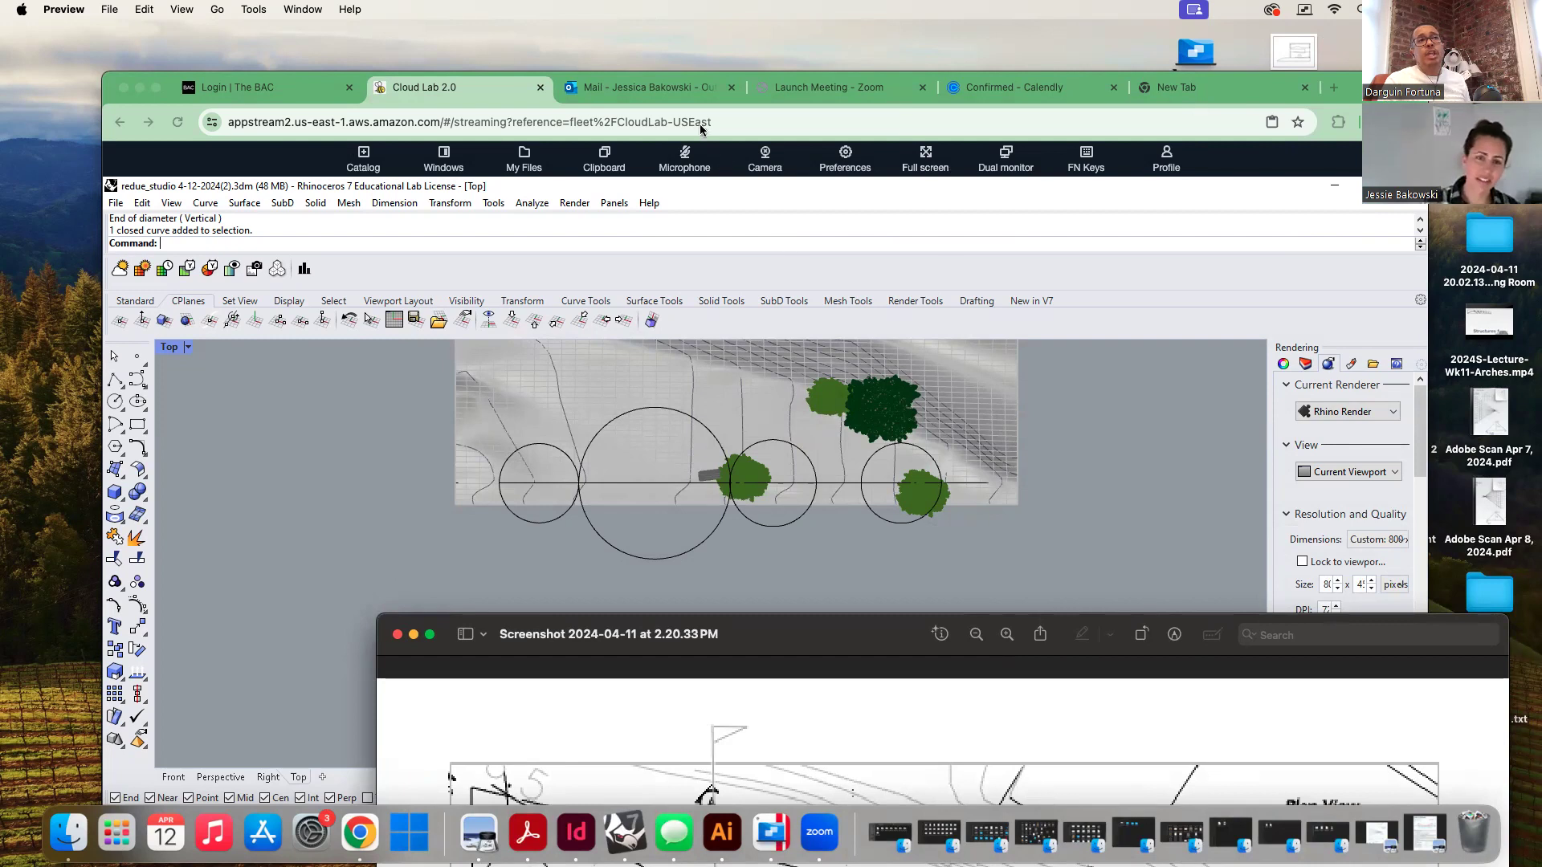
{"action": "left_click_drag", "start_coordinate": [763, 657], "coordinate": [739, 176]}
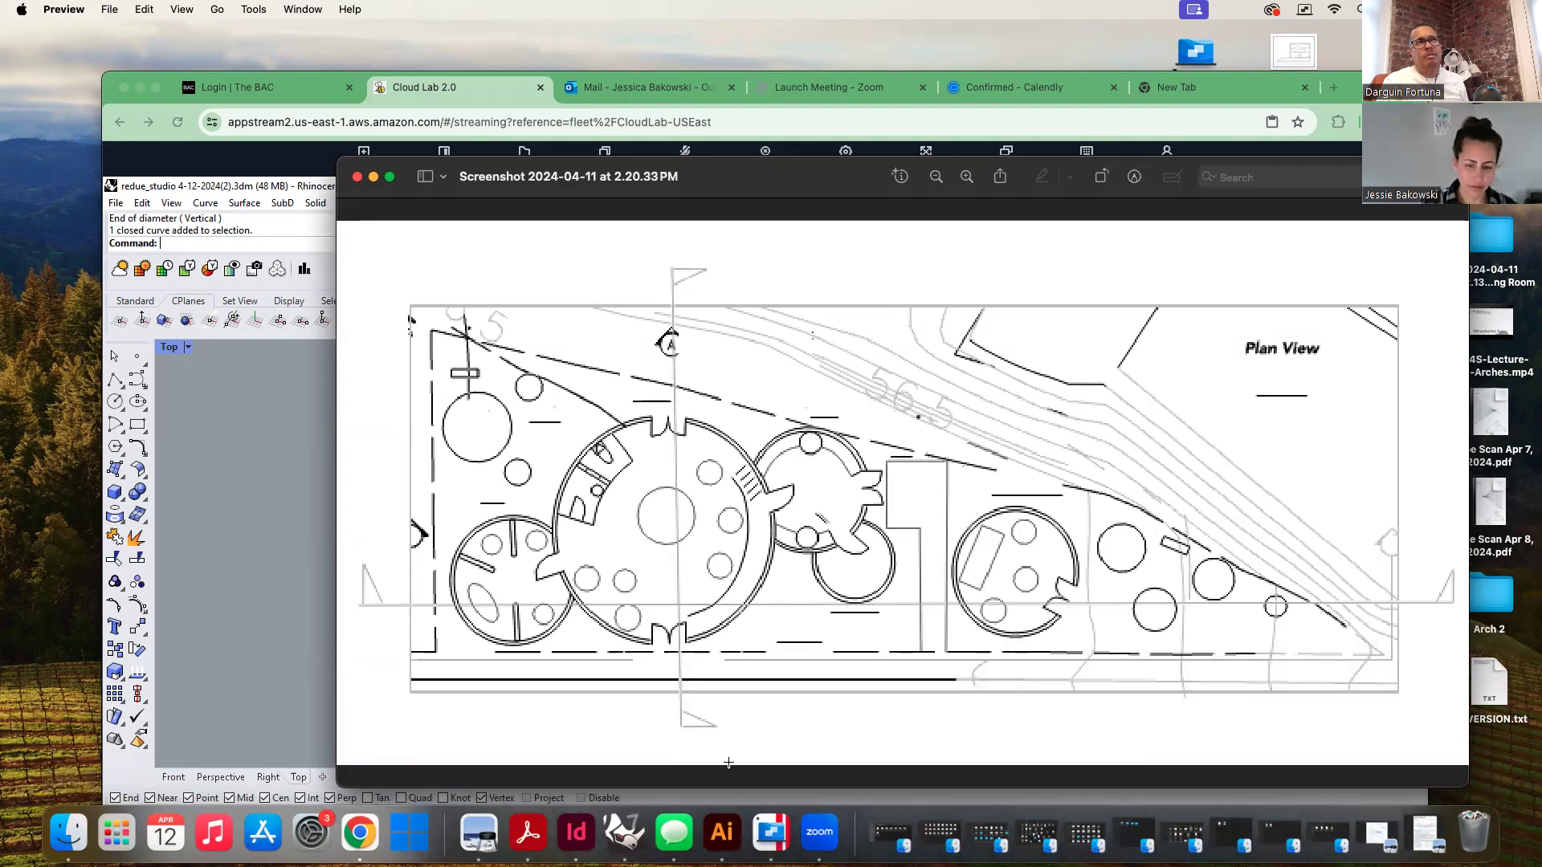
{"action": "left_click", "coordinate": [735, 805]}
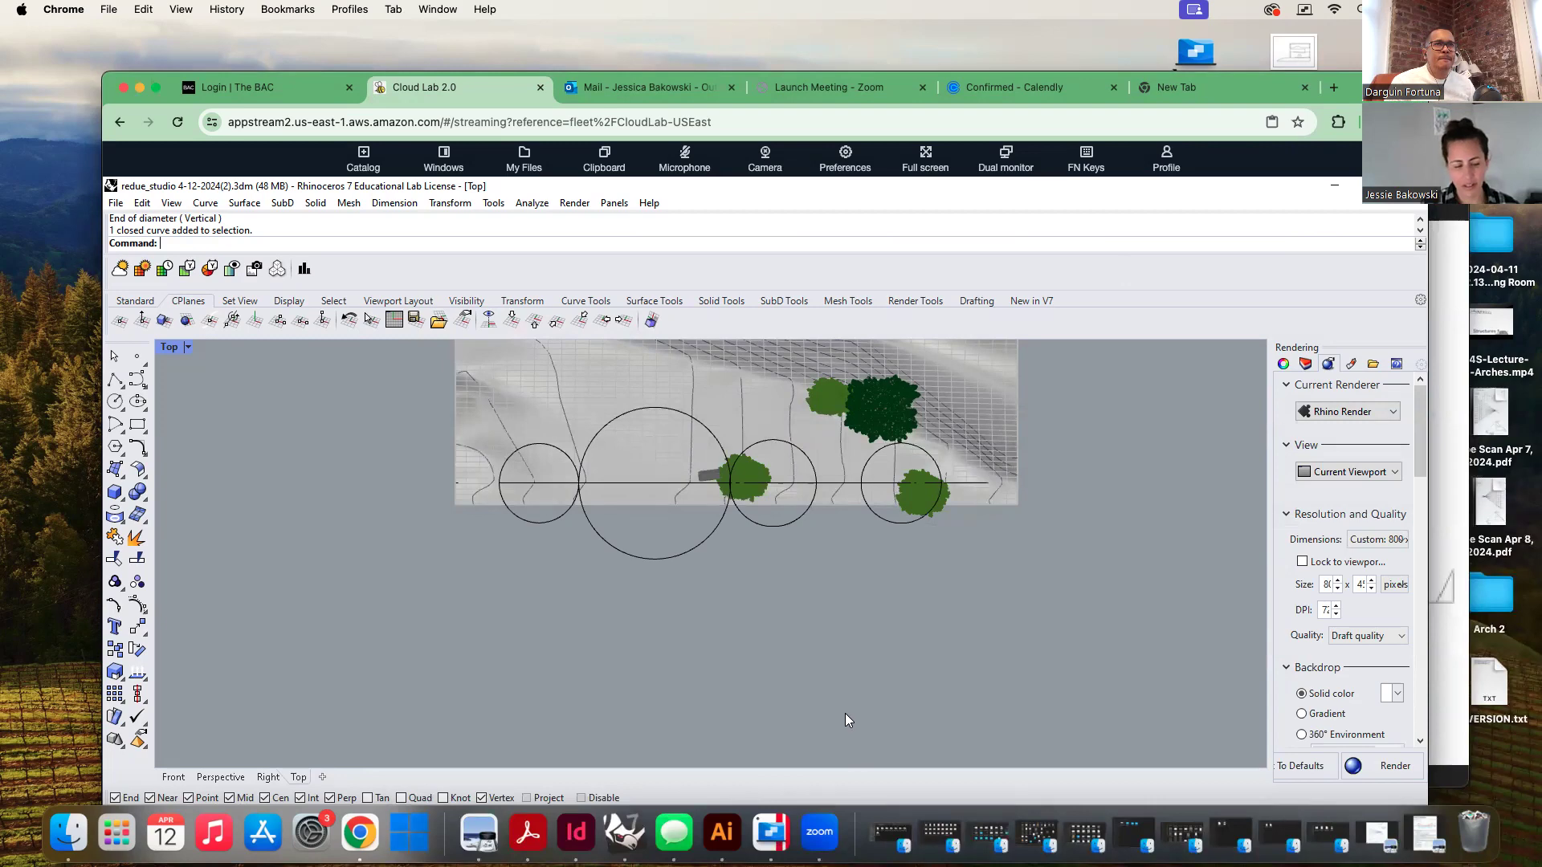
{"action": "left_click_drag", "start_coordinate": [1374, 87], "coordinate": [1260, 420]}
{"action": "left_click_drag", "start_coordinate": [1261, 74], "coordinate": [1396, 35]}
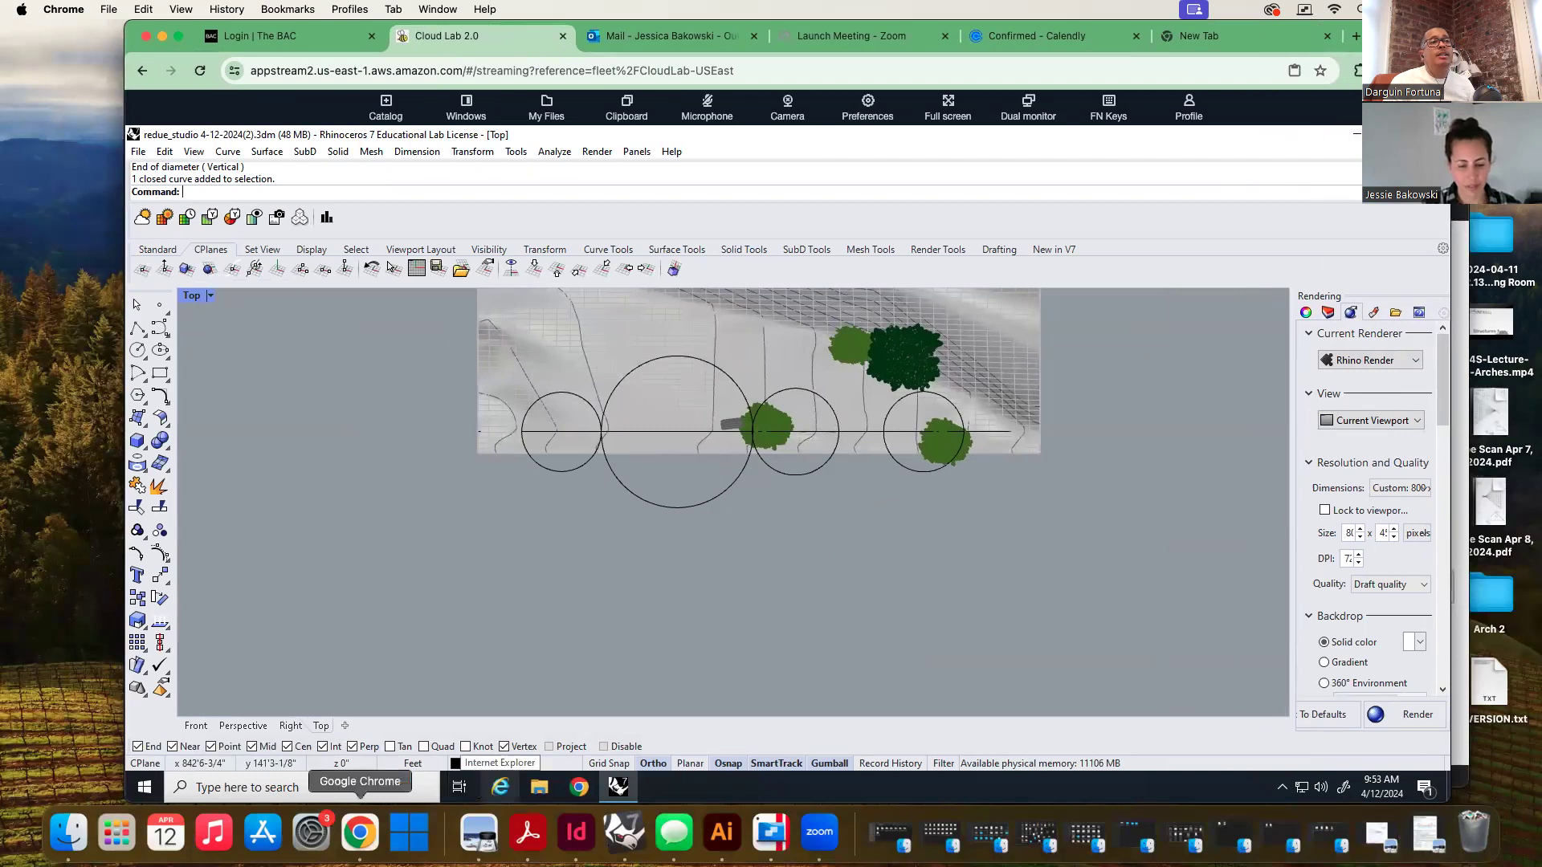
Open Google Drive in the remote desktop's Chrome with the Work profile and check the take 3_STUDIO_duplicate_duplicate.3dm file
{"action": "left_click", "coordinate": [574, 789]}
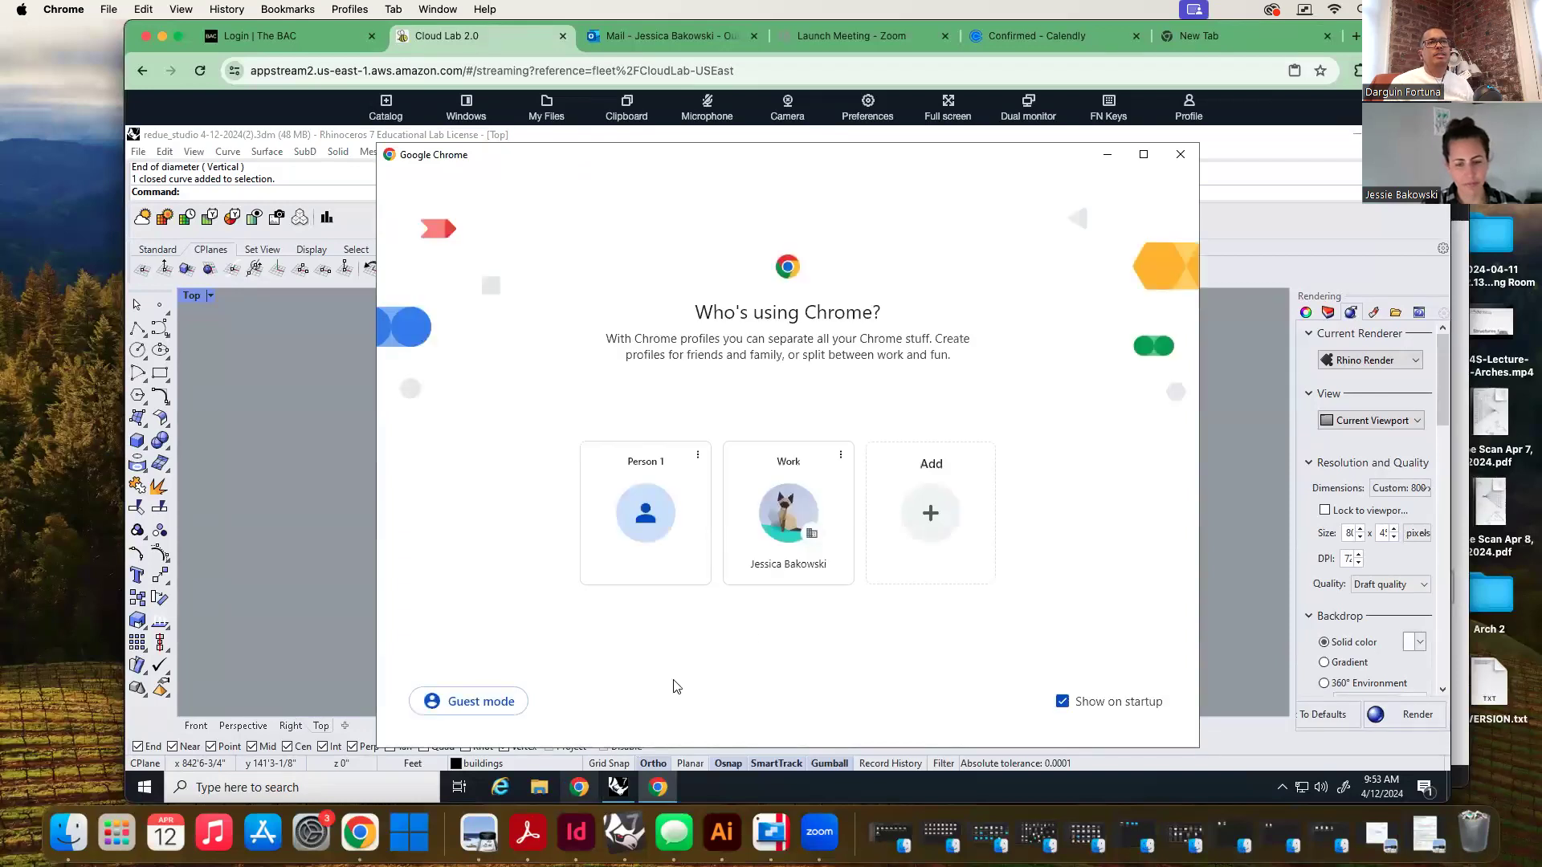
{"action": "left_click", "coordinate": [803, 511]}
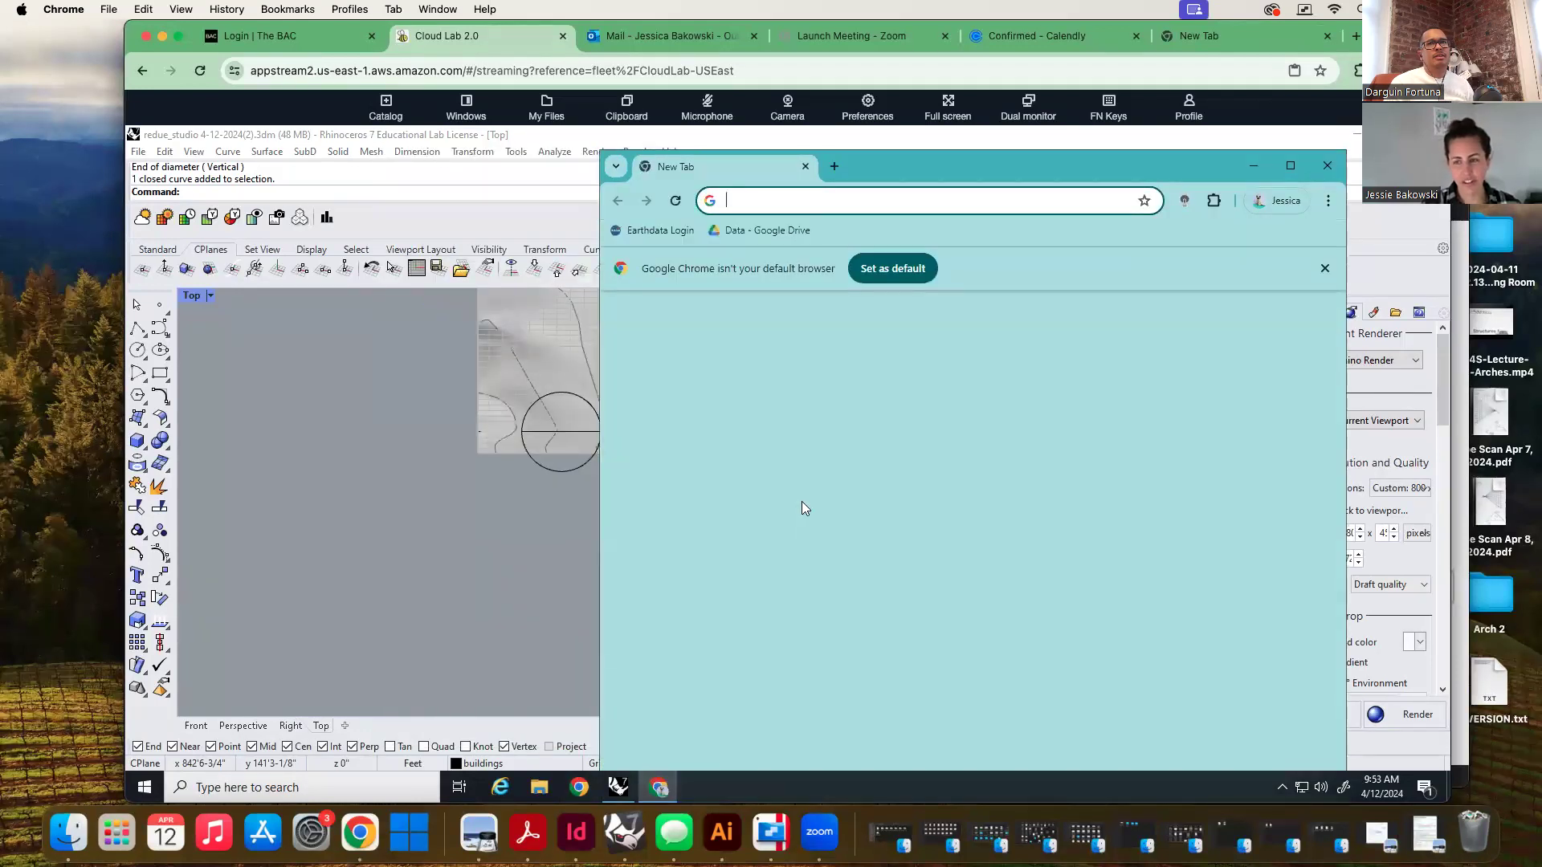
{"action": "left_click_drag", "start_coordinate": [1177, 163], "coordinate": [1238, 304]}
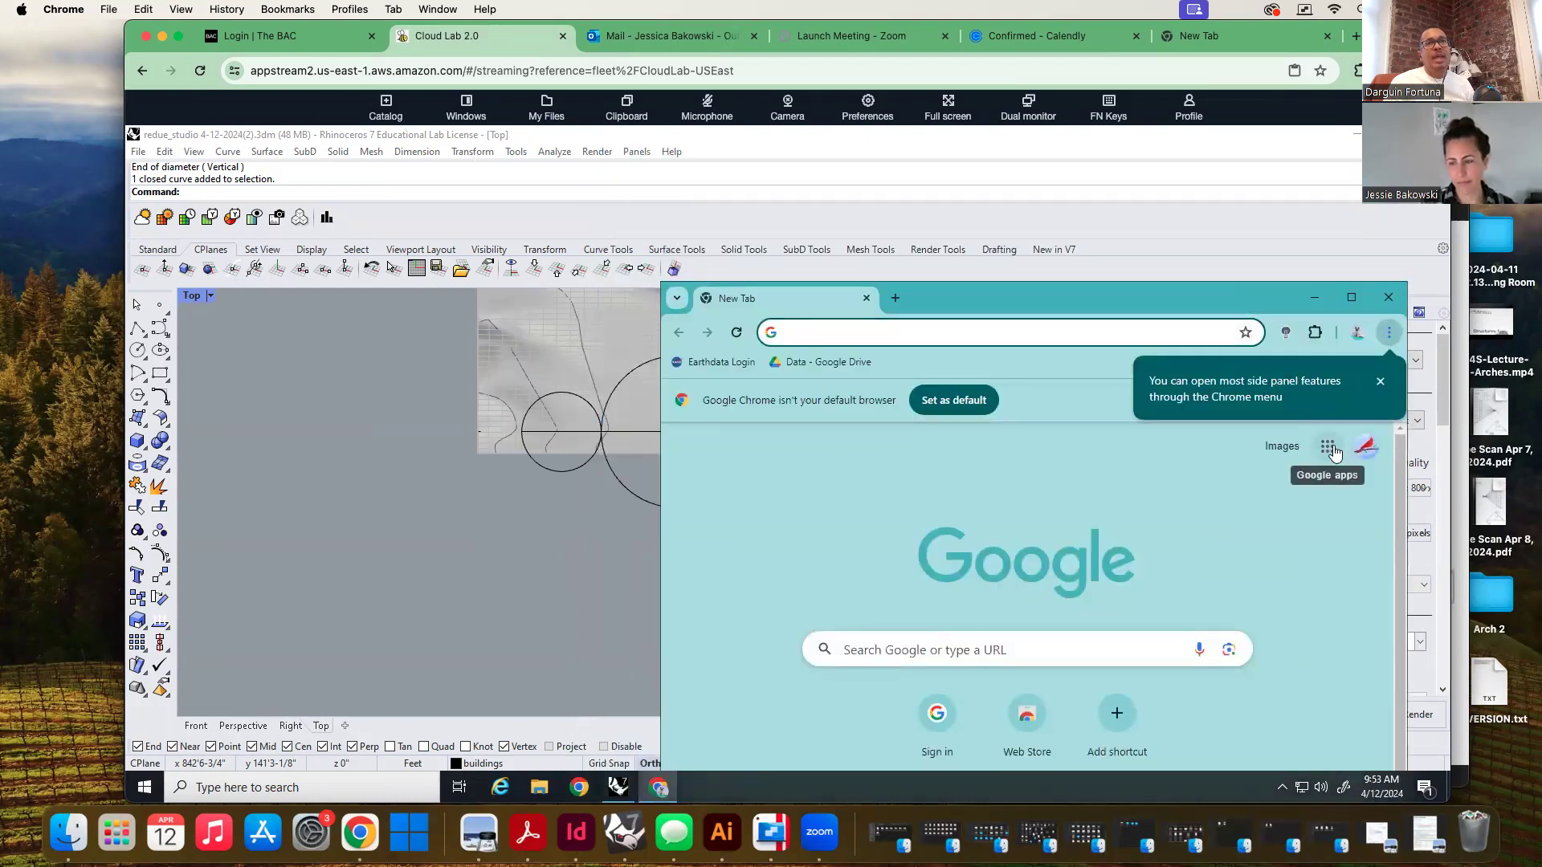
{"action": "left_click", "coordinate": [1328, 449]}
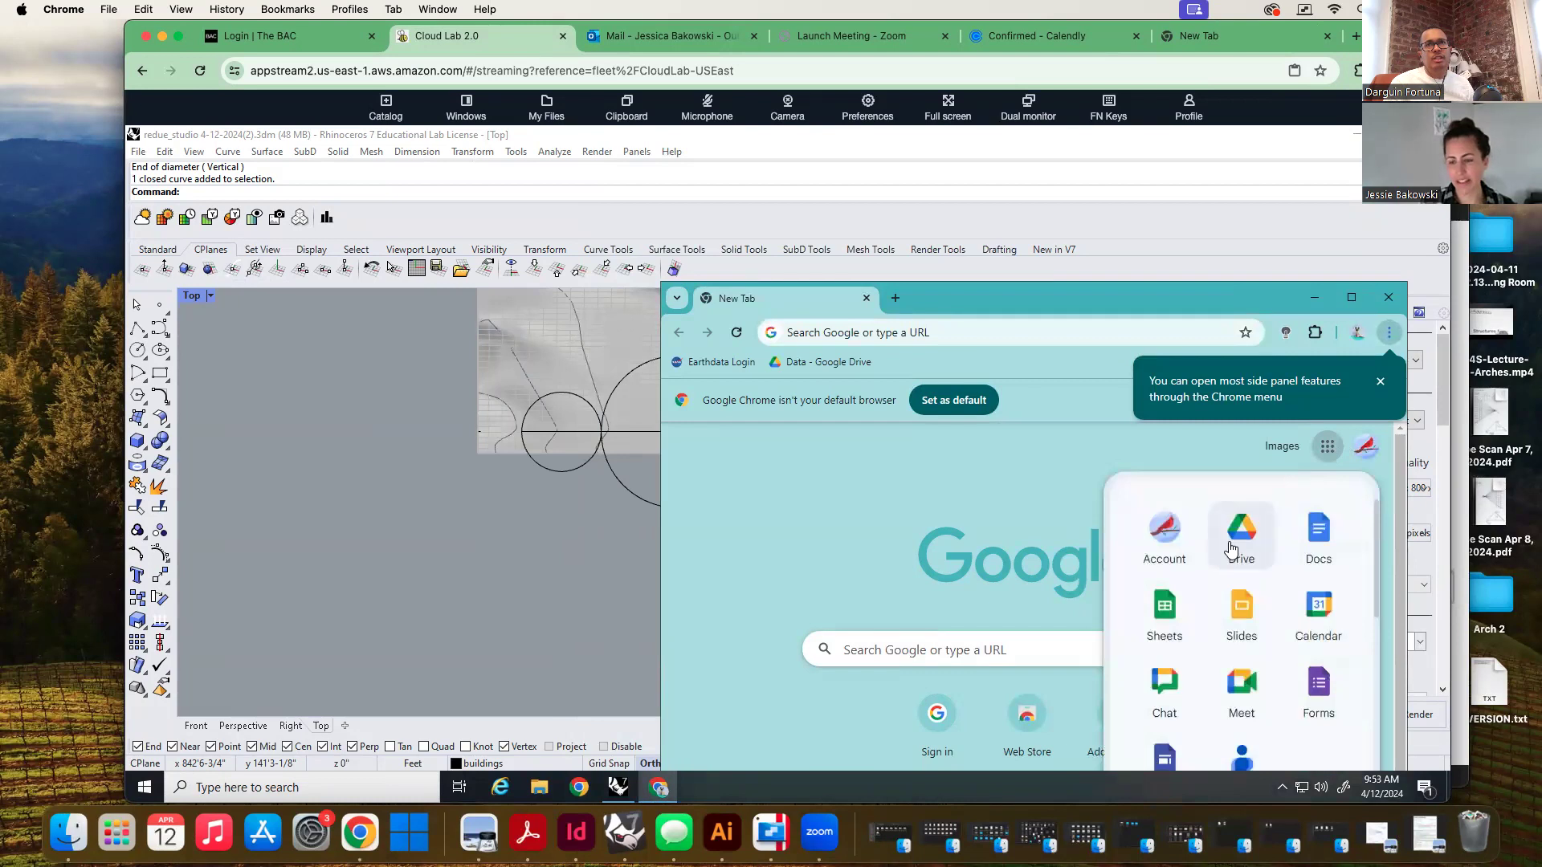
{"action": "left_click", "coordinate": [1231, 548]}
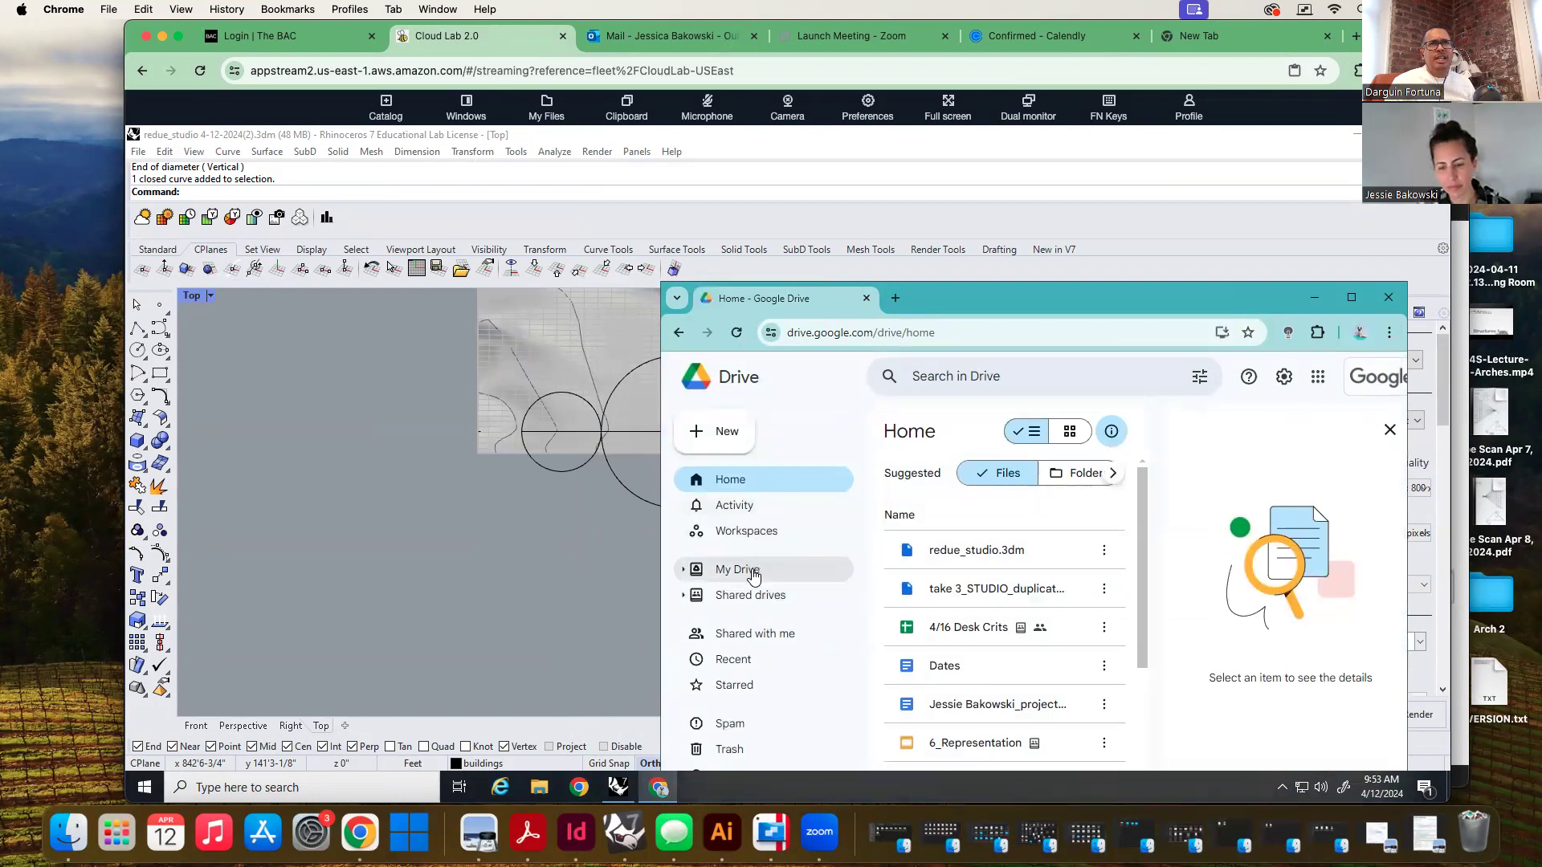
{"action": "double_click", "coordinate": [1002, 591]}
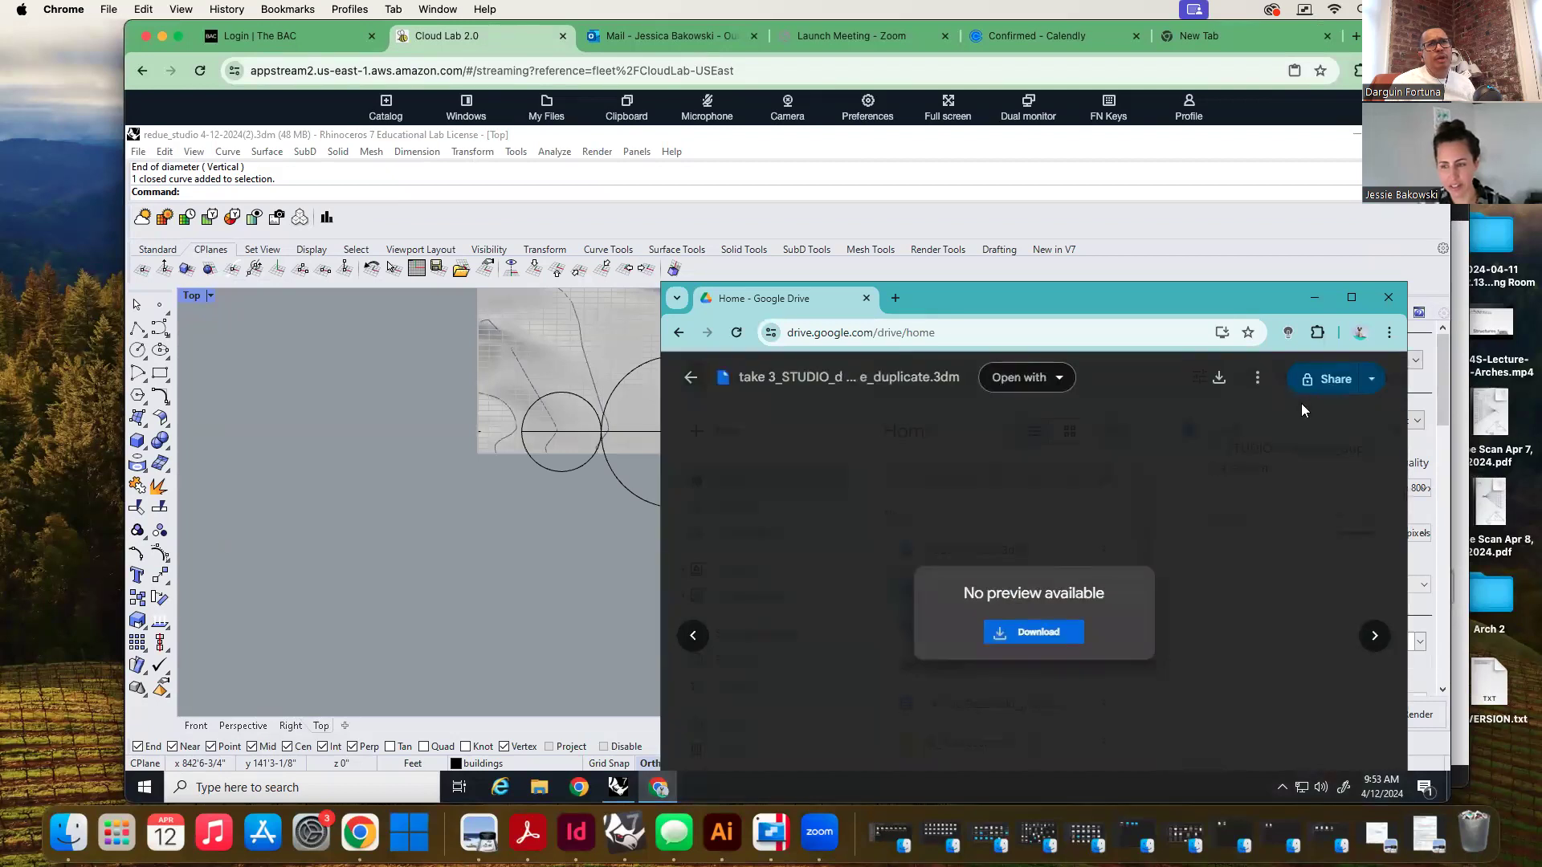
{"action": "left_click", "coordinate": [690, 377]}
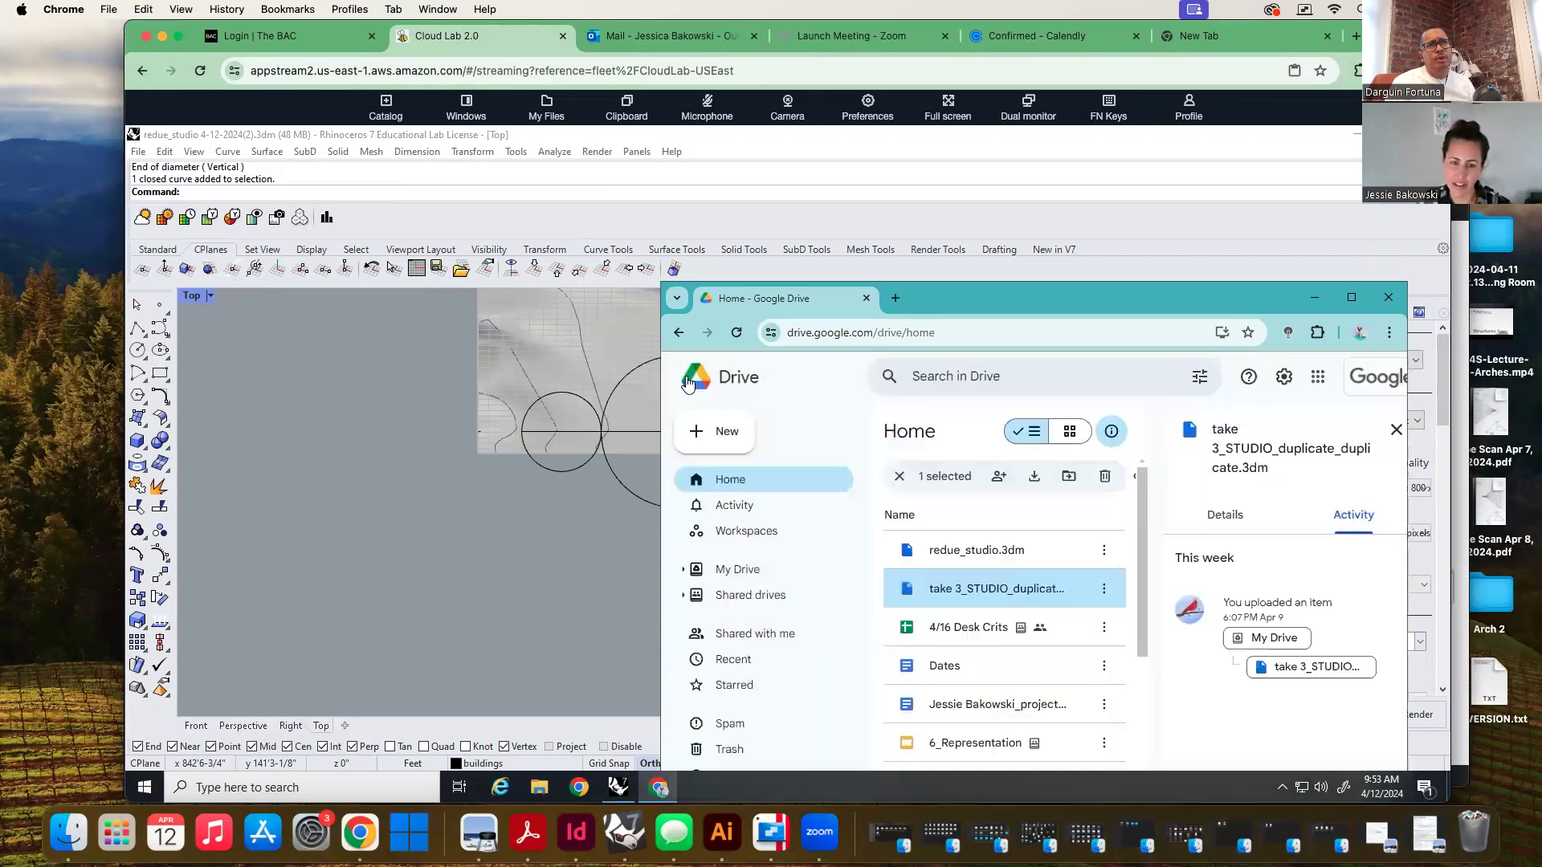
Move the Drive and remote desktop windows out of the way and close the plan drawing screenshot
{"action": "left_click_drag", "start_coordinate": [1100, 288], "coordinate": [898, 665]}
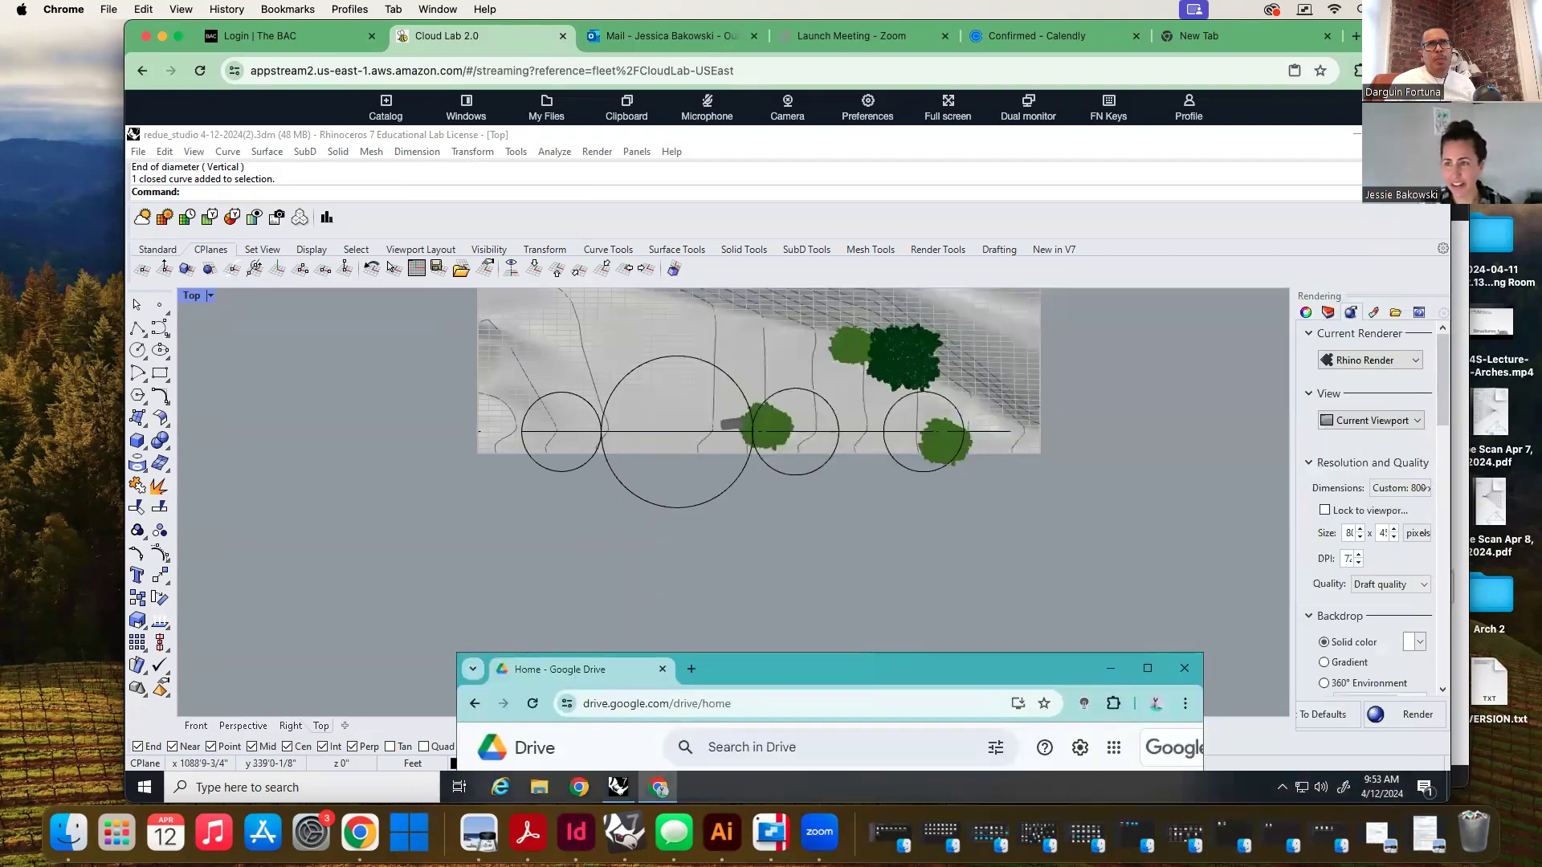
{"action": "left_click_drag", "start_coordinate": [1393, 30], "coordinate": [1175, 24]}
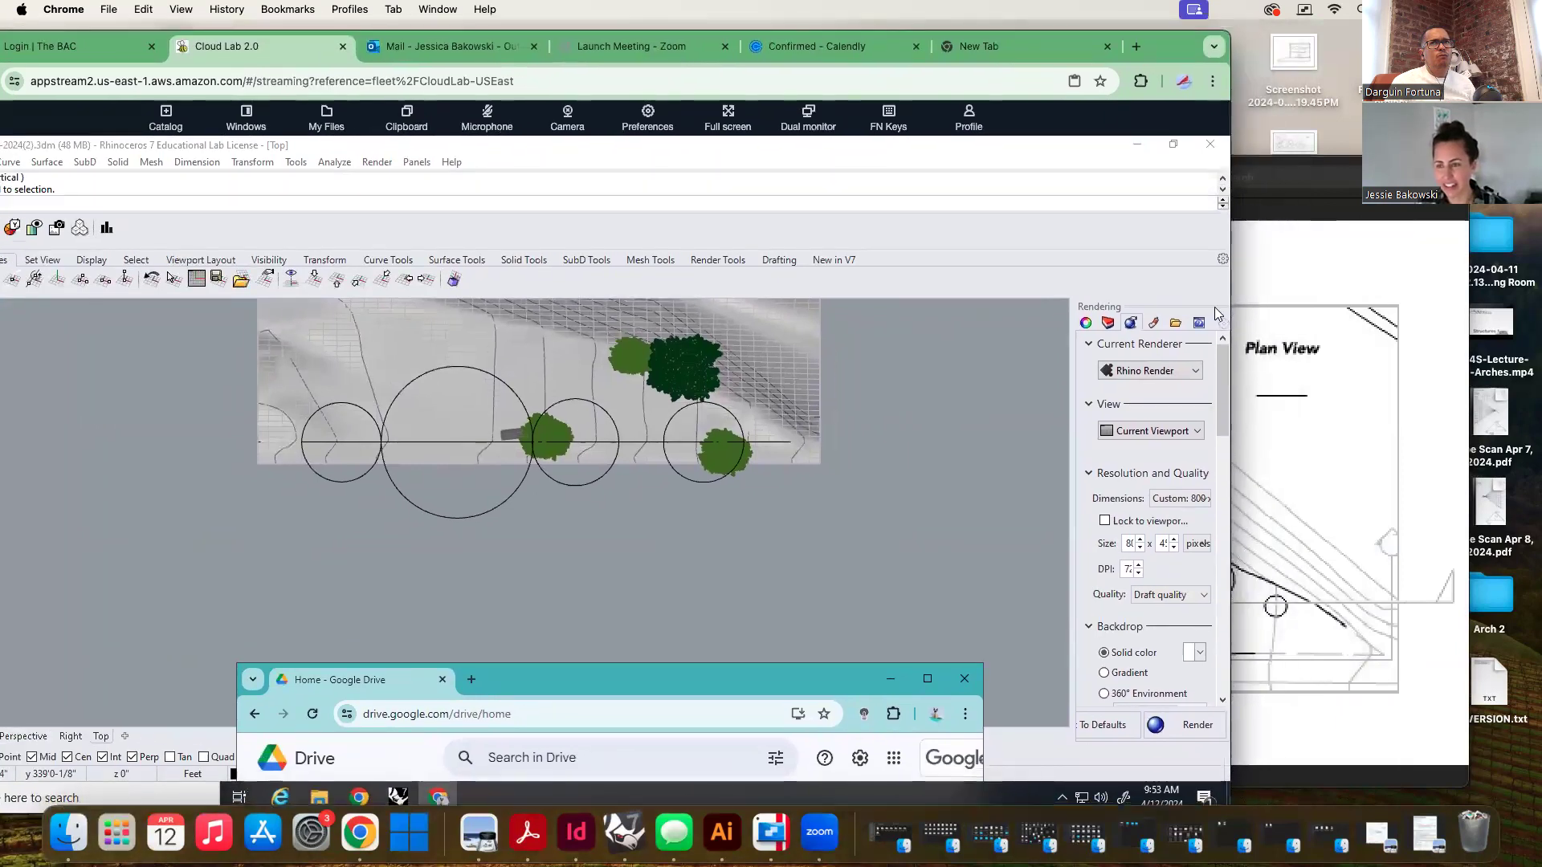
{"action": "left_click", "coordinate": [1363, 291]}
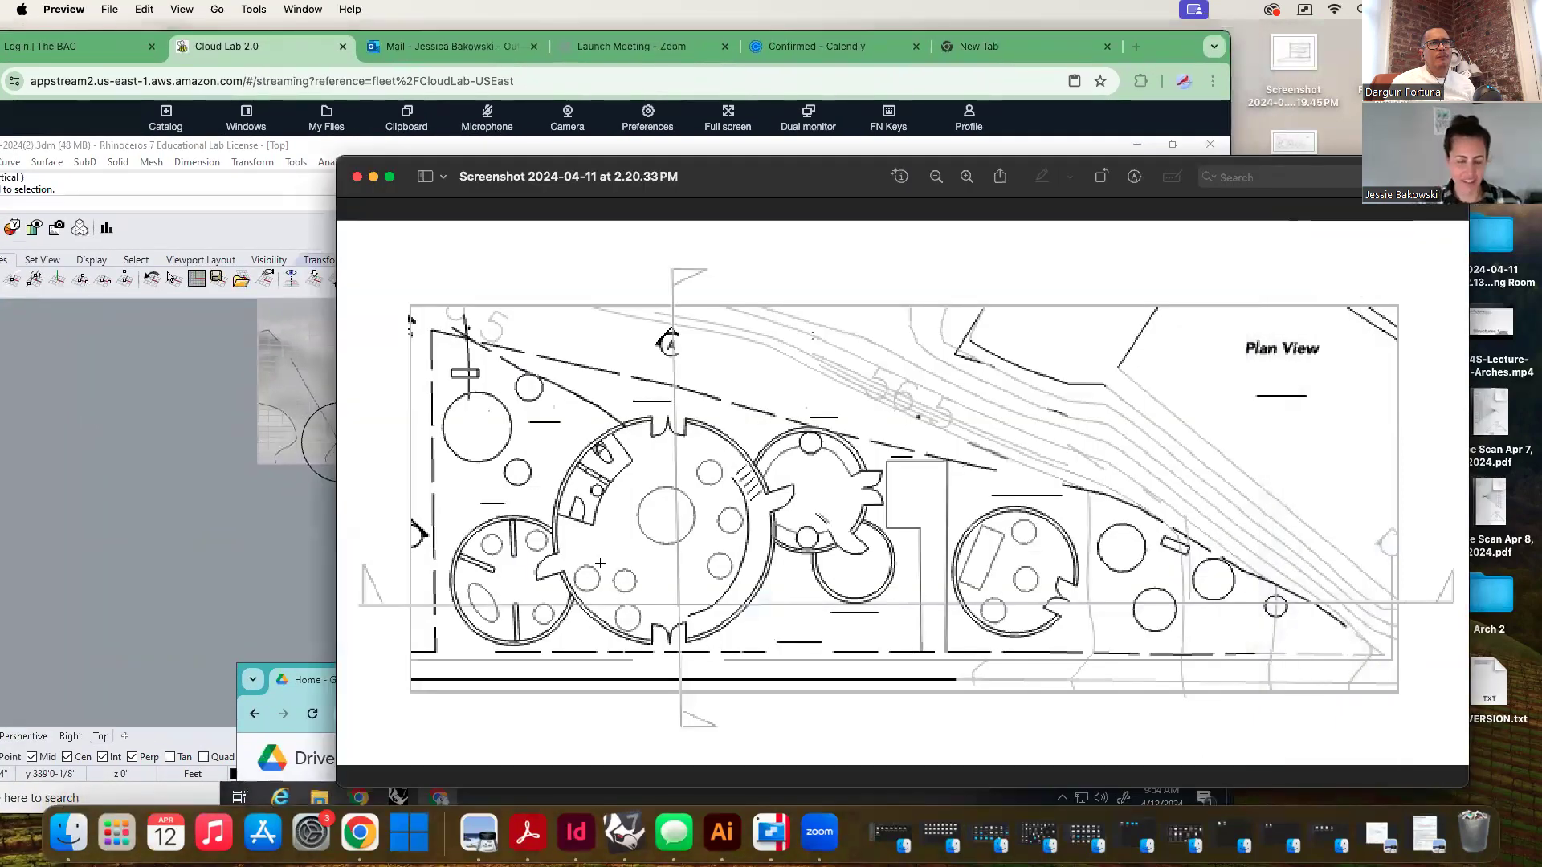
{"action": "left_click", "coordinate": [359, 176]}
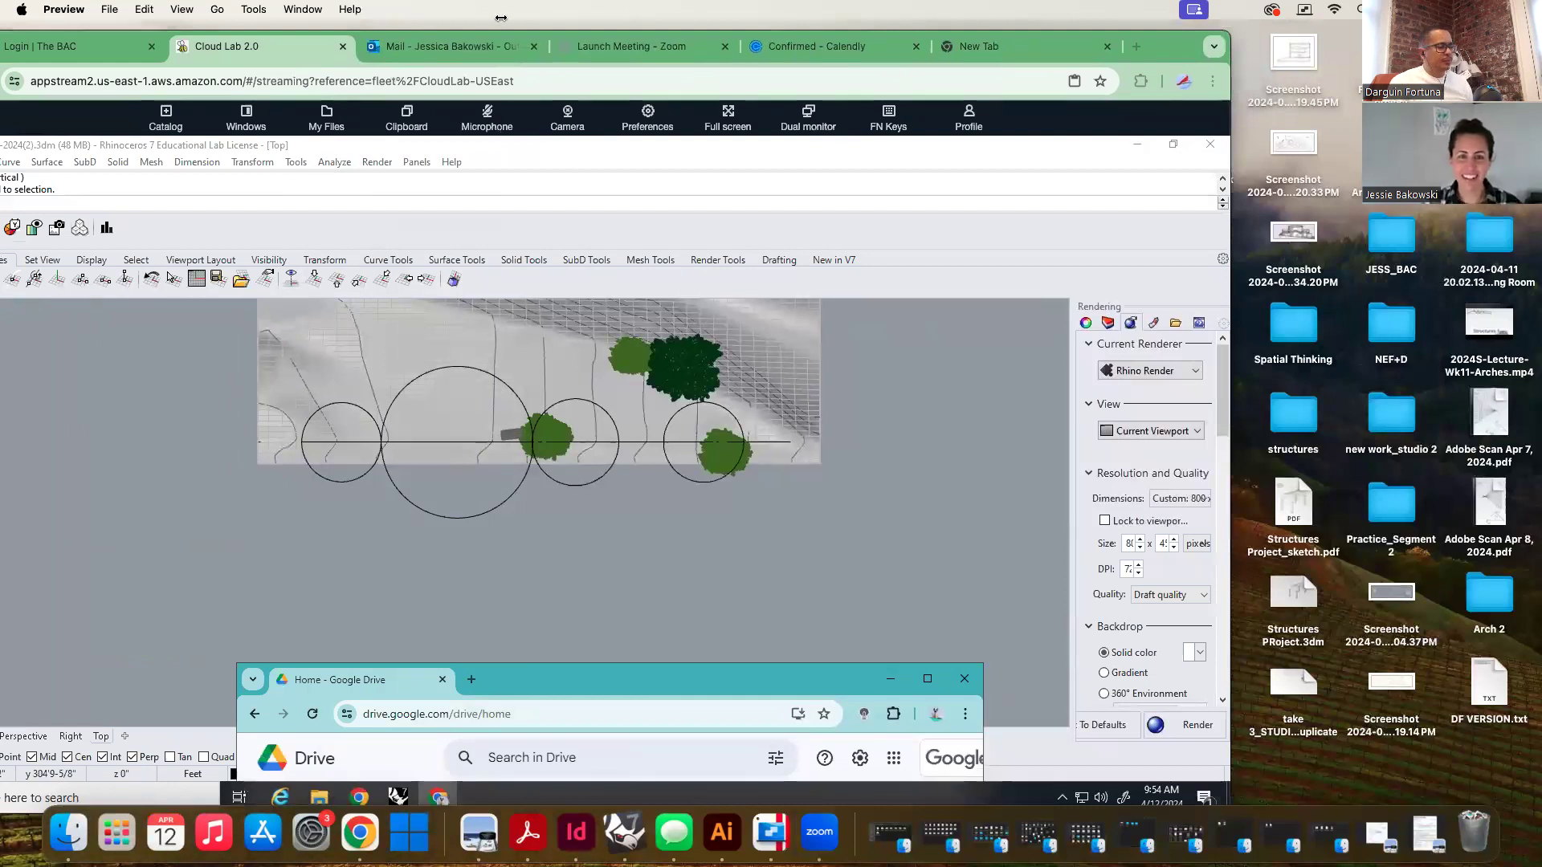
Open Google Drive in the local Chrome's empty tab and look through the suggested files
{"action": "left_click", "coordinate": [1058, 41]}
{"action": "left_click", "coordinate": [1164, 152]}
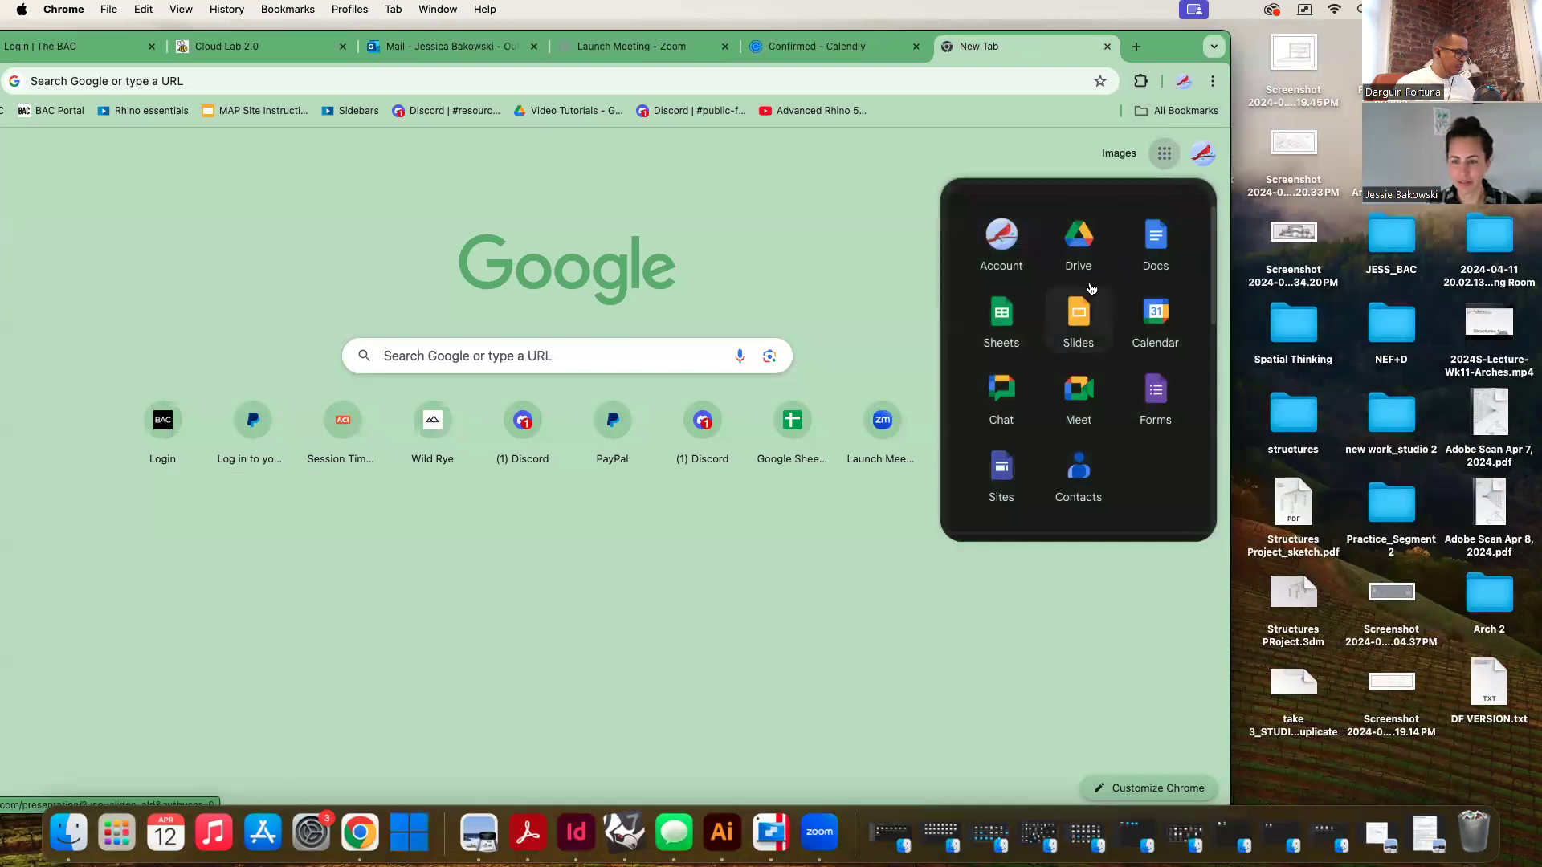
{"action": "left_click", "coordinate": [1078, 241]}
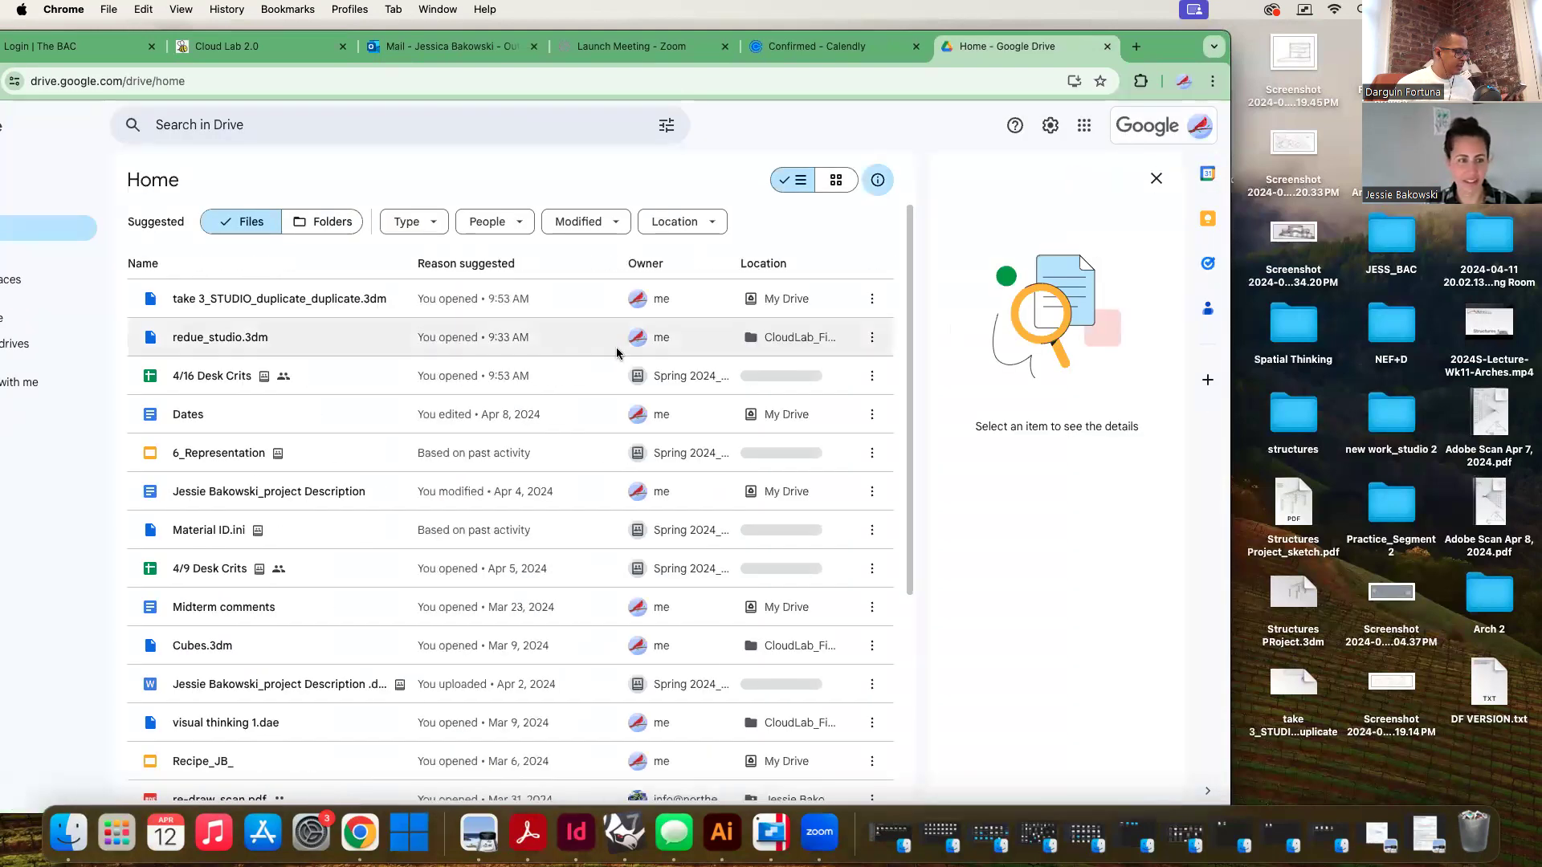
{"action": "scroll", "coordinate": [223, 728], "scroll_direction": "down", "scroll_amount": 8}
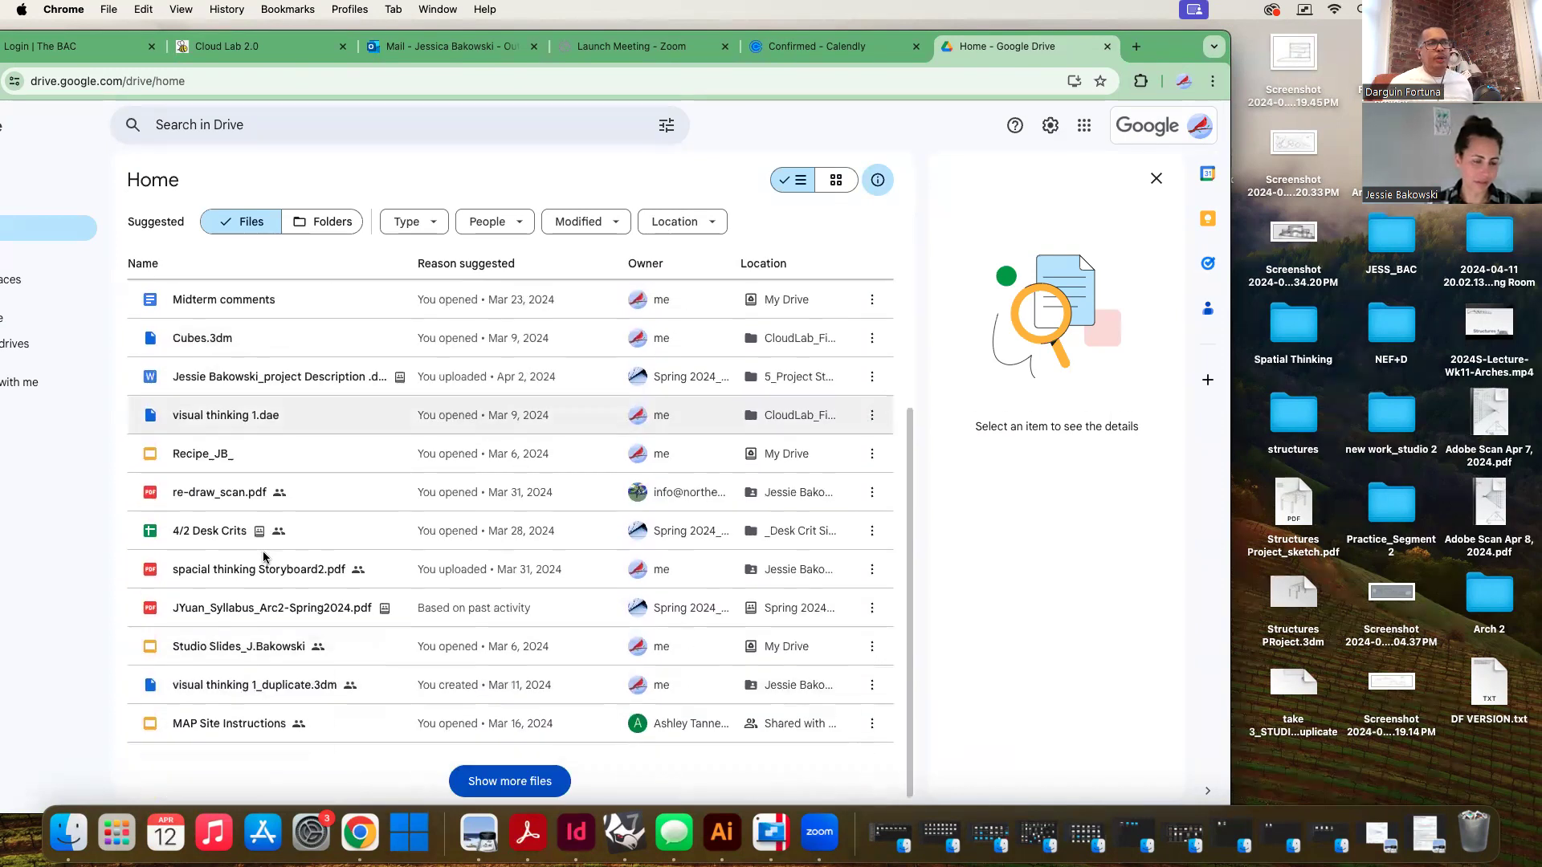
Bring the Rhino model in the remote desktop back into view, minimizing the file explorer that covers it
{"action": "left_click_drag", "start_coordinate": [1179, 51], "coordinate": [1449, 43]}
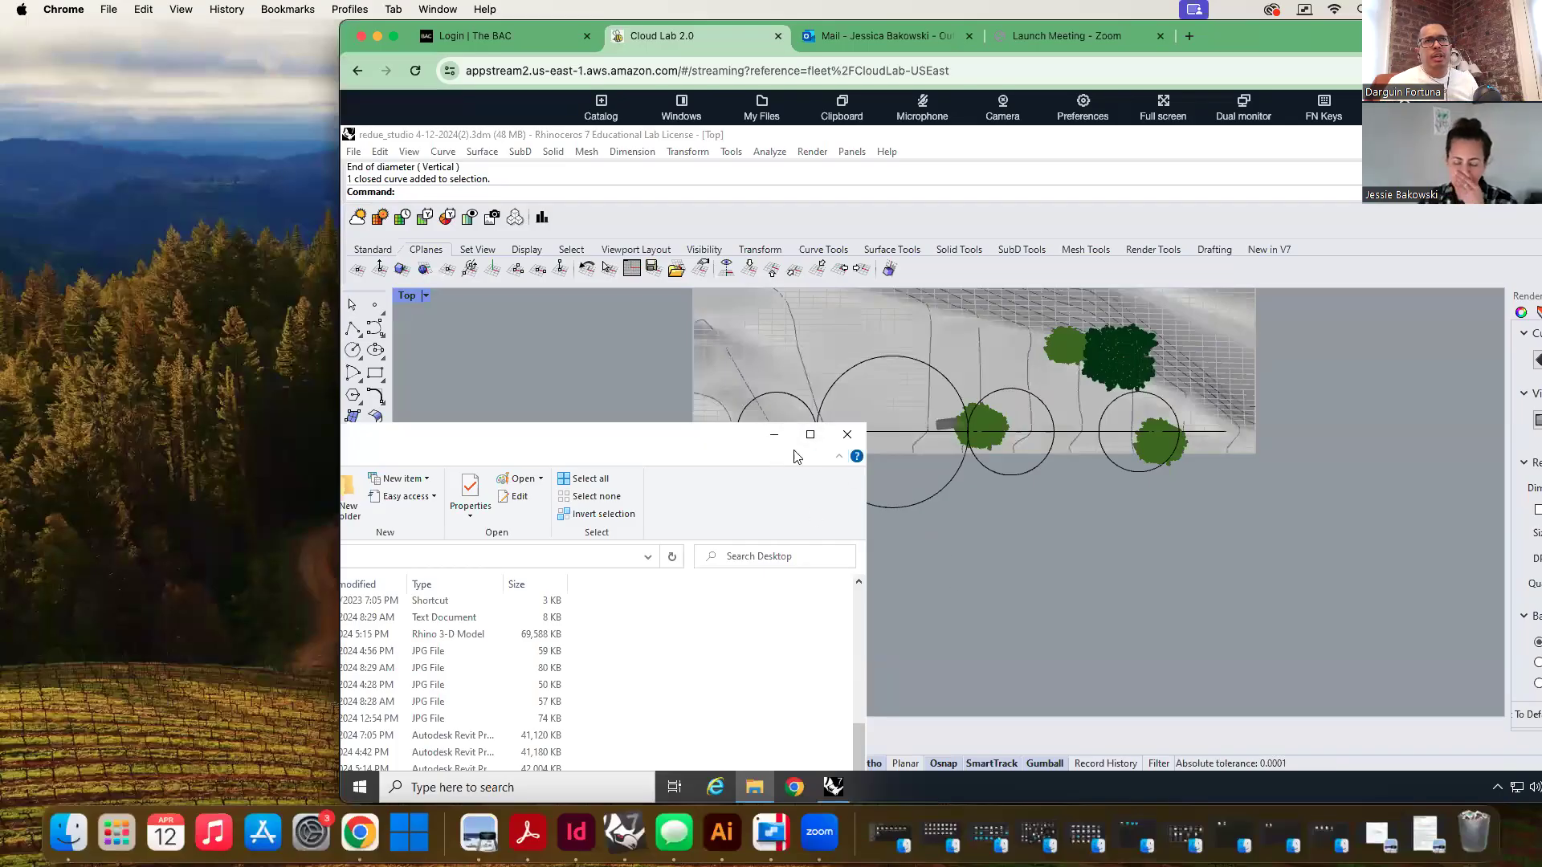
{"action": "left_click", "coordinate": [774, 437]}
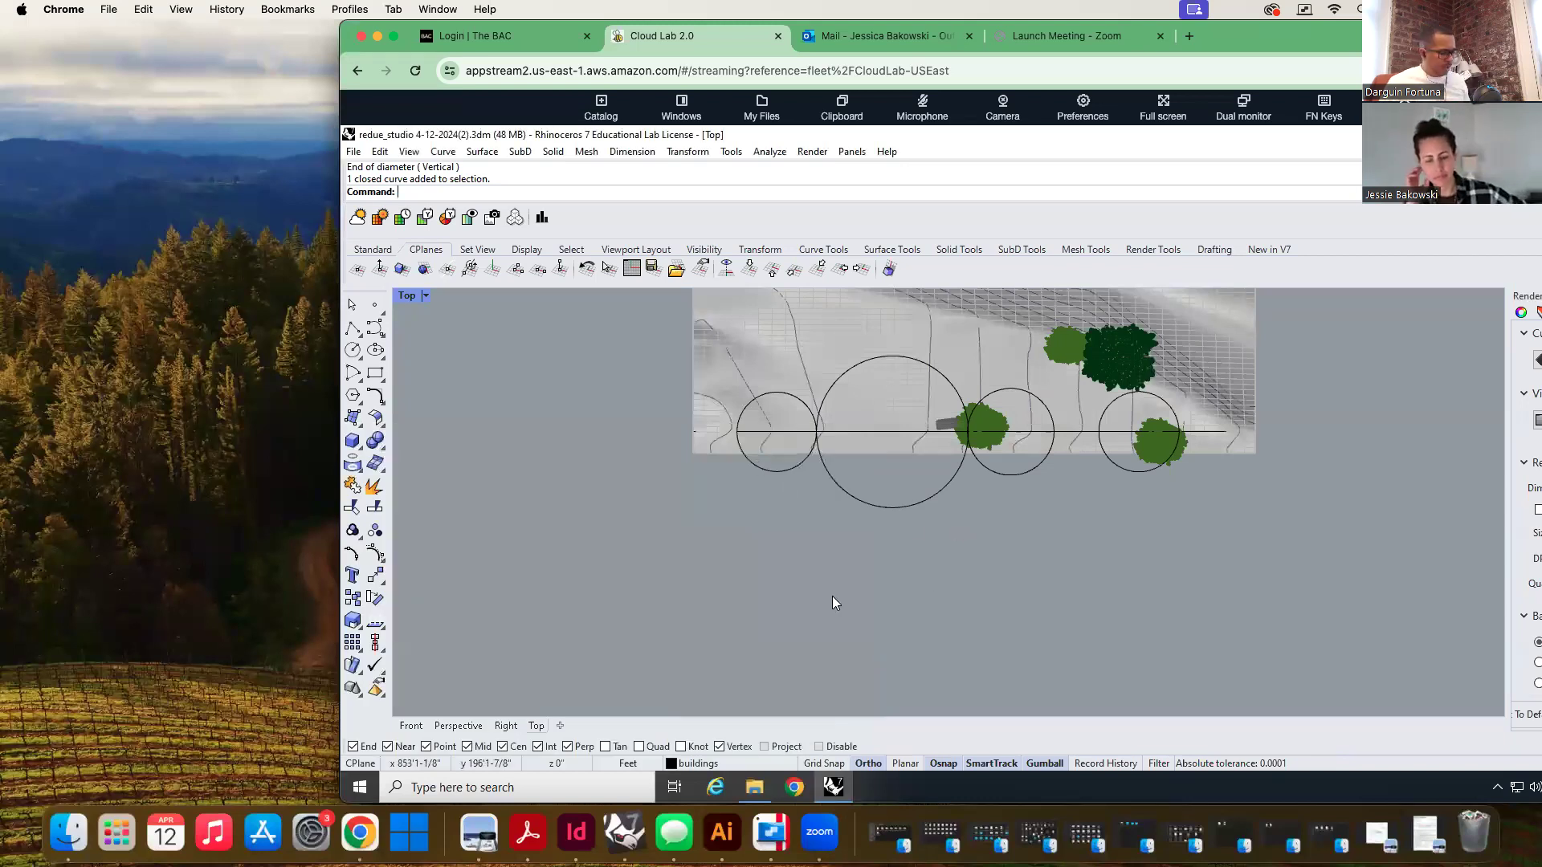
{"action": "type", "text": "Pic"}
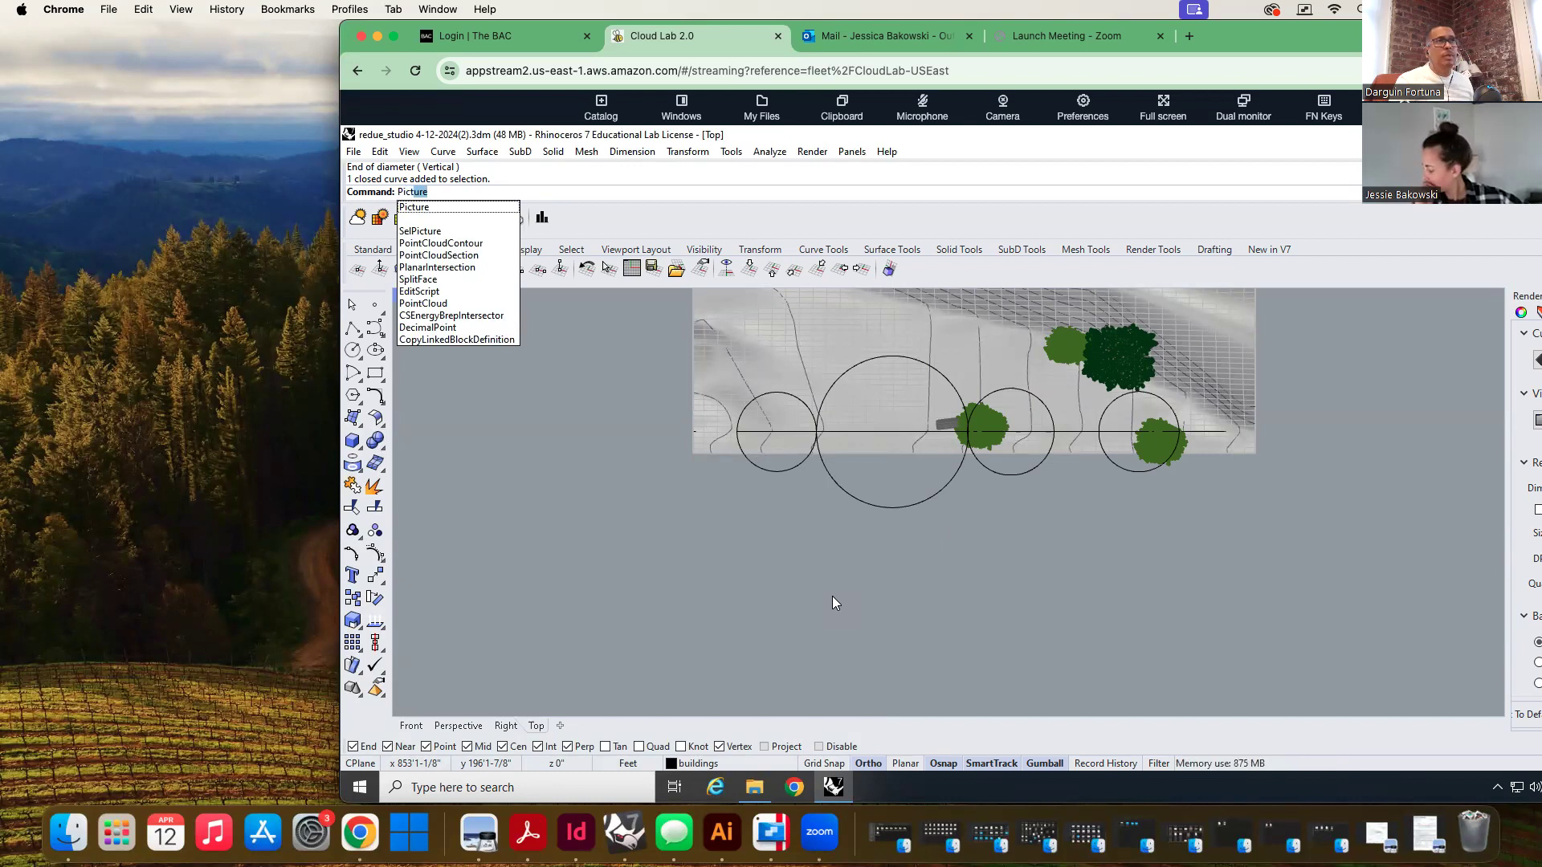
{"action": "type", "text": "tureframe"}
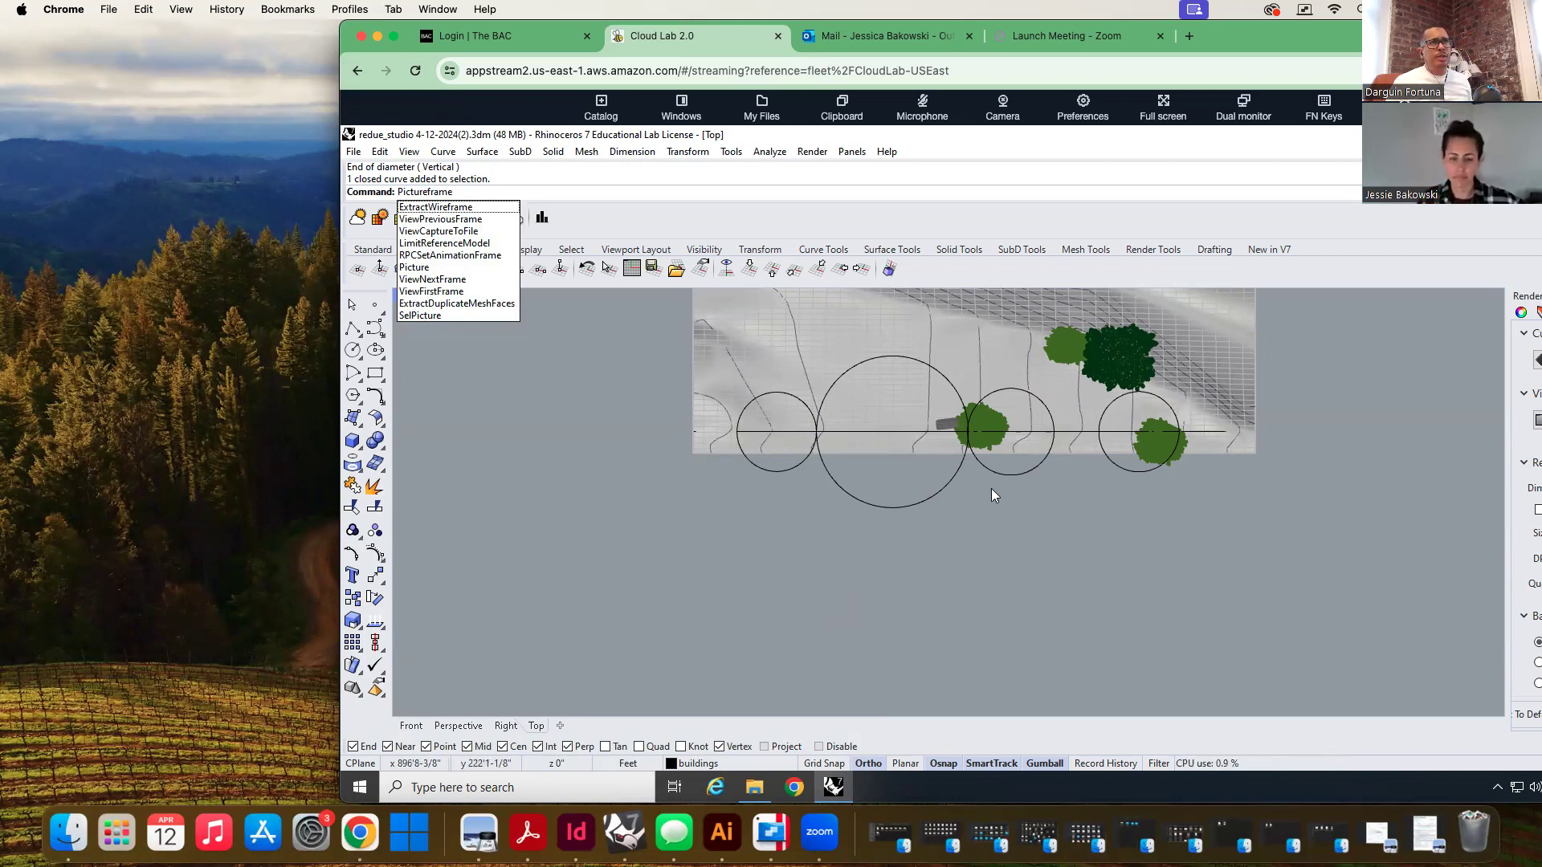
{"action": "key", "text": "Escape"}
{"action": "left_click_drag", "start_coordinate": [1358, 41], "coordinate": [1191, 42]}
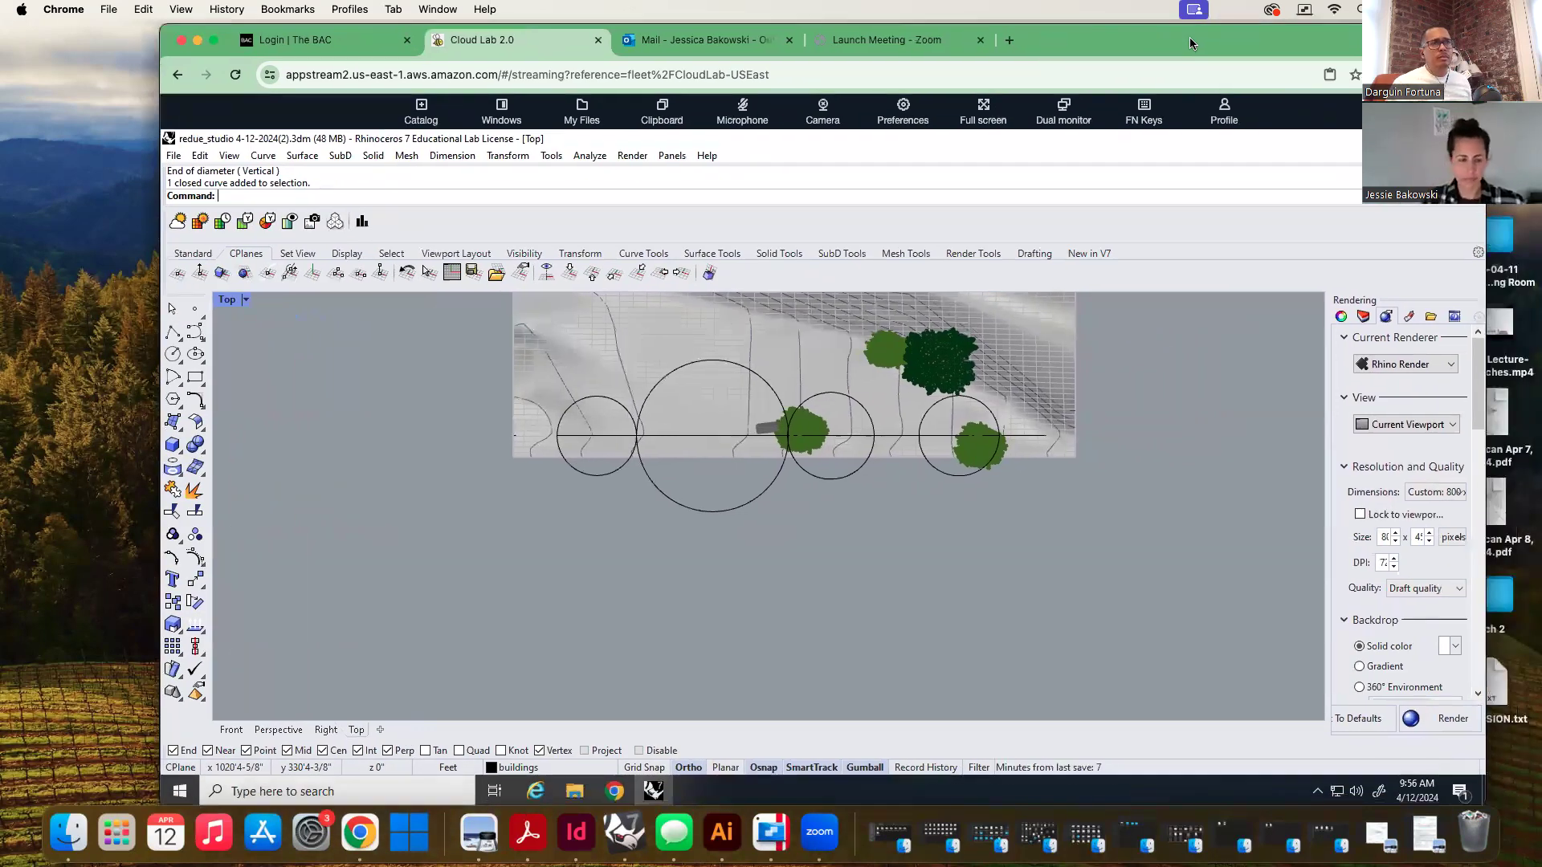
{"action": "type", "text": "Picture"}
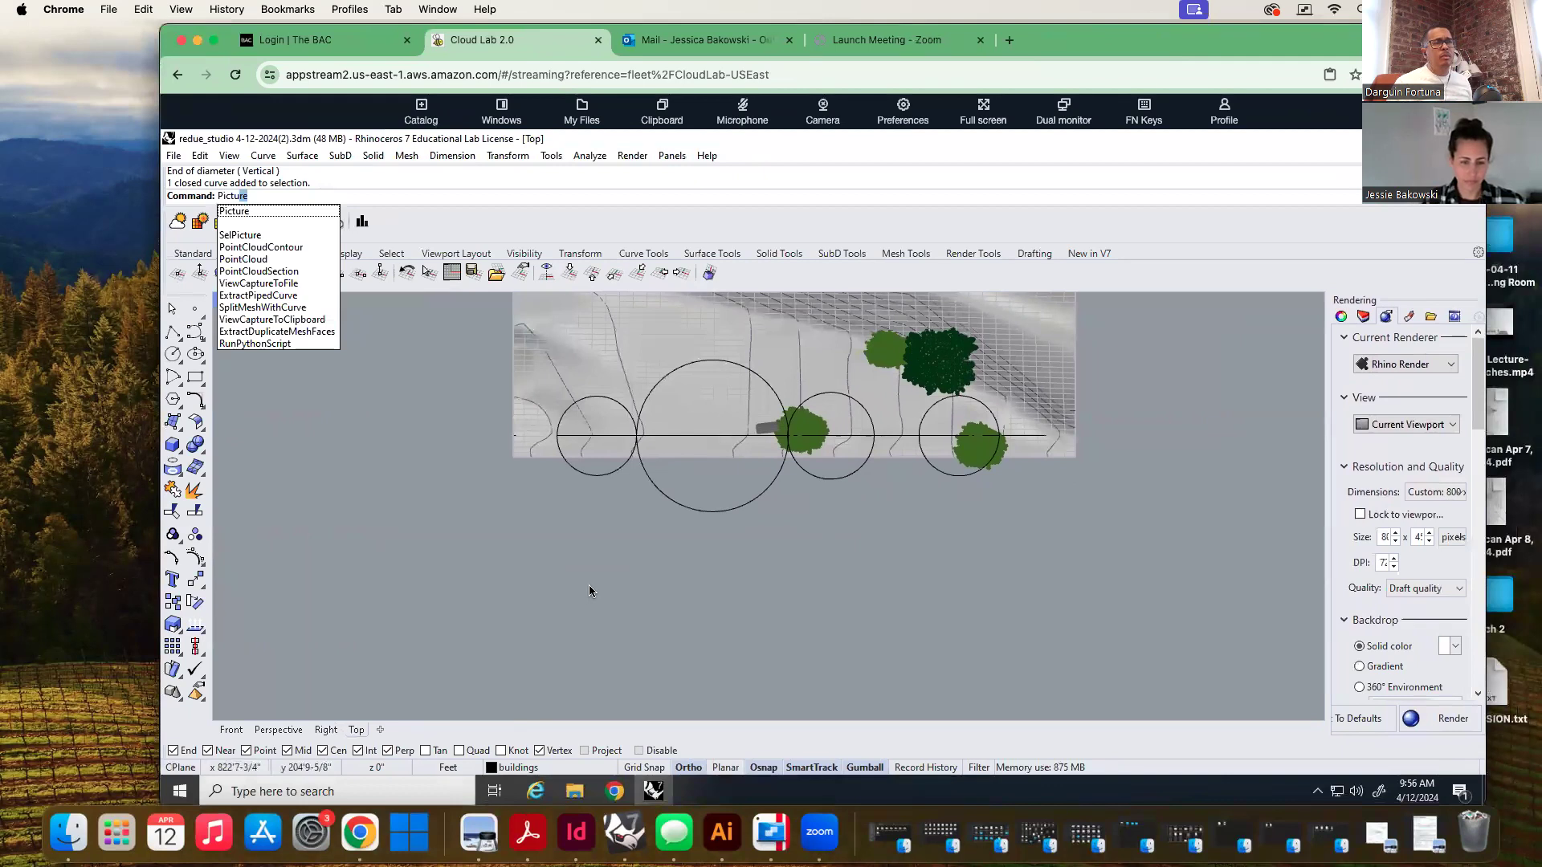
{"action": "key", "text": "Return"}
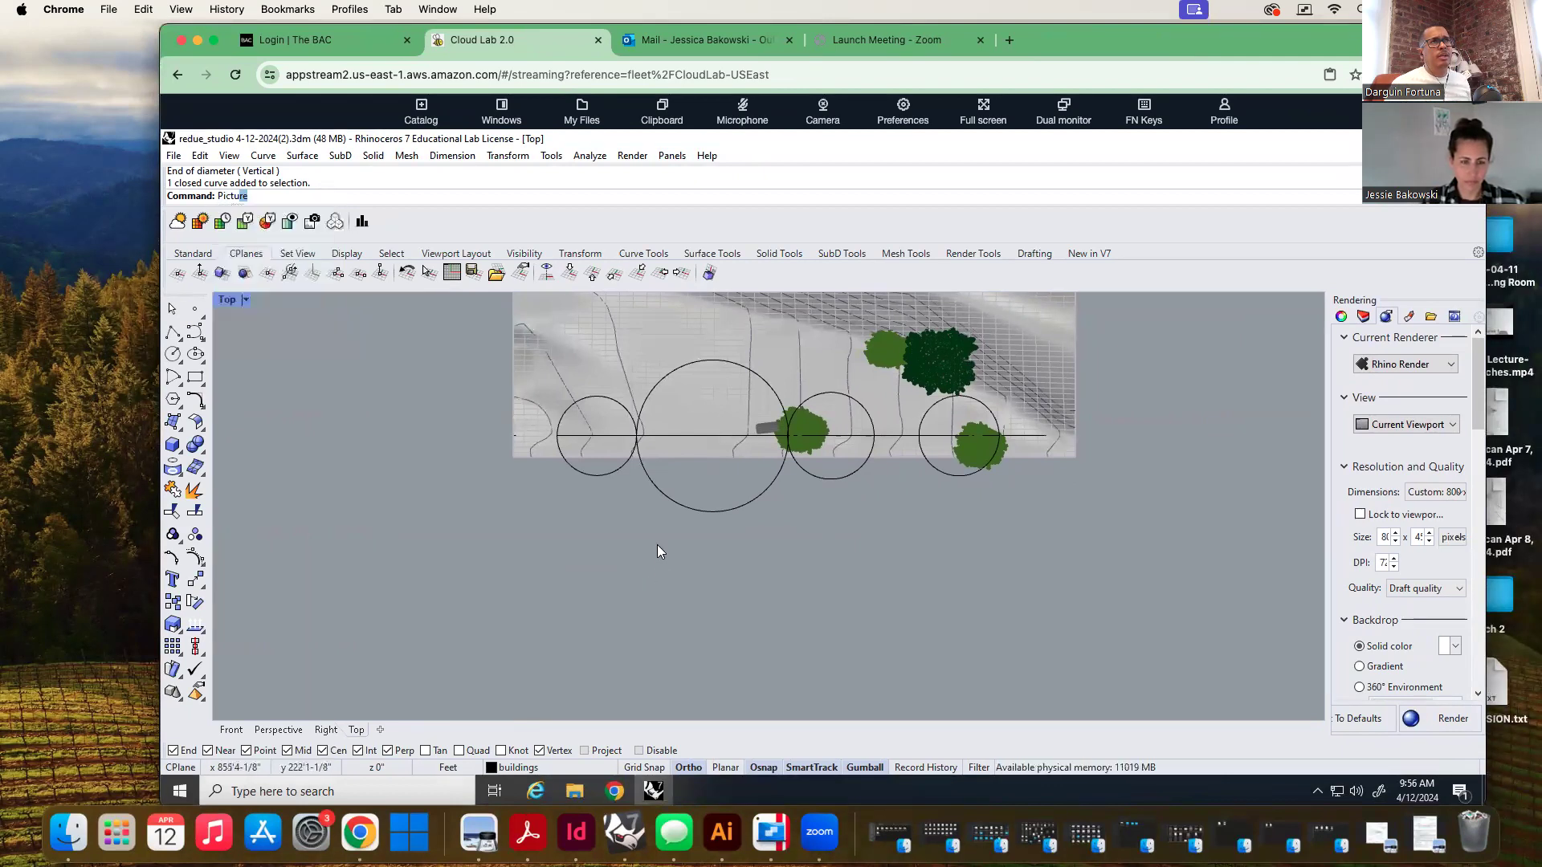
{"action": "left_click_drag", "start_coordinate": [550, 531], "coordinate": [408, 631]}
{"action": "type", "text": "p"}
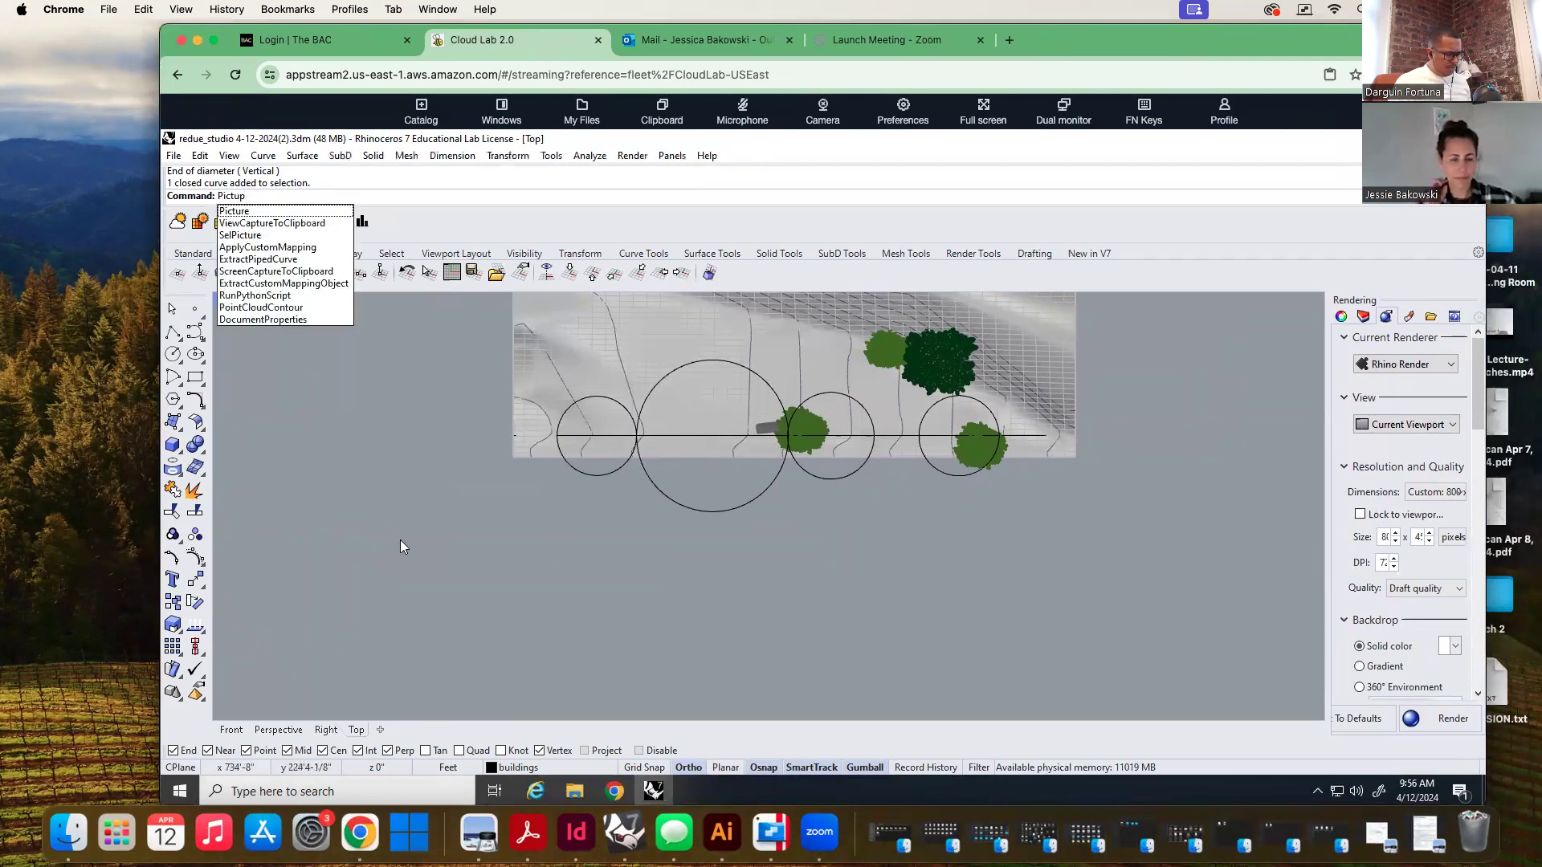
{"action": "type", "text": "ic"}
{"action": "key", "text": "BackSpace"}
{"action": "key", "text": "BackSpace"}
{"action": "key", "text": "BackSpace"}
{"action": "key", "text": "BackSpace"}
{"action": "key", "text": "BackSpace"}
{"action": "key", "text": "BackSpace"}
{"action": "key", "text": "BackSpace"}
{"action": "key", "text": "BackSpace"}
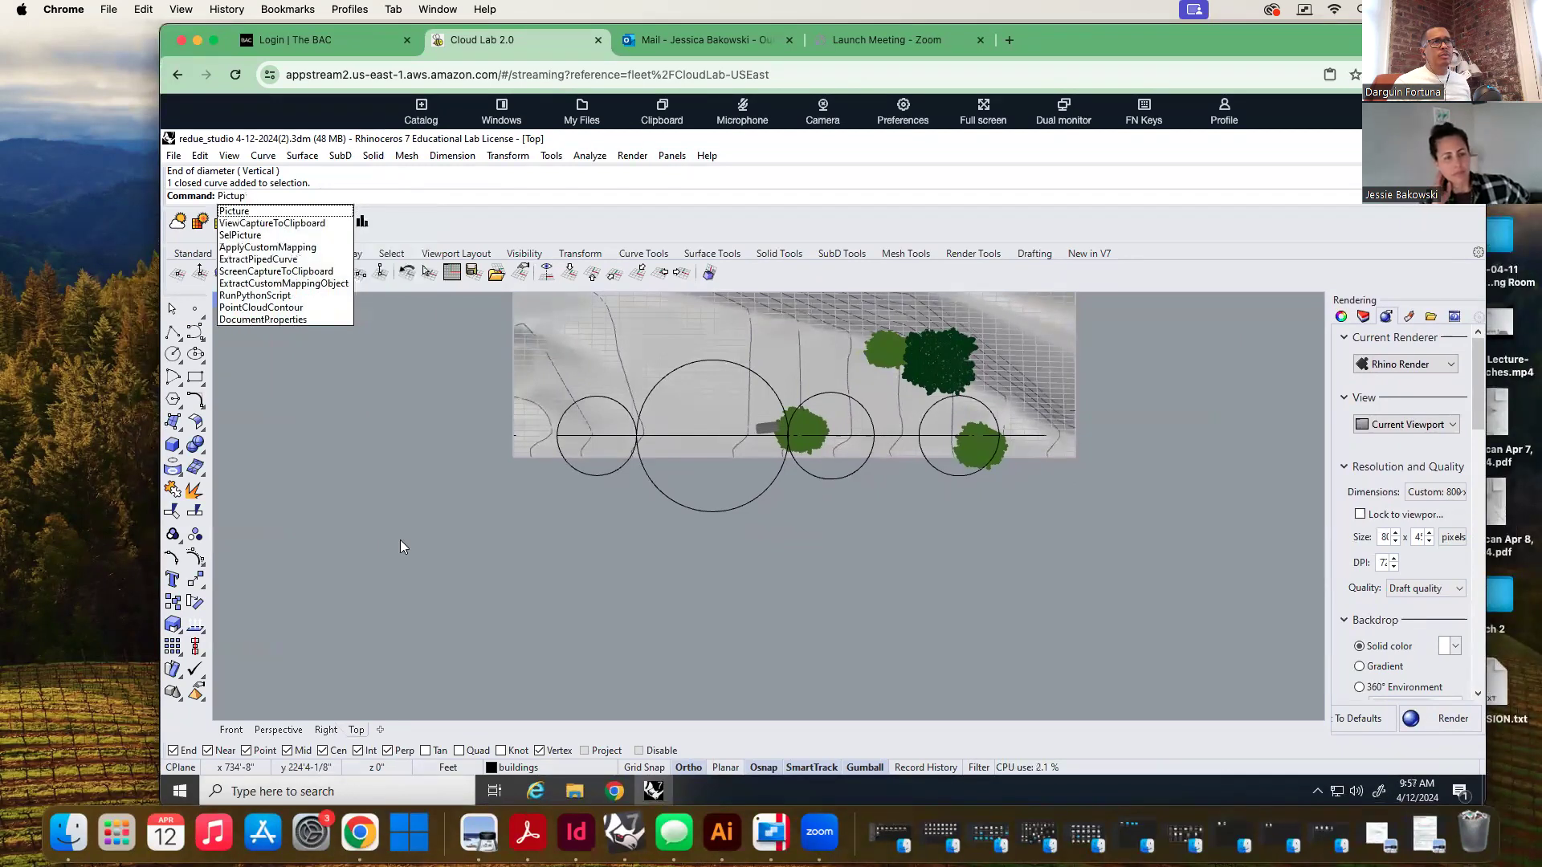
Insert the image Screenshot 2024-04-11 at 2.20.33 PM (1) from the Desktop as a picture below the terrain in the Top view
{"action": "type", "text": "Pictu"}
{"action": "key", "text": "Return"}
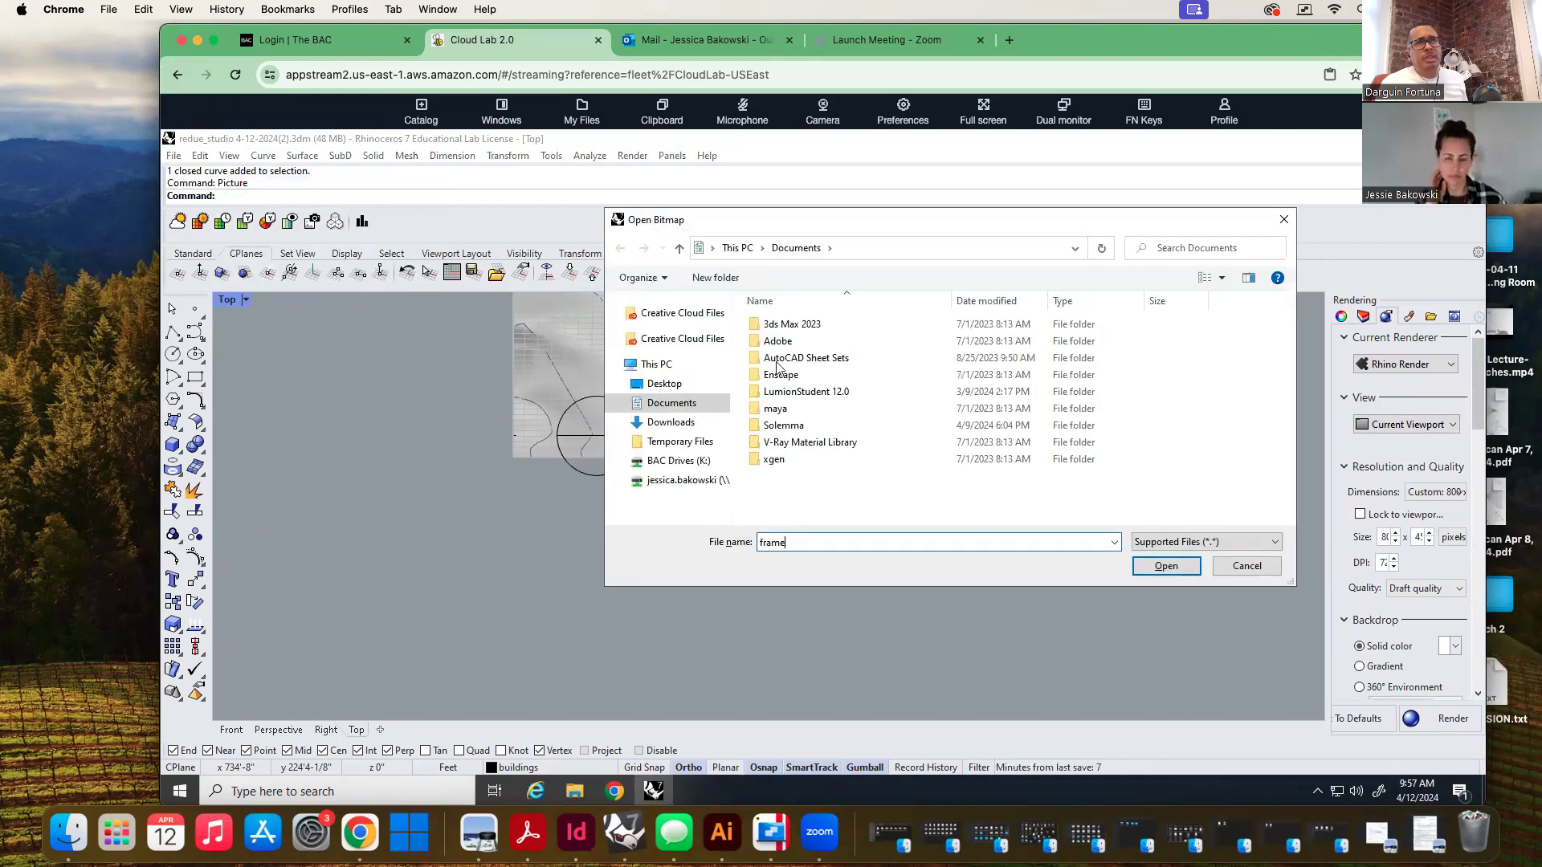
{"action": "left_click", "coordinate": [659, 385]}
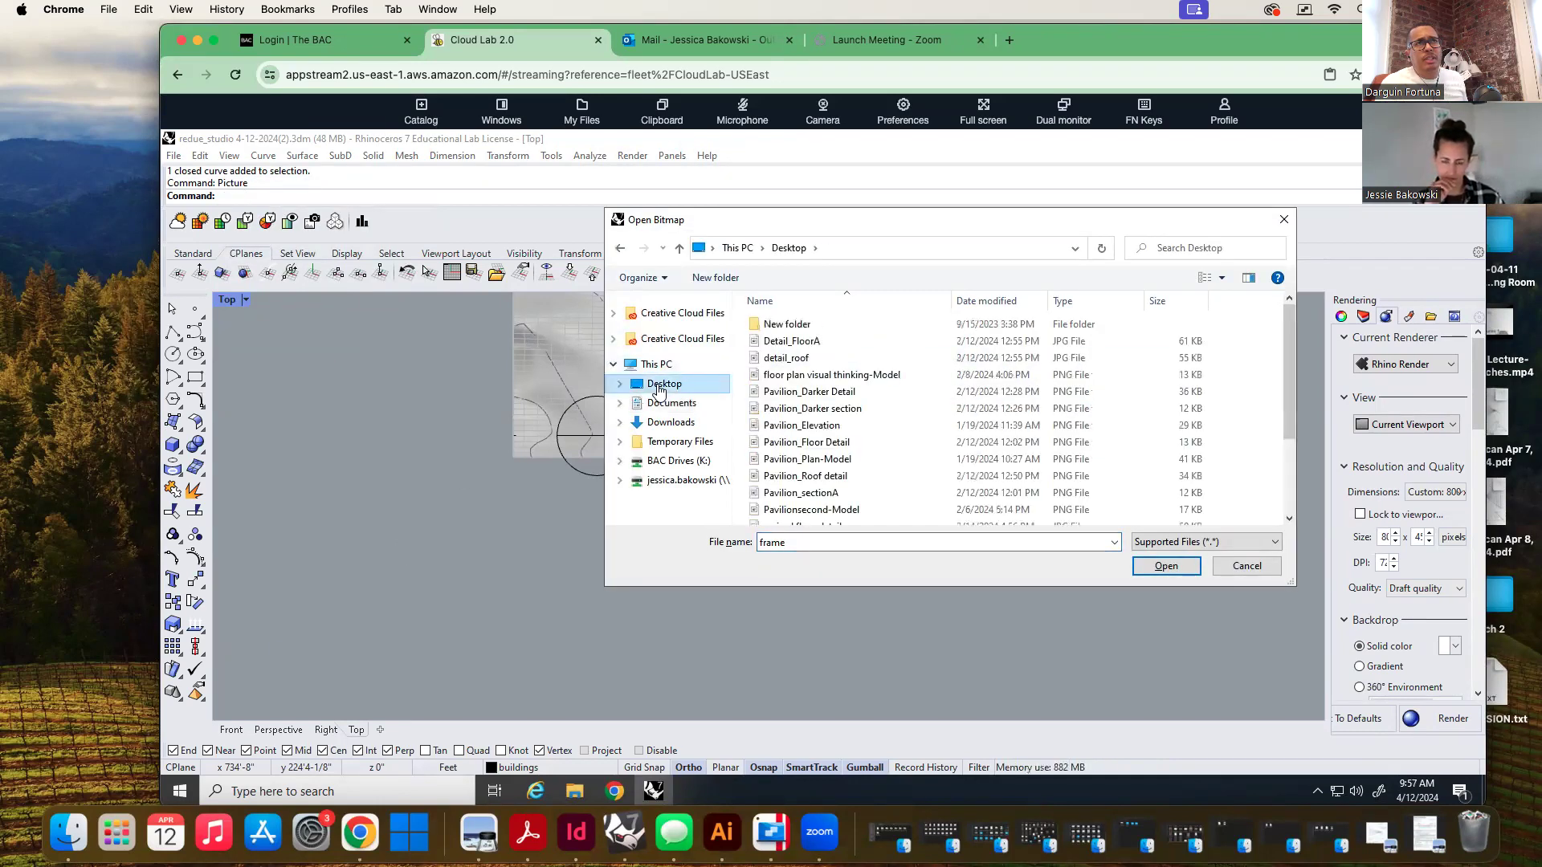
{"action": "scroll", "coordinate": [777, 406], "scroll_direction": "down", "scroll_amount": 3}
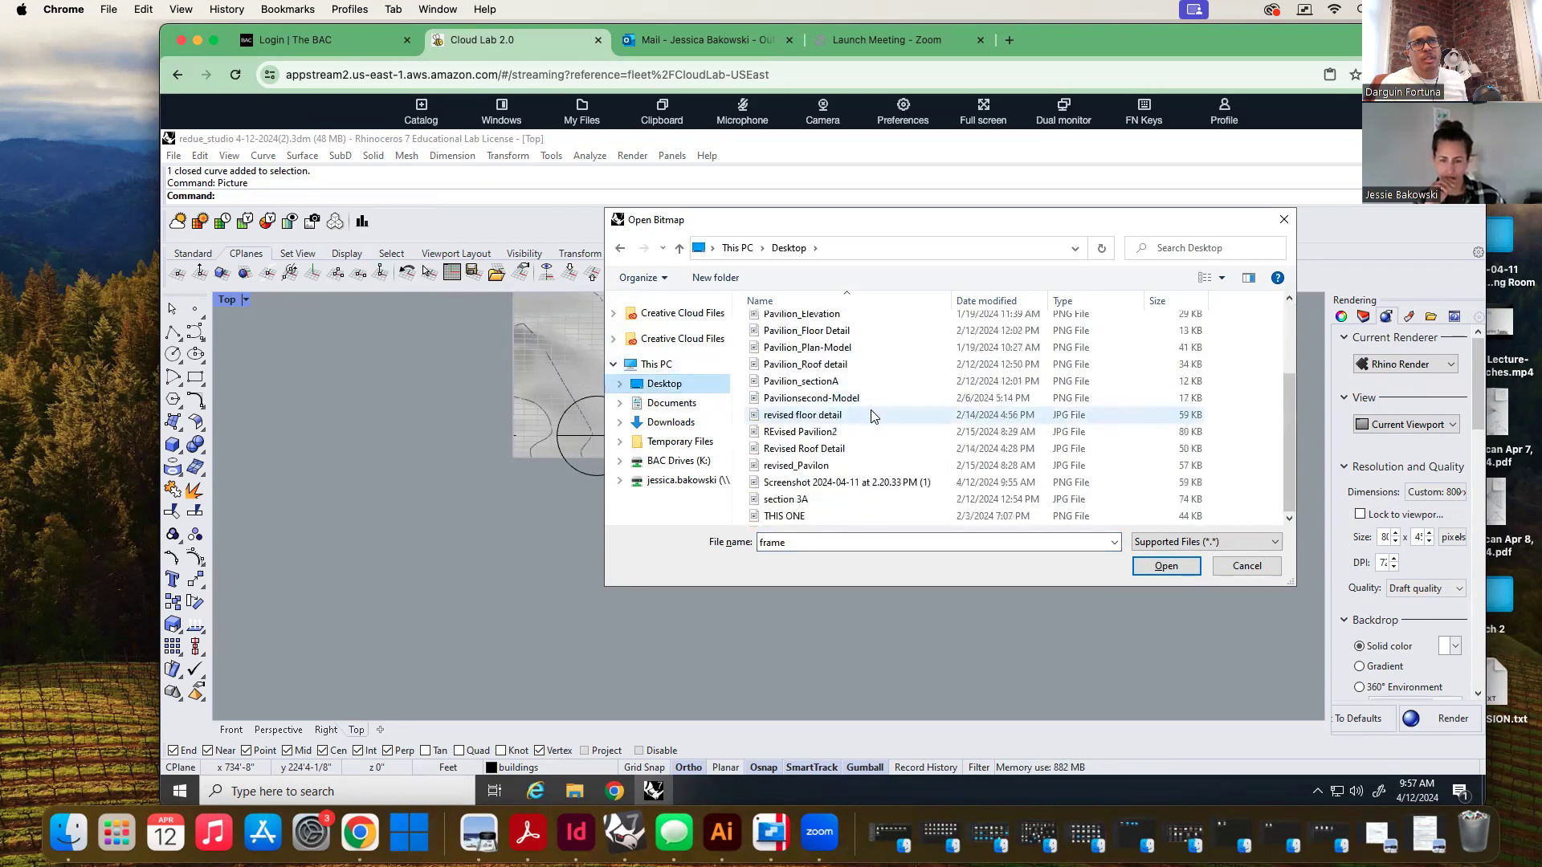
{"action": "left_click", "coordinate": [864, 484]}
{"action": "left_click", "coordinate": [1186, 564]}
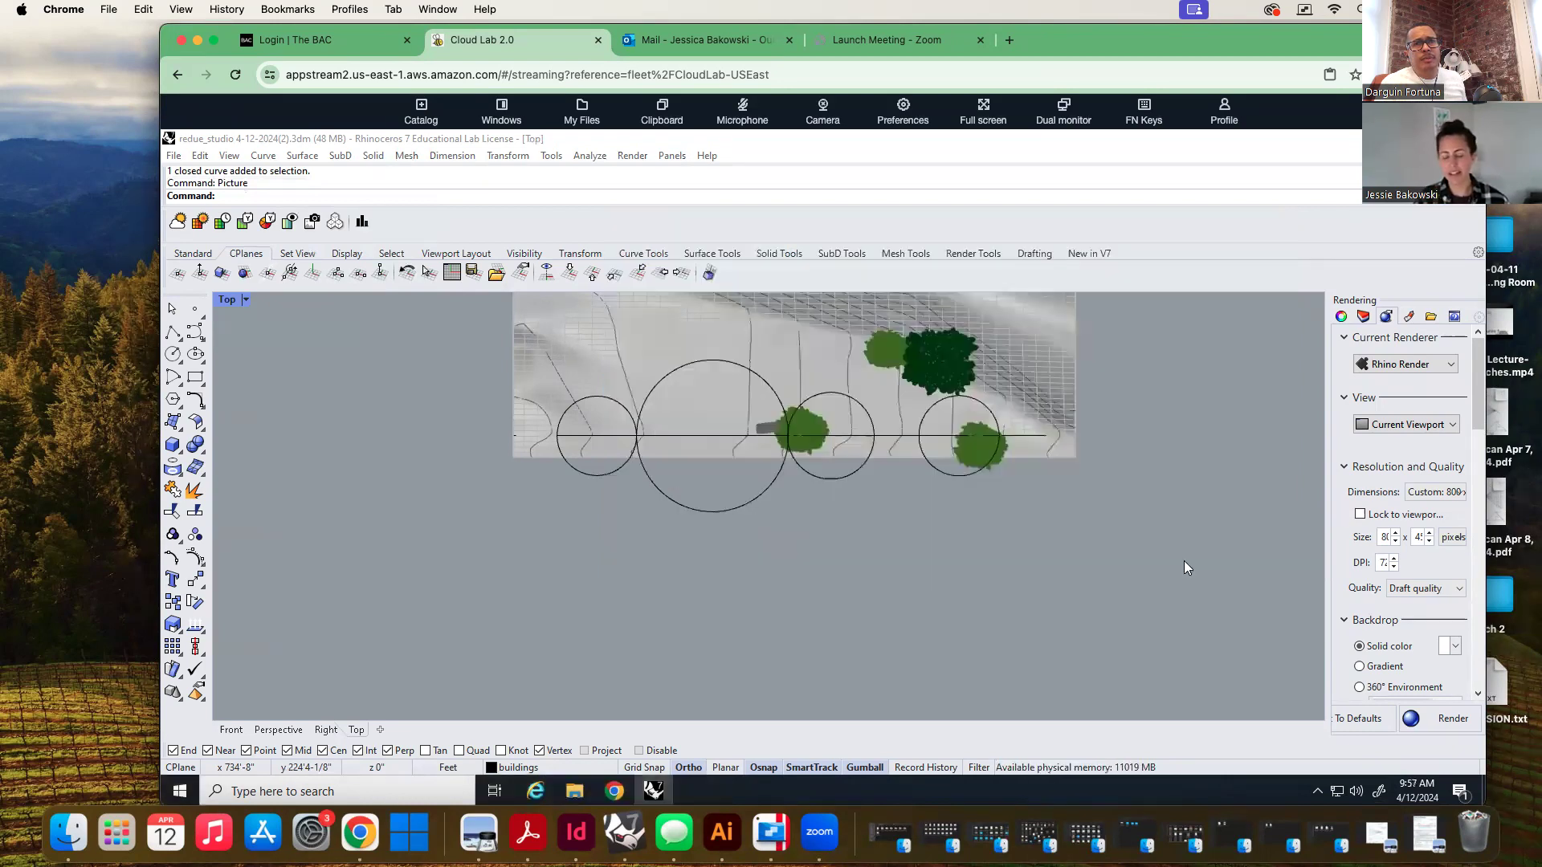
{"action": "left_click", "coordinate": [635, 550]}
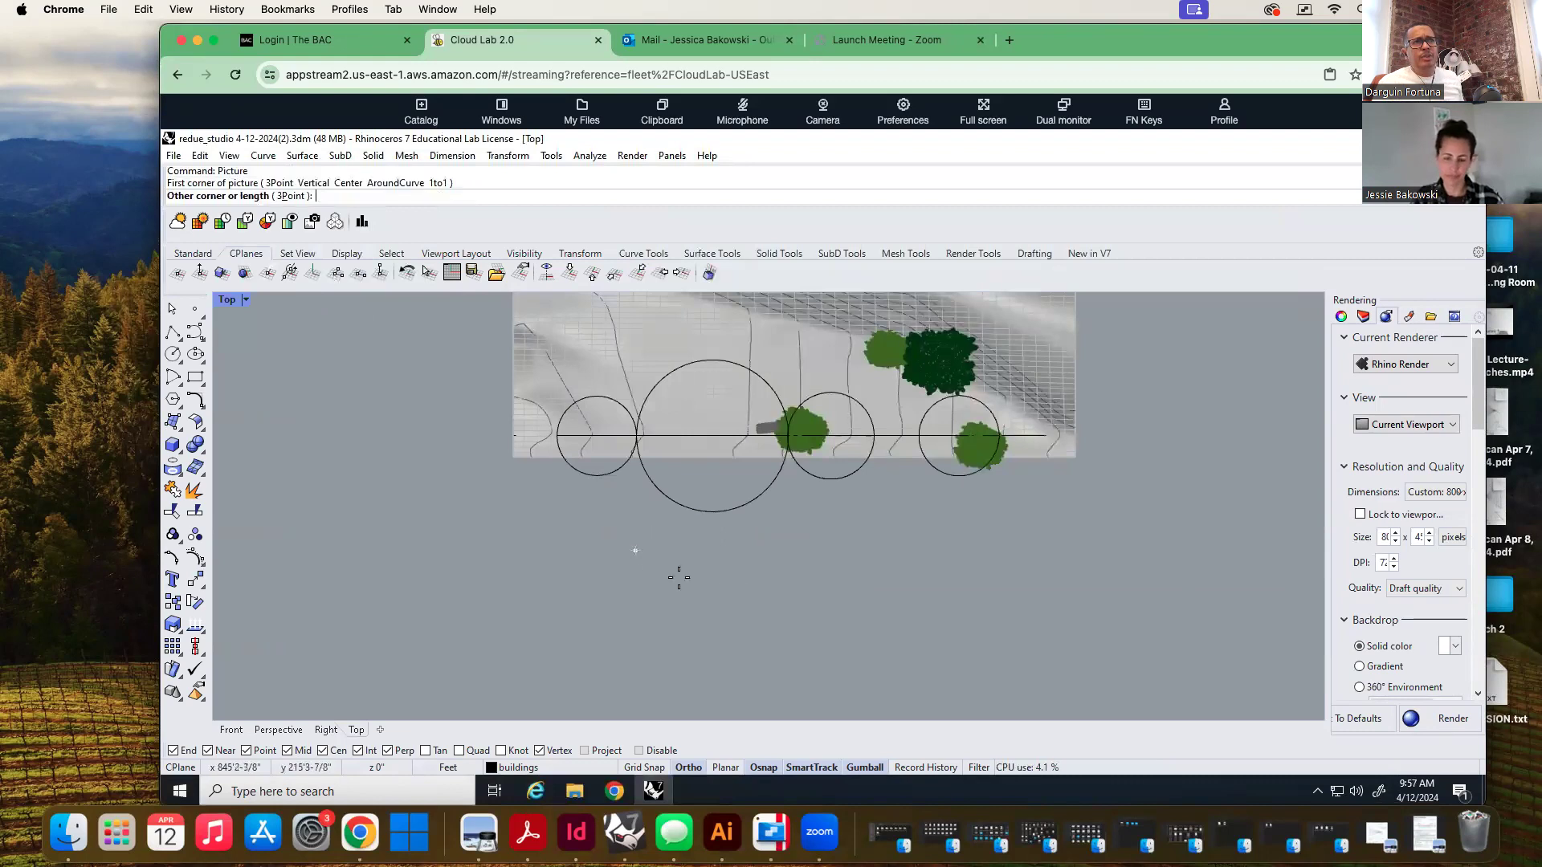
{"action": "left_click", "coordinate": [900, 580]}
{"action": "scroll", "coordinate": [483, 443], "scroll_direction": "down", "scroll_amount": 2}
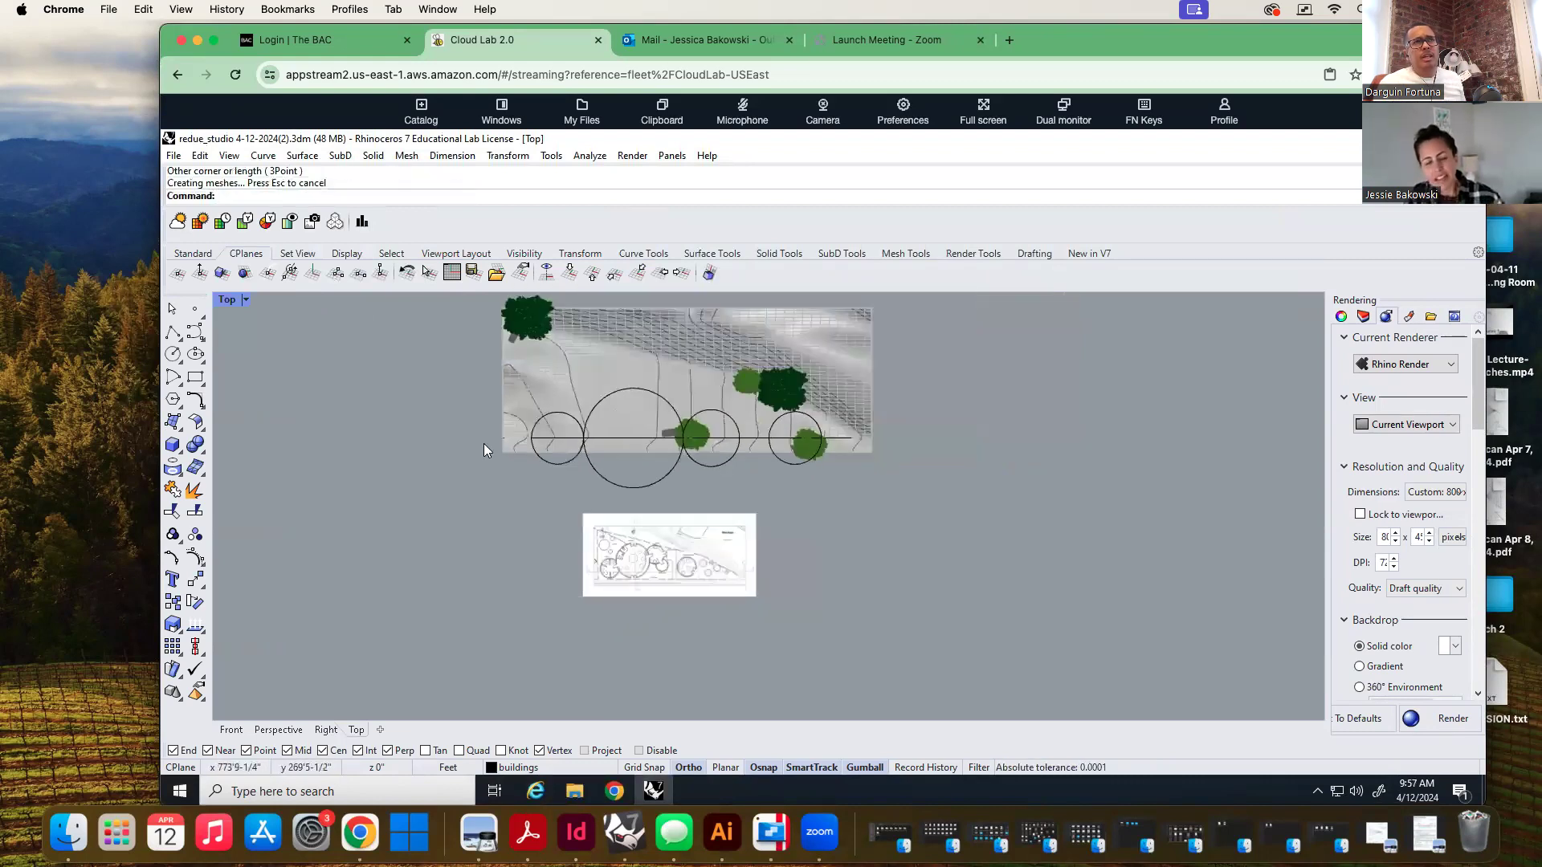
Move the plan picture so the lower-left corner of its drawing sits on the terrain's lower-left corner
{"action": "scroll", "coordinate": [687, 522], "scroll_direction": "up", "scroll_amount": 2}
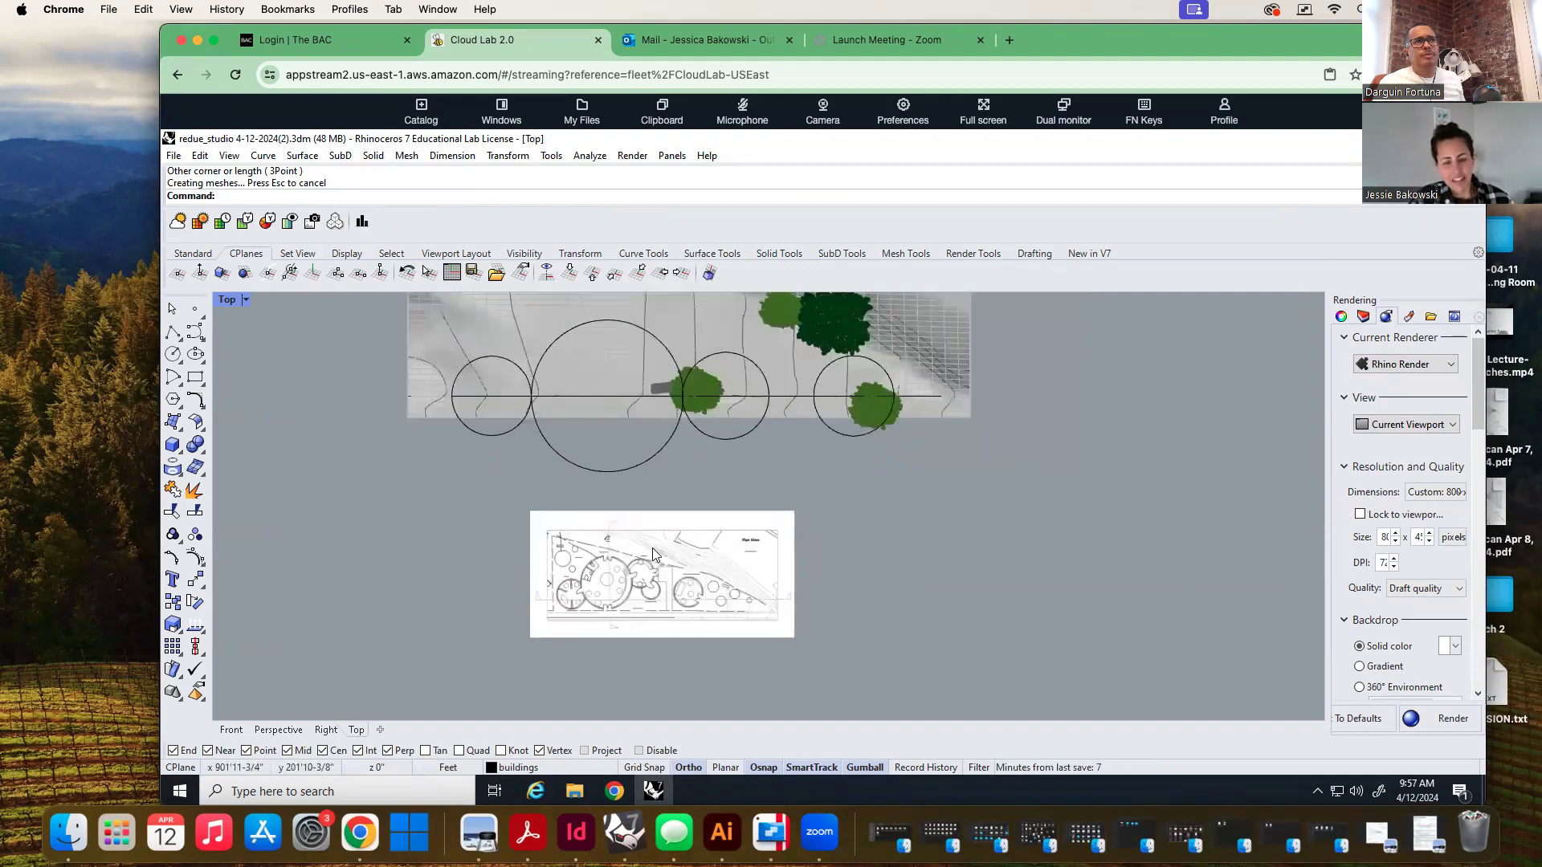
{"action": "scroll", "coordinate": [652, 548], "scroll_direction": "down", "scroll_amount": 3}
{"action": "left_click", "coordinate": [618, 560]}
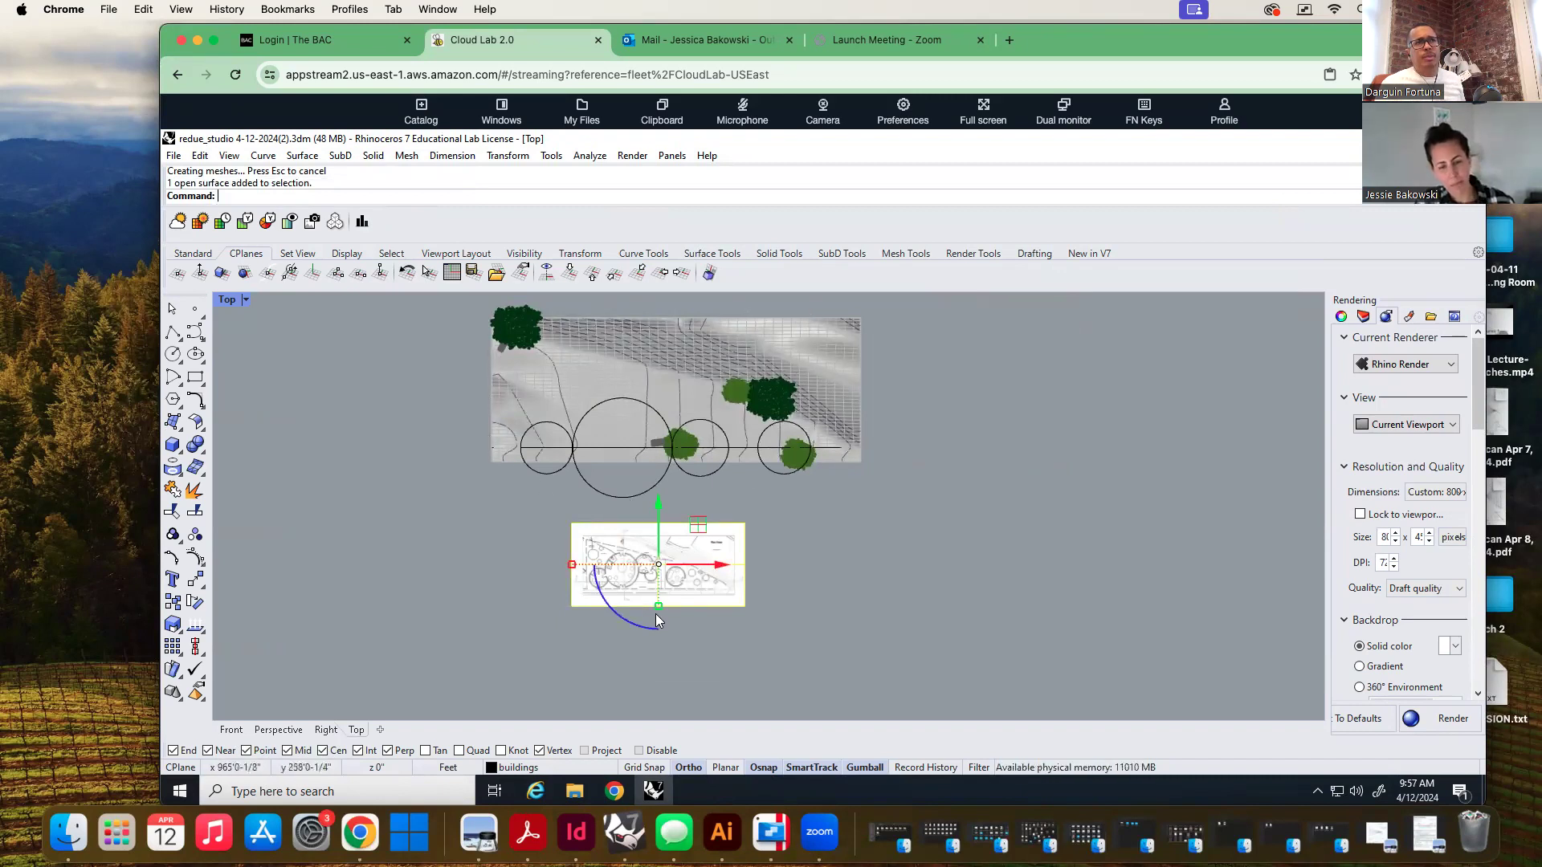
{"action": "scroll", "coordinate": [655, 602], "scroll_direction": "up", "scroll_amount": 3}
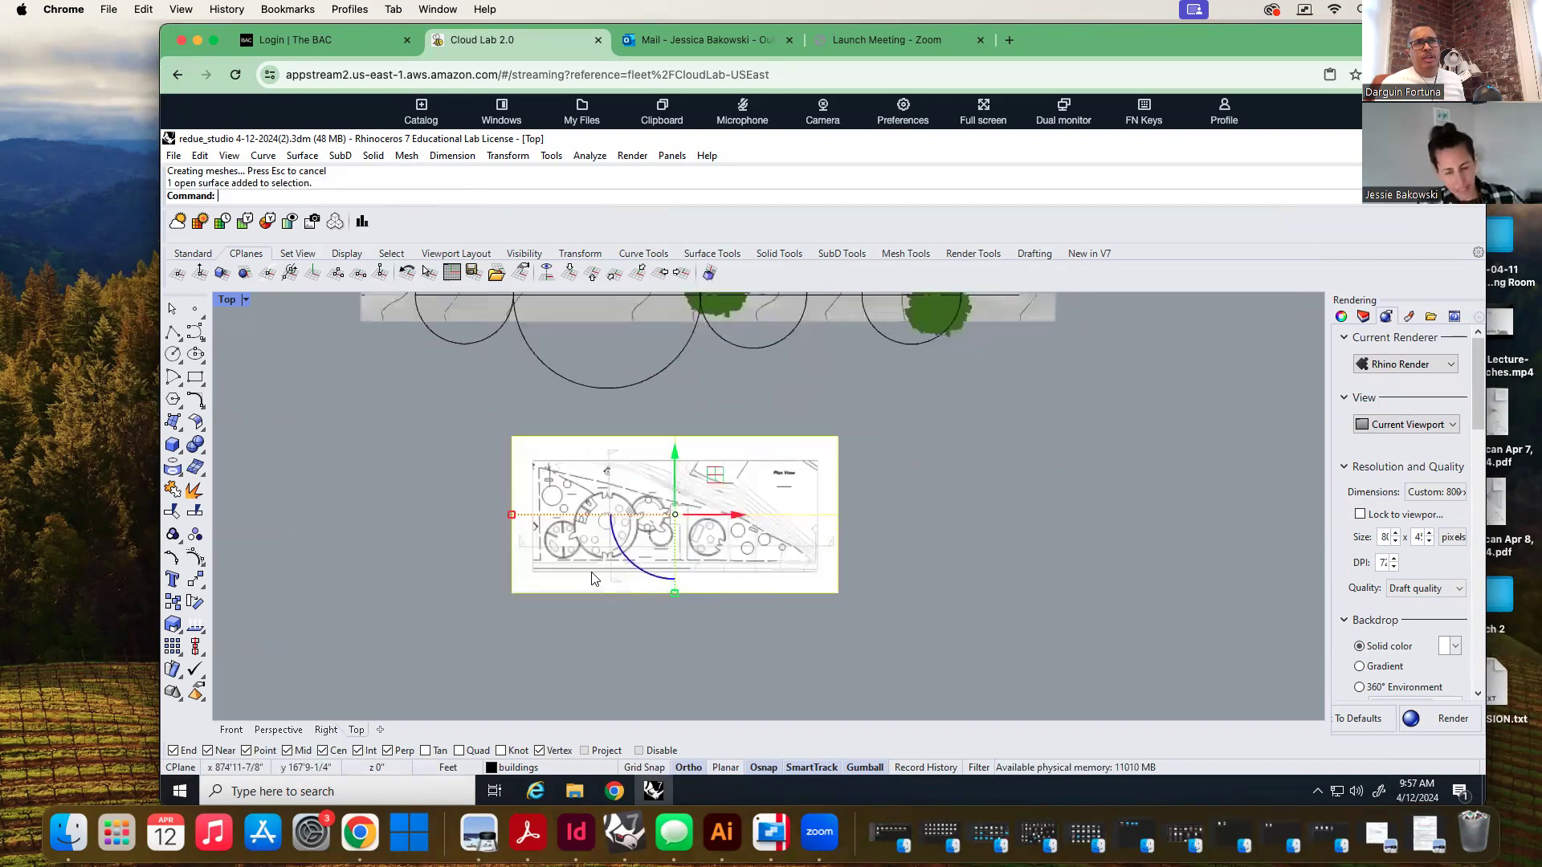
{"action": "scroll", "coordinate": [592, 572], "scroll_direction": "down", "scroll_amount": 3}
{"action": "scroll", "coordinate": [591, 572], "scroll_direction": "down", "scroll_amount": 2}
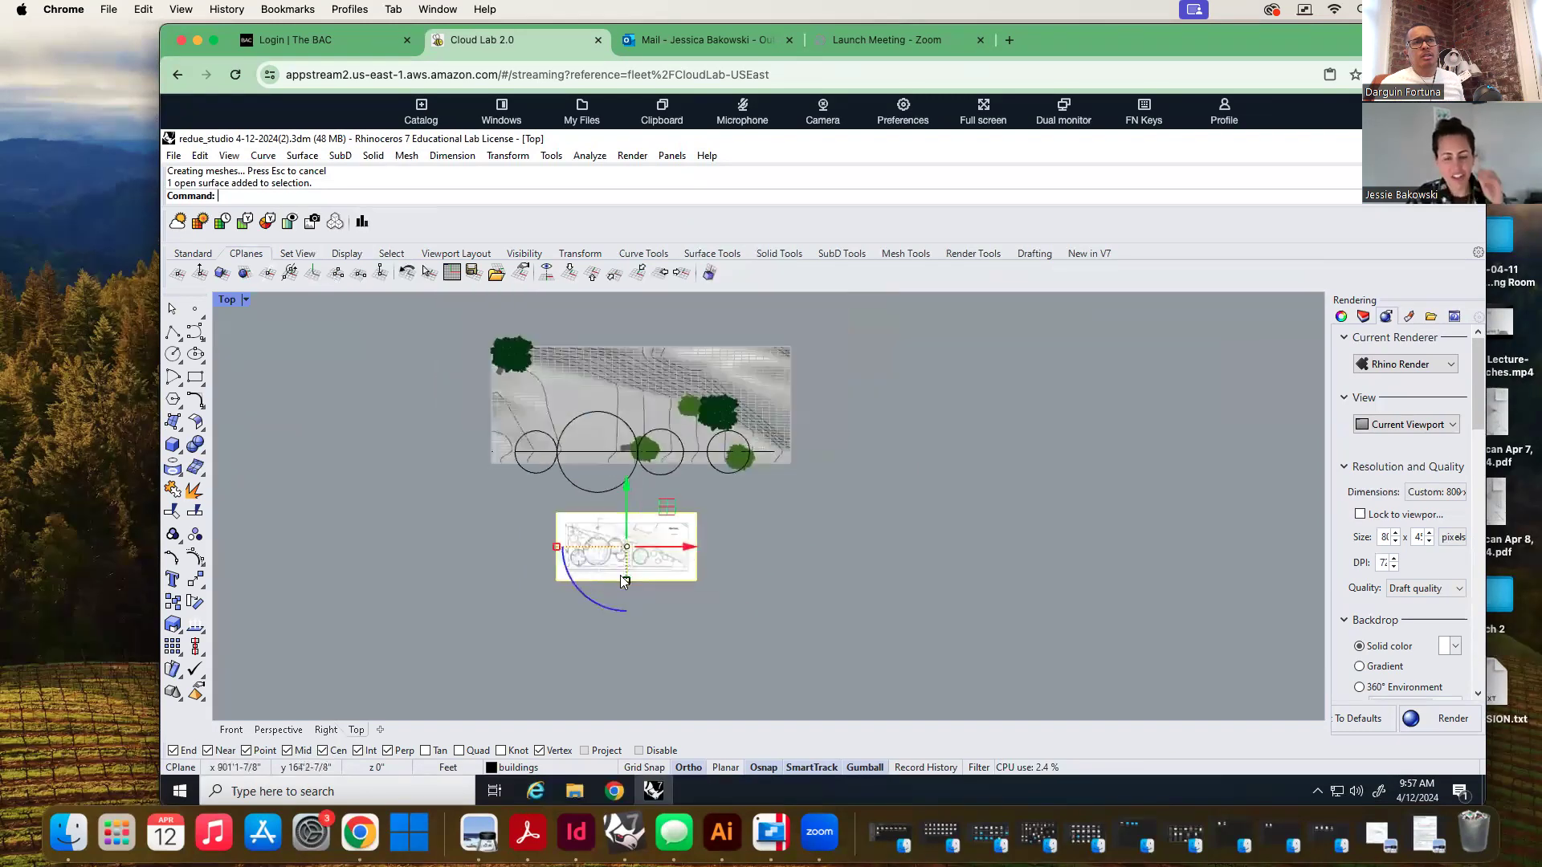
{"action": "scroll", "coordinate": [624, 582], "scroll_direction": "up", "scroll_amount": 5}
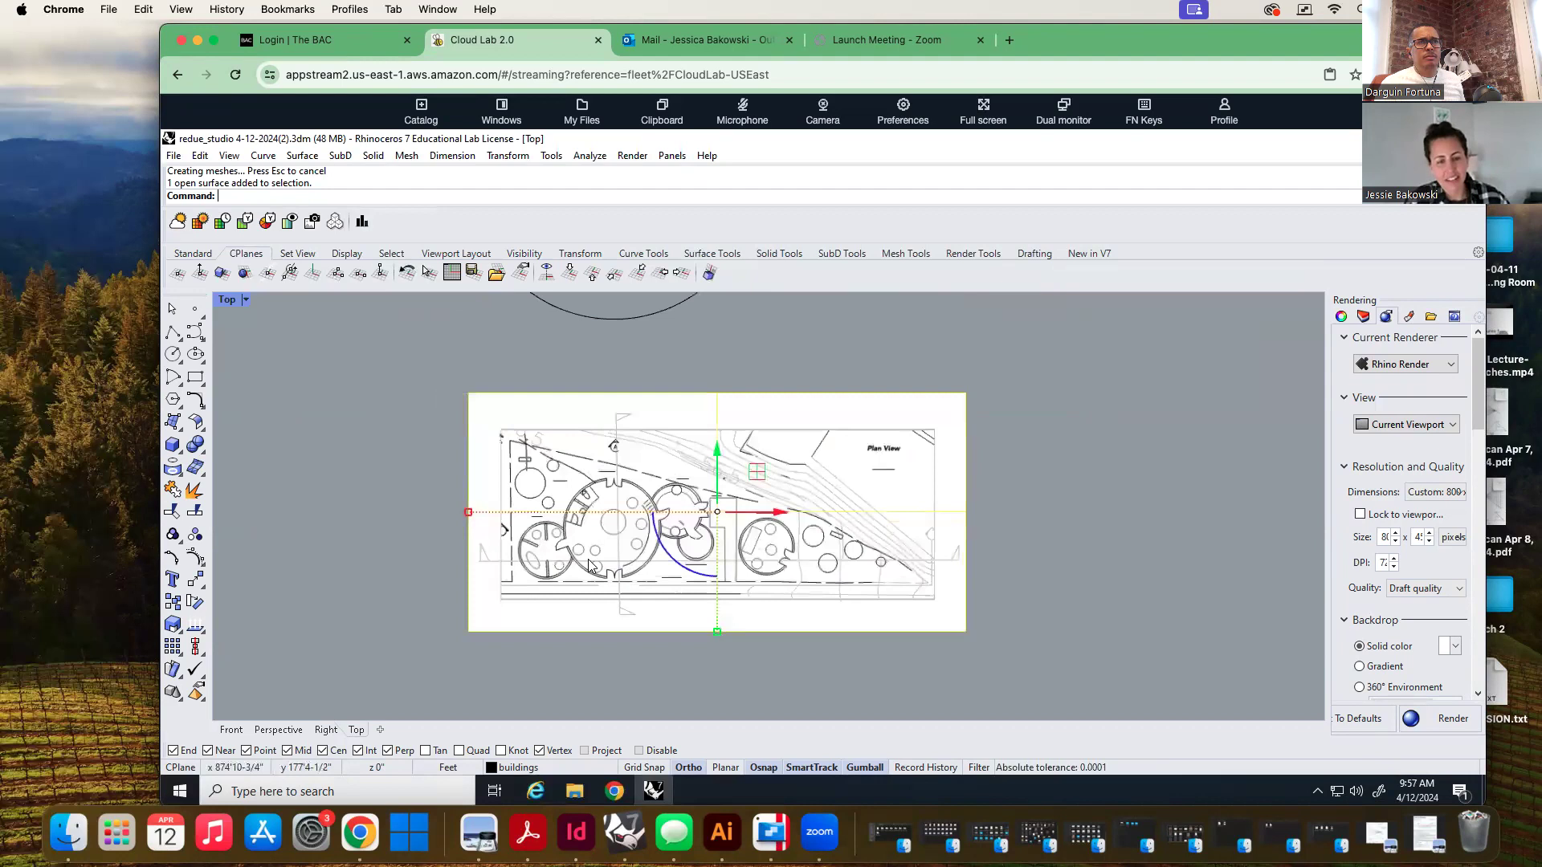
{"action": "scroll", "coordinate": [589, 564], "scroll_direction": "up", "scroll_amount": 1}
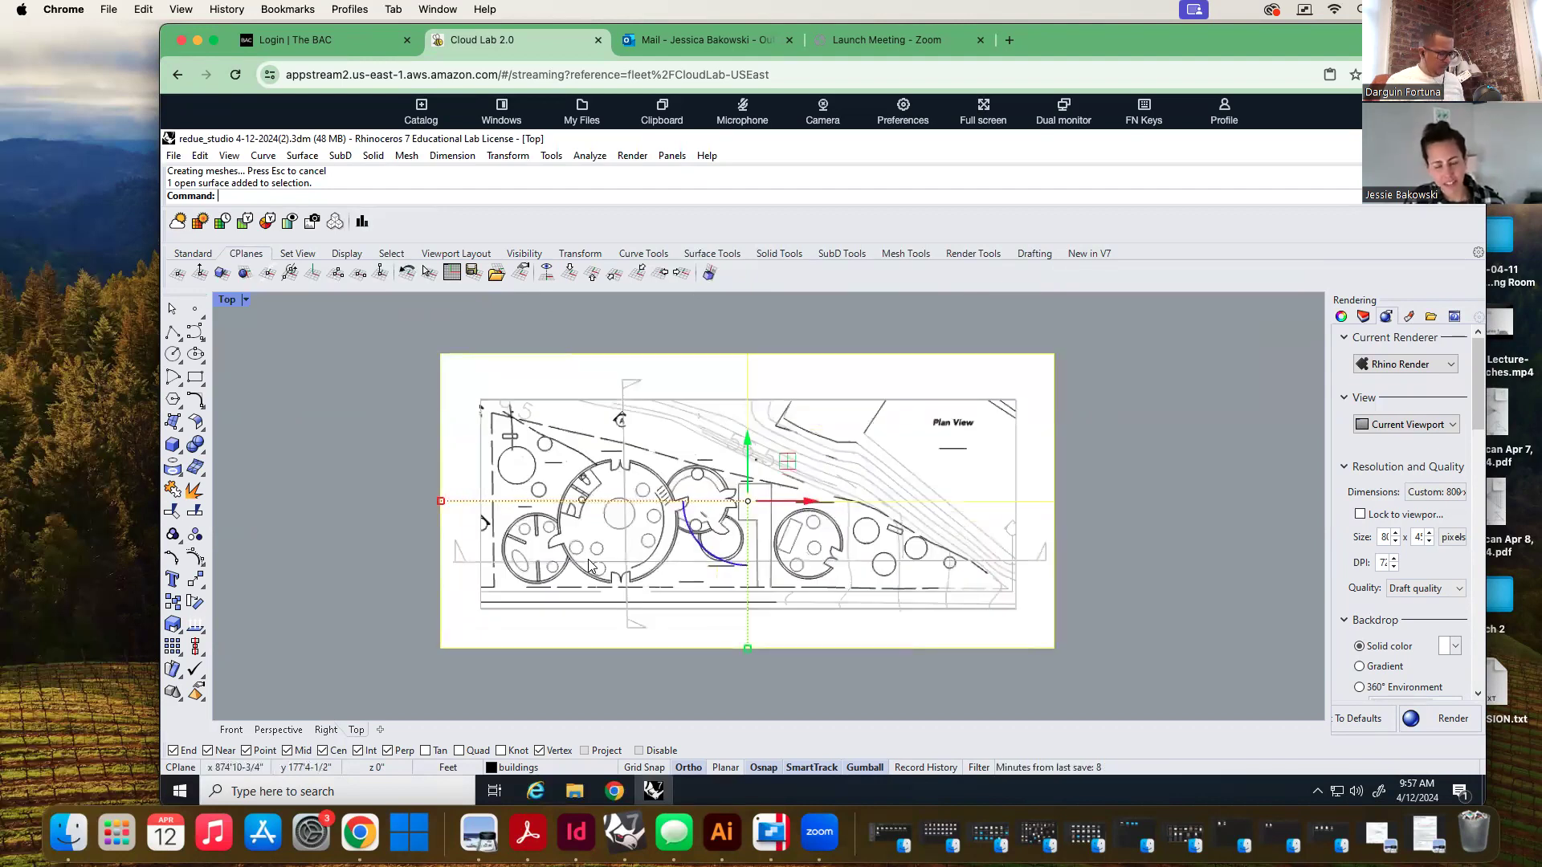
{"action": "key", "text": "Return"}
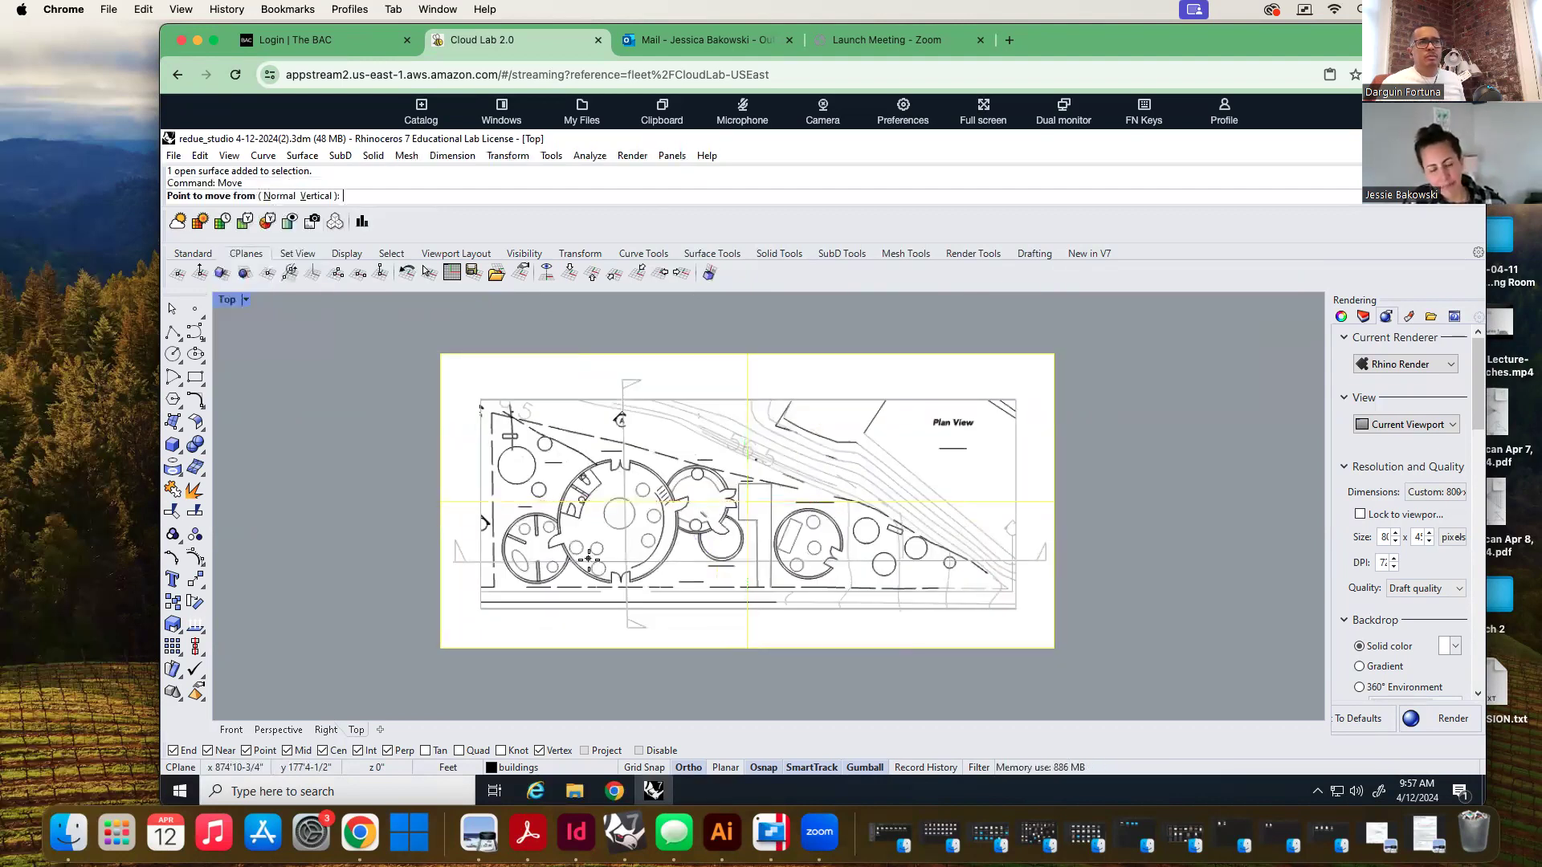
{"action": "left_click", "coordinate": [479, 611]}
{"action": "scroll", "coordinate": [480, 611], "scroll_direction": "down", "scroll_amount": 6}
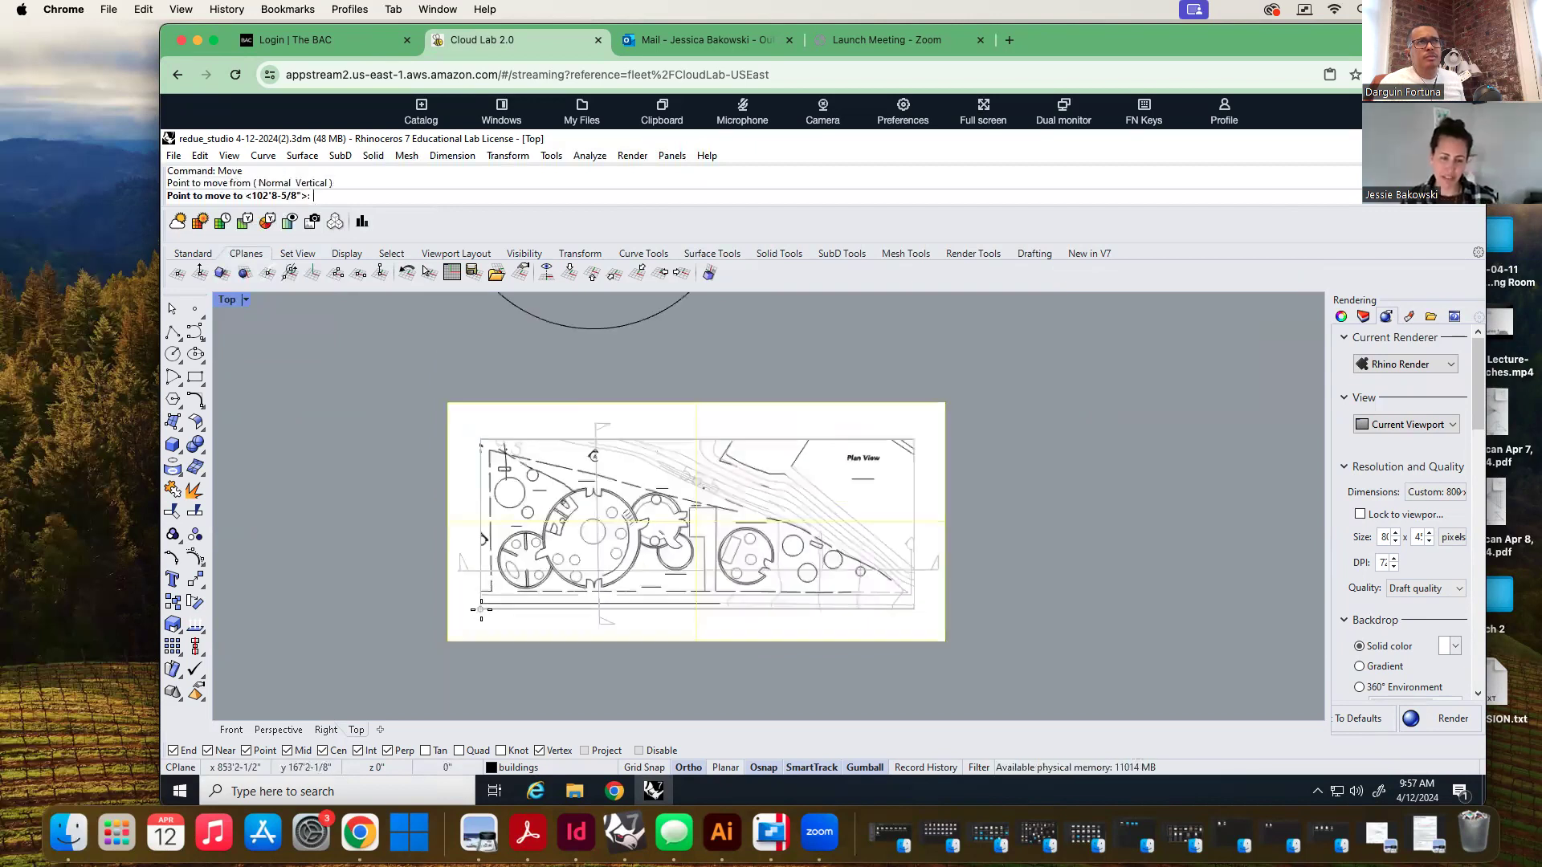
{"action": "scroll", "coordinate": [480, 610], "scroll_direction": "down", "scroll_amount": 2}
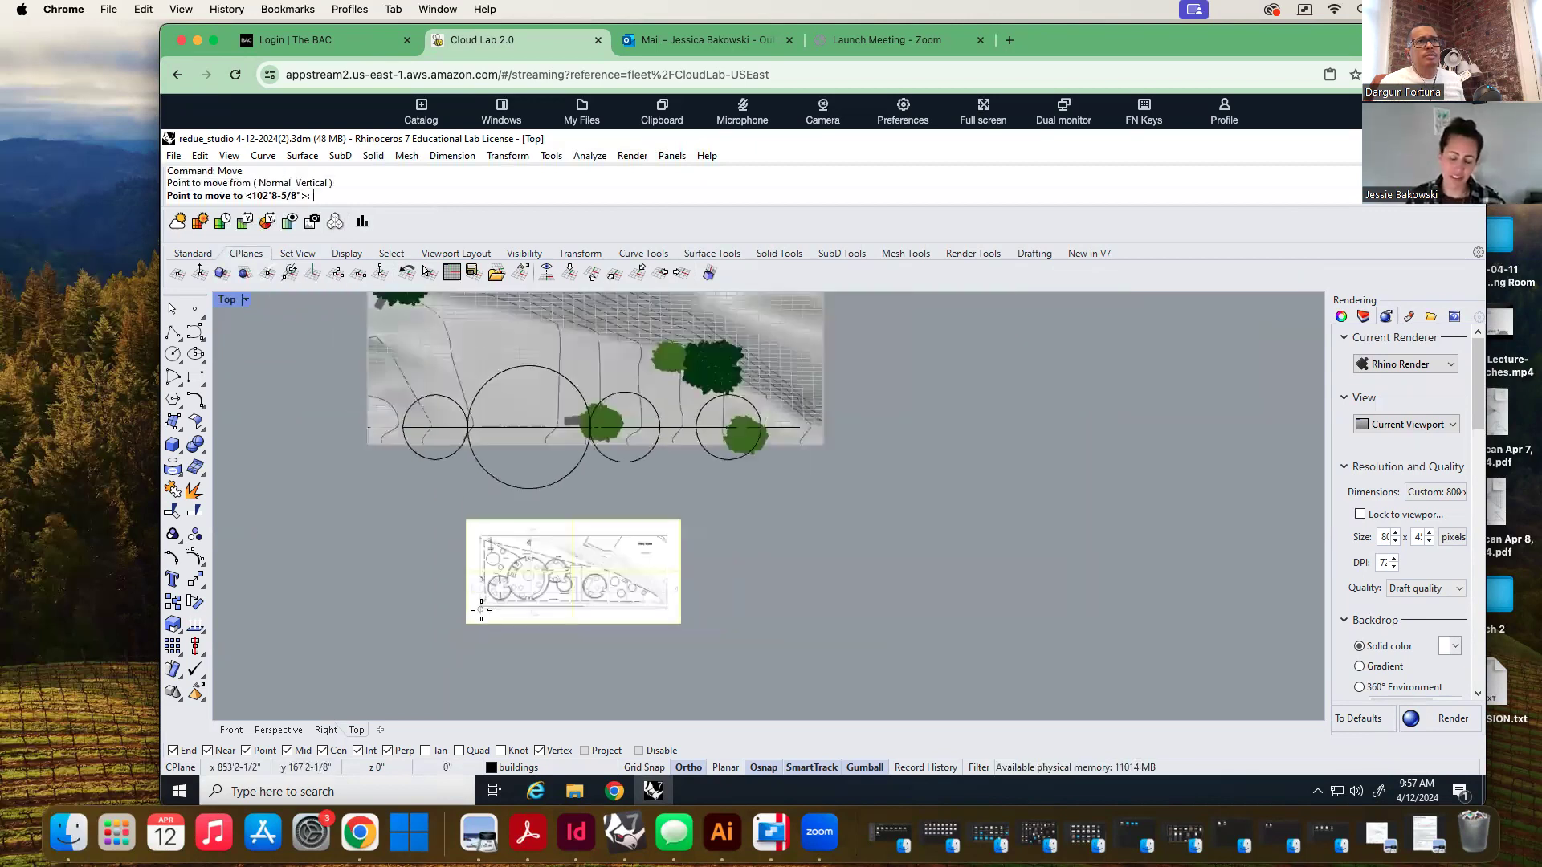
{"action": "left_click", "coordinate": [367, 444]}
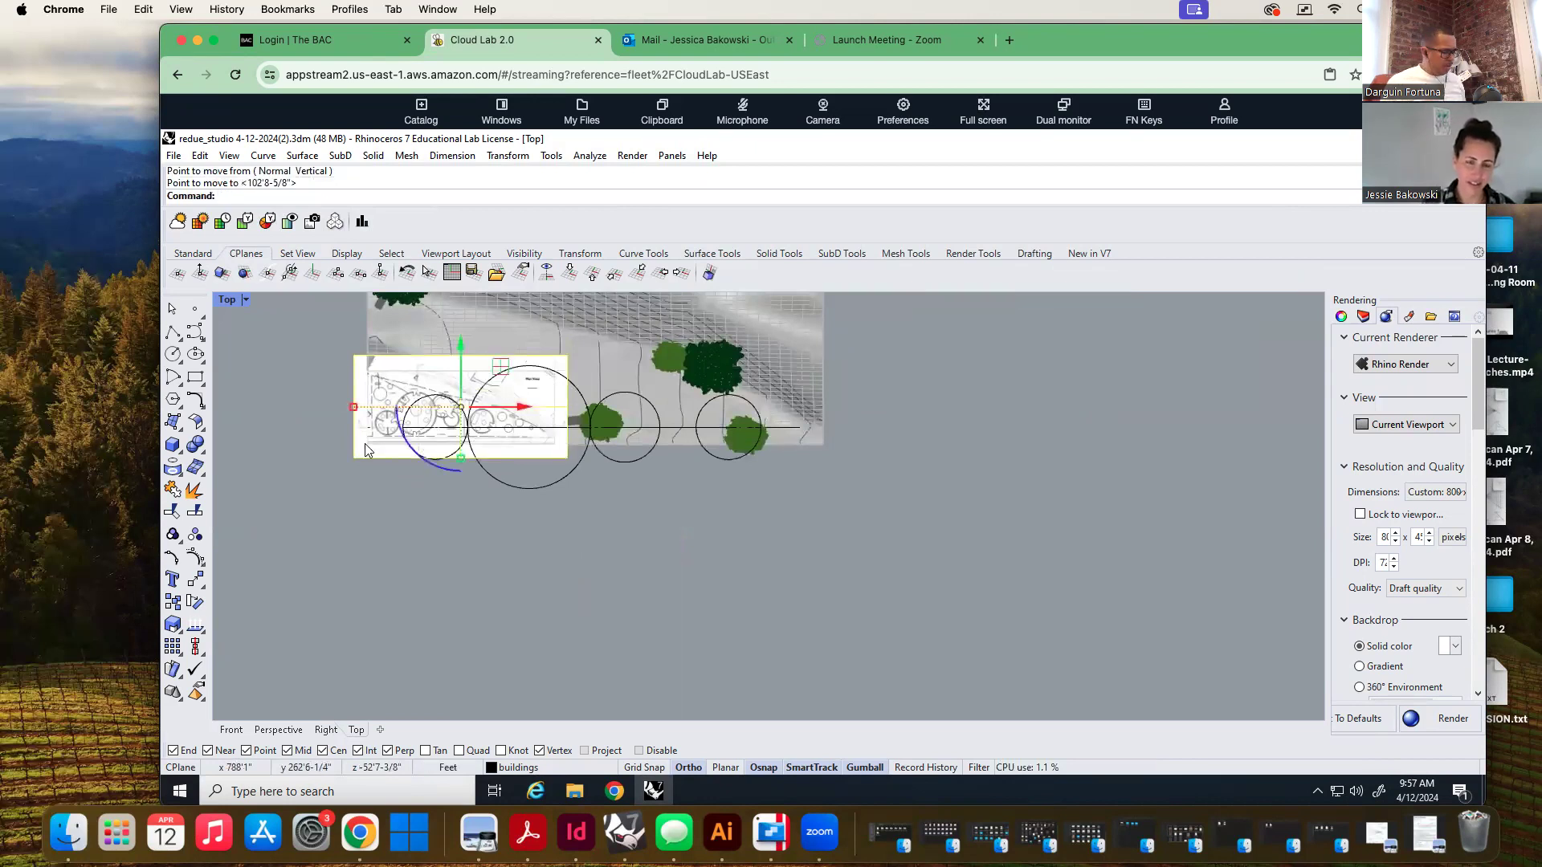
Try to scale the plan picture from the terrain's lower-left corner, taking the picture's right edge as reference
{"action": "type", "text": "scale"}
{"action": "key", "text": "Return"}
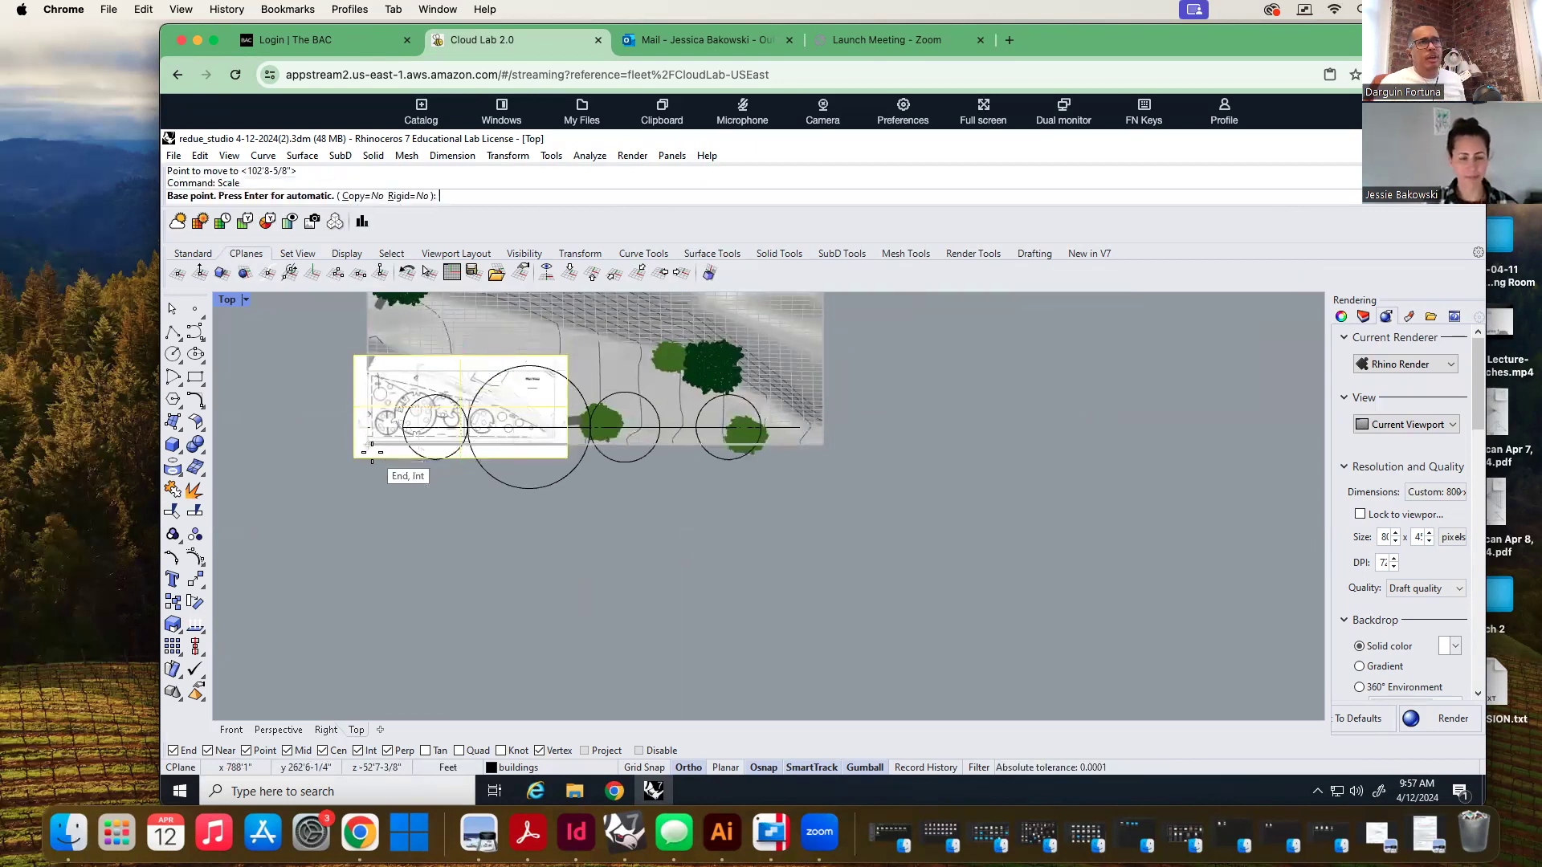
{"action": "scroll", "coordinate": [371, 446], "scroll_direction": "up", "scroll_amount": 3}
{"action": "left_click", "coordinate": [366, 440]}
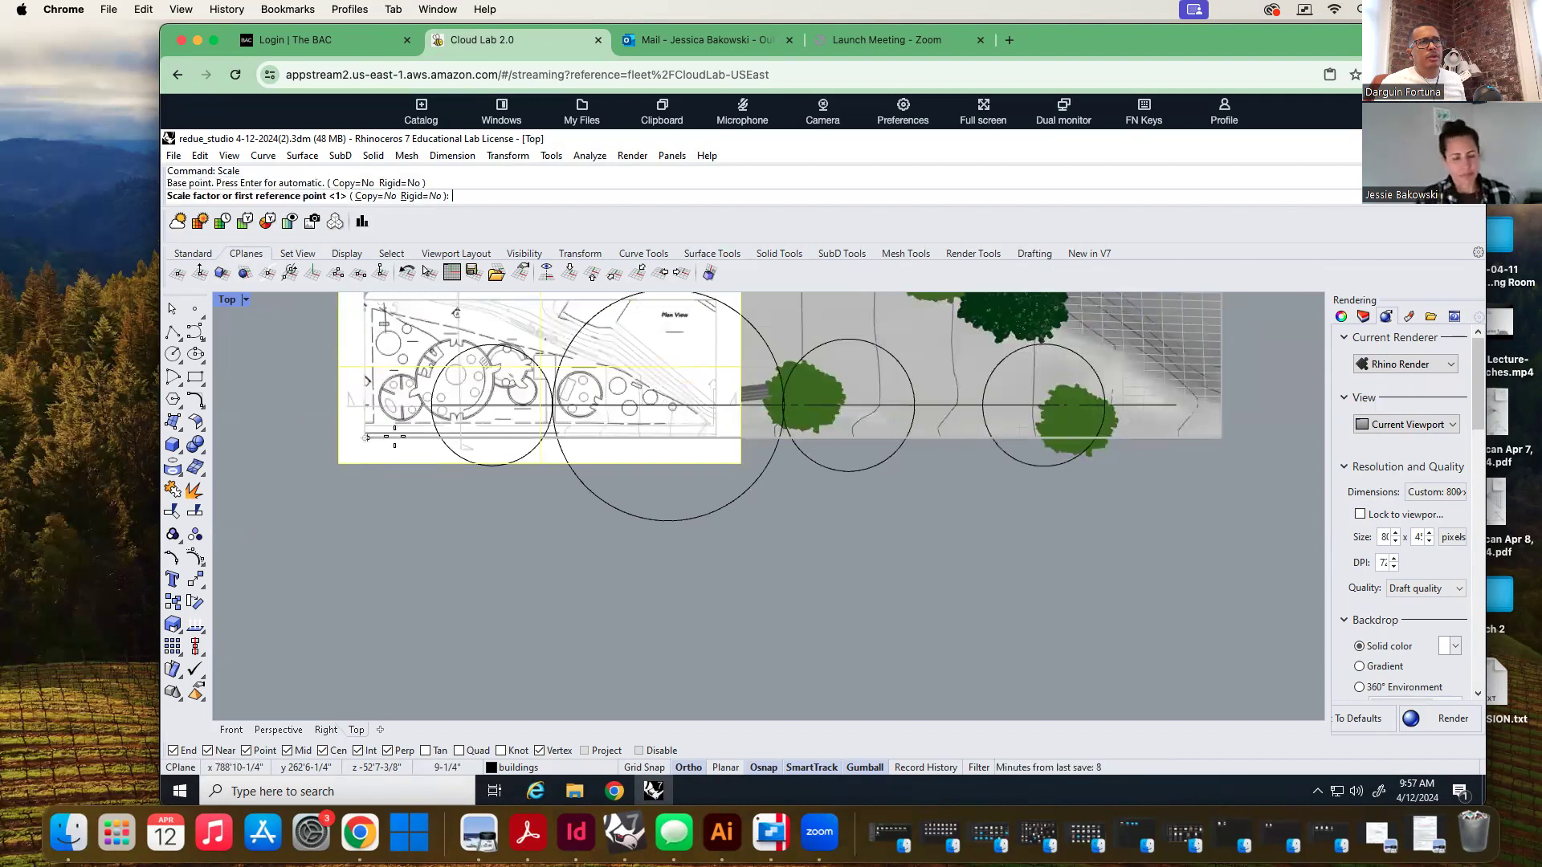
{"action": "left_click", "coordinate": [741, 438]}
{"action": "left_click", "coordinate": [827, 446]}
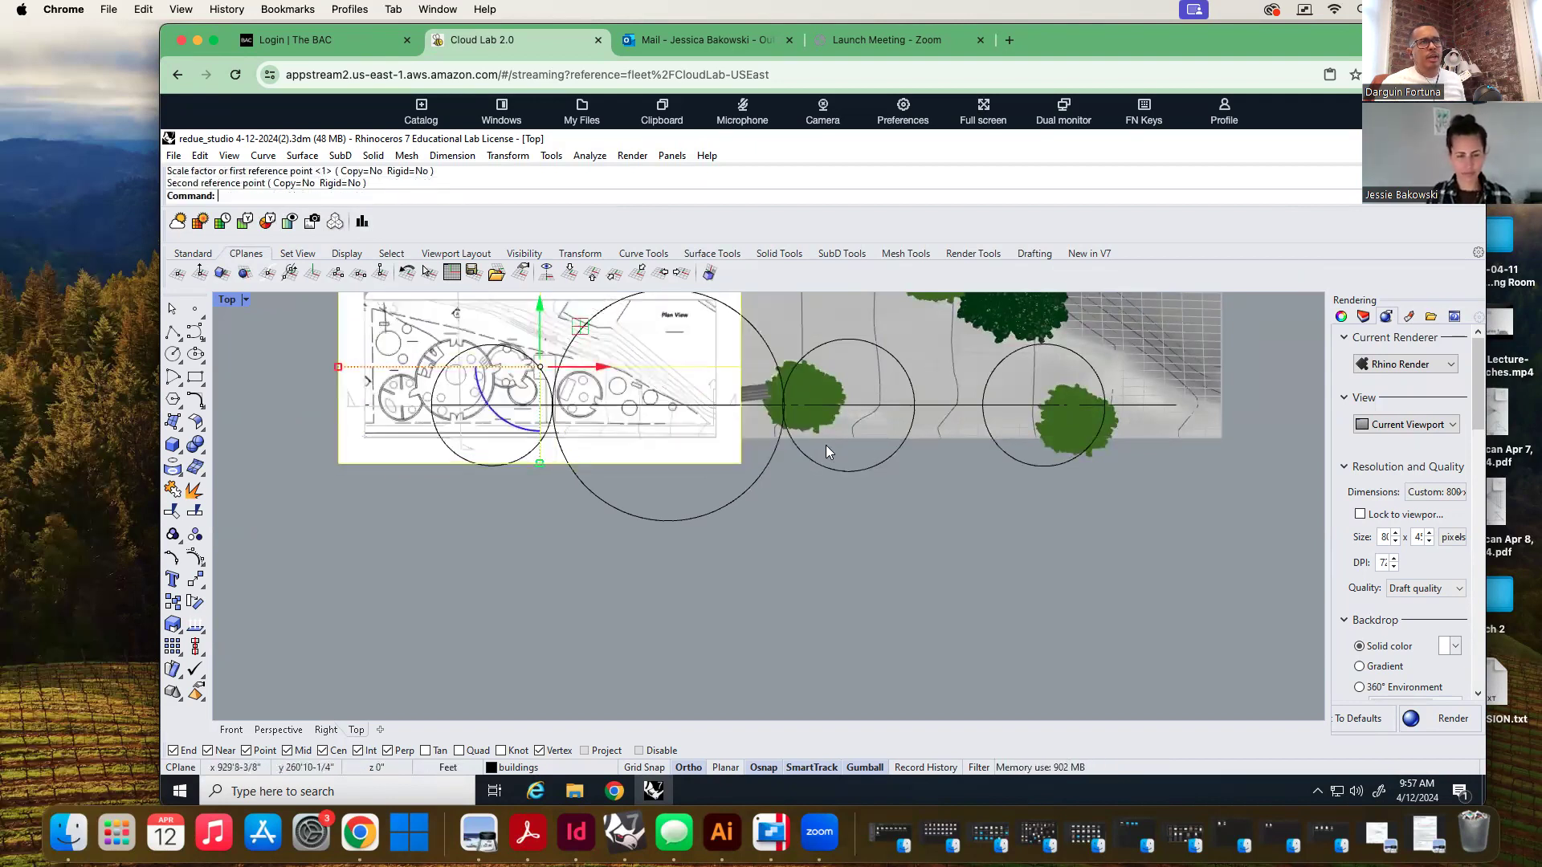
Scale the plan picture from its drawing's lower-left corner so the drawing's lower-right corner meets the terrain's lower-right corner
{"action": "type", "text": "Scale"}
{"action": "key", "text": "Return"}
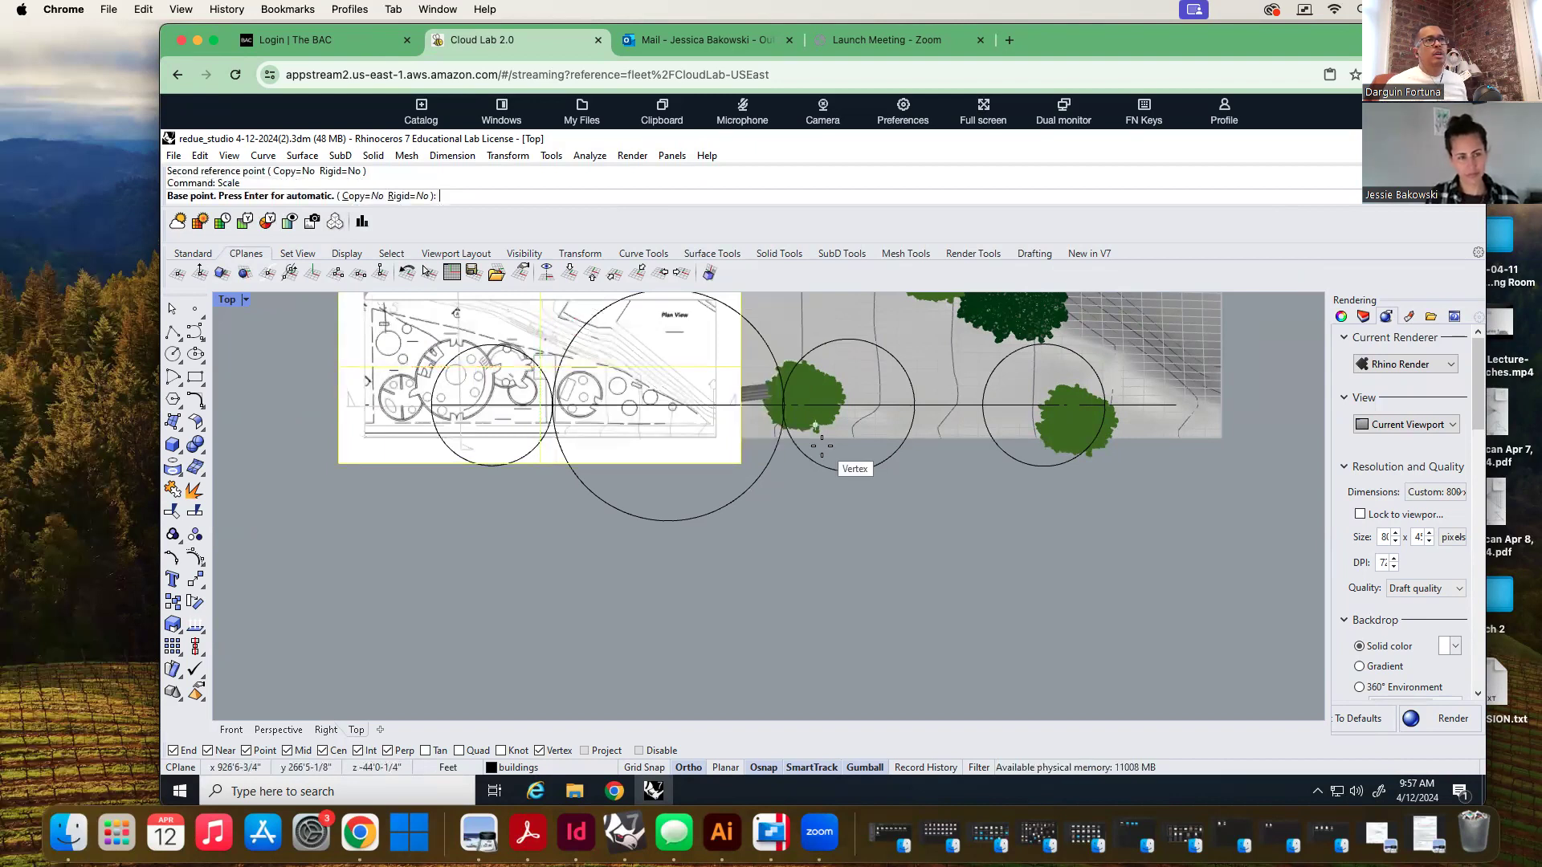
{"action": "left_click", "coordinate": [384, 446]}
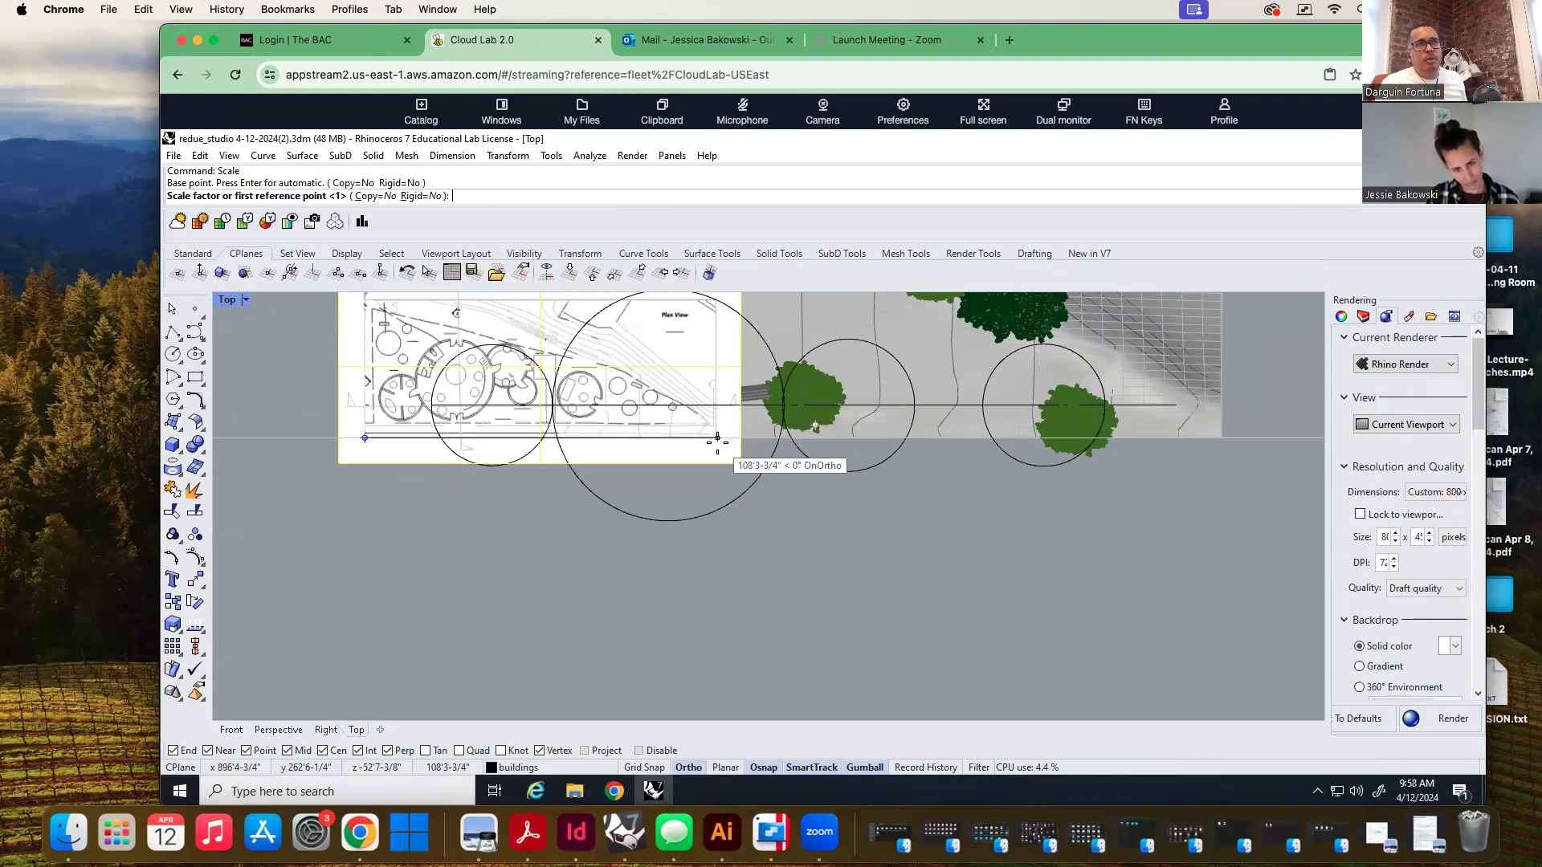
{"action": "scroll", "coordinate": [719, 444], "scroll_direction": "up", "scroll_amount": 4}
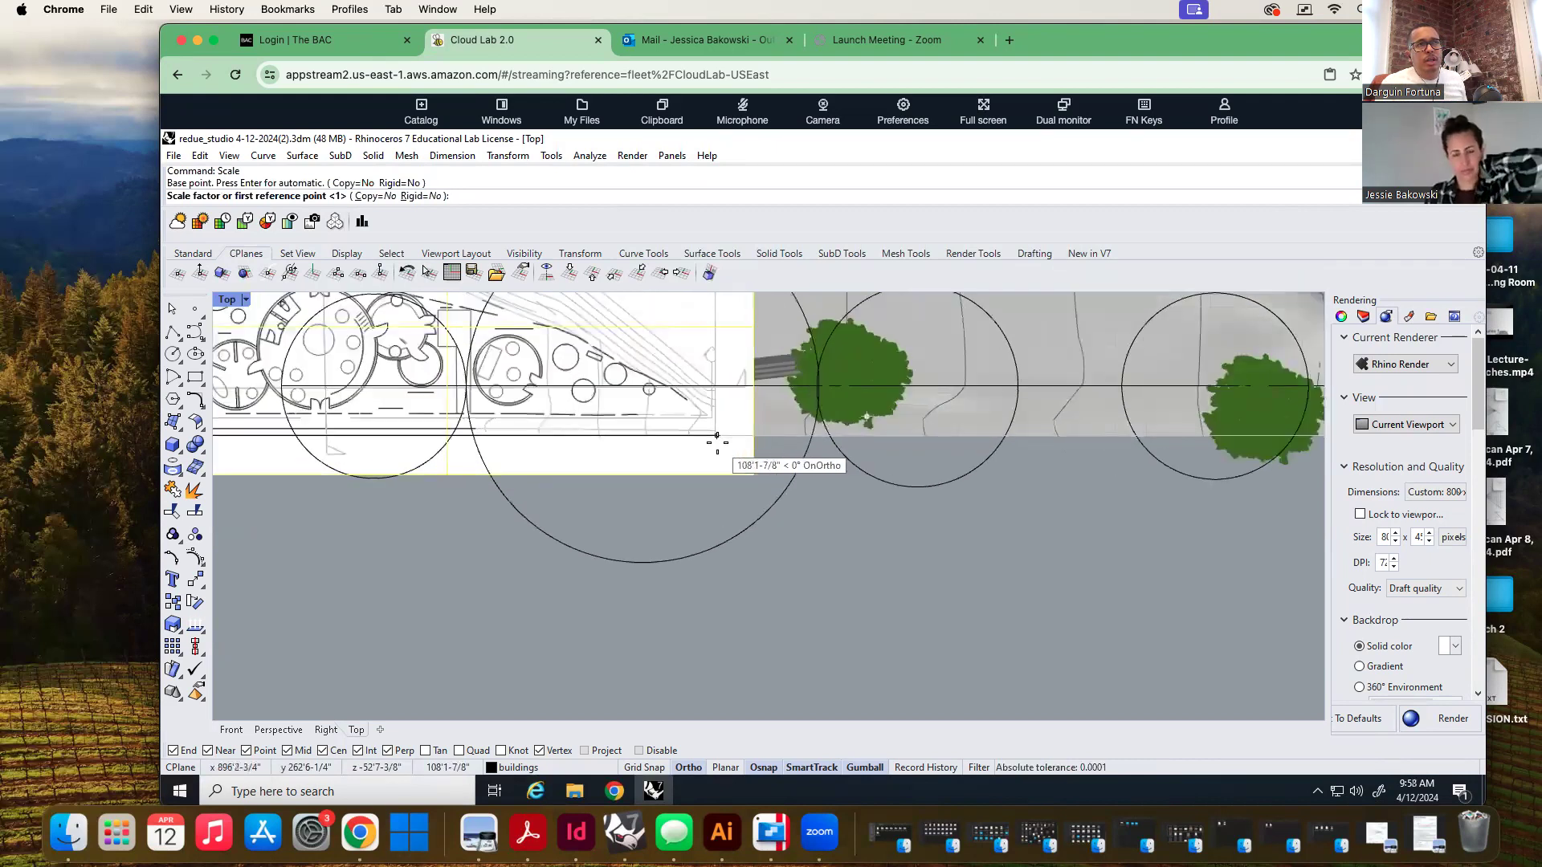
{"action": "left_click", "coordinate": [717, 438]}
{"action": "scroll", "coordinate": [715, 439], "scroll_direction": "down", "scroll_amount": 5}
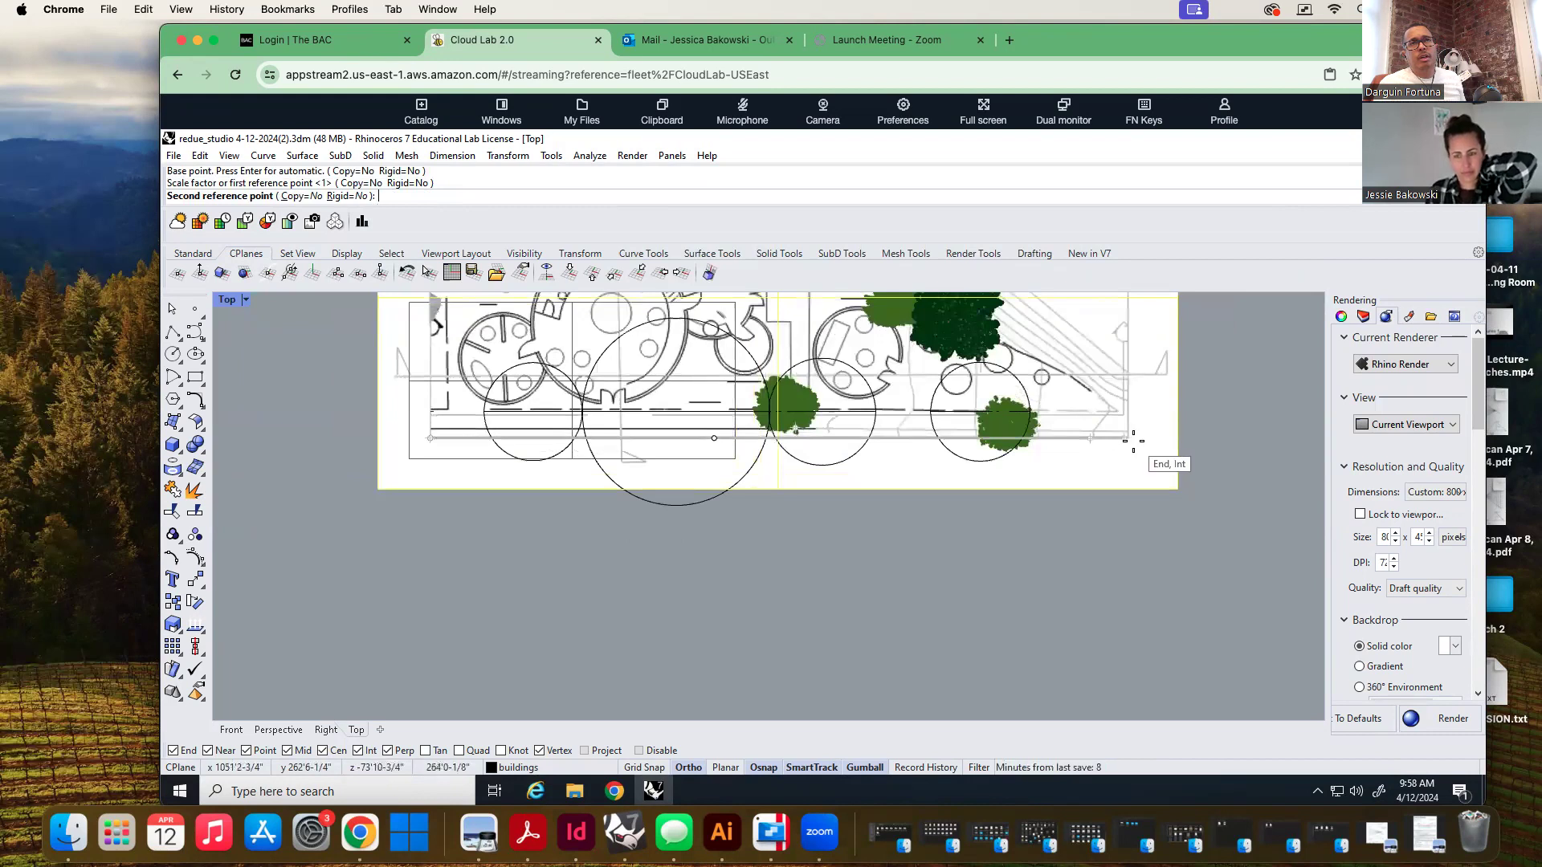
{"action": "left_click", "coordinate": [1135, 440]}
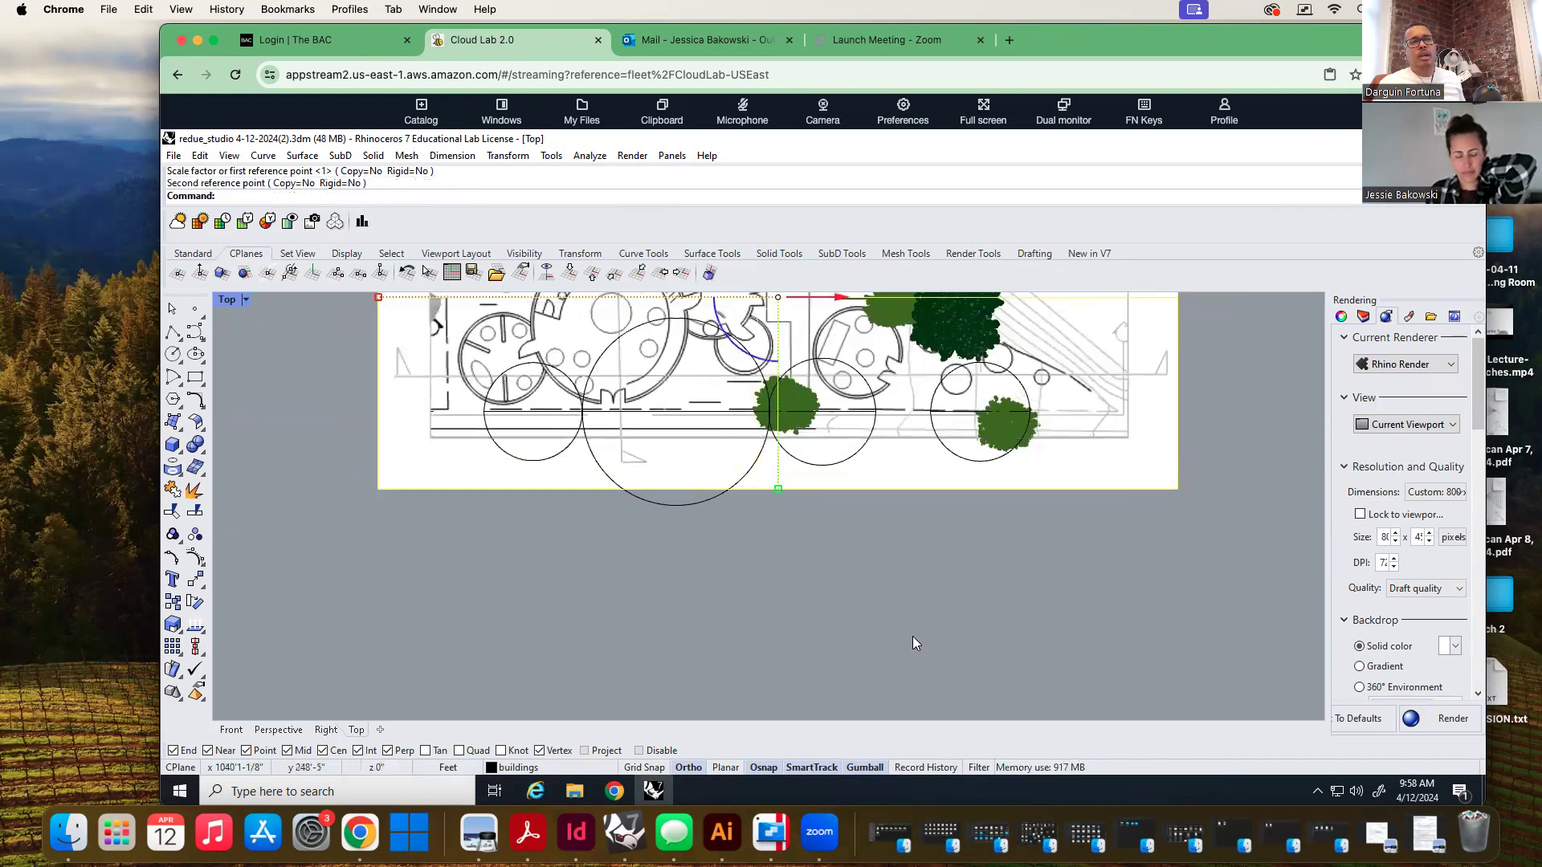
Deselect the plan picture and compare the roof circles with the round buildings drawn in it
{"action": "scroll", "coordinate": [827, 682], "scroll_direction": "down", "scroll_amount": 3}
{"action": "left_click", "coordinate": [828, 687]}
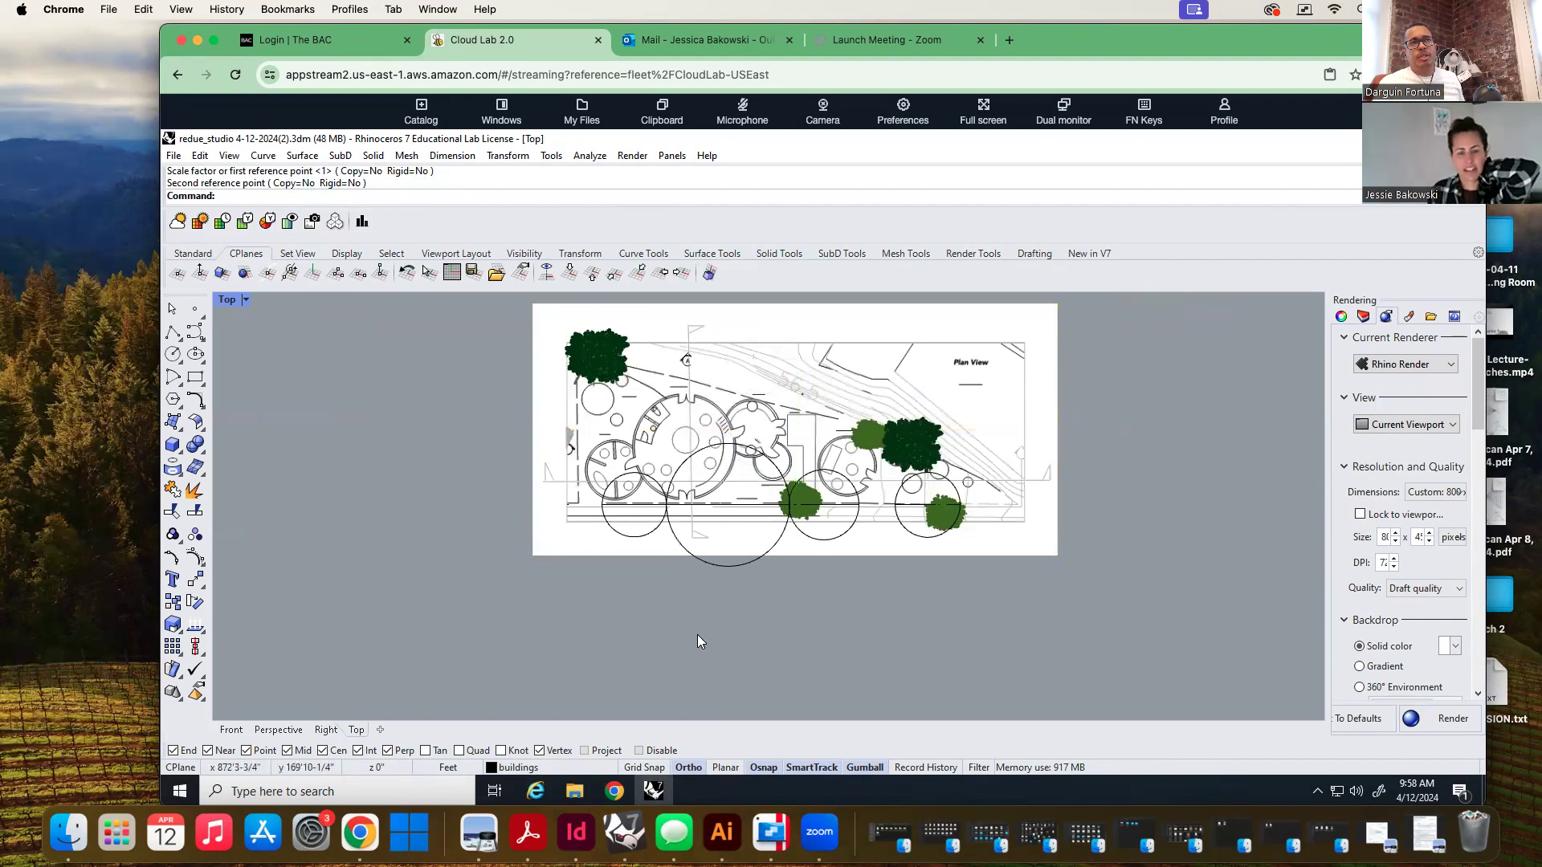
{"action": "scroll", "coordinate": [697, 635], "scroll_direction": "up", "scroll_amount": 2}
{"action": "right_click_drag", "start_coordinate": [537, 652], "coordinate": [426, 687]}
{"action": "scroll", "coordinate": [484, 551], "scroll_direction": "up", "scroll_amount": 2}
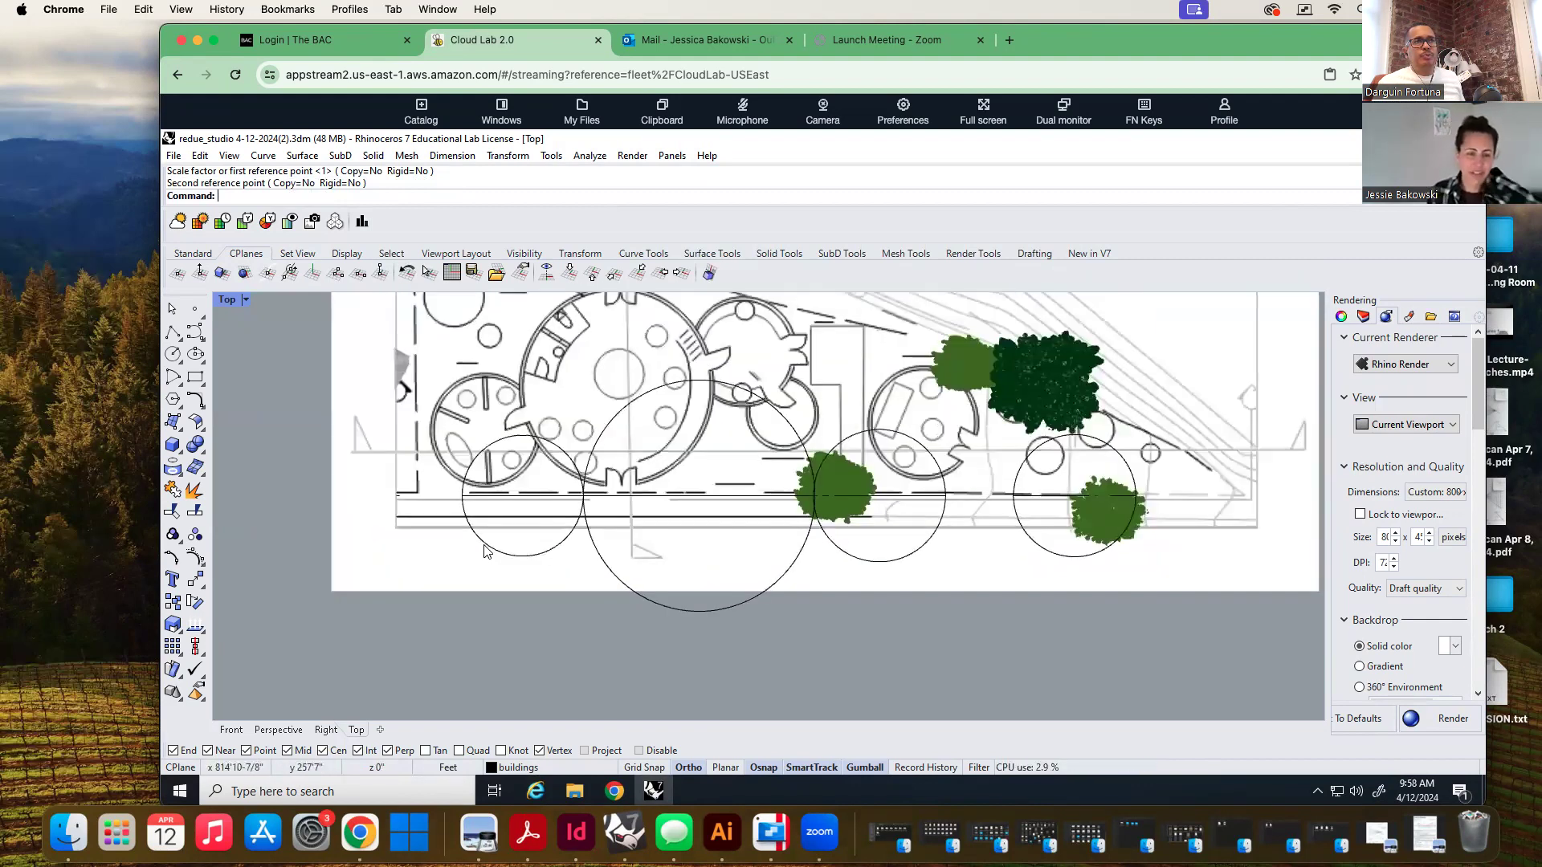
Move the leftmost roof circle up and left onto the leftmost round building in the plan picture
{"action": "left_click", "coordinate": [493, 551]}
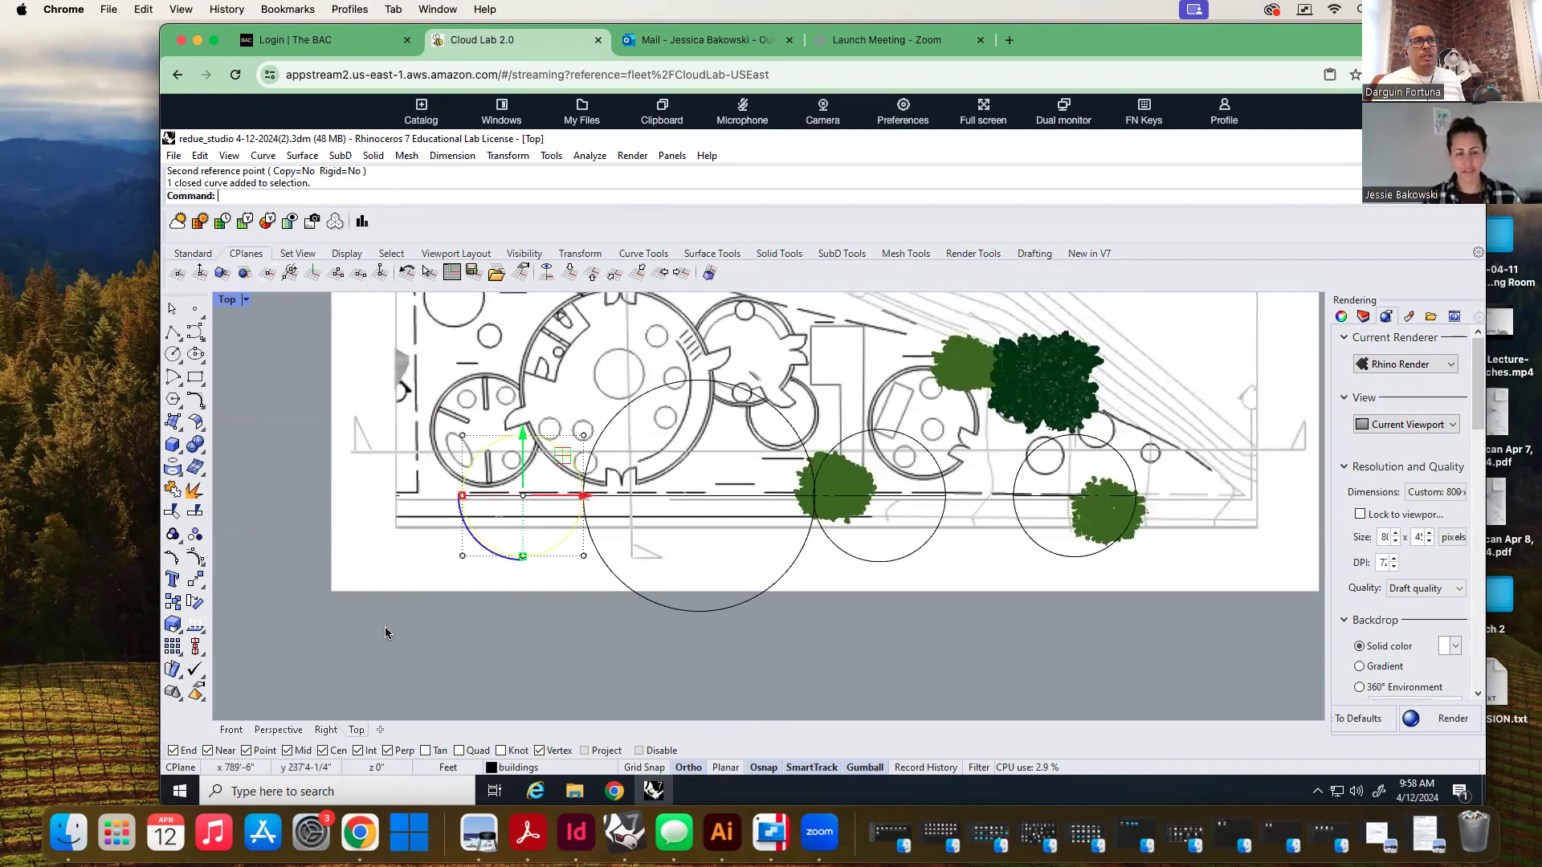
{"action": "scroll", "coordinate": [453, 576], "scroll_direction": "down", "scroll_amount": 1}
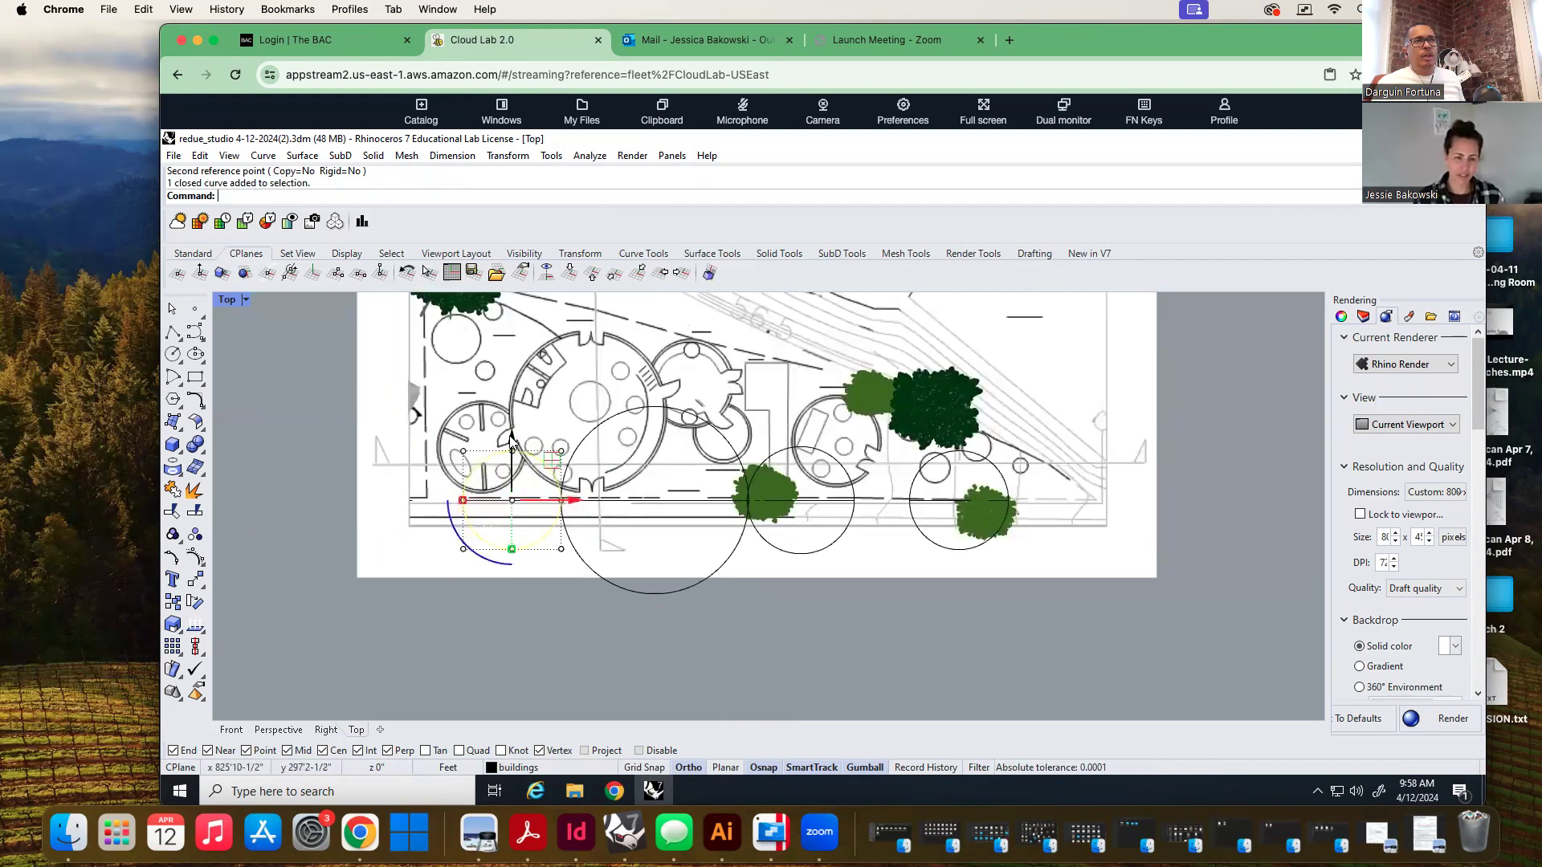
{"action": "scroll", "coordinate": [511, 452], "scroll_direction": "up", "scroll_amount": 1}
{"action": "left_click_drag", "start_coordinate": [514, 457], "coordinate": [518, 388]}
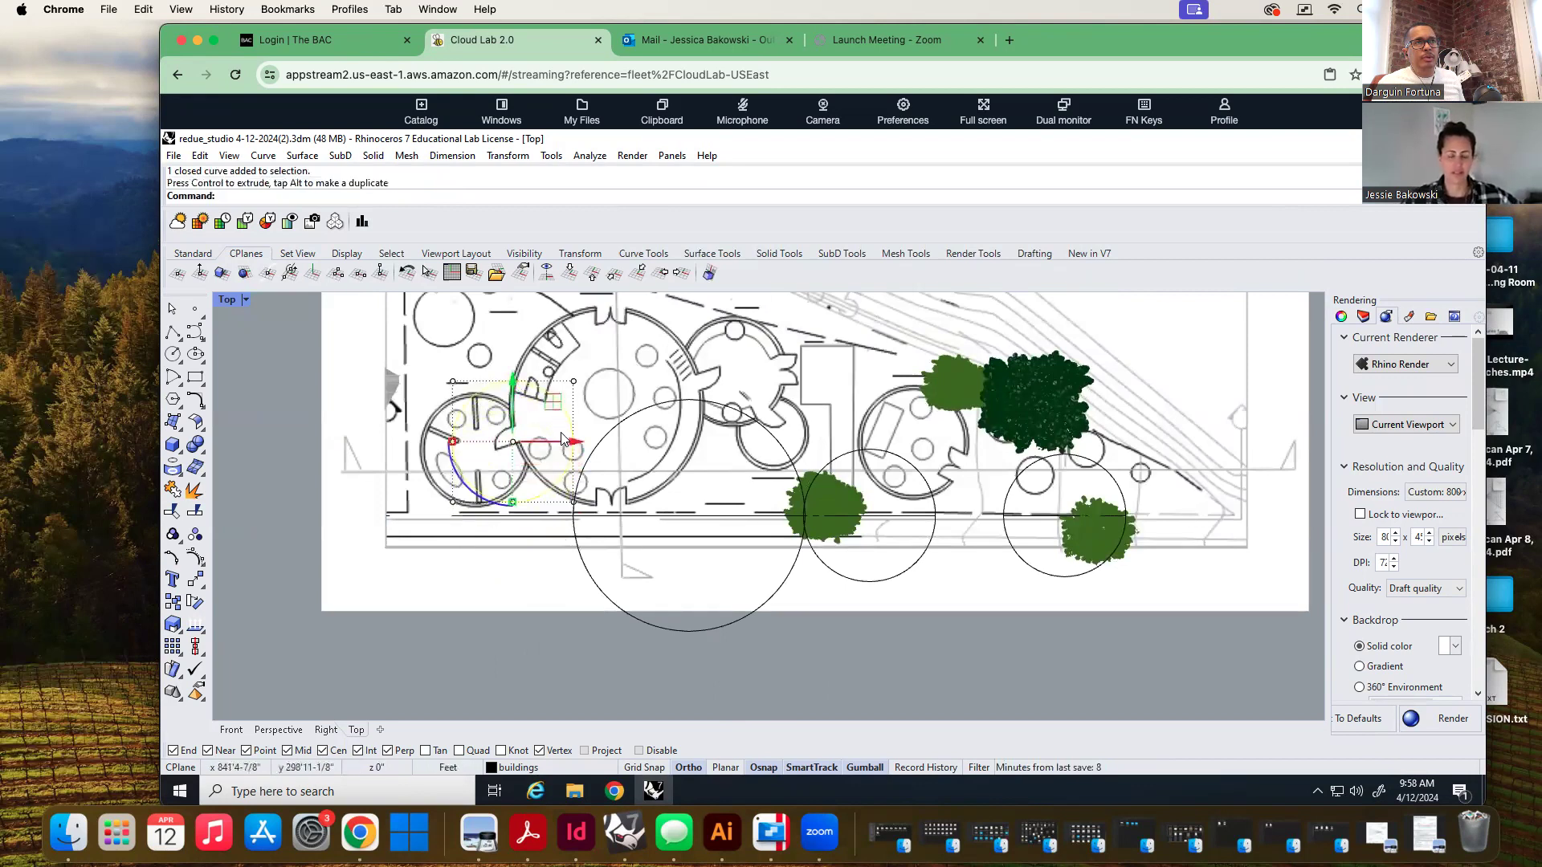
{"action": "left_click_drag", "start_coordinate": [571, 444], "coordinate": [525, 446]}
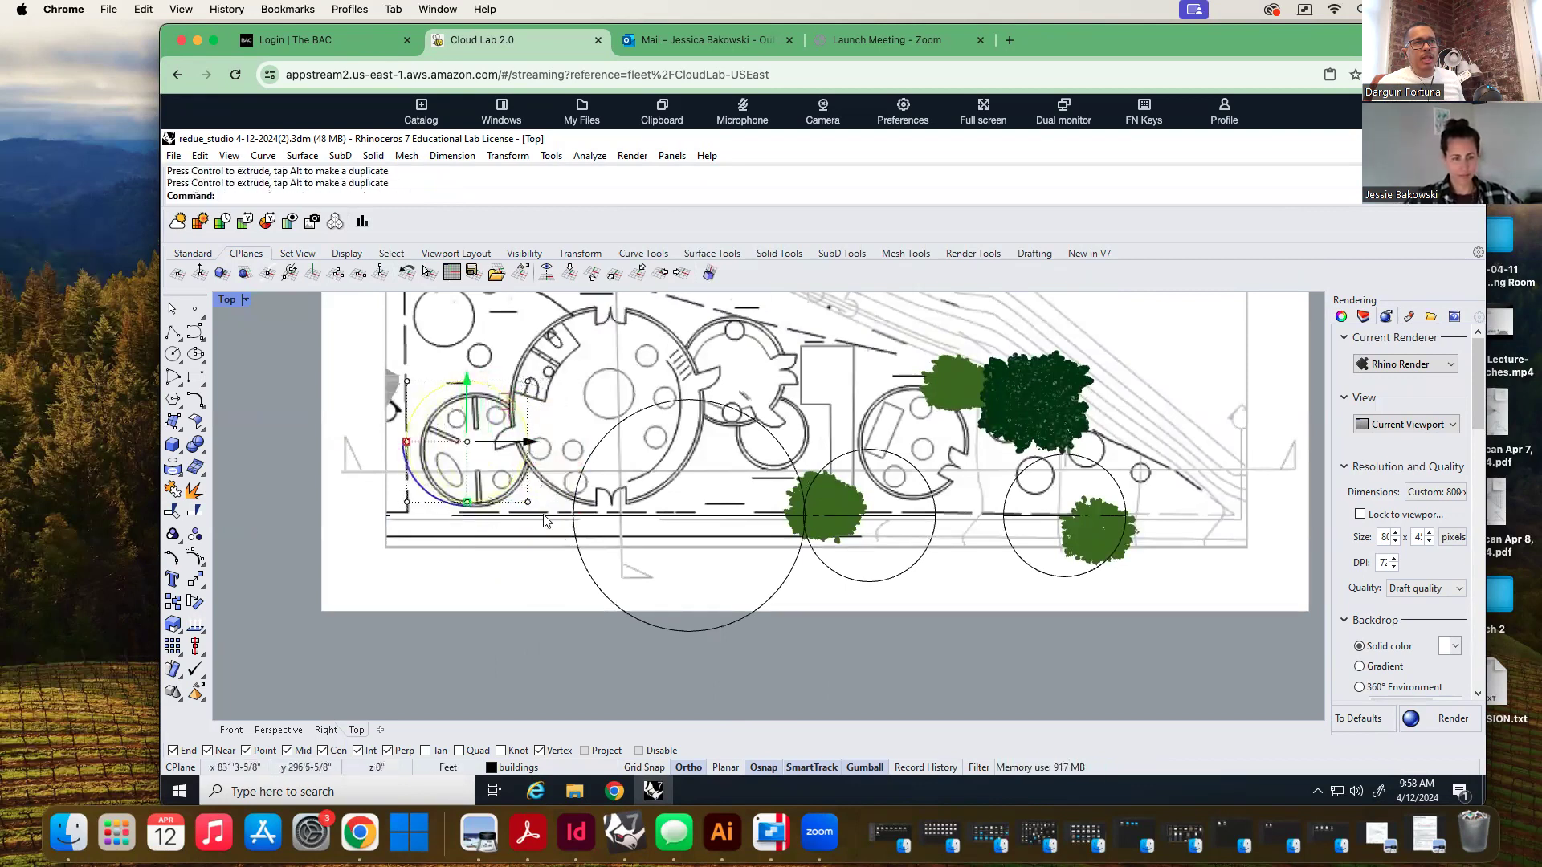
Move the largest roof circle onto the largest round building in the plan and scale it down to the building's outline
{"action": "left_click", "coordinate": [705, 631]}
{"action": "left_click_drag", "start_coordinate": [683, 473], "coordinate": [681, 351]}
{"action": "left_click_drag", "start_coordinate": [755, 414], "coordinate": [670, 413]}
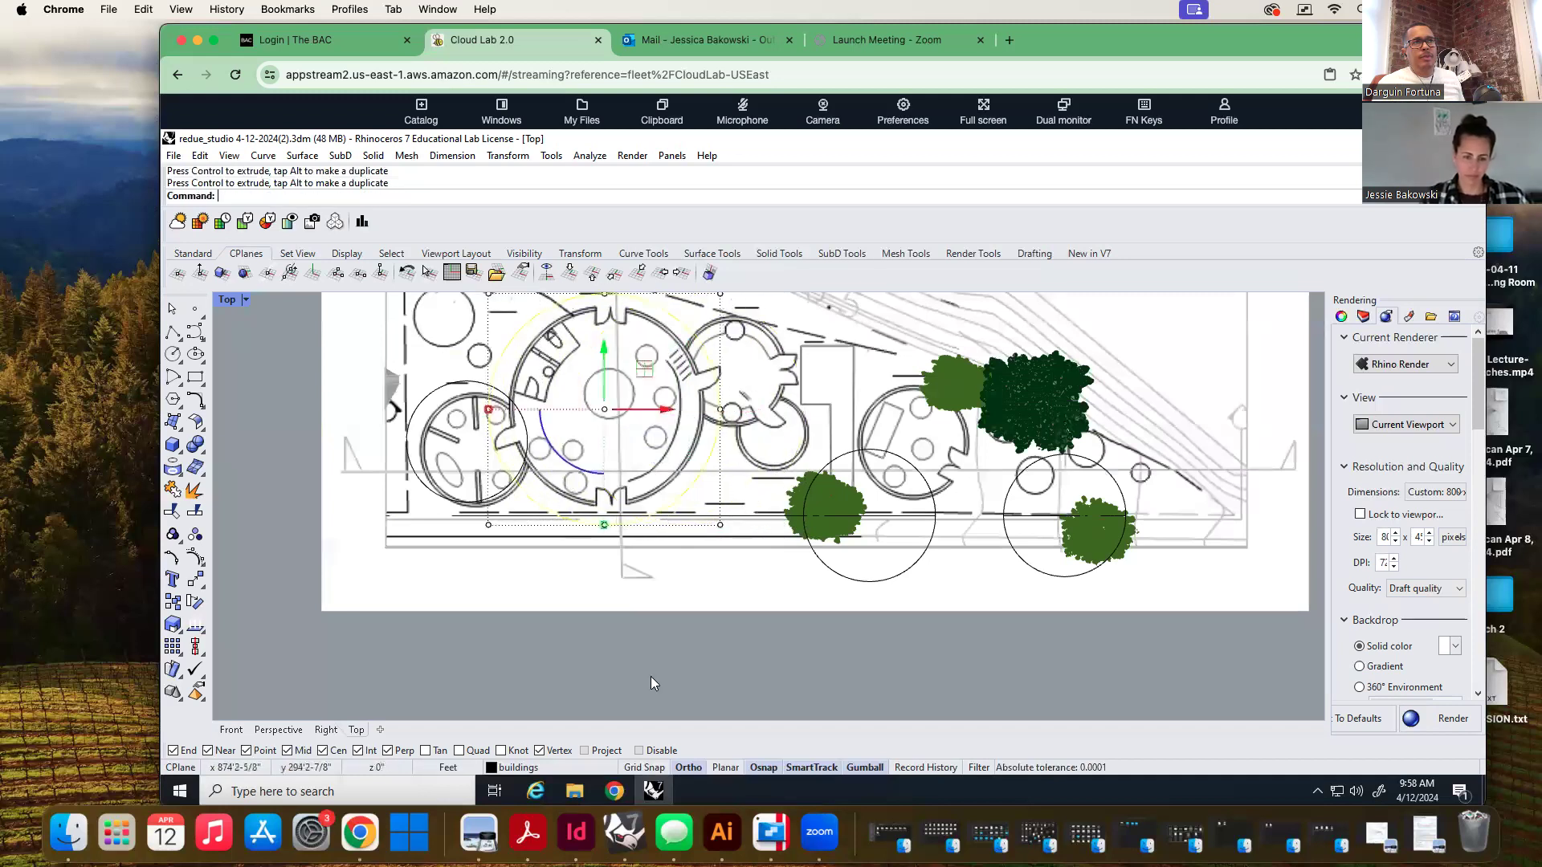
{"action": "scroll", "coordinate": [650, 676], "scroll_direction": "down", "scroll_amount": 2}
{"action": "scroll", "coordinate": [638, 393], "scroll_direction": "up", "scroll_amount": 4}
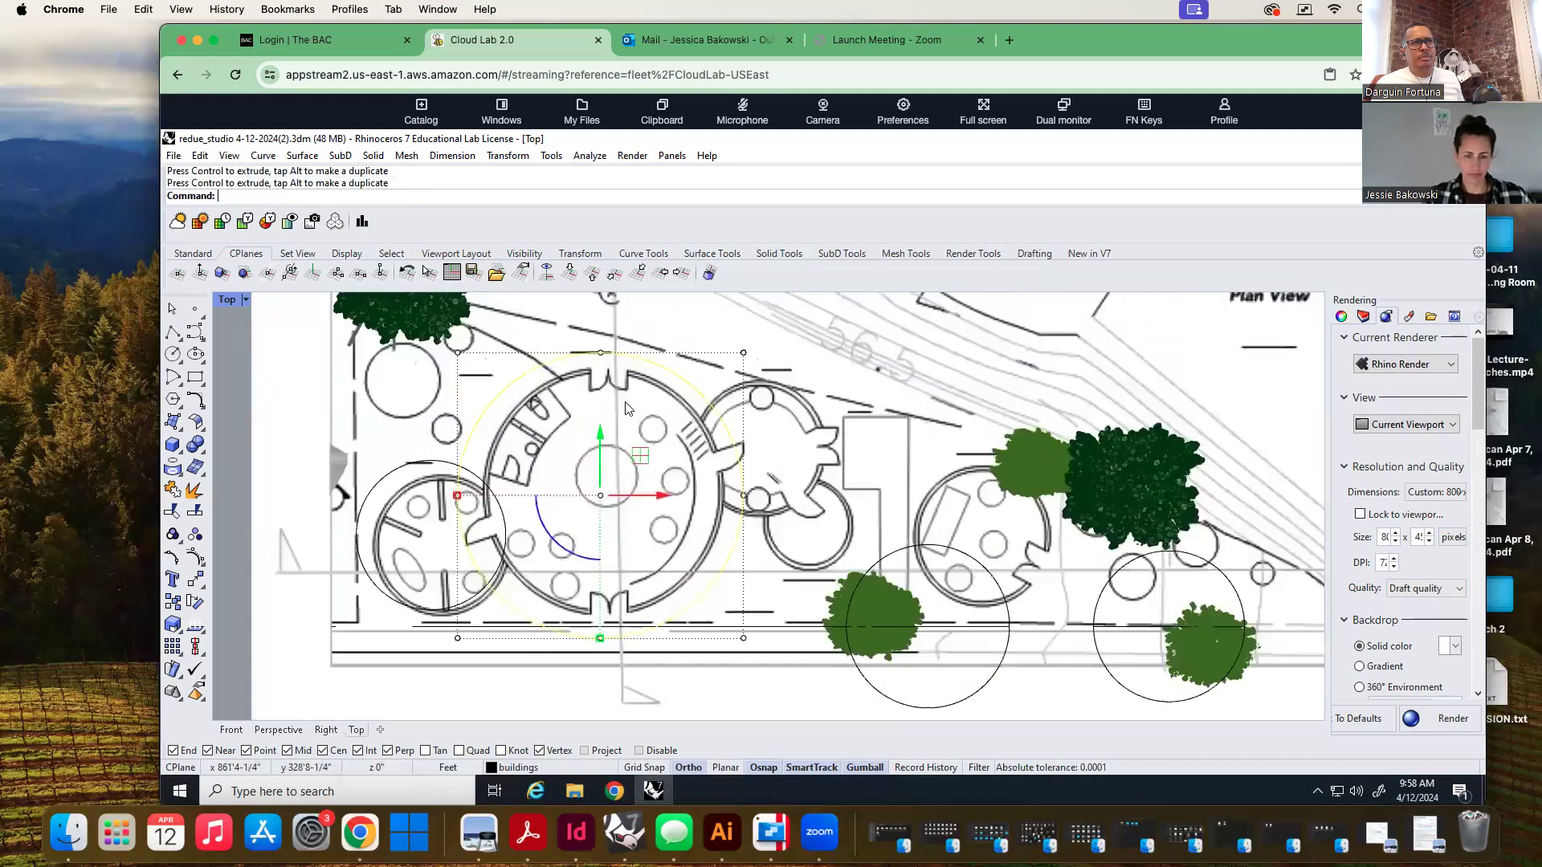
{"action": "left_click_drag", "start_coordinate": [606, 422], "coordinate": [602, 428]}
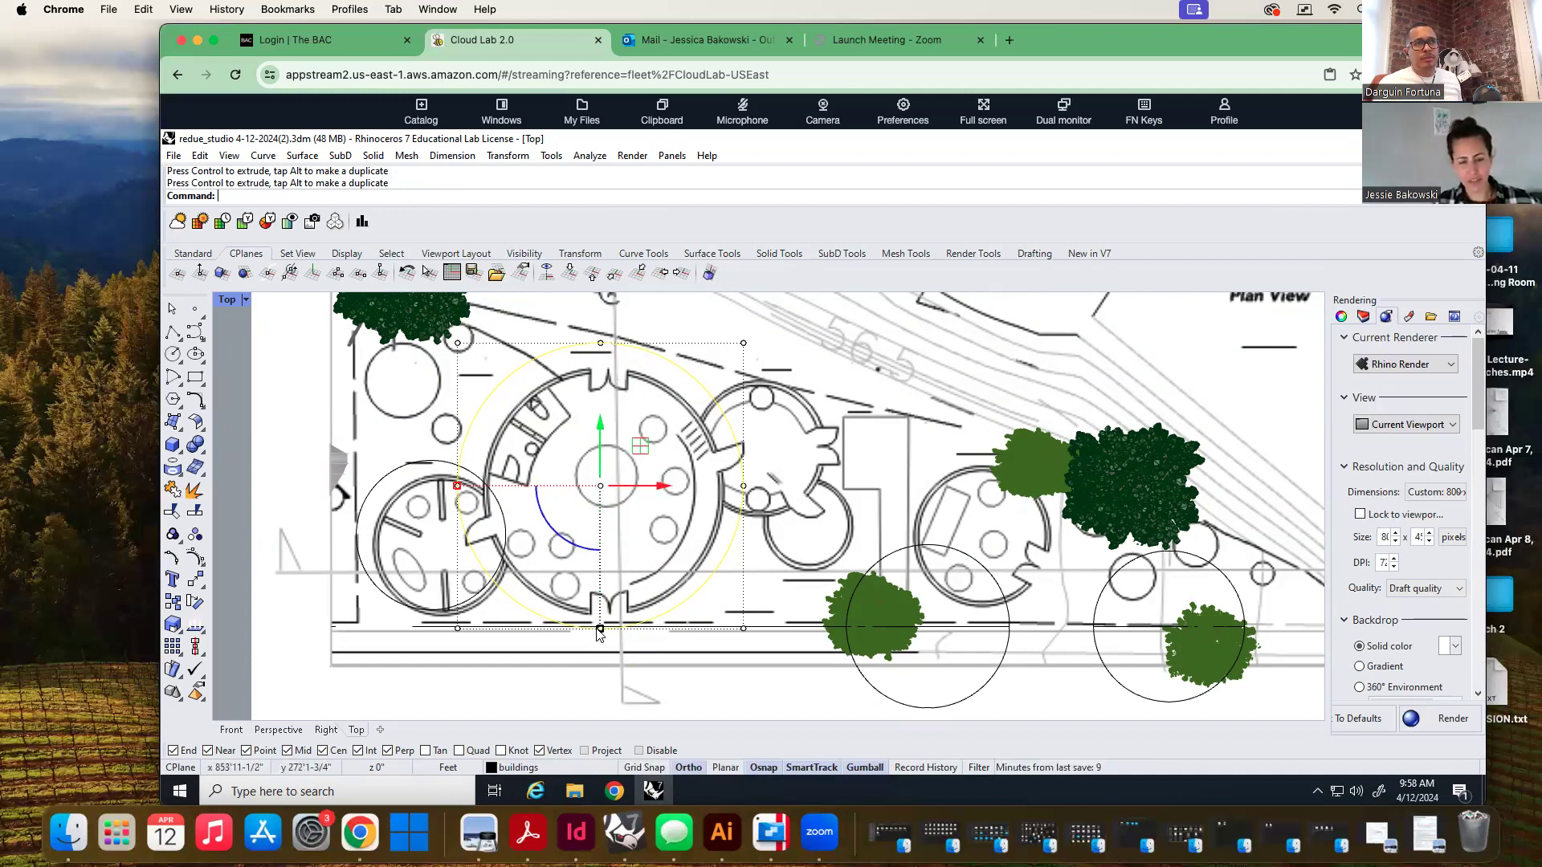
{"action": "left_click_drag", "start_coordinate": [600, 632], "coordinate": [597, 618]}
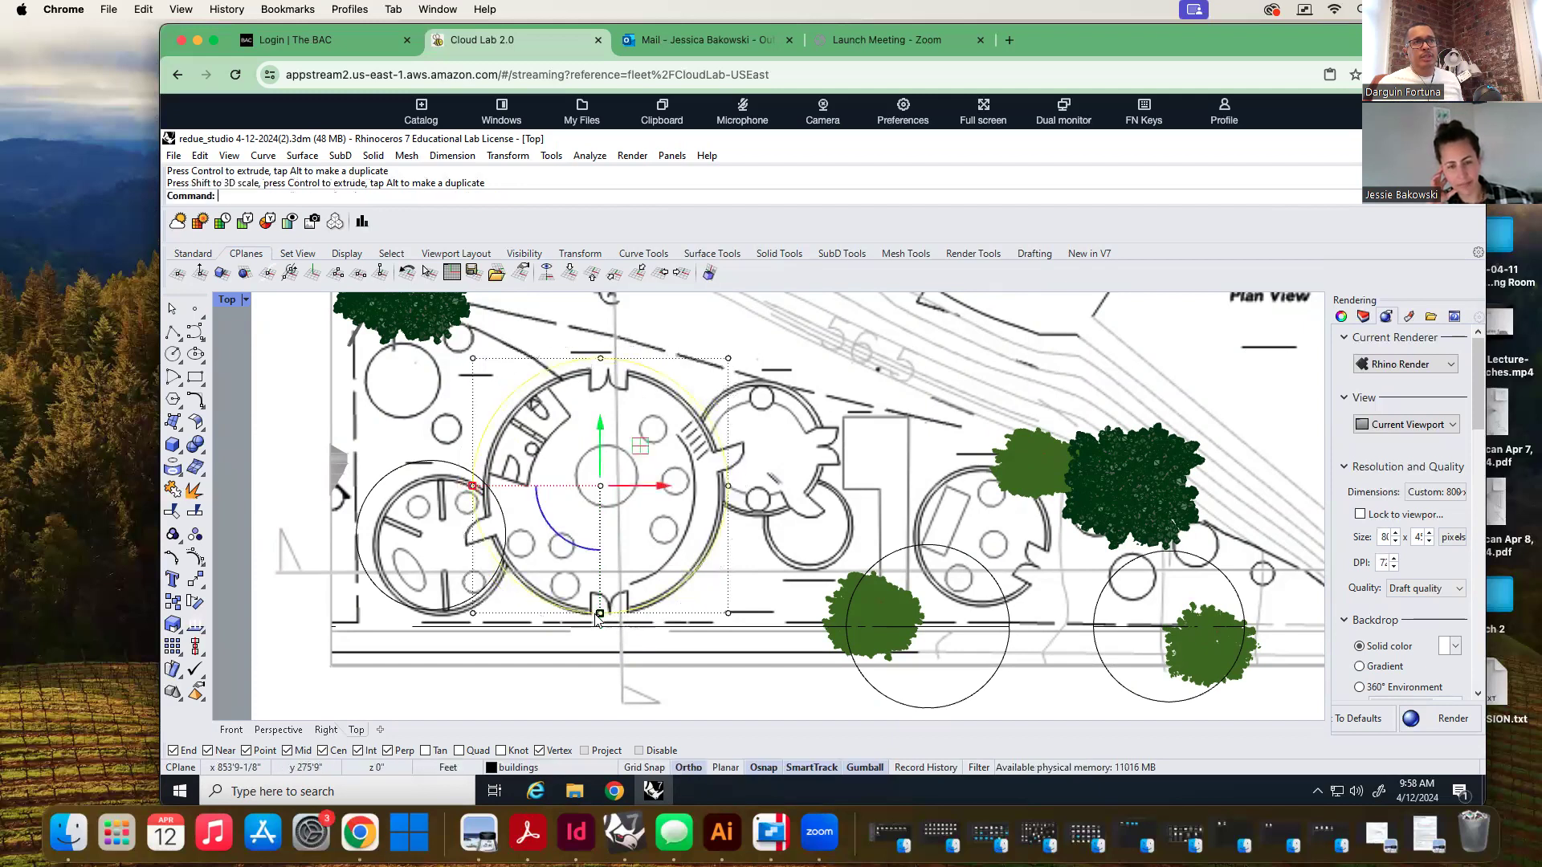
Move the adjacent roof circle onto the upper round building beside the largest one and scale it down slightly to fit
{"action": "left_click", "coordinate": [926, 709]}
{"action": "left_click_drag", "start_coordinate": [929, 564], "coordinate": [930, 399]}
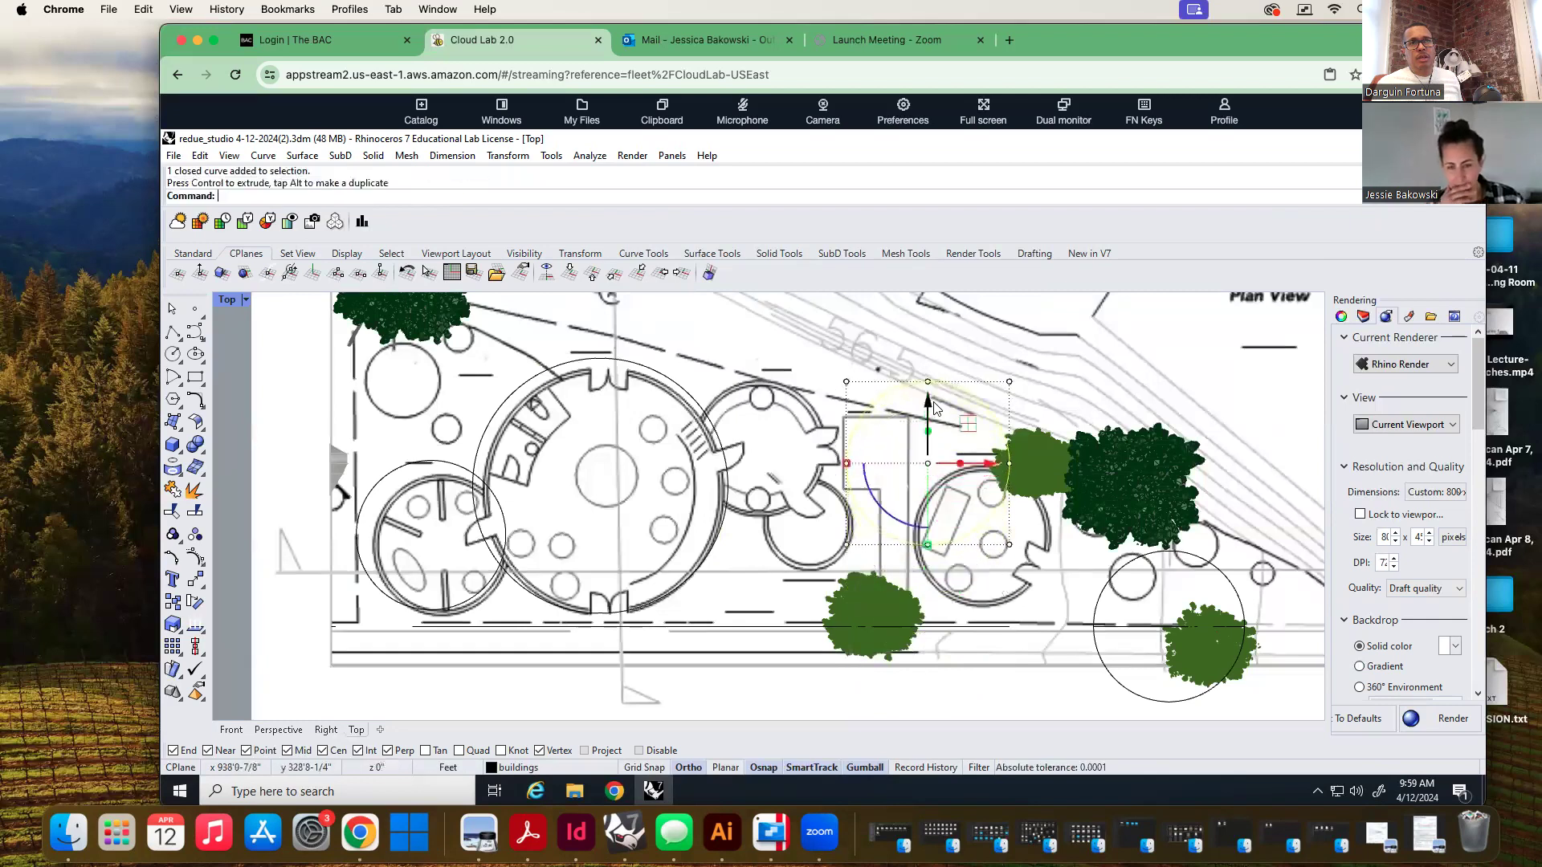
{"action": "left_click_drag", "start_coordinate": [994, 467], "coordinate": [829, 454]}
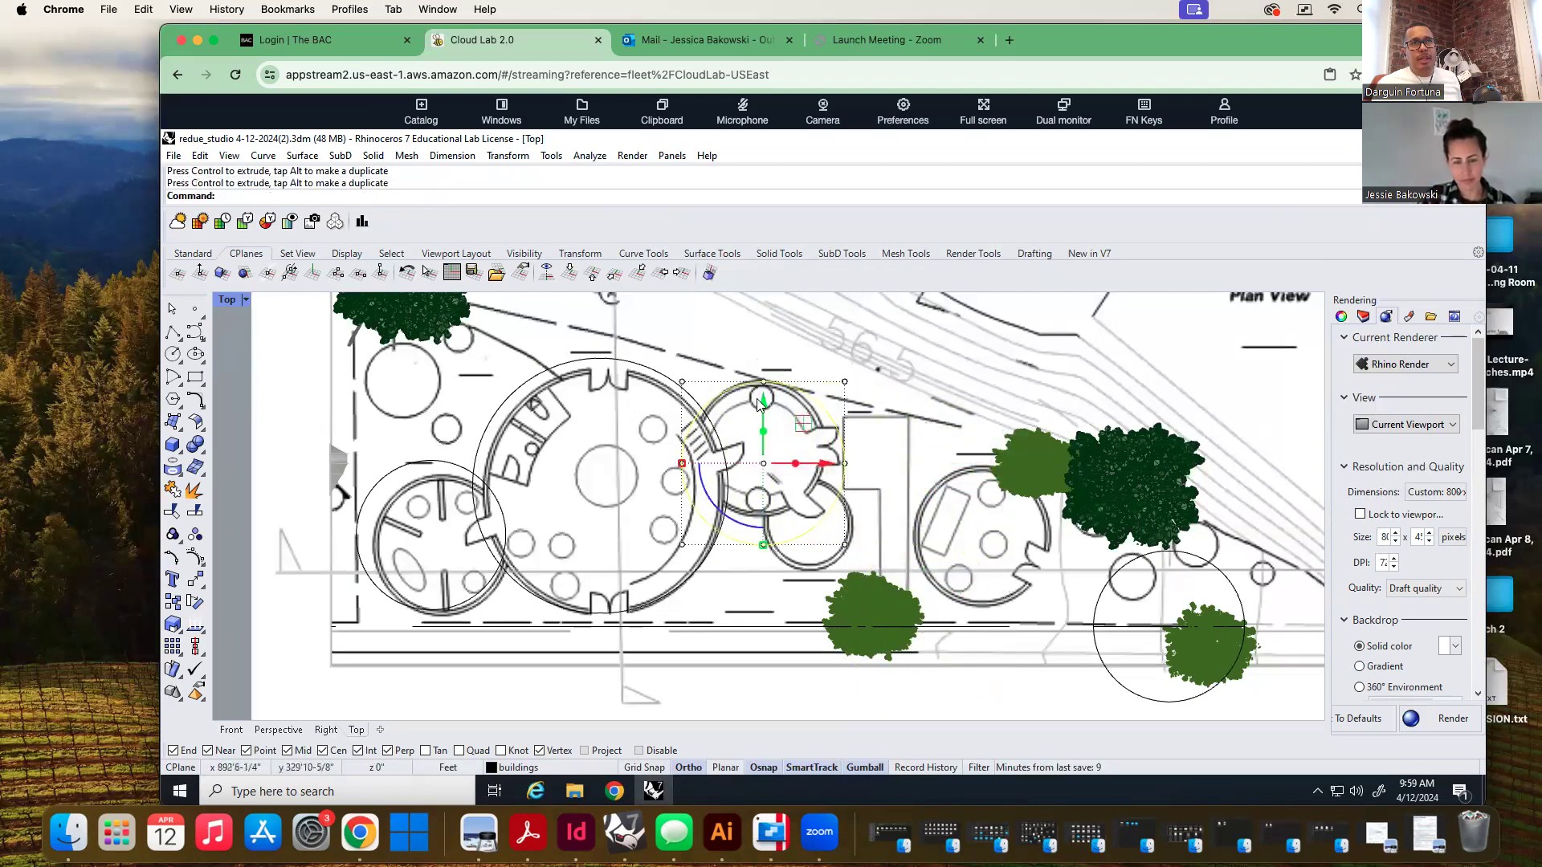
{"action": "left_click_drag", "start_coordinate": [763, 402], "coordinate": [763, 384]}
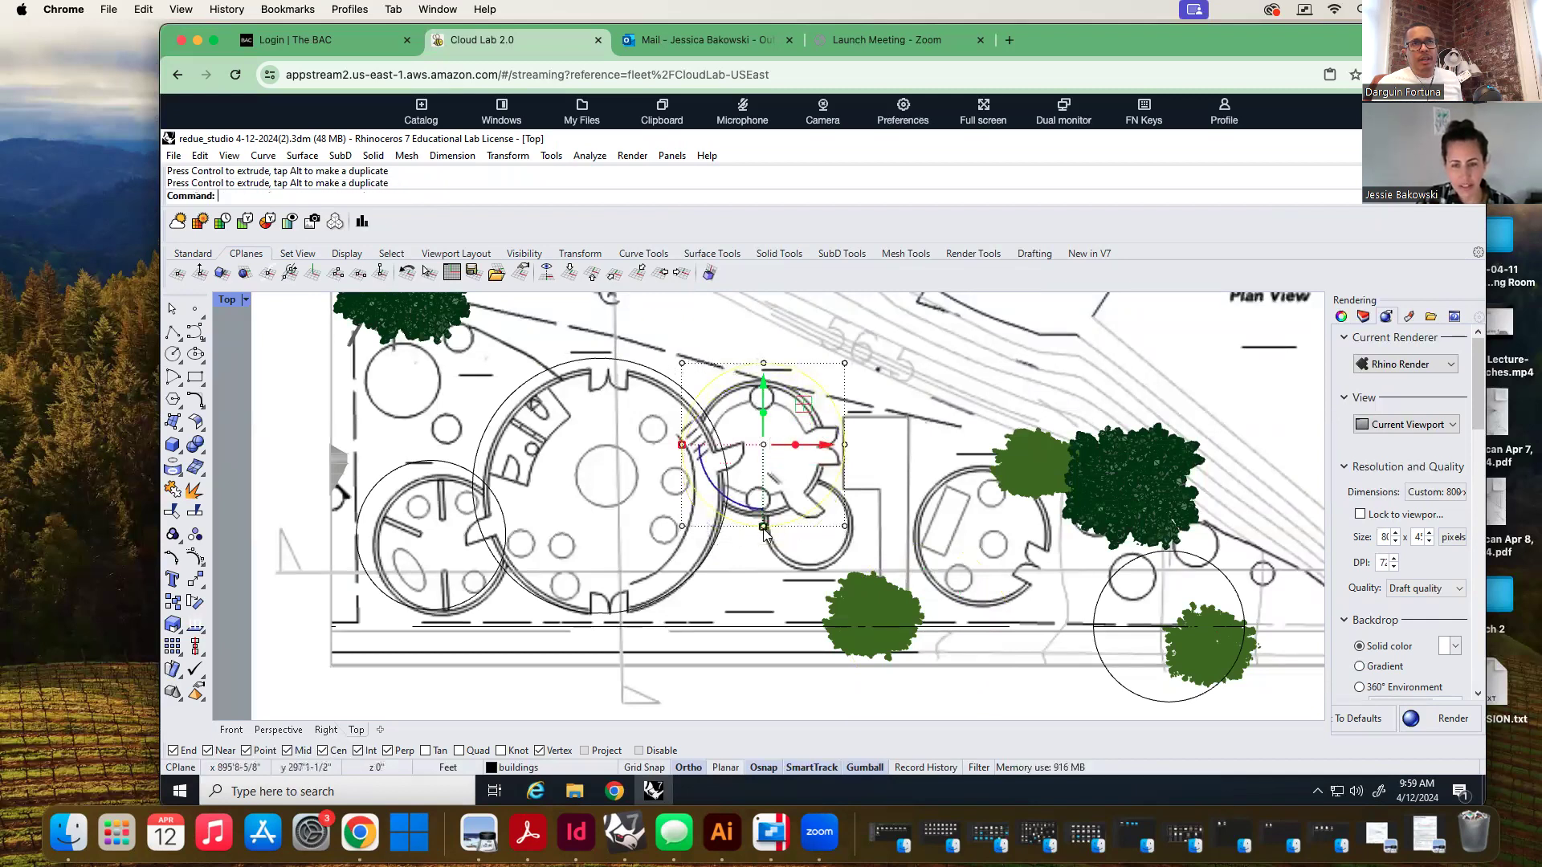
{"action": "left_click_drag", "start_coordinate": [763, 529], "coordinate": [765, 519]}
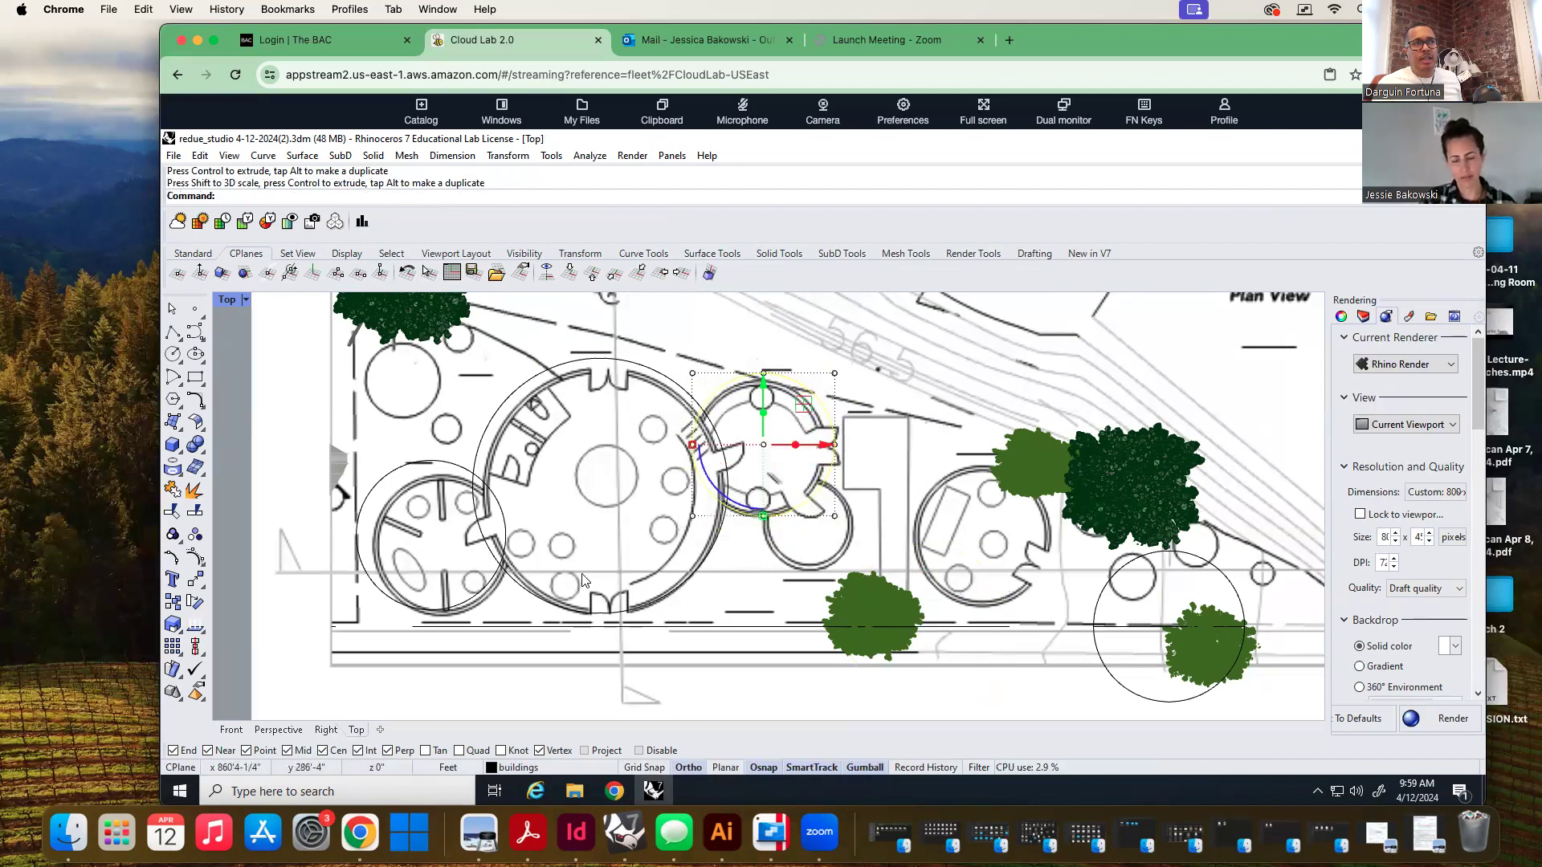
Centre the leftmost roof circle on its round building and move the rightmost roof circle onto the rightmost round building
{"action": "left_click", "coordinate": [472, 604]}
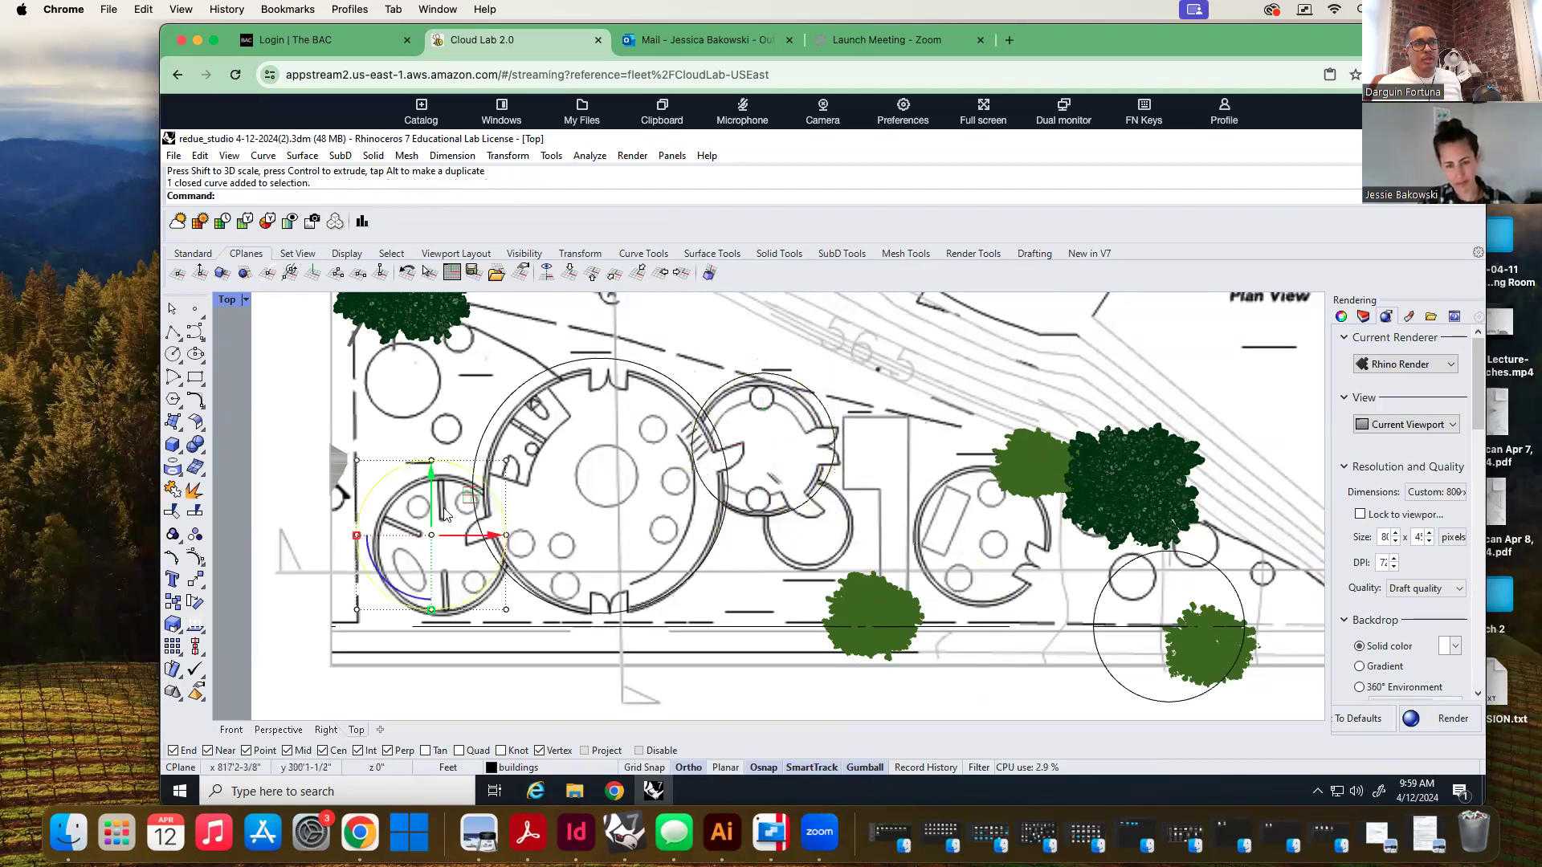
{"action": "left_click_drag", "start_coordinate": [435, 499], "coordinate": [501, 549]}
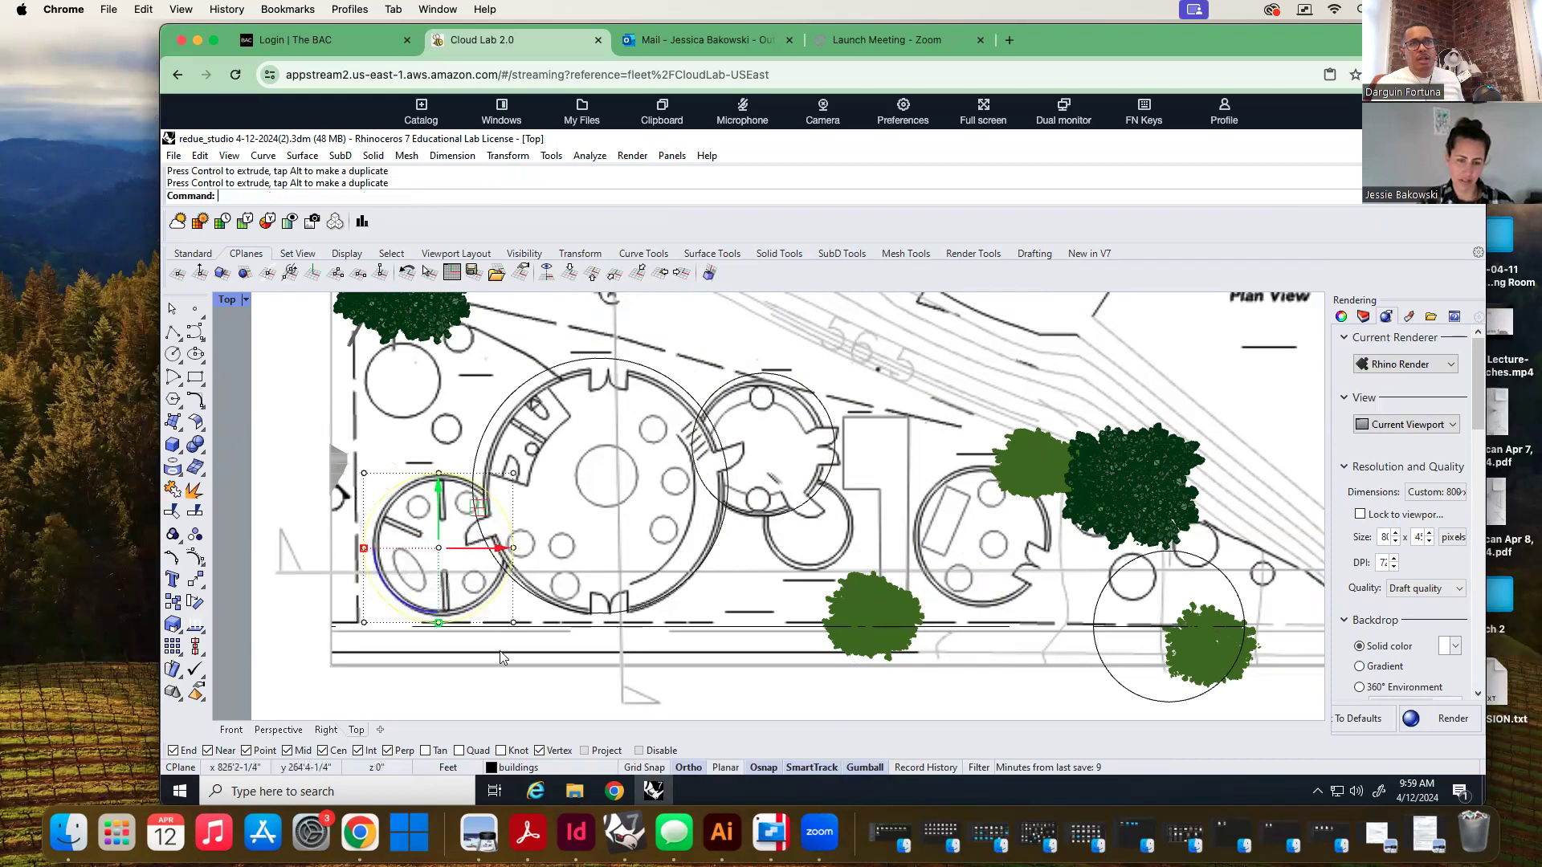
{"action": "left_click", "coordinate": [948, 593]}
{"action": "left_click", "coordinate": [1111, 678]}
{"action": "left_click_drag", "start_coordinate": [1195, 625], "coordinate": [984, 472]}
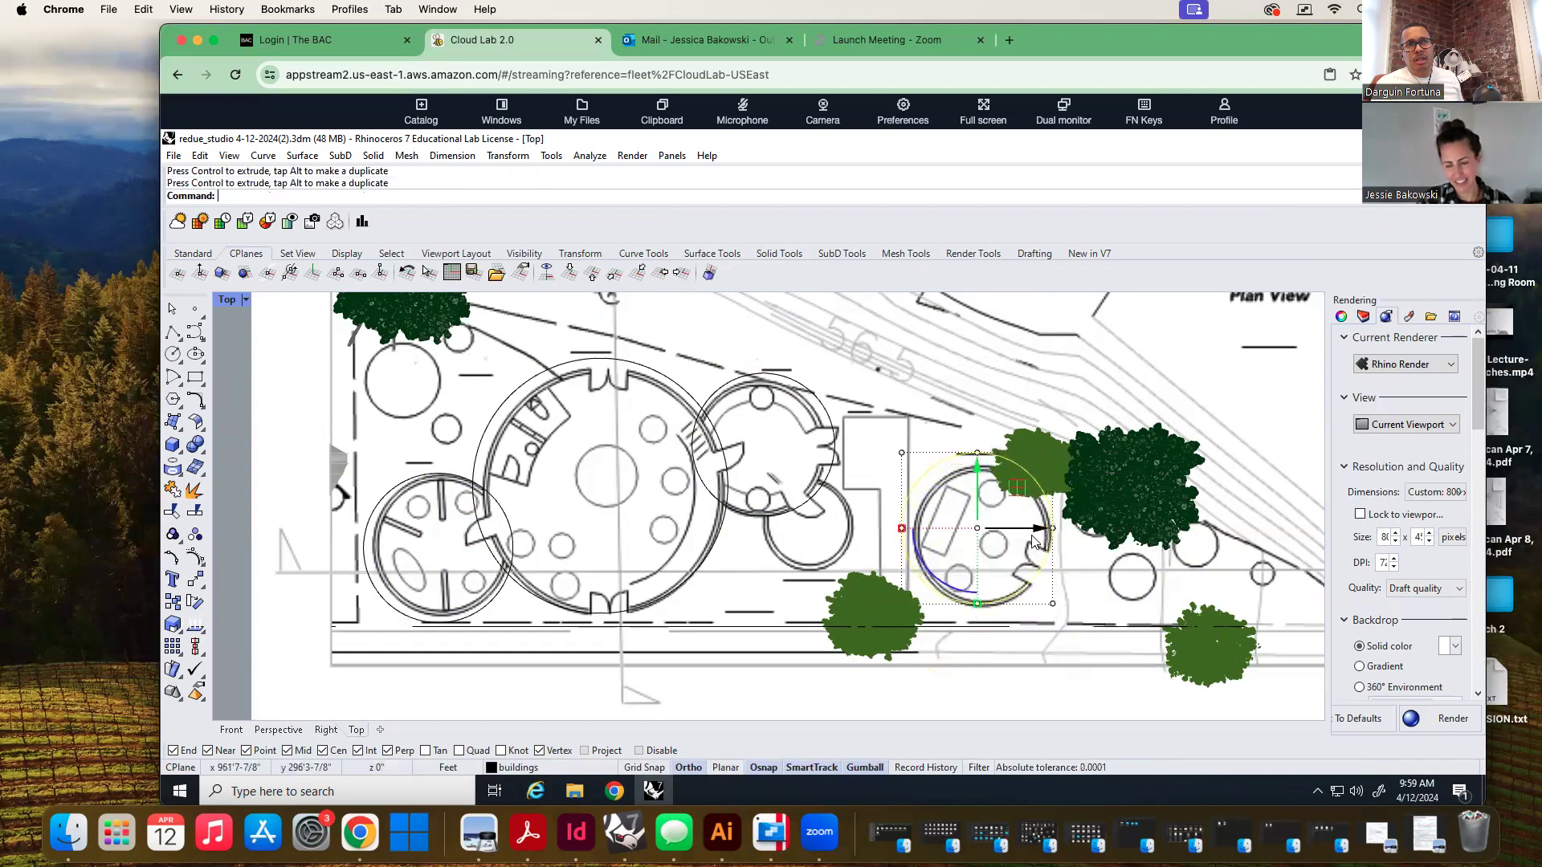
{"action": "left_click_drag", "start_coordinate": [1045, 534], "coordinate": [1045, 532]}
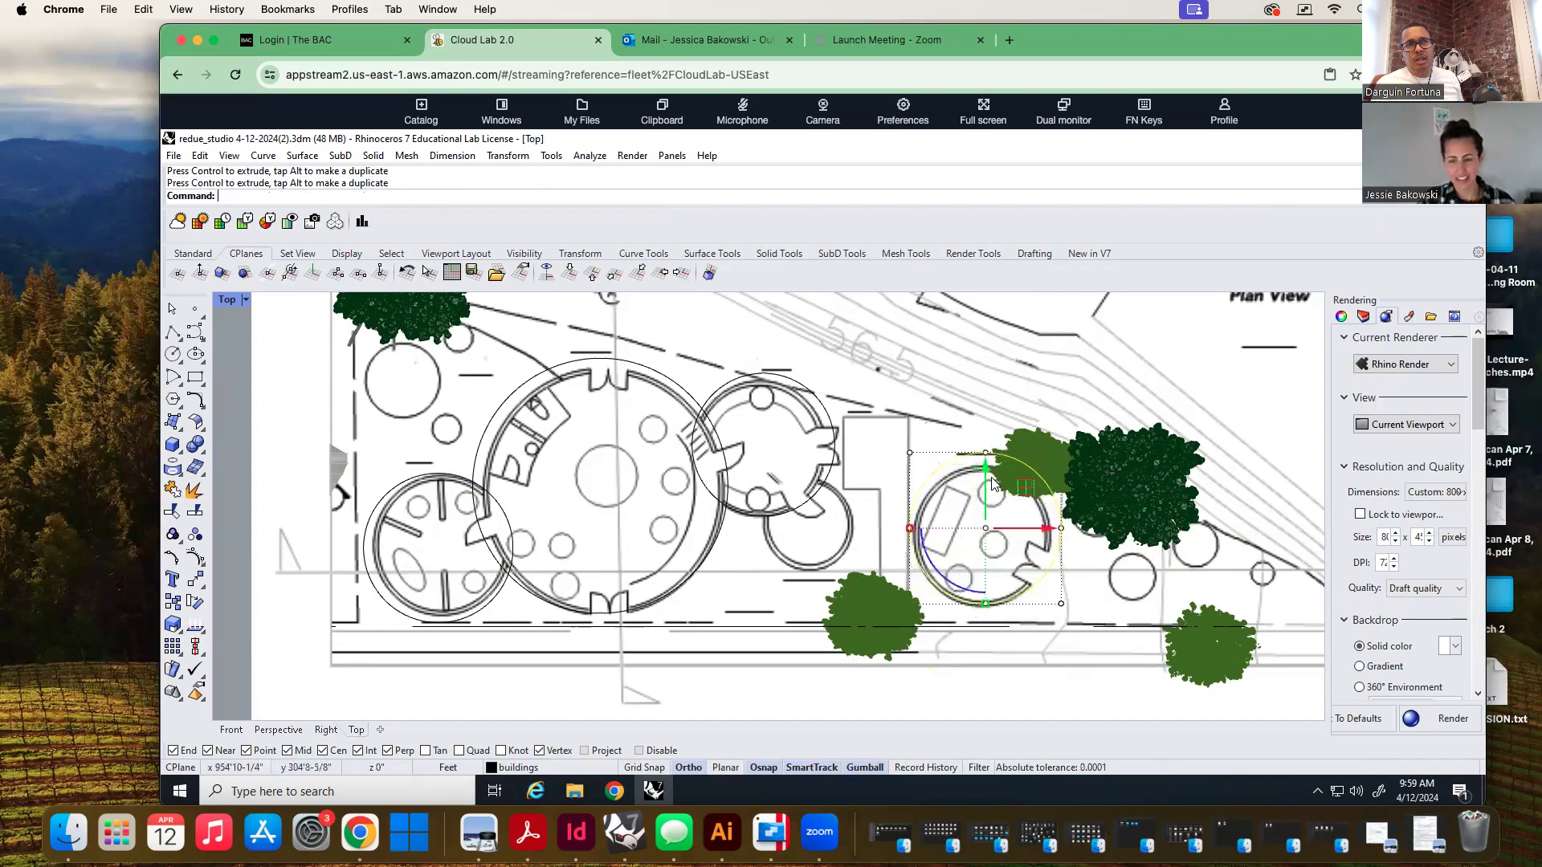
{"action": "left_click_drag", "start_coordinate": [985, 472], "coordinate": [987, 480]}
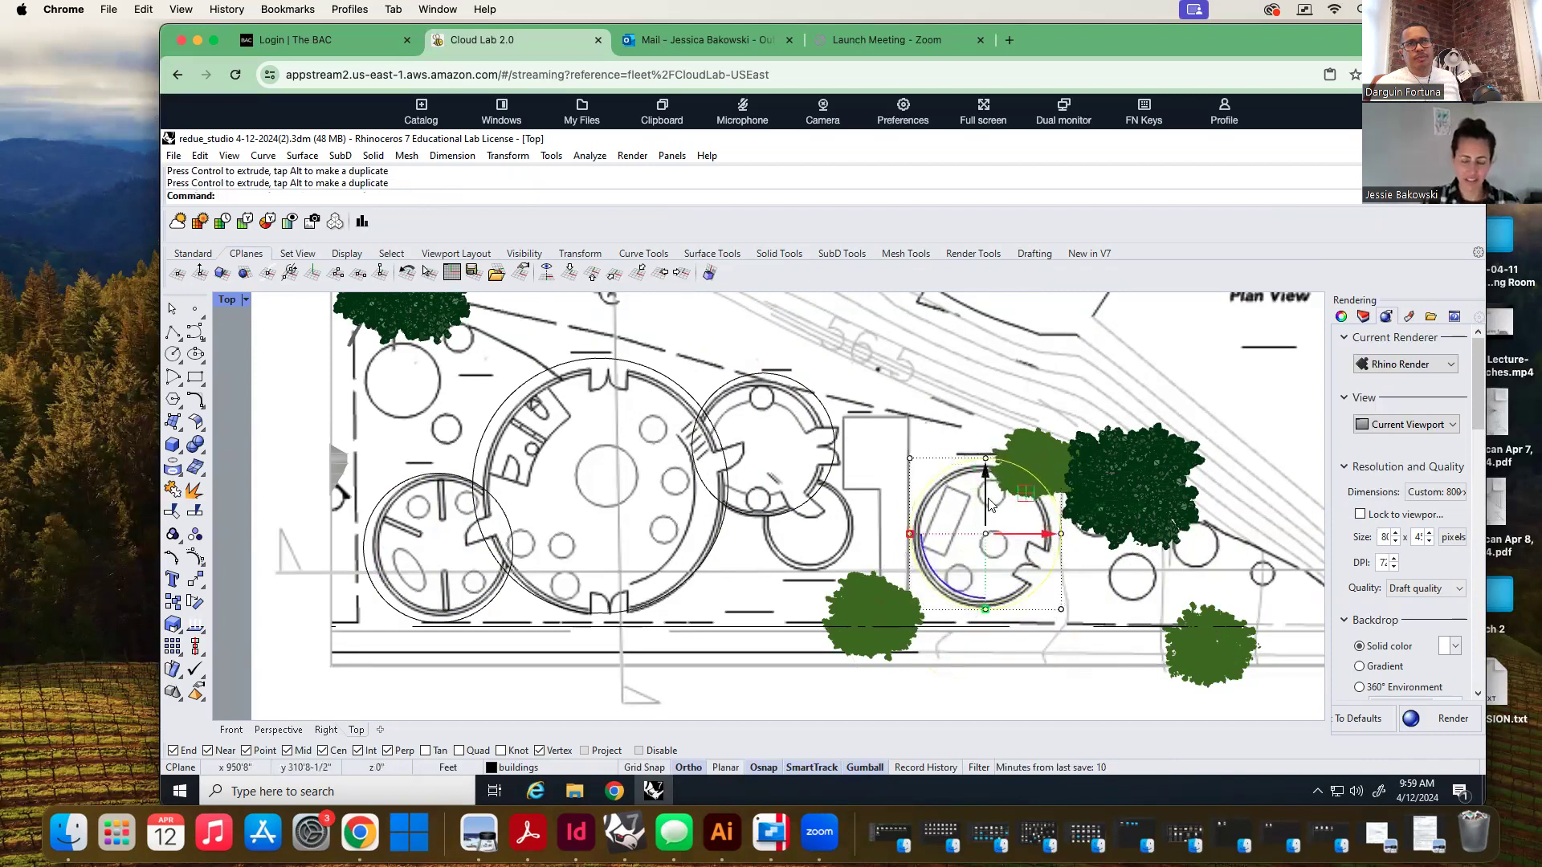
Copy the rightmost roof circle onto the small round building below the upper one, scale it down to fit and deselect it
{"action": "left_click_drag", "start_coordinate": [1047, 533], "coordinate": [849, 531]}
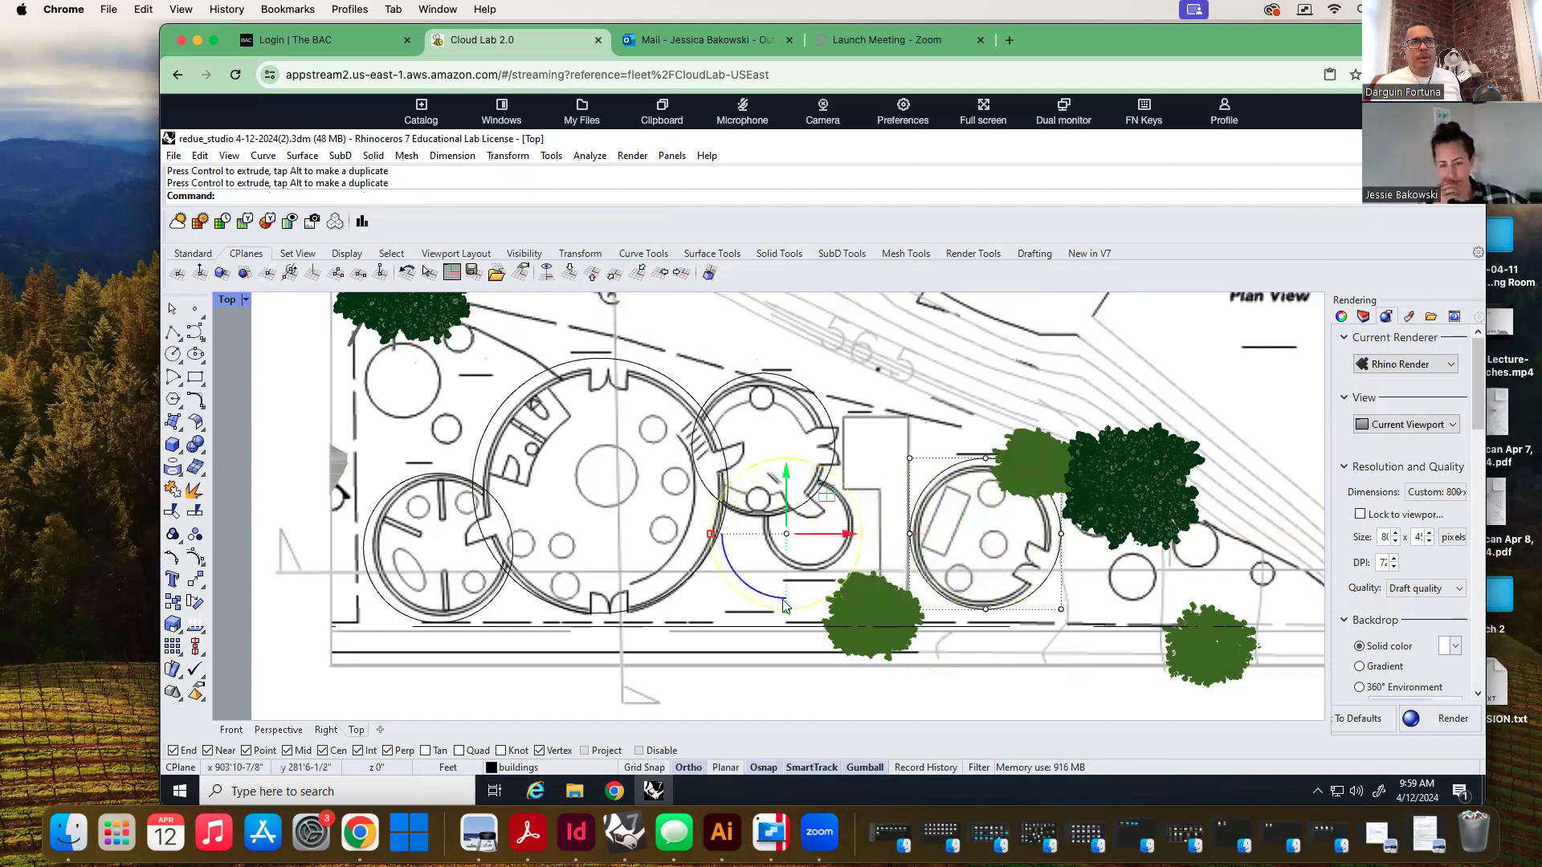
{"action": "left_click_drag", "start_coordinate": [786, 609], "coordinate": [795, 593]}
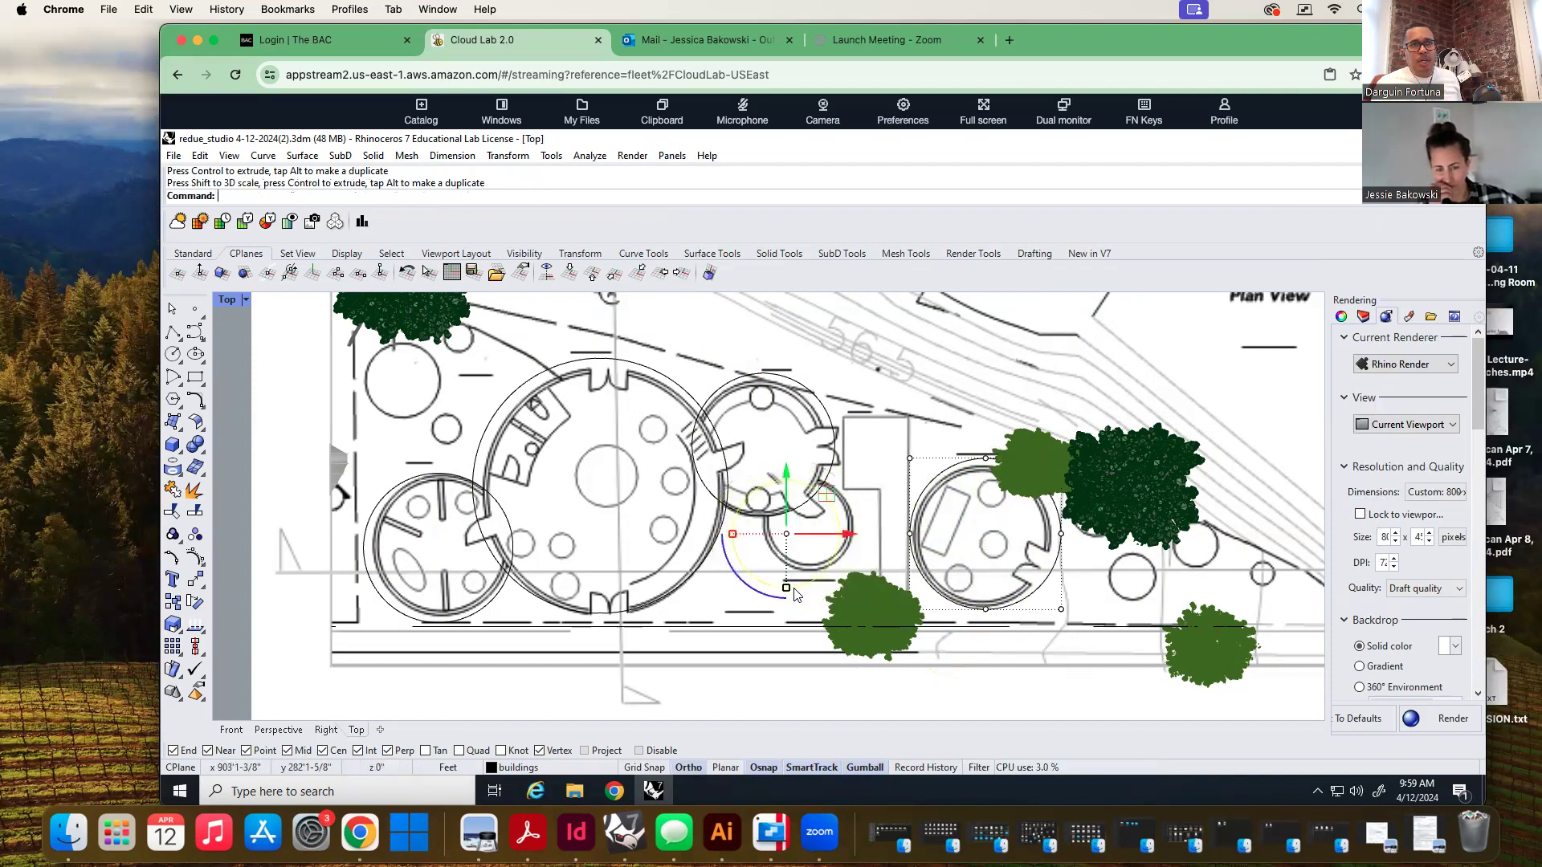
{"action": "left_click_drag", "start_coordinate": [851, 534], "coordinate": [874, 536]}
{"action": "left_click_drag", "start_coordinate": [808, 486], "coordinate": [809, 477]}
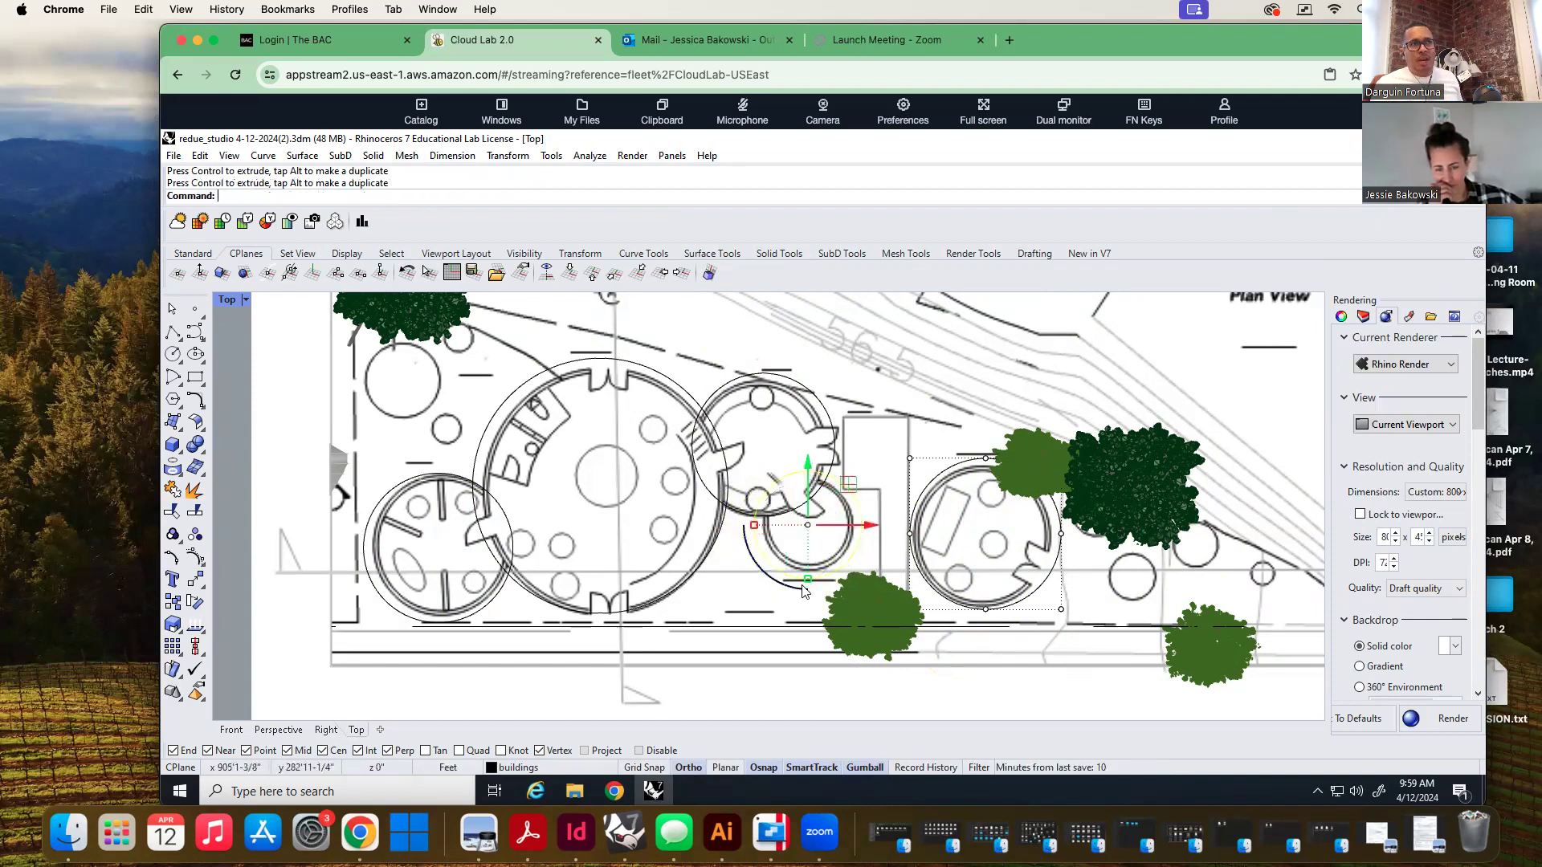
{"action": "key", "text": "Escape"}
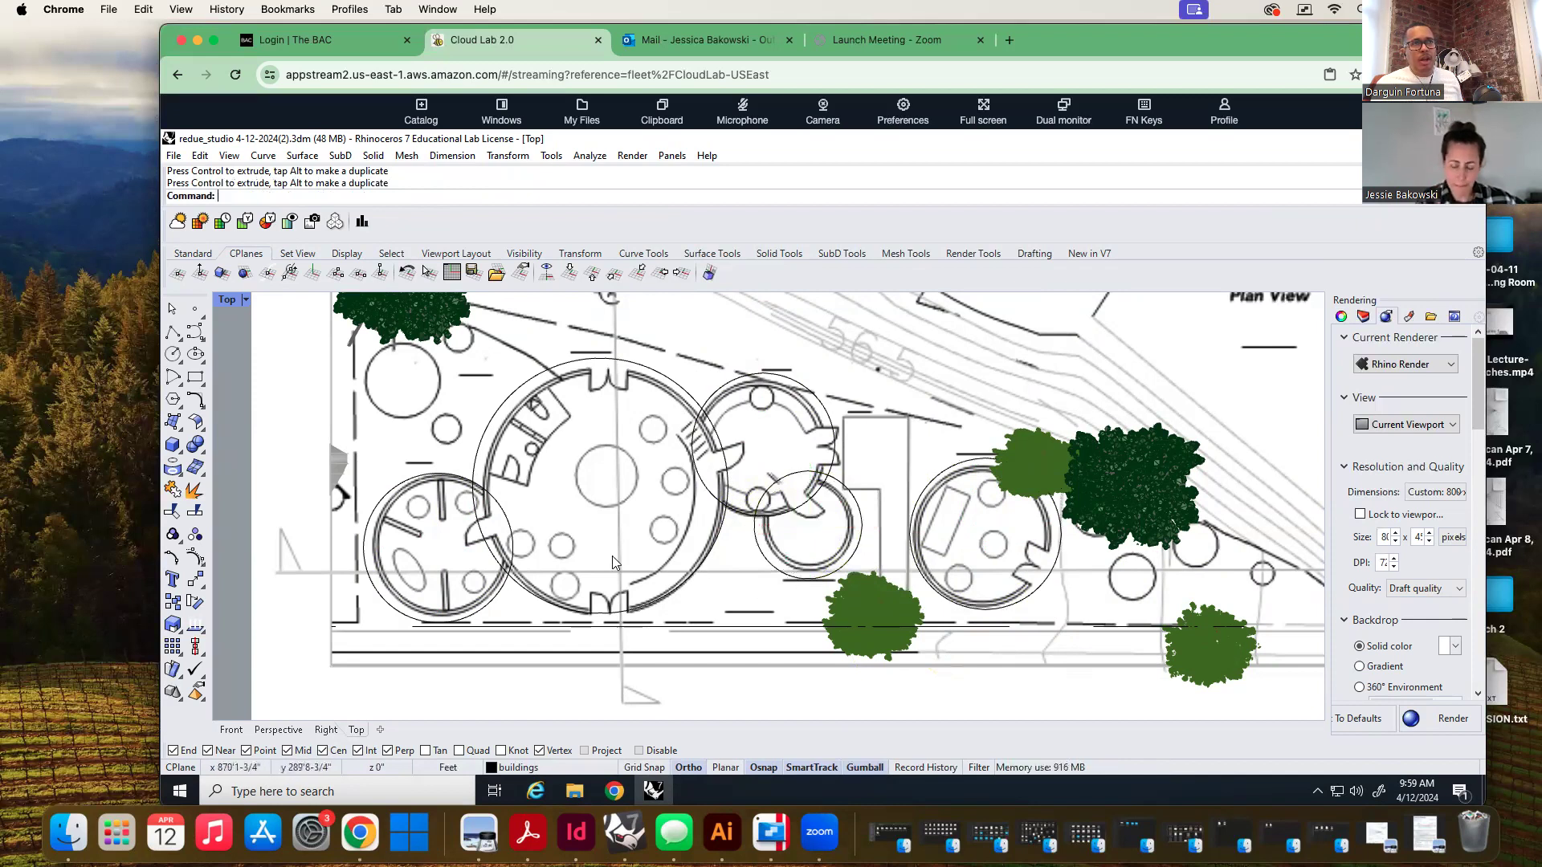
Nudge the largest roof circle slightly down to centre it around the largest round building
{"action": "left_click", "coordinate": [516, 395]}
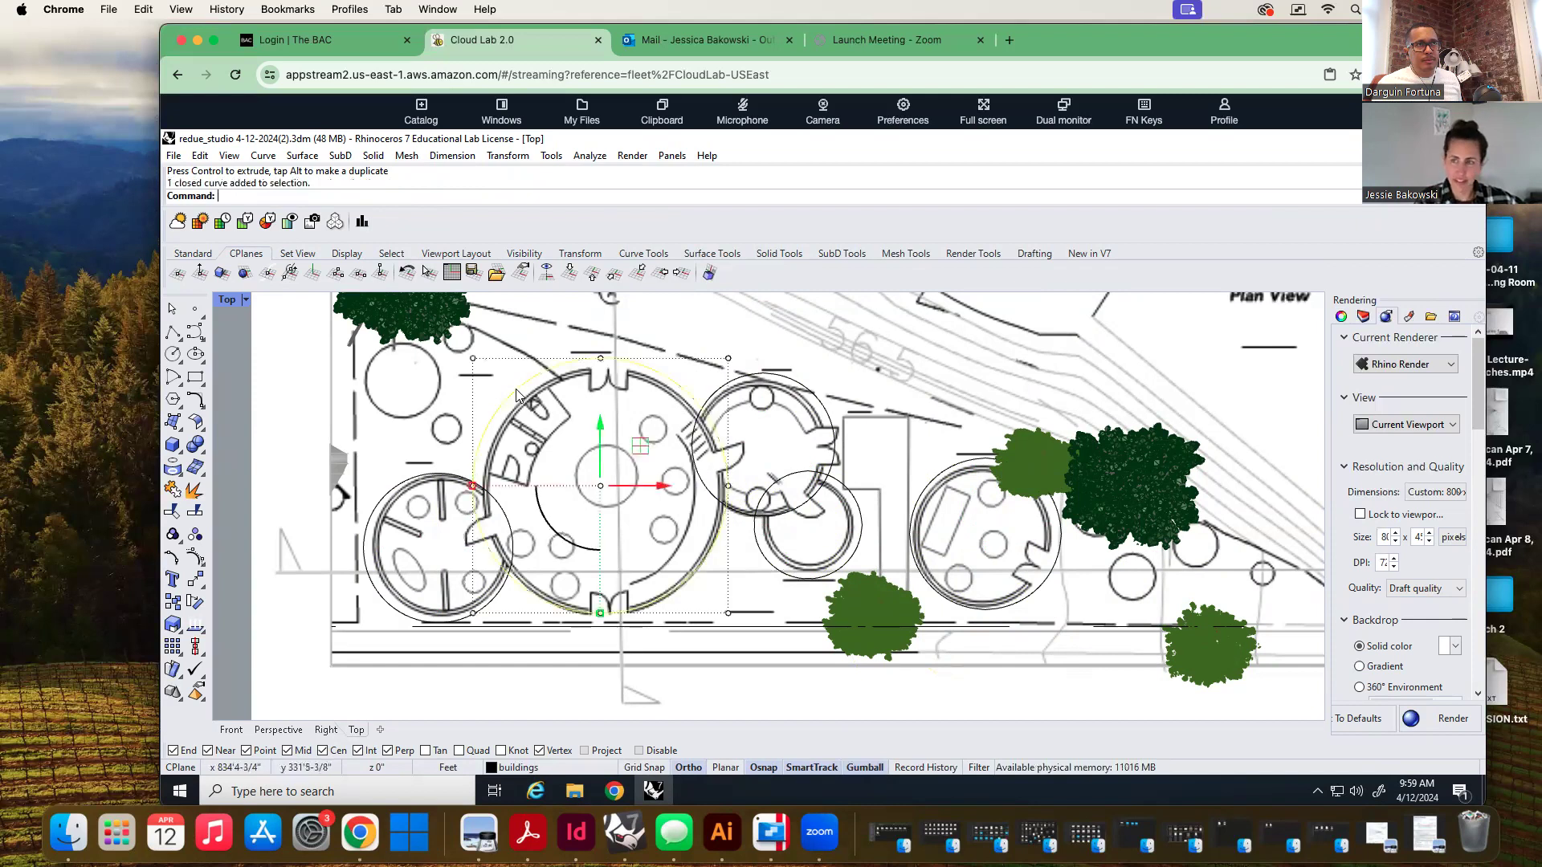
{"action": "left_click_drag", "start_coordinate": [598, 429], "coordinate": [600, 438]}
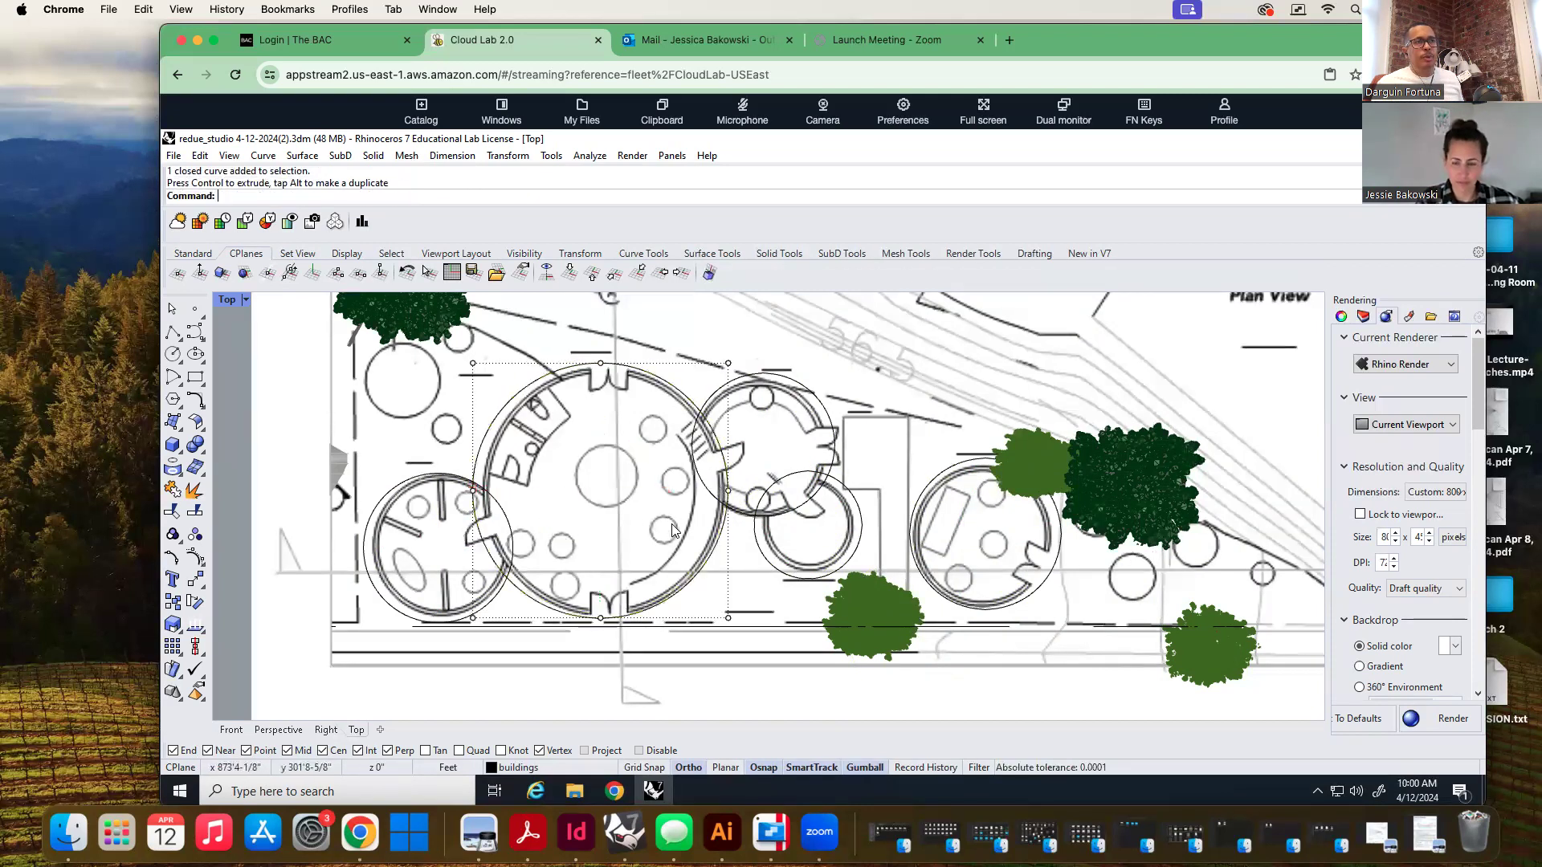
Switch to the Perspective view, examine how the roof circles sit above the plan picture, and clear the selection
{"action": "left_click", "coordinate": [278, 729]}
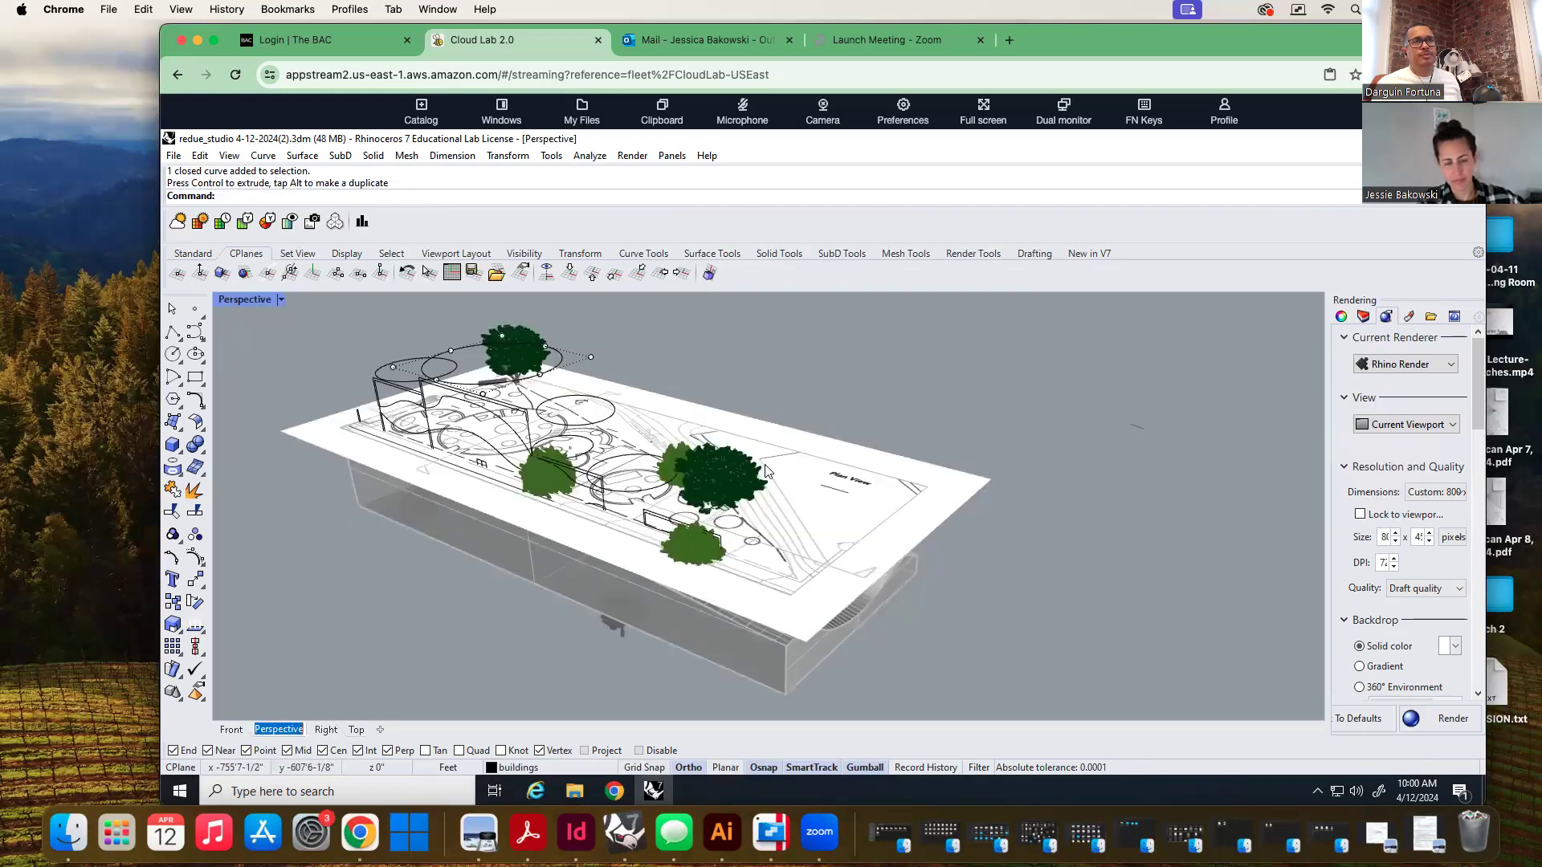
{"action": "scroll", "coordinate": [448, 575], "scroll_direction": "down", "scroll_amount": 2}
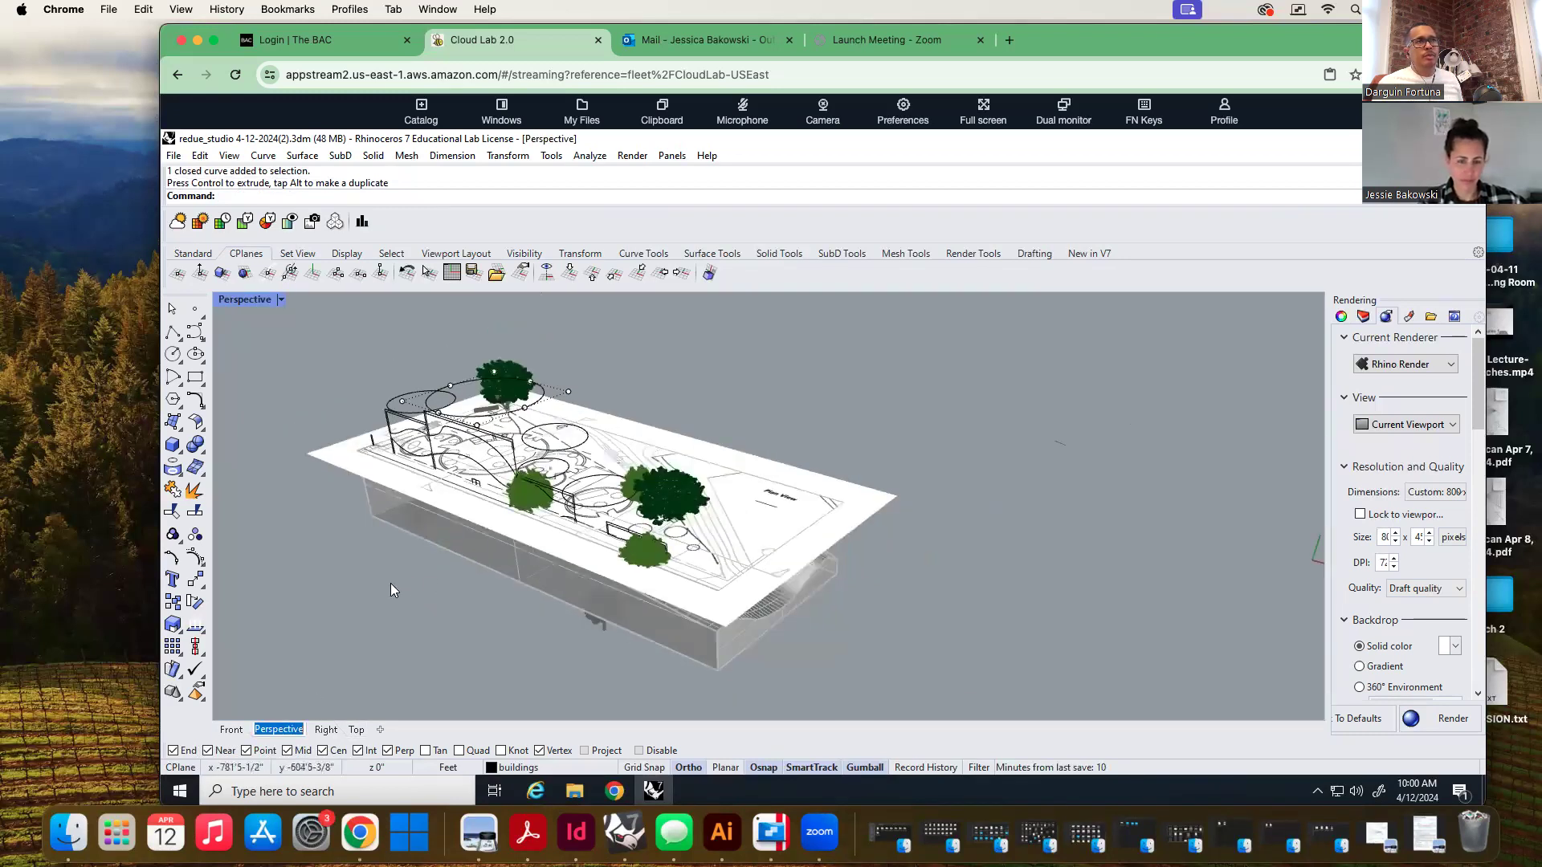
{"action": "right_click_drag", "start_coordinate": [387, 591], "coordinate": [472, 581]}
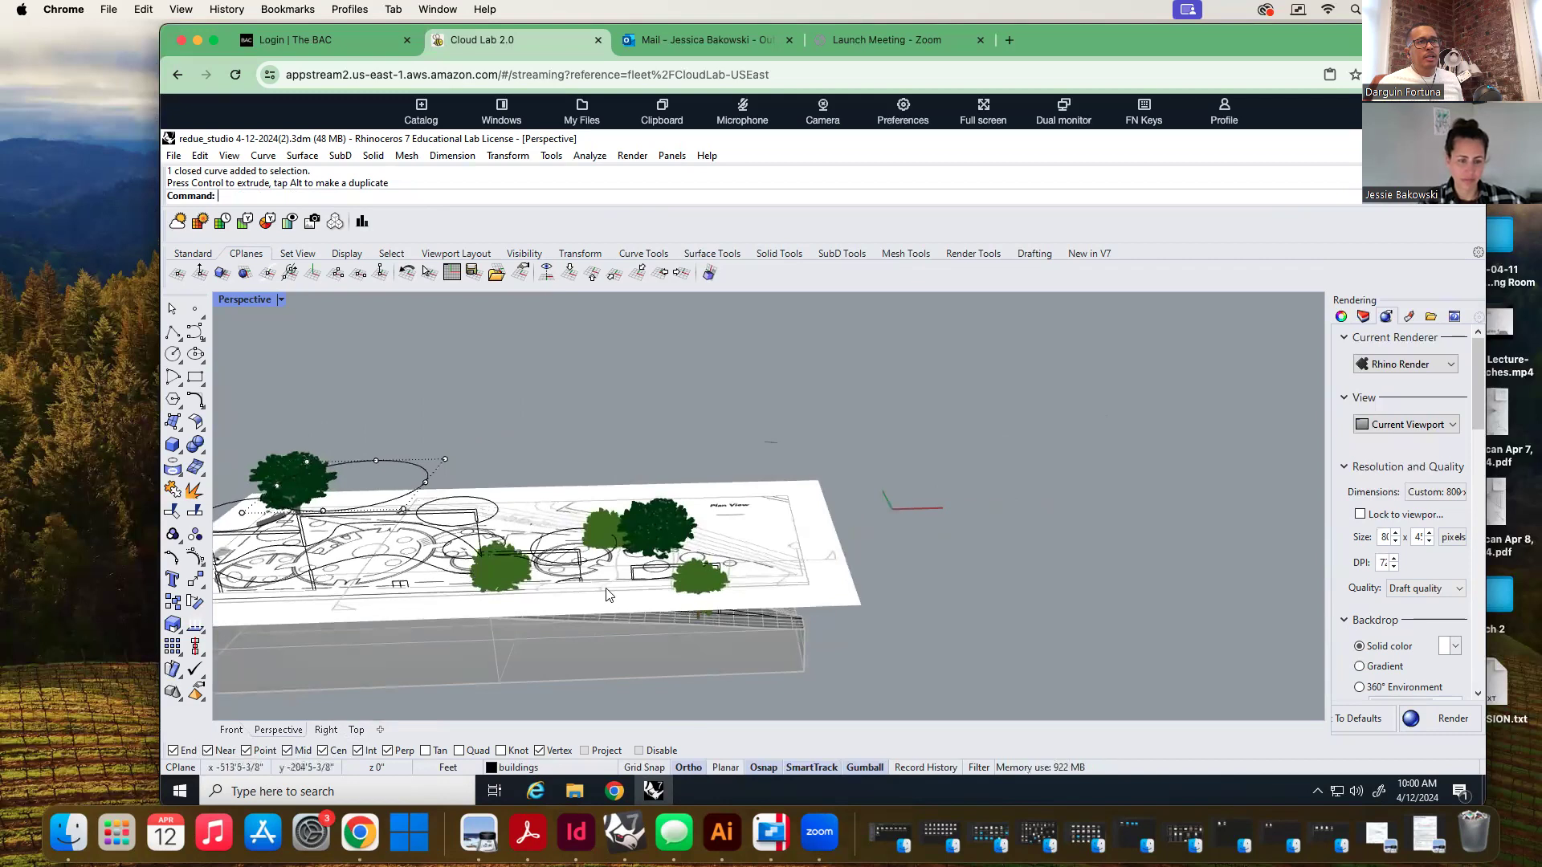
{"action": "scroll", "coordinate": [472, 580], "scroll_direction": "down", "scroll_amount": 2}
{"action": "scroll", "coordinate": [447, 553], "scroll_direction": "up", "scroll_amount": 4}
{"action": "scroll", "coordinate": [447, 553], "scroll_direction": "up", "scroll_amount": 2}
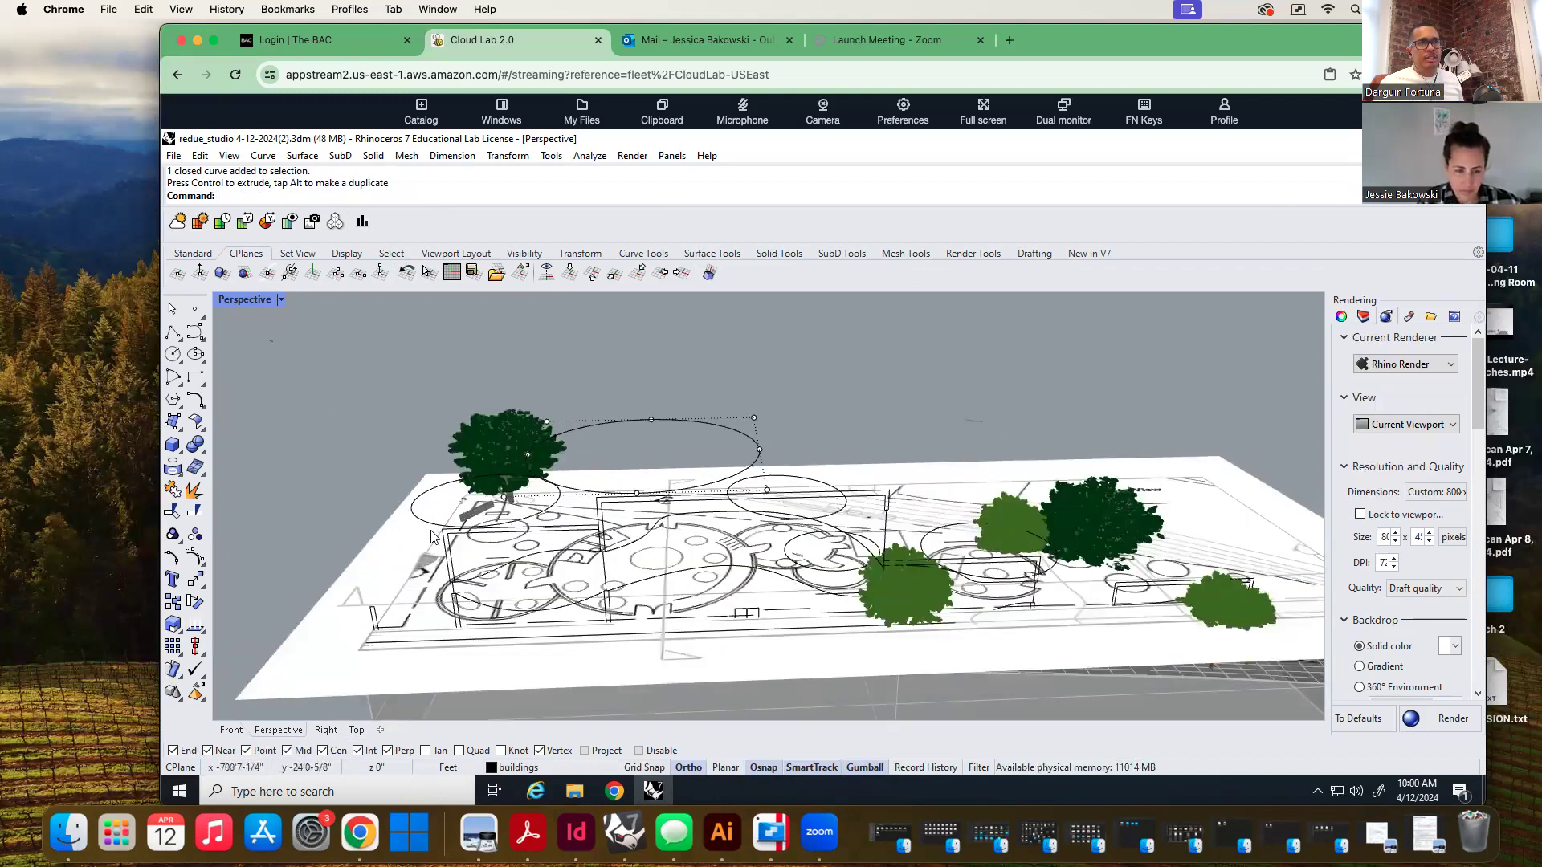
{"action": "scroll", "coordinate": [554, 494], "scroll_direction": "down", "scroll_amount": 1}
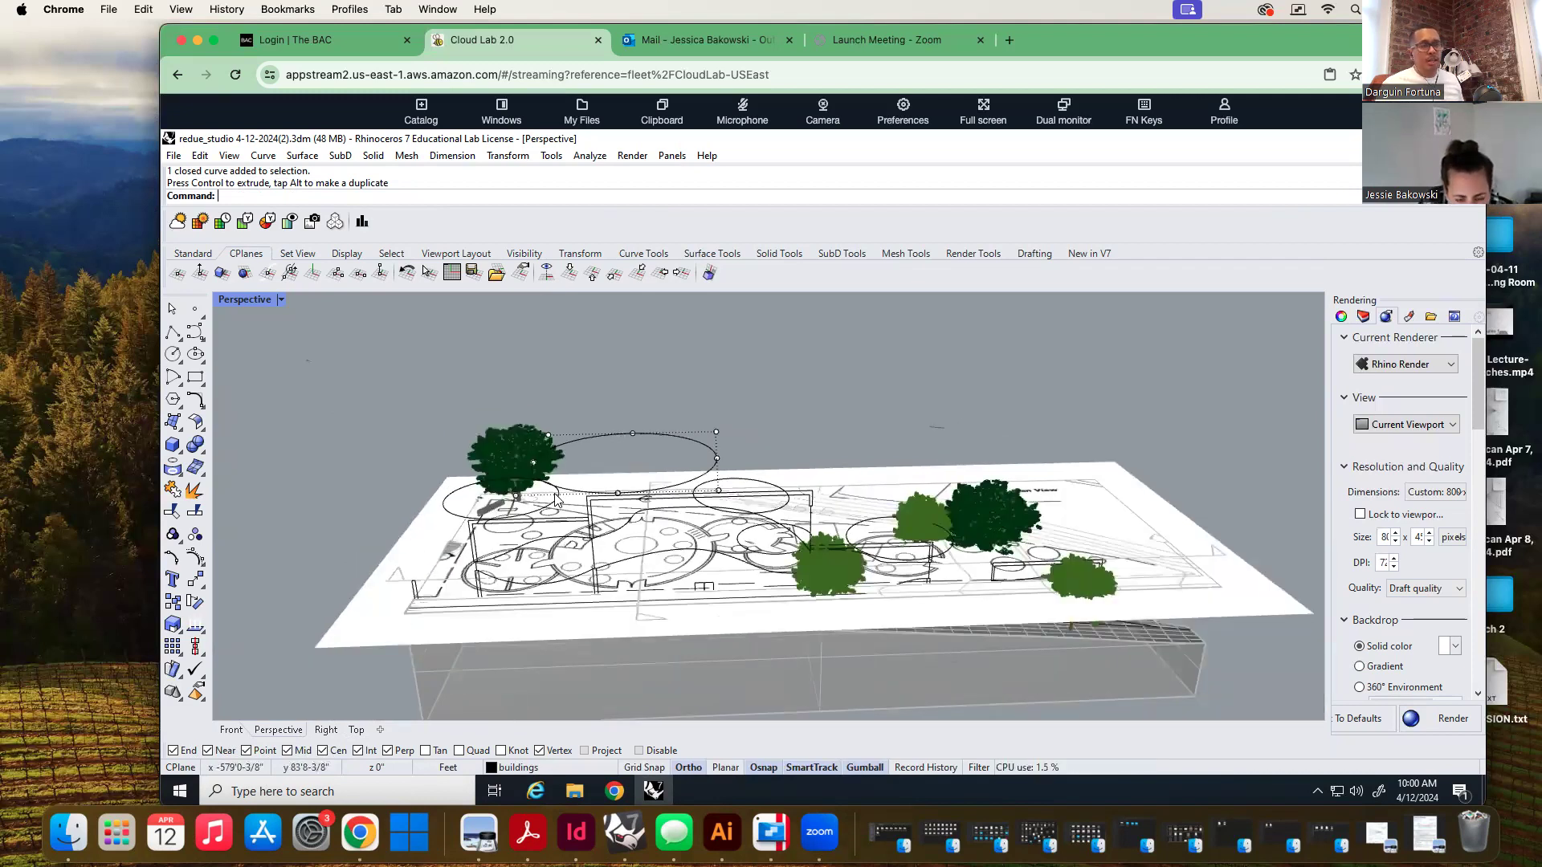
{"action": "key", "text": "Escape"}
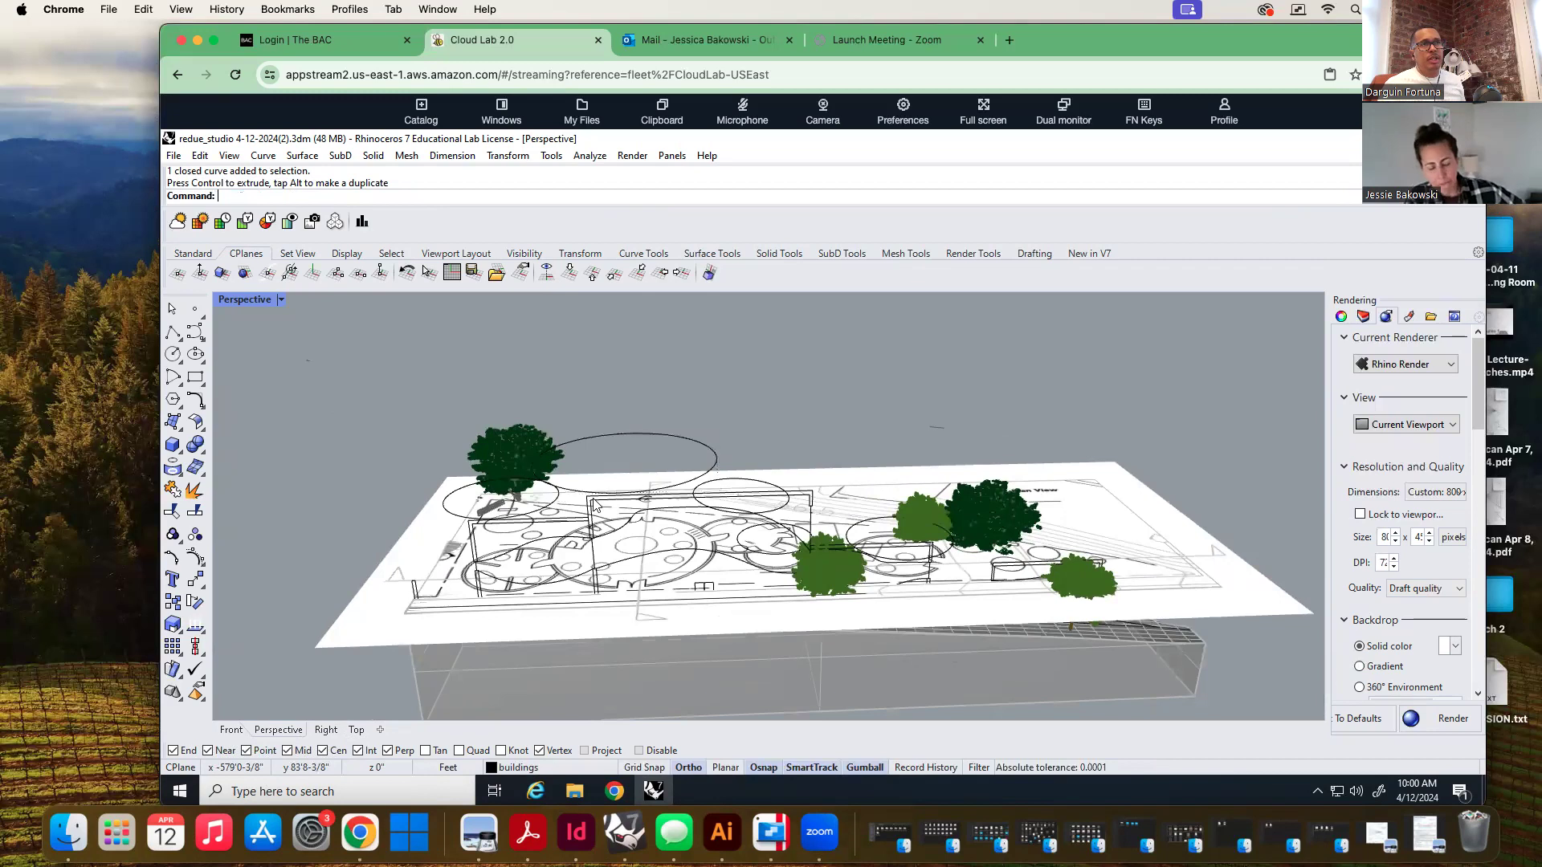
{"action": "left_click", "coordinate": [449, 513]}
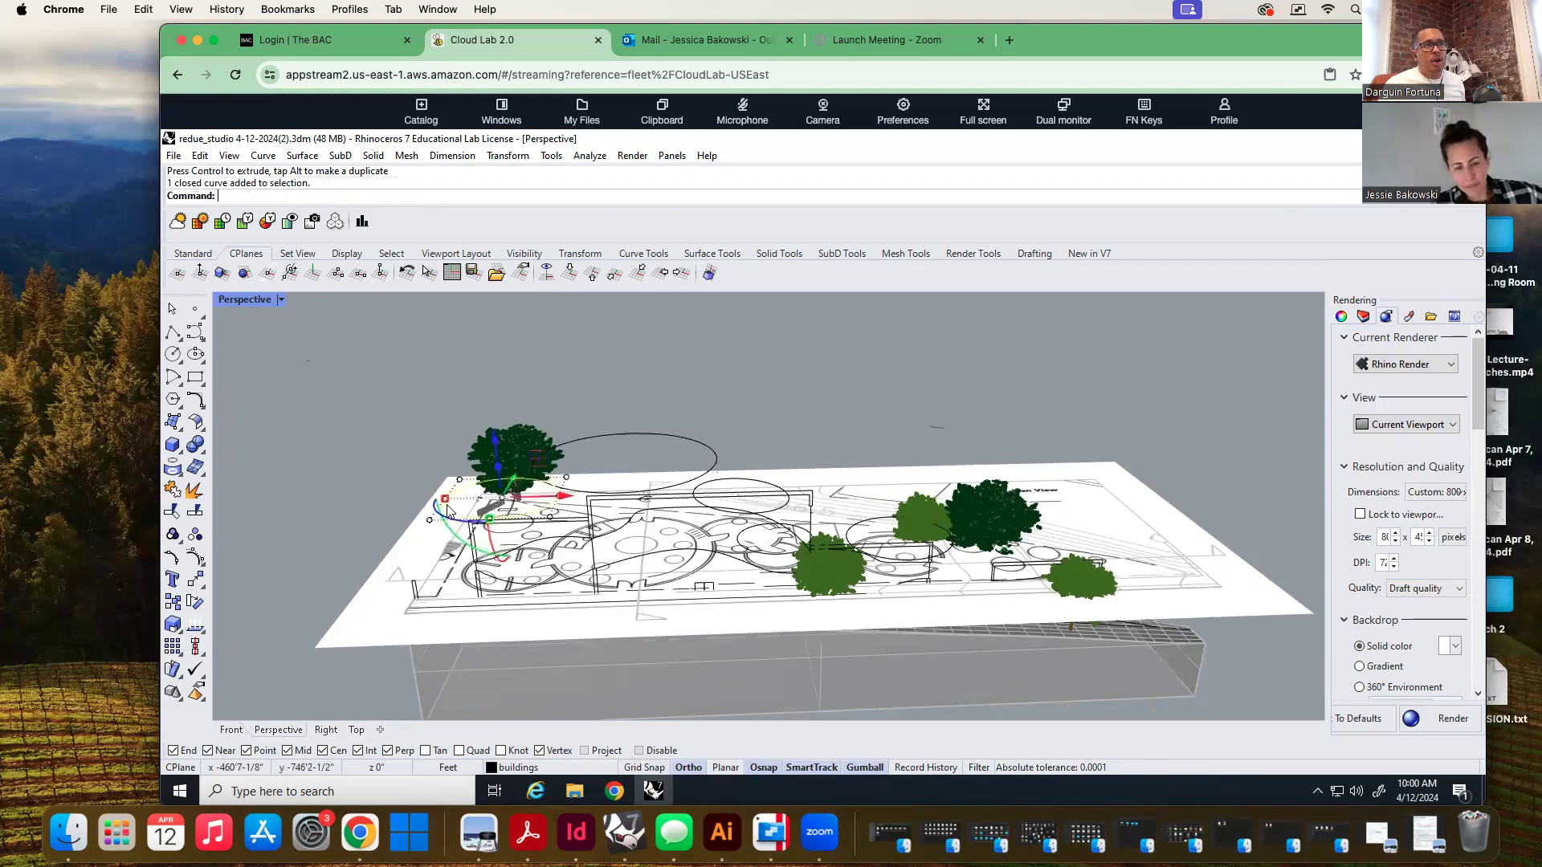
{"action": "left_click", "coordinate": [694, 440], "text": "shift"}
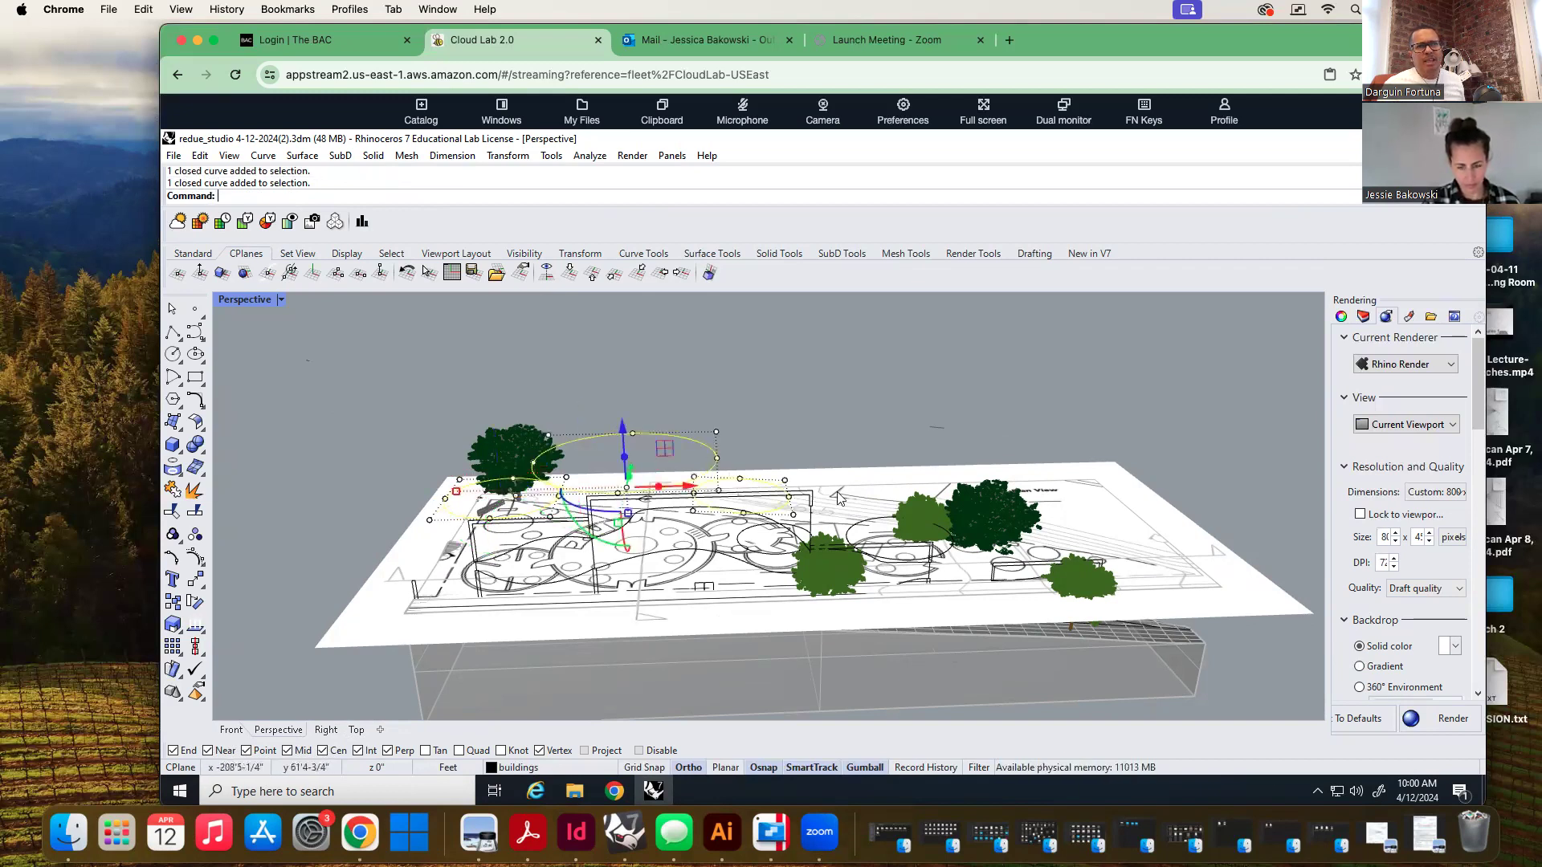
{"action": "key", "text": "Escape"}
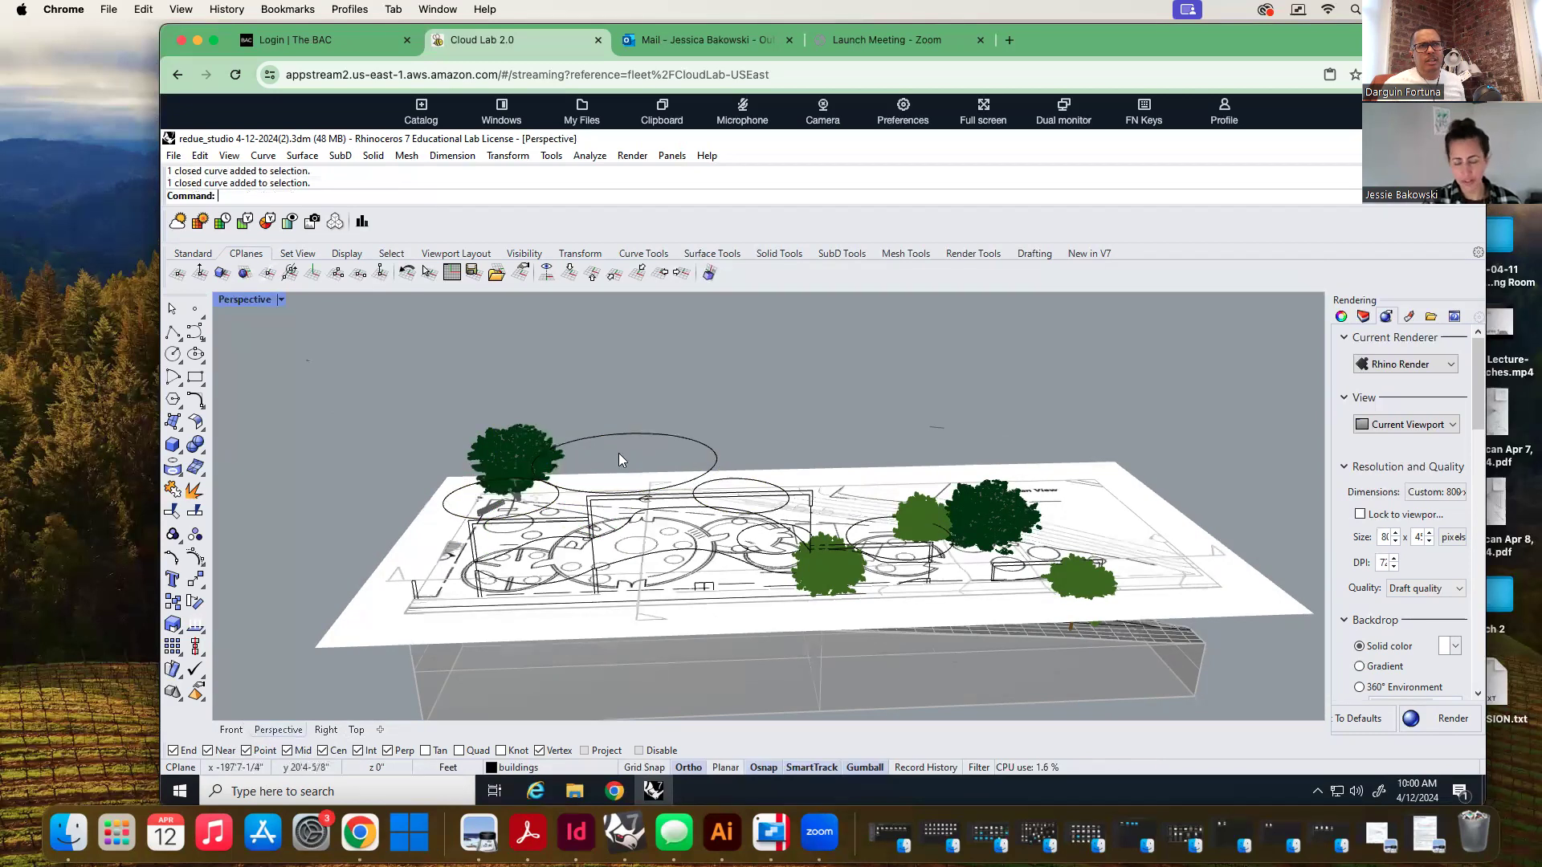
Extrude the largest roof circle about 40.8 feet down to the base of the elevation outline on the terrain
{"action": "left_click", "coordinate": [622, 436]}
{"action": "type", "text": "extrudecrv"}
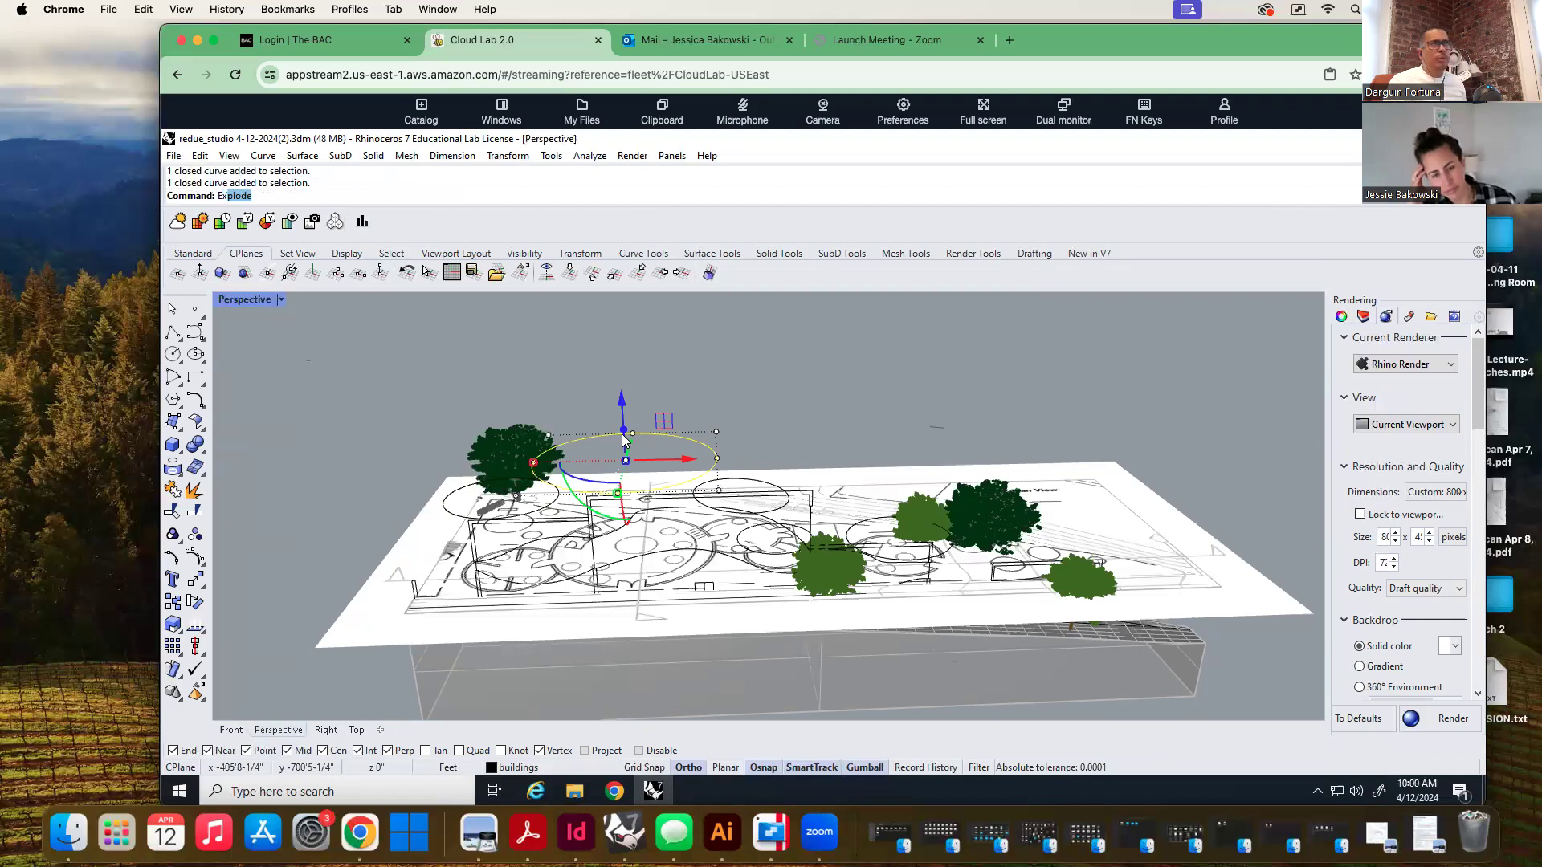
{"action": "key", "text": "Return"}
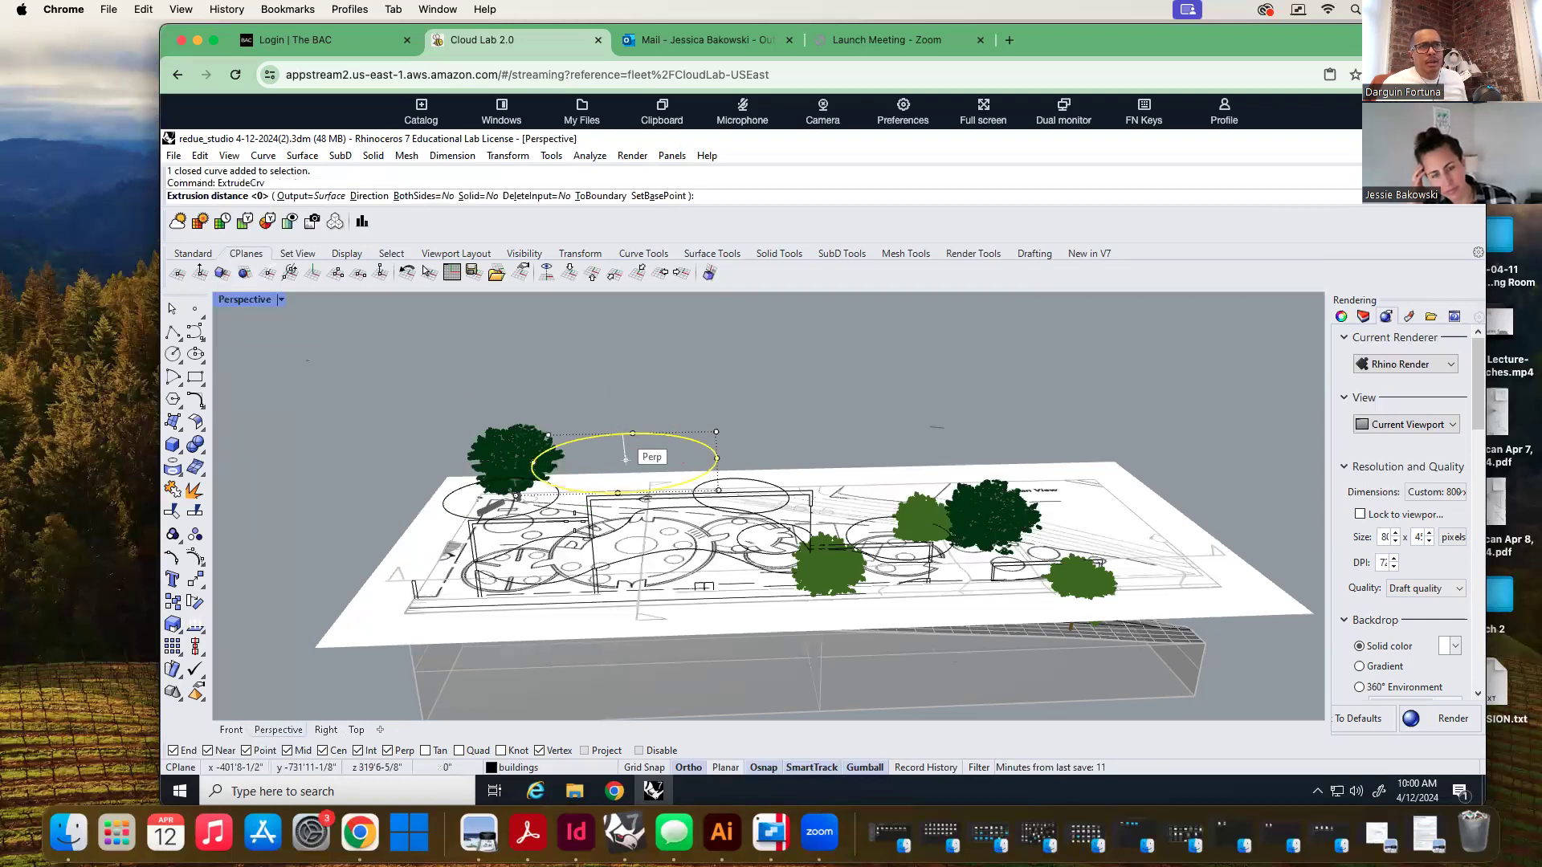
{"action": "scroll", "coordinate": [625, 596], "scroll_direction": "up", "scroll_amount": 6}
{"action": "mouse_move", "coordinate": [626, 596]}
{"action": "right_mouse_down"}
{"action": "mouse_move", "coordinate": [625, 572]}
{"action": "mouse_move", "coordinate": [613, 595]}
{"action": "right_mouse_up"}
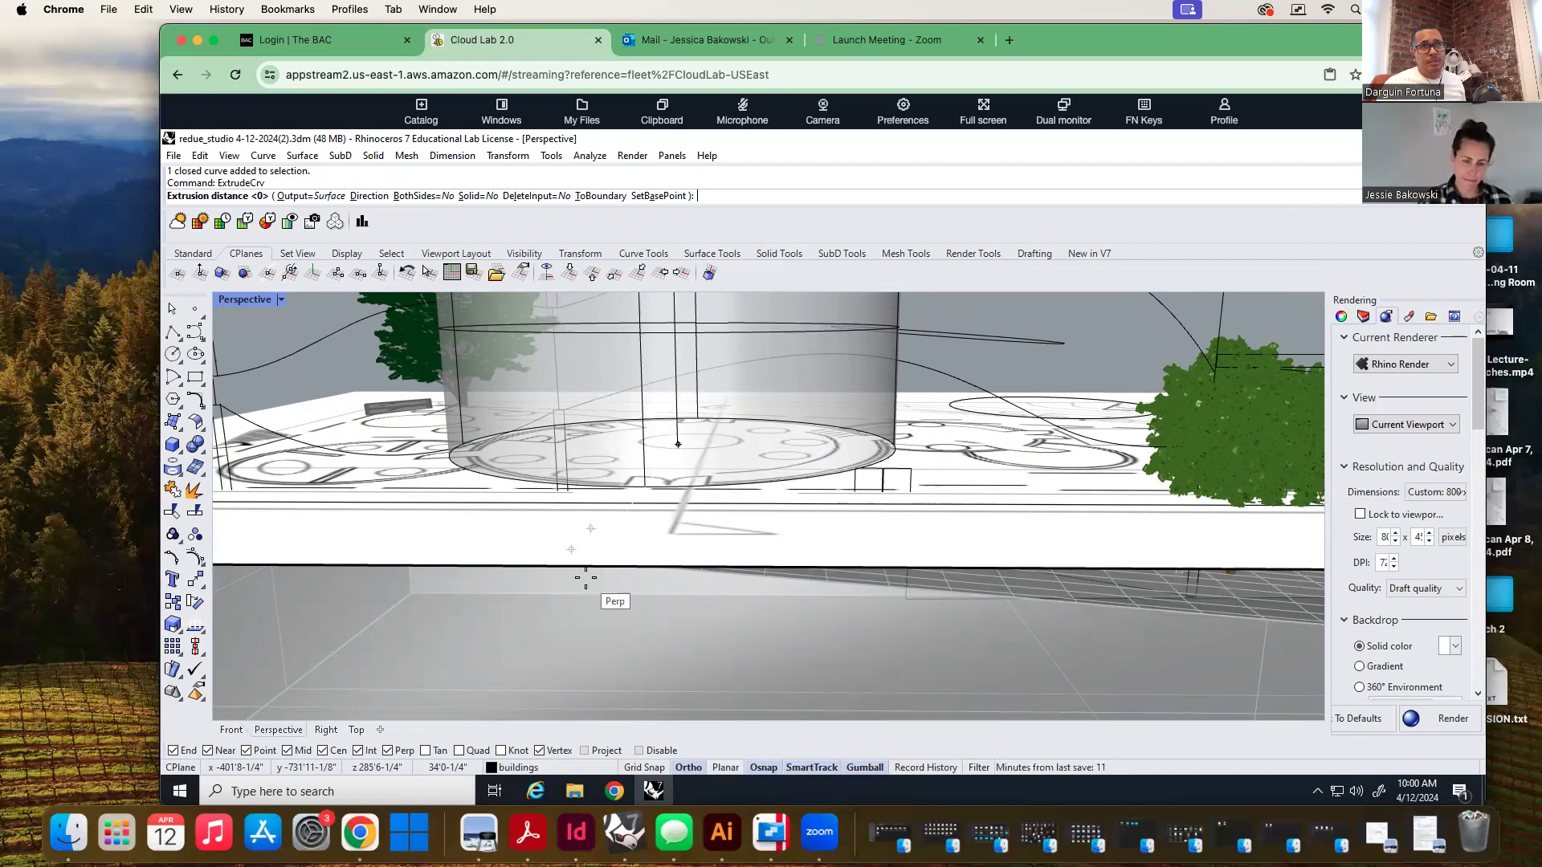
{"action": "scroll", "coordinate": [585, 577], "scroll_direction": "down", "scroll_amount": 3}
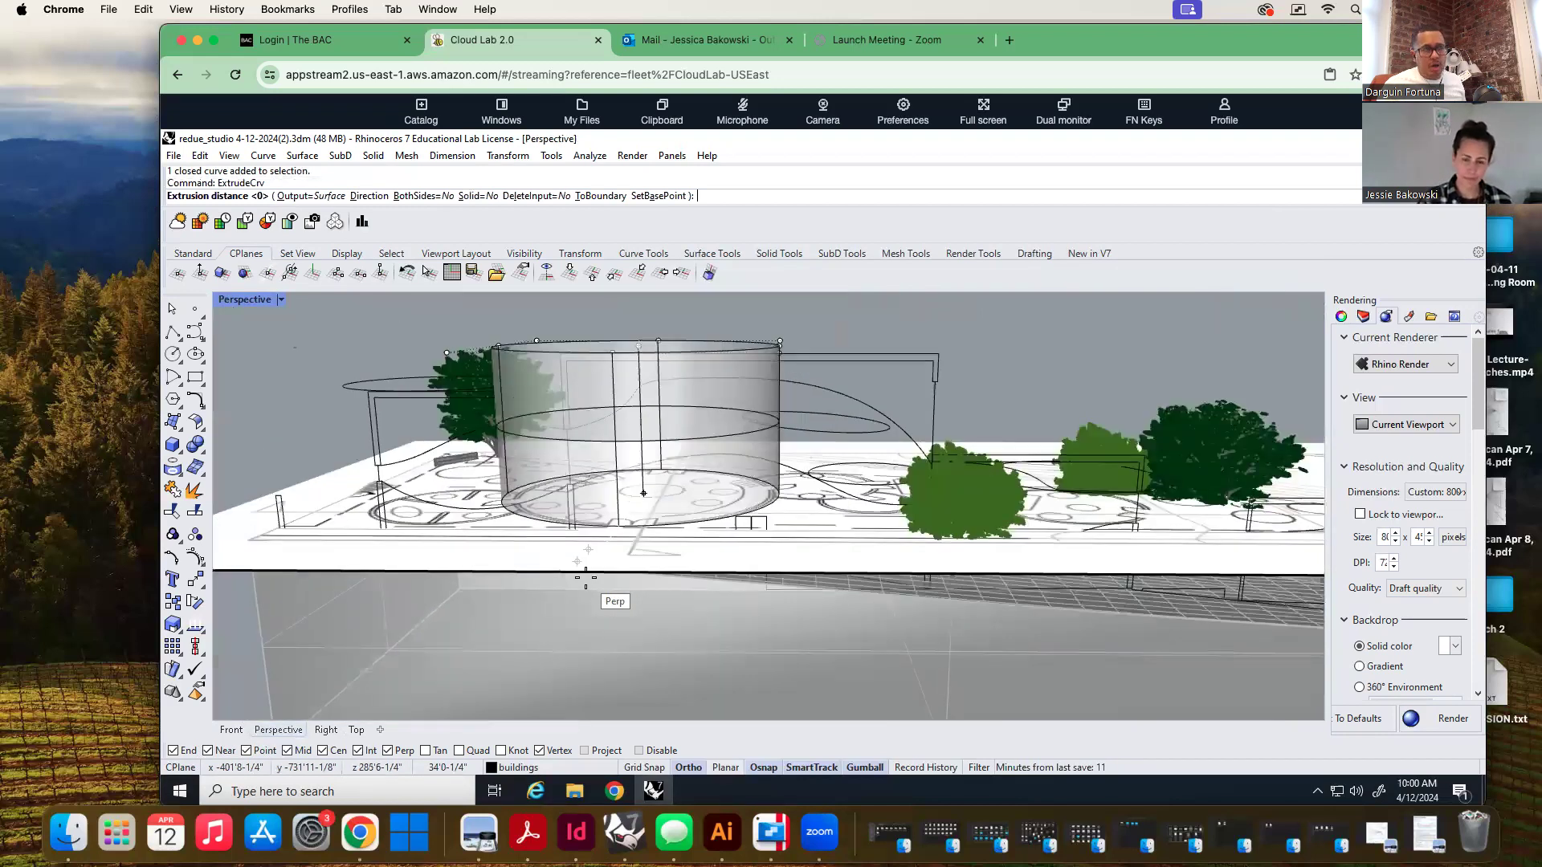
{"action": "right_click_drag", "start_coordinate": [585, 577], "coordinate": [591, 516]}
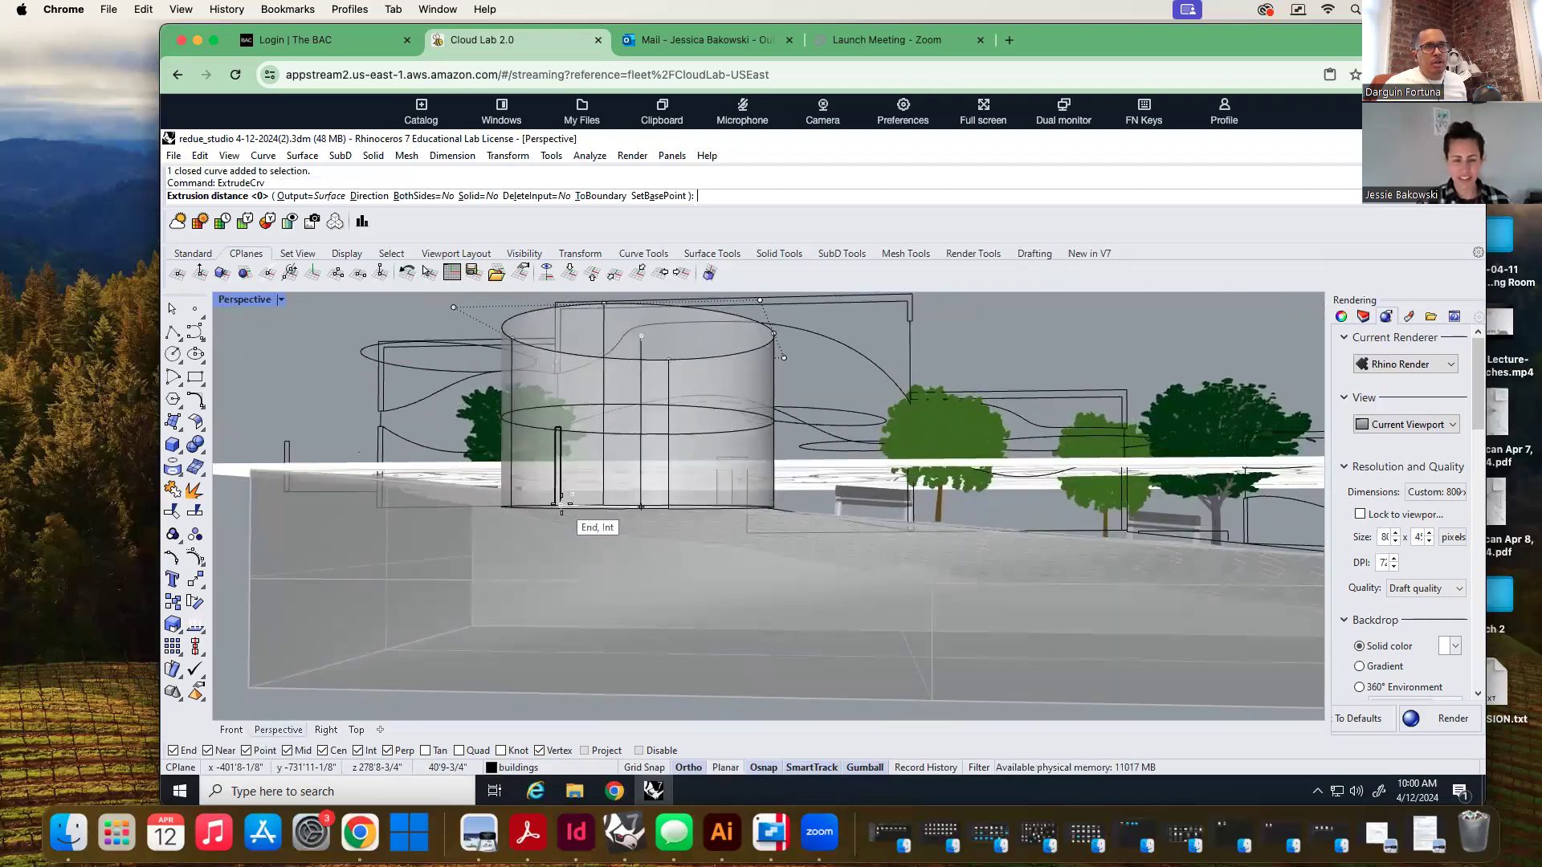
{"action": "left_click", "coordinate": [561, 505]}
{"action": "key", "text": "Escape"}
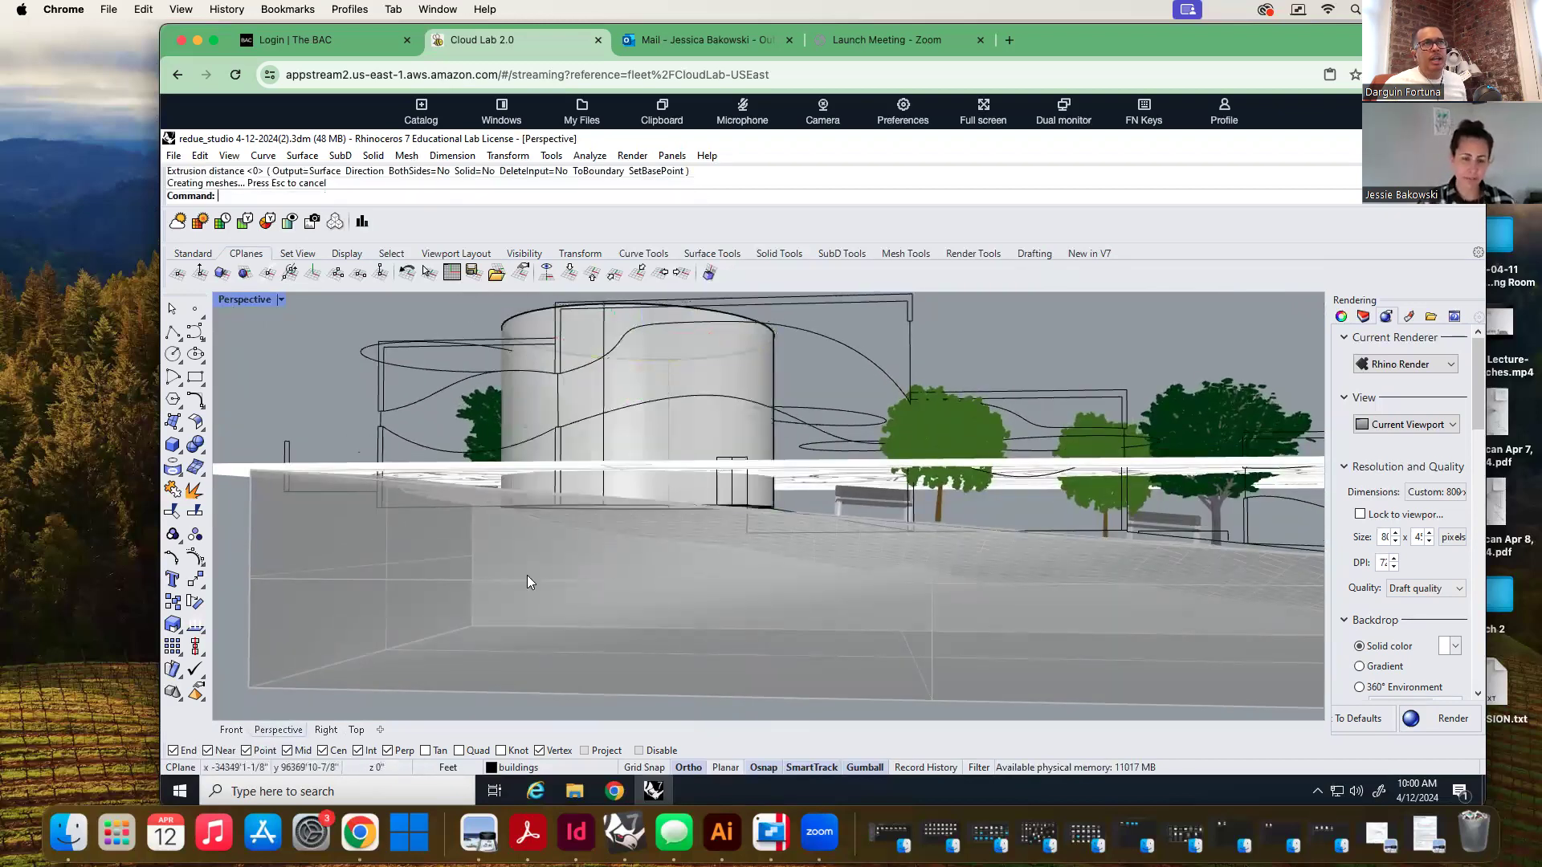
Extrude the leftmost roof circle about 34 feet down to the base point of its elevation outline
{"action": "scroll", "coordinate": [521, 598], "scroll_direction": "down", "scroll_amount": 4}
{"action": "right_click_drag", "start_coordinate": [562, 499], "coordinate": [559, 561]}
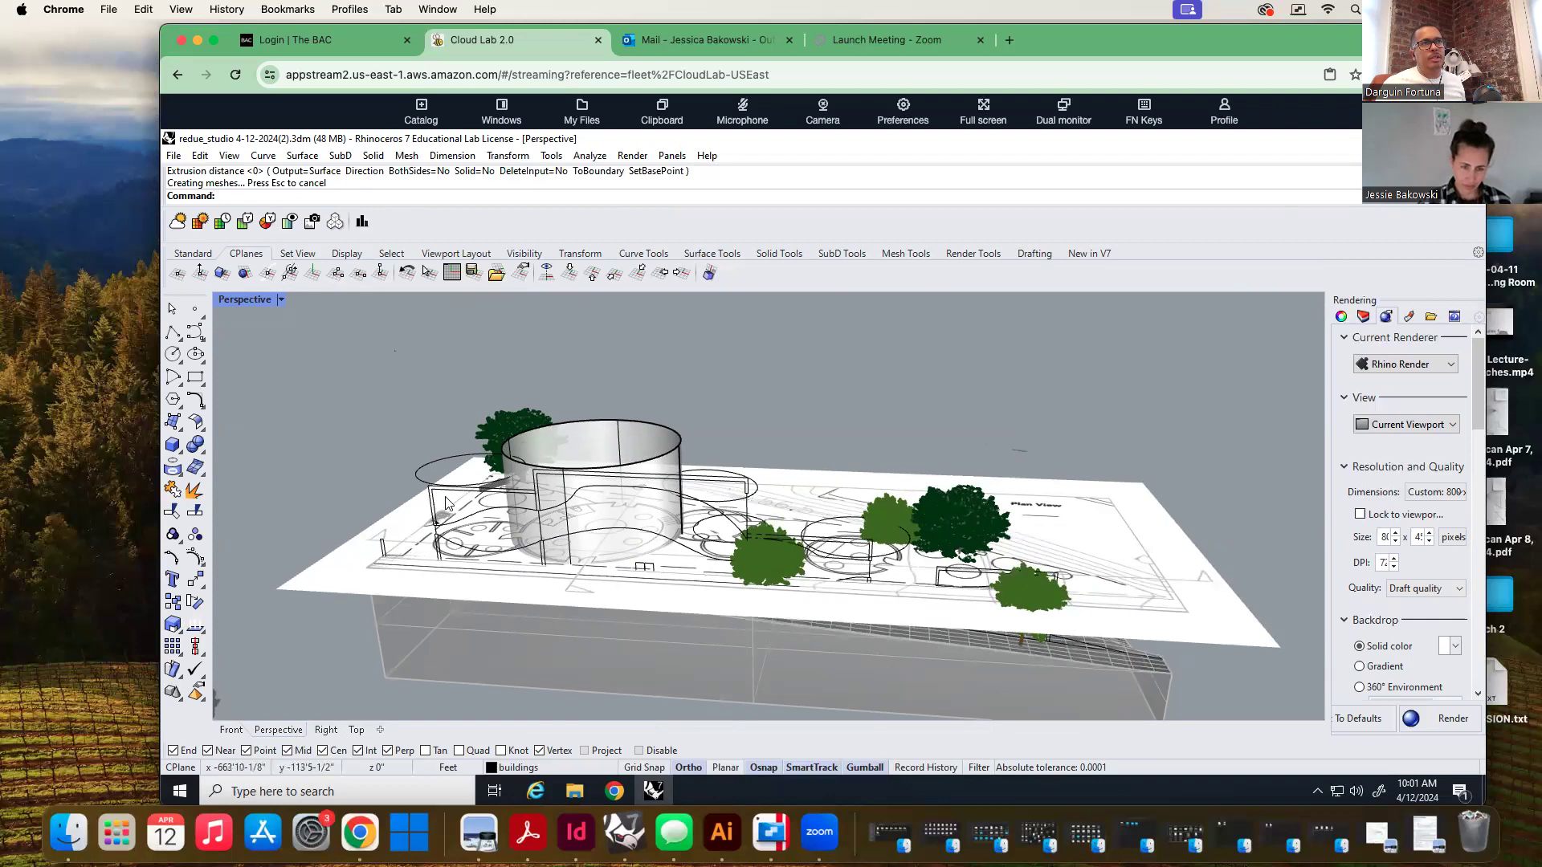
{"action": "left_click", "coordinate": [416, 475]}
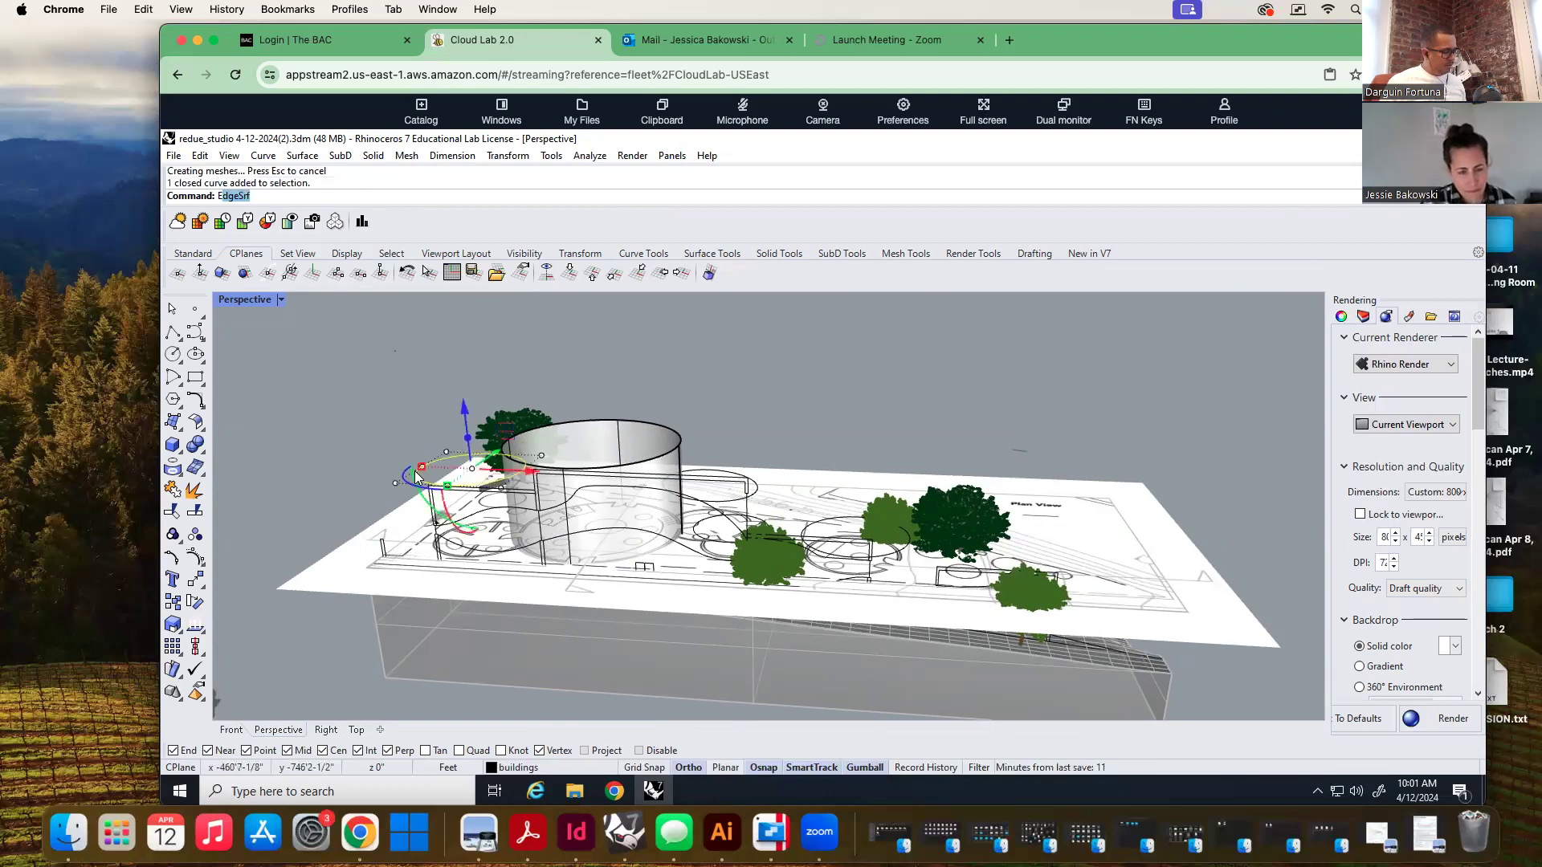
{"action": "key", "text": "Return"}
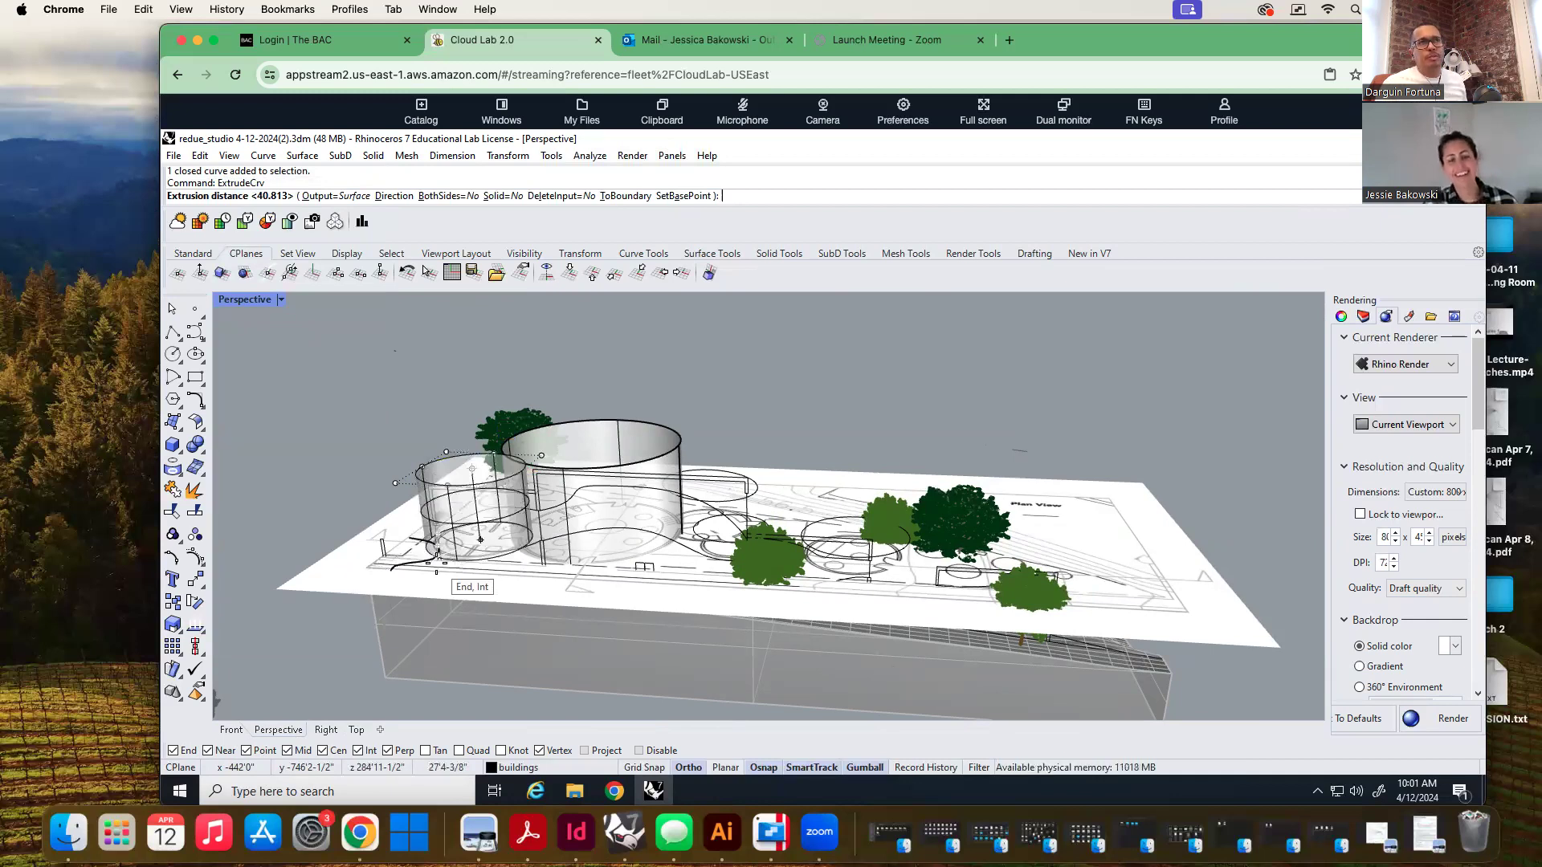
{"action": "scroll", "coordinate": [436, 560], "scroll_direction": "up", "scroll_amount": 5}
{"action": "right_click_drag", "start_coordinate": [432, 570], "coordinate": [461, 558]}
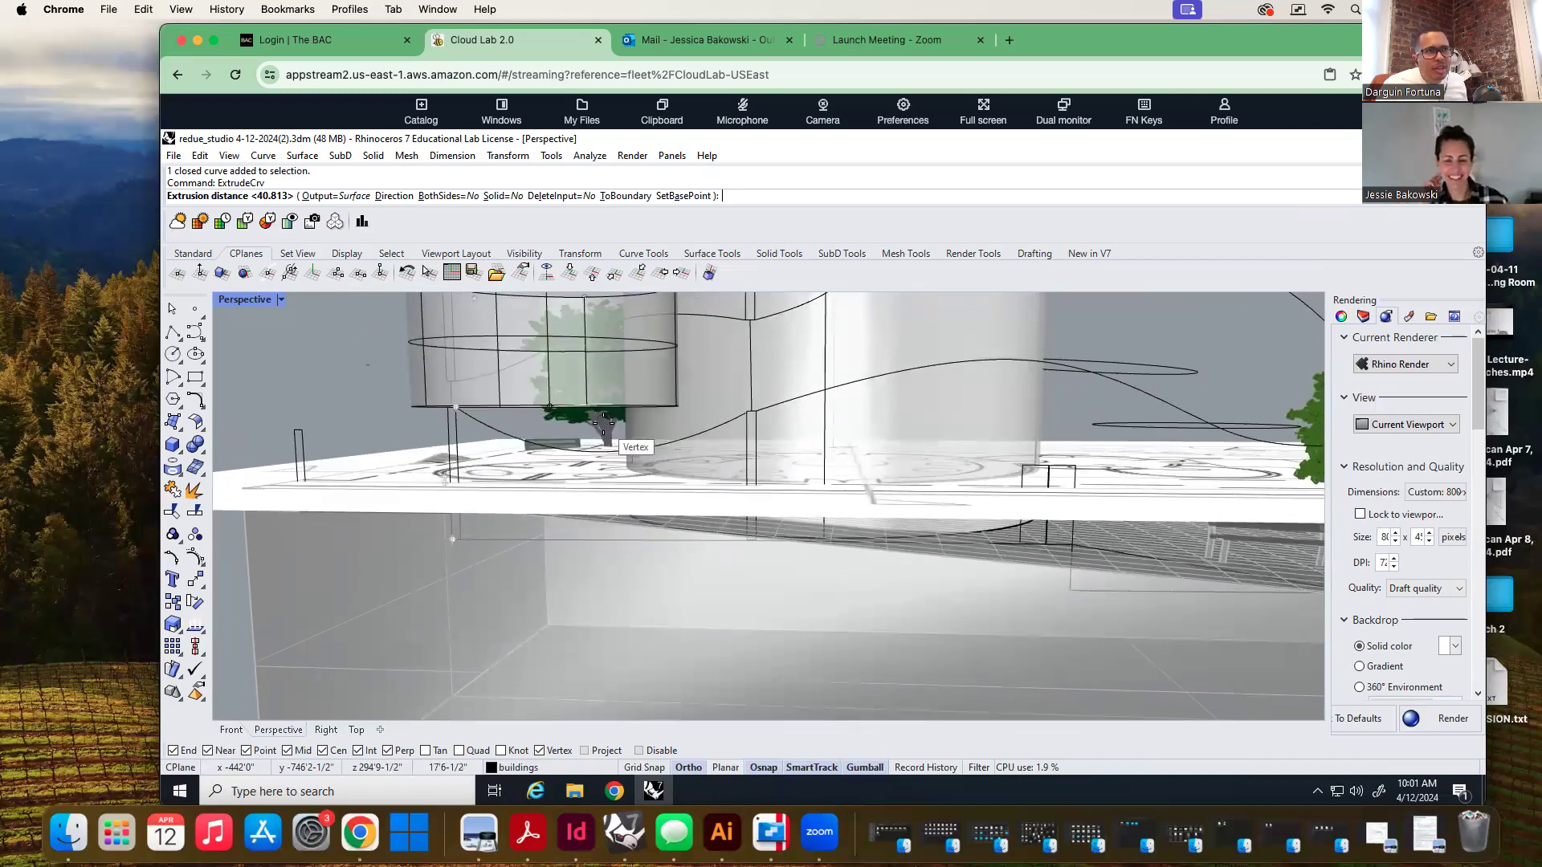
{"action": "left_click", "coordinate": [458, 534]}
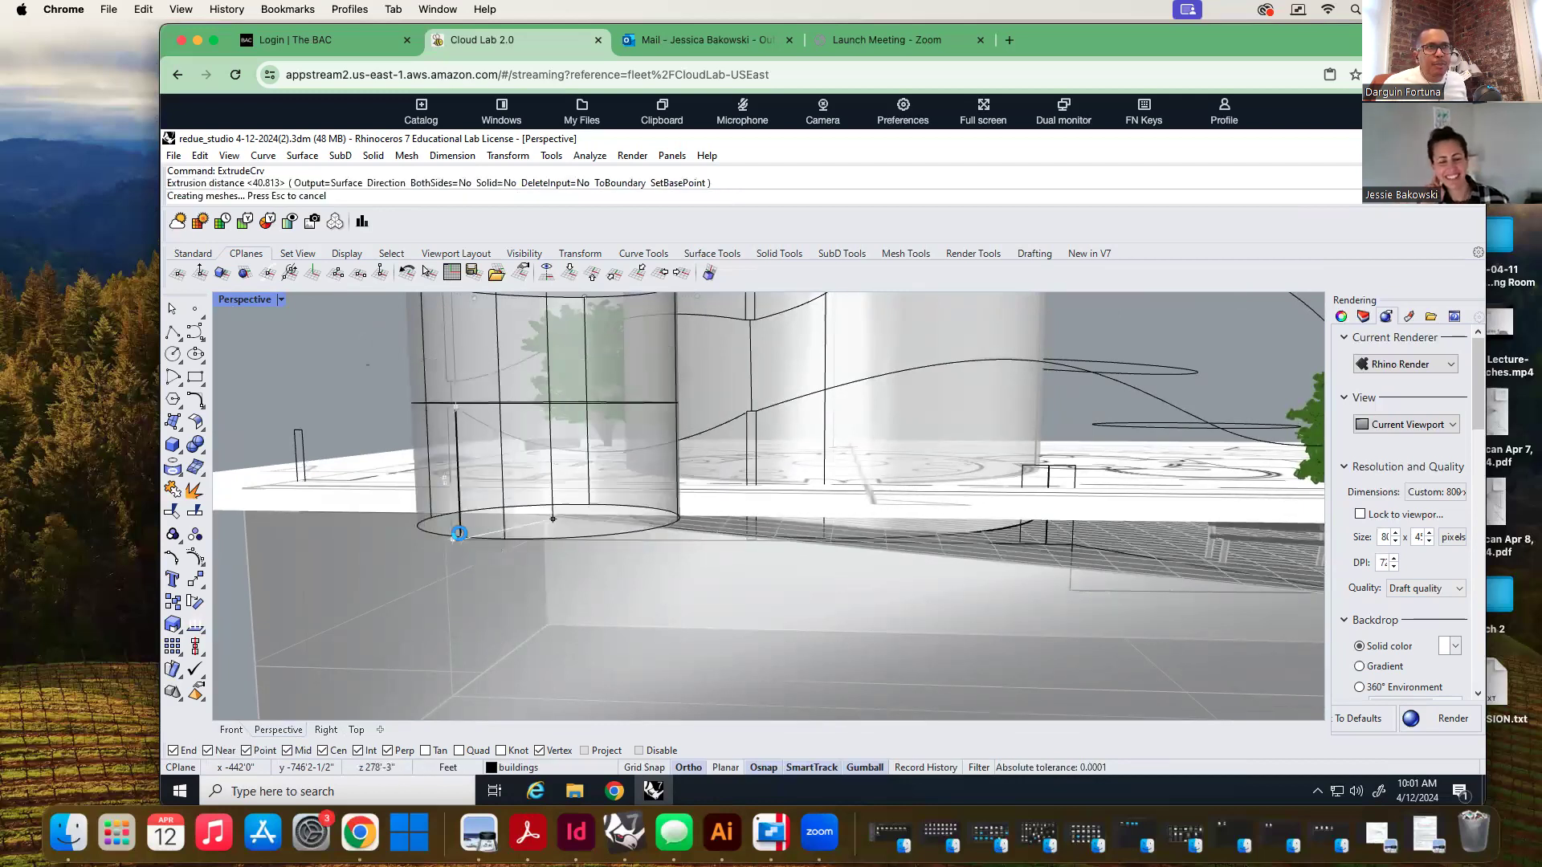
Extrude the smaller roof circle beside the largest building about 23 feet down to the base of the door outline
{"action": "scroll", "coordinate": [410, 534], "scroll_direction": "down", "scroll_amount": 10}
{"action": "right_click_drag", "start_coordinate": [558, 530], "coordinate": [677, 487]}
{"action": "scroll", "coordinate": [677, 488], "scroll_direction": "up", "scroll_amount": 3}
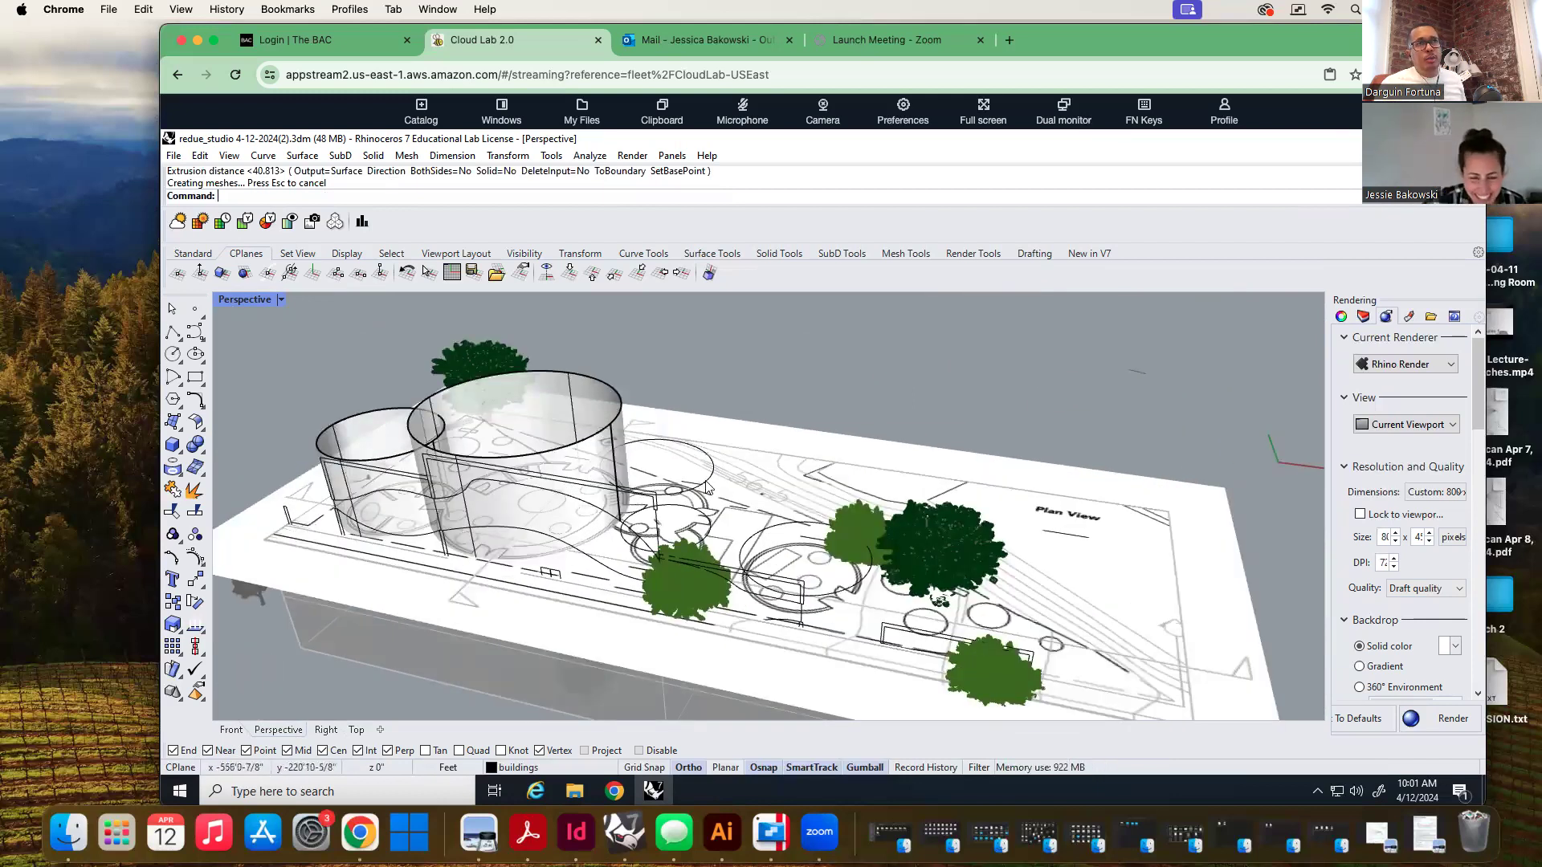
{"action": "left_click", "coordinate": [707, 486]}
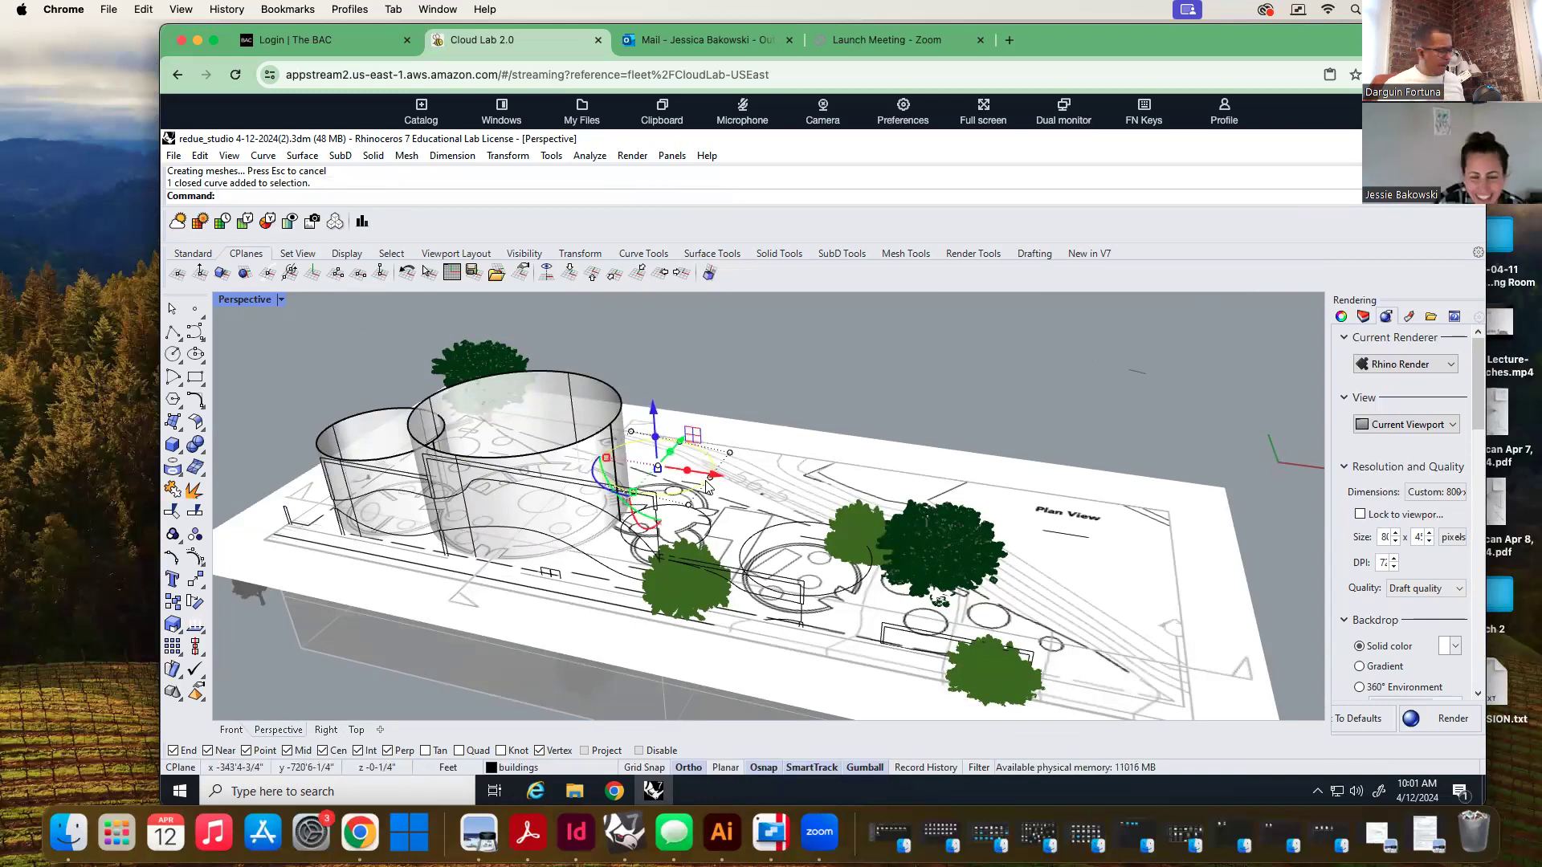
{"action": "type", "text": "ExtrudeCrv"}
{"action": "key", "text": "Return"}
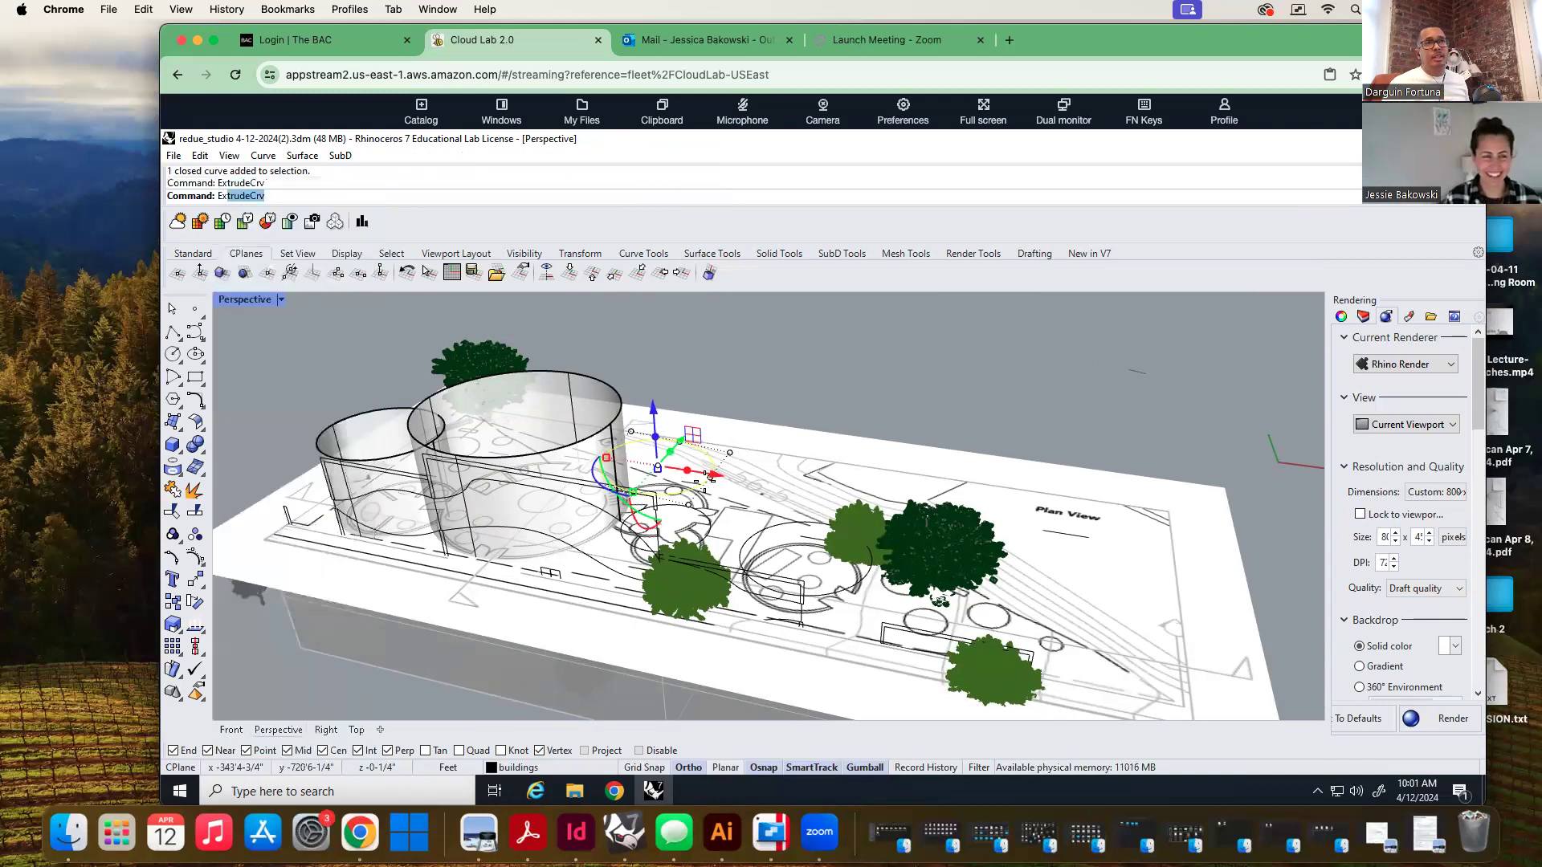
{"action": "scroll", "coordinate": [620, 581], "scroll_direction": "up", "scroll_amount": 6}
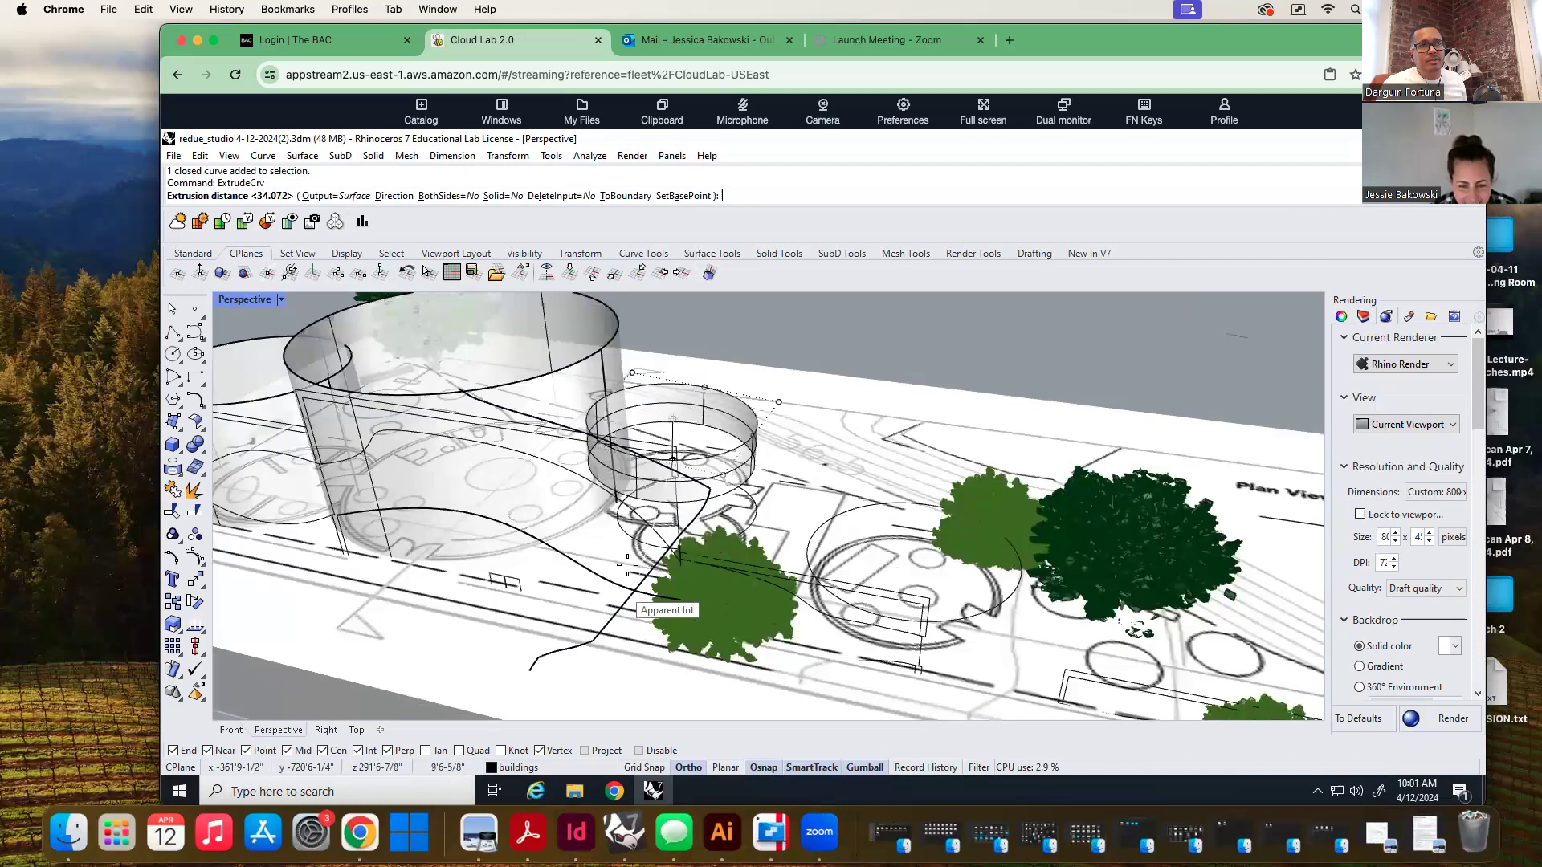
{"action": "right_click_drag", "start_coordinate": [614, 546], "coordinate": [653, 503]}
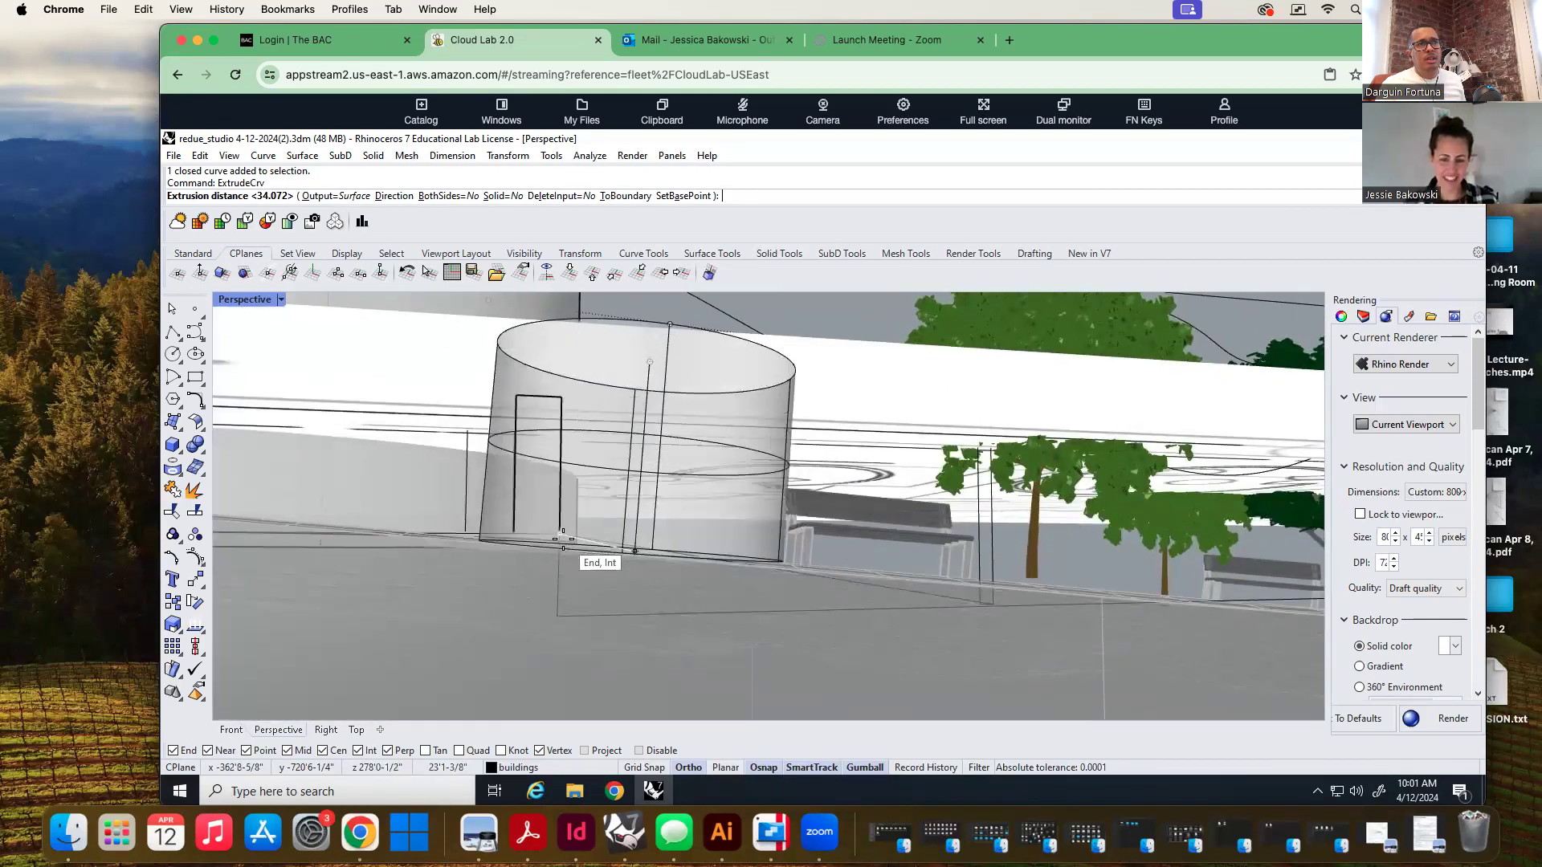
{"action": "left_click", "coordinate": [563, 538]}
{"action": "scroll", "coordinate": [562, 537], "scroll_direction": "down", "scroll_amount": 8}
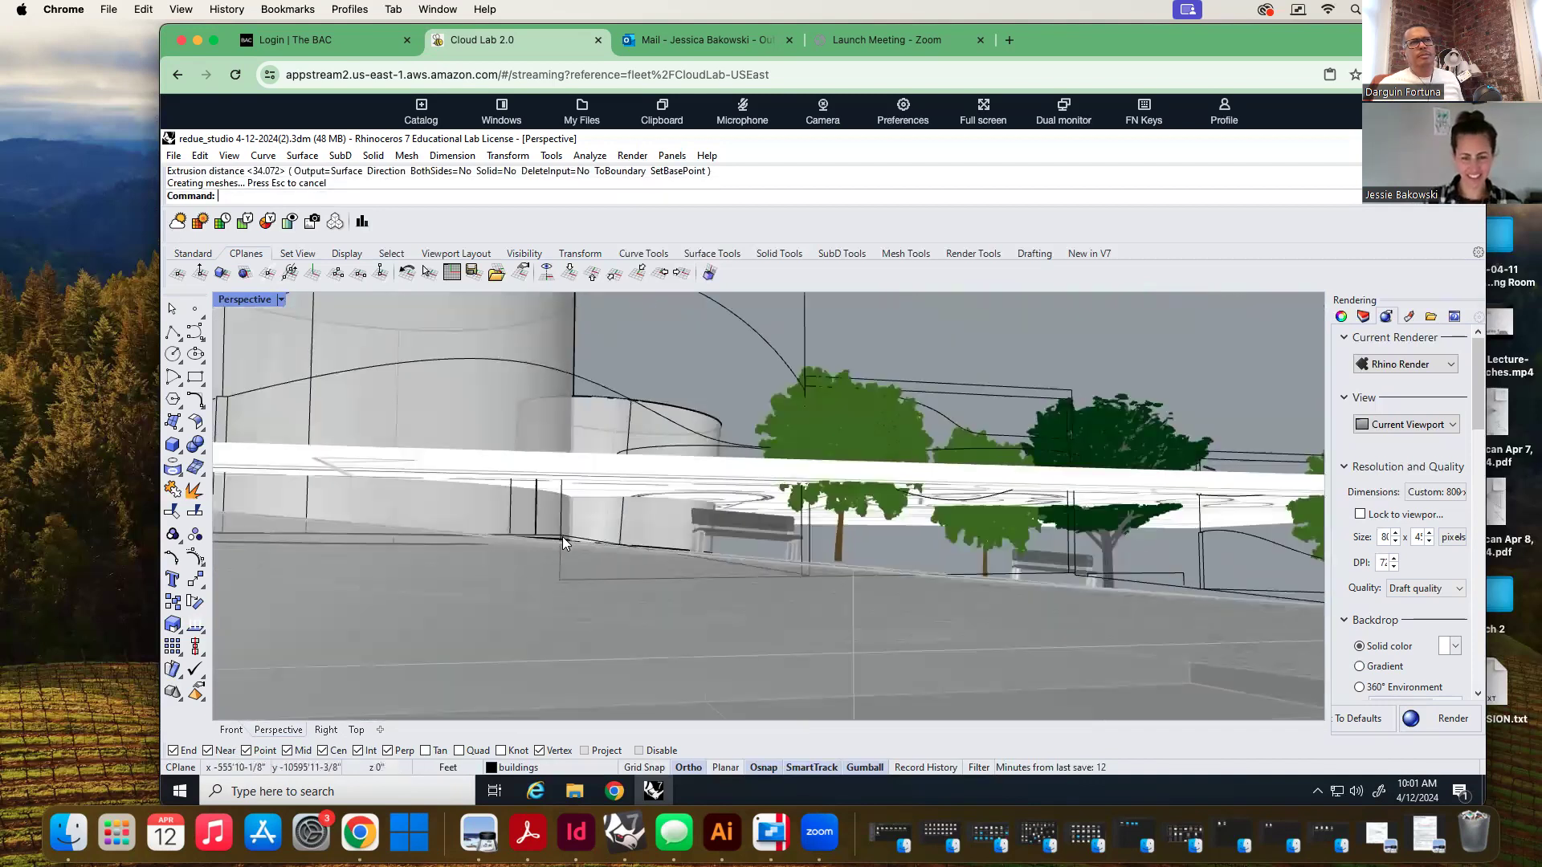
Examine the three extruded walls from several angles and undo the extrusion of the smaller roof circle
{"action": "right_click_drag", "start_coordinate": [663, 520], "coordinate": [524, 612]}
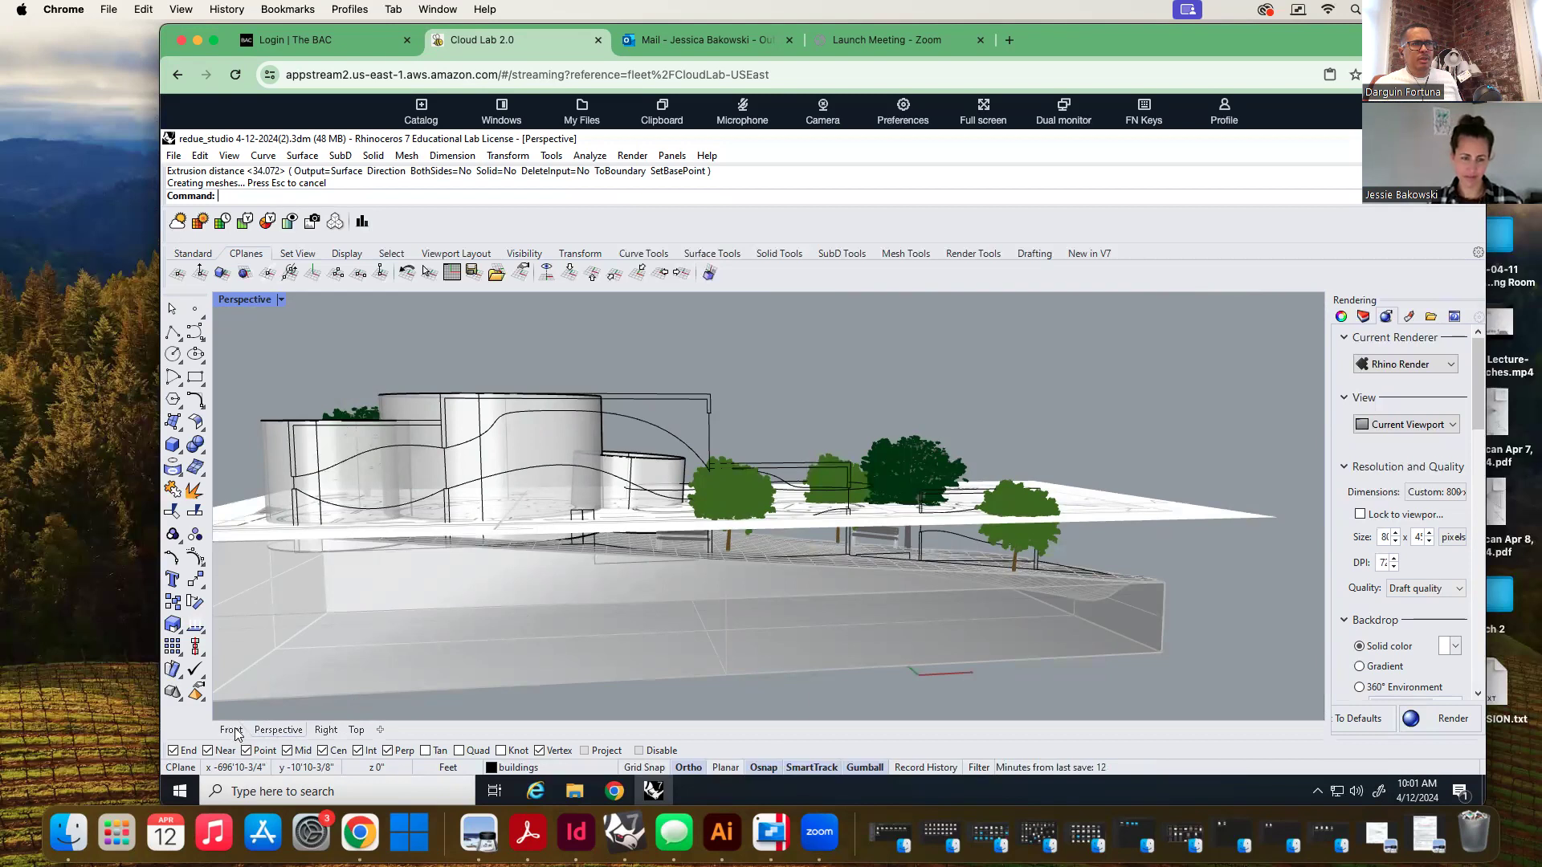
{"action": "scroll", "coordinate": [760, 491], "scroll_direction": "down", "scroll_amount": 2}
{"action": "right_click_drag", "start_coordinate": [807, 622], "coordinate": [723, 682]}
{"action": "right_click_drag", "start_coordinate": [791, 481], "coordinate": [742, 548]}
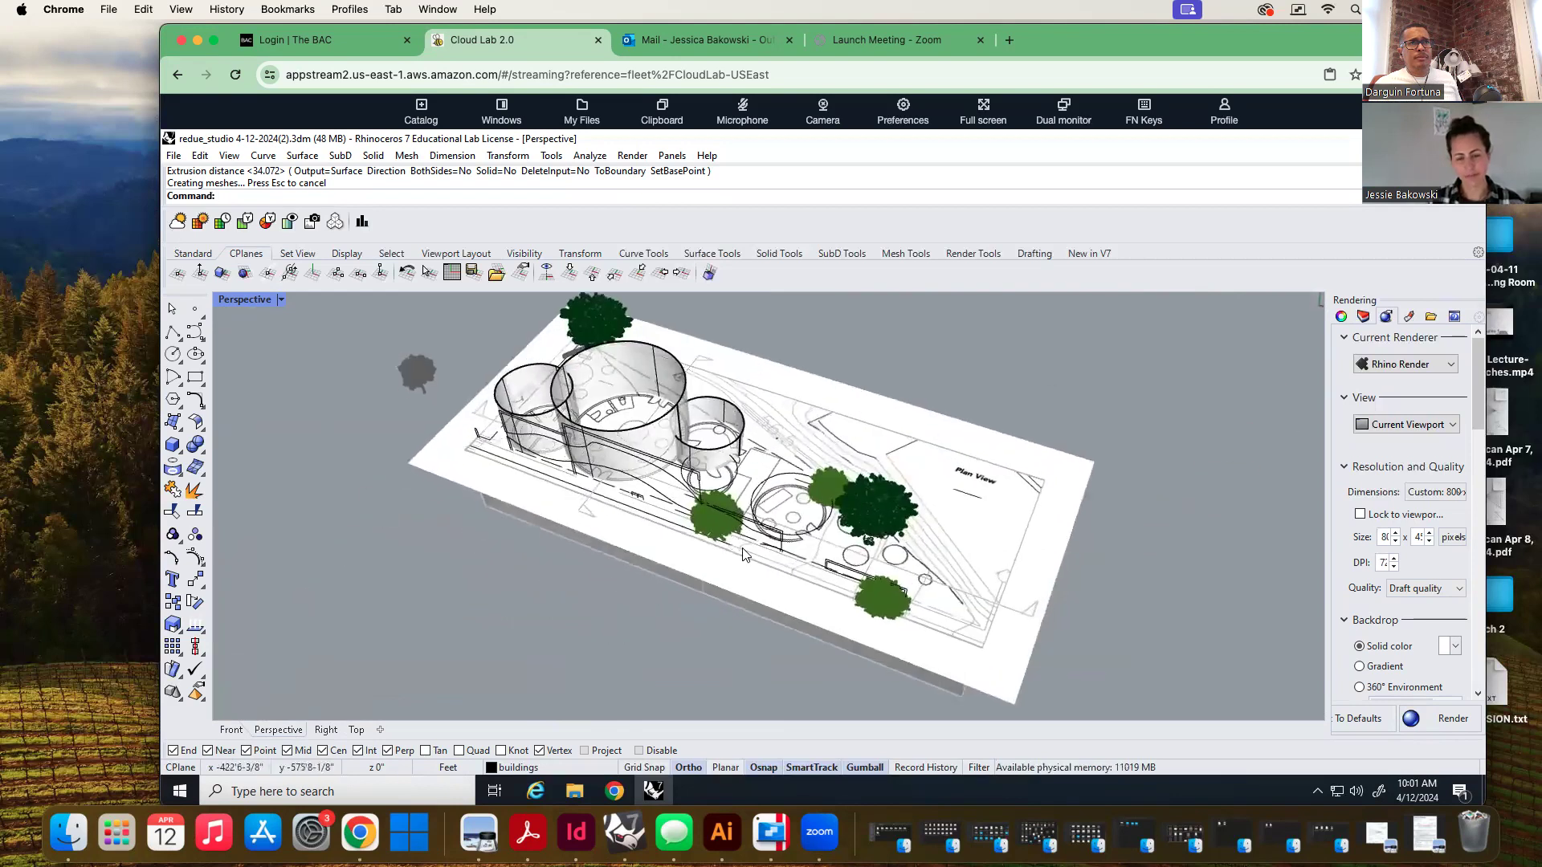
{"action": "scroll", "coordinate": [753, 474], "scroll_direction": "up", "scroll_amount": 3}
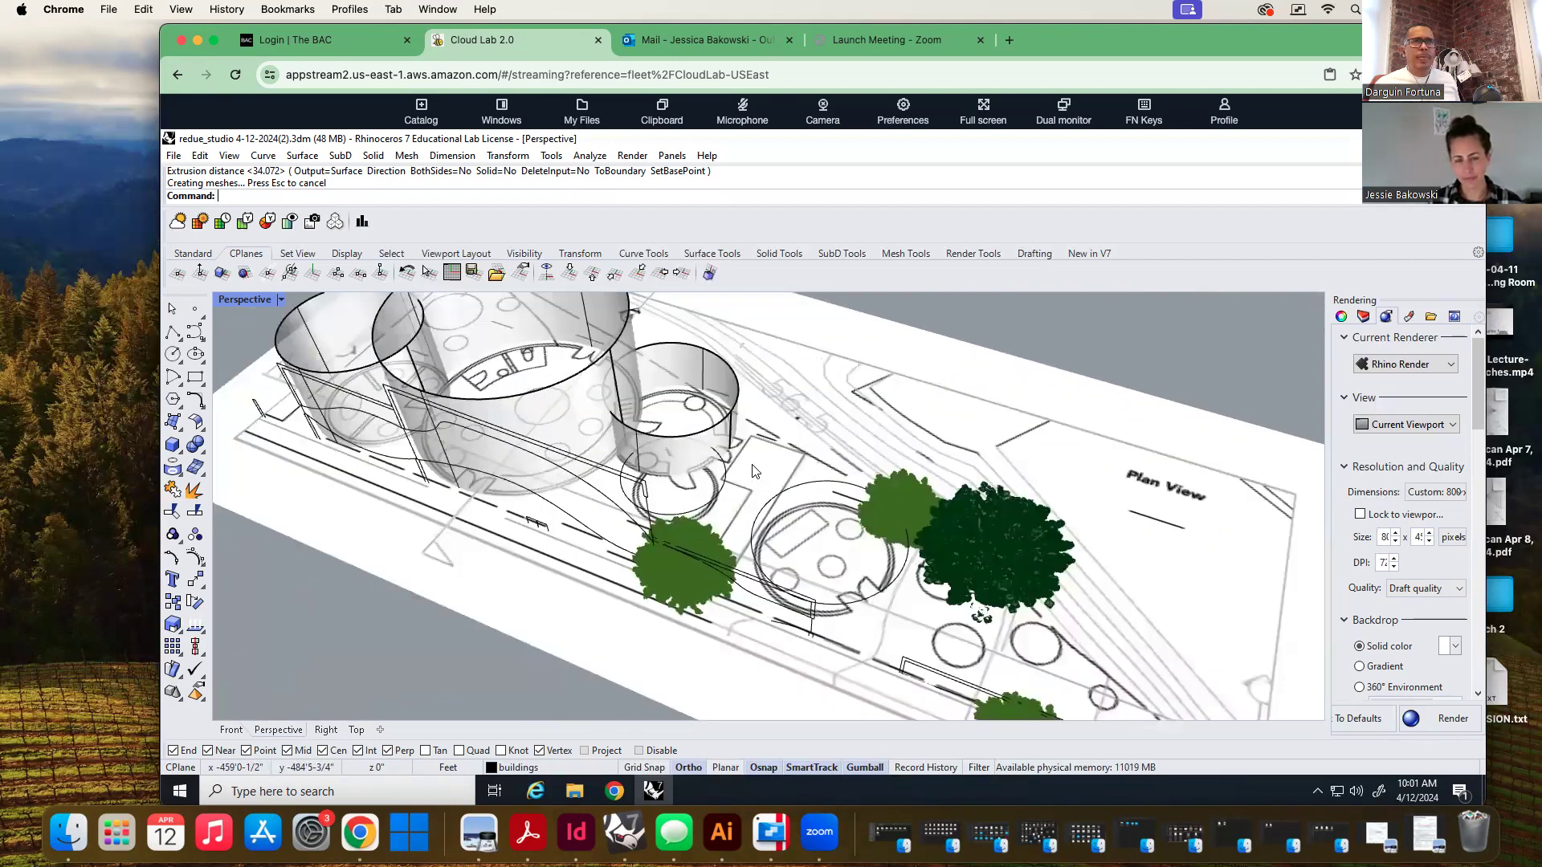
{"action": "key", "text": "ctrl+z"}
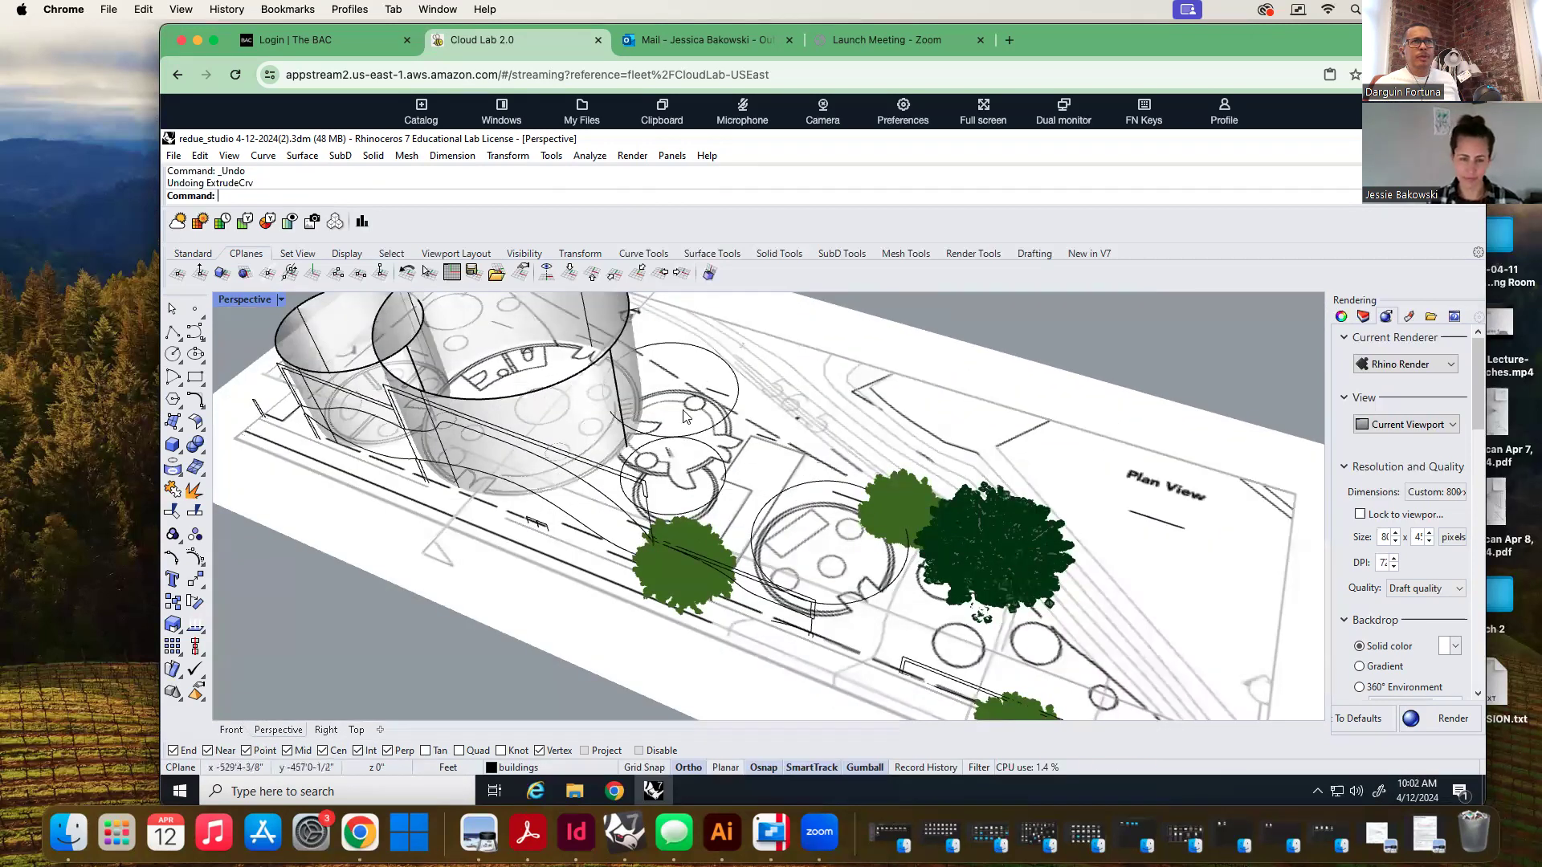
Inspect the smaller roof circle beside the largest building, set the viewport to the Front view, and clear the selection
{"action": "left_click", "coordinate": [693, 350]}
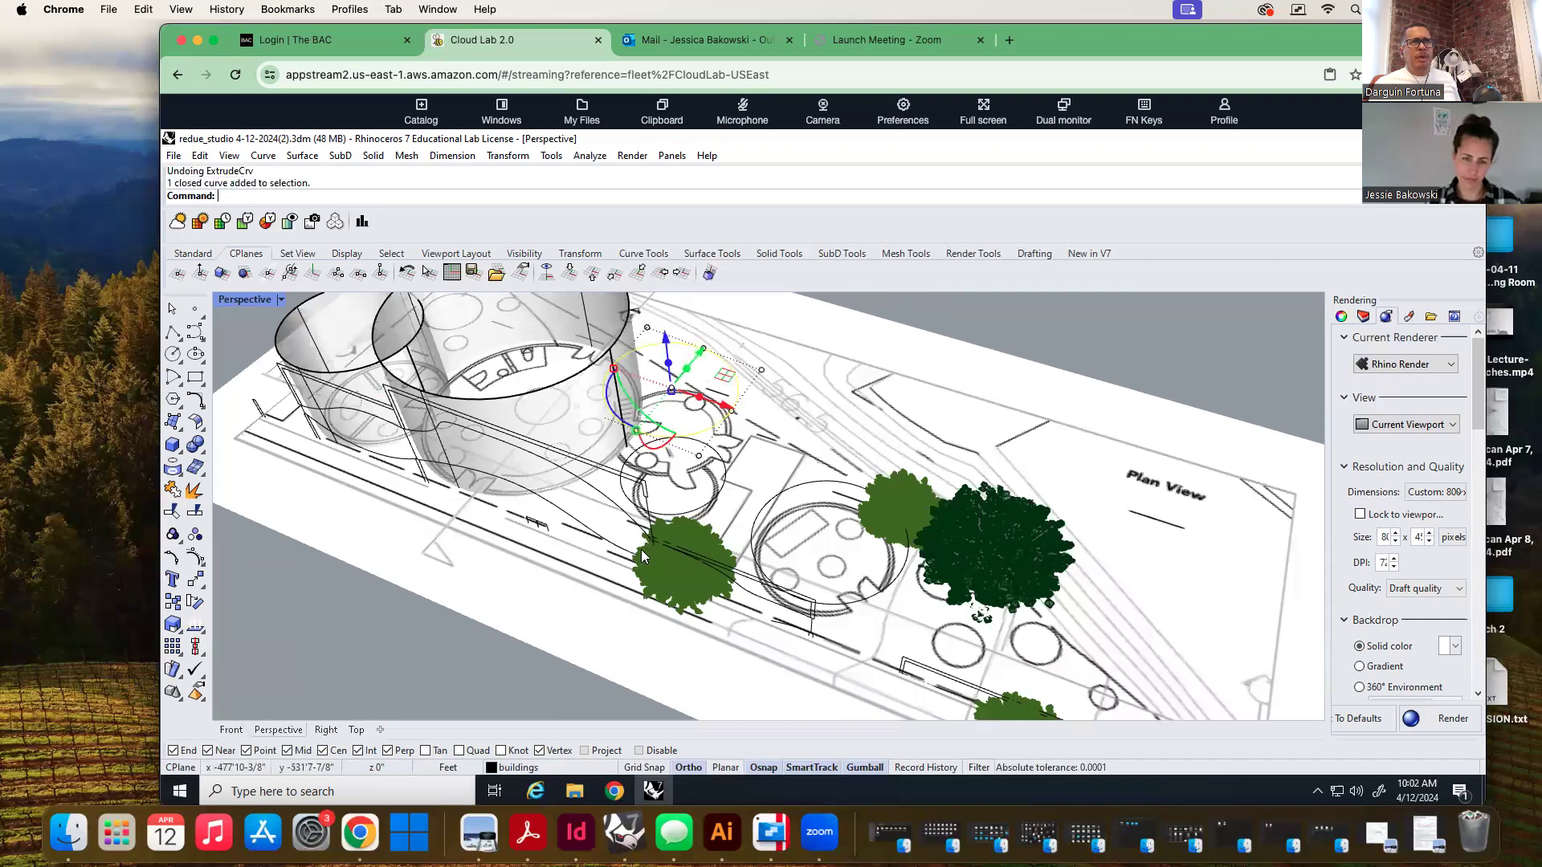
{"action": "right_click_drag", "start_coordinate": [339, 590], "coordinate": [412, 463]}
{"action": "right_click_drag", "start_coordinate": [648, 515], "coordinate": [630, 605]}
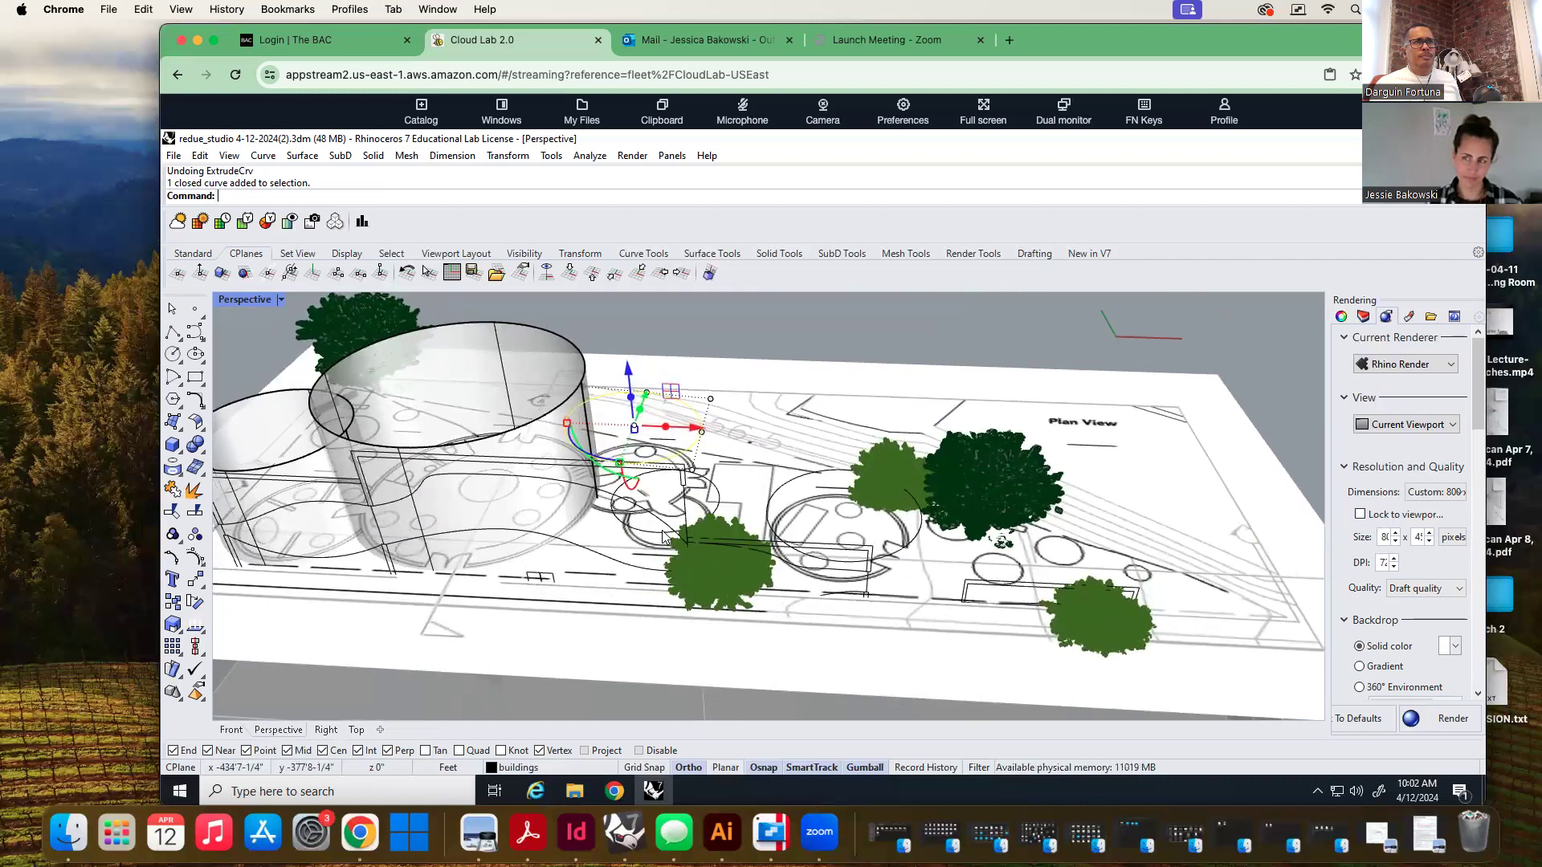
{"action": "right_click_drag", "start_coordinate": [664, 537], "coordinate": [621, 546]}
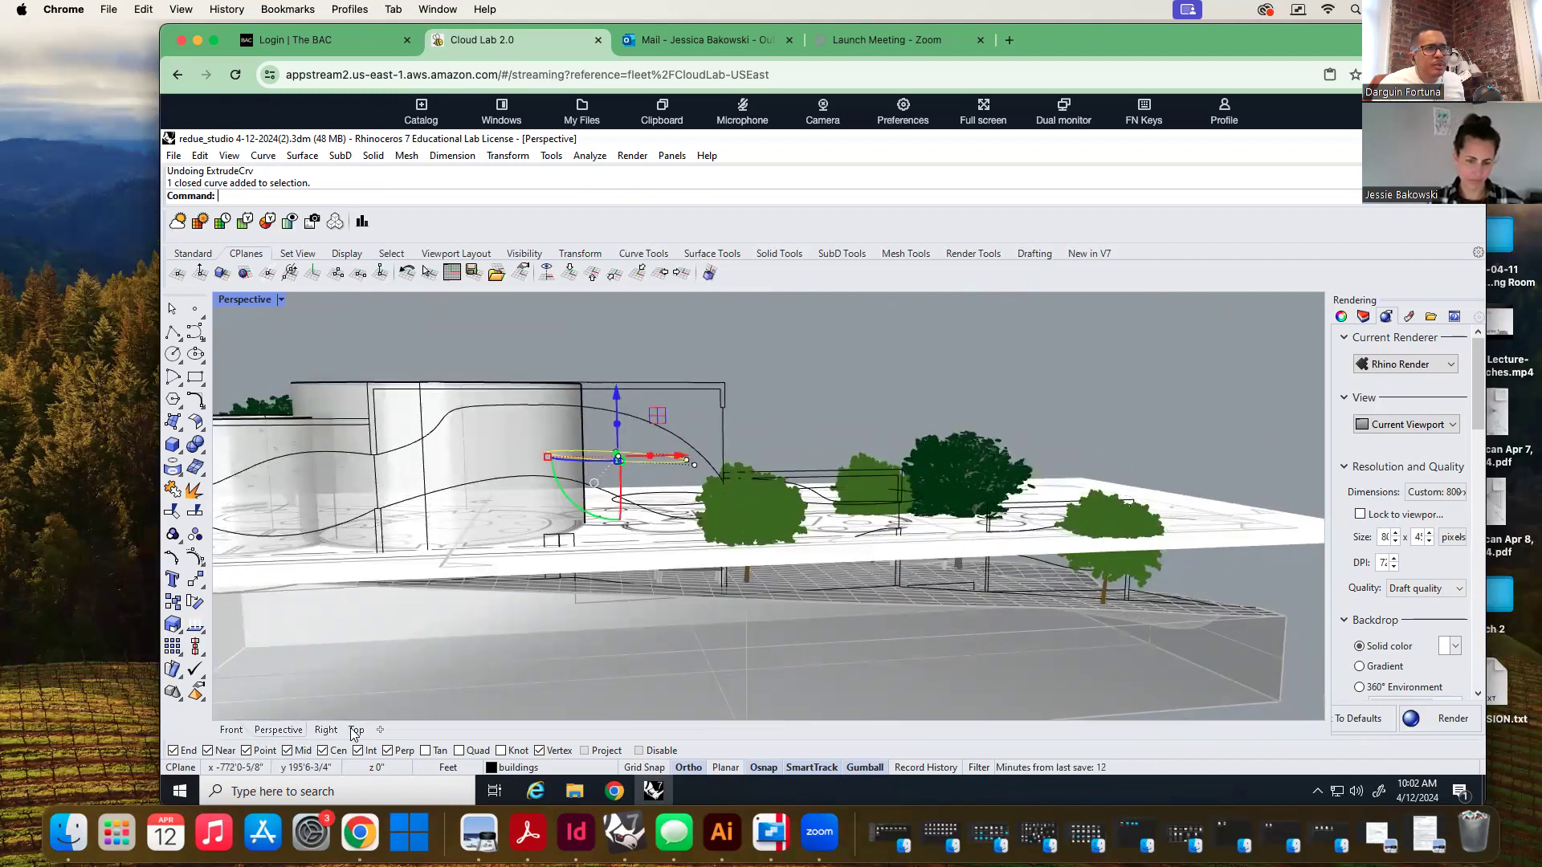
{"action": "left_click", "coordinate": [281, 299]}
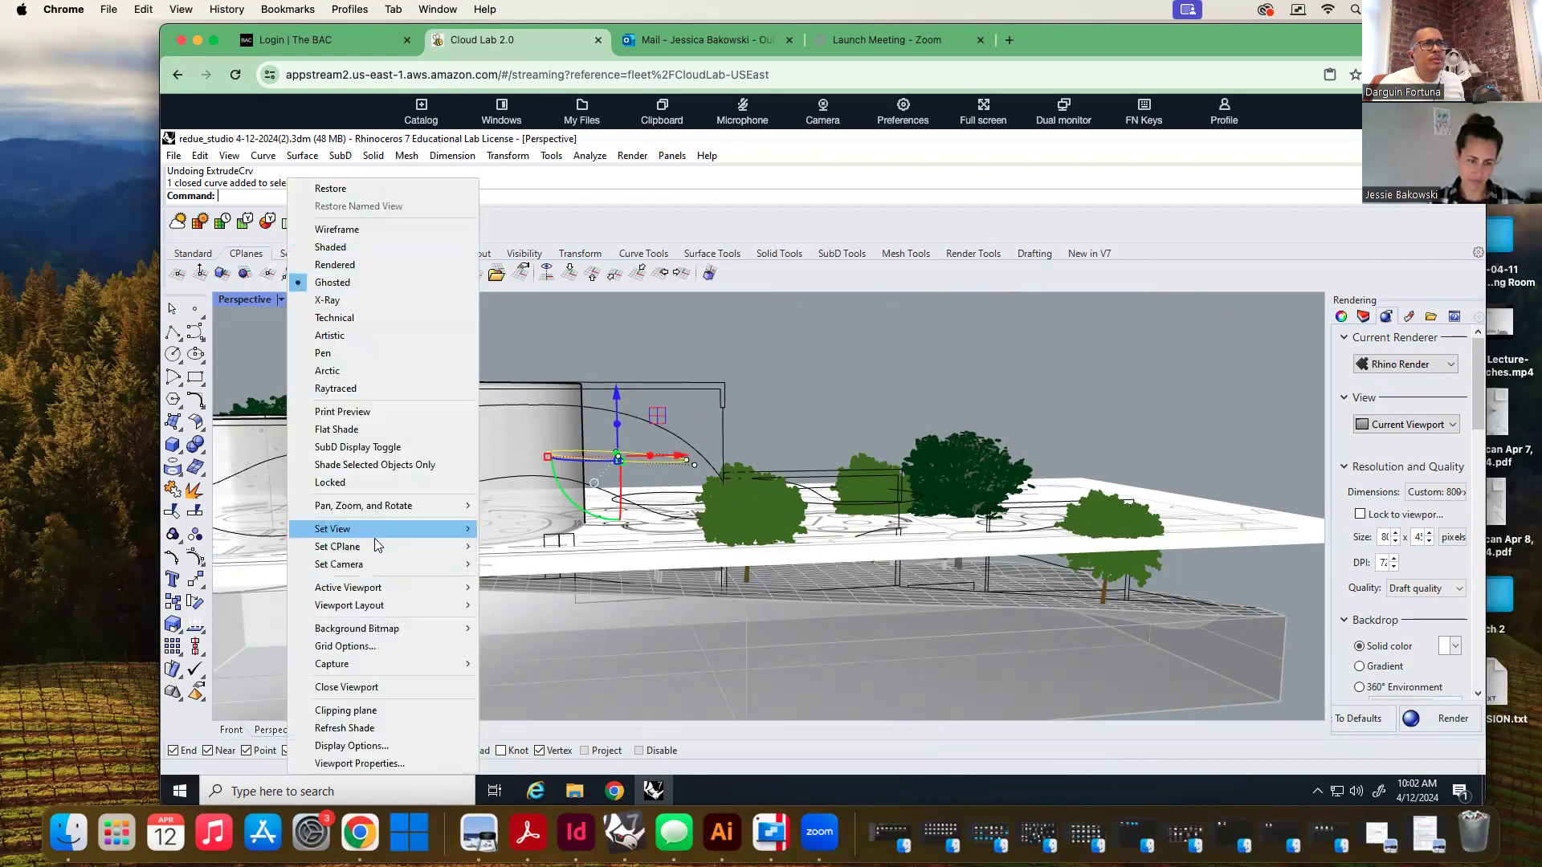
{"action": "mouse_move", "coordinate": [376, 536]}
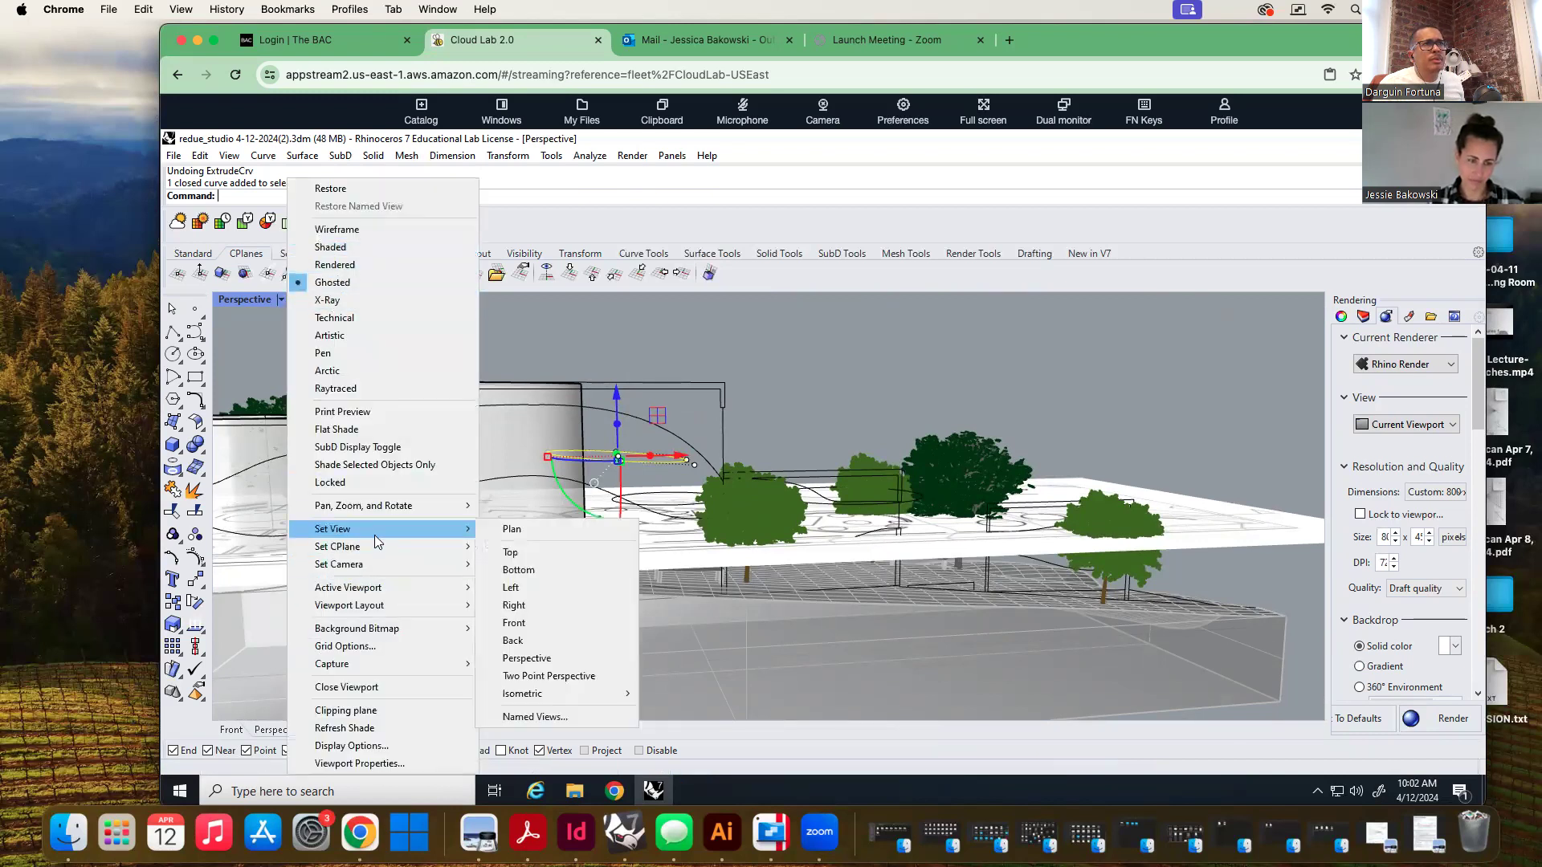
{"action": "left_click", "coordinate": [514, 623]}
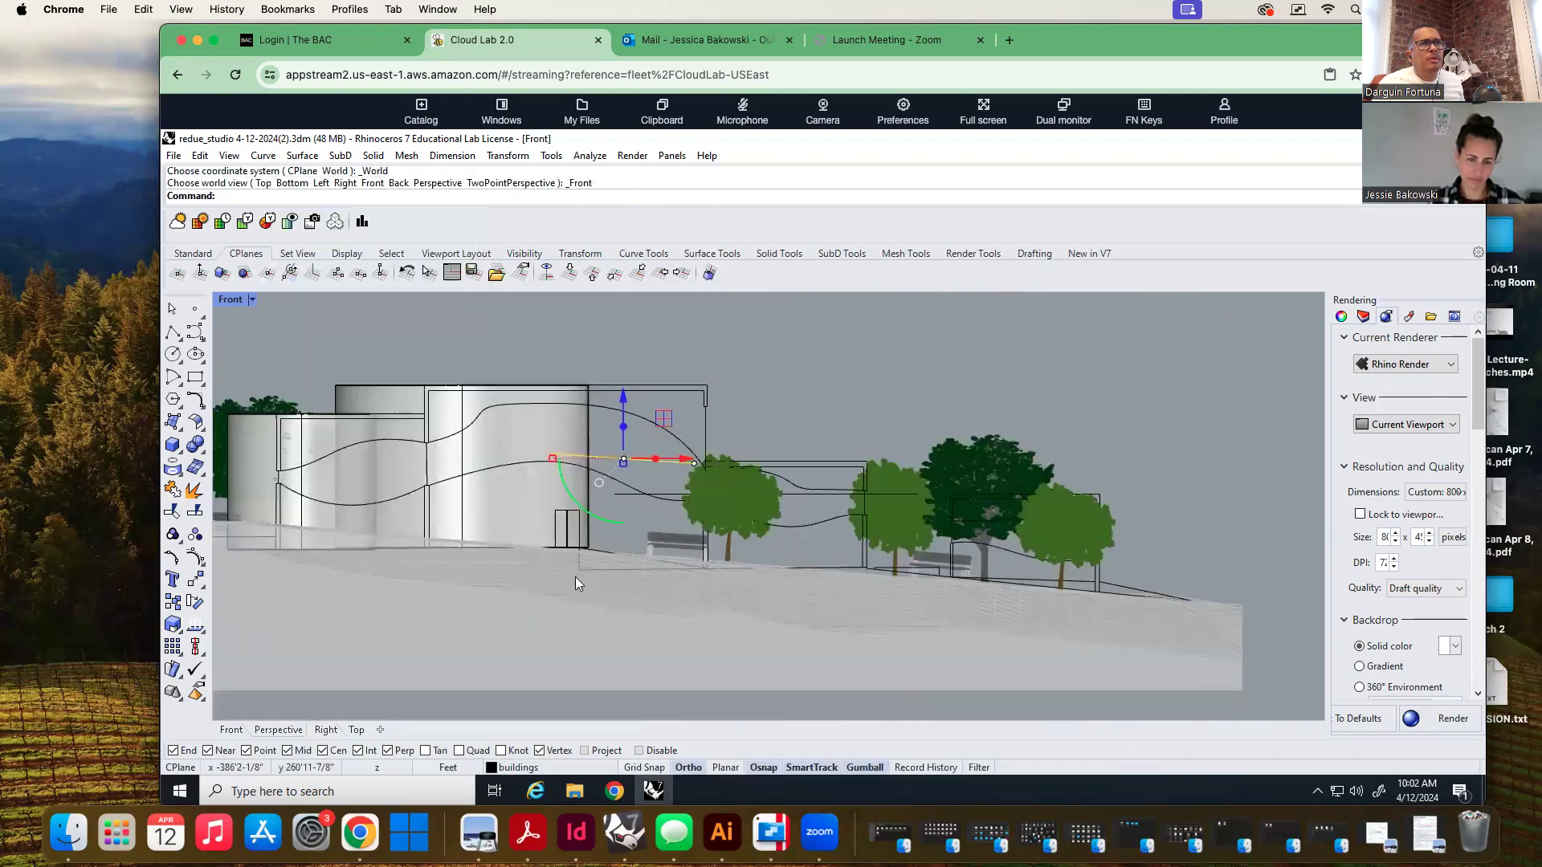
{"action": "scroll", "coordinate": [717, 440], "scroll_direction": "up", "scroll_amount": 2}
{"action": "key", "text": "Escape"}
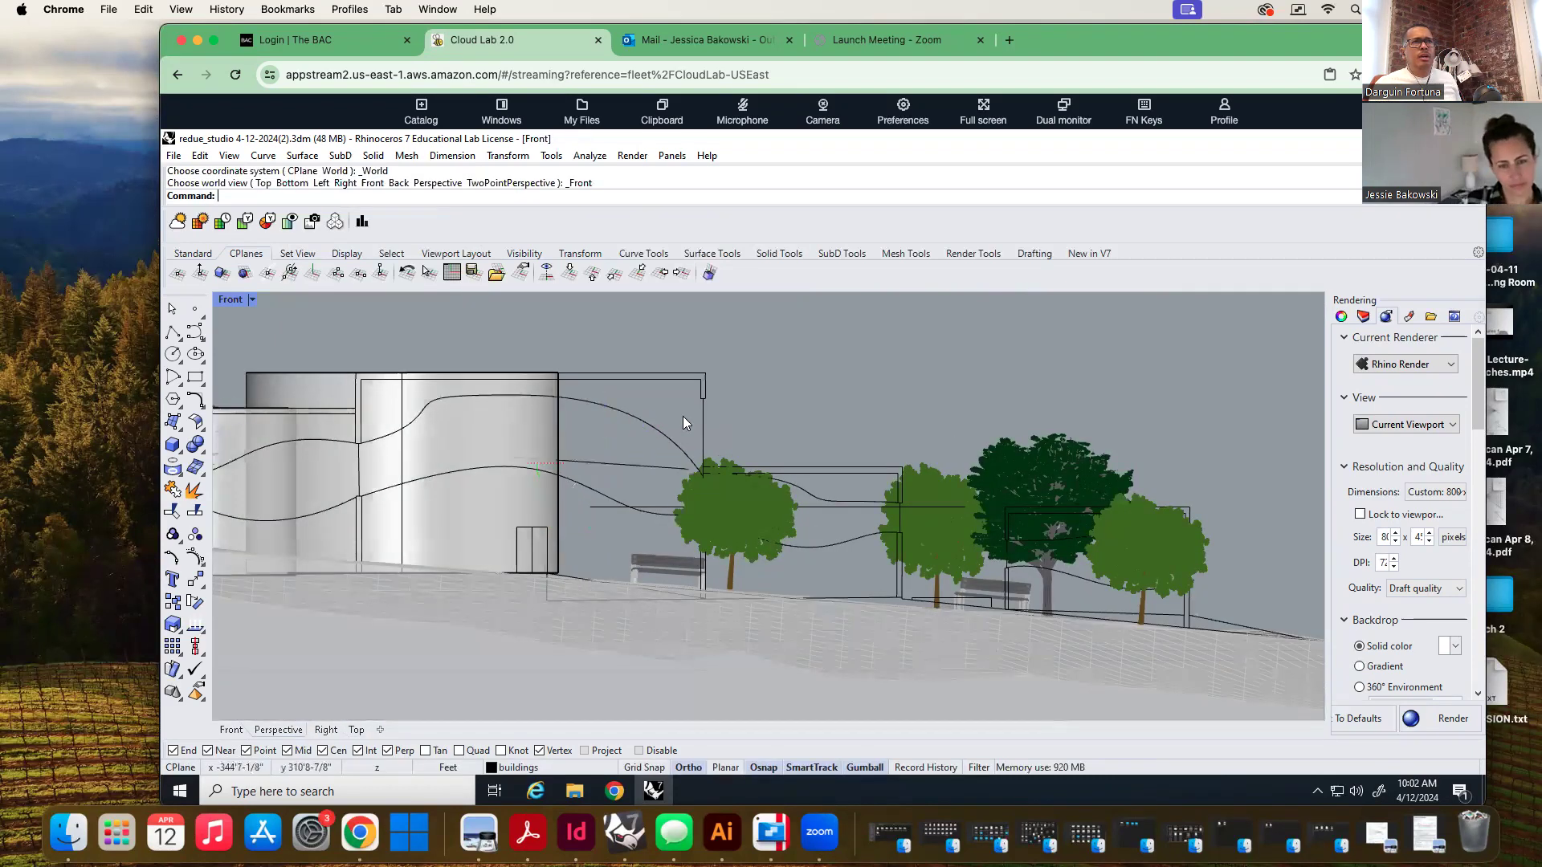
Try raising the right control point of the tilted roof circle, undo the move and clear the selection
{"action": "left_click_drag", "start_coordinate": [653, 395], "coordinate": [692, 488]}
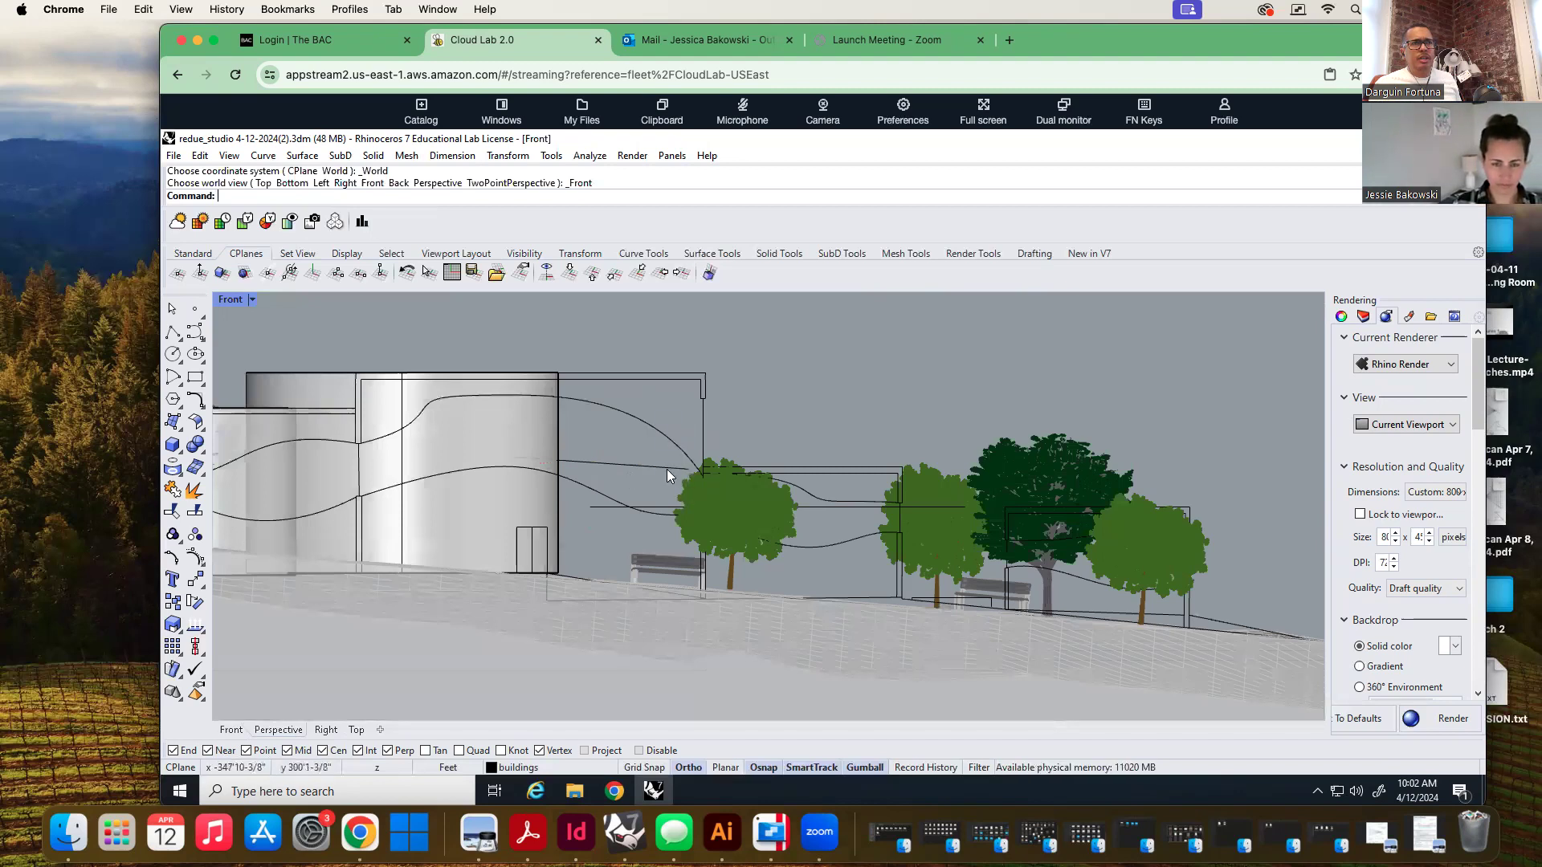
{"action": "left_click", "coordinate": [668, 469]}
{"action": "left_click", "coordinate": [689, 468]}
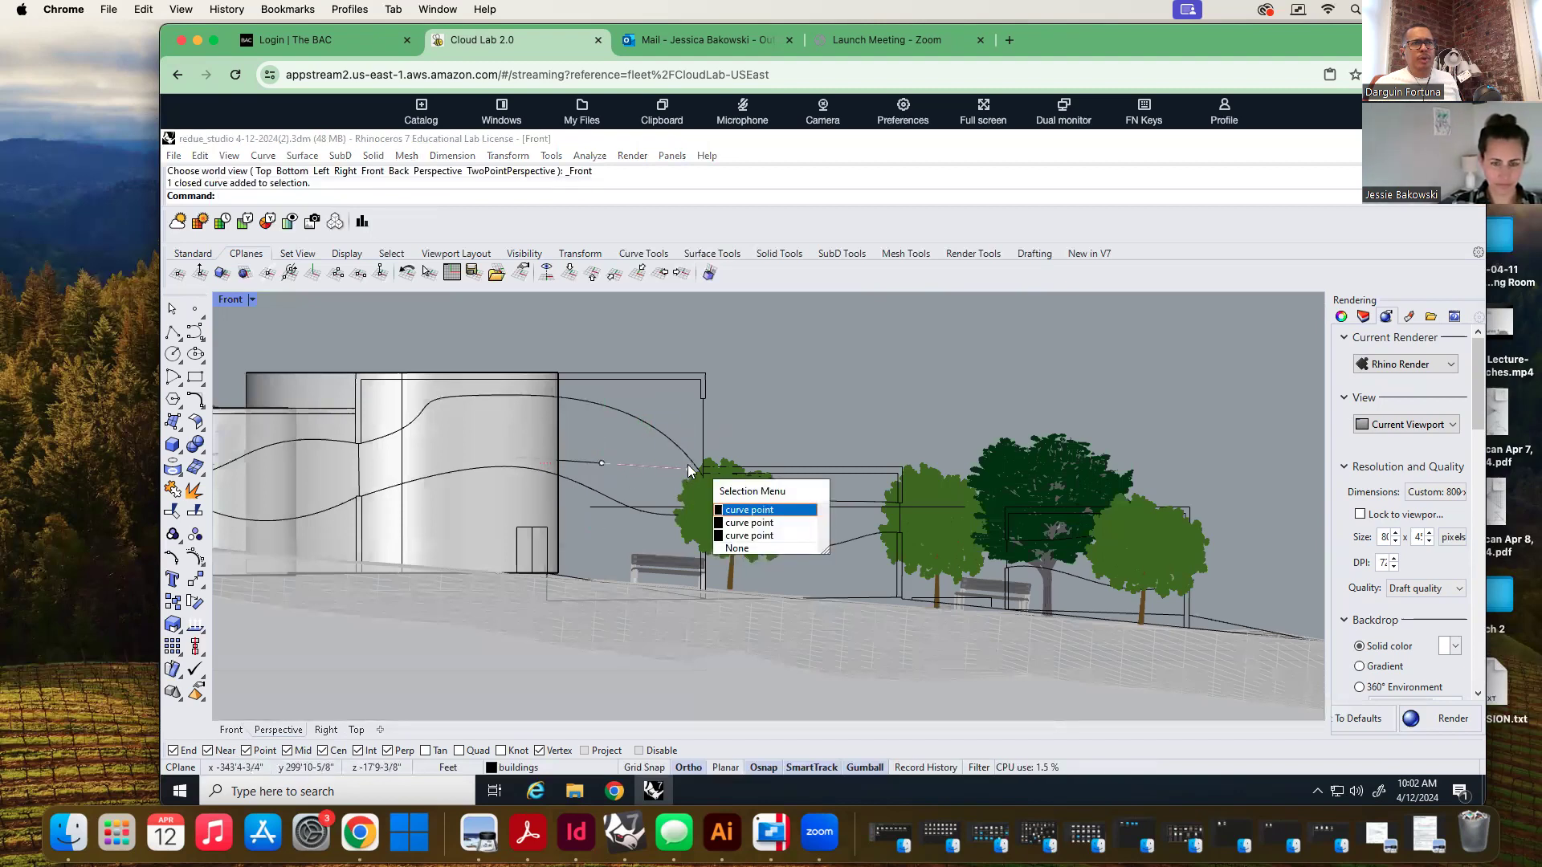
{"action": "left_click", "coordinate": [736, 509]}
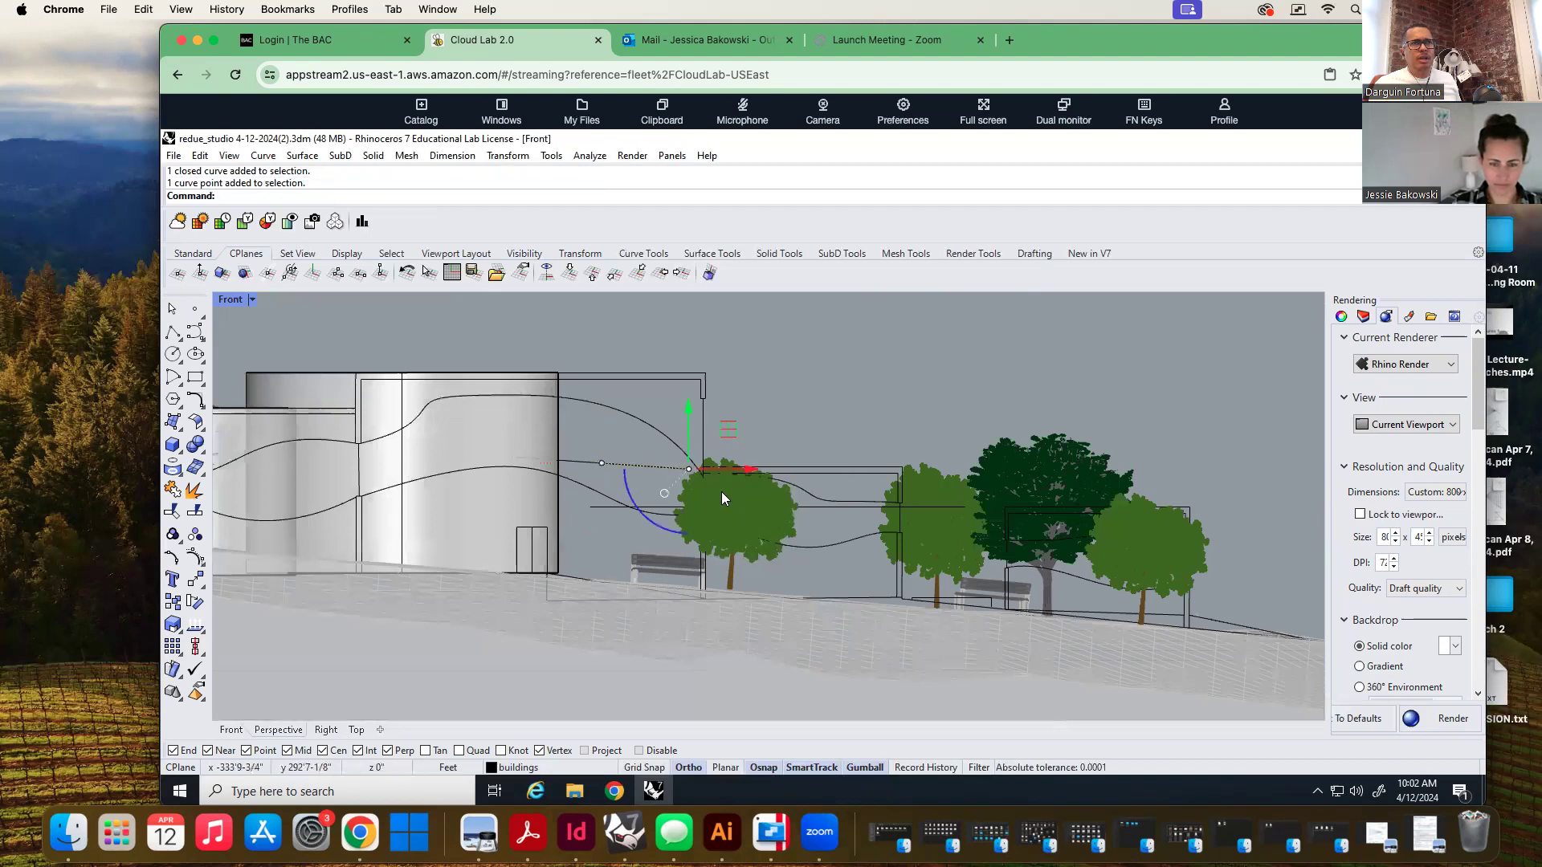
{"action": "left_click_drag", "start_coordinate": [690, 410], "coordinate": [693, 403]}
{"action": "key", "text": "ctrl+z"}
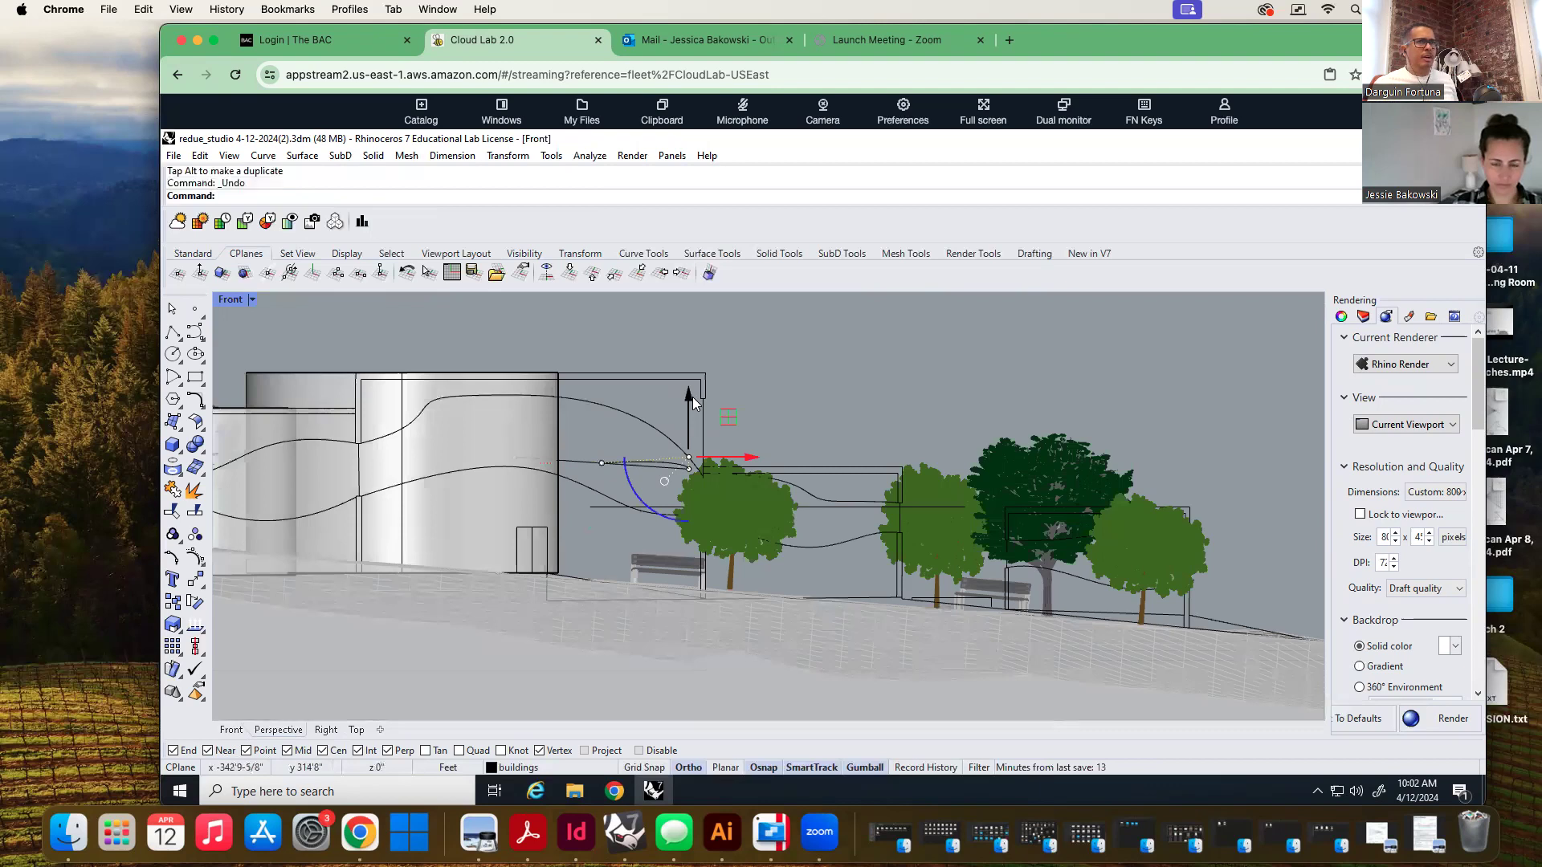
{"action": "key", "text": "Escape"}
{"action": "key", "text": "Escape"}
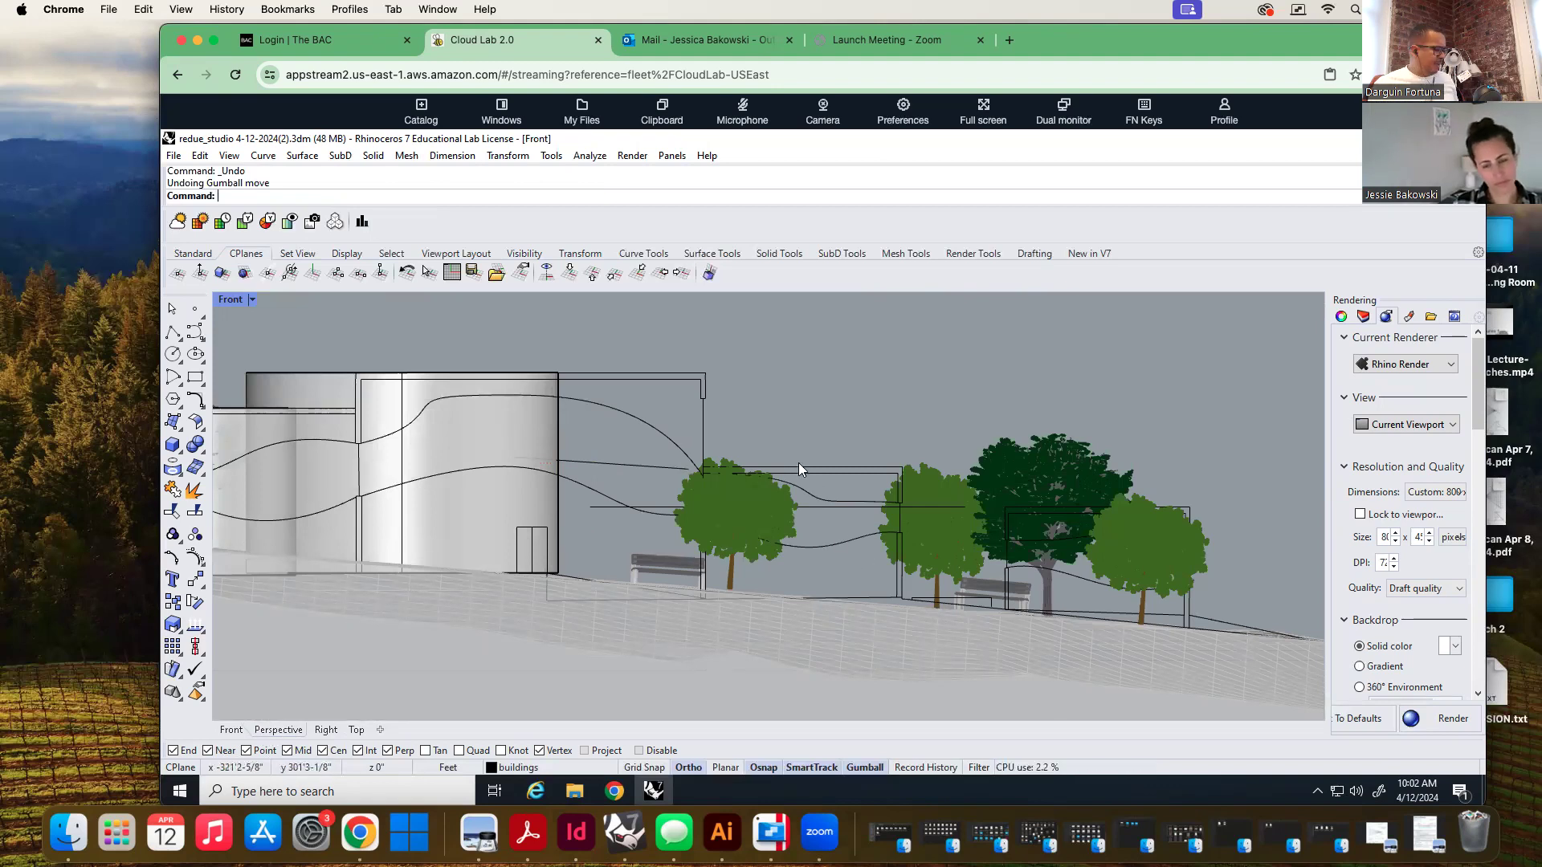
Undo the wall extrusions of the leftmost and largest roof circles
{"action": "key", "text": "ctrl+z"}
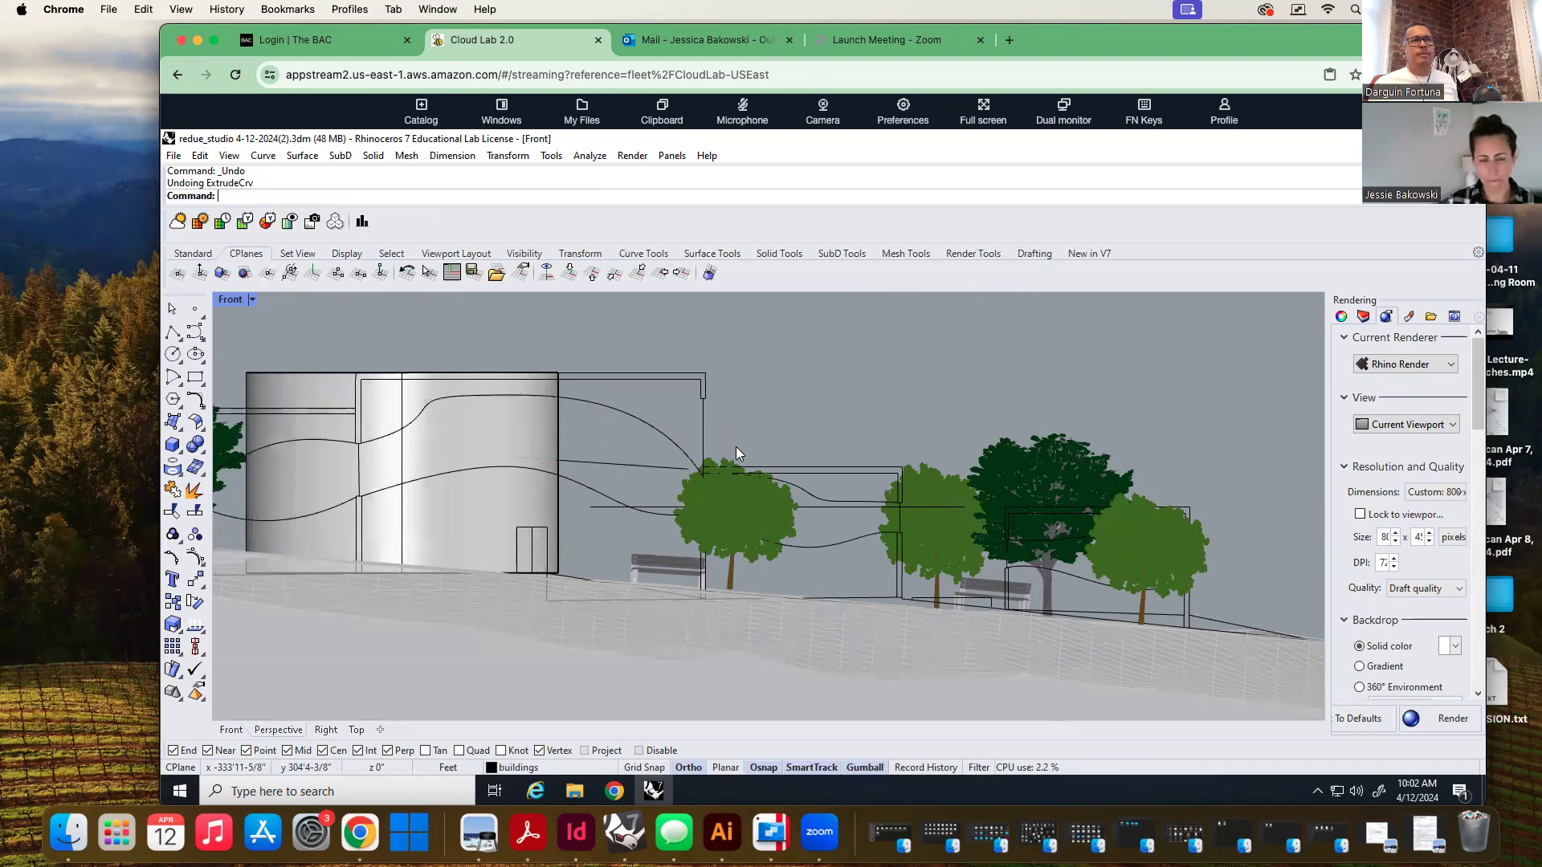
{"action": "key", "text": "ctrl+z"}
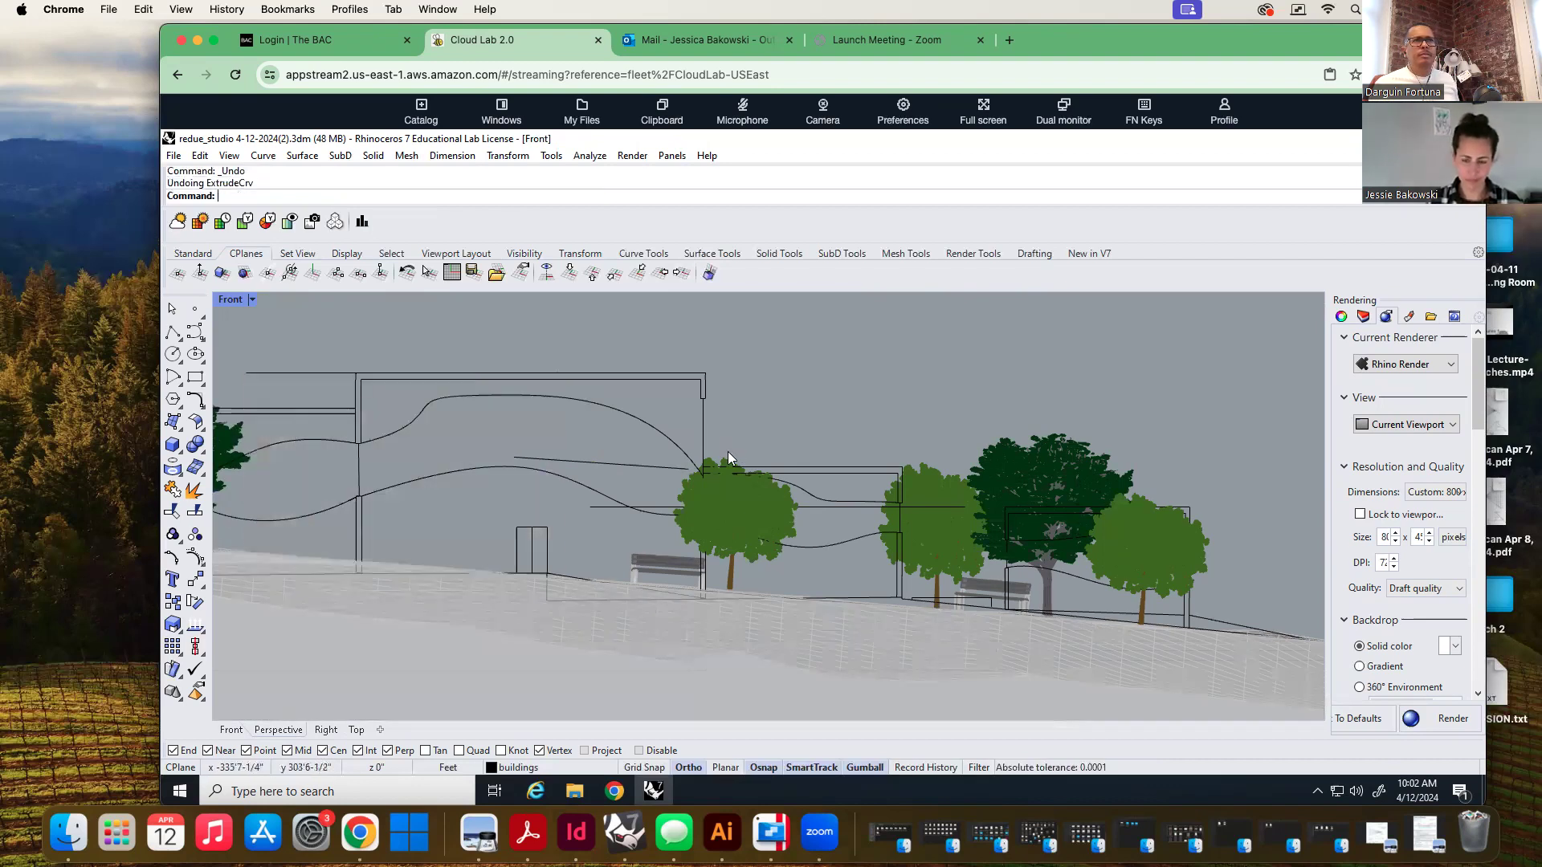
Redo the wall extrusions of the leftmost and largest roof circles and the control point move on the tilted roof circle
{"action": "left_click", "coordinate": [200, 156]}
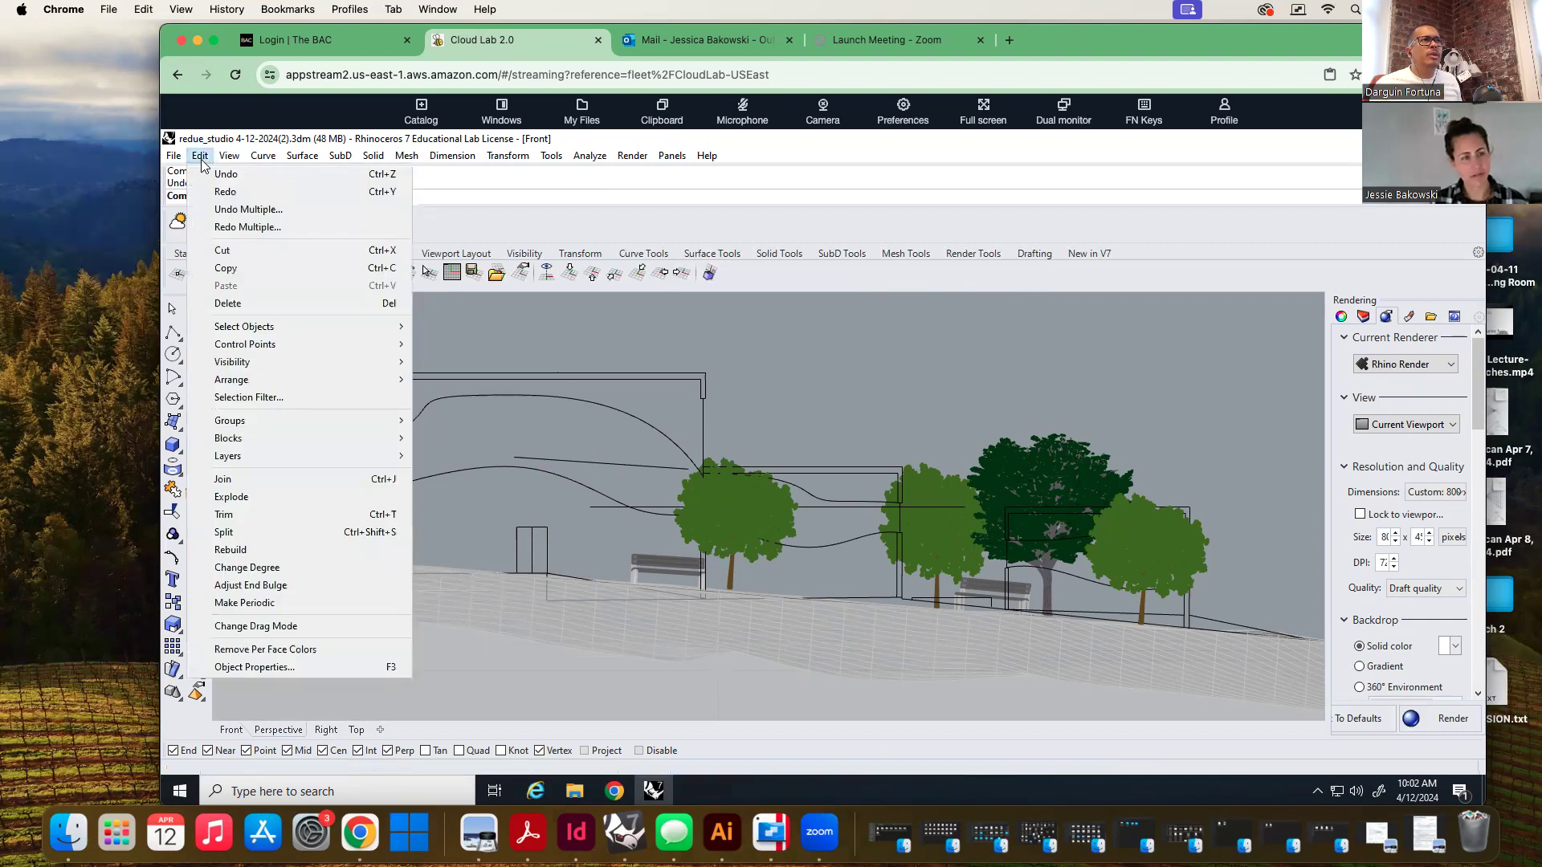
{"action": "left_click", "coordinate": [240, 197]}
{"action": "left_click", "coordinate": [200, 156]}
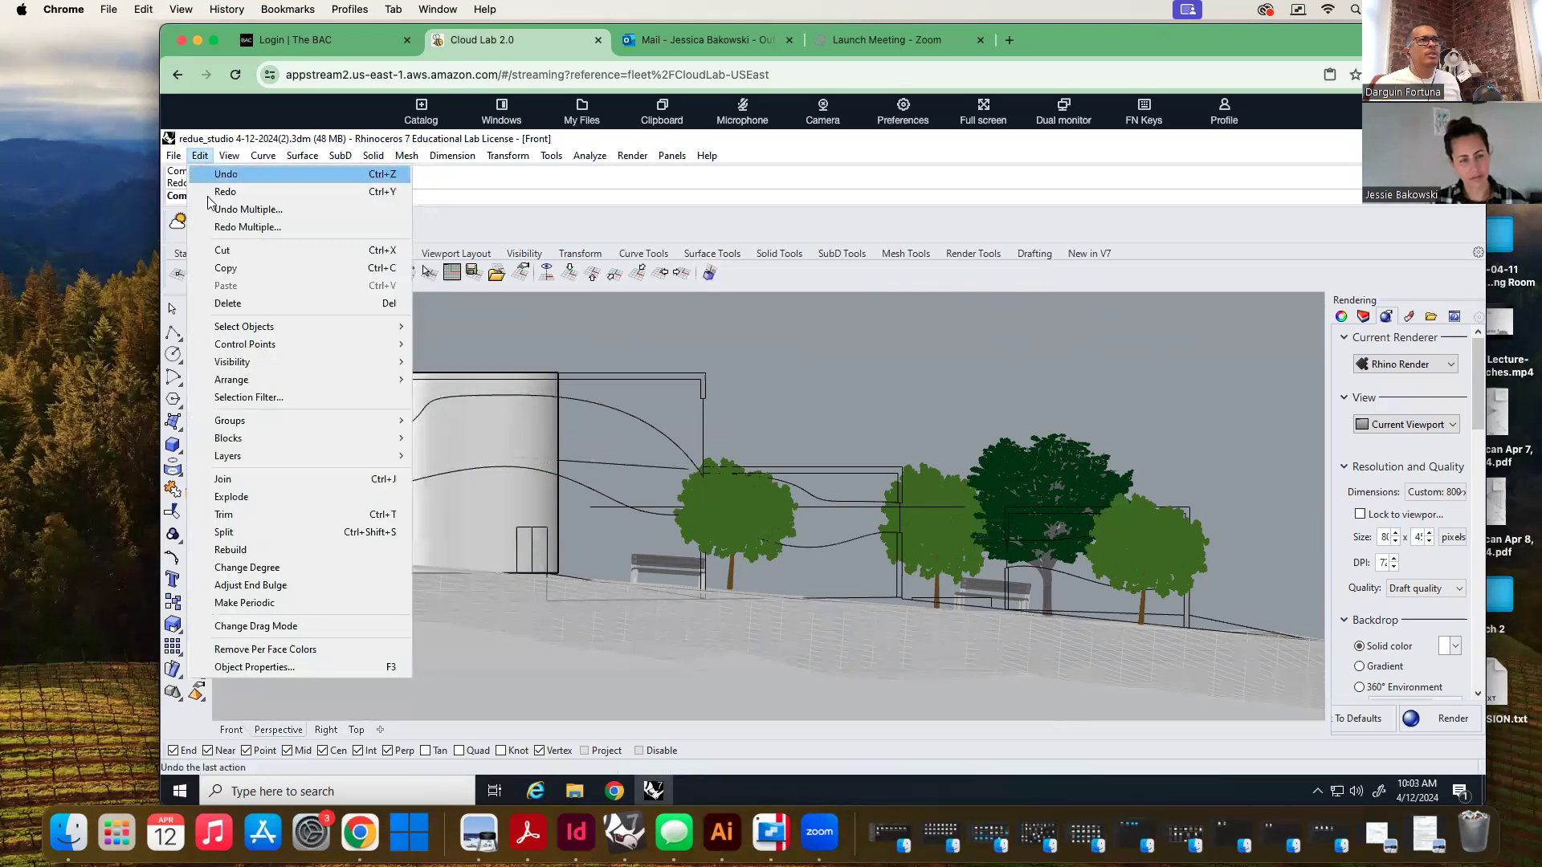
{"action": "left_click", "coordinate": [238, 197]}
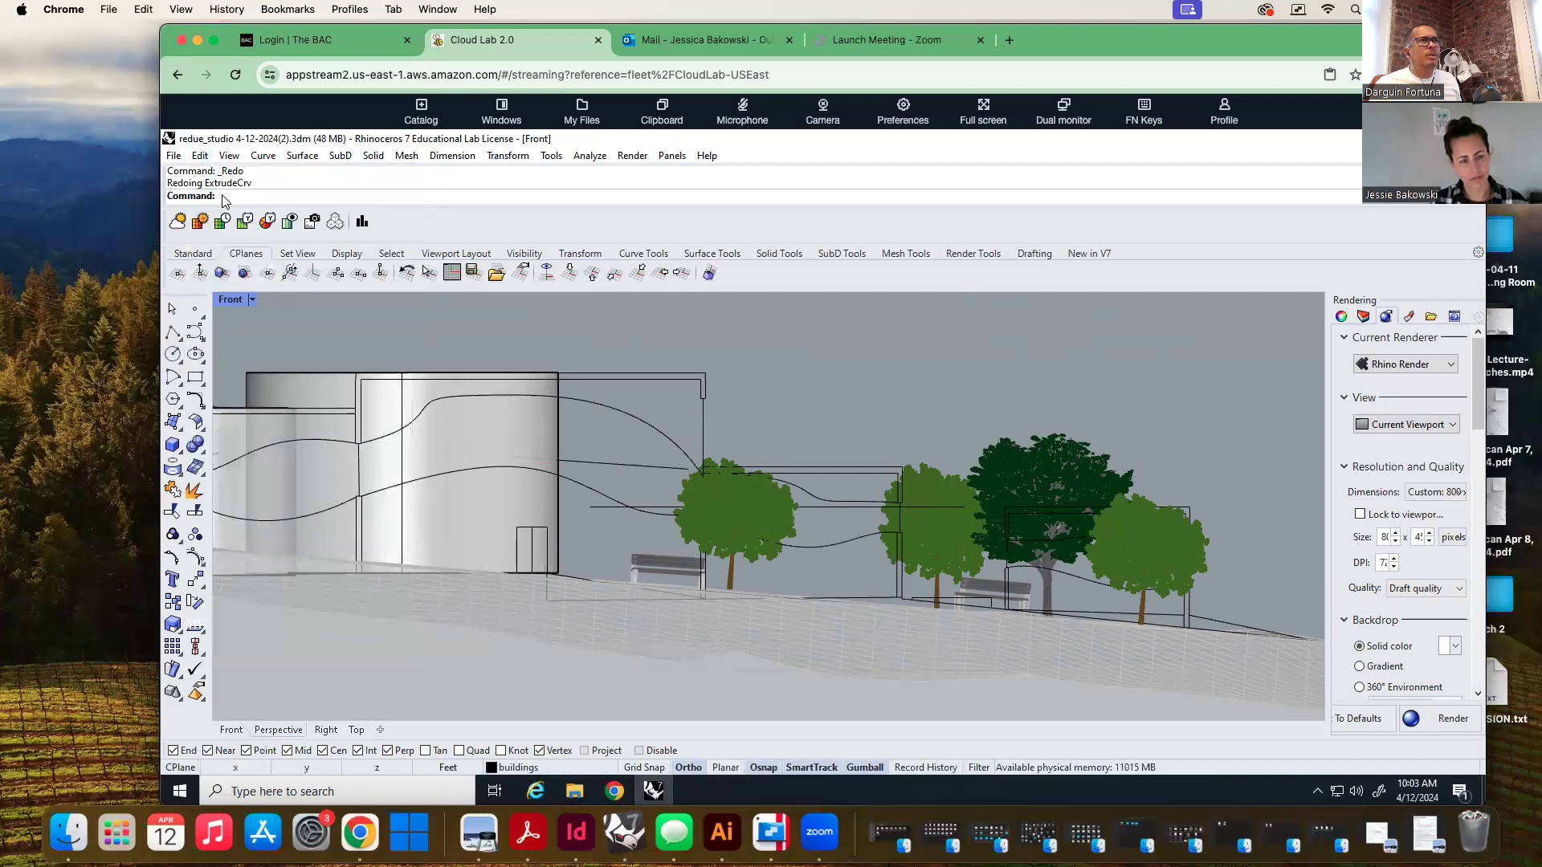
{"action": "left_click", "coordinate": [200, 156]}
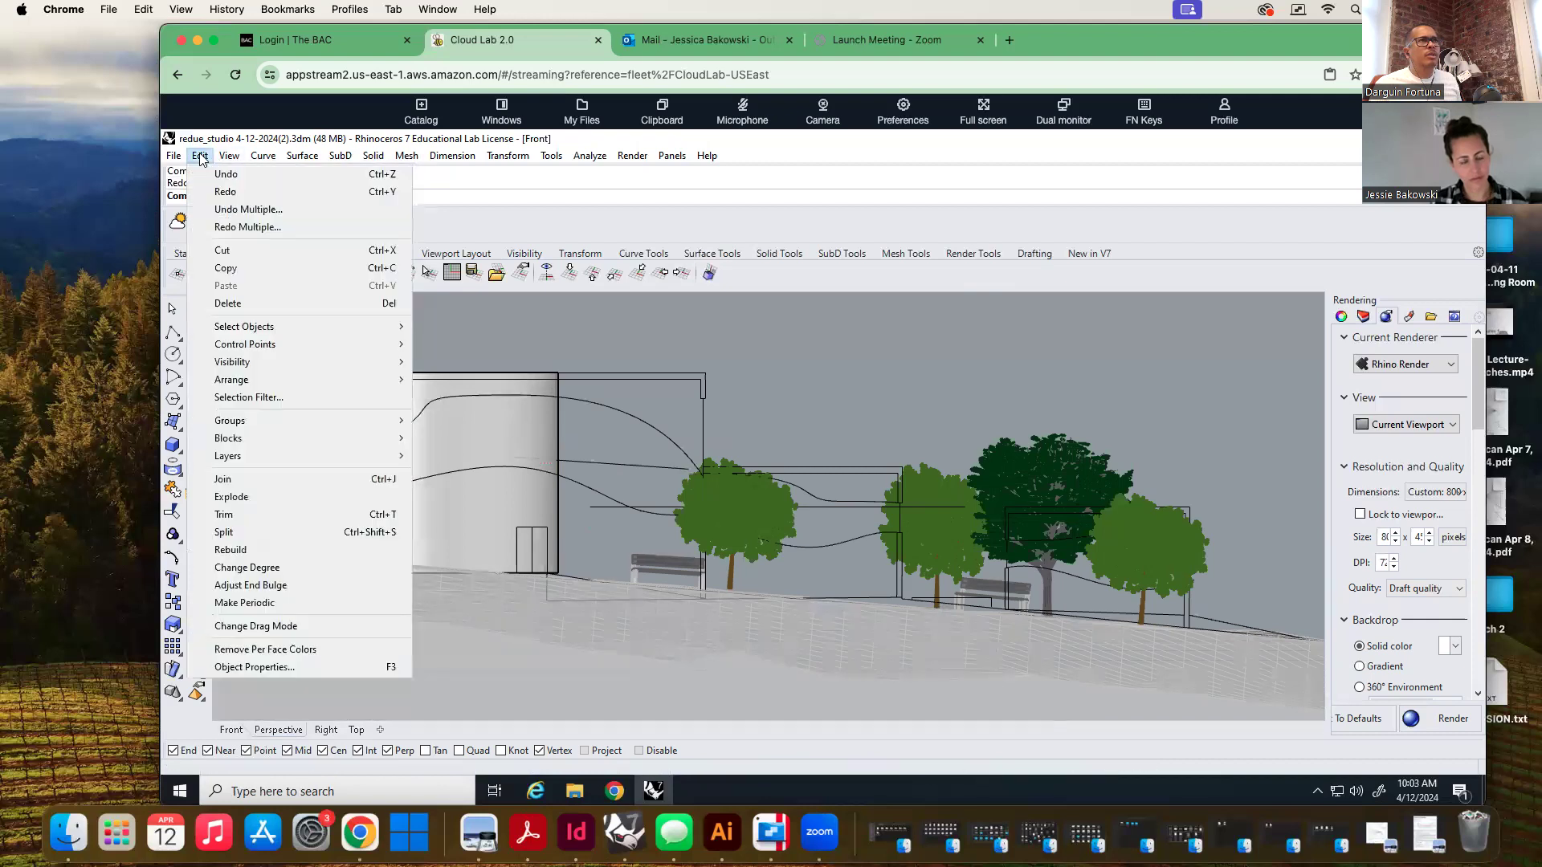
{"action": "left_click", "coordinate": [230, 192]}
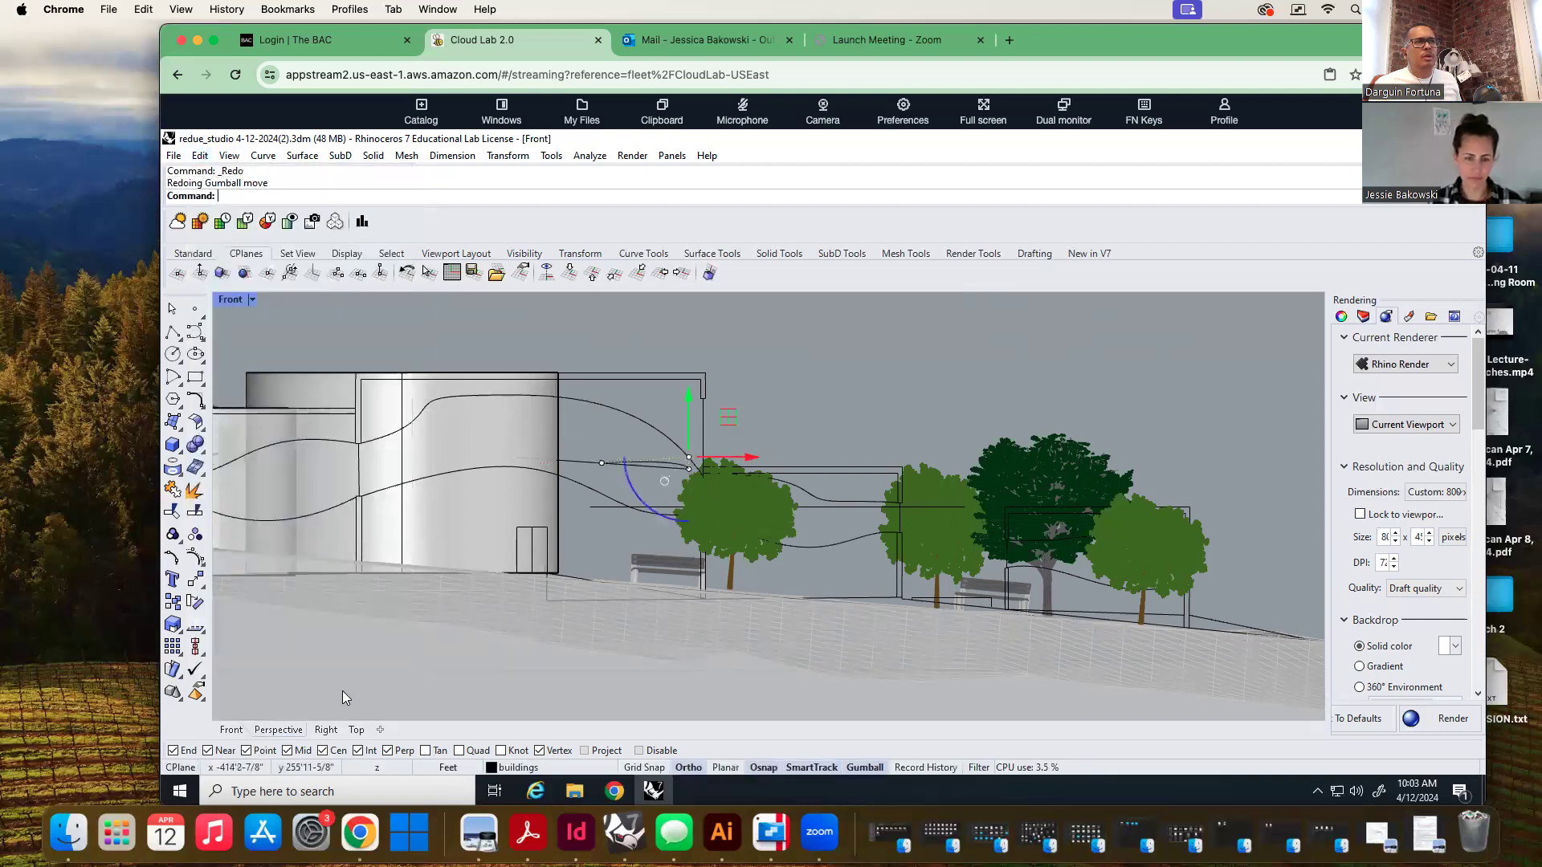
{"action": "left_click", "coordinate": [200, 156]}
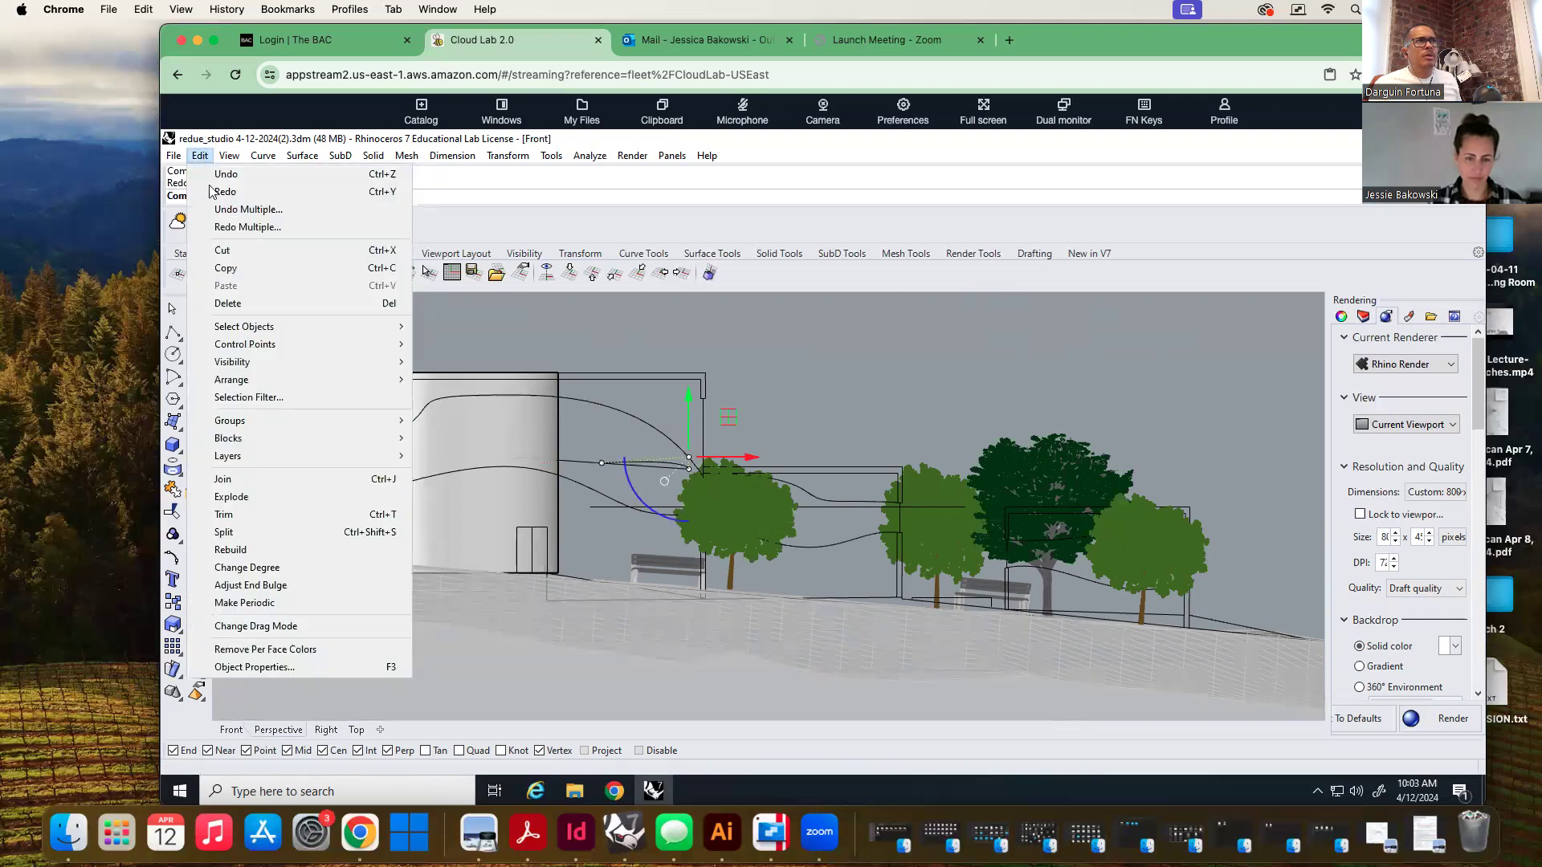
{"action": "left_click", "coordinate": [254, 191]}
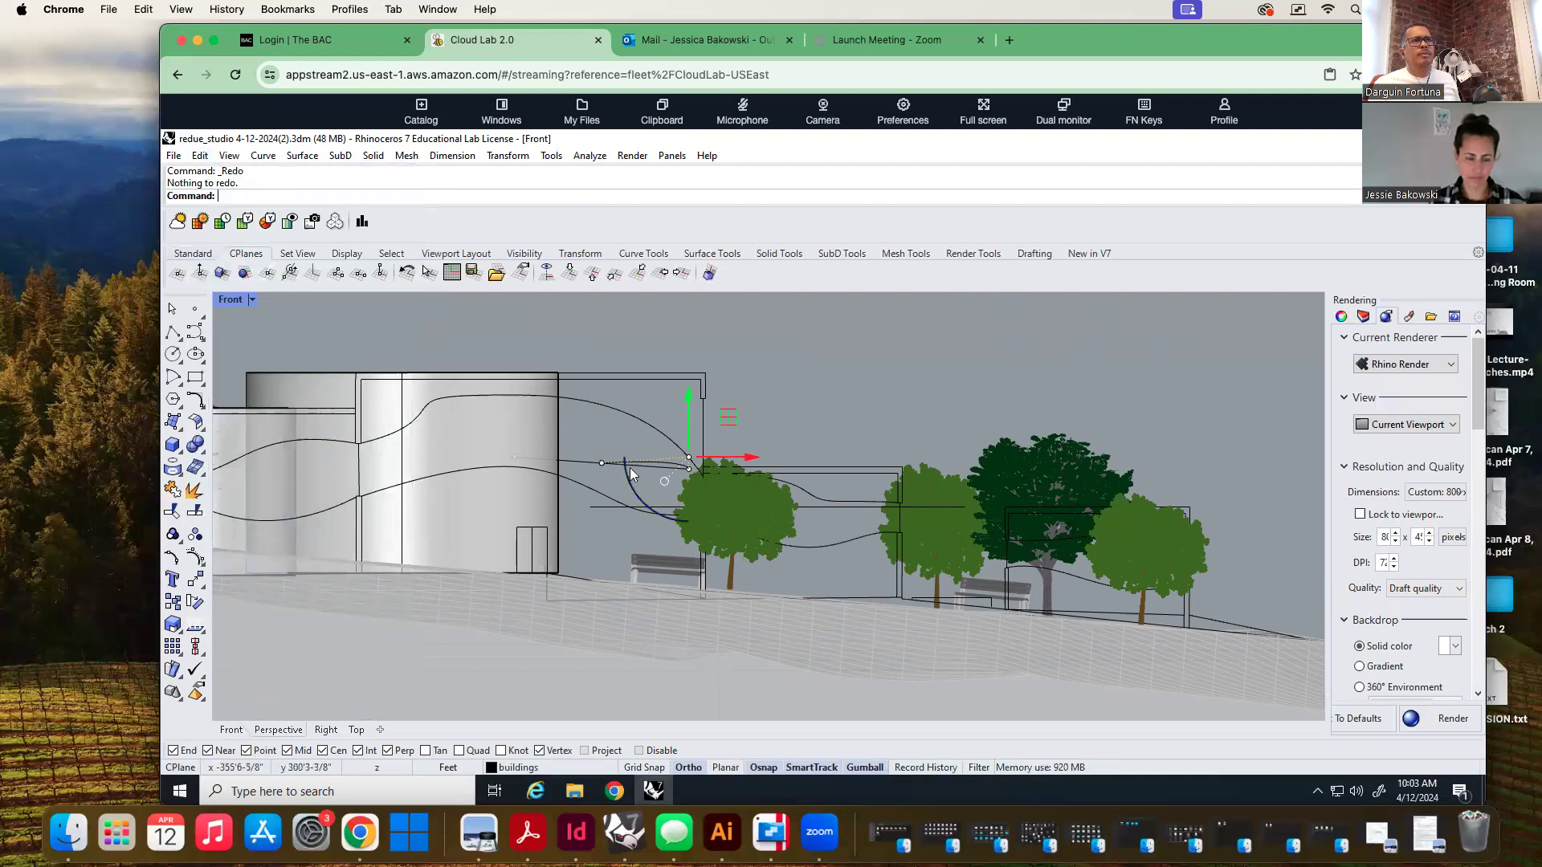
Set the viewport to the Perspective view, framed on the round buildings
{"action": "left_click", "coordinate": [251, 300]}
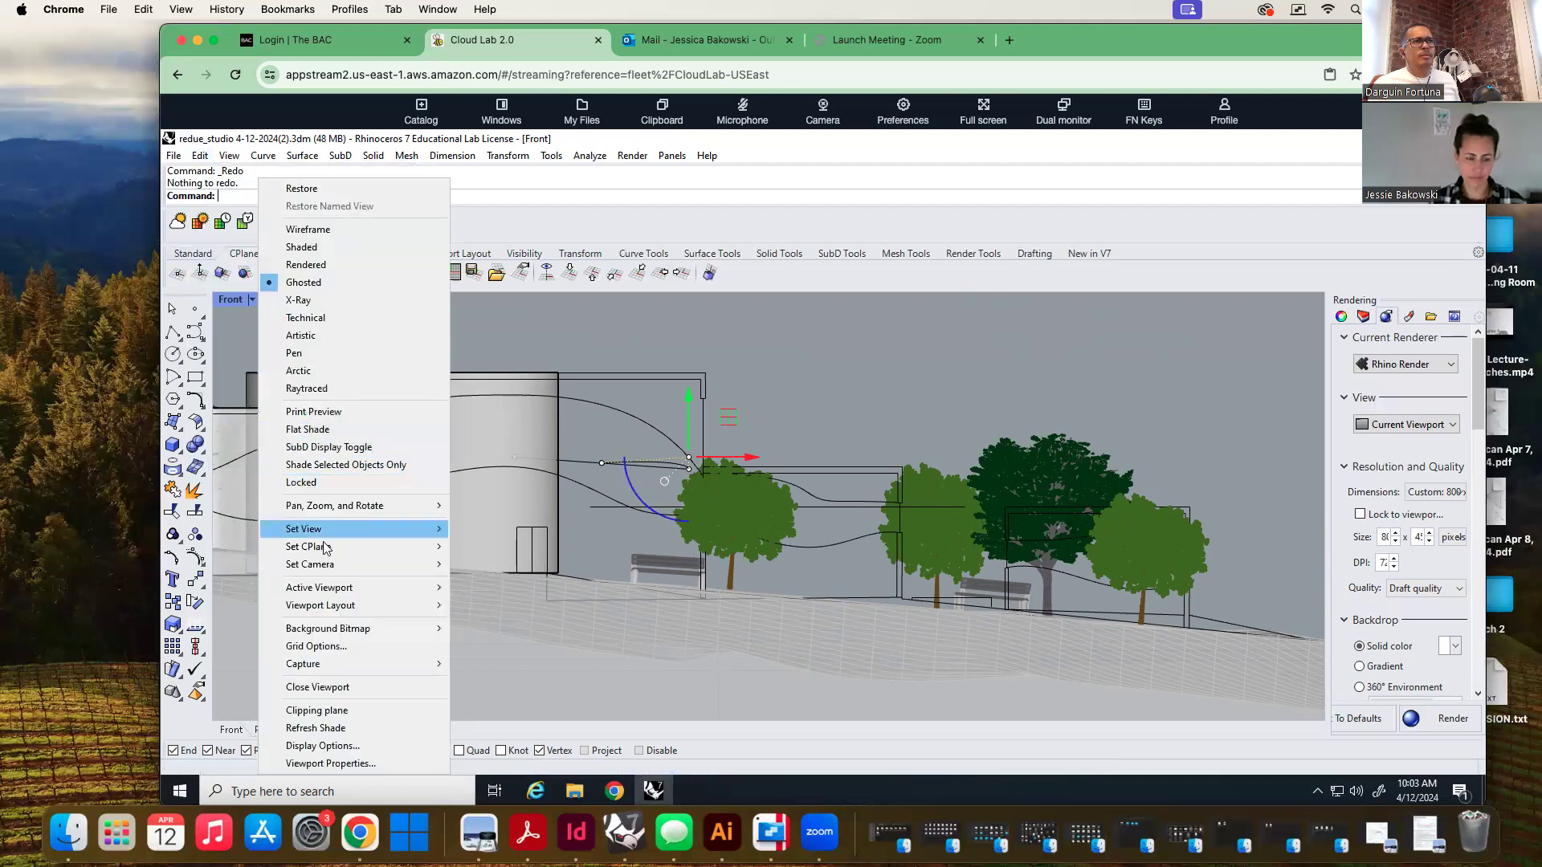
{"action": "mouse_move", "coordinate": [317, 530]}
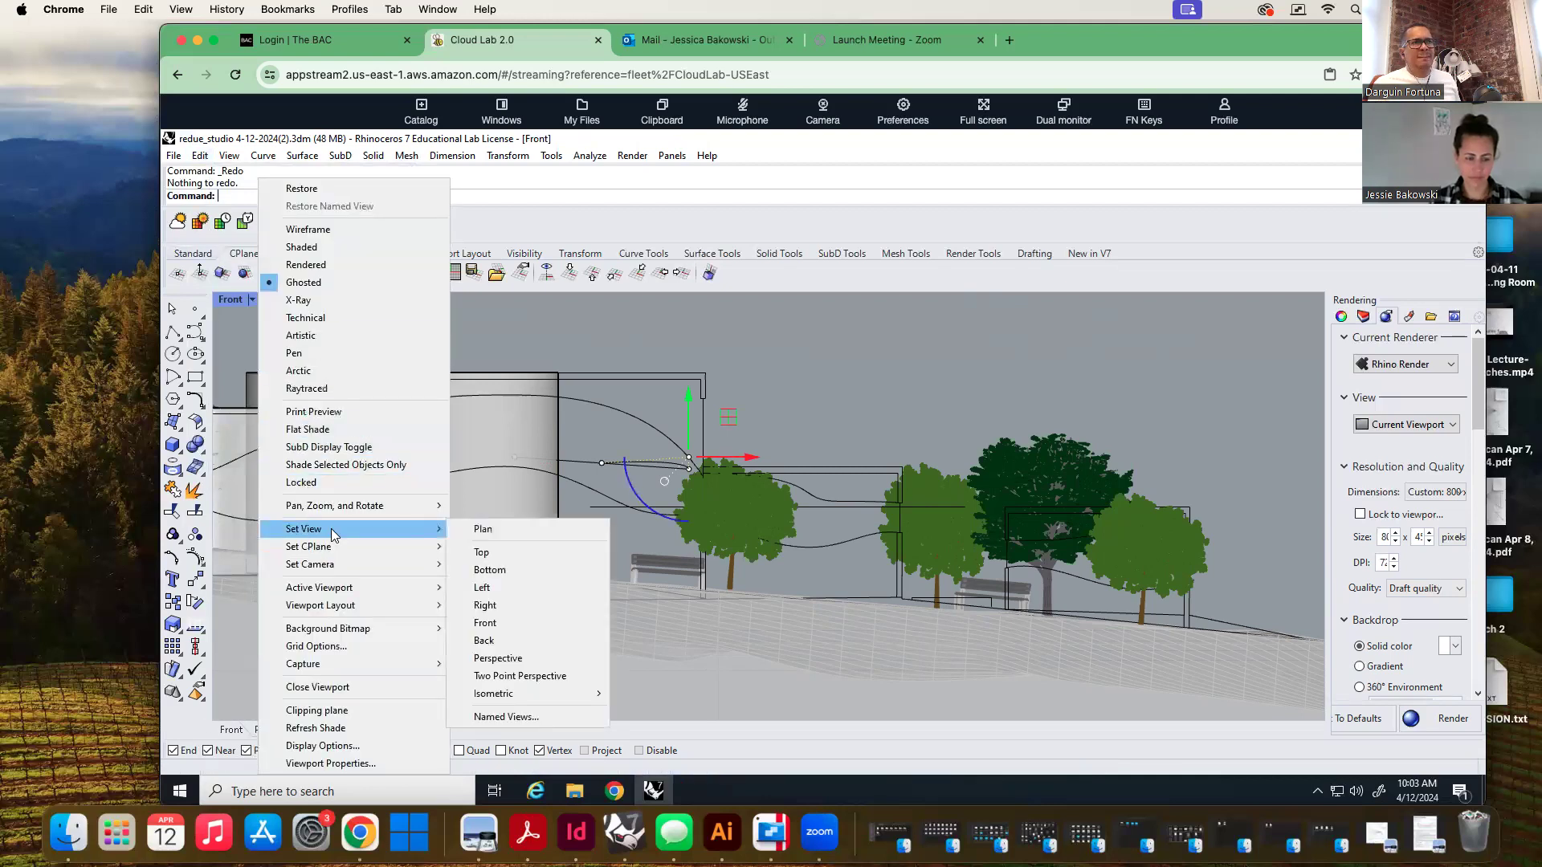
{"action": "left_click", "coordinate": [498, 658]}
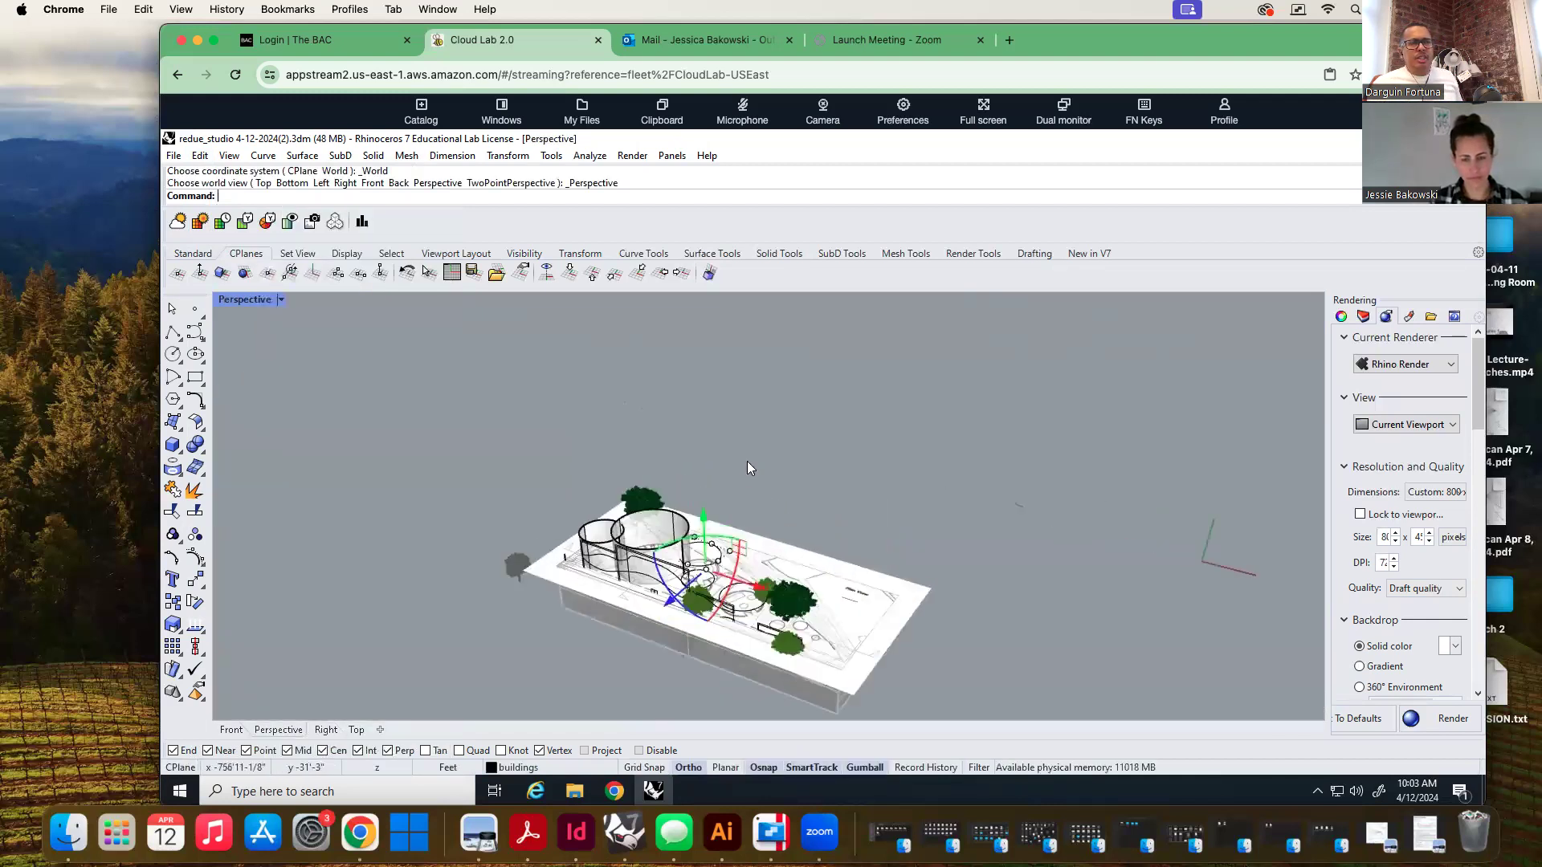
{"action": "scroll", "coordinate": [678, 625], "scroll_direction": "up", "scroll_amount": 2}
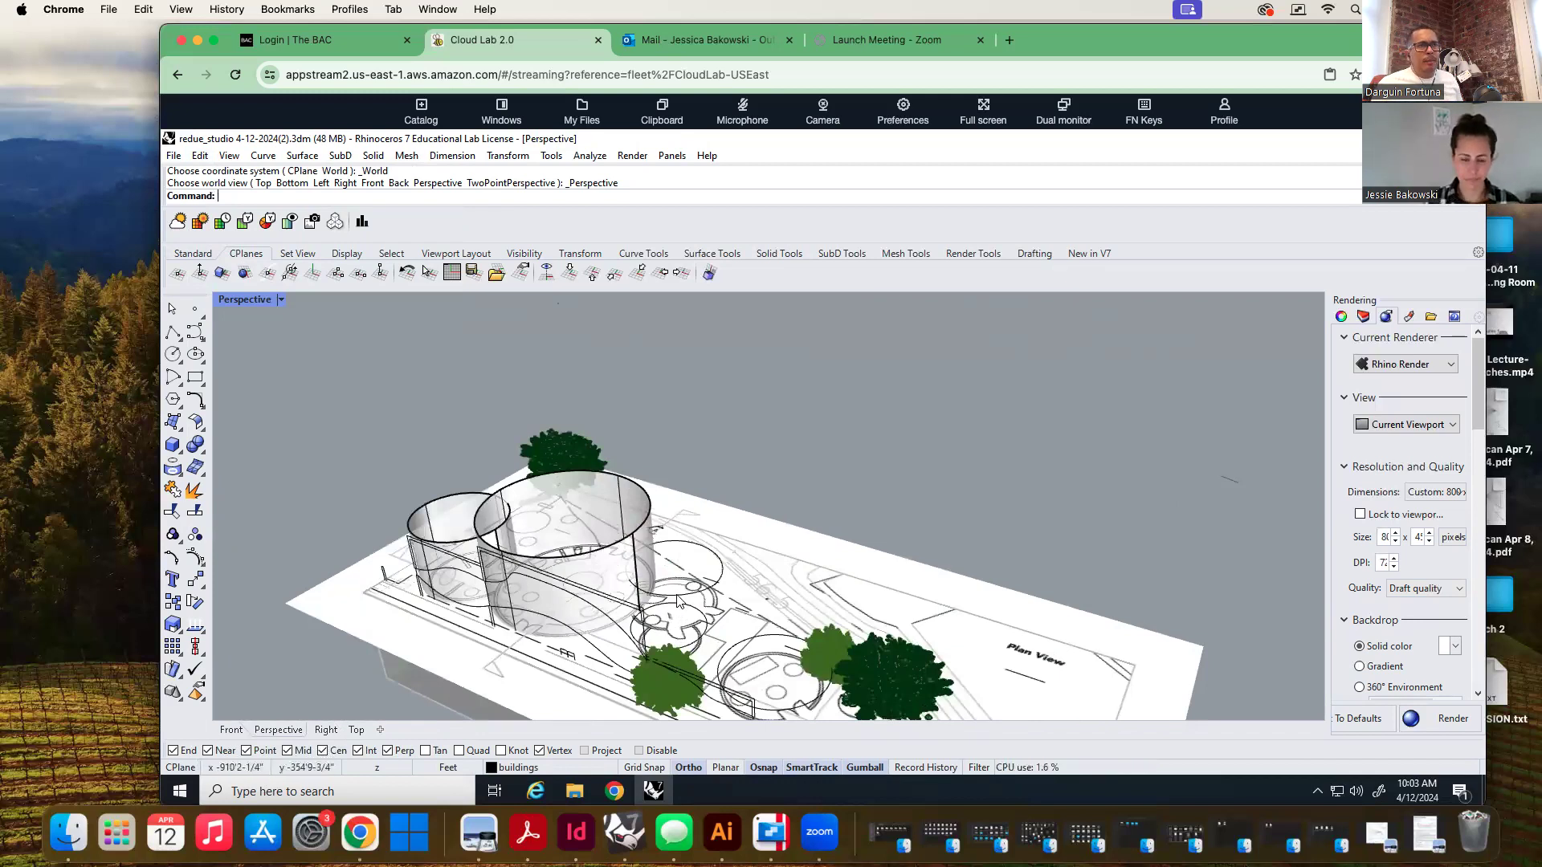
{"action": "left_click", "coordinate": [701, 551]}
{"action": "type", "text": "Ex"}
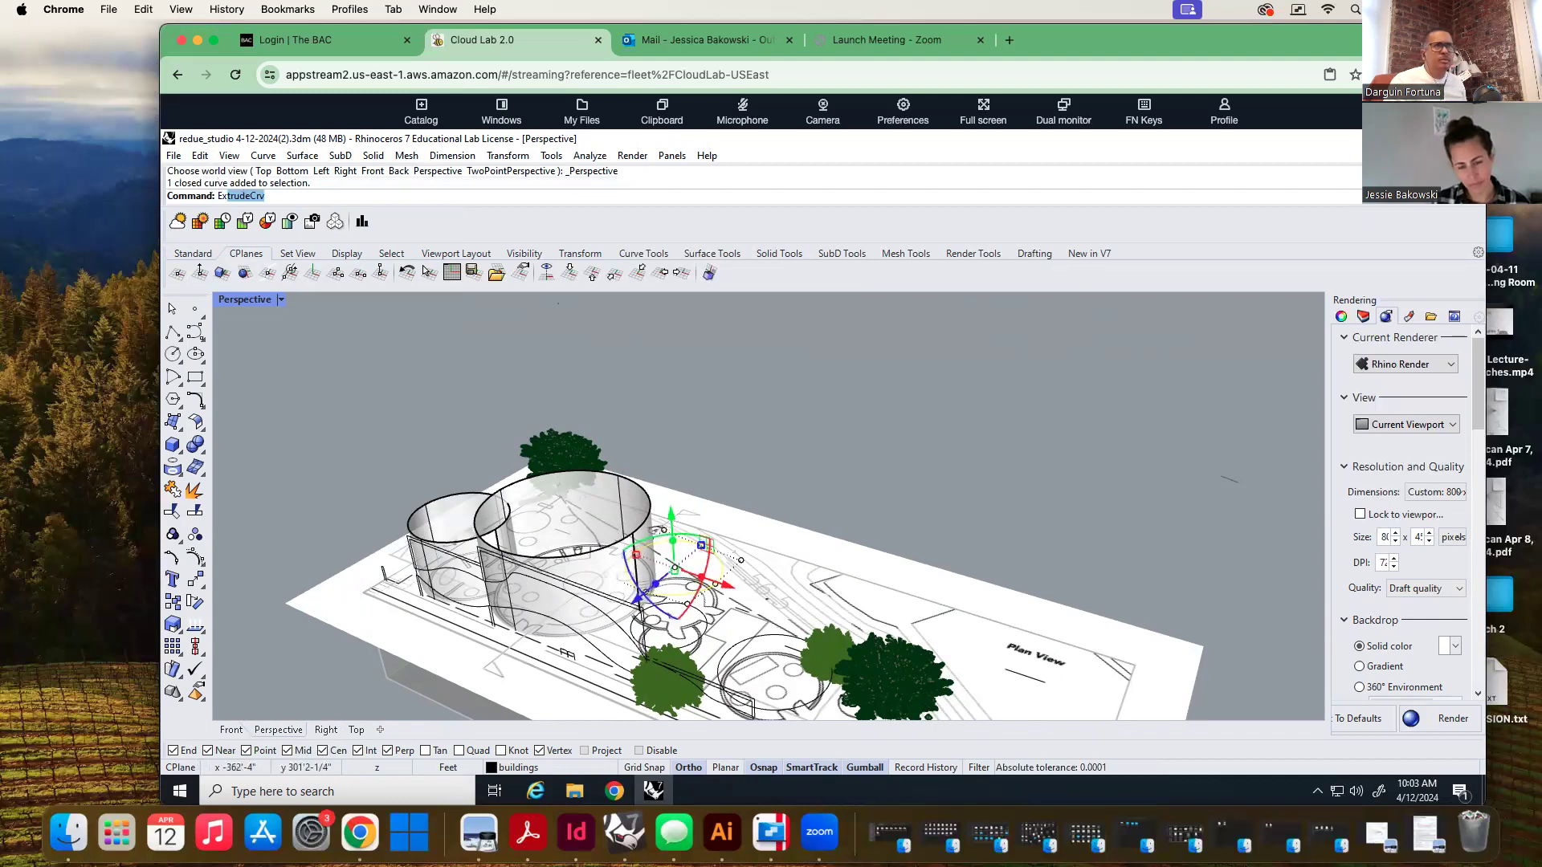
{"action": "key", "text": "Return"}
{"action": "right_click_drag", "start_coordinate": [669, 550], "coordinate": [630, 498]}
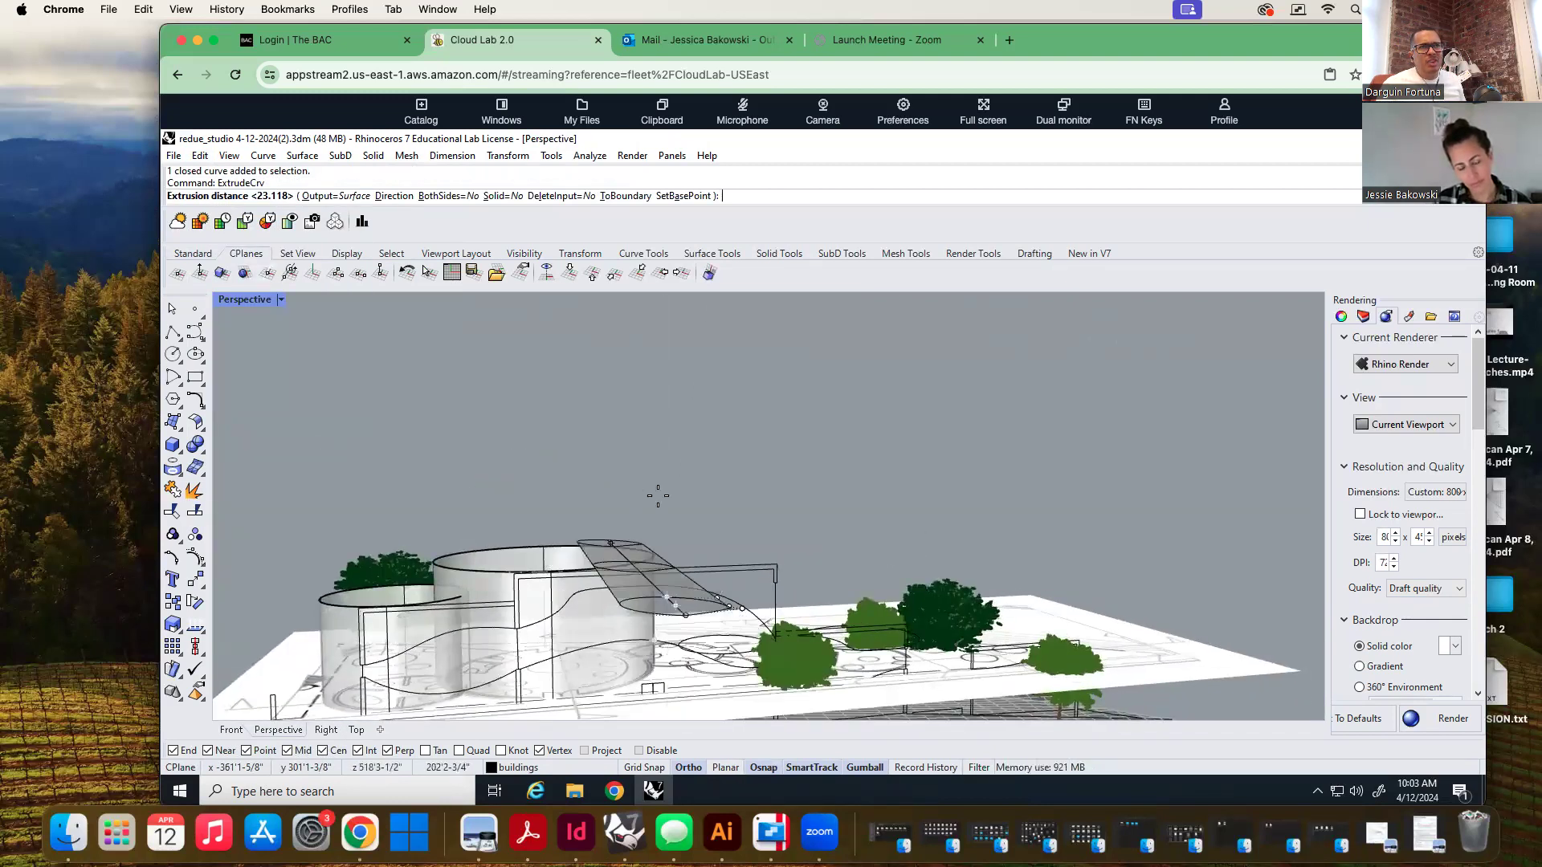
{"action": "key", "text": "Escape"}
{"action": "right_click_drag", "start_coordinate": [716, 533], "coordinate": [634, 537]}
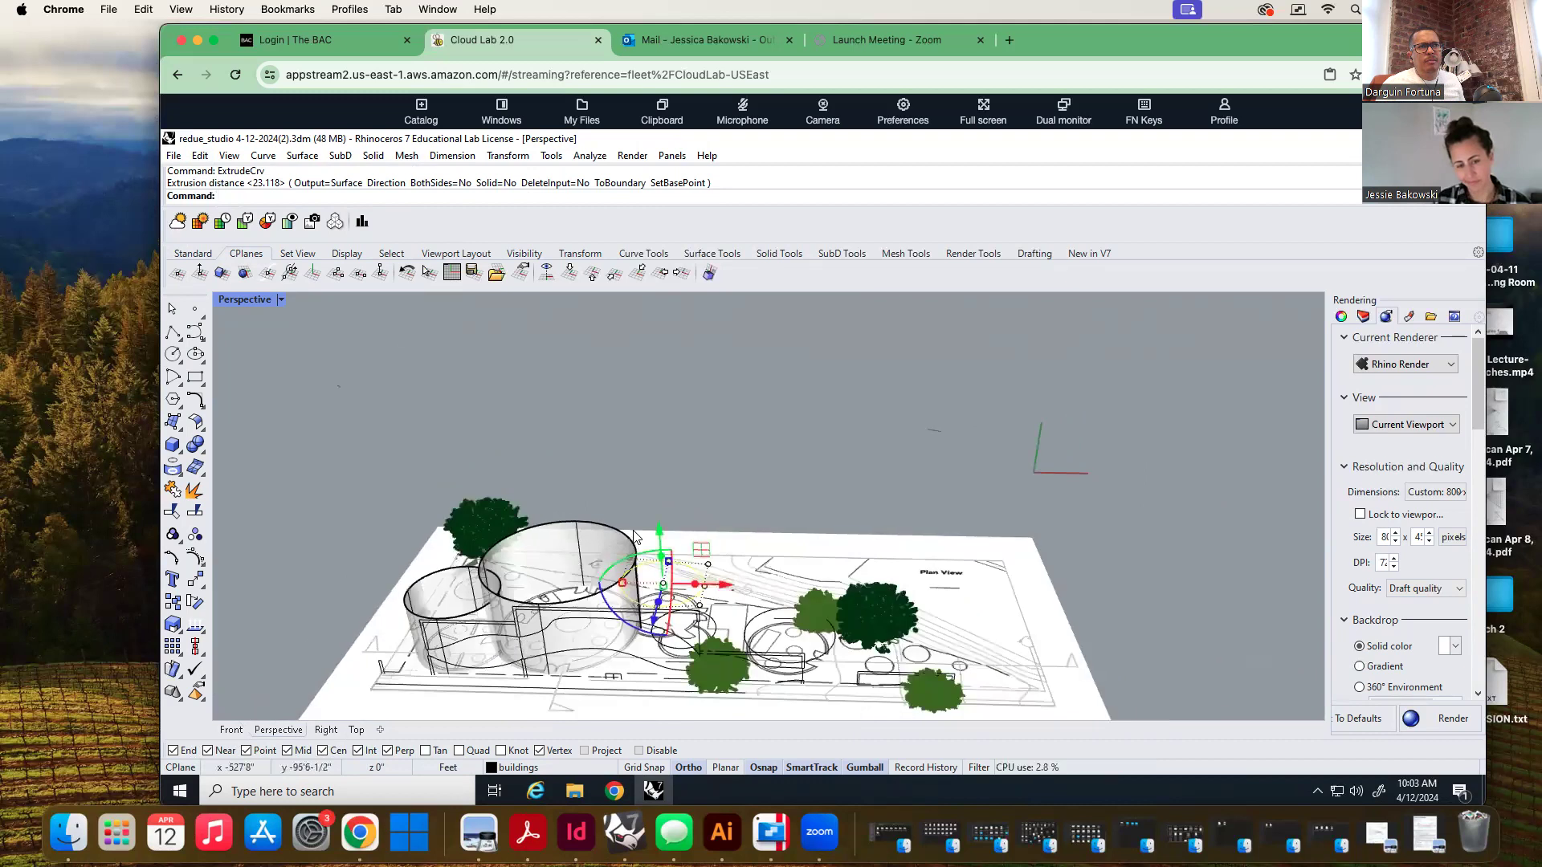
{"action": "key", "text": "Escape"}
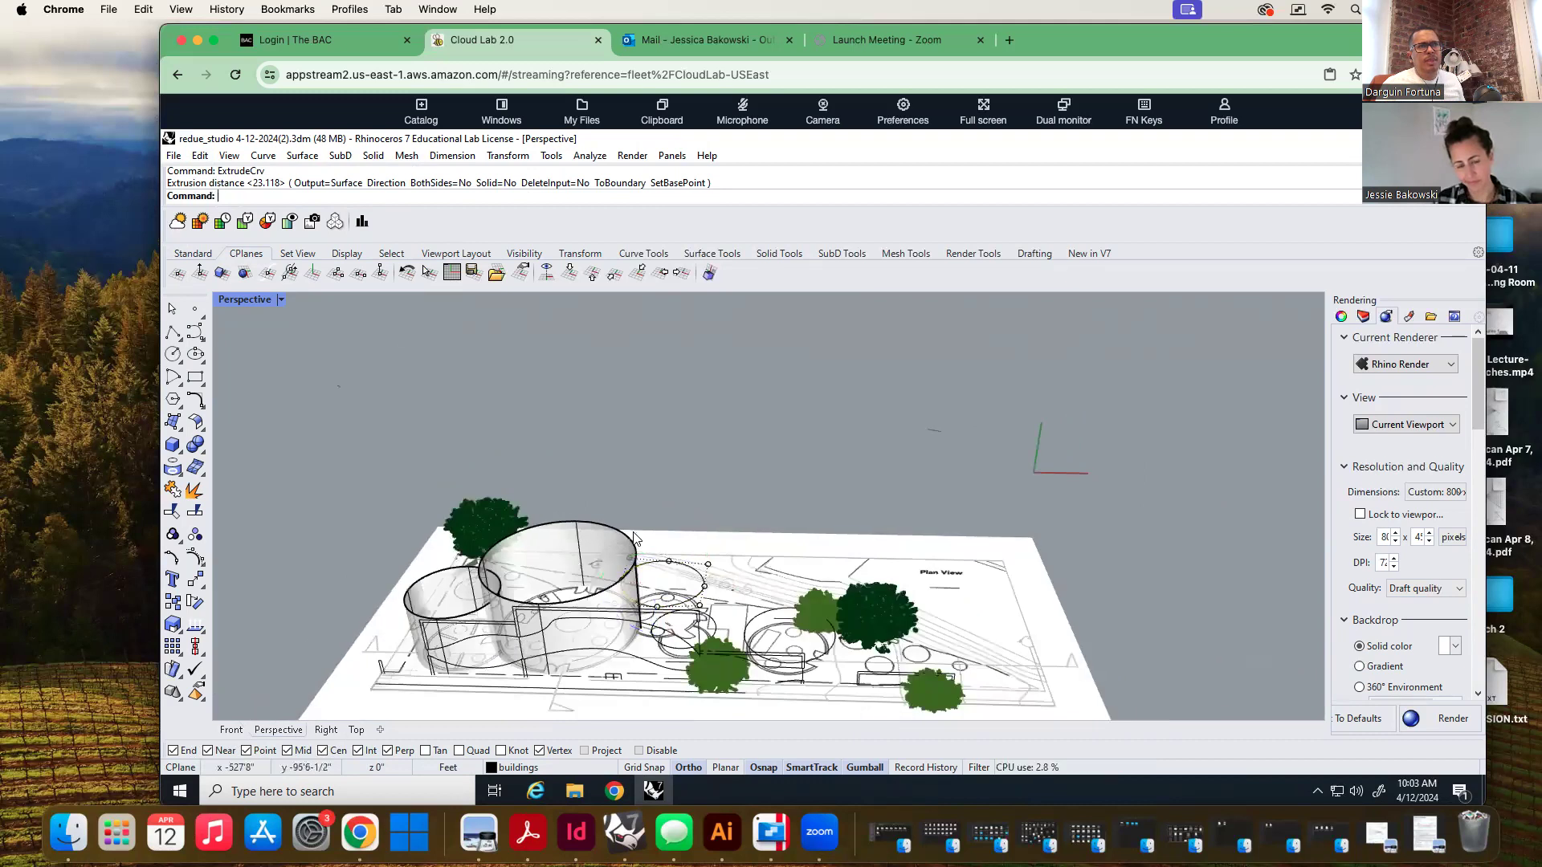
Delete the roof circle curve at the top of the leftmost building's wall and clear the selection
{"action": "left_click", "coordinate": [408, 618]}
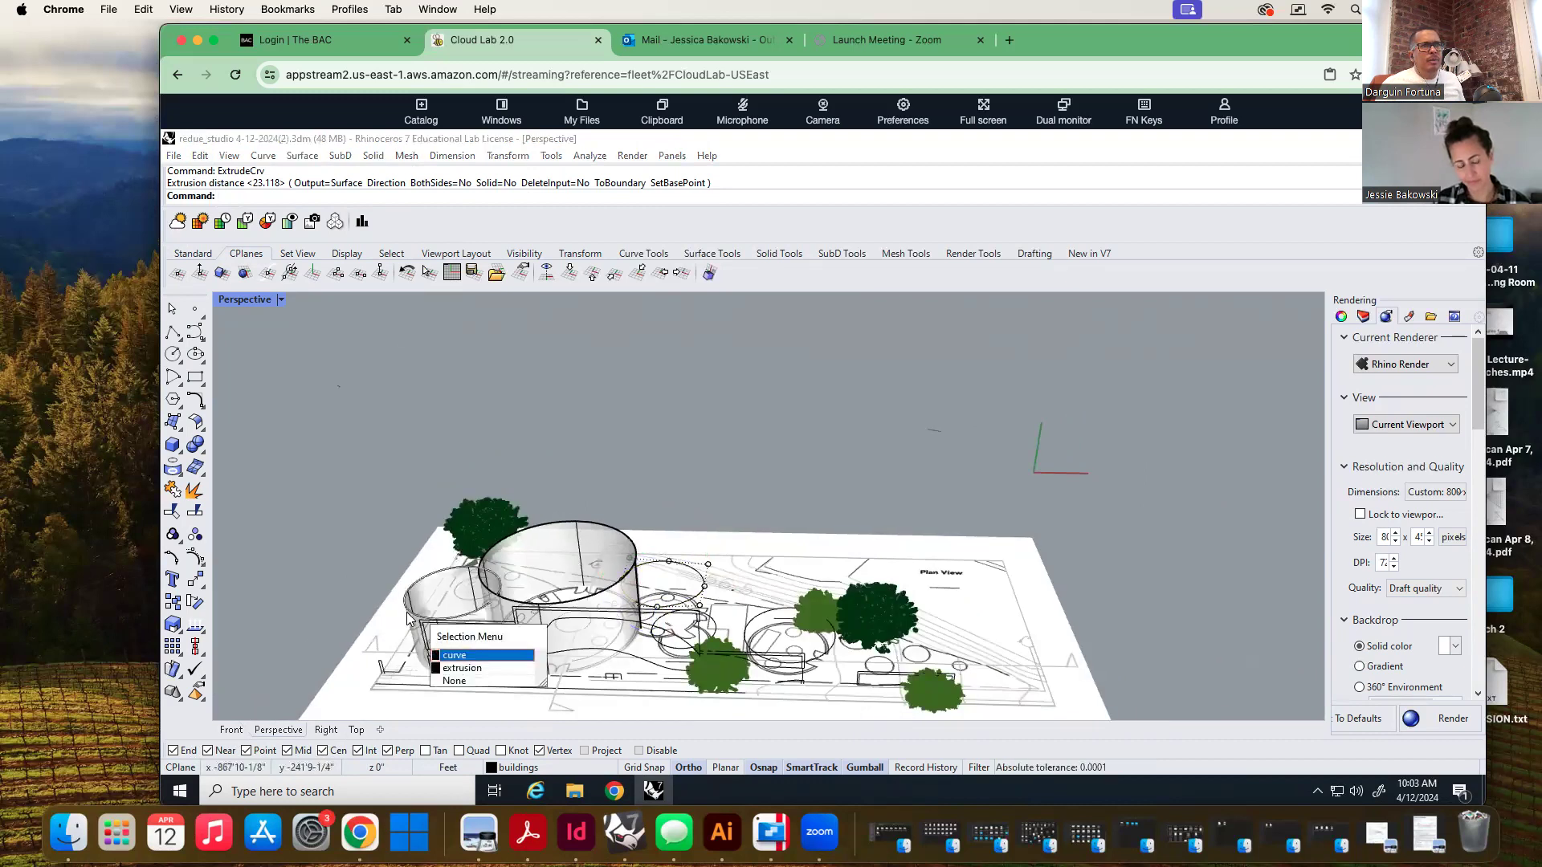
{"action": "left_click", "coordinate": [468, 657]}
{"action": "key", "text": "Delete"}
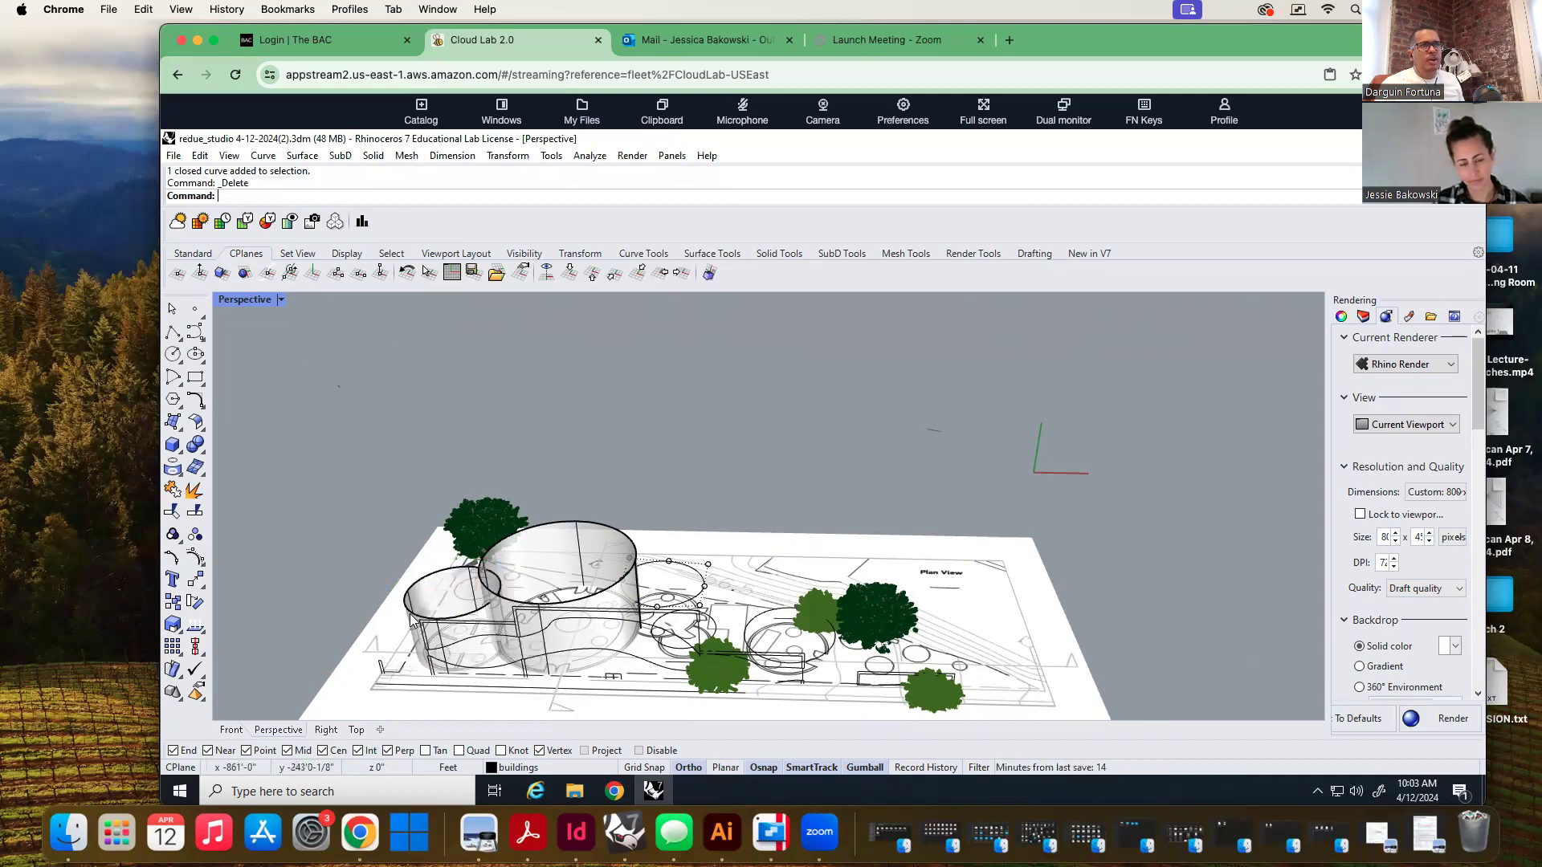
{"action": "left_click", "coordinate": [419, 594]}
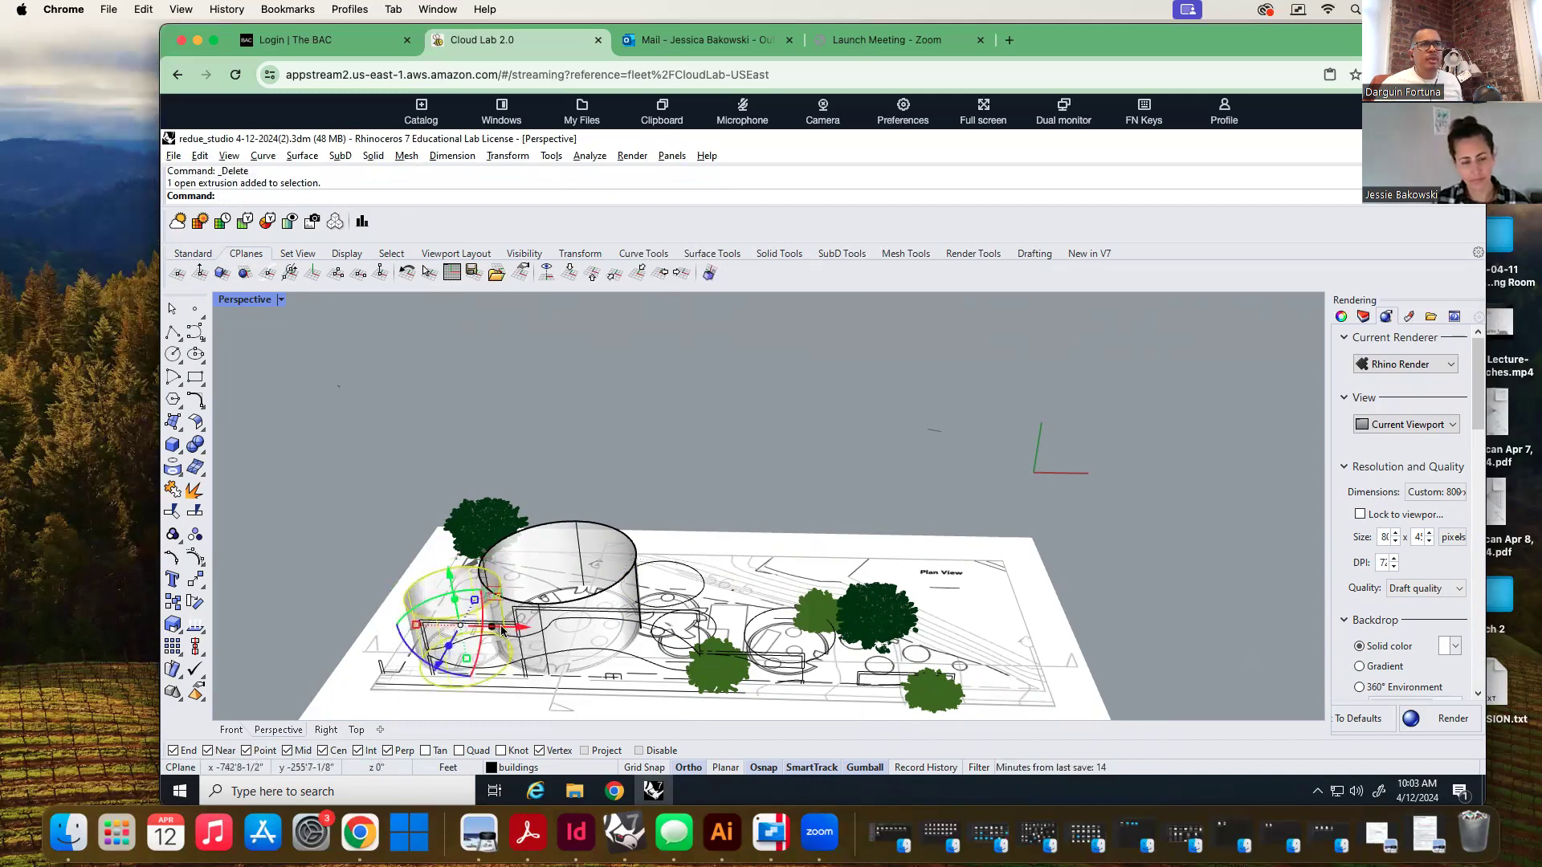
{"action": "left_click", "coordinate": [670, 636]}
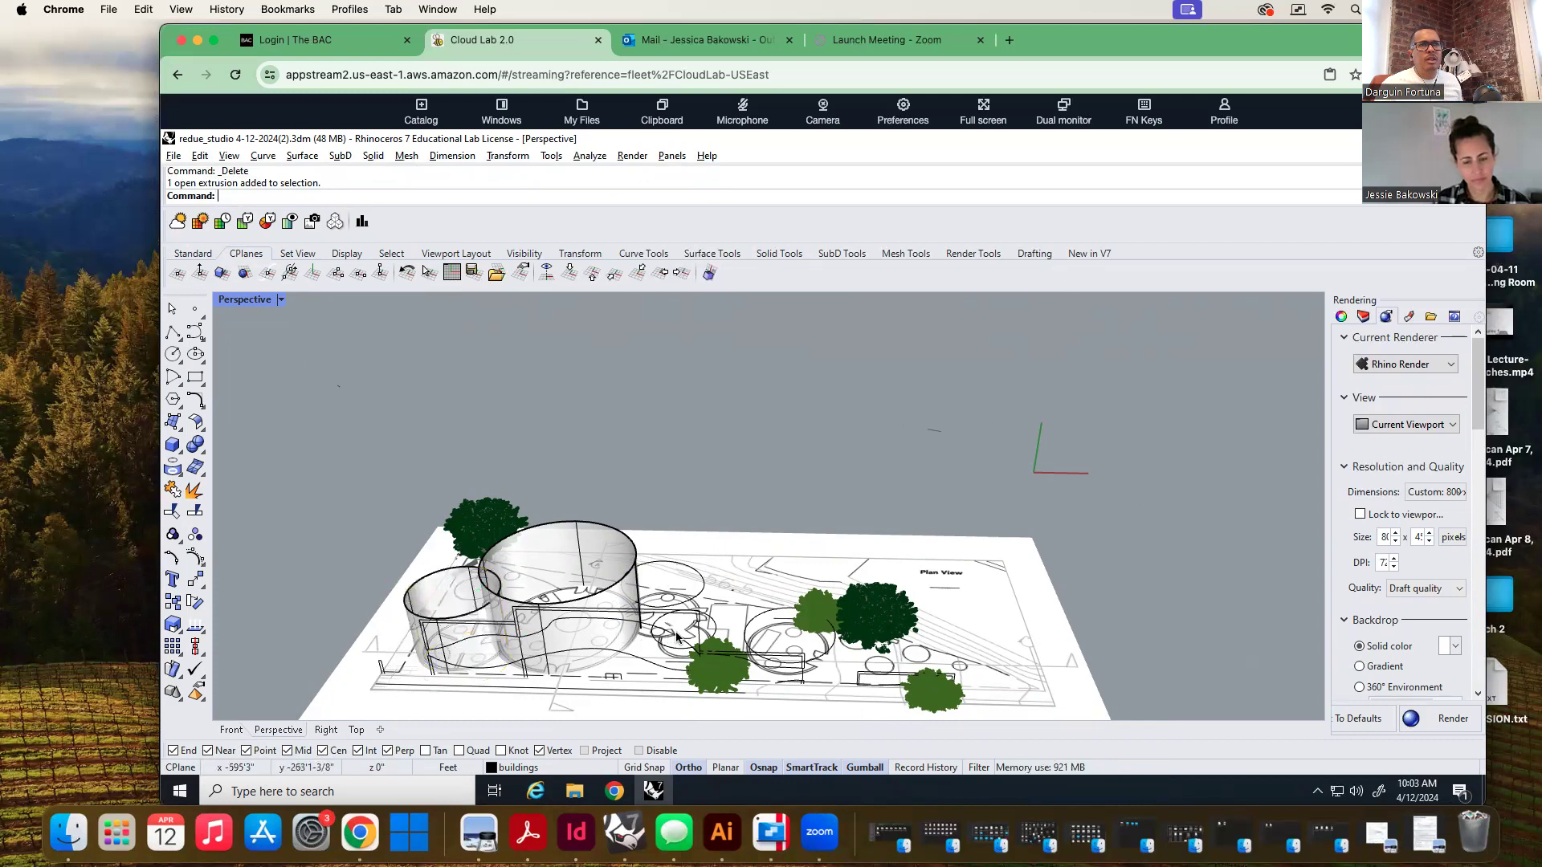
{"action": "left_click_drag", "start_coordinate": [595, 632], "coordinate": [387, 528]}
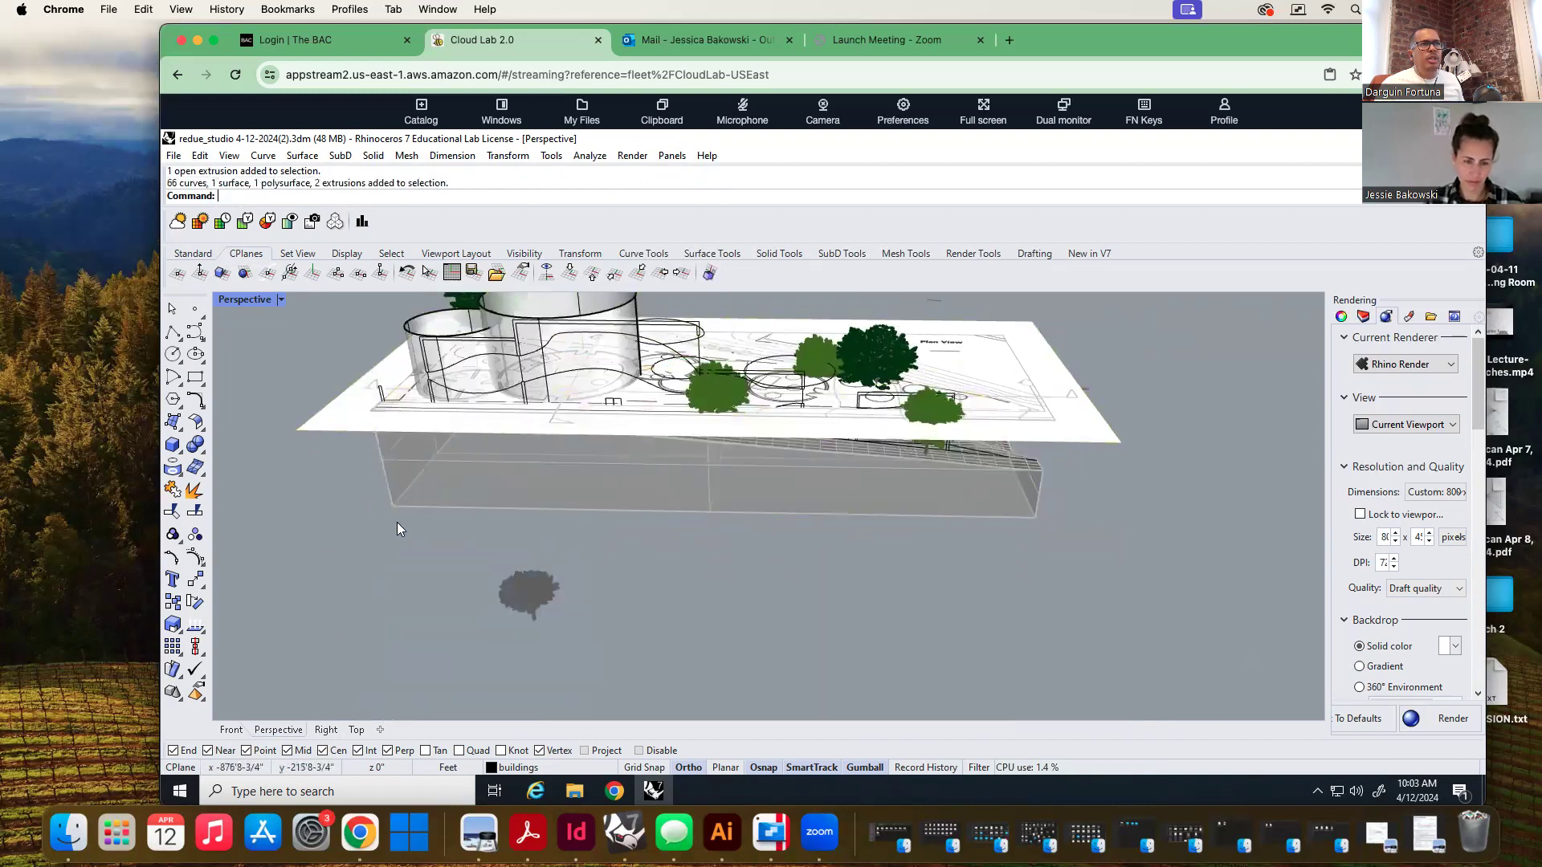
{"action": "left_click", "coordinate": [281, 299]}
{"action": "mouse_move", "coordinate": [351, 534]}
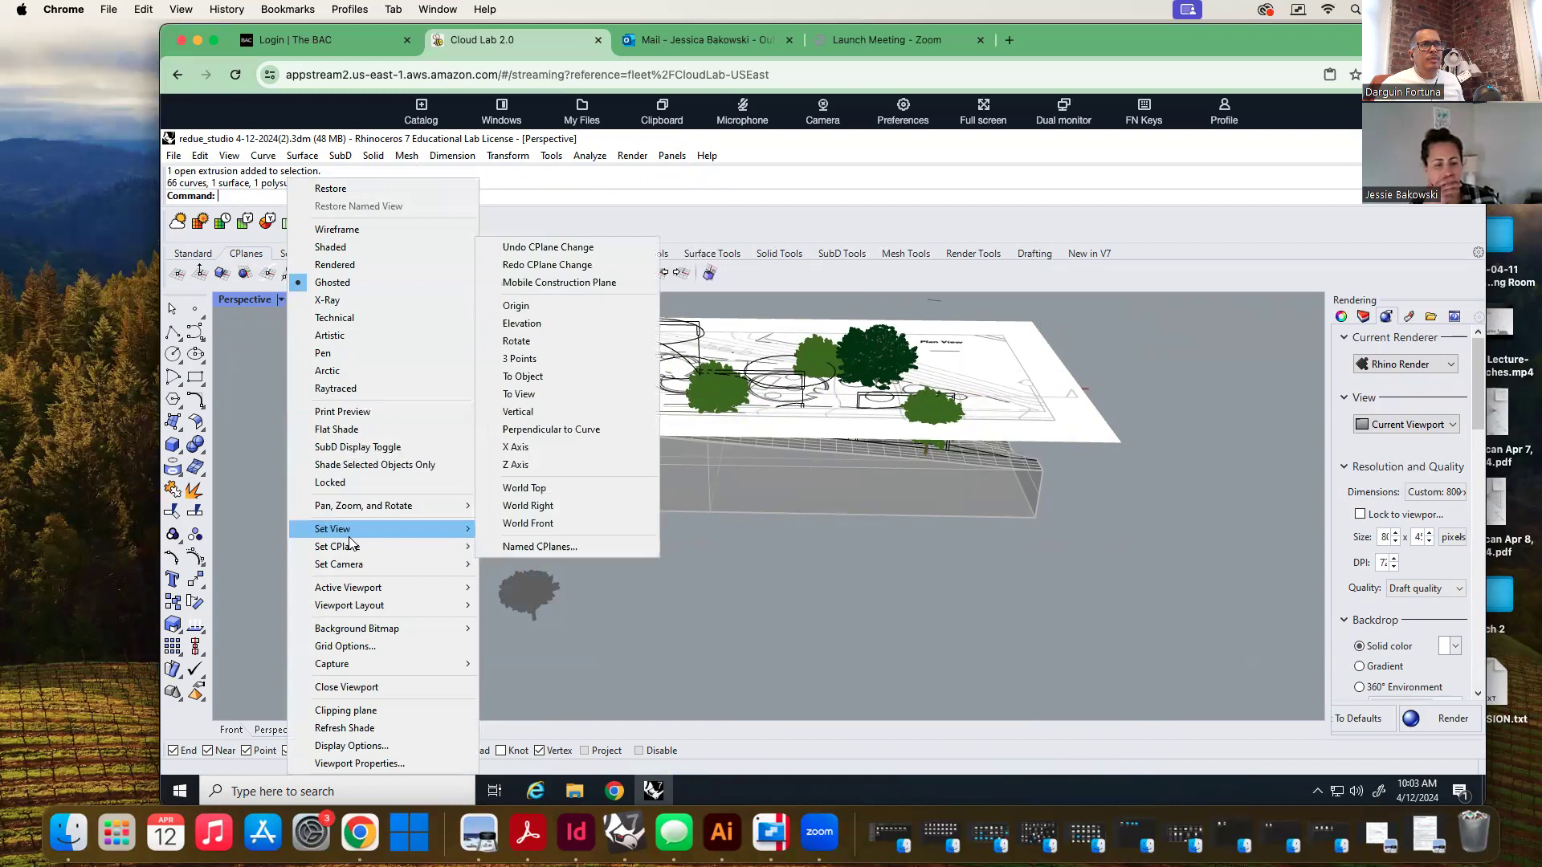
{"action": "key", "text": "Escape"}
{"action": "key", "text": "Escape"}
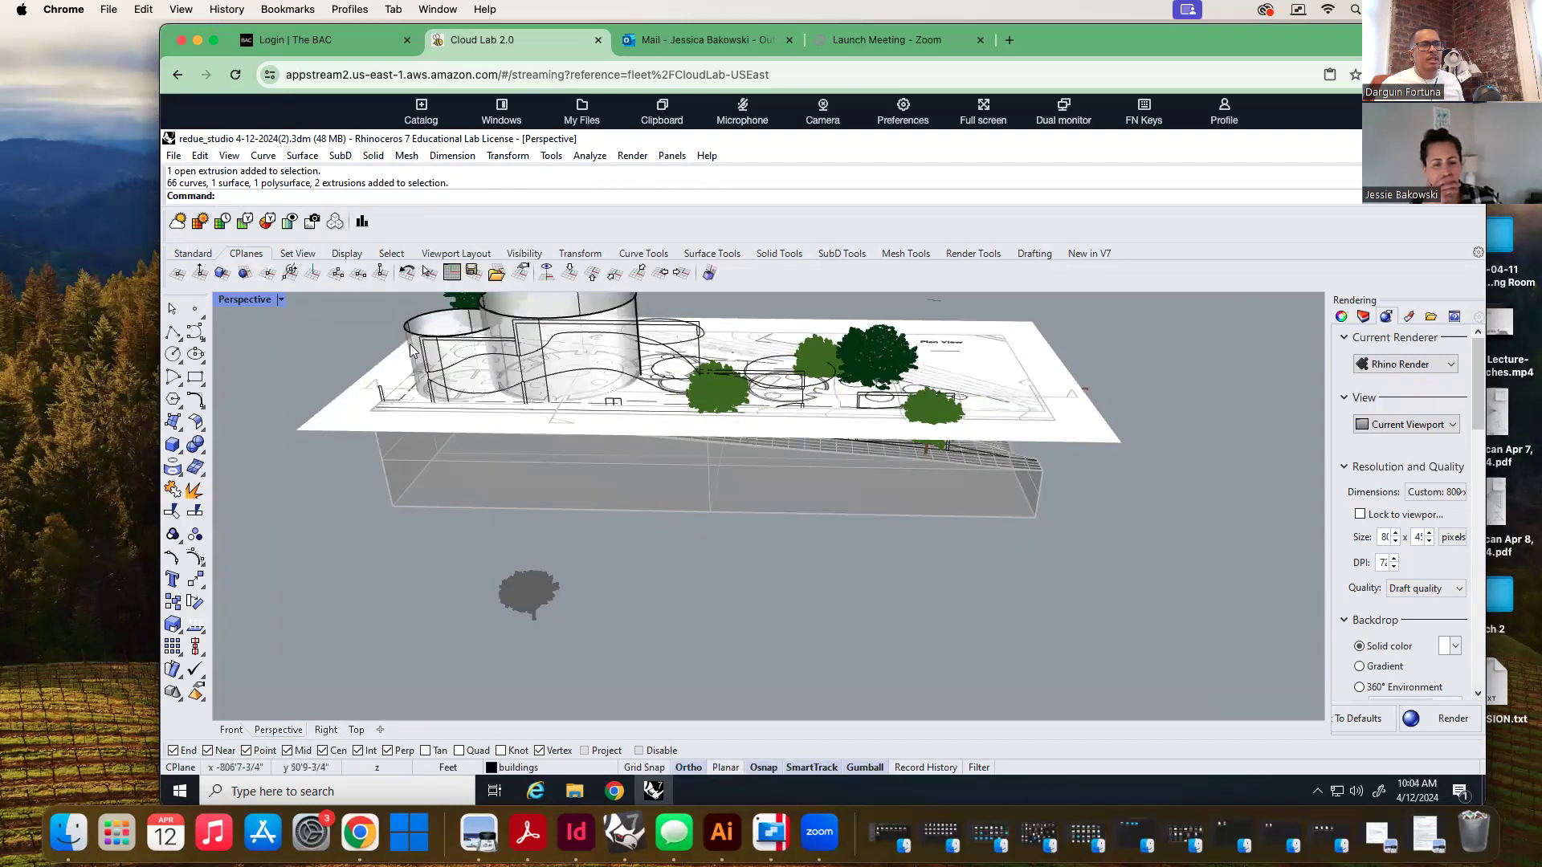
Copy the leftmost building's extruded wall in the Top view and place the copy over the upper plan circle beside the largest building
{"action": "left_click", "coordinate": [412, 347]}
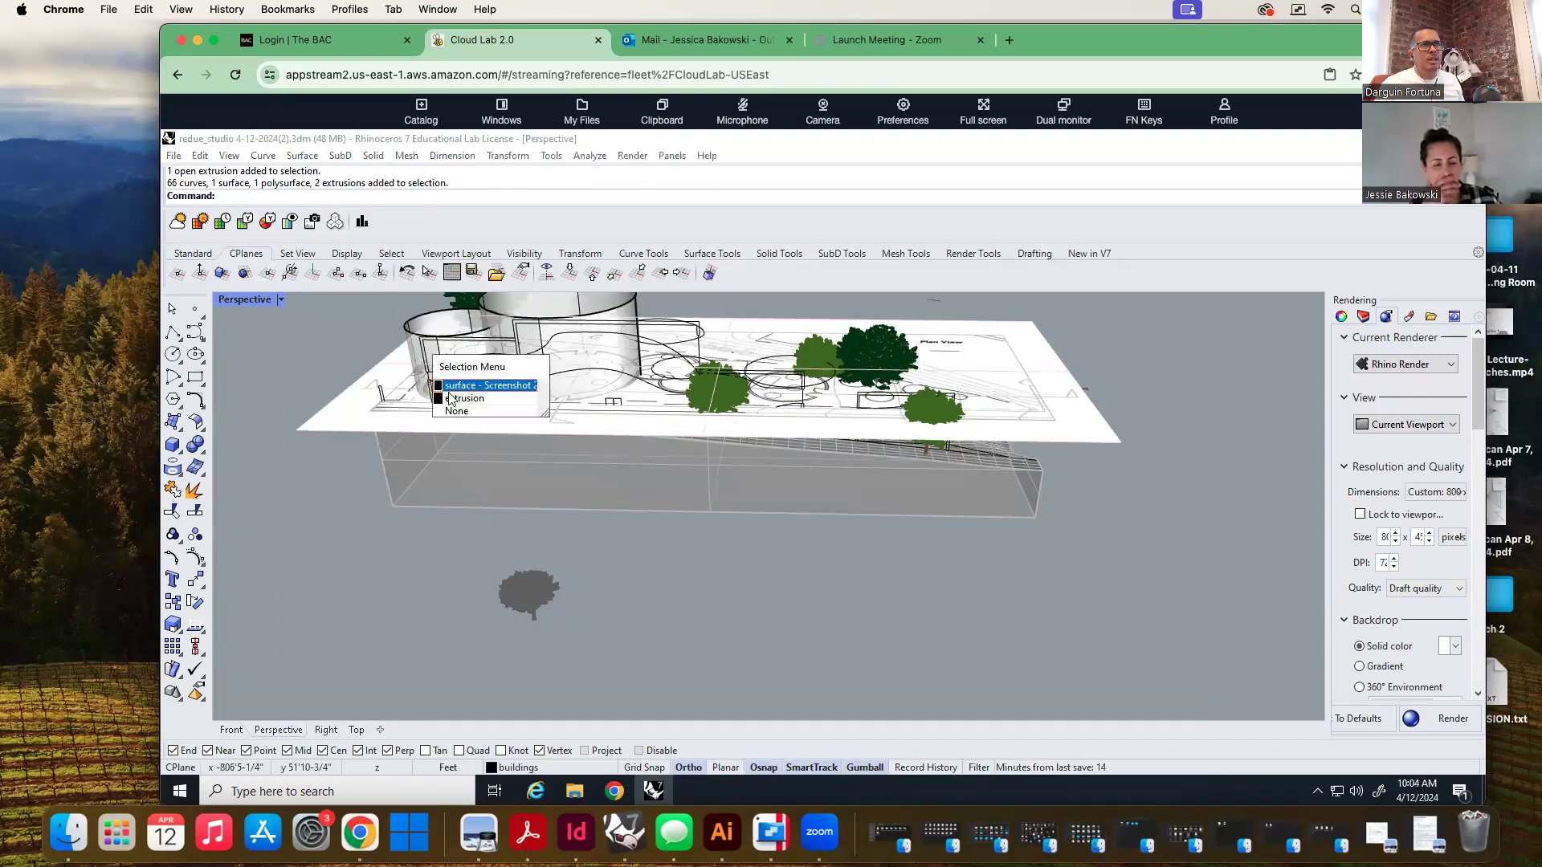
{"action": "left_click", "coordinate": [471, 404]}
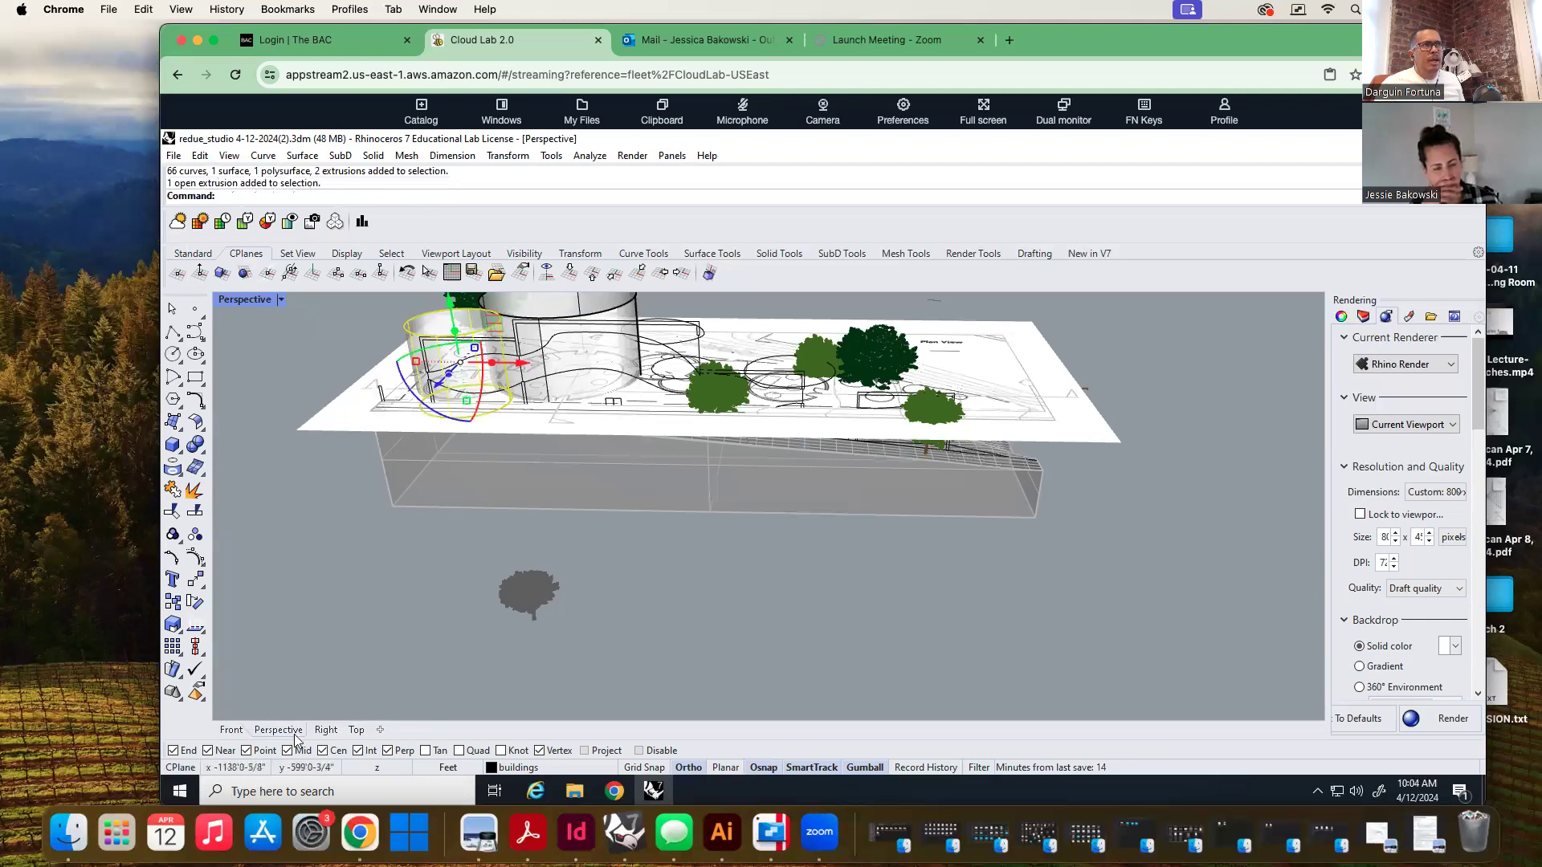
{"action": "left_click", "coordinate": [281, 299]}
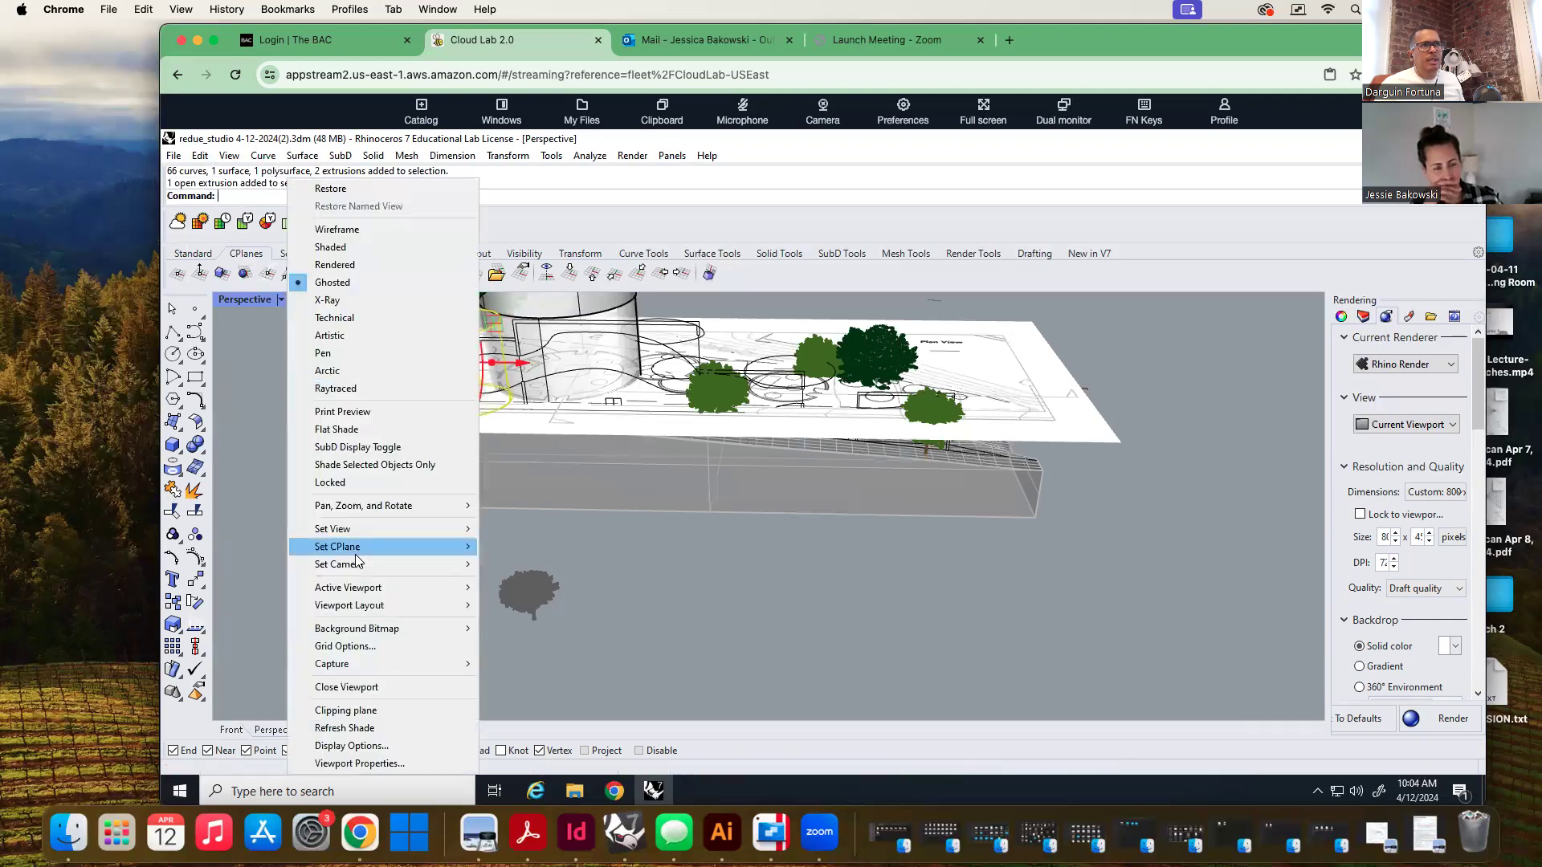
{"action": "mouse_move", "coordinate": [371, 528]}
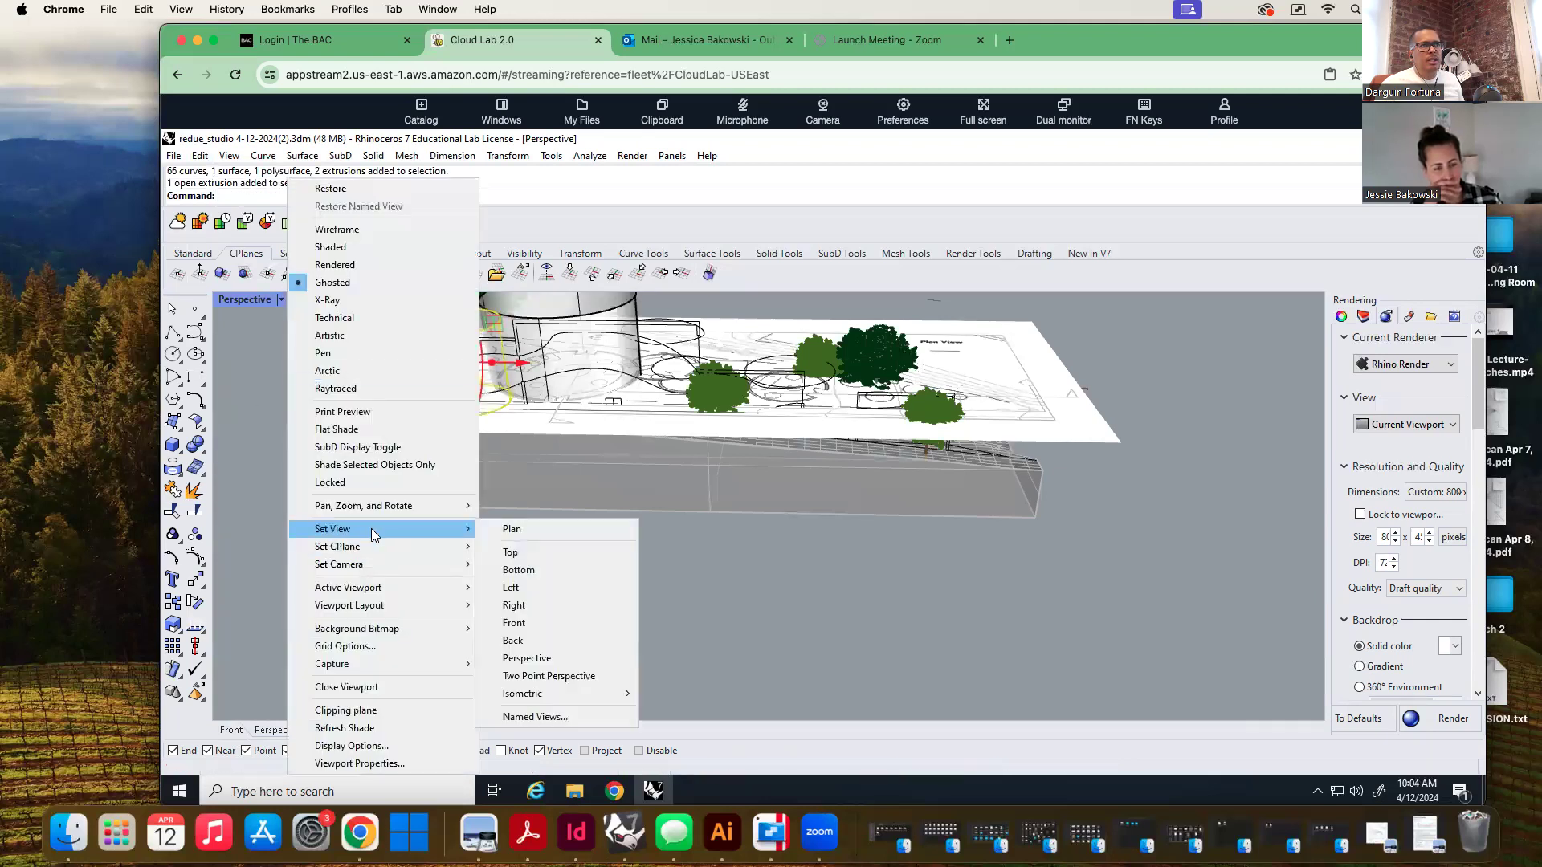
{"action": "left_click", "coordinate": [546, 555]}
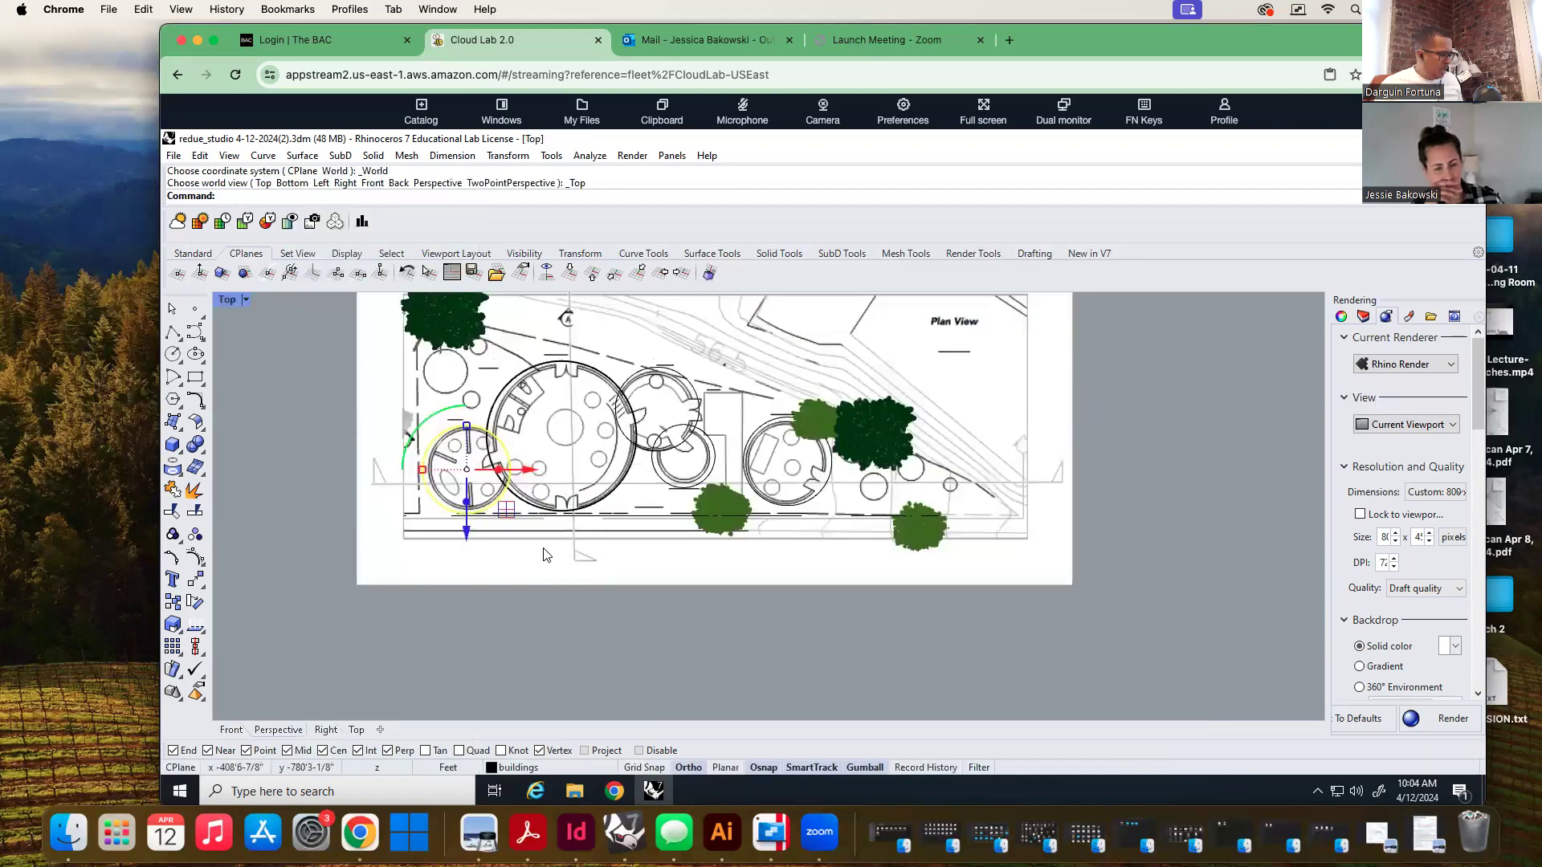
{"action": "left_click_drag", "start_coordinate": [465, 480], "coordinate": [753, 458]}
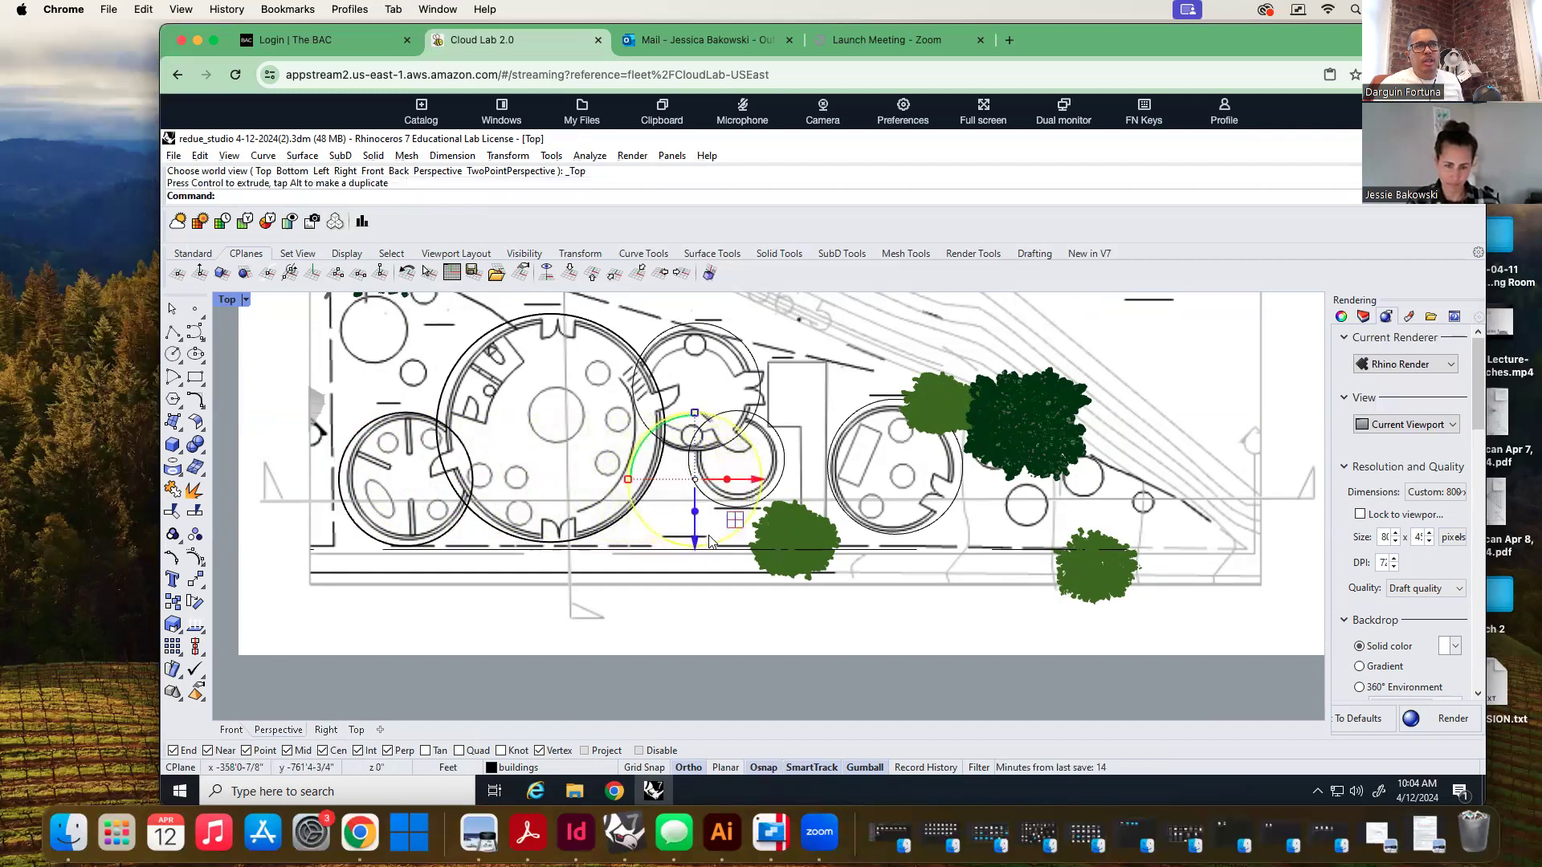
{"action": "left_click_drag", "start_coordinate": [695, 546], "coordinate": [708, 432]}
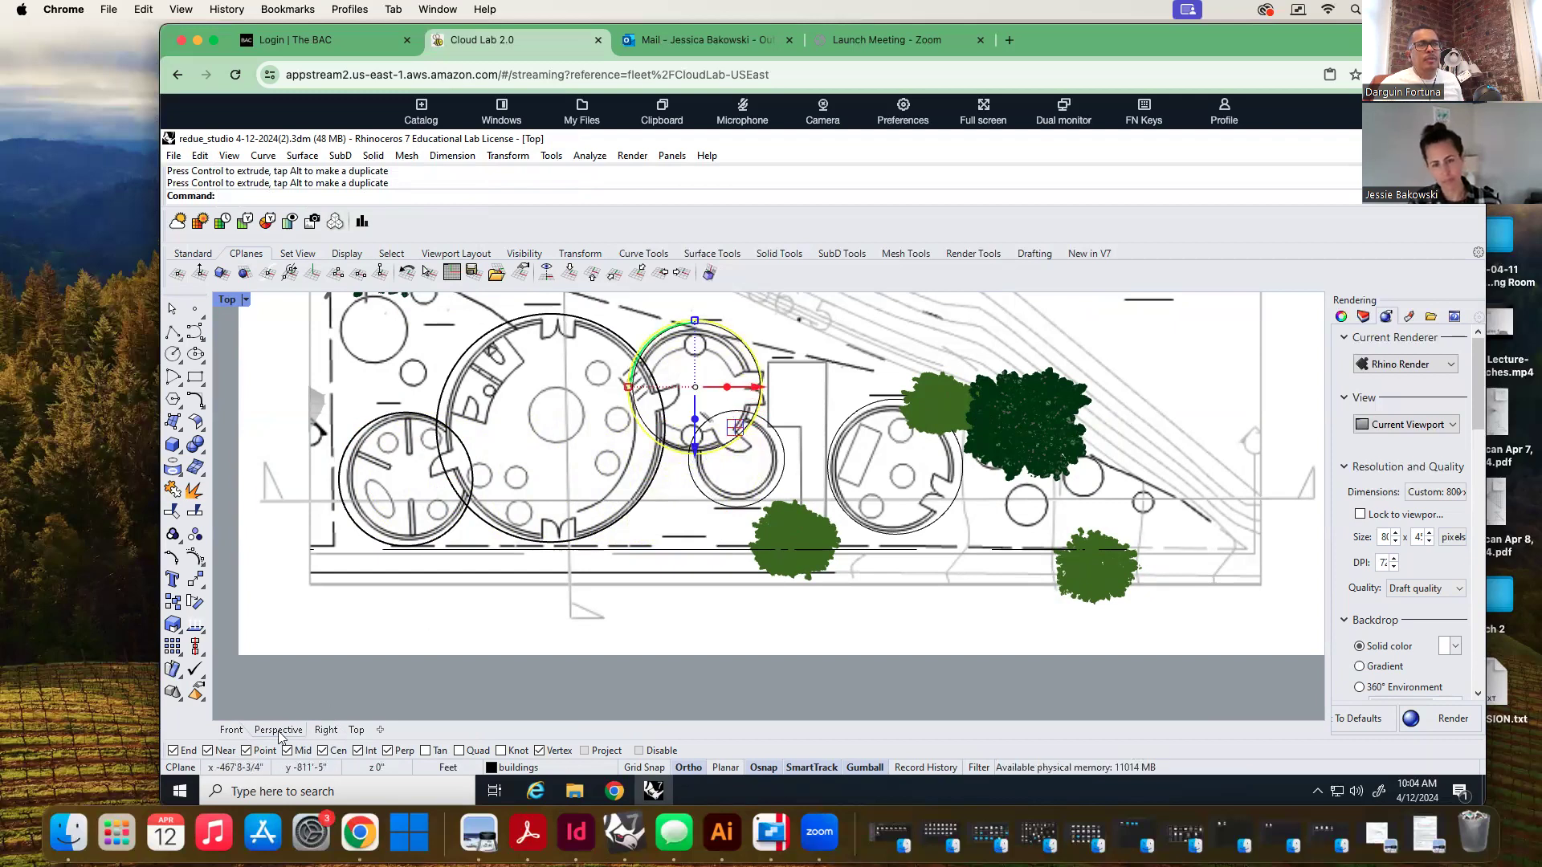
Set the viewport to the Perspective view and inspect the copied wall beside the largest building
{"action": "left_click", "coordinate": [246, 301]}
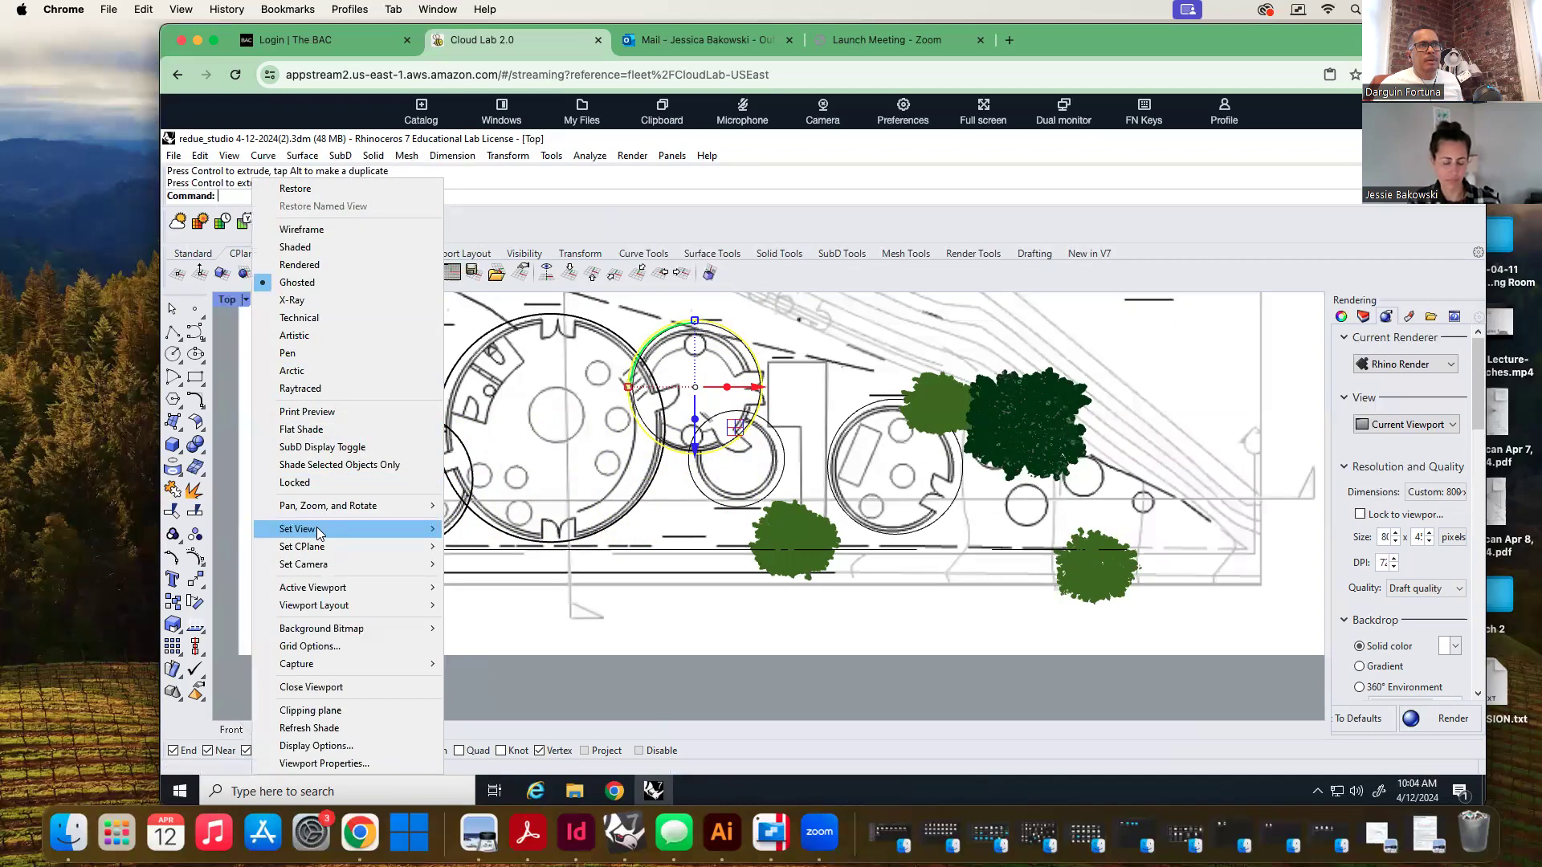
{"action": "mouse_move", "coordinate": [337, 528]}
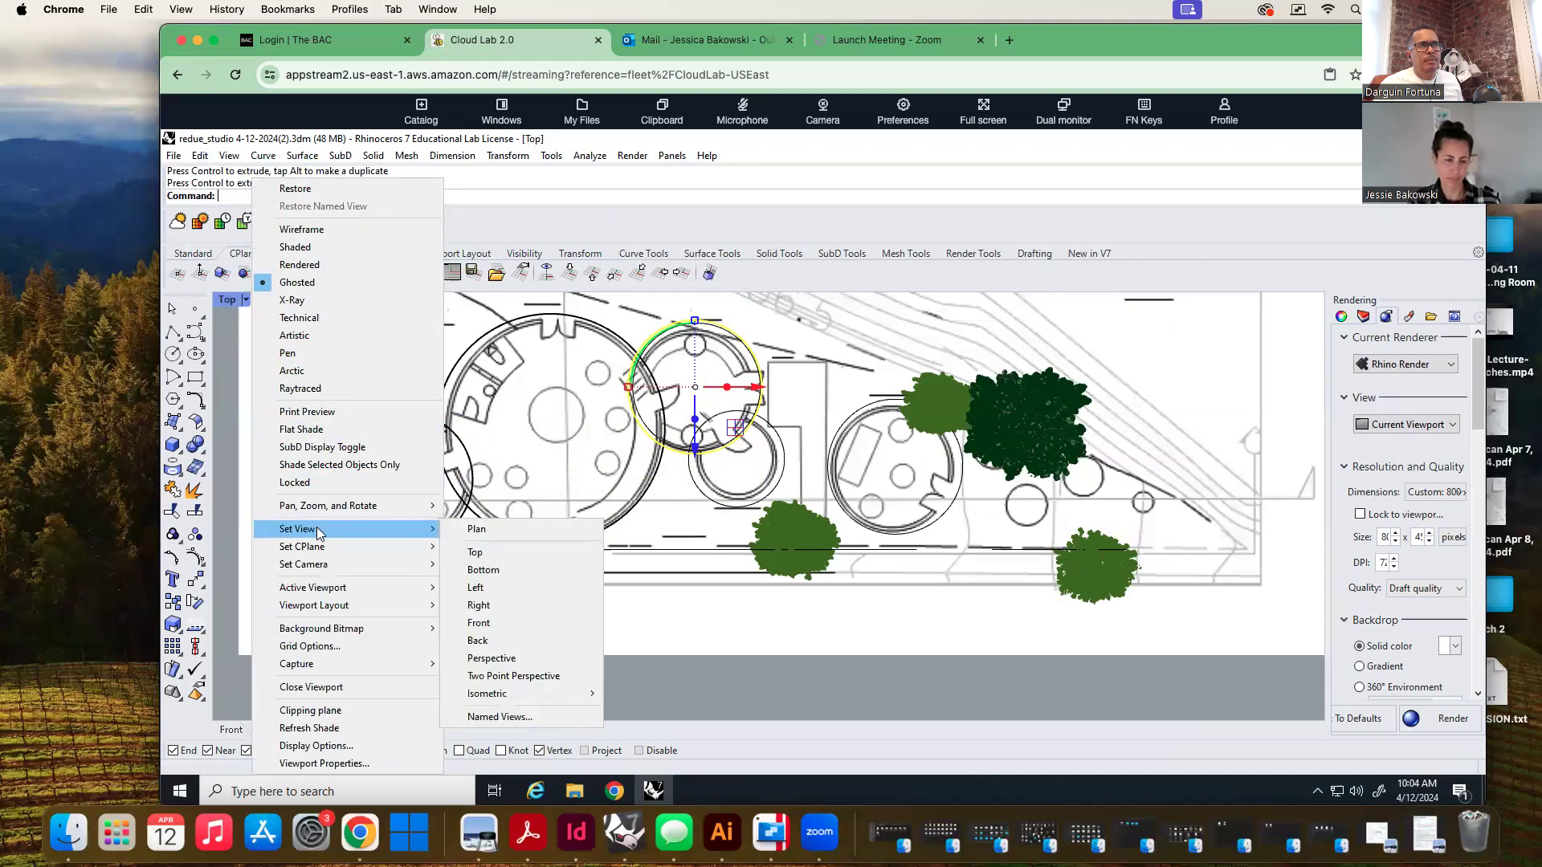
{"action": "left_click", "coordinate": [512, 660]}
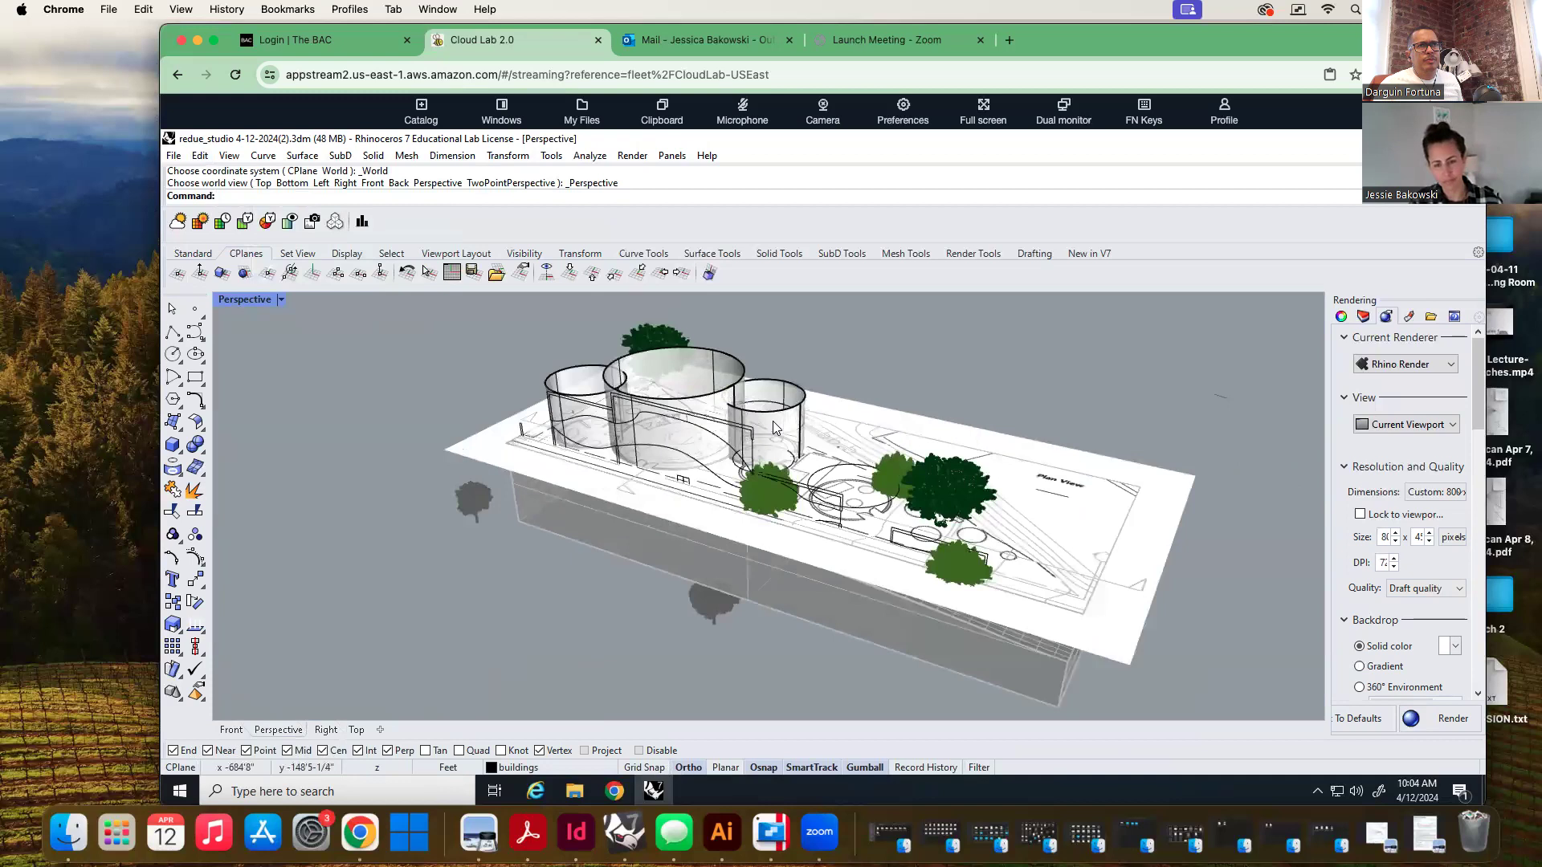
{"action": "scroll", "coordinate": [773, 421], "scroll_direction": "up", "scroll_amount": 3}
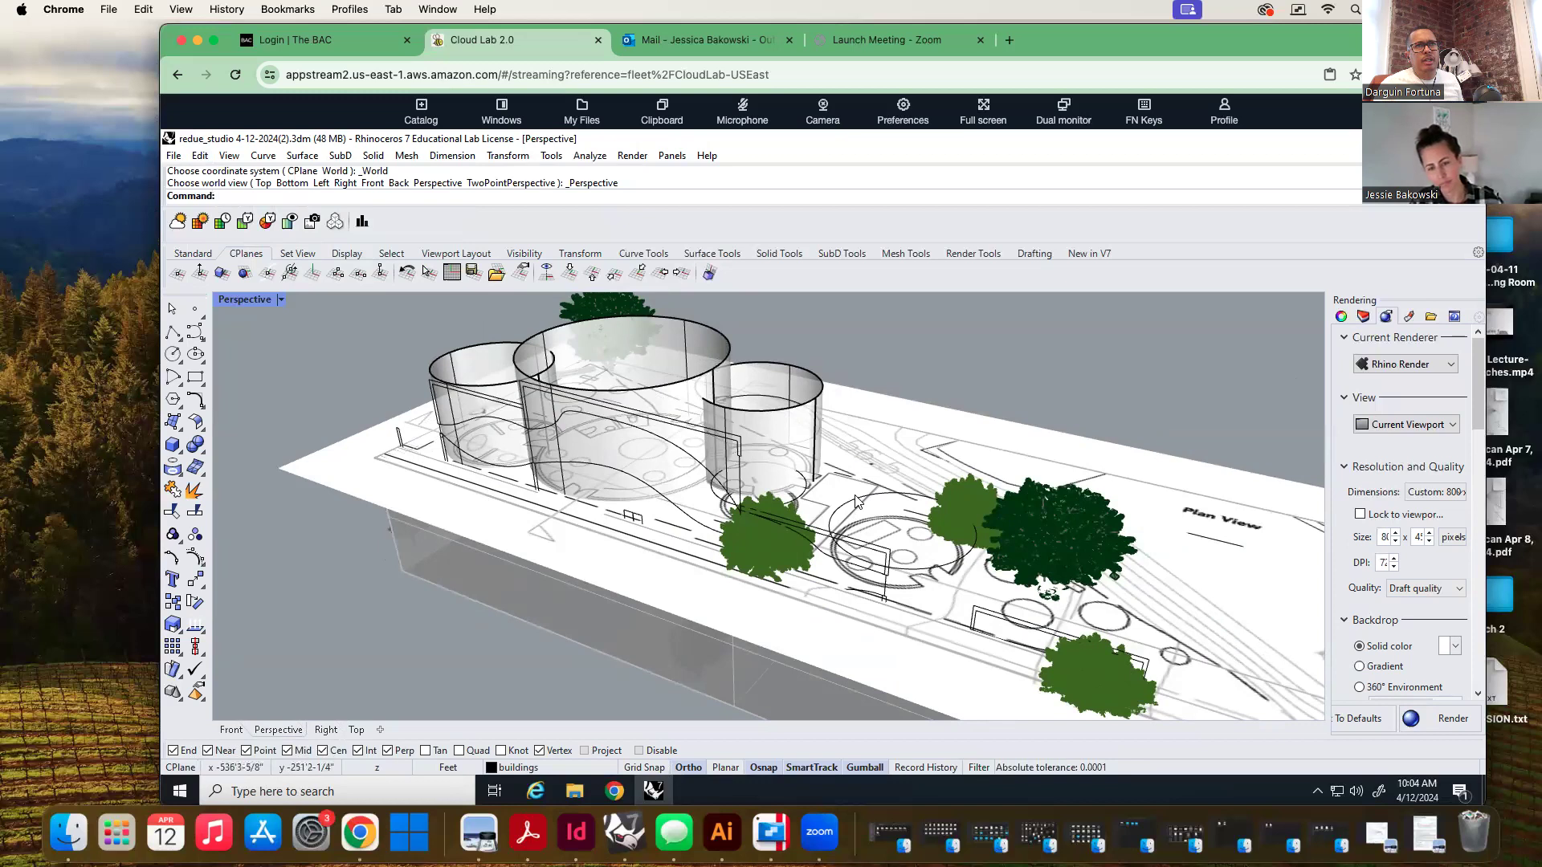
{"action": "right_click_drag", "start_coordinate": [861, 512], "coordinate": [720, 537]}
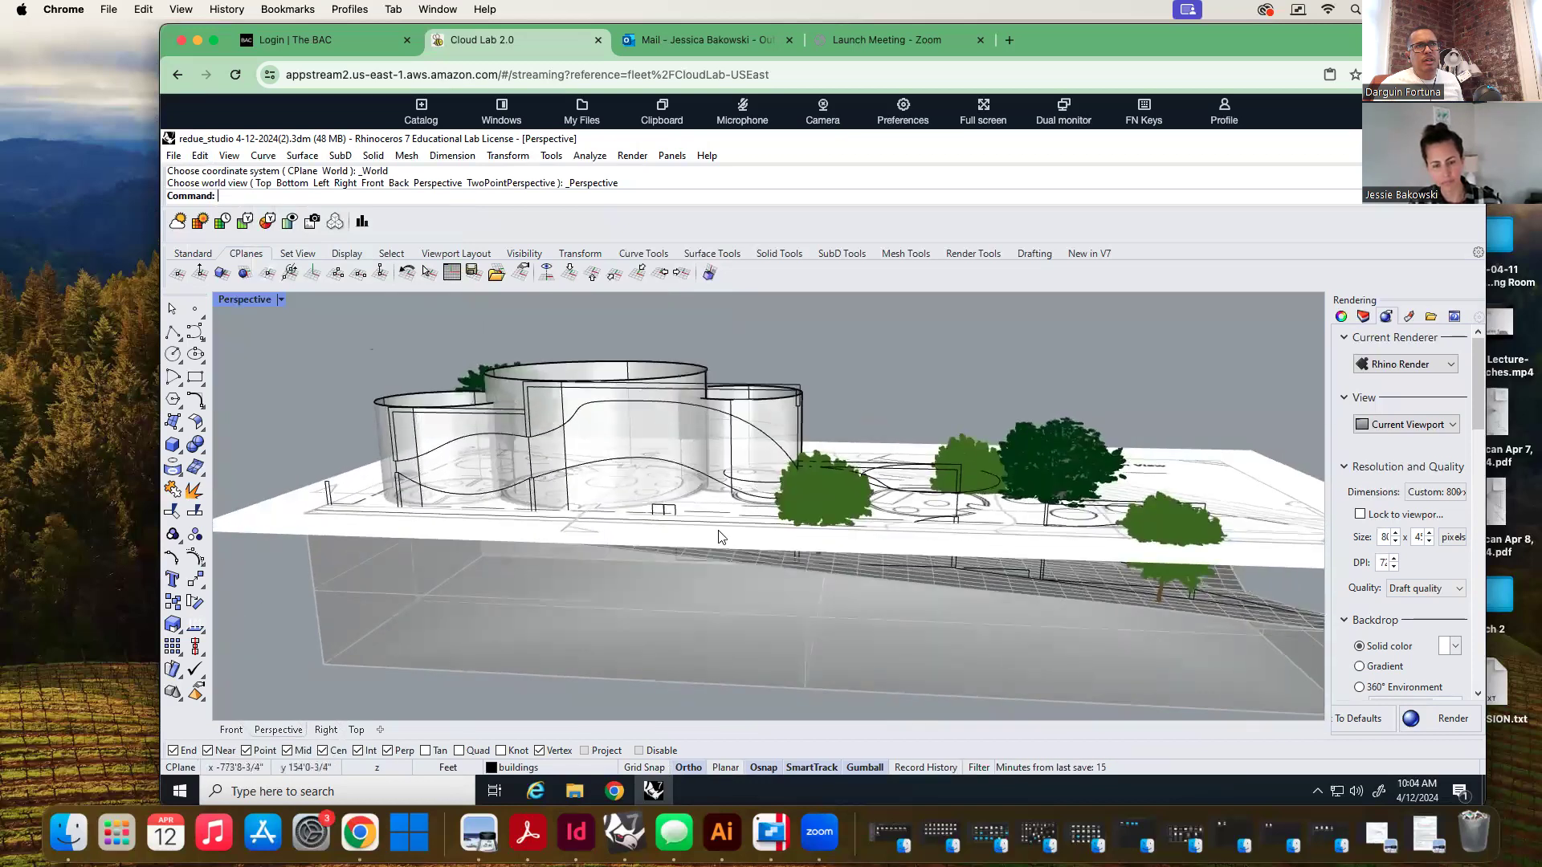
Lock the grouped tree mesh just beside the large dark-green tree on the plan
{"action": "left_click", "coordinate": [940, 492]}
{"action": "key", "text": "Escape"}
{"action": "left_click", "coordinate": [995, 494]}
{"action": "key", "text": "Escape"}
{"action": "left_click", "coordinate": [974, 448]}
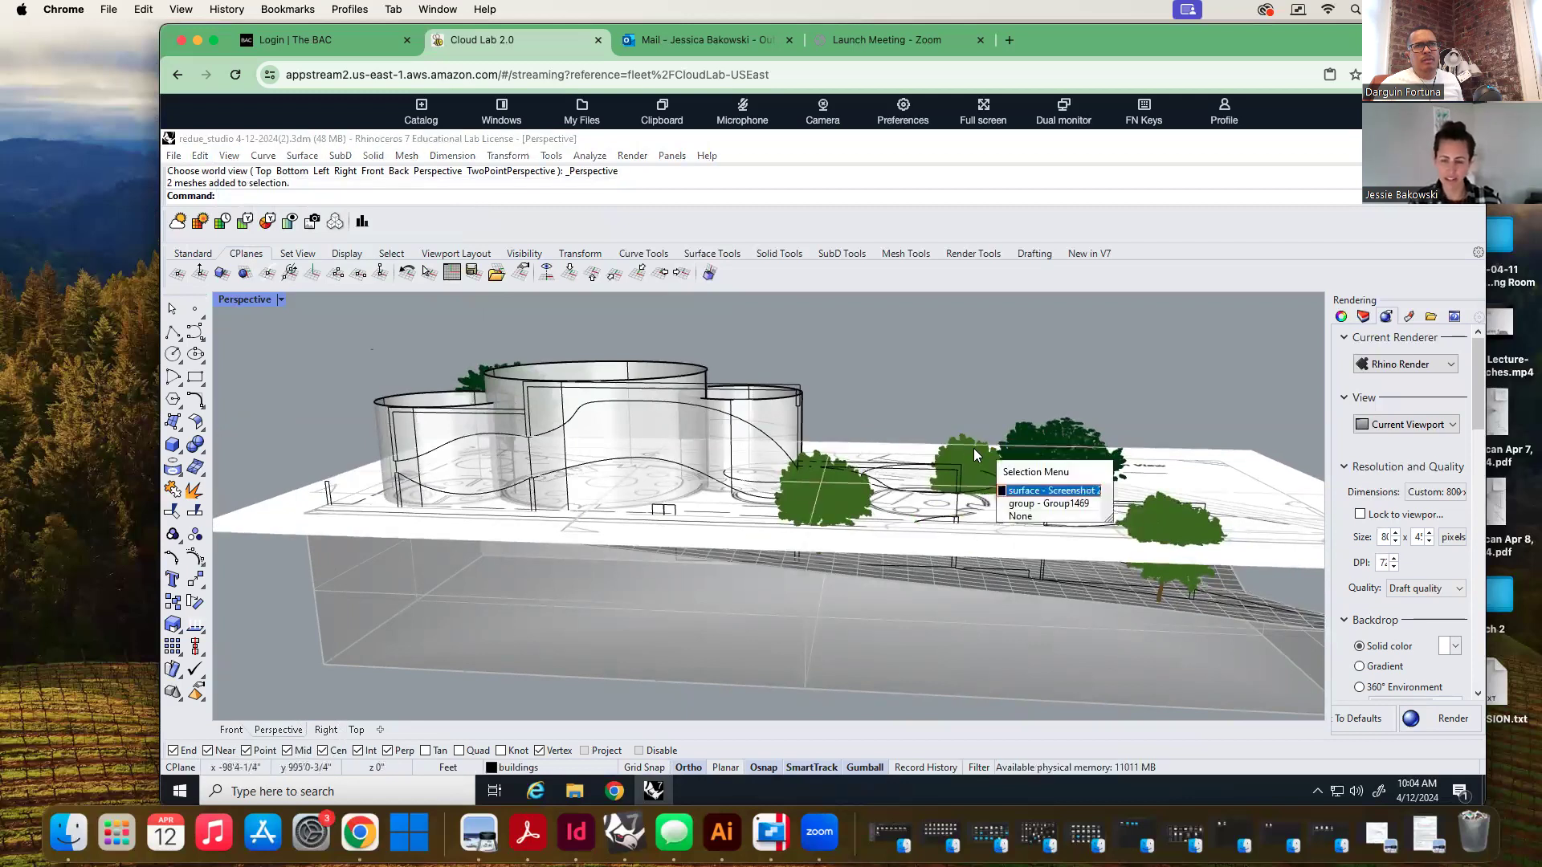
{"action": "left_click", "coordinate": [1035, 503]}
{"action": "type", "text": "lock"}
{"action": "key", "text": "Return"}
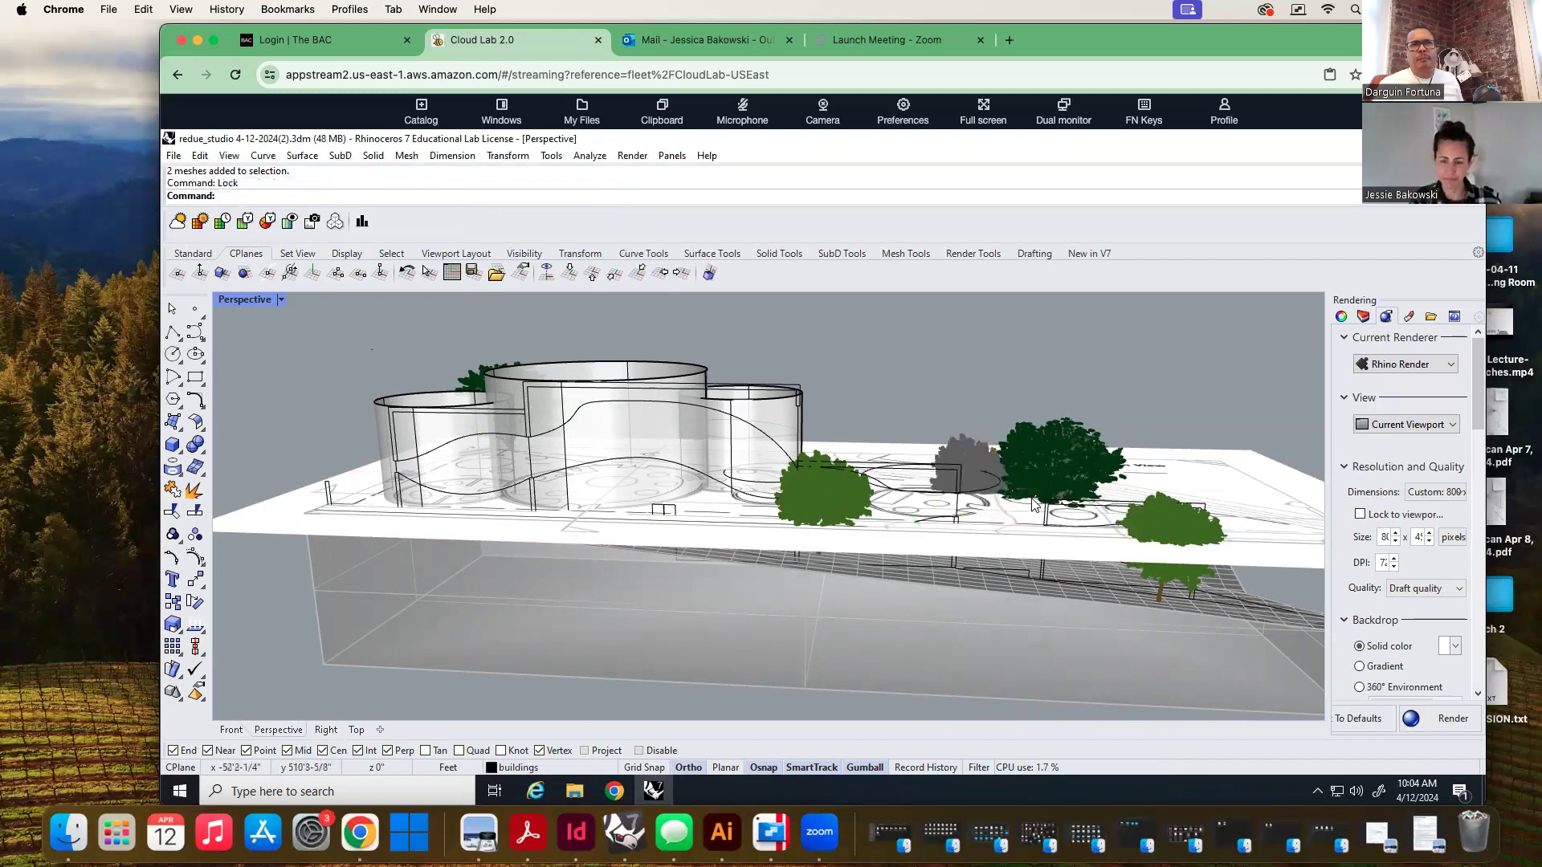
Lock the large dark-green tree and the two light-green trees along the front edge of the plan
{"action": "left_click", "coordinate": [1051, 466]}
{"action": "key", "text": "Return"}
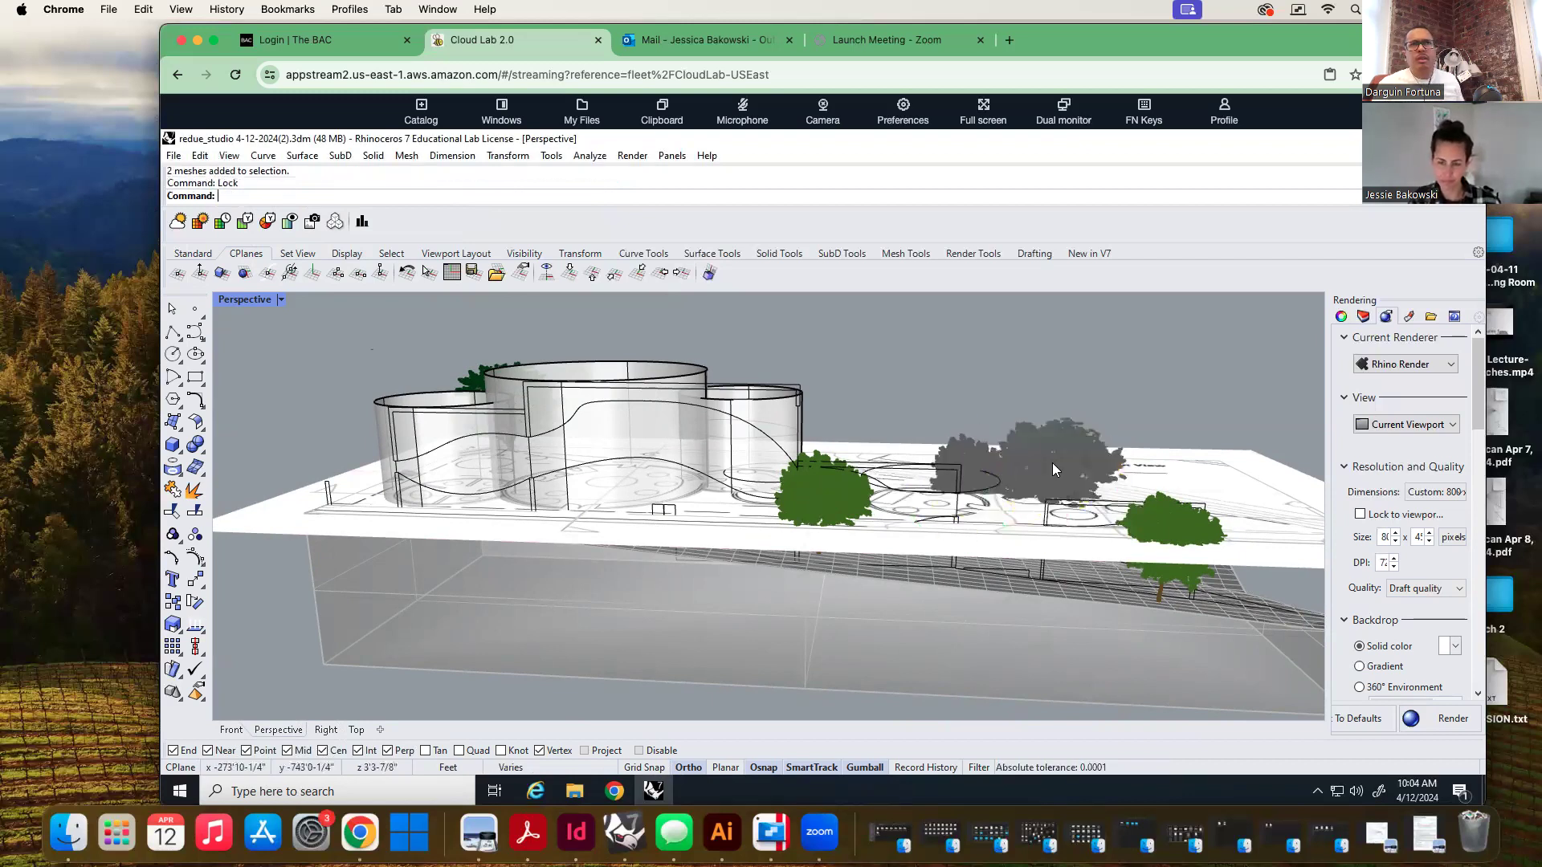
{"action": "left_click", "coordinate": [1177, 511]}
{"action": "key", "text": "Return"}
{"action": "left_click", "coordinate": [845, 483]}
{"action": "key", "text": "Return"}
Lock the remaining tree behind the largest round building
{"action": "scroll", "coordinate": [560, 353], "scroll_direction": "down", "scroll_amount": 3}
{"action": "right_click_drag", "start_coordinate": [561, 353], "coordinate": [537, 410]}
{"action": "left_click", "coordinate": [534, 366]}
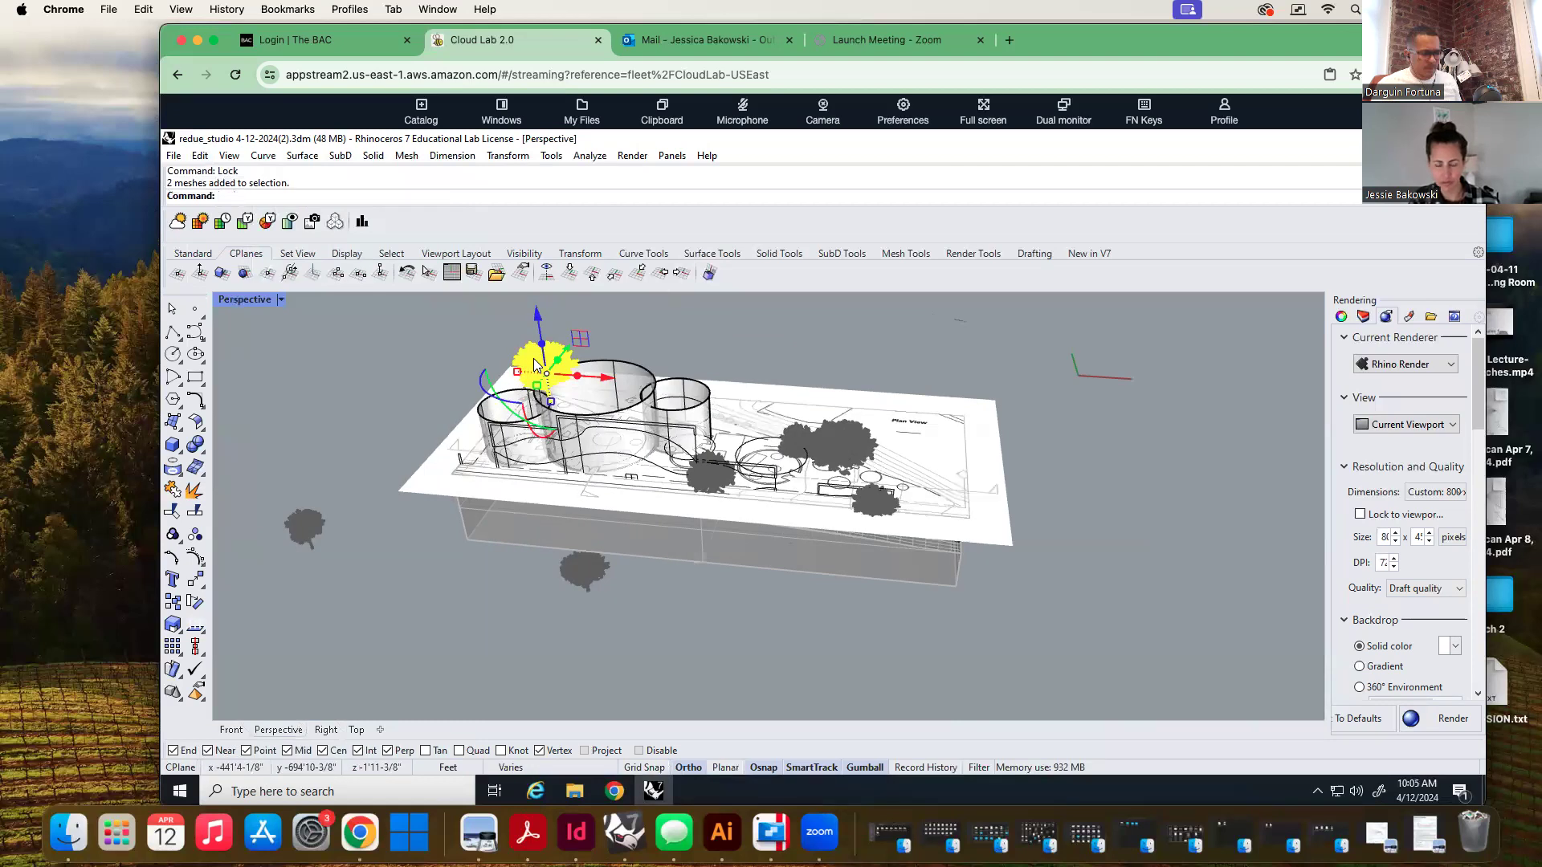
{"action": "key", "text": "Return"}
{"action": "scroll", "coordinate": [631, 365], "scroll_direction": "up", "scroll_amount": 2}
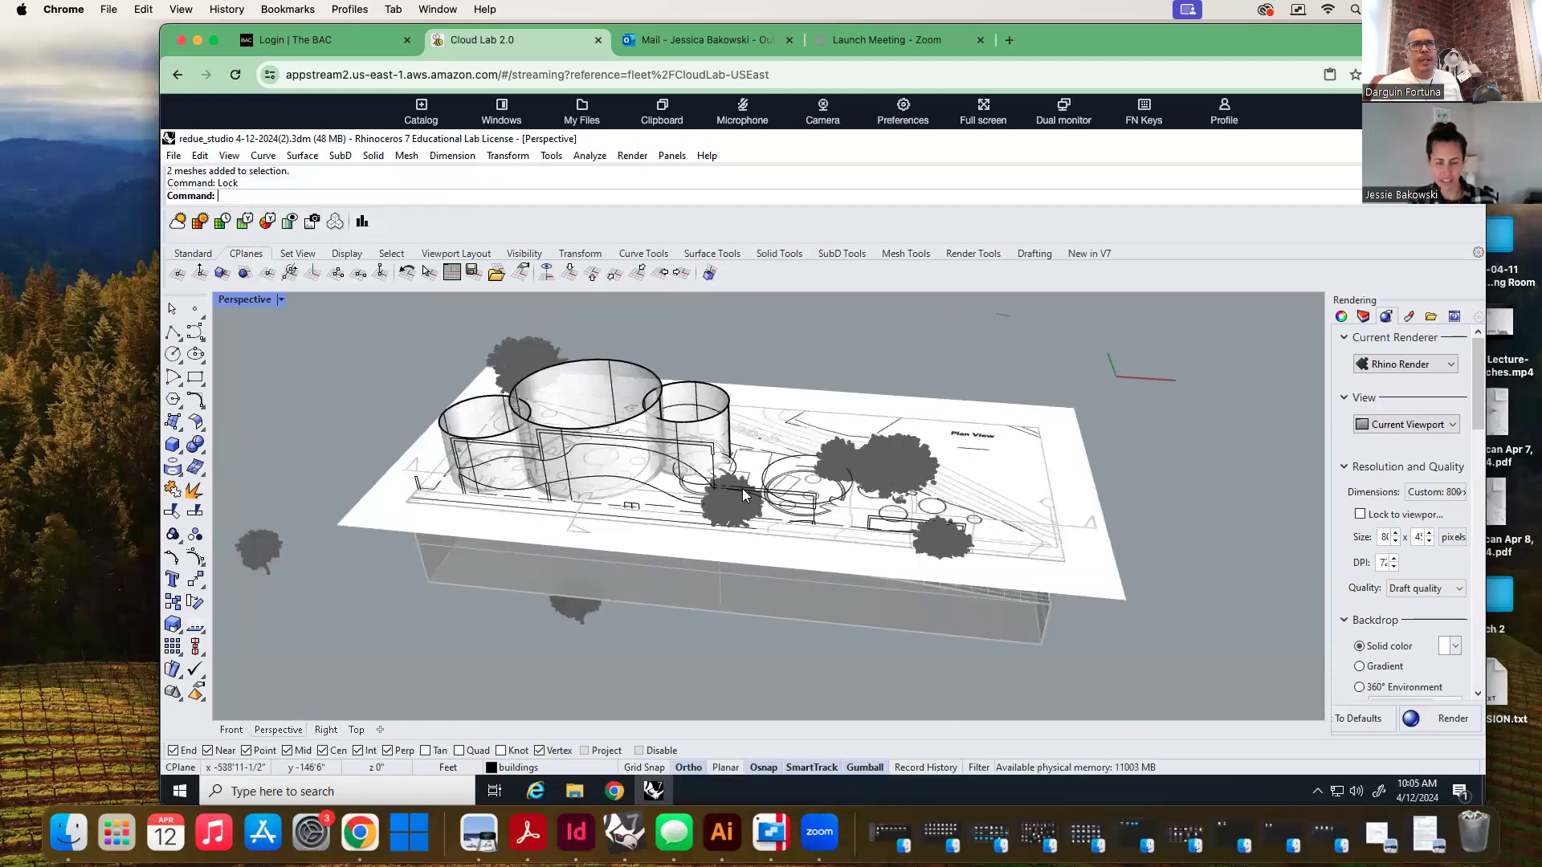
Extrude the separate round building's roof circle about 23.15 ft down to the terrain as an open surface wall
{"action": "scroll", "coordinate": [783, 506], "scroll_direction": "up", "scroll_amount": 3}
{"action": "right_click_drag", "start_coordinate": [671, 516], "coordinate": [705, 475]}
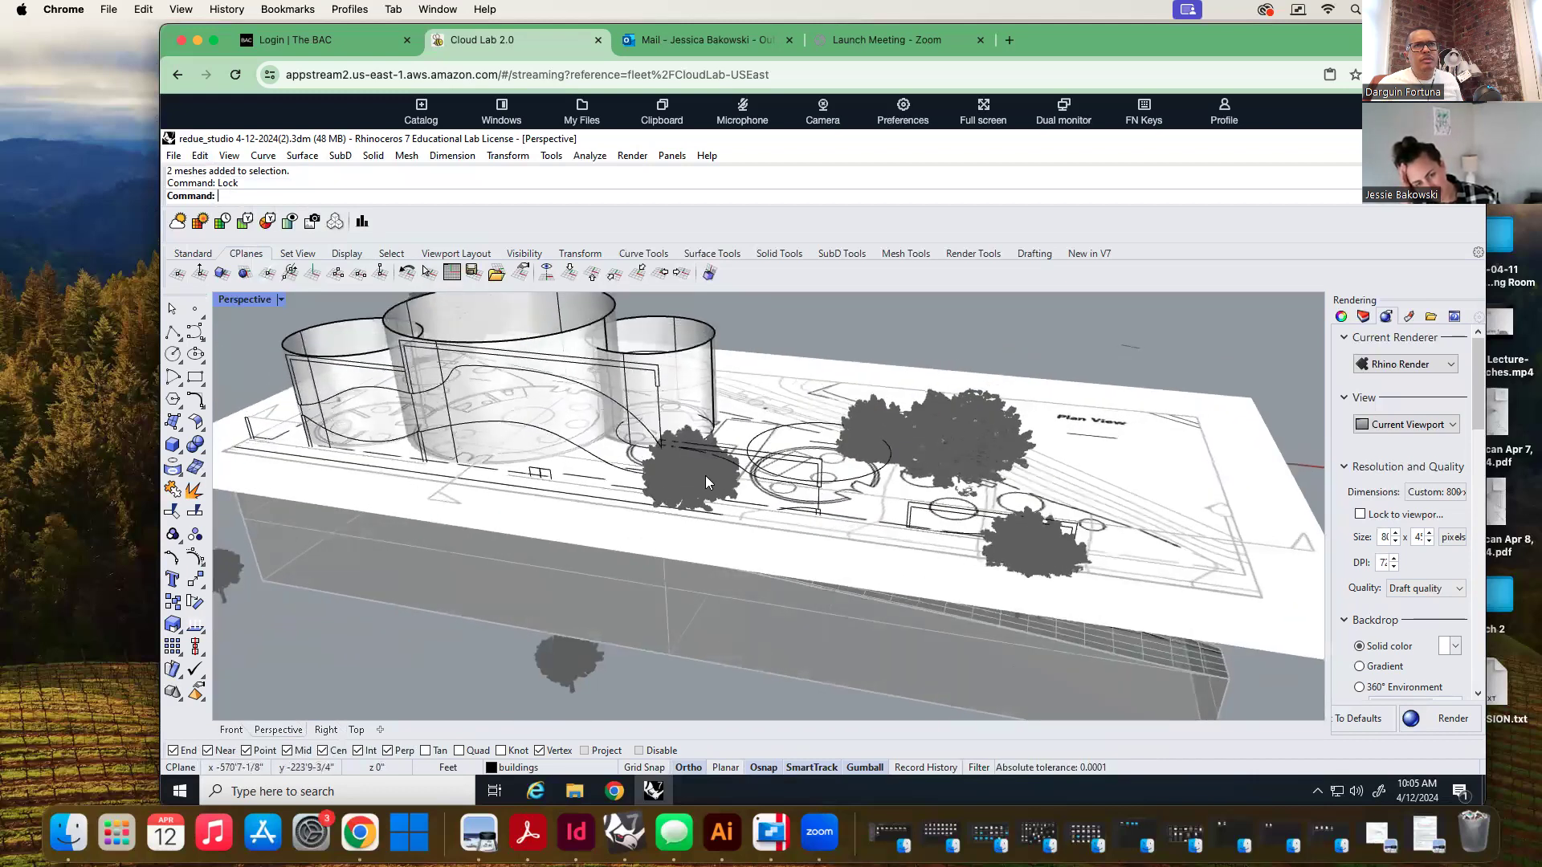
{"action": "left_click", "coordinate": [756, 438]}
{"action": "type", "text": "ExtrudeCrv"}
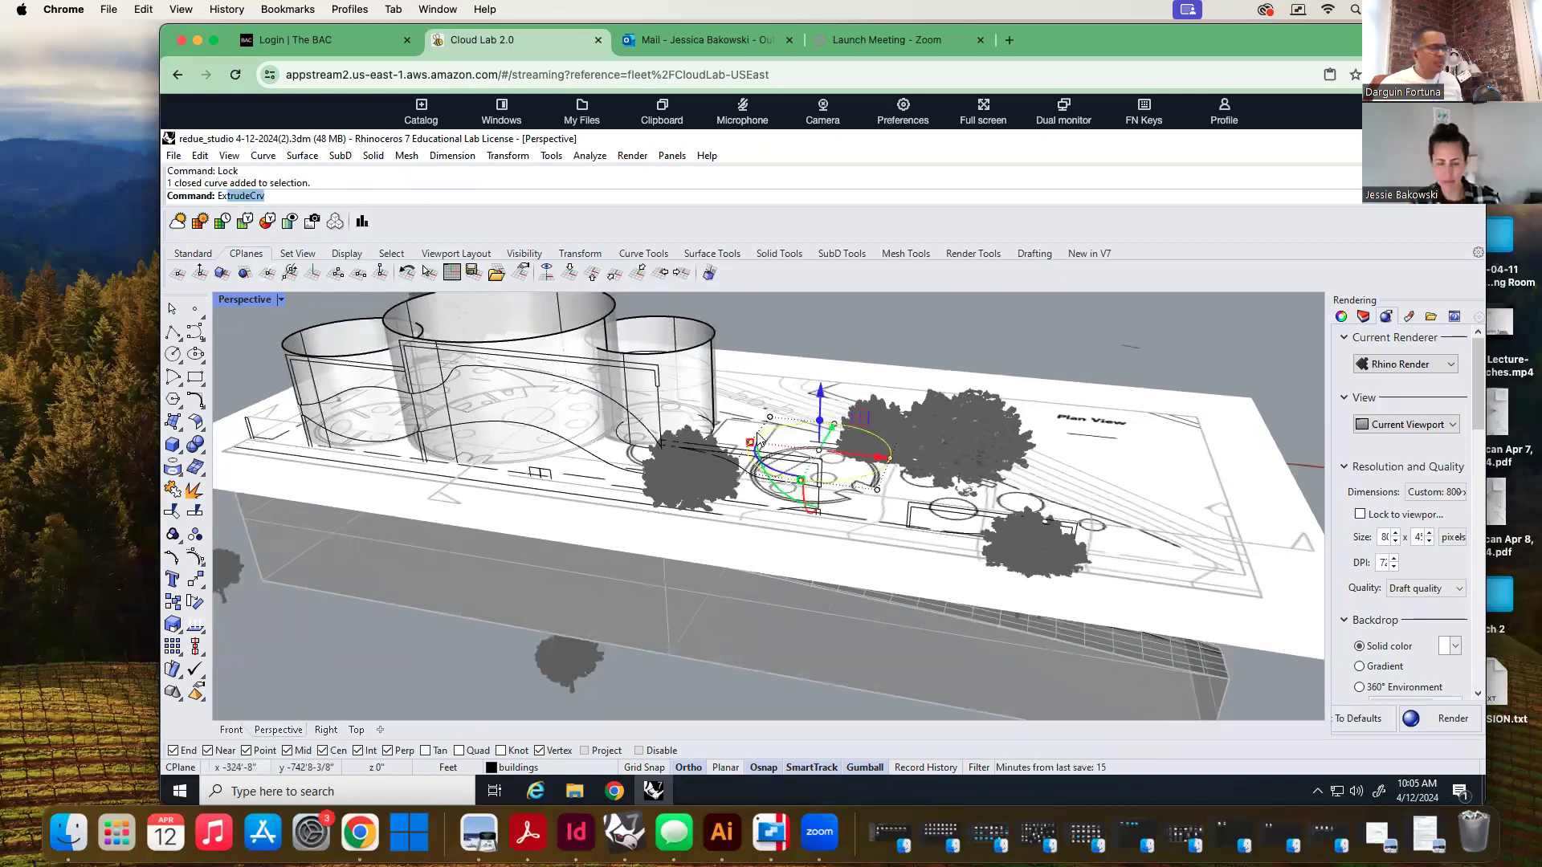
{"action": "key", "text": "Return"}
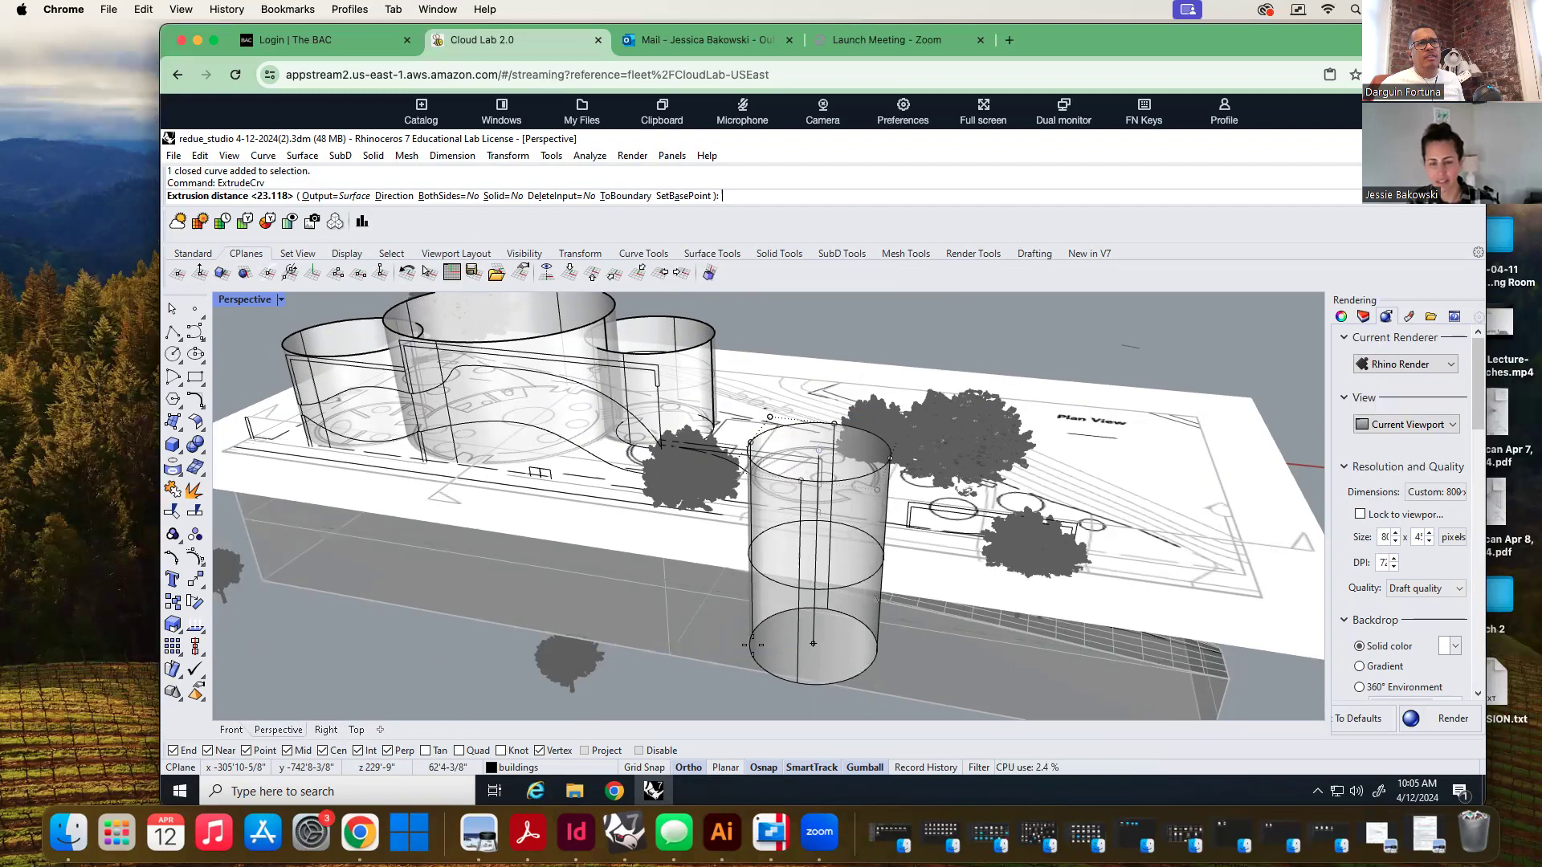
{"action": "right_click_drag", "start_coordinate": [752, 644], "coordinate": [792, 592]}
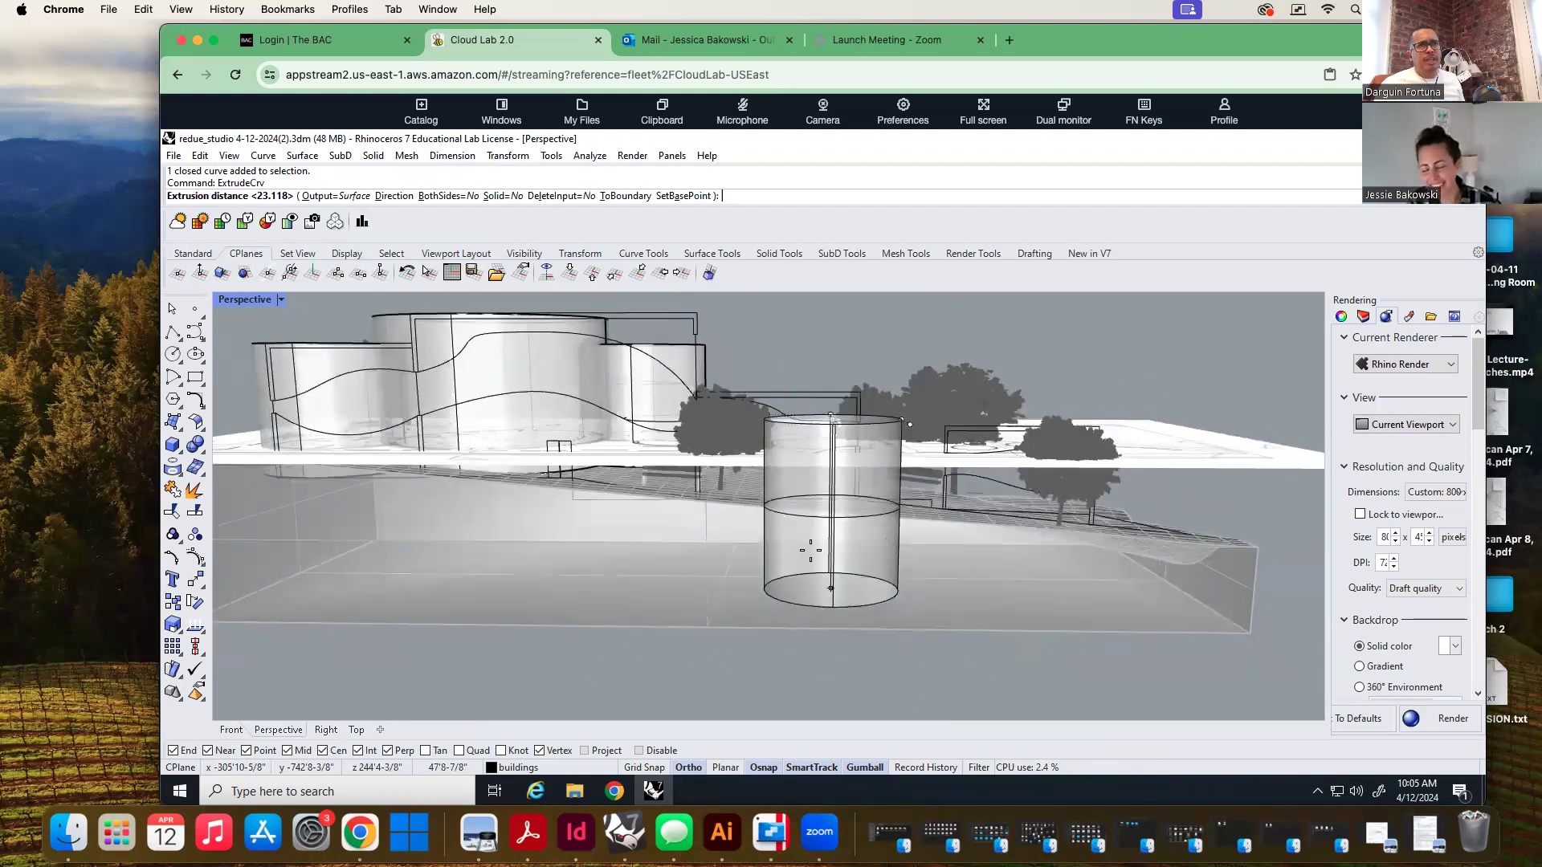
{"action": "right_click_drag", "start_coordinate": [832, 528], "coordinate": [801, 488]}
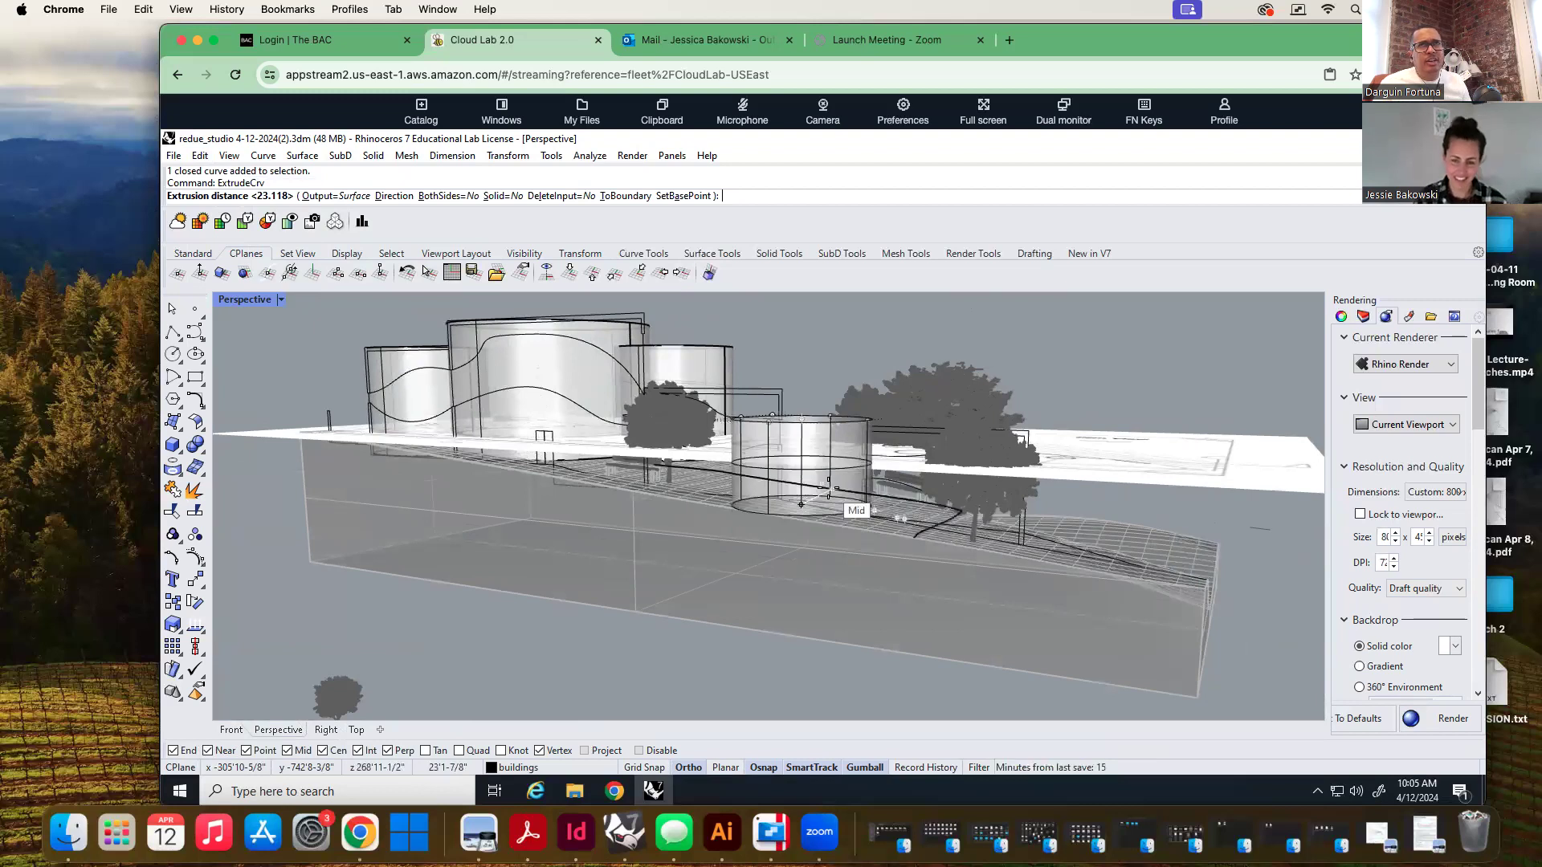
{"action": "scroll", "coordinate": [828, 489], "scroll_direction": "up", "scroll_amount": 3}
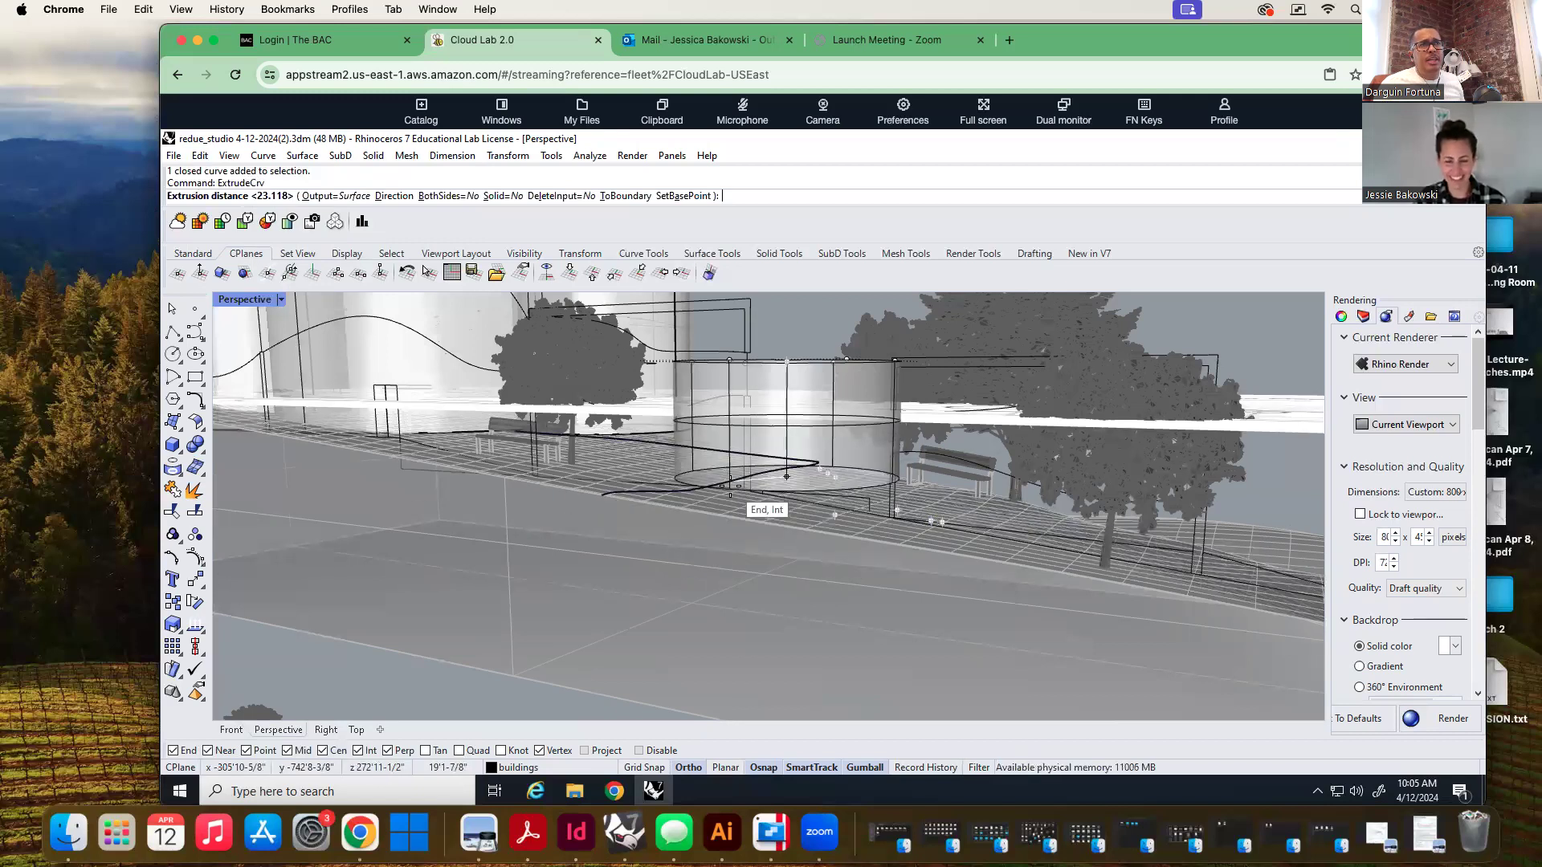
{"action": "right_click_drag", "start_coordinate": [730, 486], "coordinate": [813, 485]}
{"action": "left_click", "coordinate": [775, 483]}
{"action": "left_click", "coordinate": [686, 513]}
{"action": "scroll", "coordinate": [685, 512], "scroll_direction": "down", "scroll_amount": 7}
{"action": "right_click_drag", "start_coordinate": [763, 459], "coordinate": [769, 522]}
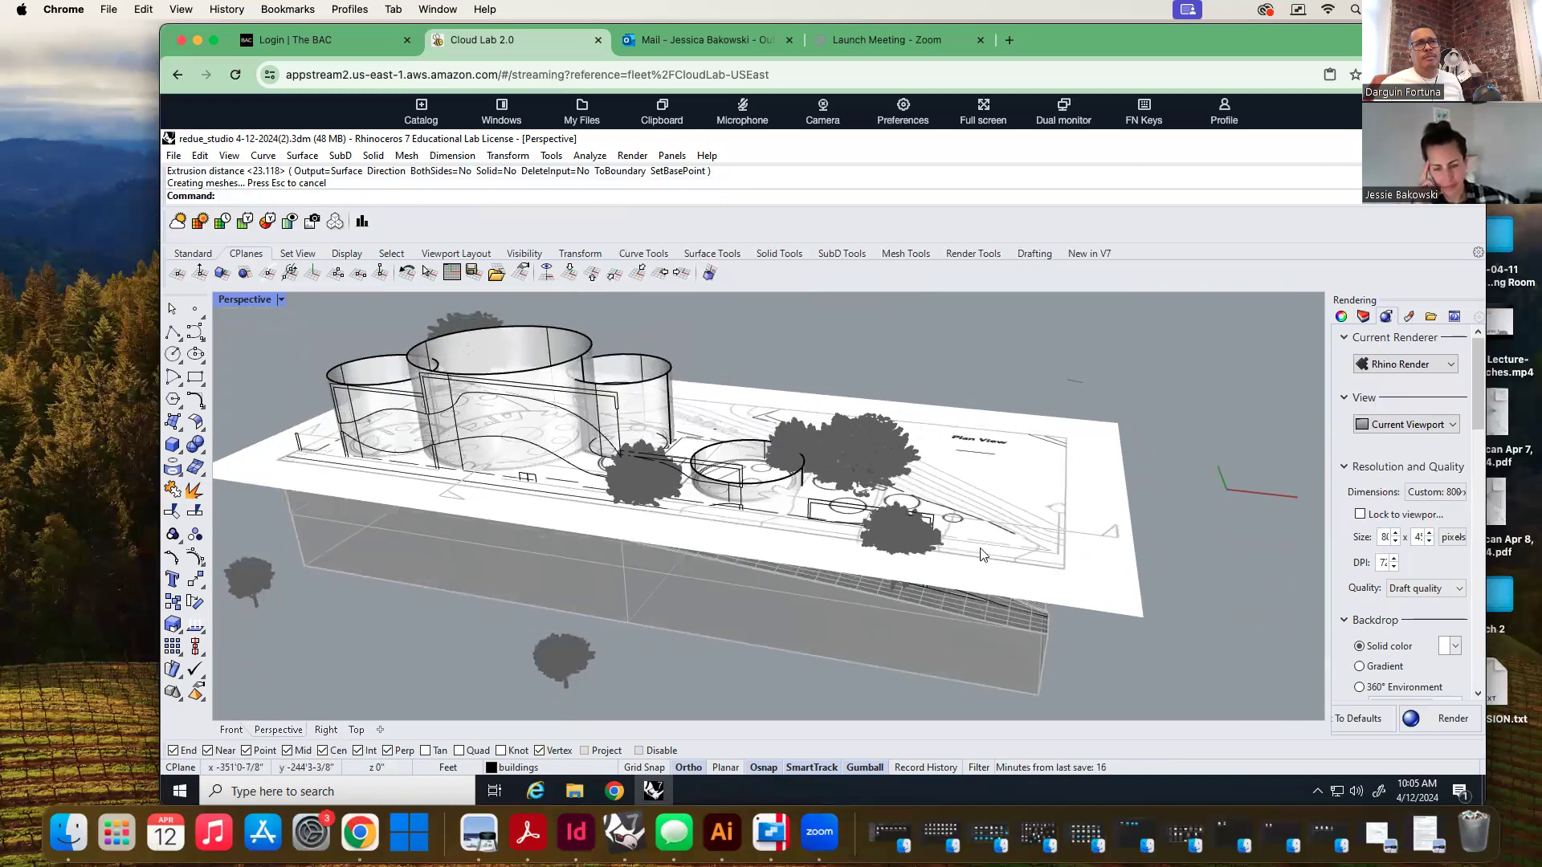
Hide the Plan View image surface covering the terrain
{"action": "left_click", "coordinate": [1105, 485]}
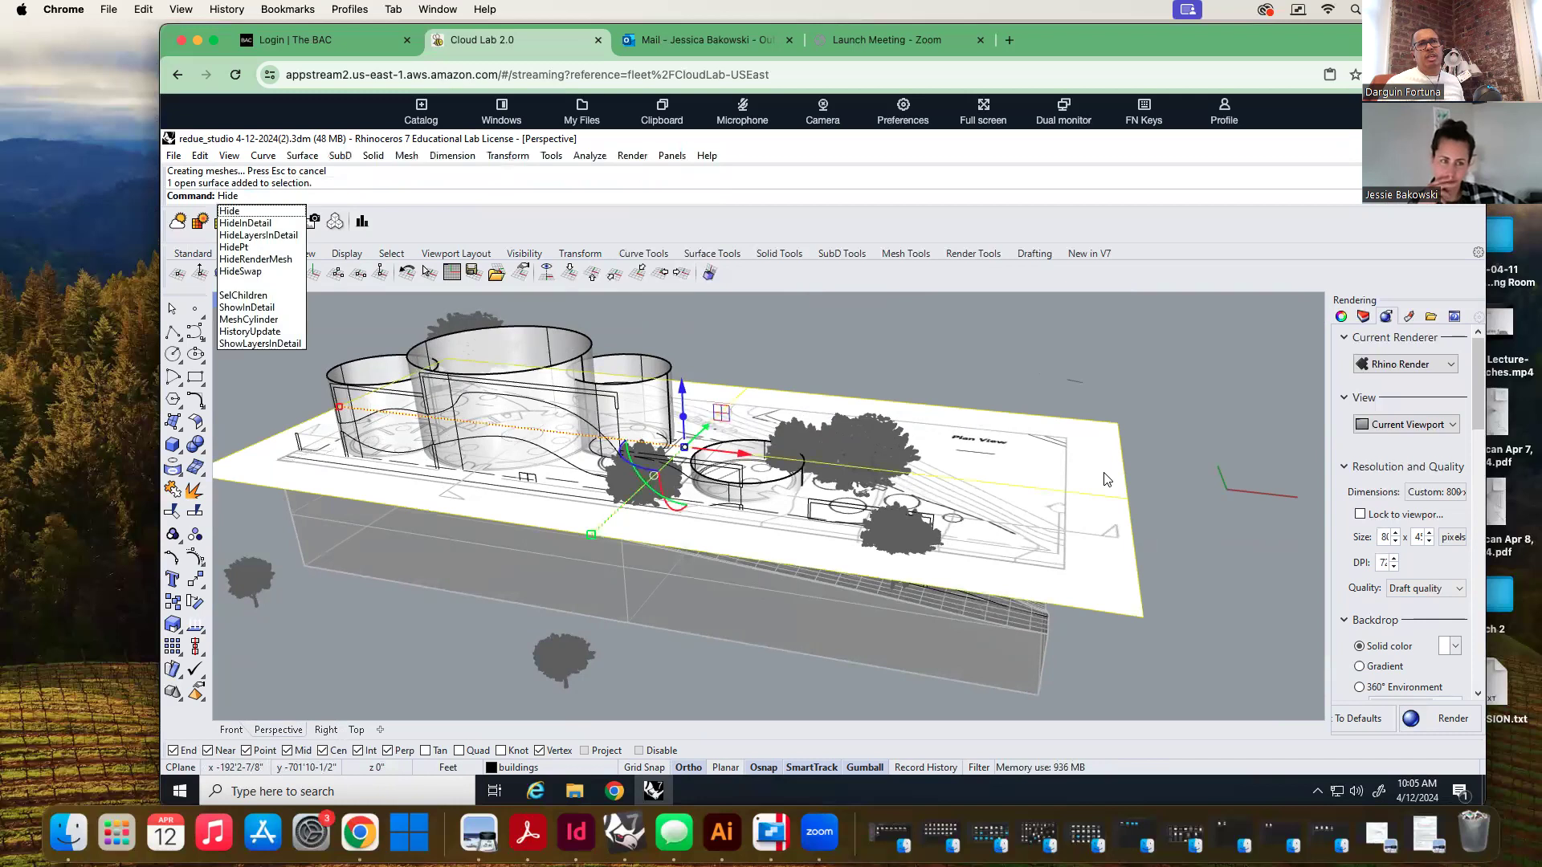
{"action": "key", "text": "Return"}
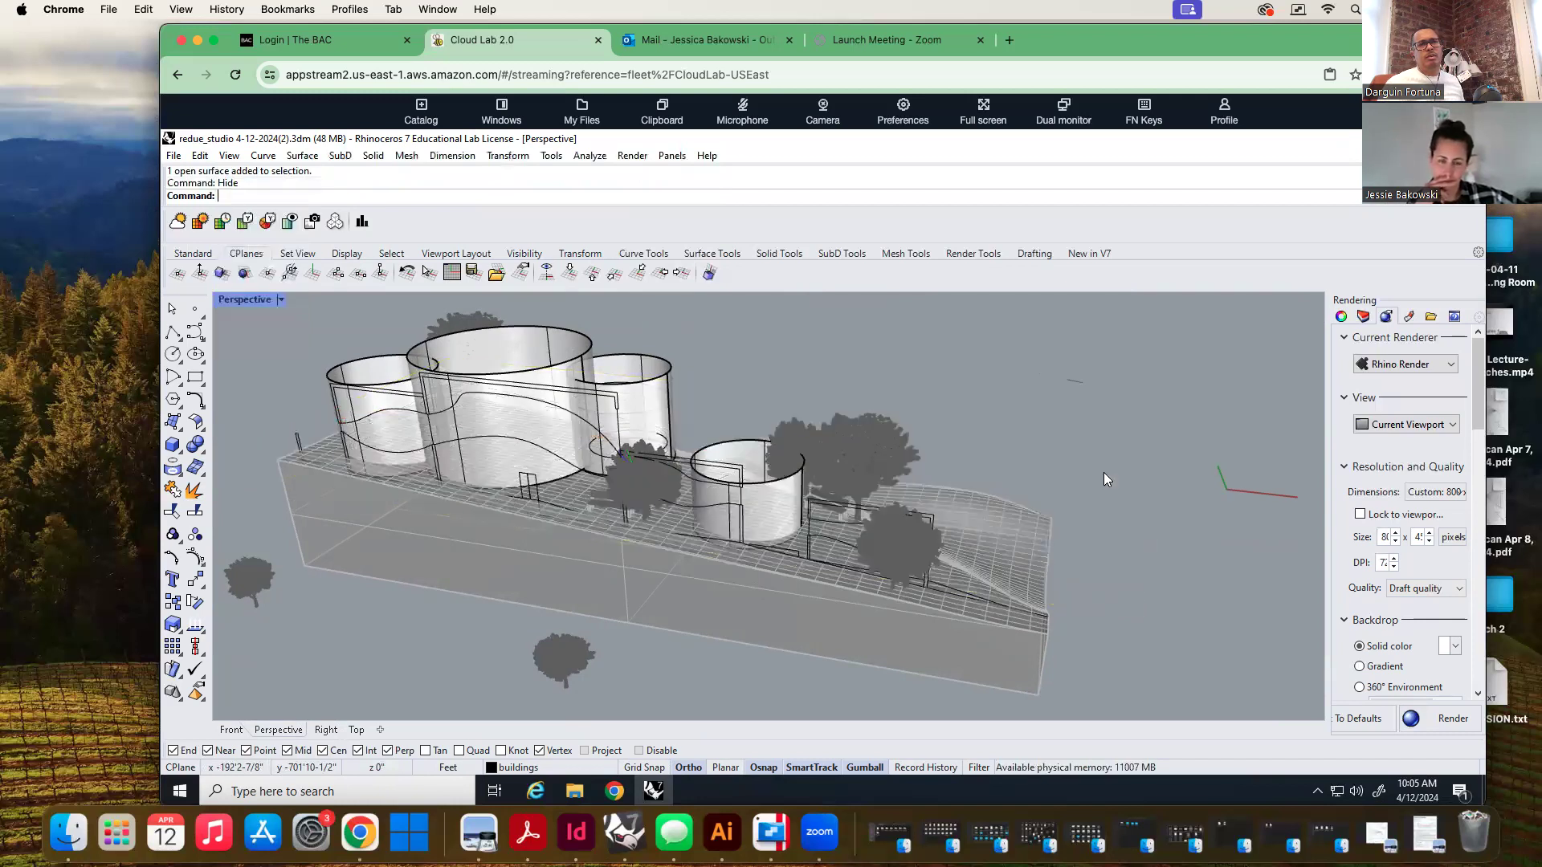
{"action": "right_click_drag", "start_coordinate": [912, 415], "coordinate": [949, 495]}
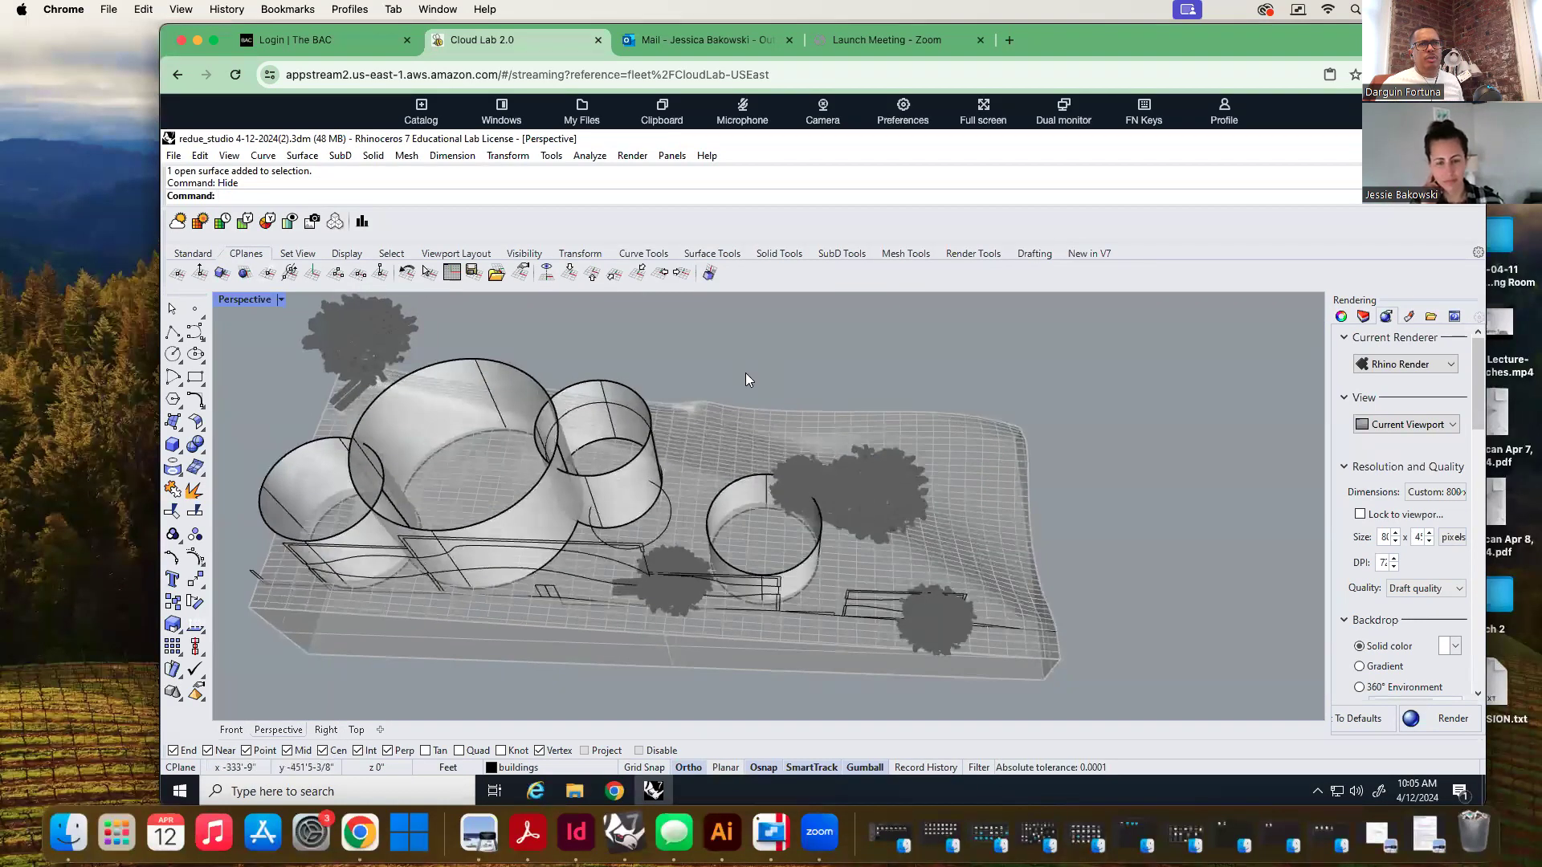
{"action": "scroll", "coordinate": [746, 373], "scroll_direction": "down", "scroll_amount": 2}
Extrude the small circle beside the front bench and tree downward past the sloped terrain surface to form a wall
{"action": "left_click", "coordinate": [853, 545]}
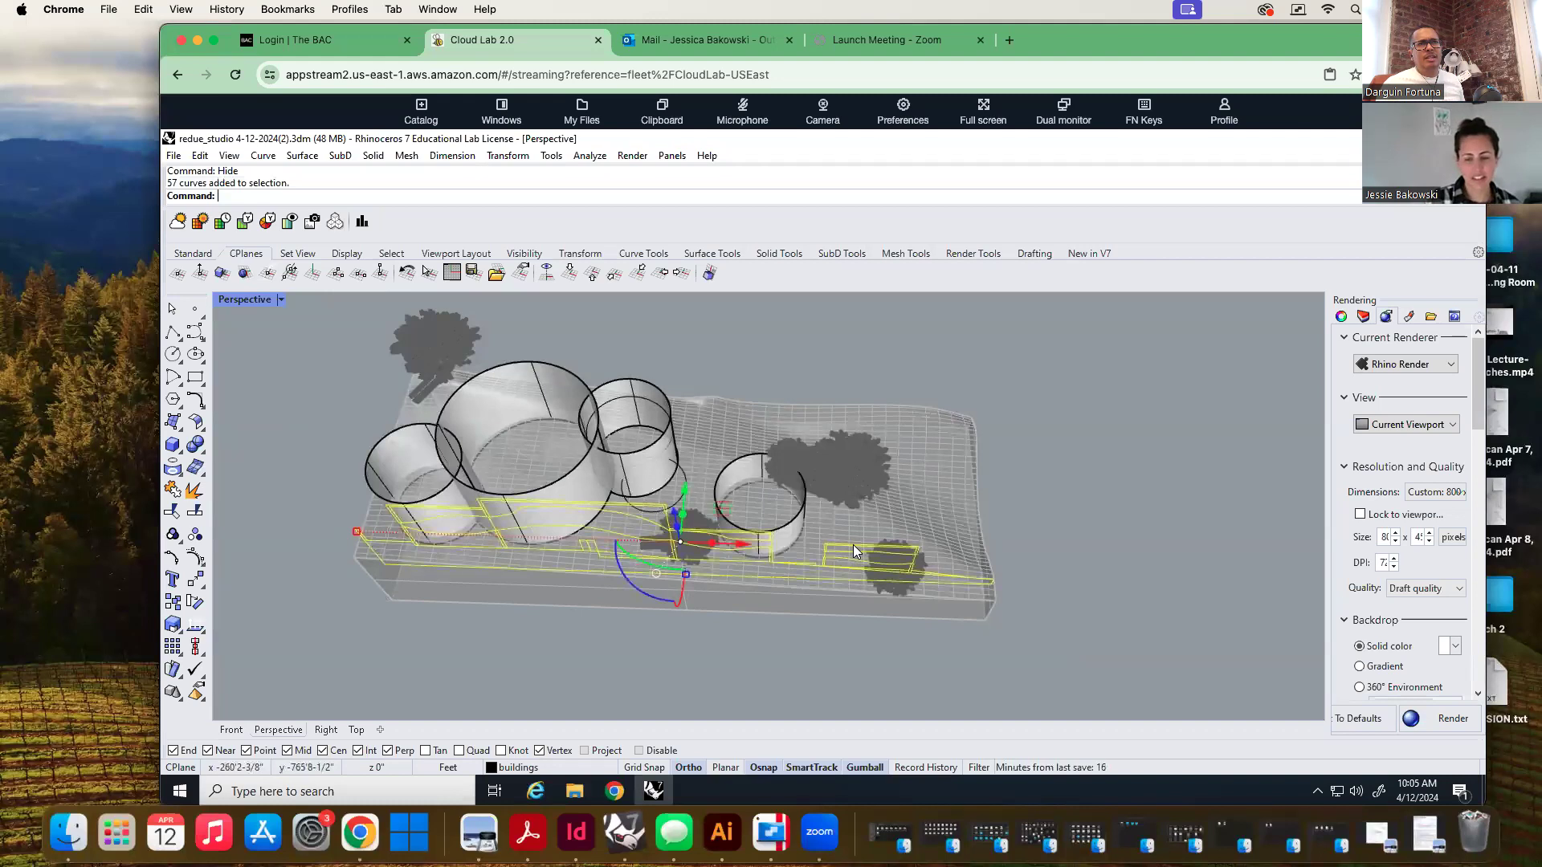
{"action": "left_click", "coordinate": [684, 467]}
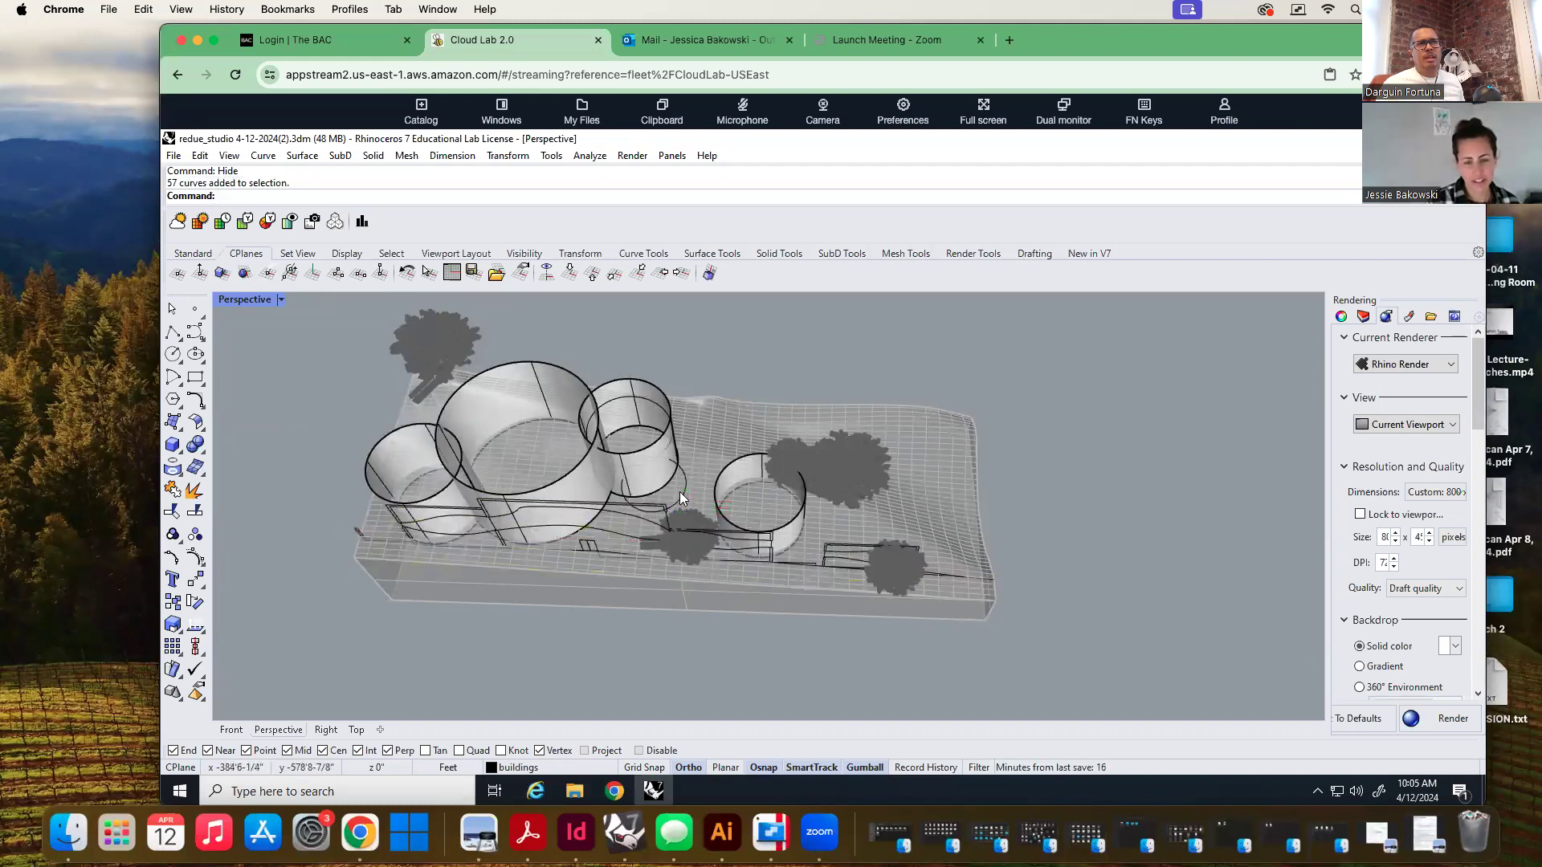
{"action": "left_click", "coordinate": [680, 493]}
{"action": "left_click", "coordinate": [684, 475]}
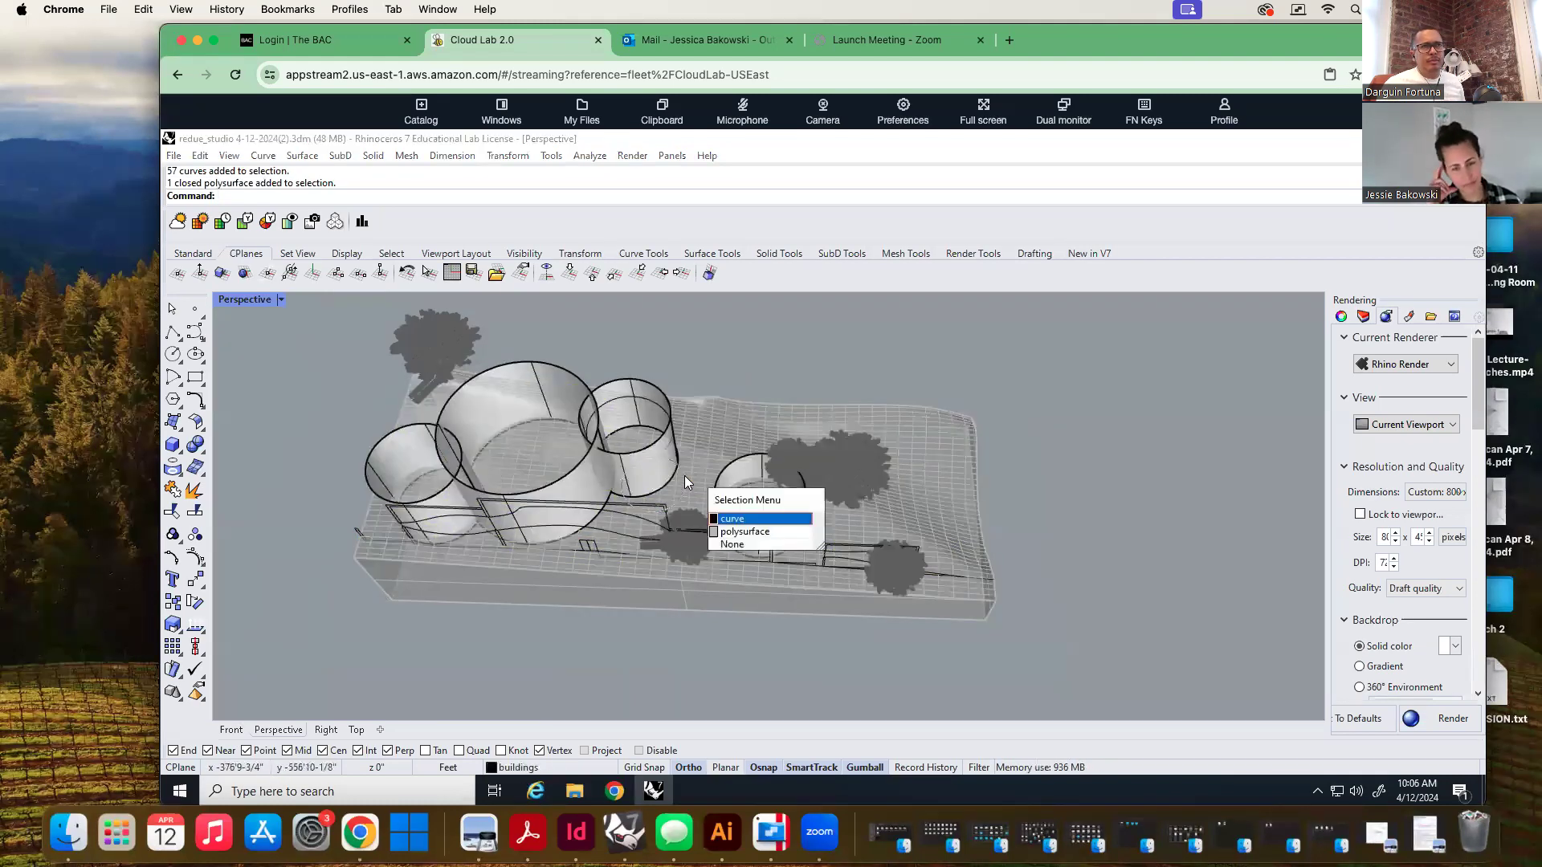
{"action": "left_click", "coordinate": [763, 520]}
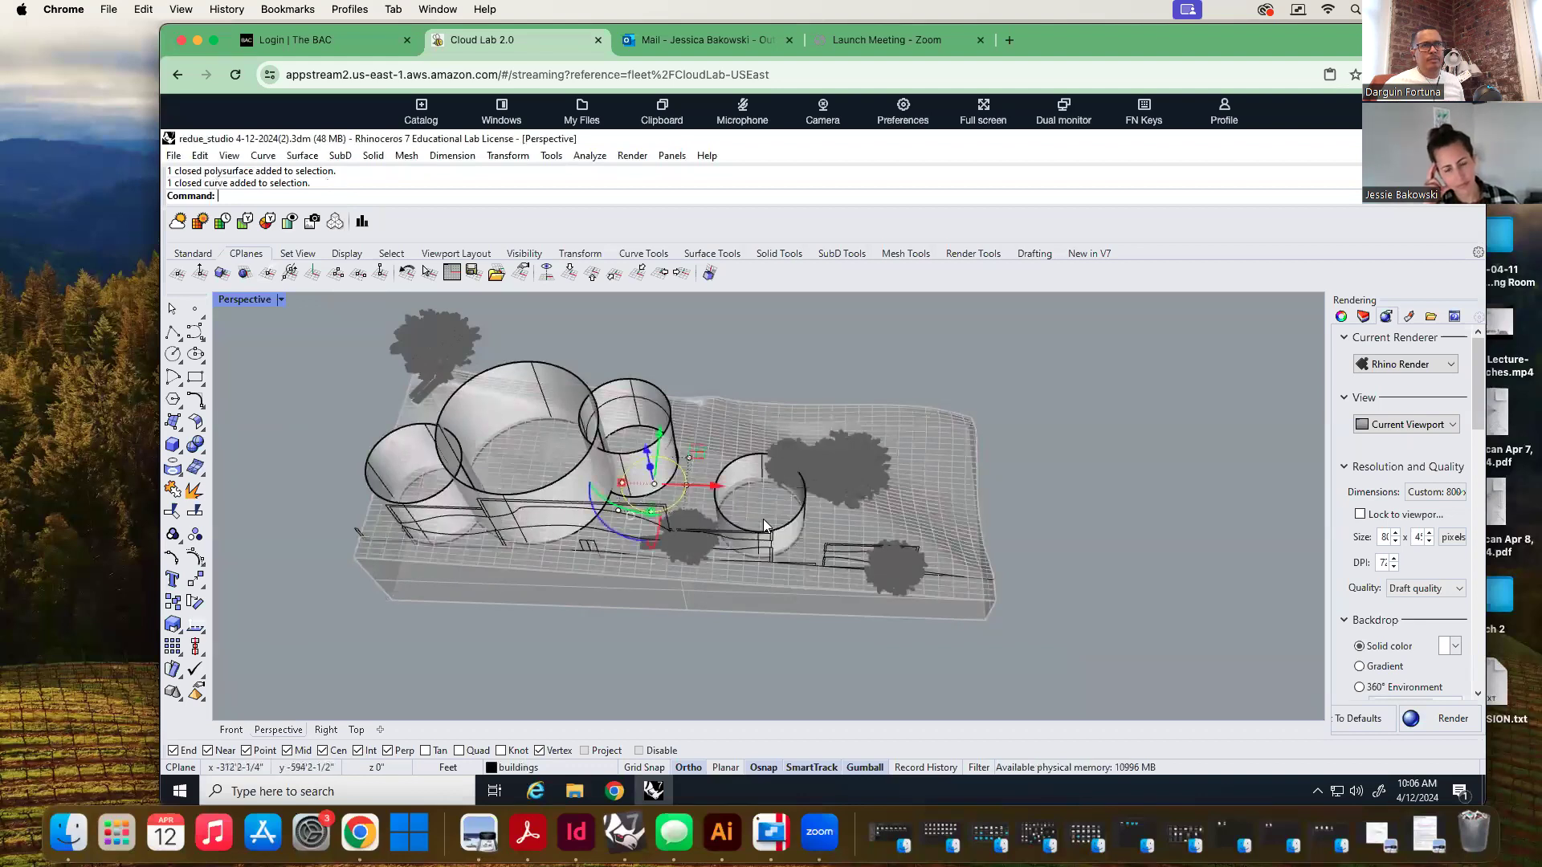
{"action": "key", "text": "Up"}
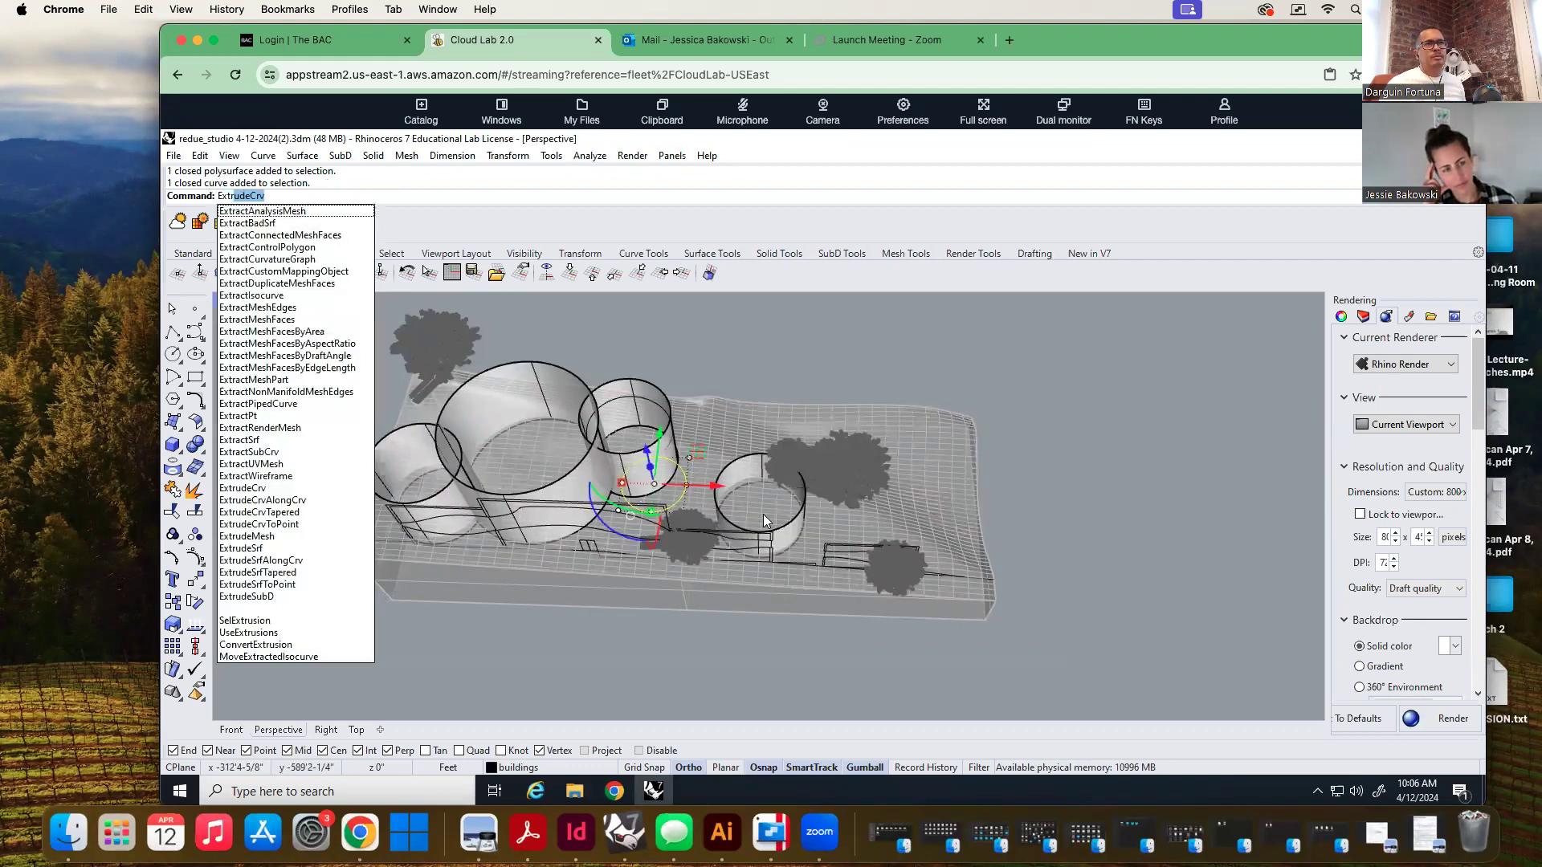
{"action": "key", "text": "Return"}
{"action": "right_click_drag", "start_coordinate": [590, 596], "coordinate": [587, 518]}
{"action": "scroll", "coordinate": [587, 518], "scroll_direction": "up", "scroll_amount": 8}
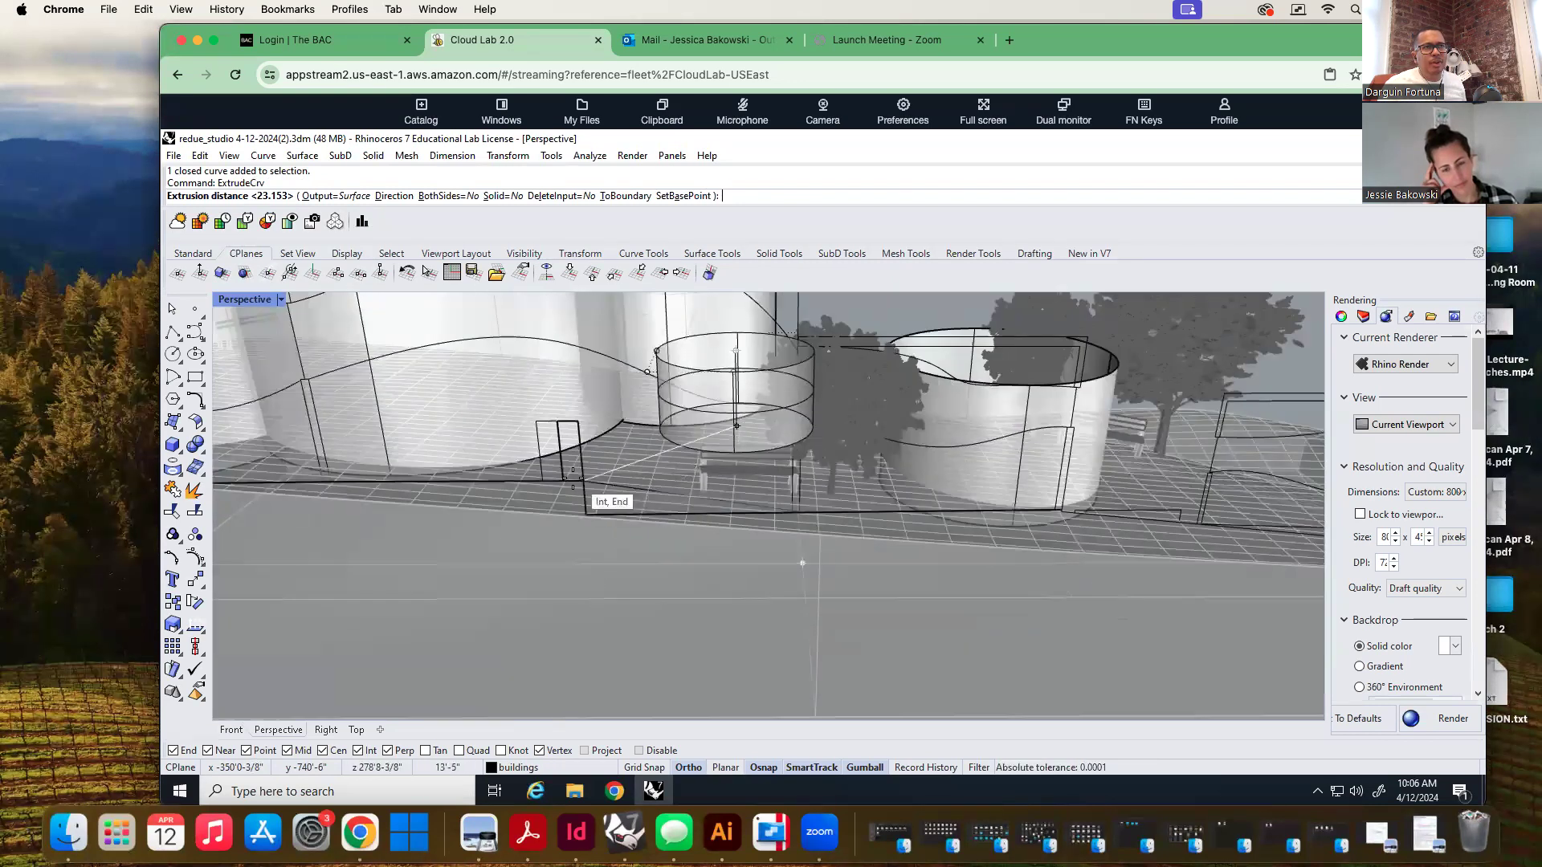
{"action": "left_click", "coordinate": [593, 560]}
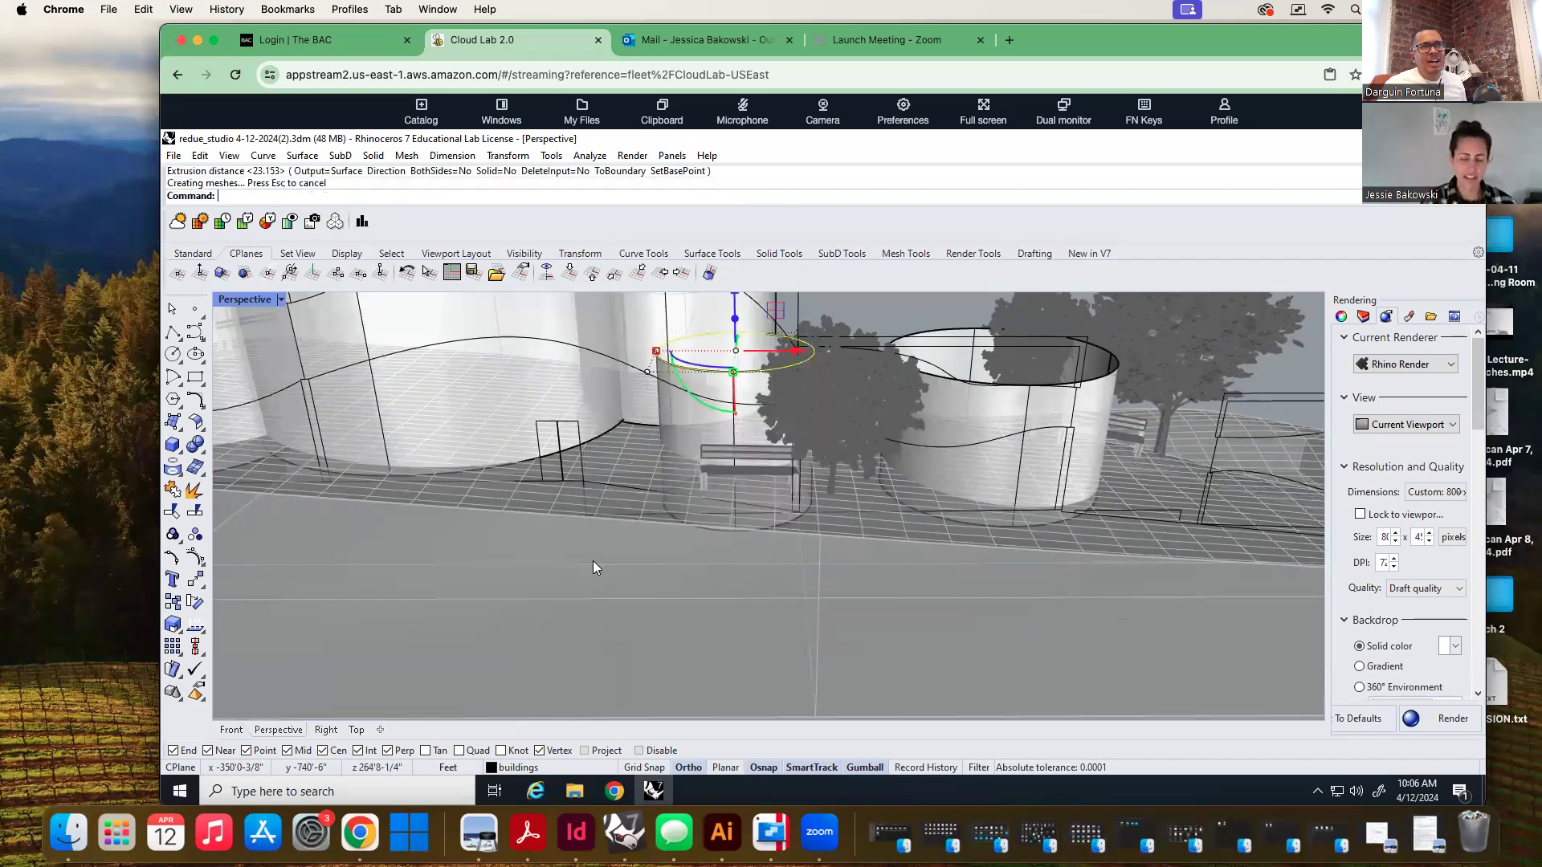
Inspect how the extruded round building walls sit on the sloped terrain from several angles
{"action": "scroll", "coordinate": [527, 546], "scroll_direction": "down", "scroll_amount": 5}
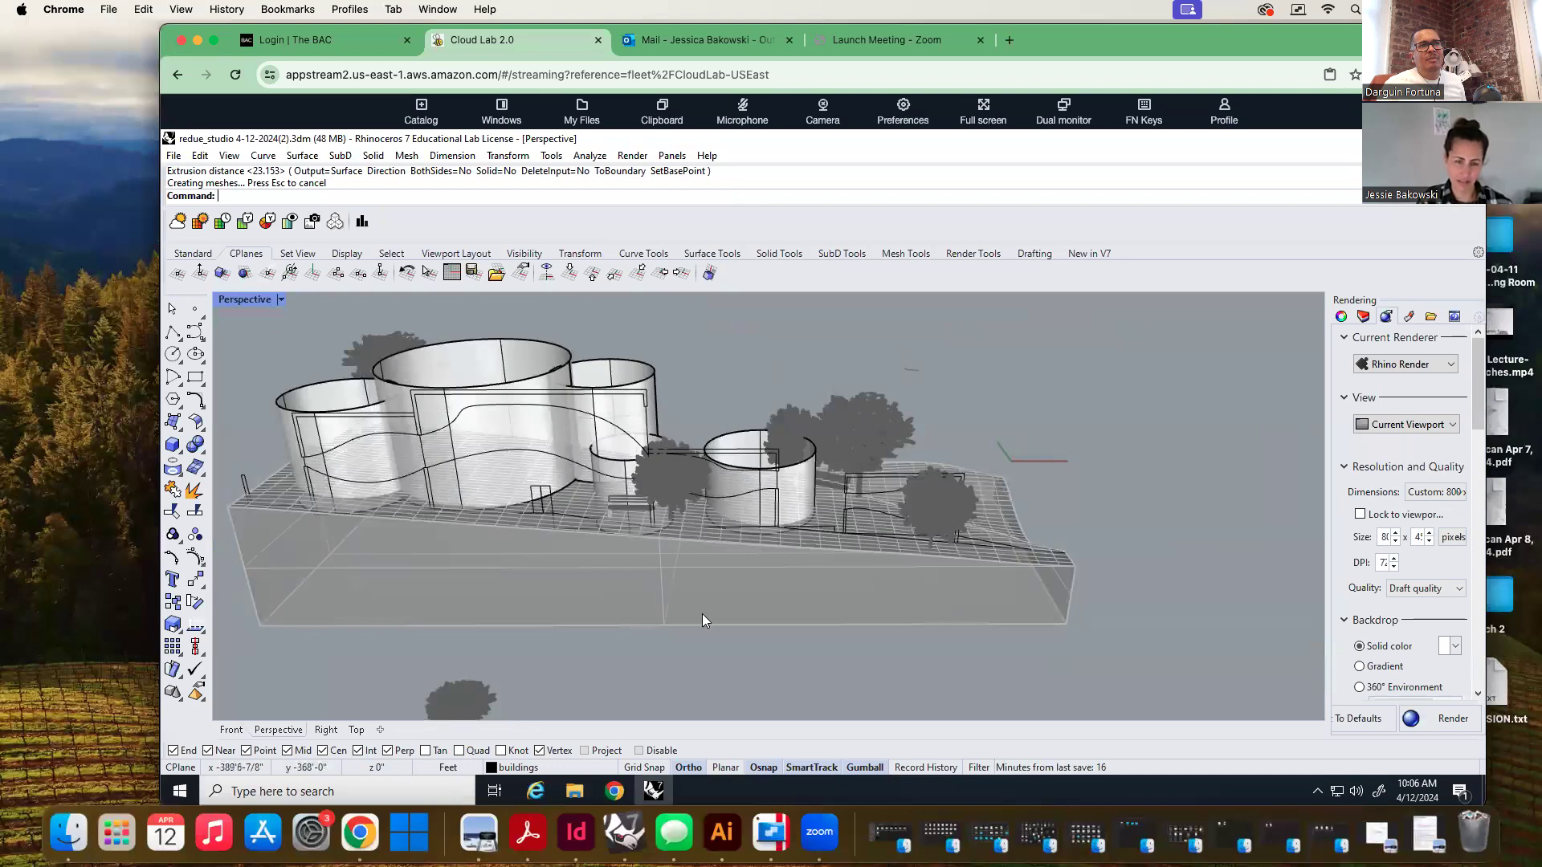
{"action": "mouse_move", "coordinate": [750, 652]}
{"action": "right_mouse_down"}
{"action": "mouse_move", "coordinate": [705, 668]}
{"action": "mouse_move", "coordinate": [731, 654]}
{"action": "right_mouse_up"}
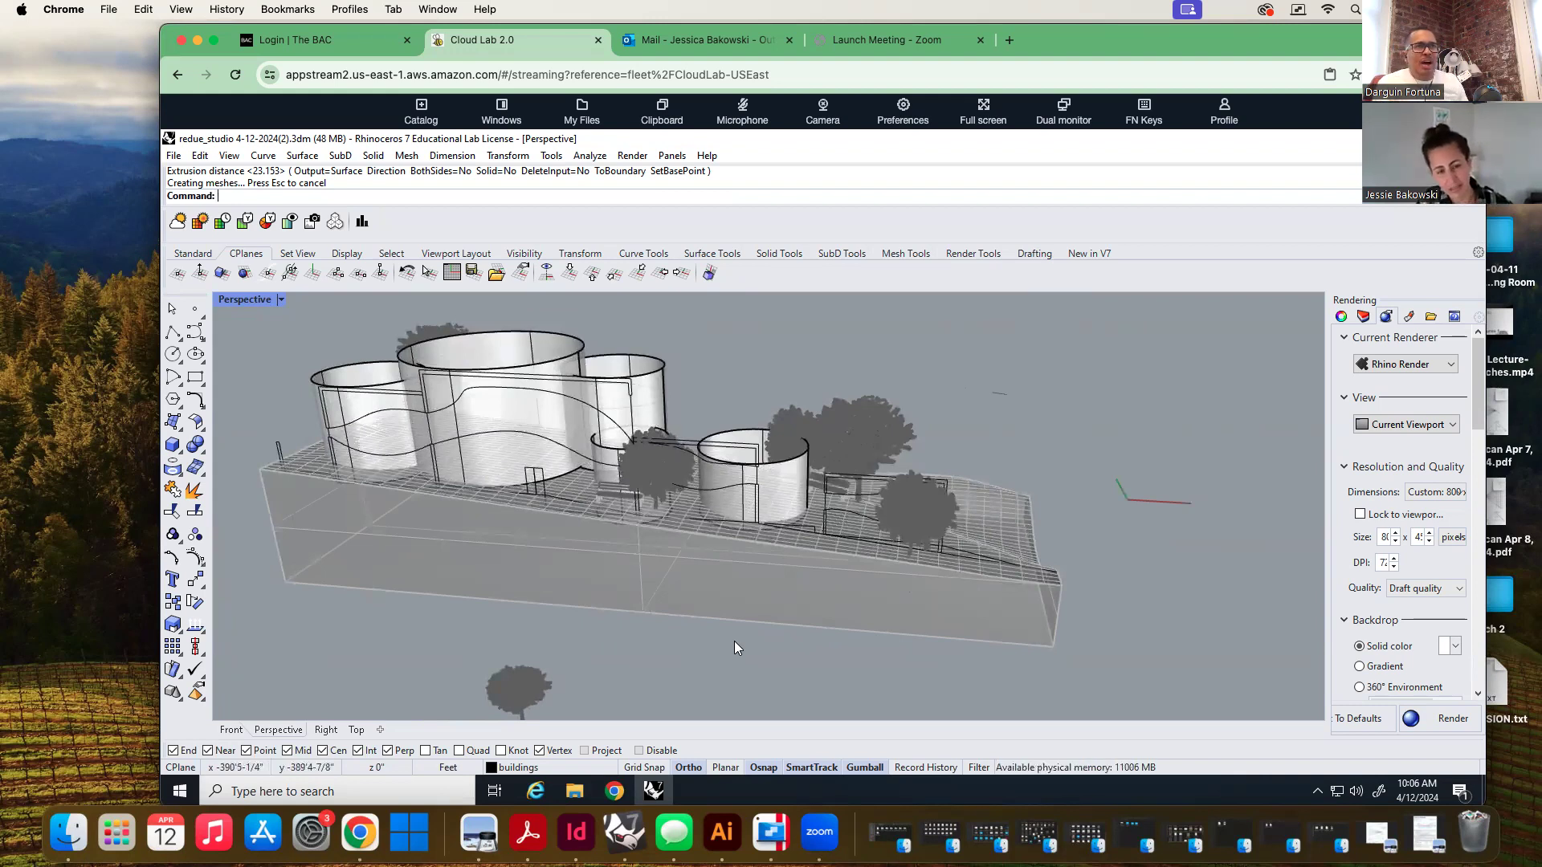
{"action": "right_click_drag", "start_coordinate": [395, 643], "coordinate": [476, 619]}
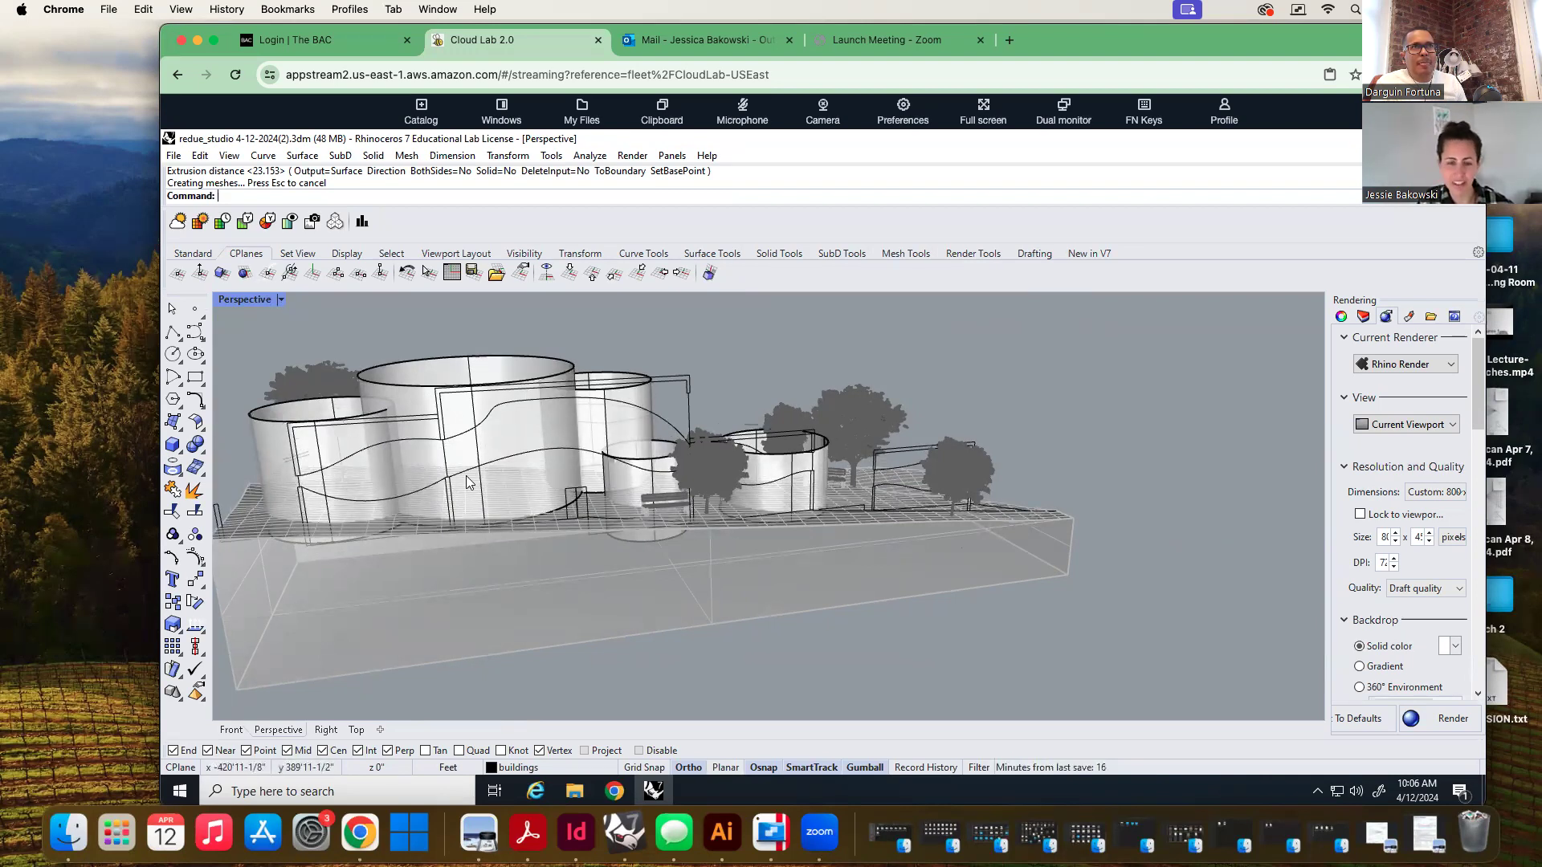
{"action": "scroll", "coordinate": [499, 458], "scroll_direction": "down", "scroll_amount": 5}
{"action": "right_click_drag", "start_coordinate": [766, 584], "coordinate": [731, 585]}
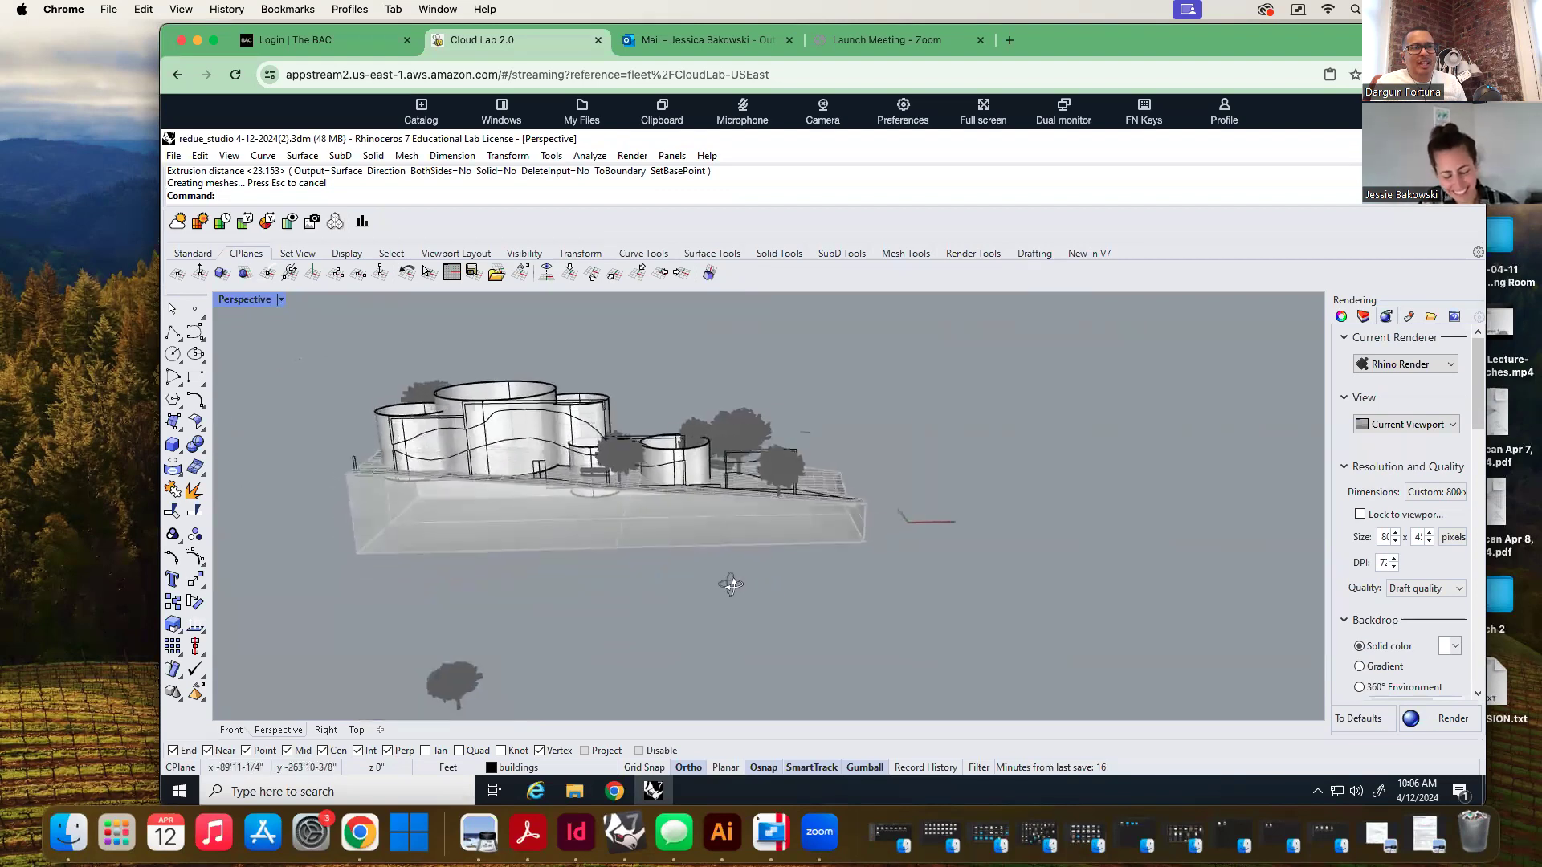
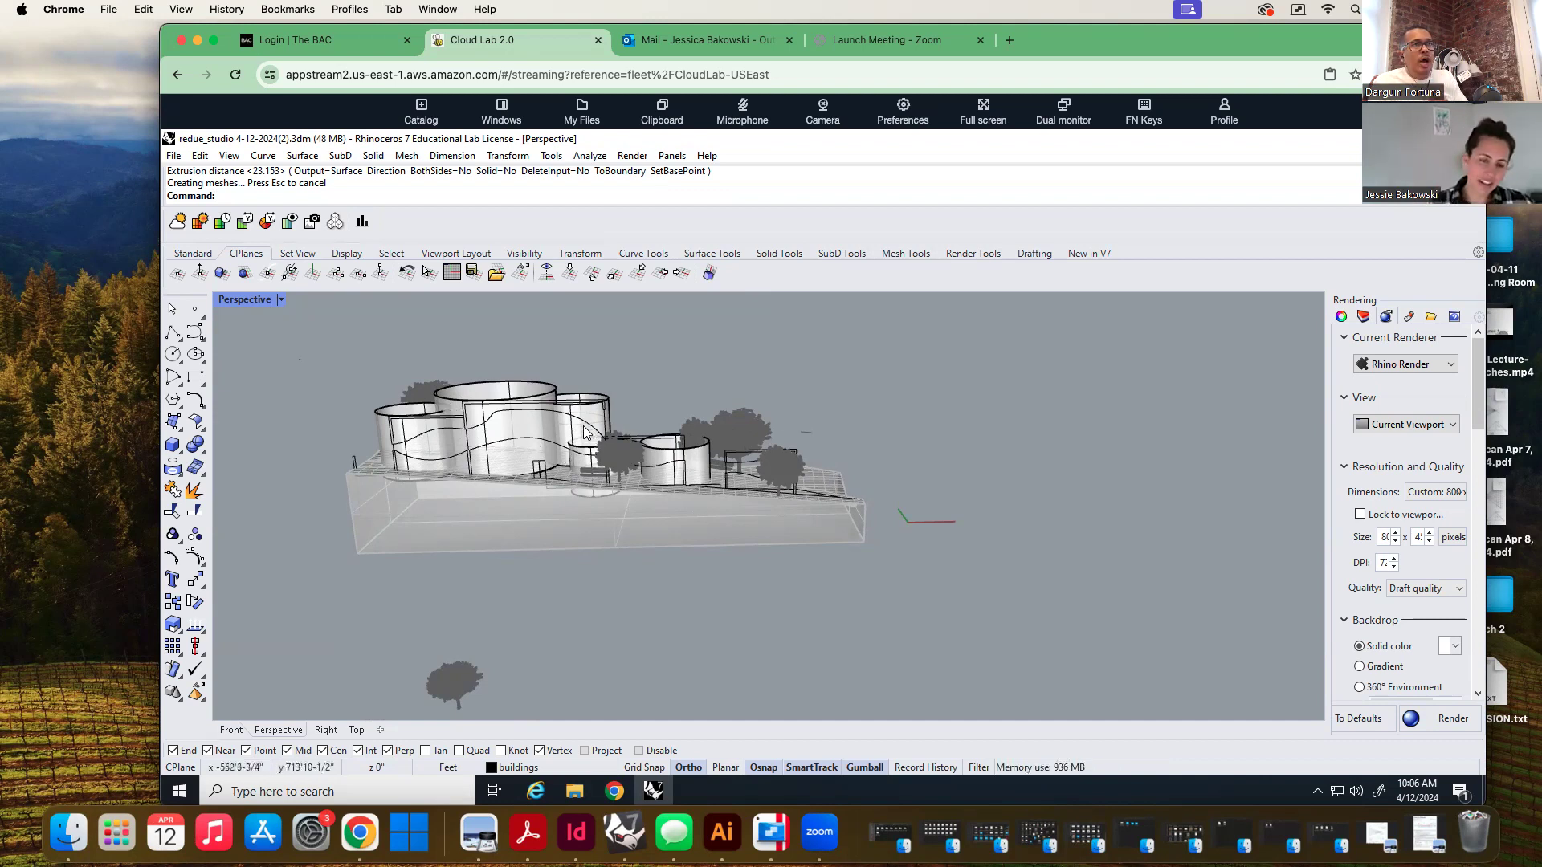
{"action": "right_click_drag", "start_coordinate": [810, 553], "coordinate": [681, 627]}
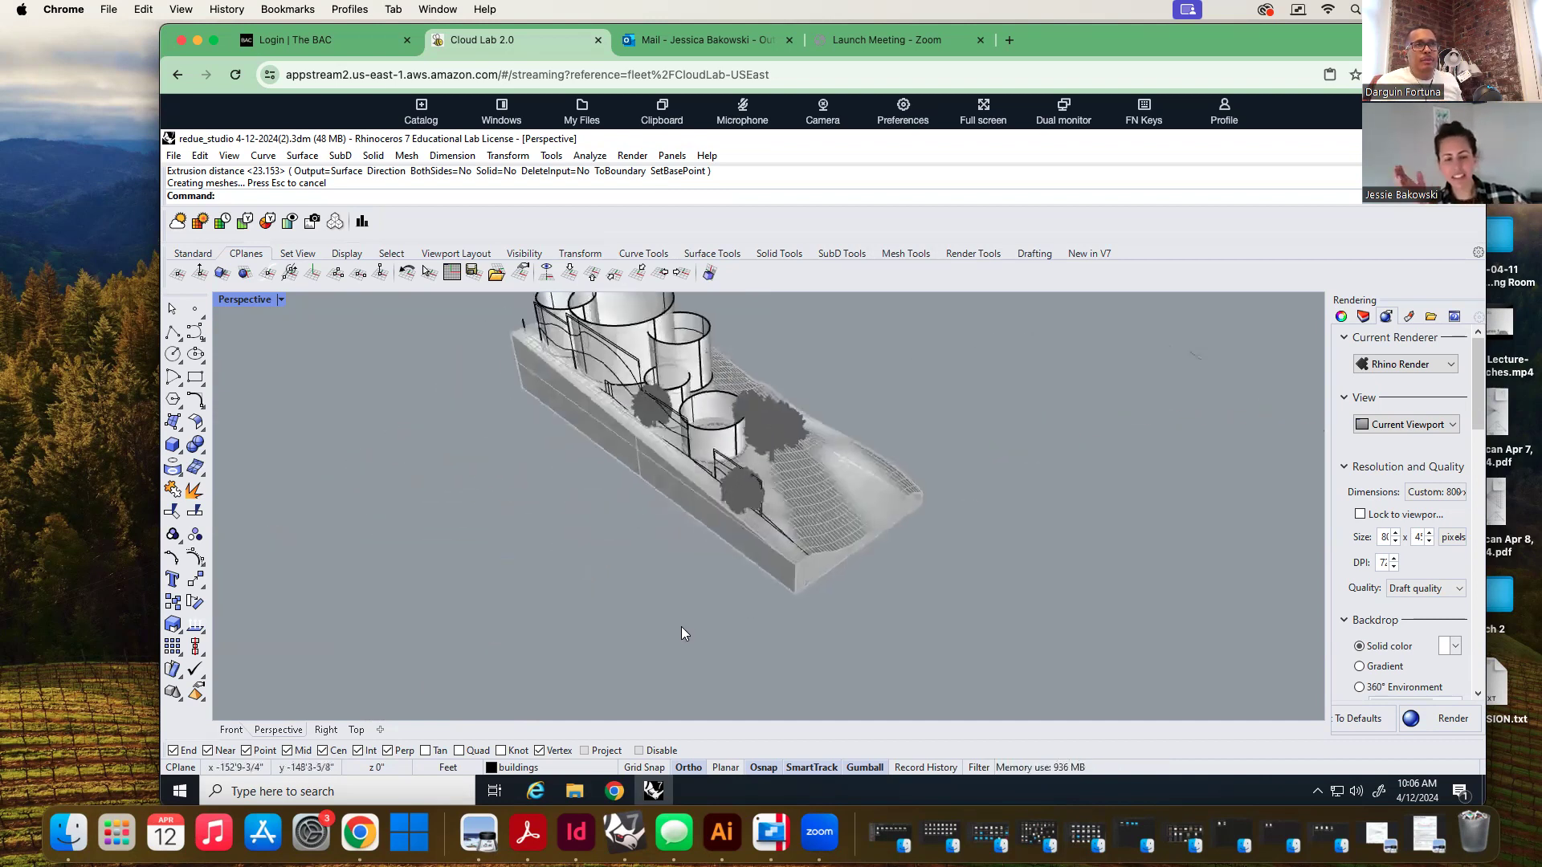
{"action": "left_click", "coordinate": [171, 444]}
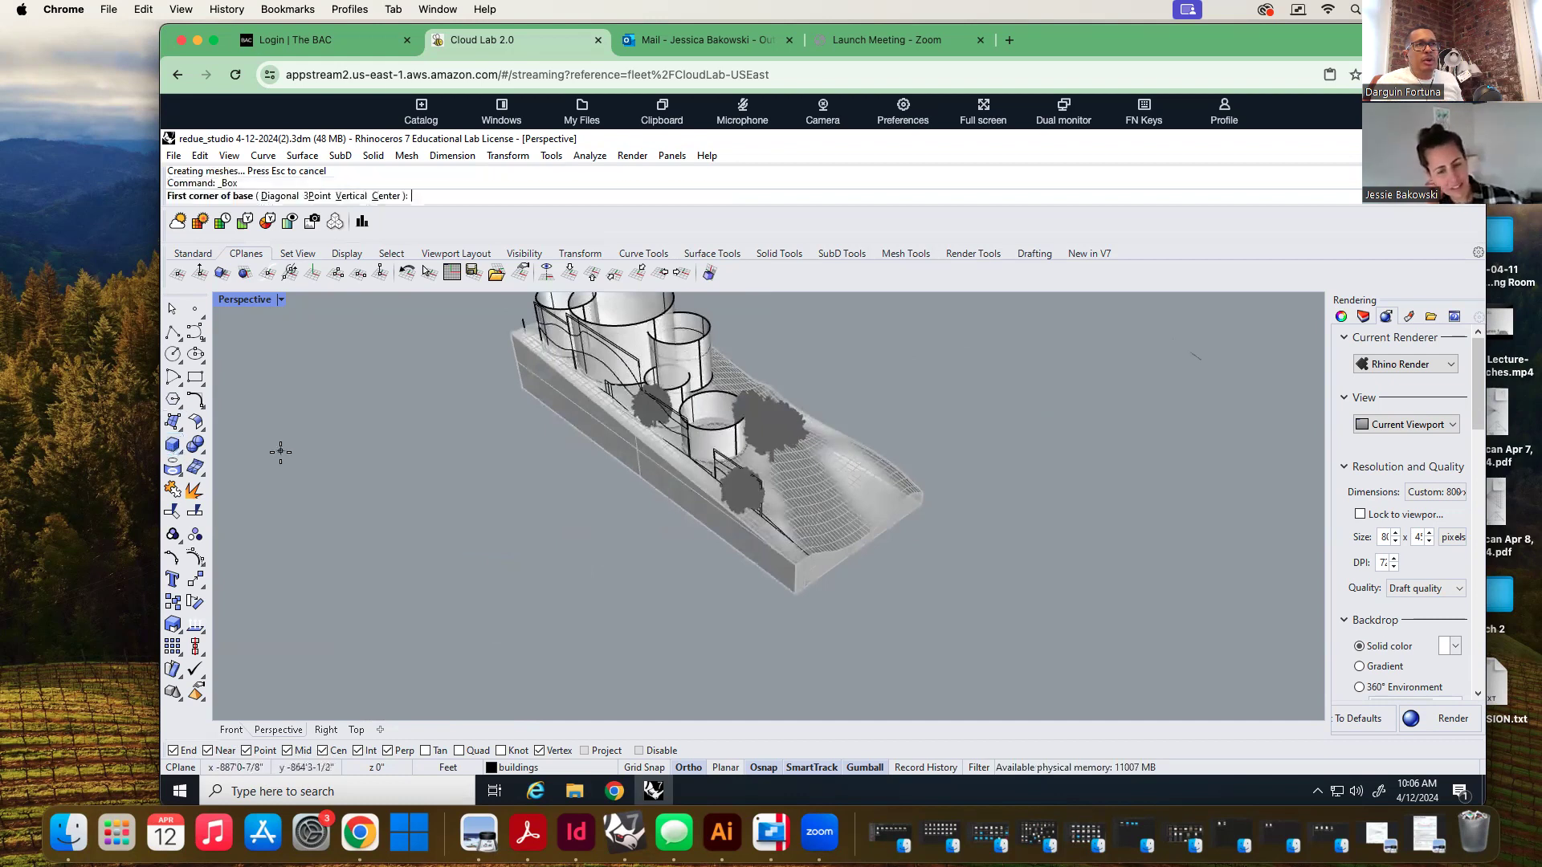
{"action": "left_click", "coordinate": [400, 451]}
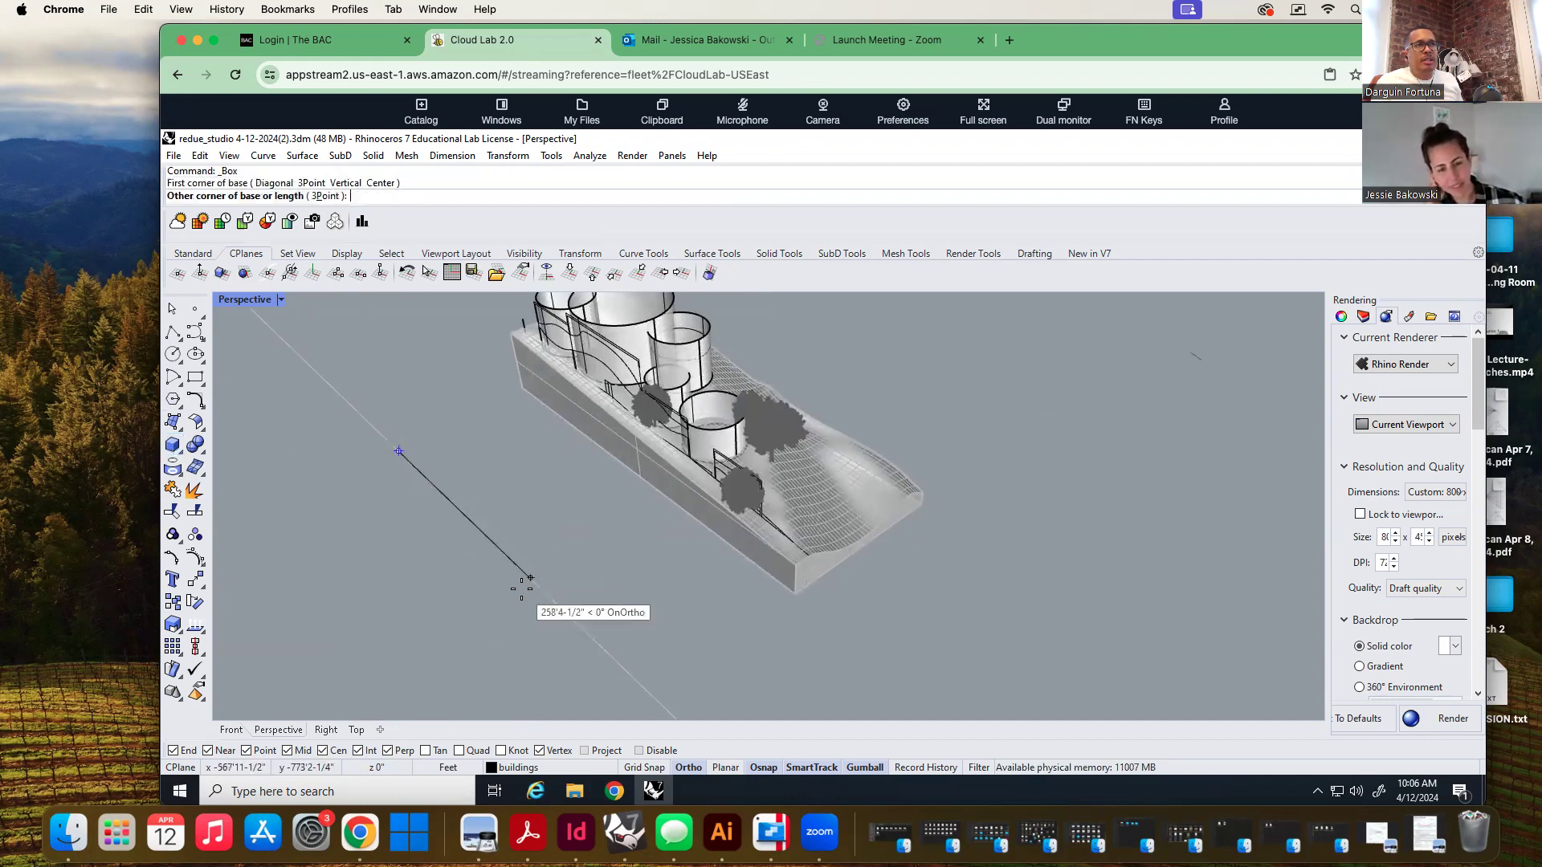
{"action": "left_click", "coordinate": [439, 610]}
{"action": "key", "text": "Escape"}
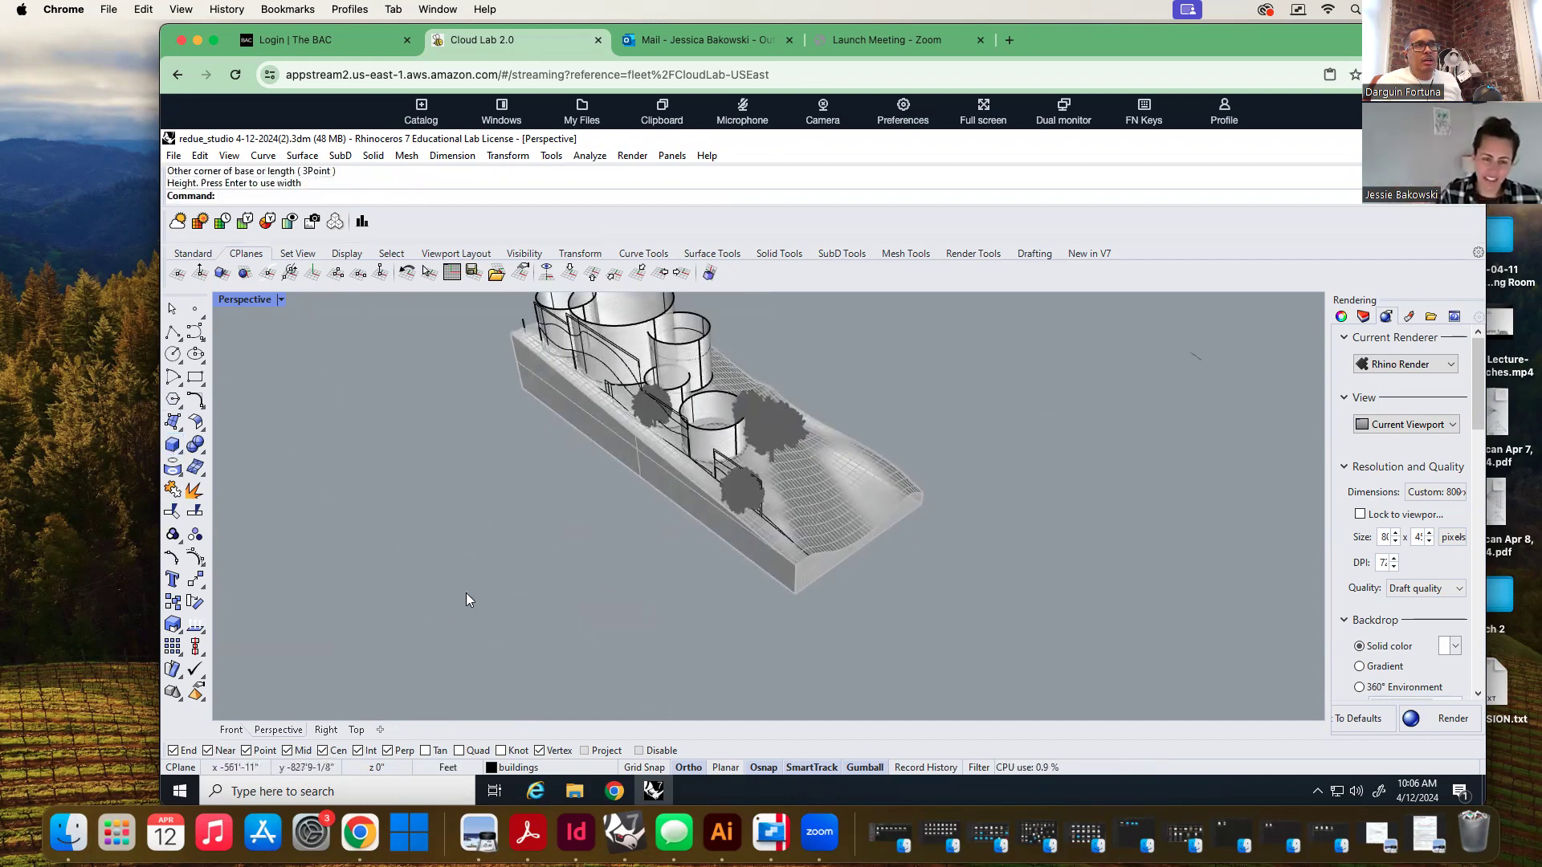
Create a solid box about 96 ft high in the empty area beside the terrain and explode it into separate surfaces
{"action": "left_click", "coordinate": [172, 444]}
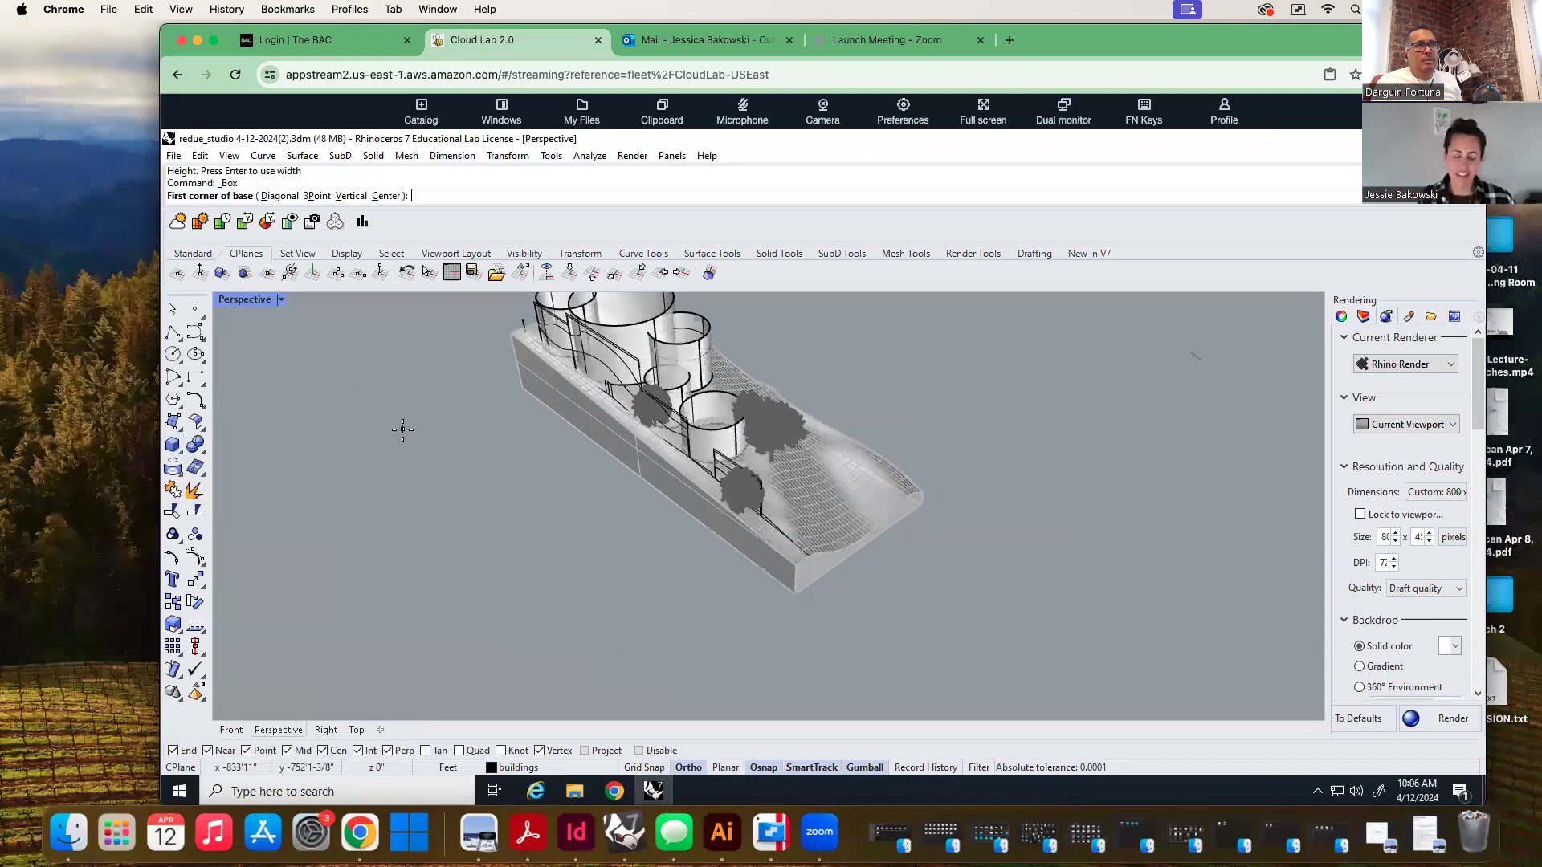
{"action": "left_click", "coordinate": [453, 402]}
{"action": "left_click", "coordinate": [405, 599]}
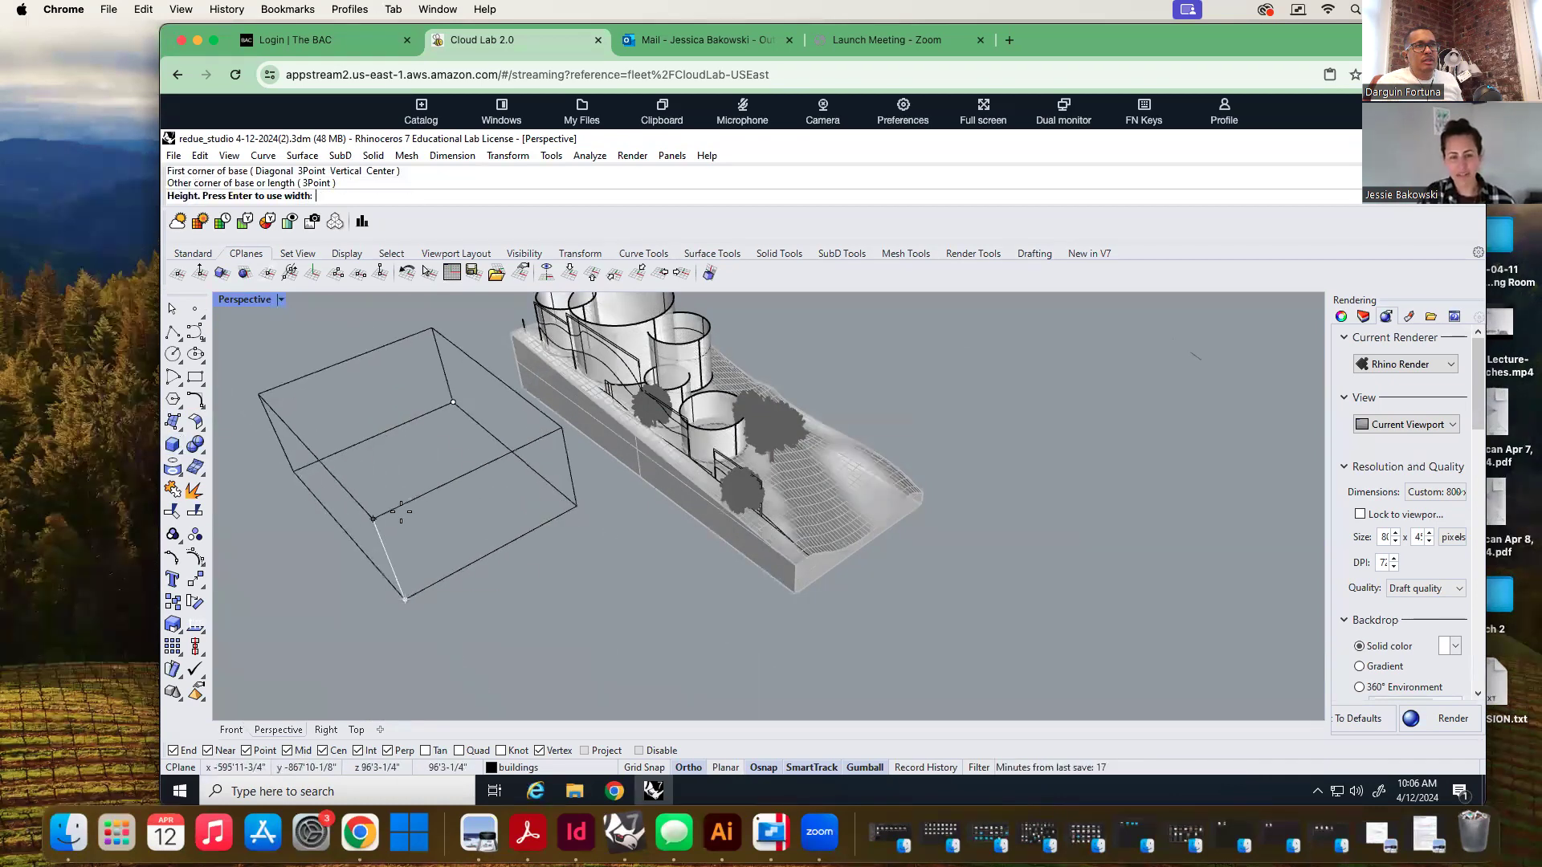
{"action": "left_click", "coordinate": [400, 511]}
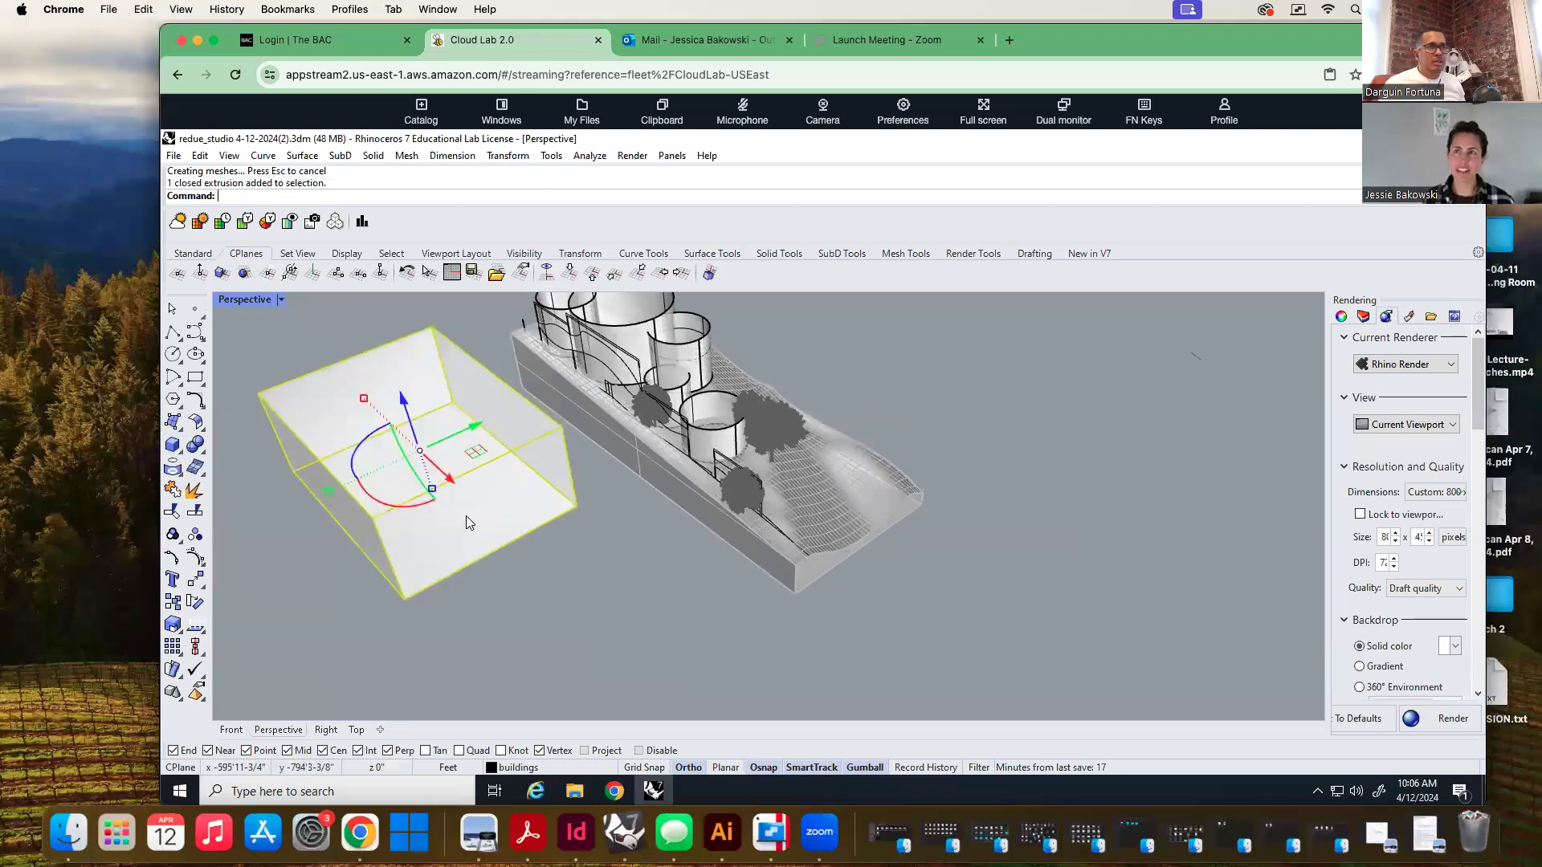
{"action": "type", "text": "Explode"}
{"action": "key", "text": "Return"}
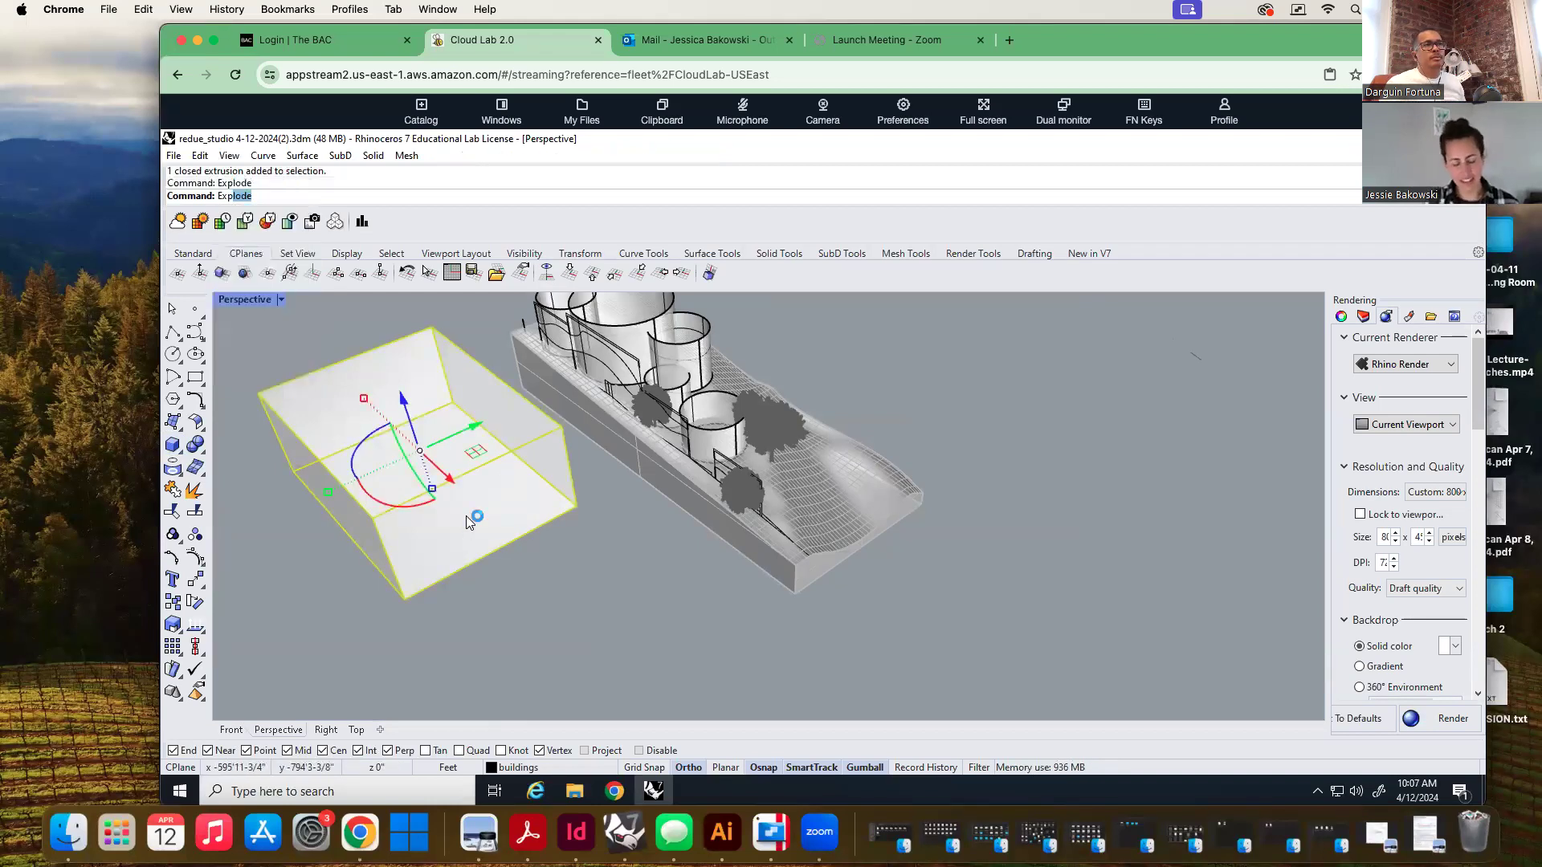
Delete the exploded box's surfaces, keeping only the vertical side nearest the terrain
{"action": "key", "text": "Escape"}
{"action": "left_click", "coordinate": [465, 516]}
{"action": "key", "text": "Return"}
{"action": "key", "text": "Delete"}
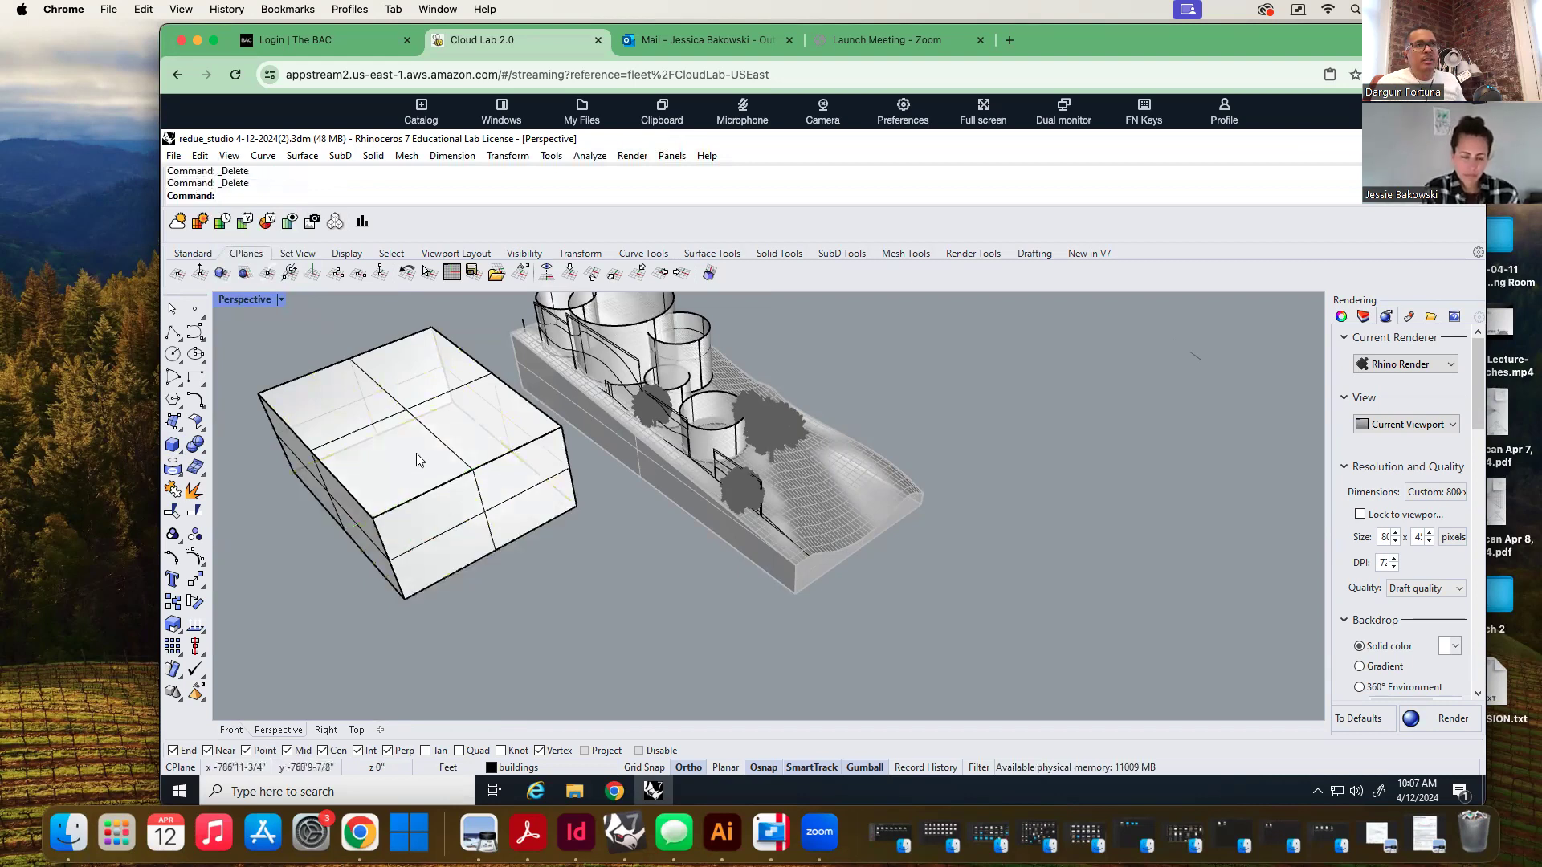
{"action": "left_click", "coordinate": [416, 453]}
{"action": "key", "text": "Delete"}
{"action": "left_click", "coordinate": [425, 502]}
{"action": "key", "text": "Delete"}
{"action": "left_click", "coordinate": [389, 422]}
{"action": "key", "text": "Delete"}
{"action": "left_click", "coordinate": [338, 516]}
{"action": "key", "text": "Delete"}
Scale up the remaining vertical surface in length and height so it exceeds the size of the terrain
{"action": "left_click", "coordinate": [493, 421]}
{"action": "right_click_drag", "start_coordinate": [501, 446], "coordinate": [497, 503]}
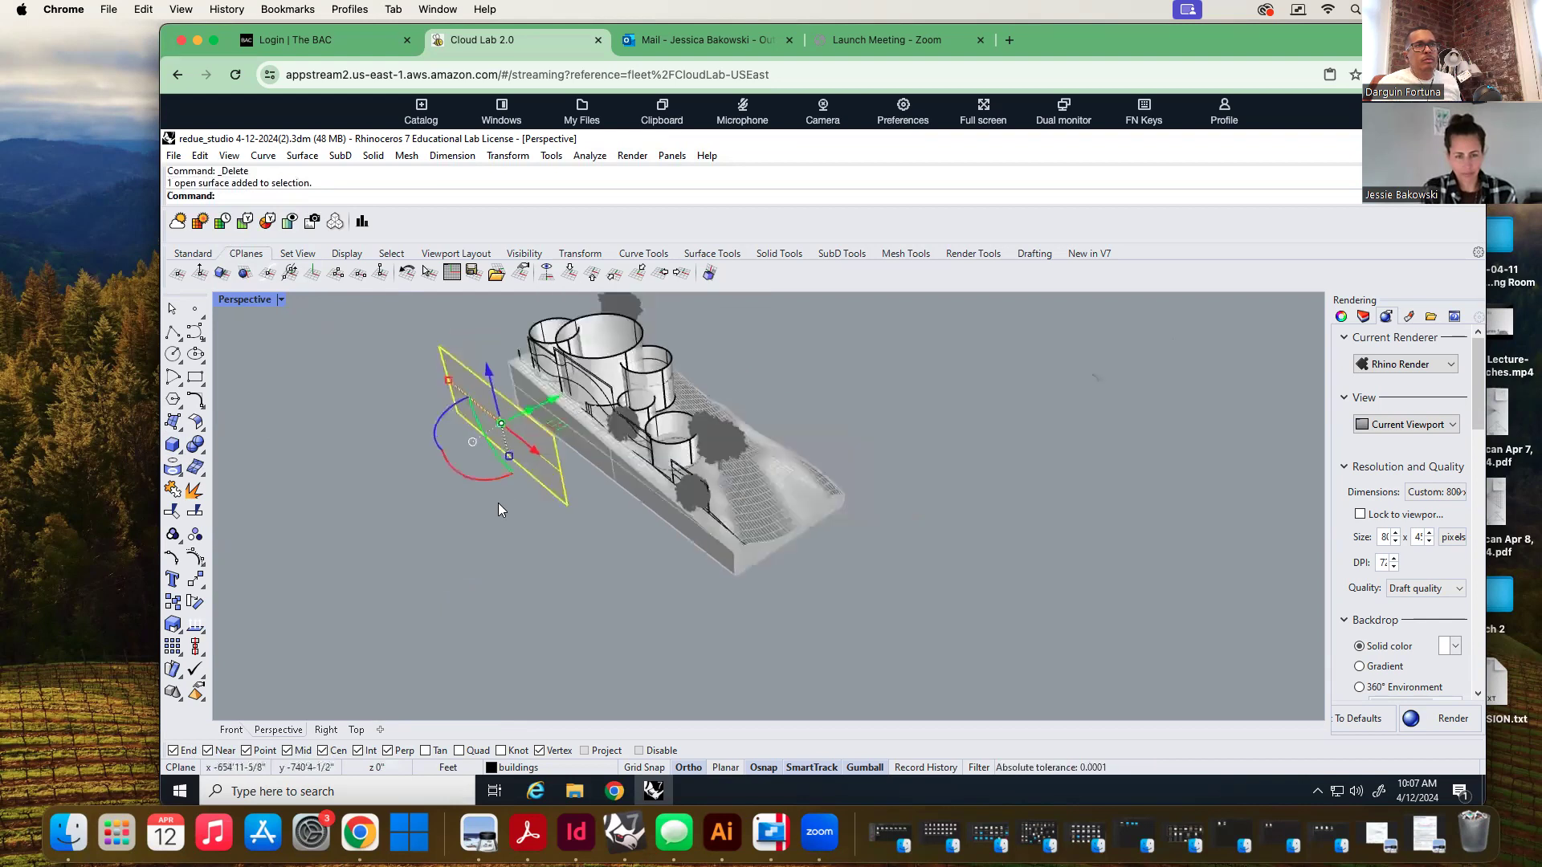
{"action": "left_click_drag", "start_coordinate": [446, 376], "coordinate": [401, 343]}
{"action": "left_click_drag", "start_coordinate": [507, 456], "coordinate": [504, 529]}
{"action": "left_click_drag", "start_coordinate": [399, 346], "coordinate": [345, 297]}
{"action": "left_click", "coordinate": [302, 541]}
Reposition the enlarged vertical surface beside the terrain, parallel to the terrain's long side
{"action": "right_click_drag", "start_coordinate": [302, 542], "coordinate": [551, 453]}
{"action": "scroll", "coordinate": [566, 493], "scroll_direction": "down", "scroll_amount": 4}
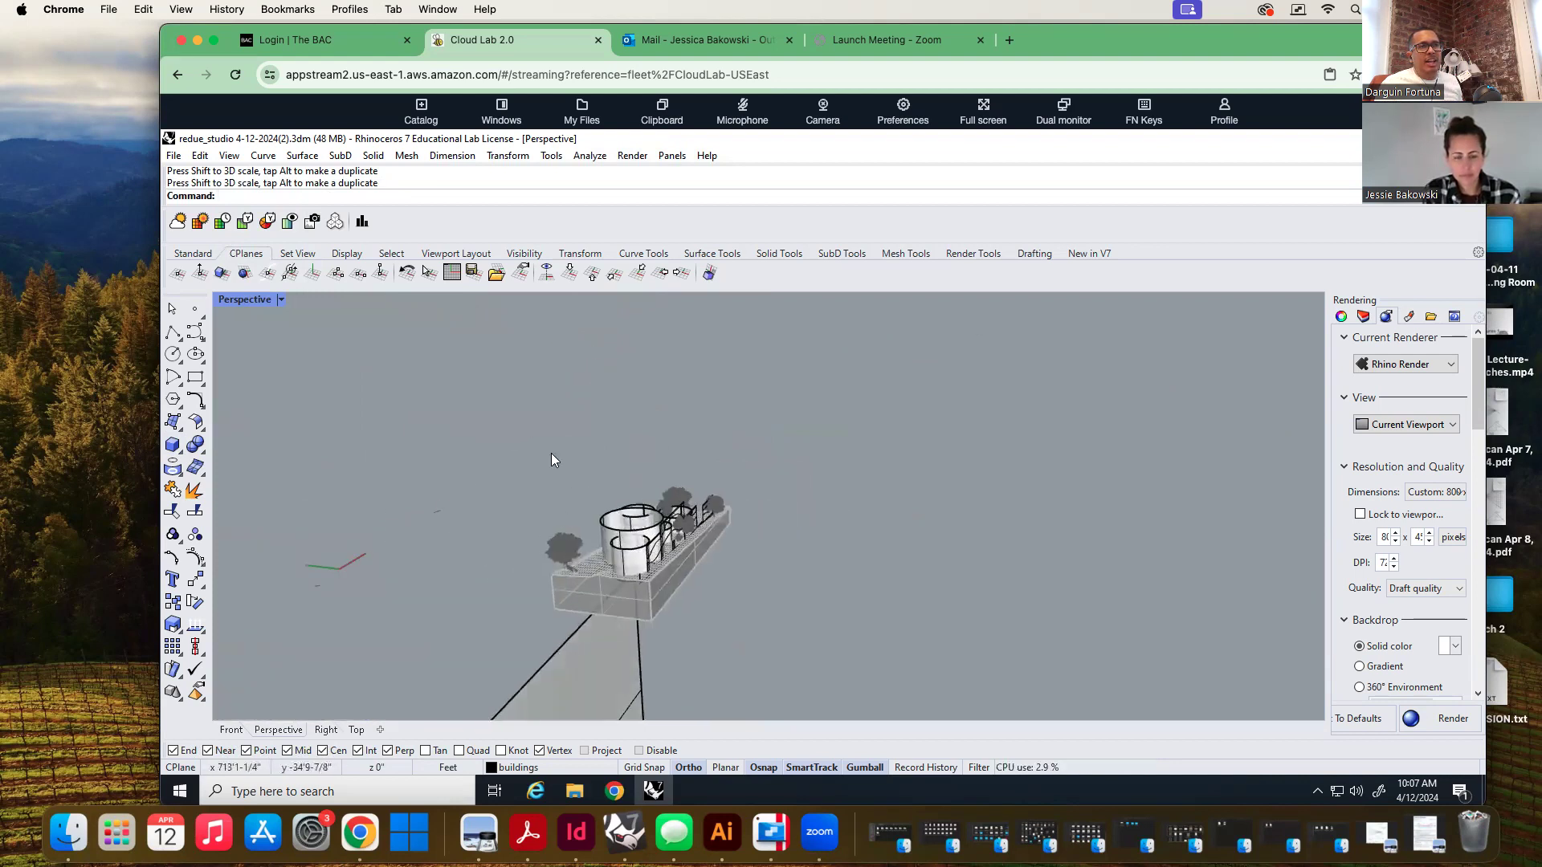
{"action": "scroll", "coordinate": [551, 447], "scroll_direction": "down", "scroll_amount": 2}
{"action": "scroll", "coordinate": [552, 437], "scroll_direction": "down", "scroll_amount": 1}
{"action": "left_click", "coordinate": [539, 559]}
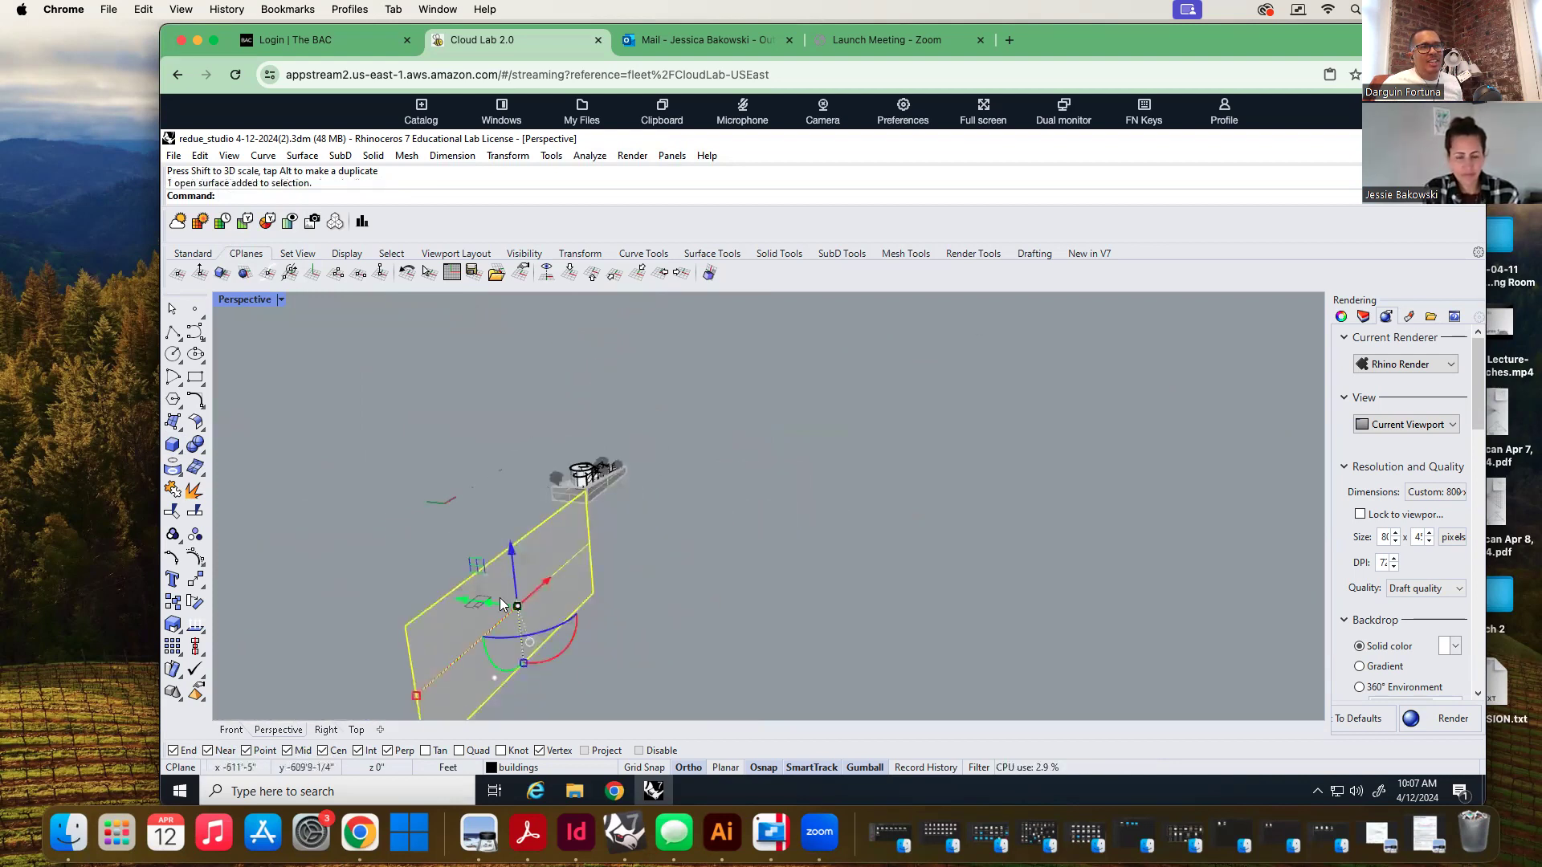
{"action": "left_click_drag", "start_coordinate": [459, 600], "coordinate": [610, 418]}
{"action": "left_click_drag", "start_coordinate": [547, 472], "coordinate": [595, 475]}
{"action": "left_click", "coordinate": [464, 501]}
{"action": "right_click_drag", "start_coordinate": [785, 443], "coordinate": [625, 408]}
{"action": "left_click", "coordinate": [622, 390]}
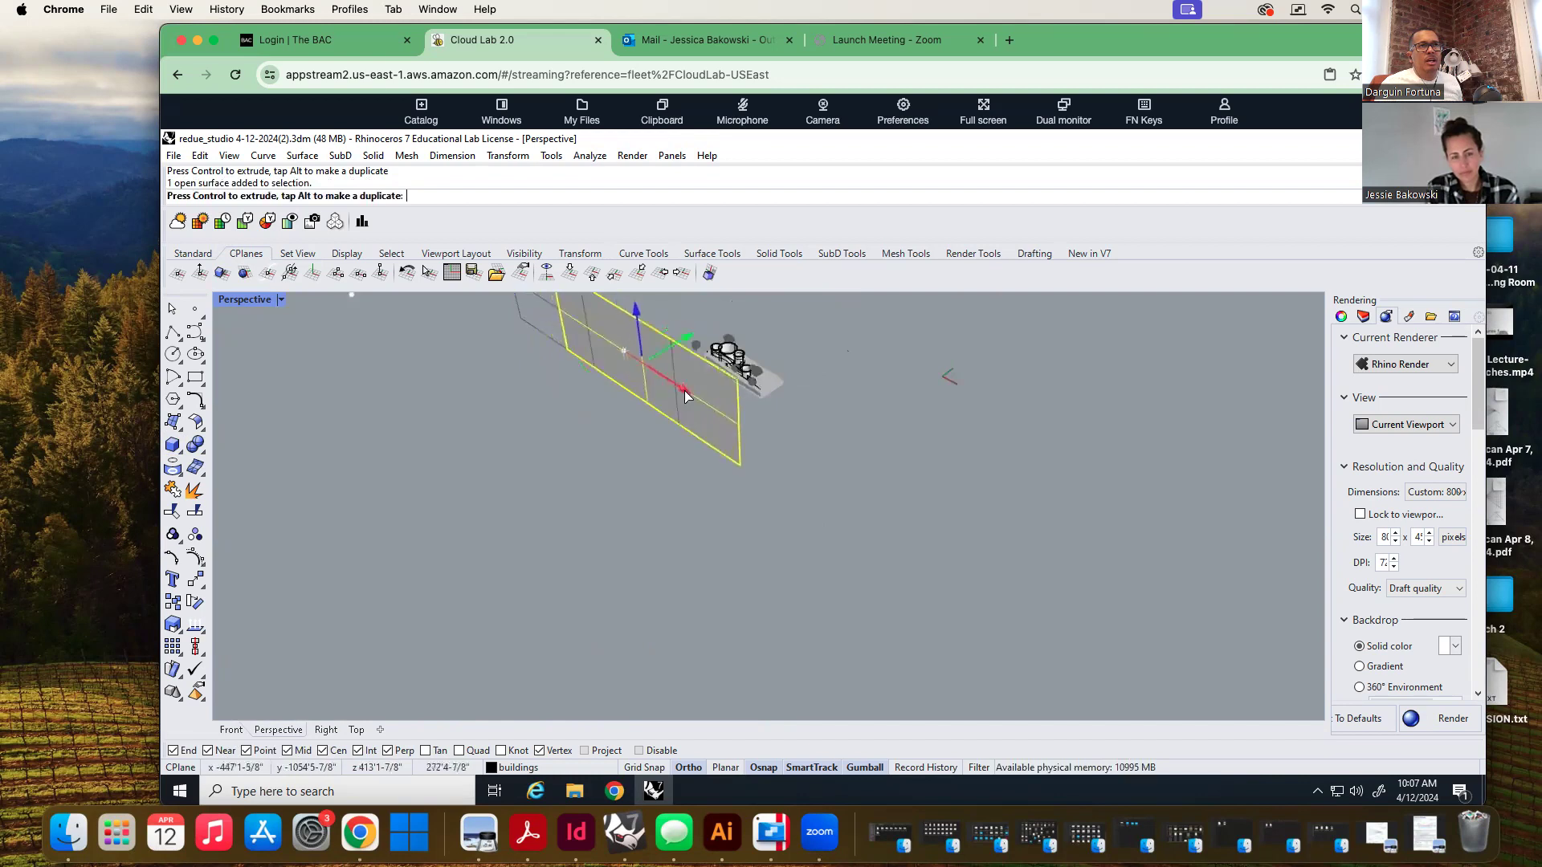
Examine the round buildings and the linework along the terrain's front edge
{"action": "scroll", "coordinate": [753, 339], "scroll_direction": "up", "scroll_amount": 5}
{"action": "scroll", "coordinate": [772, 416], "scroll_direction": "up", "scroll_amount": 2}
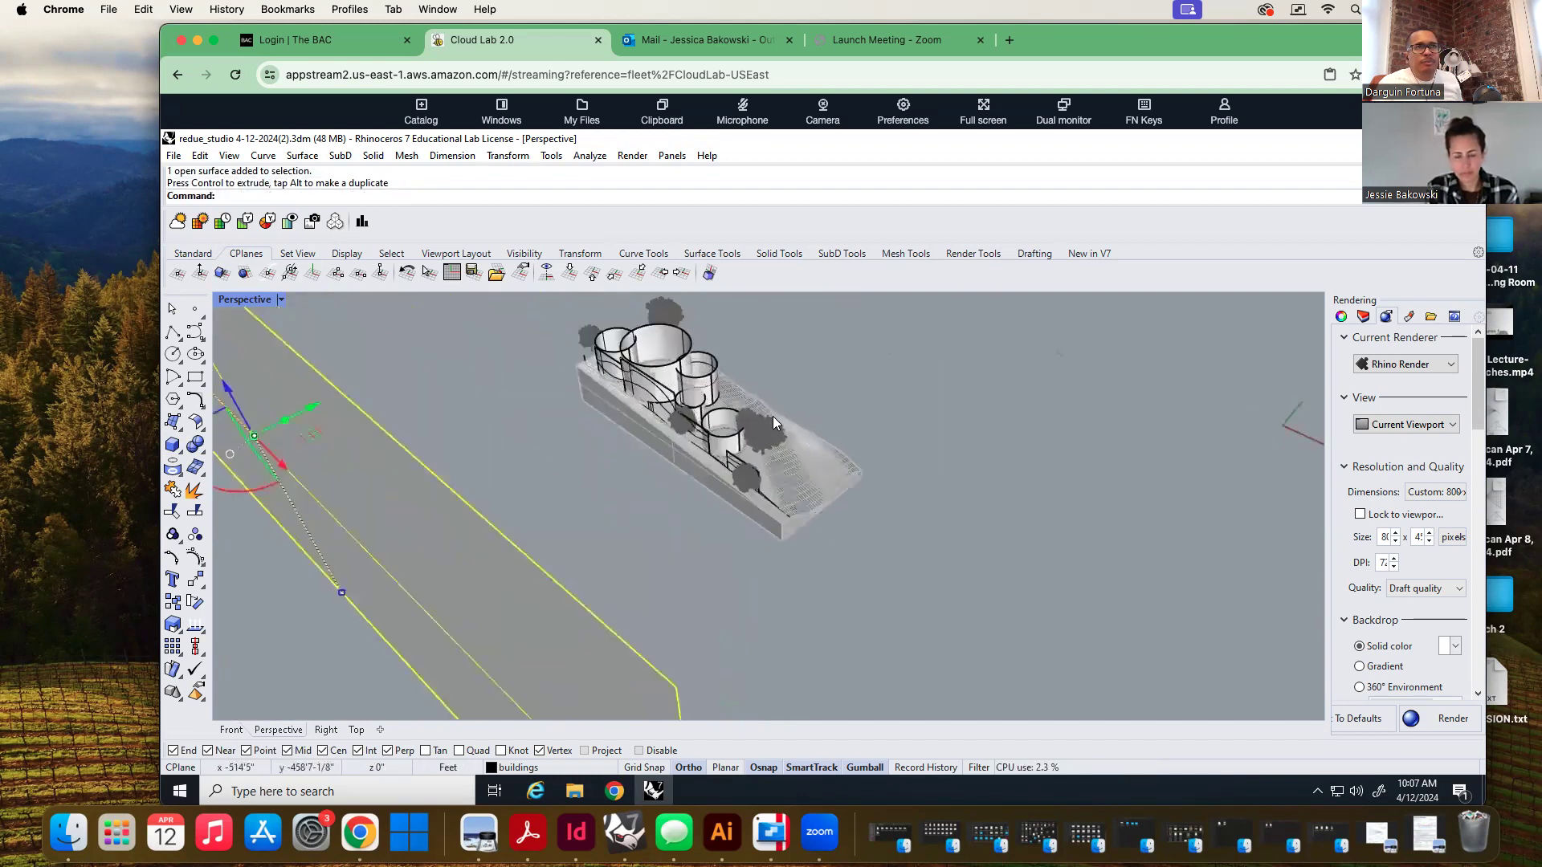
{"action": "scroll", "coordinate": [640, 445], "scroll_direction": "up", "scroll_amount": 2}
{"action": "scroll", "coordinate": [562, 422], "scroll_direction": "up", "scroll_amount": 2}
{"action": "scroll", "coordinate": [562, 393], "scroll_direction": "up", "scroll_amount": 1}
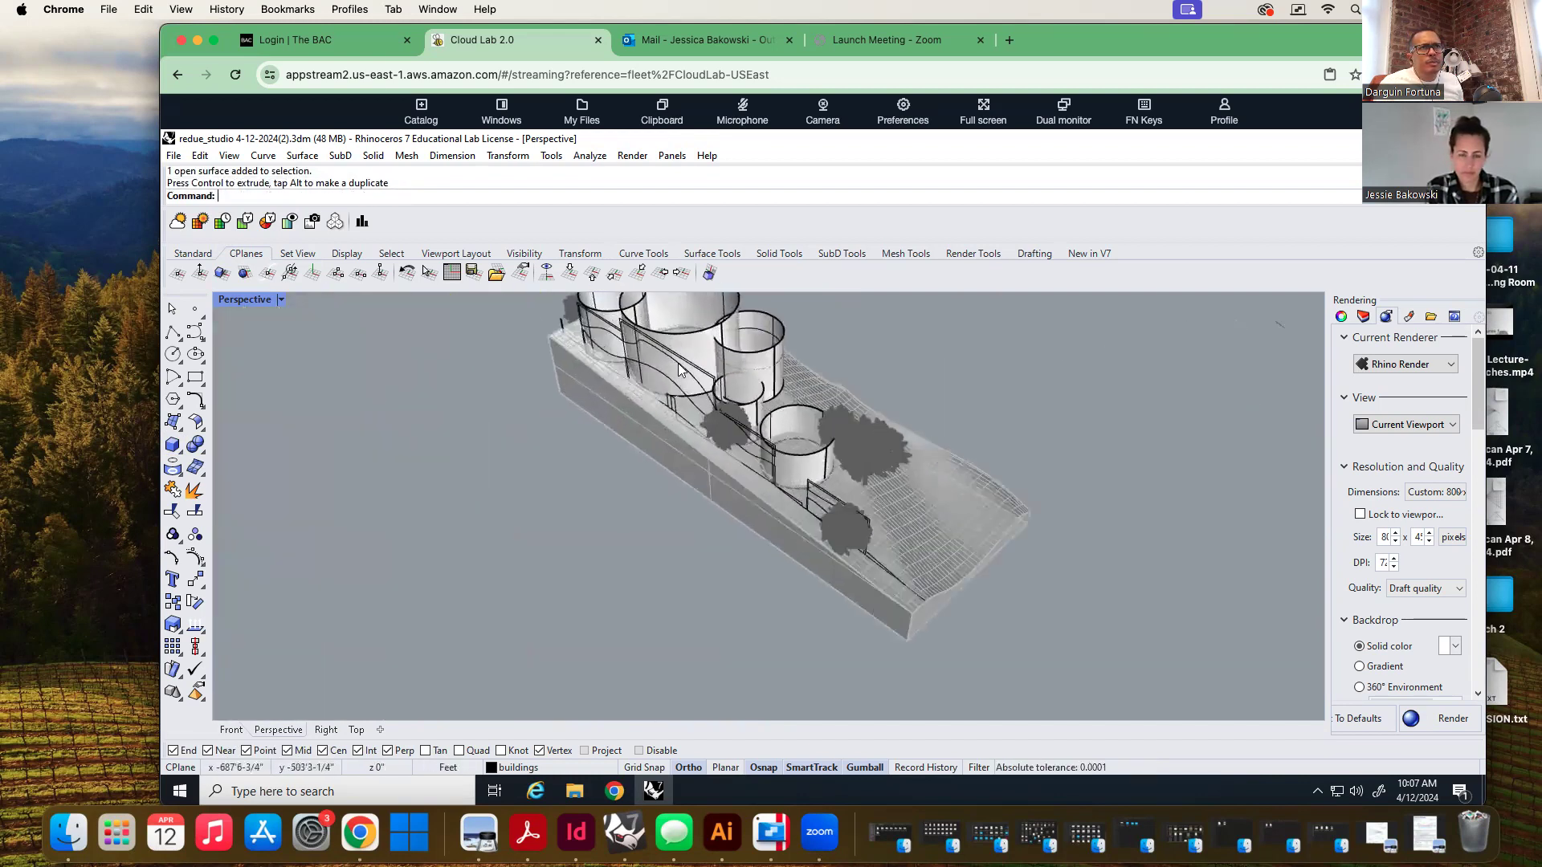
{"action": "scroll", "coordinate": [548, 500], "scroll_direction": "up", "scroll_amount": 3}
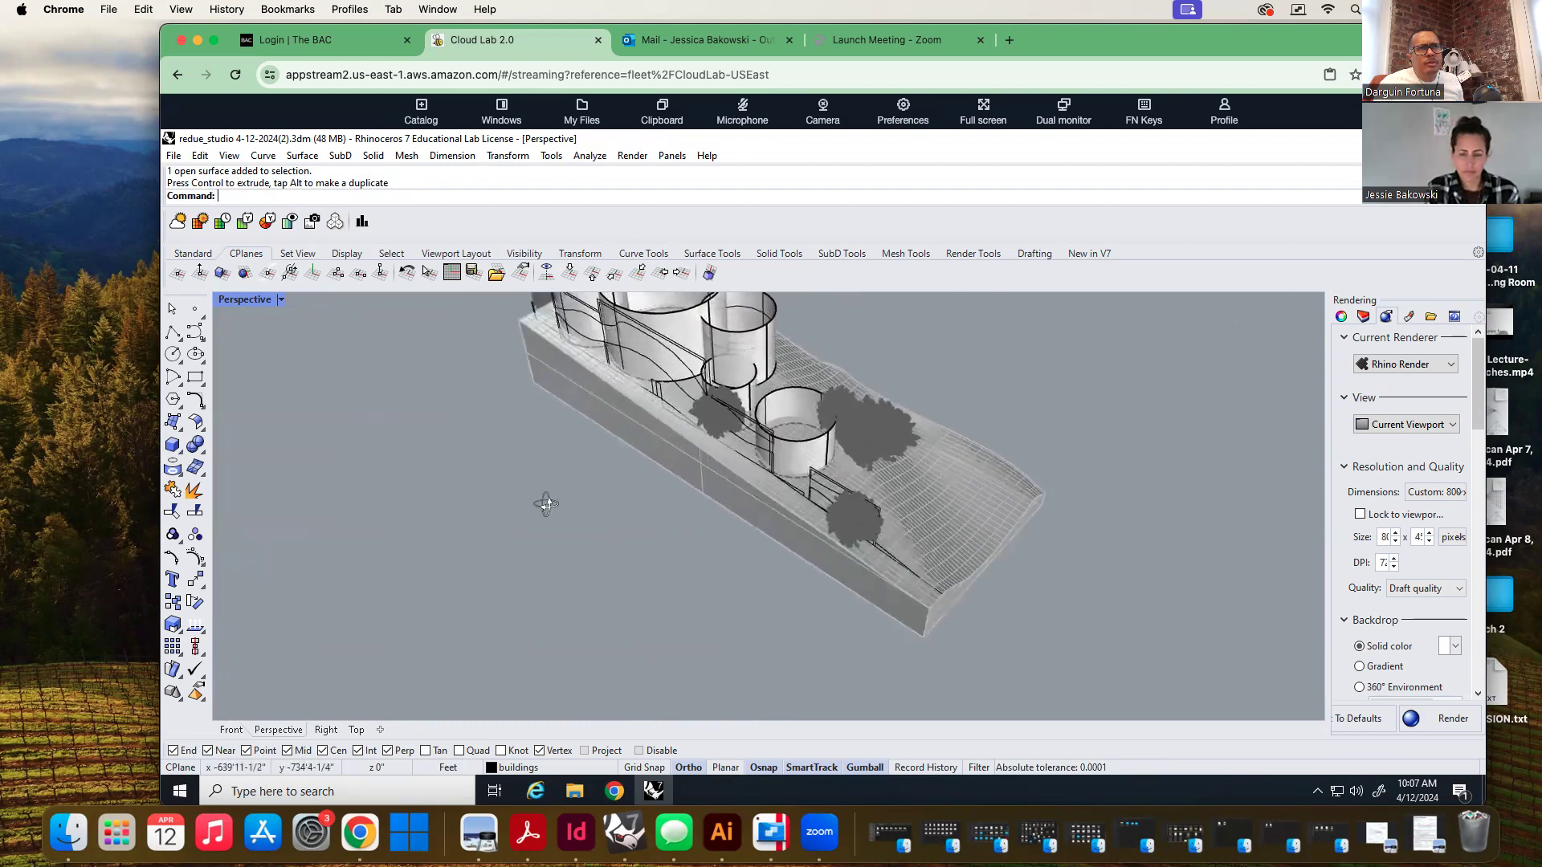
{"action": "scroll", "coordinate": [802, 686], "scroll_direction": "down", "scroll_amount": 2}
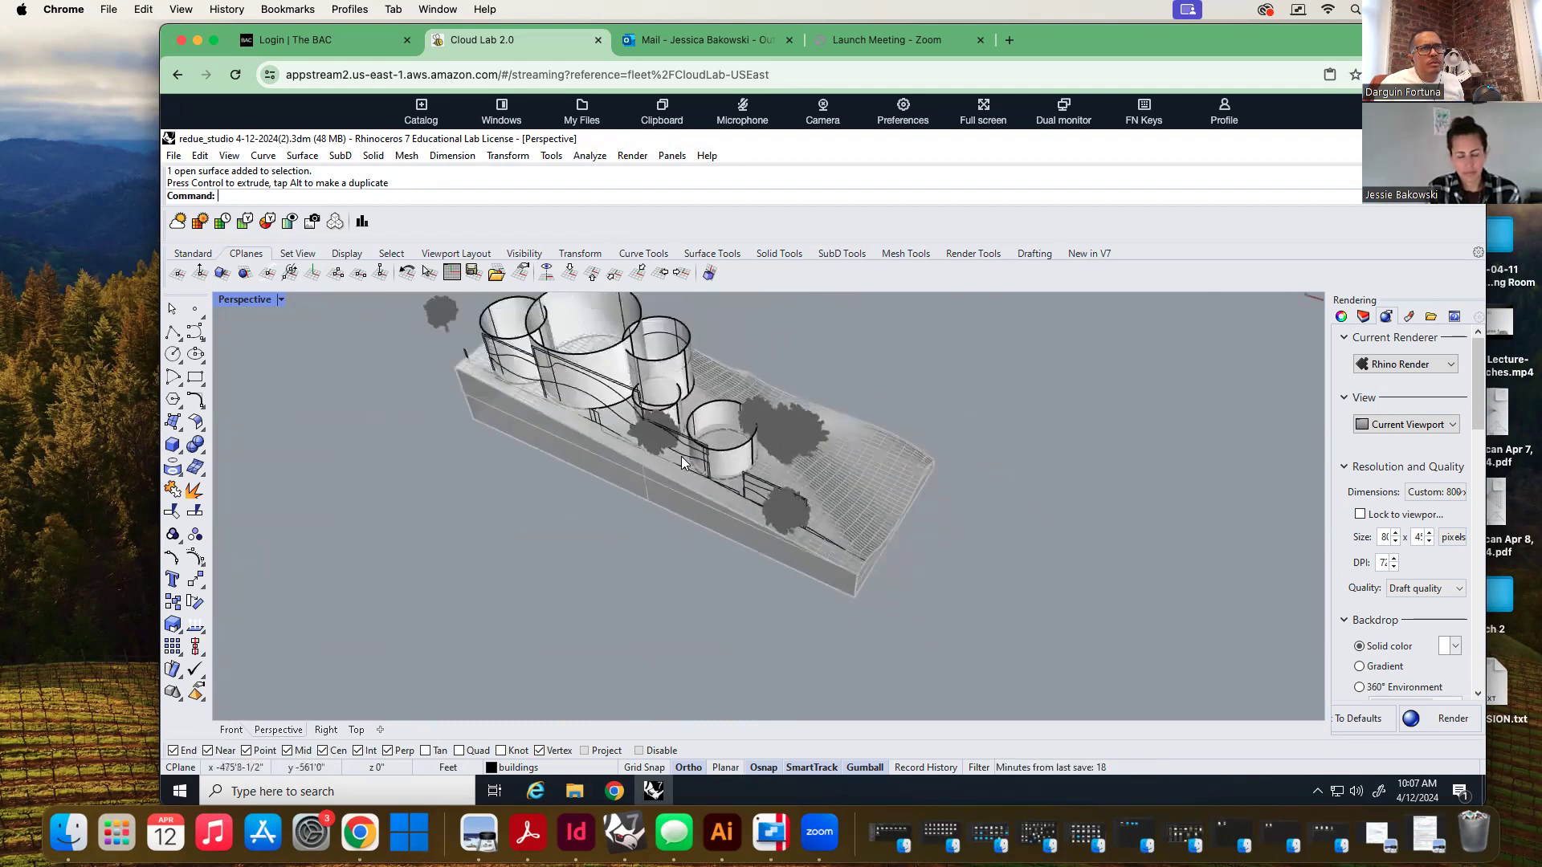
{"action": "scroll", "coordinate": [674, 470], "scroll_direction": "up", "scroll_amount": 2}
{"action": "scroll", "coordinate": [499, 338], "scroll_direction": "up", "scroll_amount": 1}
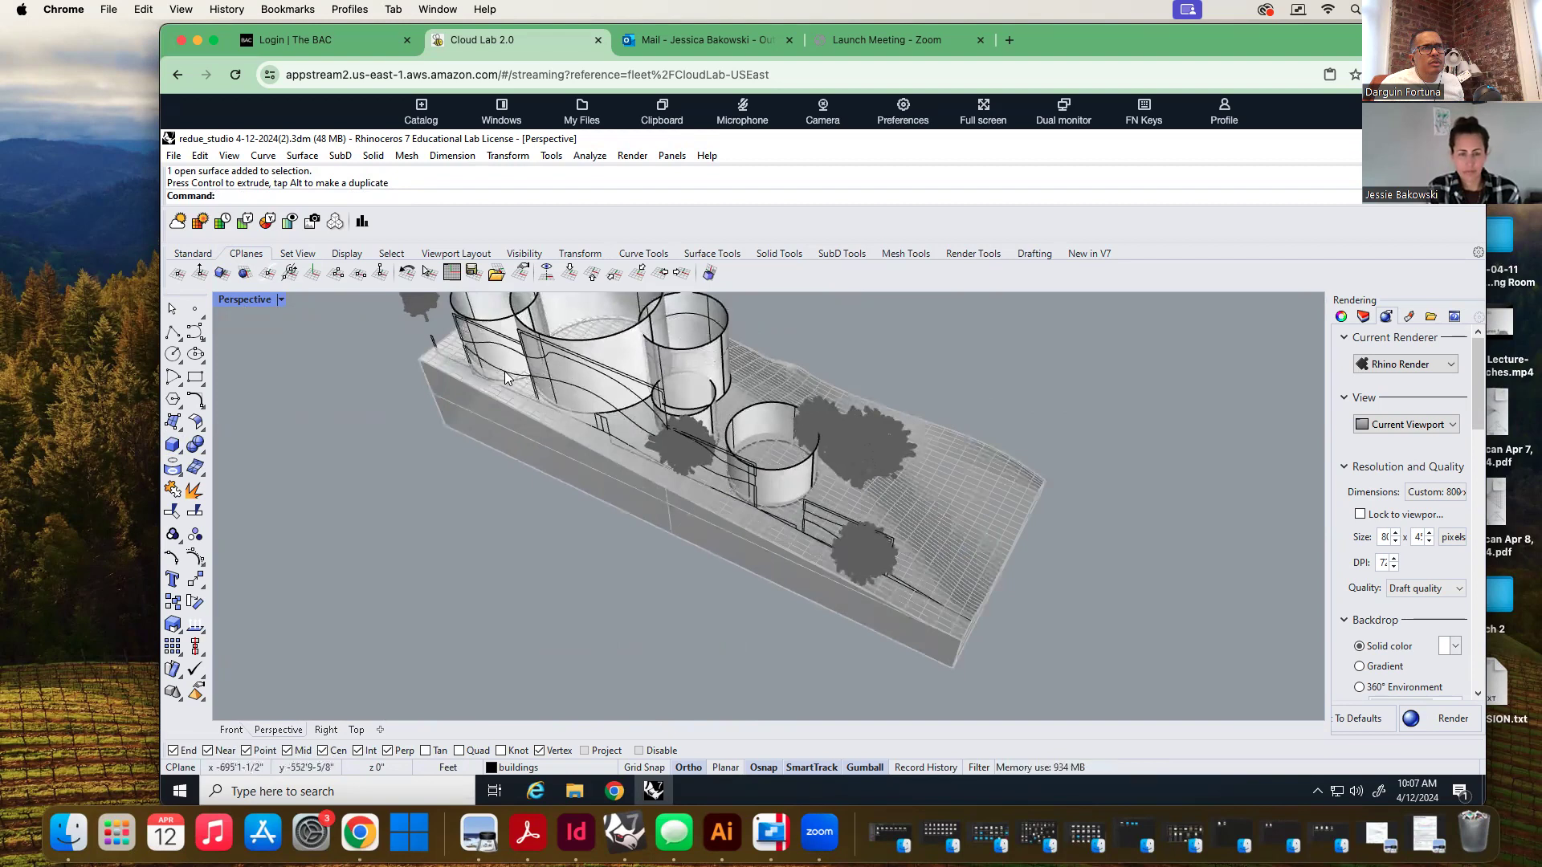
Hide the grouped linework curves along the front of the terrain and buildings
{"action": "left_click", "coordinate": [506, 372]}
{"action": "key", "text": "Escape"}
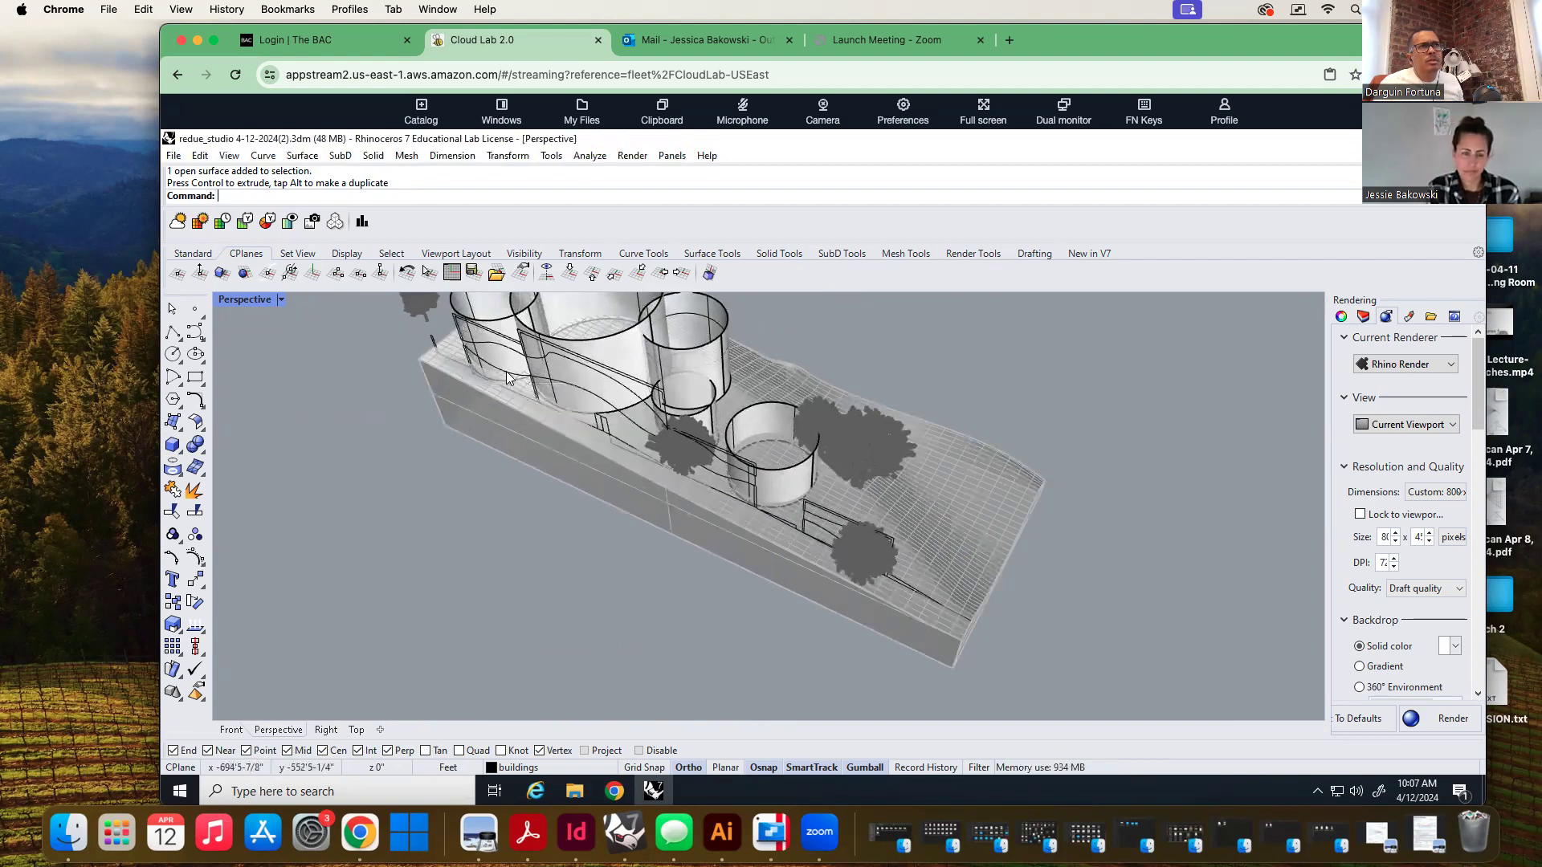
{"action": "left_click", "coordinate": [501, 347]}
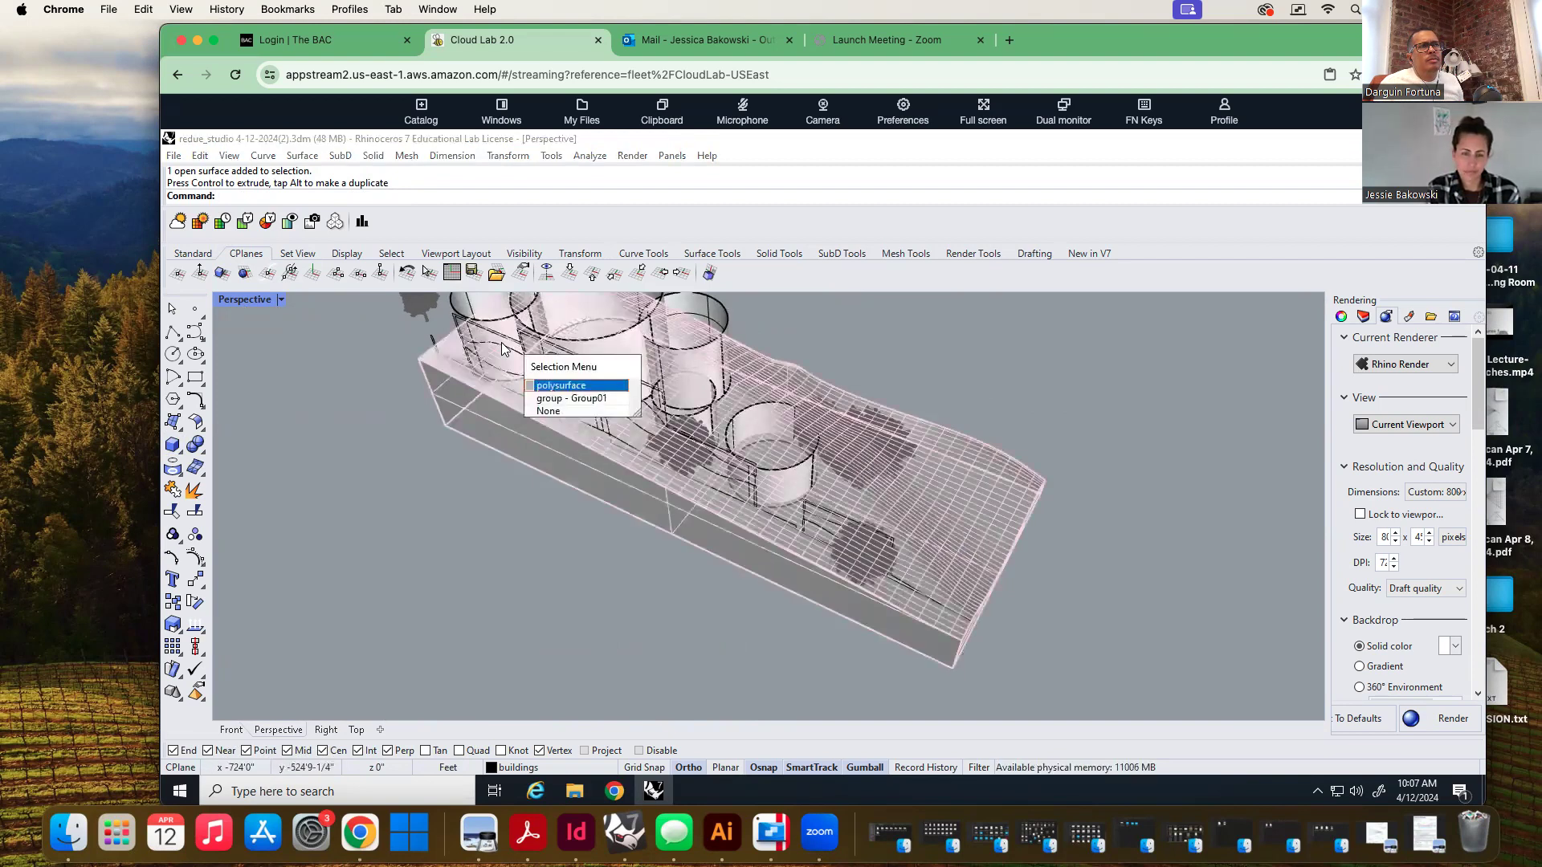
{"action": "key", "text": "Escape"}
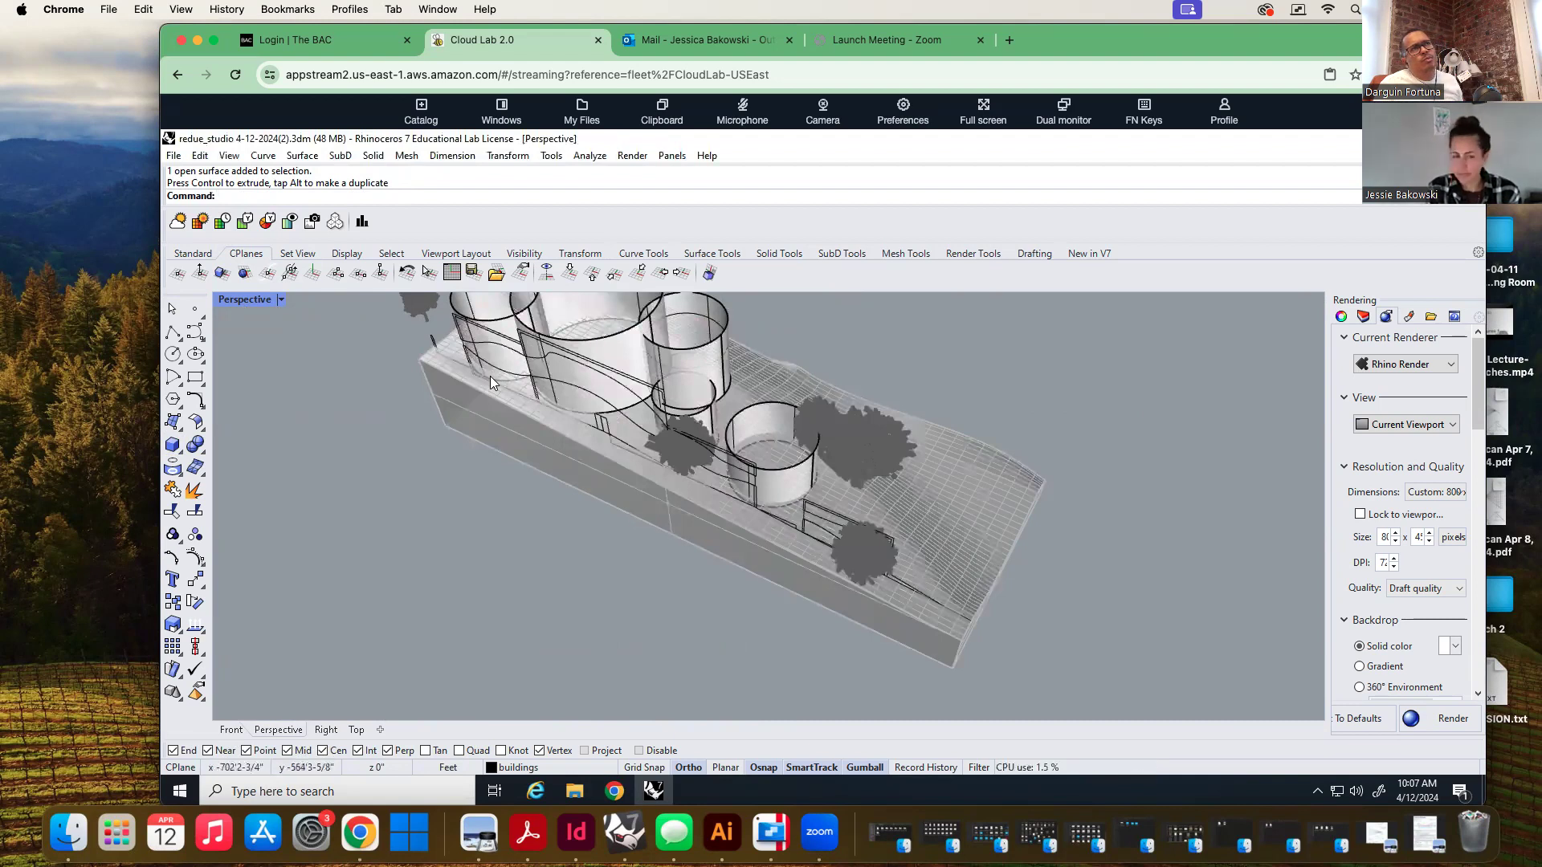
{"action": "left_click", "coordinate": [511, 337]}
{"action": "right_click_drag", "start_coordinate": [445, 541], "coordinate": [967, 486]}
{"action": "scroll", "coordinate": [967, 487], "scroll_direction": "down", "scroll_amount": 2}
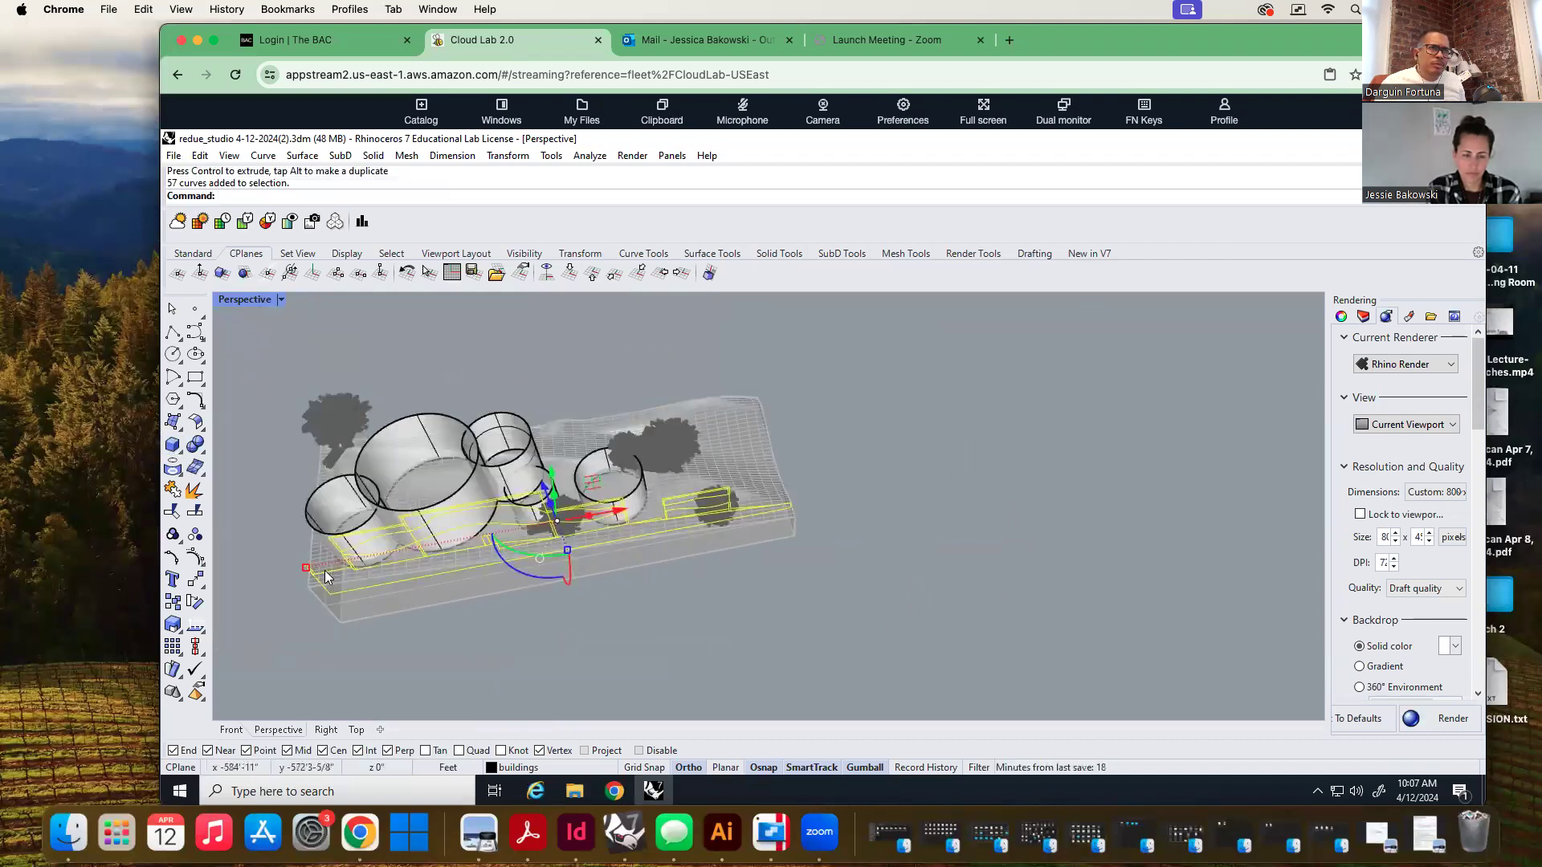
{"action": "scroll", "coordinate": [324, 570], "scroll_direction": "up", "scroll_amount": 2}
{"action": "scroll", "coordinate": [324, 570], "scroll_direction": "up", "scroll_amount": 2}
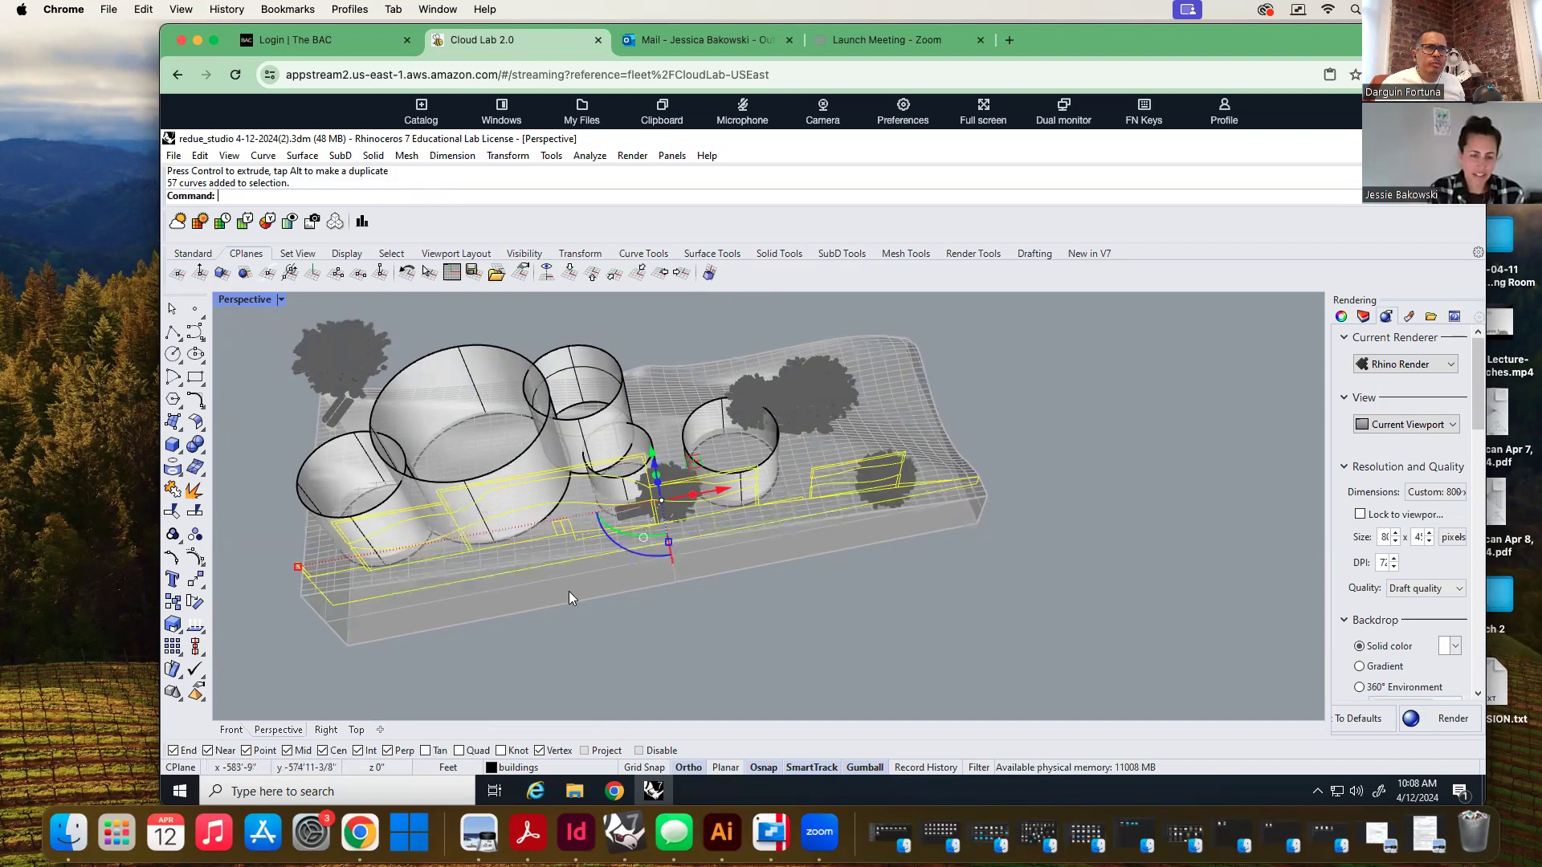
{"action": "right_click_drag", "start_coordinate": [533, 616], "coordinate": [541, 494]}
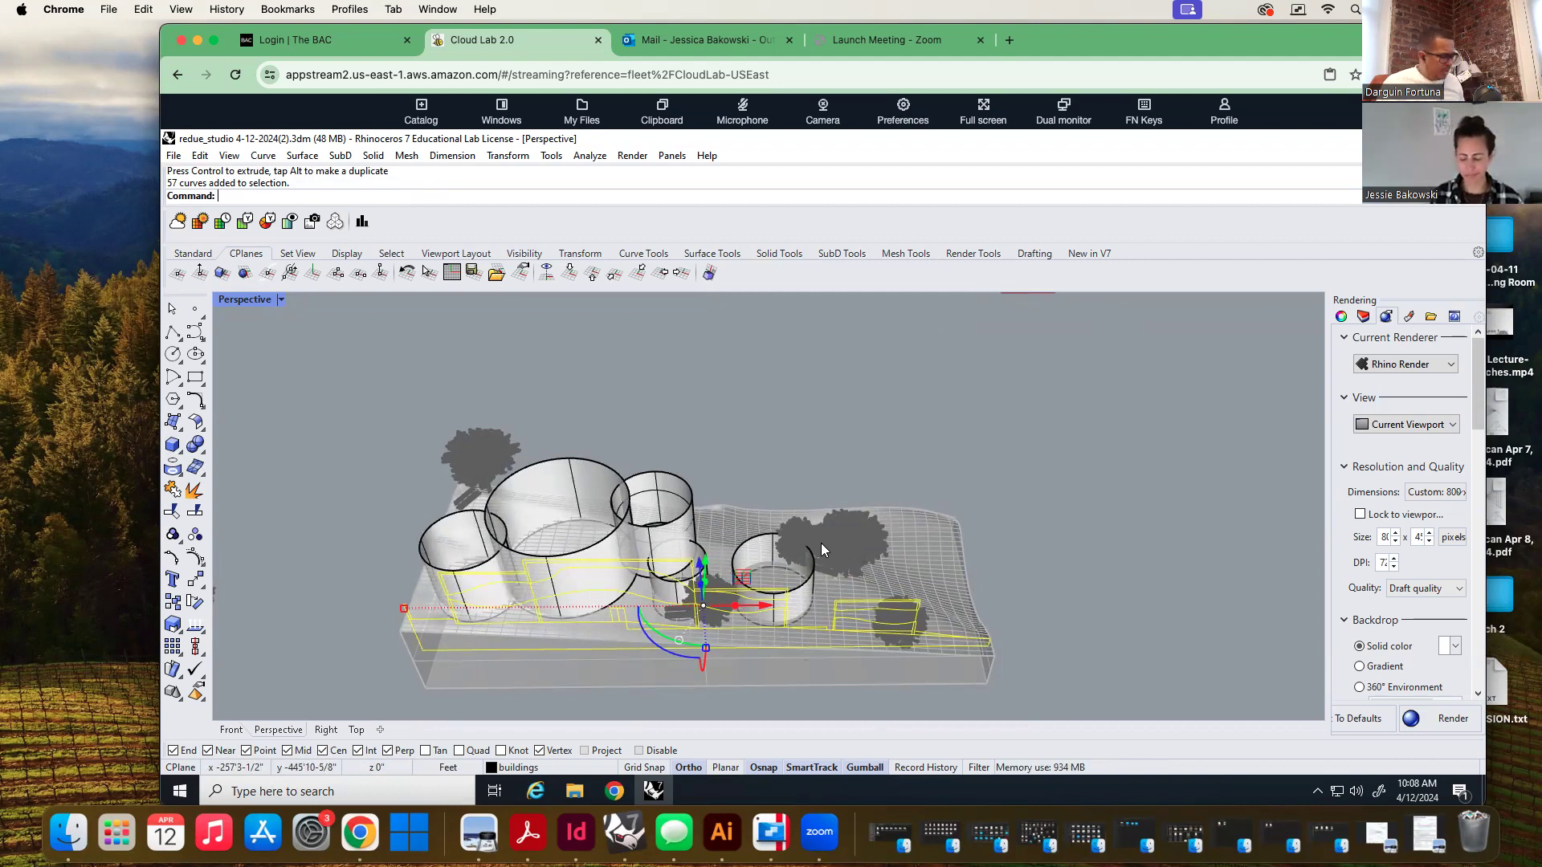
{"action": "type", "text": "Hided"}
{"action": "key", "text": "Return"}
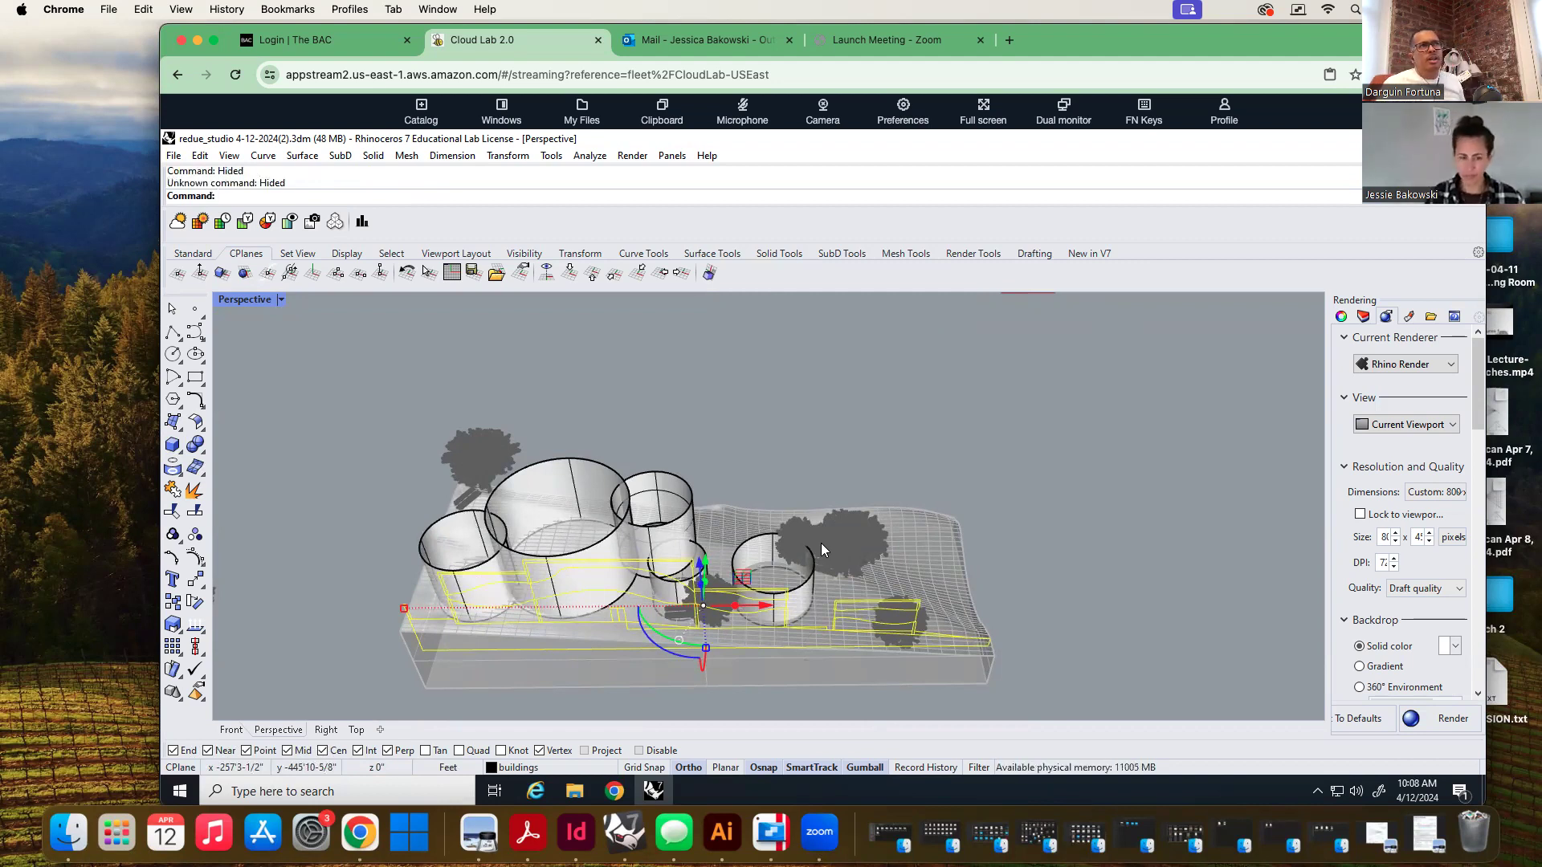
{"action": "type", "text": "Hide"}
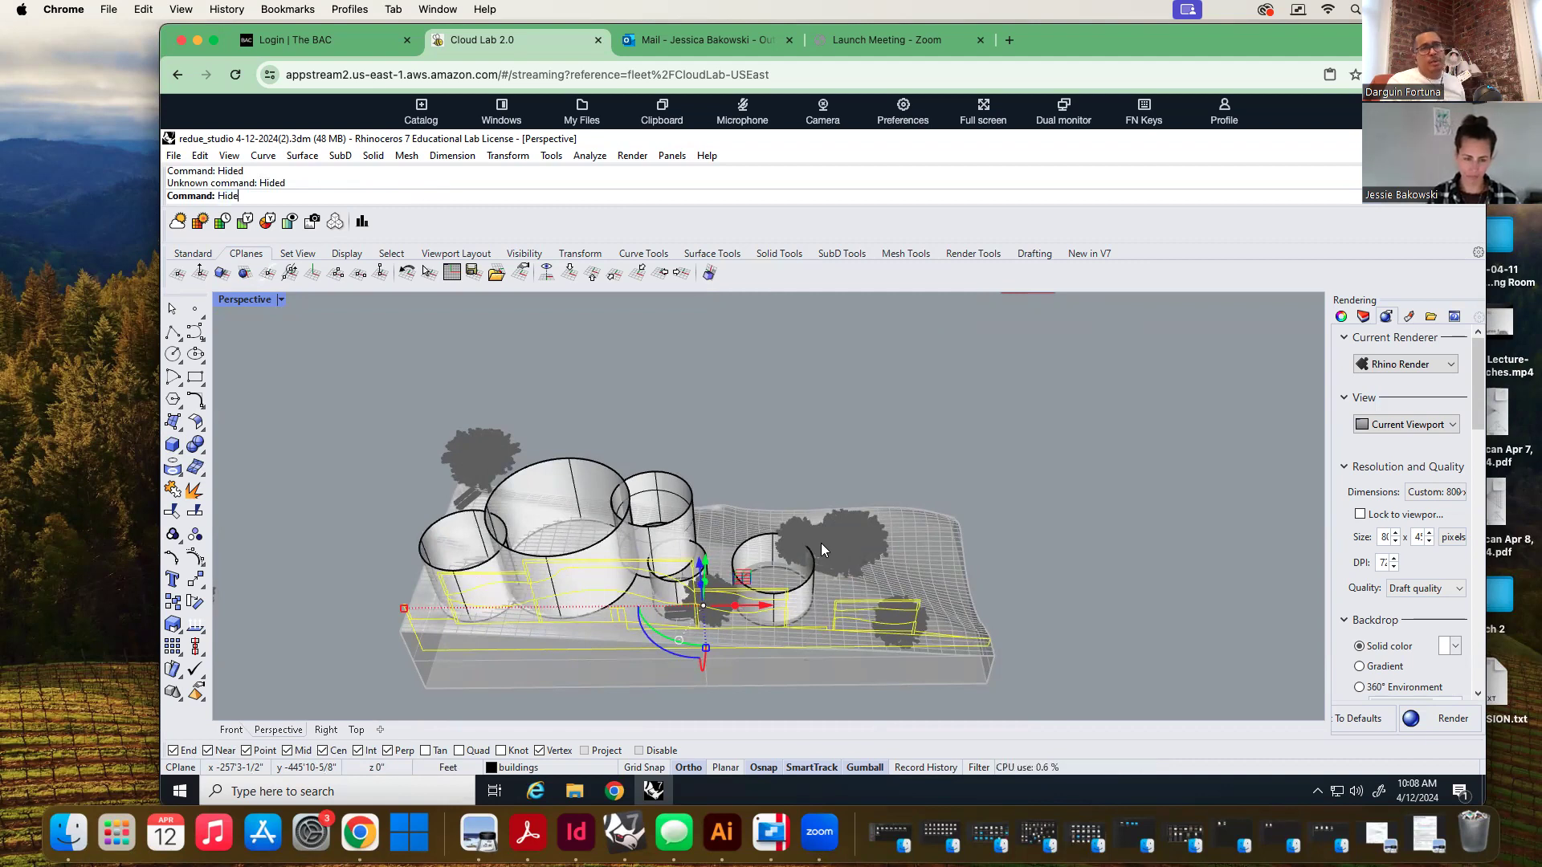
{"action": "key", "text": "Return"}
Copy the large vertical surface onto the terrain so it passes lengthwise through the round buildings
{"action": "scroll", "coordinate": [594, 490], "scroll_direction": "down", "scroll_amount": 3}
{"action": "right_click_drag", "start_coordinate": [734, 631], "coordinate": [768, 490]}
{"action": "scroll", "coordinate": [767, 483], "scroll_direction": "up", "scroll_amount": 3}
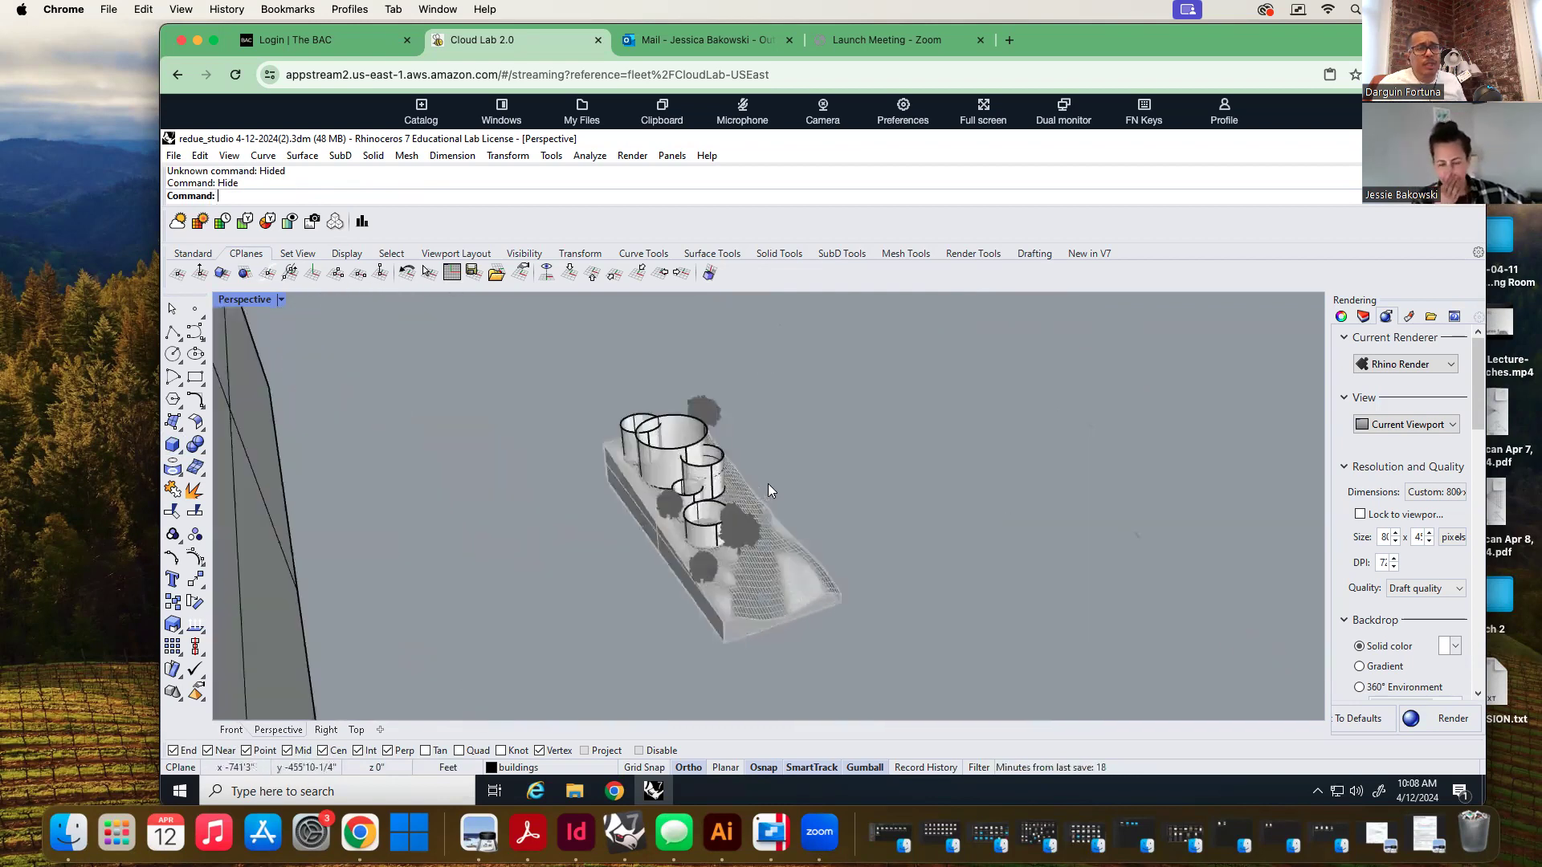
{"action": "scroll", "coordinate": [768, 484], "scroll_direction": "up", "scroll_amount": 2}
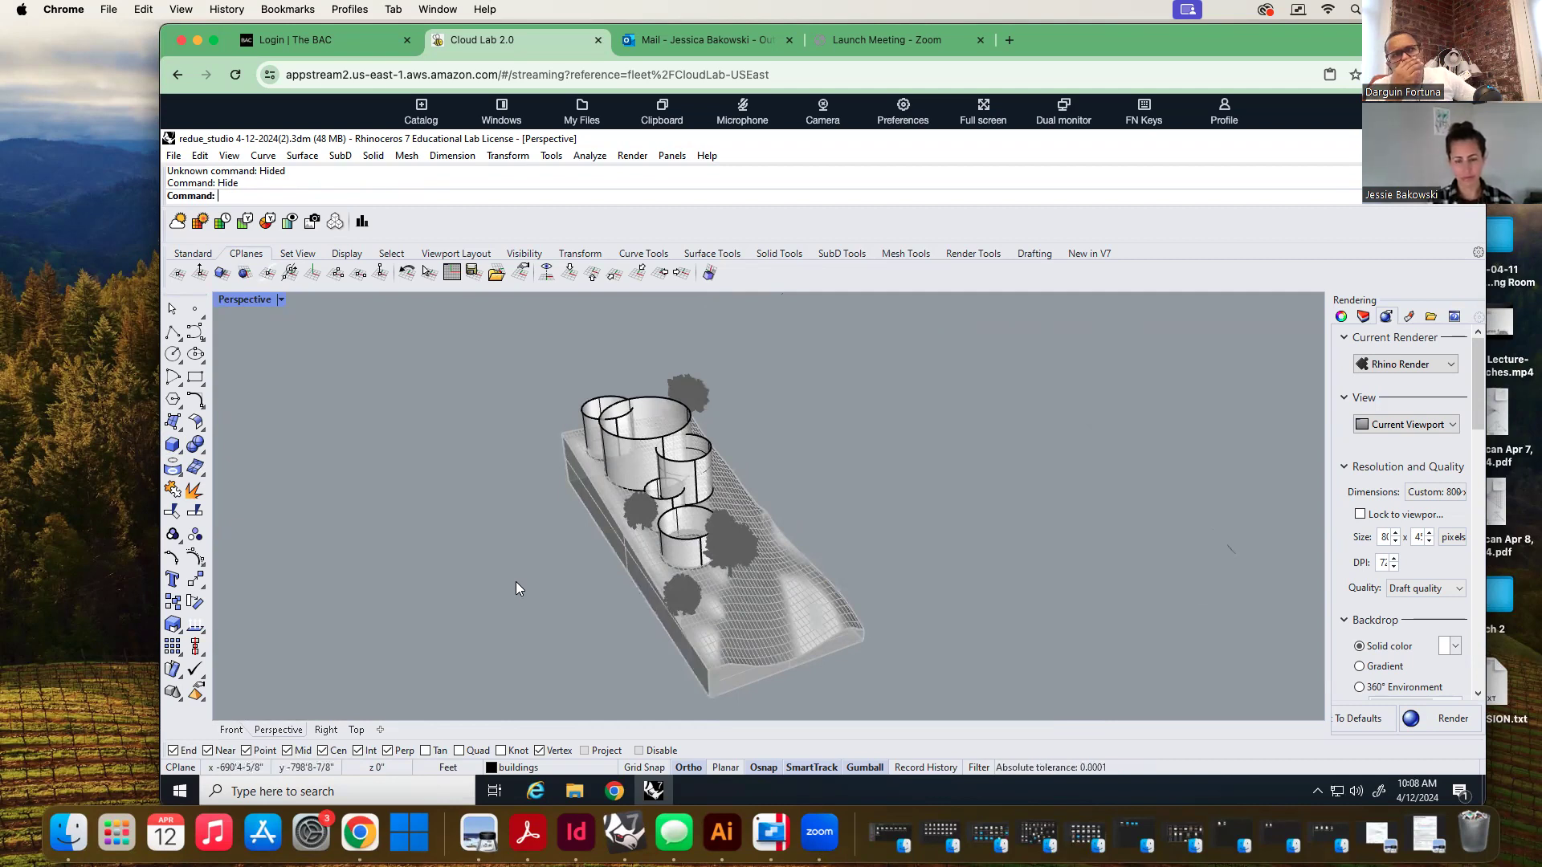
{"action": "right_click_drag", "start_coordinate": [515, 581], "coordinate": [306, 545]}
{"action": "left_click", "coordinate": [269, 530]}
{"action": "scroll", "coordinate": [270, 530], "scroll_direction": "down", "scroll_amount": 2}
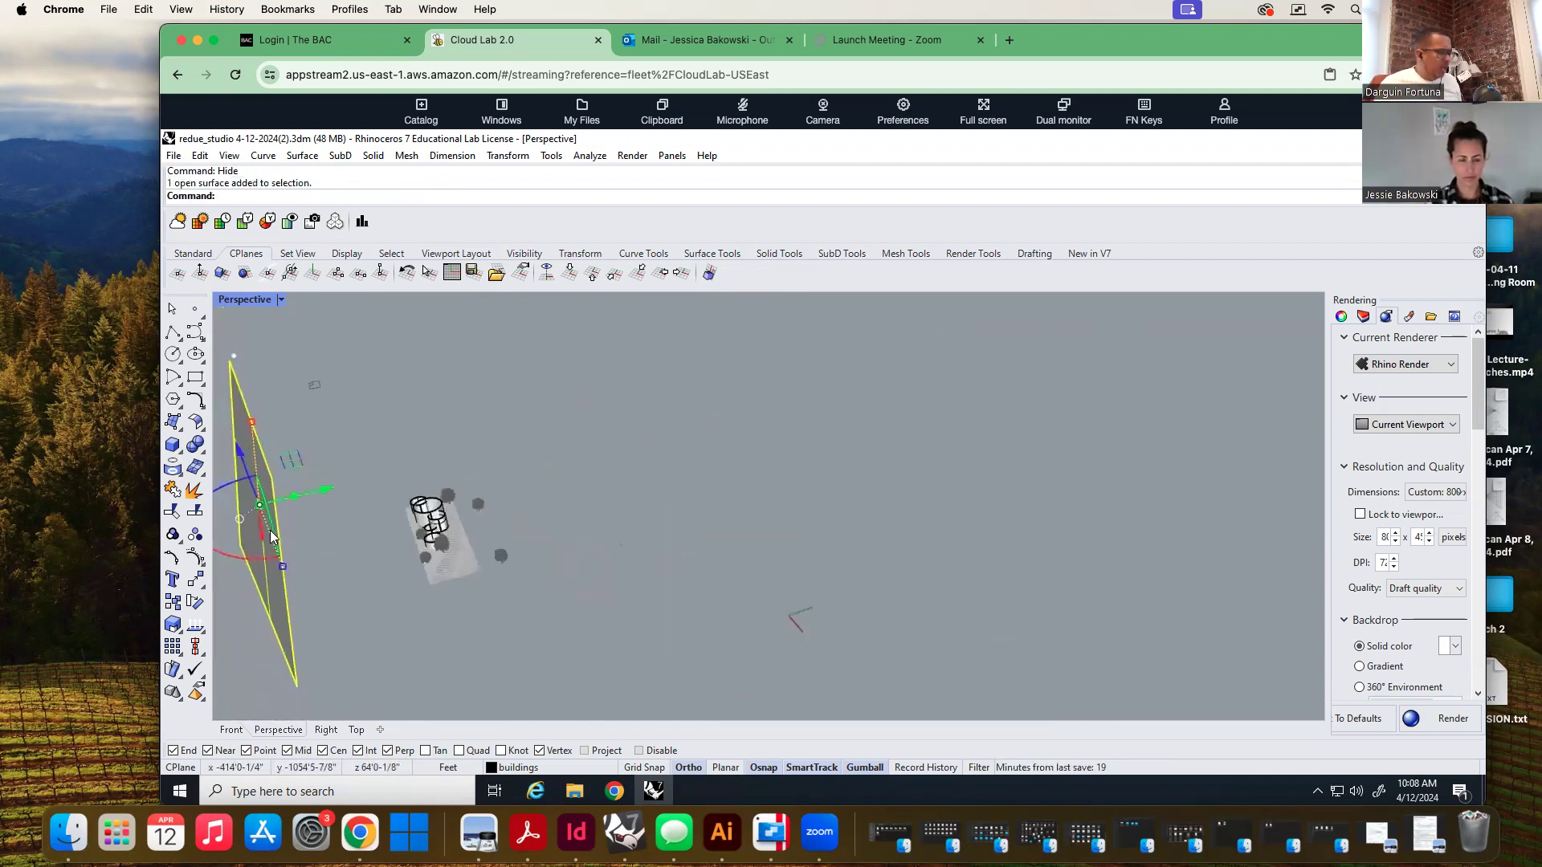
{"action": "left_click_drag", "start_coordinate": [311, 490], "coordinate": [476, 476]}
{"action": "scroll", "coordinate": [361, 583], "scroll_direction": "up", "scroll_amount": 5}
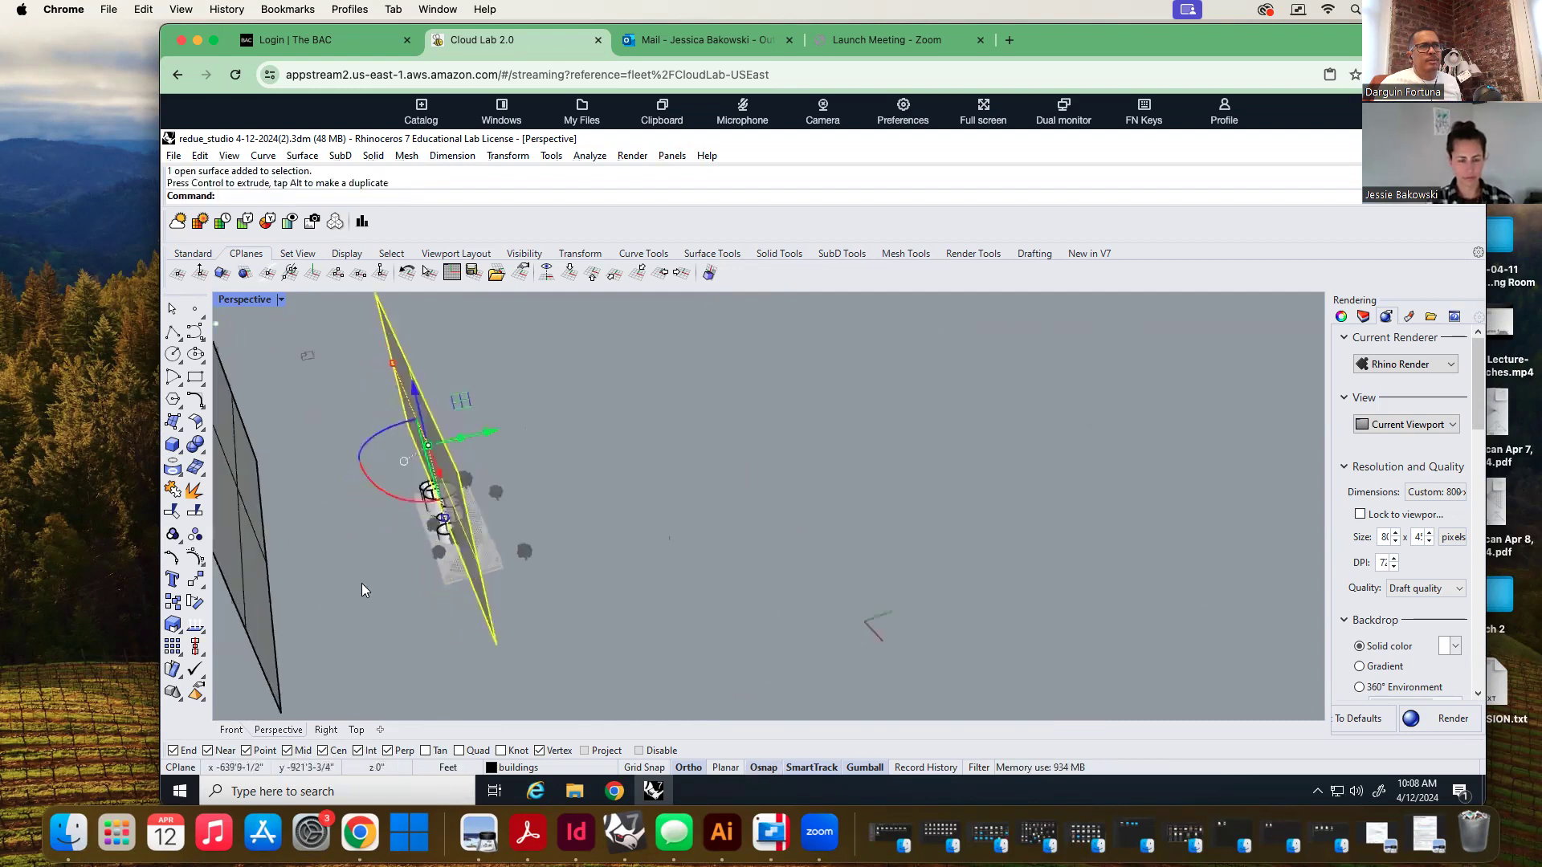
{"action": "right_click_drag", "start_coordinate": [438, 576], "coordinate": [592, 488]}
{"action": "left_click_drag", "start_coordinate": [306, 351], "coordinate": [319, 386]}
{"action": "left_click", "coordinate": [407, 687]}
{"action": "right_click_drag", "start_coordinate": [752, 678], "coordinate": [736, 648]}
{"action": "left_click", "coordinate": [651, 590]}
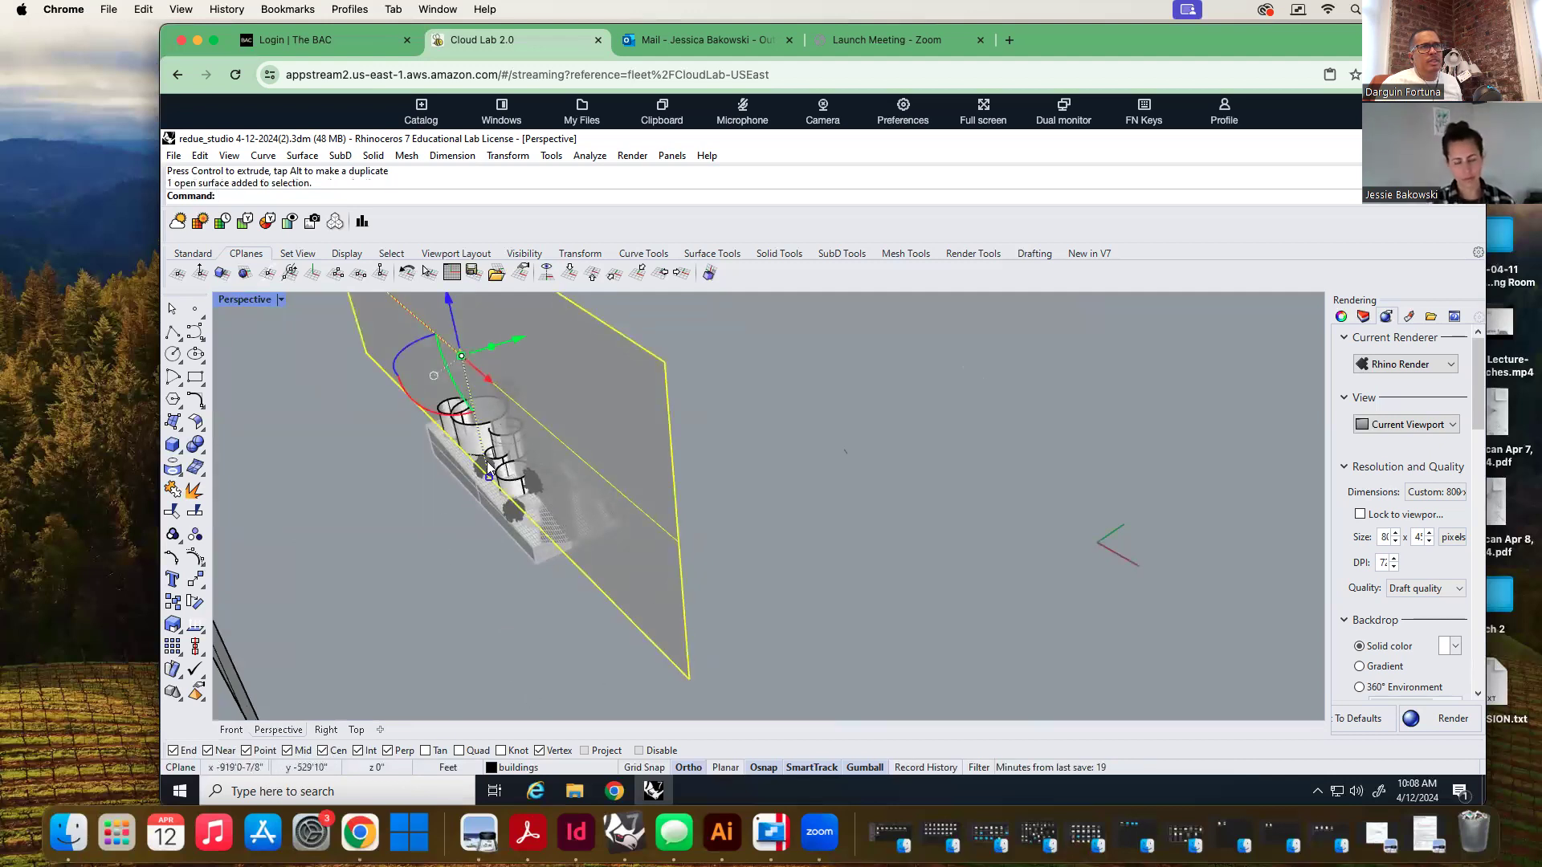
{"action": "left_click", "coordinate": [440, 607]}
{"action": "right_click_drag", "start_coordinate": [809, 615], "coordinate": [654, 602]}
{"action": "right_click_drag", "start_coordinate": [510, 567], "coordinate": [689, 596]}
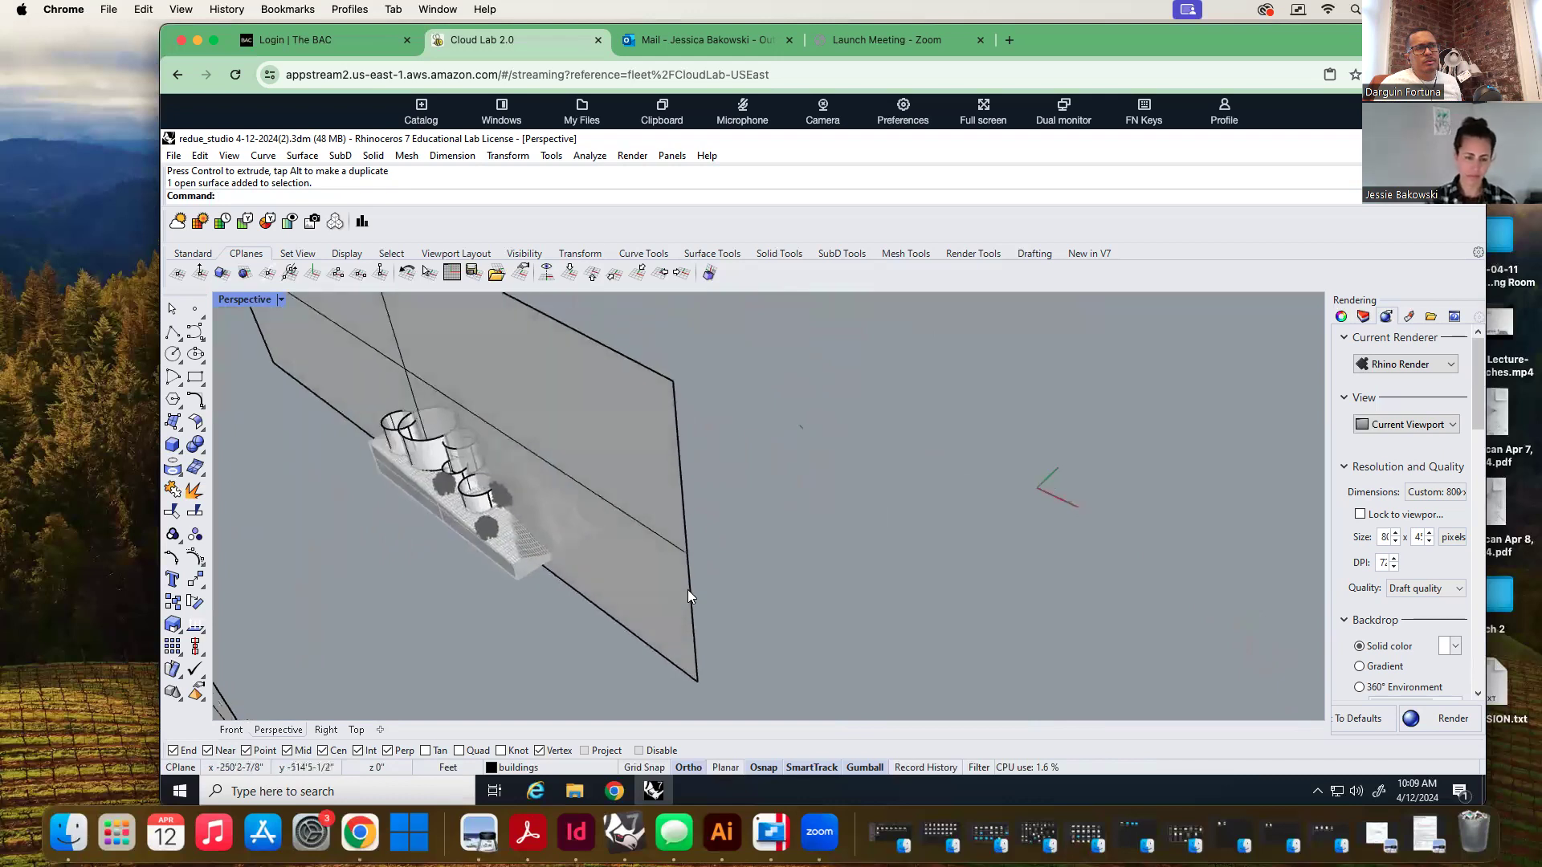
{"action": "type", "text": "Intersect"}
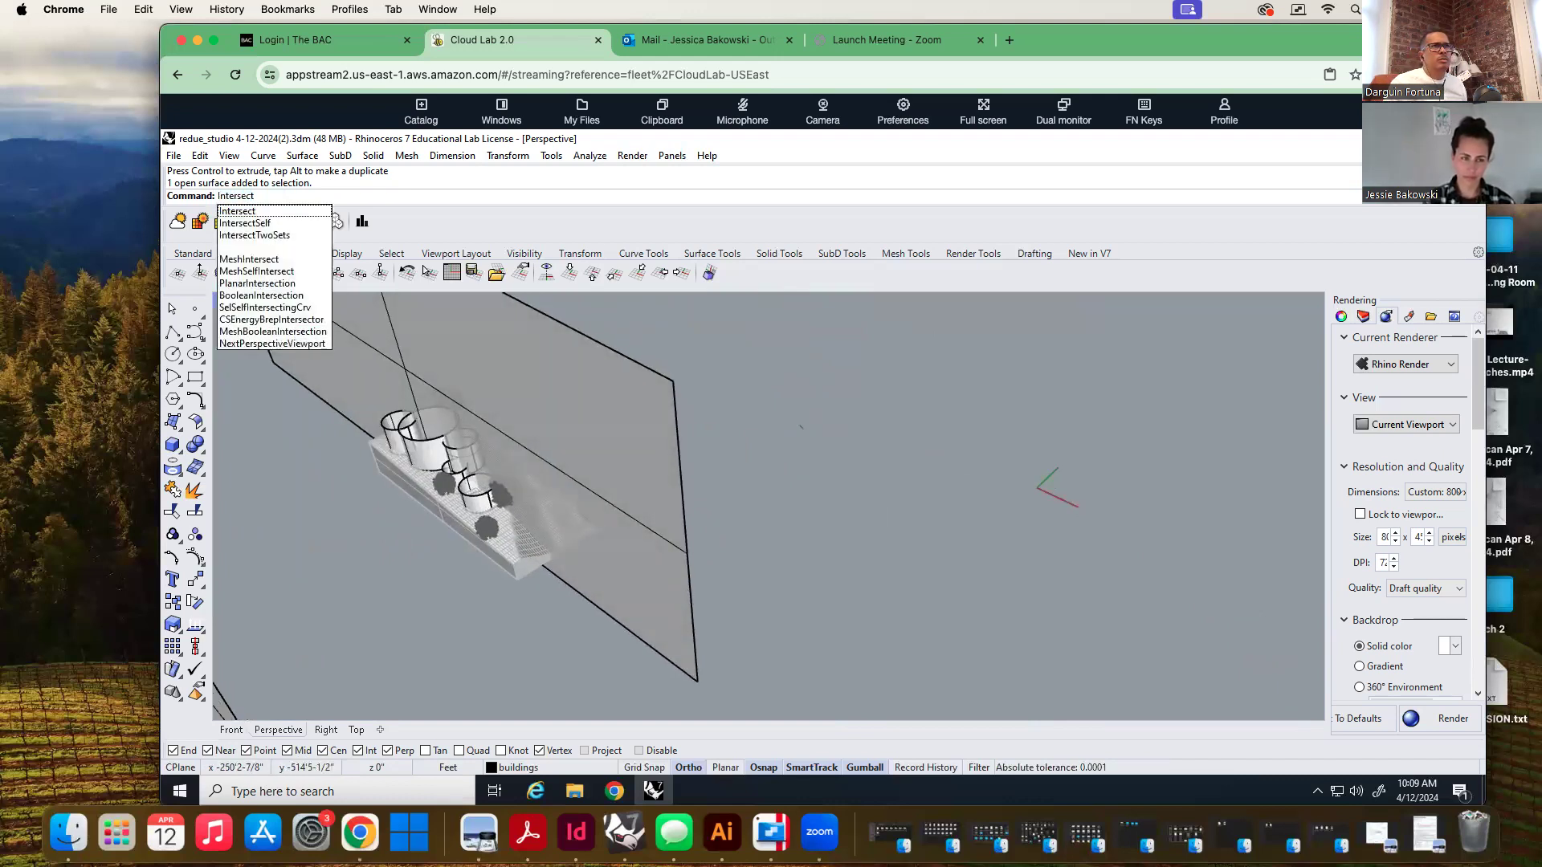
{"action": "key", "text": "Return"}
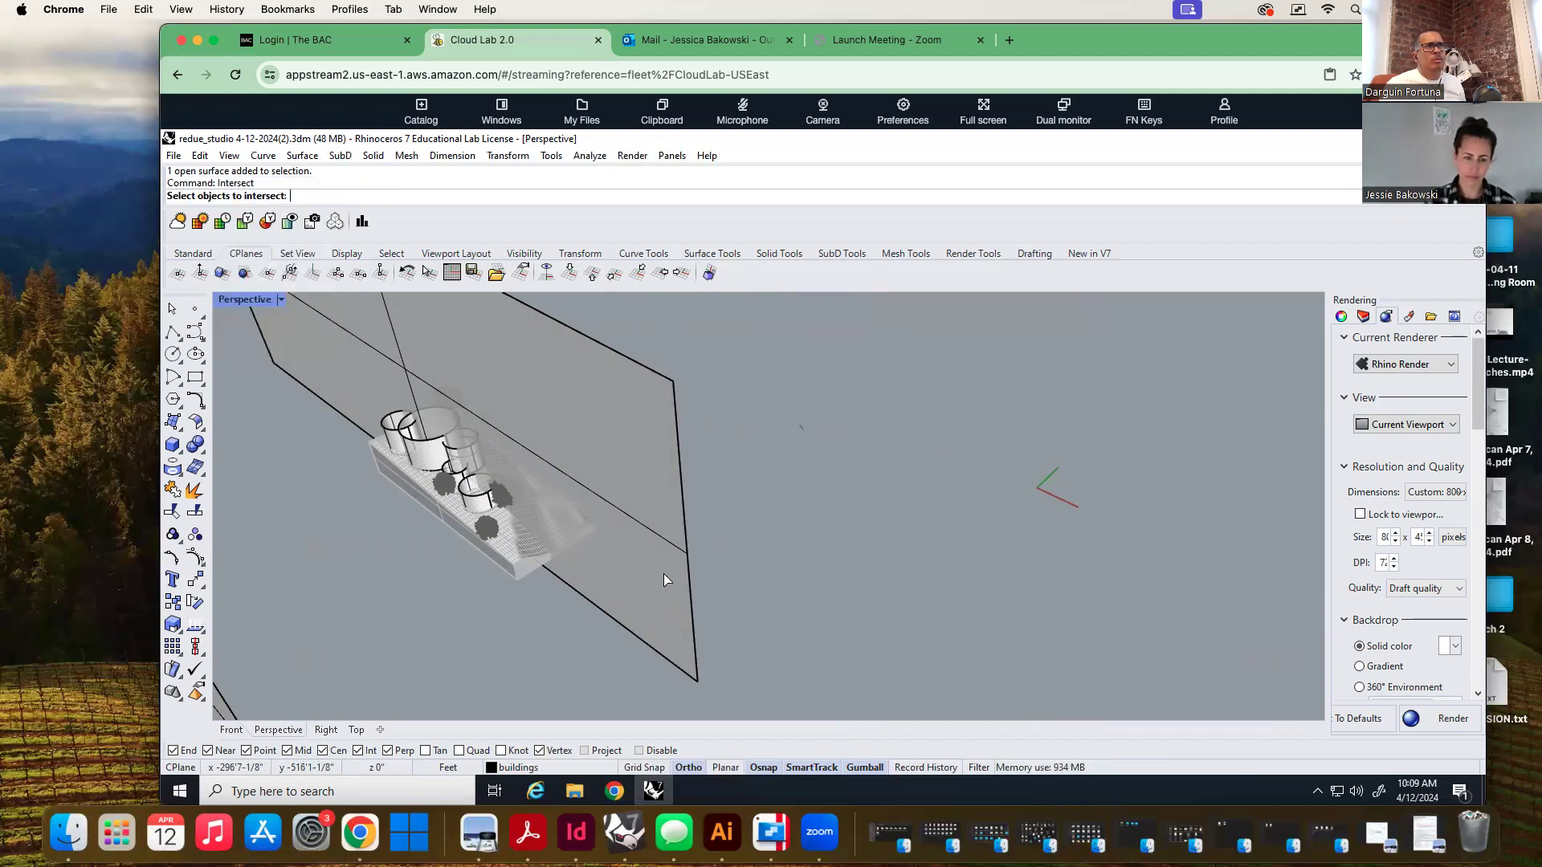
{"action": "left_click", "coordinate": [425, 452]}
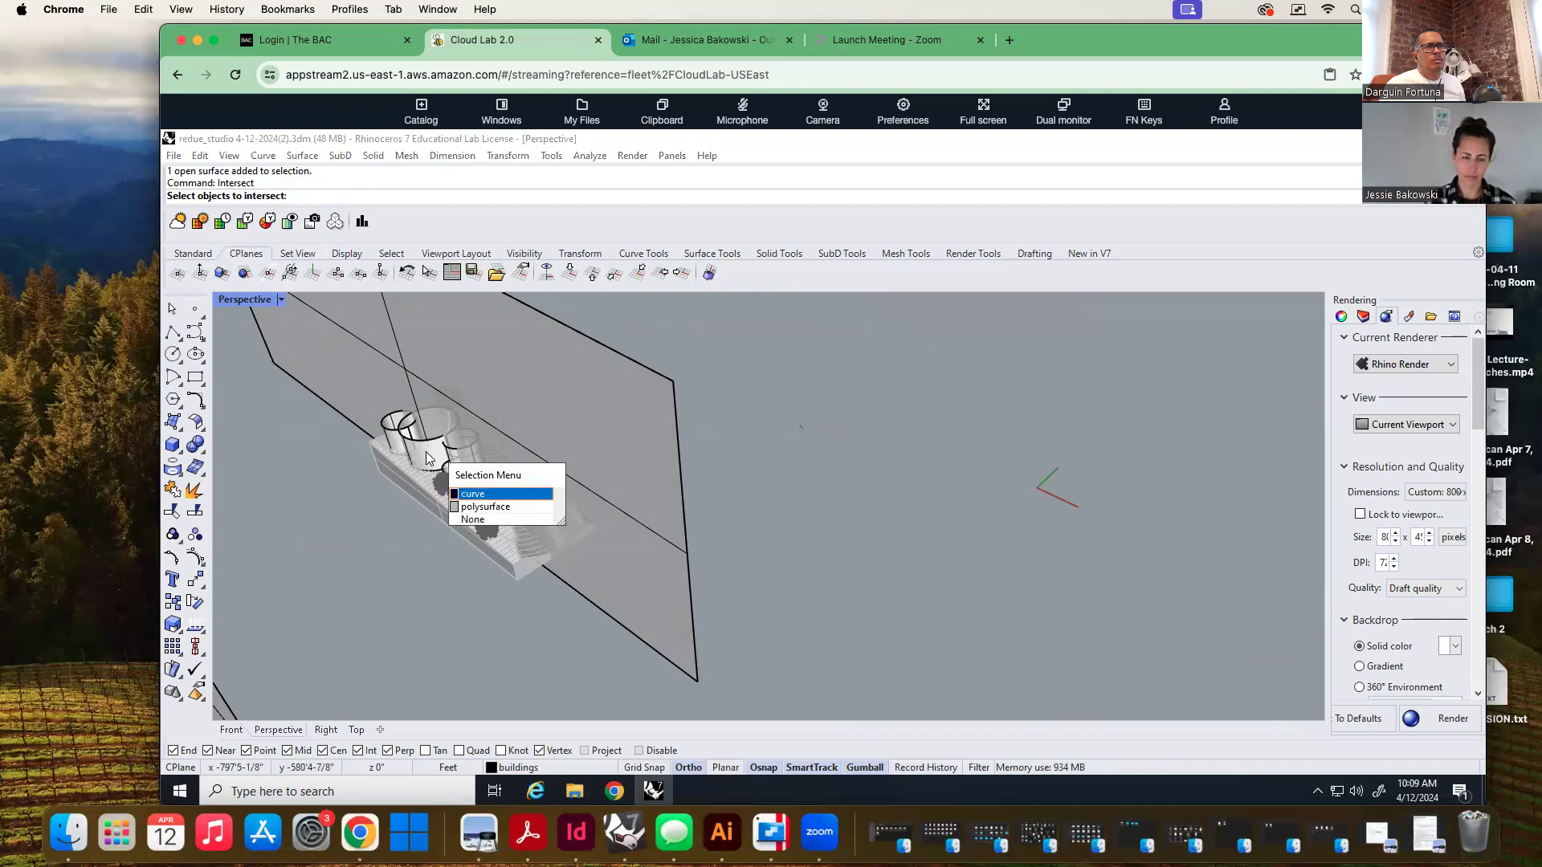
{"action": "key", "text": "Escape"}
Lock the terrain polysurface so it cannot be selected
{"action": "left_click", "coordinate": [488, 550]}
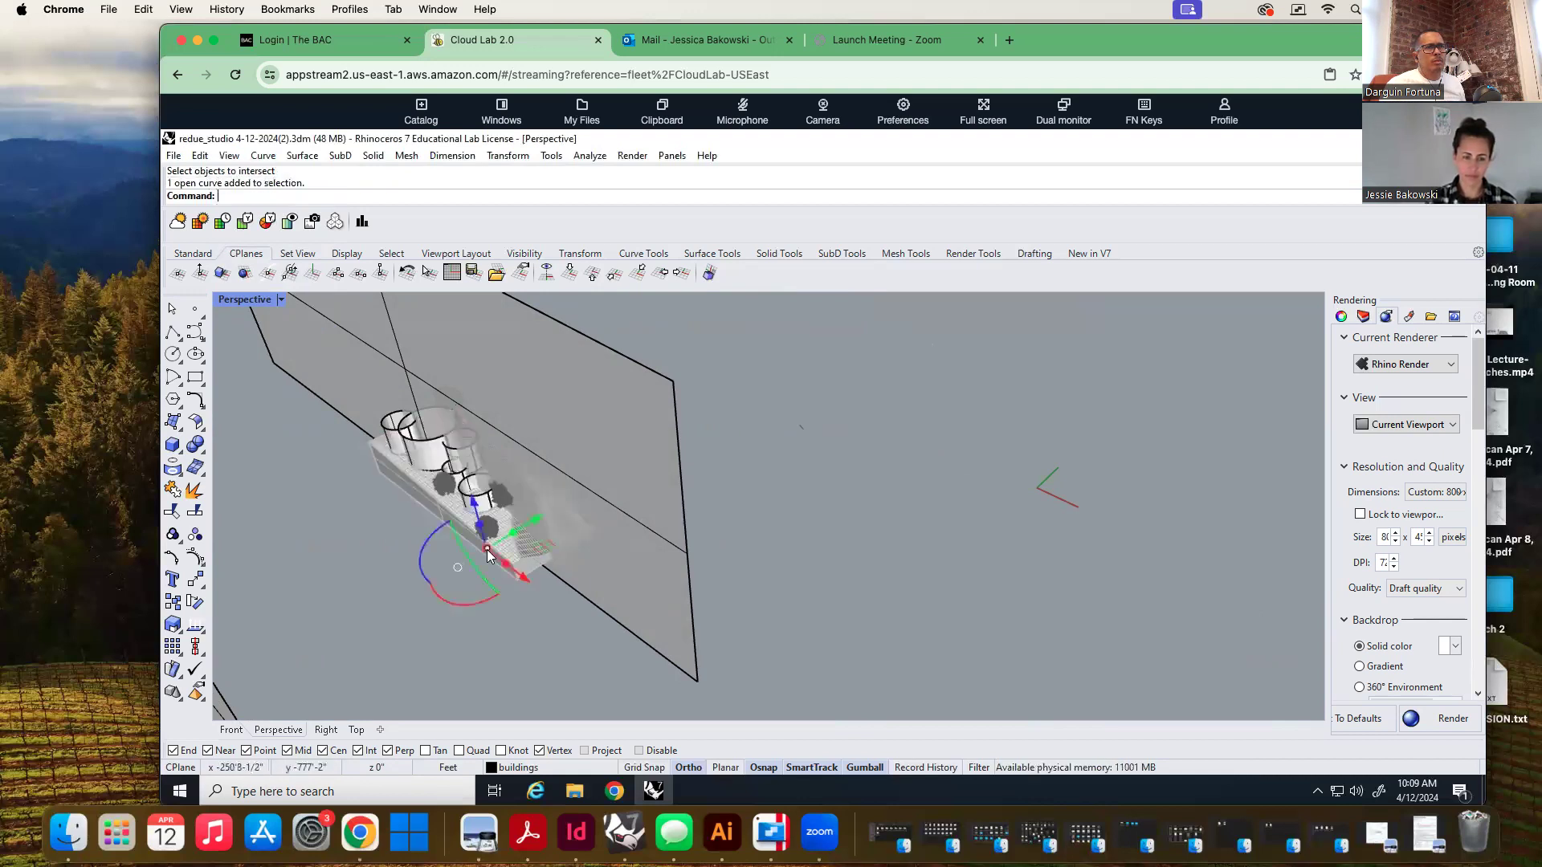
{"action": "left_click", "coordinate": [503, 546]}
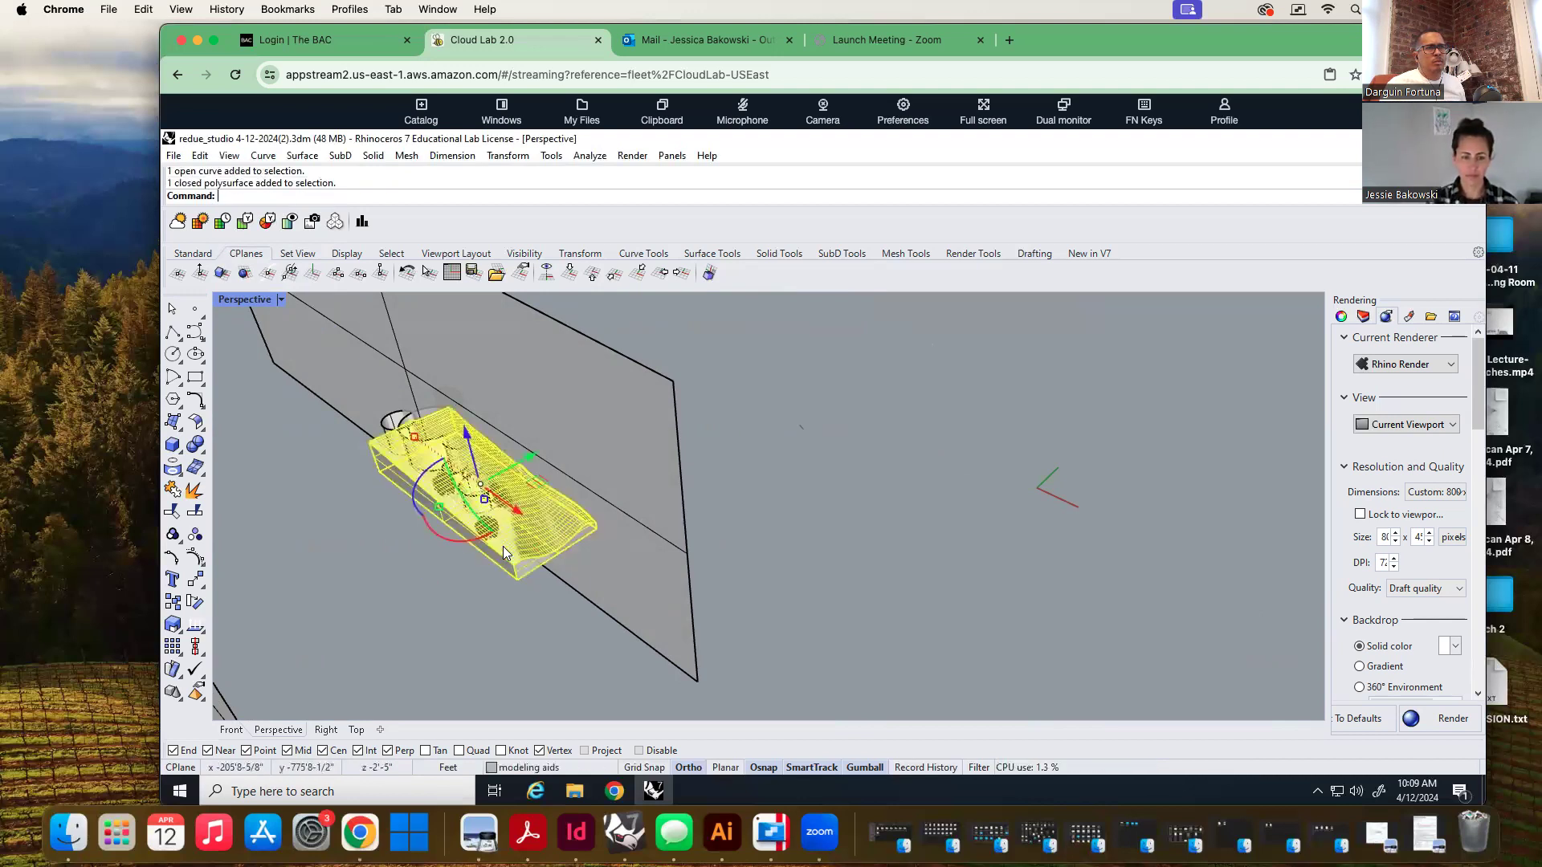
{"action": "type", "text": "Lock"}
{"action": "key", "text": "Return"}
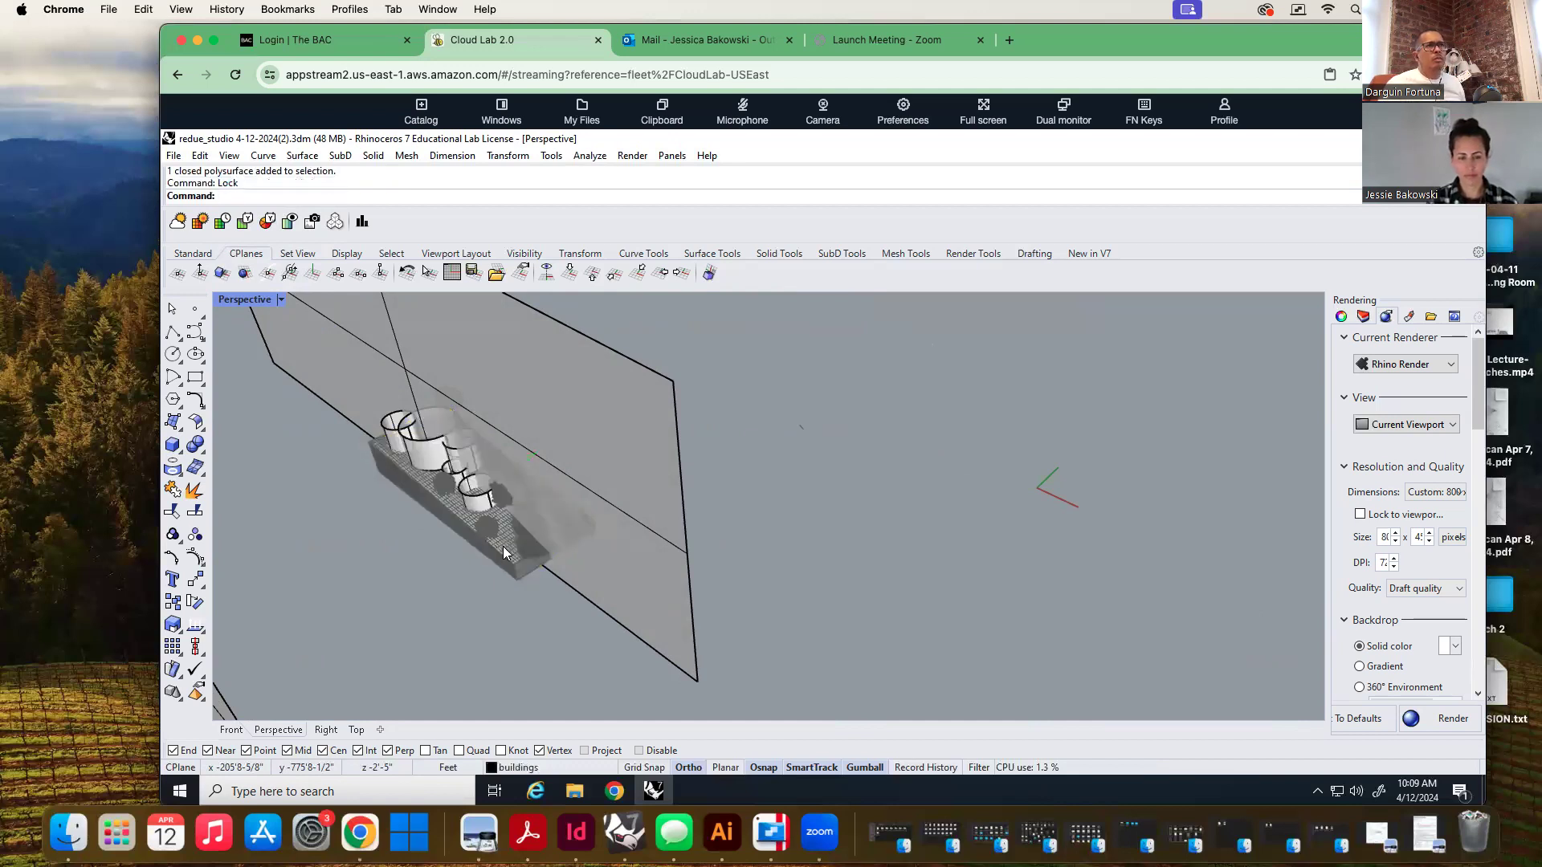
{"action": "type", "text": "InterpCrv"}
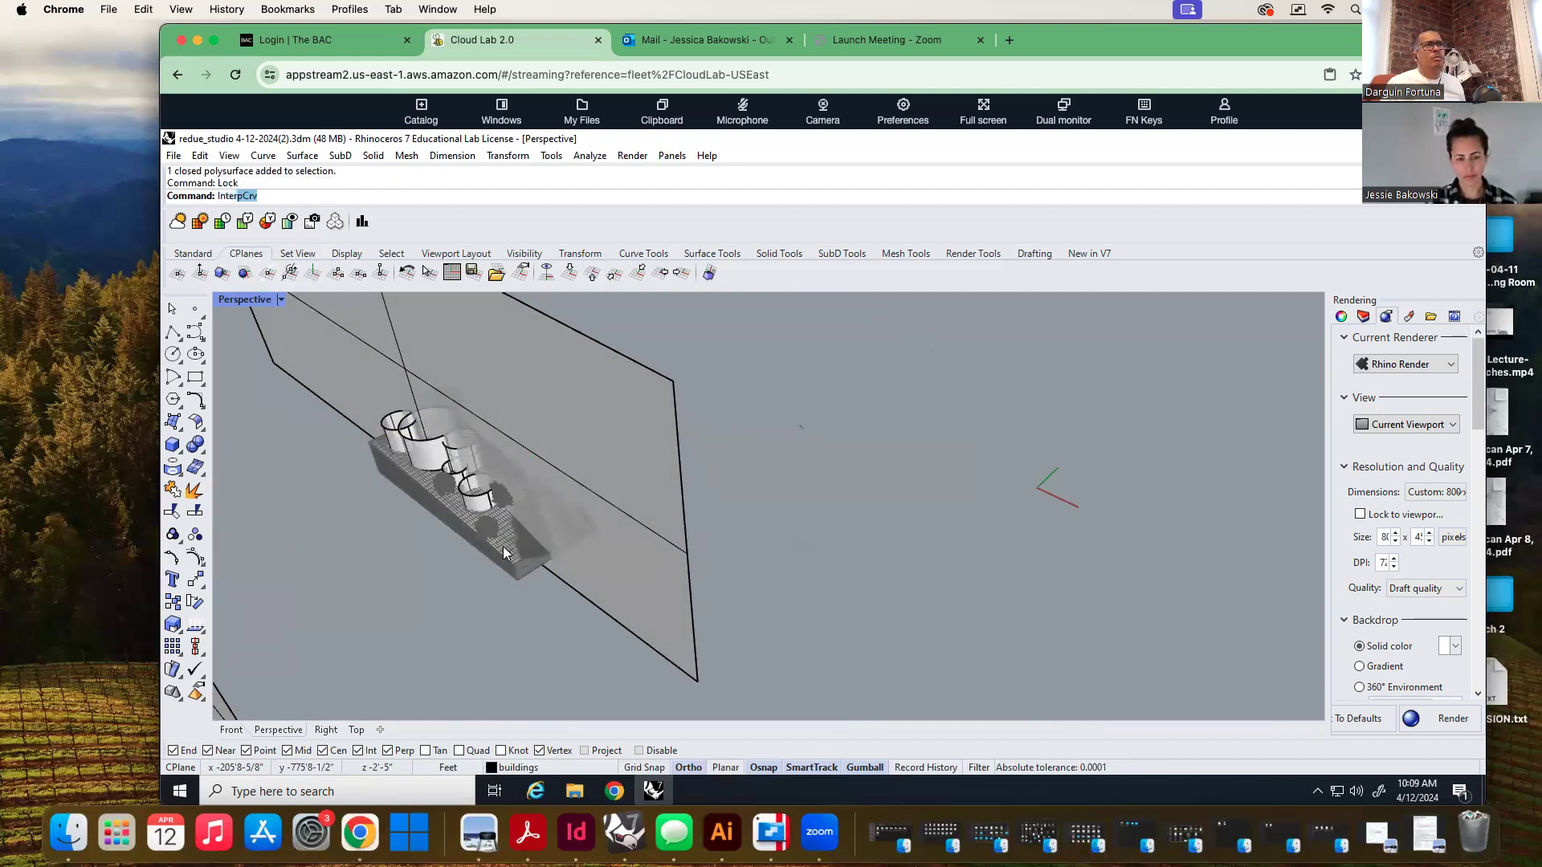
{"action": "key", "text": "Return"}
{"action": "scroll", "coordinate": [383, 432], "scroll_direction": "up", "scroll_amount": 3}
{"action": "key", "text": "Escape"}
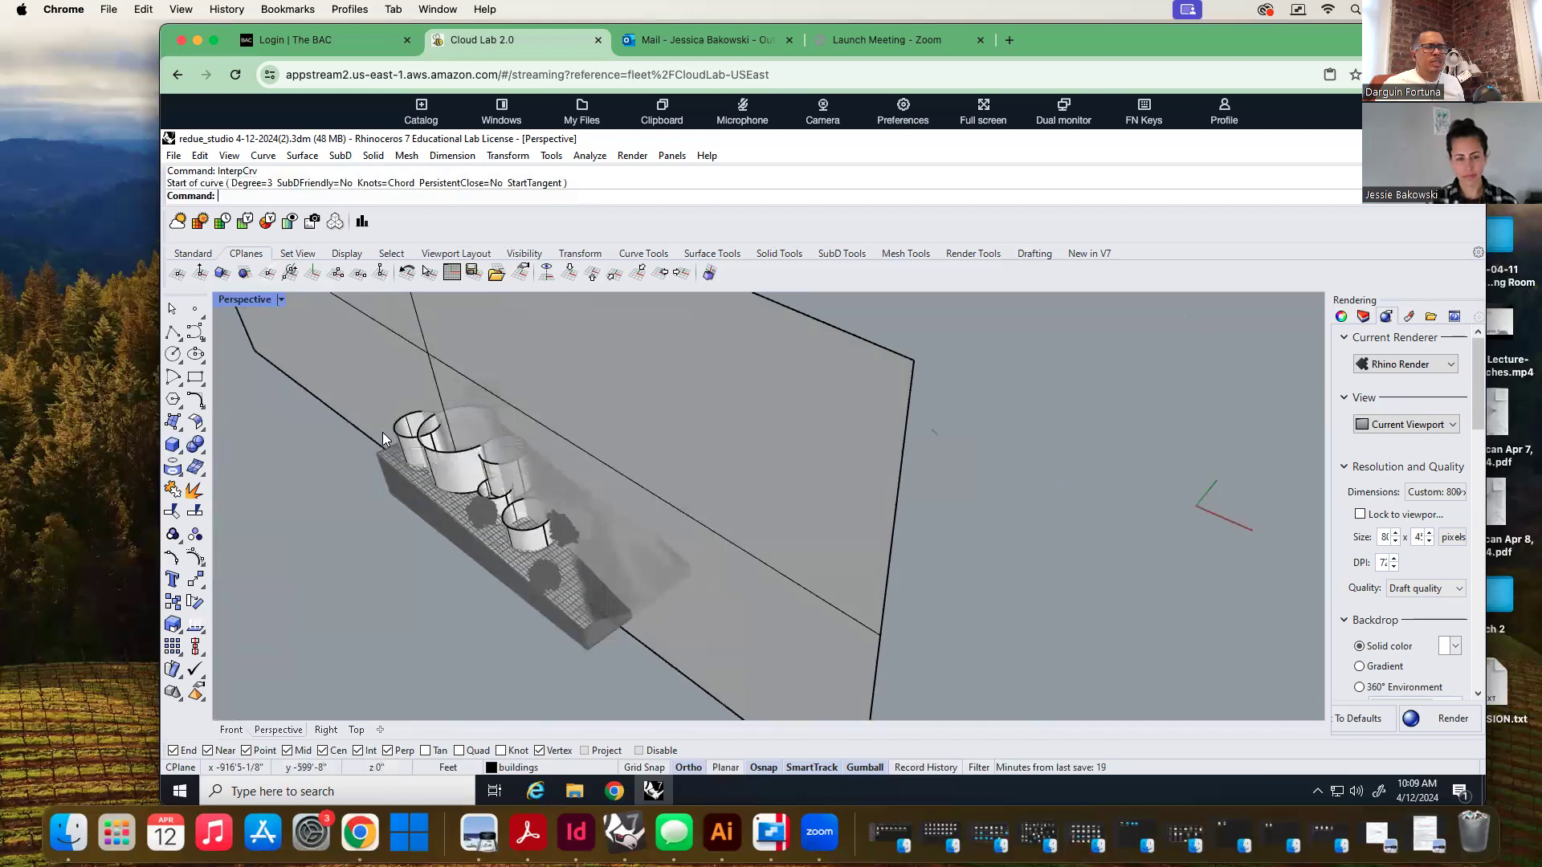
{"action": "type", "text": "Split"}
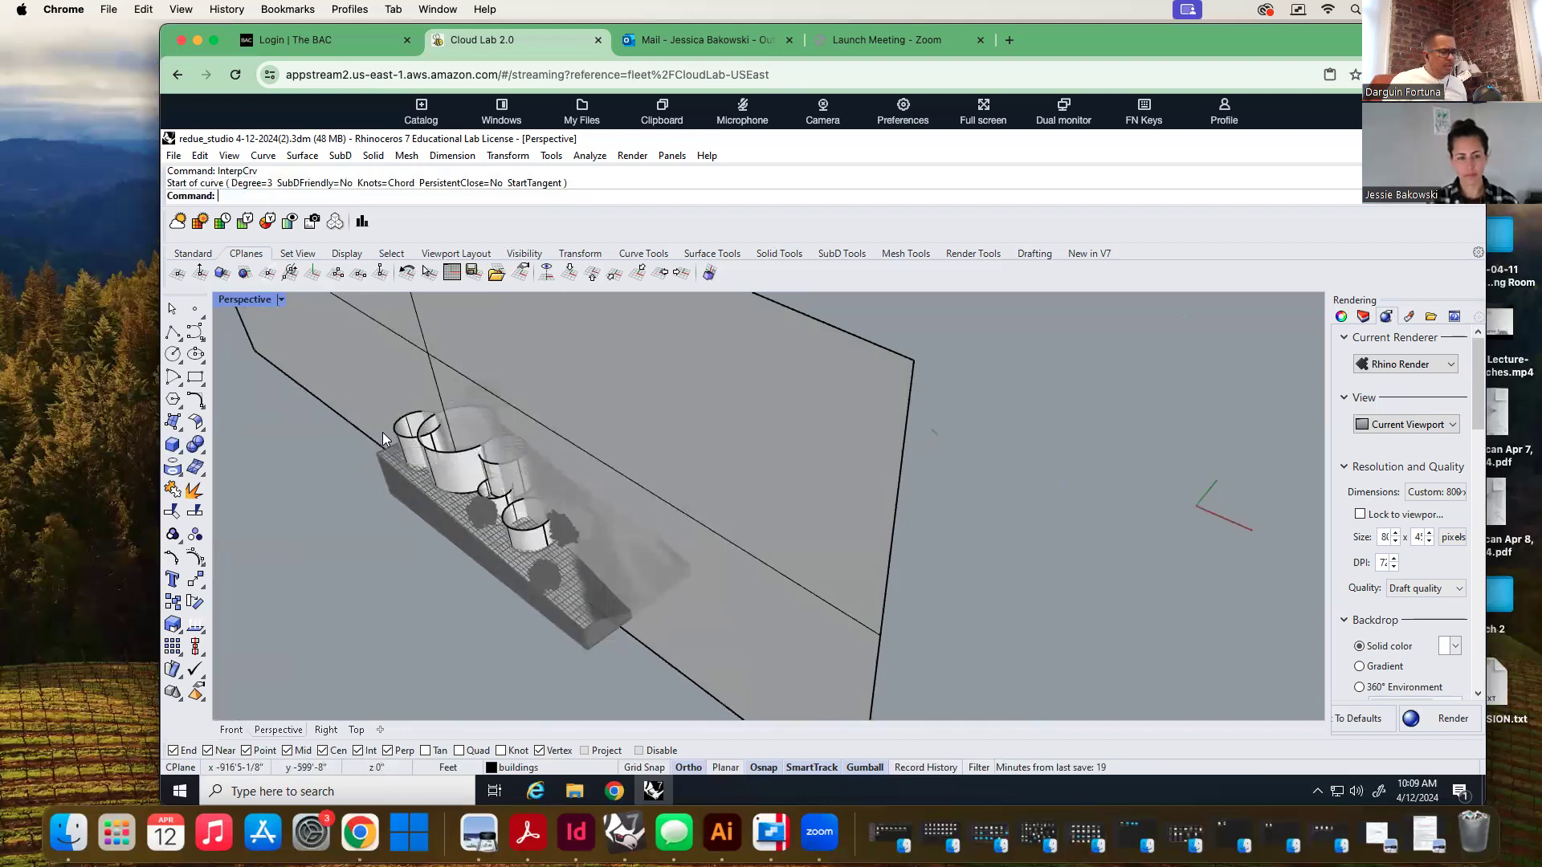
{"action": "key", "text": "Return"}
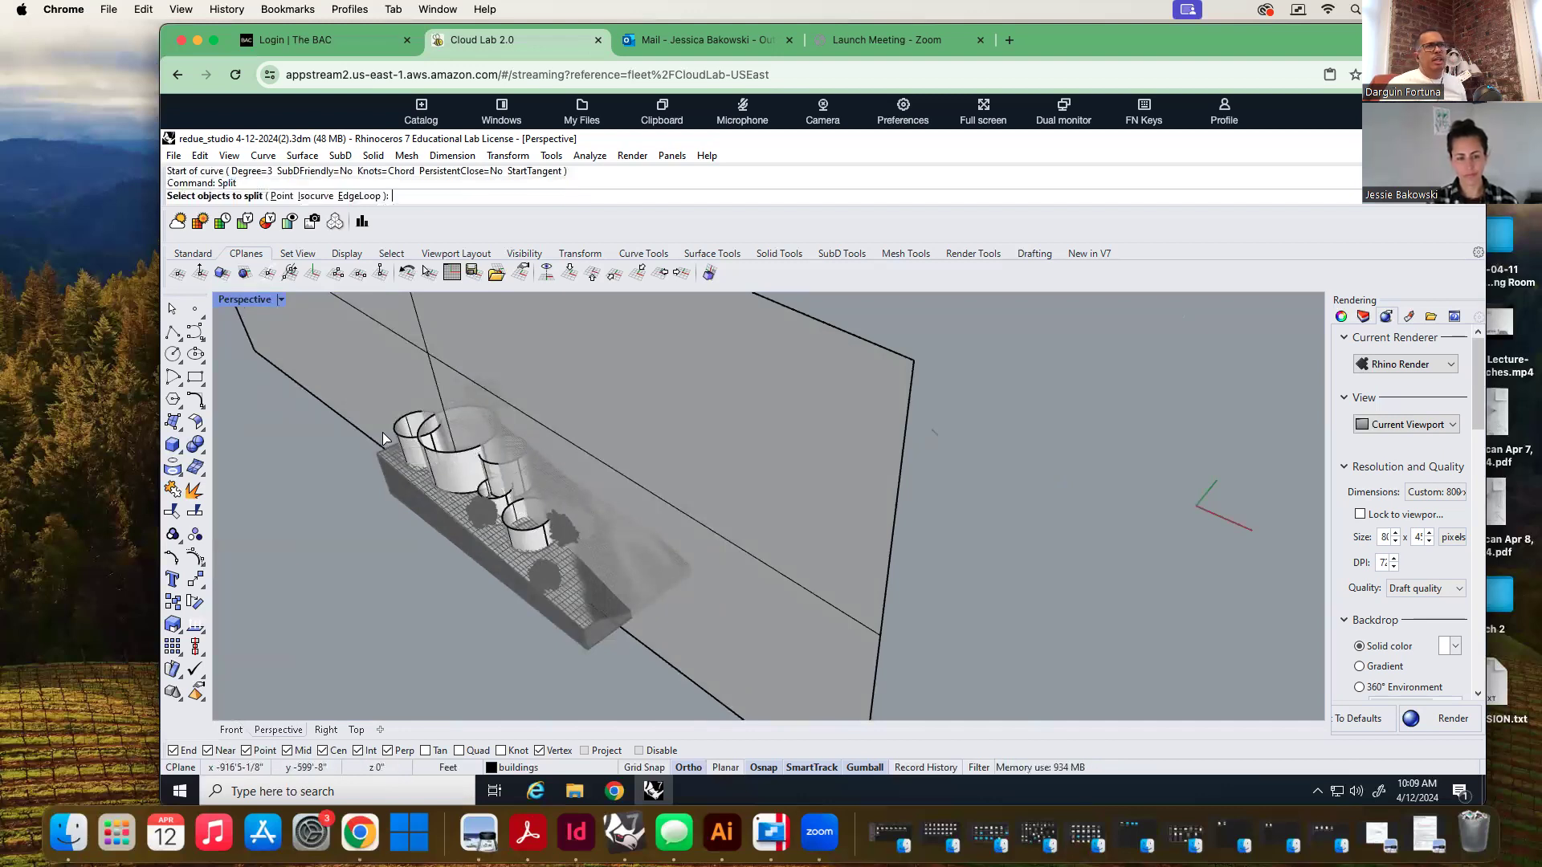
{"action": "left_click", "coordinate": [839, 479]}
{"action": "key", "text": "Return"}
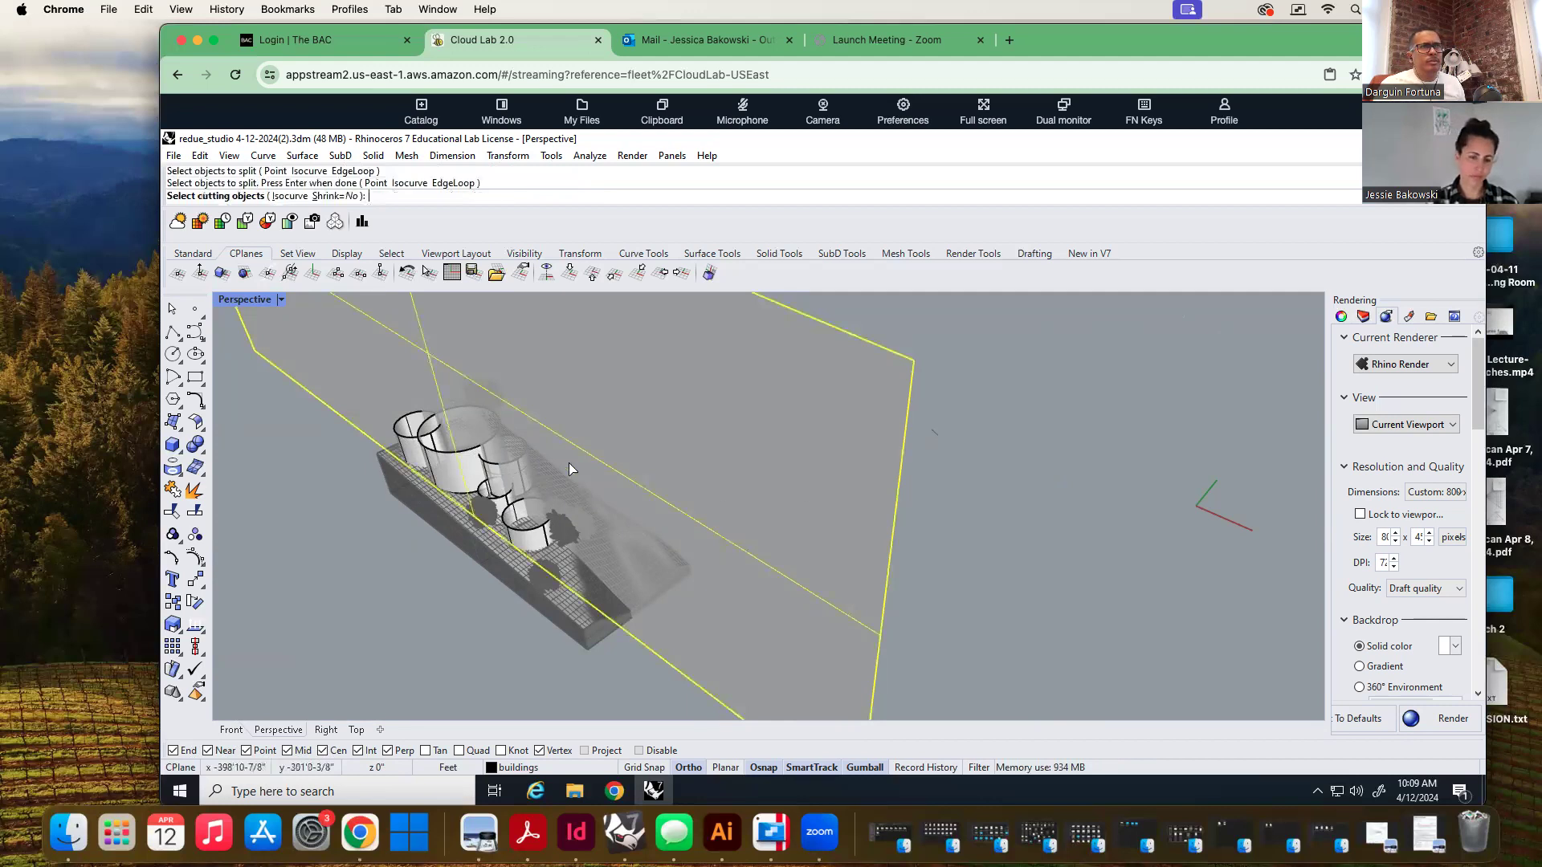
{"action": "left_click", "coordinate": [409, 447]}
{"action": "left_click", "coordinate": [409, 447]}
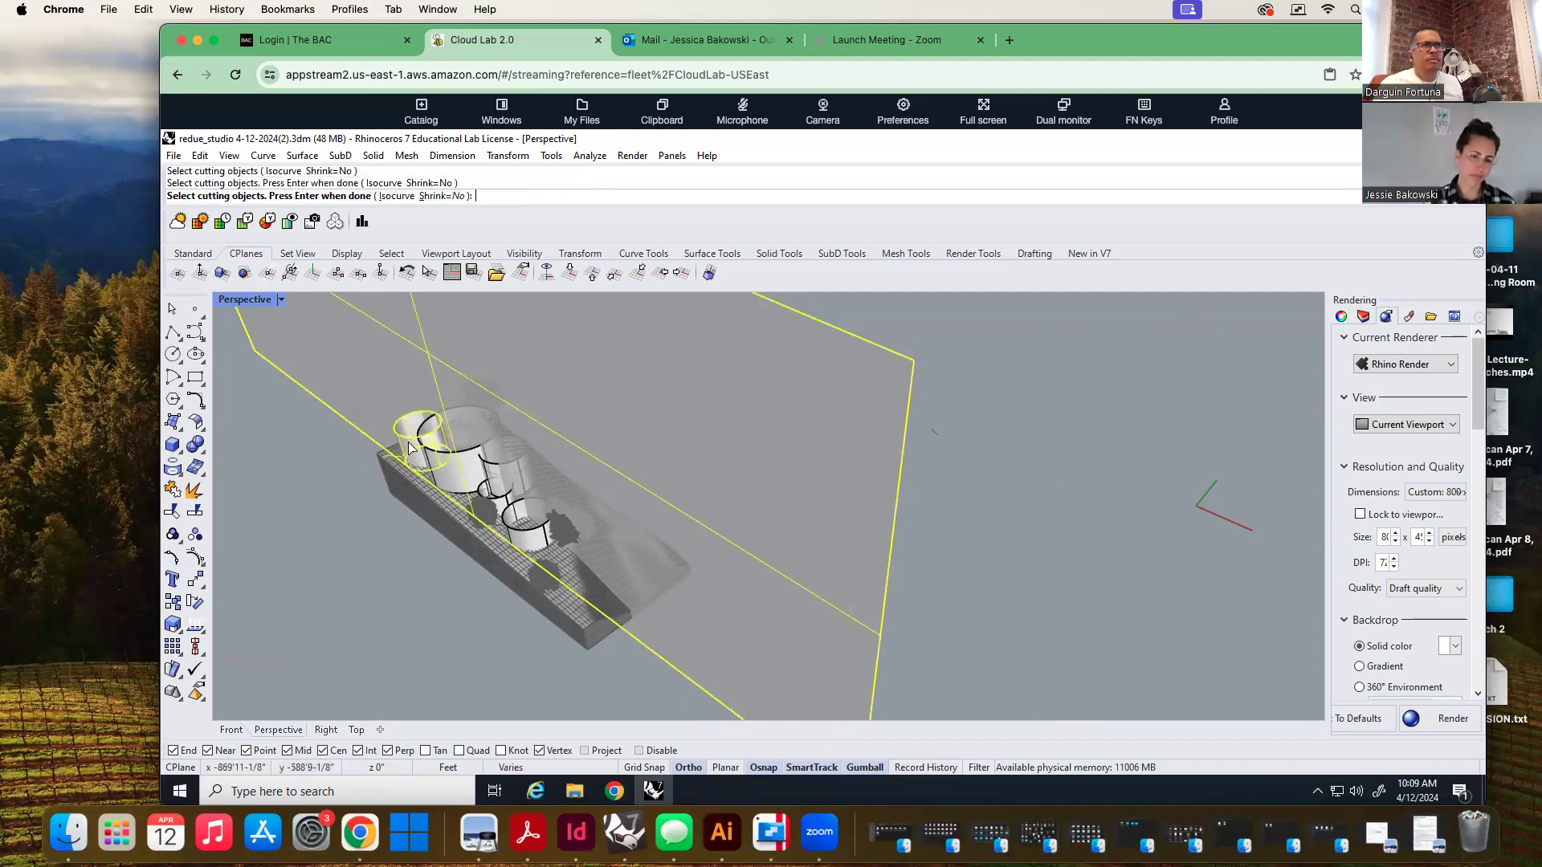
{"action": "key", "text": "Return"}
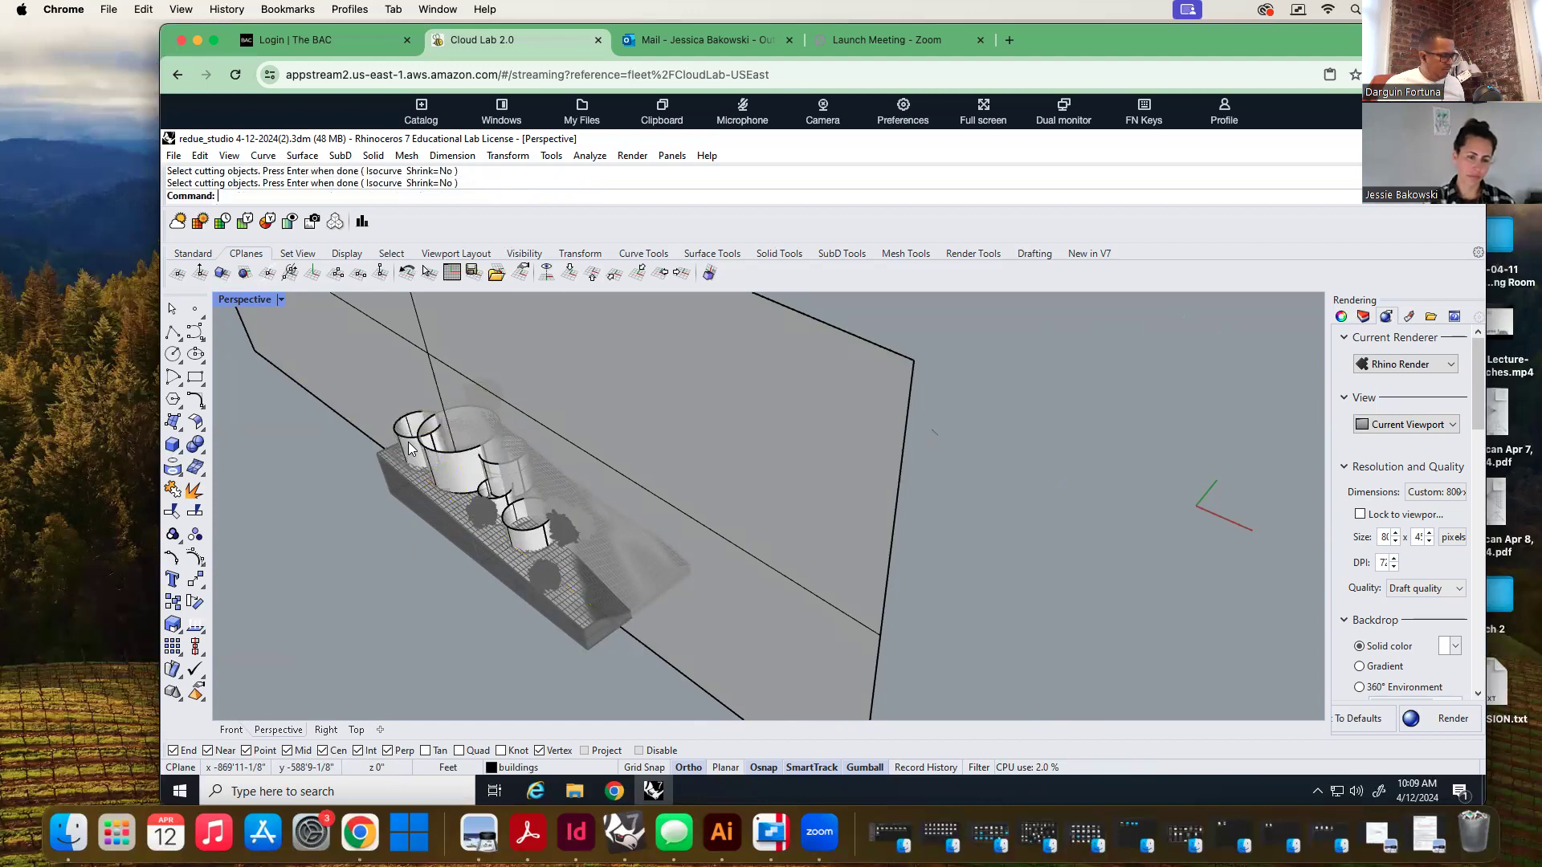
Try to split the large vertical surface using all five round buildings on the terrain as cutting objects
{"action": "key", "text": "Return"}
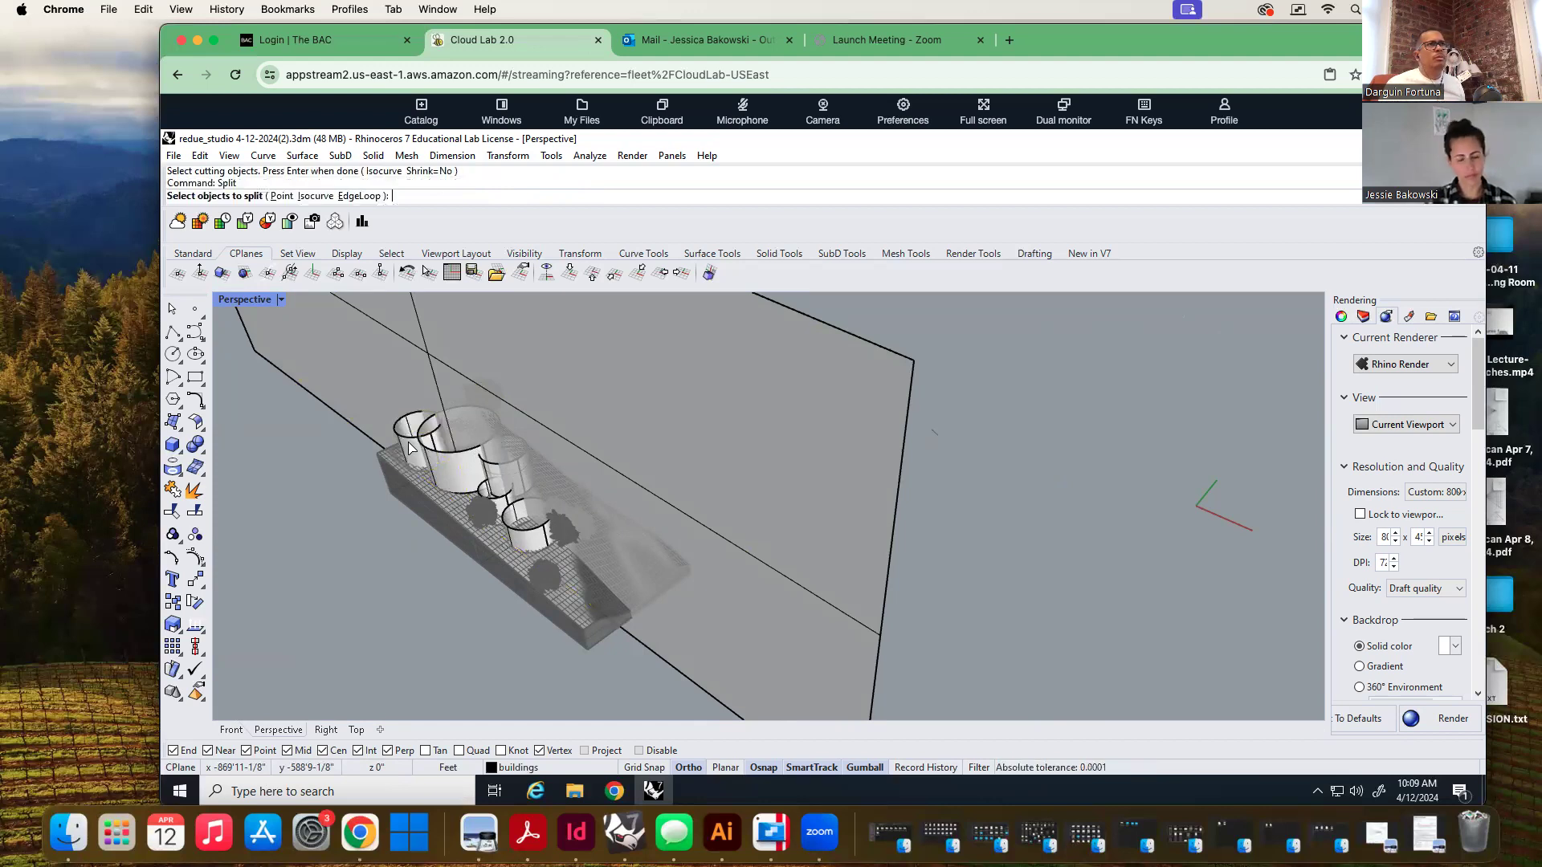
{"action": "left_click", "coordinate": [249, 344]}
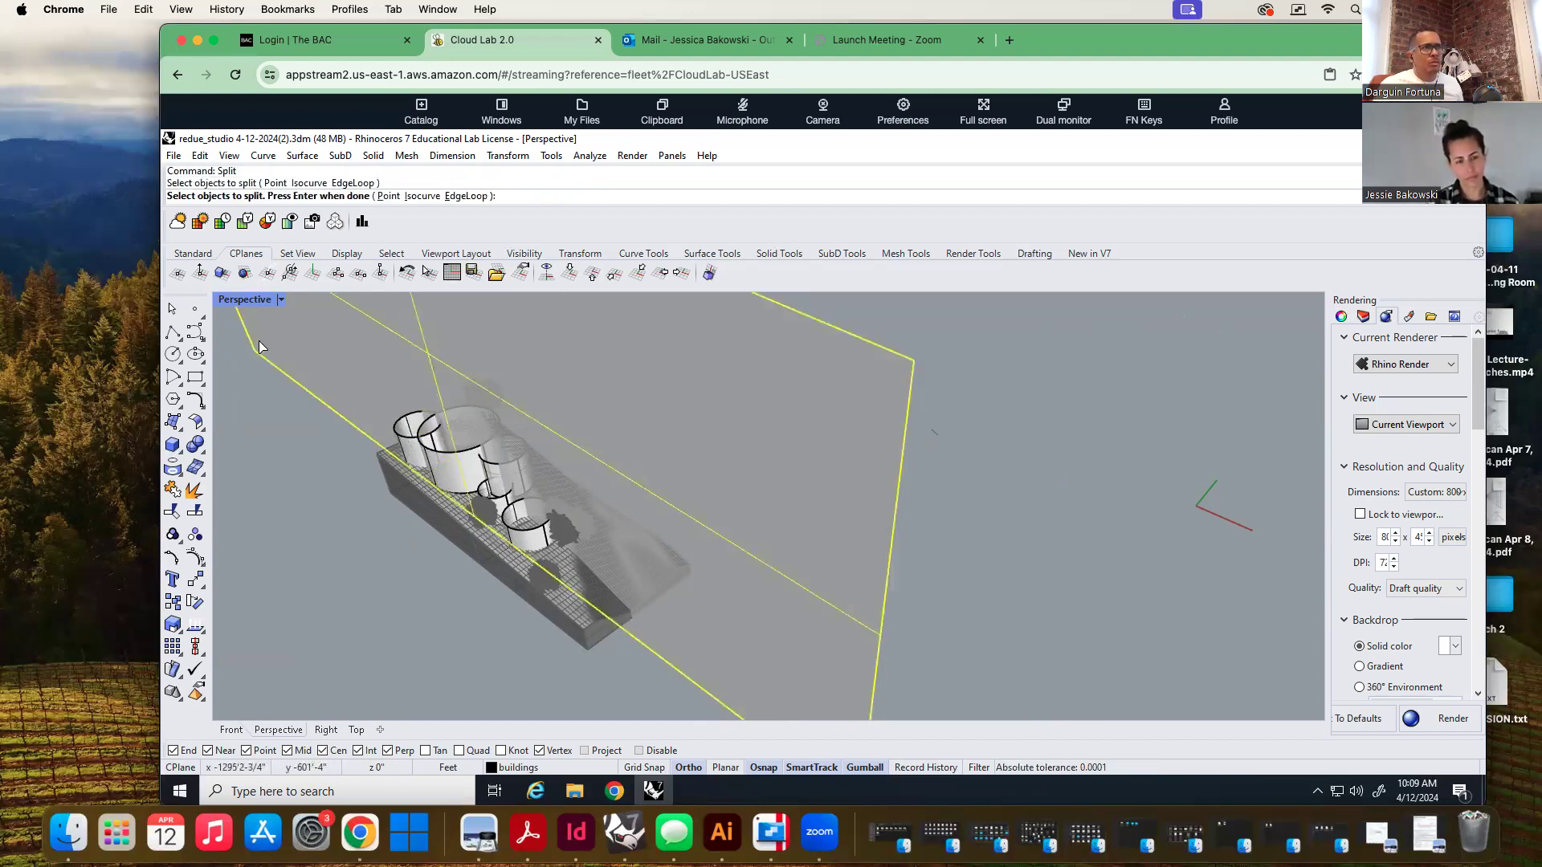
{"action": "key", "text": "Return"}
{"action": "scroll", "coordinate": [519, 535], "scroll_direction": "up", "scroll_amount": 3}
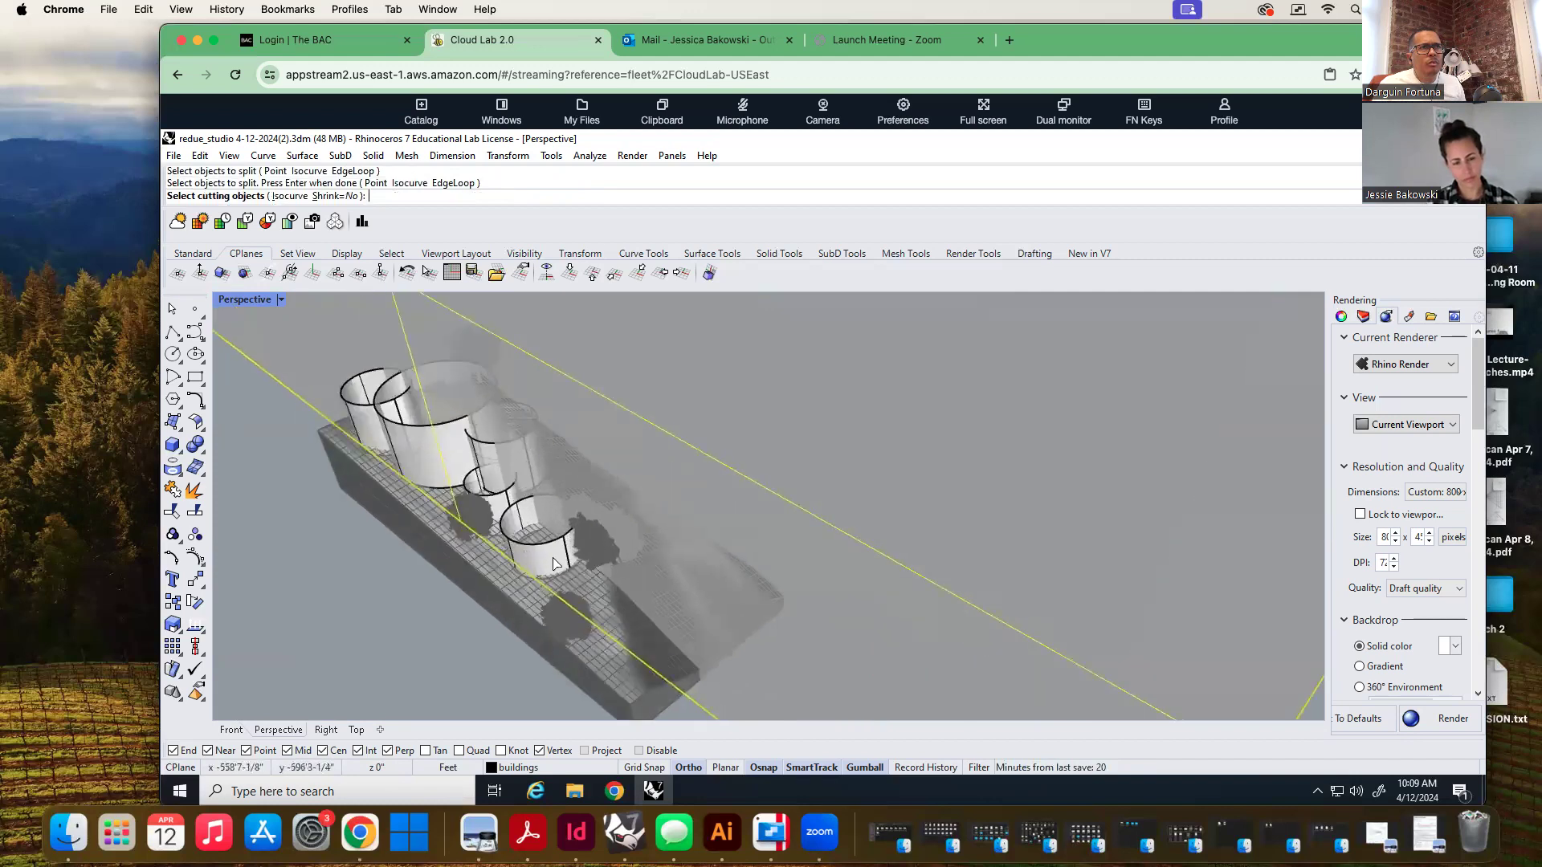
{"action": "left_click", "coordinate": [551, 560]}
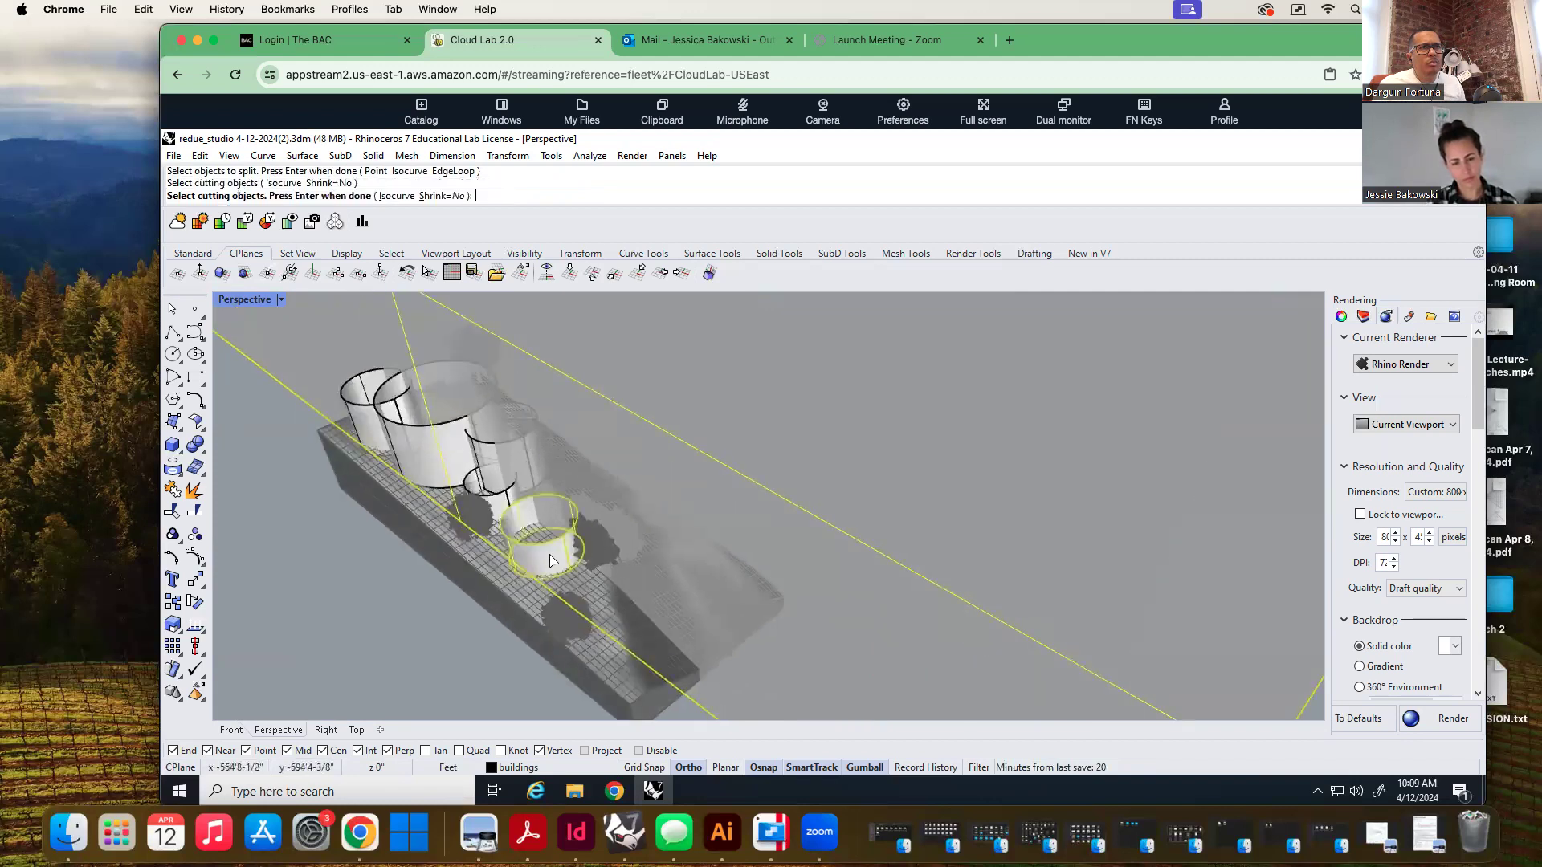
{"action": "left_click", "coordinate": [499, 501]}
{"action": "left_click", "coordinate": [489, 464]}
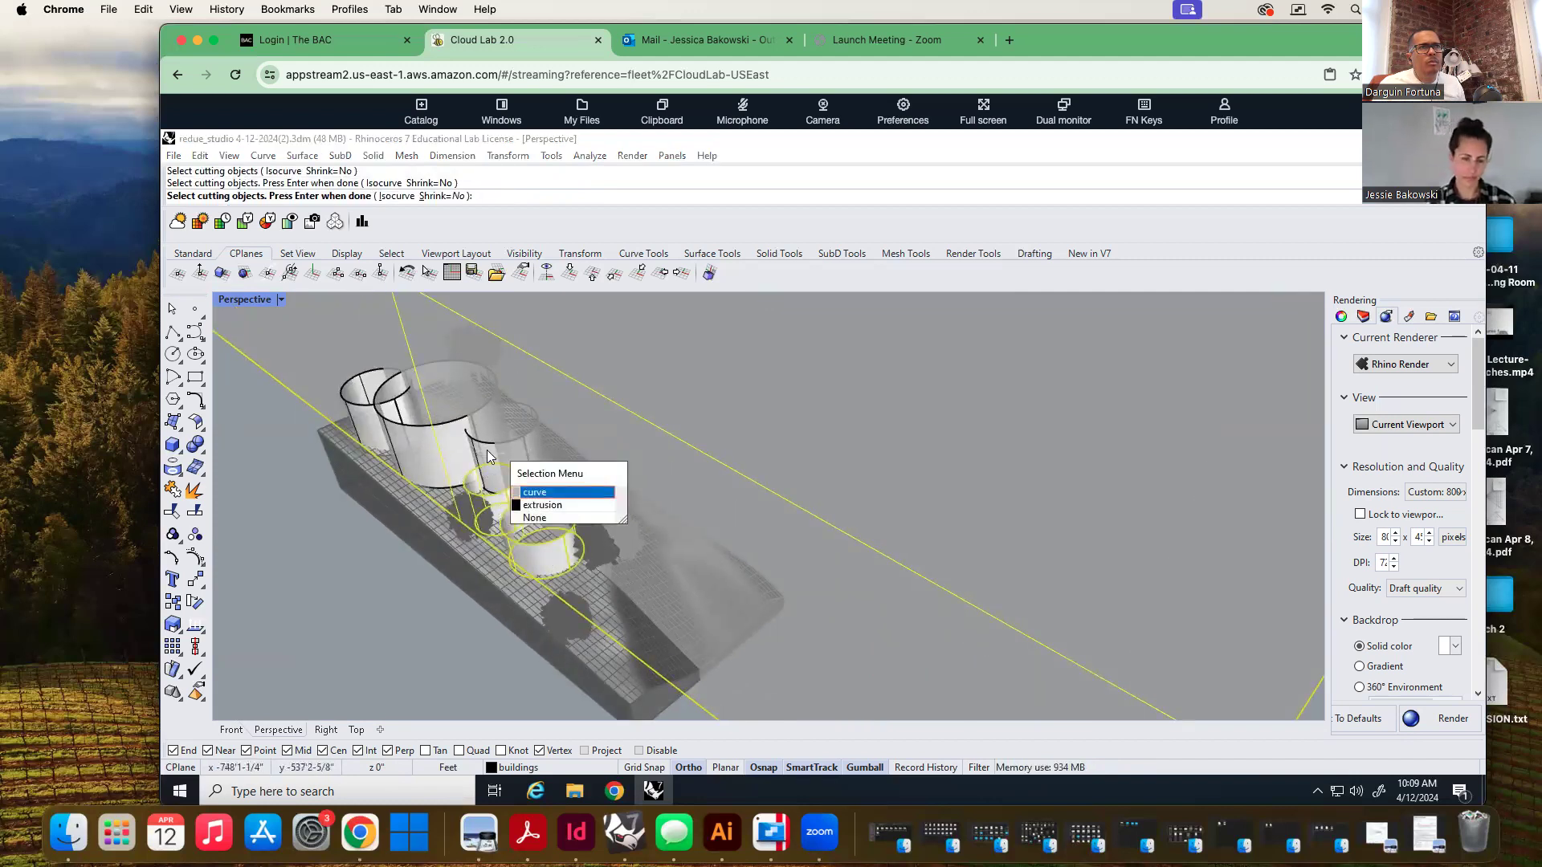
{"action": "left_click", "coordinate": [538, 506]}
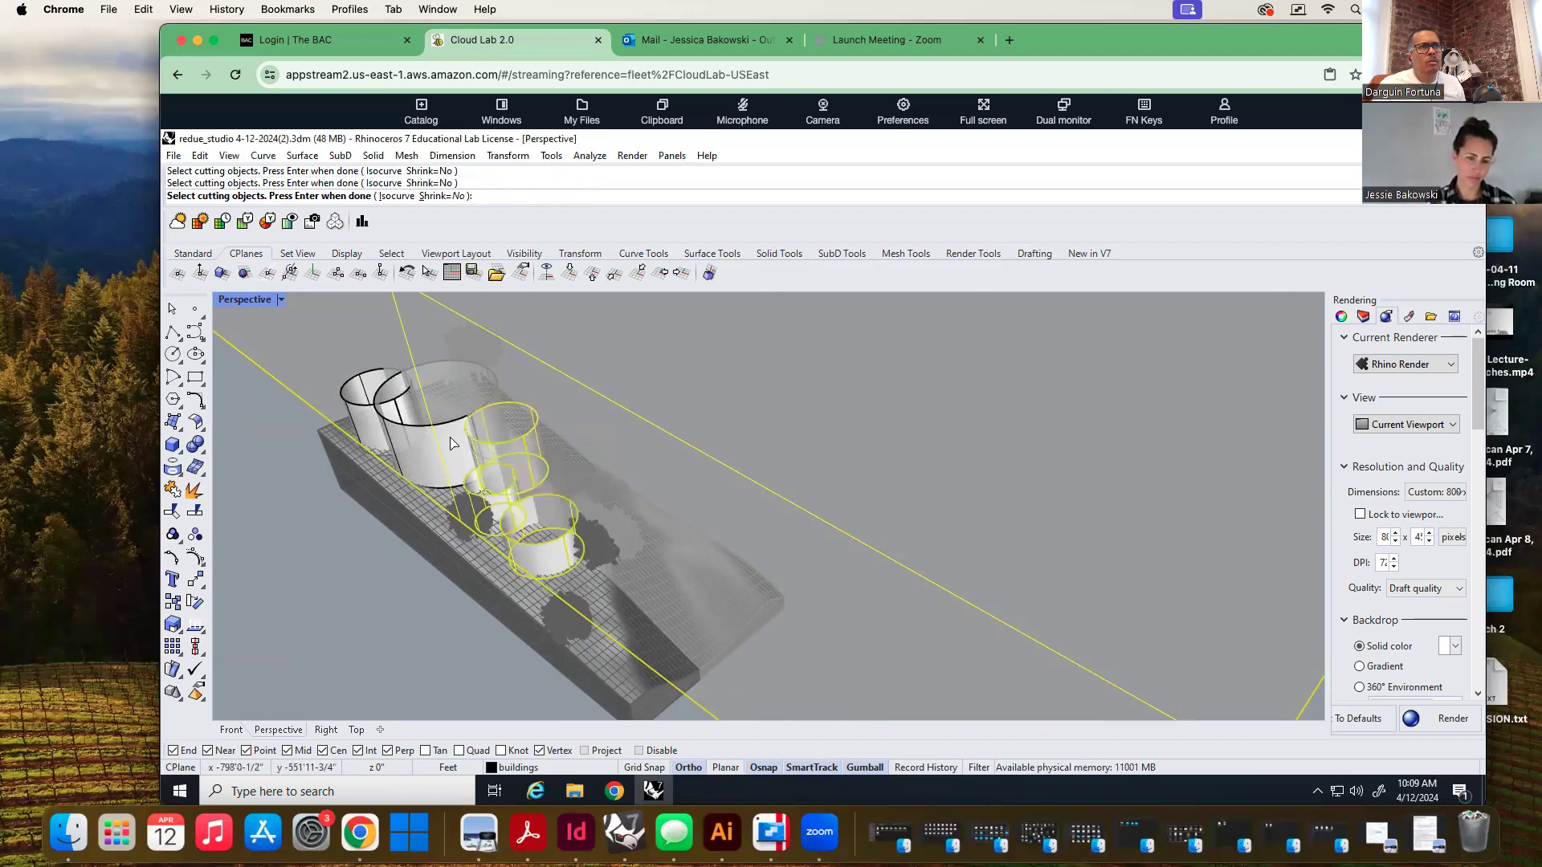
{"action": "left_click", "coordinate": [451, 443]}
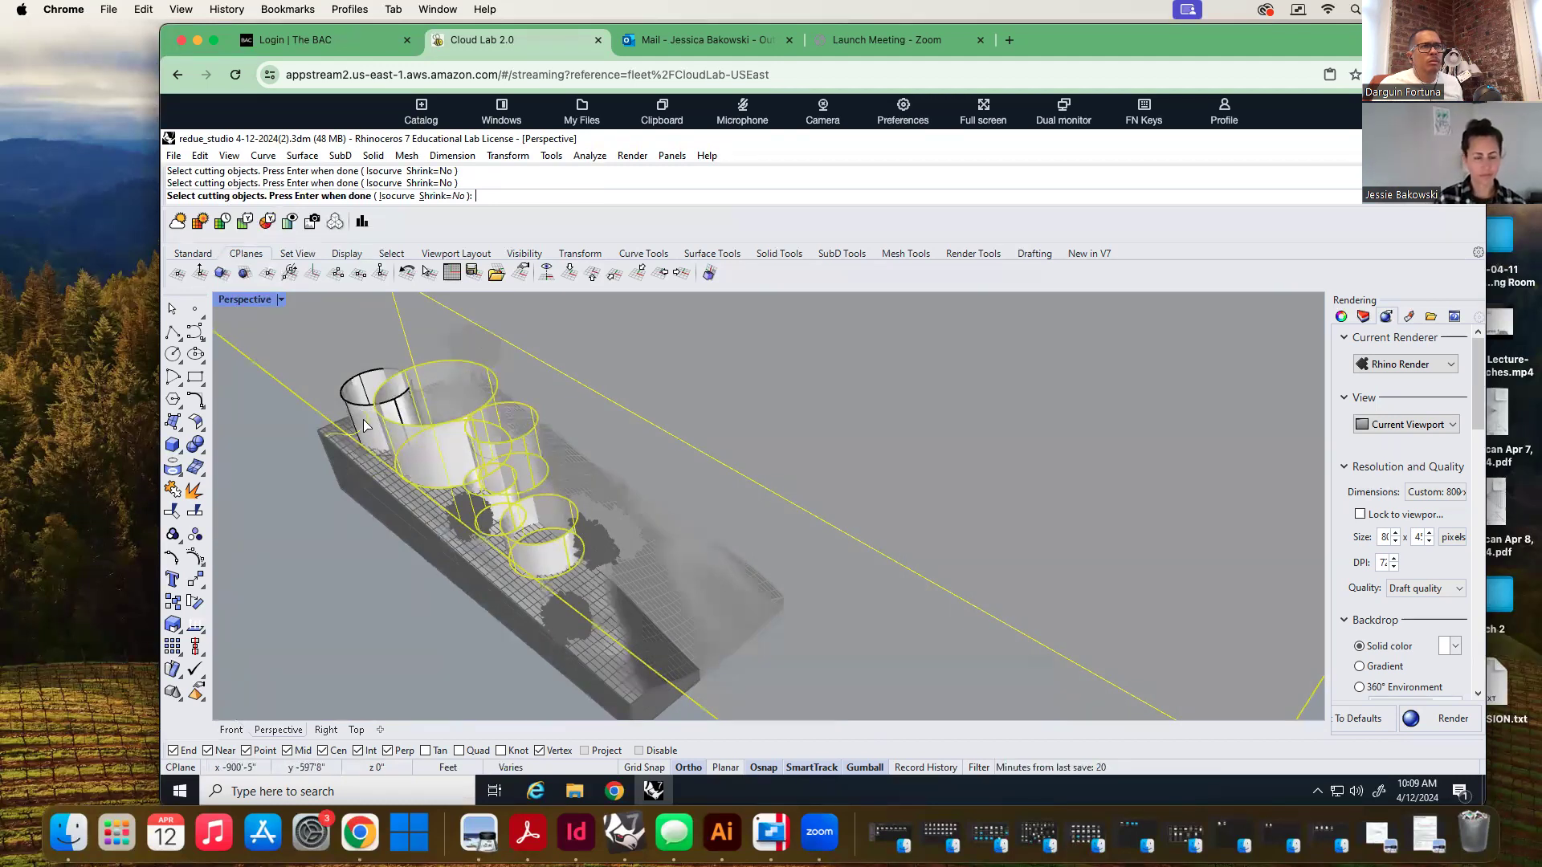
{"action": "left_click", "coordinate": [359, 384]}
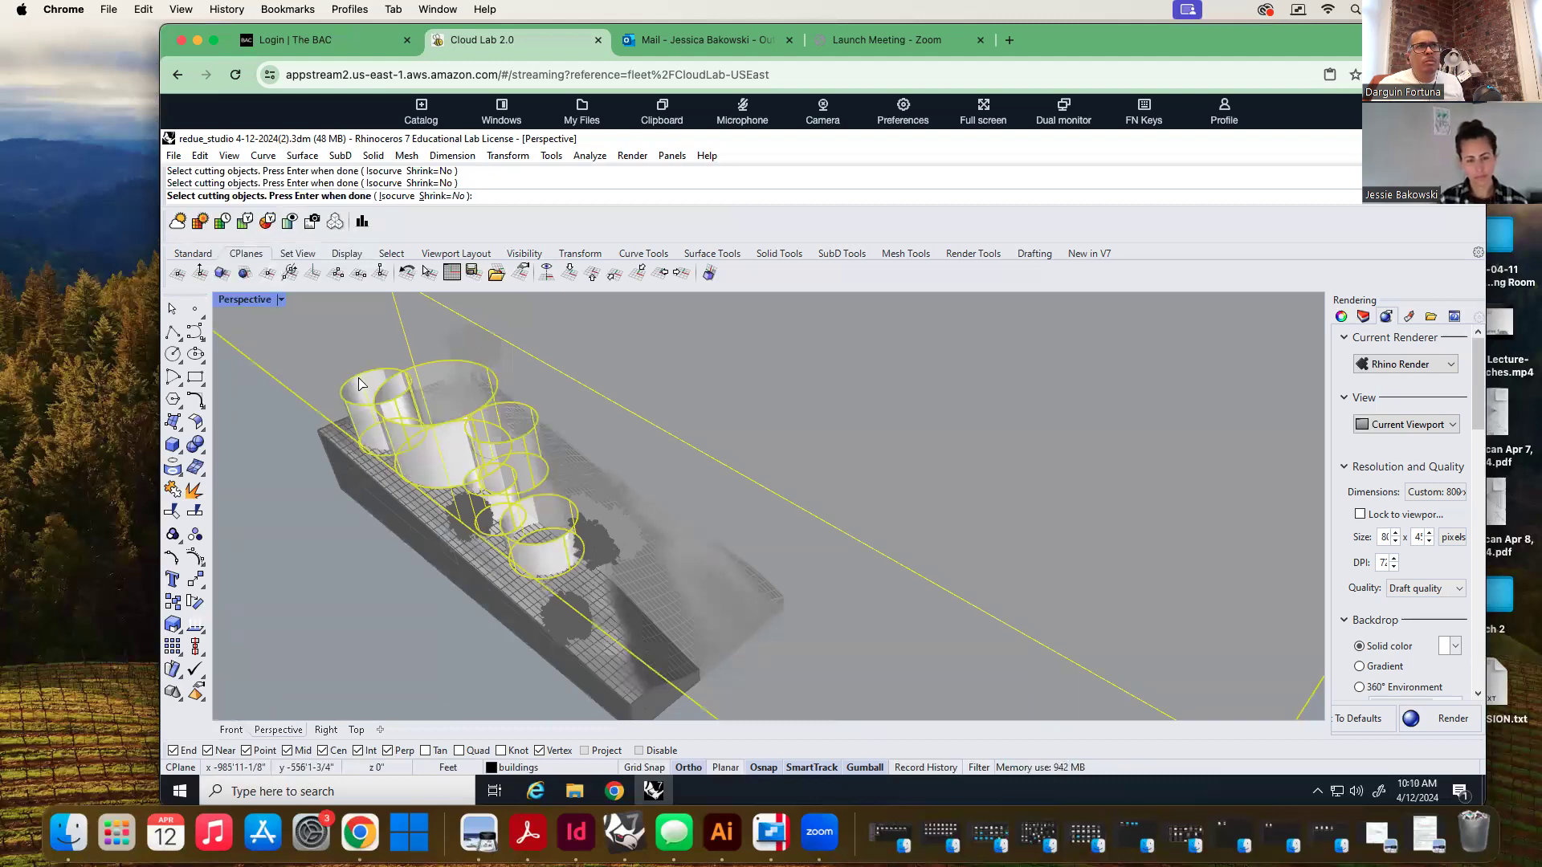
{"action": "key", "text": "Return"}
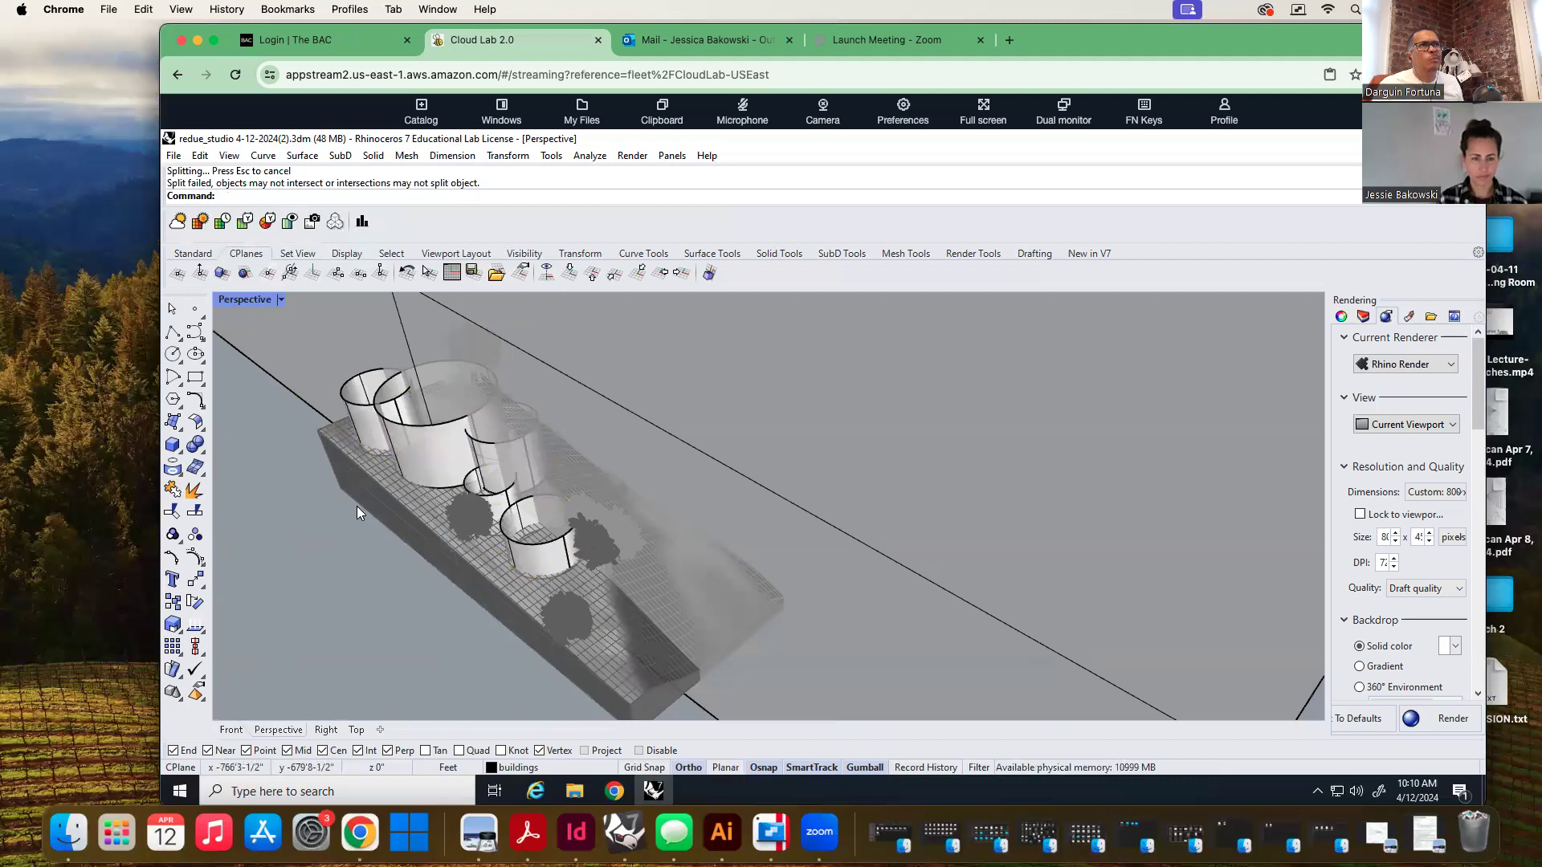
{"action": "scroll", "coordinate": [357, 506], "scroll_direction": "down", "scroll_amount": 4}
{"action": "right_click_drag", "start_coordinate": [941, 578], "coordinate": [604, 565]}
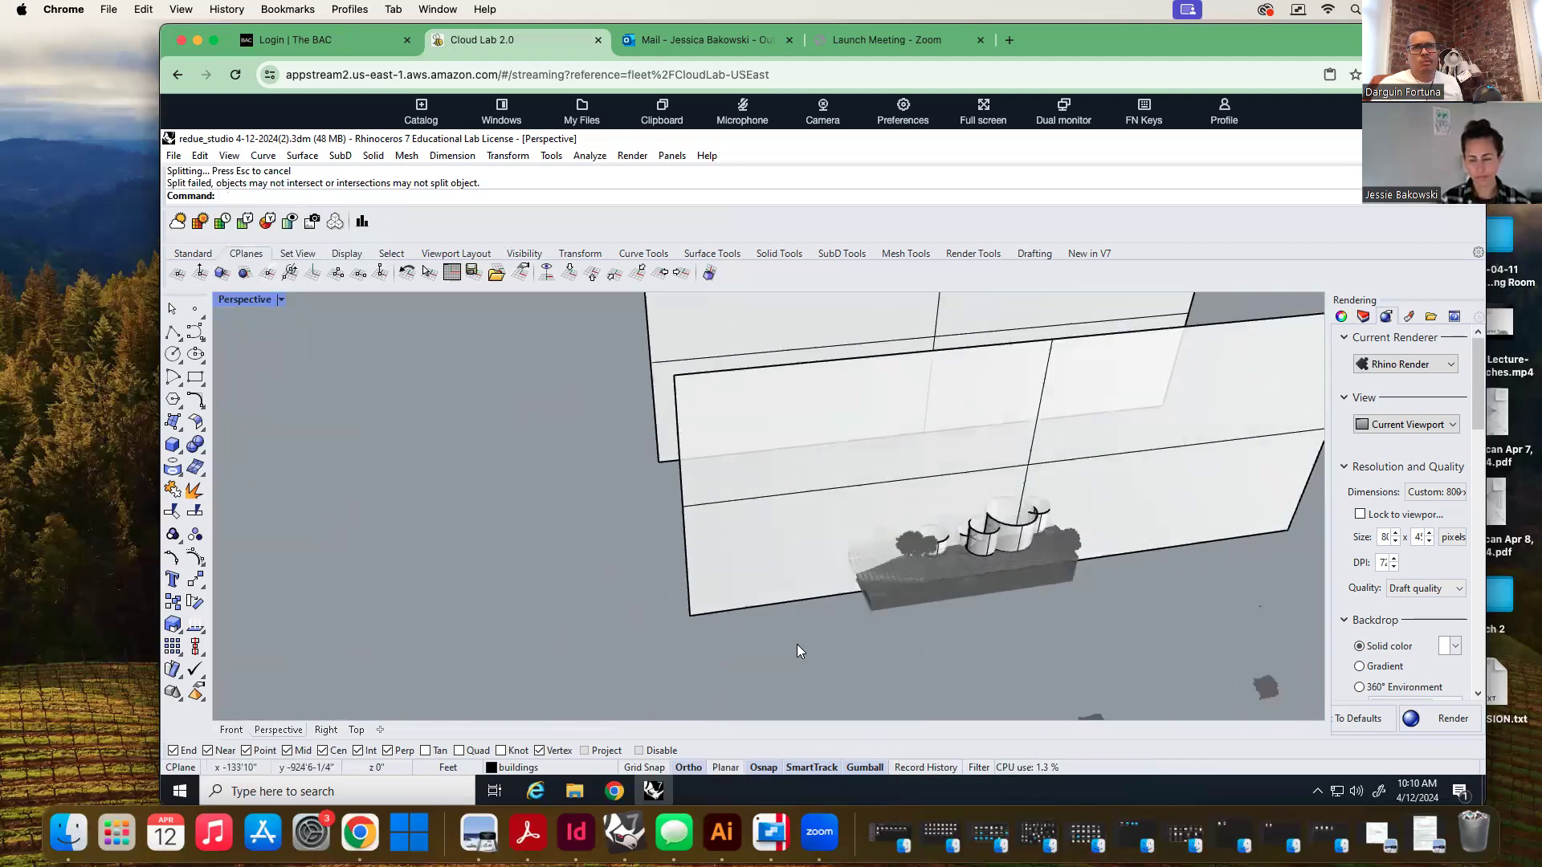
{"action": "right_click_drag", "start_coordinate": [796, 644], "coordinate": [815, 569]}
{"action": "right_click_drag", "start_coordinate": [538, 549], "coordinate": [856, 635]}
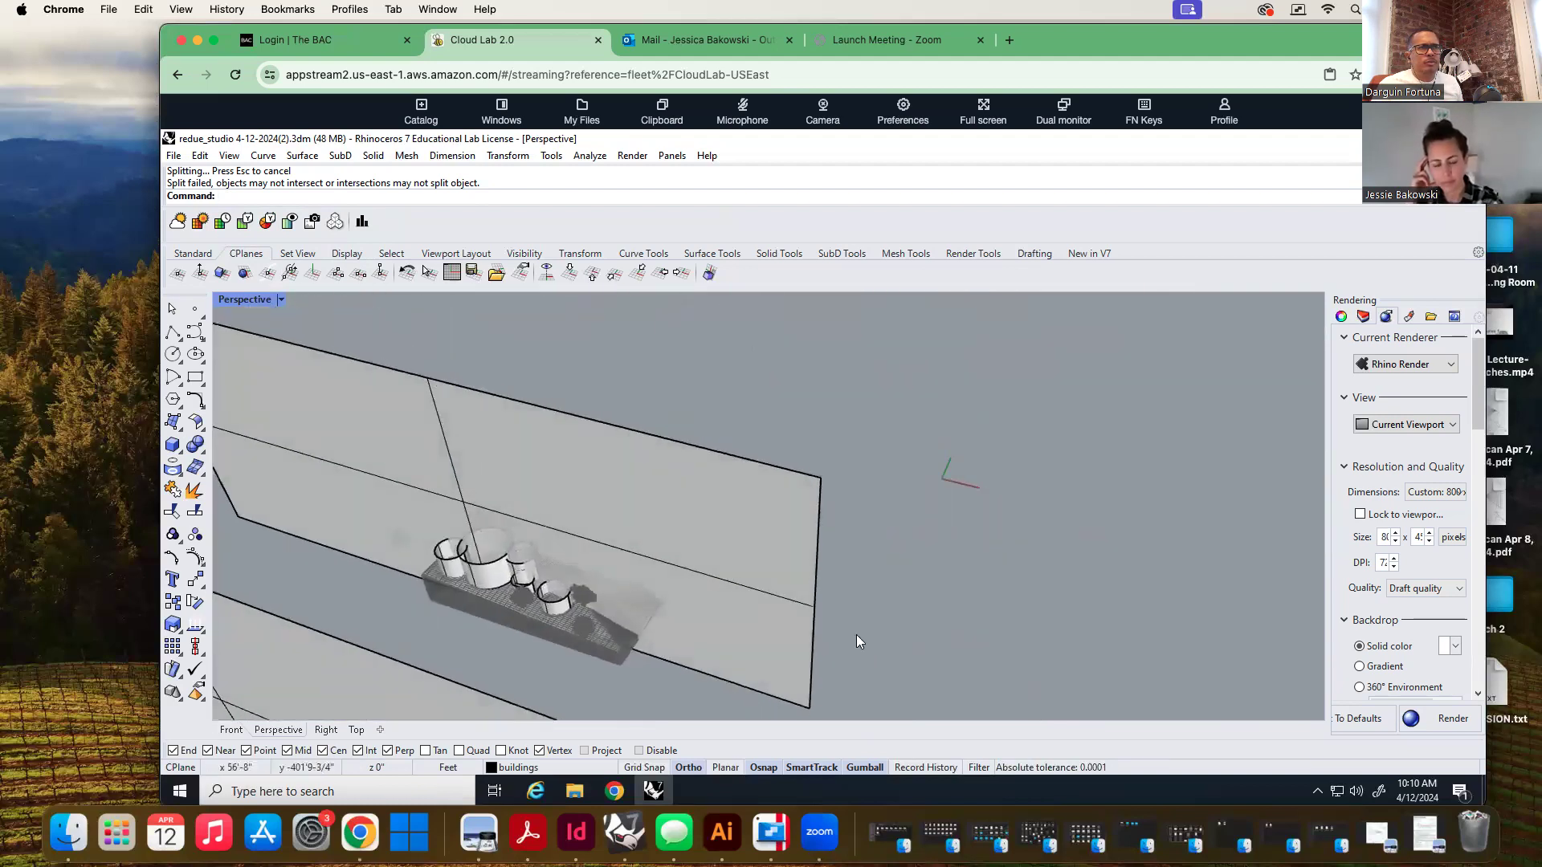
{"action": "scroll", "coordinate": [526, 595], "scroll_direction": "up", "scroll_amount": 3}
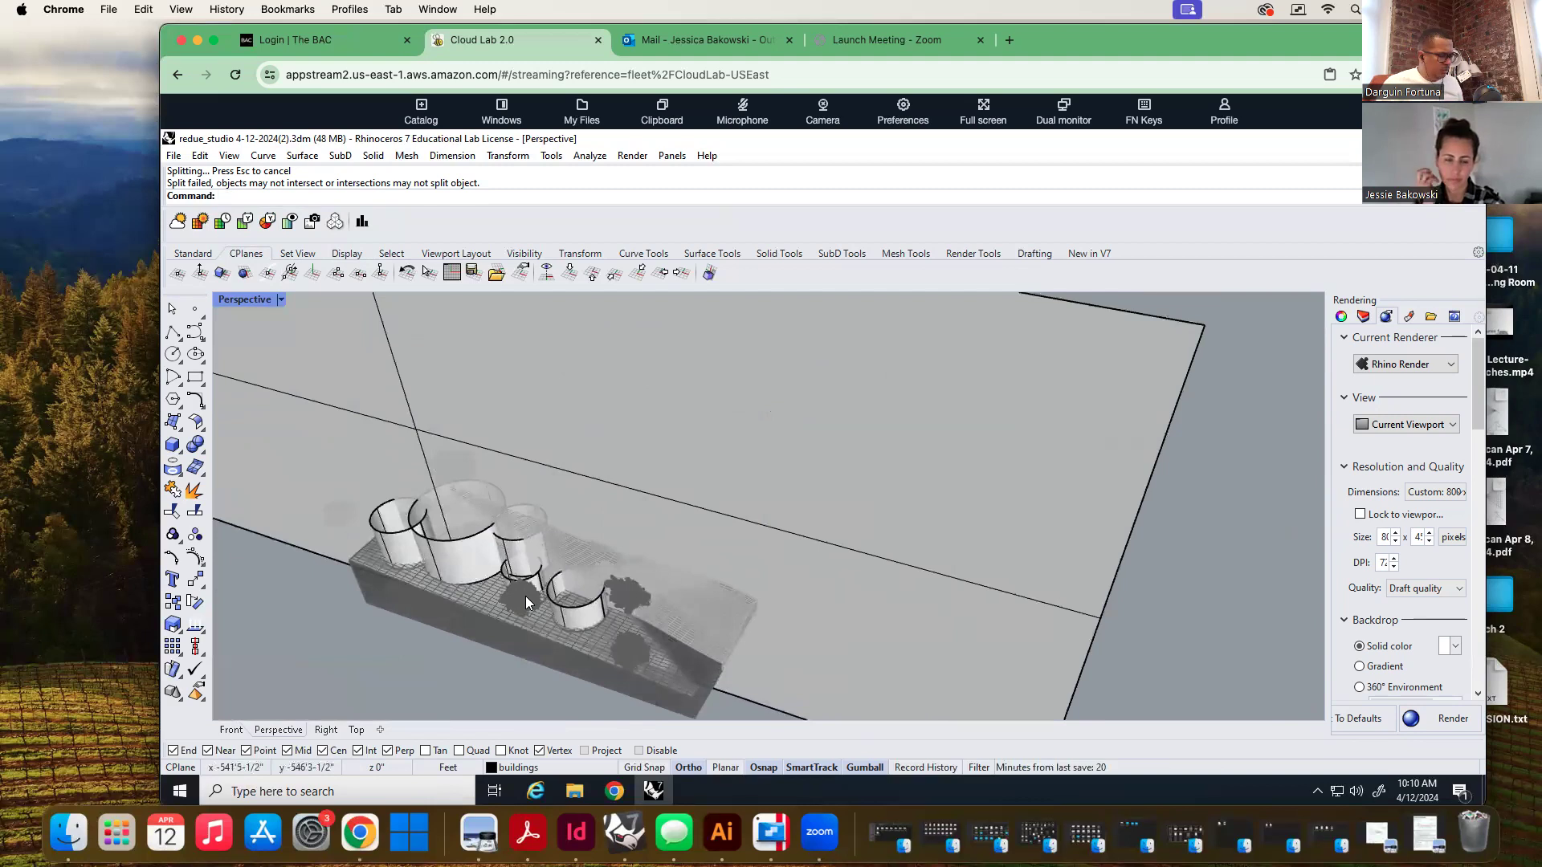
{"action": "type", "text": "InterpCrv"}
{"action": "key", "text": "Return"}
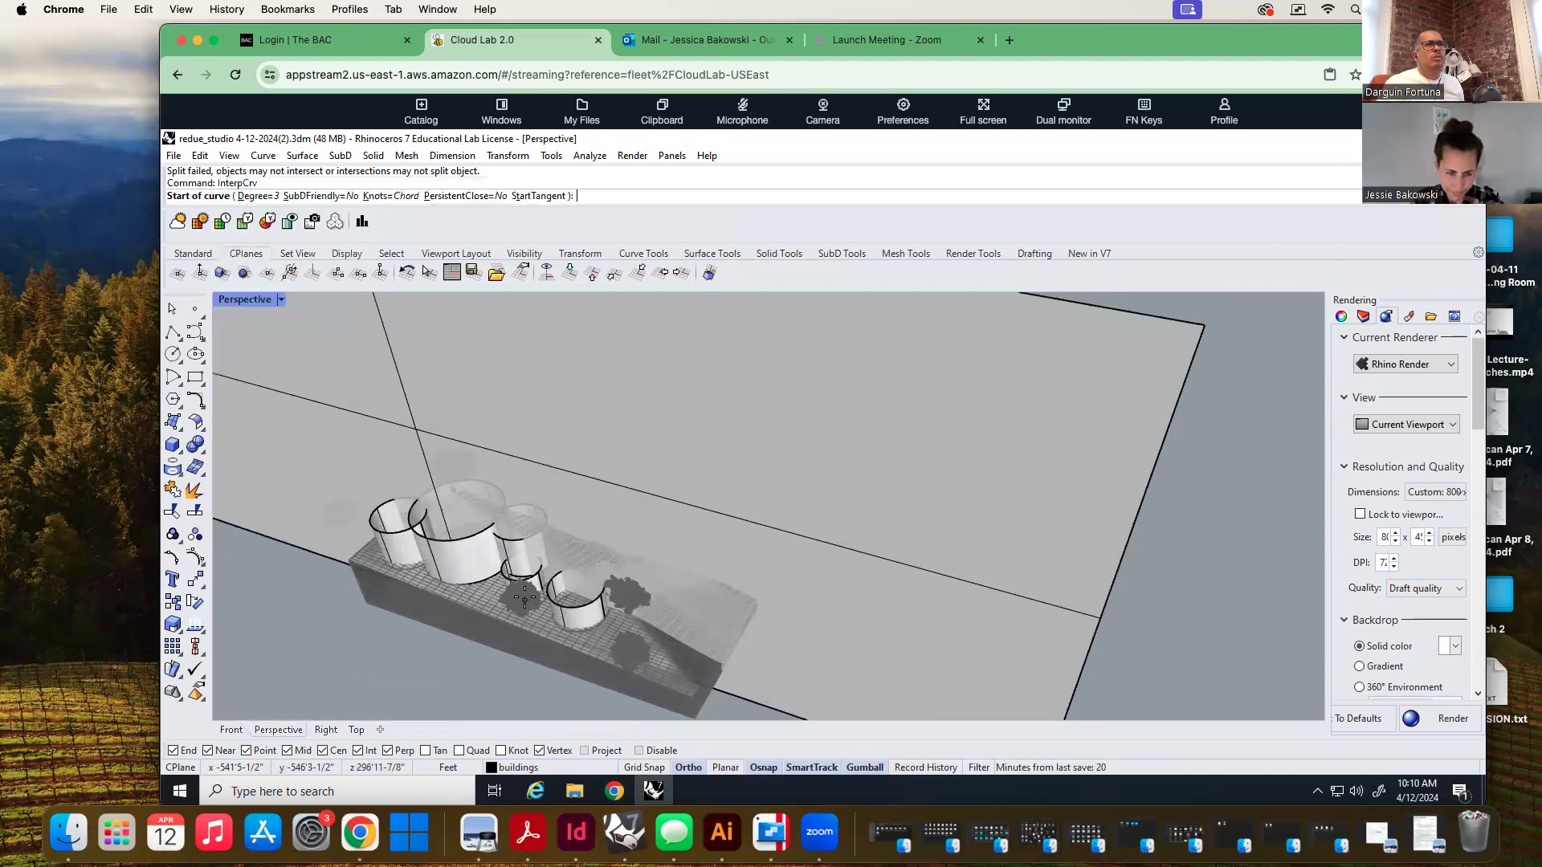
{"action": "key", "text": "Escape"}
{"action": "type", "text": "Intersect"}
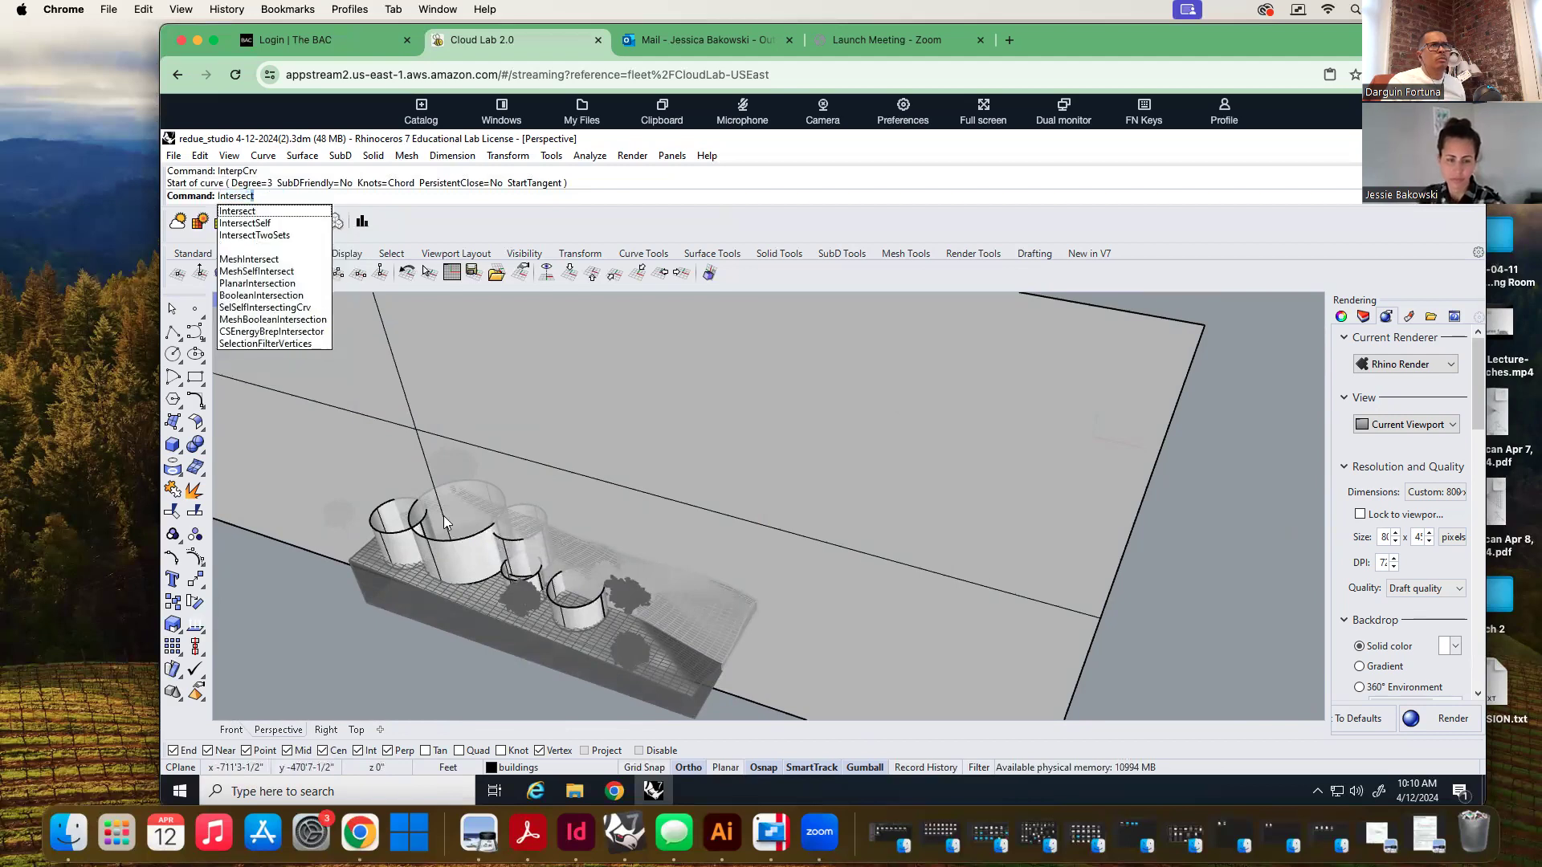
{"action": "key", "text": "Return"}
{"action": "left_click", "coordinate": [276, 480]}
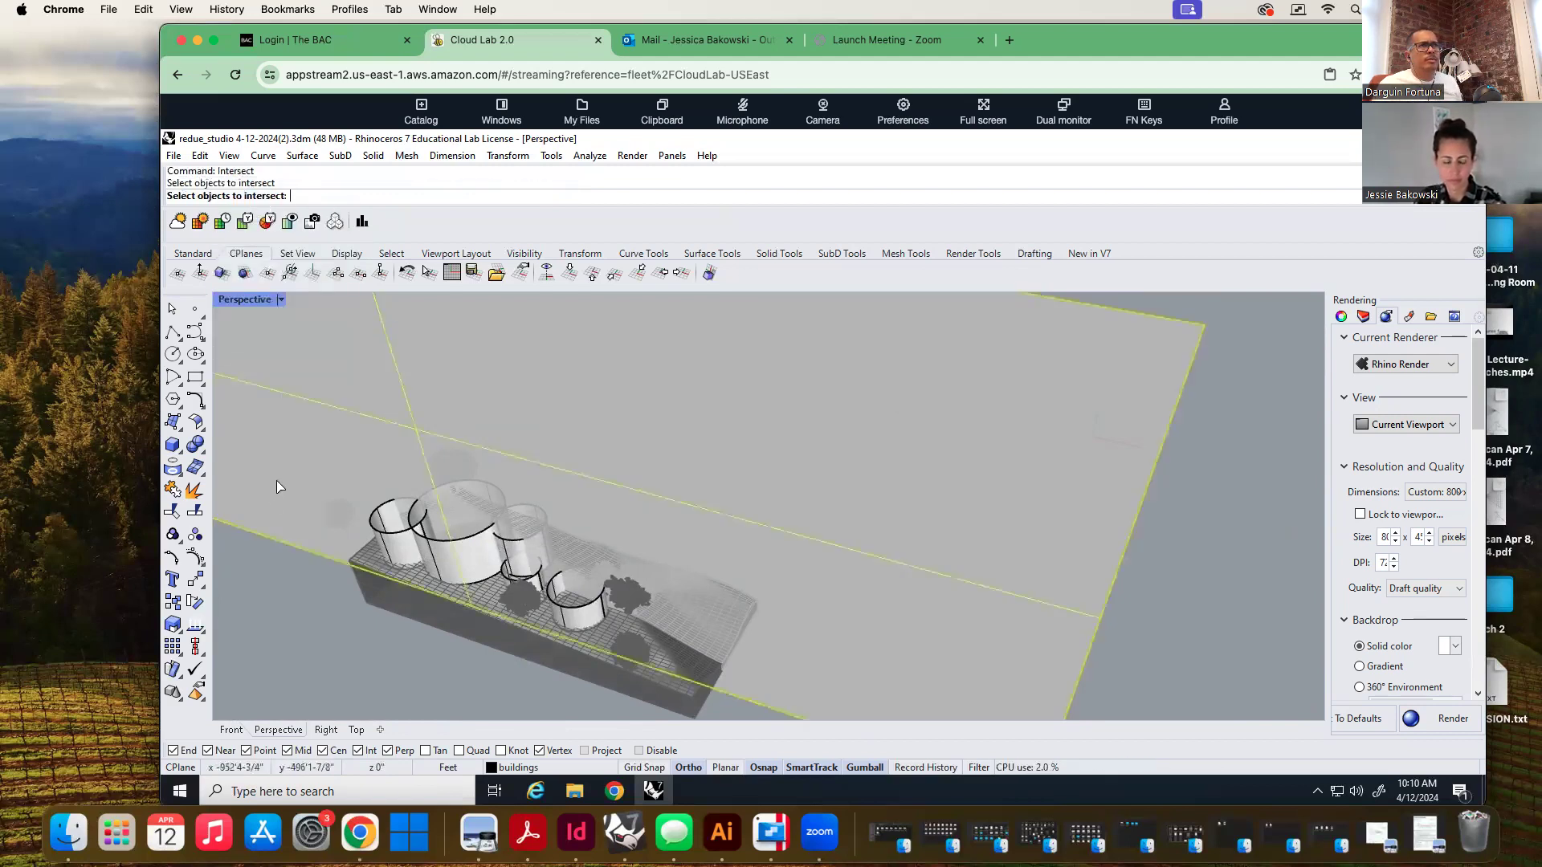
{"action": "key", "text": "Return"}
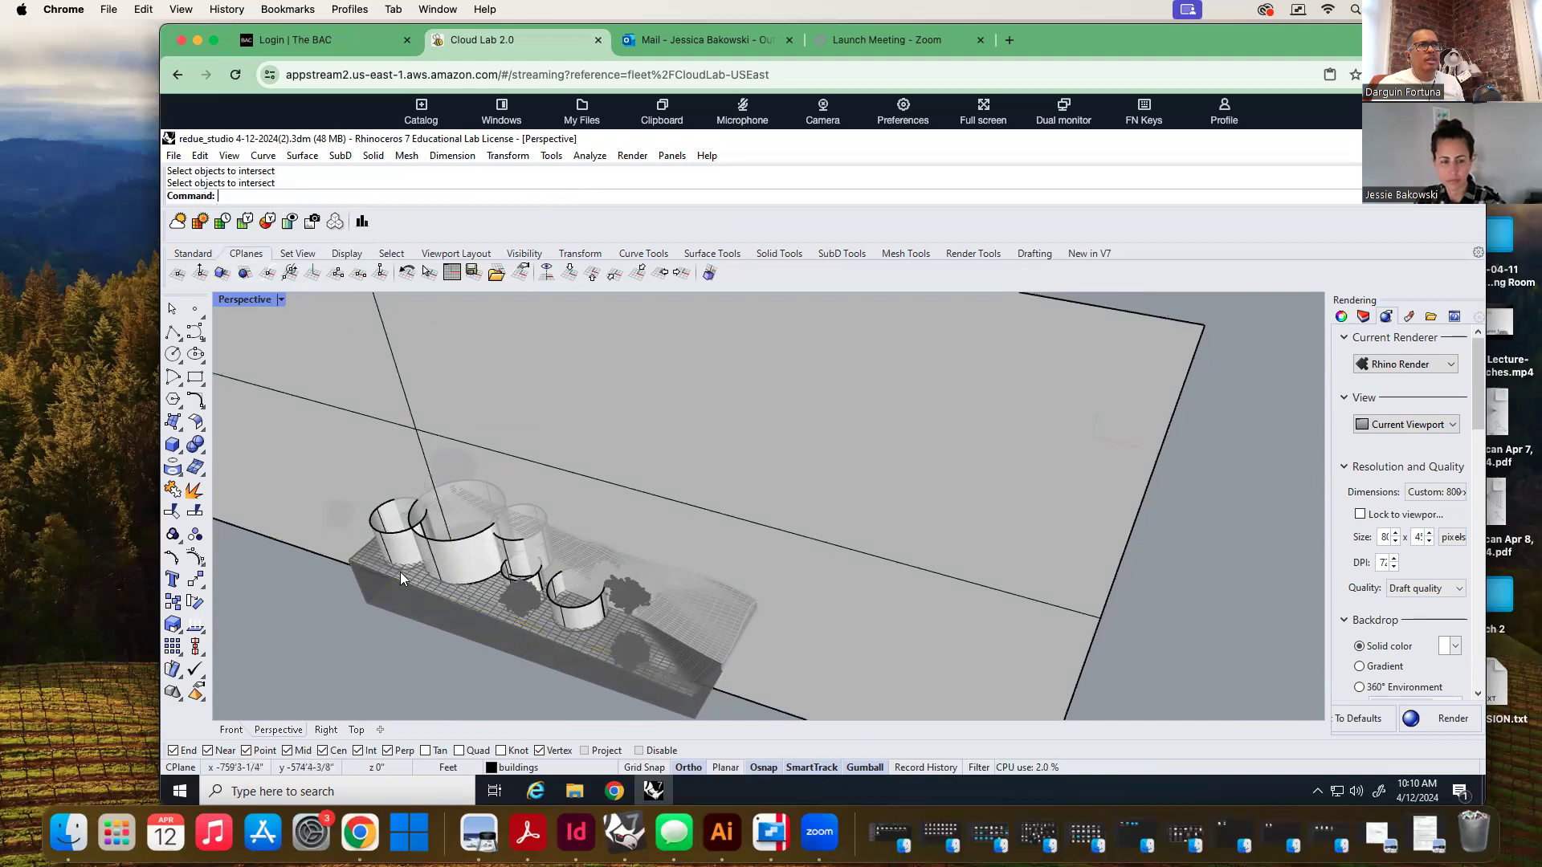
Try to intersect the large vertical surface with the round buildings it passes through
{"action": "key", "text": "Return"}
{"action": "left_click", "coordinate": [289, 488]}
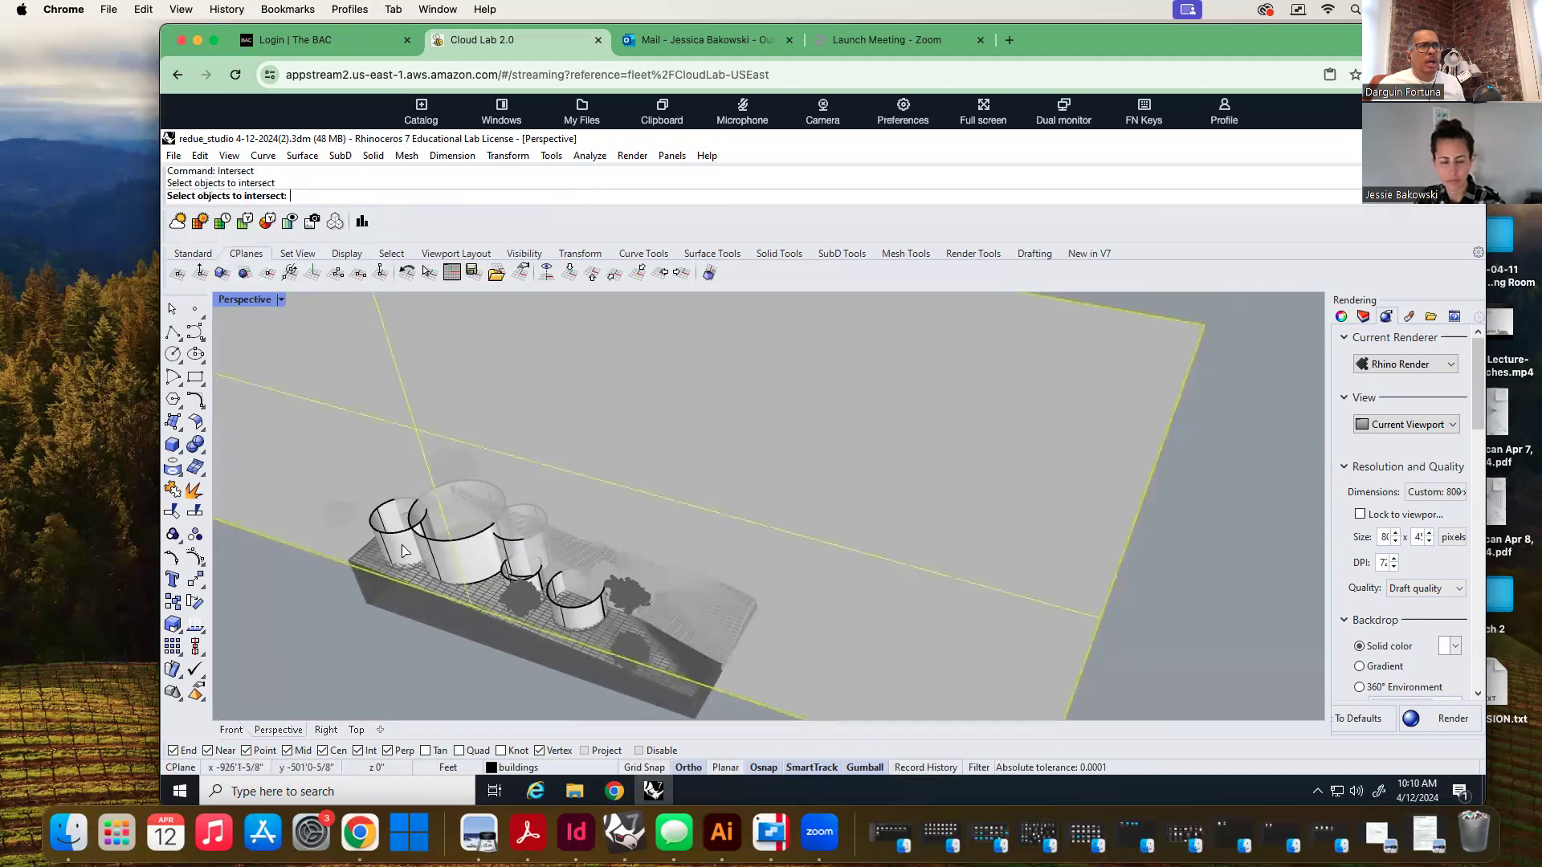
{"action": "left_click", "coordinate": [405, 549]}
{"action": "left_click", "coordinate": [475, 559]}
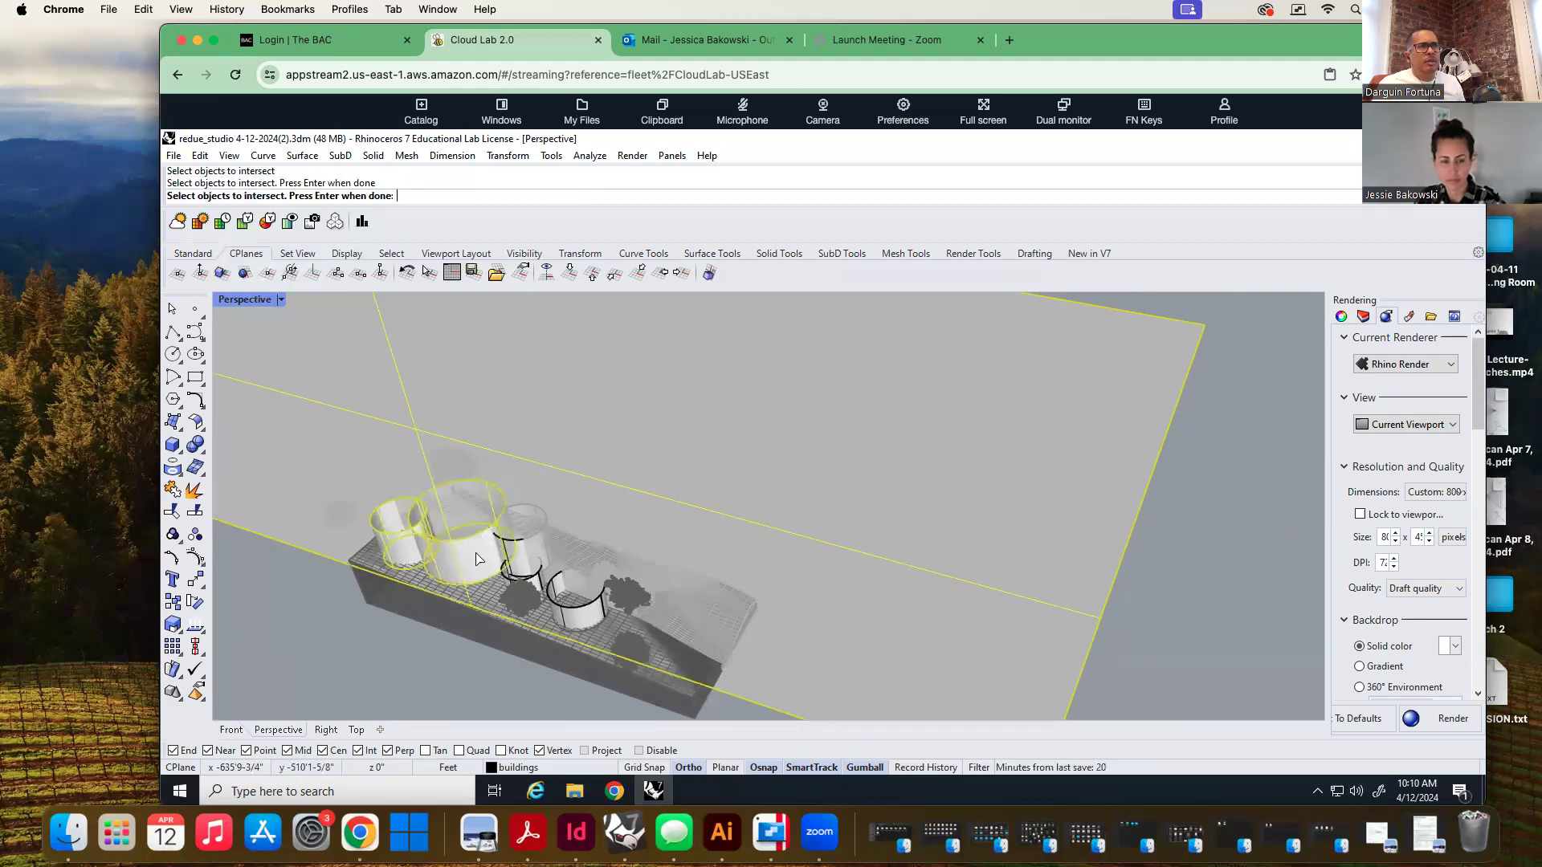
{"action": "left_click", "coordinate": [514, 558]}
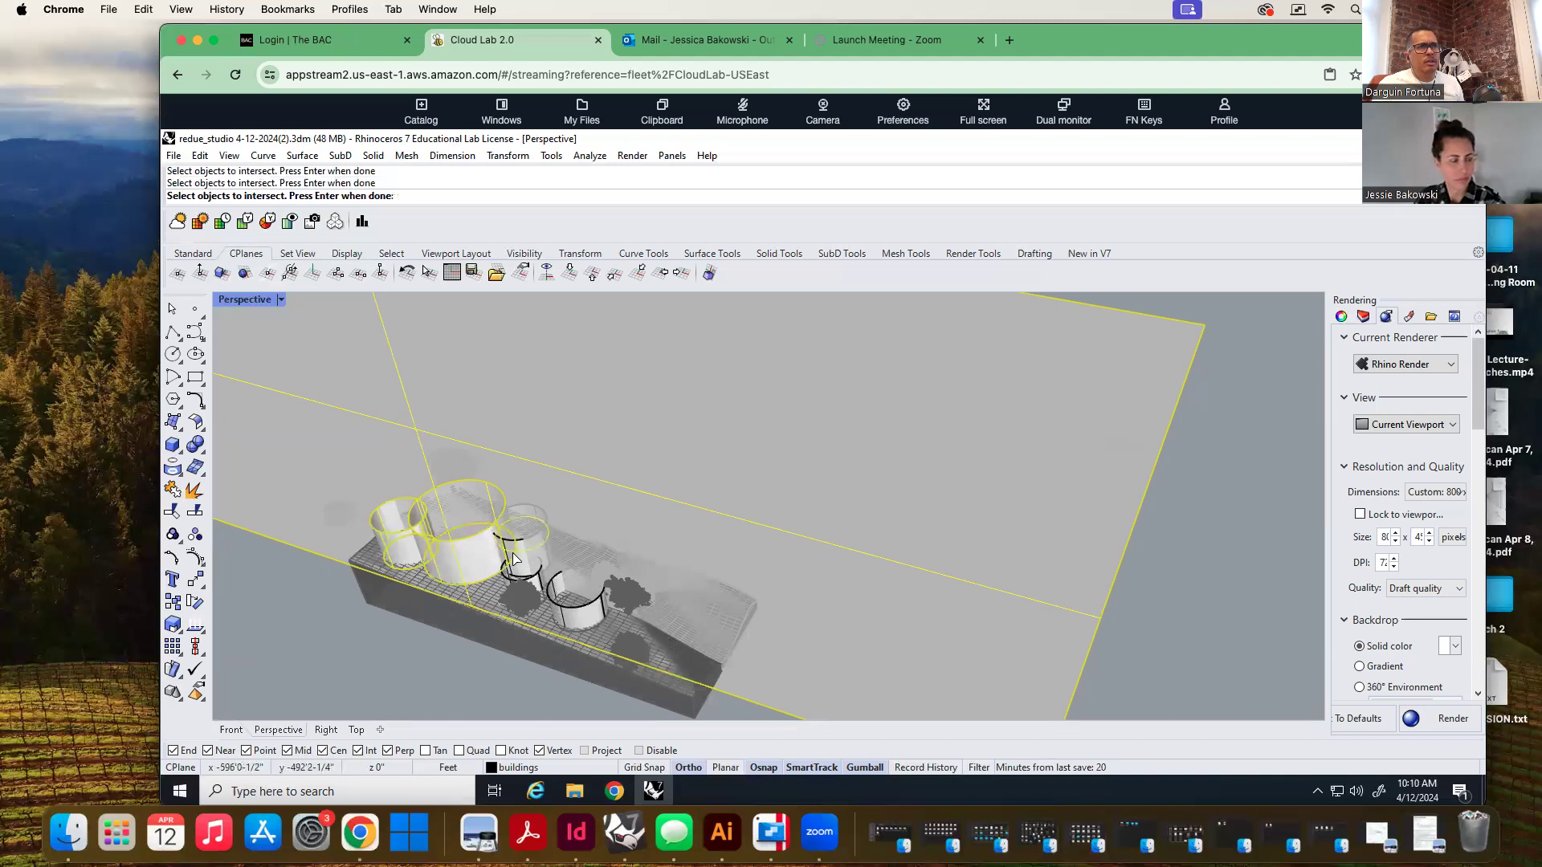
{"action": "left_click", "coordinate": [514, 559]}
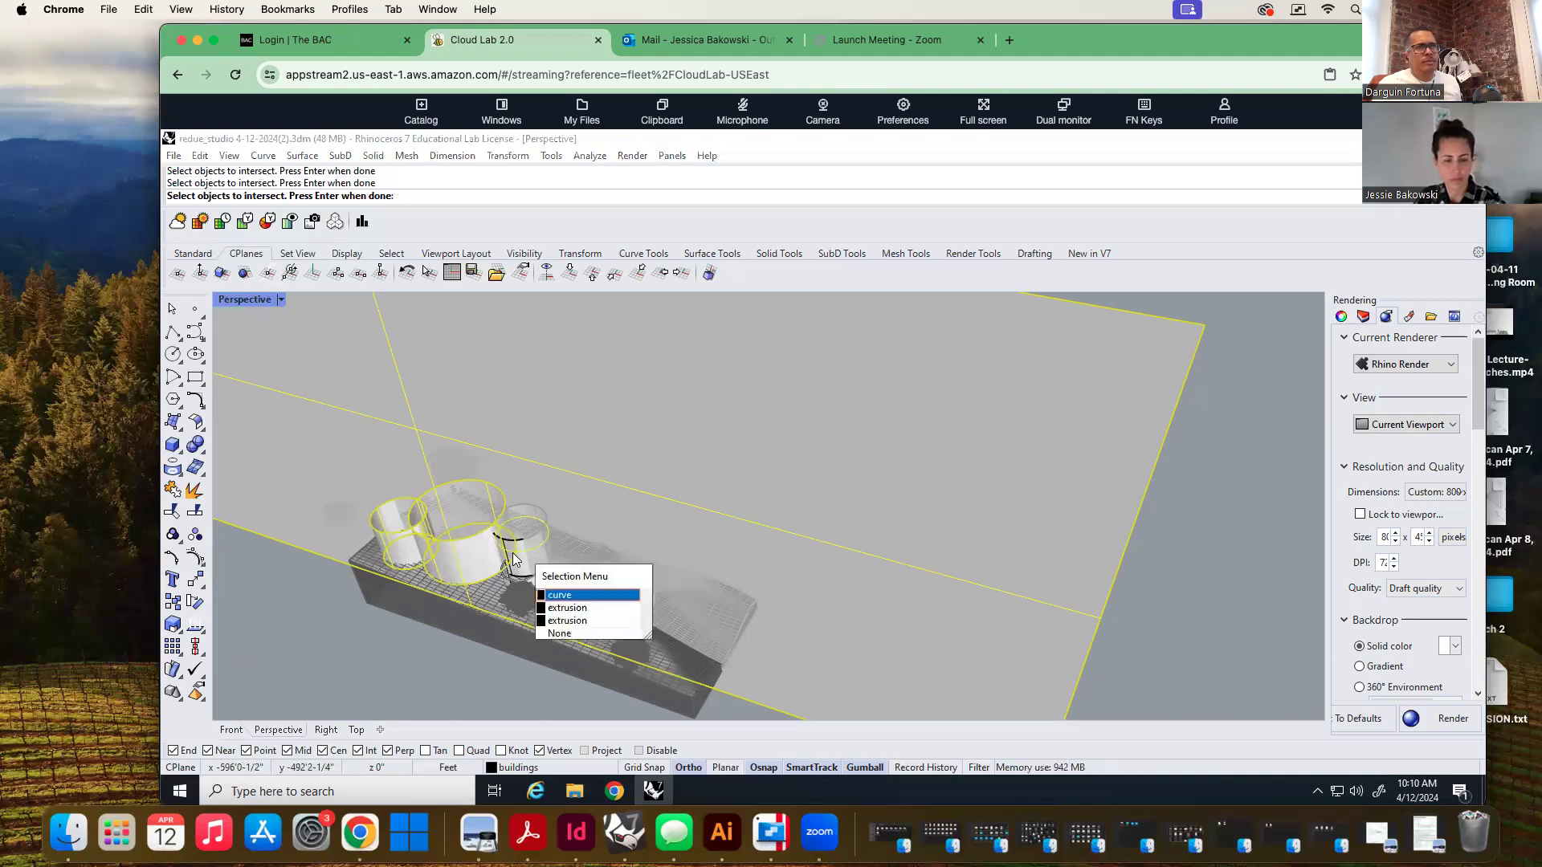
{"action": "left_click", "coordinate": [566, 608]}
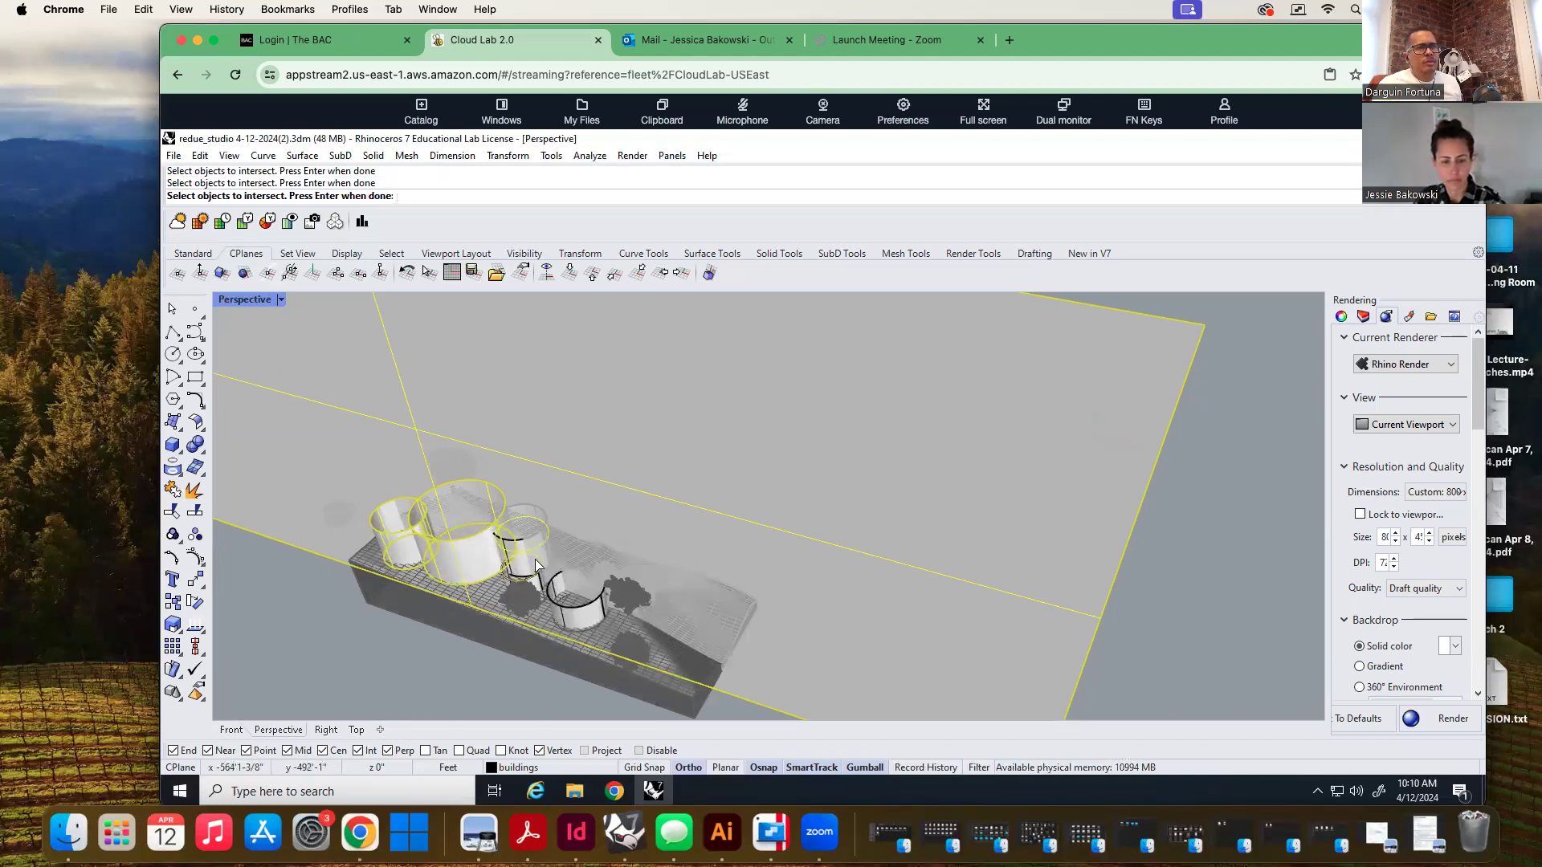
{"action": "scroll", "coordinate": [536, 563], "scroll_direction": "up", "scroll_amount": 5}
{"action": "left_click", "coordinate": [534, 605], "text": "ctrl"}
{"action": "left_click", "coordinate": [518, 538], "text": "ctrl"}
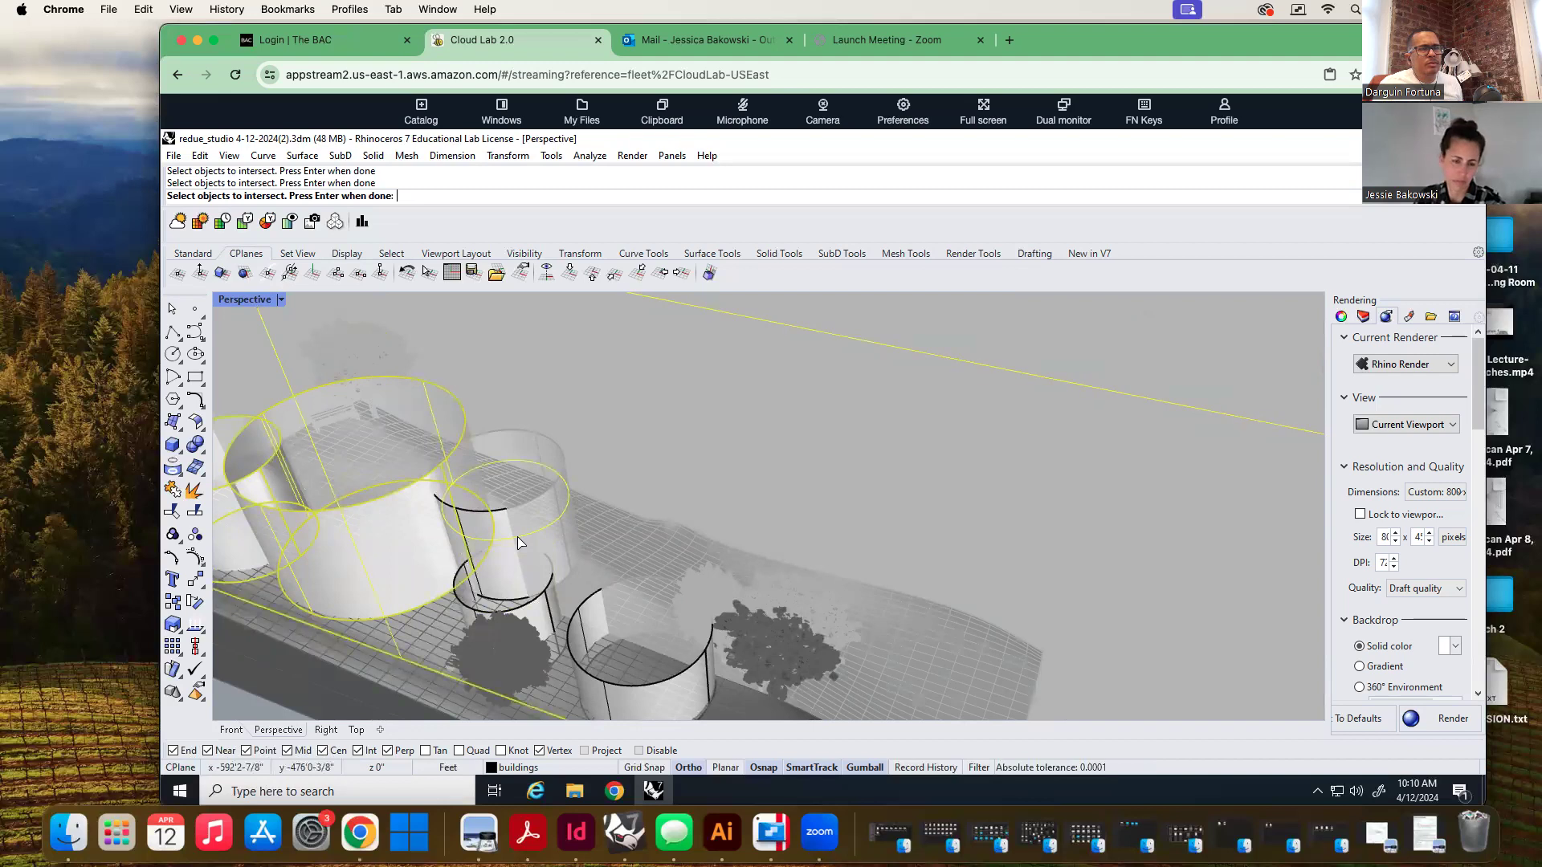
{"action": "key", "text": "Return"}
{"action": "scroll", "coordinate": [517, 535], "scroll_direction": "down", "scroll_amount": 8}
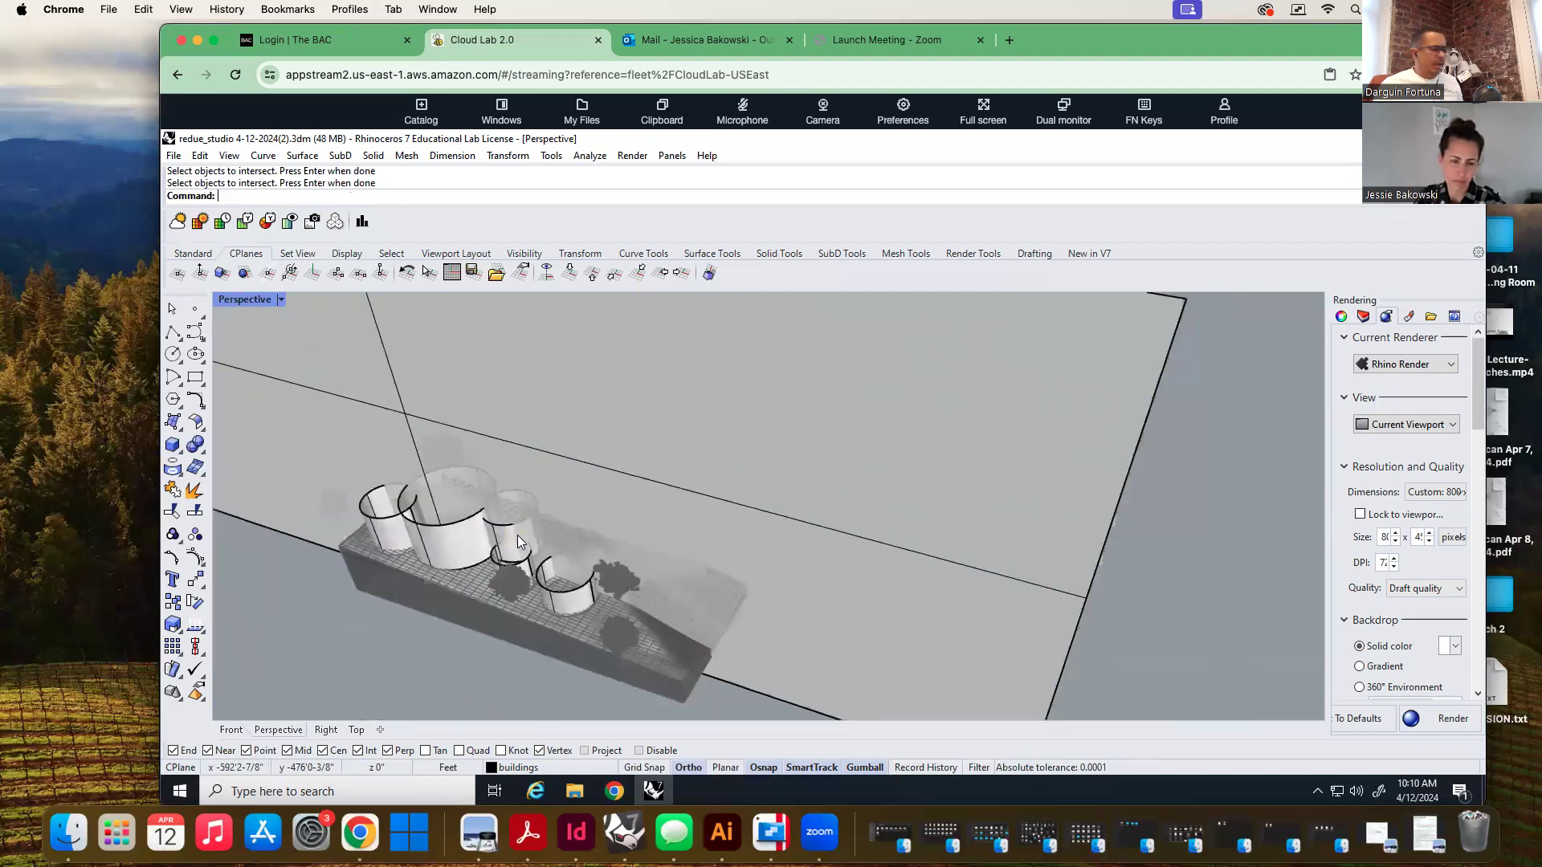
{"action": "left_click", "coordinate": [549, 455]}
{"action": "scroll", "coordinate": [533, 516], "scroll_direction": "up", "scroll_amount": 5}
{"action": "left_click", "coordinate": [374, 555], "text": "shift"}
{"action": "left_click", "coordinate": [469, 538], "text": "shift"}
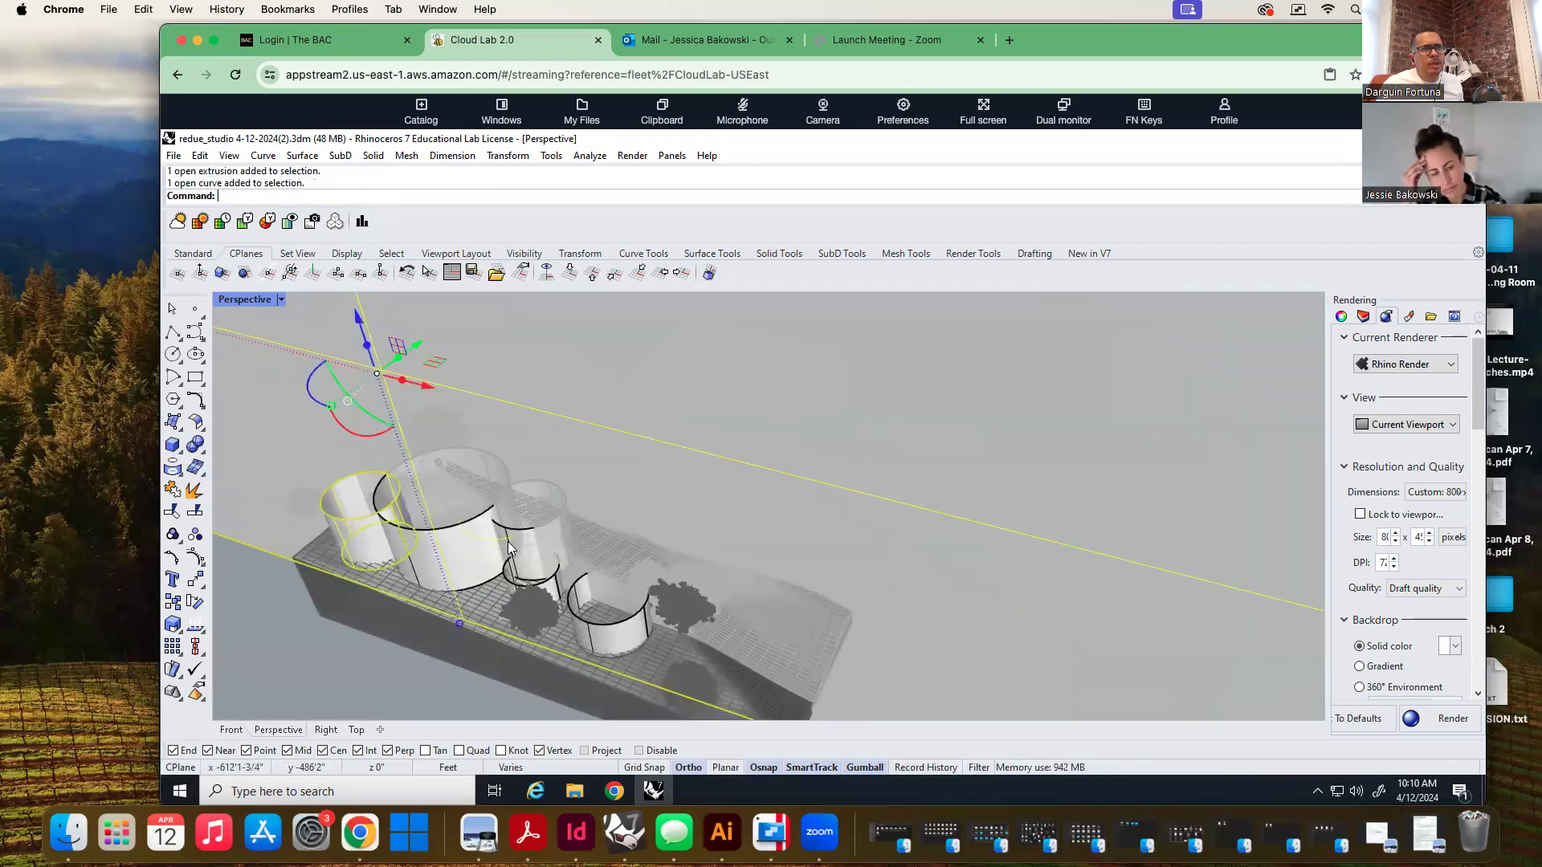
{"action": "key", "text": "Escape"}
Select the round building extrusions on the terrain, leaving out their base curves and the large vertical surface
{"action": "left_click", "coordinate": [470, 549]}
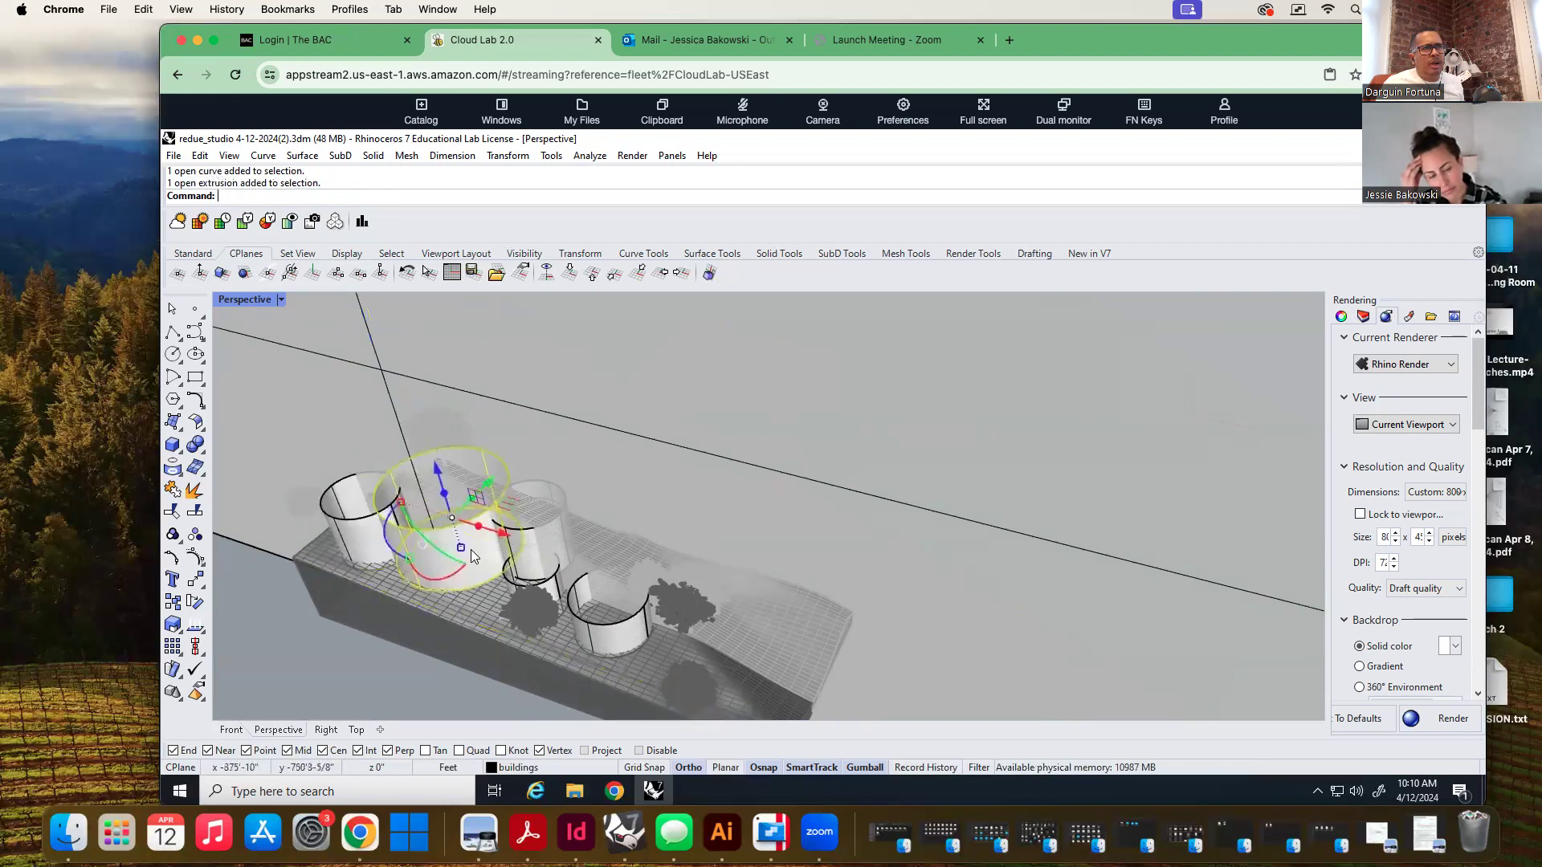
{"action": "left_click", "coordinate": [371, 548]}
{"action": "left_click", "coordinate": [364, 540]}
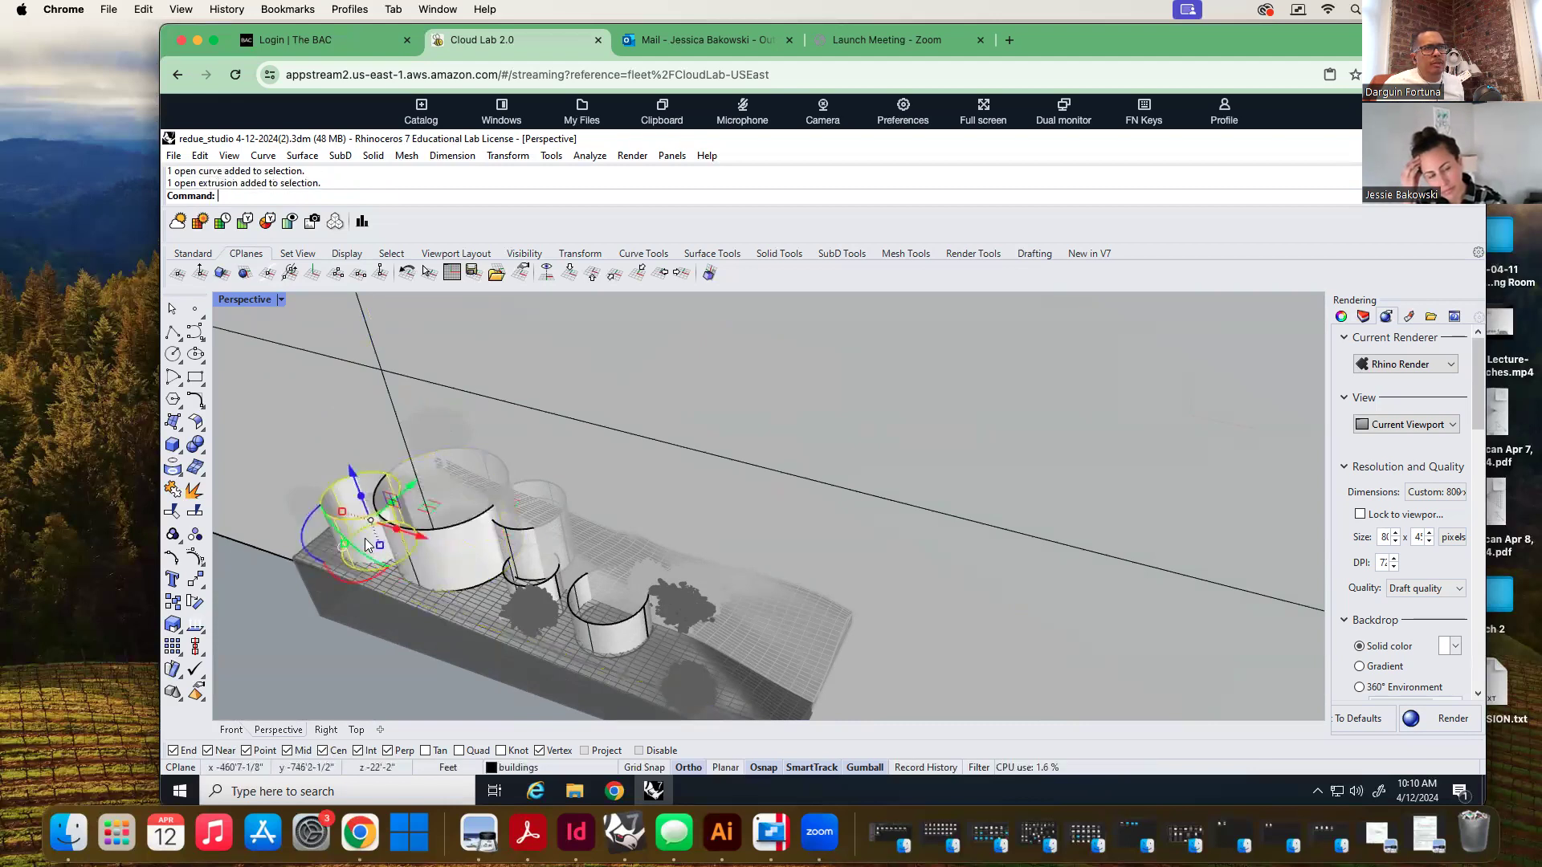
{"action": "left_click", "coordinate": [451, 554], "text": "shift"}
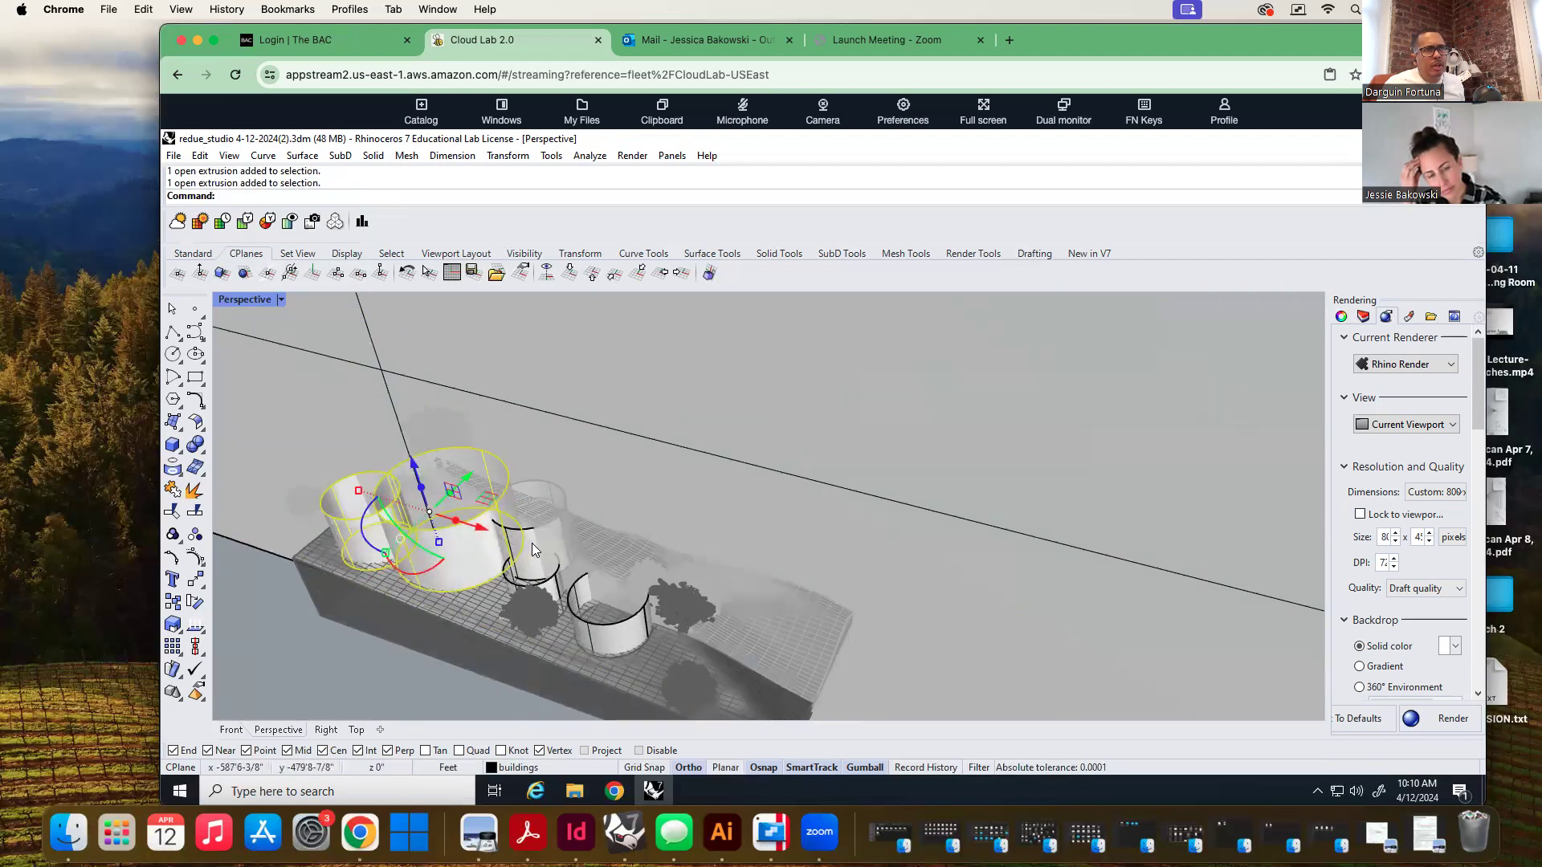
{"action": "left_click", "coordinate": [556, 570]}
{"action": "scroll", "coordinate": [552, 566], "scroll_direction": "up", "scroll_amount": 5}
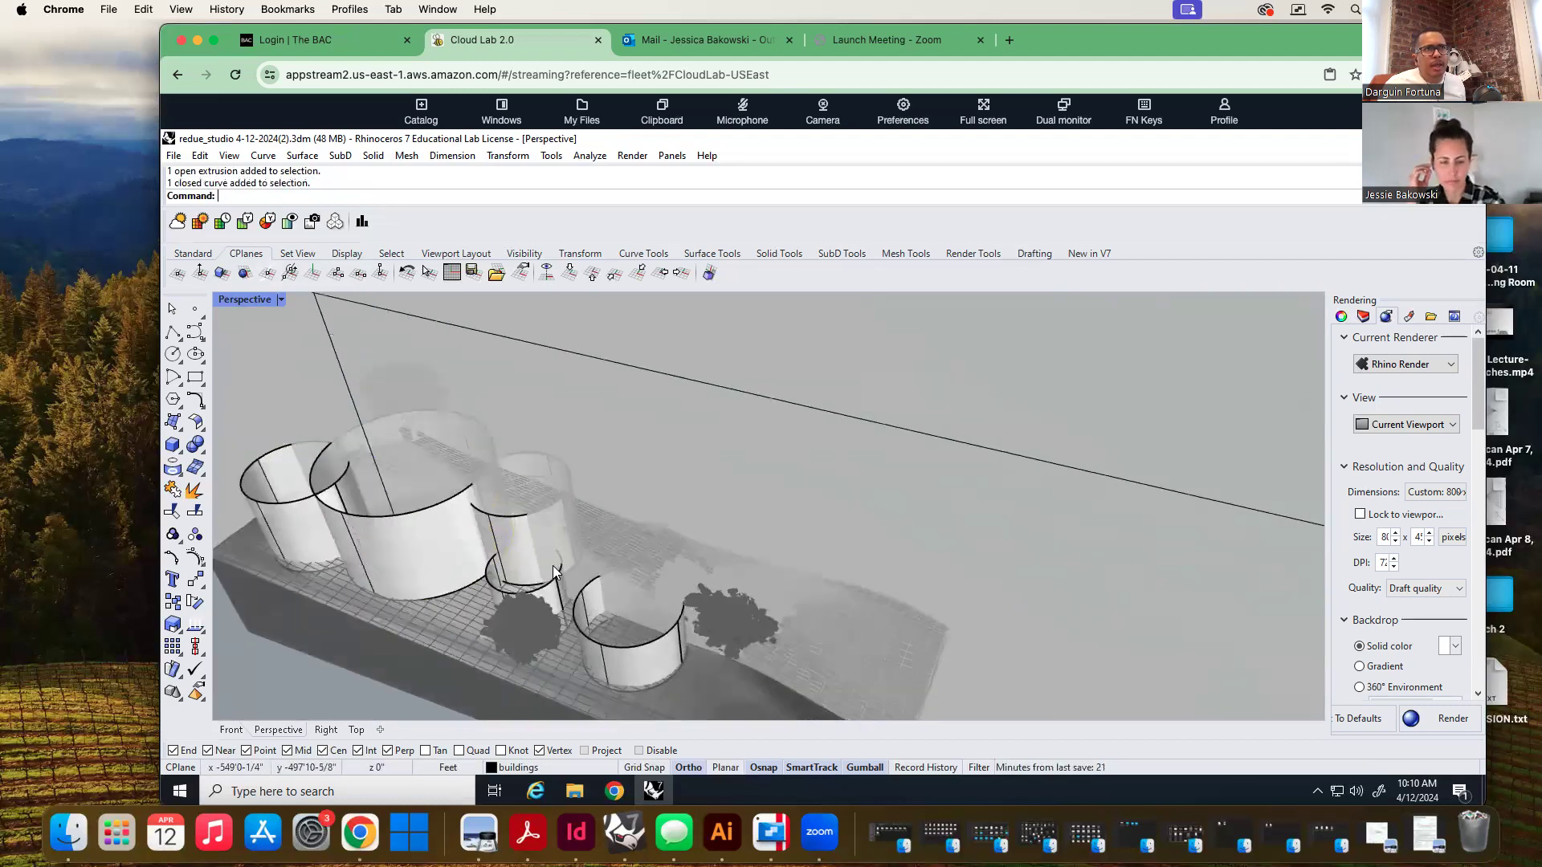
{"action": "left_click", "coordinate": [498, 543]}
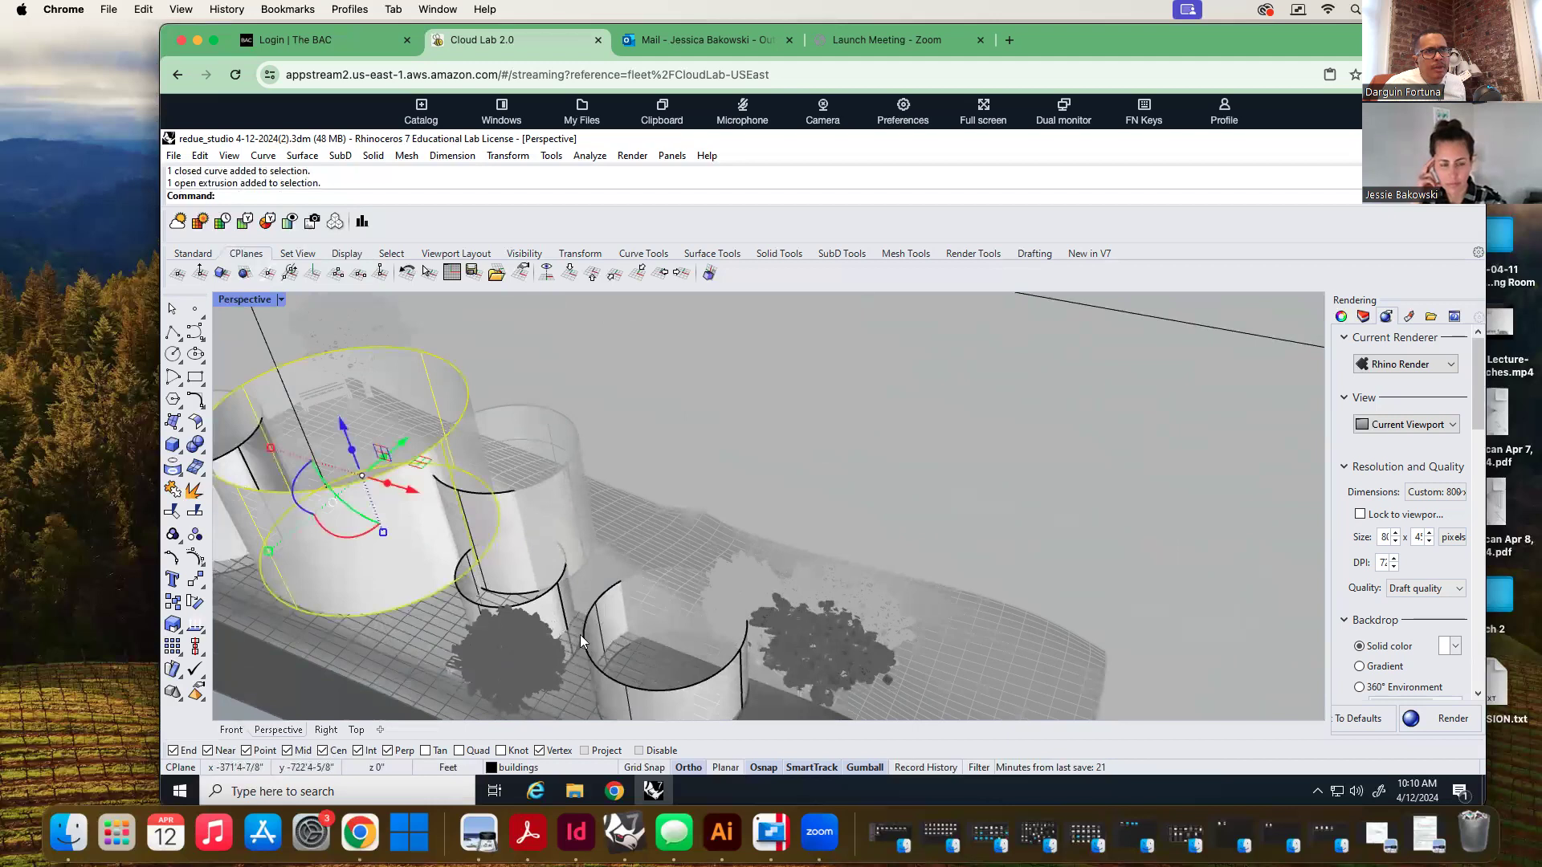
Add the remaining building cylinders and the large vertical surface behind them to the selection
{"action": "left_click", "coordinate": [710, 716], "text": "shift"}
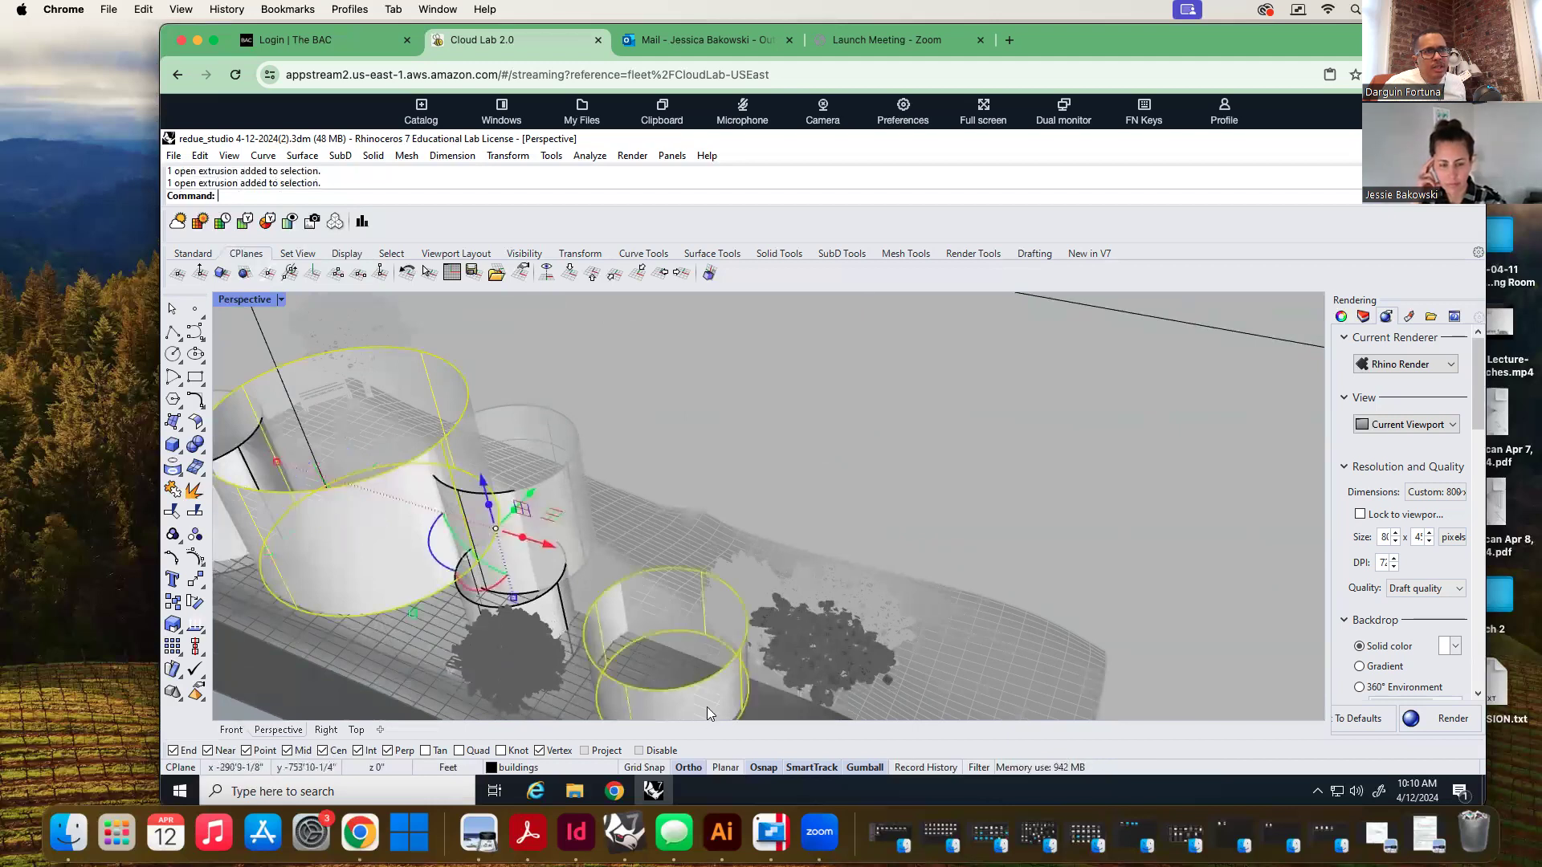
{"action": "left_click", "coordinate": [536, 607], "text": "shift"}
{"action": "left_click", "coordinate": [524, 567], "text": "shift"}
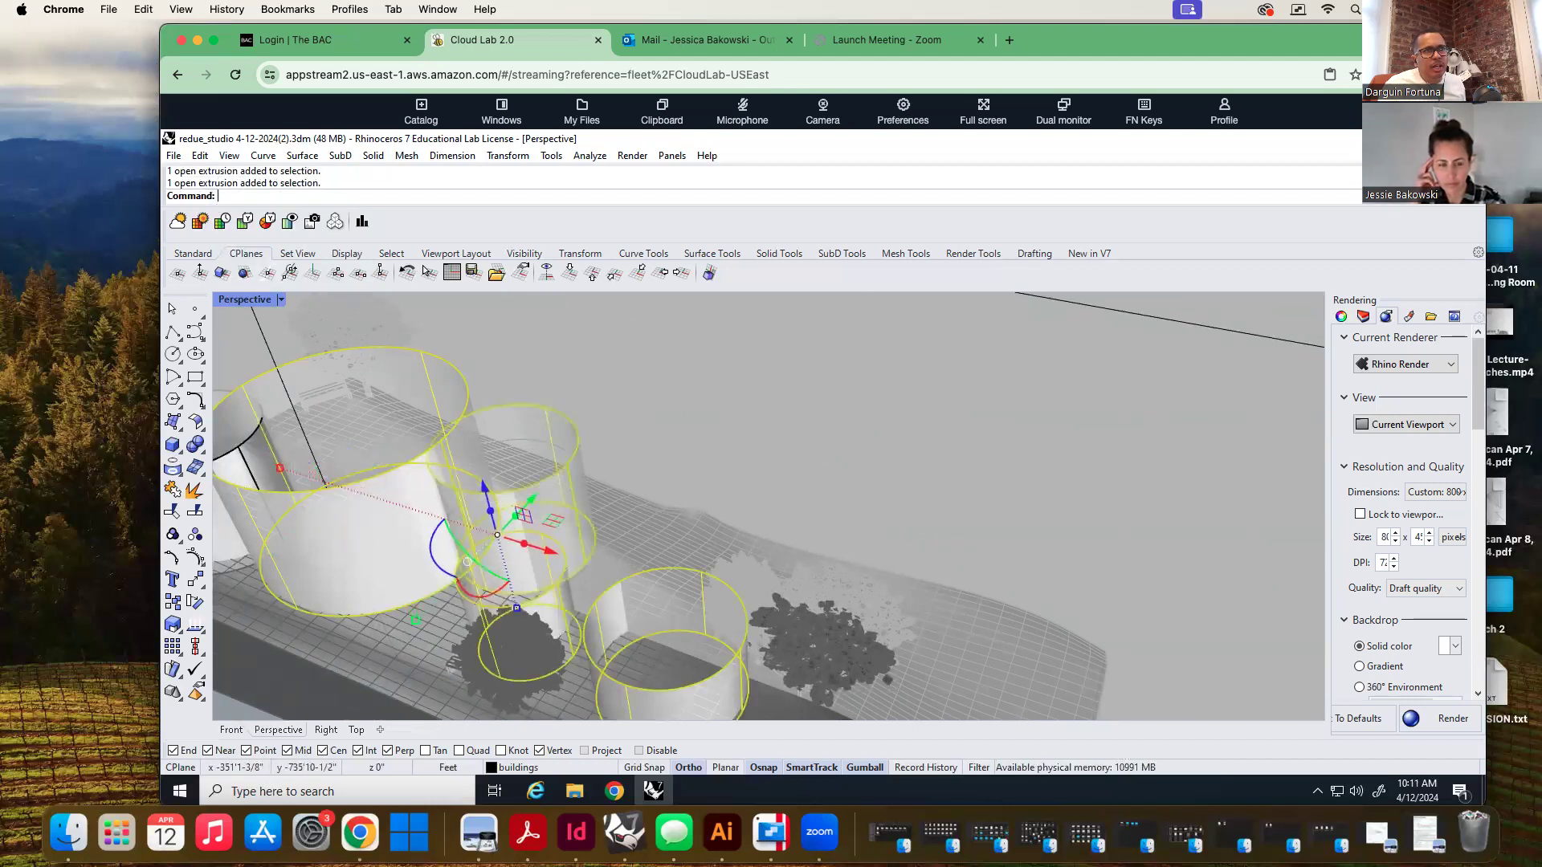
{"action": "right_click_drag", "start_coordinate": [559, 580], "coordinate": [496, 538]}
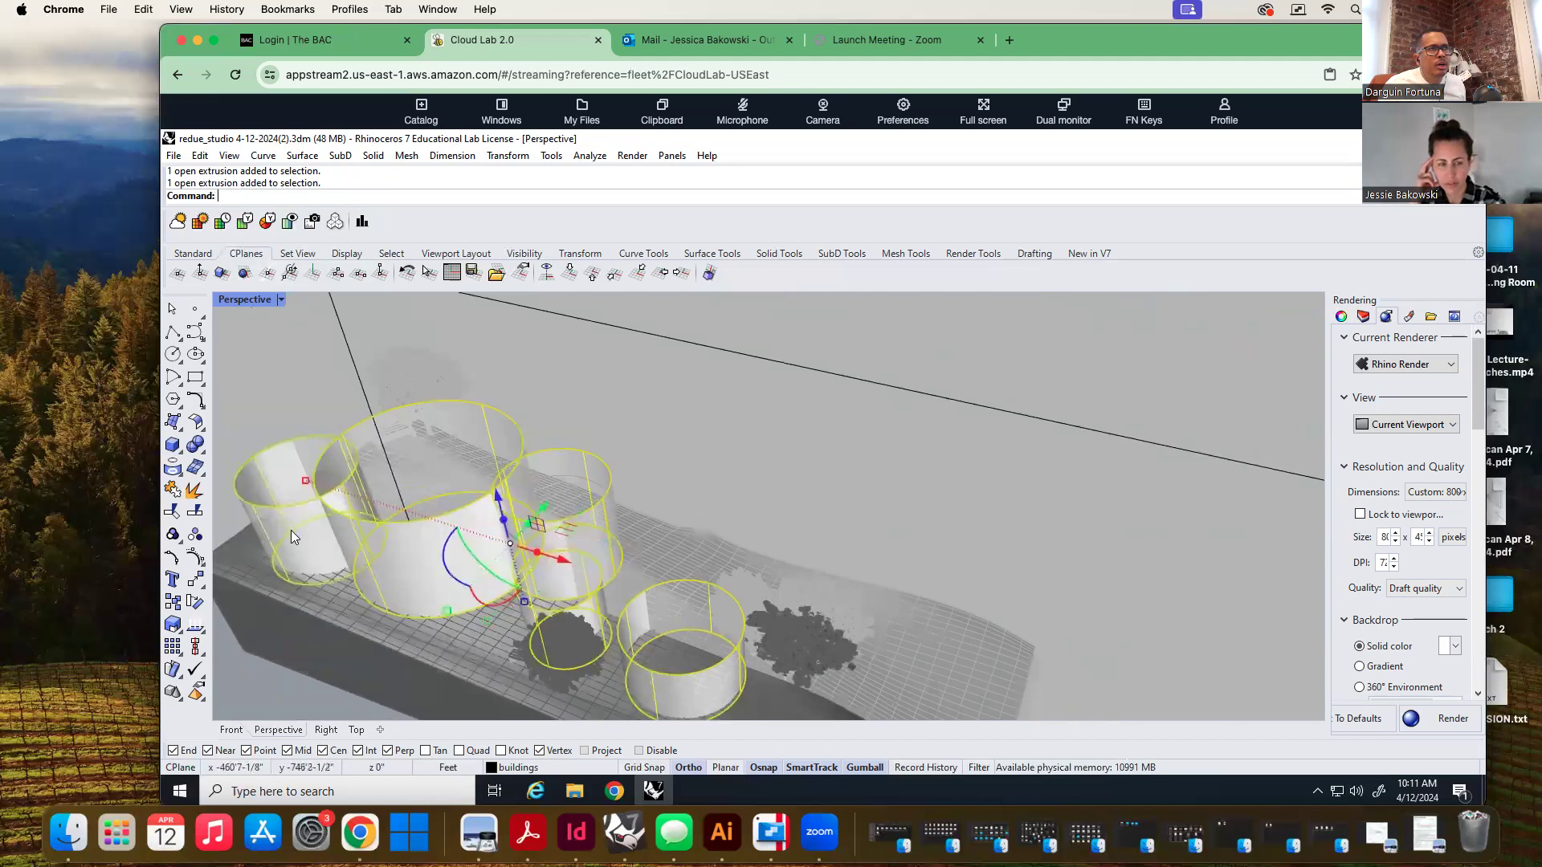
{"action": "left_click", "coordinate": [917, 400], "text": "shift"}
{"action": "right_click_drag", "start_coordinate": [915, 401], "coordinate": [903, 411]}
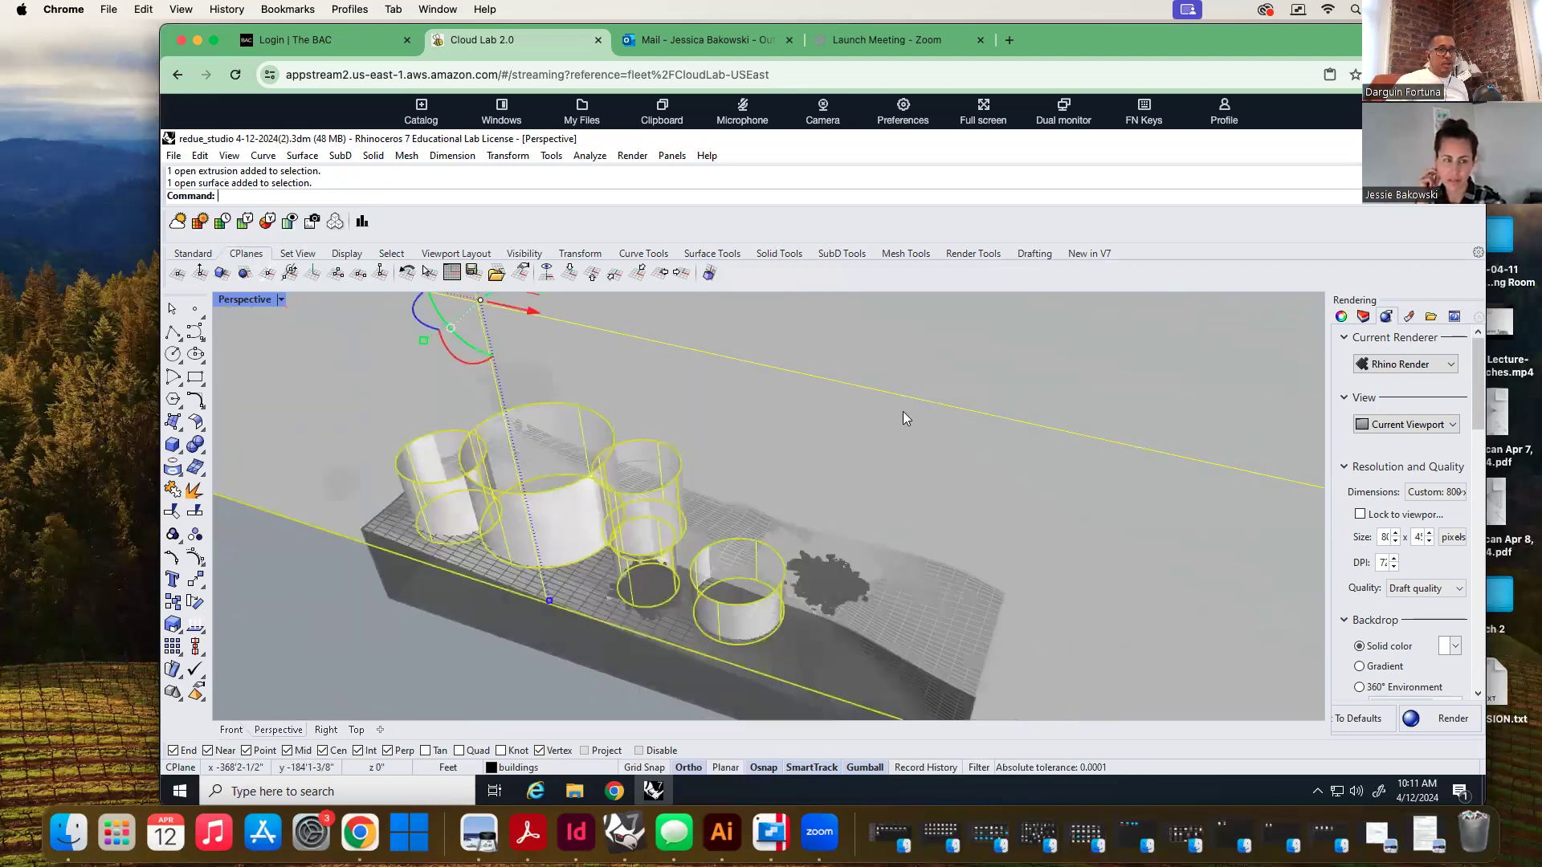
{"action": "type", "text": "Inv"}
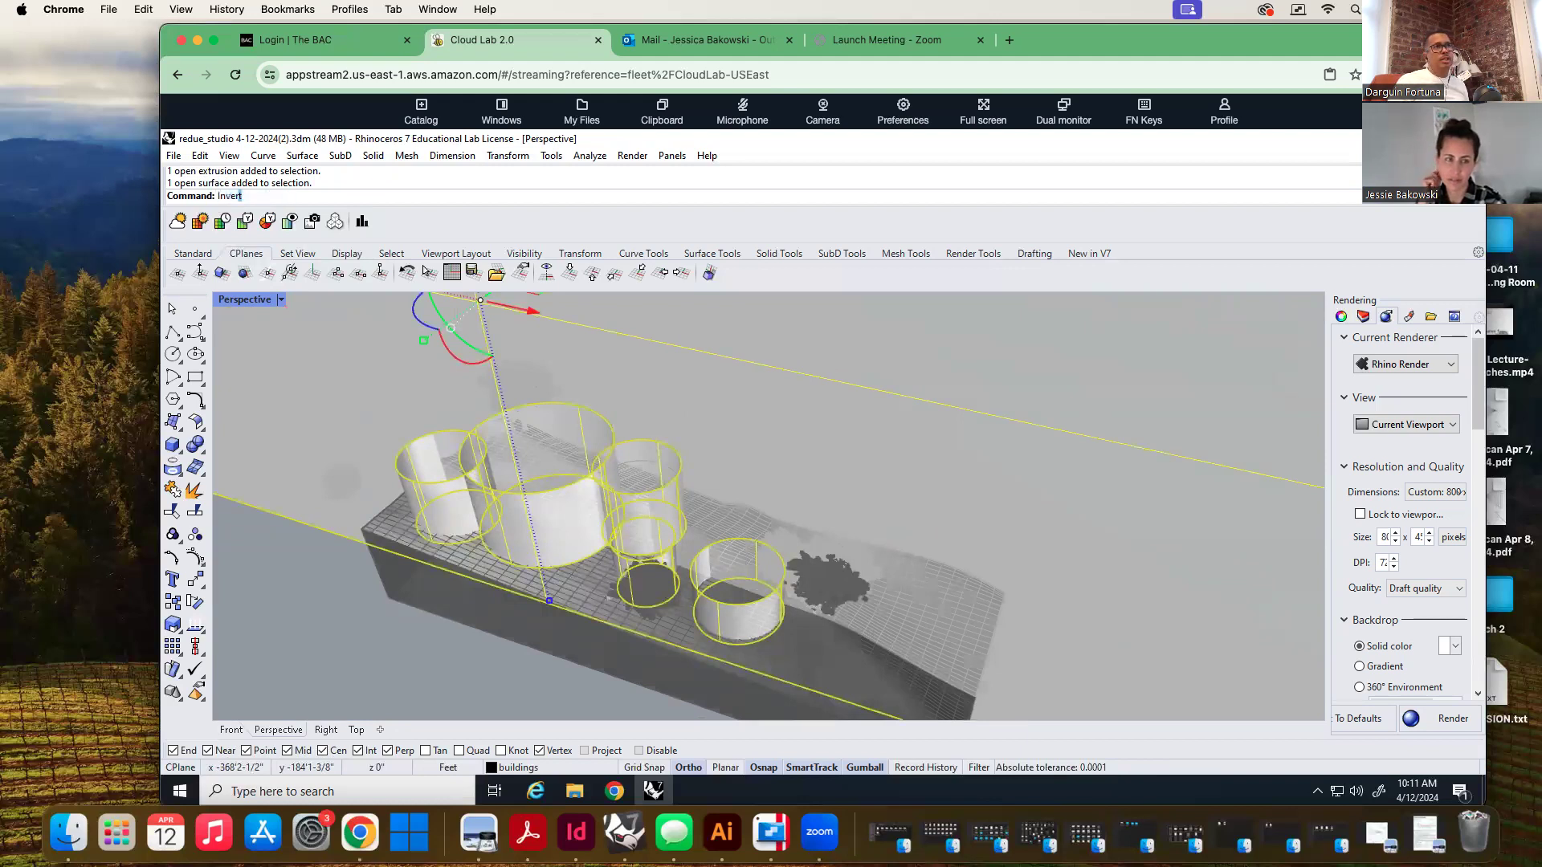
{"action": "type", "text": "ert"}
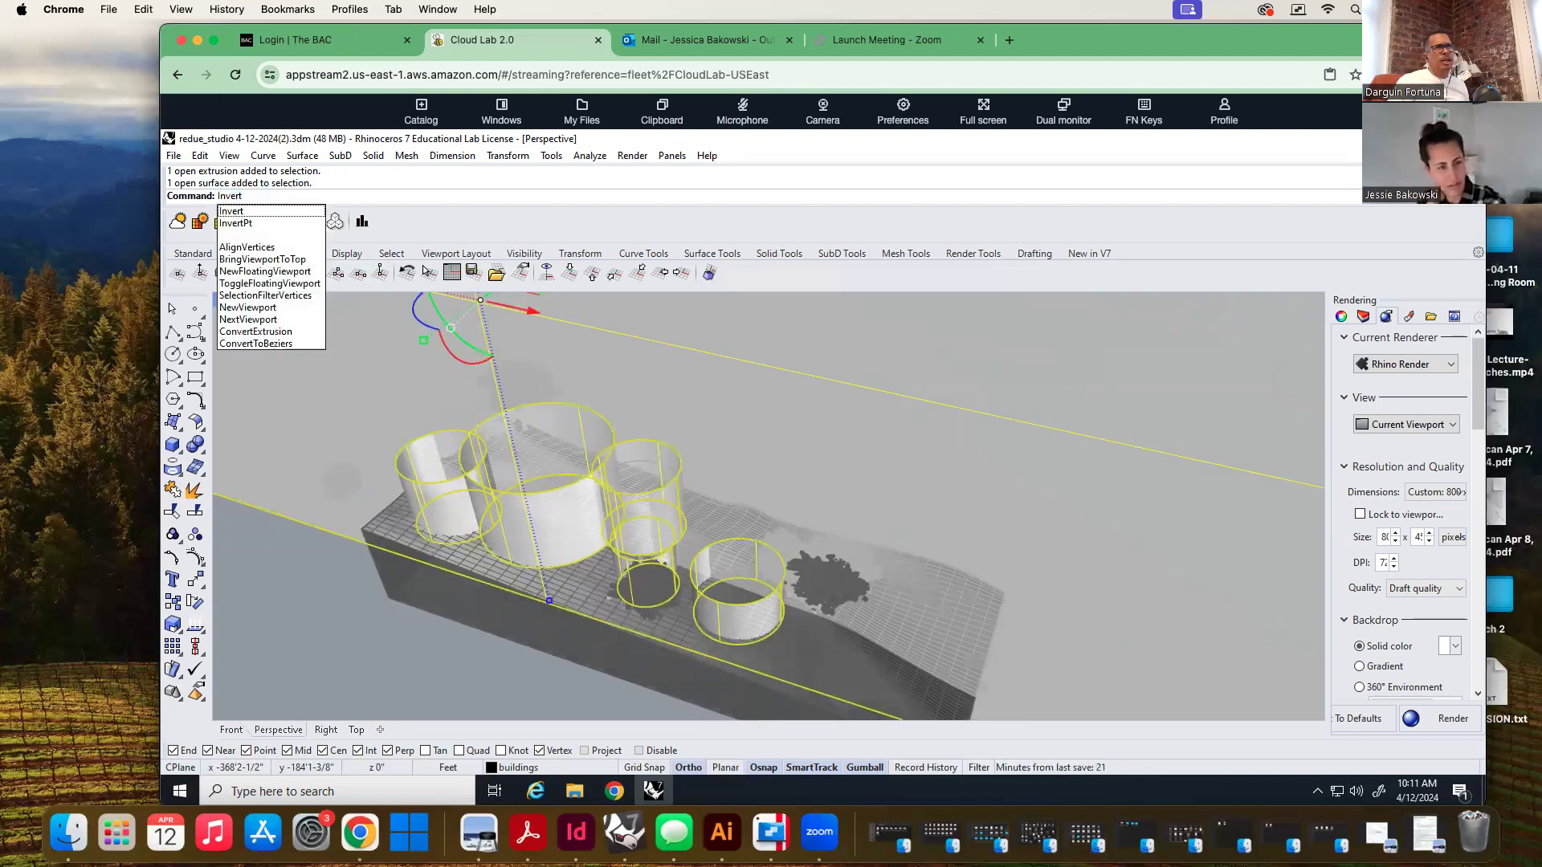
{"action": "key", "text": "BackSpace"}
{"action": "type", "text": "se"}
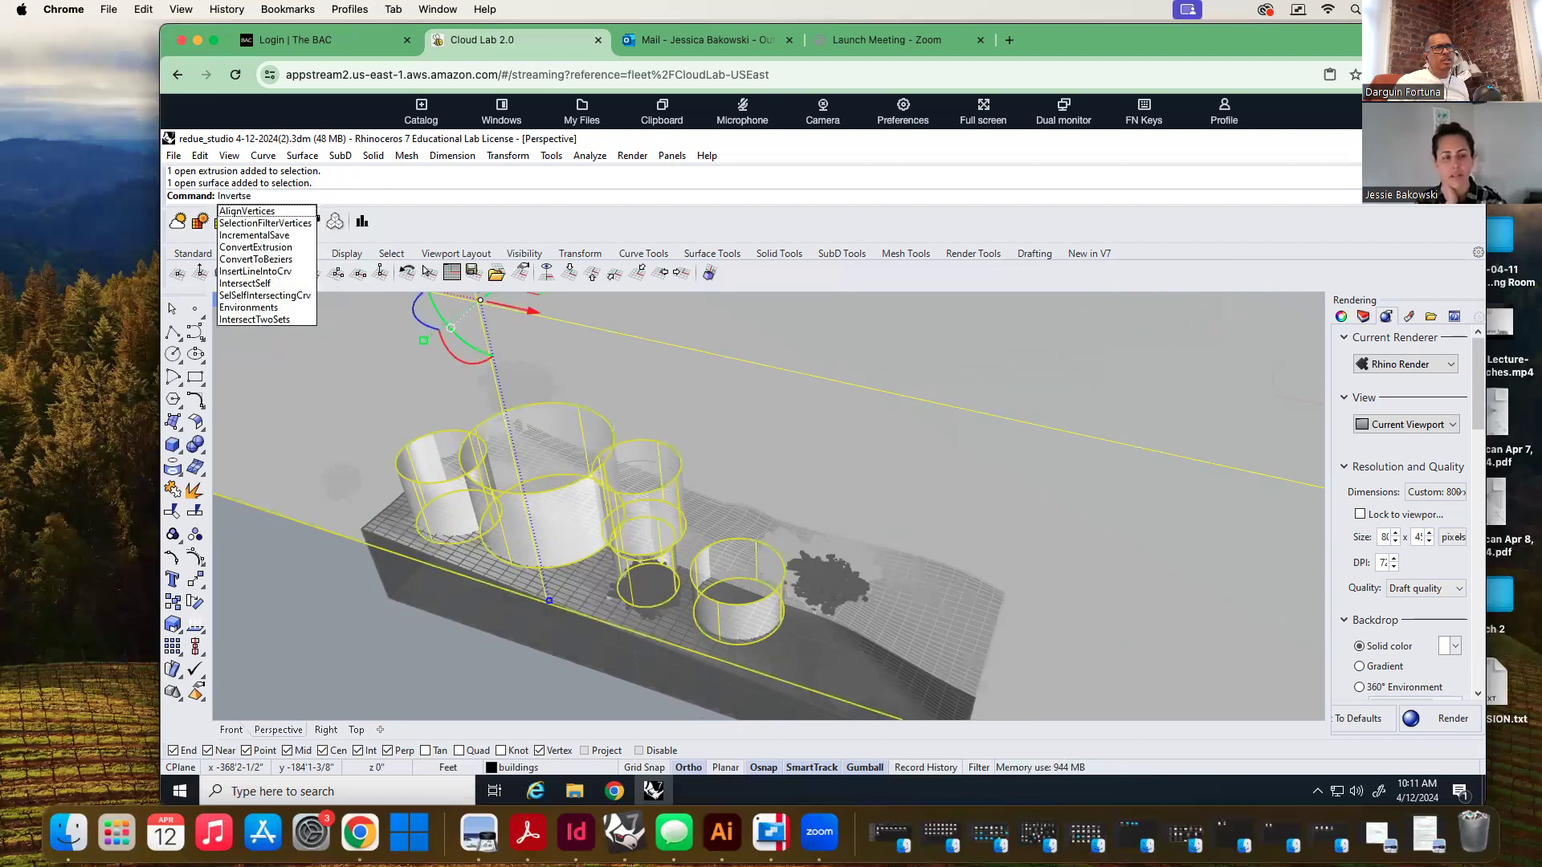
{"action": "key", "text": "BackSpace"}
{"action": "key", "text": "BackSpace"}
{"action": "key", "text": "BackSpace"}
{"action": "key", "text": "BackSpace"}
{"action": "key", "text": "BackSpace"}
{"action": "key", "text": "BackSpace"}
{"action": "key", "text": "BackSpace"}
{"action": "key", "text": "BackSpace"}
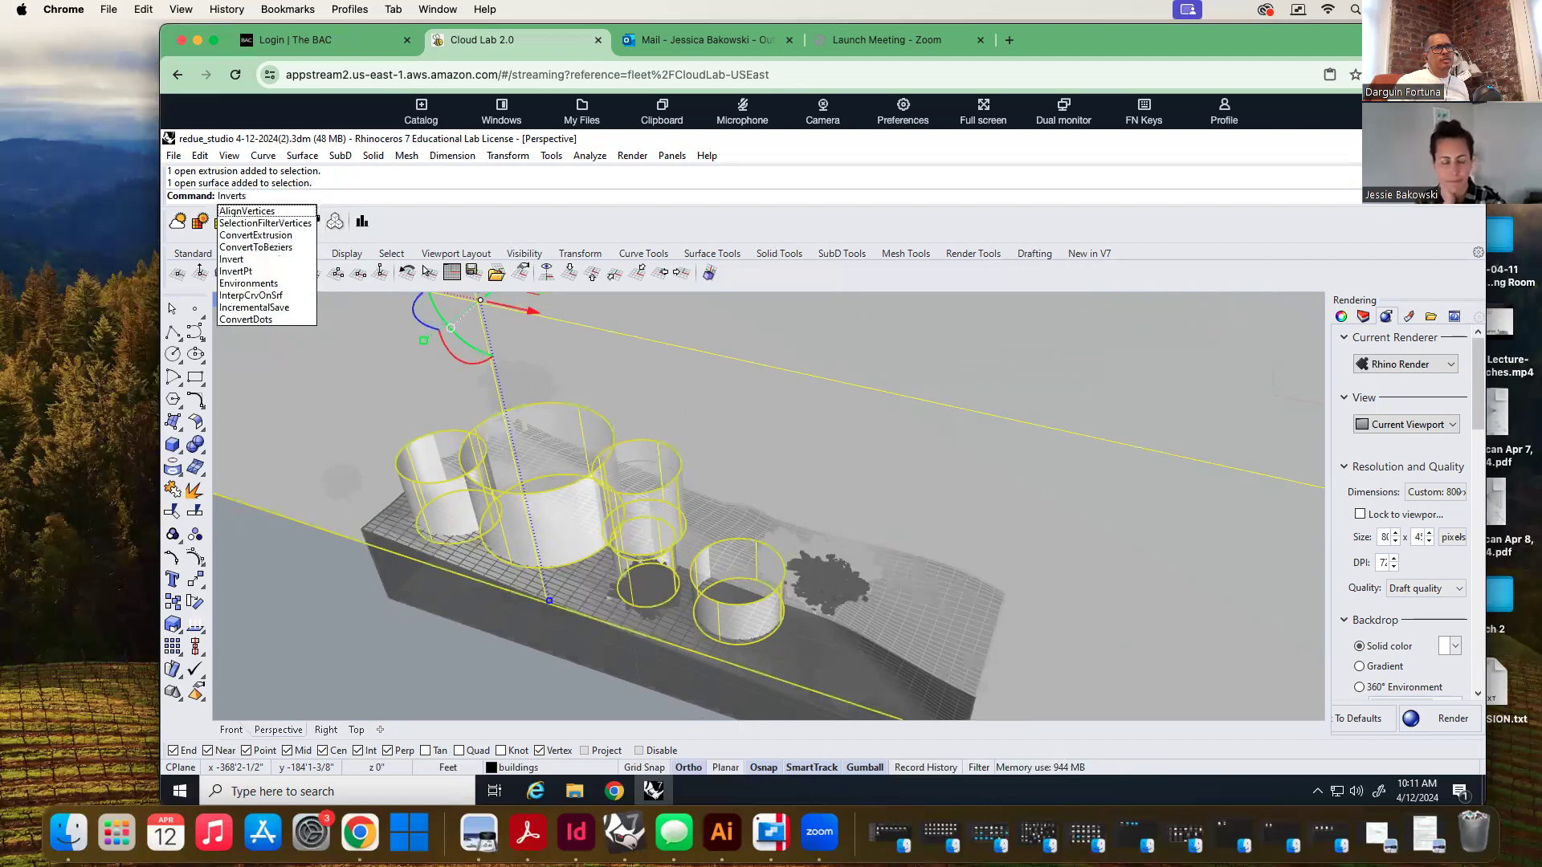
Isolate the selected cylinders and the large vertical surface with the Isolate command
{"action": "type", "text": "Isolate"}
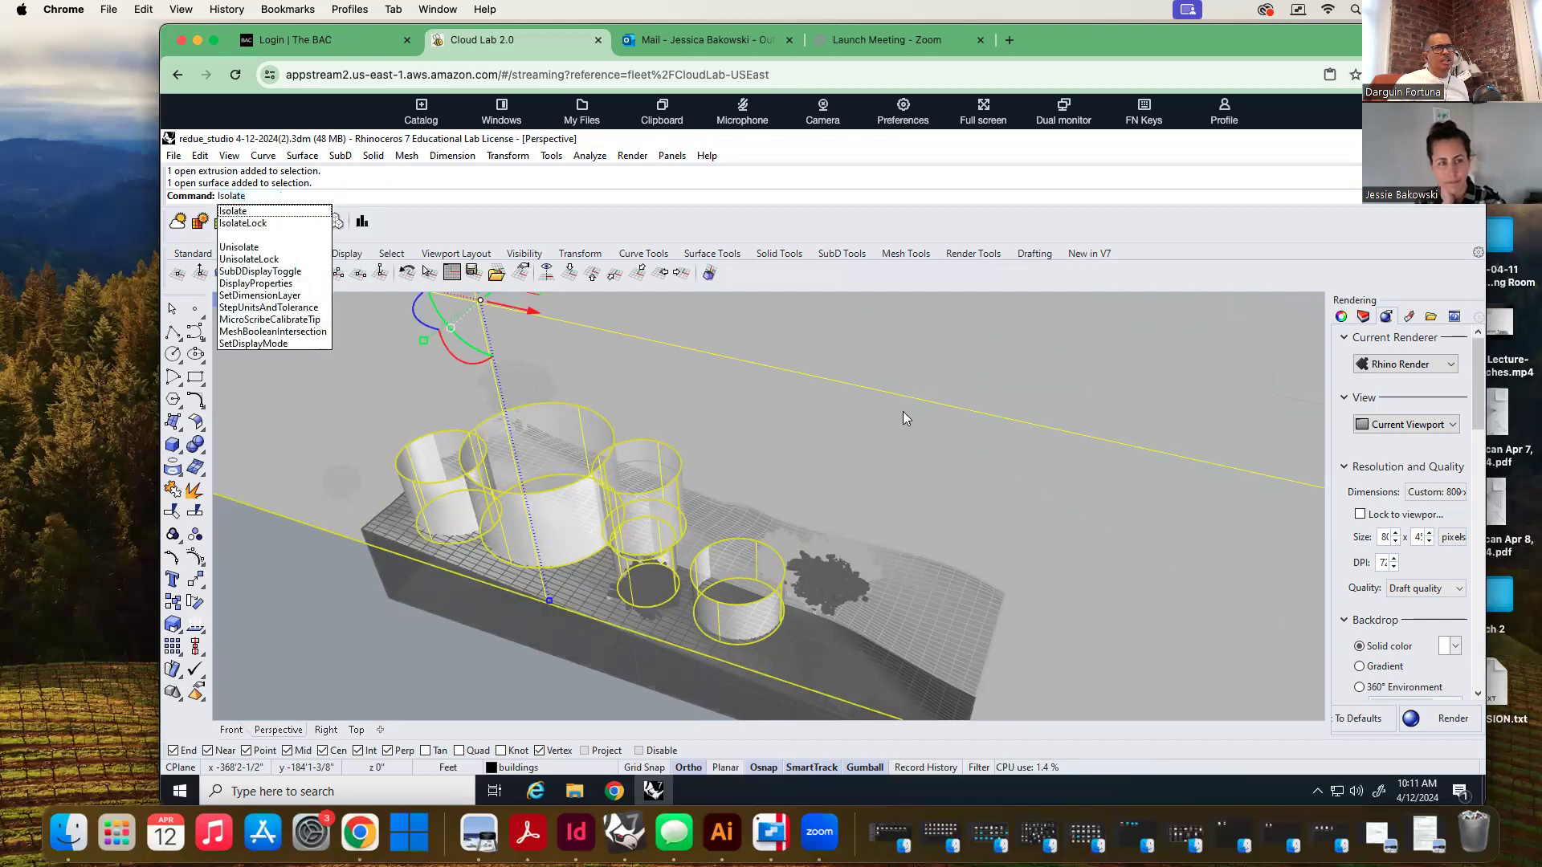
{"action": "key", "text": "Return"}
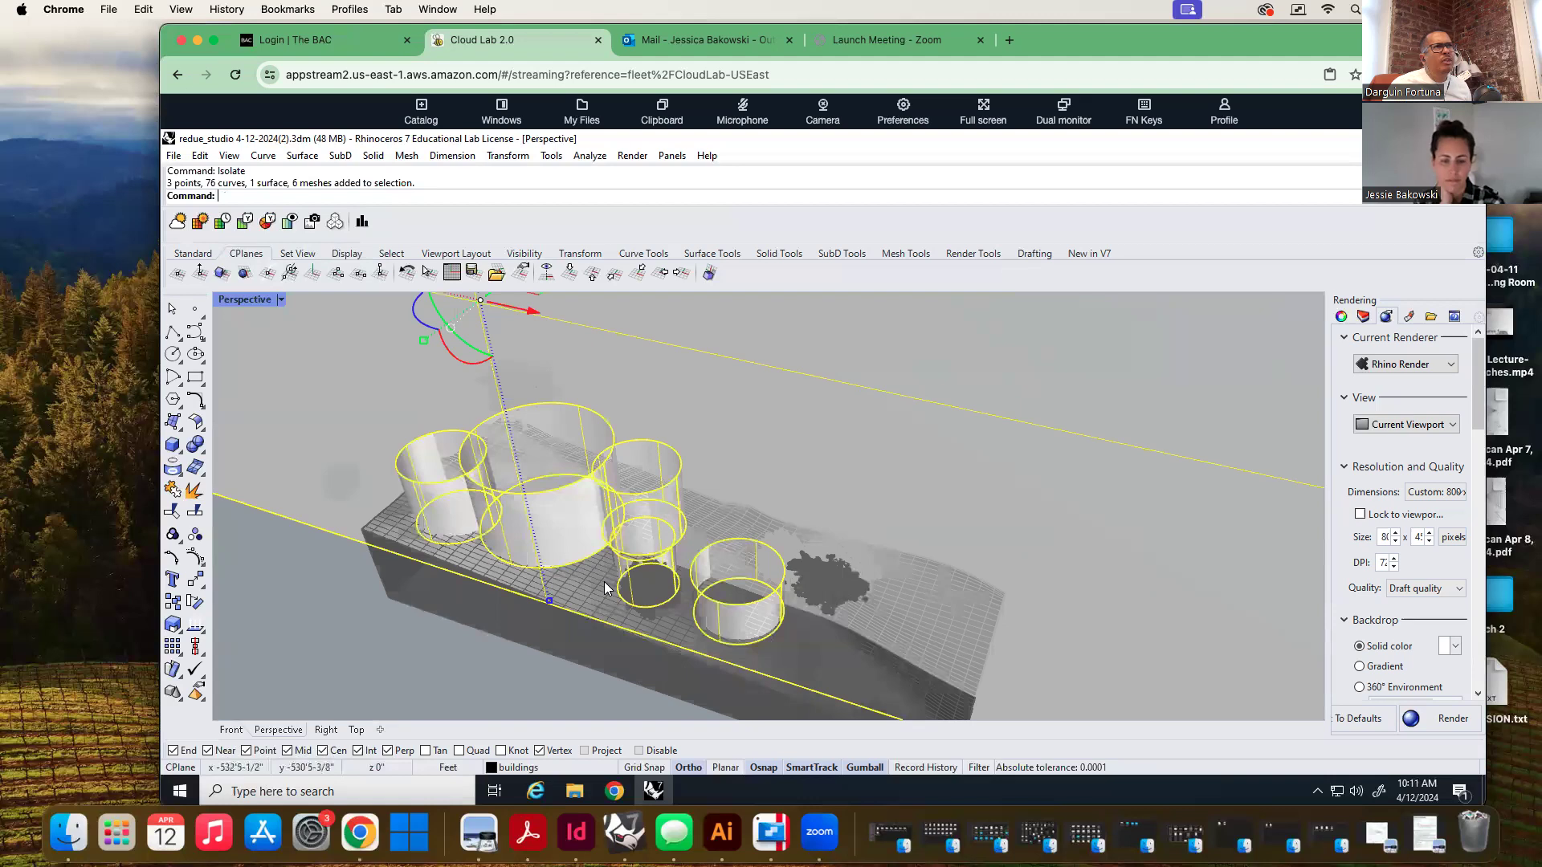
Move the selected cylinders and vertical surface together along the gumball's green axis, well clear of the site model
{"action": "scroll", "coordinate": [386, 551], "scroll_direction": "down", "scroll_amount": 8}
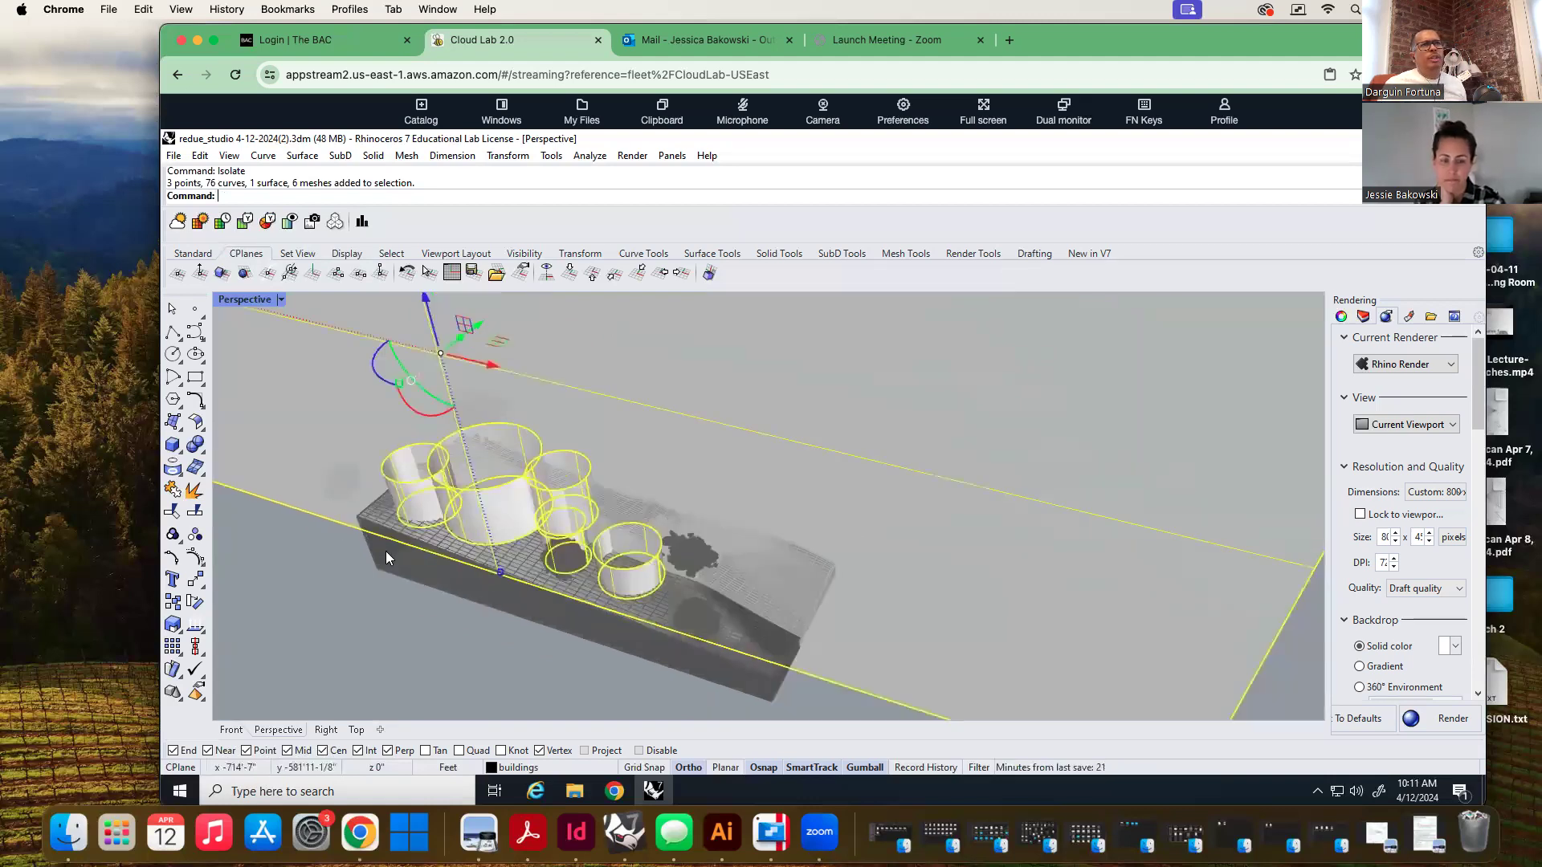
{"action": "left_click", "coordinate": [445, 445]}
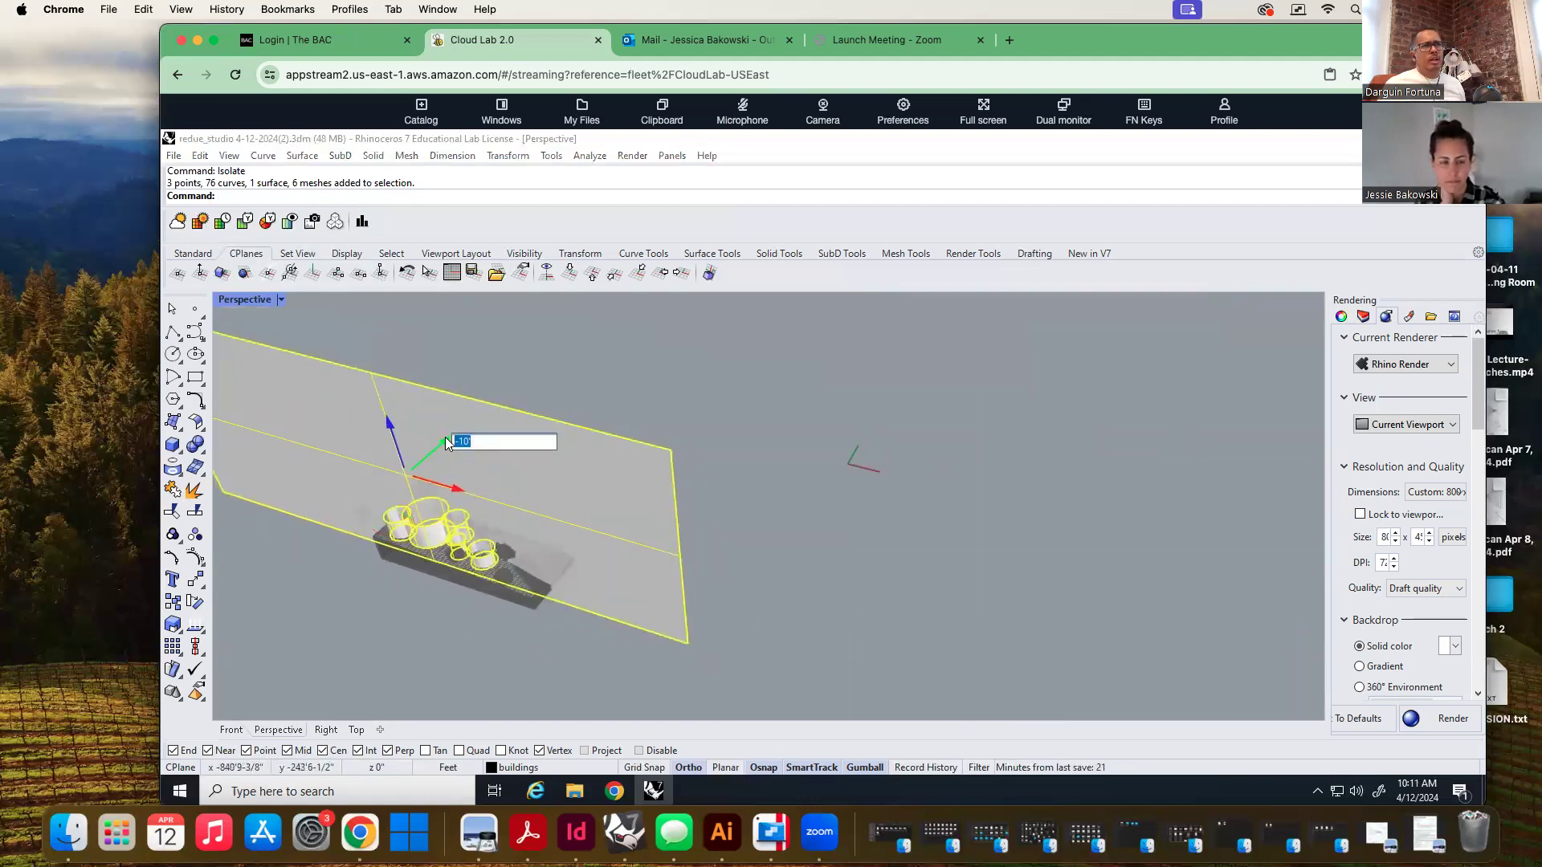
{"action": "key", "text": "Return"}
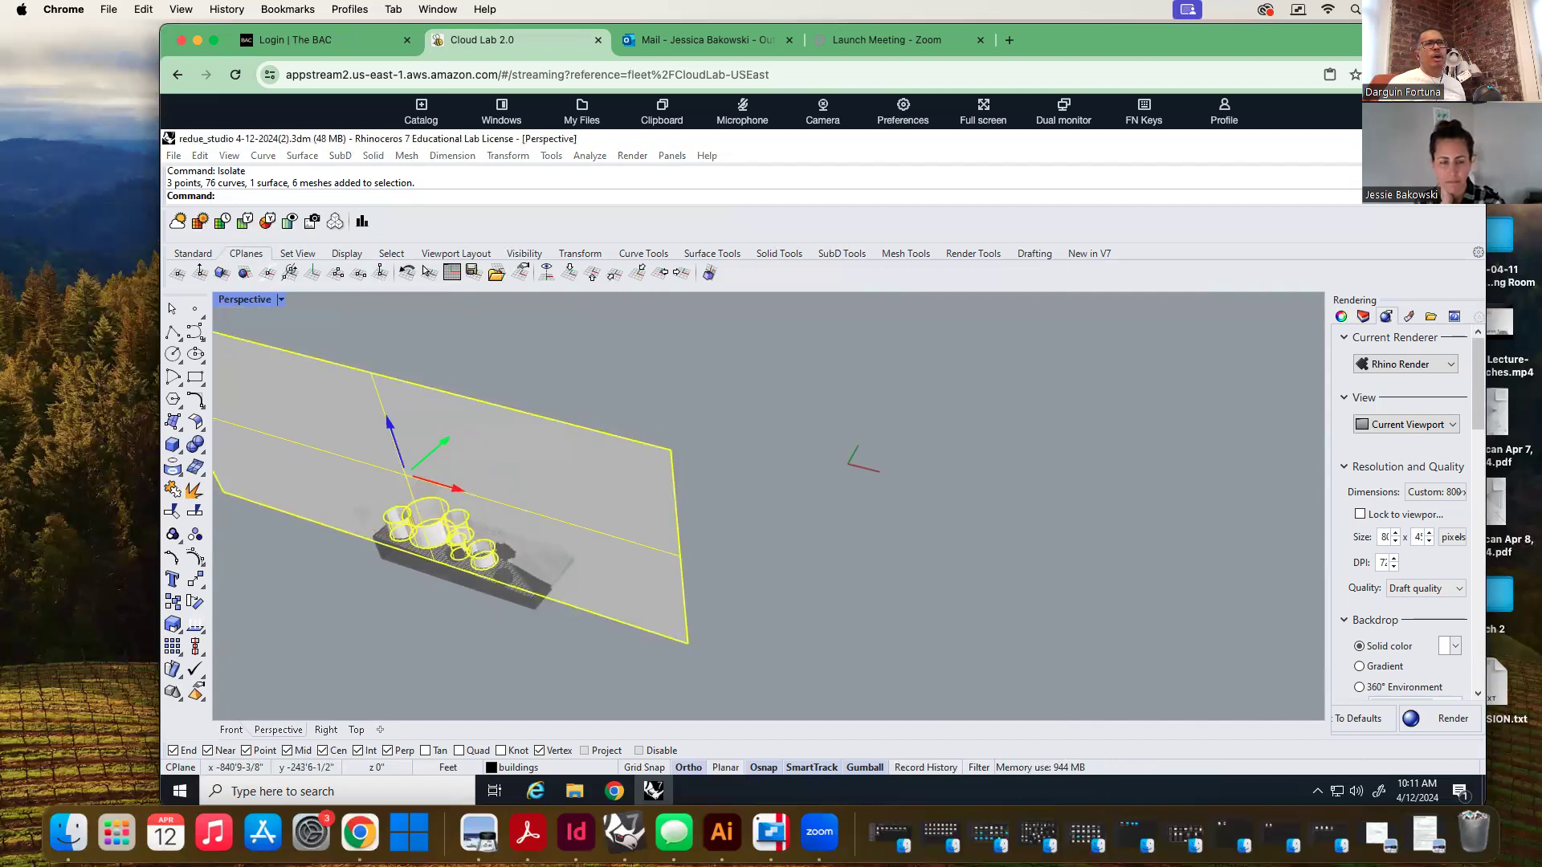
{"action": "left_click", "coordinate": [445, 438]}
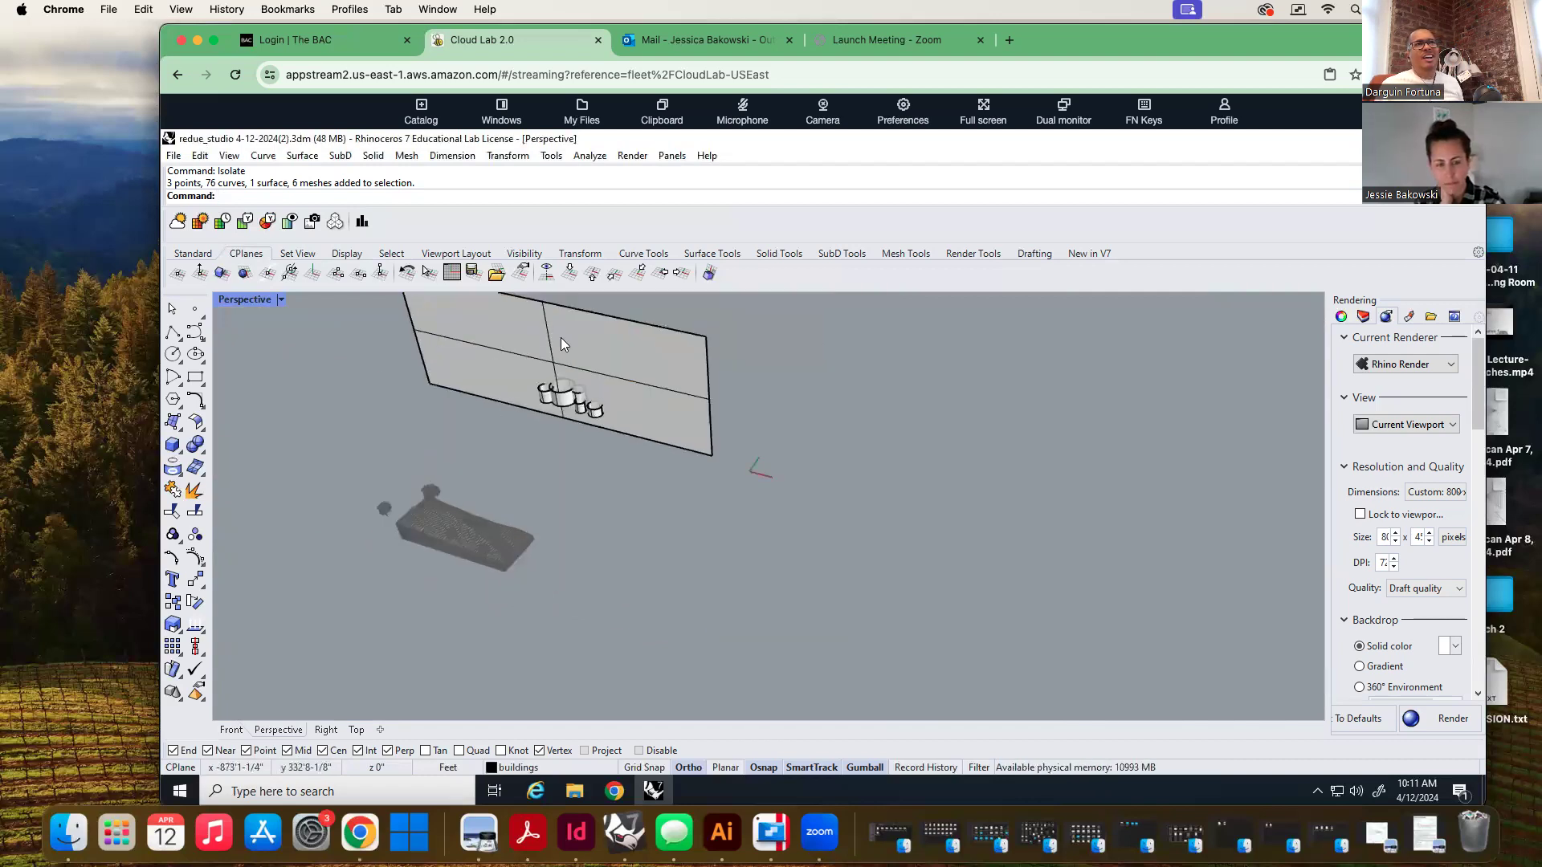
Set the construction plane to the large vertical surface using the CPlane Object option
{"action": "scroll", "coordinate": [590, 313], "scroll_direction": "up", "scroll_amount": 5}
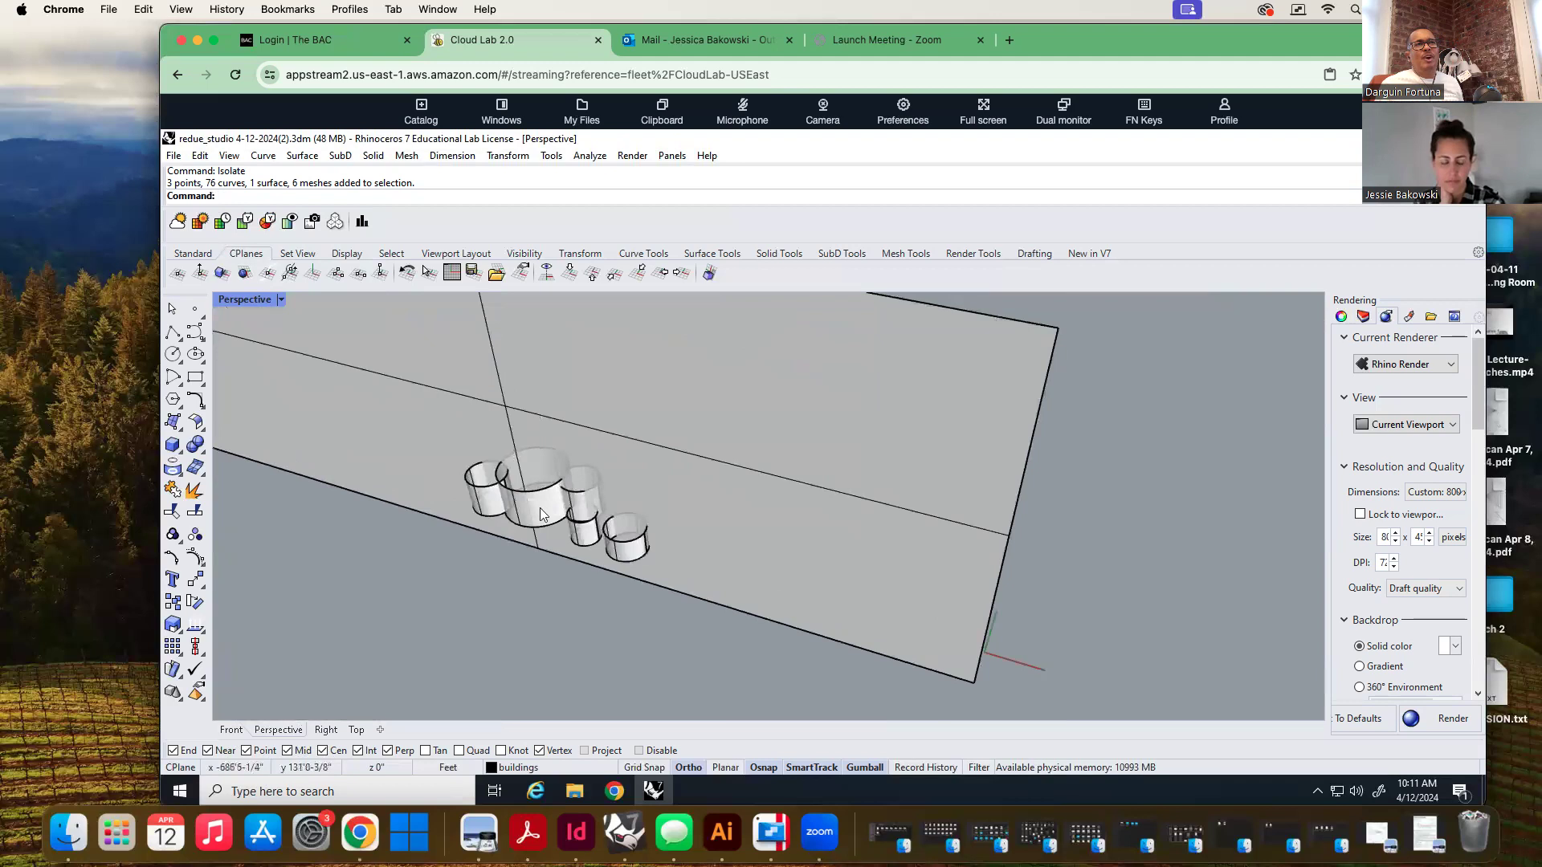
{"action": "scroll", "coordinate": [523, 560], "scroll_direction": "up", "scroll_amount": 3}
{"action": "right_click_drag", "start_coordinate": [527, 584], "coordinate": [527, 592]}
{"action": "scroll", "coordinate": [647, 534], "scroll_direction": "down", "scroll_amount": 1}
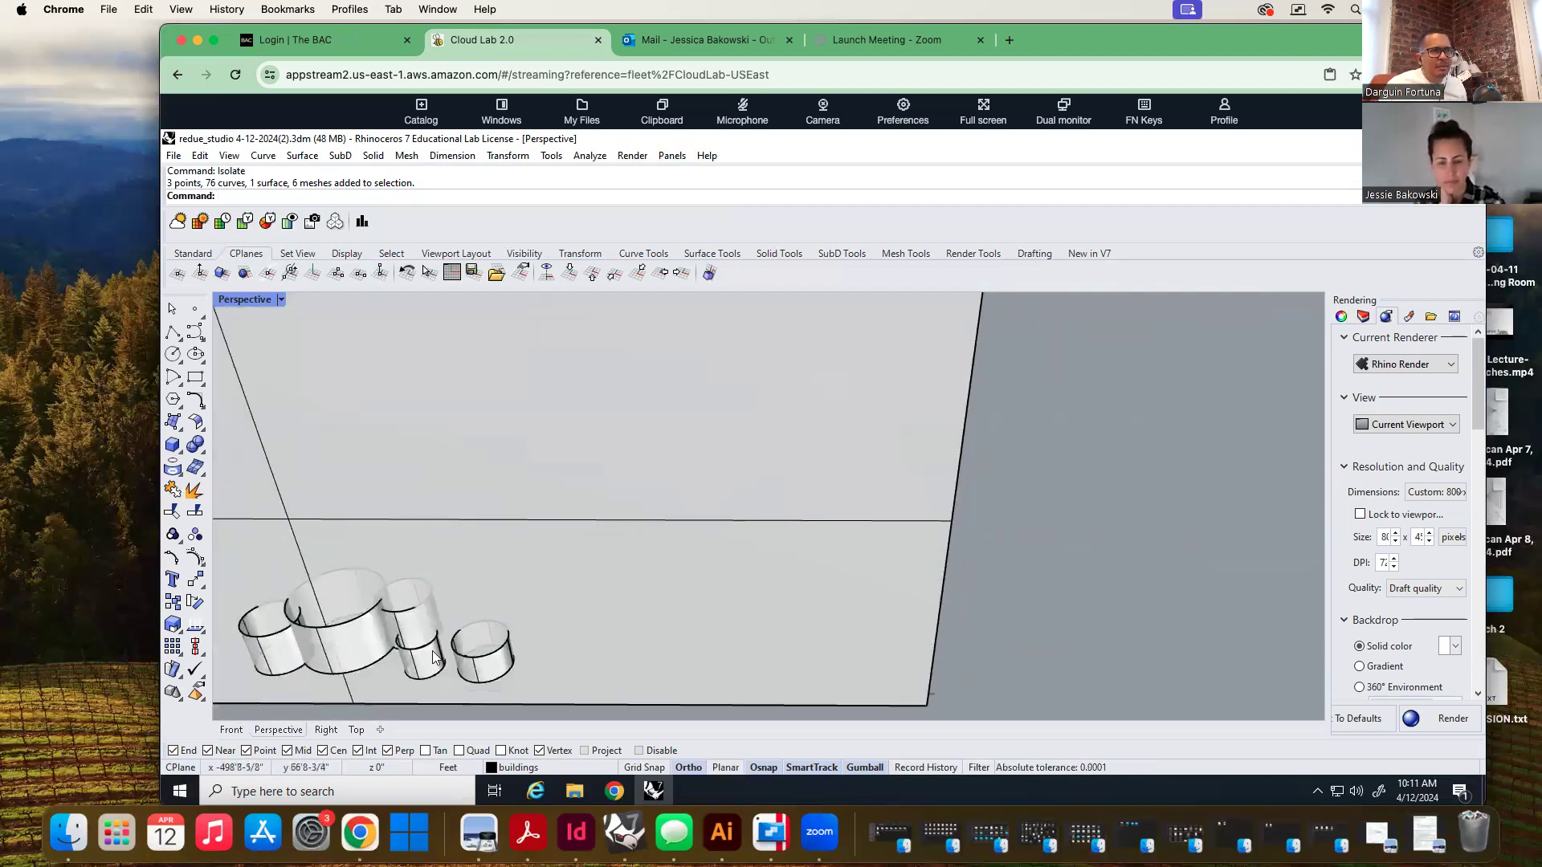
{"action": "scroll", "coordinate": [660, 516], "scroll_direction": "down", "scroll_amount": 1}
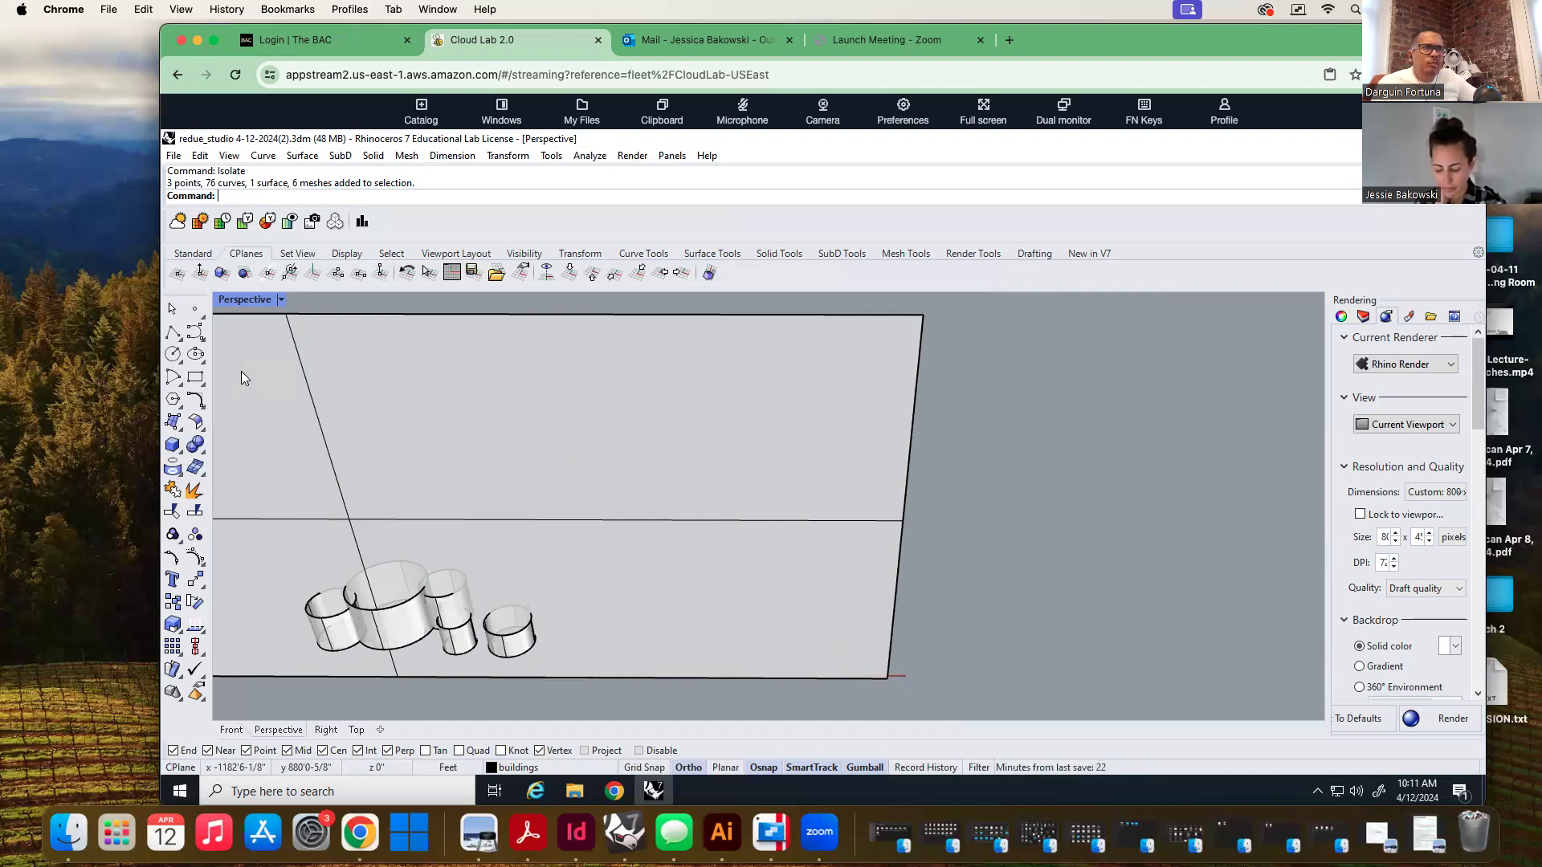
{"action": "left_click", "coordinate": [424, 668]}
{"action": "right_click_drag", "start_coordinate": [387, 692], "coordinate": [368, 650]}
{"action": "scroll", "coordinate": [512, 478], "scroll_direction": "down", "scroll_amount": 4}
{"action": "scroll", "coordinate": [520, 664], "scroll_direction": "up", "scroll_amount": 4}
{"action": "scroll", "coordinate": [657, 533], "scroll_direction": "down", "scroll_amount": 2}
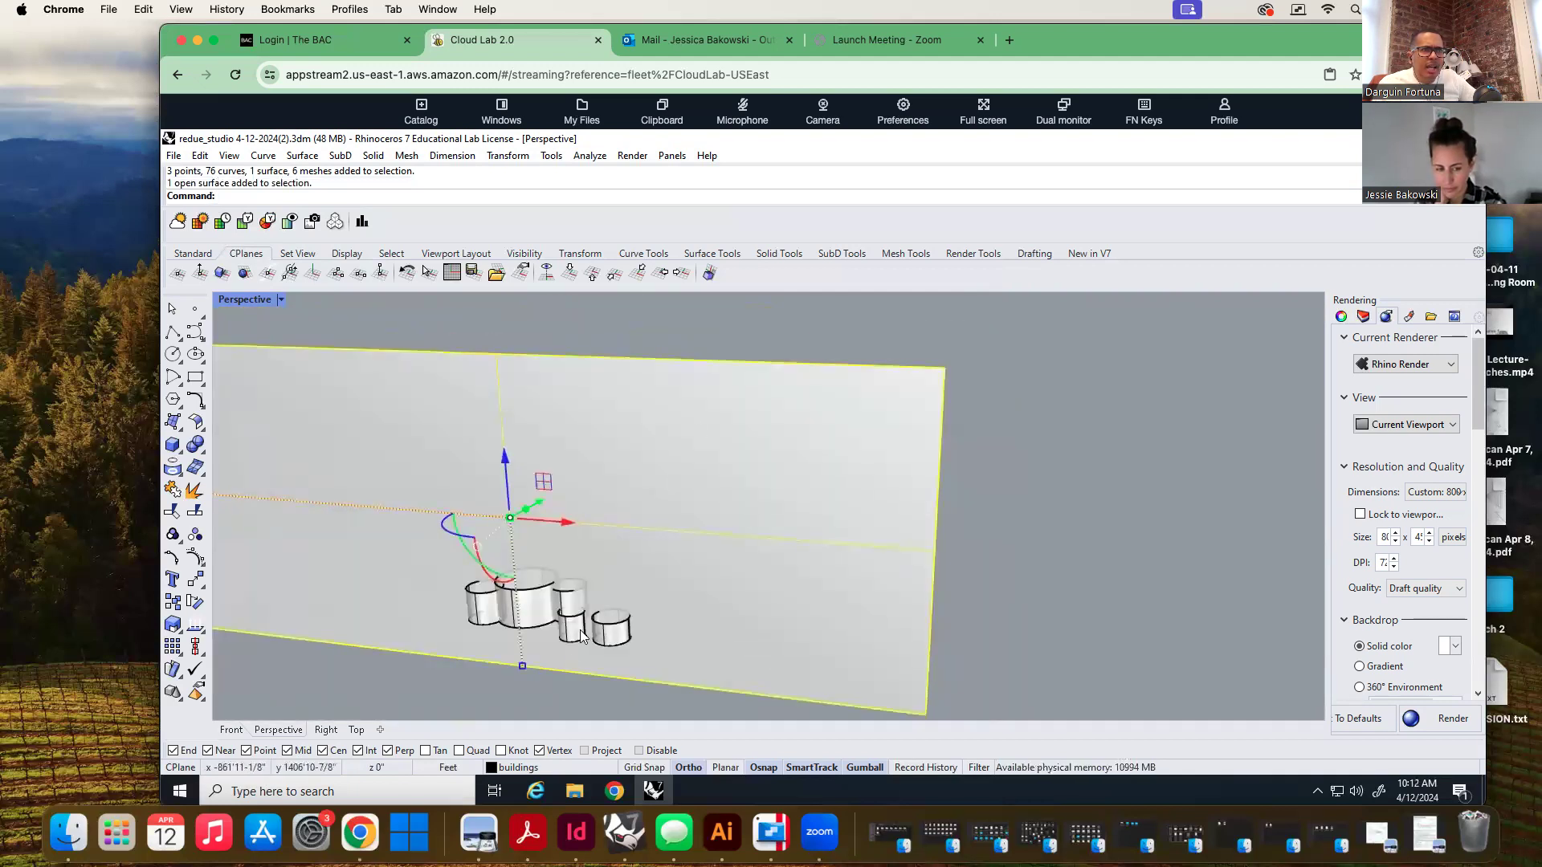
{"action": "scroll", "coordinate": [559, 663], "scroll_direction": "up", "scroll_amount": 5}
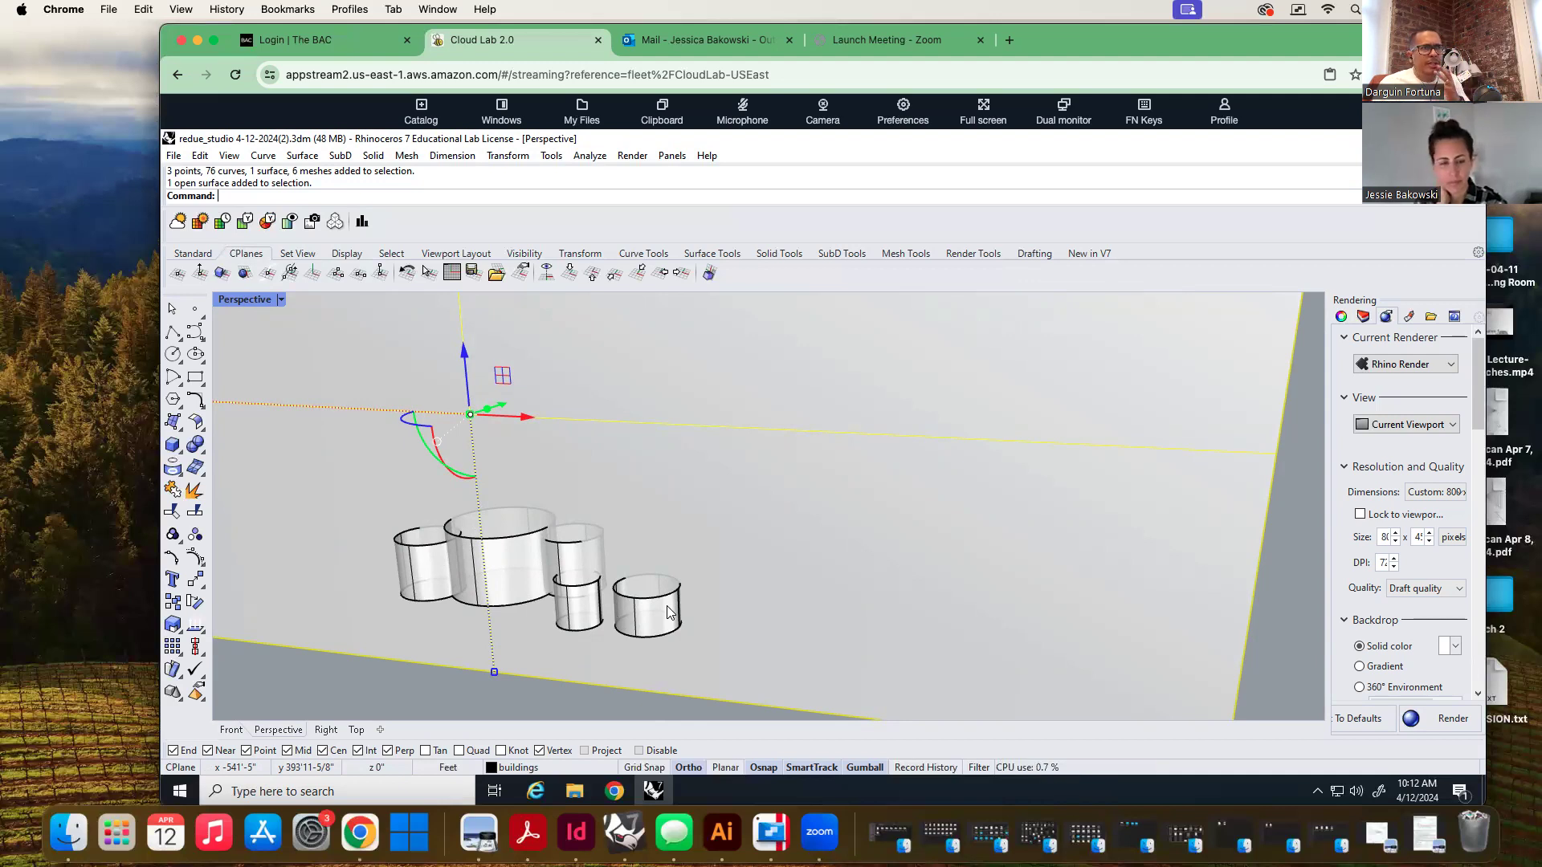
{"action": "left_click", "coordinate": [245, 273]}
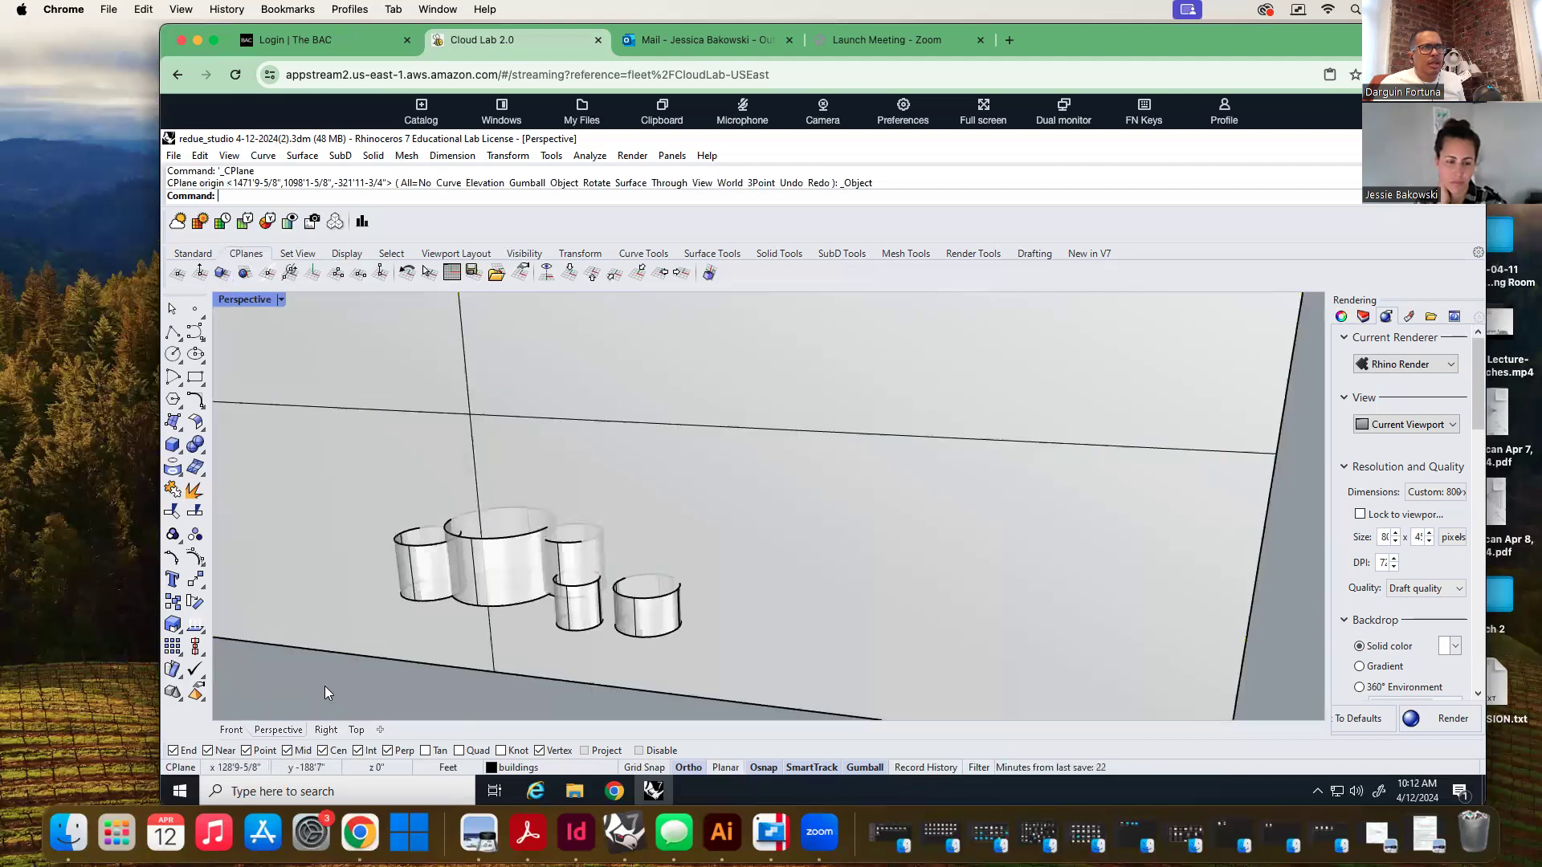
Draw a corner-to-corner rectangle spanning the whole row of cylinders, parallel to the vertical surface, and select it
{"action": "left_click", "coordinate": [196, 377]}
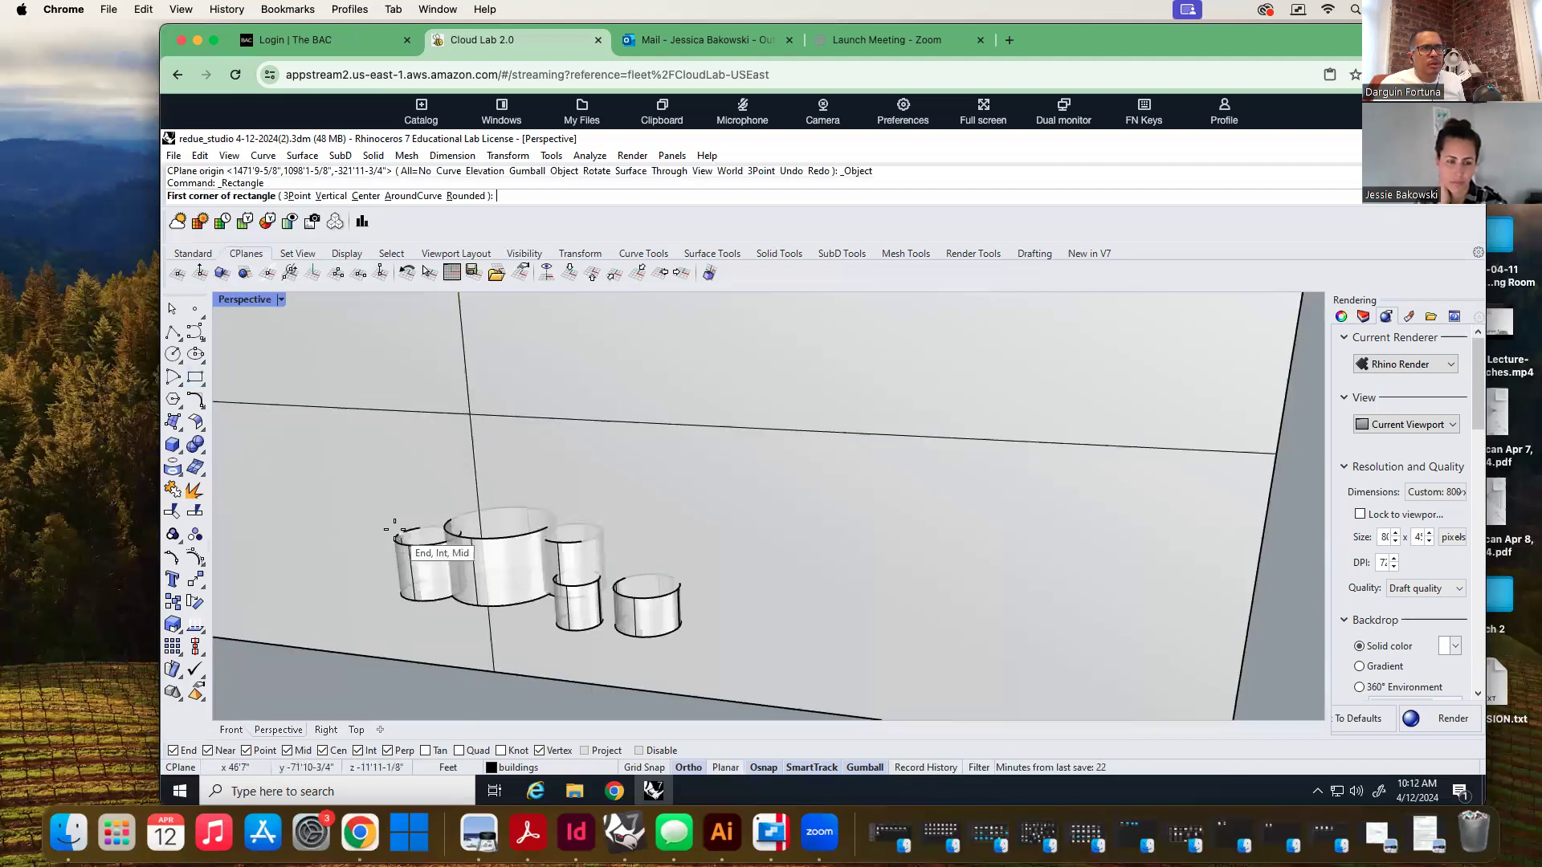
{"action": "left_click", "coordinate": [400, 534]}
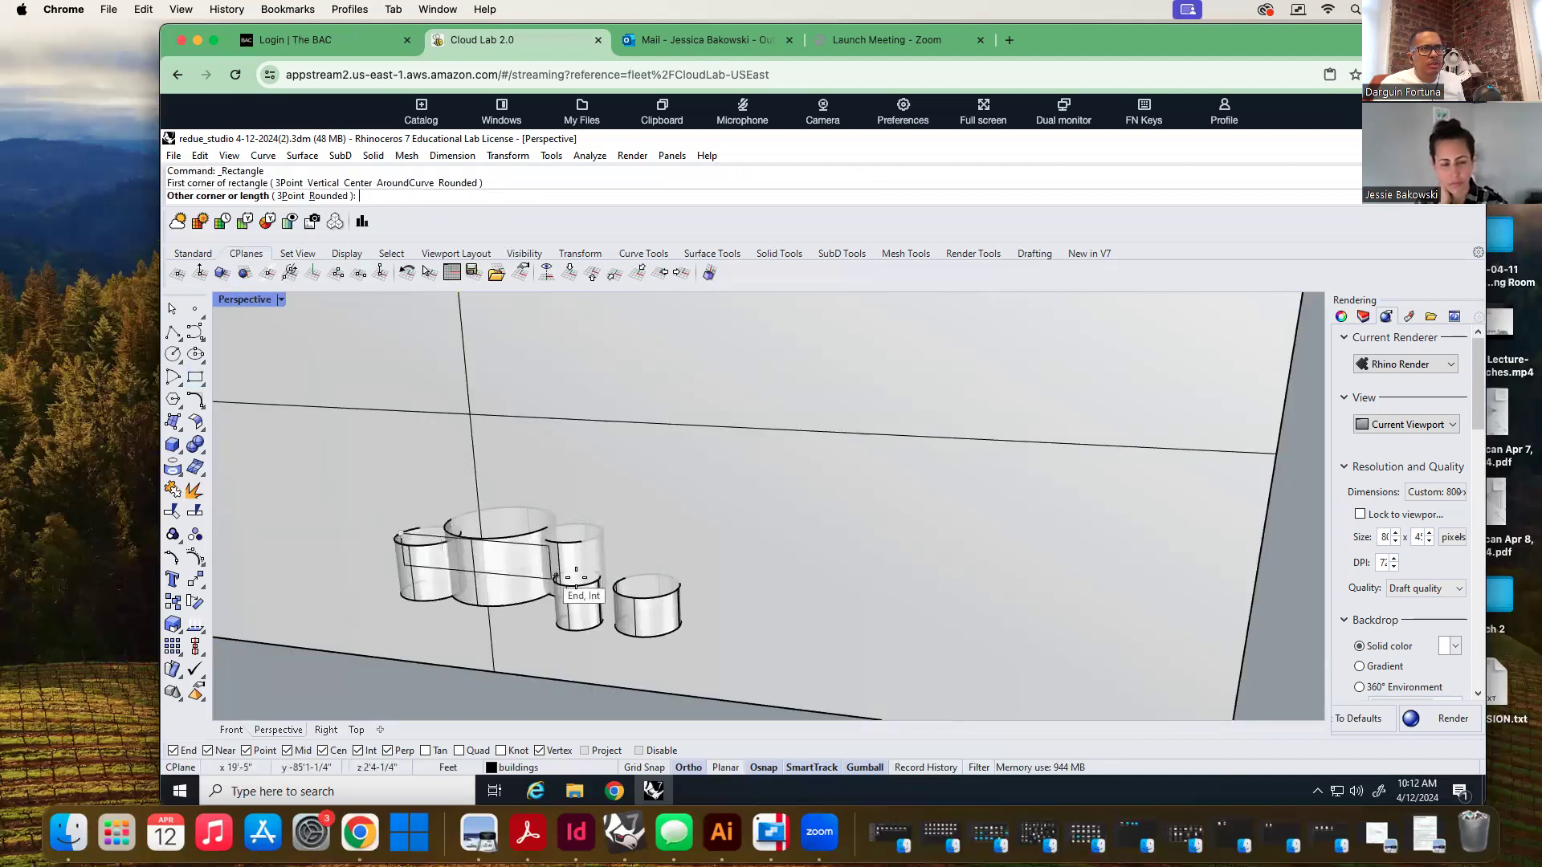
{"action": "left_click", "coordinate": [691, 627]}
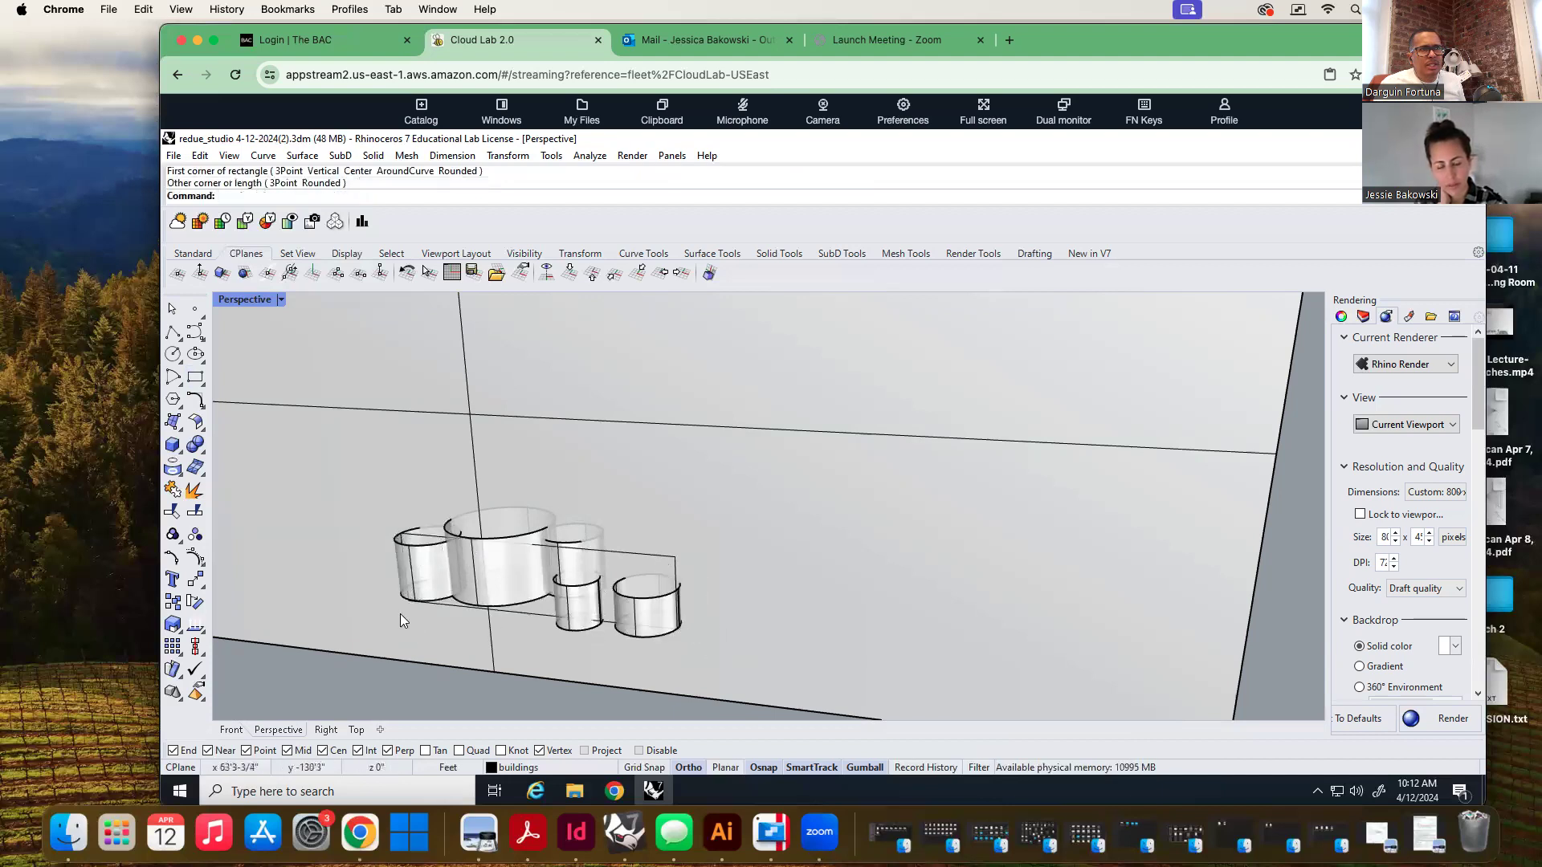
{"action": "right_click_drag", "start_coordinate": [820, 623], "coordinate": [725, 627], "text": "shift"}
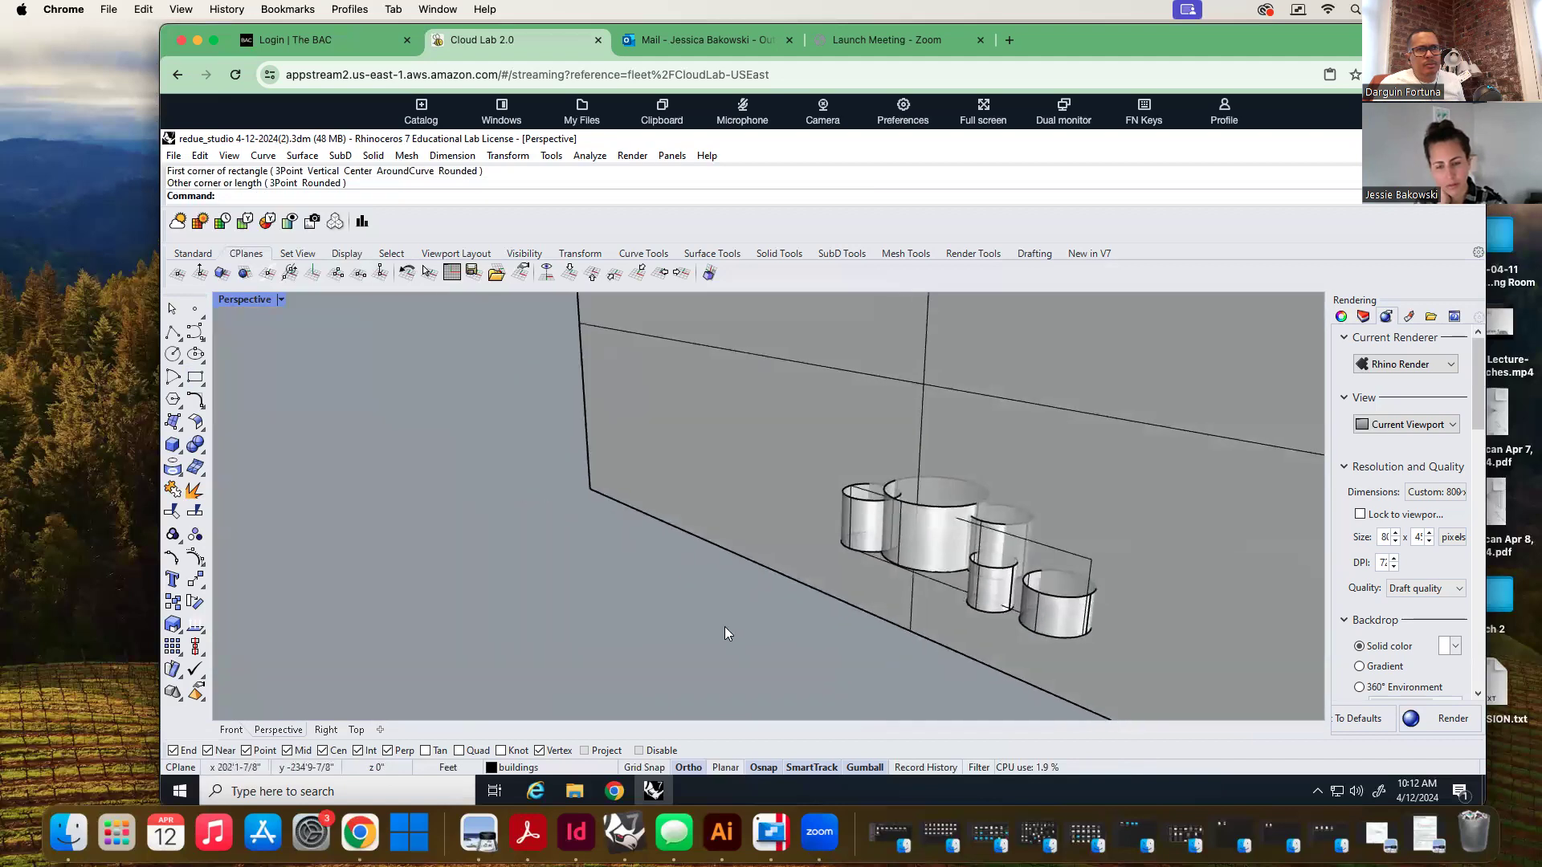
{"action": "left_click", "coordinate": [1041, 545]}
{"action": "right_click_drag", "start_coordinate": [750, 626], "coordinate": [674, 636]}
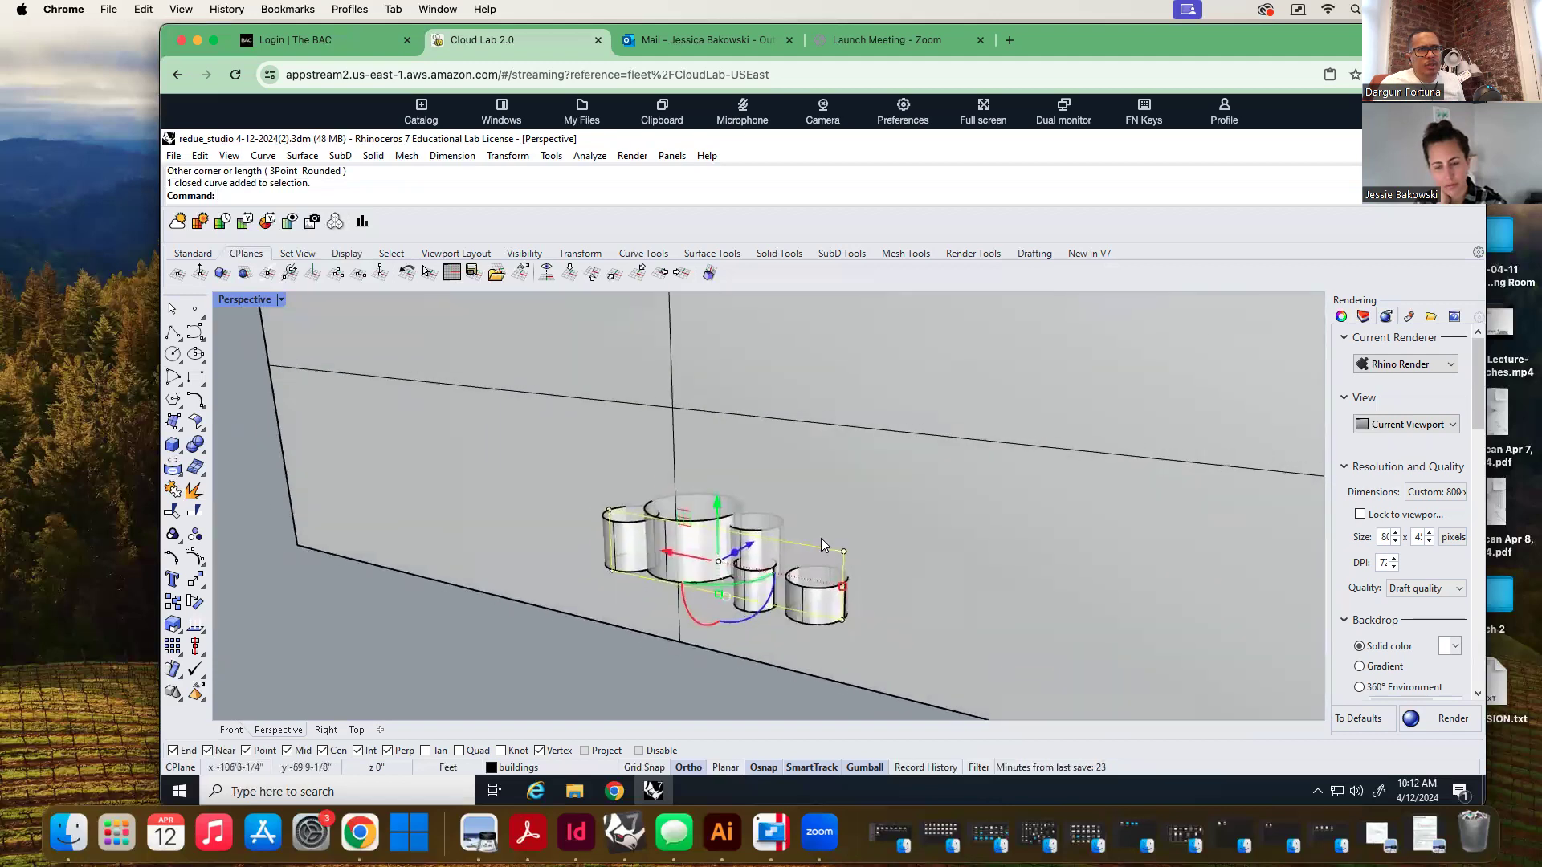
{"action": "scroll", "coordinate": [620, 640], "scroll_direction": "up", "scroll_amount": 3}
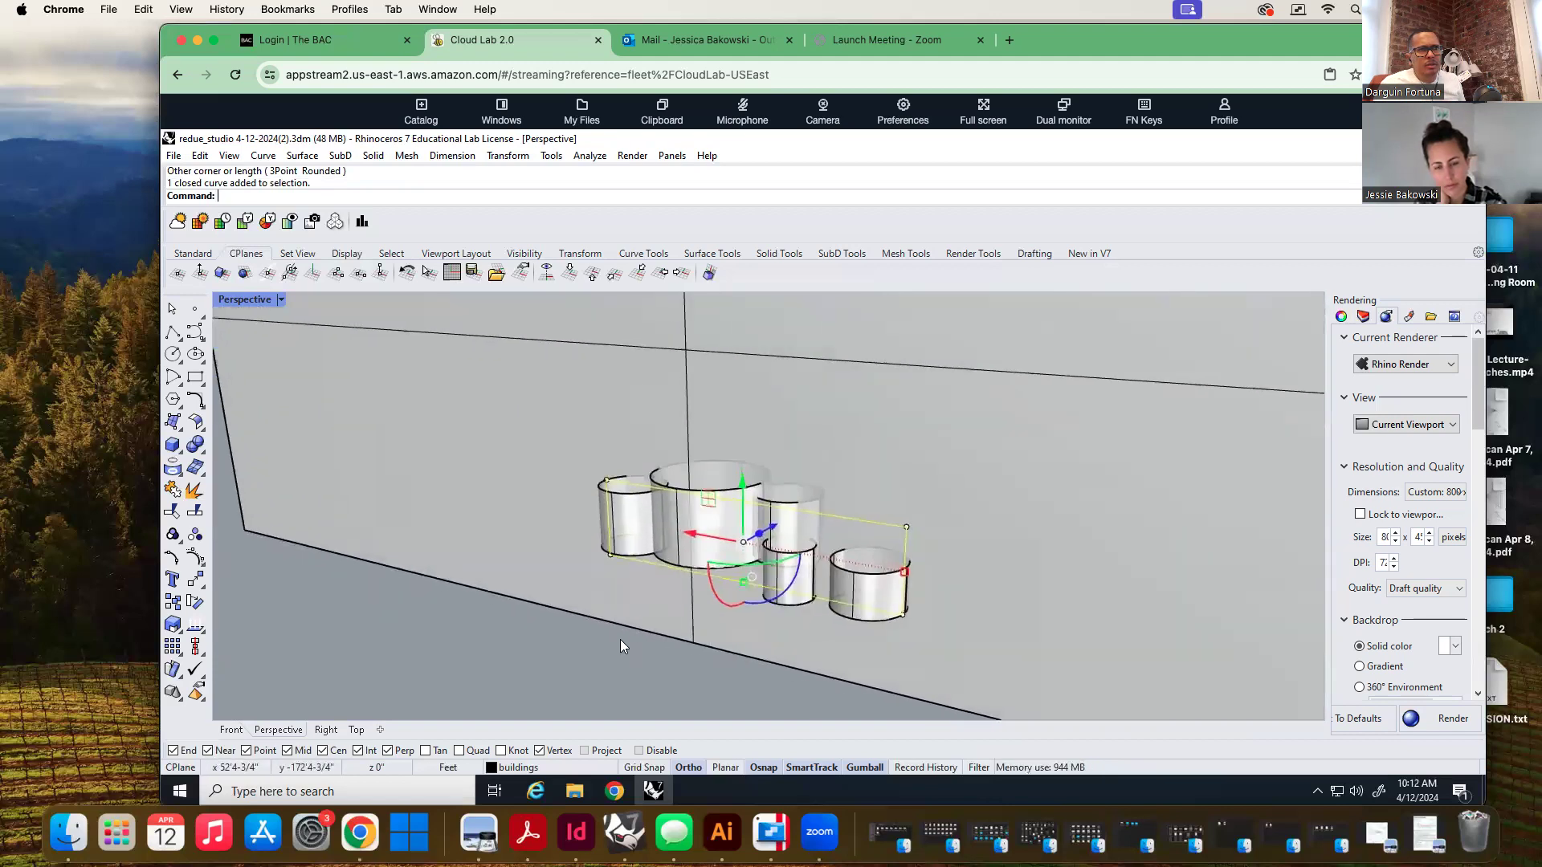
{"action": "left_click", "coordinate": [195, 332]}
{"action": "scroll", "coordinate": [609, 544], "scroll_direction": "up", "scroll_amount": 1}
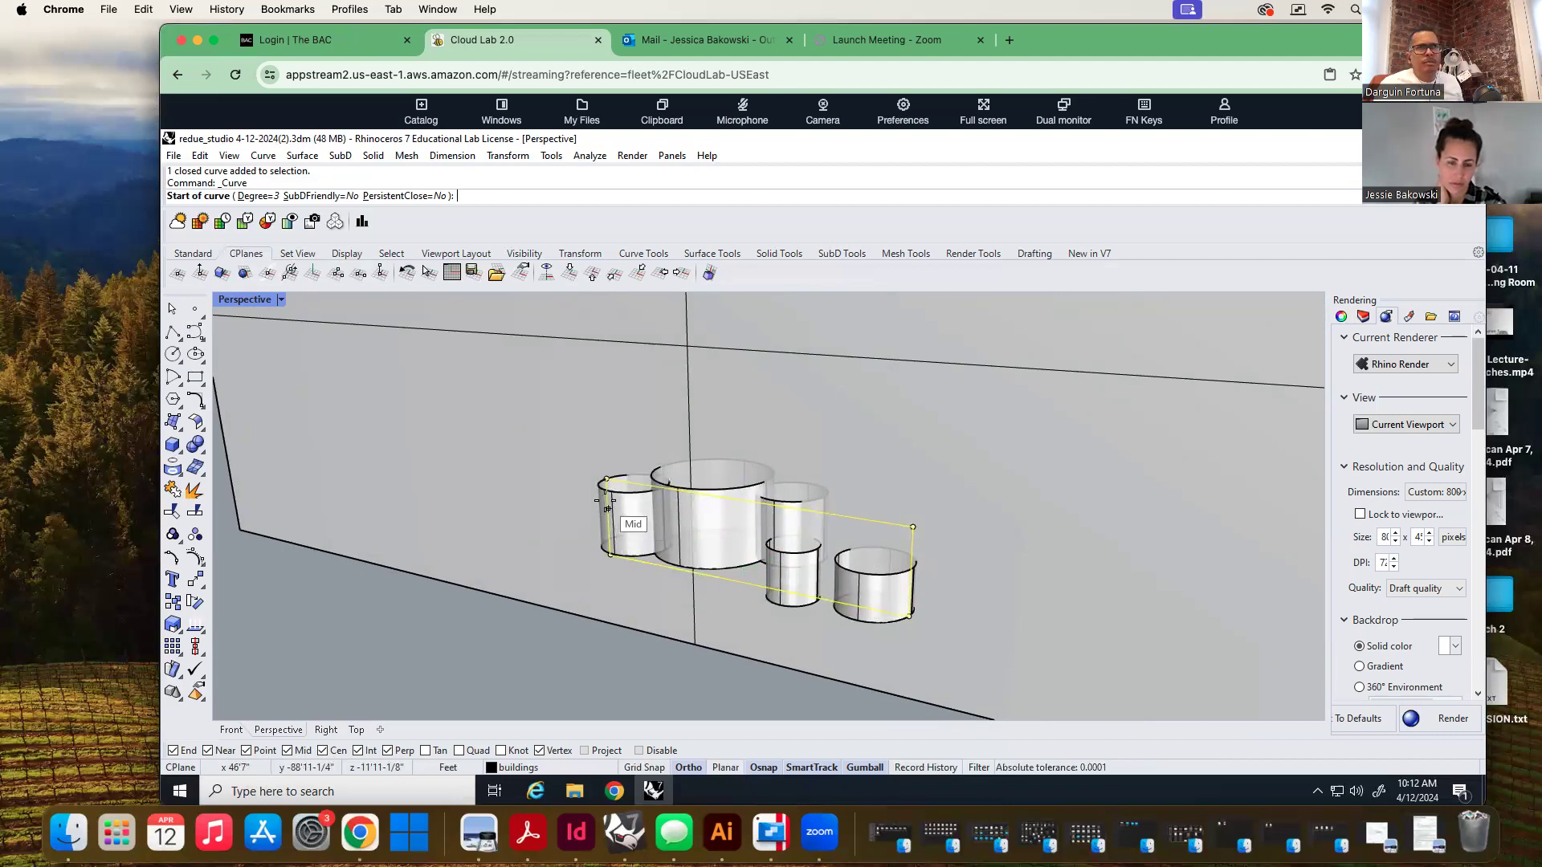
{"action": "key", "text": "Escape"}
Lock all five cylinders, leaving the rectangle and the vertical surface editable
{"action": "left_click", "coordinate": [629, 514]}
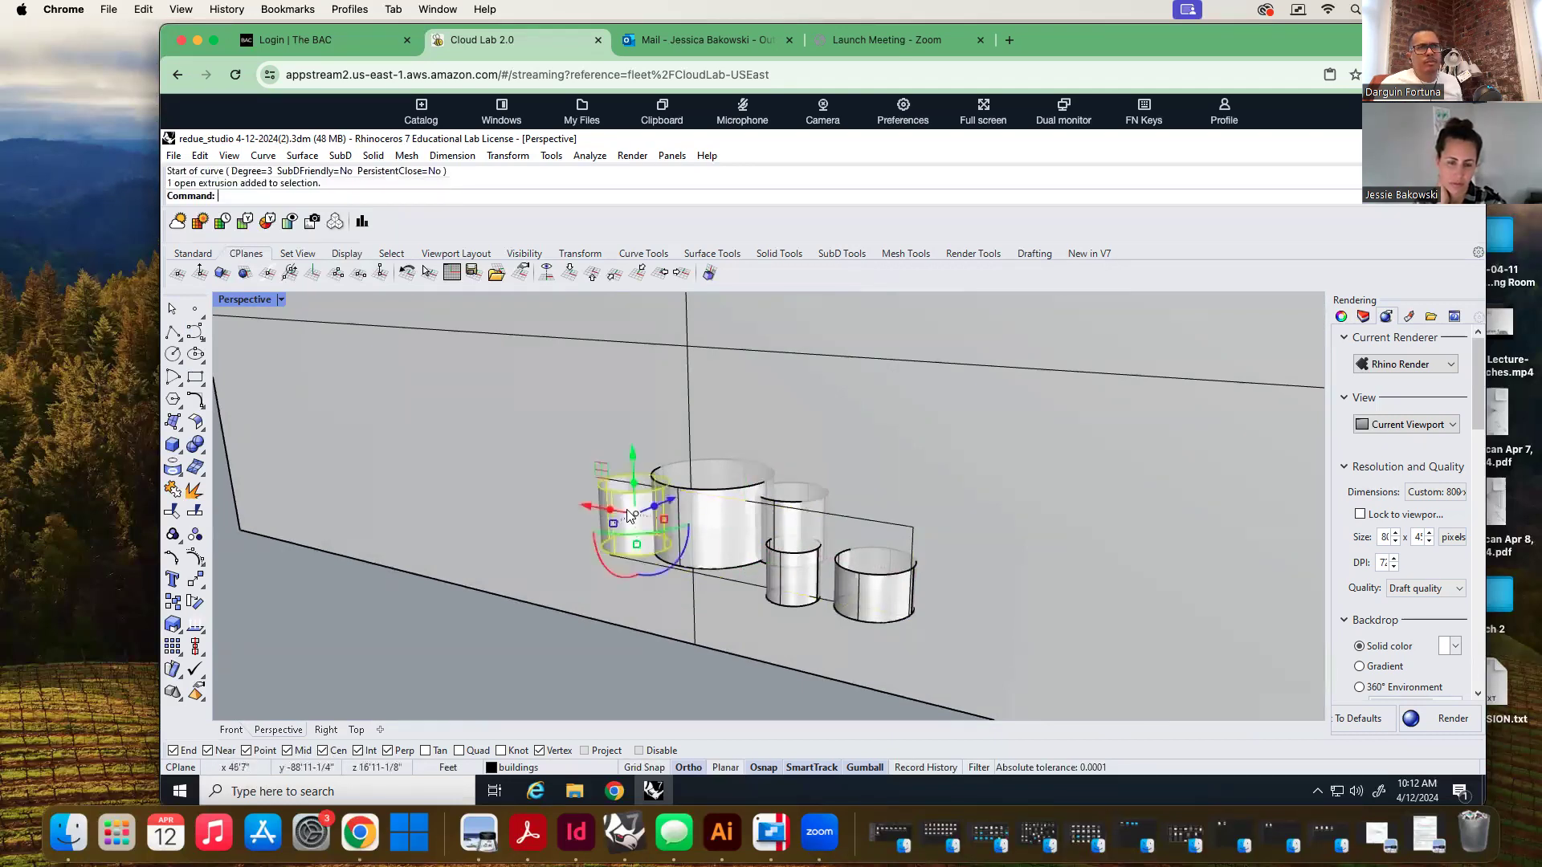
{"action": "left_click", "coordinate": [721, 526], "text": "shift"}
{"action": "left_click", "coordinate": [791, 526], "text": "shift"}
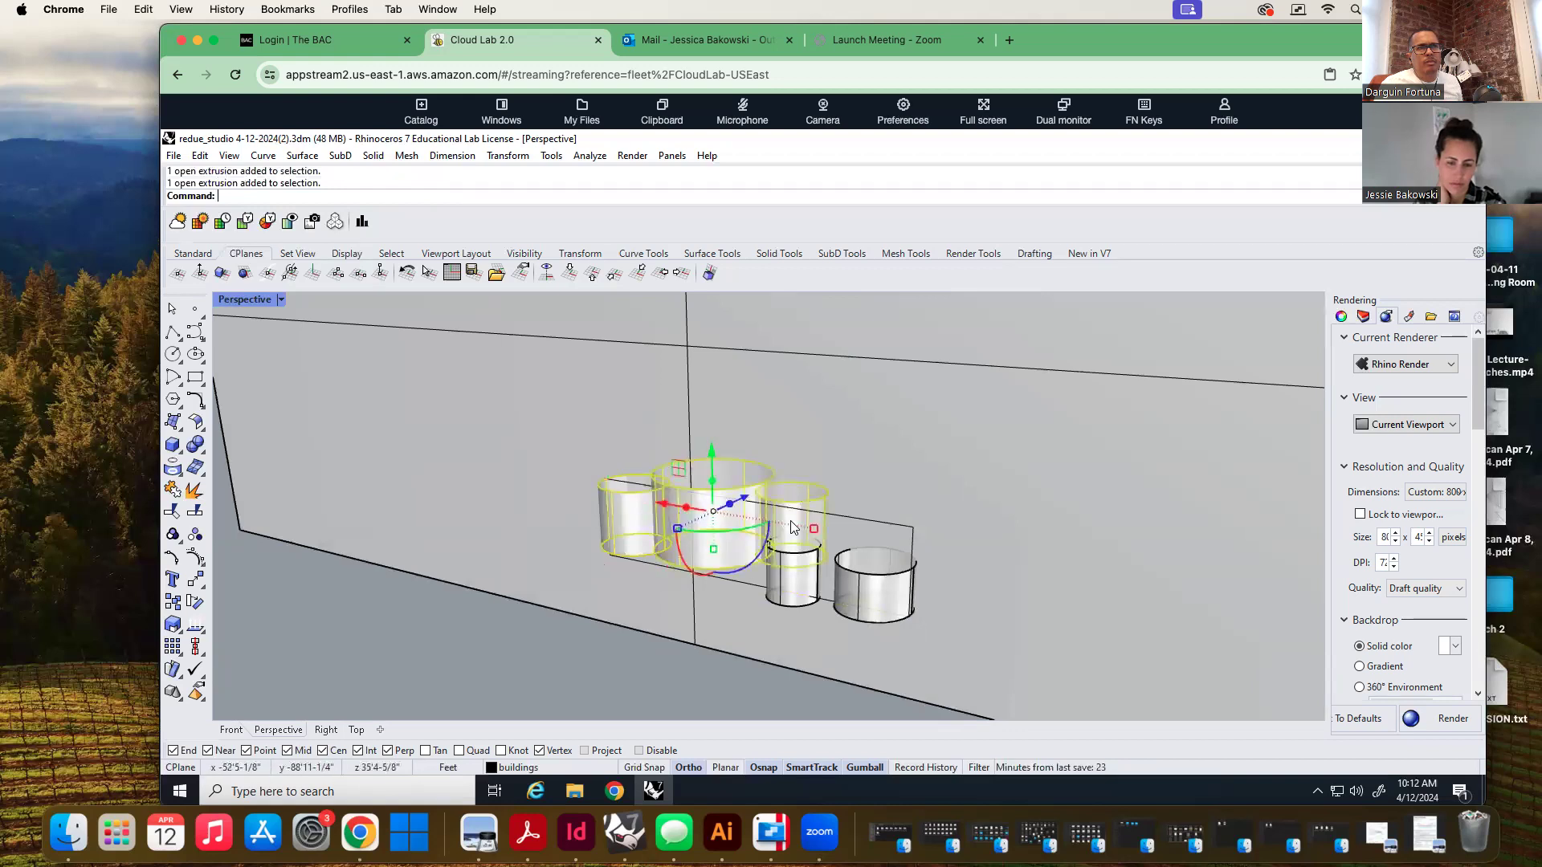
{"action": "left_click", "coordinate": [788, 572], "text": "shift"}
{"action": "left_click", "coordinate": [863, 602], "text": "shift"}
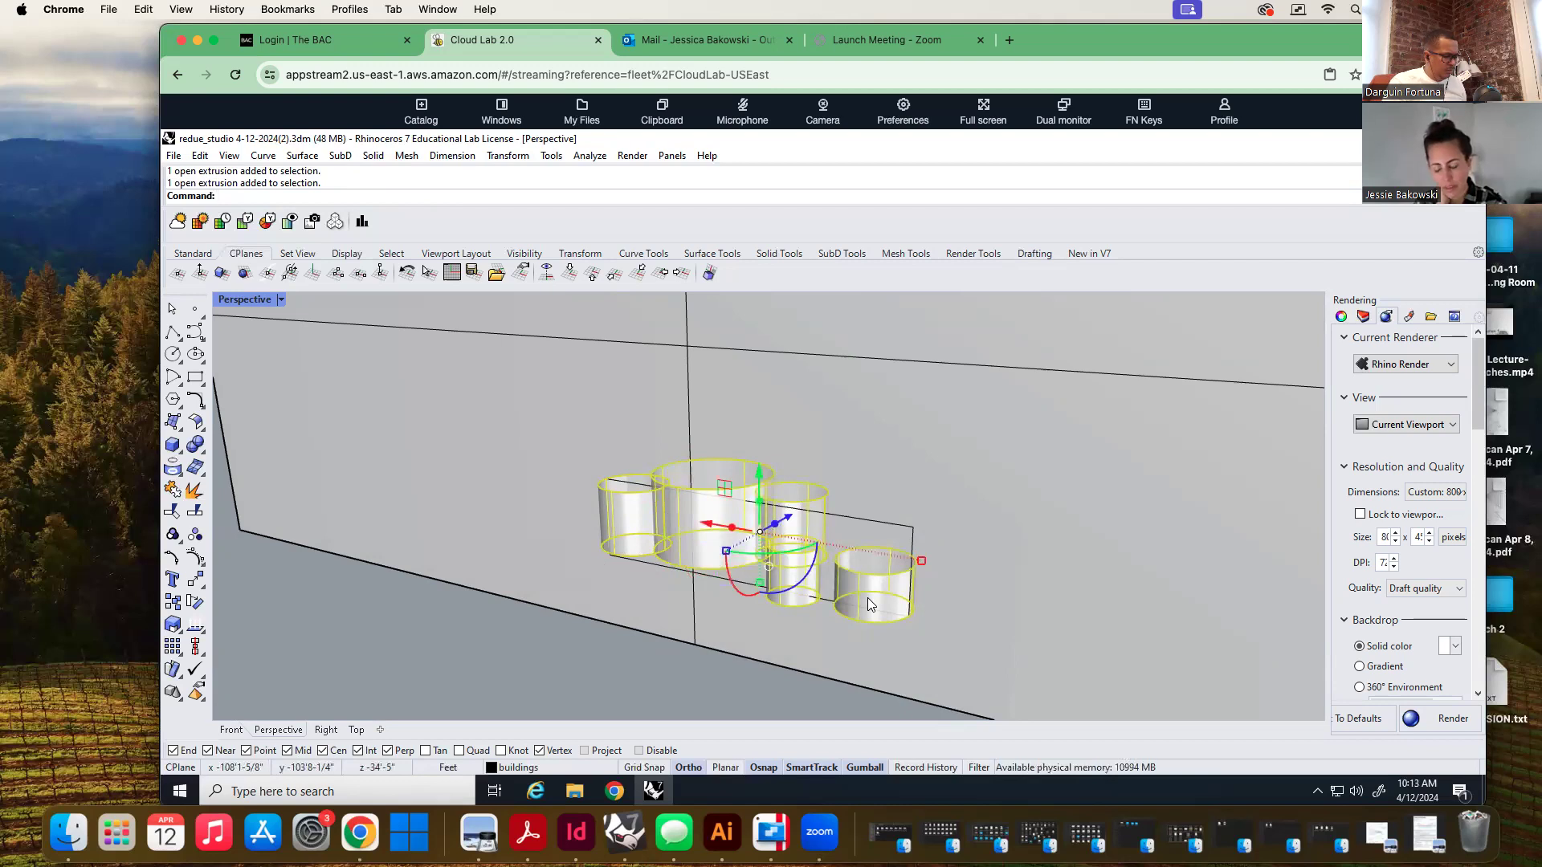
{"action": "type", "text": "Lock"}
{"action": "key", "text": "Return"}
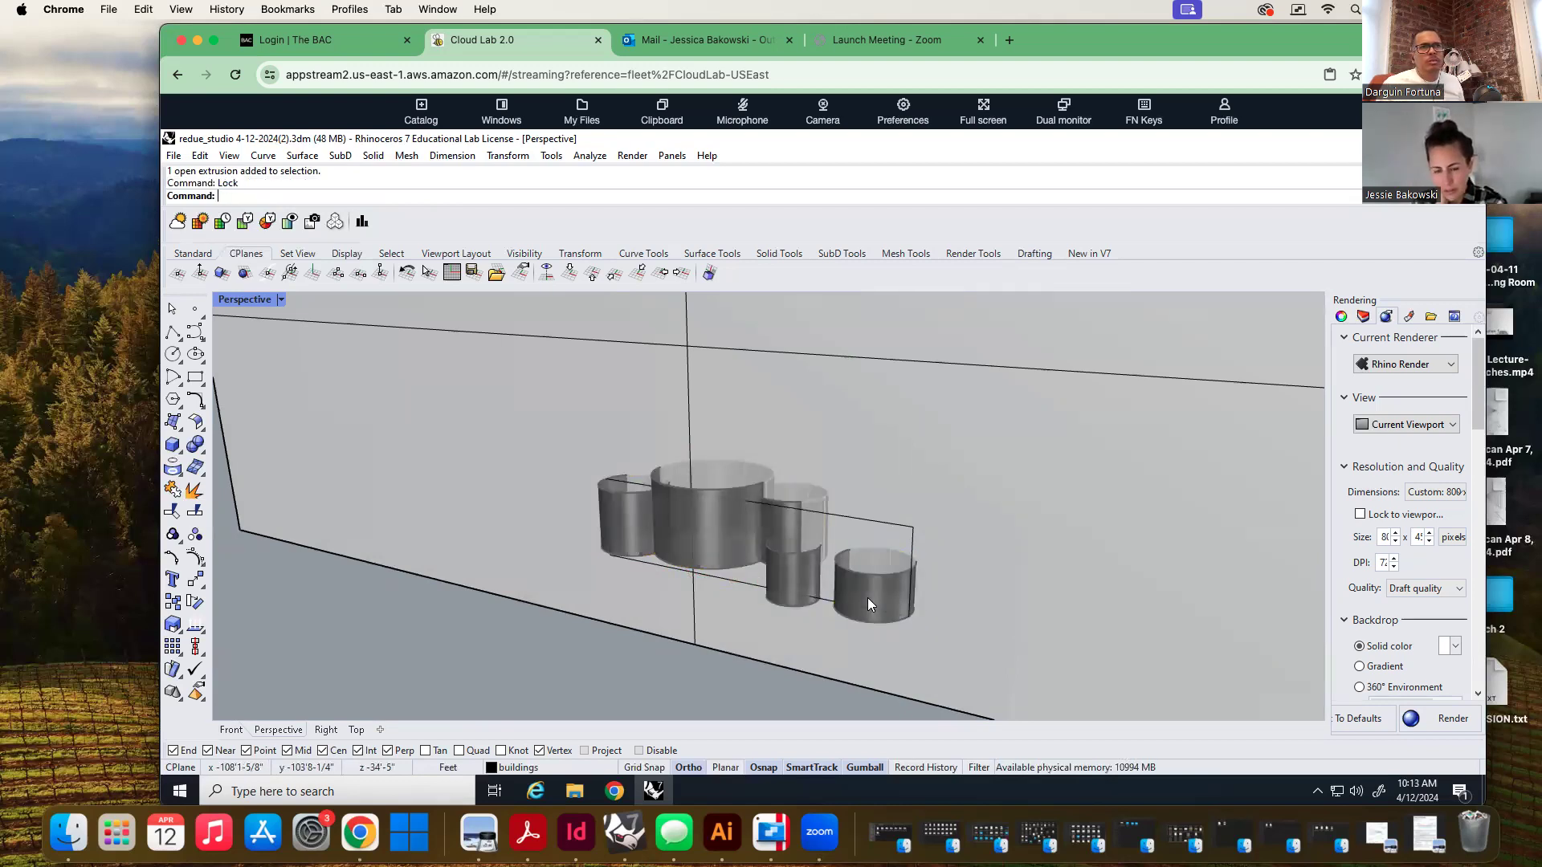
{"action": "left_click", "coordinate": [196, 336]}
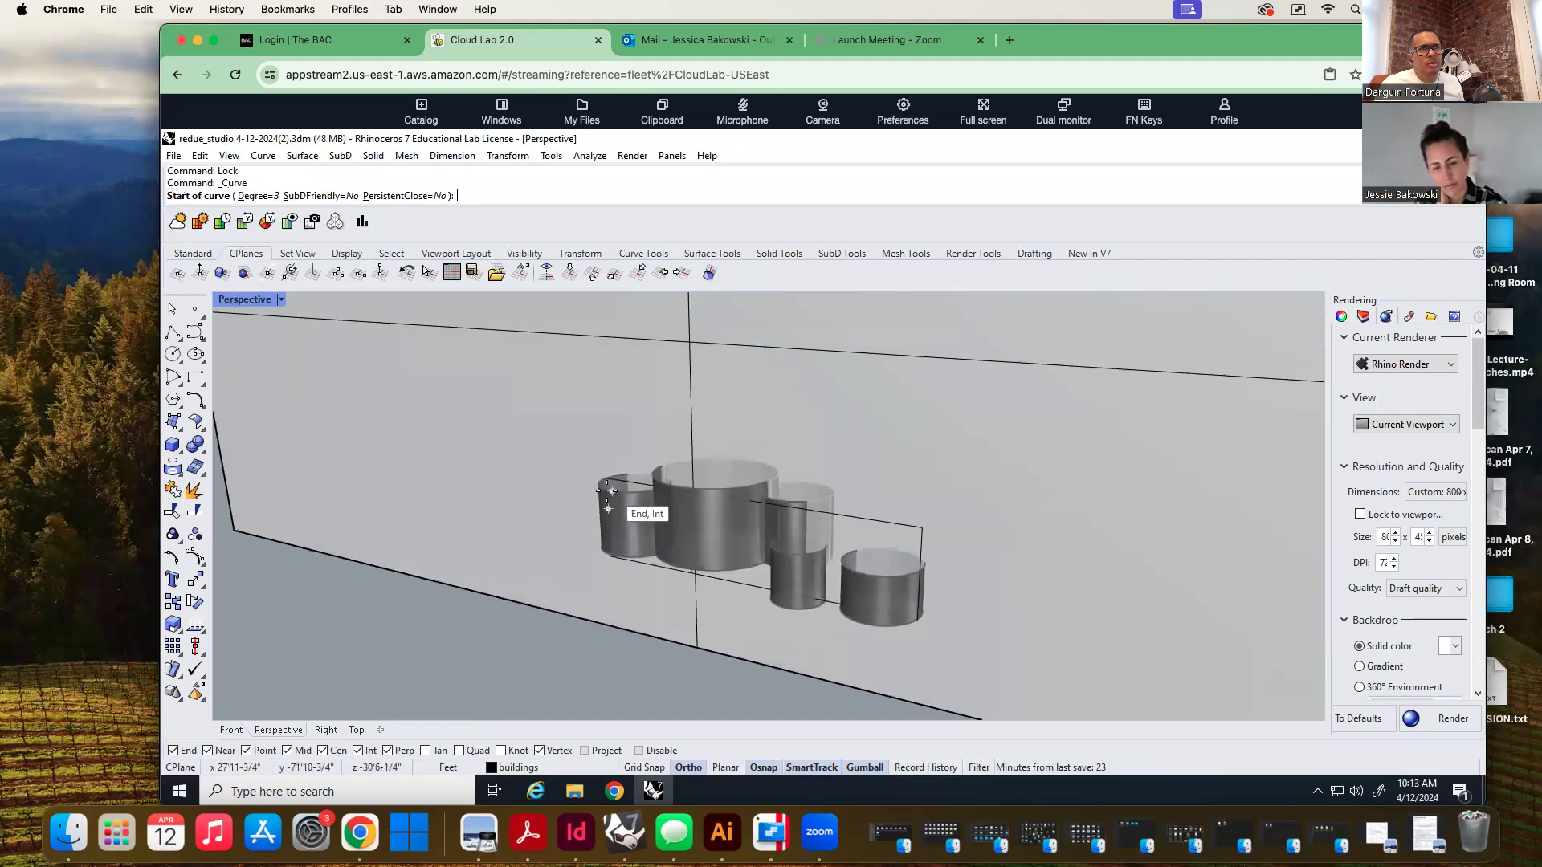
{"action": "left_click", "coordinate": [606, 492]}
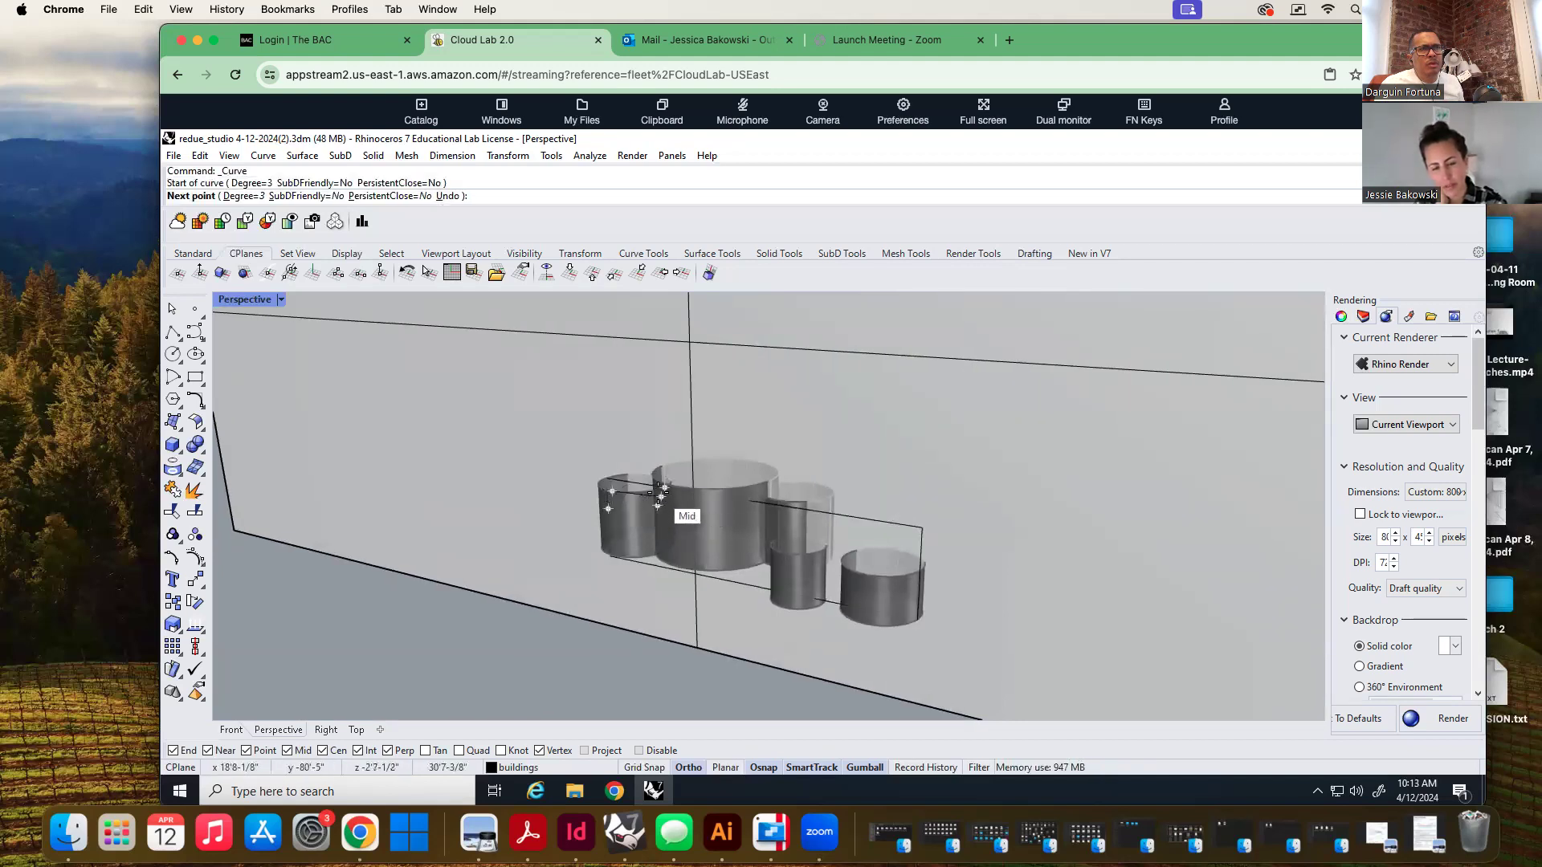
{"action": "key", "text": "Escape"}
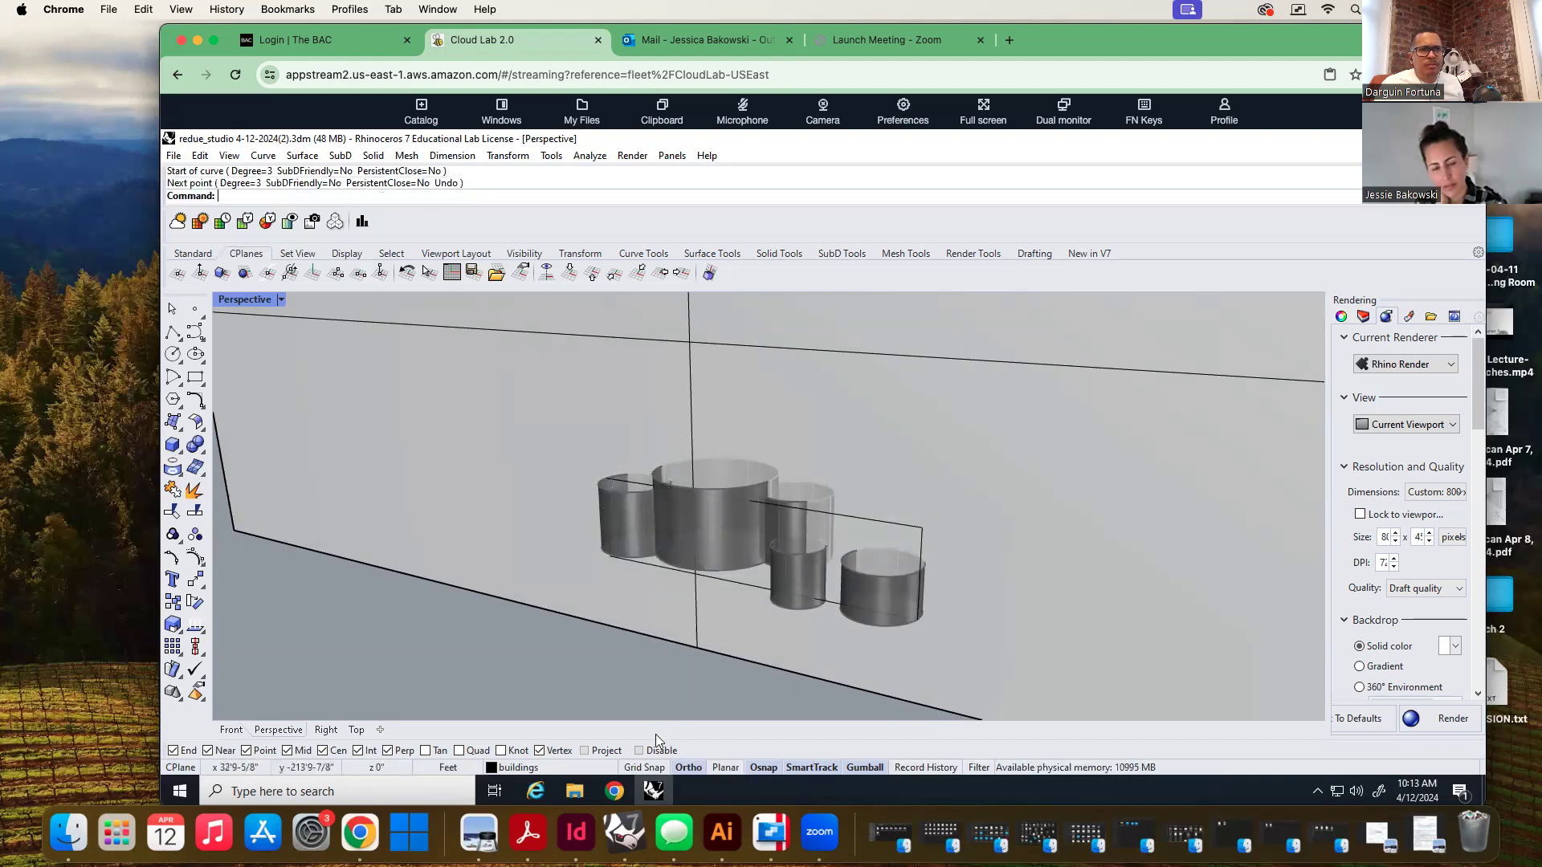
Turn off Ortho and open its options
{"action": "right_click", "coordinate": [684, 768]}
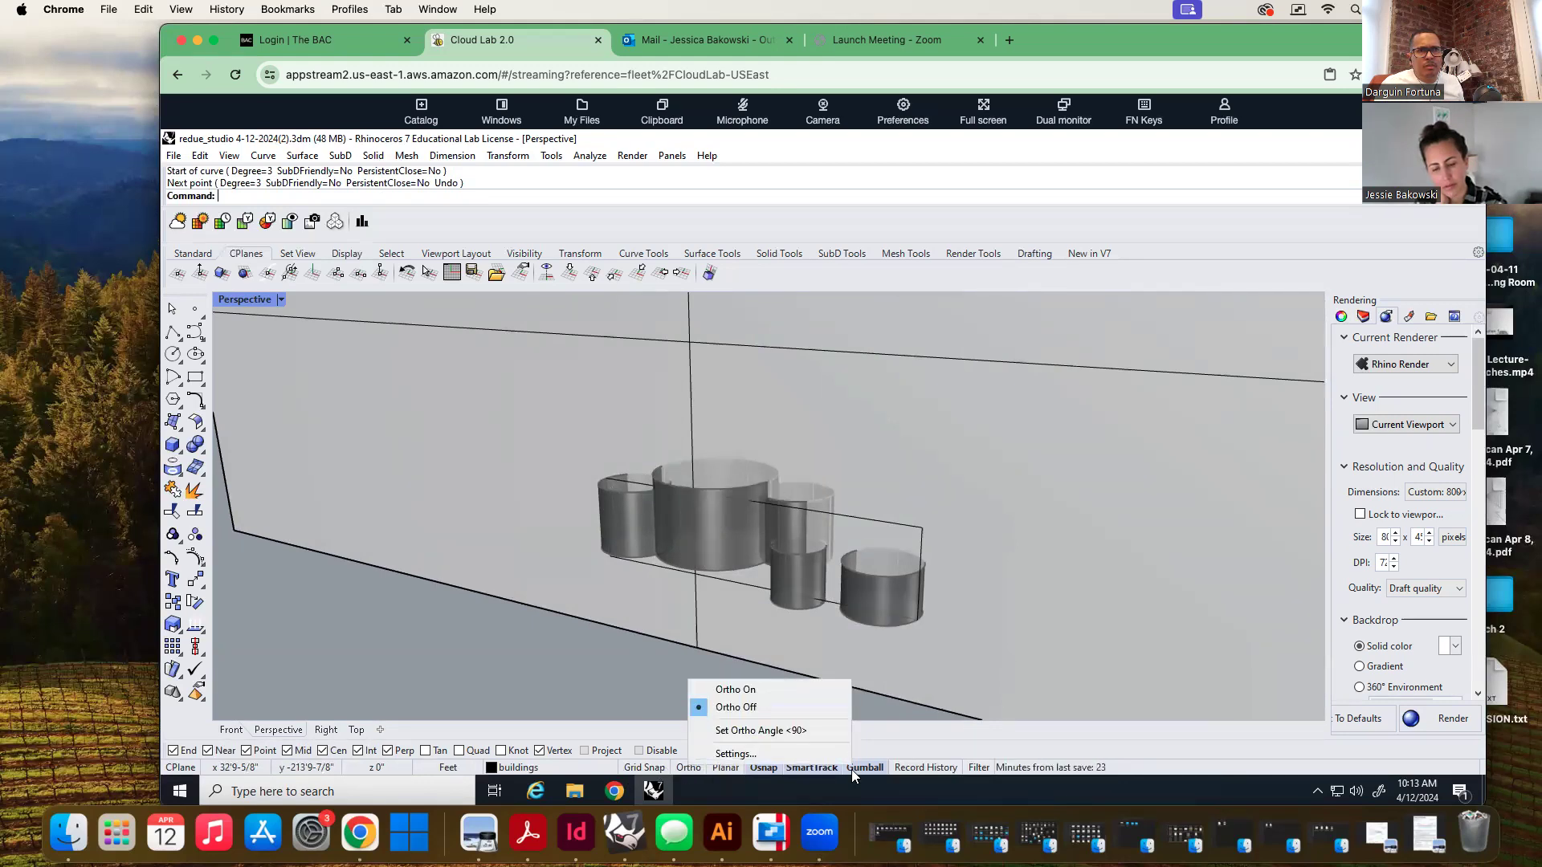
{"action": "left_click", "coordinate": [761, 767]}
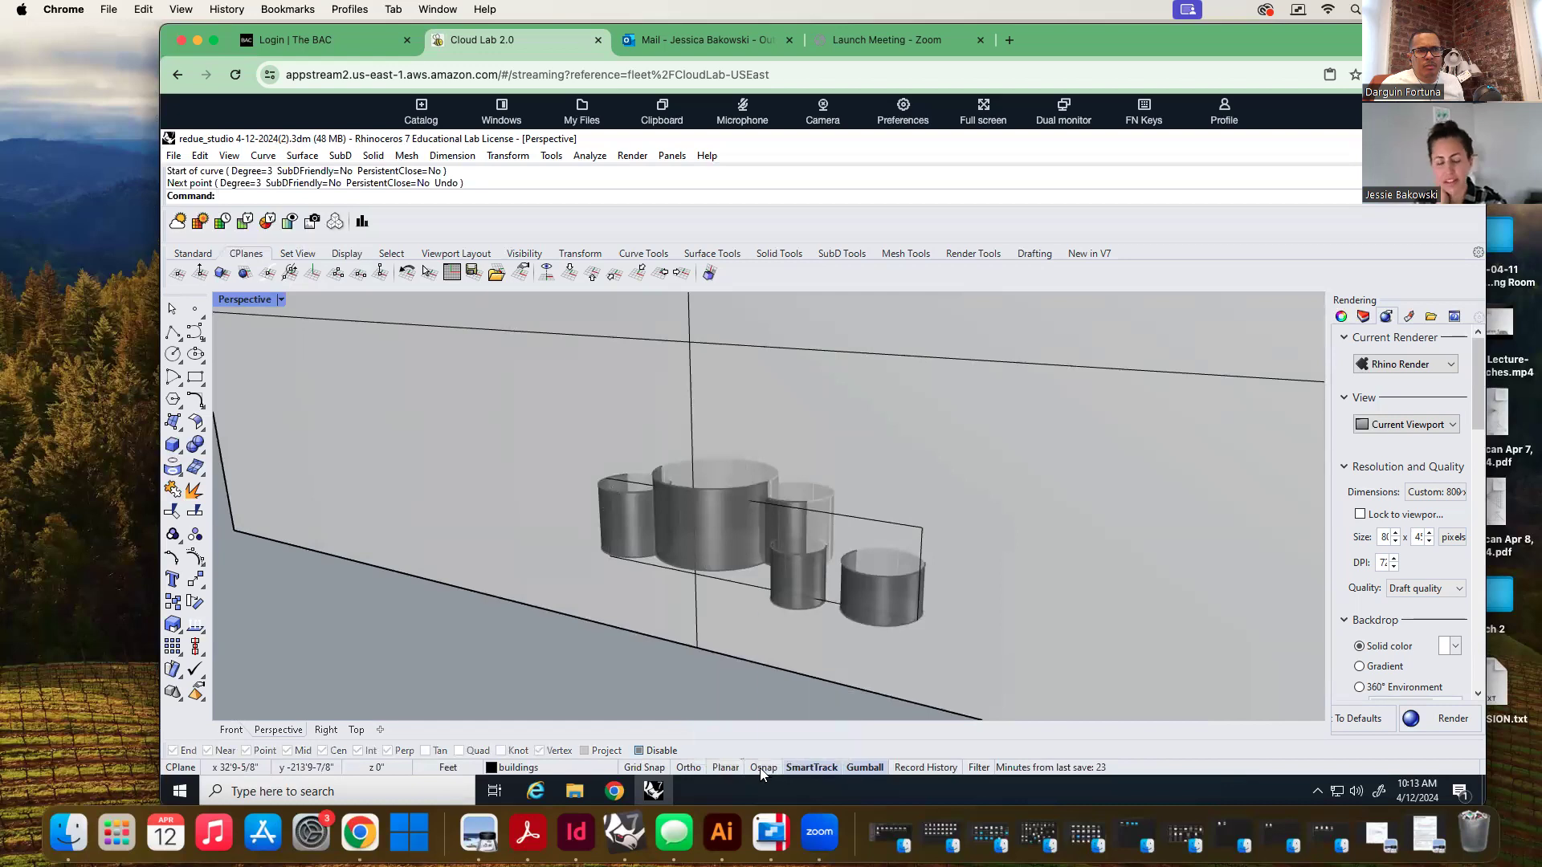
{"action": "right_click", "coordinate": [760, 768]}
{"action": "left_click", "coordinate": [760, 768]}
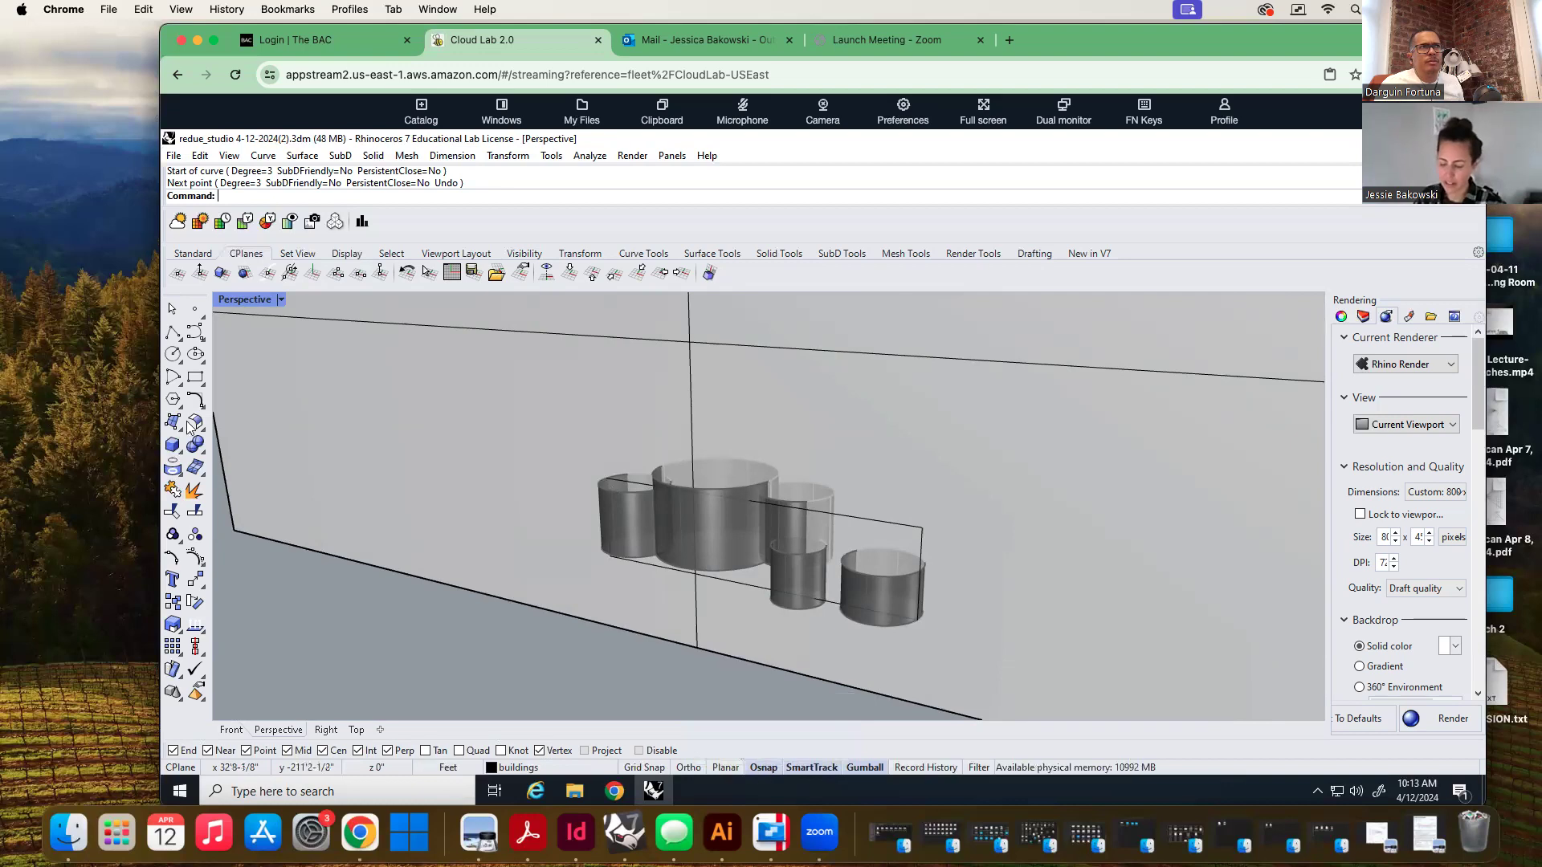
{"action": "left_click", "coordinate": [198, 336]}
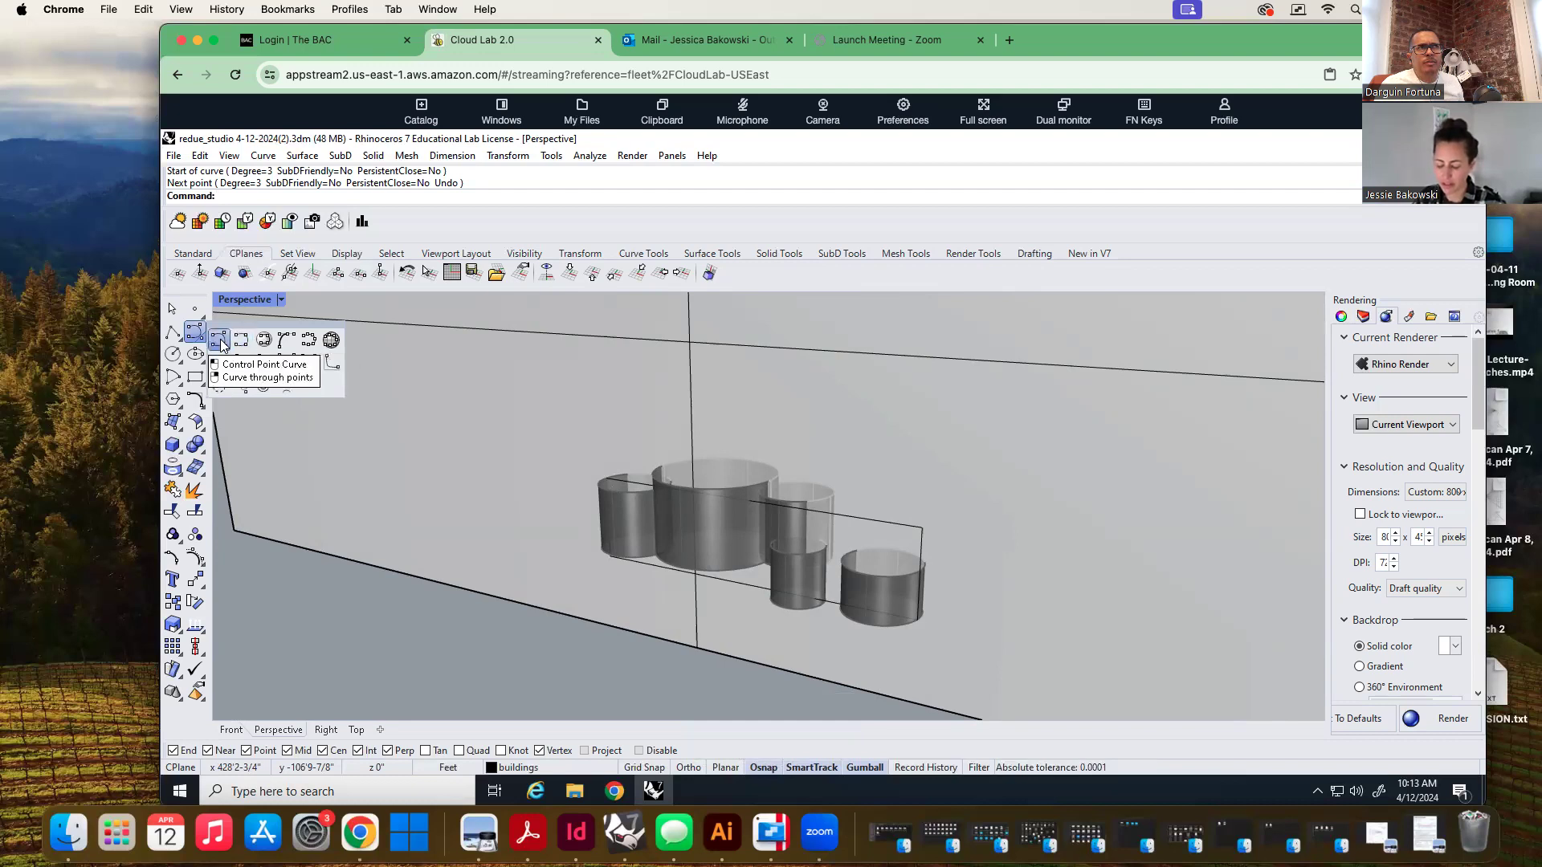
{"action": "left_click", "coordinate": [220, 342]}
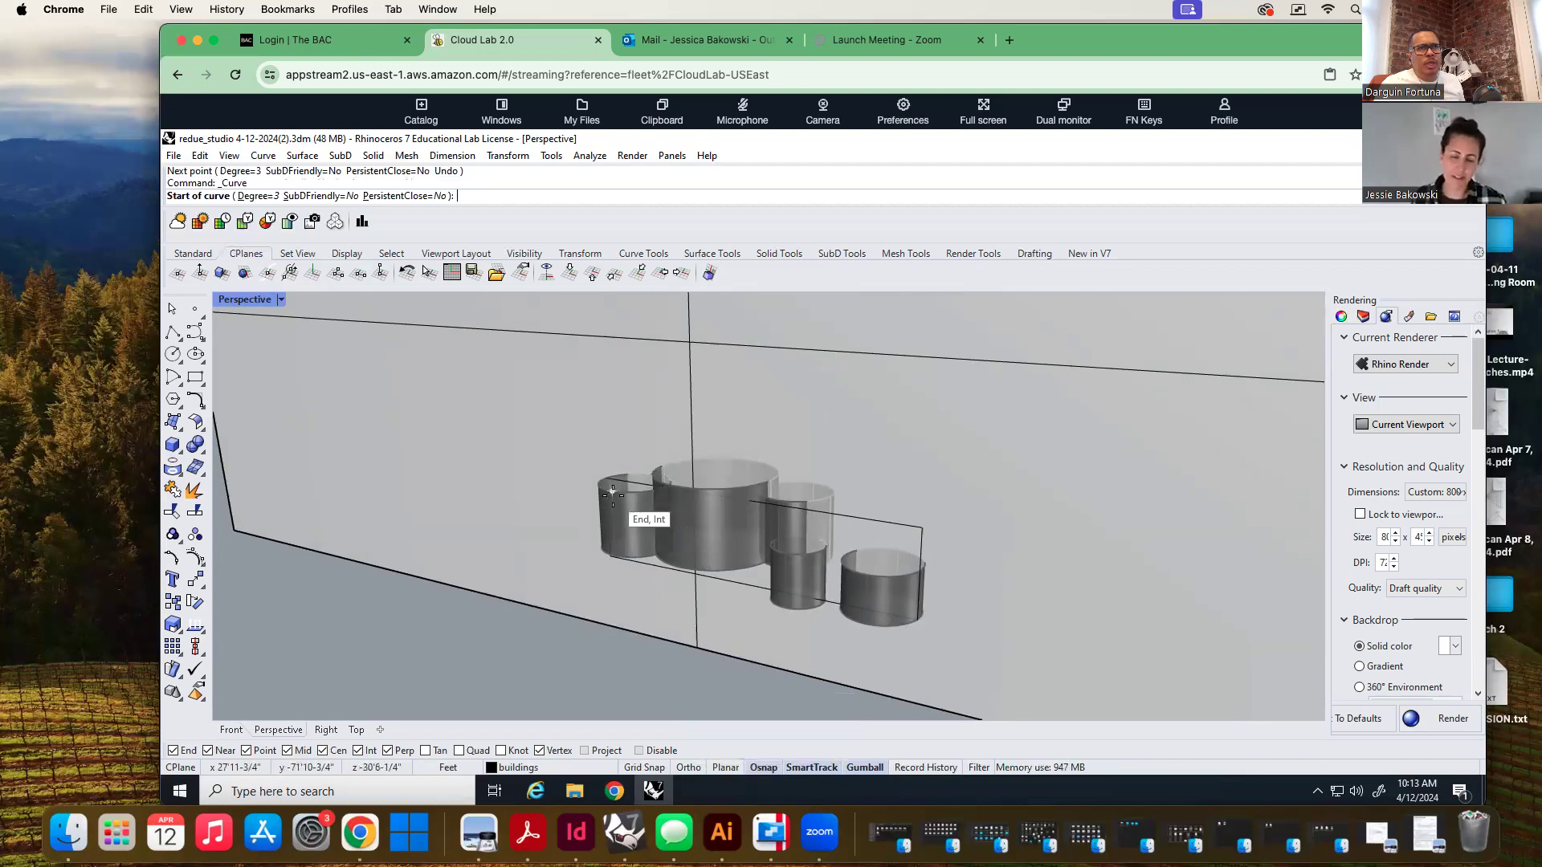
{"action": "scroll", "coordinate": [613, 494], "scroll_direction": "up", "scroll_amount": 4}
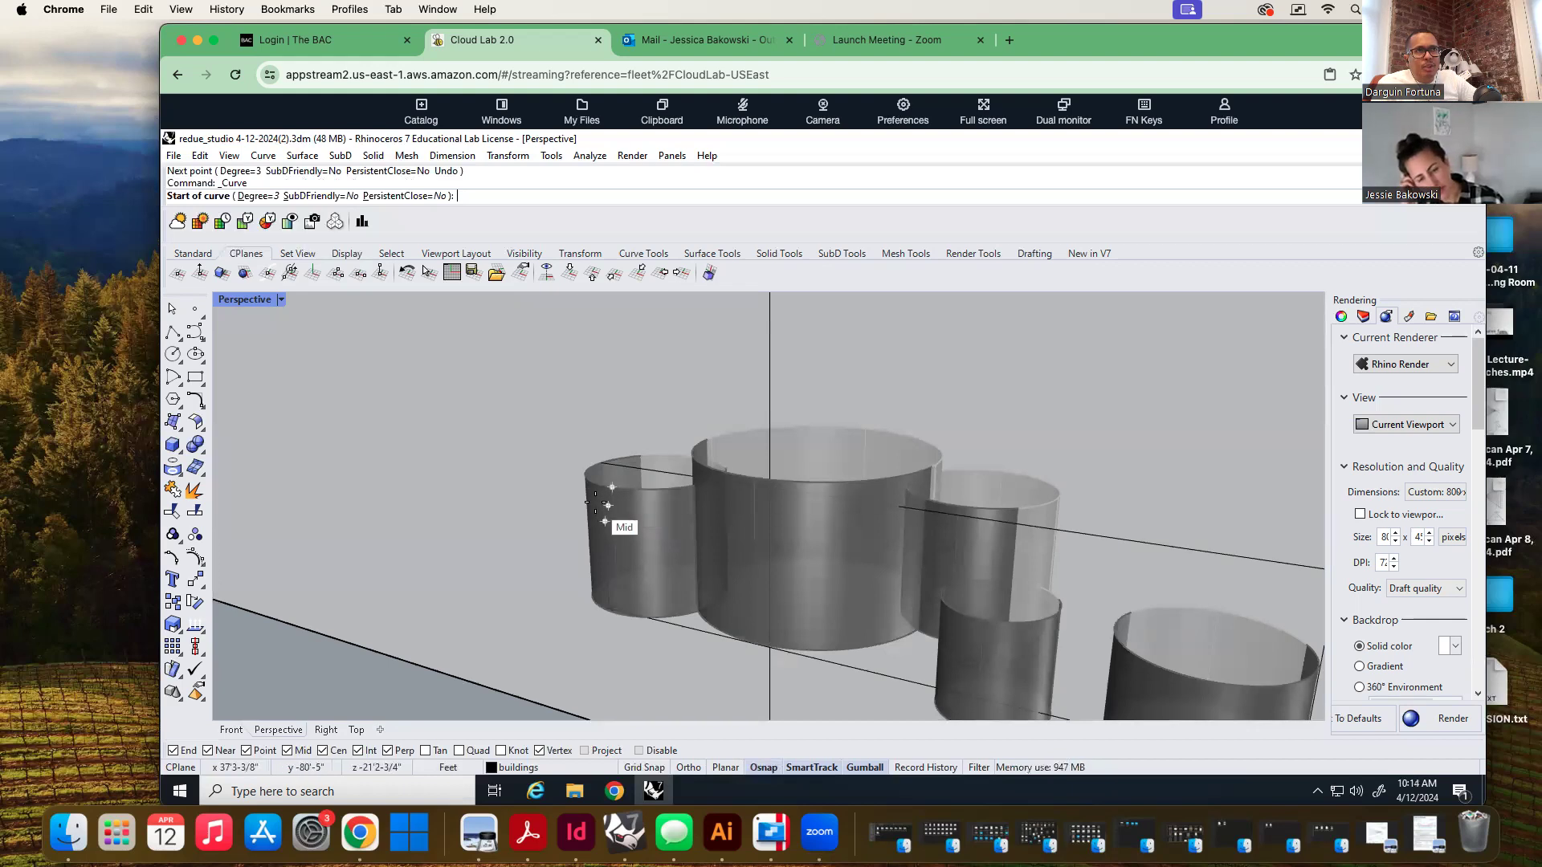
{"action": "left_click", "coordinate": [595, 502]}
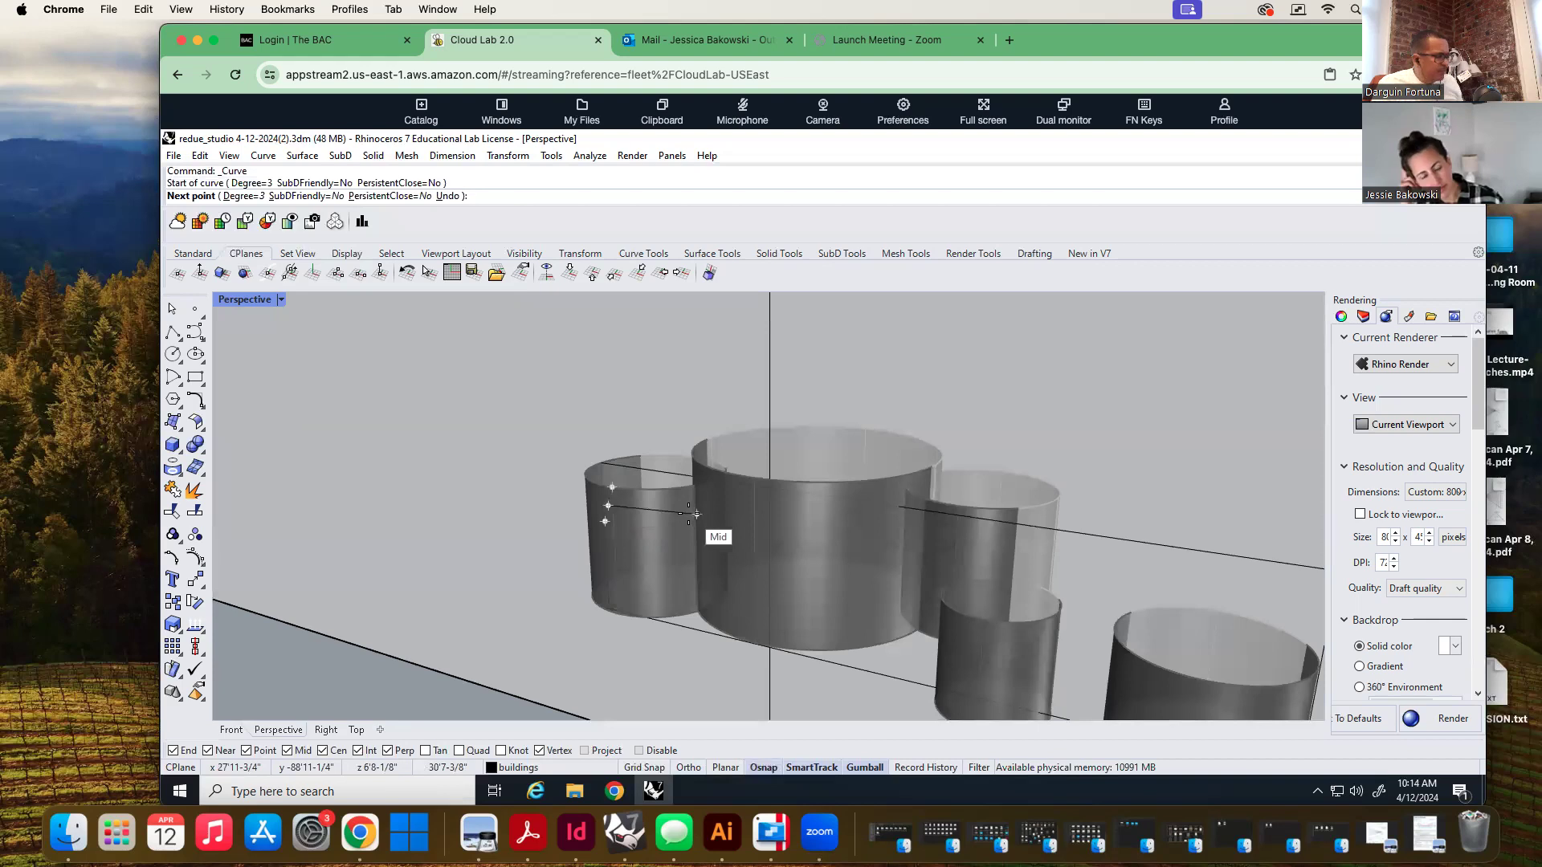
{"action": "key", "text": "Escape"}
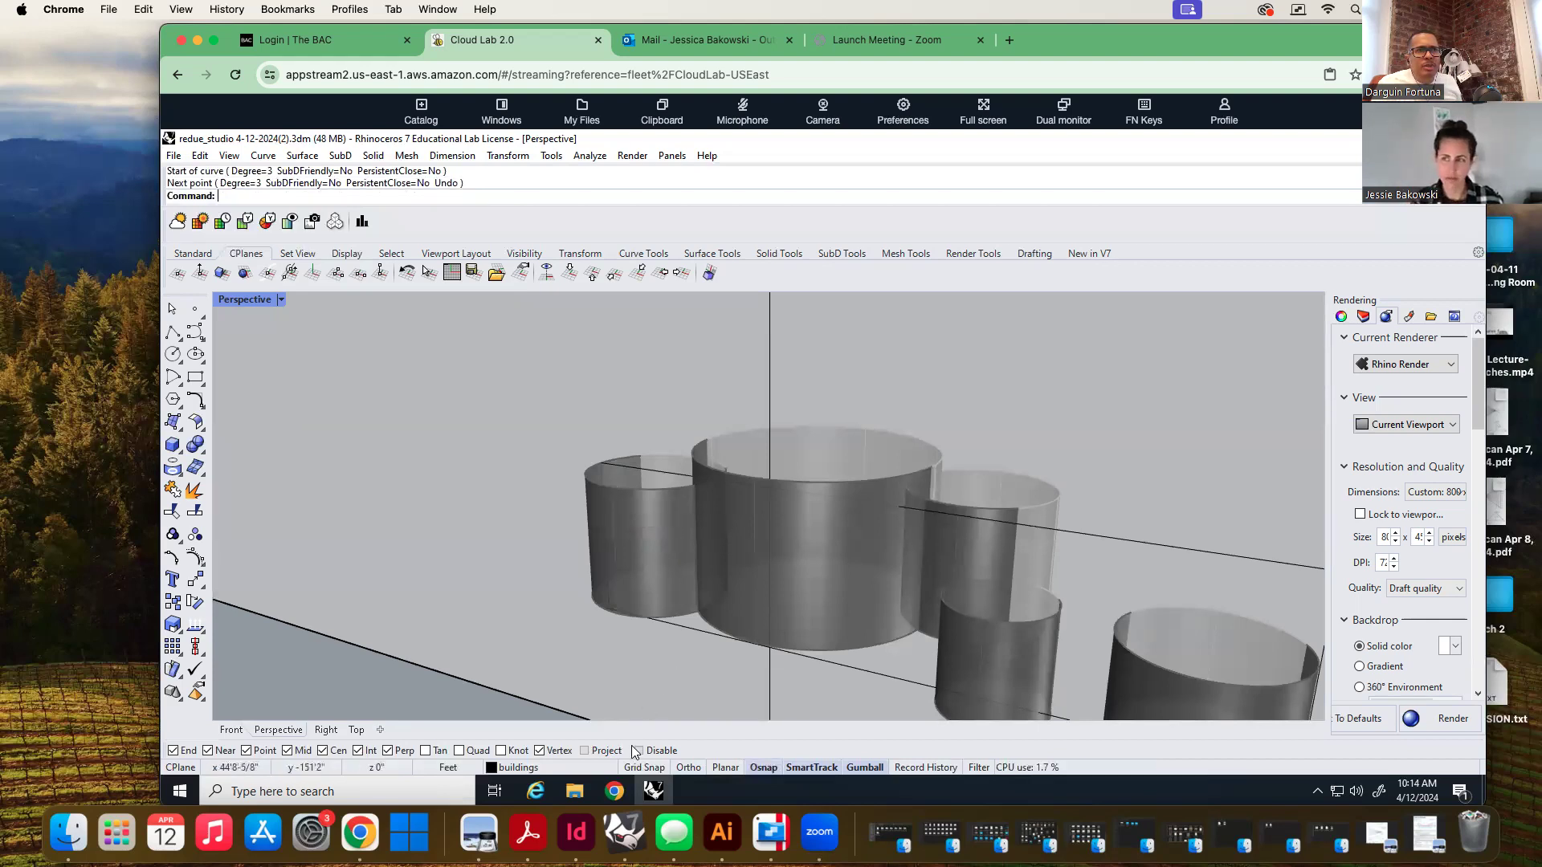
Turn off object snaps and orient the camera to look straight at the large vertical surface, framing the row of cylinders
{"action": "left_click", "coordinate": [763, 769]}
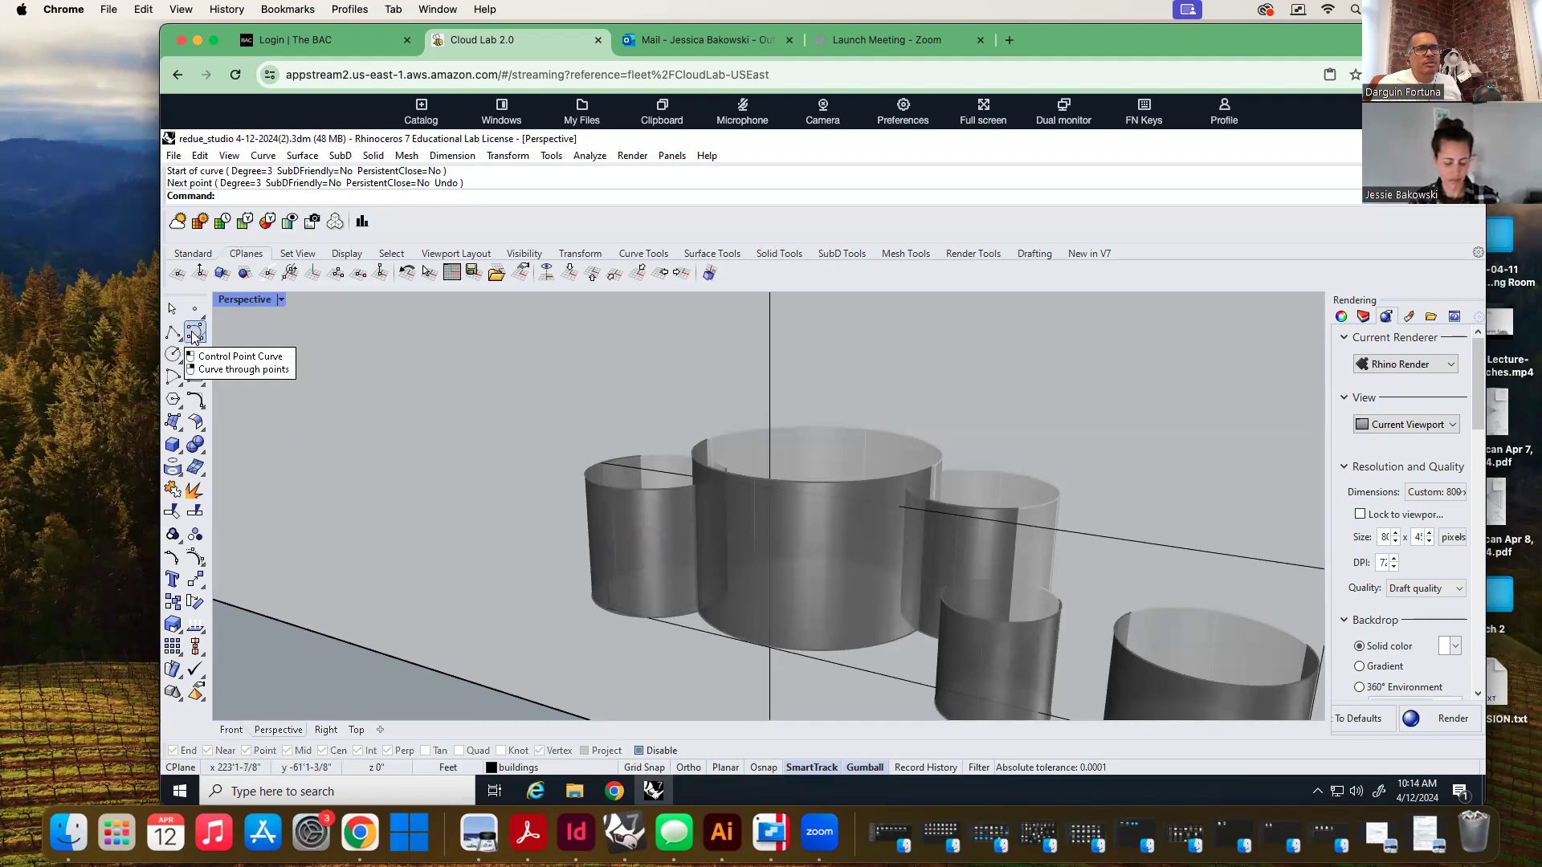
{"action": "left_click", "coordinate": [492, 524]}
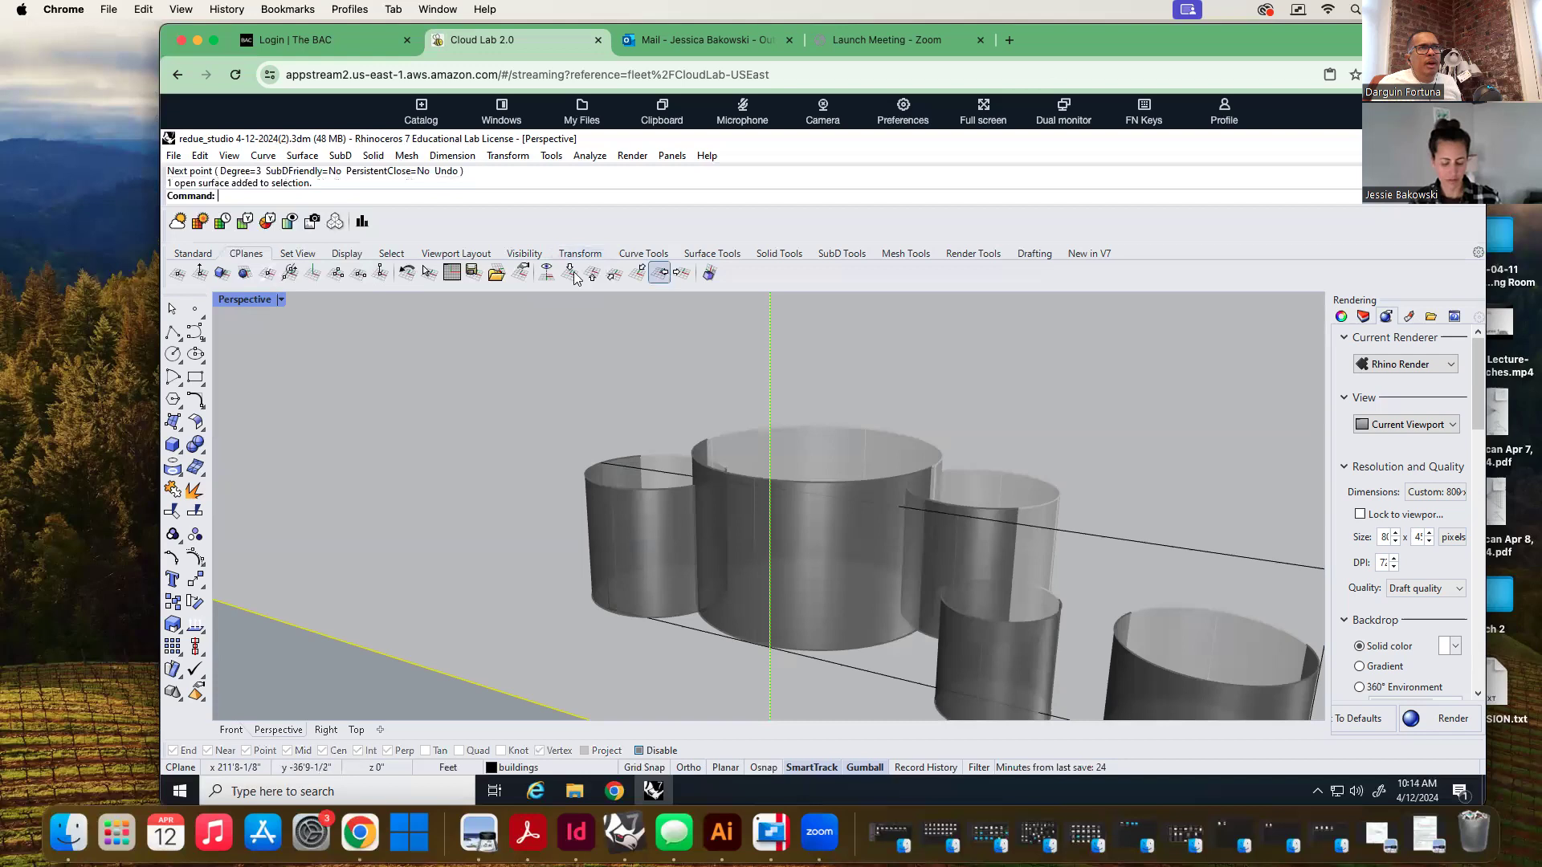
{"action": "left_click", "coordinate": [298, 255]}
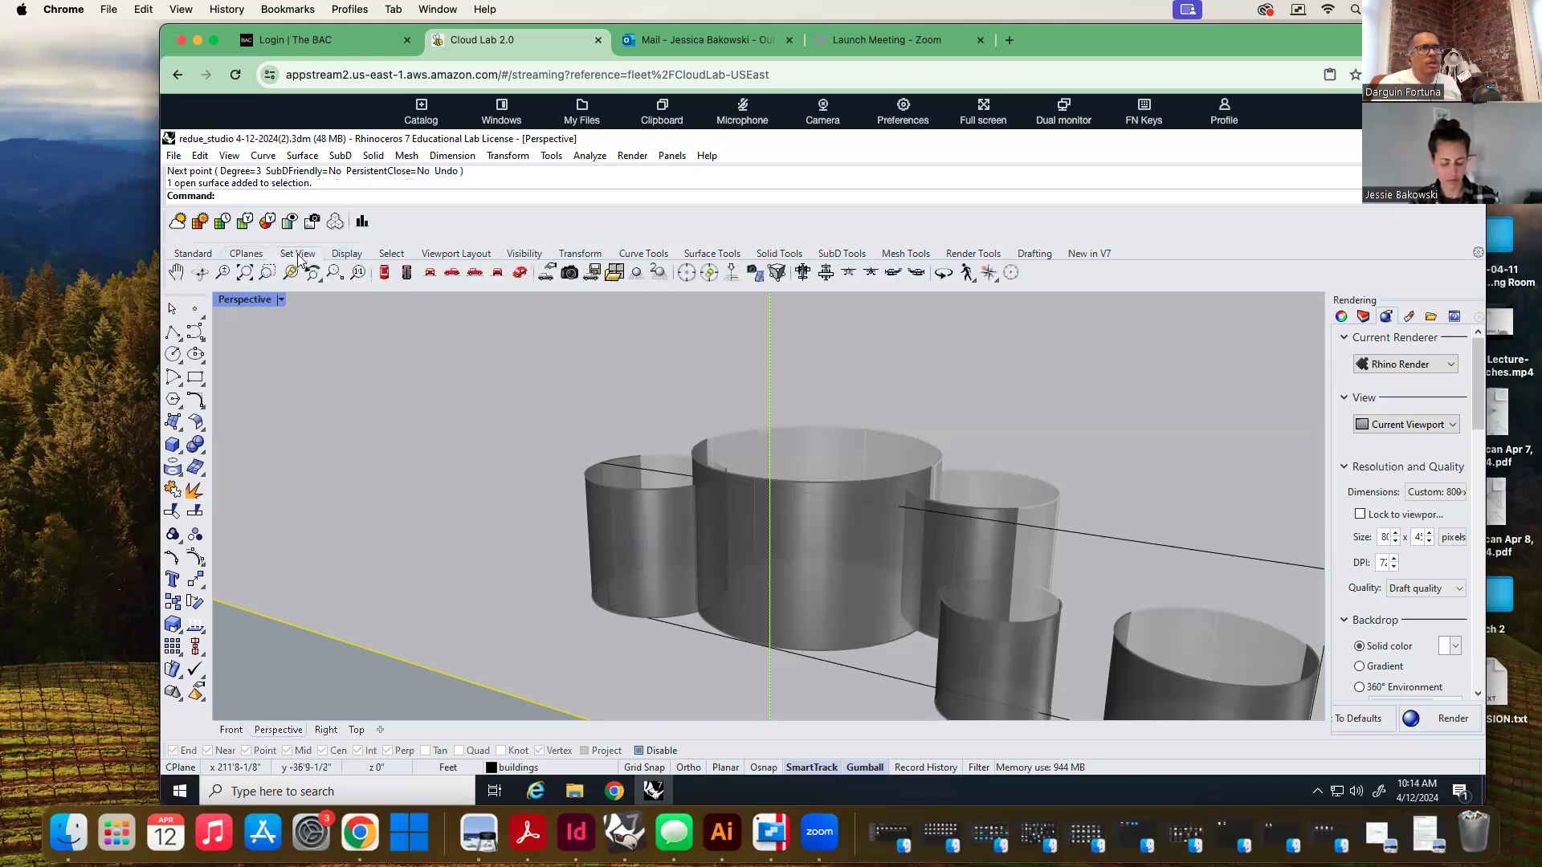
{"action": "left_click", "coordinate": [755, 273]}
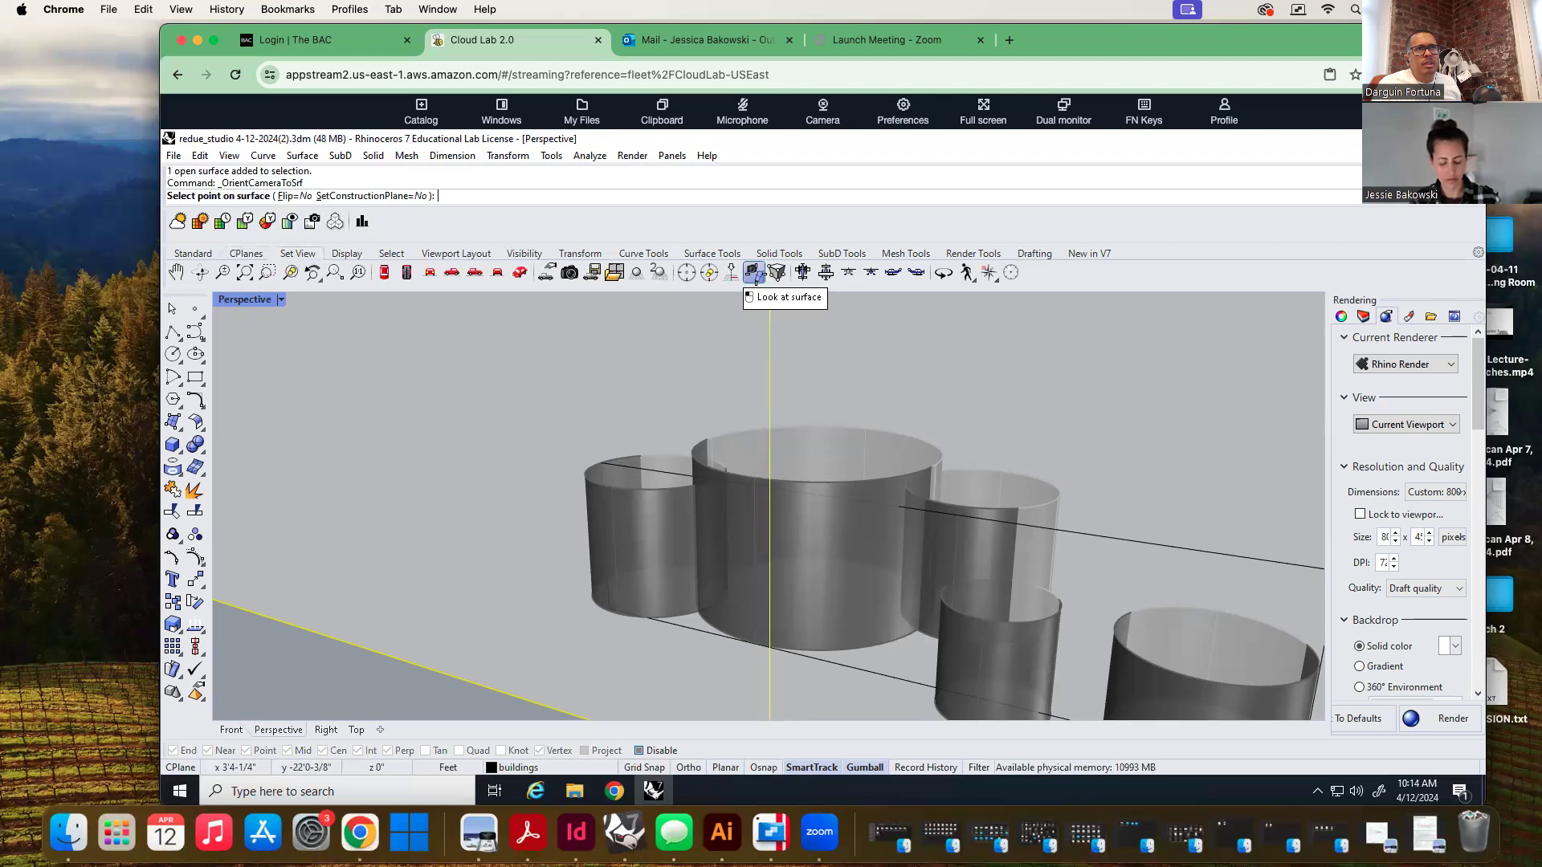
{"action": "left_click", "coordinate": [539, 485]}
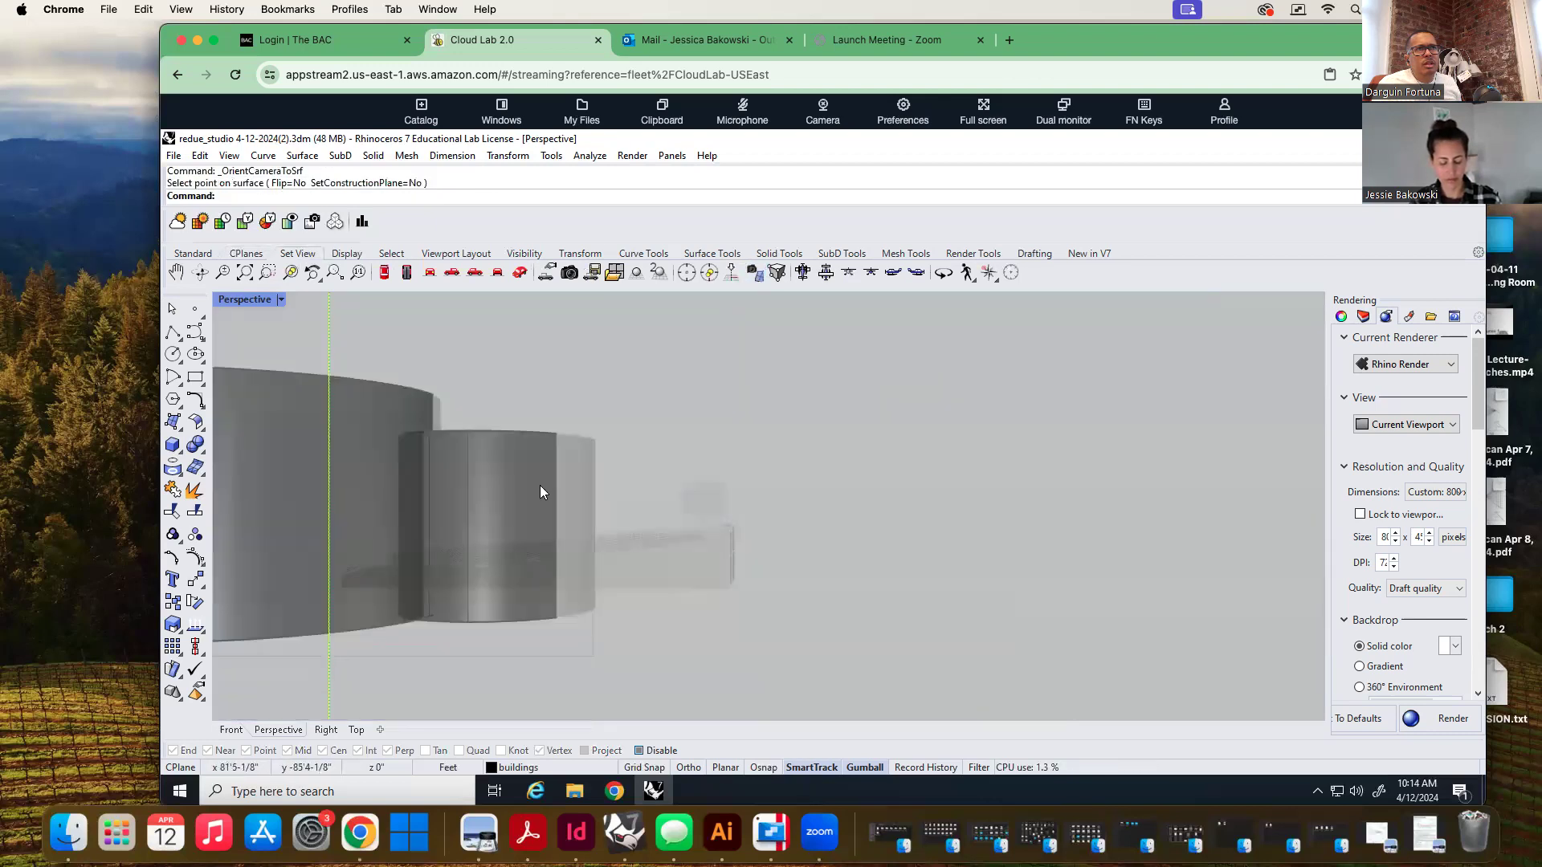
{"action": "scroll", "coordinate": [822, 488], "scroll_direction": "down", "scroll_amount": 10}
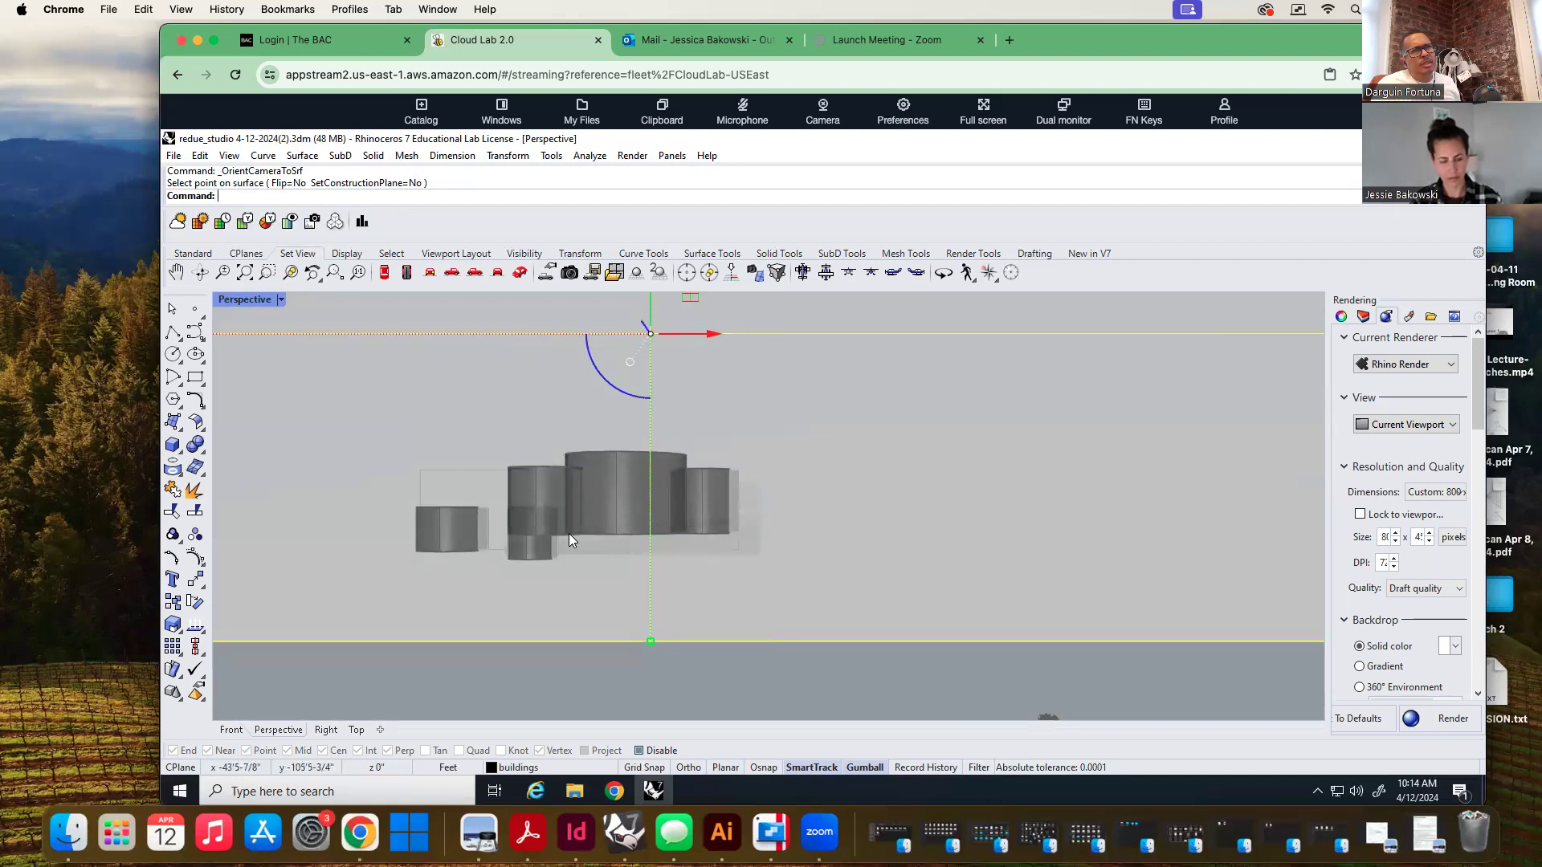
{"action": "scroll", "coordinate": [569, 534], "scroll_direction": "up", "scroll_amount": 3}
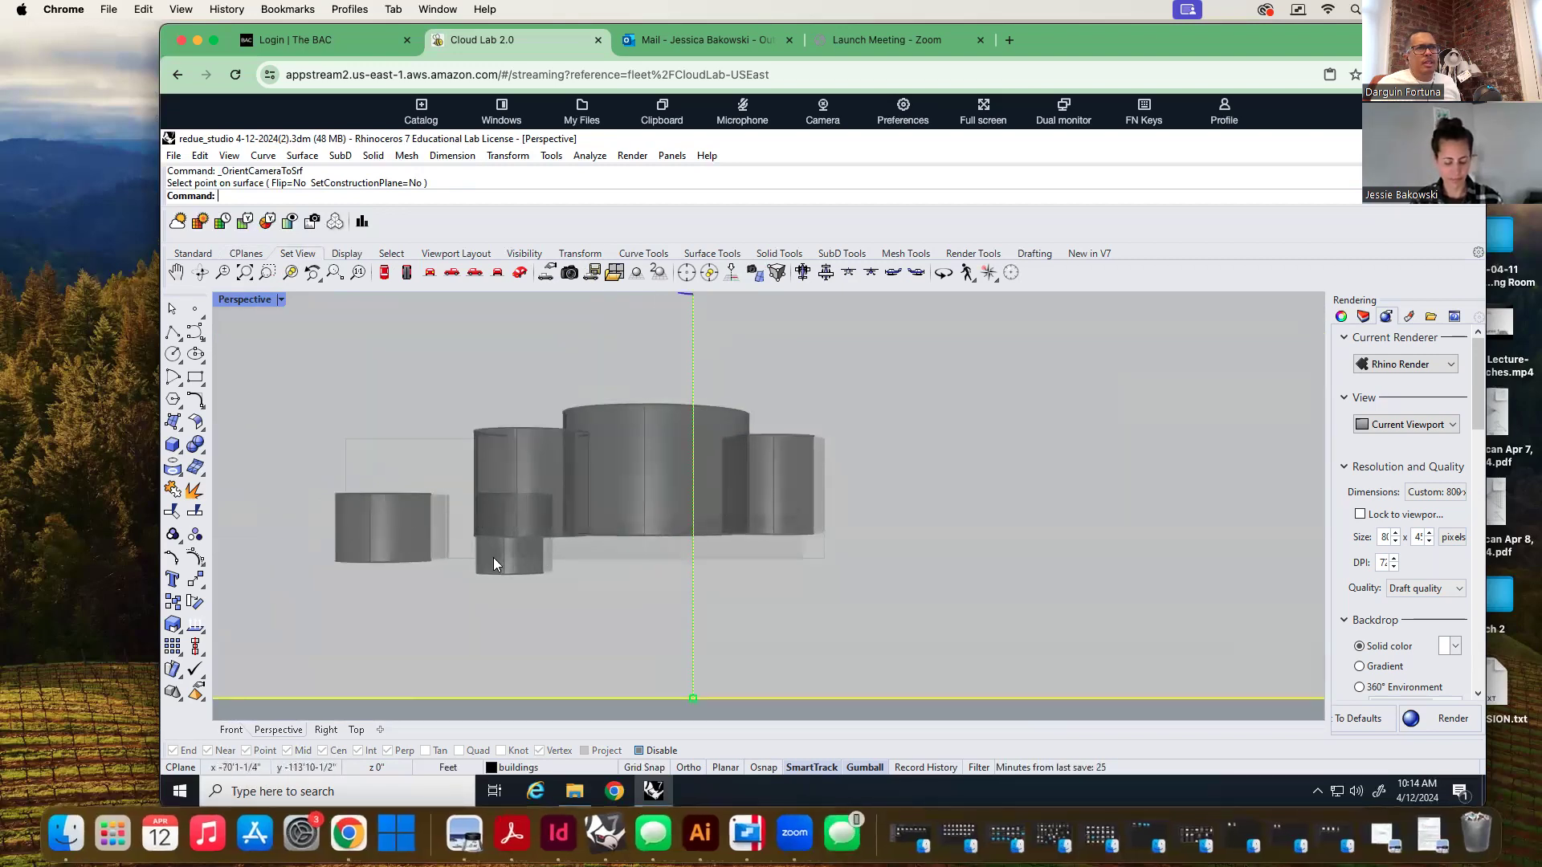
{"action": "left_click", "coordinate": [493, 557]}
{"action": "key", "text": "Escape"}
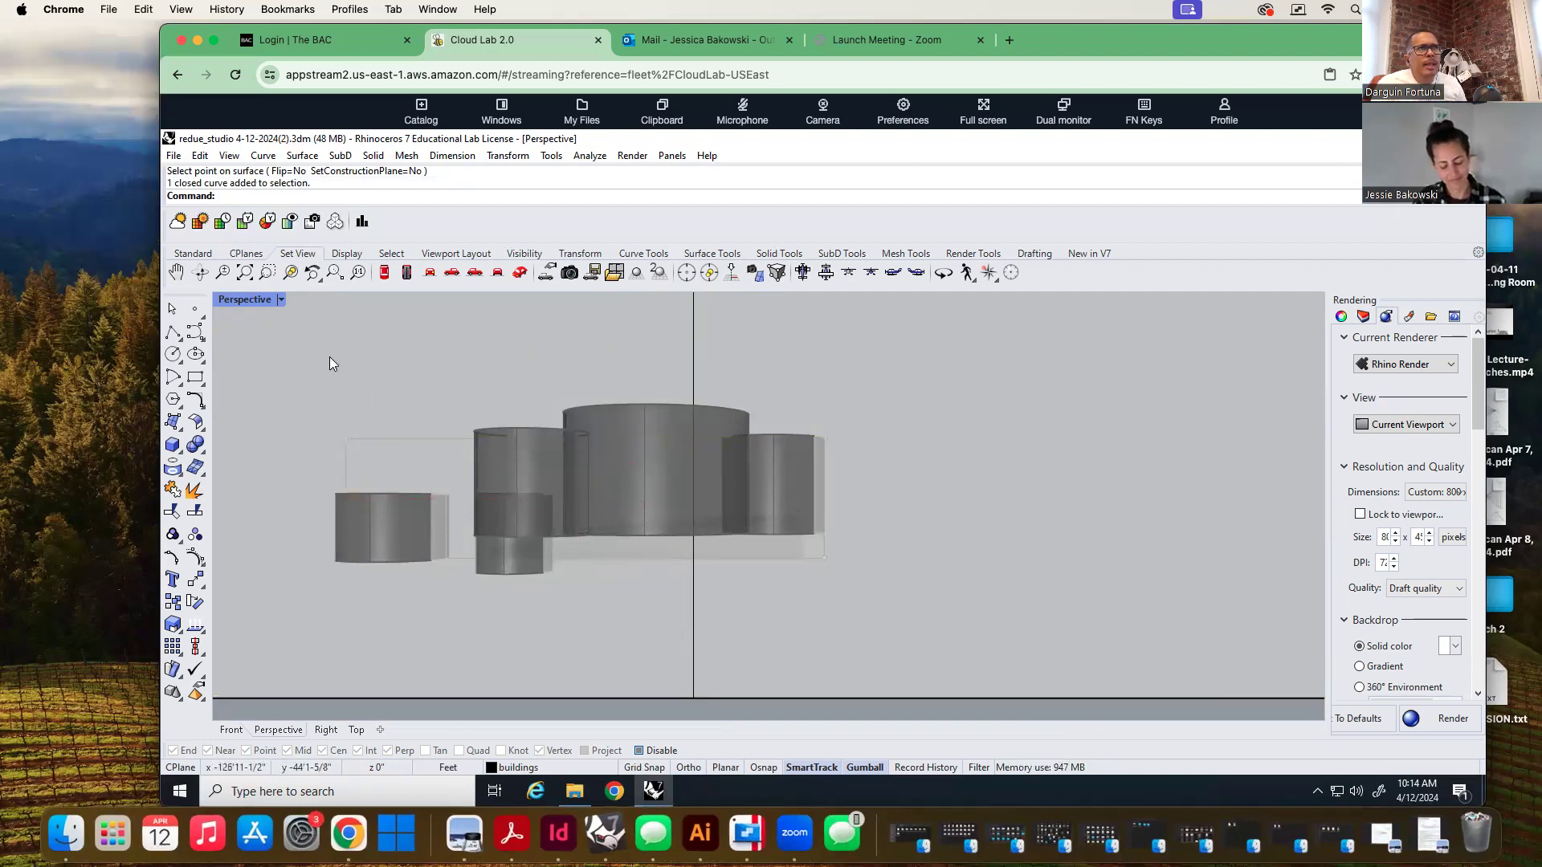
Draw an eight-point interpolated curve, gently wavy, across the upper part of the joined cylinders, extending past both outer sides
{"action": "left_click", "coordinate": [197, 333]}
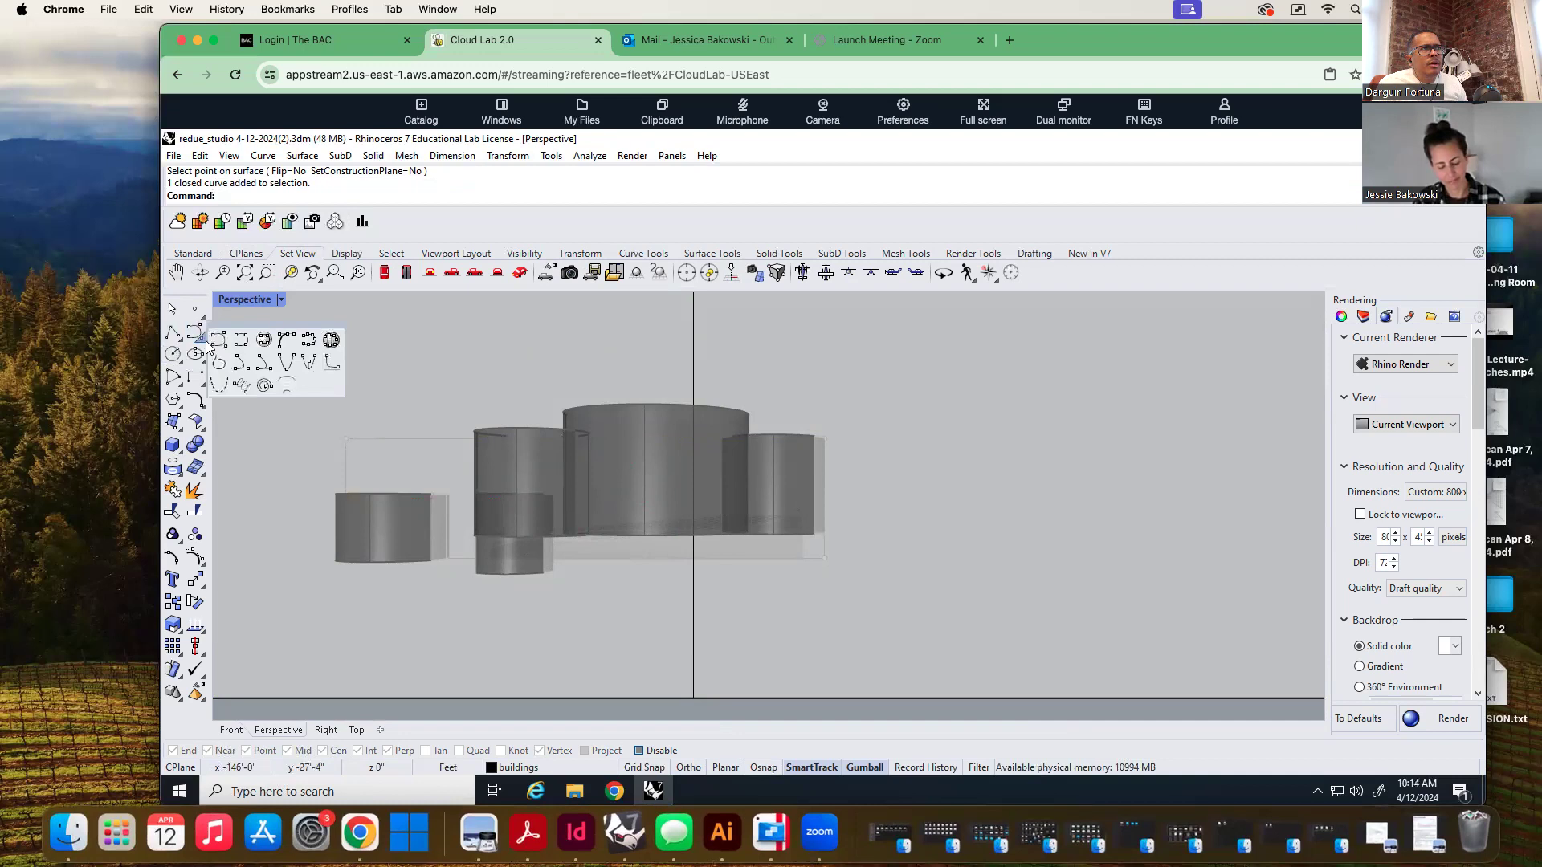
{"action": "left_click", "coordinate": [247, 345]}
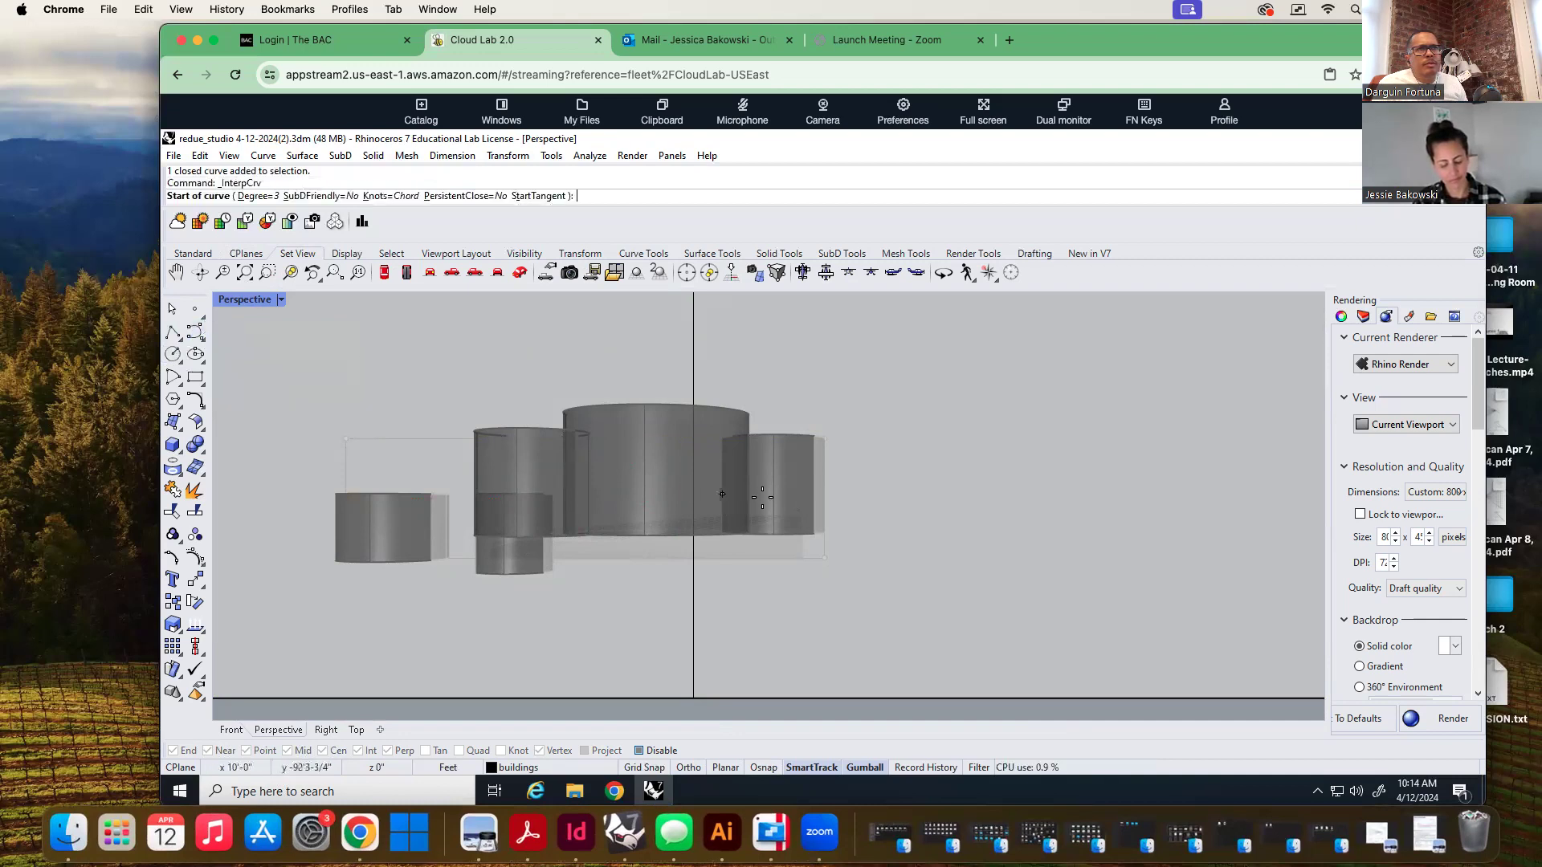
{"action": "left_click", "coordinate": [824, 472]}
{"action": "left_click", "coordinate": [786, 461]}
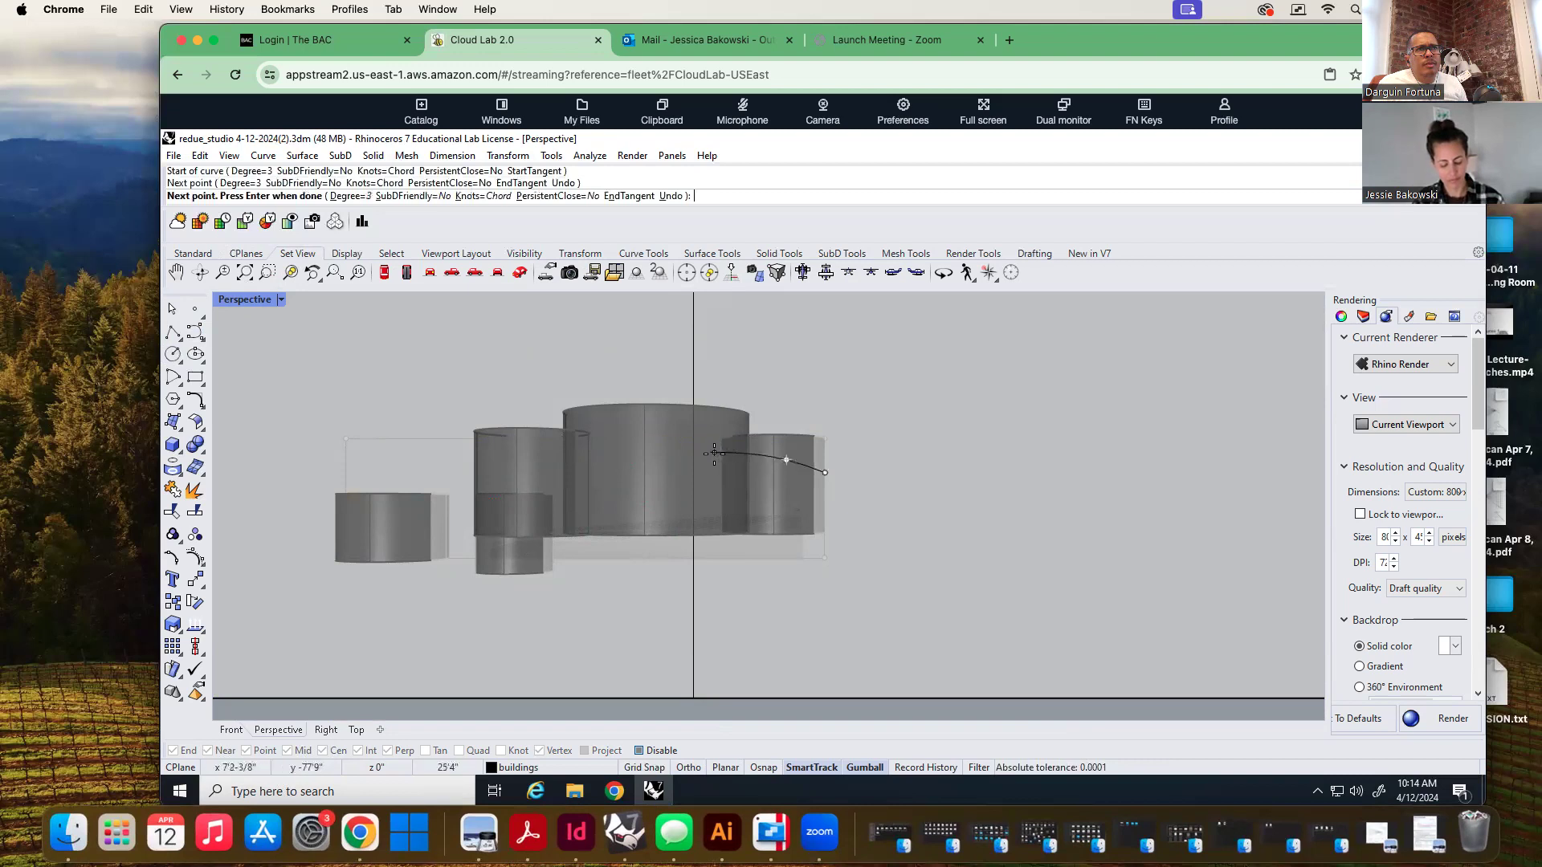
{"action": "left_click", "coordinate": [712, 453]}
{"action": "left_click", "coordinate": [617, 453]}
{"action": "left_click", "coordinate": [581, 446]}
{"action": "left_click", "coordinate": [523, 459]}
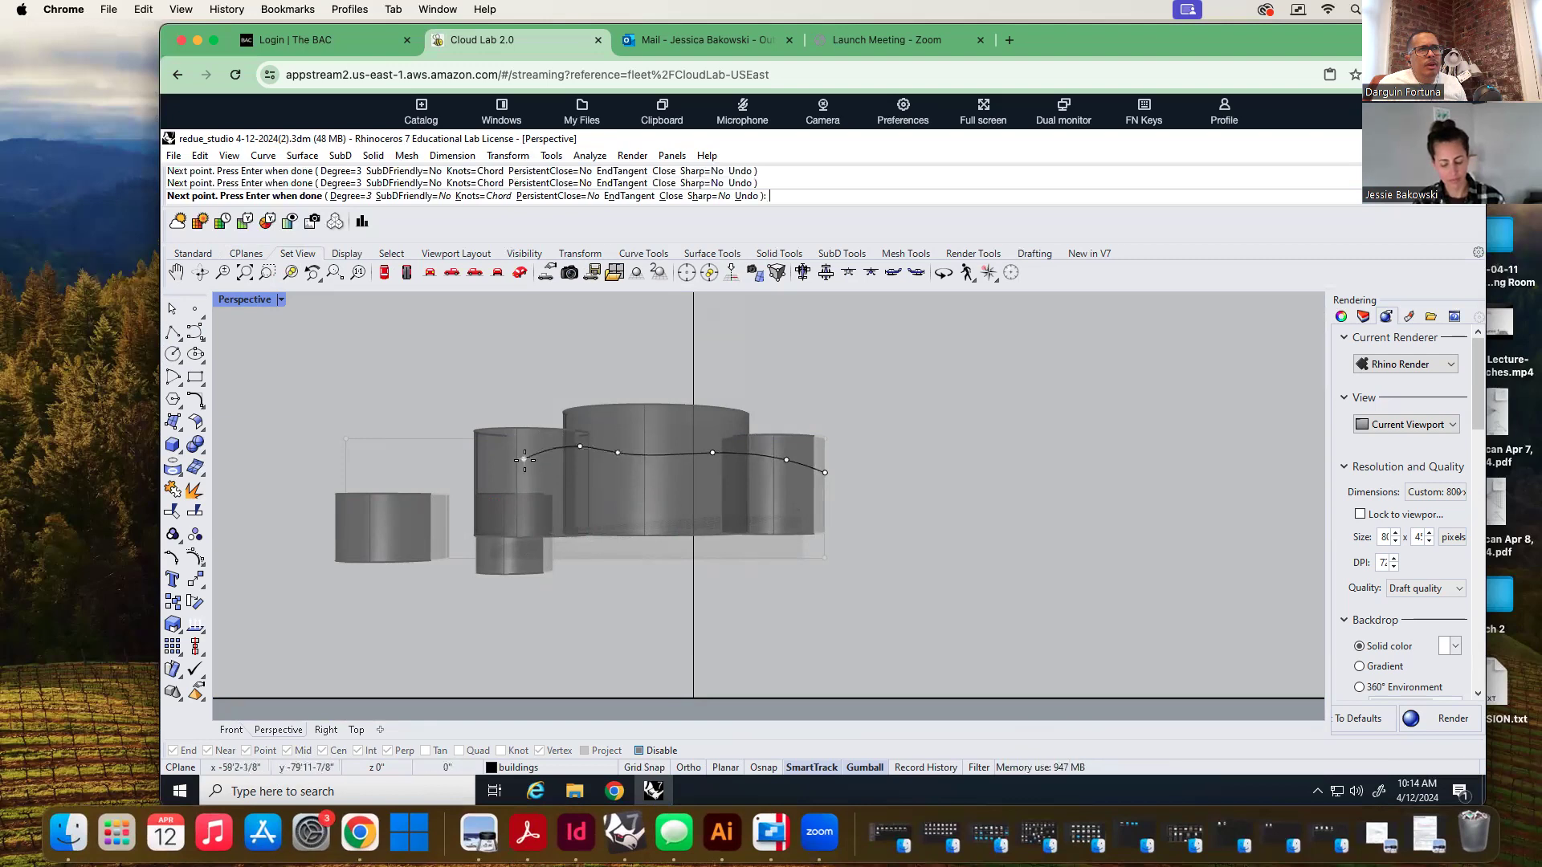
{"action": "left_click", "coordinate": [476, 481]}
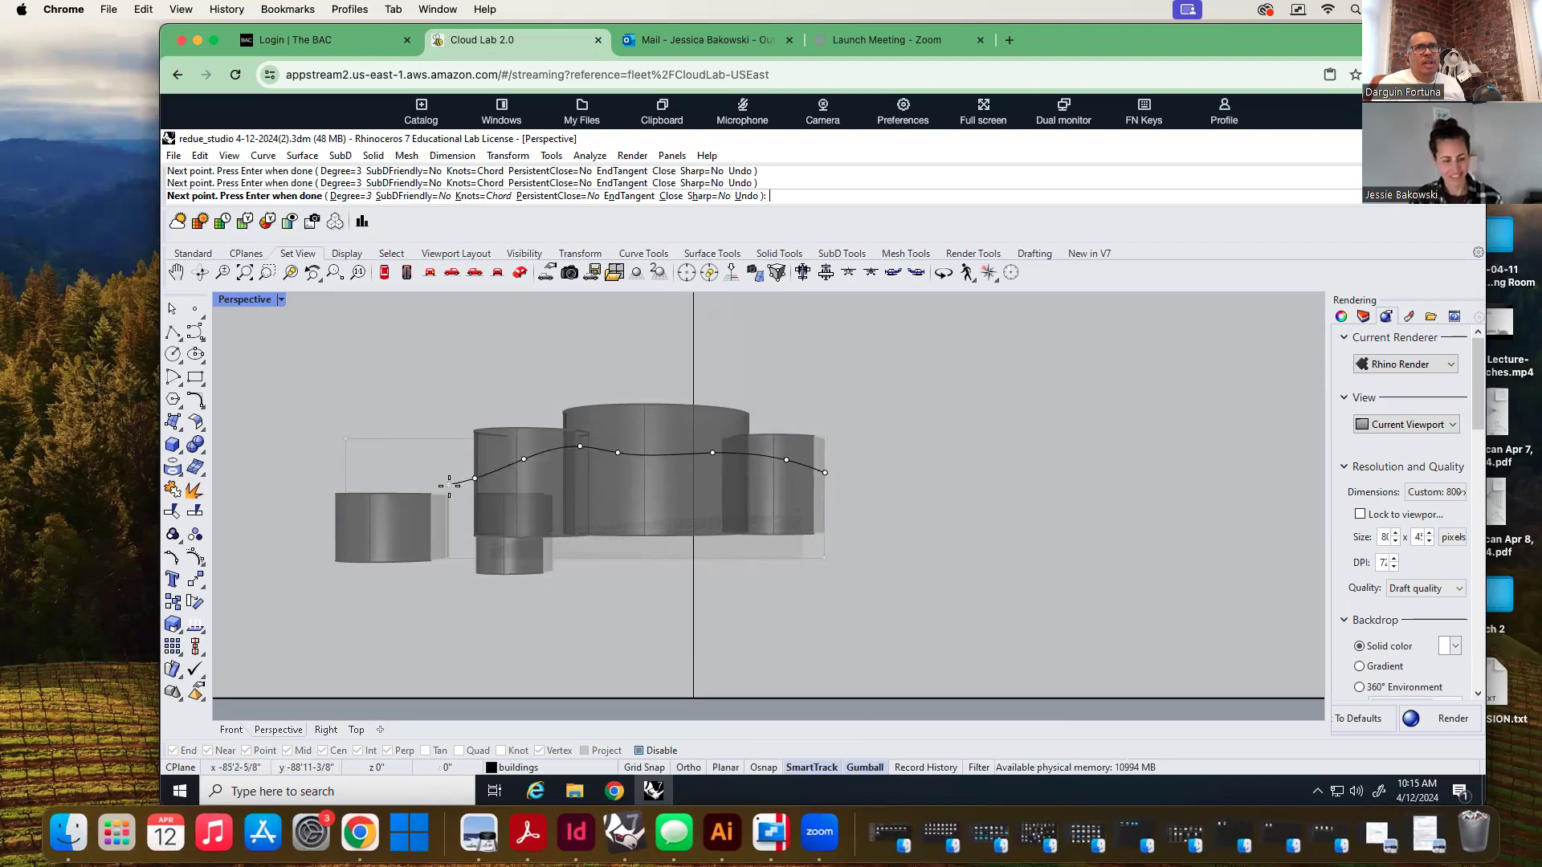
{"action": "left_click", "coordinate": [449, 485]}
{"action": "key", "text": "Return"}
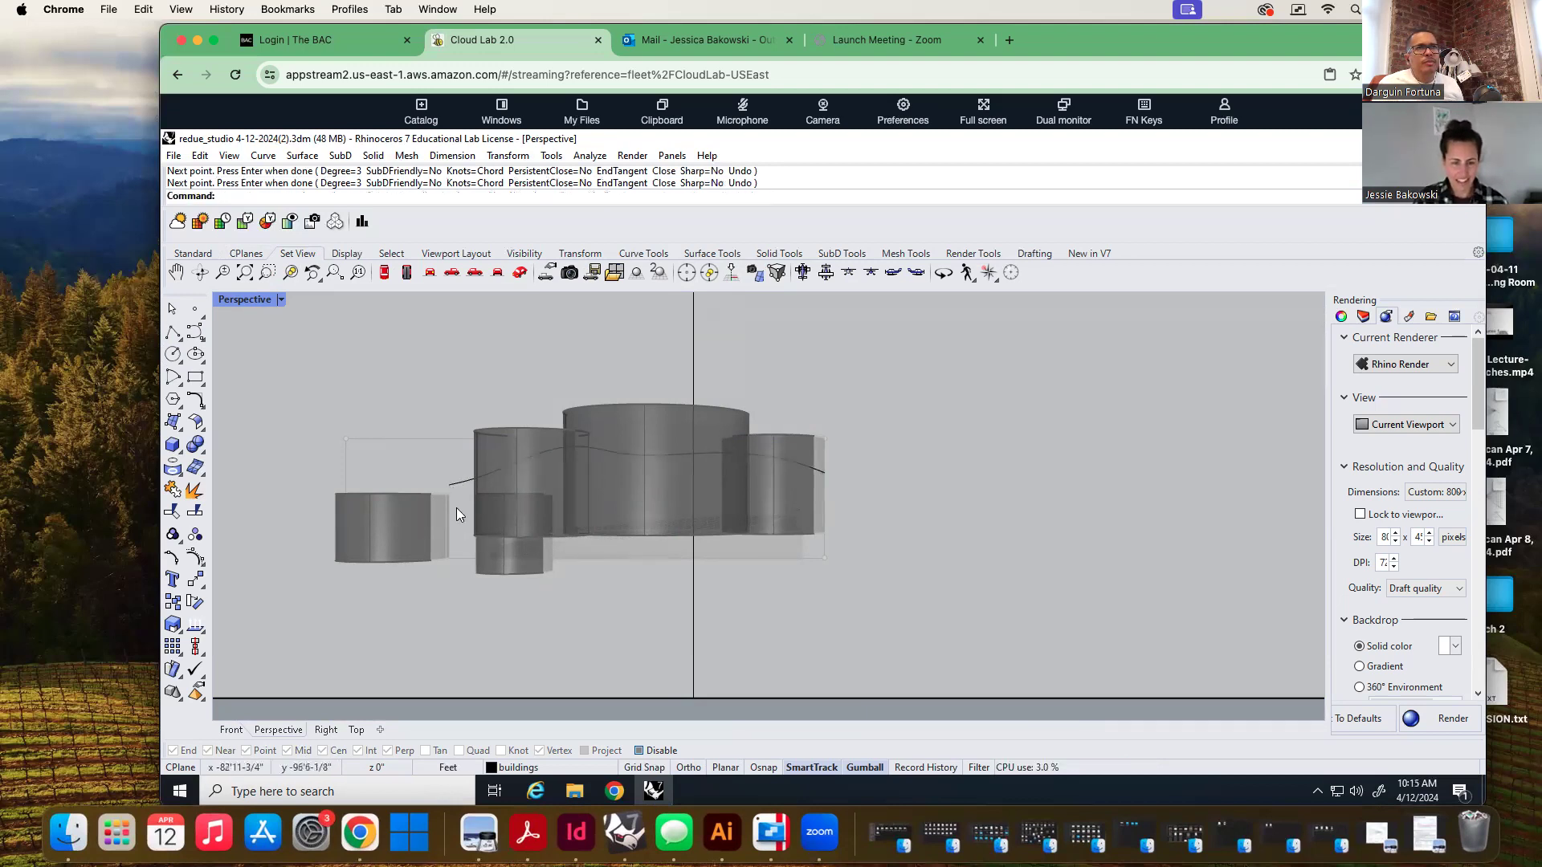
Draw a second interpolated curve through nine points, below the first, waving across the lower part of the joined cylinders
{"action": "key", "text": "Return"}
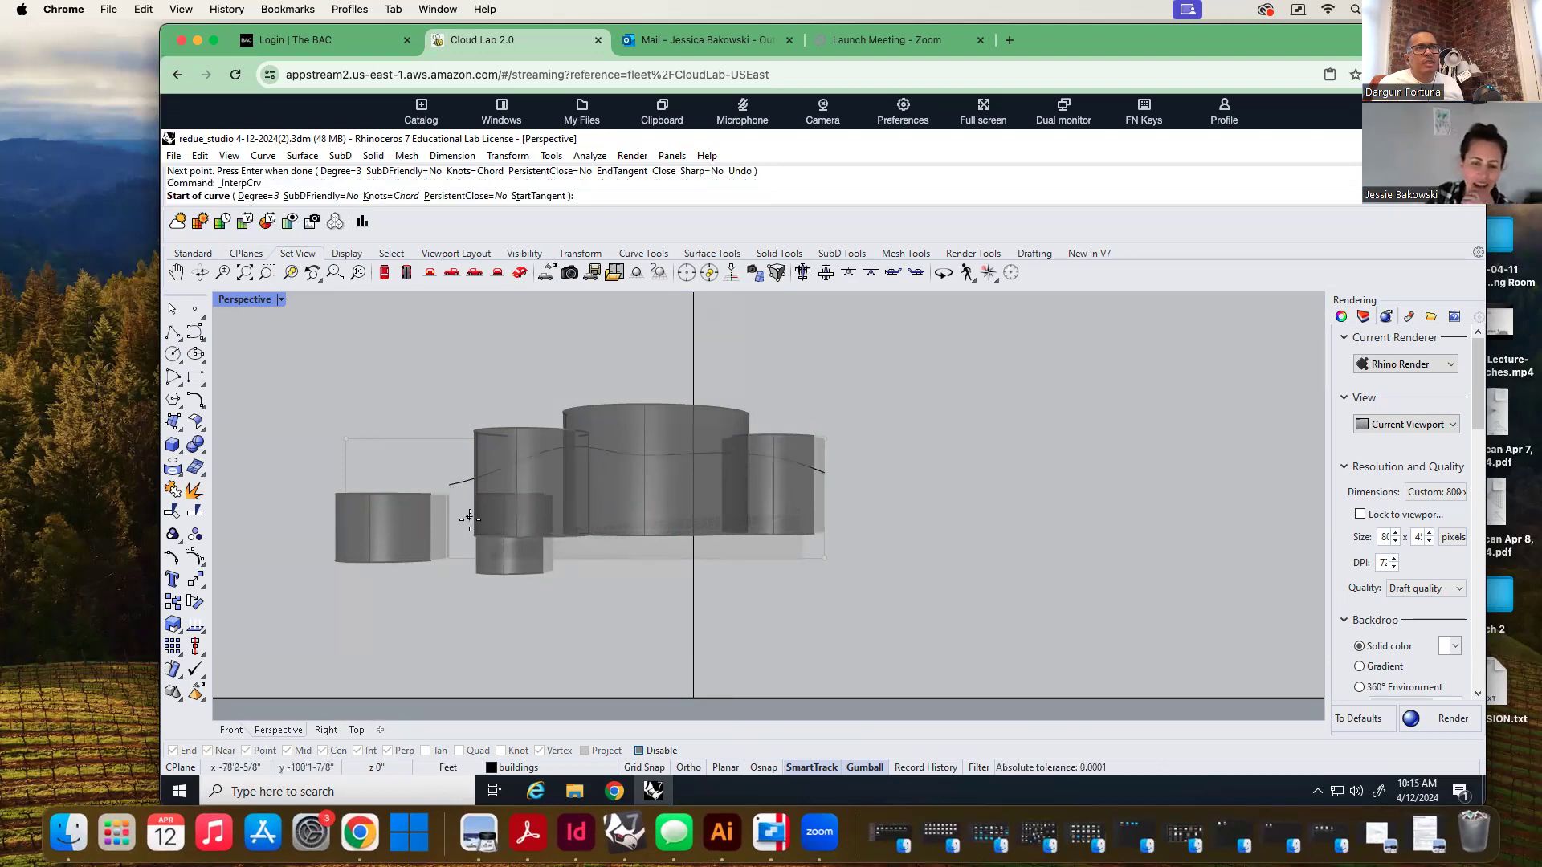
{"action": "left_click", "coordinate": [470, 519]}
{"action": "left_click", "coordinate": [513, 505]}
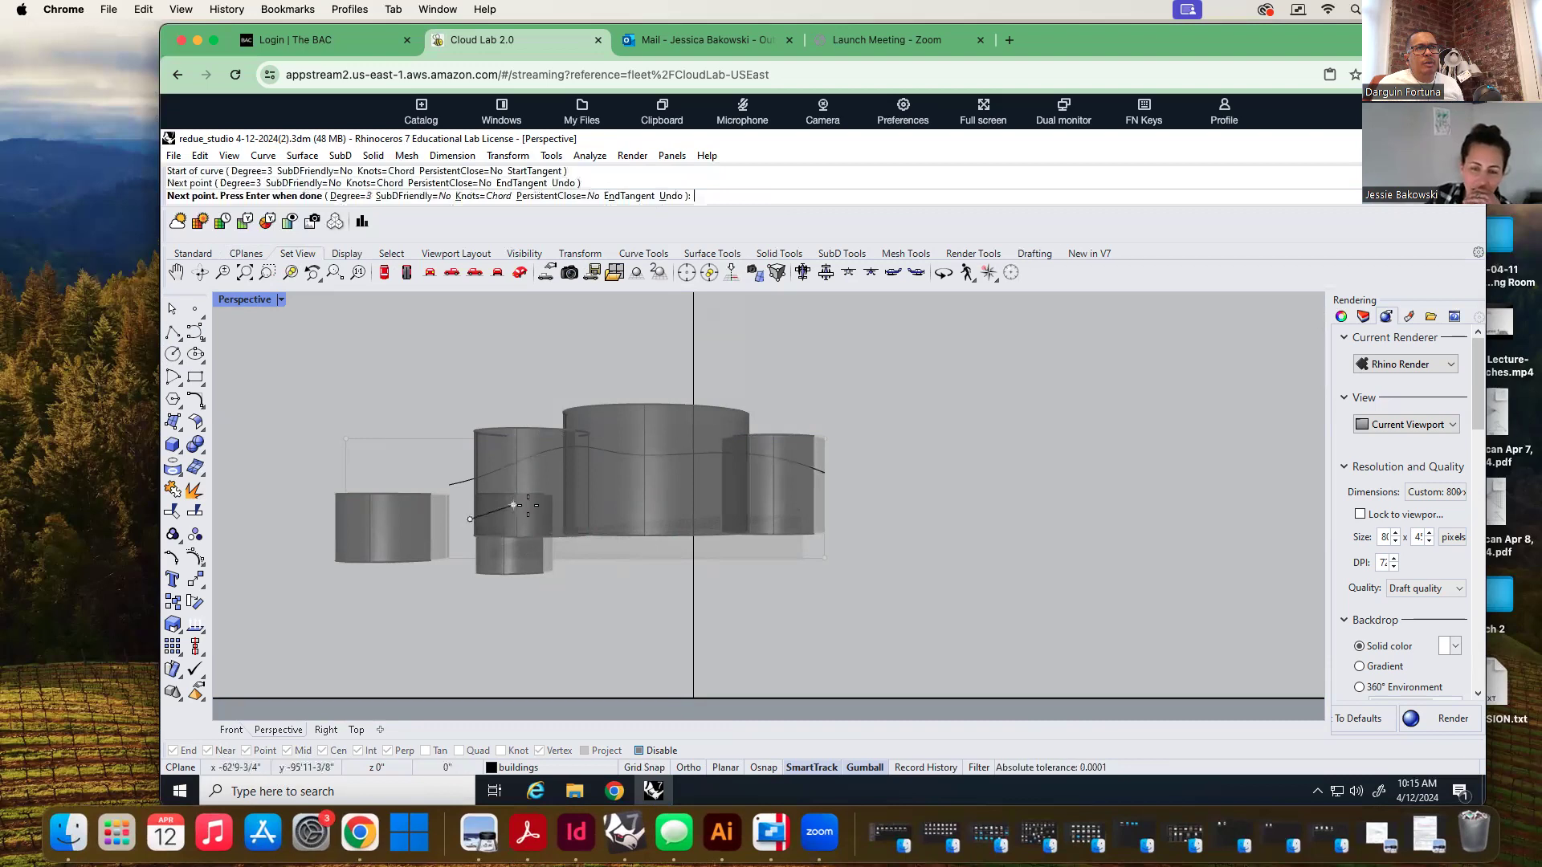
{"action": "left_click", "coordinate": [575, 508]}
{"action": "left_click", "coordinate": [596, 493]}
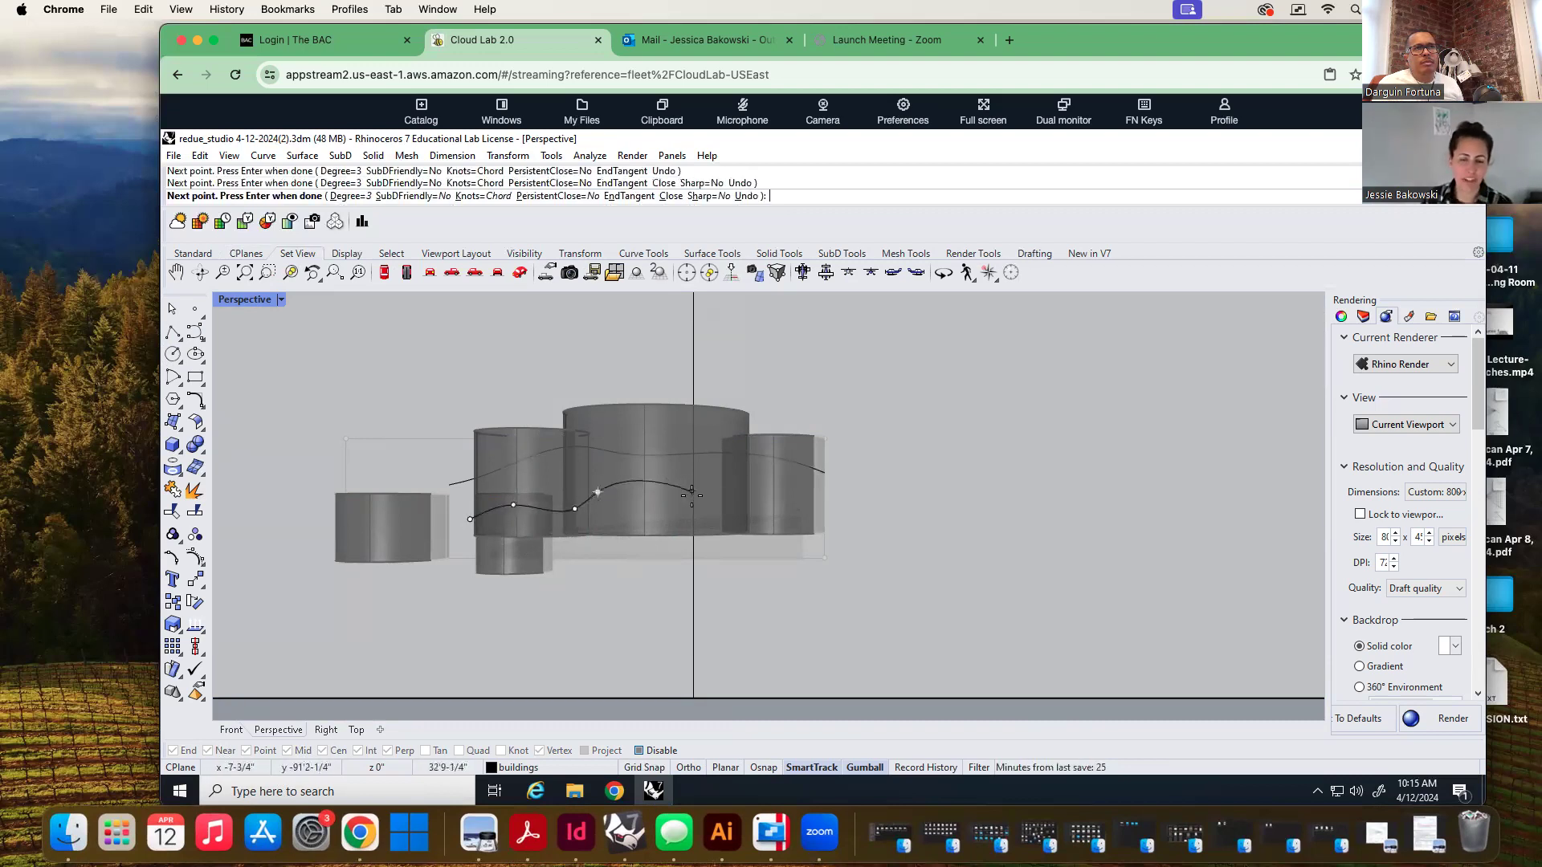
{"action": "left_click", "coordinate": [634, 496]}
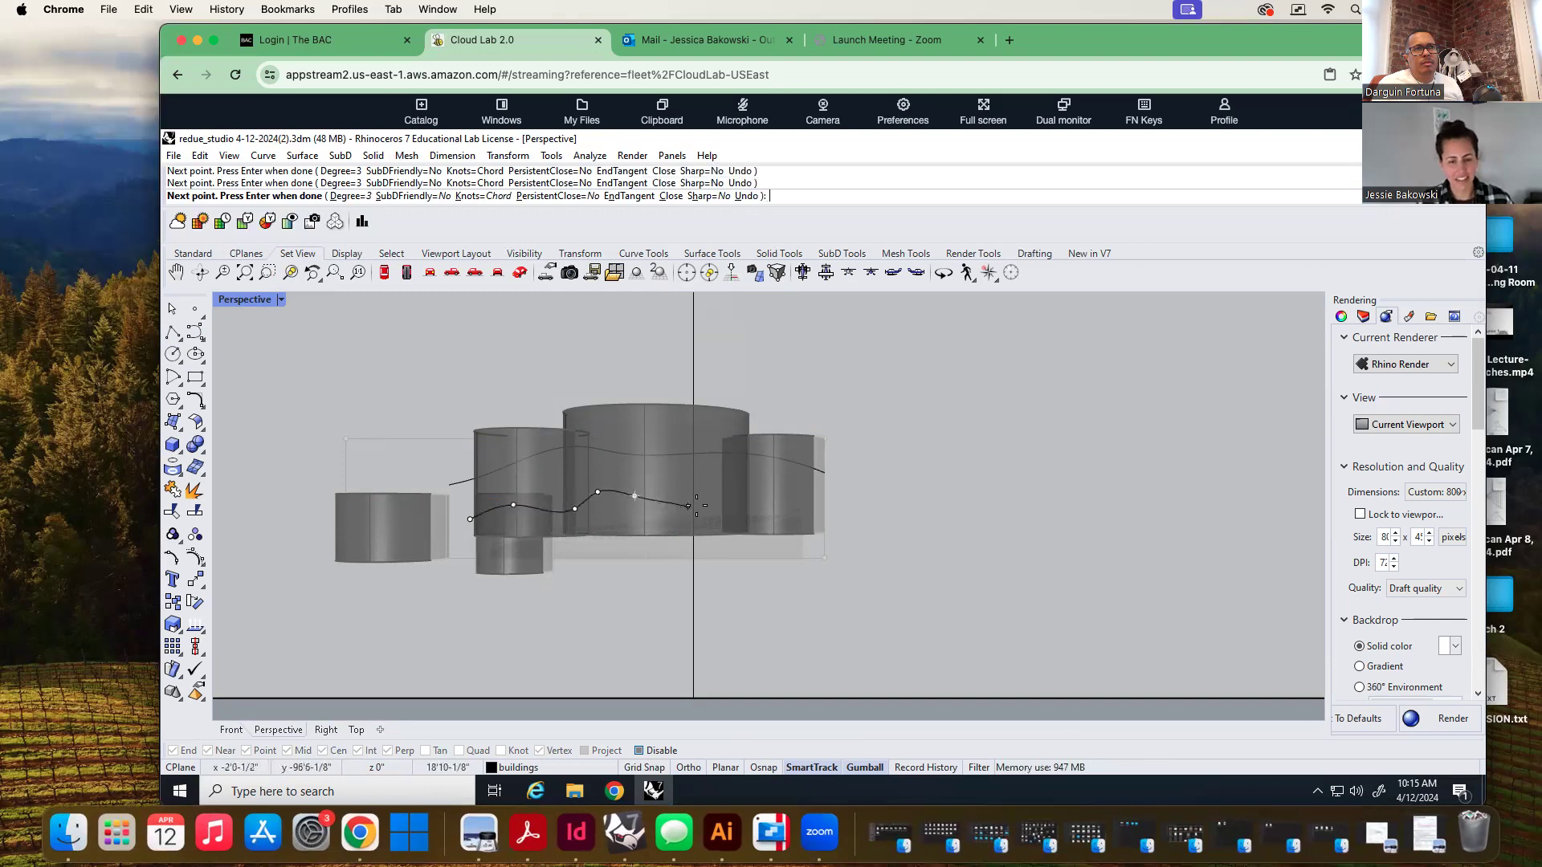
{"action": "left_click", "coordinate": [709, 498]}
{"action": "left_click", "coordinate": [763, 495]}
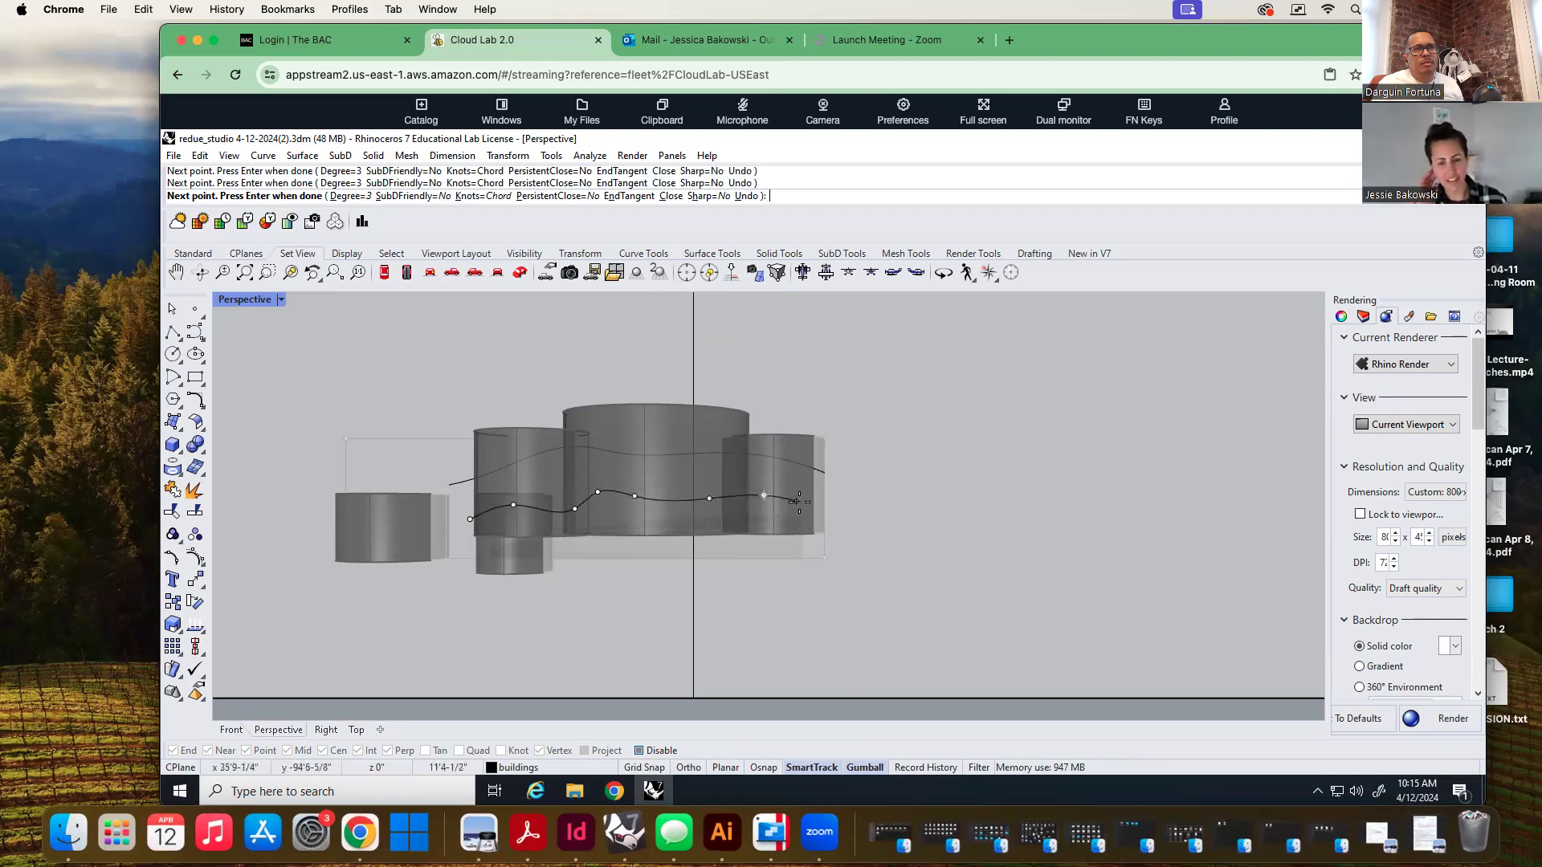
{"action": "left_click", "coordinate": [815, 505]}
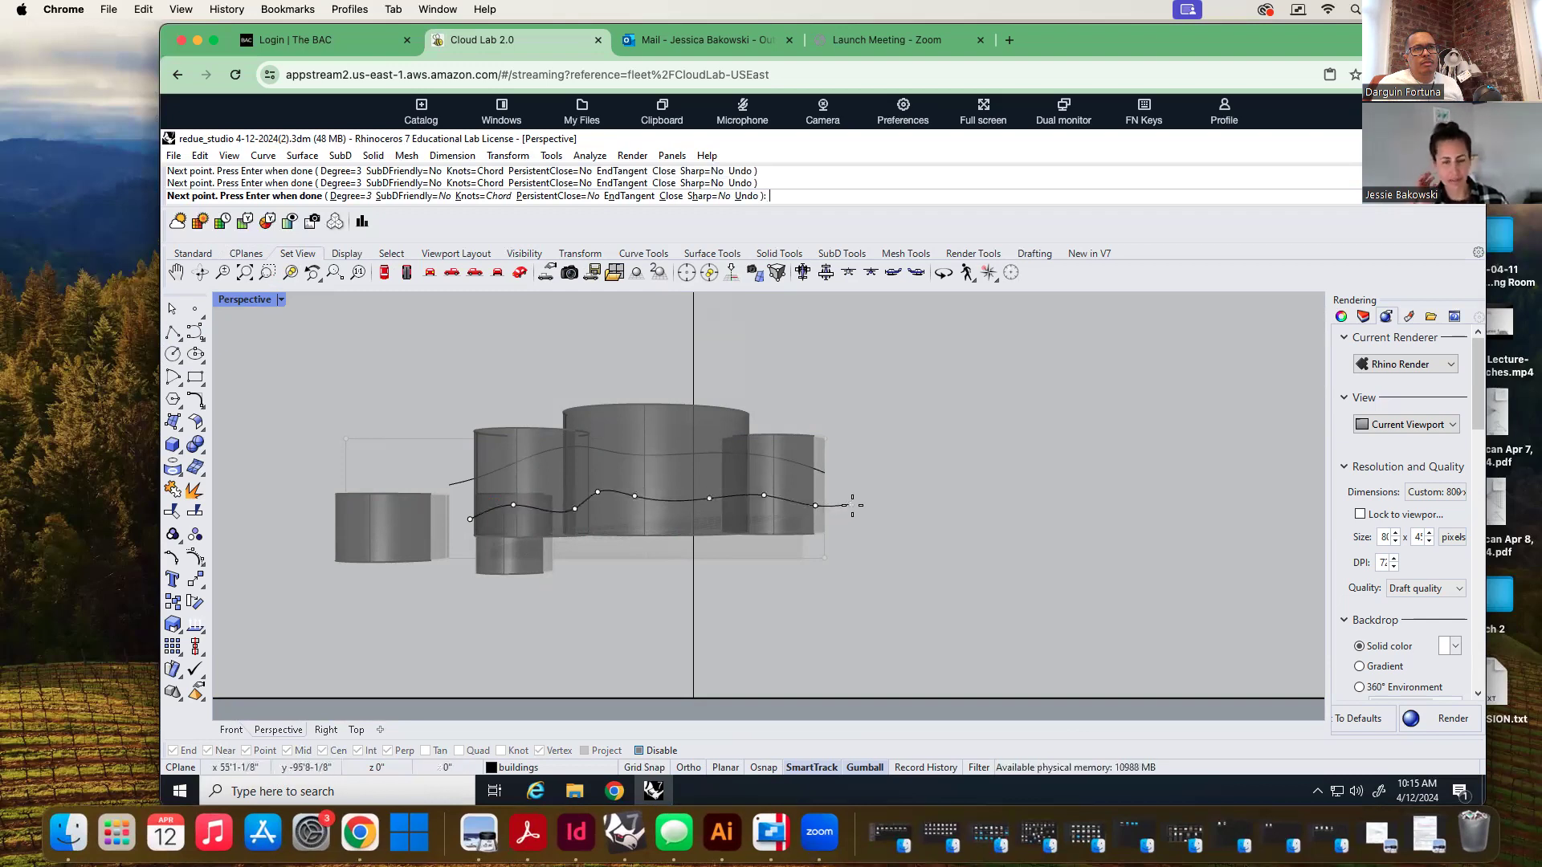
{"action": "left_click", "coordinate": [852, 504]}
{"action": "key", "text": "Return"}
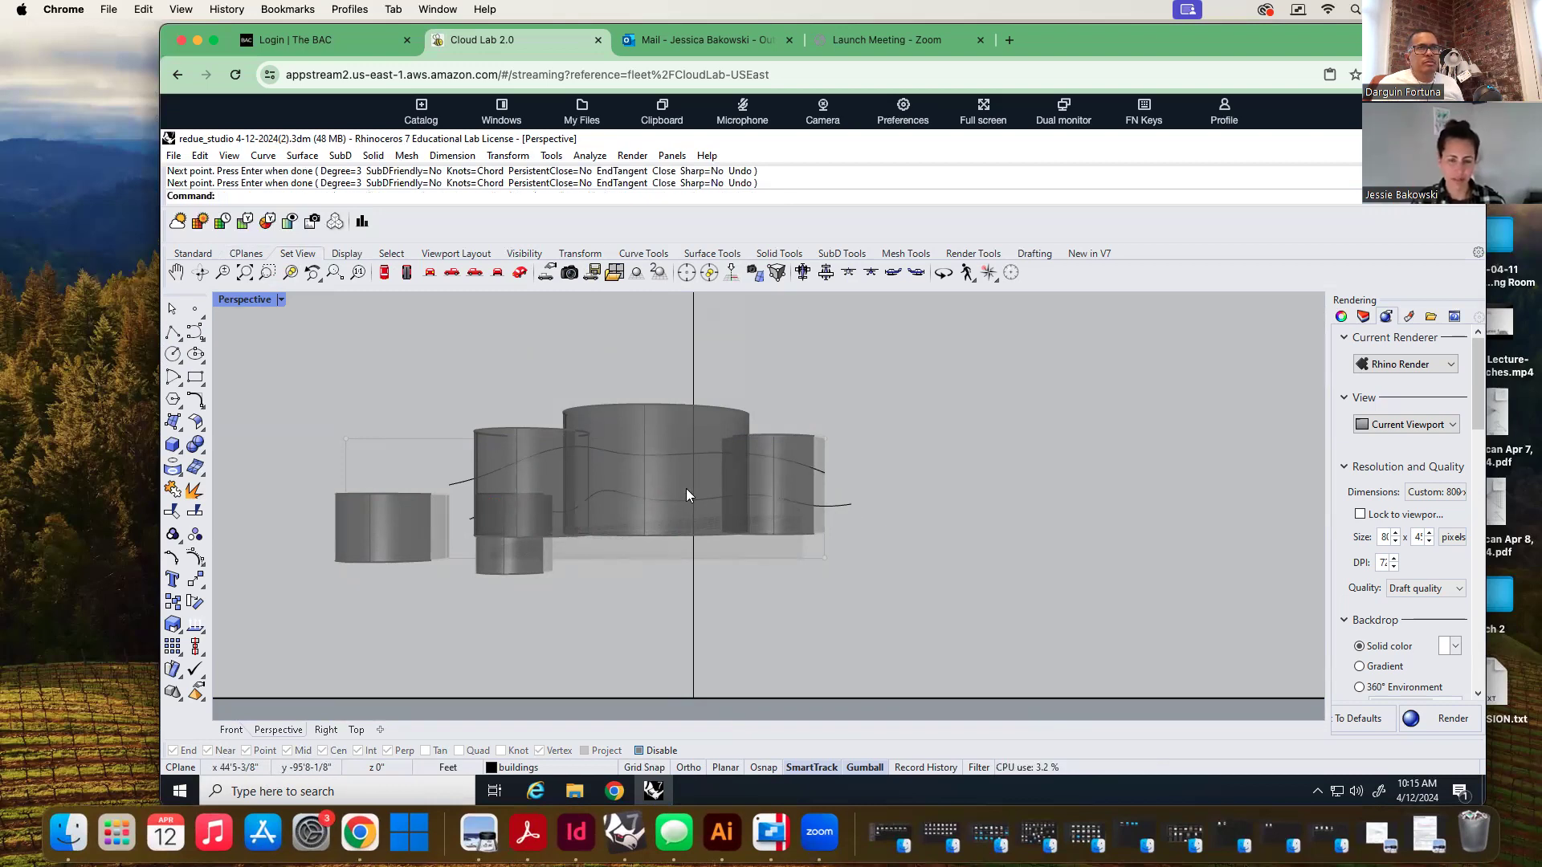
Pull the upper curve's end point slightly outward and down, just beyond the outer edge of the end cylinder
{"action": "left_click", "coordinate": [462, 482]}
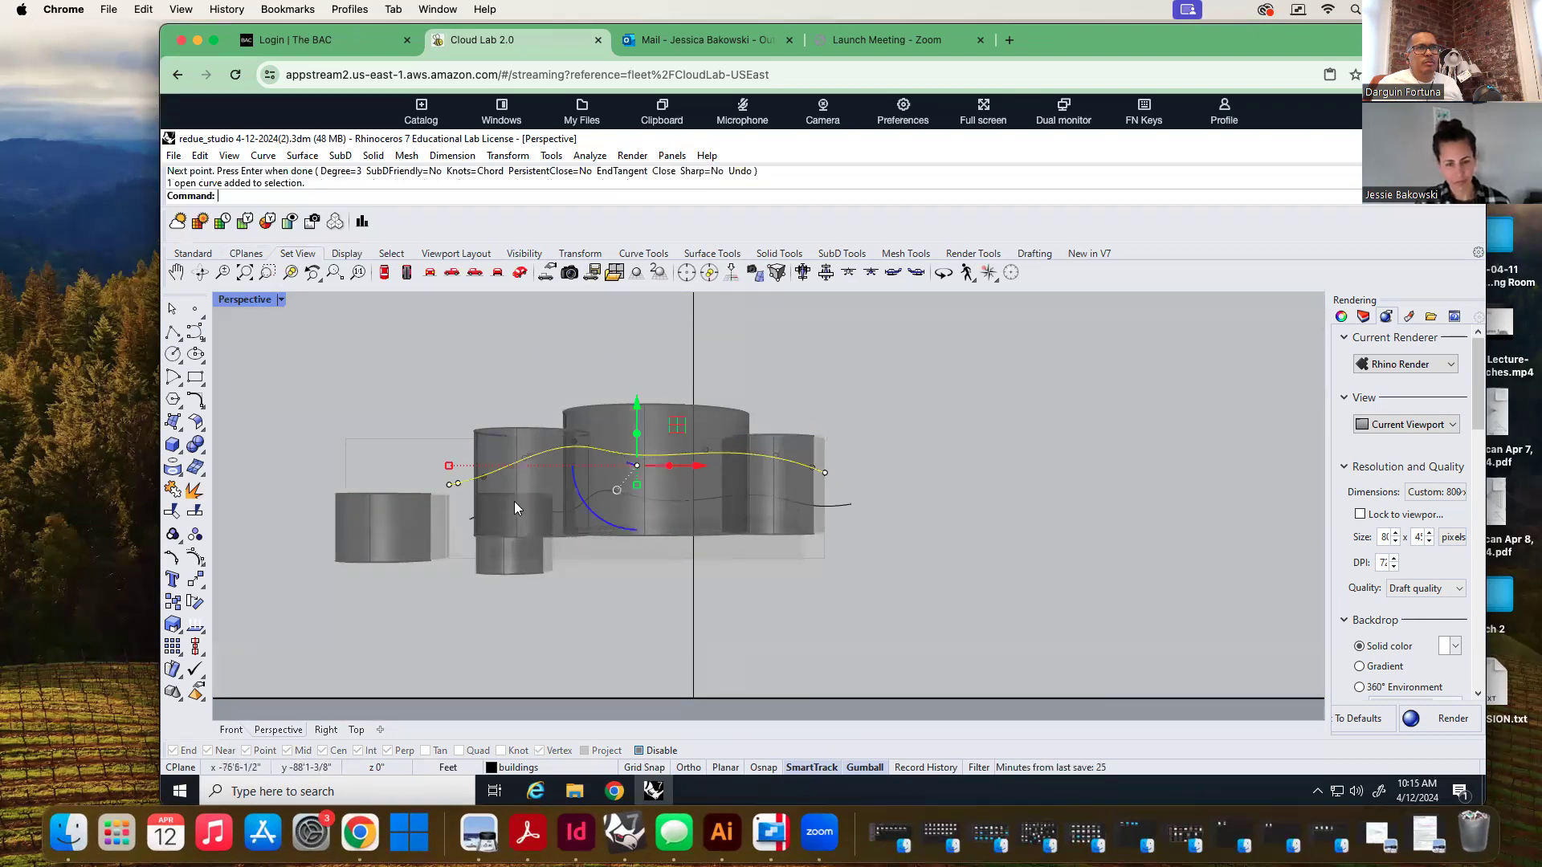
{"action": "right_click_drag", "start_coordinate": [887, 570], "coordinate": [827, 603]}
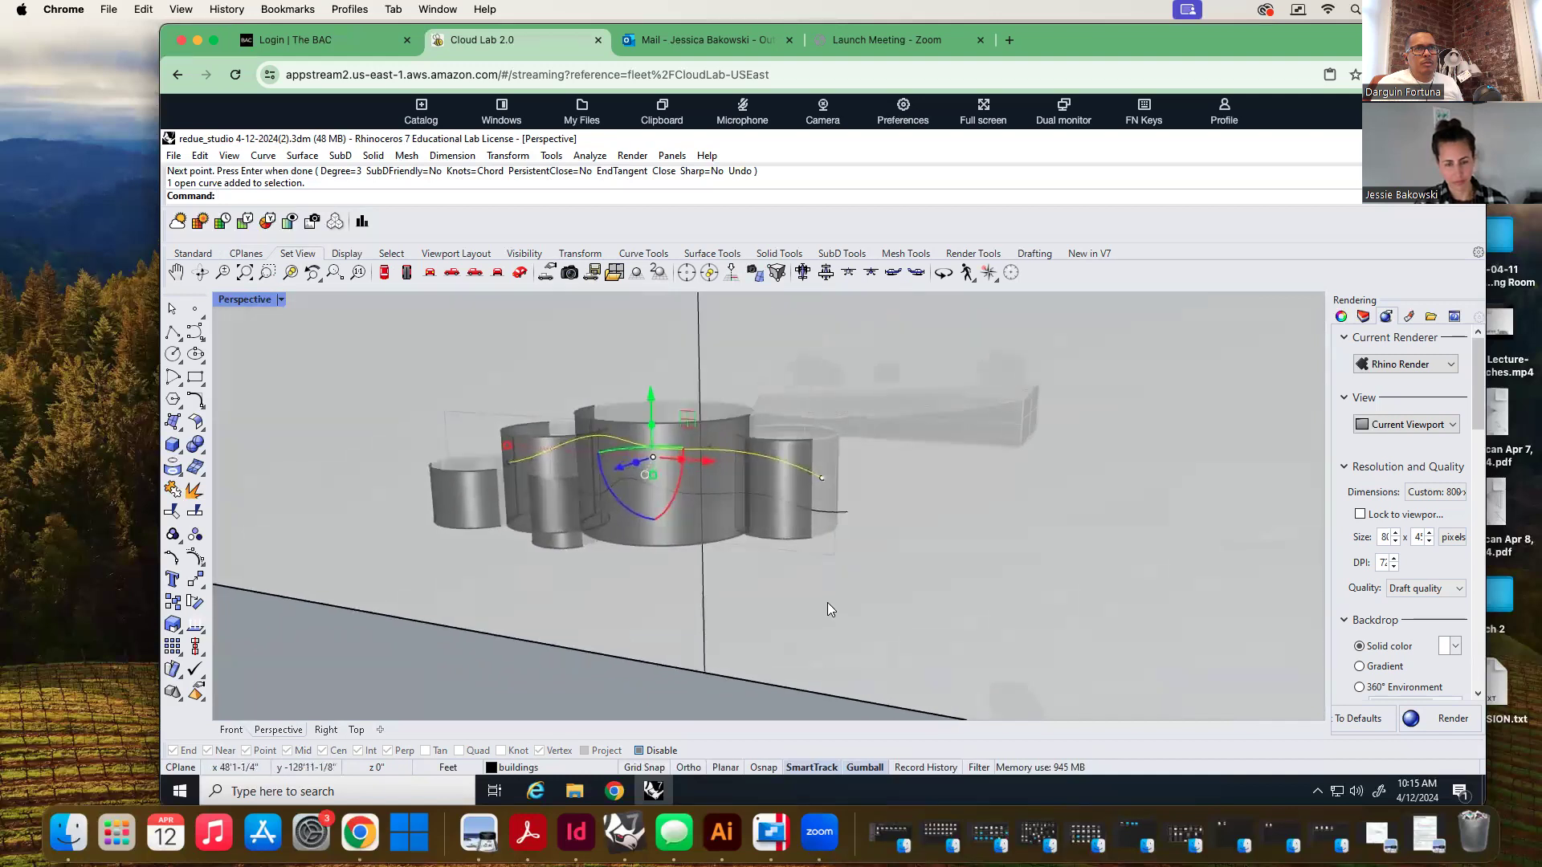
{"action": "left_click_drag", "start_coordinate": [820, 479], "coordinate": [839, 486]}
{"action": "left_click", "coordinate": [771, 597]}
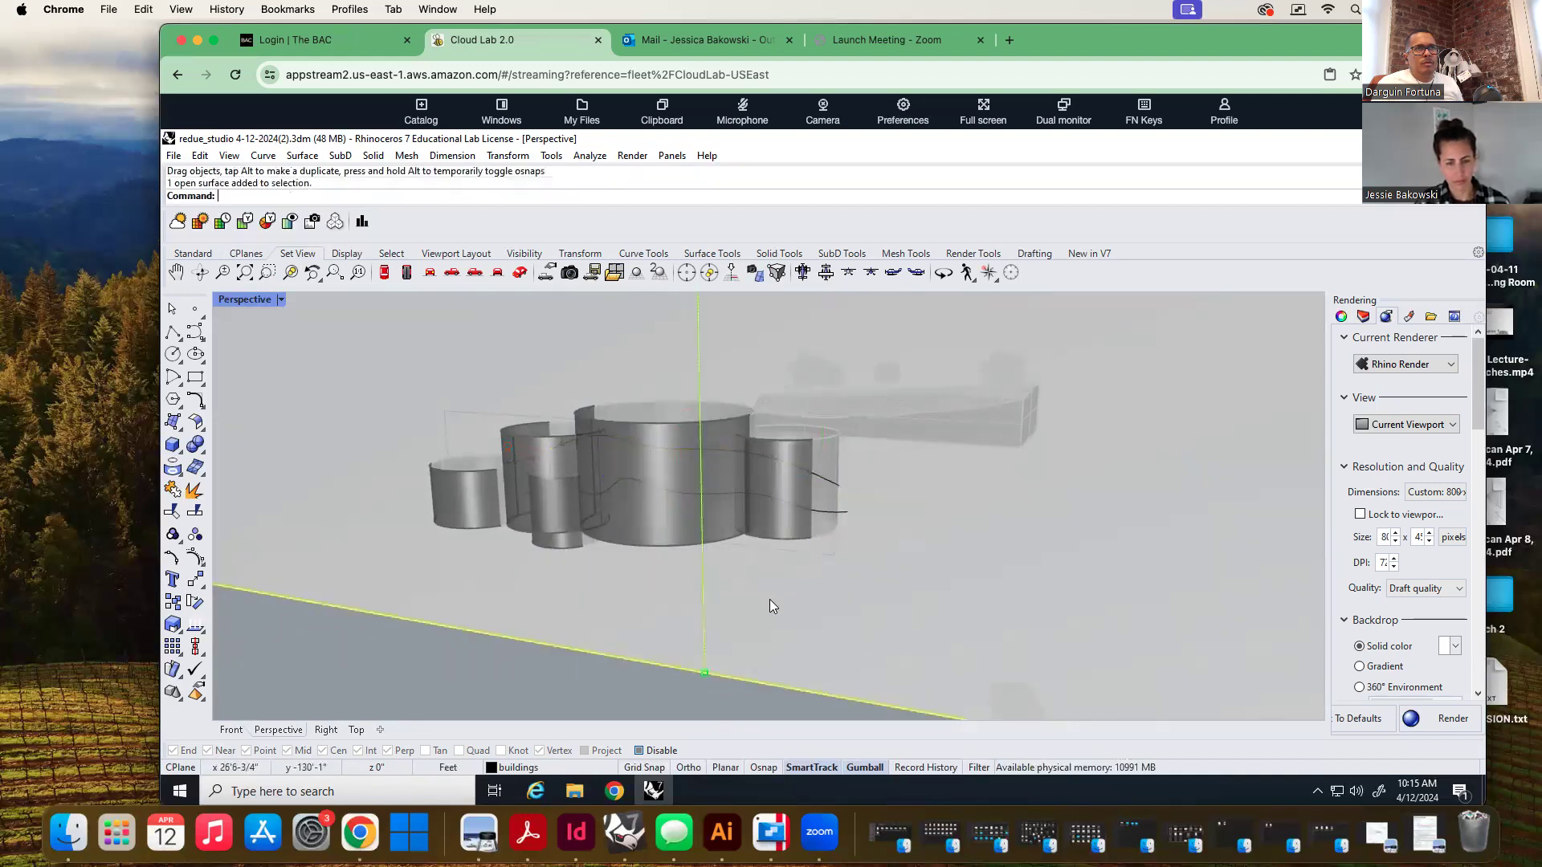
Extrude both wavy curves about 111 ft outward from the construction plane as open surfaces, keeping the original curves
{"action": "left_click", "coordinate": [830, 479]}
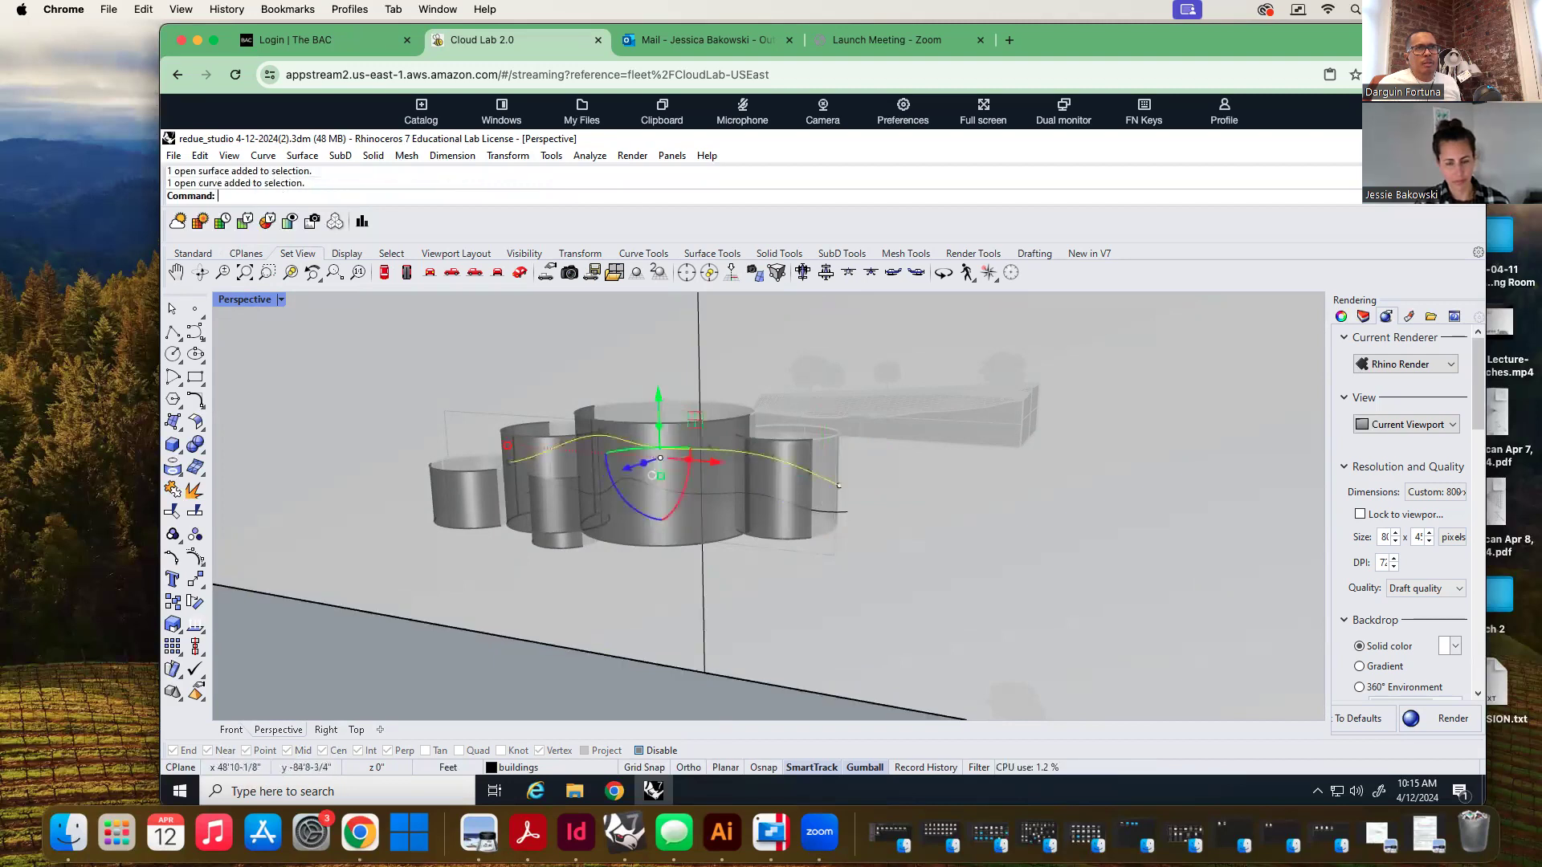
{"action": "left_click", "coordinate": [842, 512], "text": "shift"}
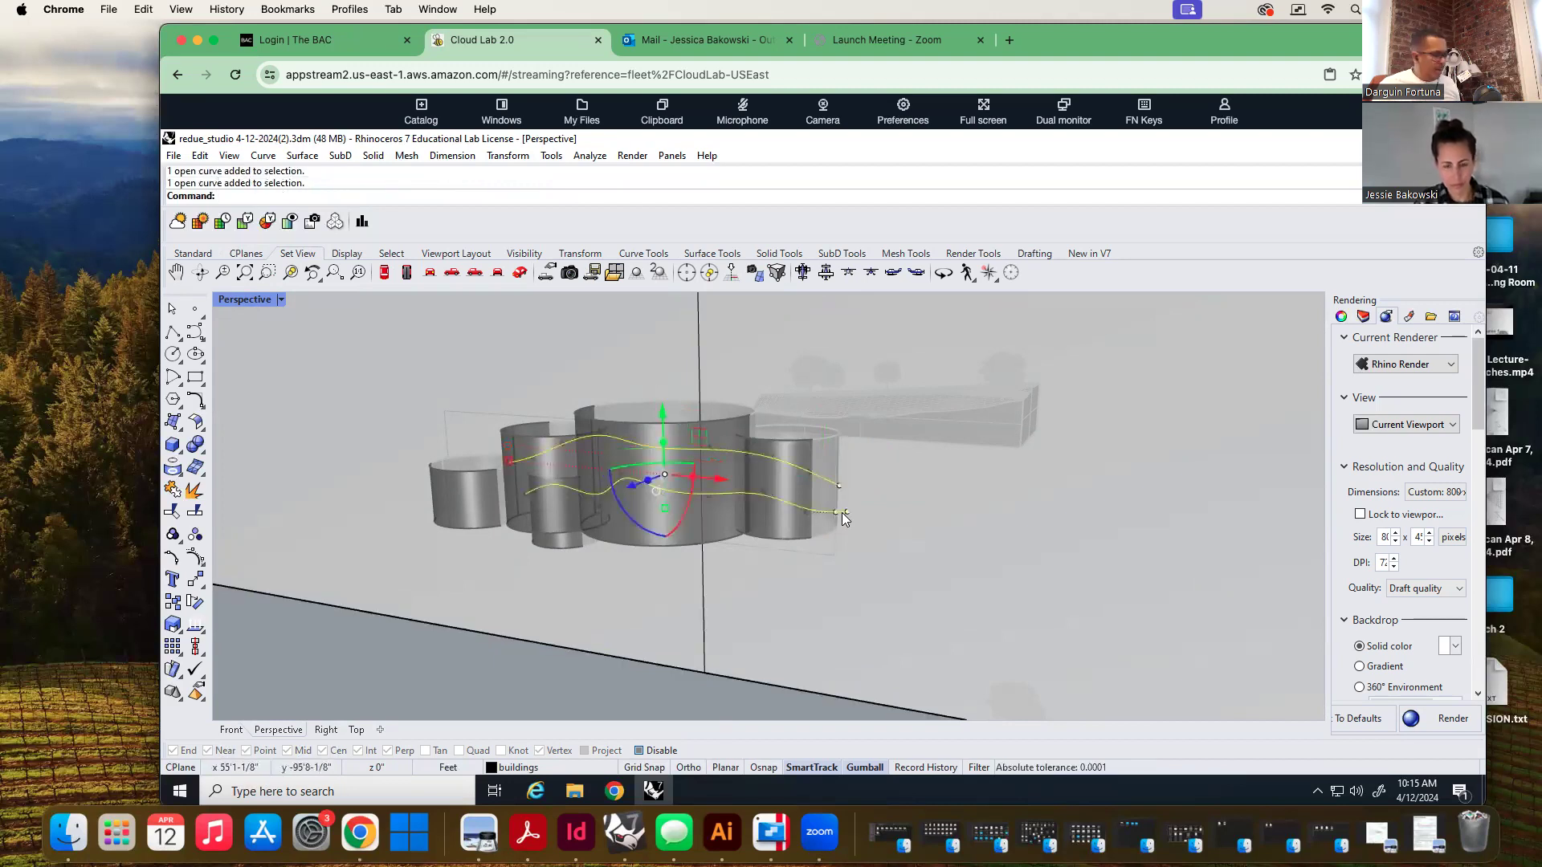
{"action": "type", "text": "ExtrudeCrv"}
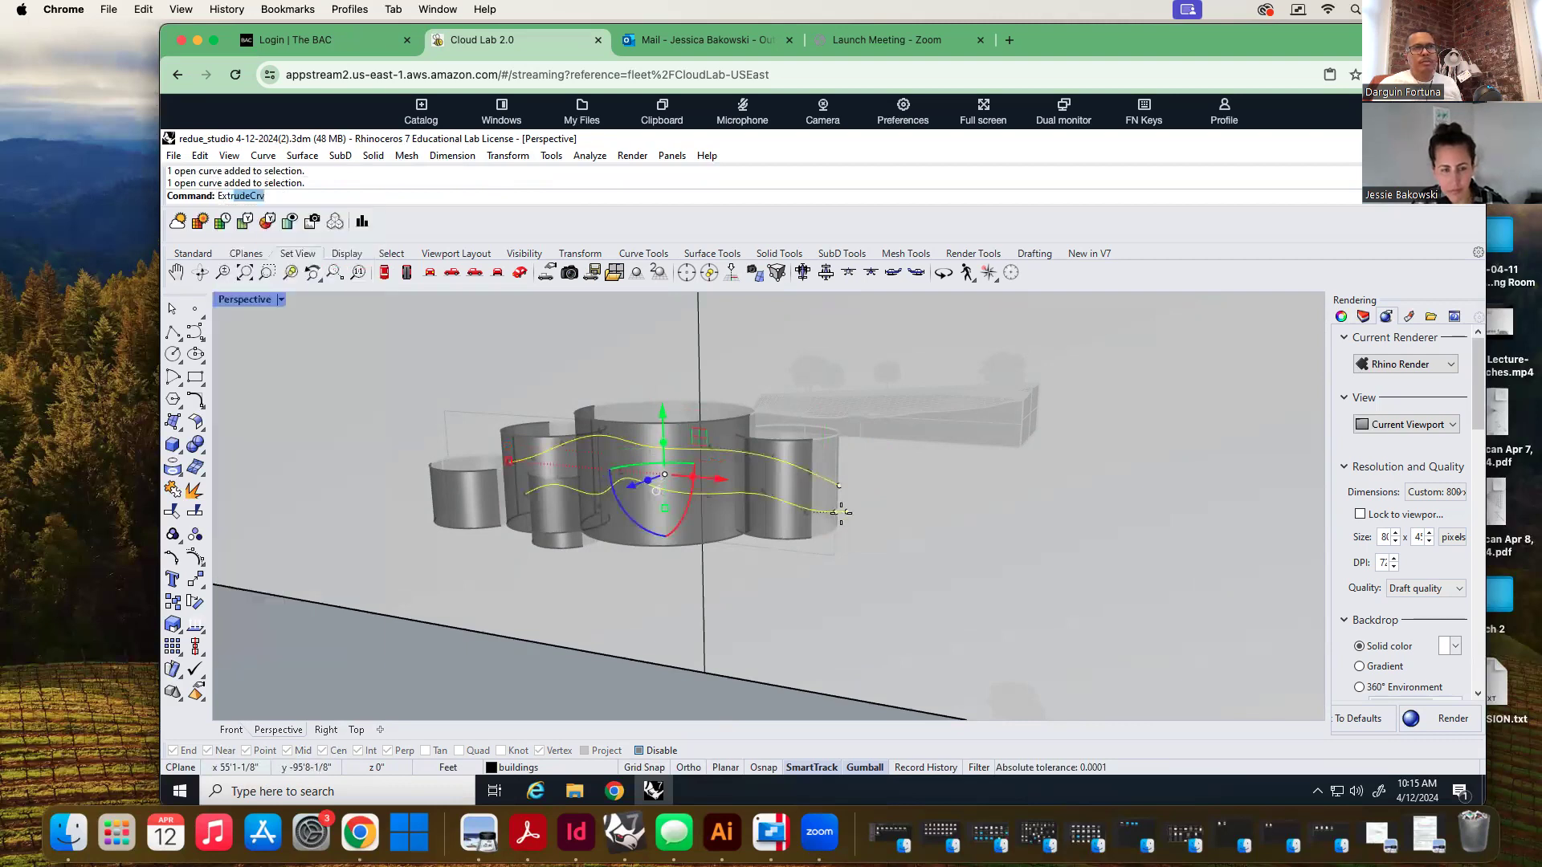
{"action": "key", "text": "Return"}
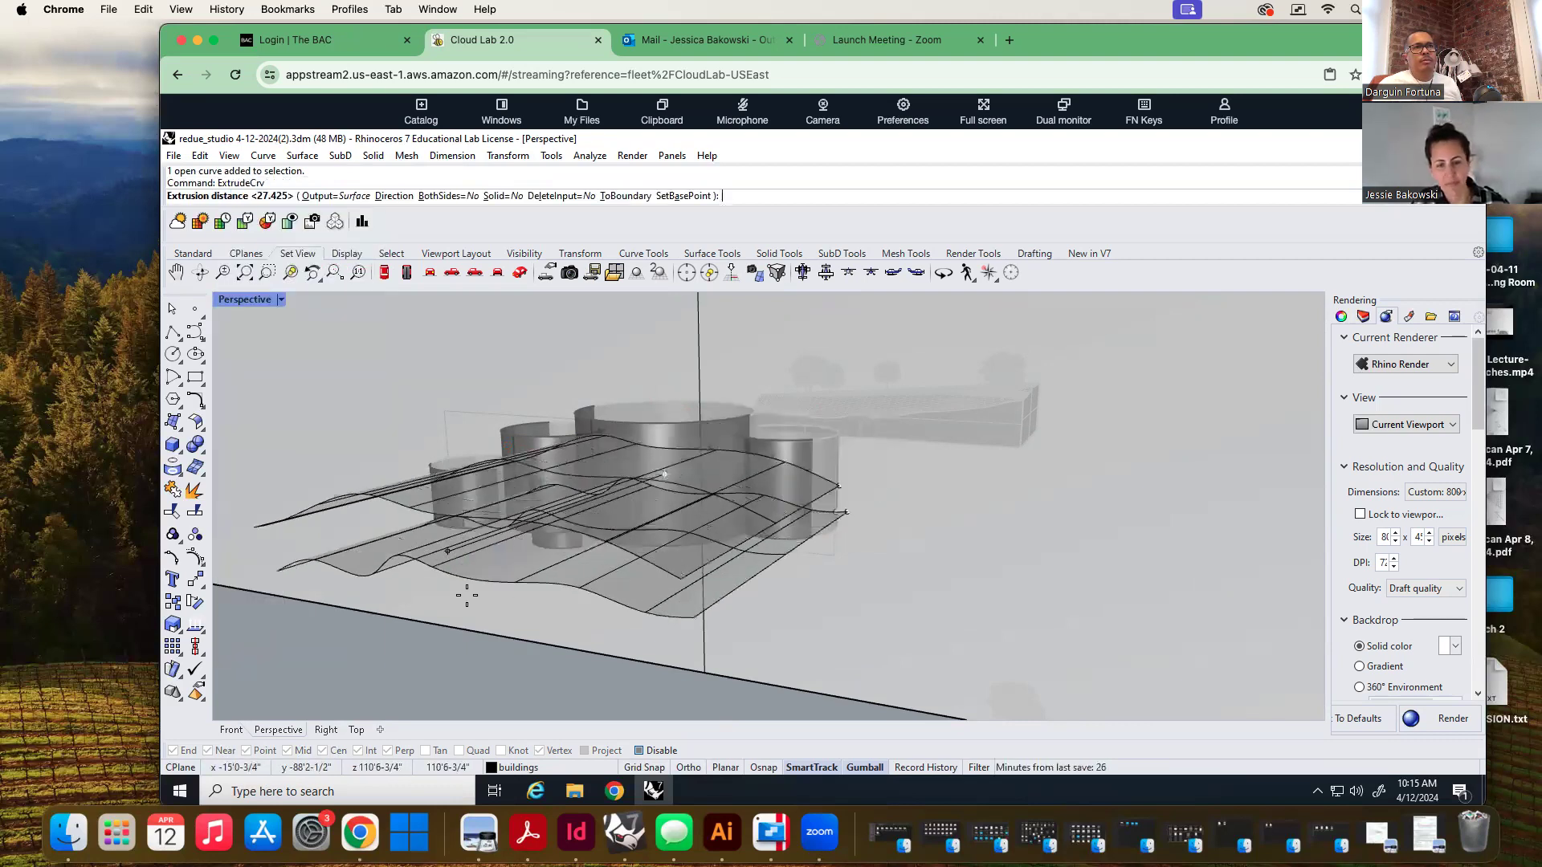
{"action": "left_click", "coordinate": [466, 594]}
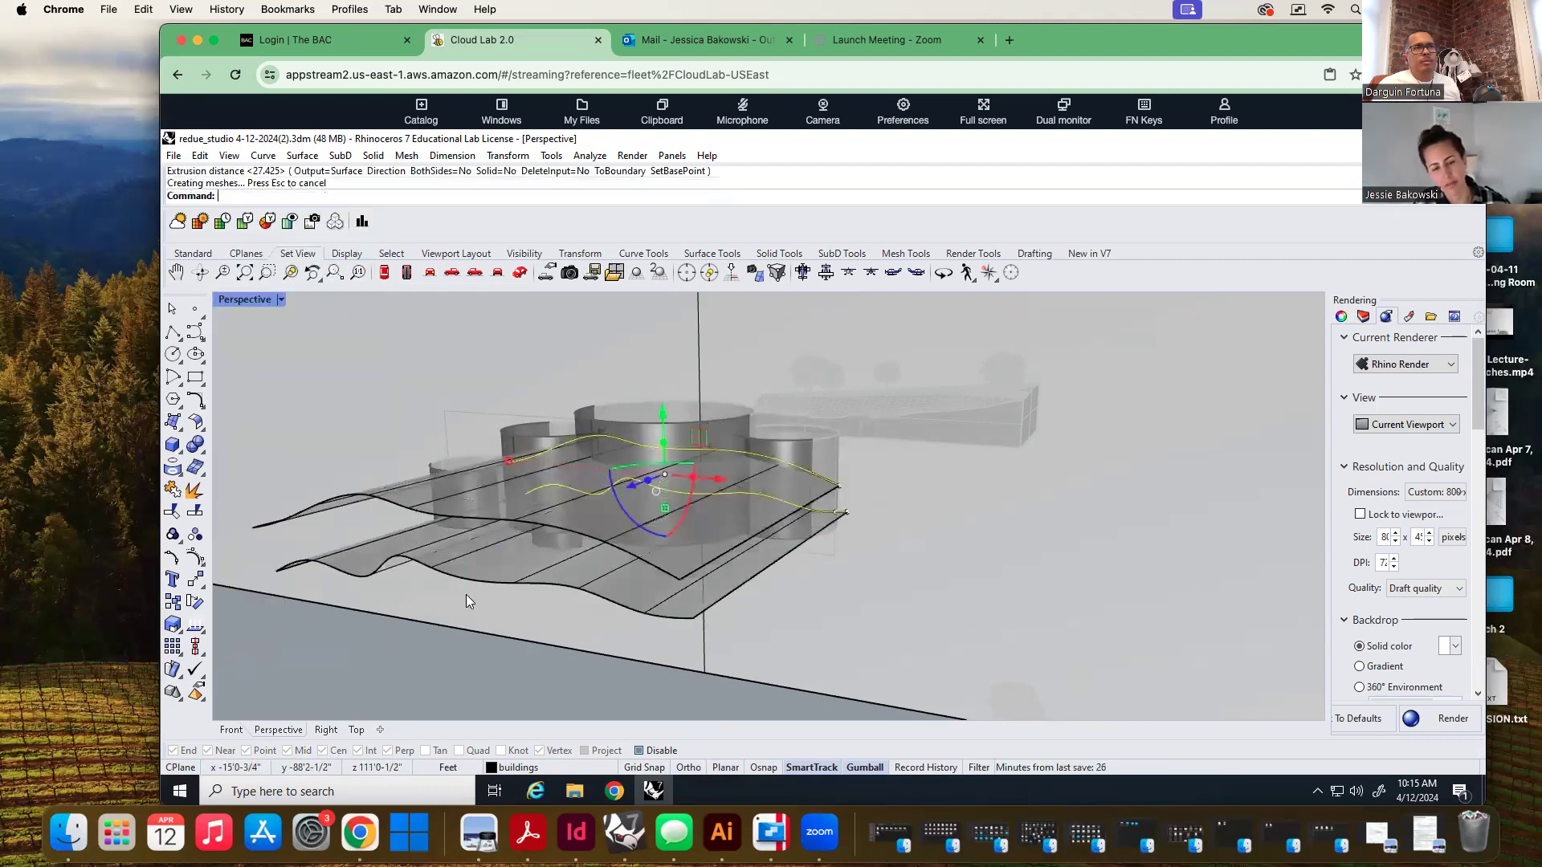
Stretch both extruded wavy surfaces in depth so they run completely through the cylinders front to back, and unlock all locked objects
{"action": "left_click", "coordinate": [624, 531]}
{"action": "left_click", "coordinate": [629, 589]}
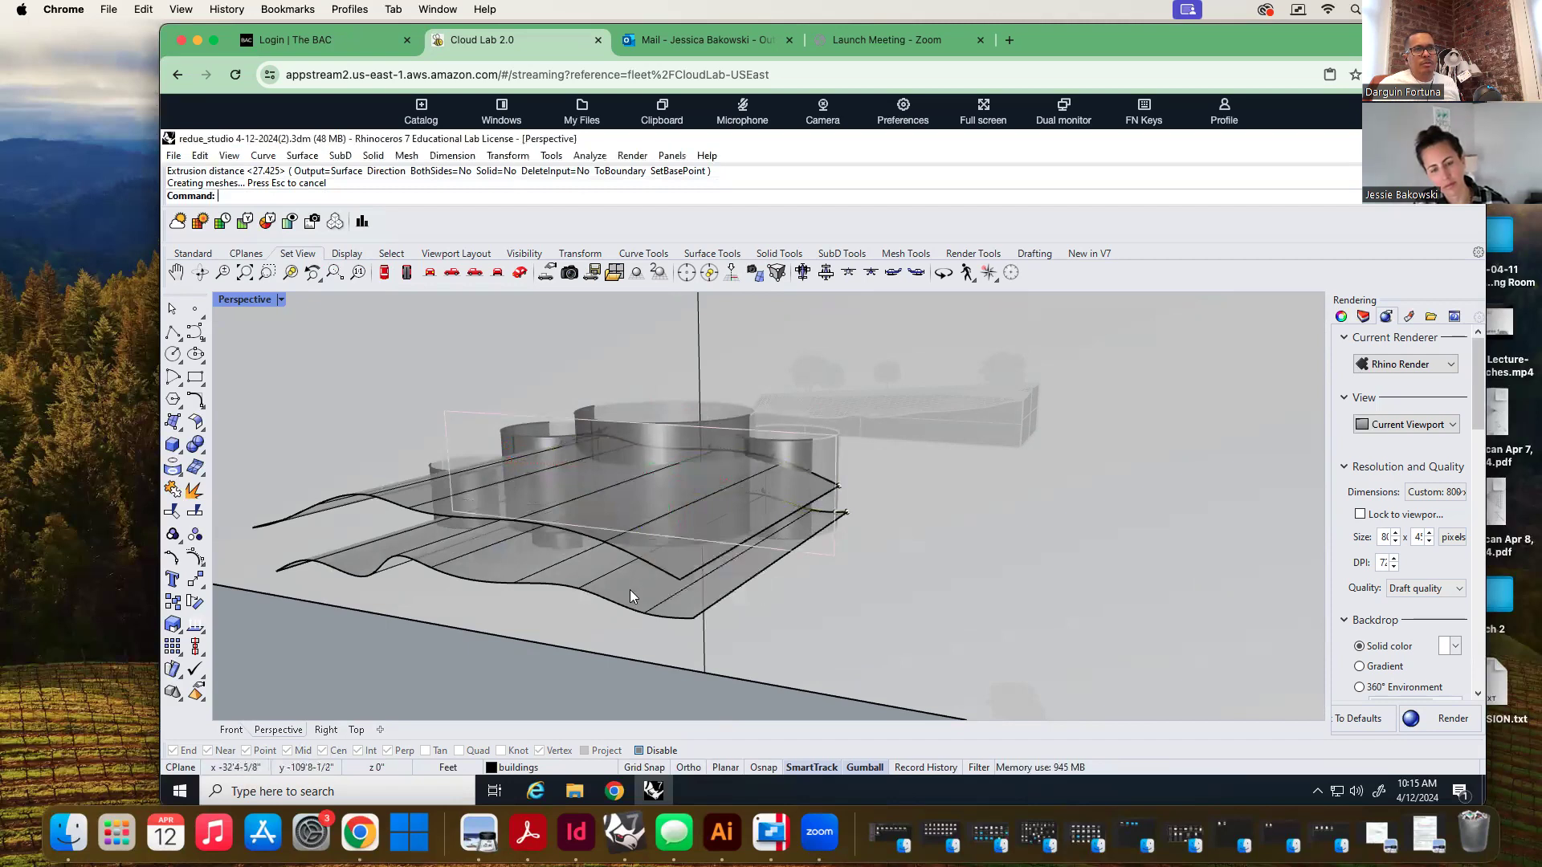
{"action": "left_click", "coordinate": [675, 561], "text": "shift"}
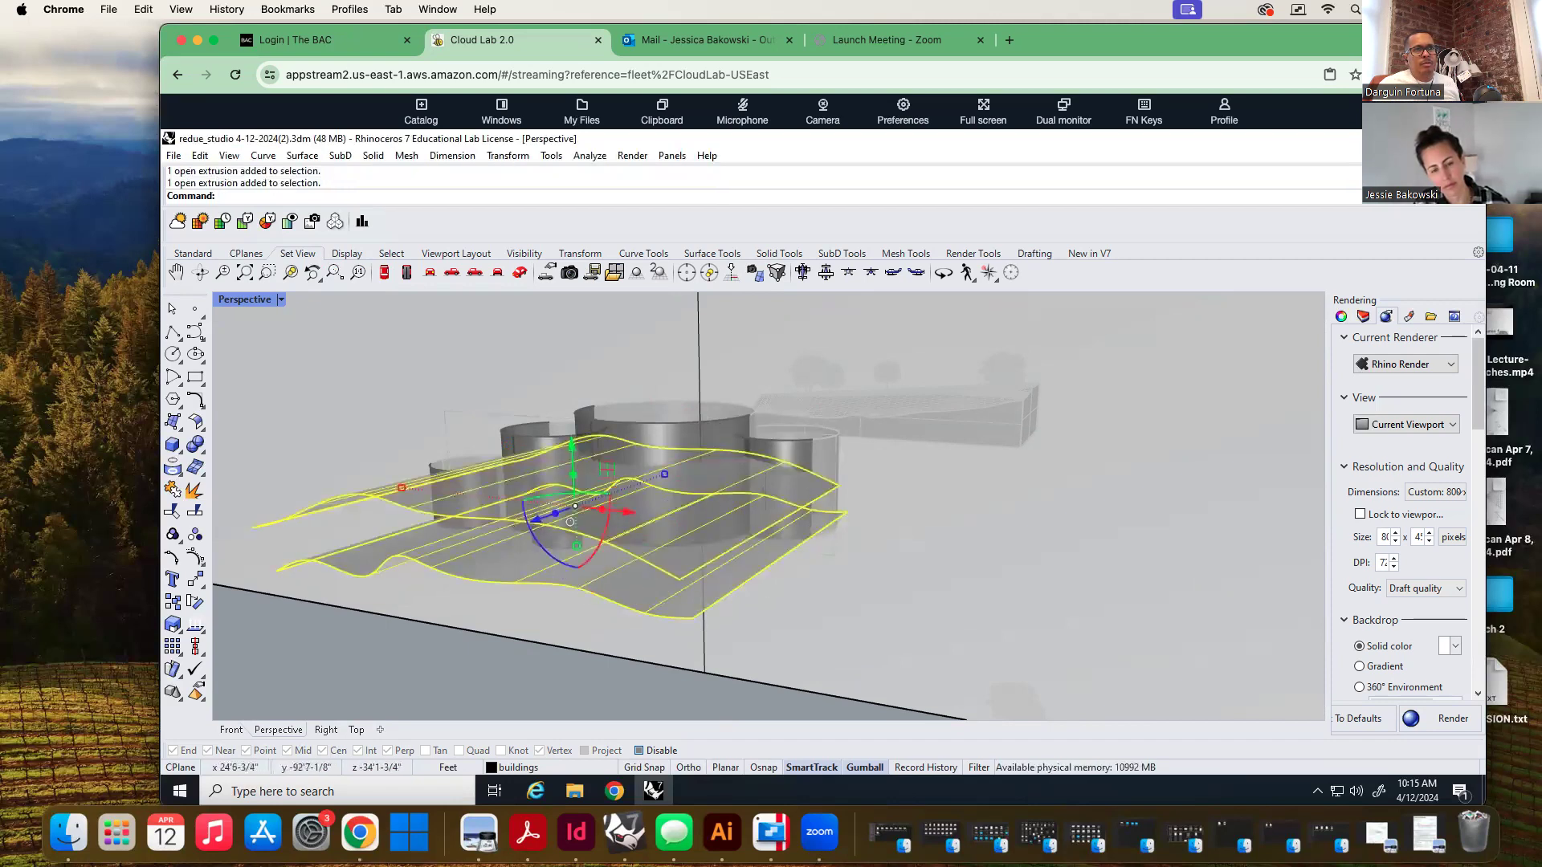
{"action": "left_click_drag", "start_coordinate": [663, 475], "coordinate": [731, 440]}
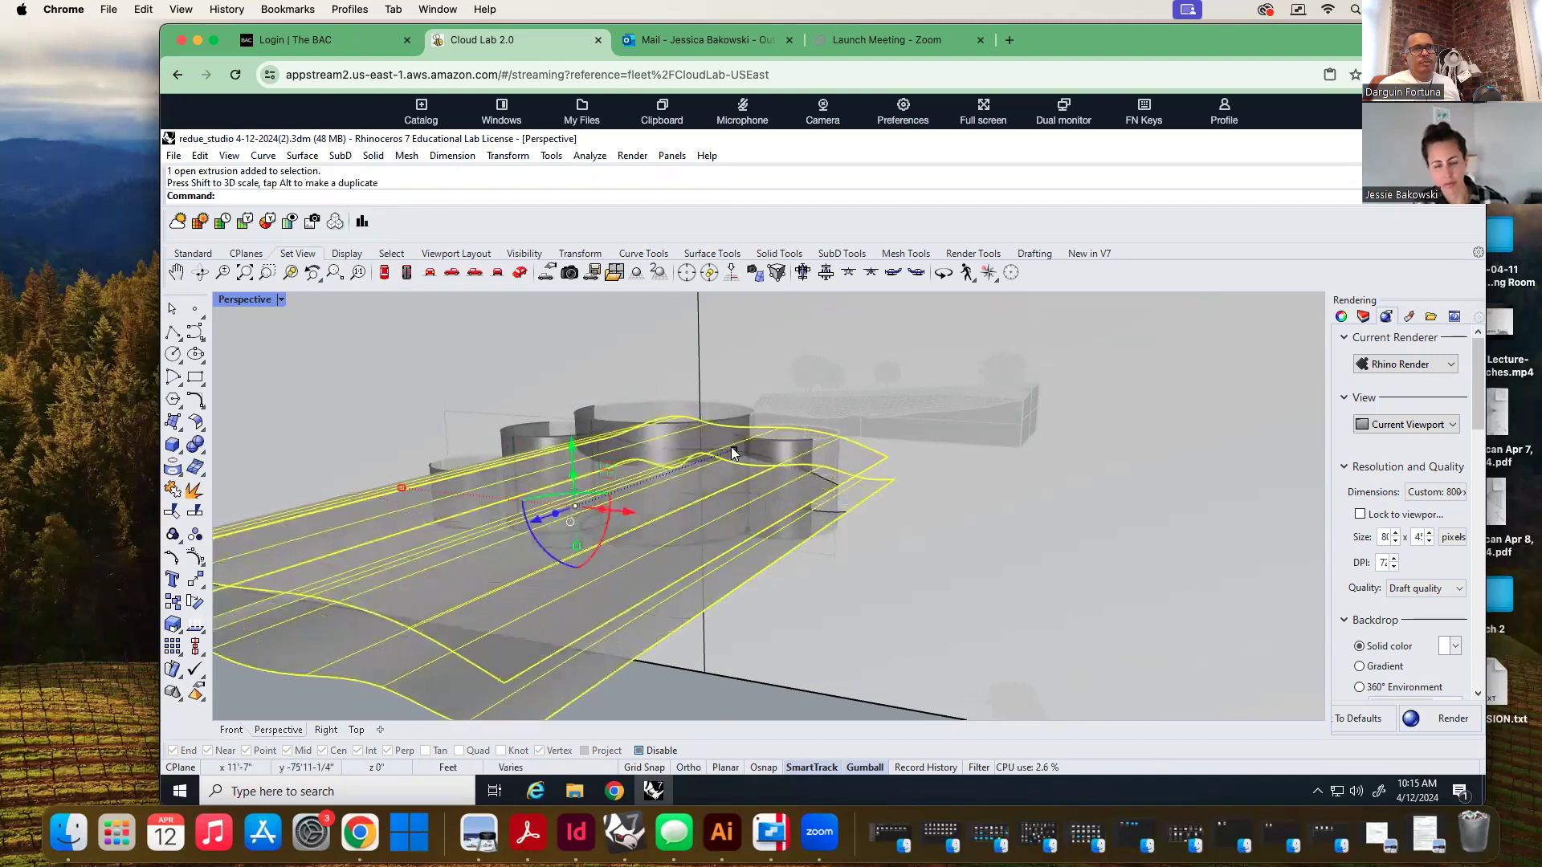
{"action": "key", "text": "Escape"}
{"action": "type", "text": "Un"}
{"action": "key", "text": "Return"}
{"action": "type", "text": "Split"}
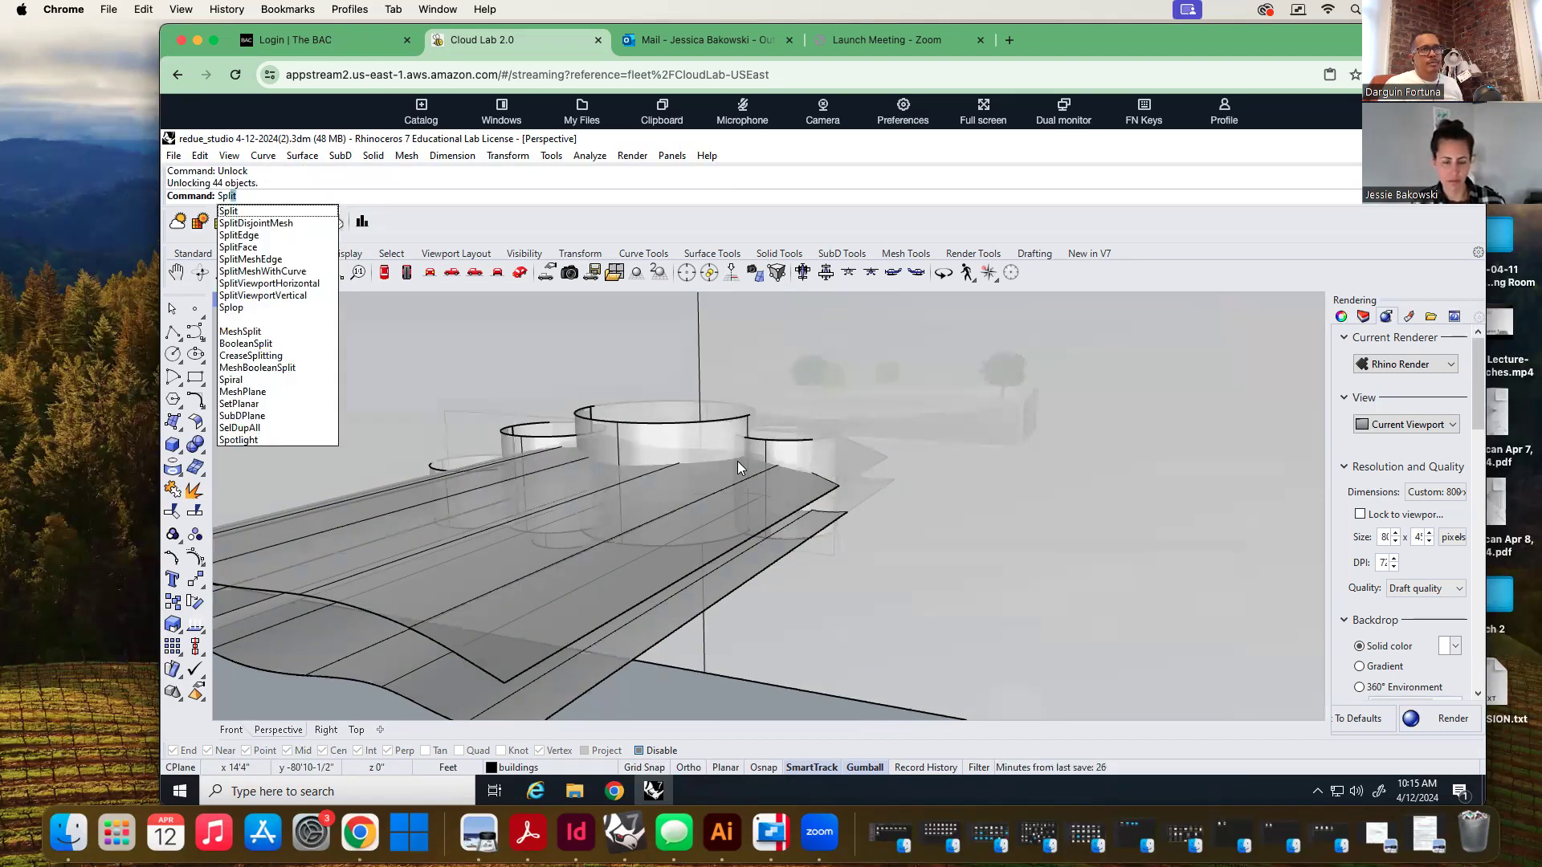
{"action": "key", "text": "Return"}
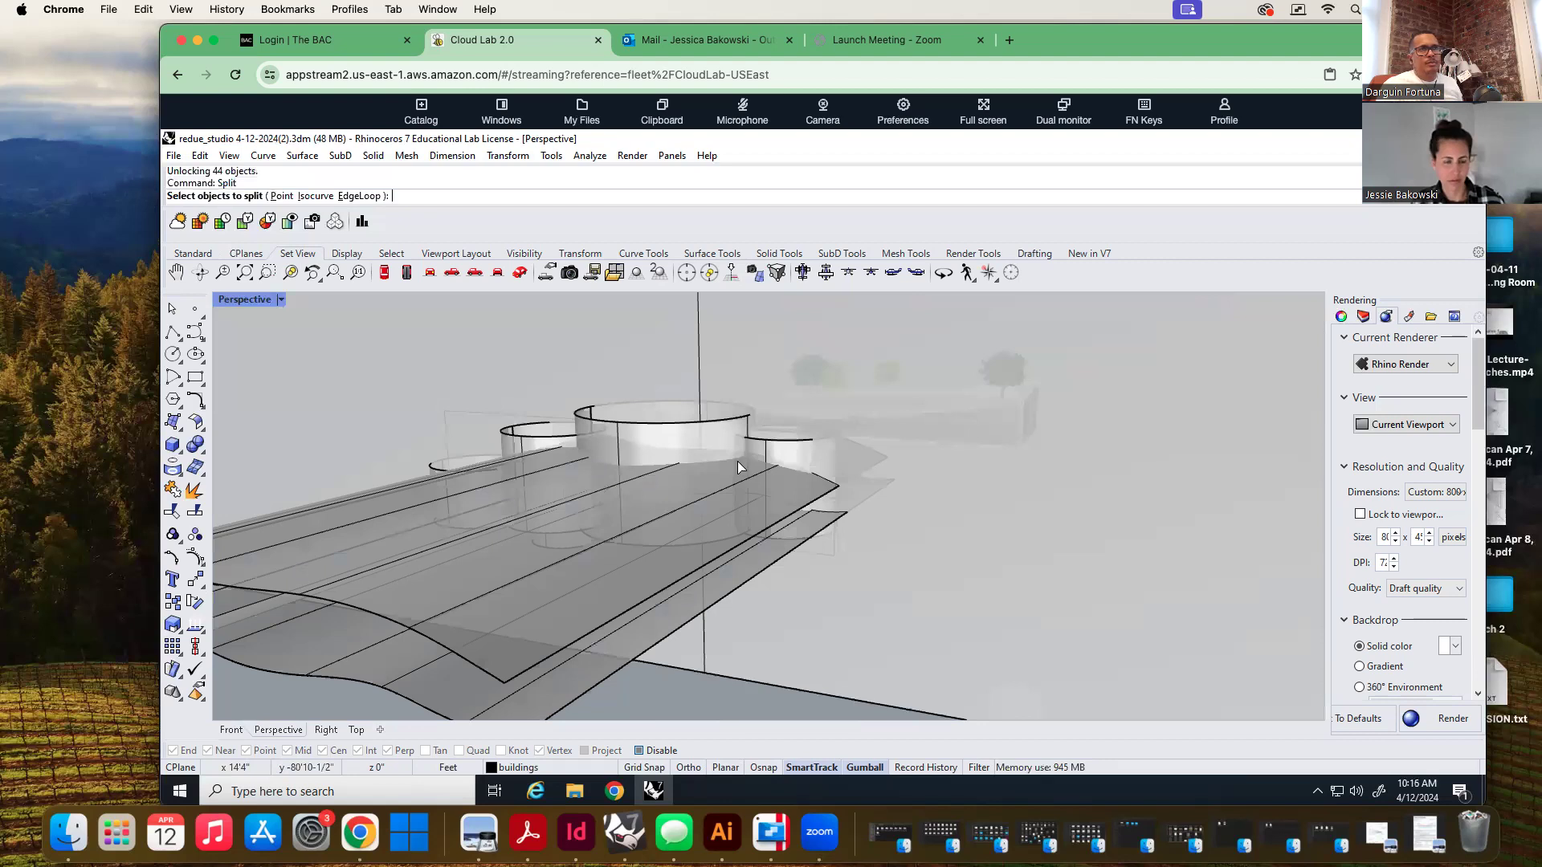
{"action": "left_click", "coordinate": [683, 440]}
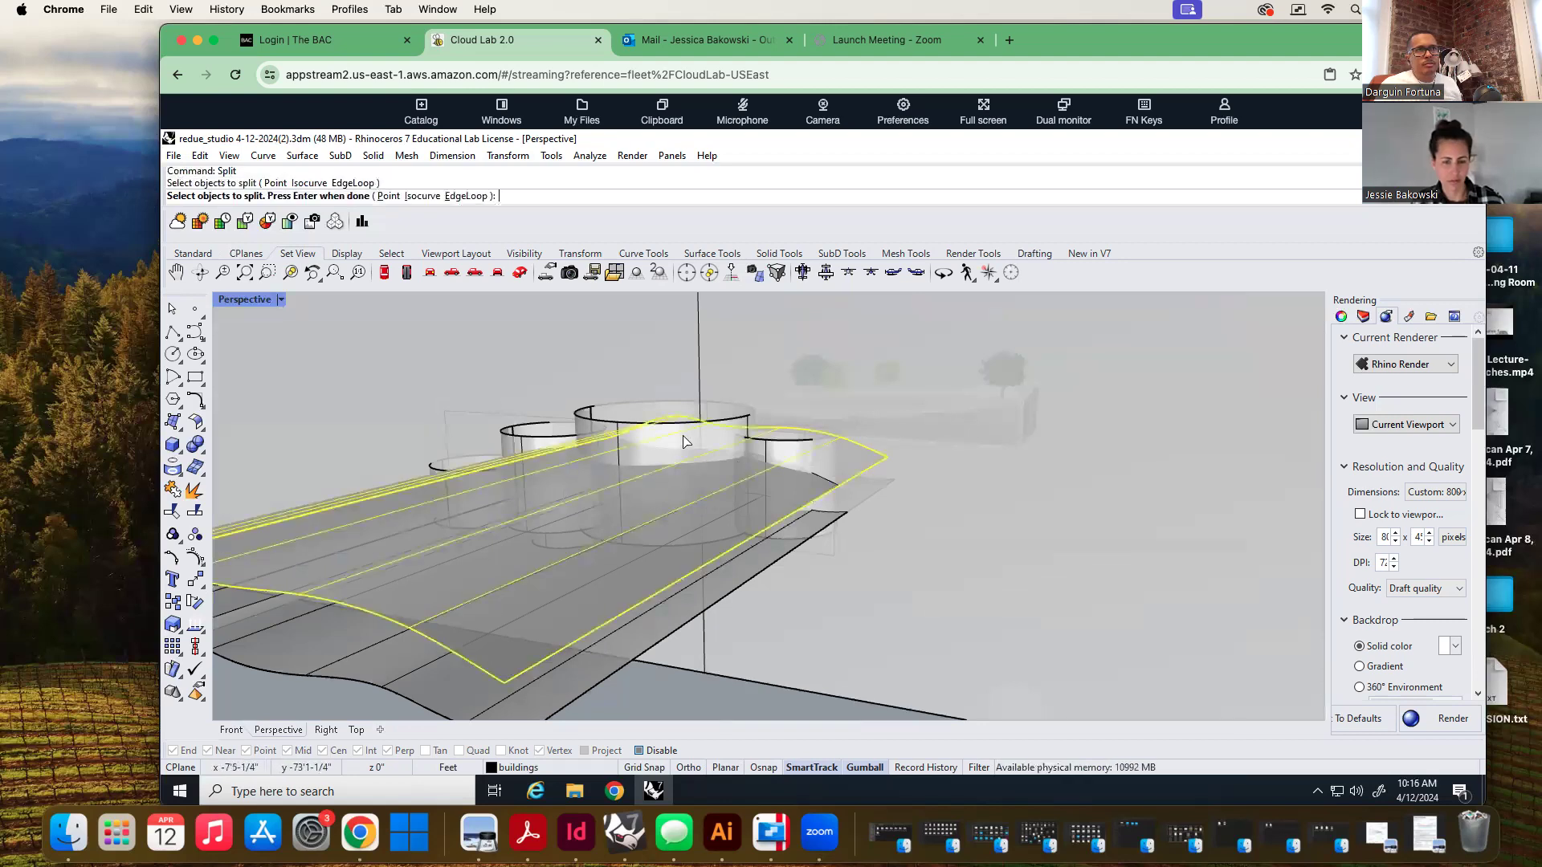
{"action": "key", "text": "Escape"}
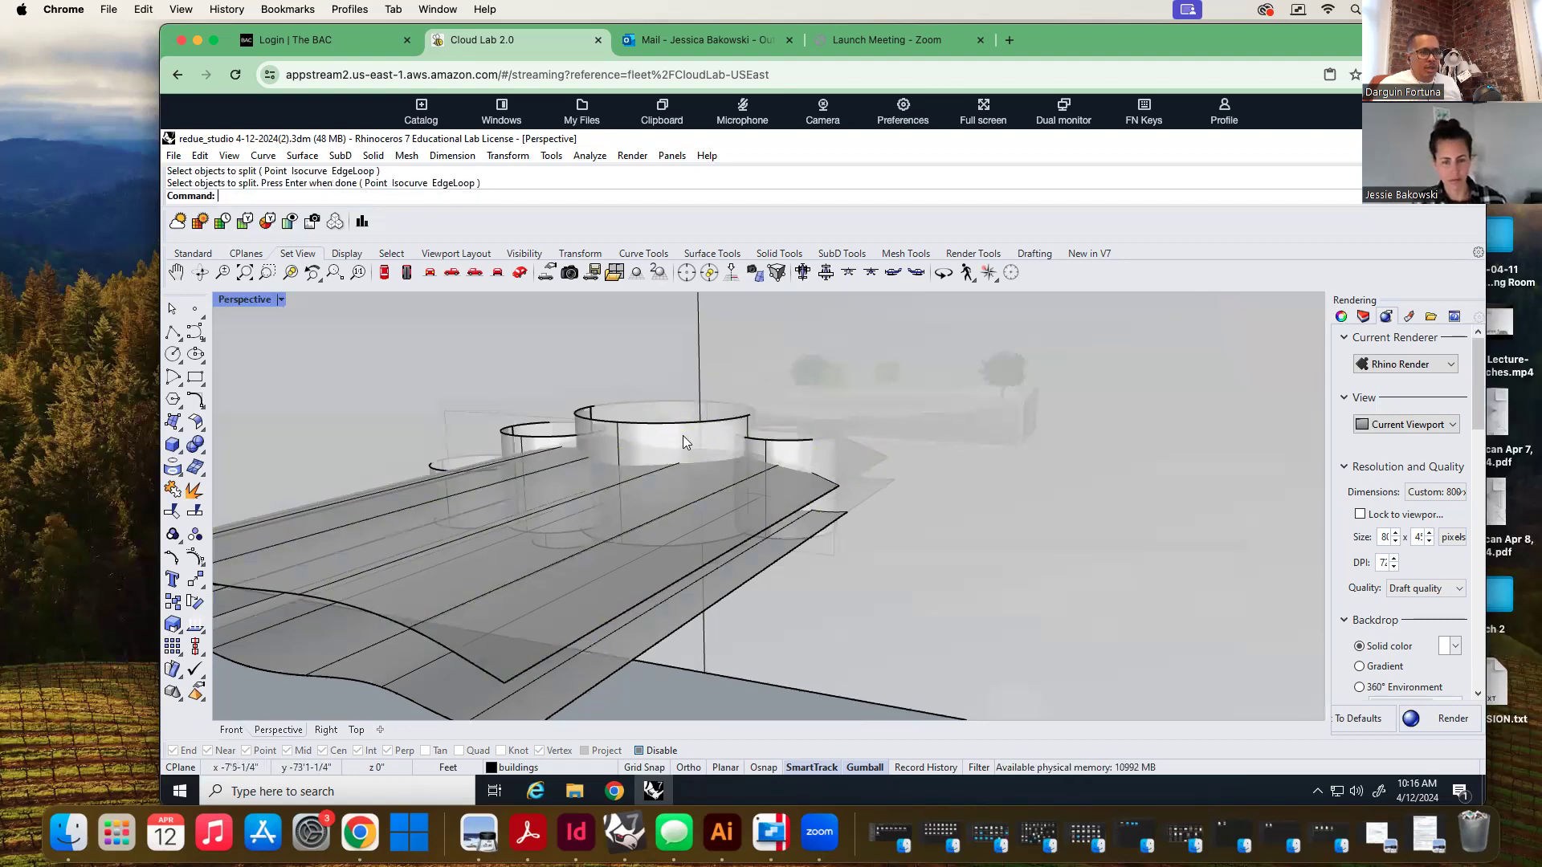
{"action": "key", "text": "Return"}
{"action": "left_click", "coordinate": [506, 434]}
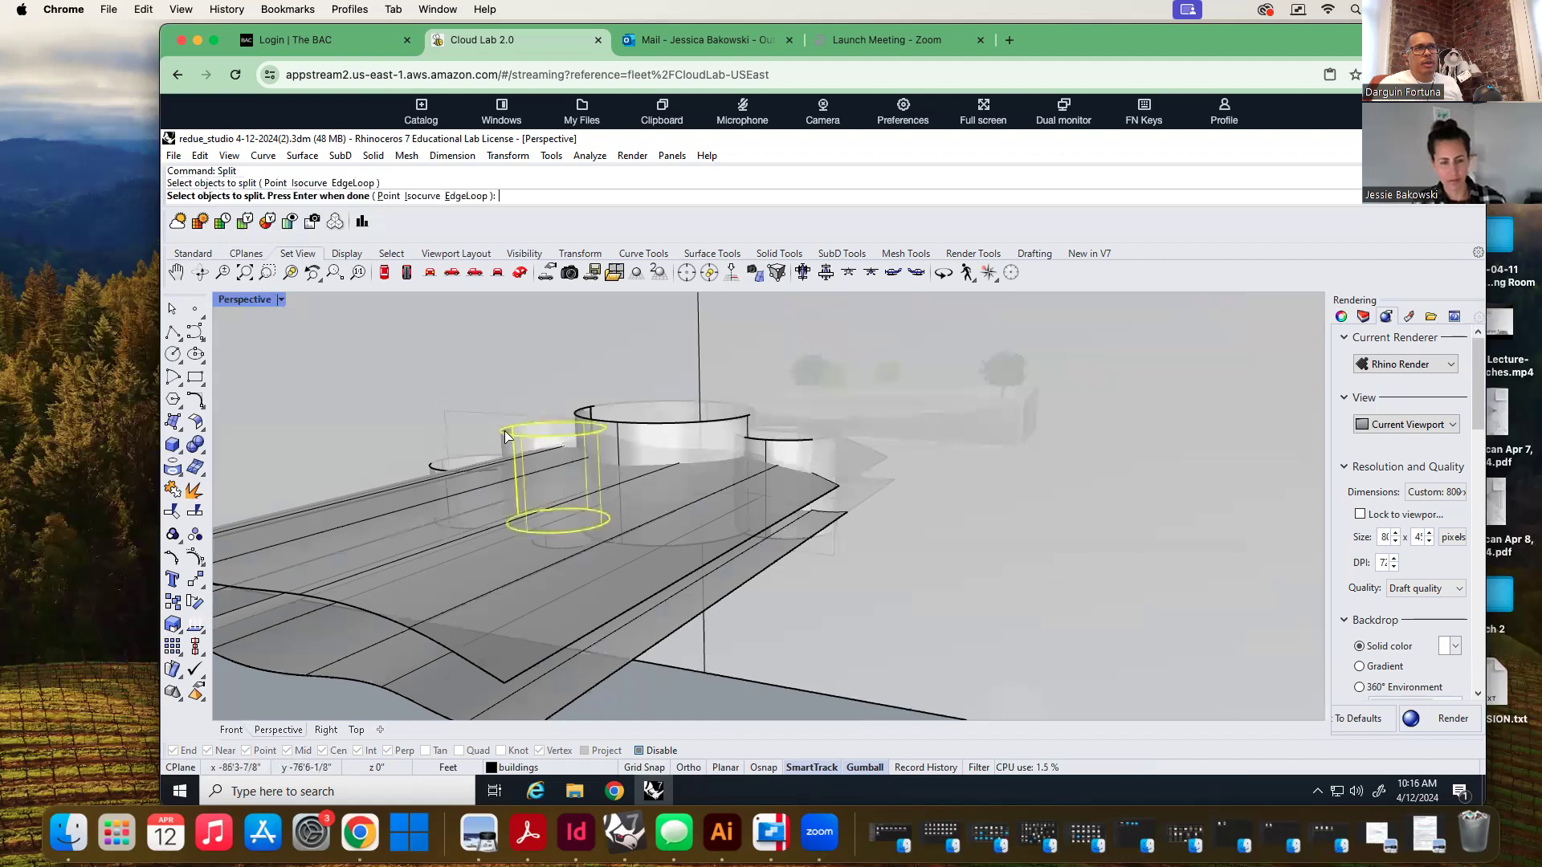
{"action": "left_click", "coordinate": [683, 433]}
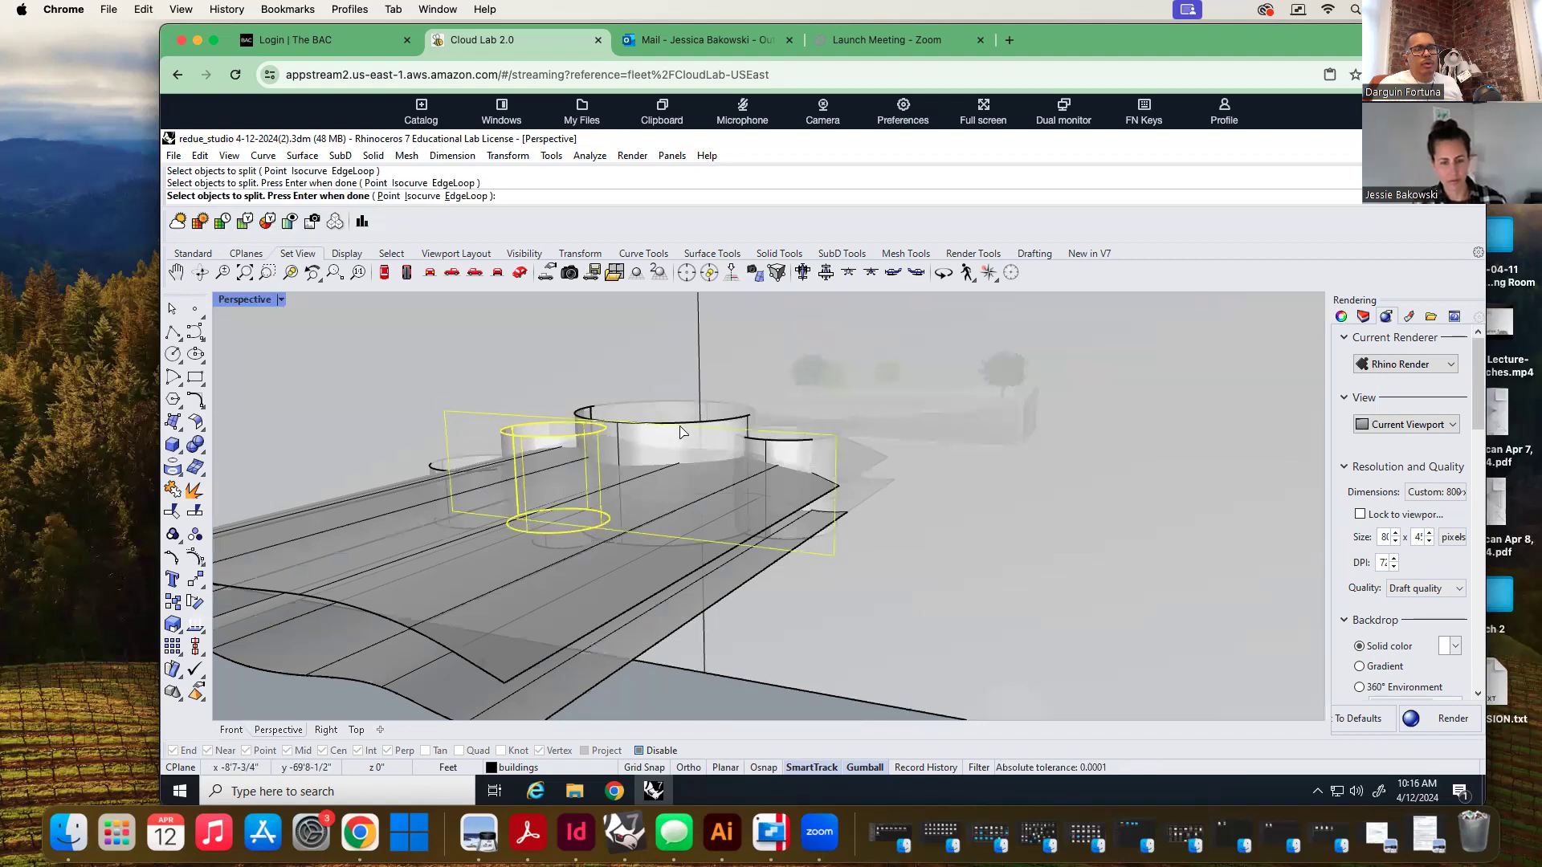
{"action": "left_click", "coordinate": [680, 433]}
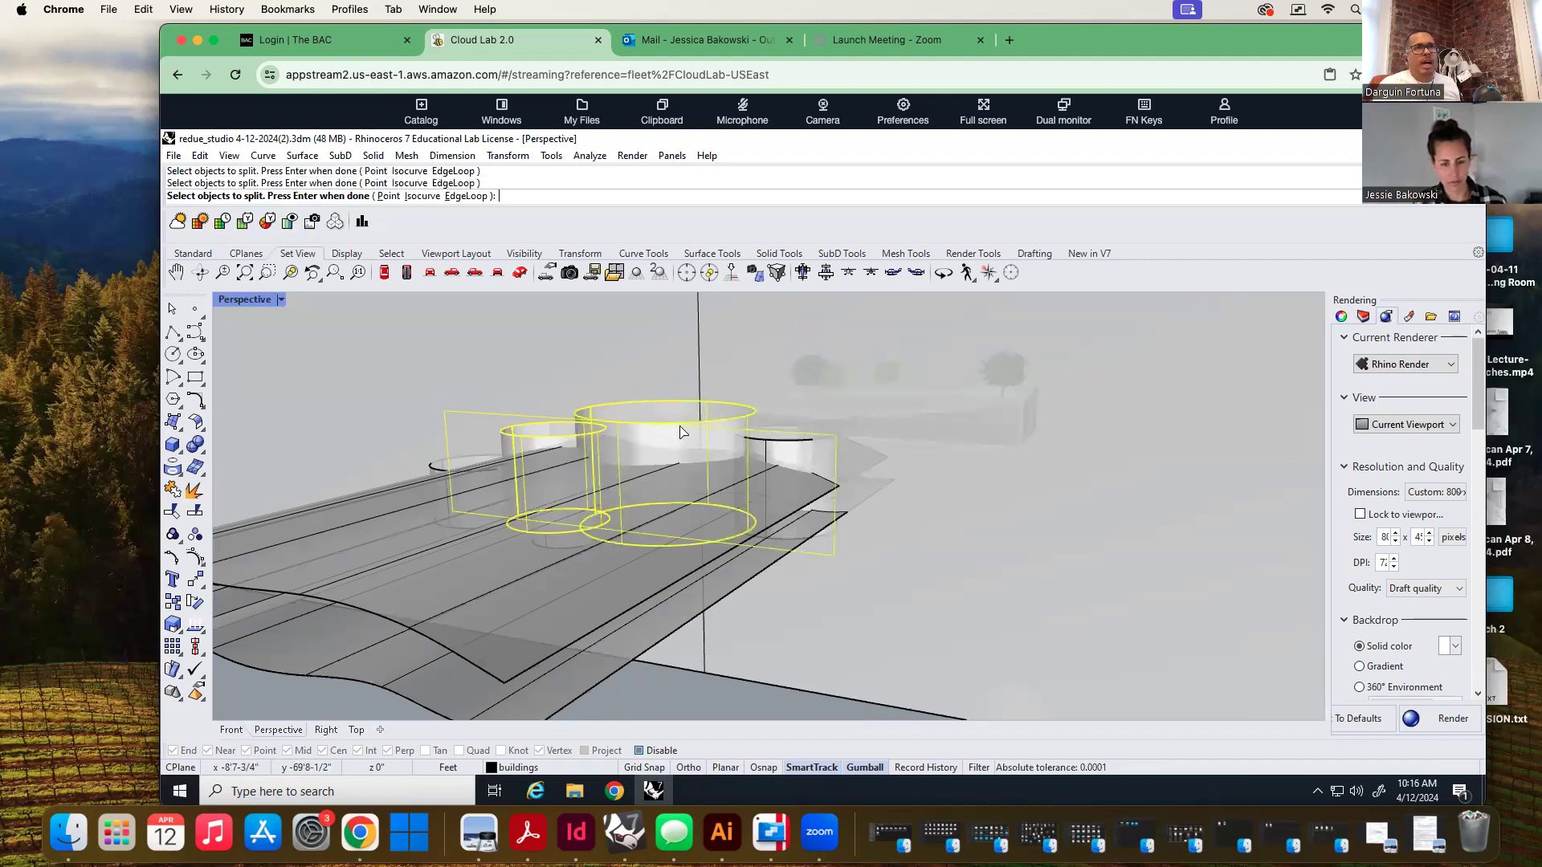
{"action": "key", "text": "Return"}
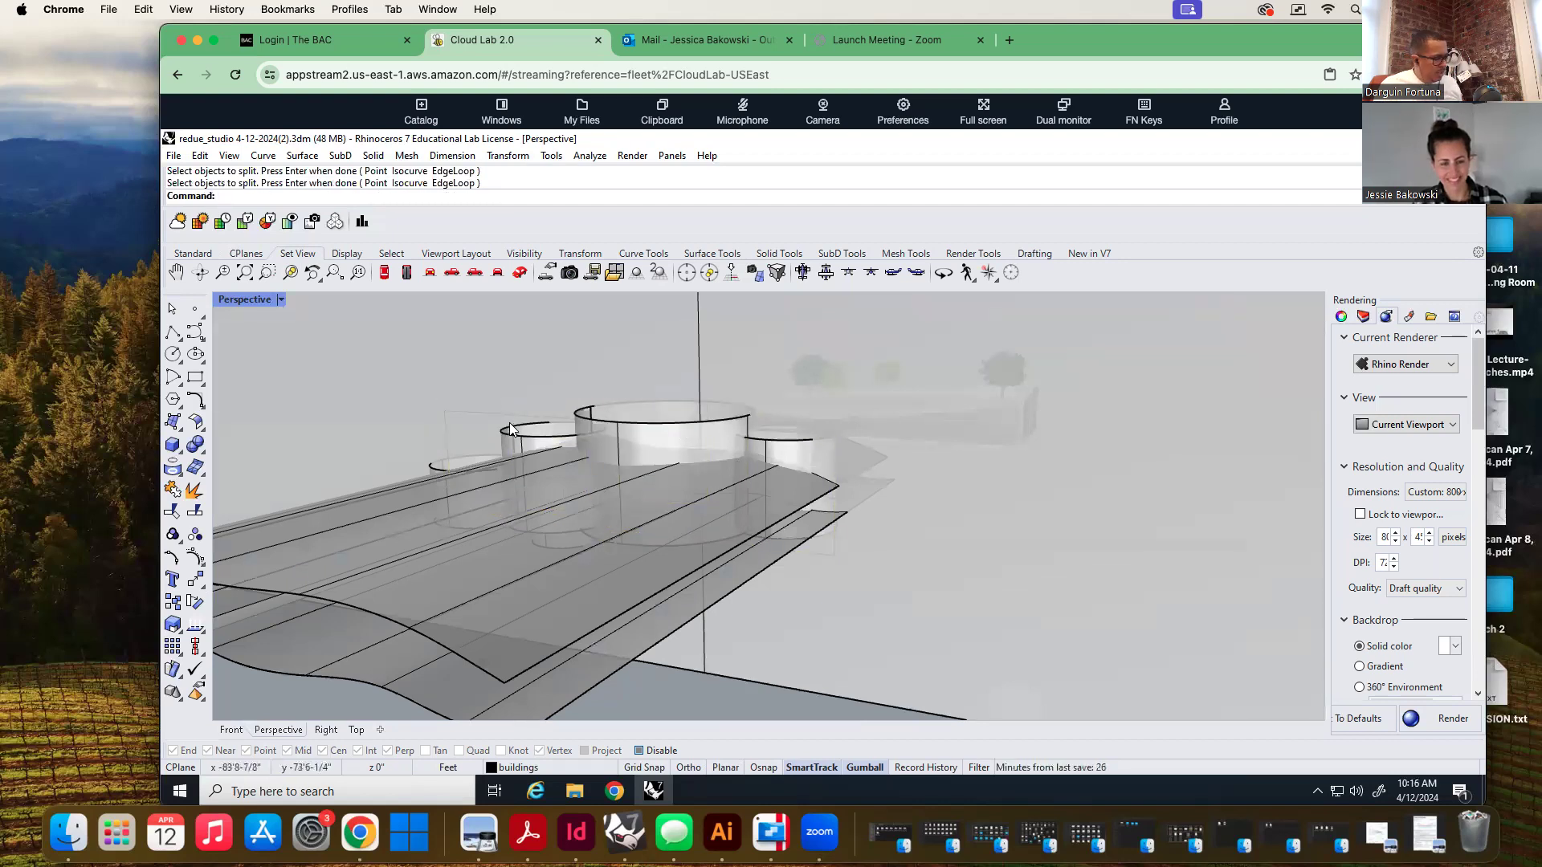
Split the large central cylinder and the two taller cylinders flanking it, using both extruded wavy surfaces as cutting objects
{"action": "key", "text": "Return"}
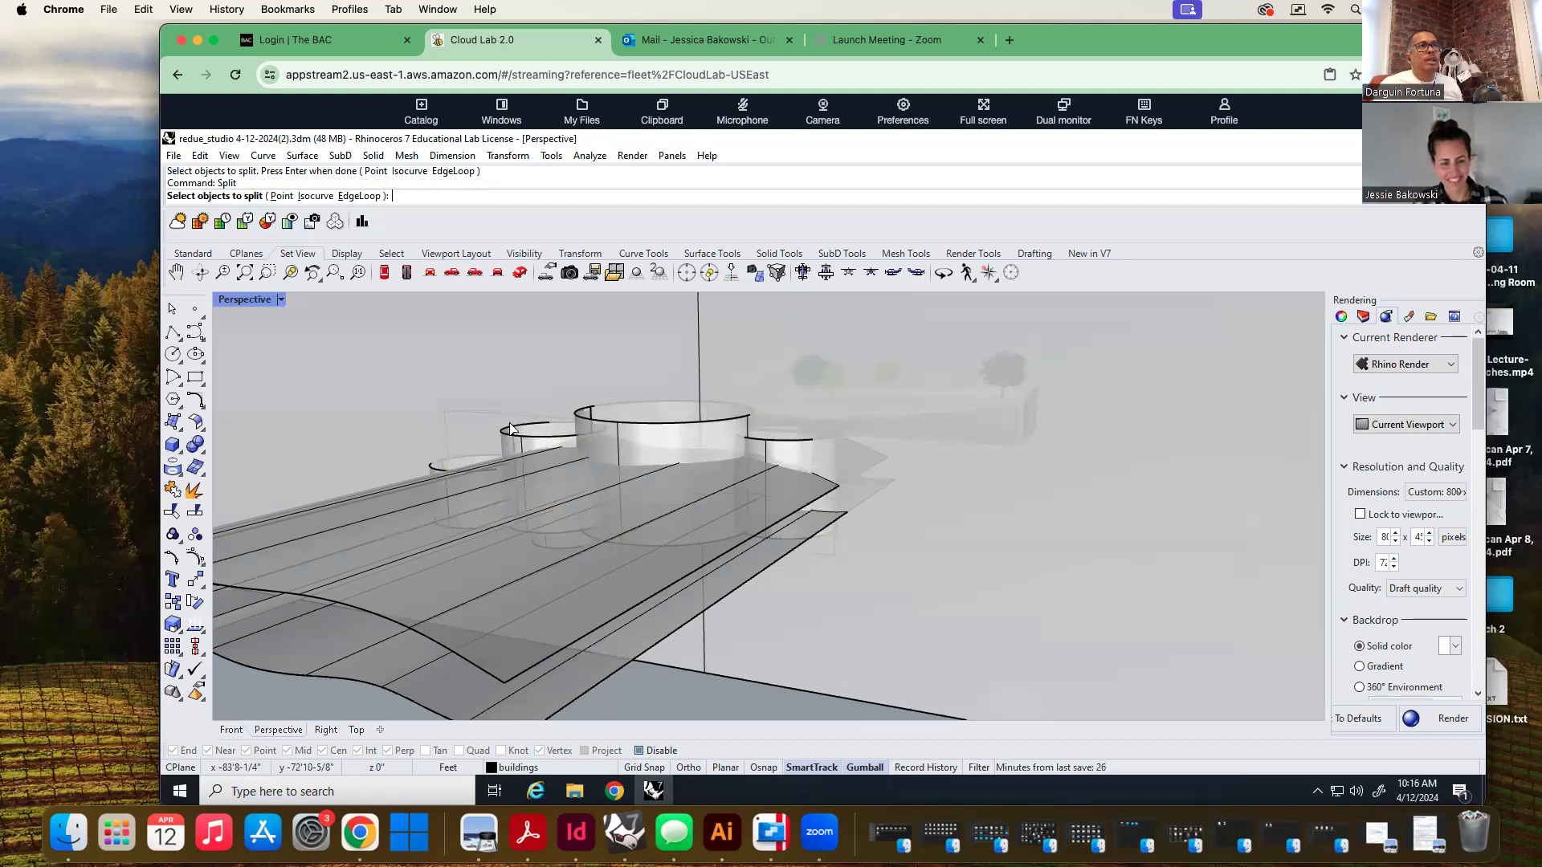
{"action": "left_click", "coordinate": [702, 449]}
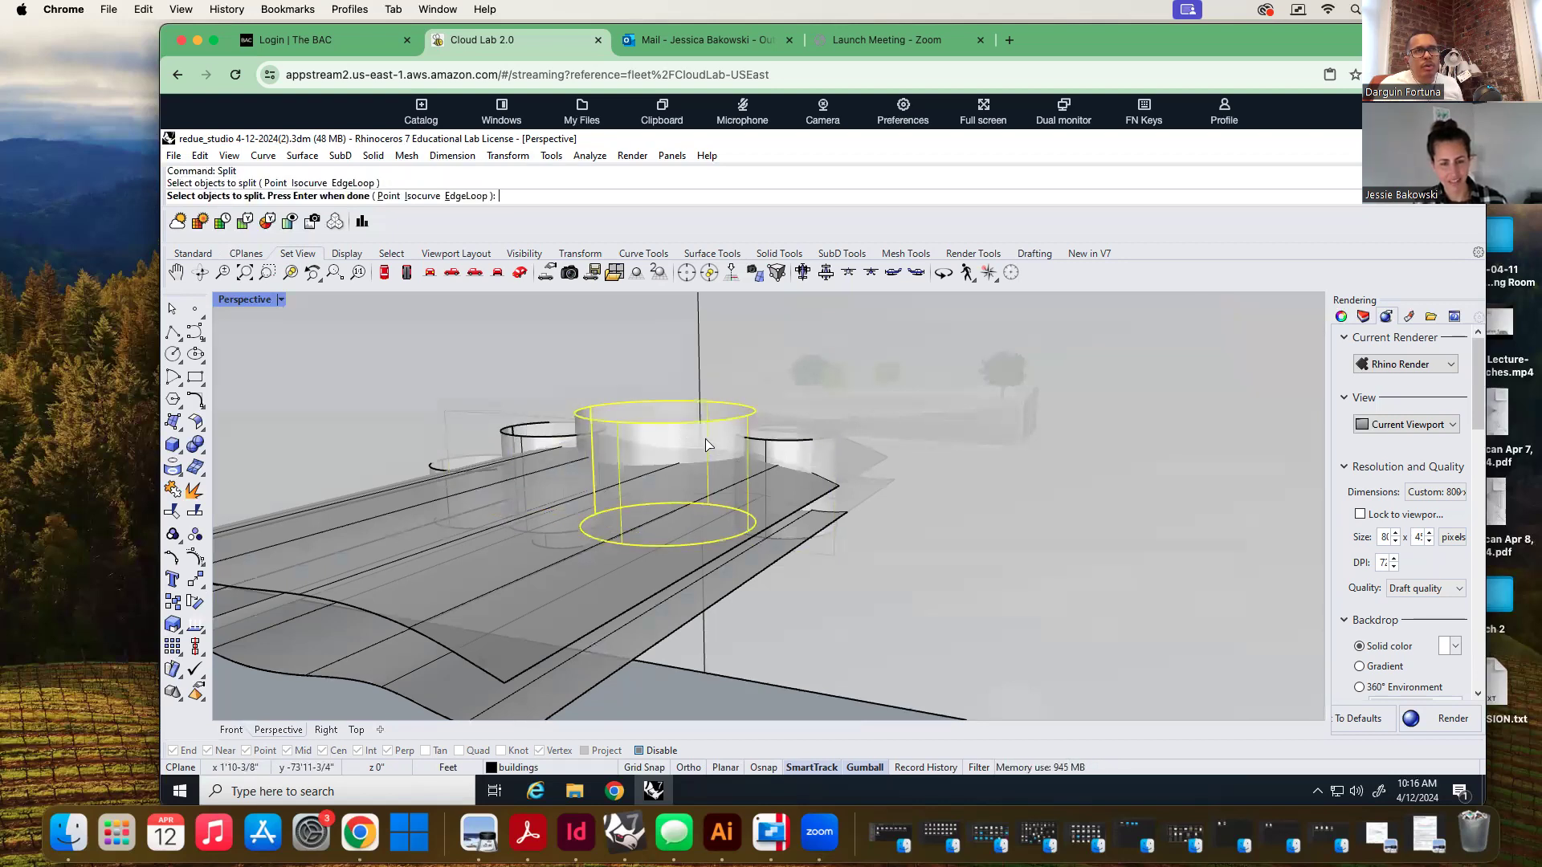
{"action": "left_click", "coordinate": [785, 456]}
{"action": "left_click", "coordinate": [532, 447]}
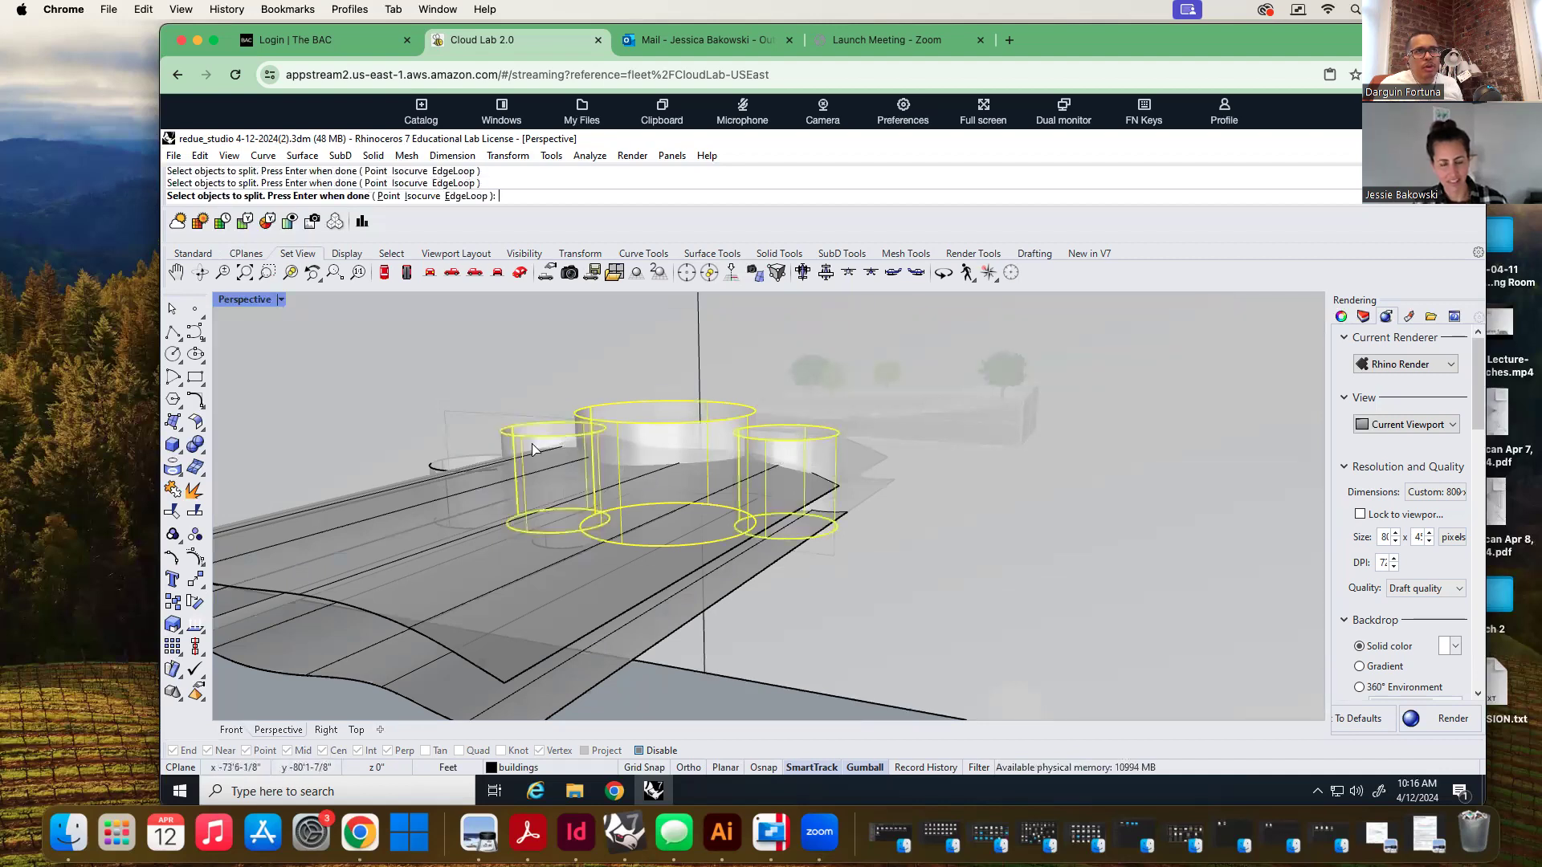
{"action": "right_click_drag", "start_coordinate": [321, 466], "coordinate": [542, 546]}
{"action": "mouse_move", "coordinate": [647, 585]}
{"action": "right_mouse_down"}
{"action": "mouse_move", "coordinate": [509, 599]}
{"action": "mouse_move", "coordinate": [540, 570]}
{"action": "mouse_move", "coordinate": [626, 599]}
{"action": "mouse_move", "coordinate": [514, 602]}
{"action": "mouse_move", "coordinate": [499, 561]}
{"action": "mouse_move", "coordinate": [516, 578]}
{"action": "mouse_move", "coordinate": [503, 592]}
{"action": "mouse_move", "coordinate": [424, 603]}
{"action": "mouse_move", "coordinate": [782, 599]}
{"action": "mouse_move", "coordinate": [726, 629]}
{"action": "mouse_move", "coordinate": [626, 621]}
{"action": "right_mouse_up"}
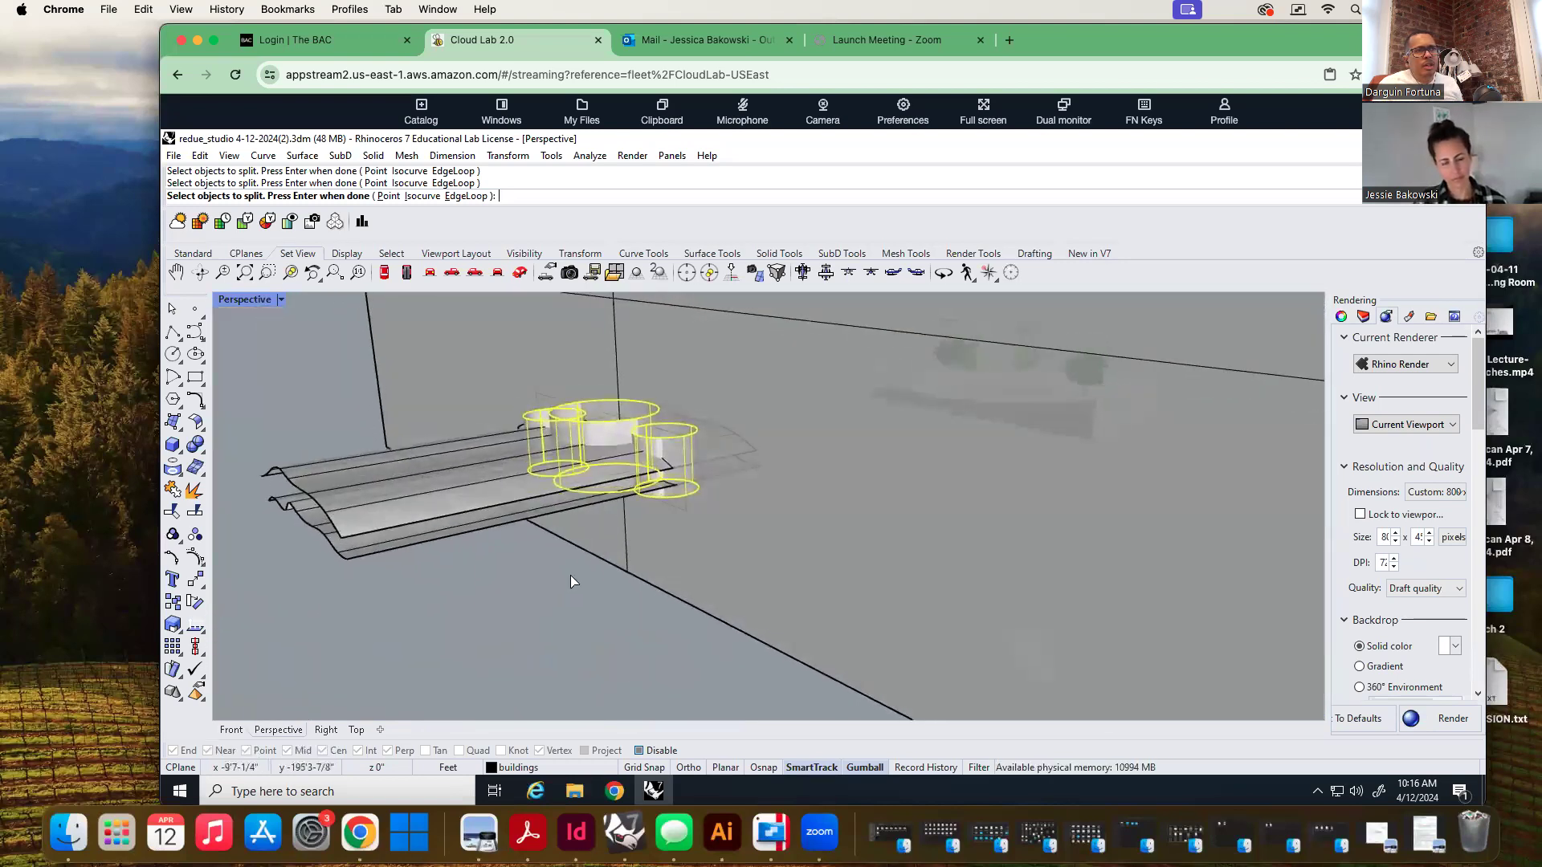
{"action": "key", "text": "Return"}
{"action": "left_click", "coordinate": [439, 490]}
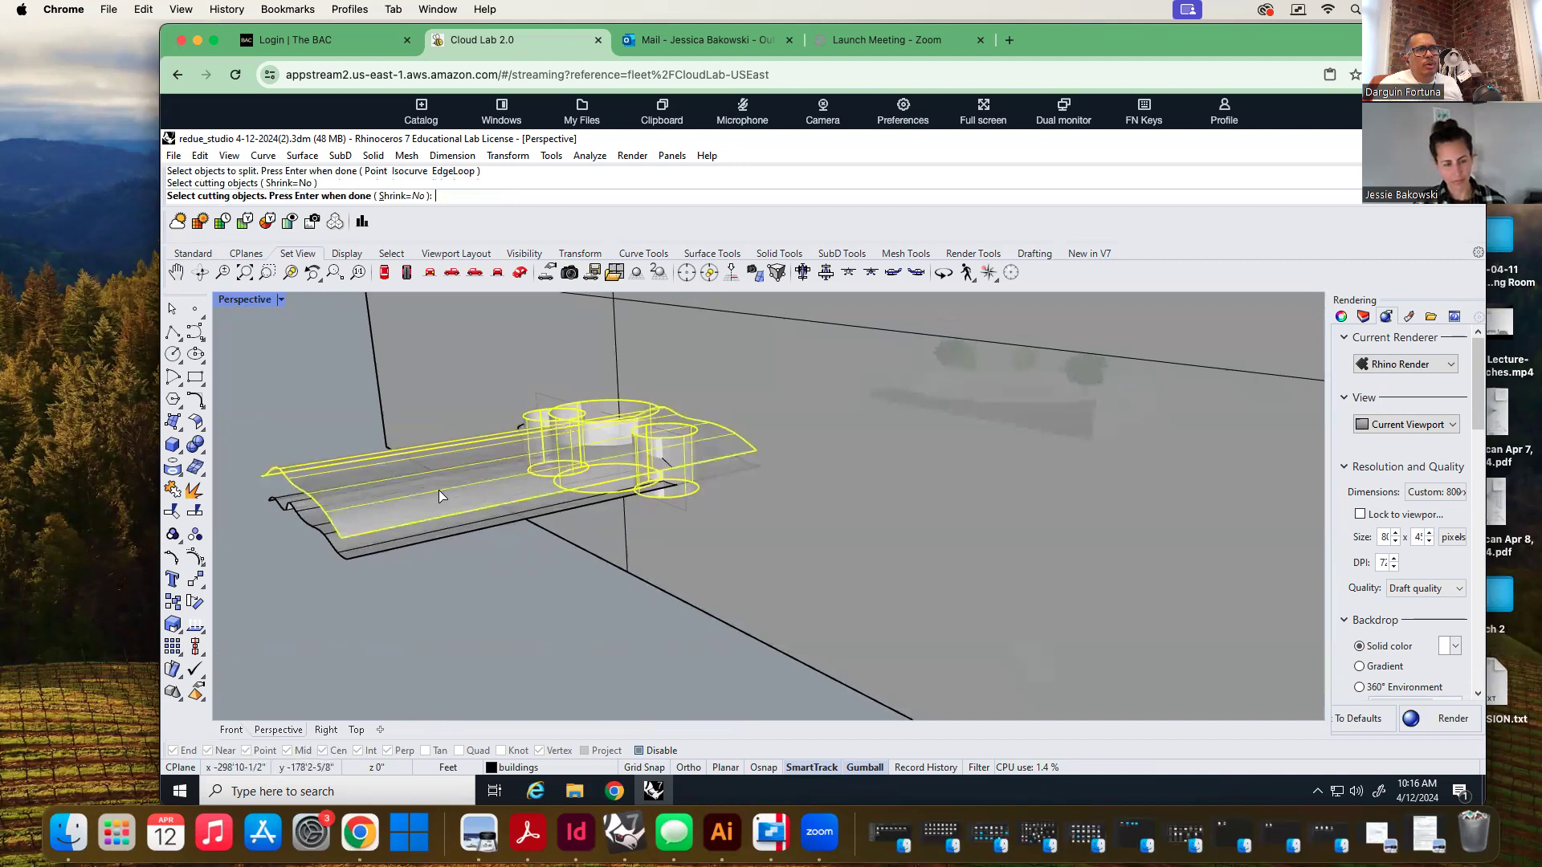
{"action": "key", "text": "Return"}
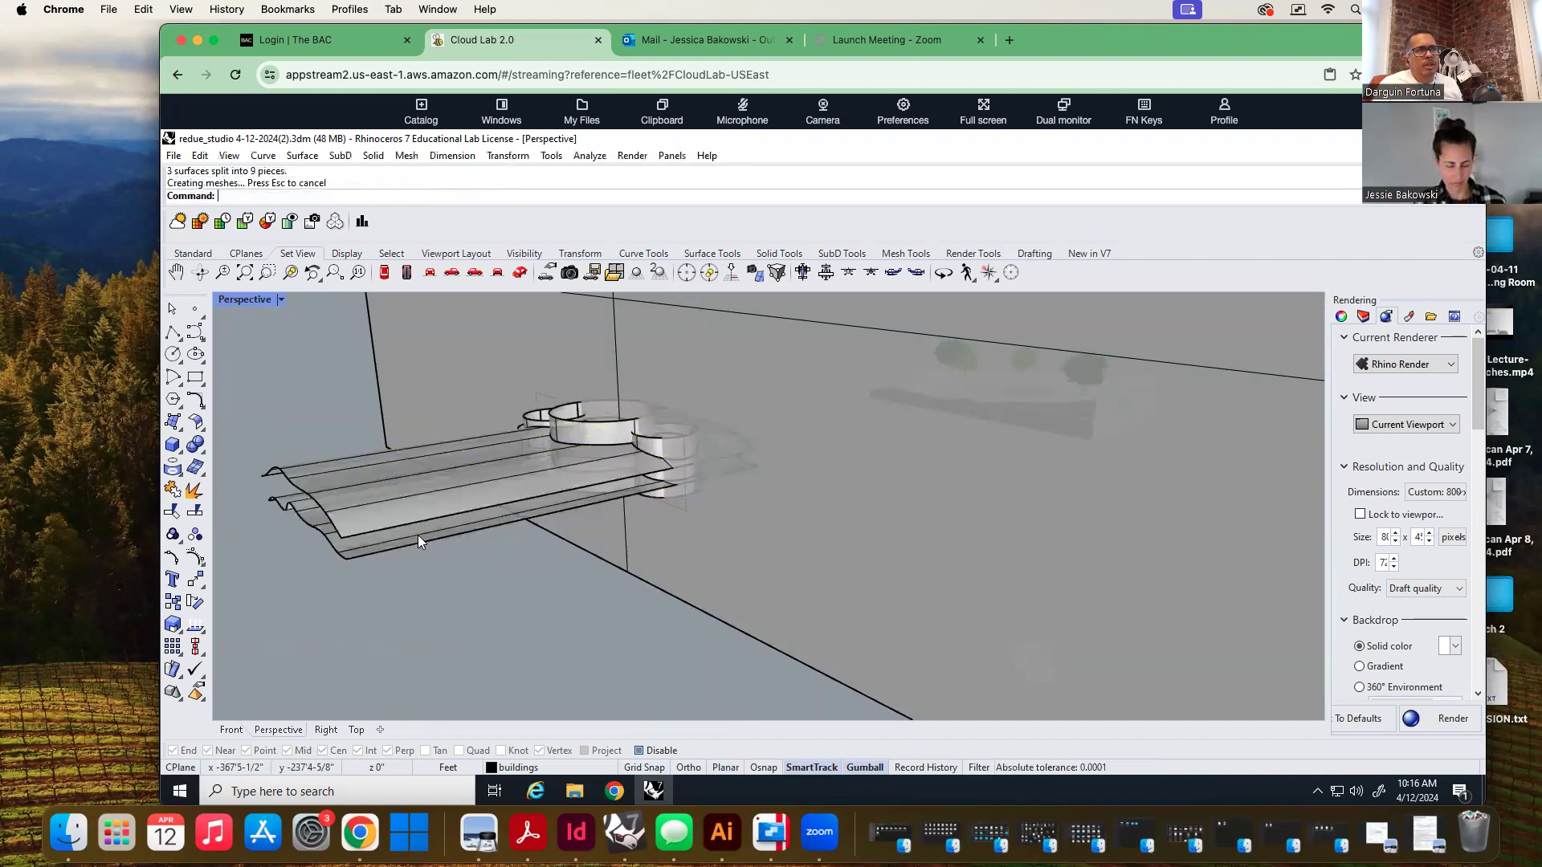
Delete the two extruded wavy surfaces used for cutting the cylinders
{"action": "left_click", "coordinate": [427, 504]}
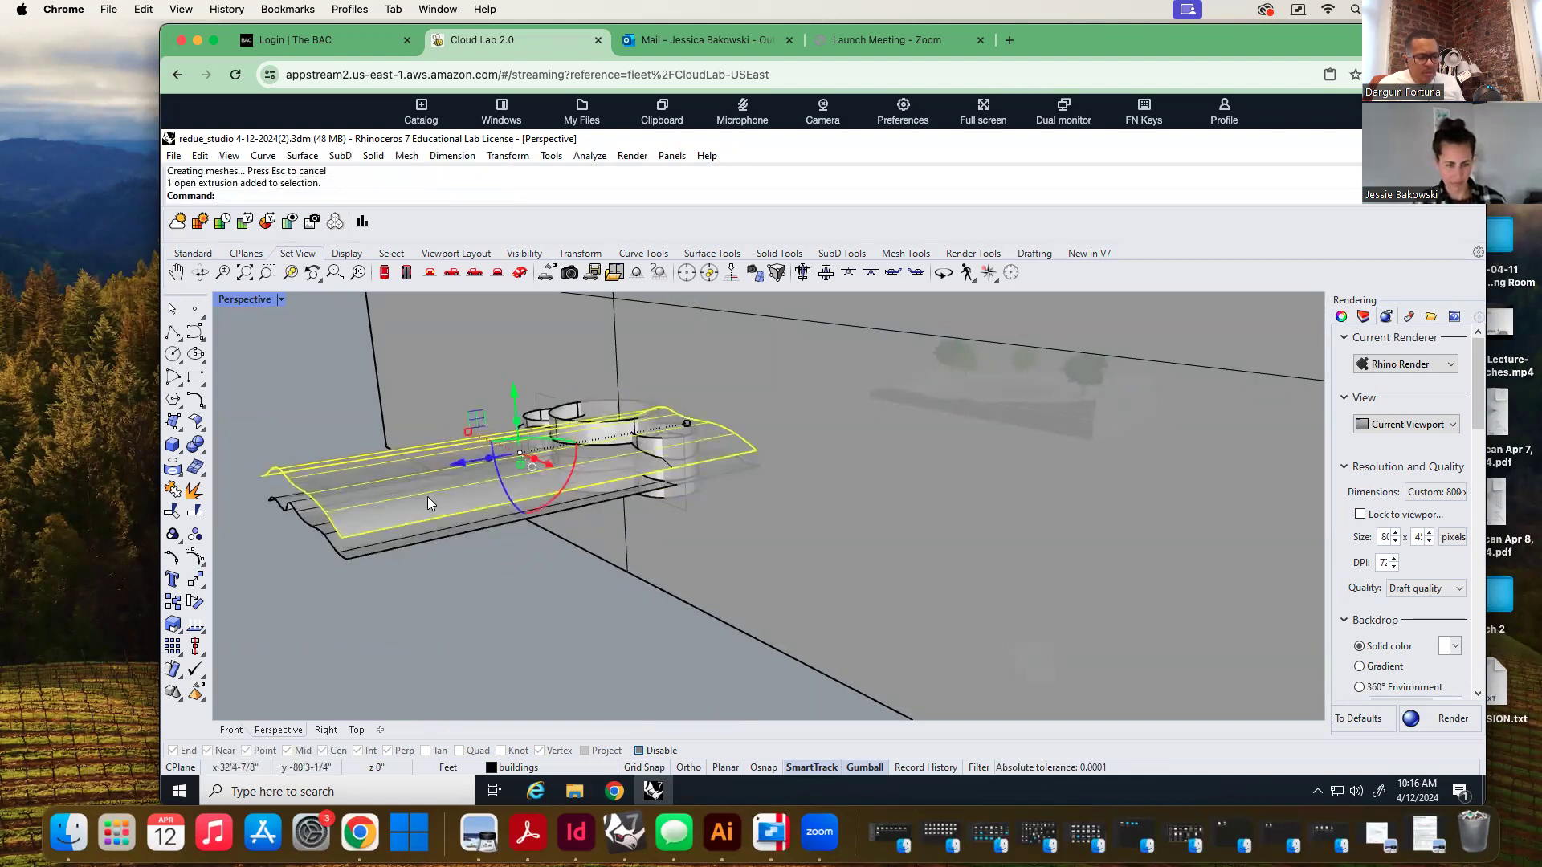
{"action": "key", "text": "Delete"}
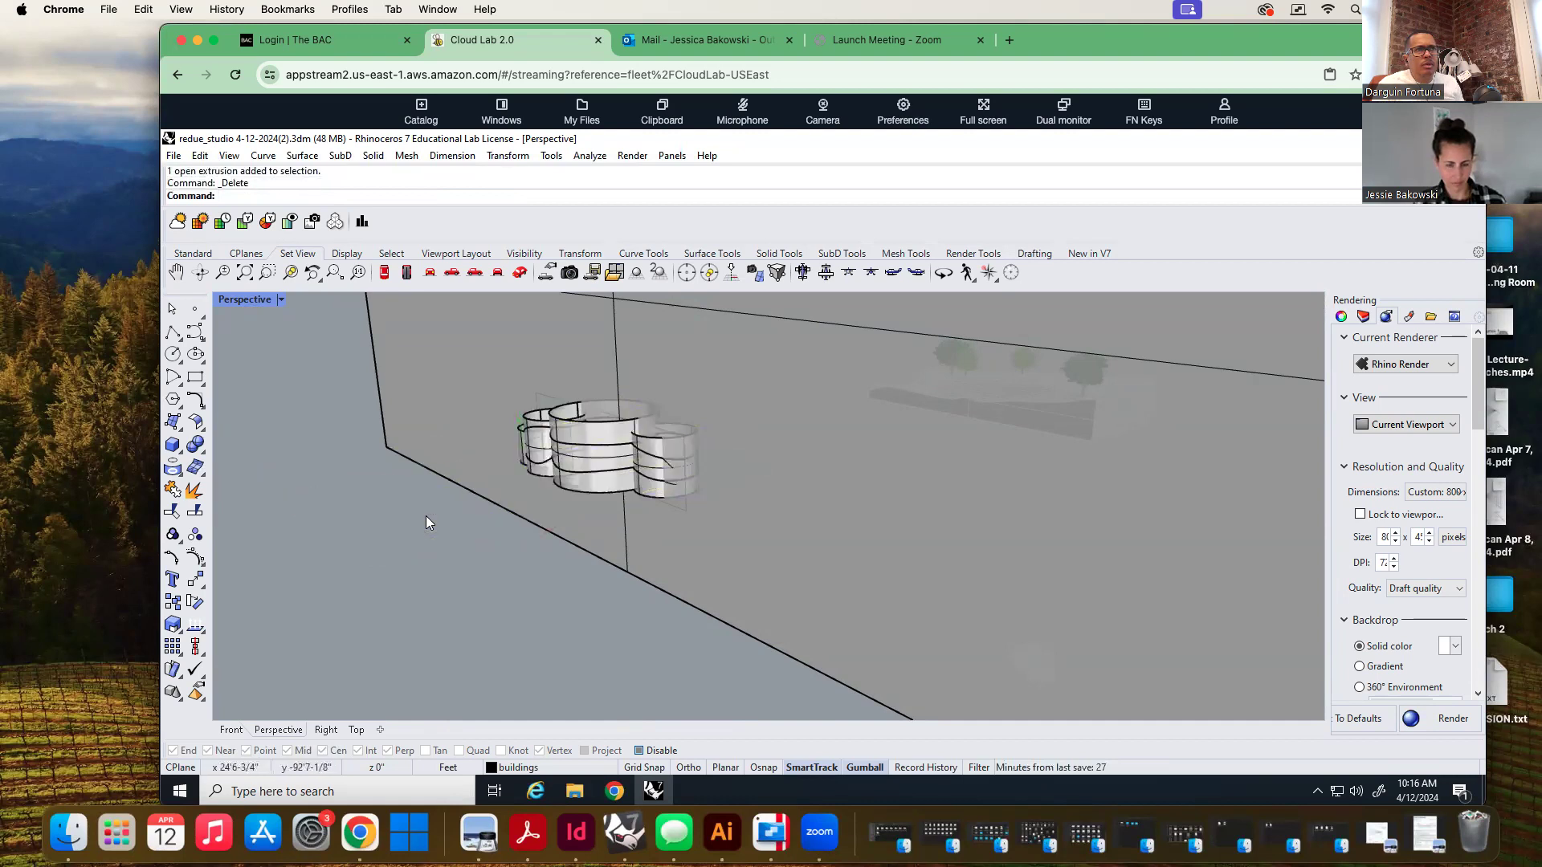
{"action": "right_click_drag", "start_coordinate": [392, 632], "coordinate": [485, 605]}
{"action": "scroll", "coordinate": [474, 600], "scroll_direction": "up", "scroll_amount": 5}
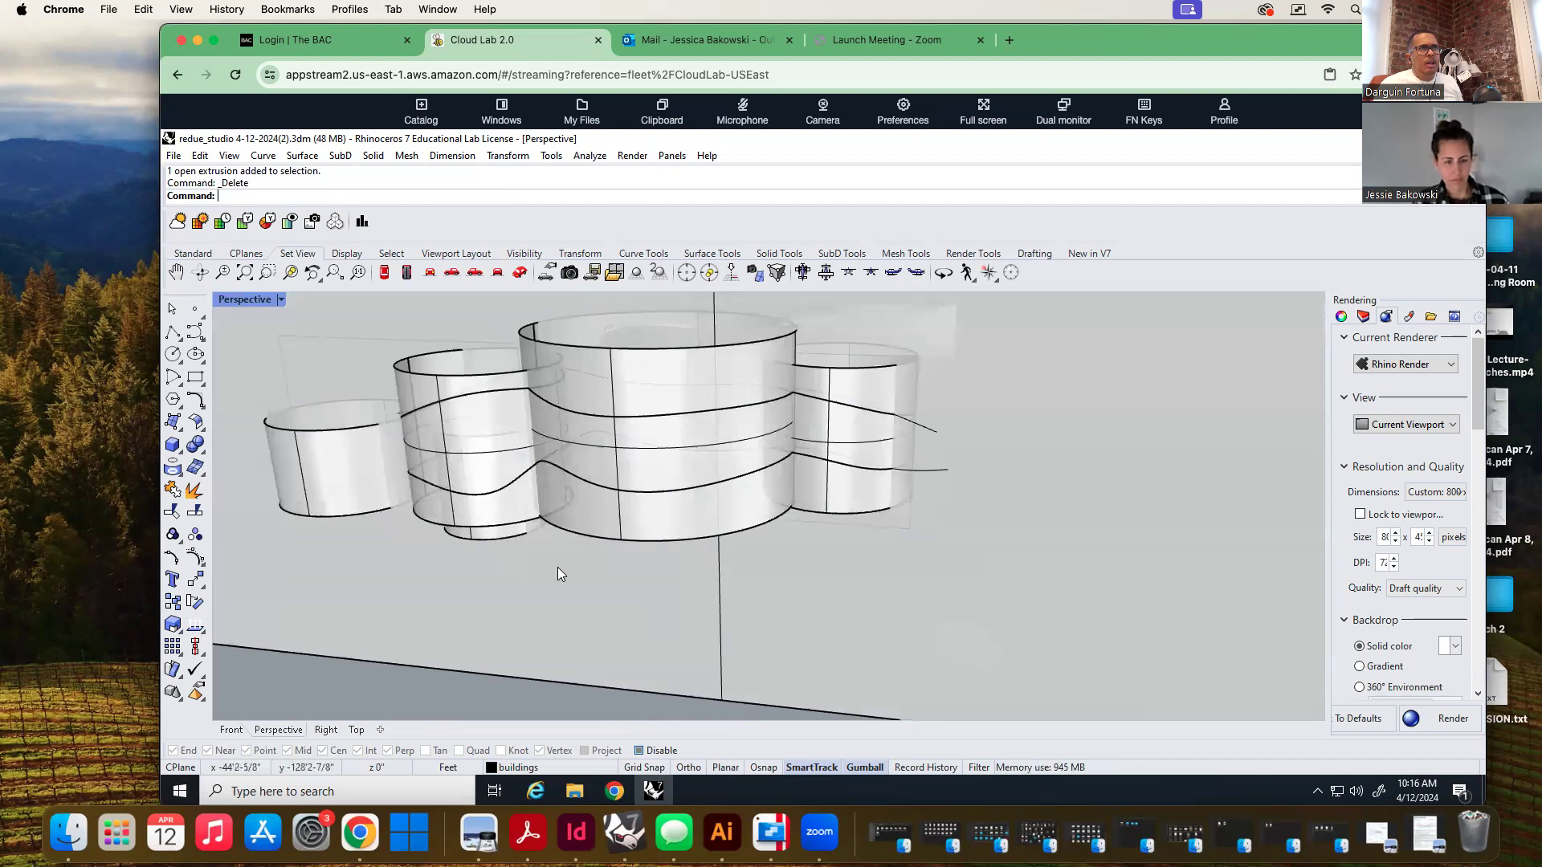
{"action": "left_click", "coordinate": [489, 454]}
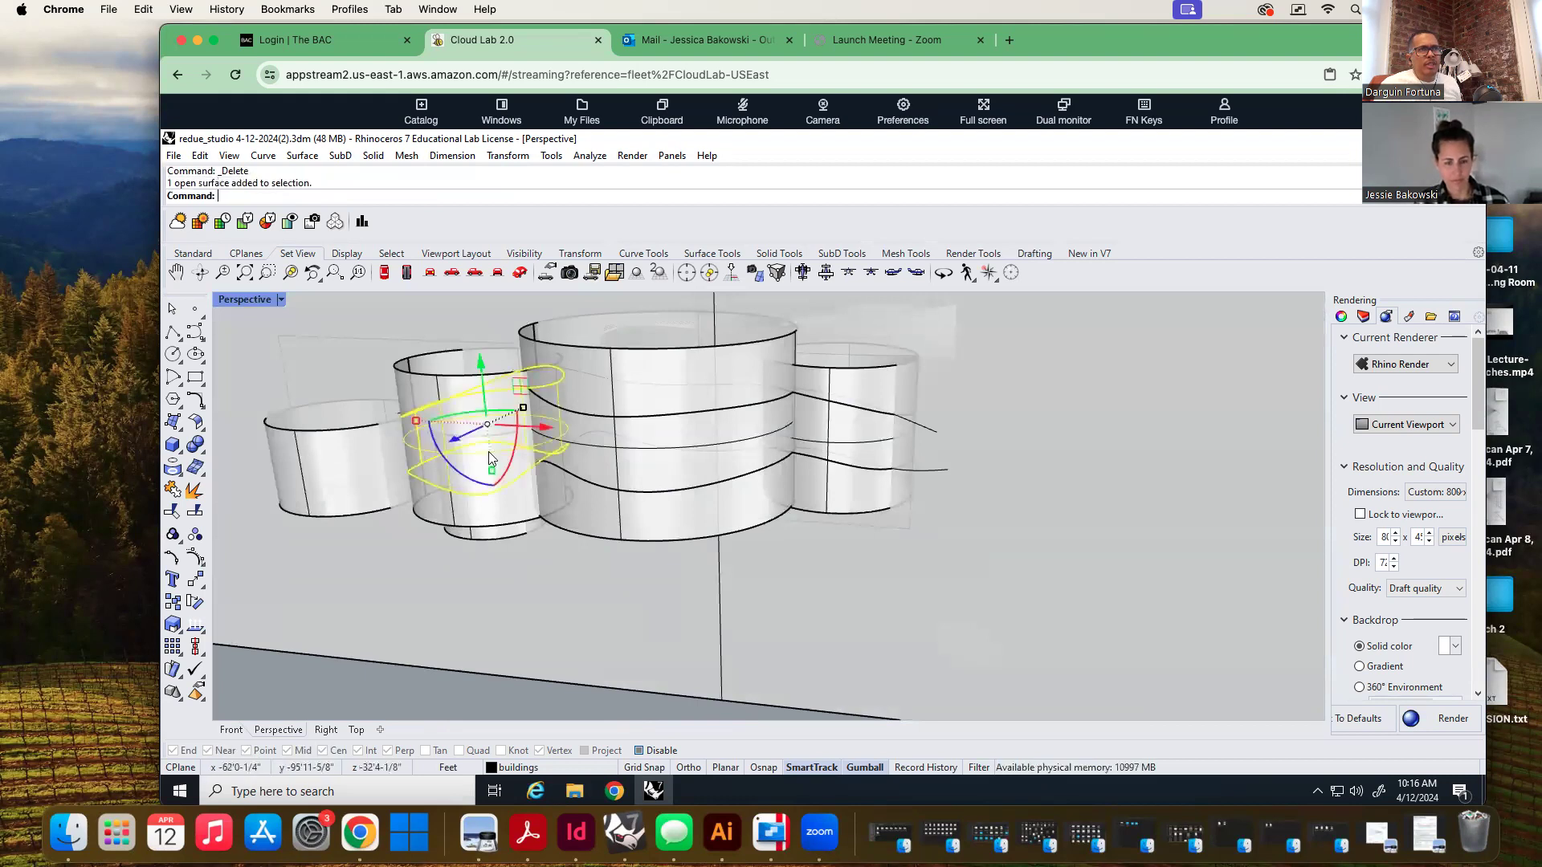
{"action": "left_click", "coordinate": [638, 455], "text": "shift"}
{"action": "left_click", "coordinate": [853, 433], "text": "shift"}
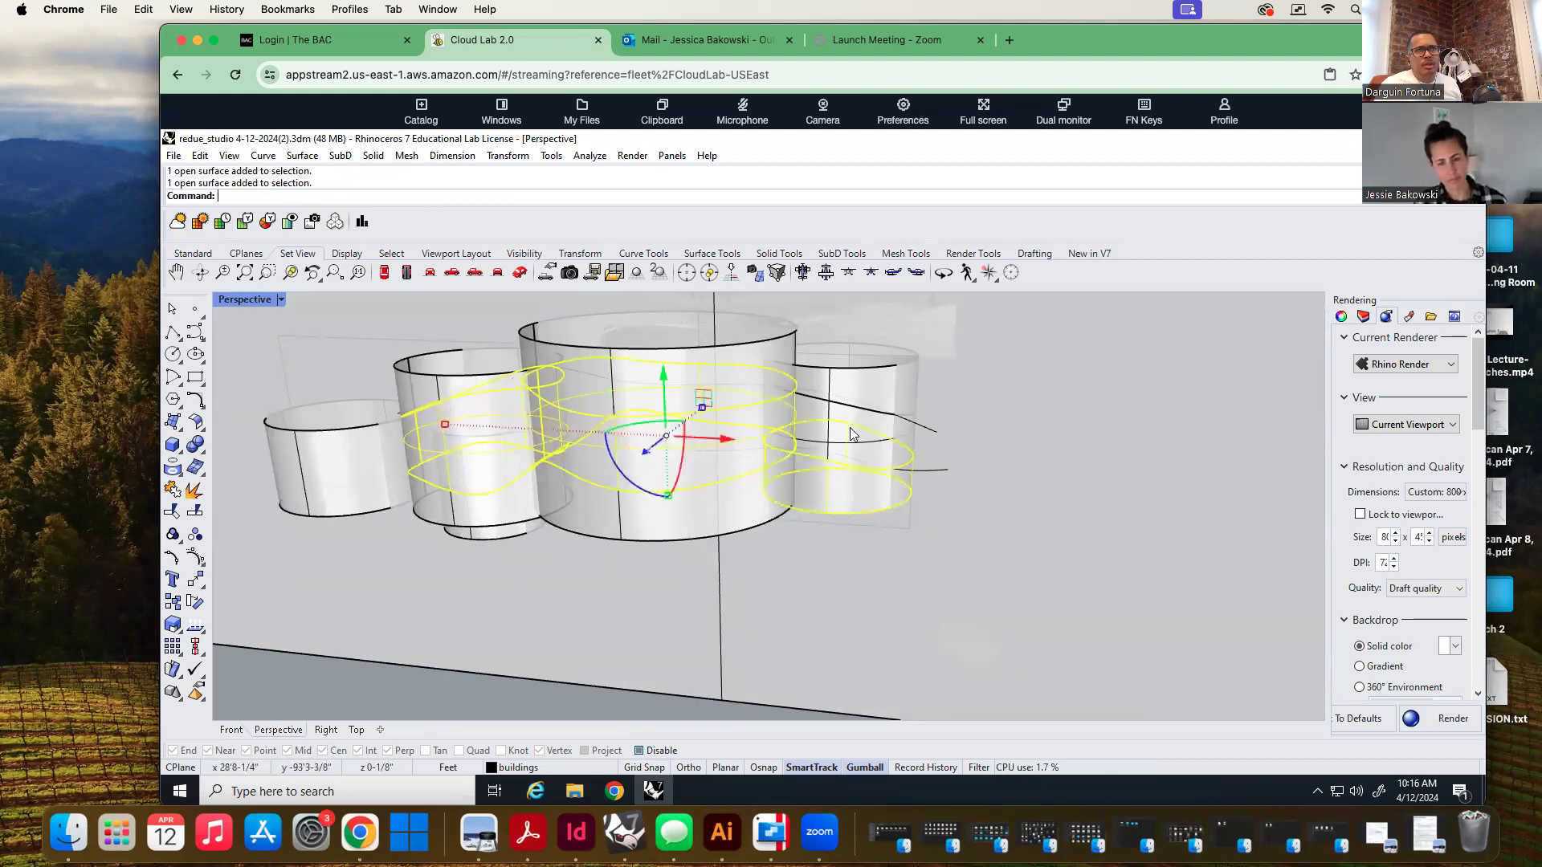
{"action": "key", "text": "Escape"}
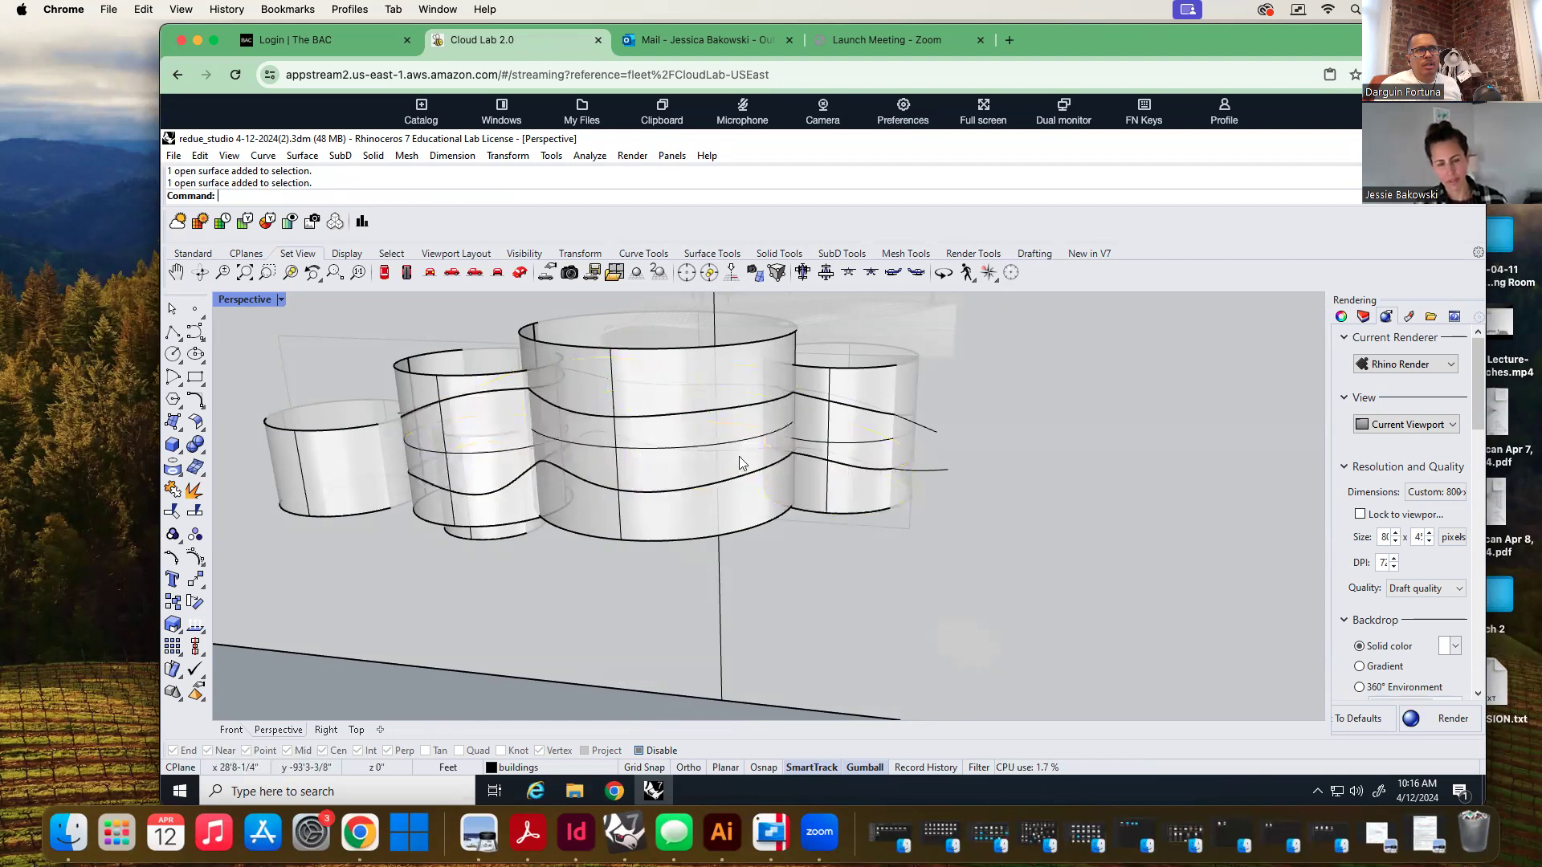
{"action": "left_click", "coordinate": [494, 431]}
{"action": "key", "text": "Escape"}
Set the object display color of the wavy middle band on the cylinder beside the large central one to cyan
{"action": "mouse_move", "coordinate": [543, 511]}
{"action": "right_mouse_down"}
{"action": "mouse_move", "coordinate": [524, 583]}
{"action": "mouse_move", "coordinate": [550, 526]}
{"action": "right_mouse_up"}
{"action": "left_click", "coordinate": [529, 394]}
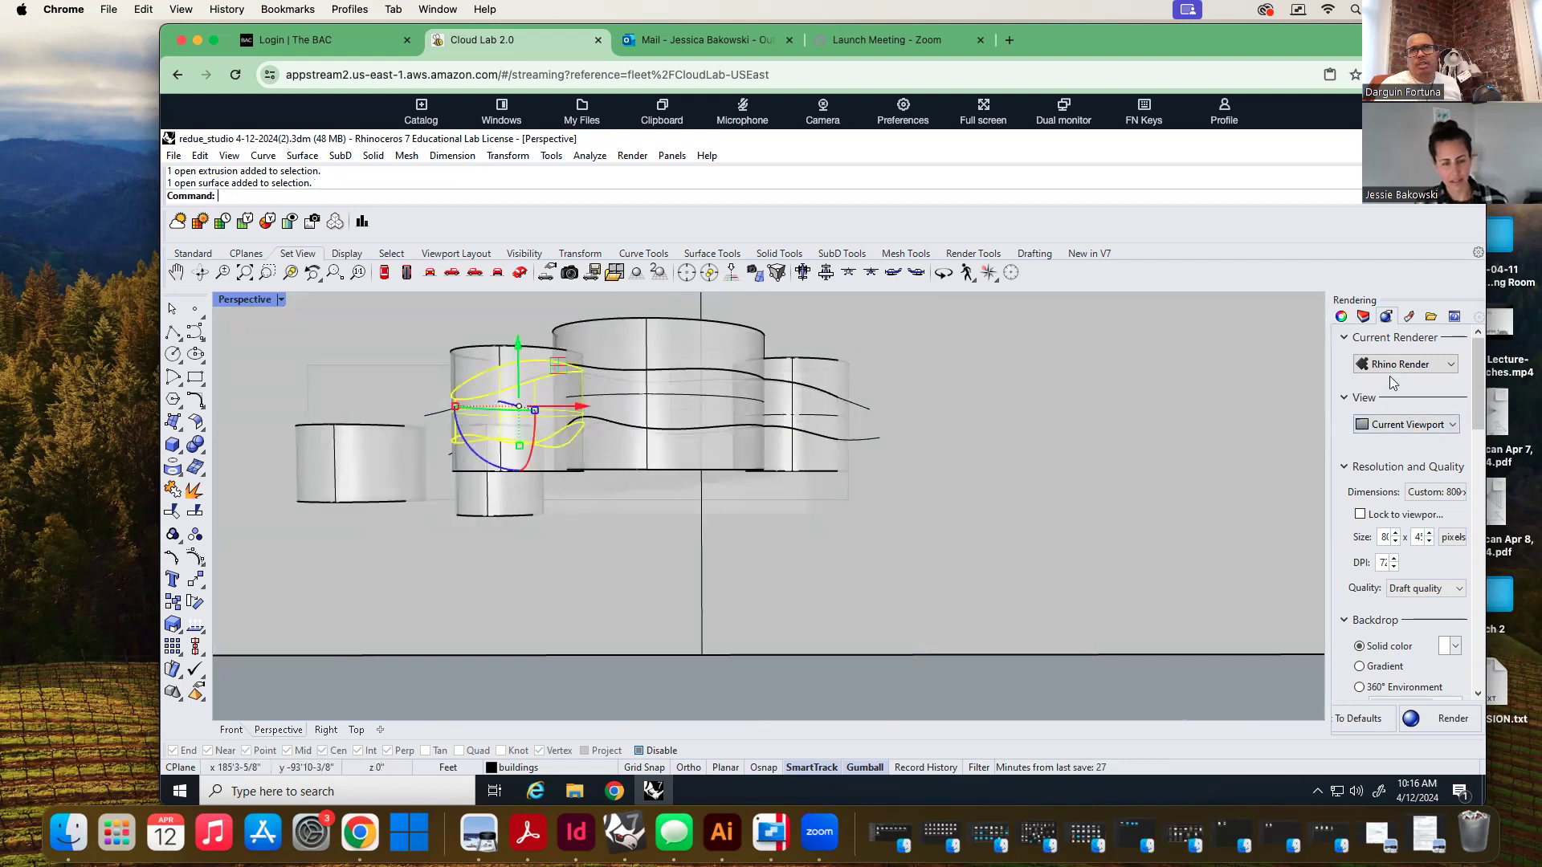
{"action": "left_click", "coordinate": [1342, 316]}
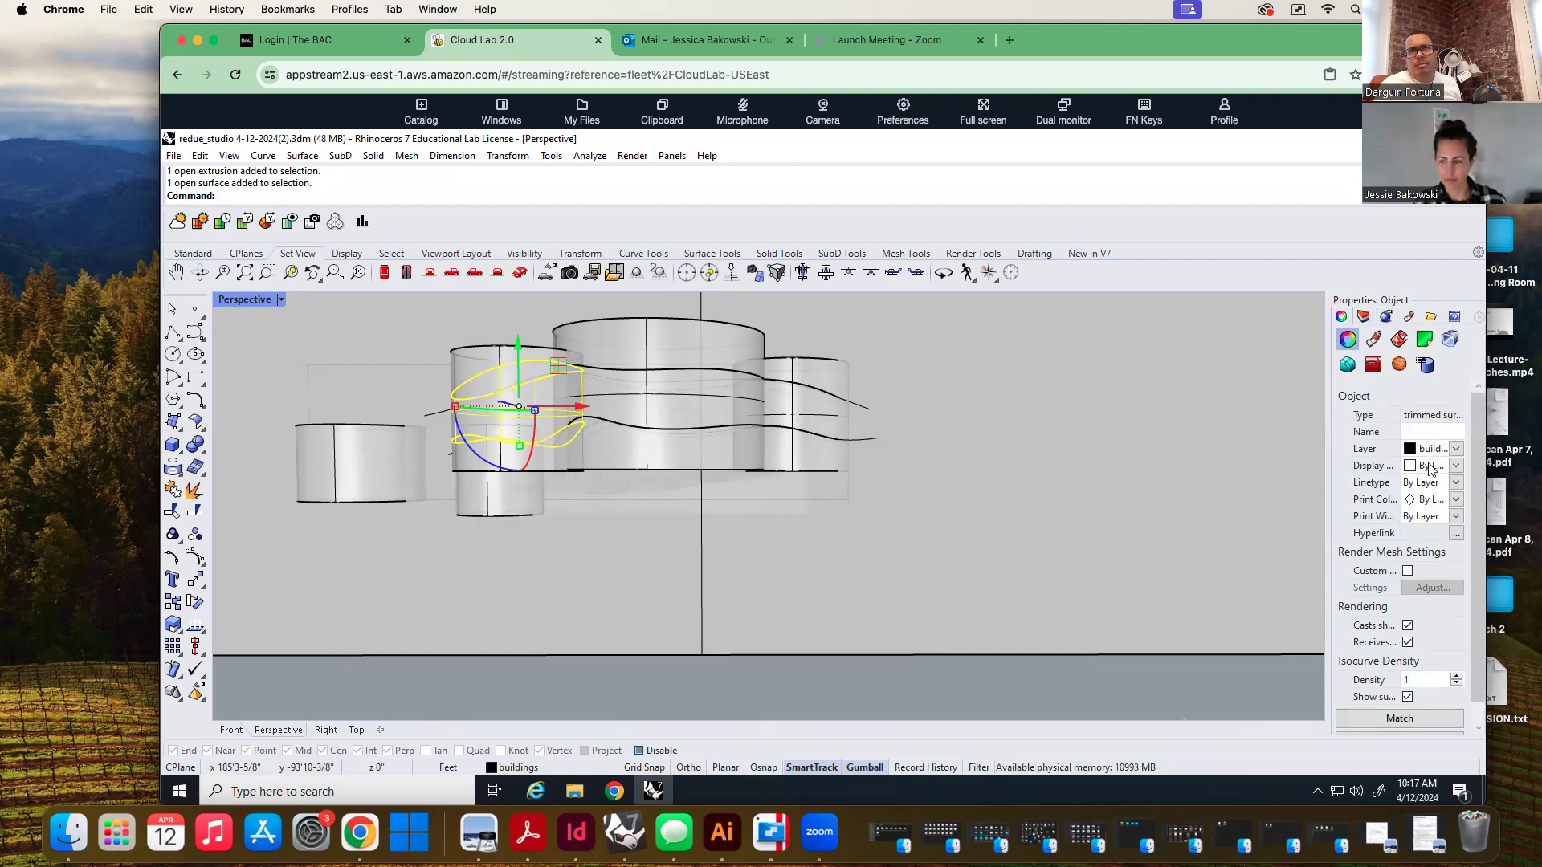
{"action": "left_click", "coordinate": [1373, 339]}
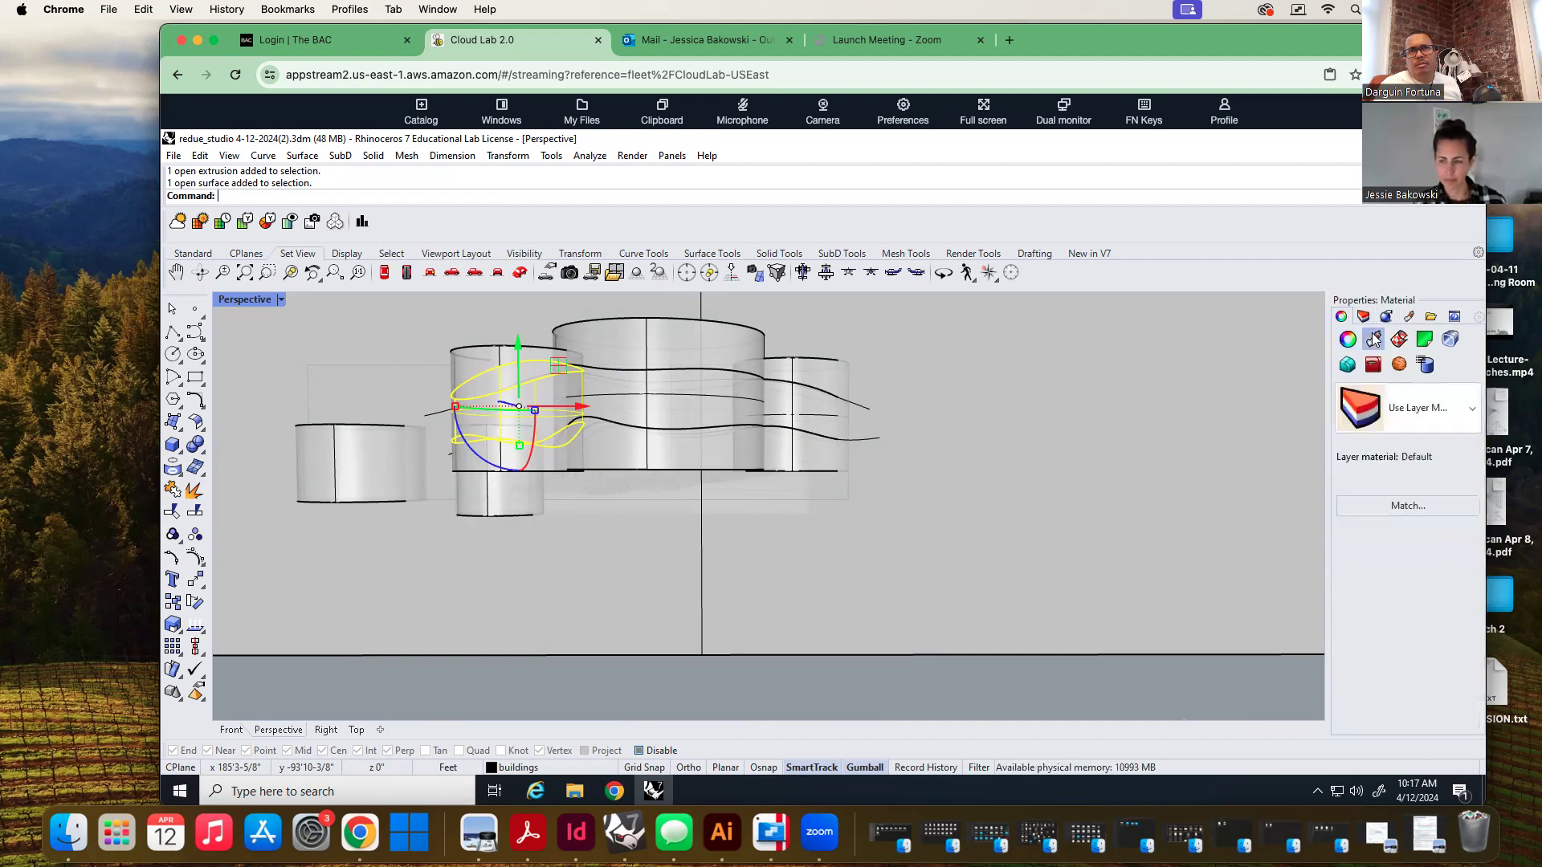
{"action": "left_click", "coordinate": [1349, 340]}
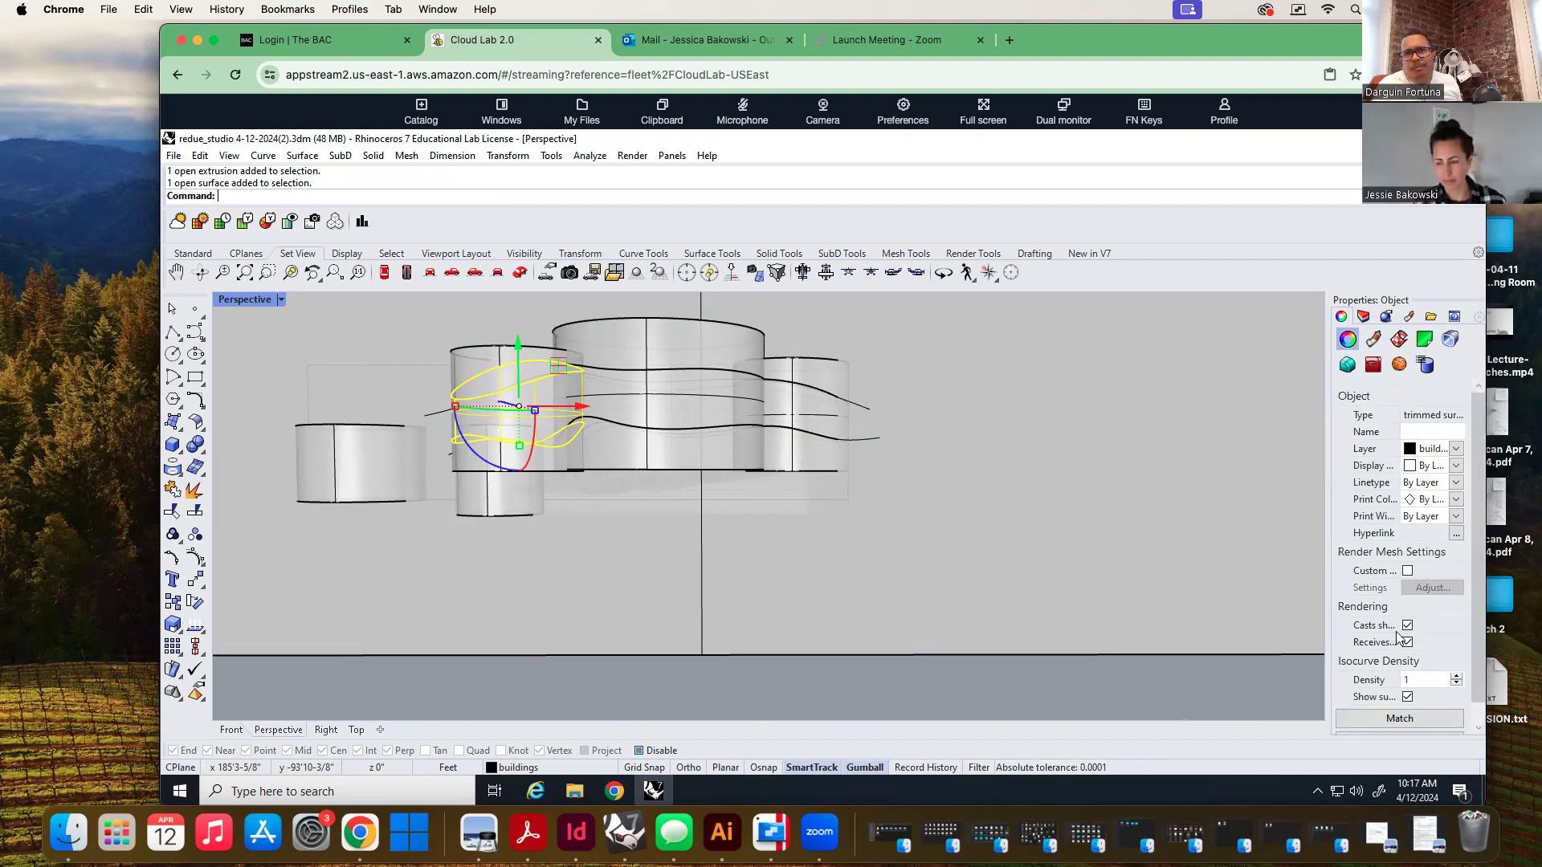
{"action": "scroll", "coordinate": [1397, 633], "scroll_direction": "down", "scroll_amount": 1}
{"action": "scroll", "coordinate": [1397, 634], "scroll_direction": "up", "scroll_amount": 1}
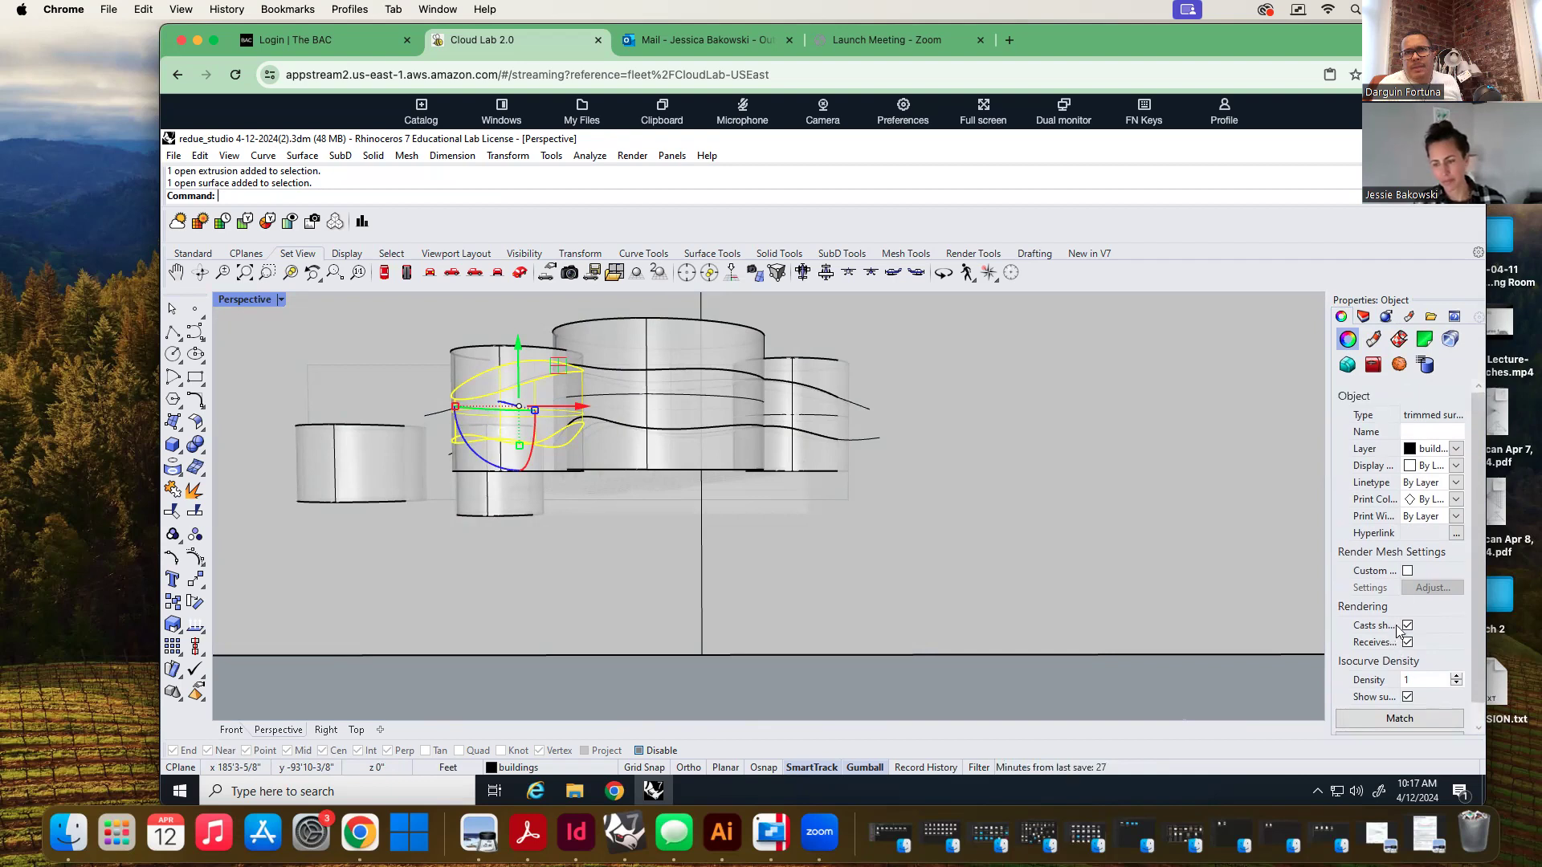
{"action": "left_click", "coordinate": [1433, 431]}
{"action": "left_click", "coordinate": [1411, 468]}
{"action": "left_click", "coordinate": [1405, 582]}
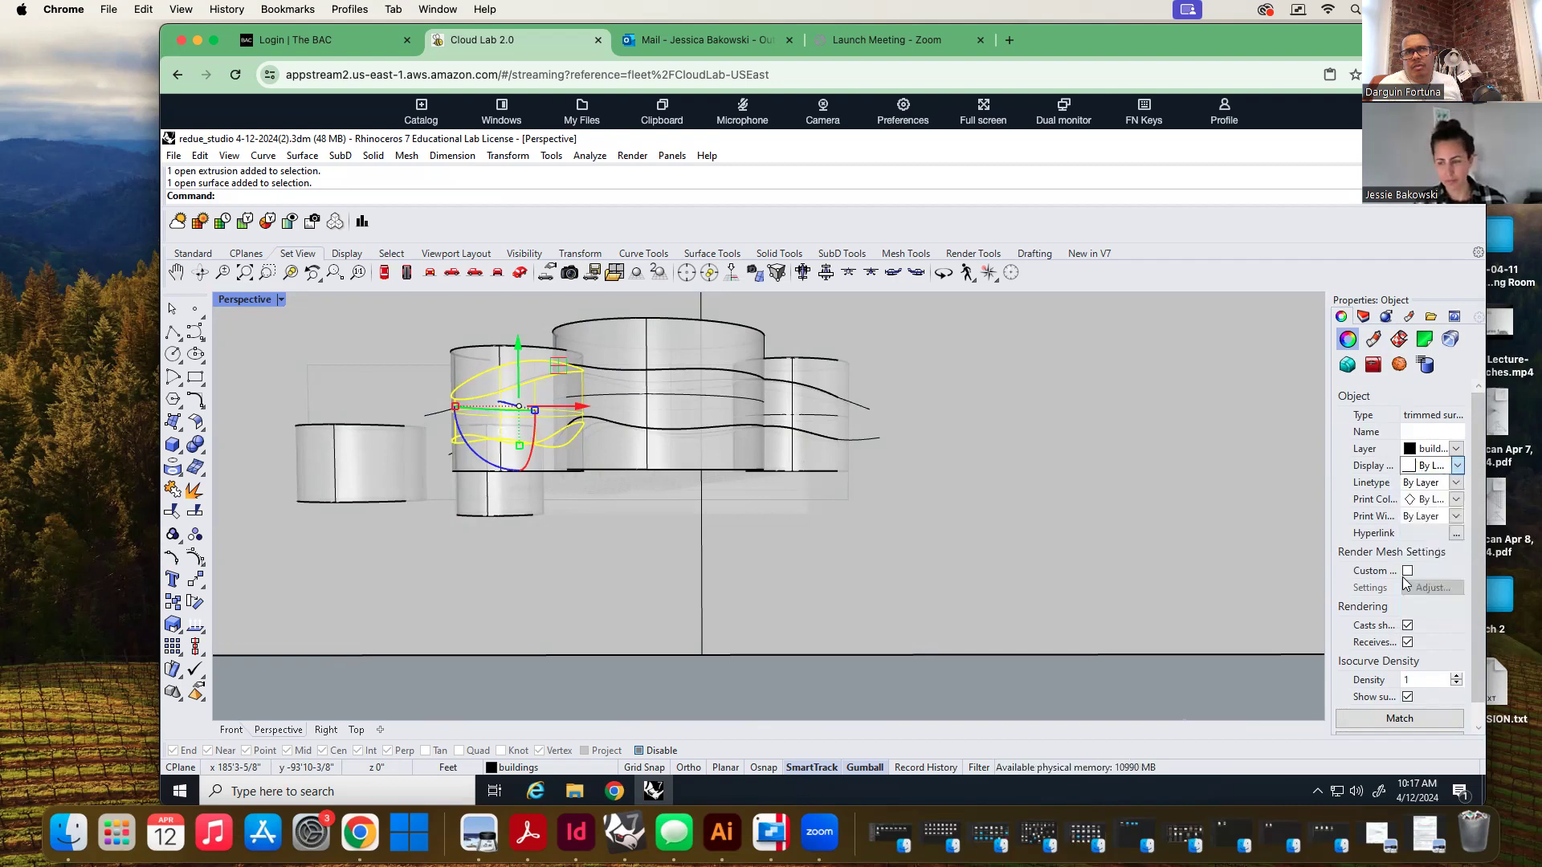
Set the display color of the wavy middle bands on the large central cylinder and the remaining flanking cylinder to cyan
{"action": "left_click", "coordinate": [656, 403]}
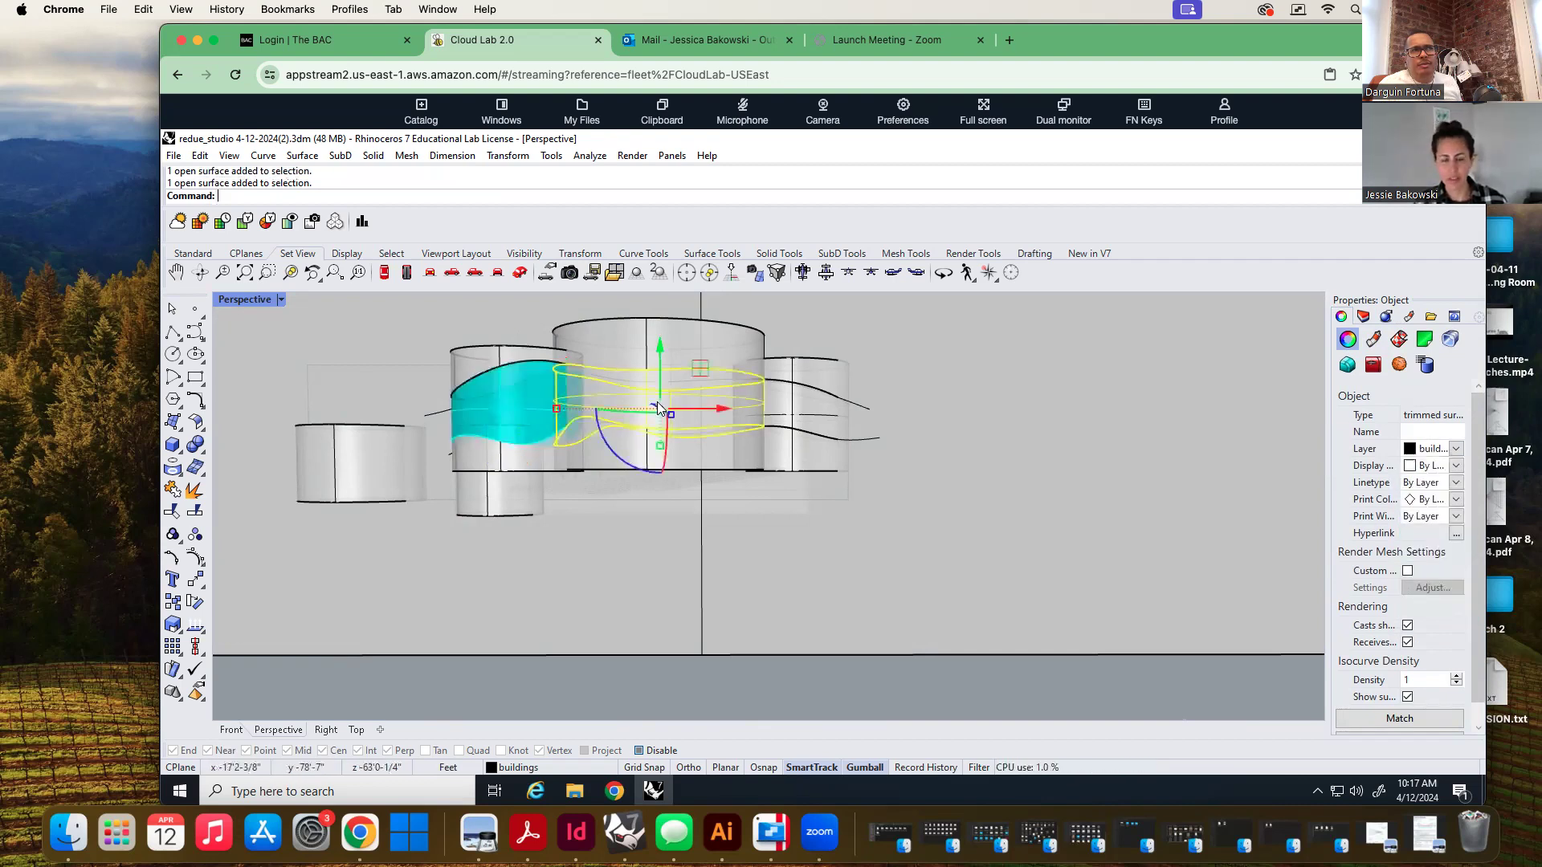
{"action": "left_click", "coordinate": [1423, 468]}
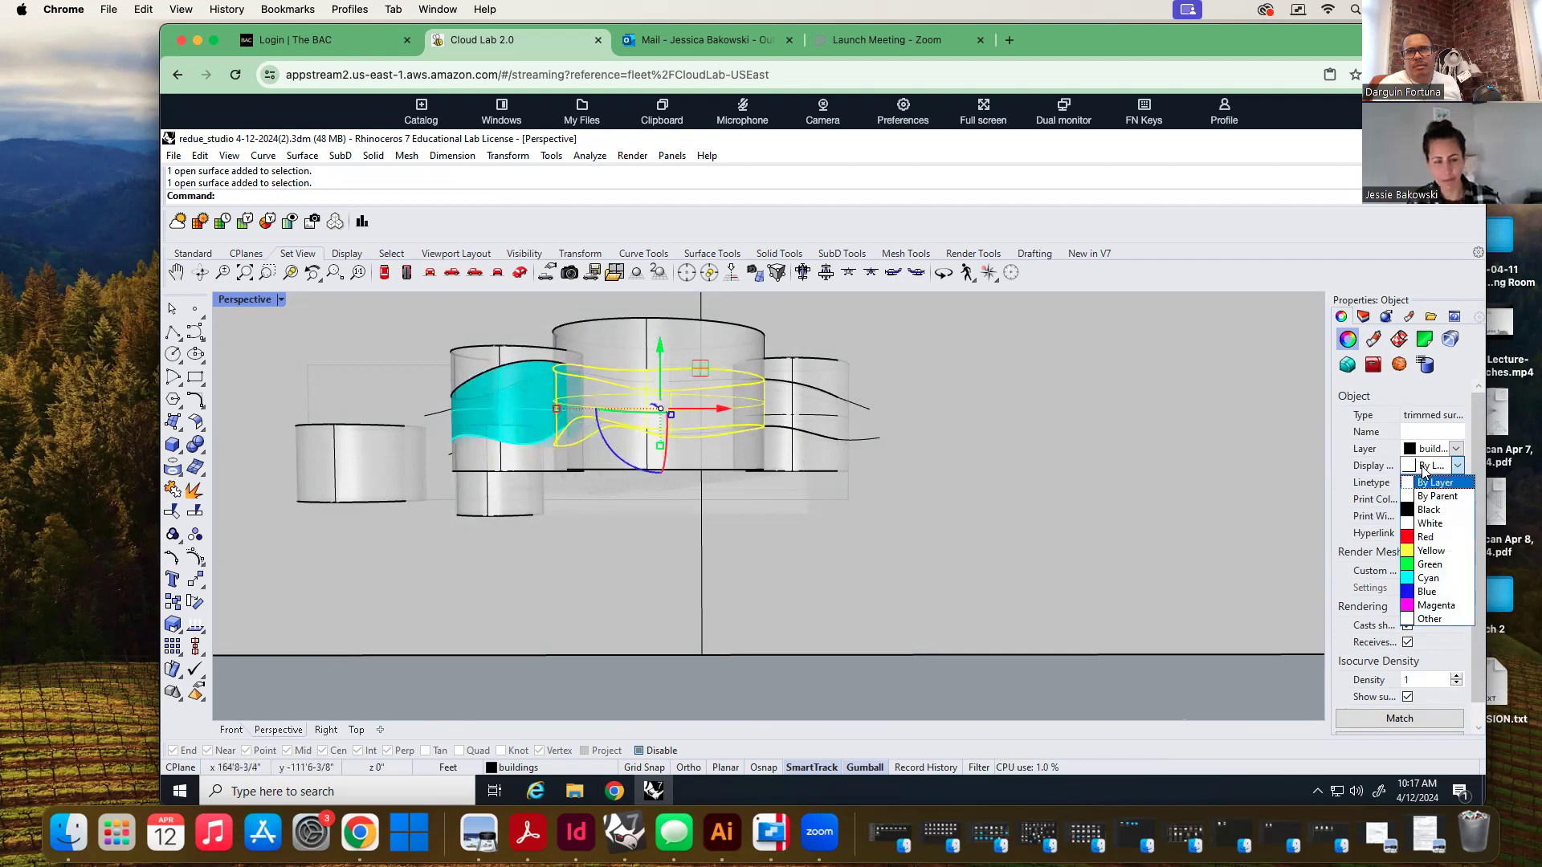
{"action": "left_click", "coordinate": [1428, 578]}
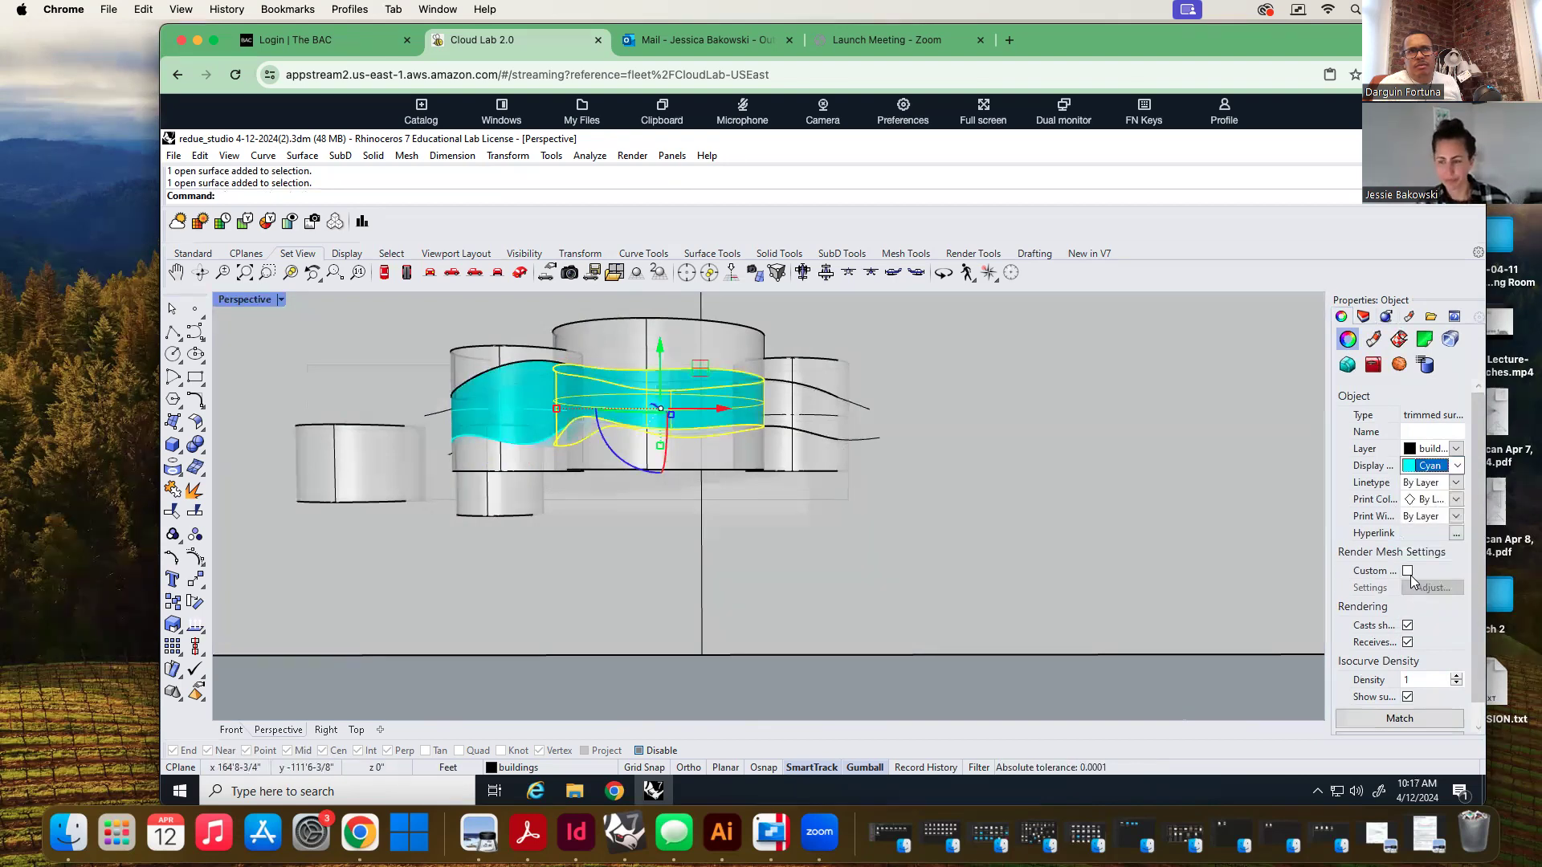
{"action": "left_click", "coordinate": [809, 408]}
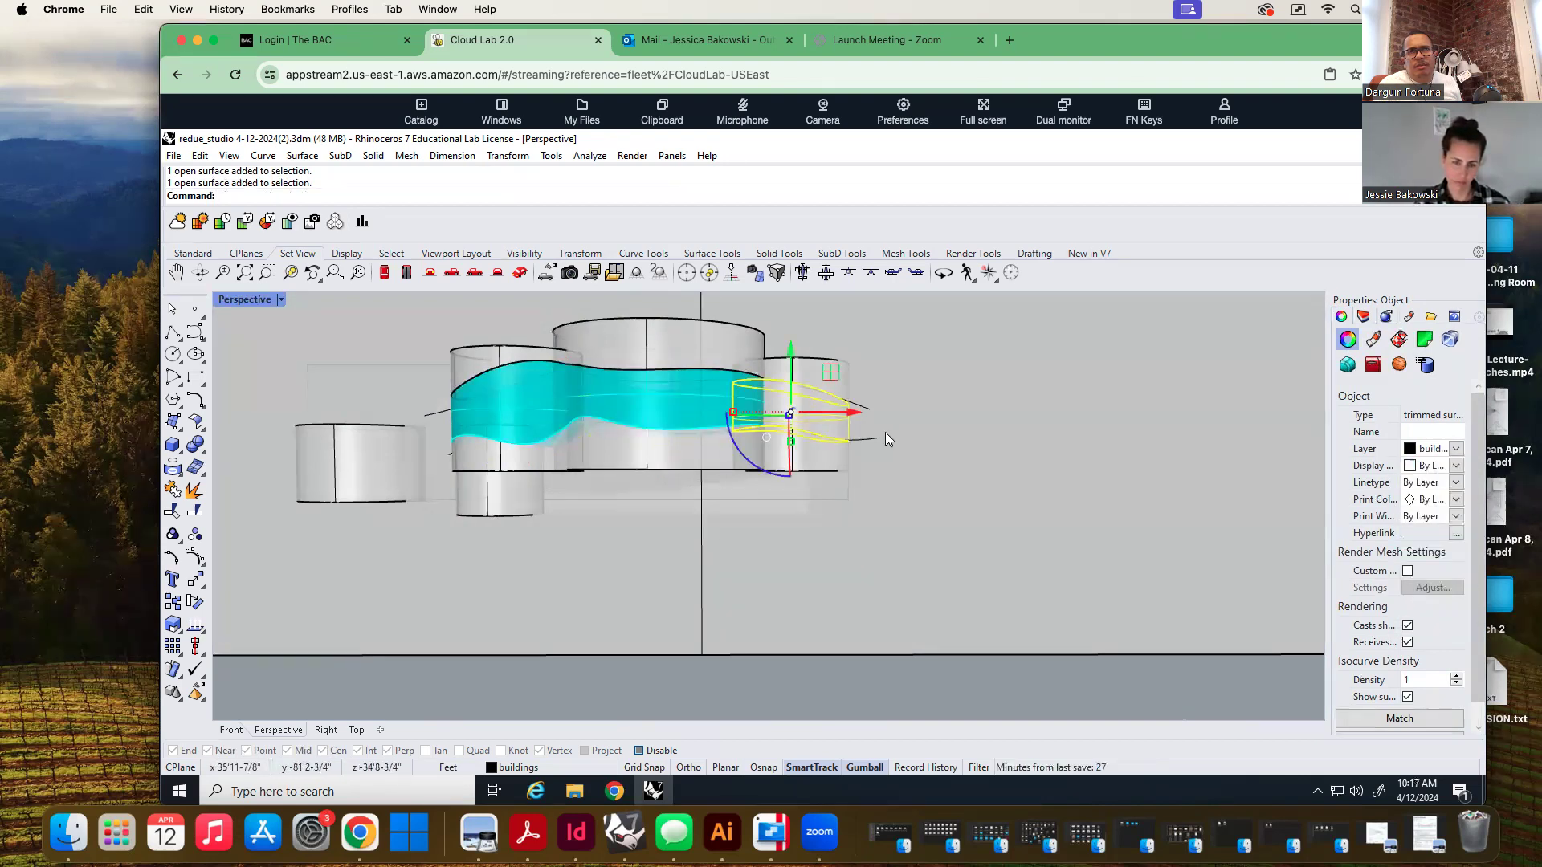
{"action": "left_click", "coordinate": [1423, 469]}
{"action": "left_click", "coordinate": [1426, 578]}
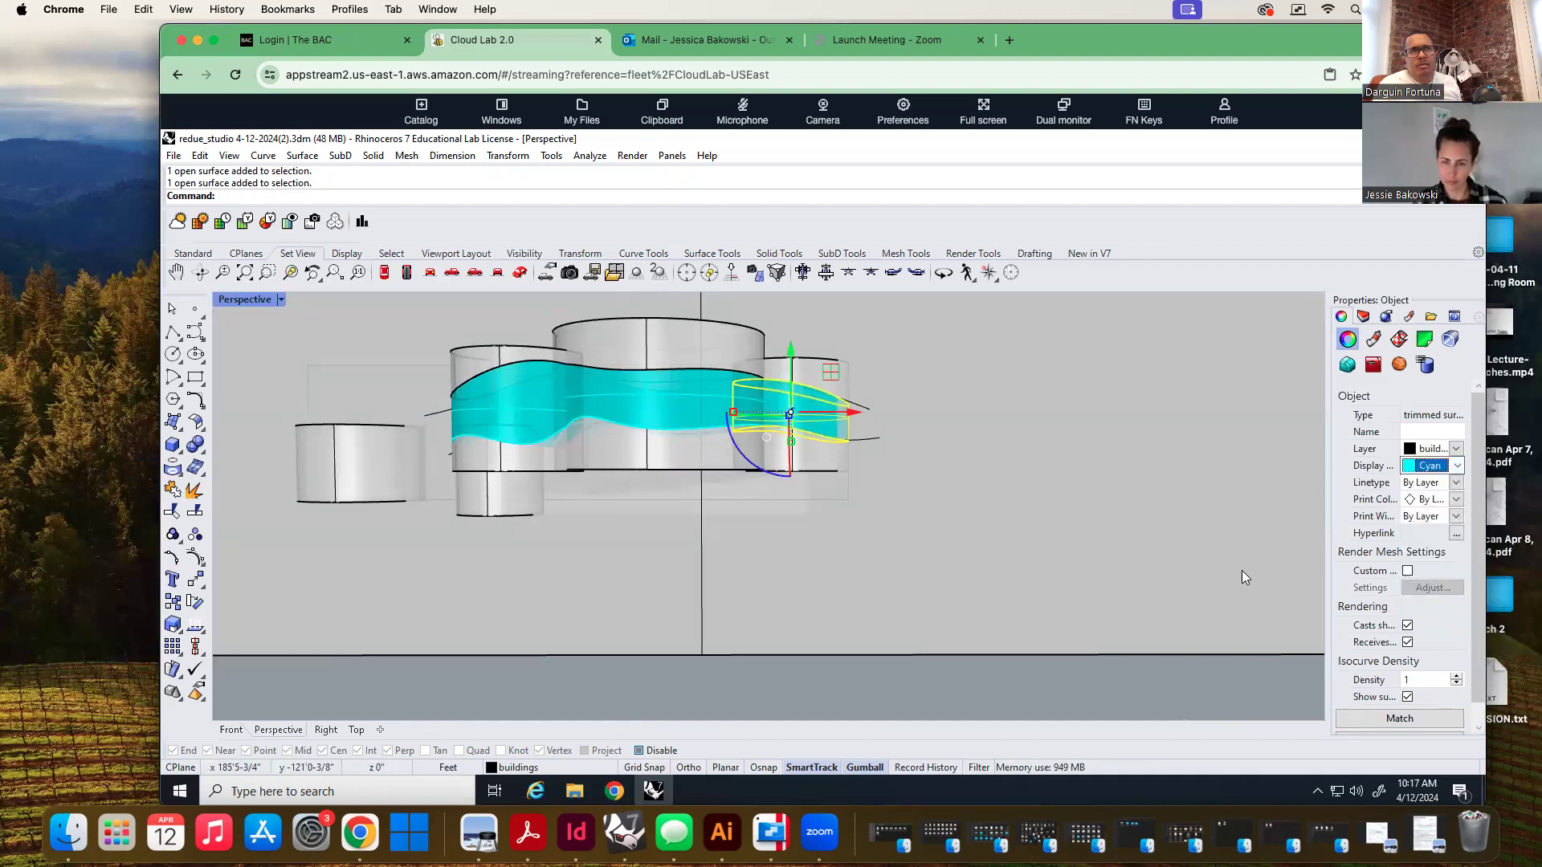
Delete the large flat backdrop surface behind the building cylinders
{"action": "scroll", "coordinate": [717, 523], "scroll_direction": "down", "scroll_amount": 3}
{"action": "left_click", "coordinate": [989, 516]}
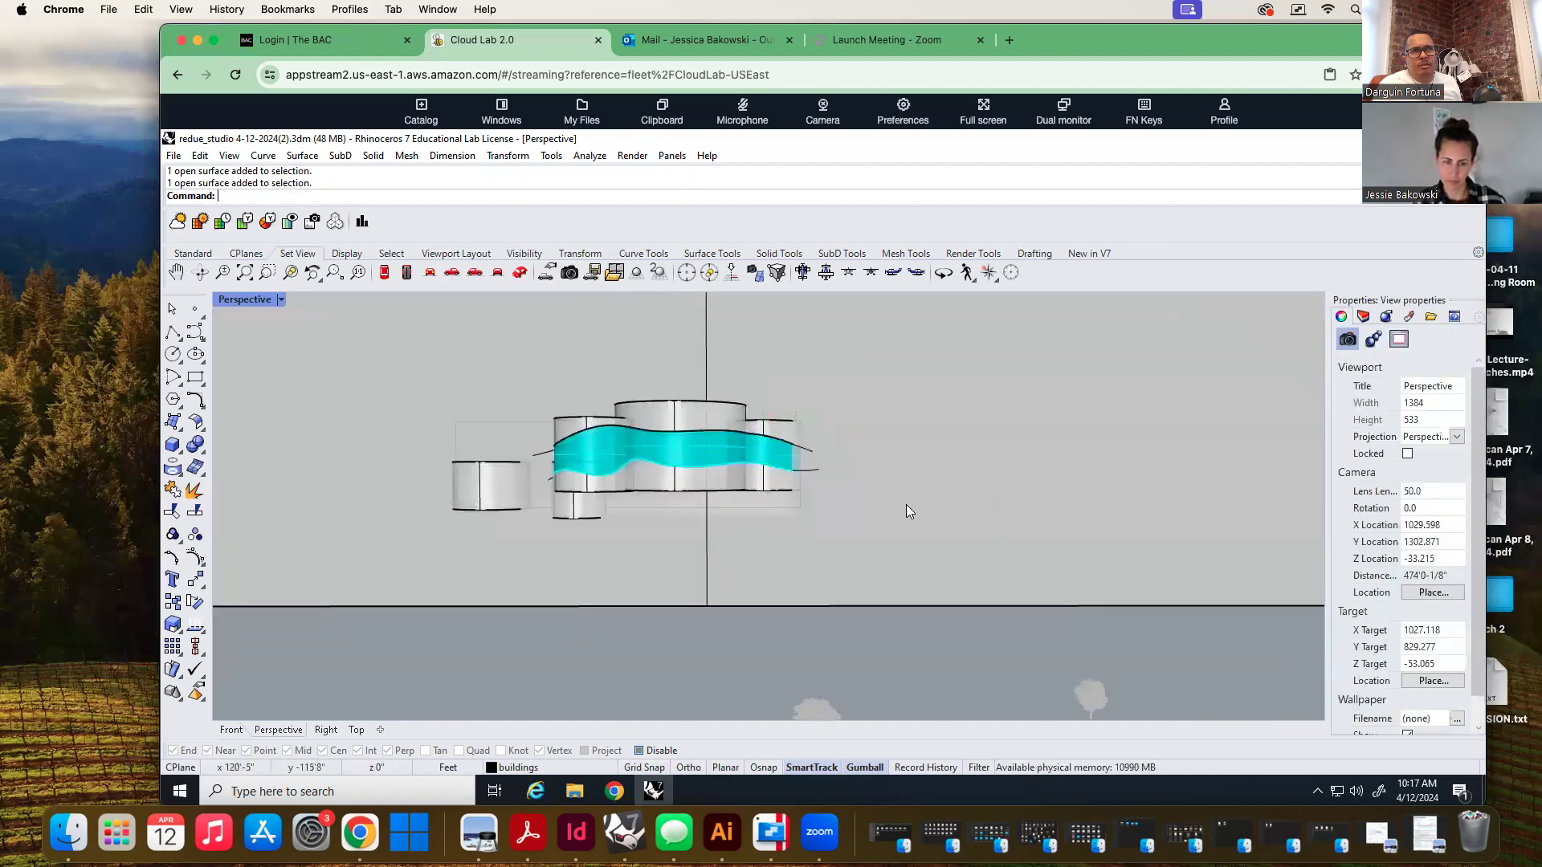
{"action": "right_click_drag", "start_coordinate": [886, 517], "coordinate": [817, 544]}
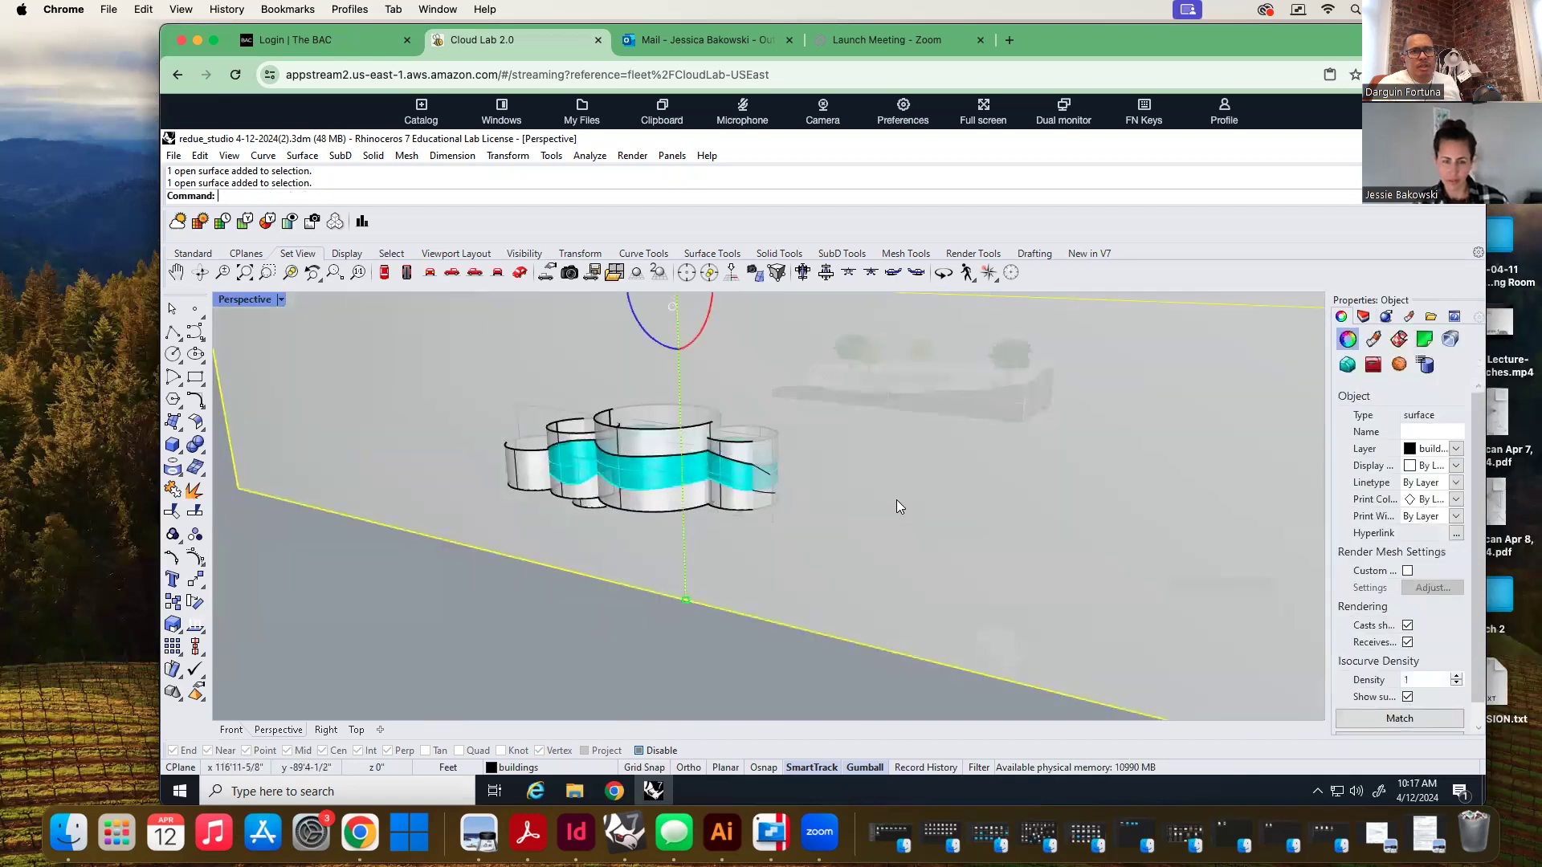
{"action": "key", "text": "Delete"}
Delete the rectangular closed curve around the building and the upper wavy curve along the cyan band
{"action": "right_click_drag", "start_coordinate": [896, 505], "coordinate": [630, 504]}
{"action": "scroll", "coordinate": [747, 406], "scroll_direction": "up", "scroll_amount": 6}
{"action": "right_click_drag", "start_coordinate": [920, 526], "coordinate": [755, 489]}
{"action": "scroll", "coordinate": [754, 488], "scroll_direction": "down", "scroll_amount": 2}
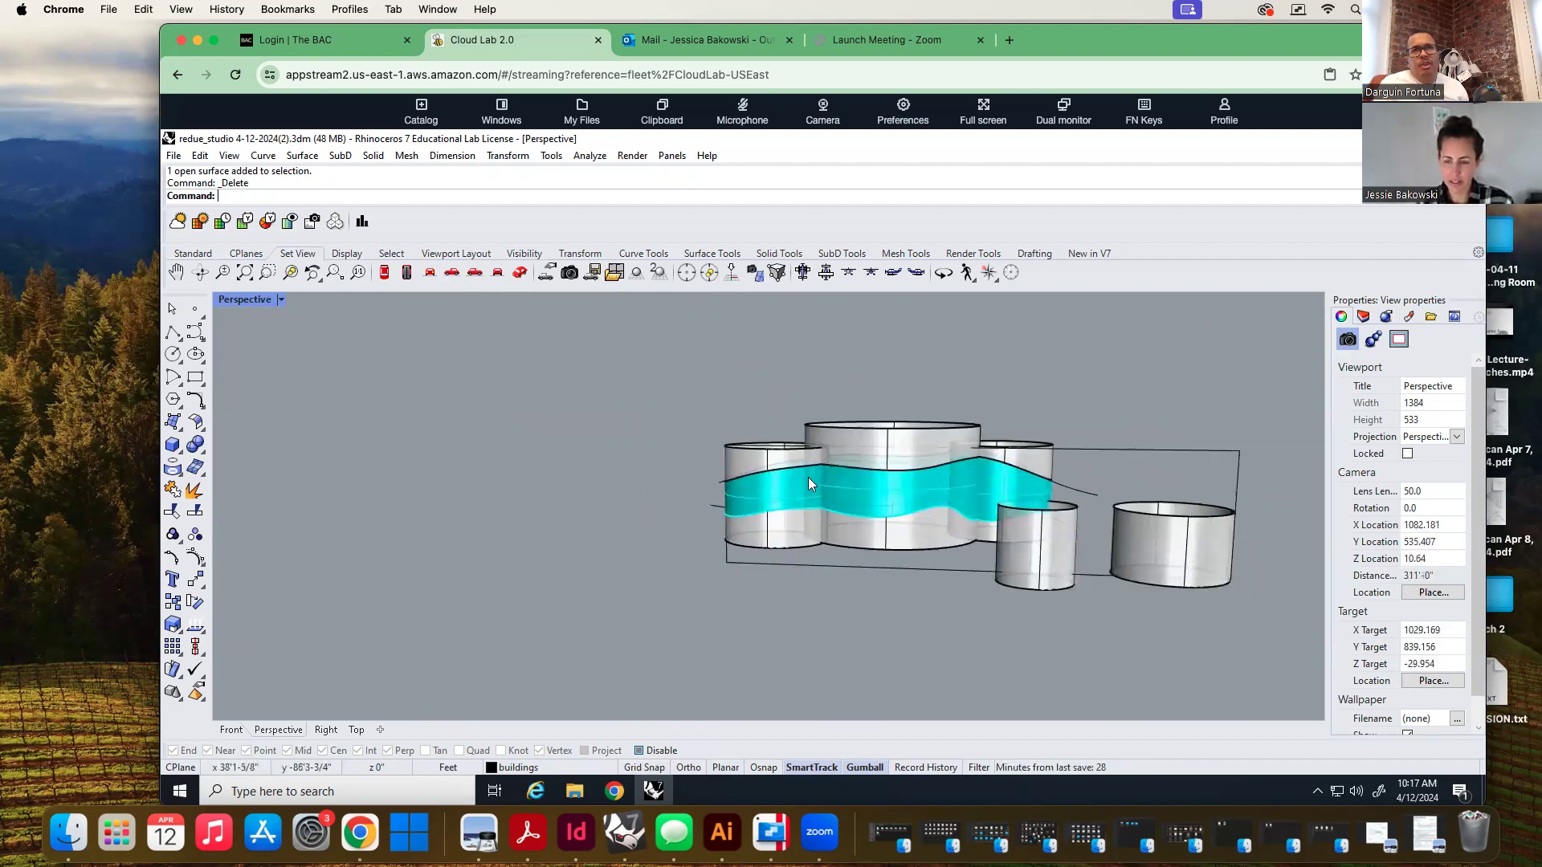
{"action": "left_click", "coordinate": [1064, 531]}
{"action": "left_click", "coordinate": [1063, 570]}
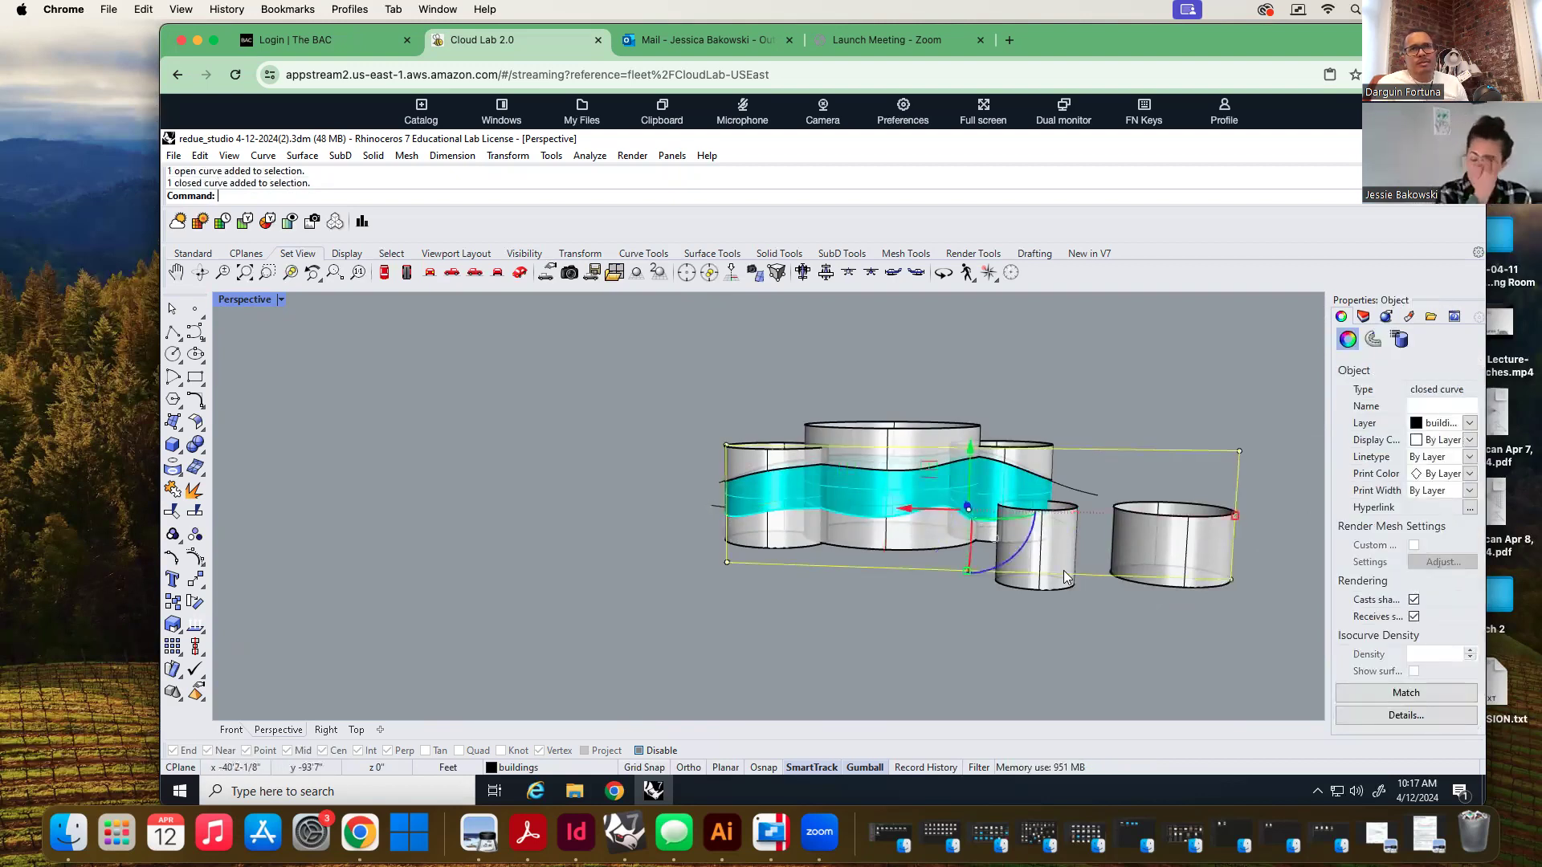
{"action": "left_click", "coordinate": [1044, 651]}
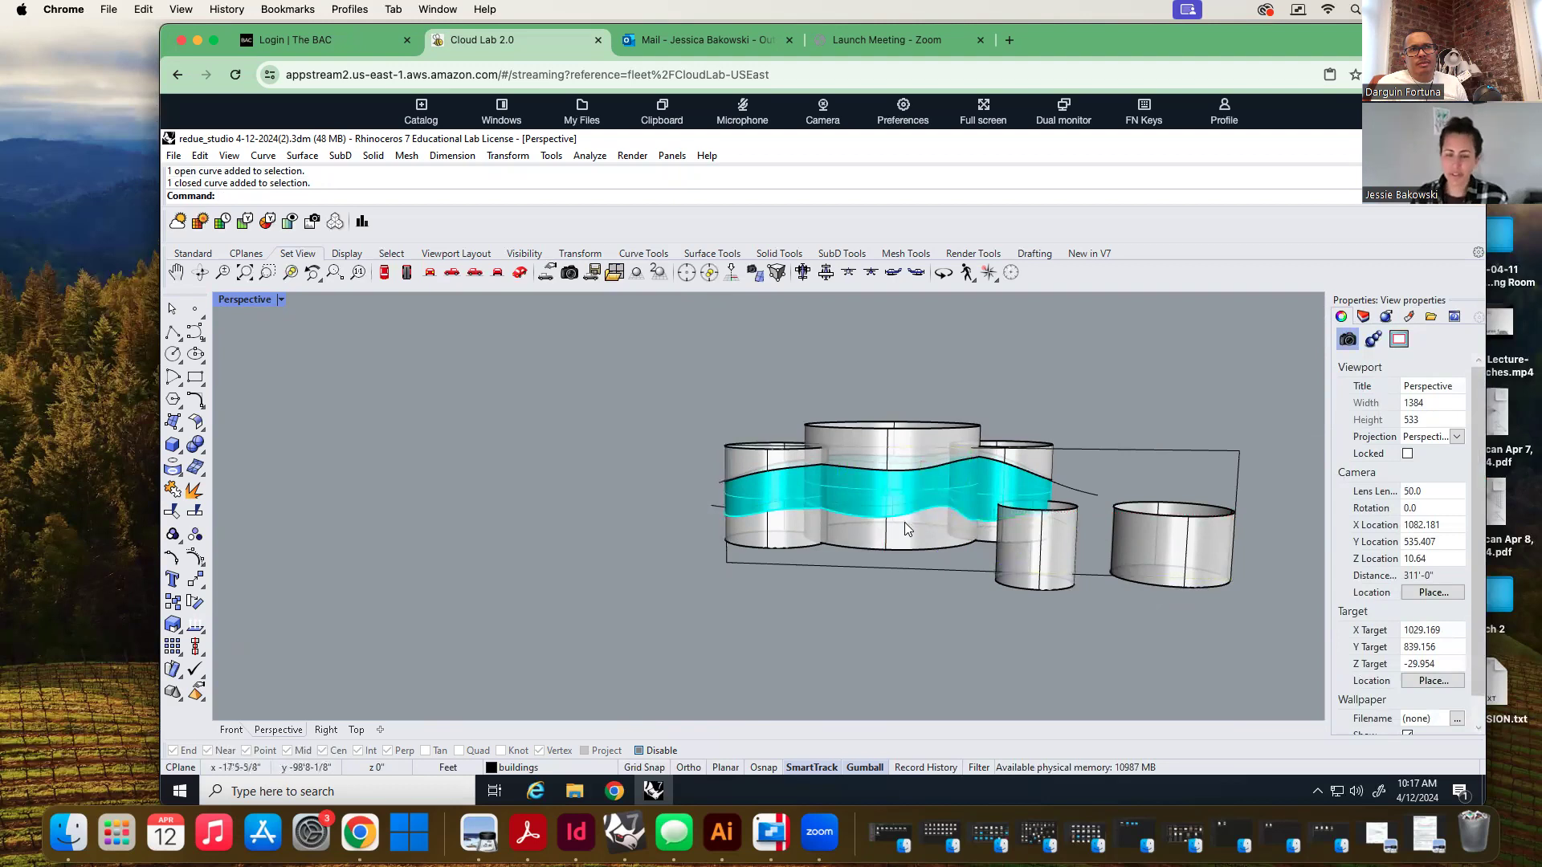
{"action": "left_click", "coordinate": [1102, 449]}
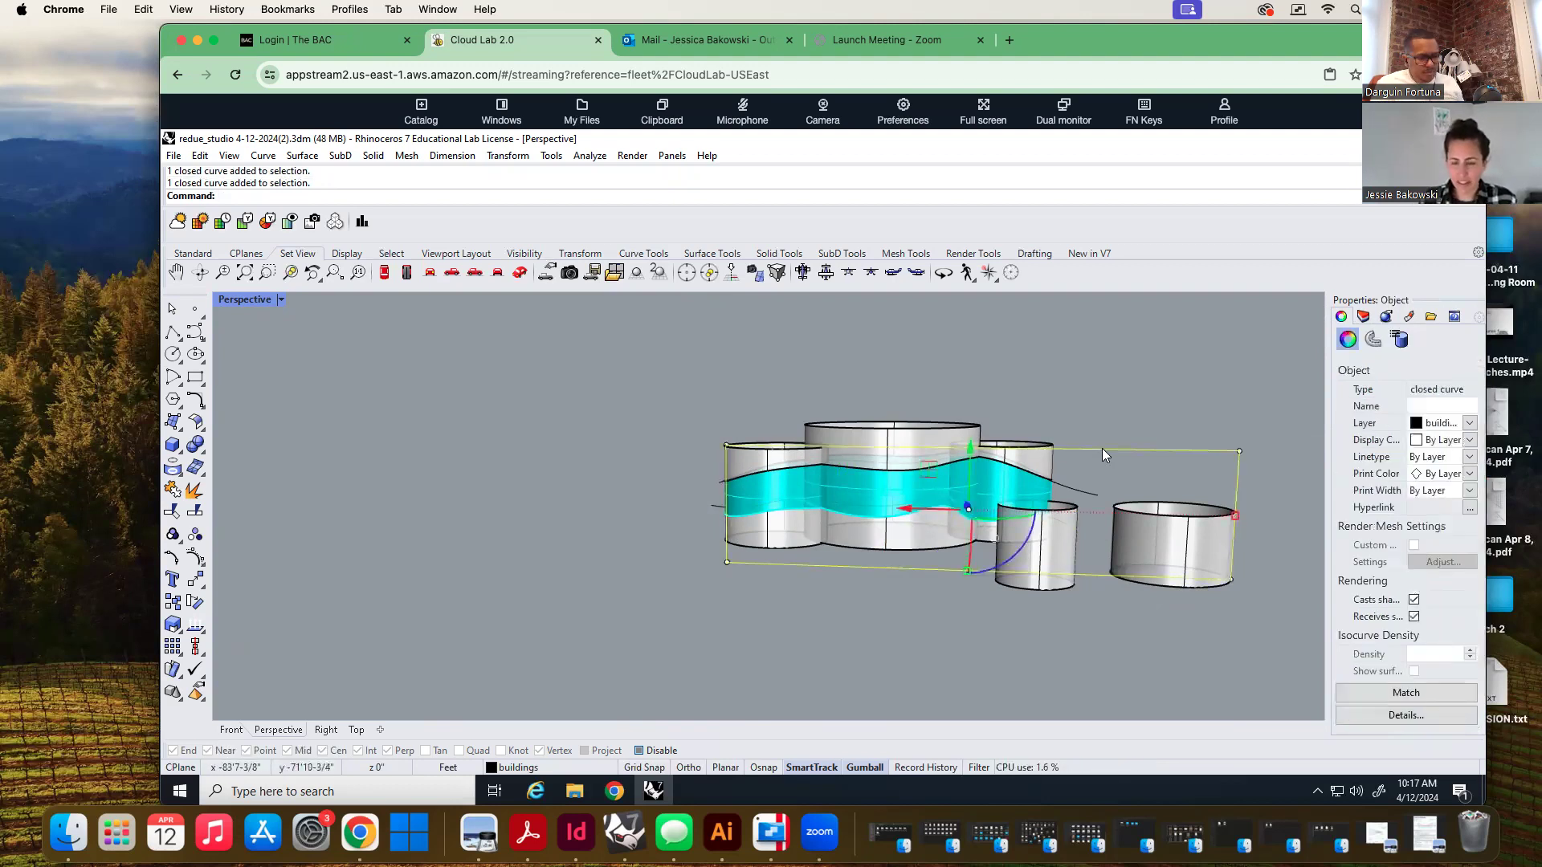
{"action": "key", "text": "Delete"}
{"action": "left_click", "coordinate": [1092, 494]}
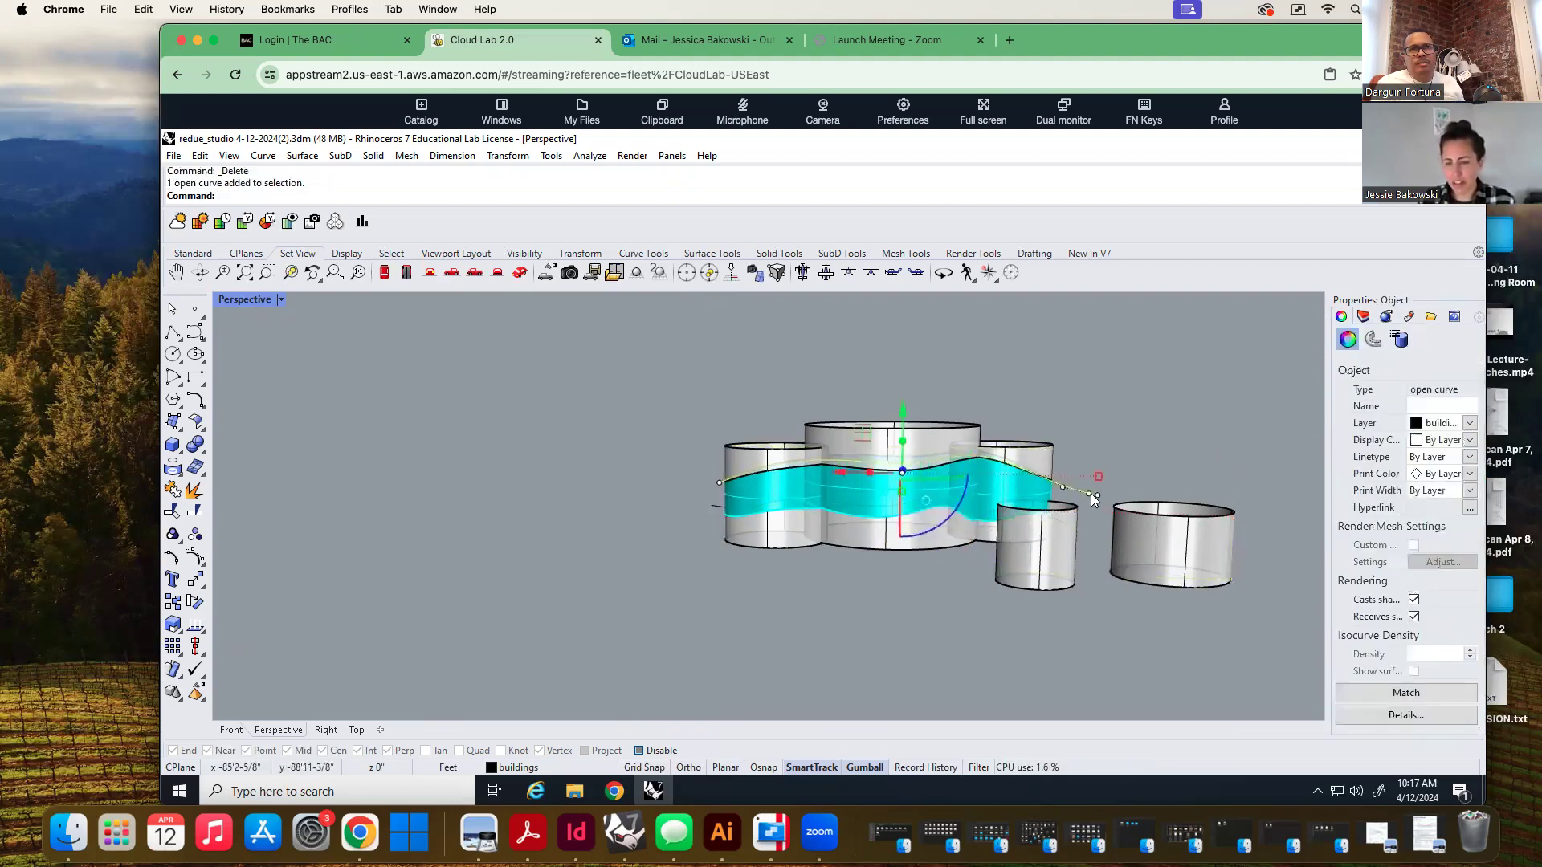
{"action": "key", "text": "Delete"}
Delete the remaining lower wavy curve along the bottom edge of the cyan band
{"action": "scroll", "coordinate": [810, 495], "scroll_direction": "down", "scroll_amount": 2}
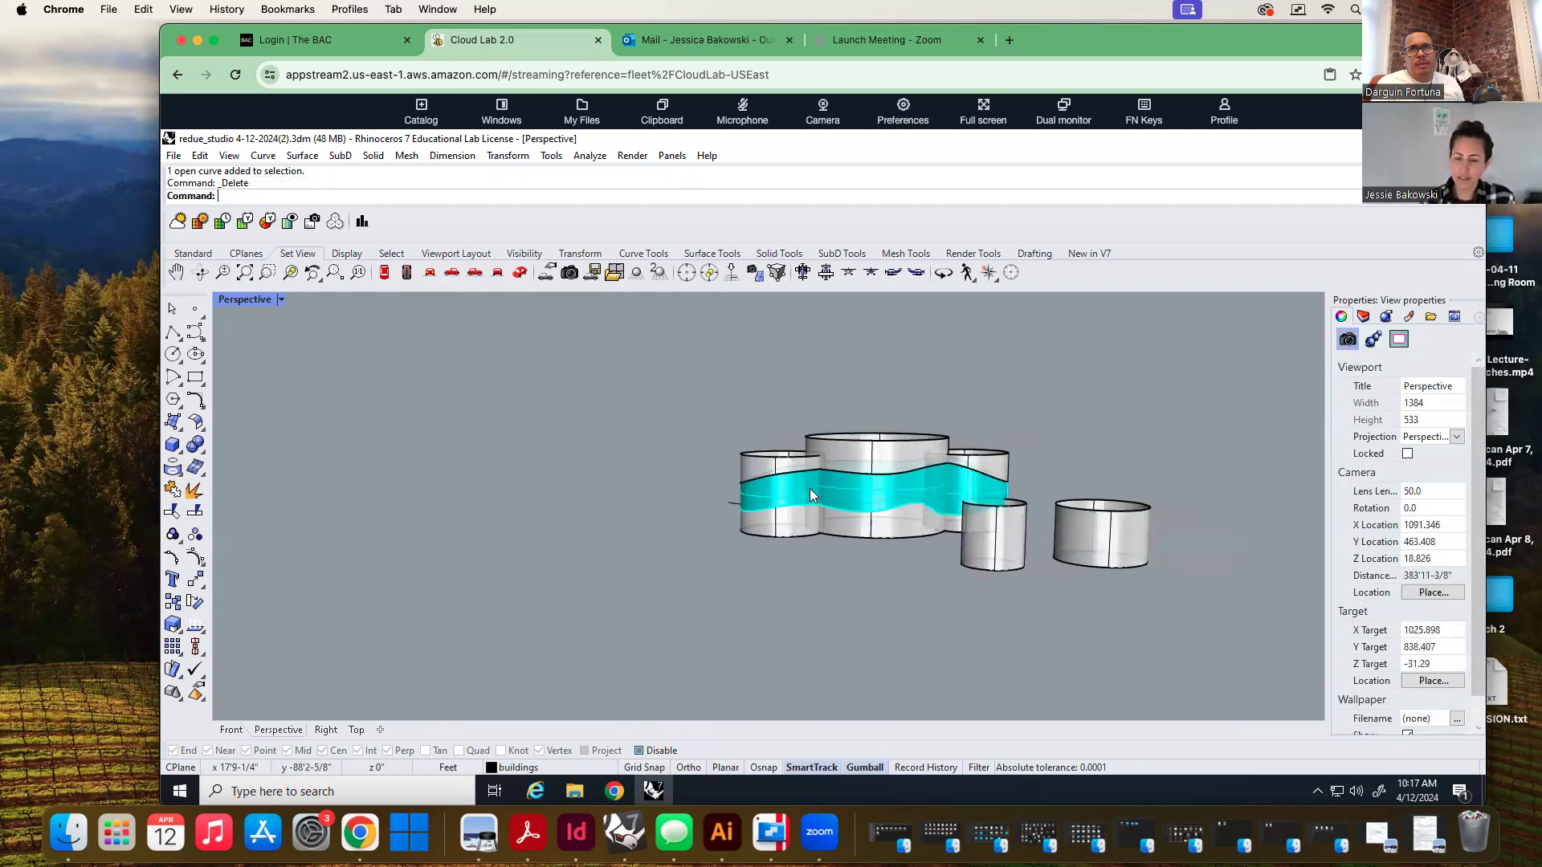
{"action": "left_click", "coordinate": [1120, 546]}
{"action": "left_click", "coordinate": [1052, 618]}
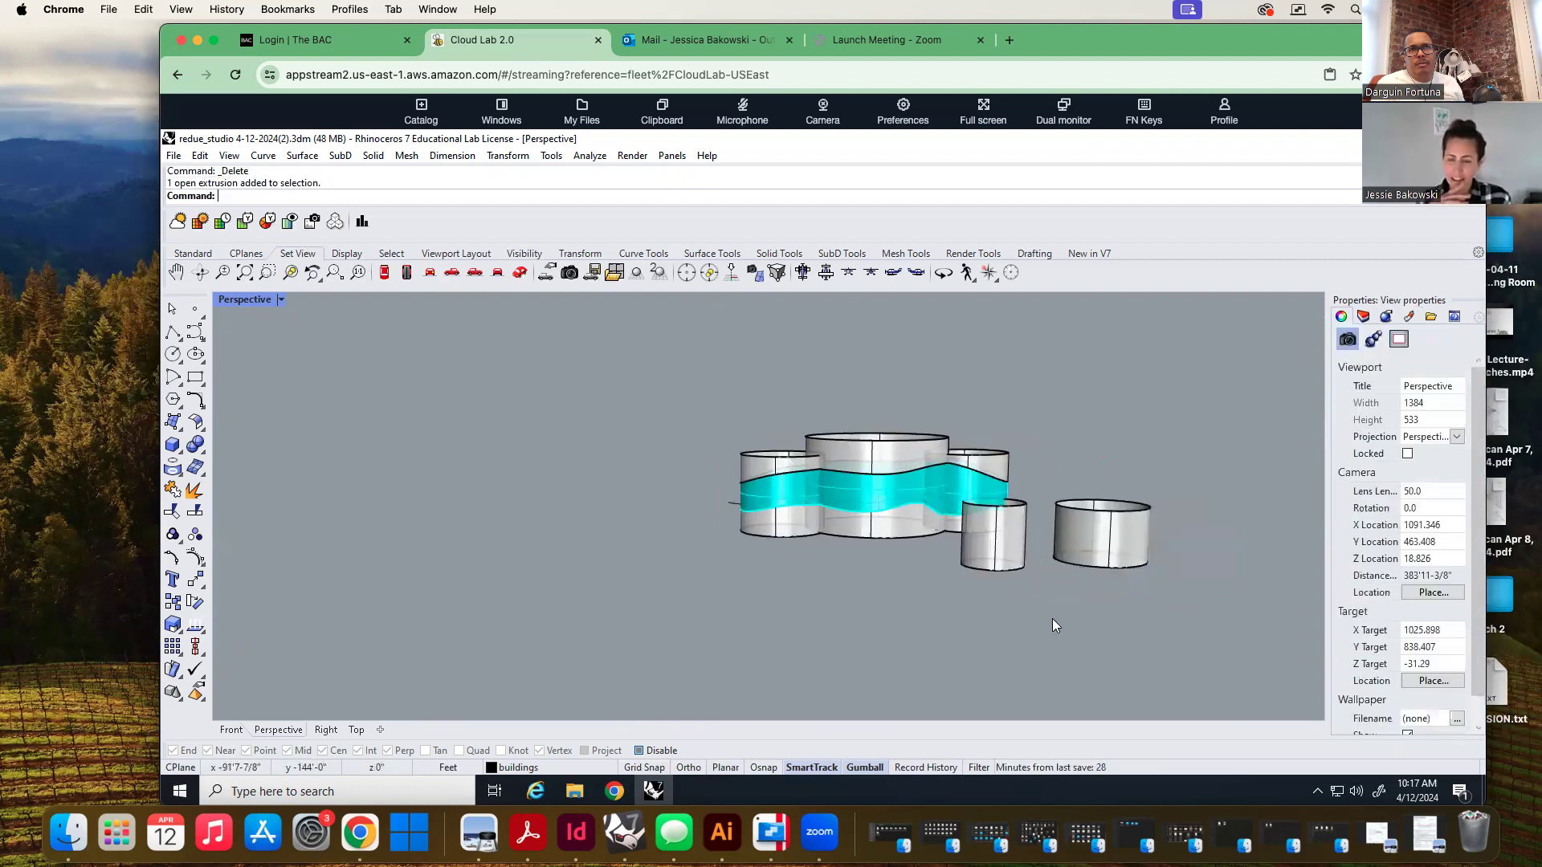
{"action": "right_click_drag", "start_coordinate": [563, 559], "coordinate": [1012, 594]}
{"action": "left_click", "coordinate": [796, 540]}
{"action": "key", "text": "Delete"}
Move the small low cylinder next to the banded flanking cylinder slightly upward
{"action": "right_click_drag", "start_coordinate": [536, 599], "coordinate": [623, 566]}
{"action": "left_click", "coordinate": [586, 570]}
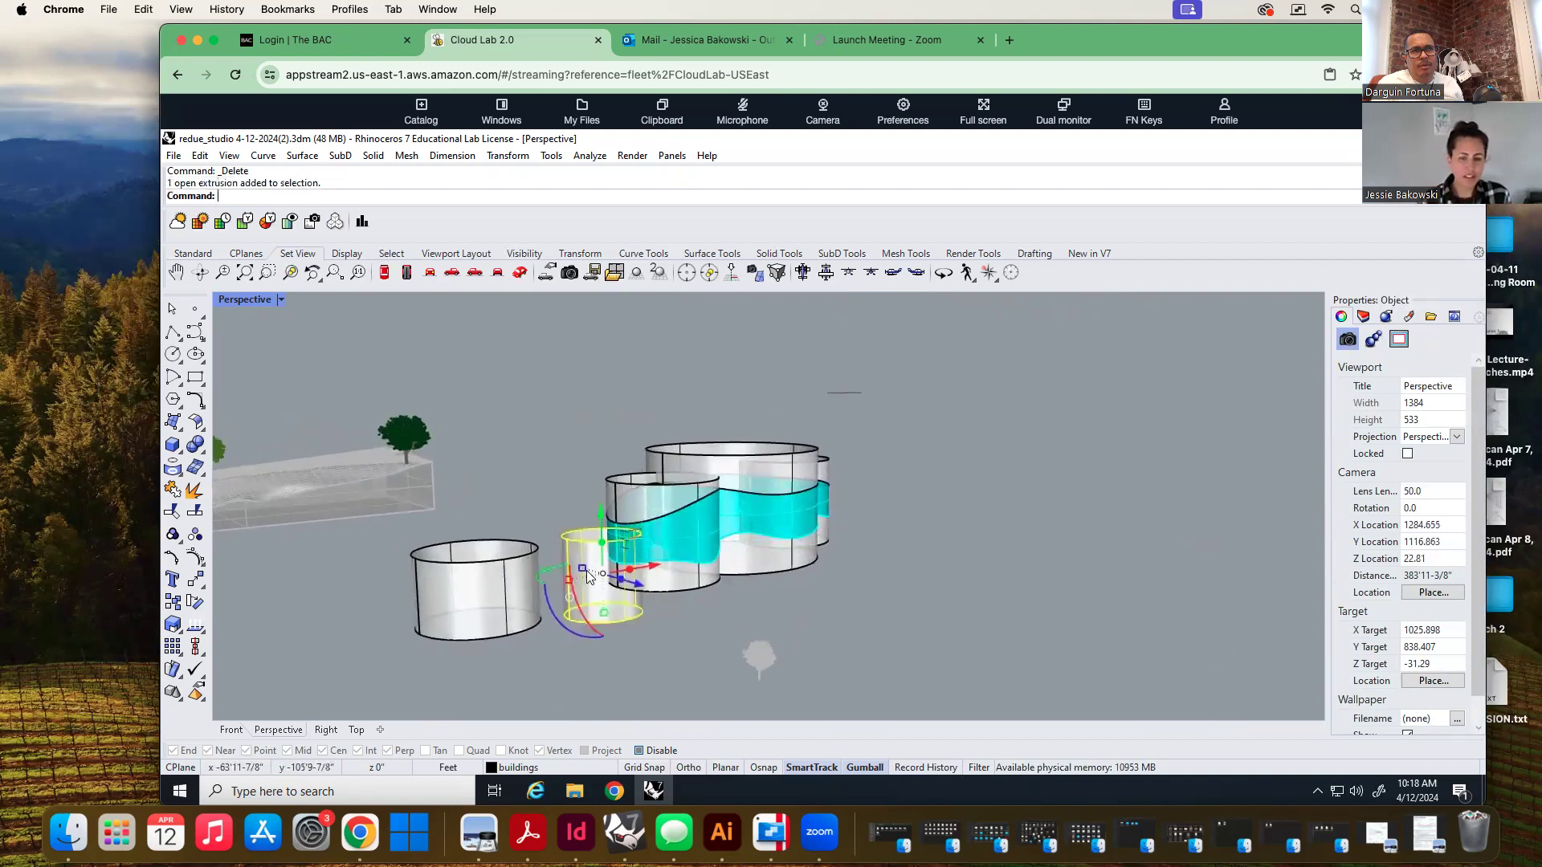
{"action": "left_click_drag", "start_coordinate": [602, 514], "coordinate": [604, 505]}
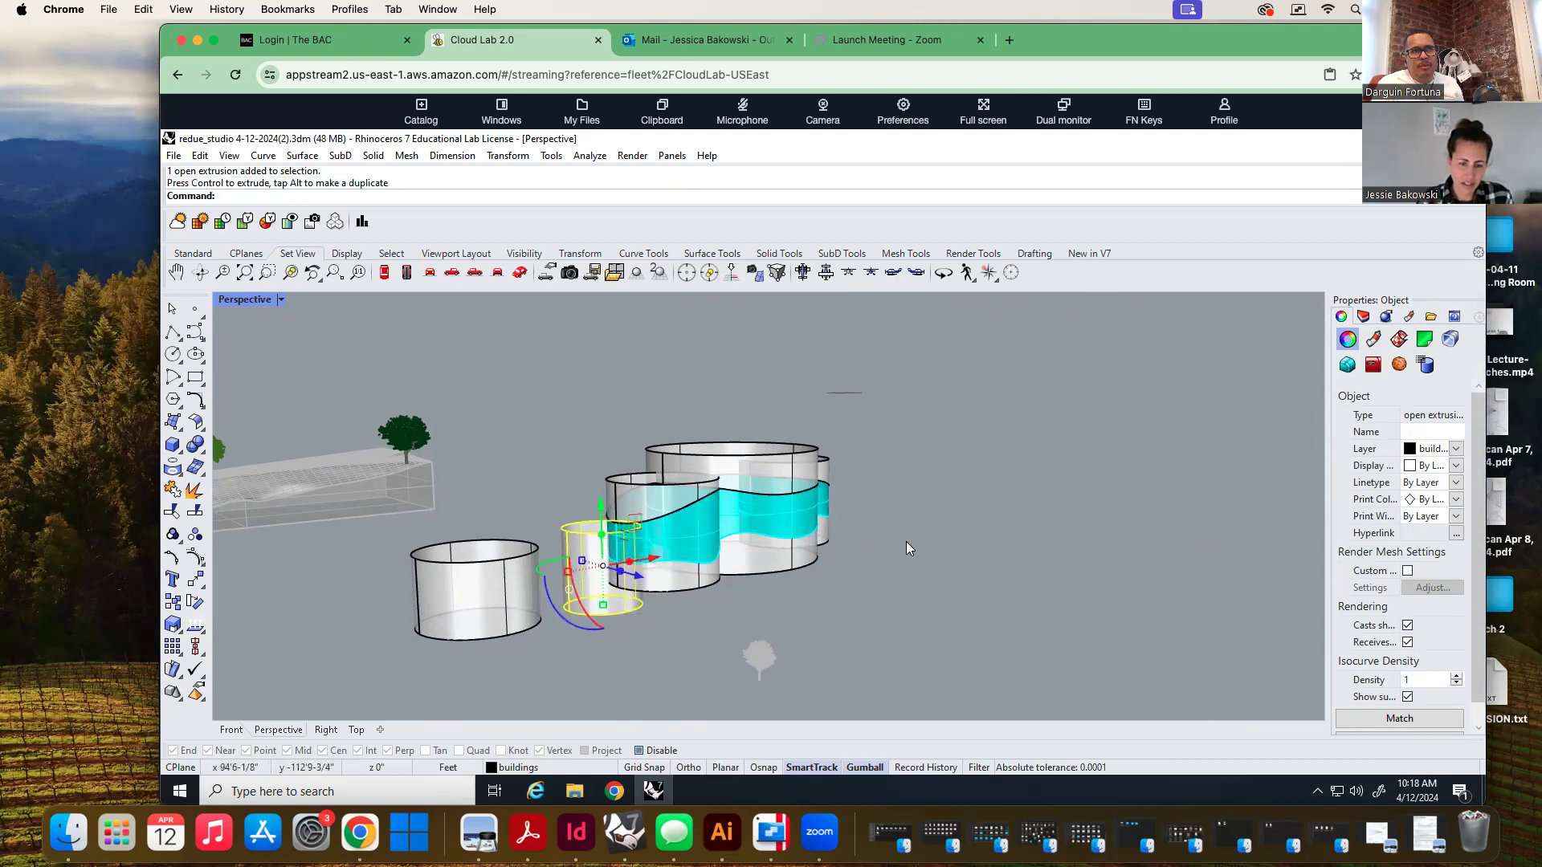
{"action": "left_click", "coordinate": [941, 541]}
Split the upper wall of the flanking cylinder farther from the detached one with the central cylinder's upper wall, and delete the overlapping piece inside
{"action": "right_click_drag", "start_coordinate": [970, 560], "coordinate": [729, 576]}
{"action": "right_click_drag", "start_coordinate": [540, 456], "coordinate": [859, 523]}
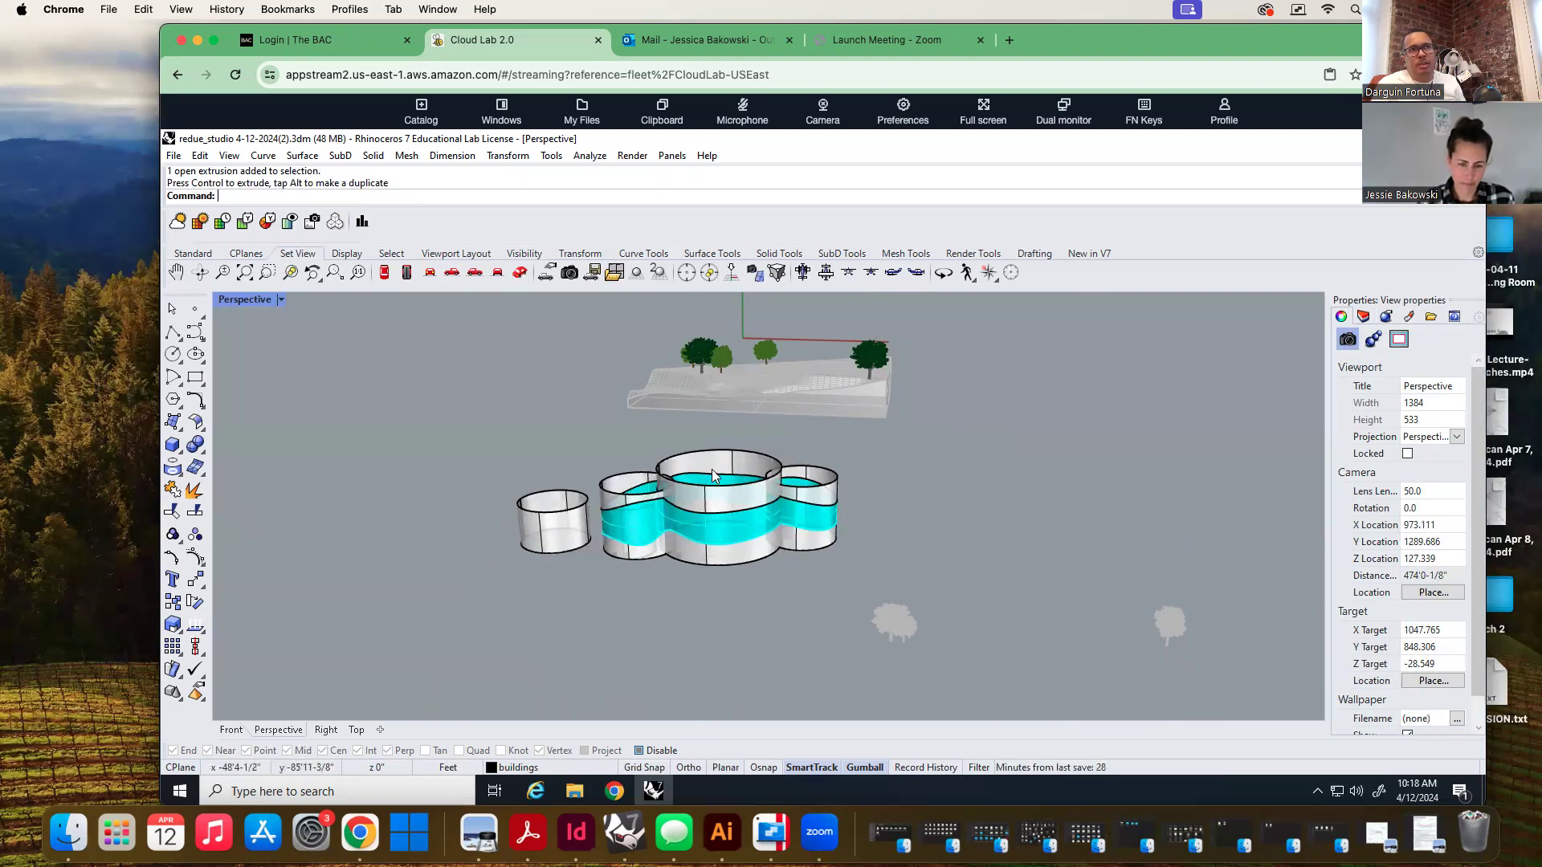
{"action": "right_click_drag", "start_coordinate": [929, 528], "coordinate": [938, 597]}
{"action": "scroll", "coordinate": [786, 466], "scroll_direction": "up", "scroll_amount": 5}
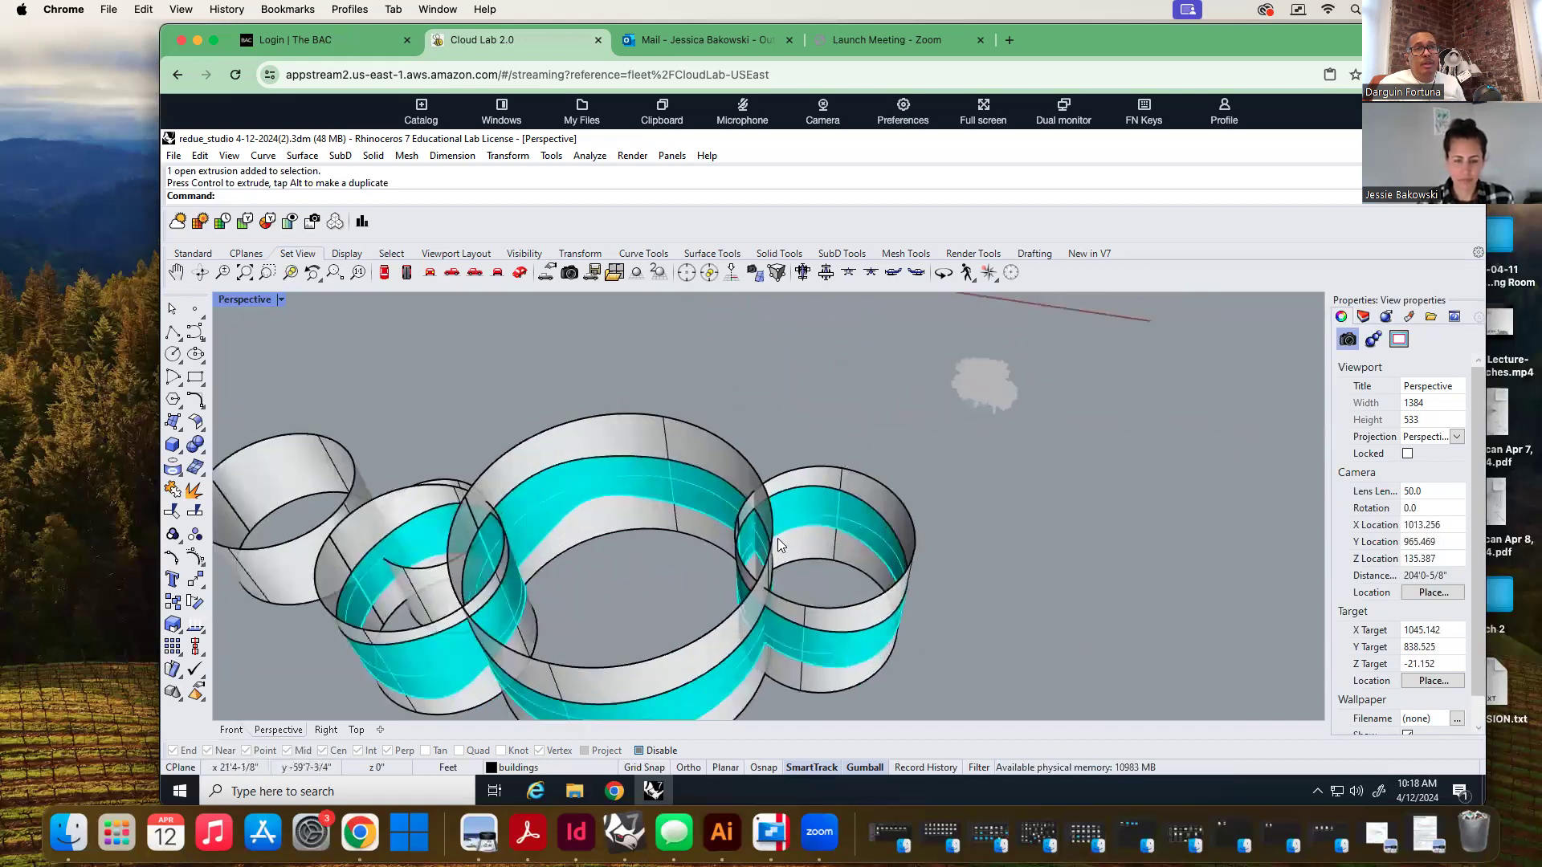
{"action": "scroll", "coordinate": [758, 524], "scroll_direction": "down", "scroll_amount": 1}
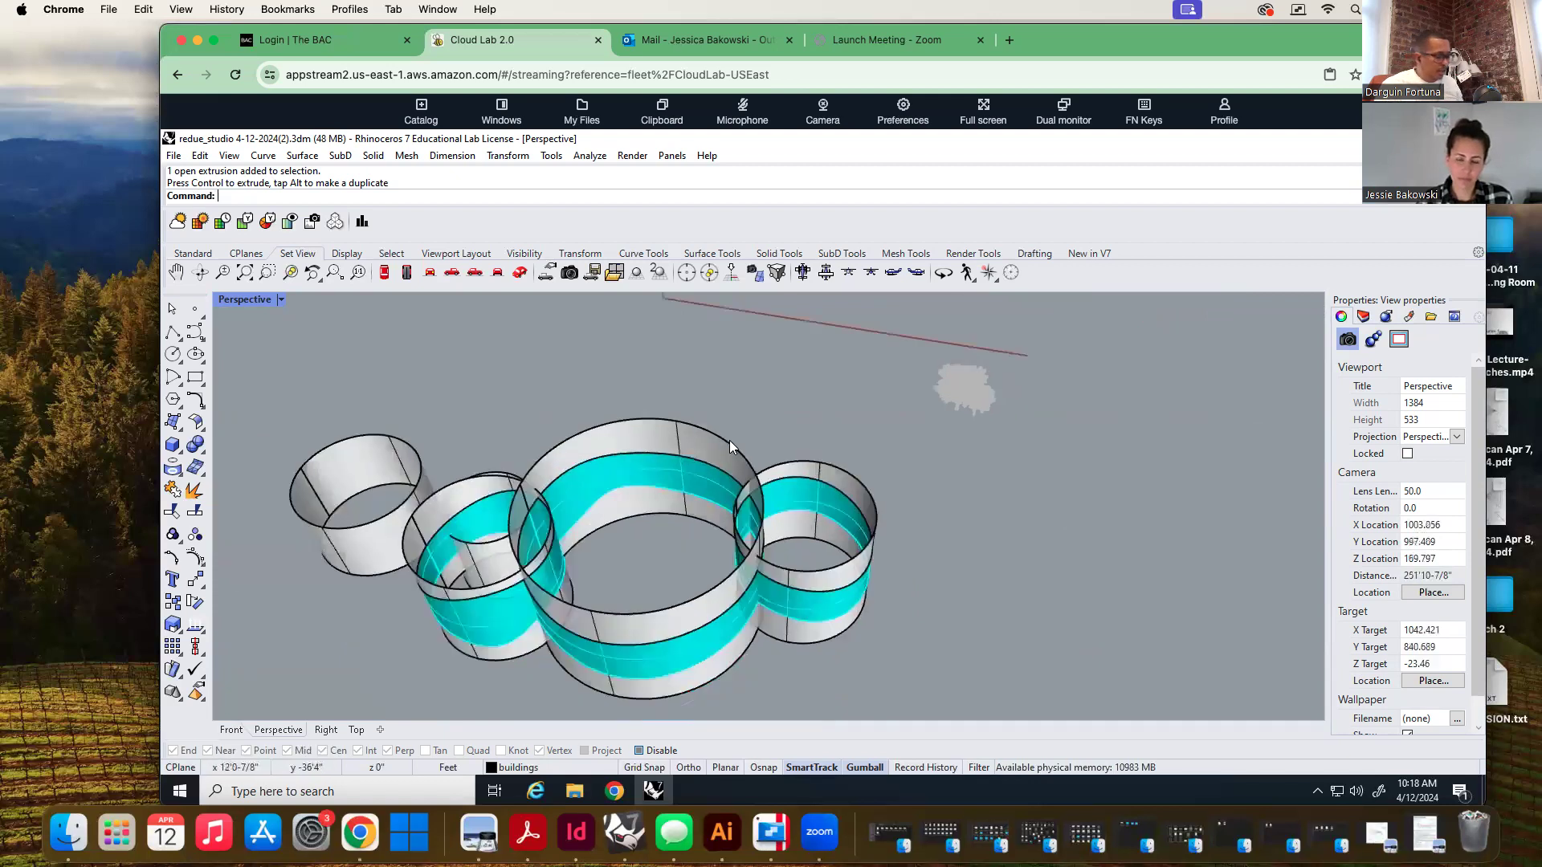
{"action": "type", "text": "split"}
{"action": "key", "text": "Return"}
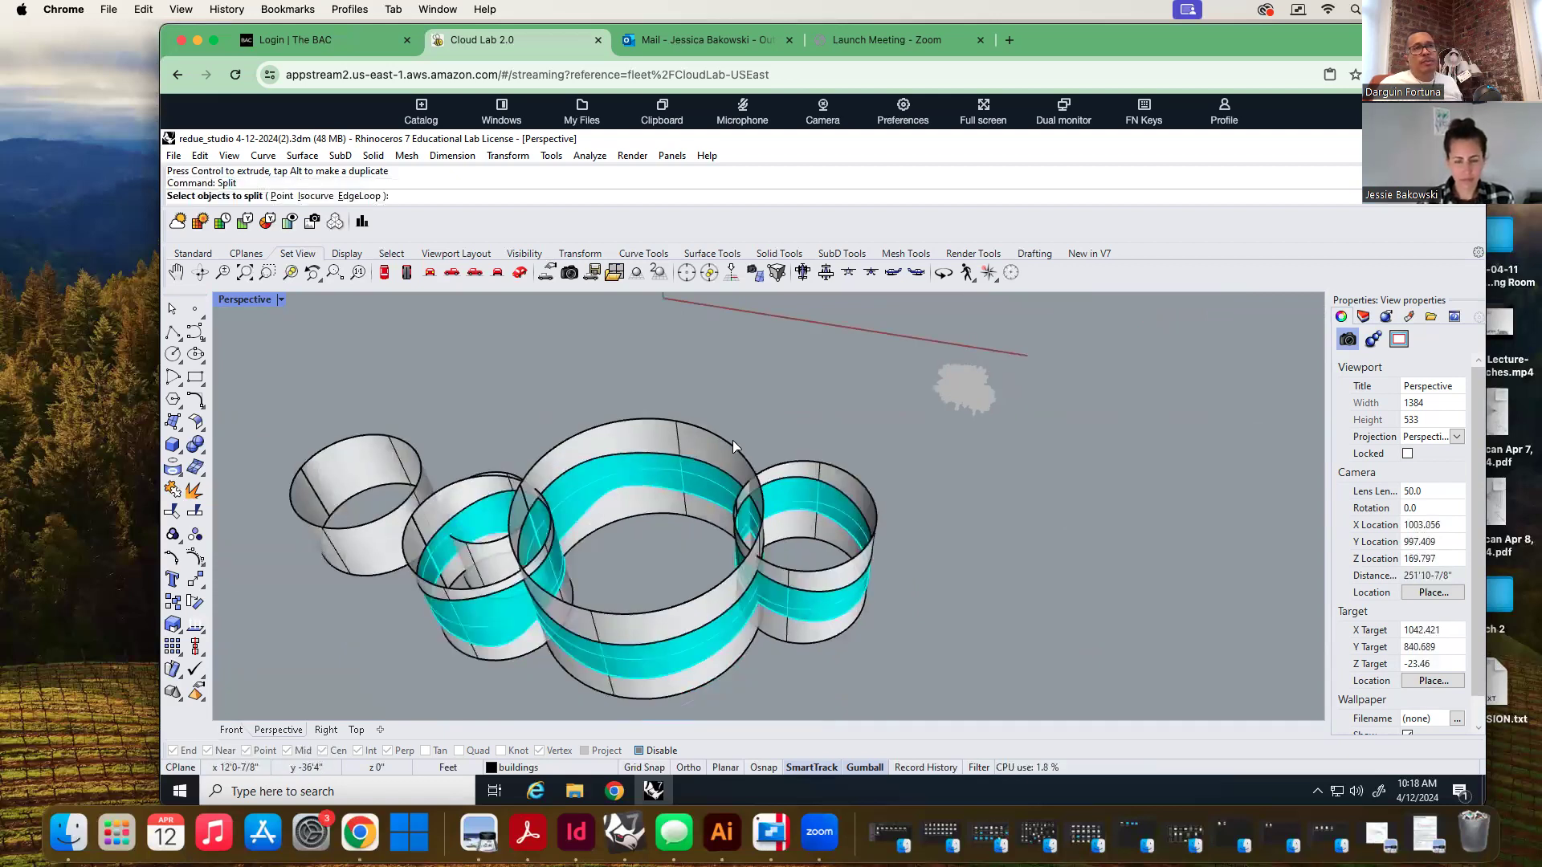
{"action": "left_click", "coordinate": [807, 473]}
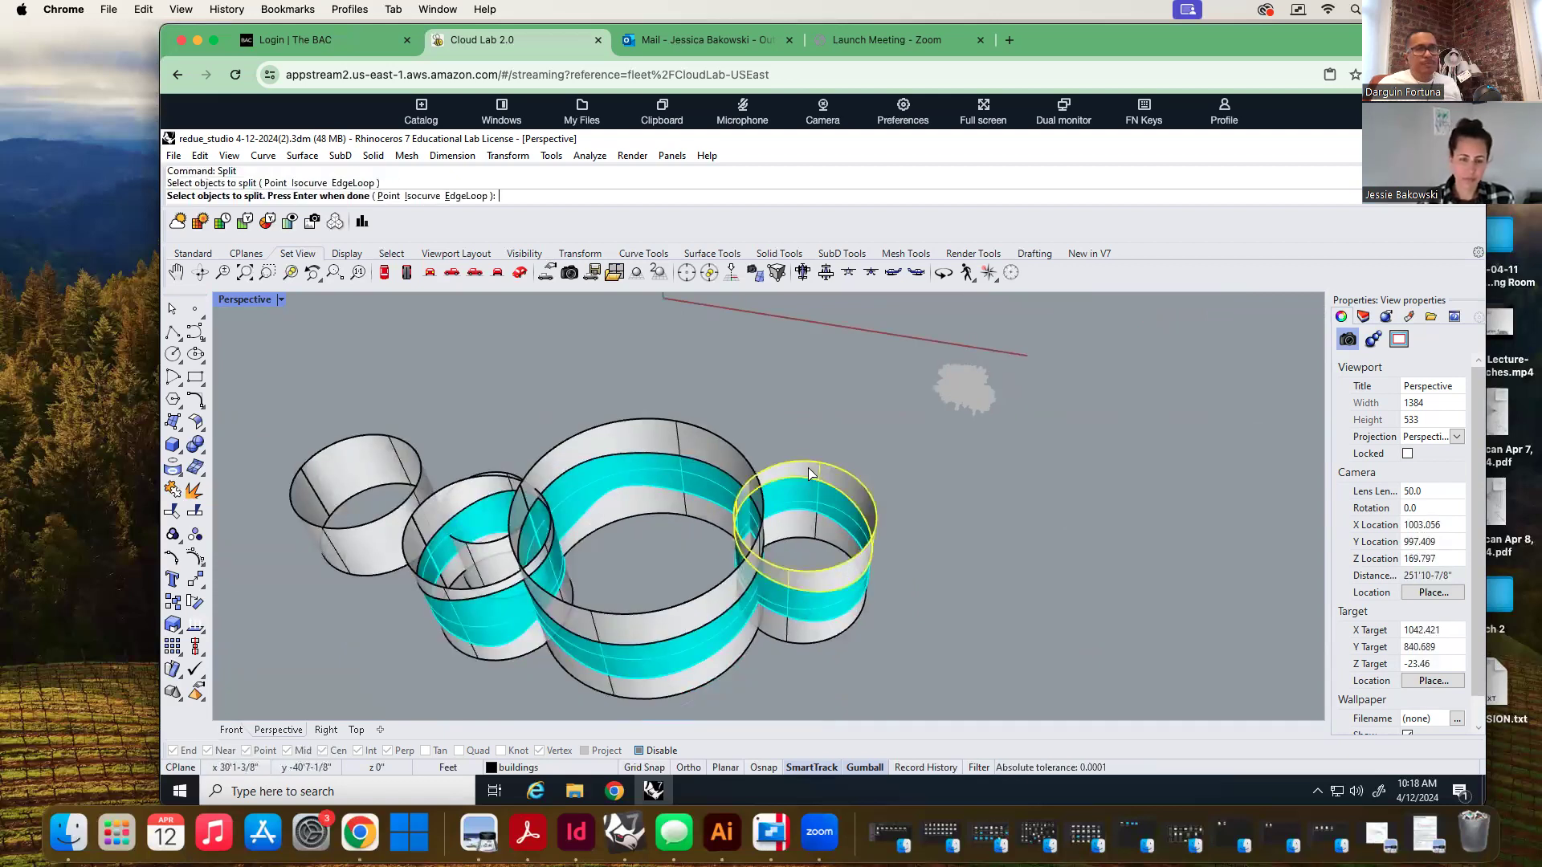
{"action": "right_click_drag", "start_coordinate": [766, 650], "coordinate": [654, 565]}
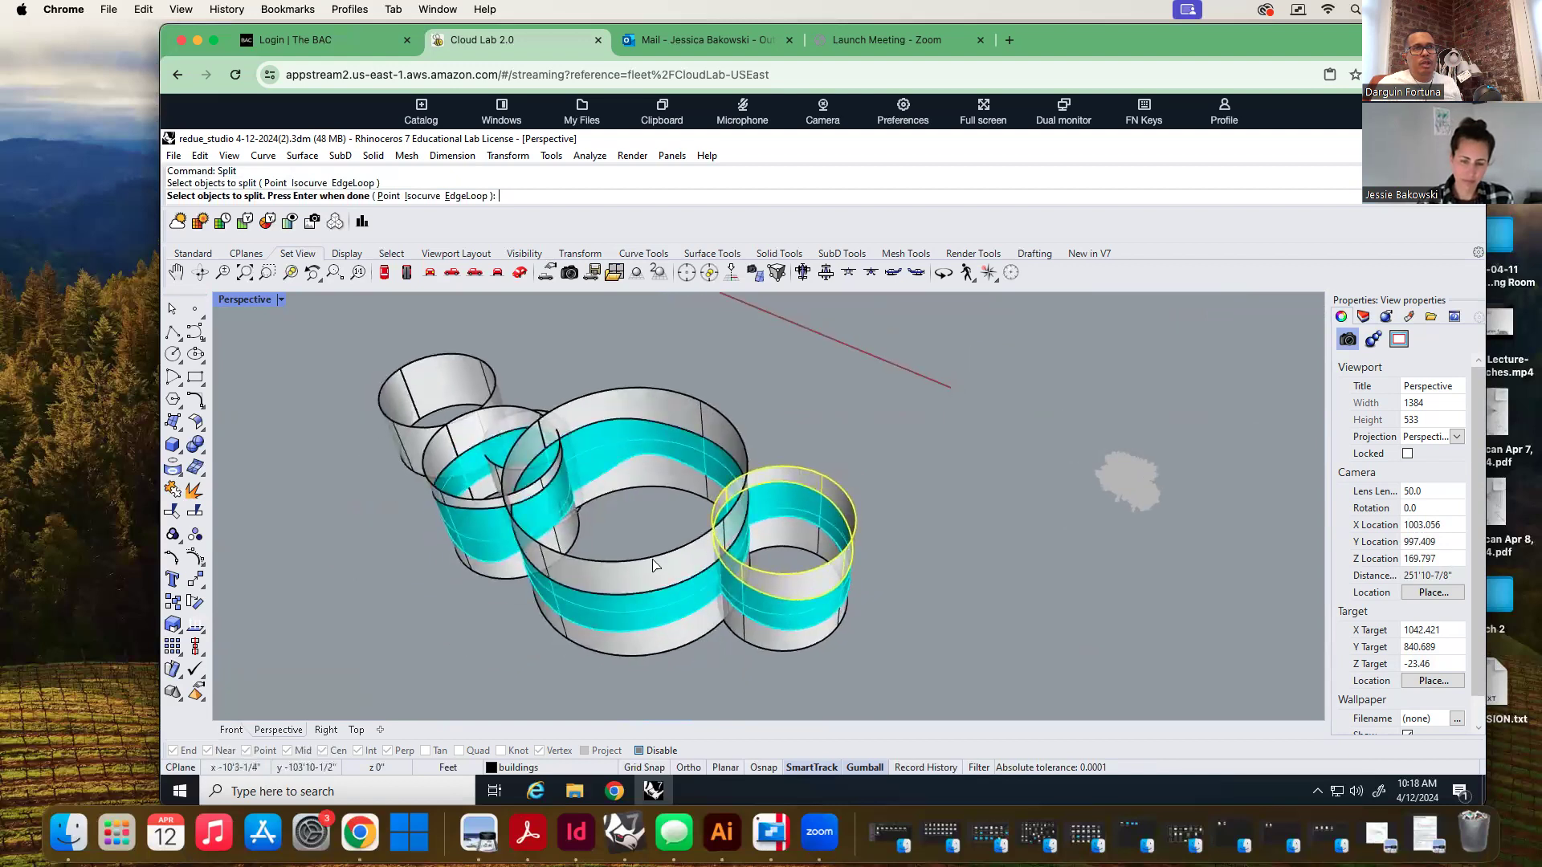
{"action": "key", "text": "Return"}
{"action": "left_click", "coordinate": [655, 564]}
{"action": "key", "text": "Return"}
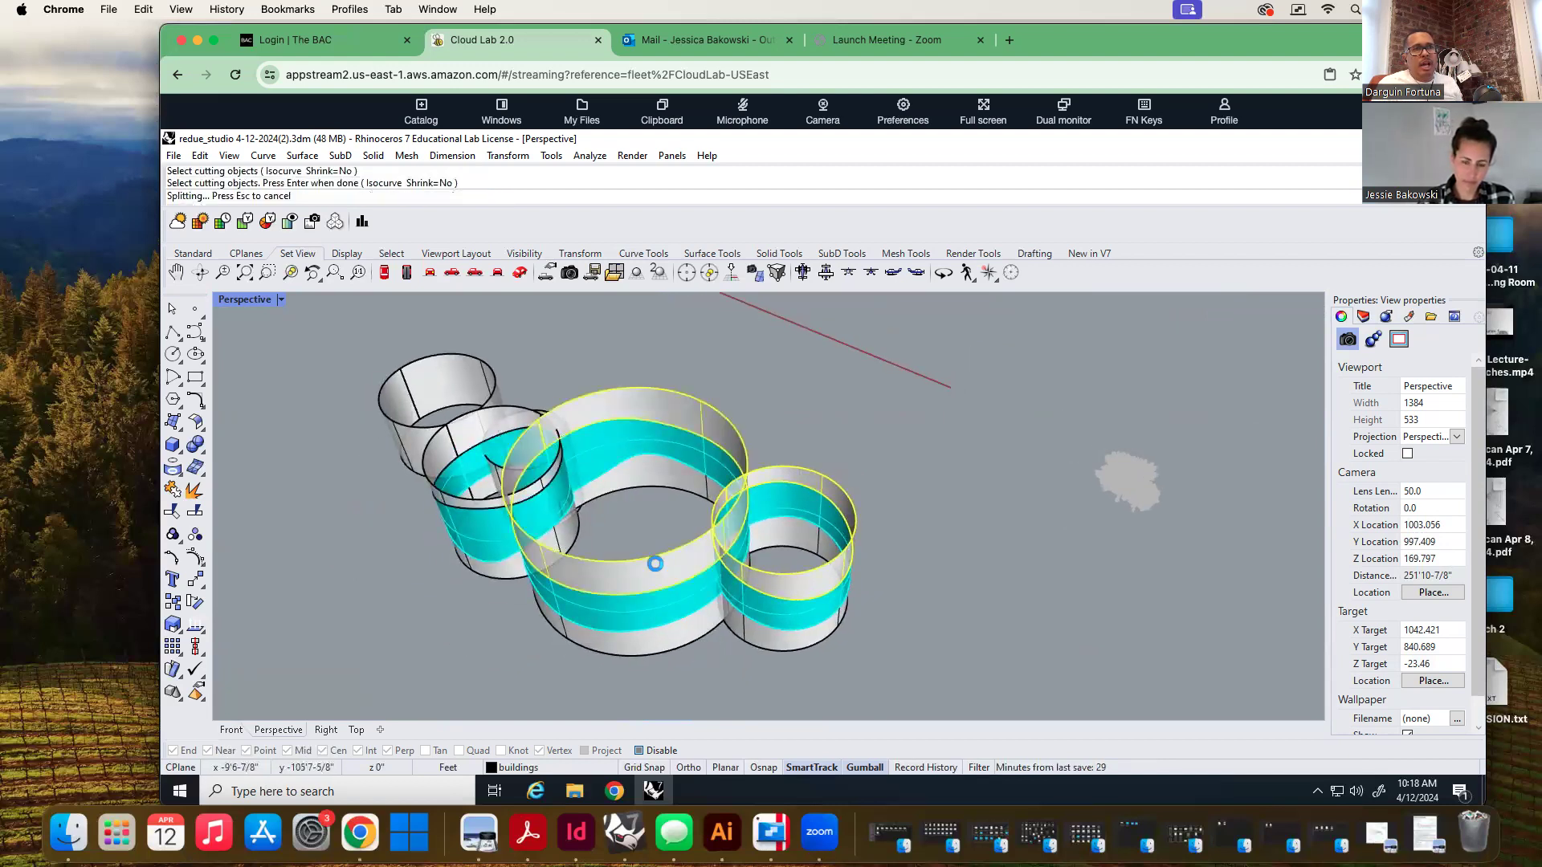
{"action": "left_click", "coordinate": [722, 499]}
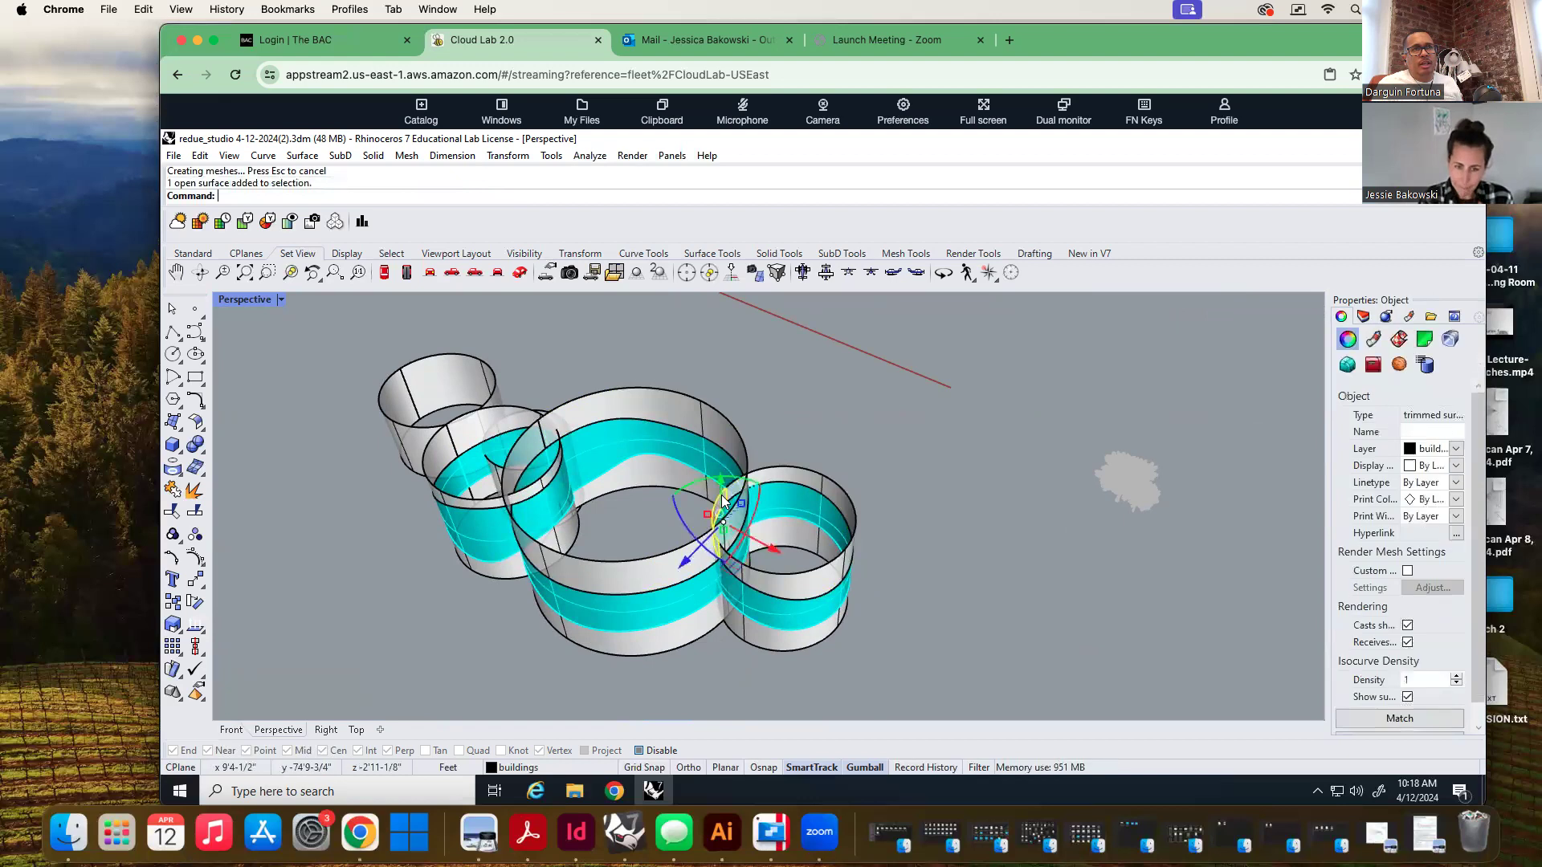
{"action": "key", "text": "Delete"}
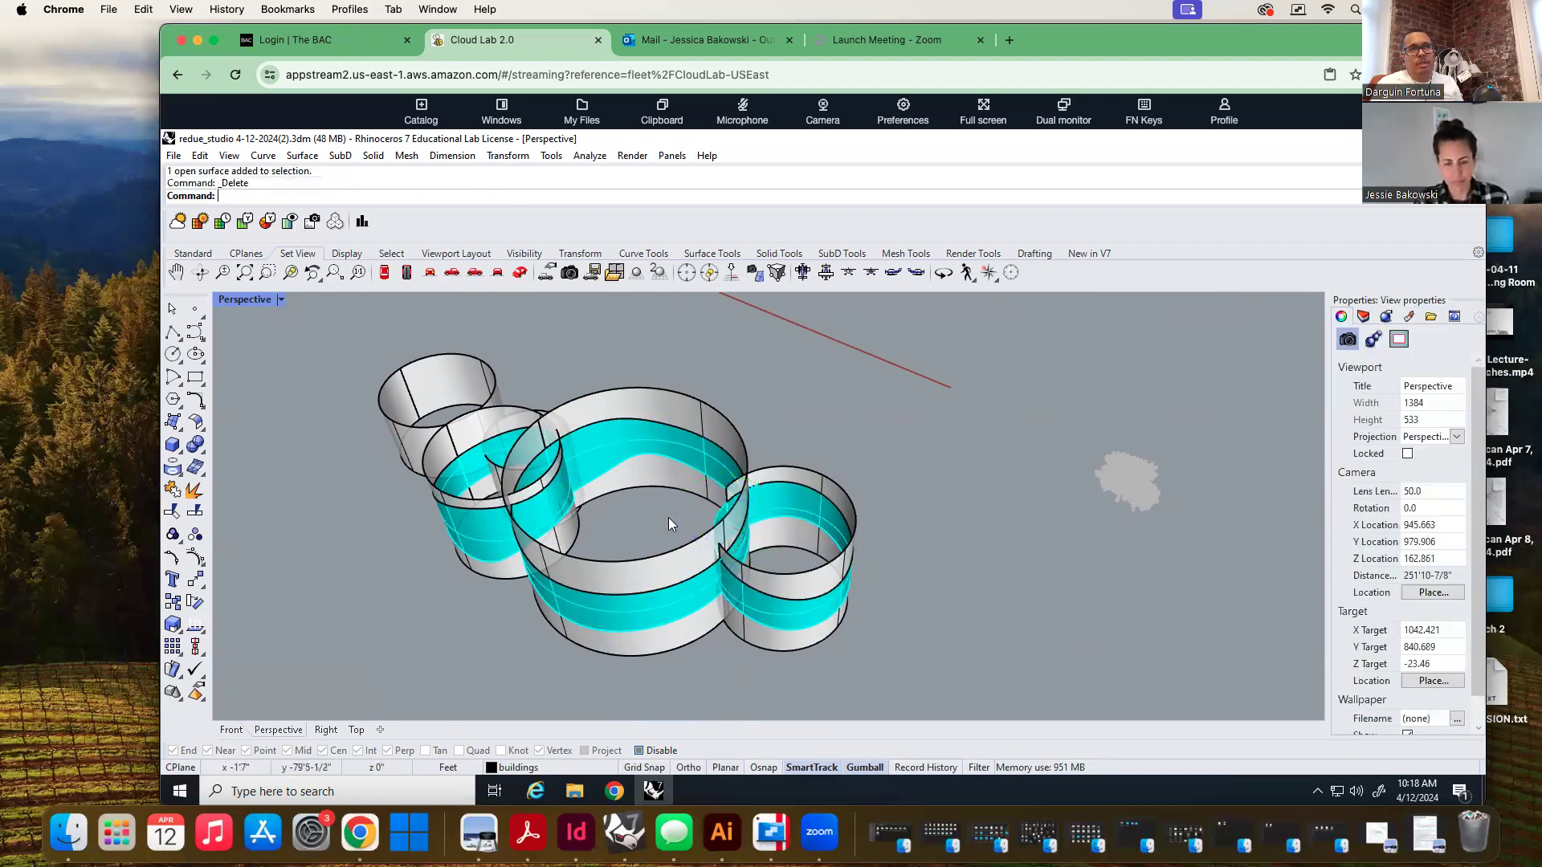
Try to split the central cylinder's upper wall using the trimmed upper wall of the adjoining flanking cylinder
{"action": "key", "text": "Return"}
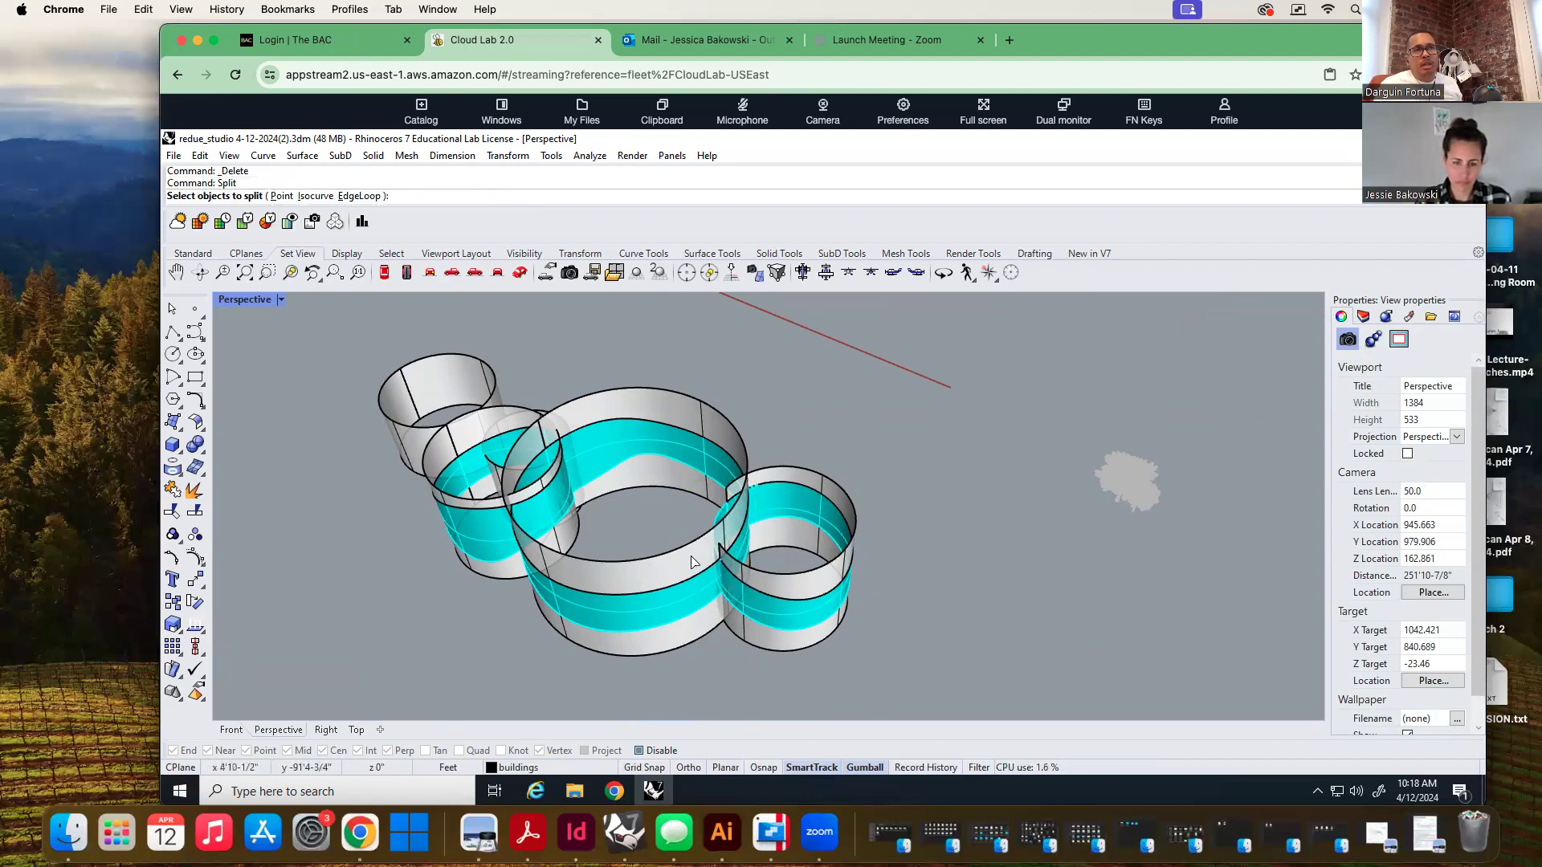
{"action": "left_click", "coordinate": [692, 561]}
{"action": "key", "text": "Return"}
{"action": "left_click", "coordinate": [808, 579]}
{"action": "key", "text": "Return"}
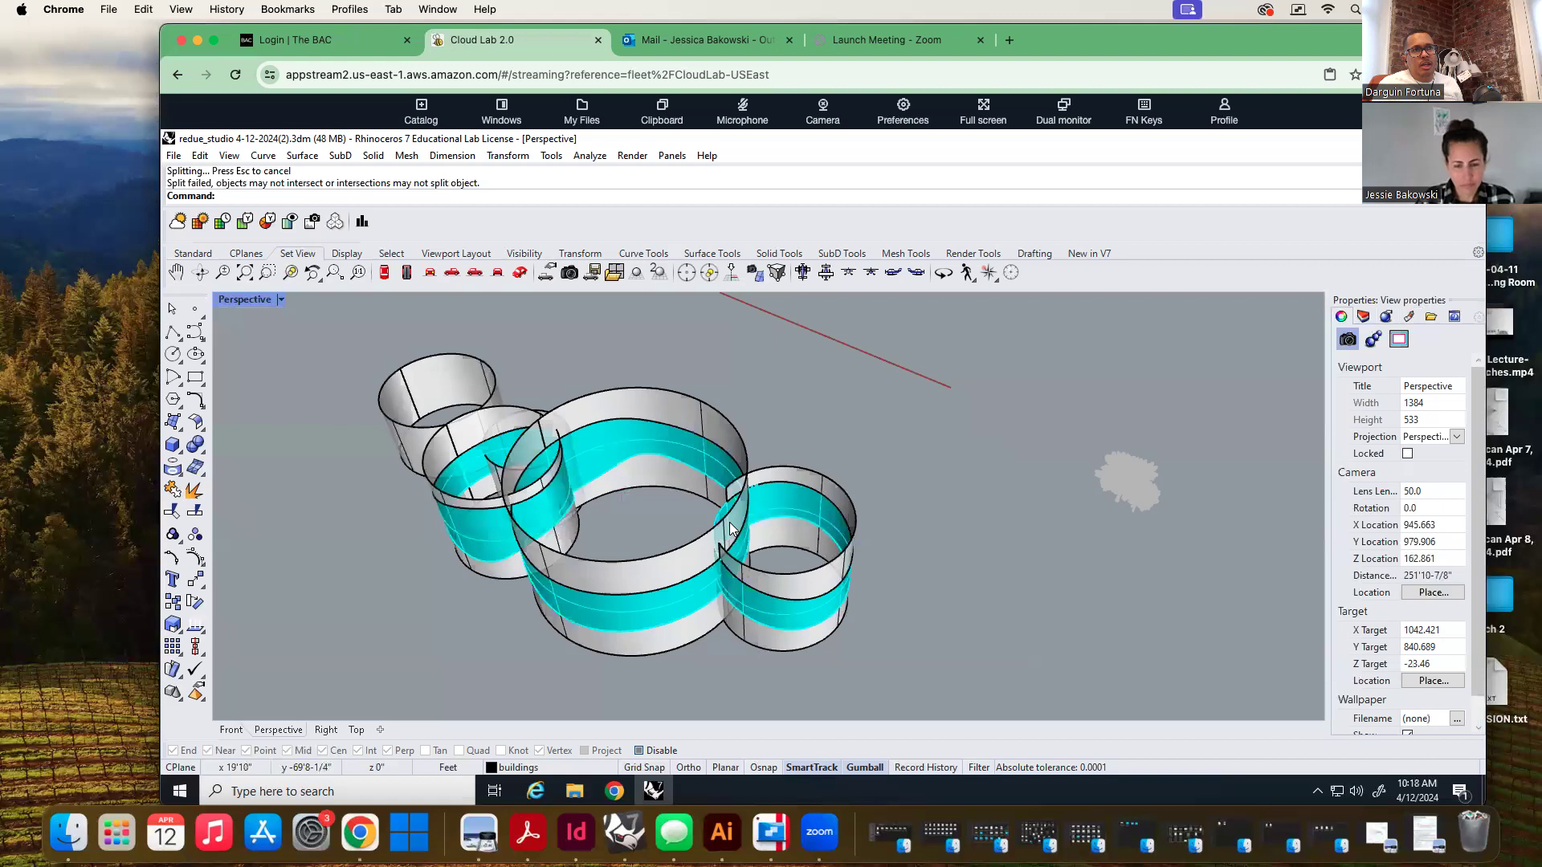
Try to split the lower wall of the same flanking cylinder using the central cylinder's lower wall as cutting object
{"action": "right_click_drag", "start_coordinate": [779, 609], "coordinate": [722, 489]}
{"action": "right_click_drag", "start_coordinate": [626, 596], "coordinate": [716, 612]}
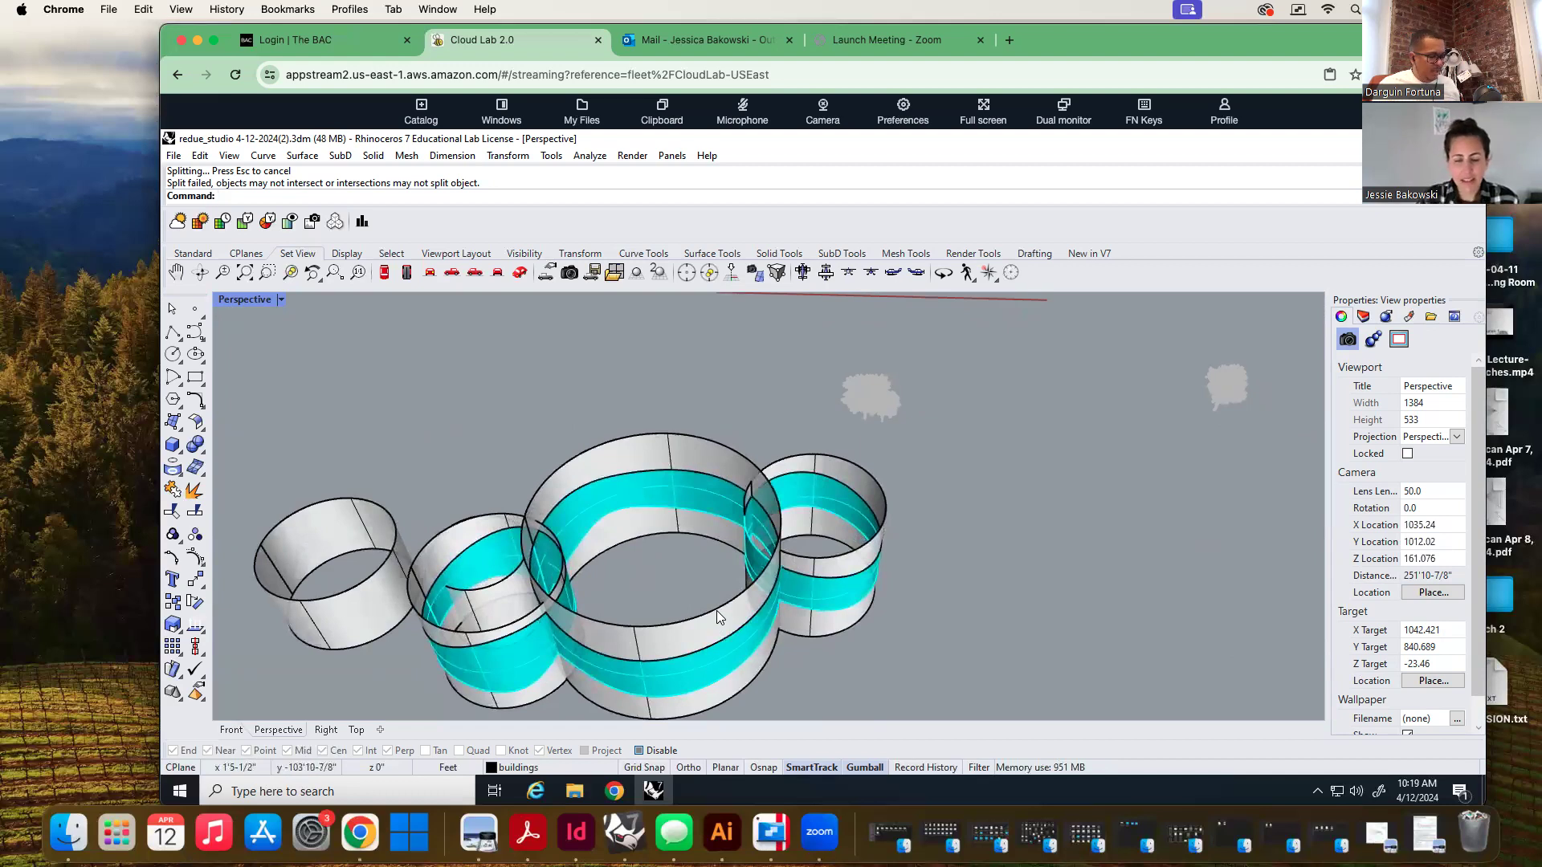
{"action": "key", "text": "Return"}
{"action": "scroll", "coordinate": [731, 562], "scroll_direction": "up", "scroll_amount": 3}
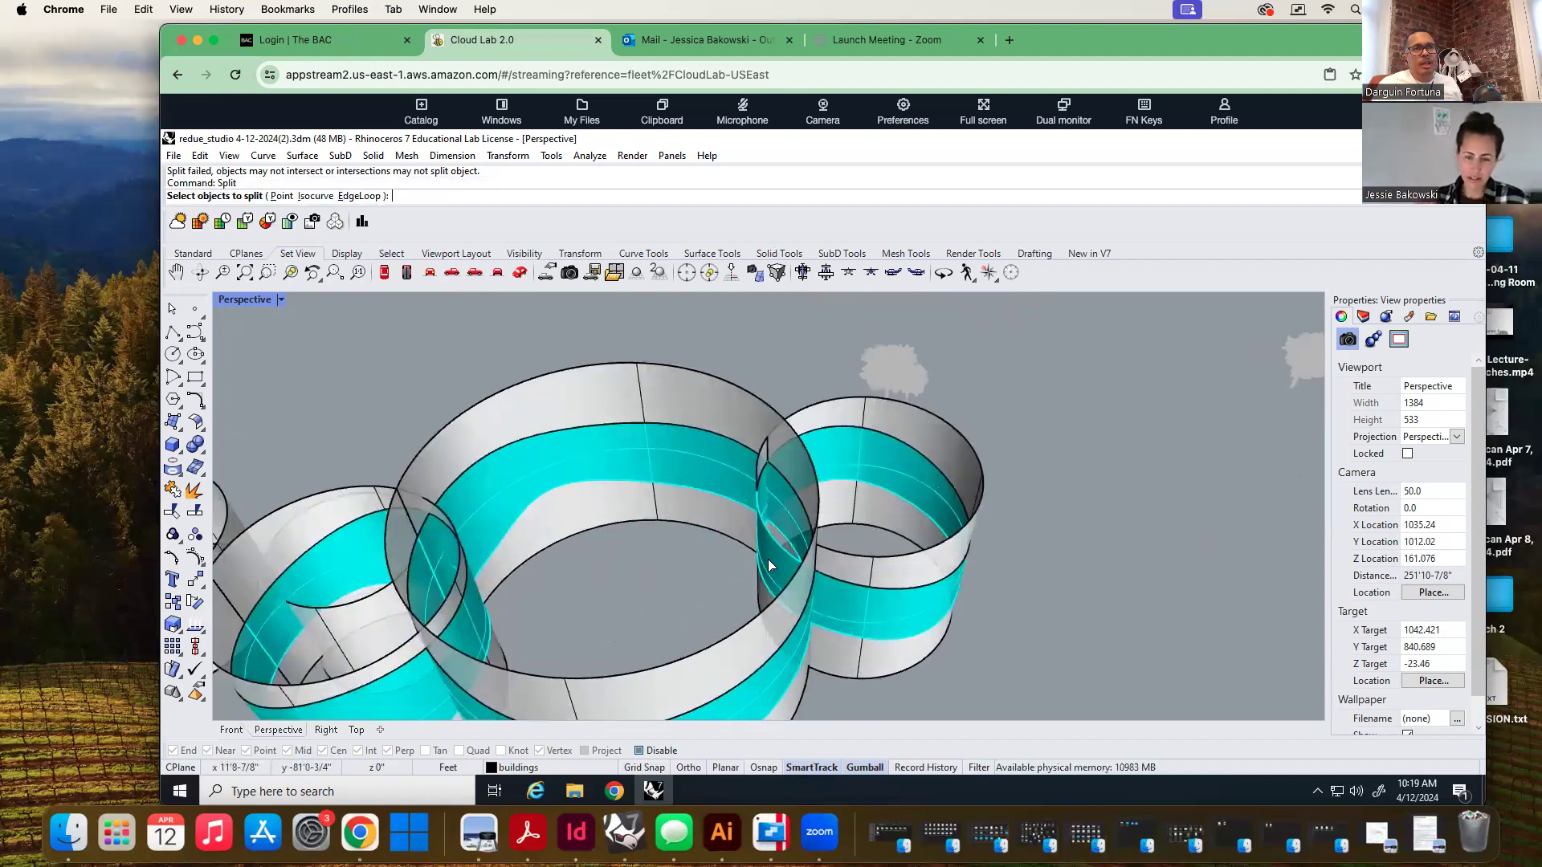
{"action": "left_click", "coordinate": [777, 564]}
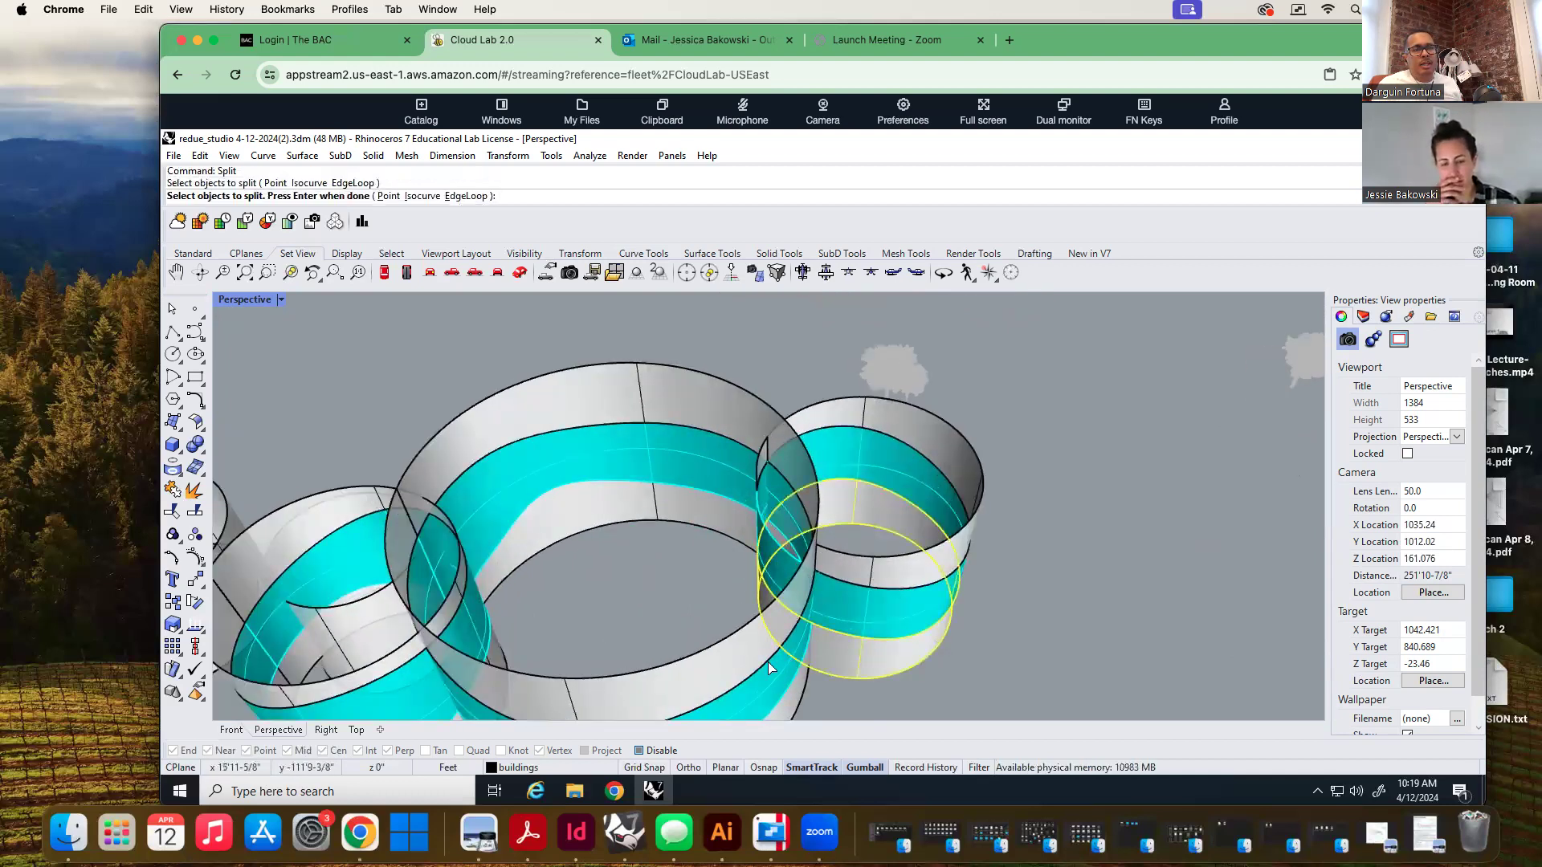
{"action": "key", "text": "Return"}
{"action": "left_click", "coordinate": [798, 701]}
{"action": "key", "text": "Return"}
{"action": "right_click_drag", "start_coordinate": [695, 575], "coordinate": [797, 584]}
{"action": "left_click", "coordinate": [829, 608]}
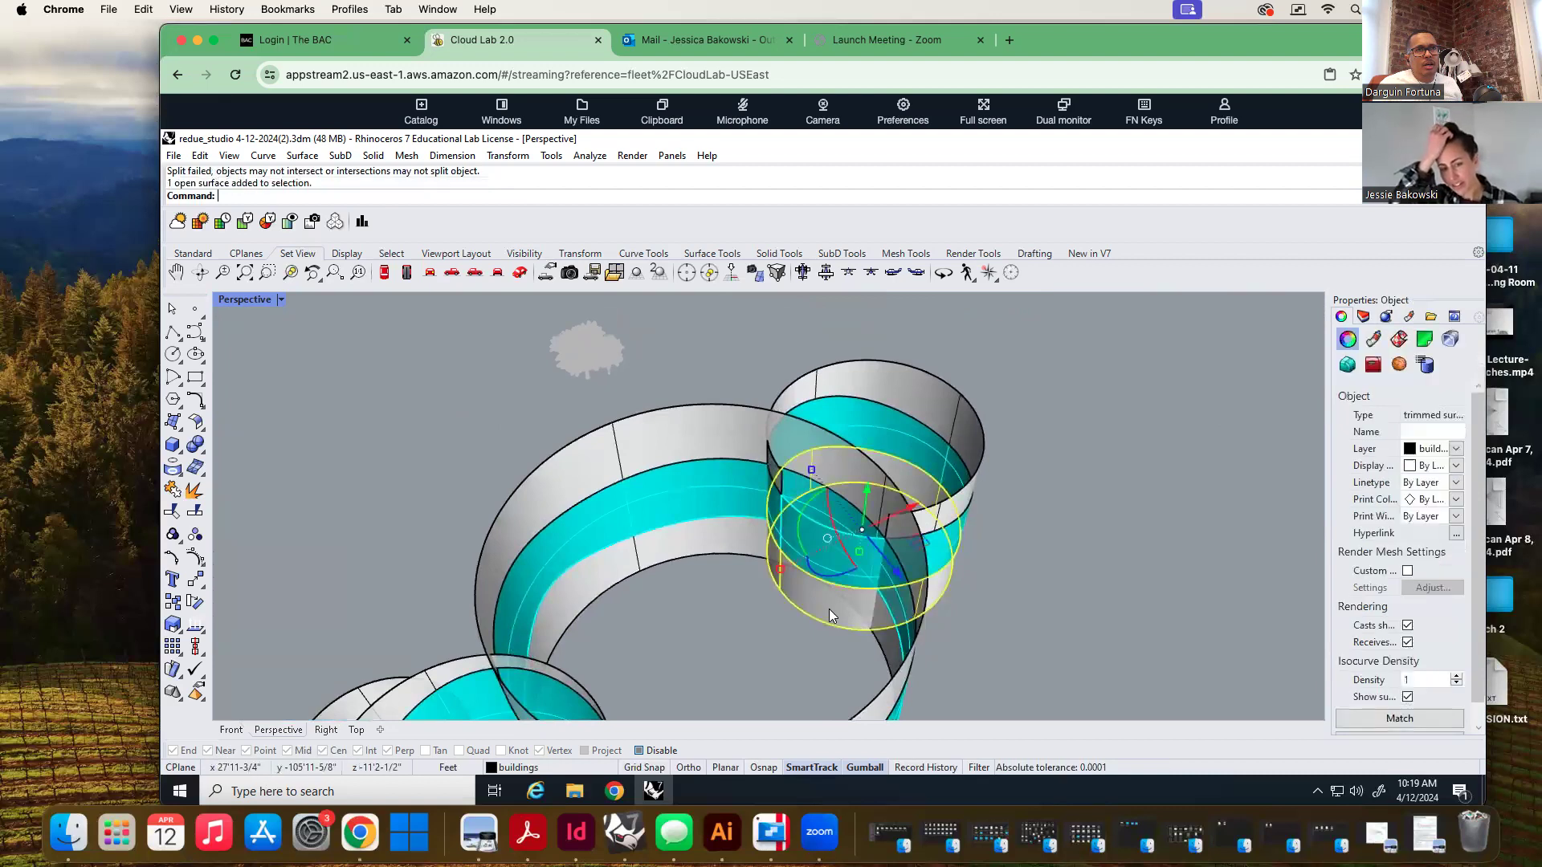
{"action": "left_click", "coordinate": [804, 647]}
{"action": "right_click_drag", "start_coordinate": [792, 644], "coordinate": [697, 571]}
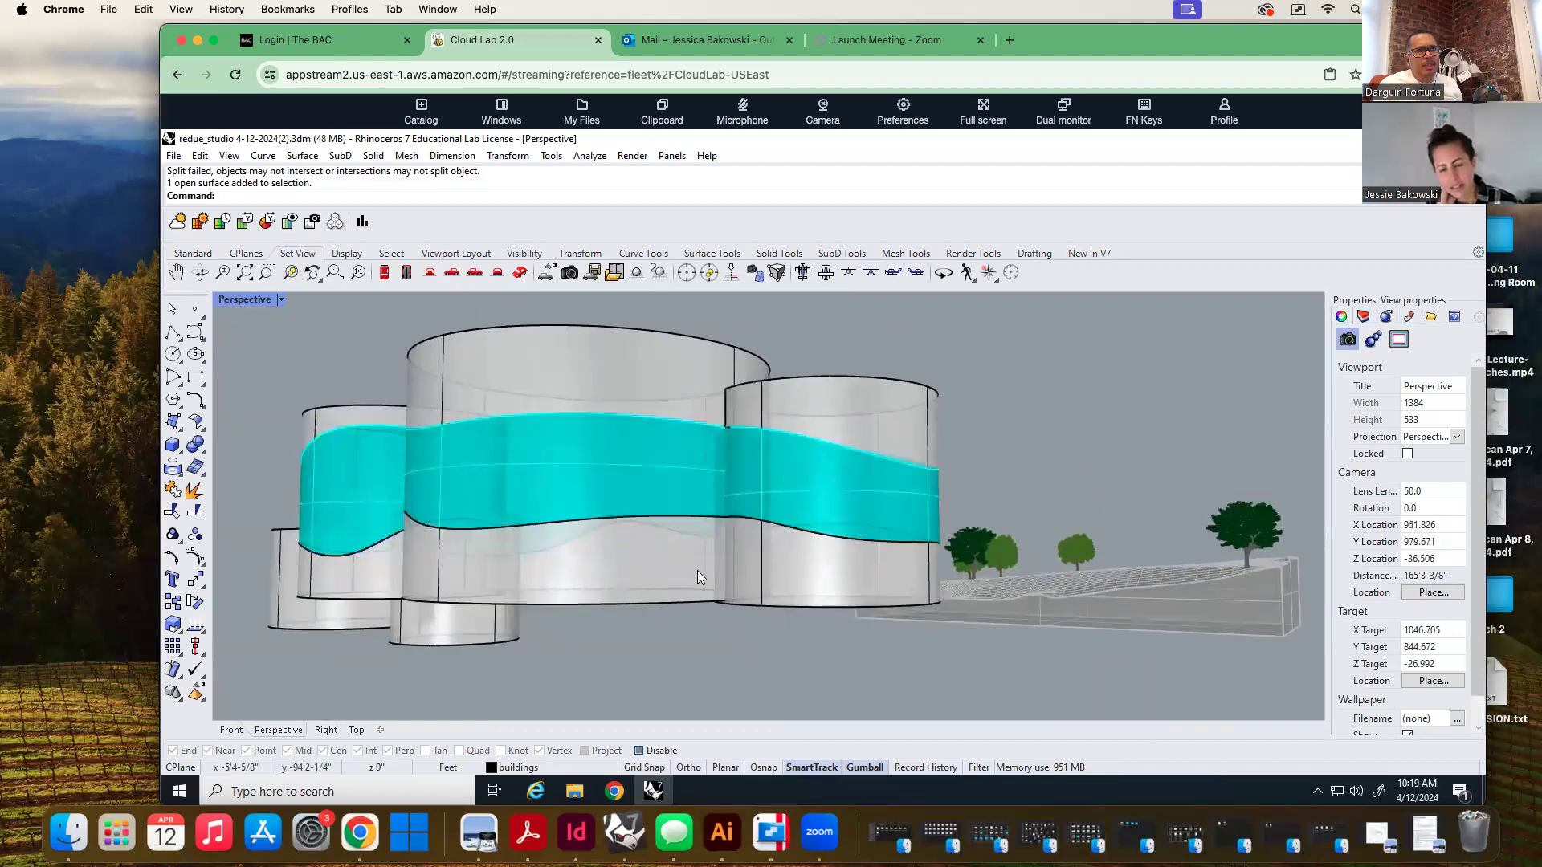
Try scaling the flanking cylinder's lower wall vertically, and undo that scaling
{"action": "left_click", "coordinate": [692, 586]}
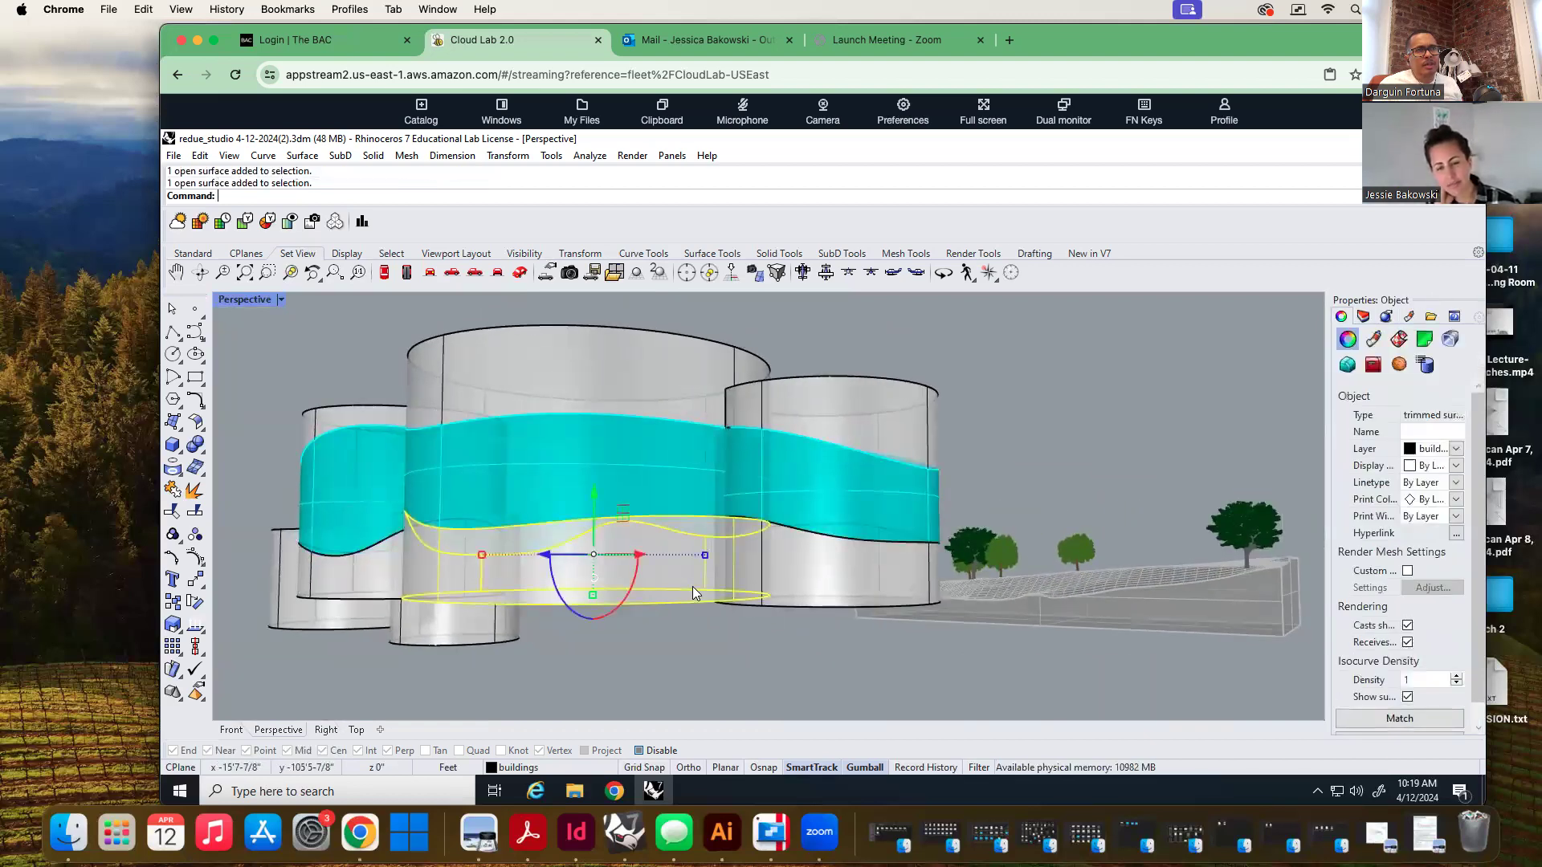
{"action": "left_click_drag", "start_coordinate": [694, 602], "coordinate": [826, 588]}
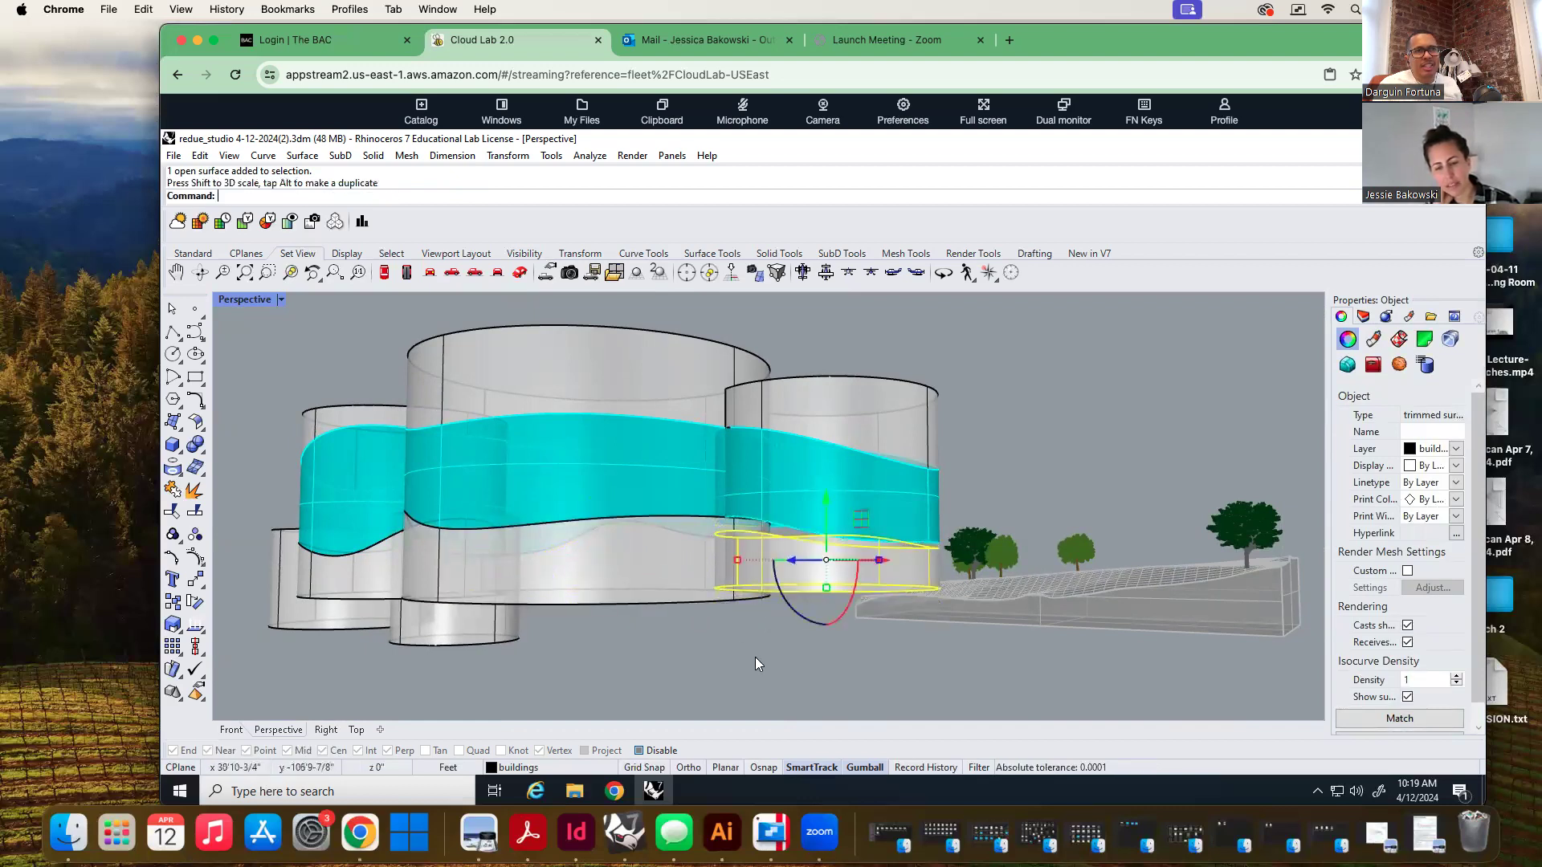
{"action": "key", "text": "ctrl+z"}
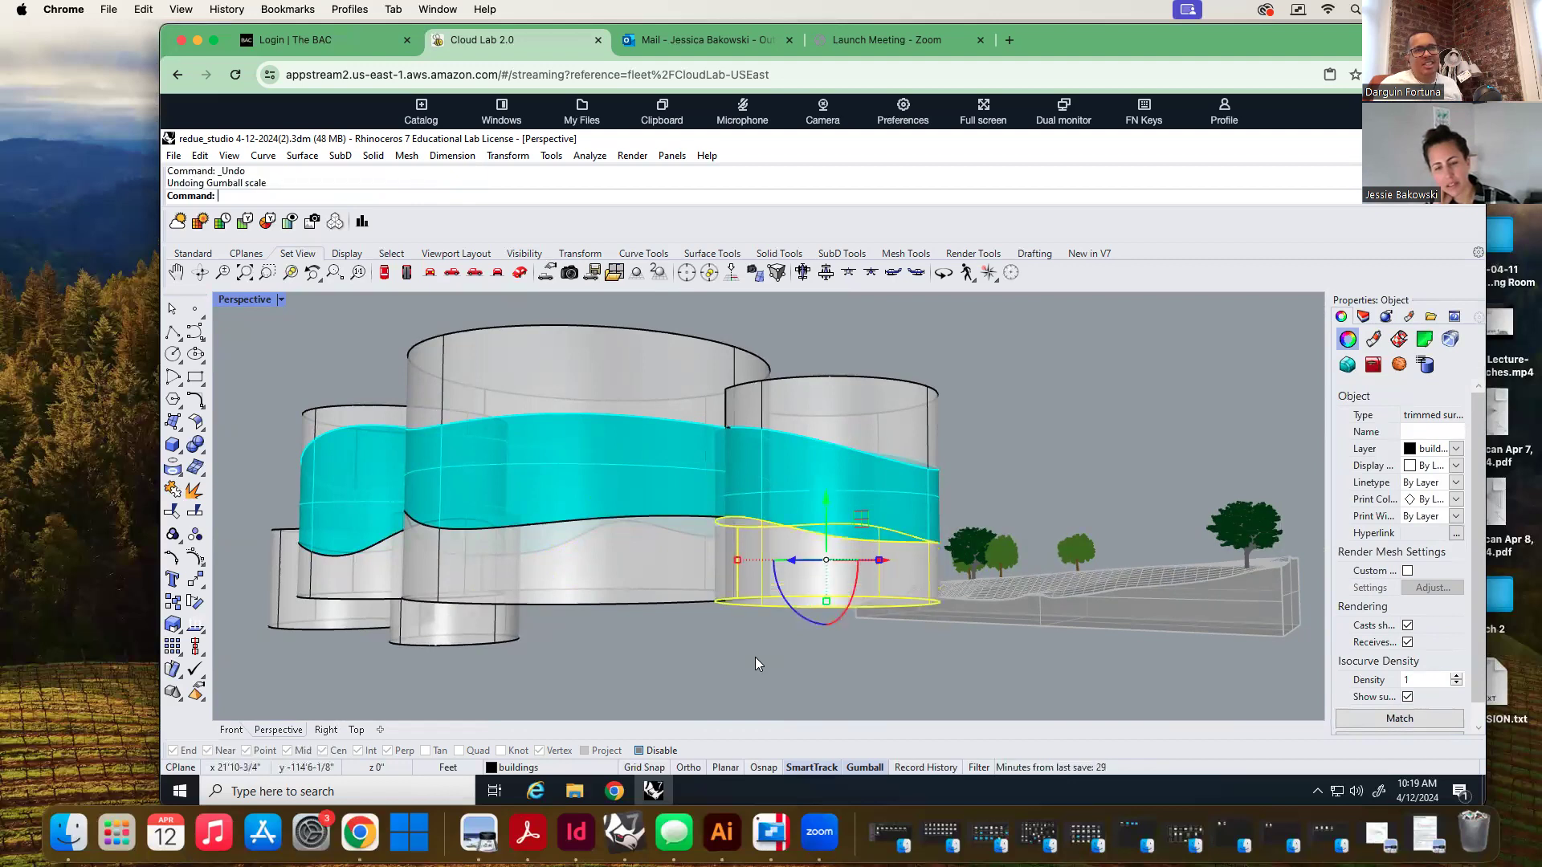
Split the central cylinder's lower wall using the lower wall of the flanking cylinder farther from the detached one as cutting object
{"action": "left_click", "coordinate": [753, 658]}
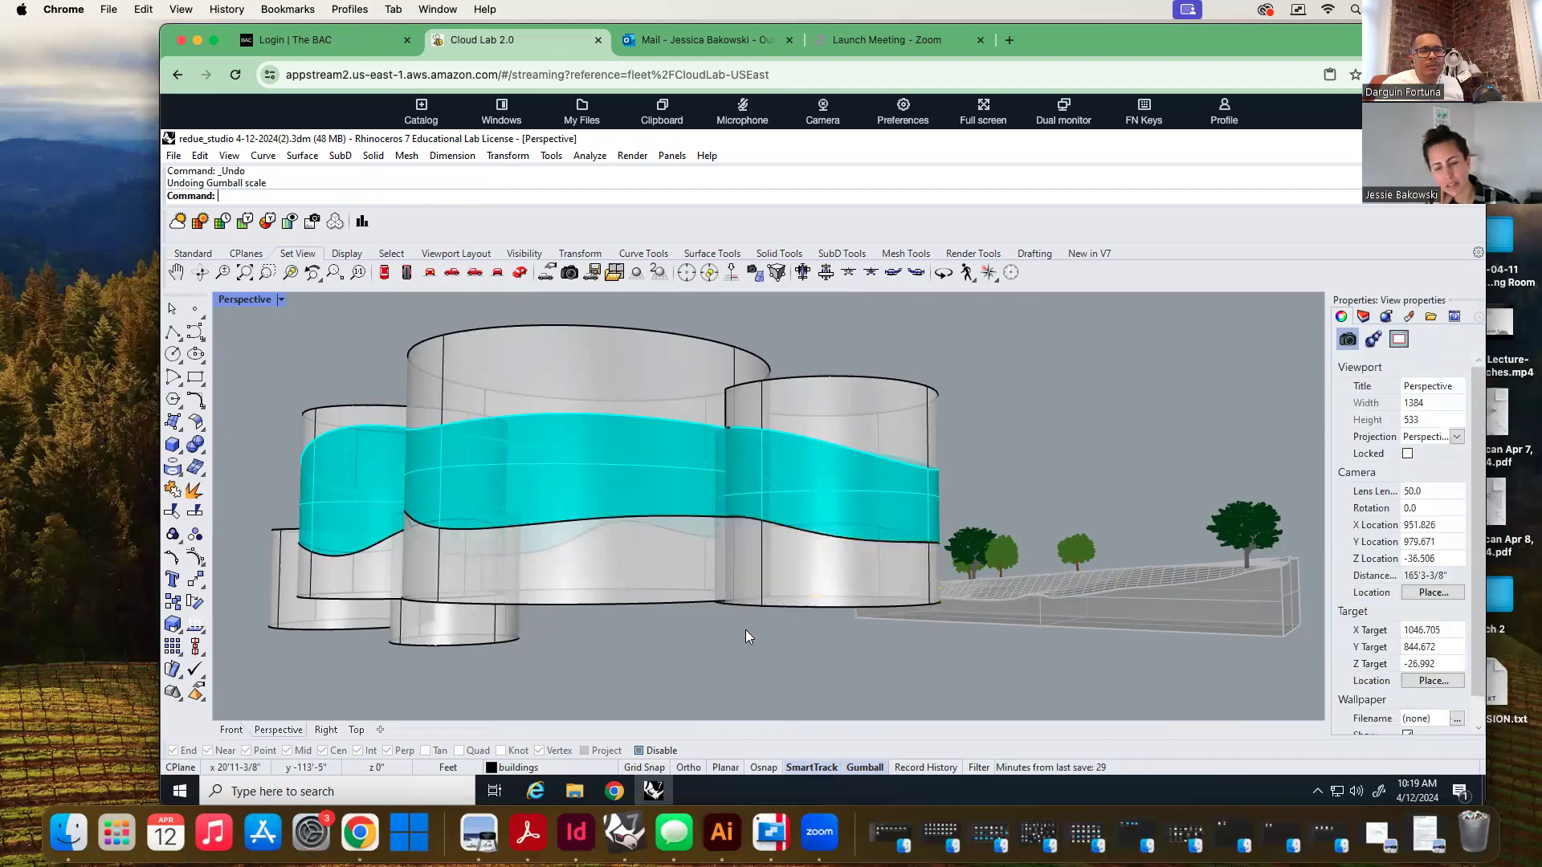
{"action": "mouse_move", "coordinate": [707, 640]}
{"action": "right_mouse_down"}
{"action": "mouse_move", "coordinate": [749, 624]}
{"action": "mouse_move", "coordinate": [706, 640]}
{"action": "mouse_move", "coordinate": [707, 660]}
{"action": "right_mouse_up"}
{"action": "type", "text": "split"}
{"action": "key", "text": "Return"}
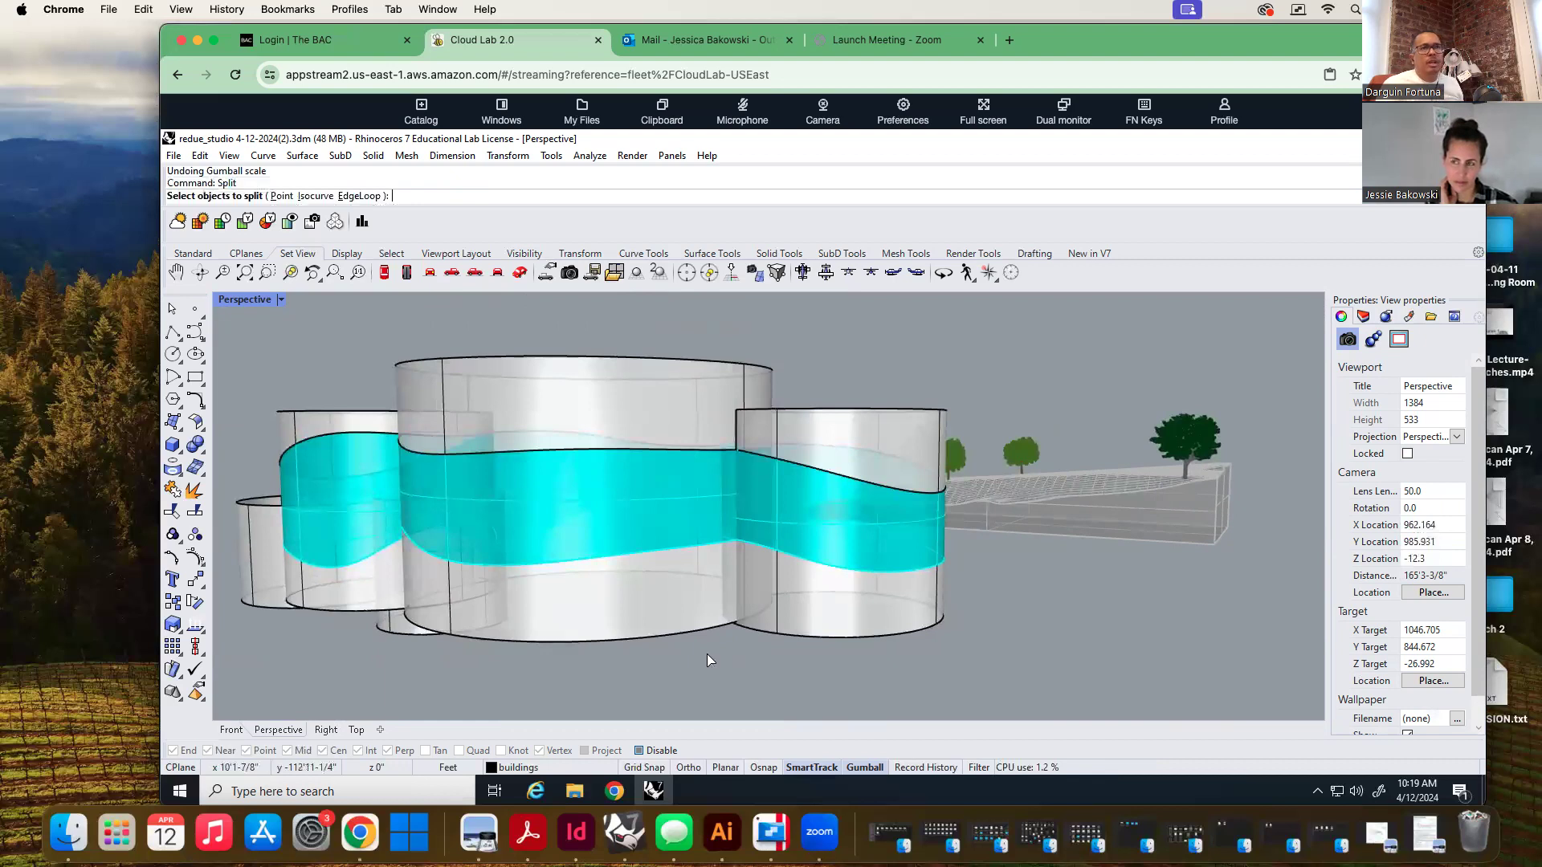
{"action": "left_click", "coordinate": [673, 615]}
{"action": "key", "text": "Return"}
{"action": "left_click", "coordinate": [840, 631]}
{"action": "key", "text": "Return"}
{"action": "right_click_drag", "start_coordinate": [820, 672], "coordinate": [743, 593]}
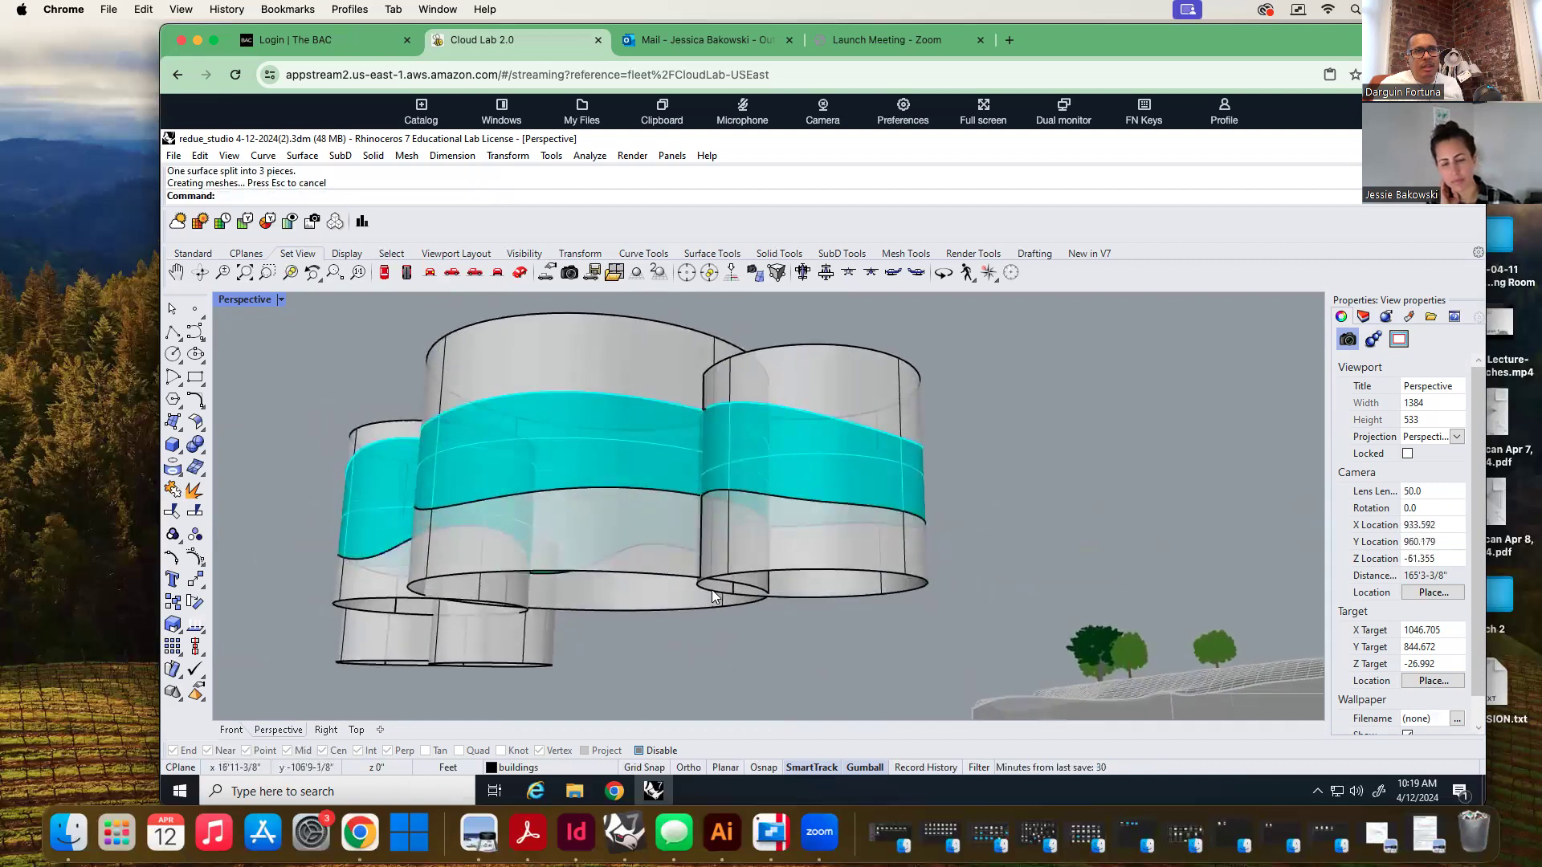
Delete the piece of the central cylinder's lower wall that lies inside the flanking cylinder
{"action": "left_click", "coordinate": [711, 589]}
{"action": "right_click_drag", "start_coordinate": [758, 705], "coordinate": [713, 667]}
{"action": "left_click", "coordinate": [713, 666]}
{"action": "left_click", "coordinate": [703, 556]}
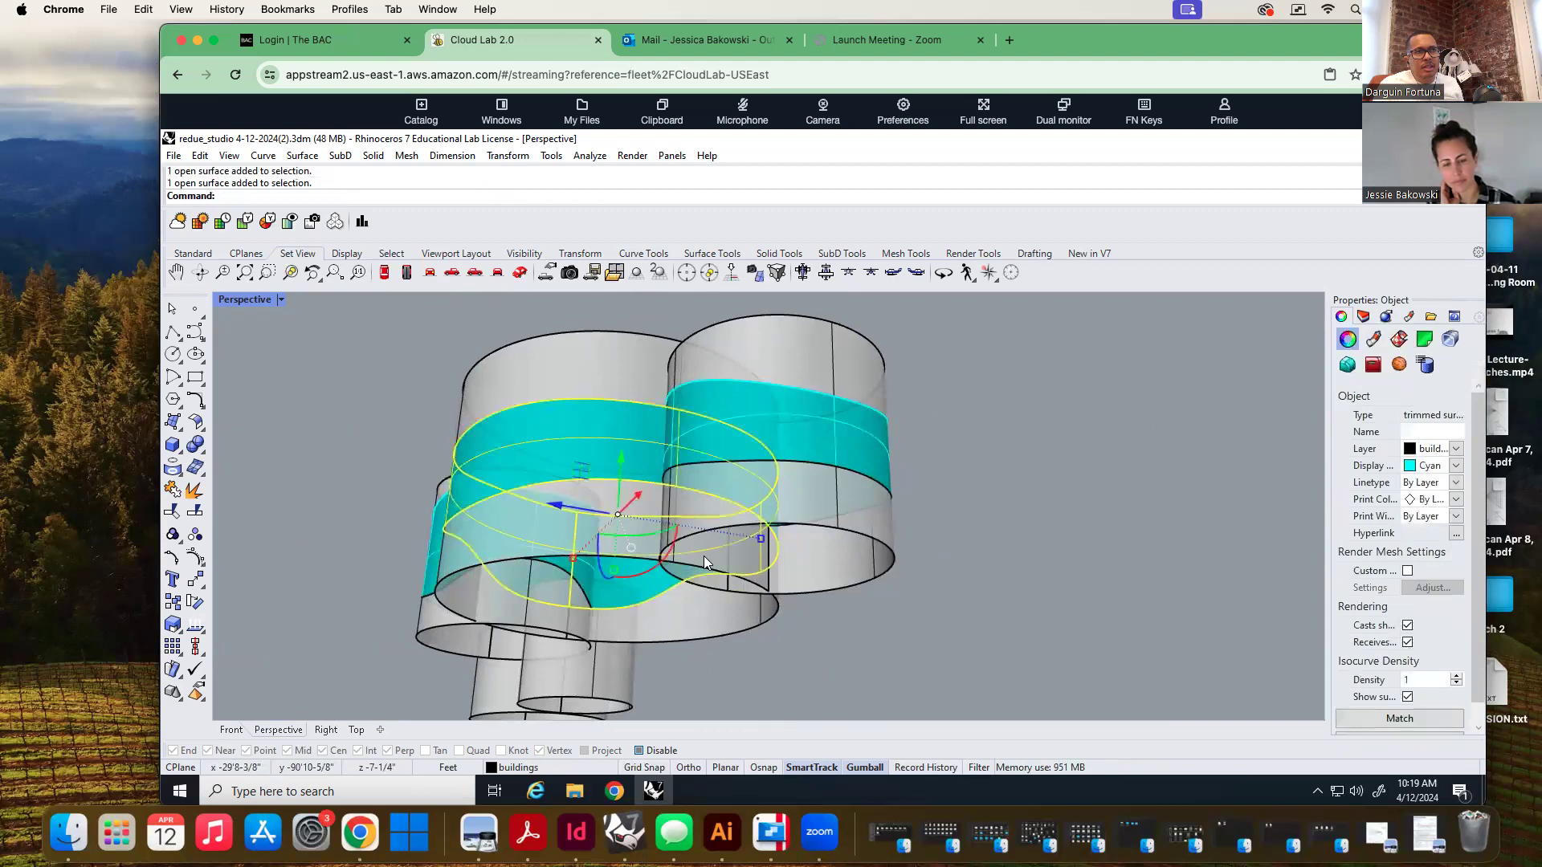
{"action": "left_click", "coordinate": [764, 584]}
{"action": "left_click", "coordinate": [740, 575]}
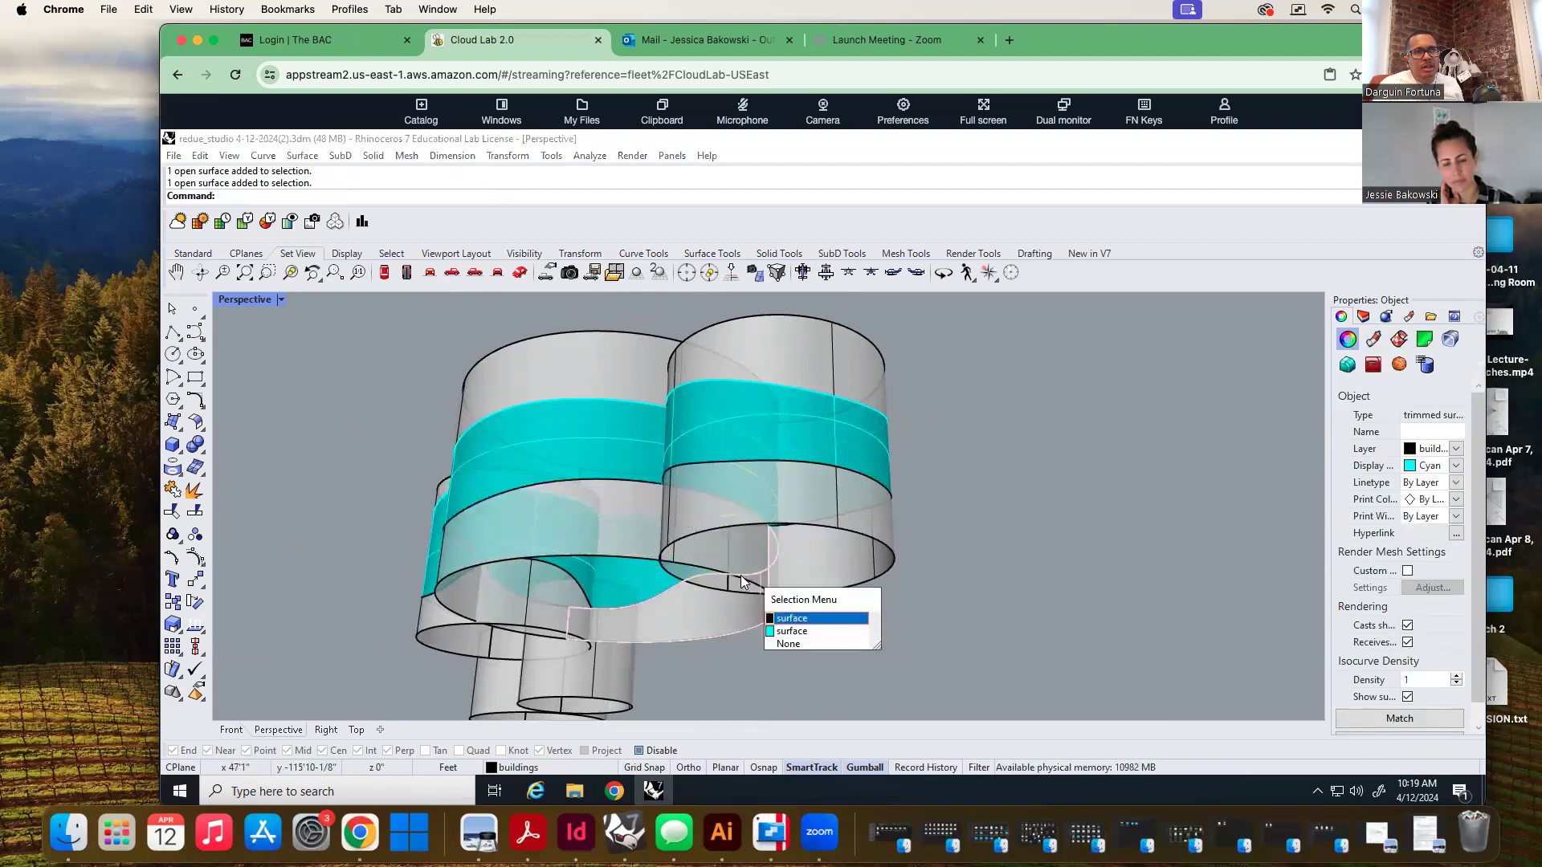
{"action": "key", "text": "Return"}
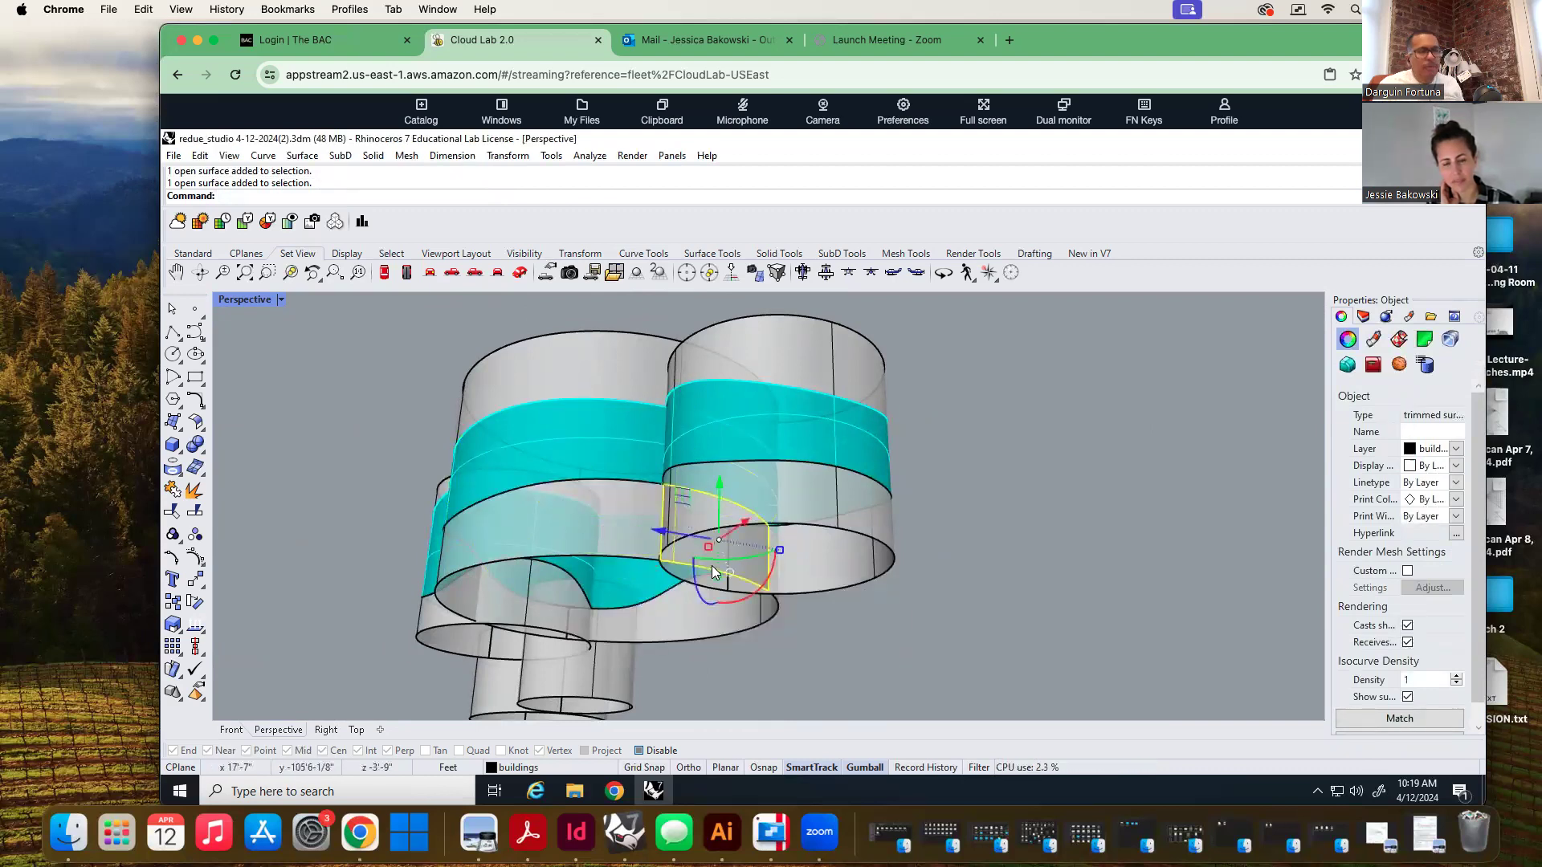
{"action": "key", "text": "Delete"}
Split the flanking cylinder's cyan band using the central cylinder's upper wall, cyan band and lower wall as cutting objects
{"action": "right_click_drag", "start_coordinate": [502, 476], "coordinate": [679, 659]}
{"action": "right_click_drag", "start_coordinate": [619, 665], "coordinate": [726, 668]}
{"action": "type", "text": "split"}
{"action": "key", "text": "Return"}
{"action": "left_click", "coordinate": [811, 549]}
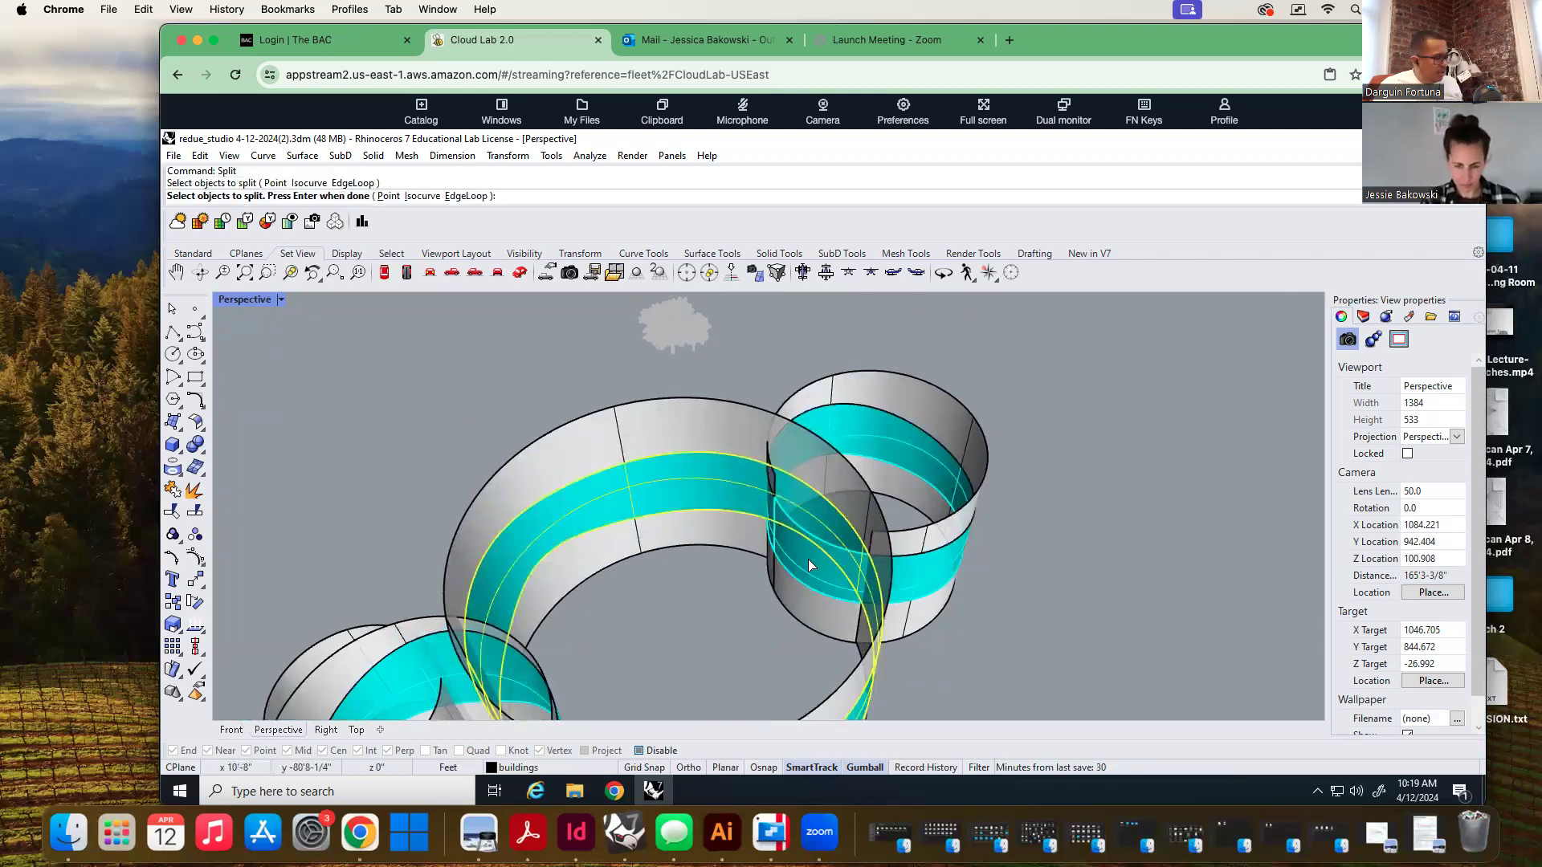
{"action": "key", "text": "Escape"}
{"action": "key", "text": "Return"}
{"action": "left_click", "coordinate": [808, 572]}
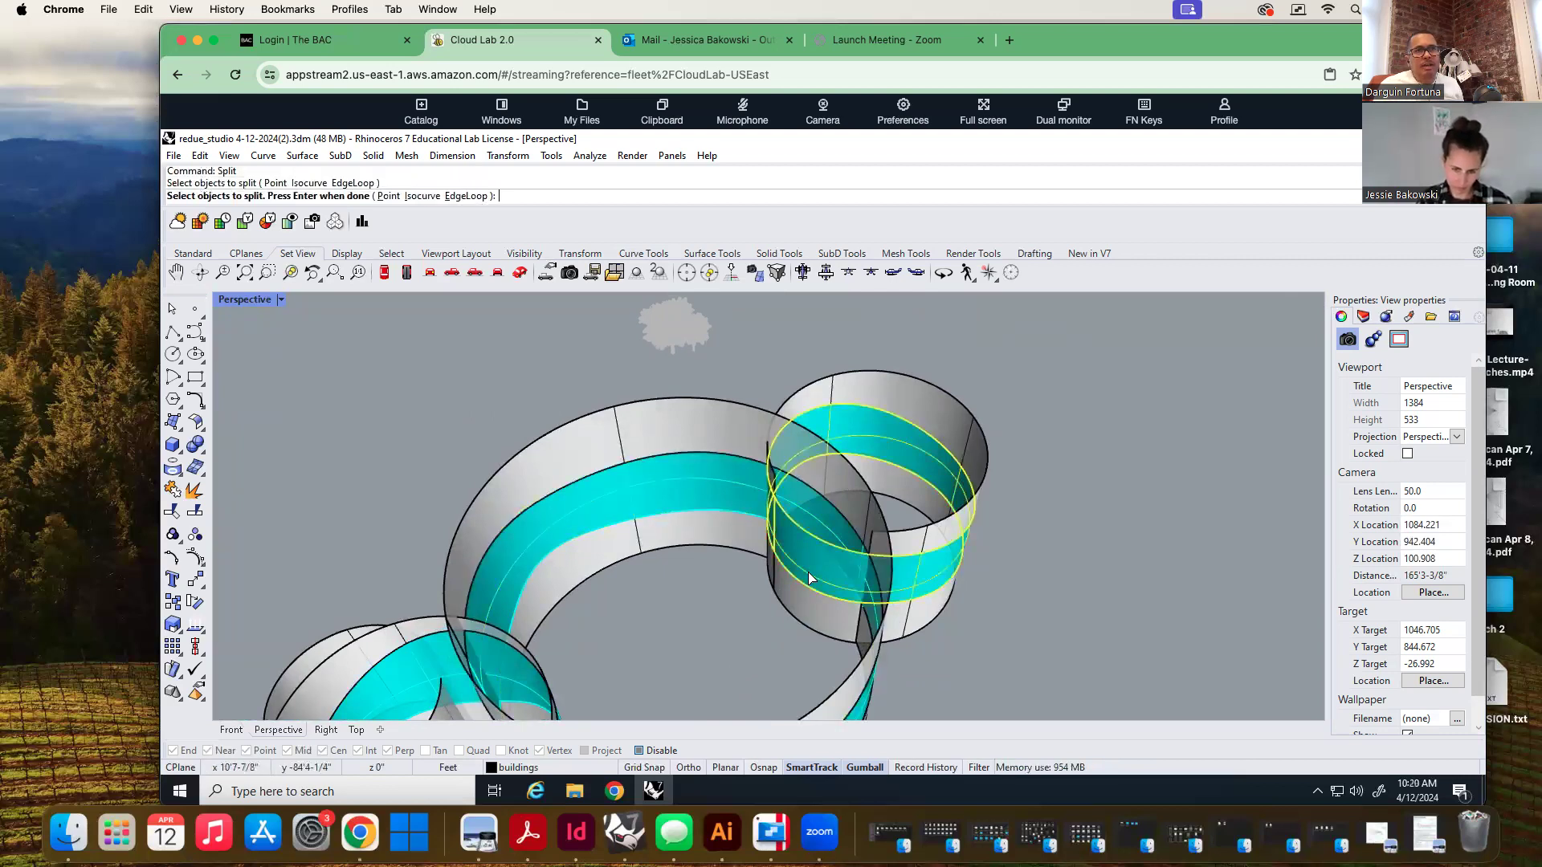
{"action": "key", "text": "Return"}
{"action": "right_click_drag", "start_coordinate": [688, 619], "coordinate": [793, 615]}
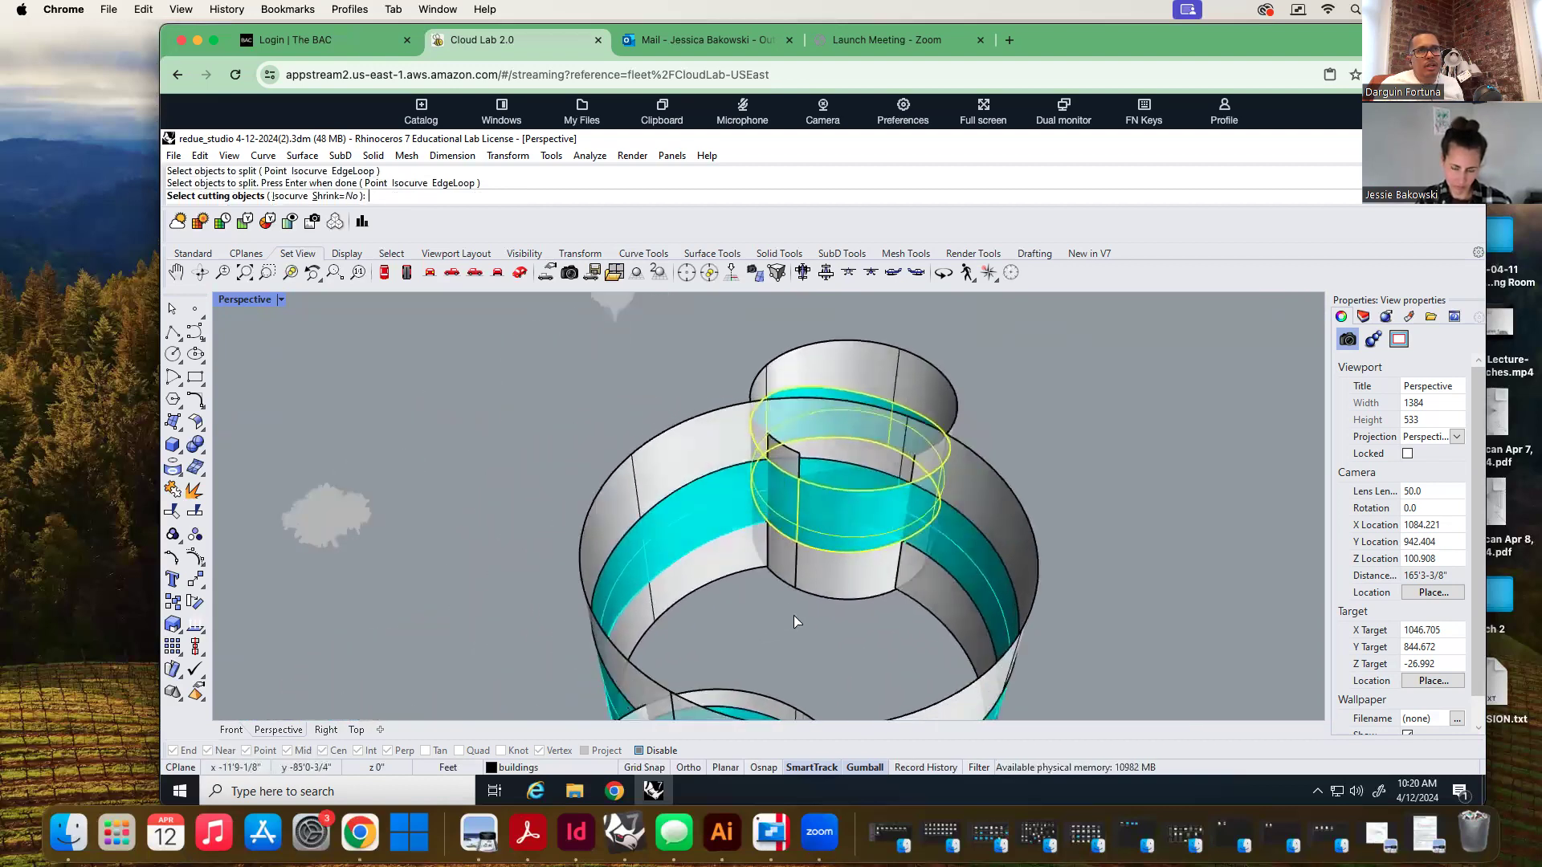
{"action": "left_click", "coordinate": [717, 466]}
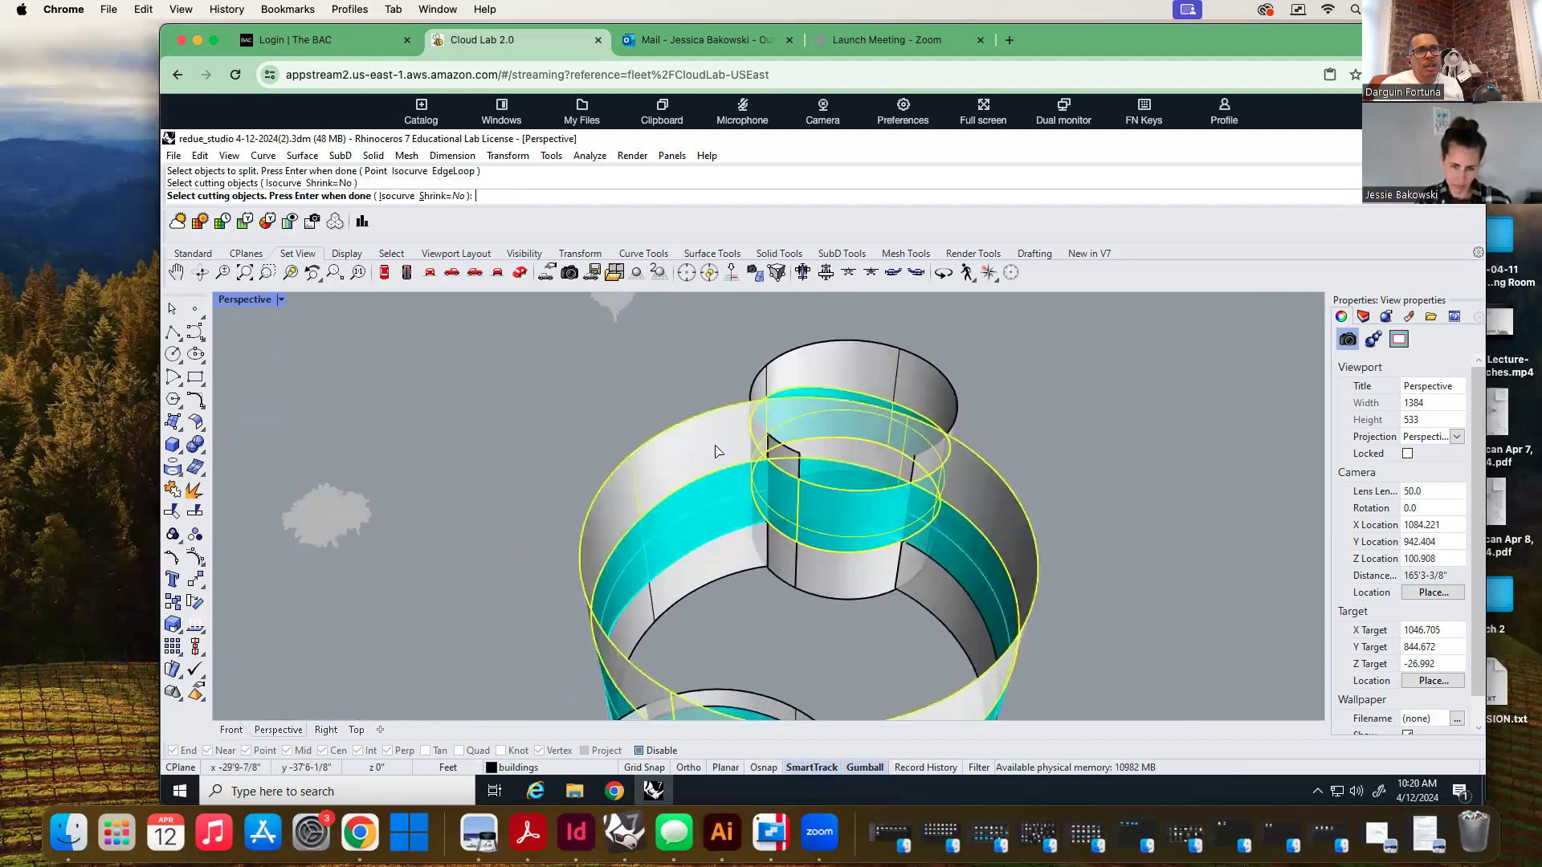
{"action": "left_click", "coordinate": [718, 511]}
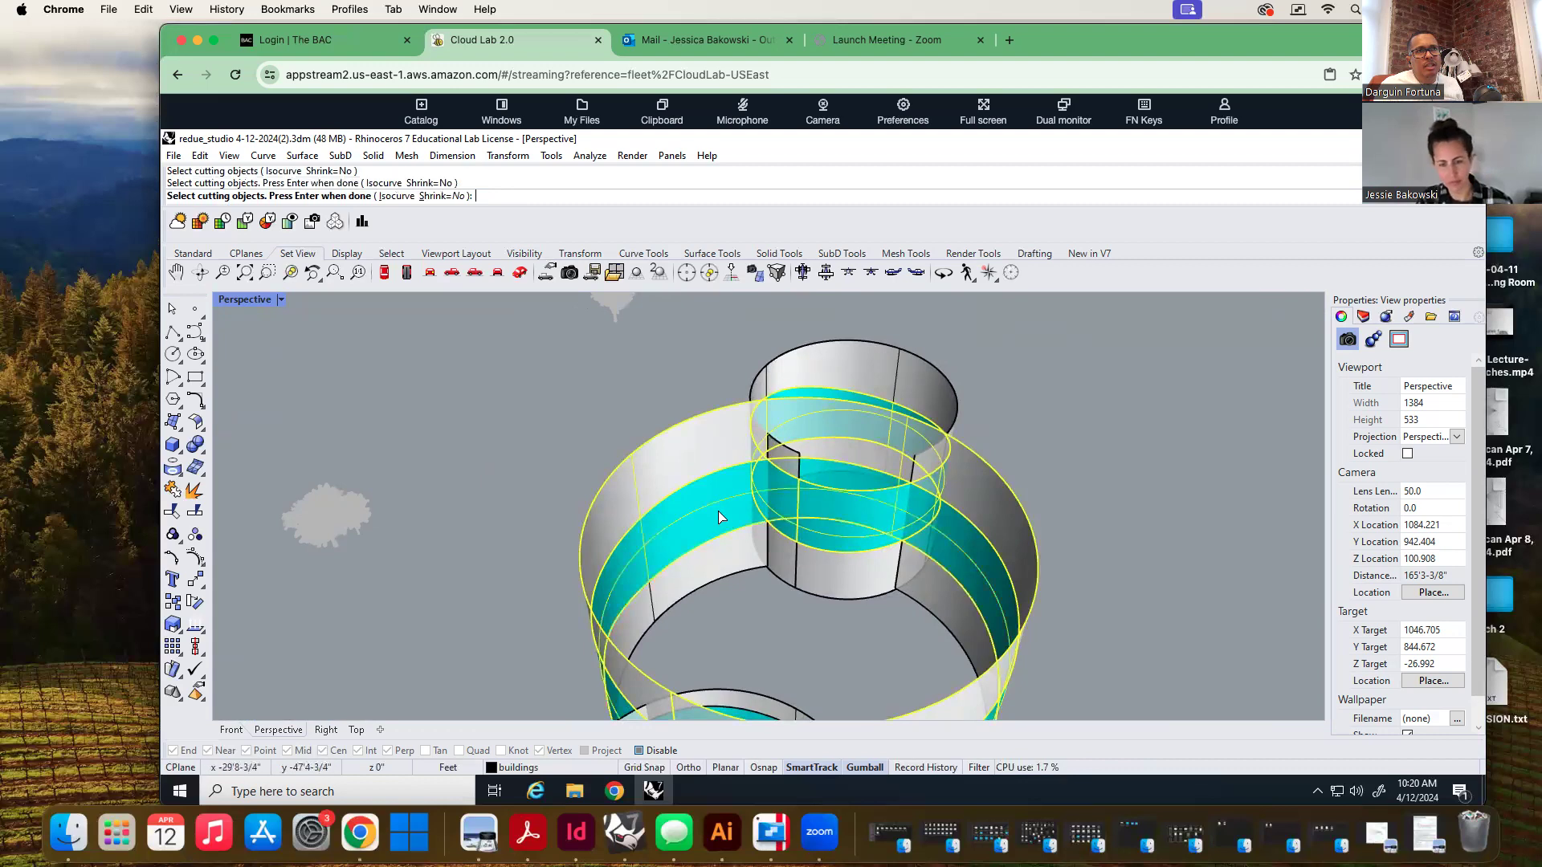
{"action": "left_click", "coordinate": [732, 562]}
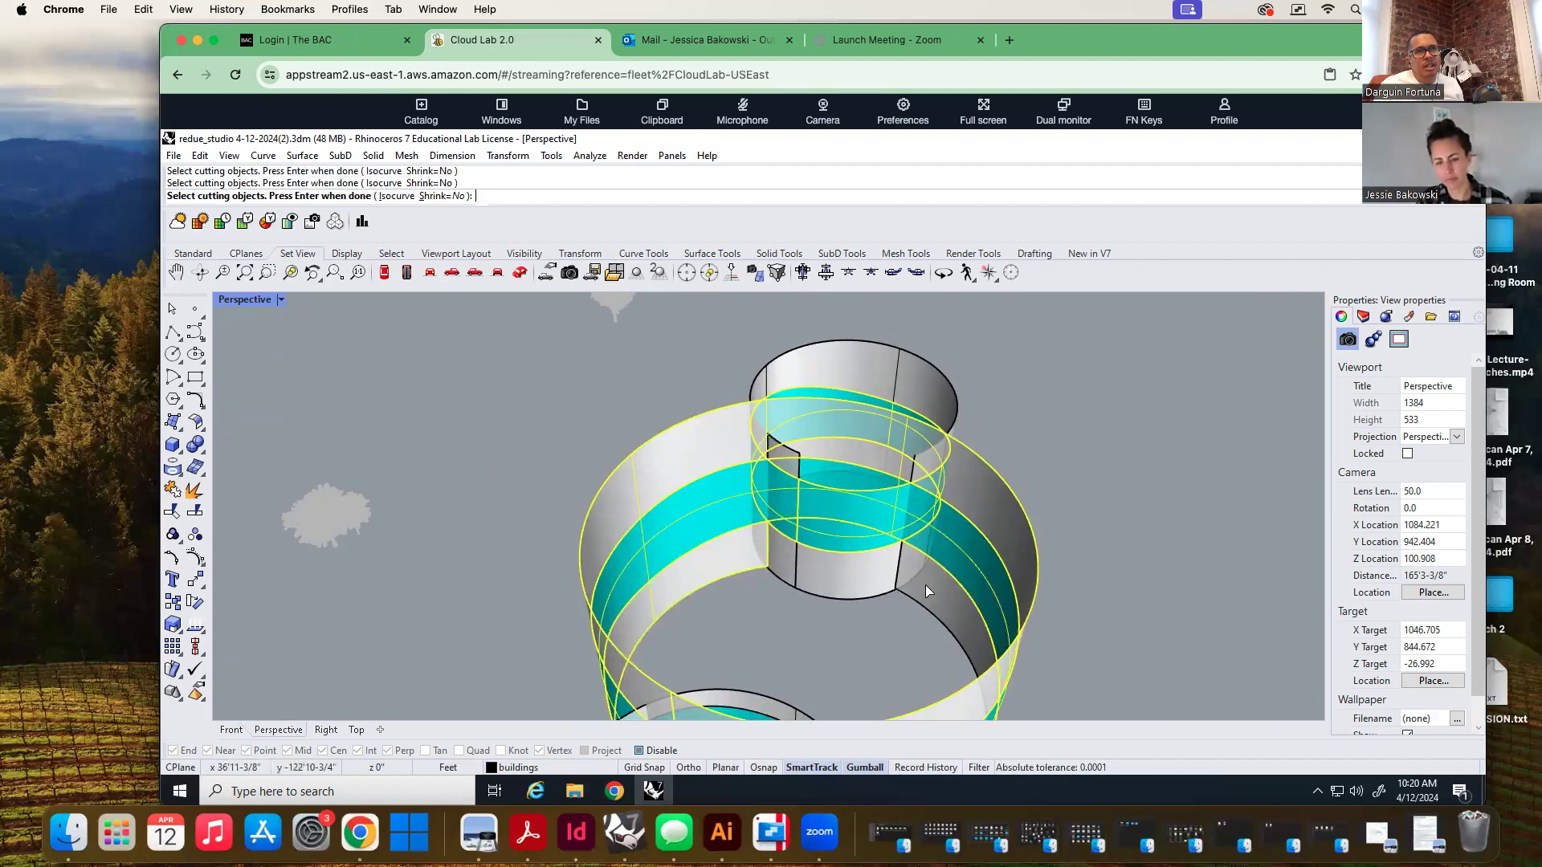
{"action": "key", "text": "Return"}
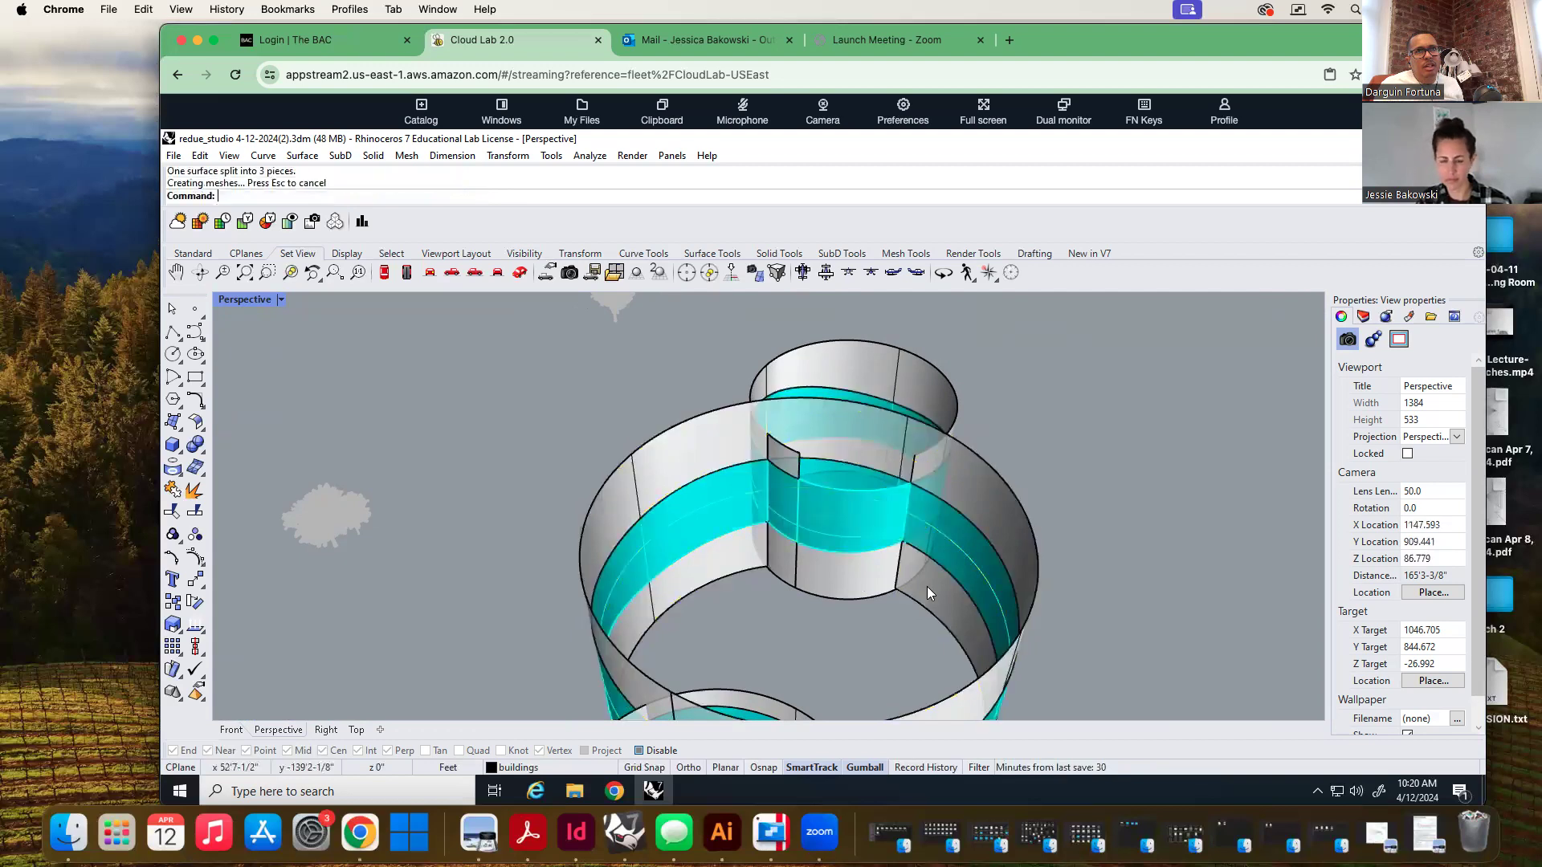
Delete the flanking cylinder's cyan band pieces inside the central cylinder and the leftover upper wall piece above them
{"action": "left_click", "coordinate": [842, 520]}
{"action": "key", "text": "Escape"}
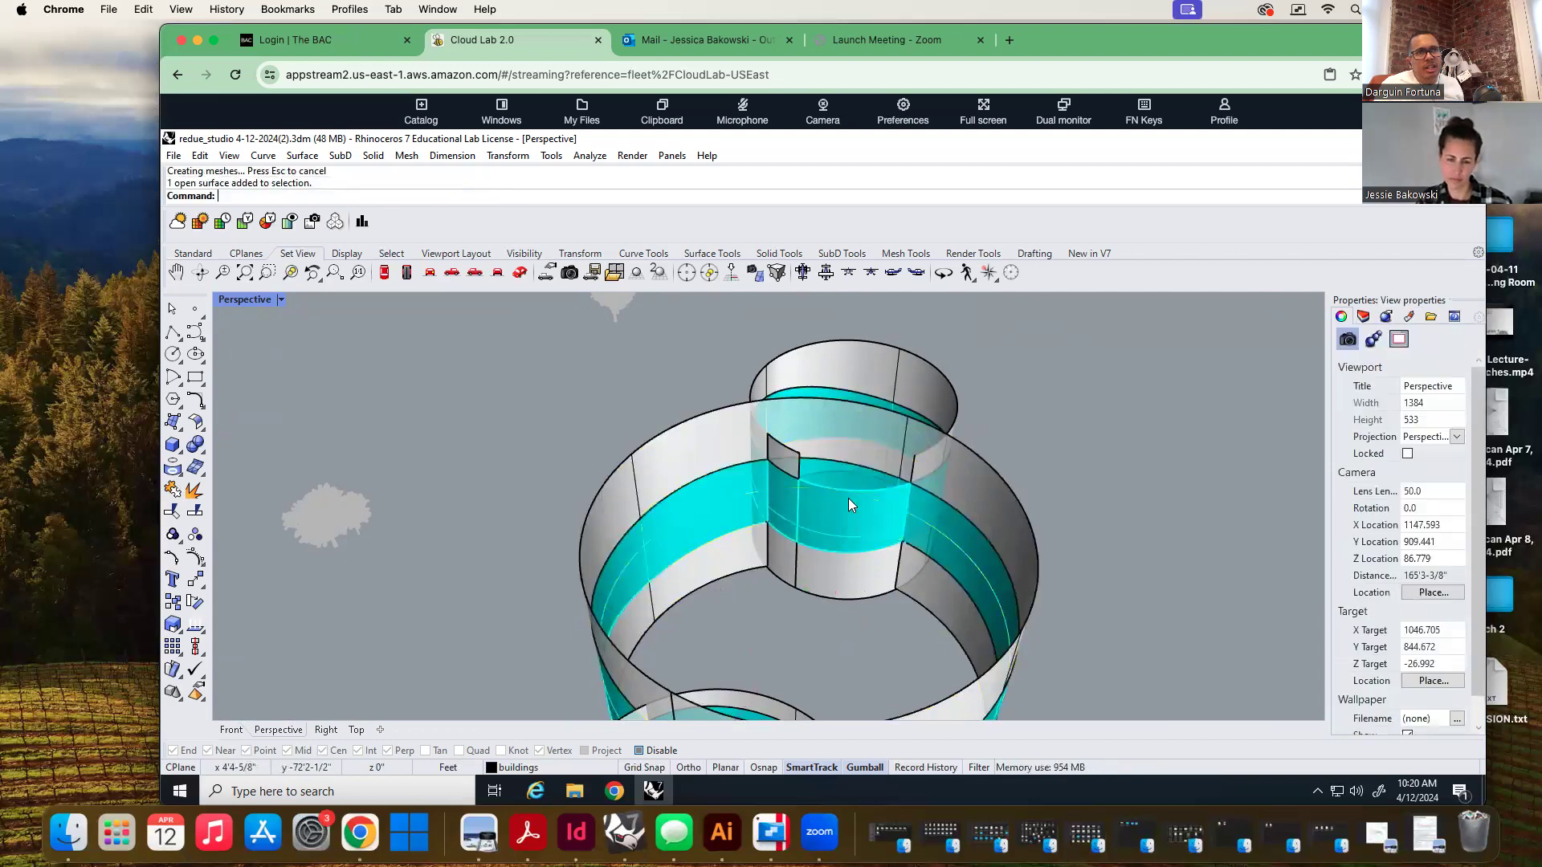
{"action": "scroll", "coordinate": [848, 494], "scroll_direction": "up", "scroll_amount": 5}
{"action": "left_click", "coordinate": [849, 486]}
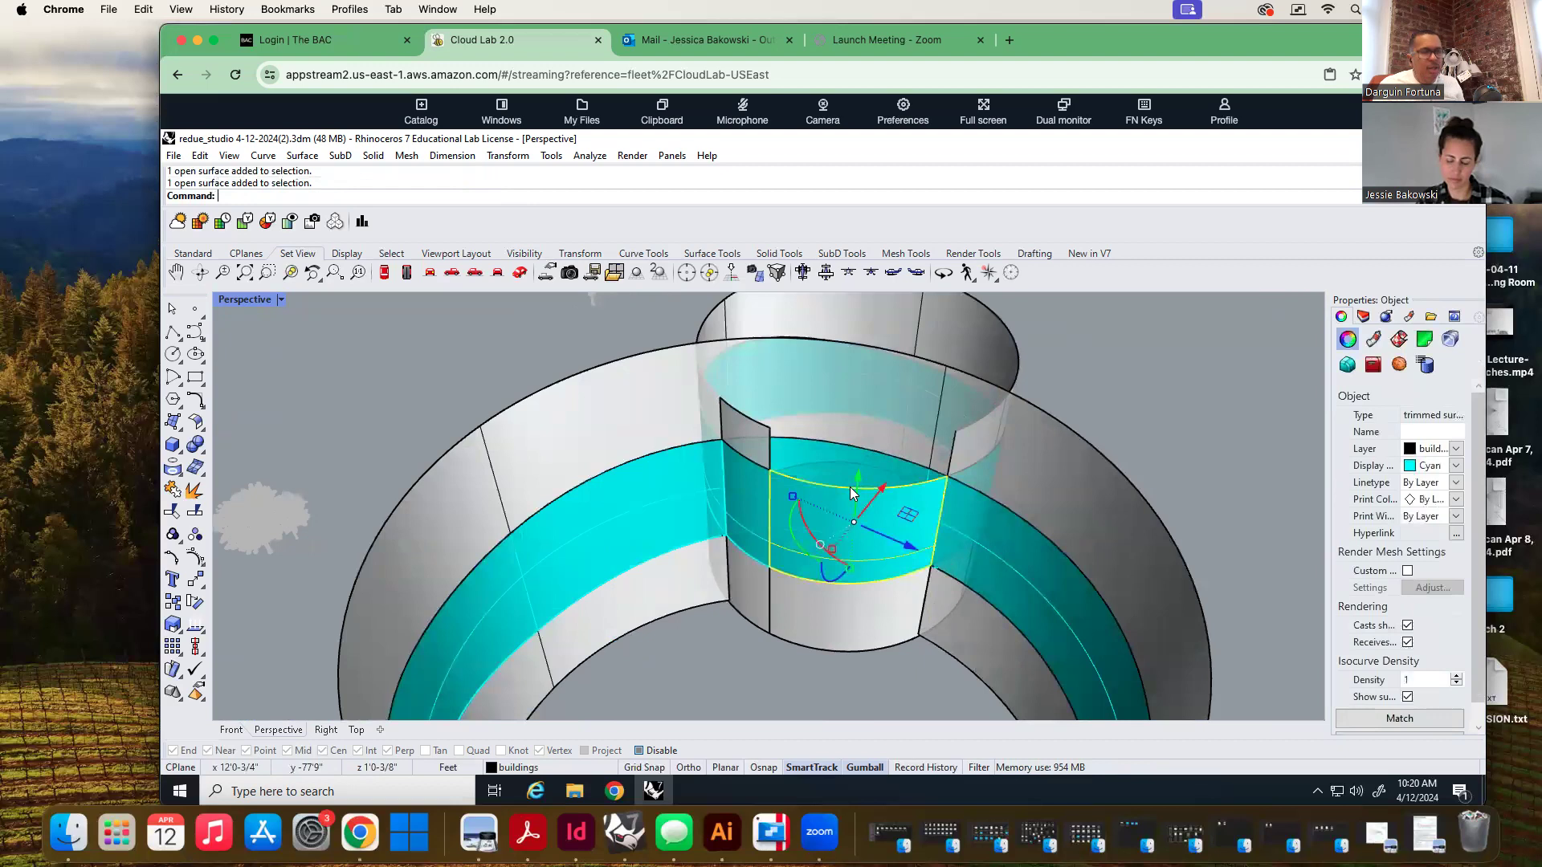
{"action": "key", "text": "Delete"}
{"action": "left_click", "coordinate": [766, 477]}
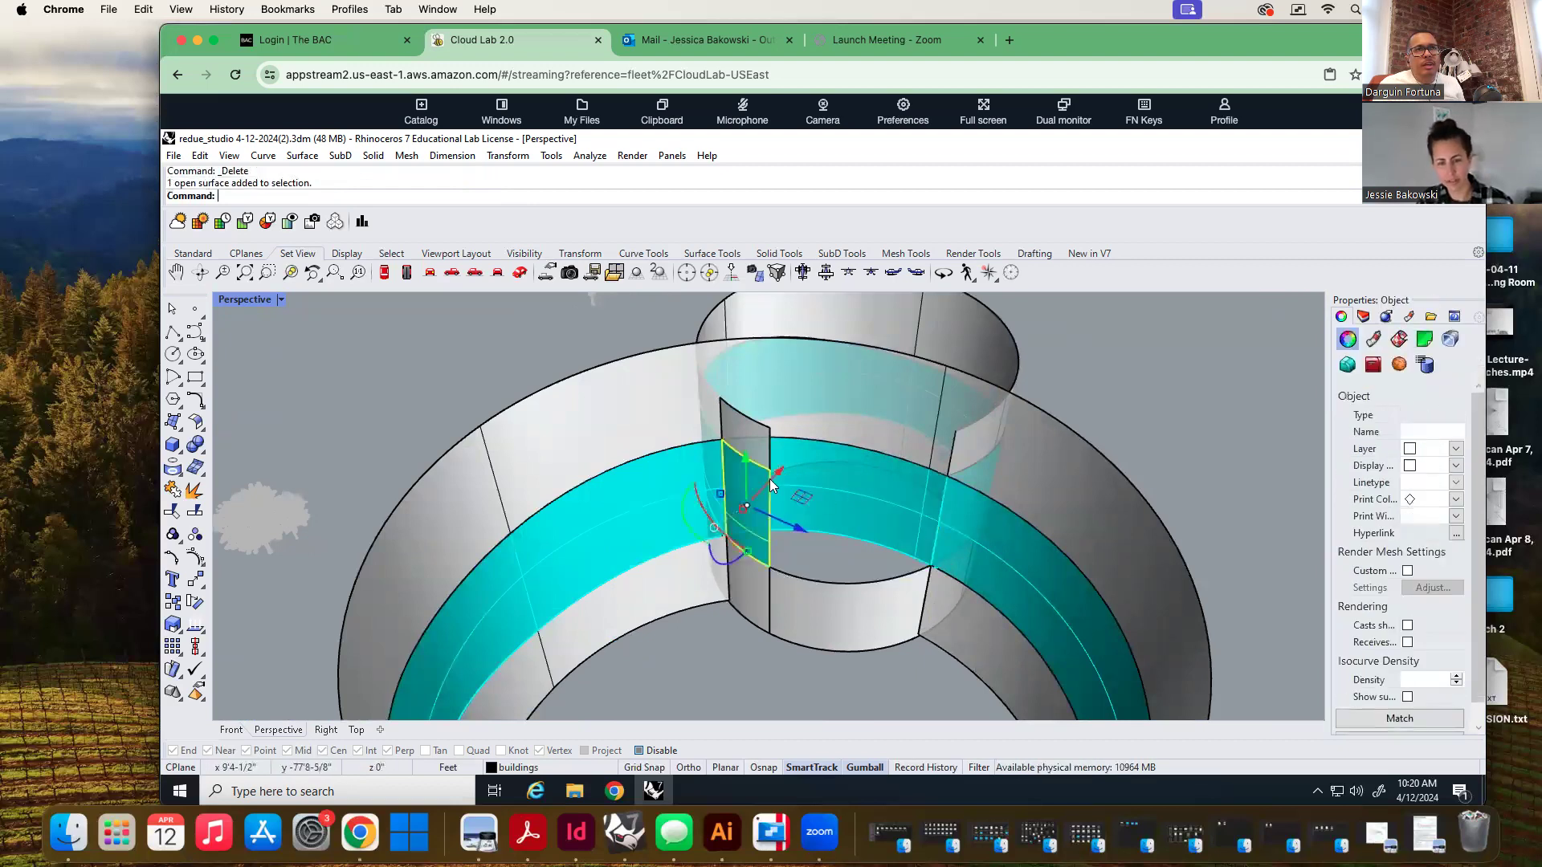
{"action": "key", "text": "Delete"}
{"action": "left_click", "coordinate": [761, 427]}
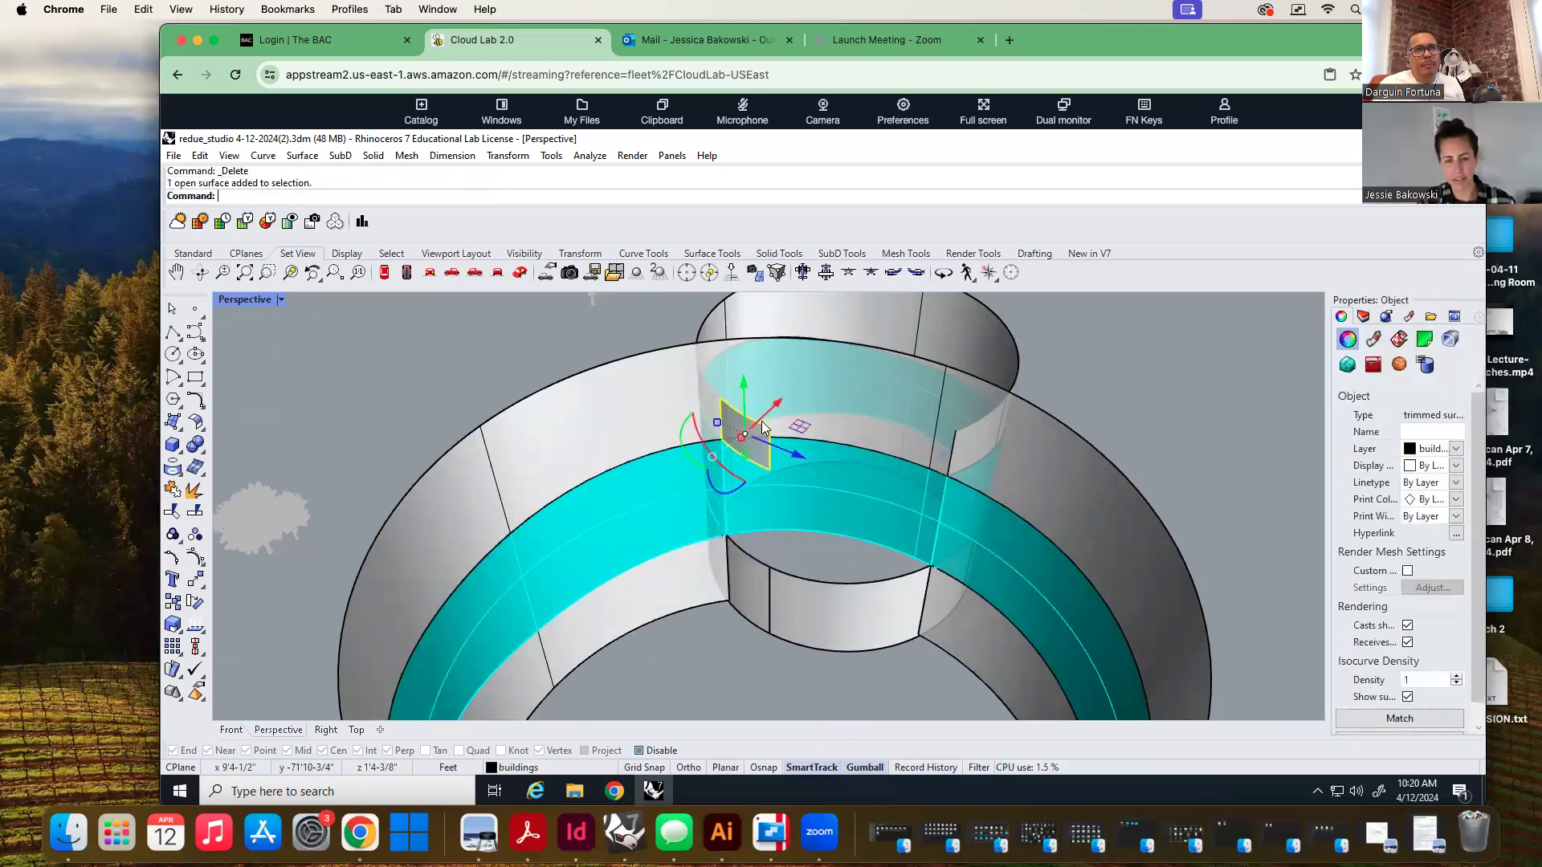
{"action": "key", "text": "Delete"}
{"action": "right_click_drag", "start_coordinate": [930, 565], "coordinate": [755, 621]}
{"action": "left_click", "coordinate": [799, 623]}
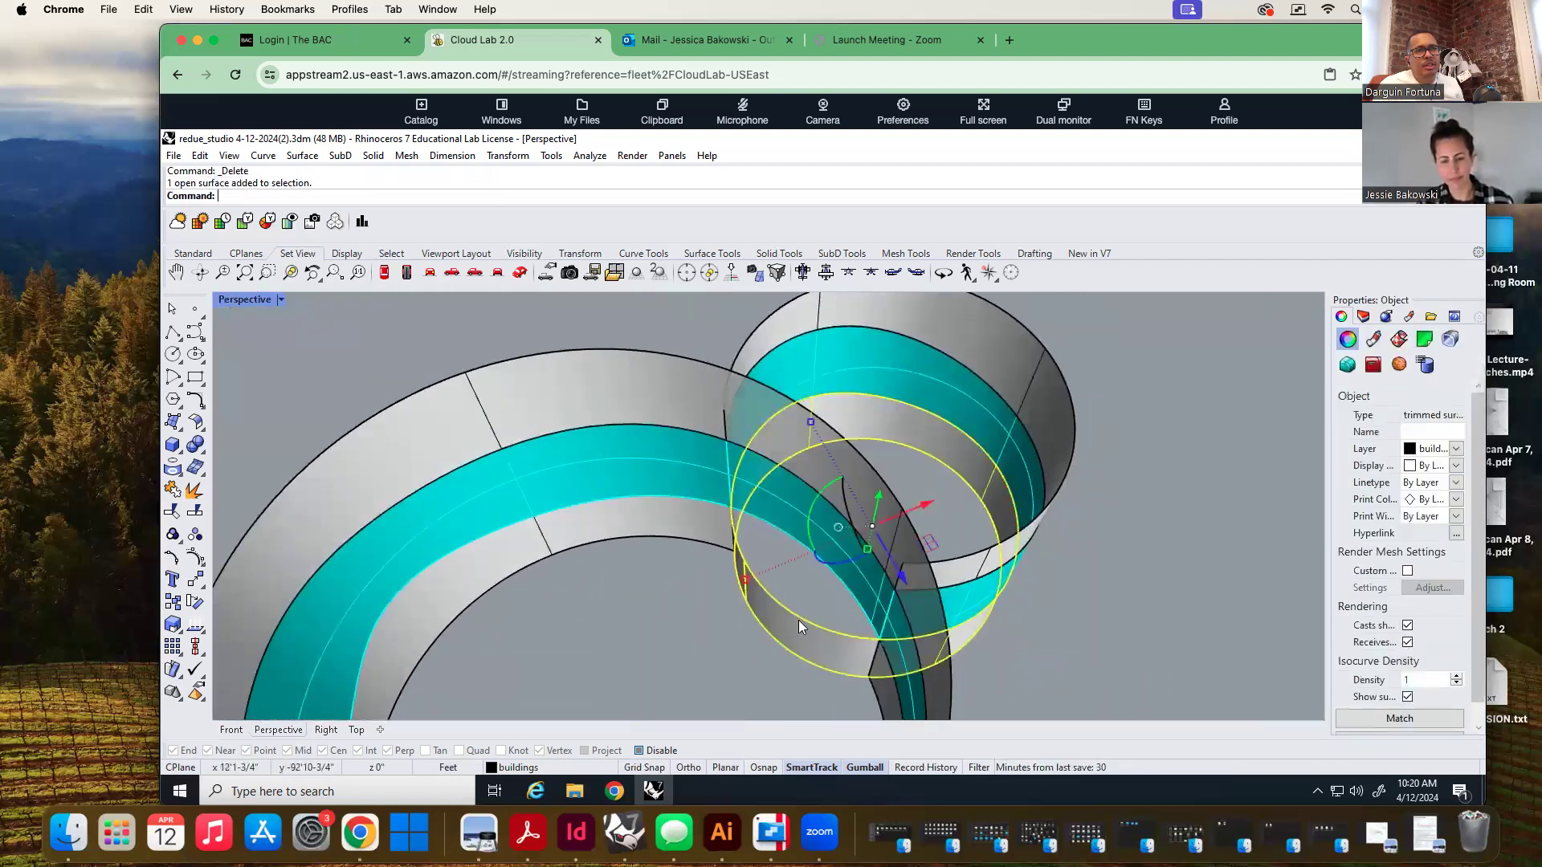
{"action": "left_click", "coordinate": [711, 631]}
{"action": "scroll", "coordinate": [700, 633], "scroll_direction": "down", "scroll_amount": 5}
{"action": "right_click_drag", "start_coordinate": [700, 633], "coordinate": [903, 546]}
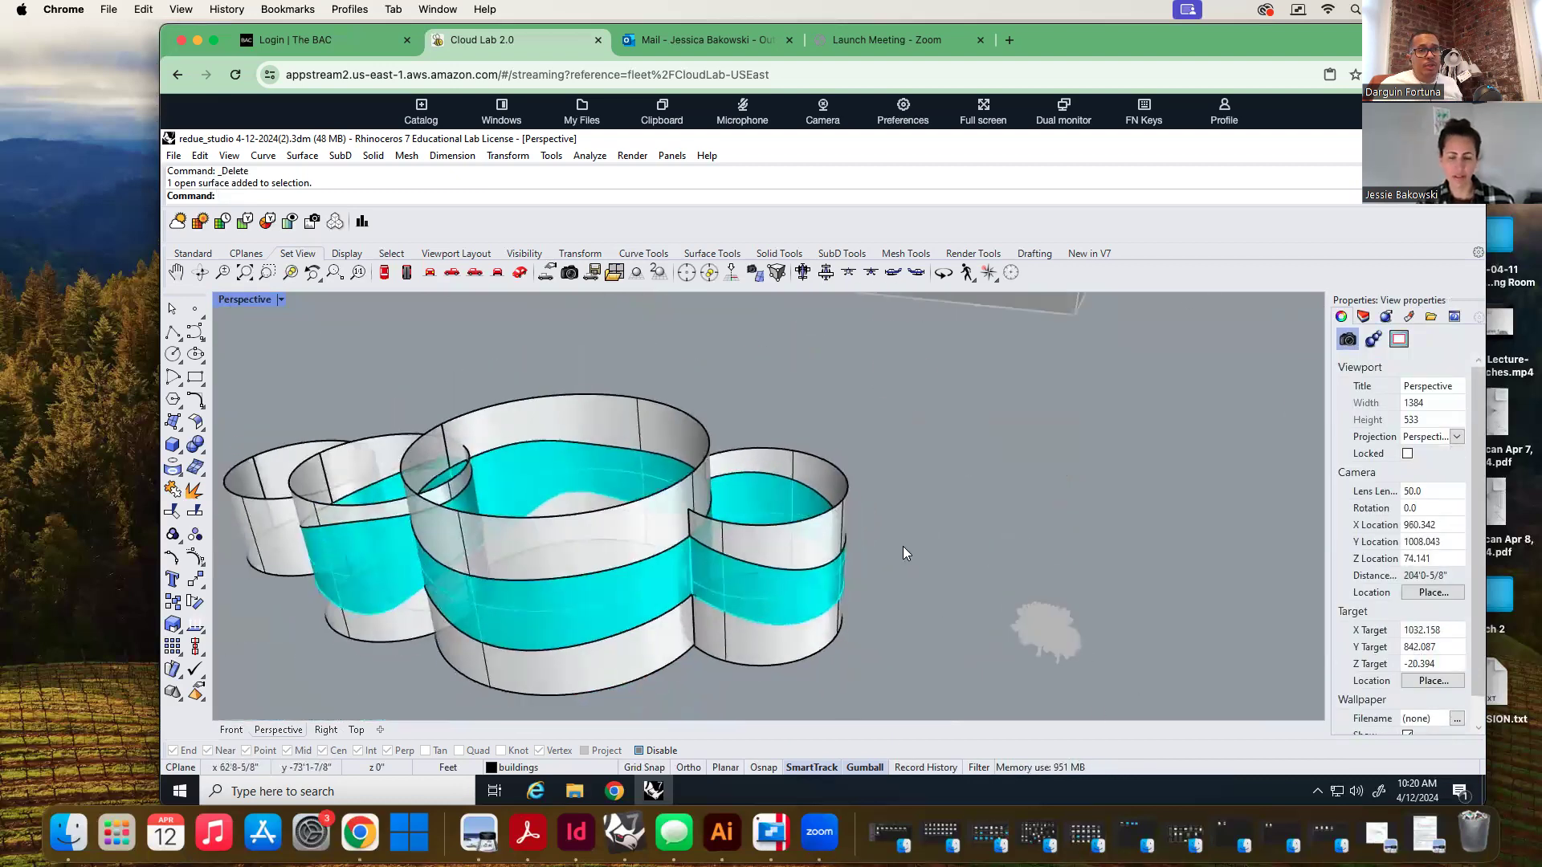
{"action": "left_click", "coordinate": [764, 663]}
{"action": "type", "text": "So"}
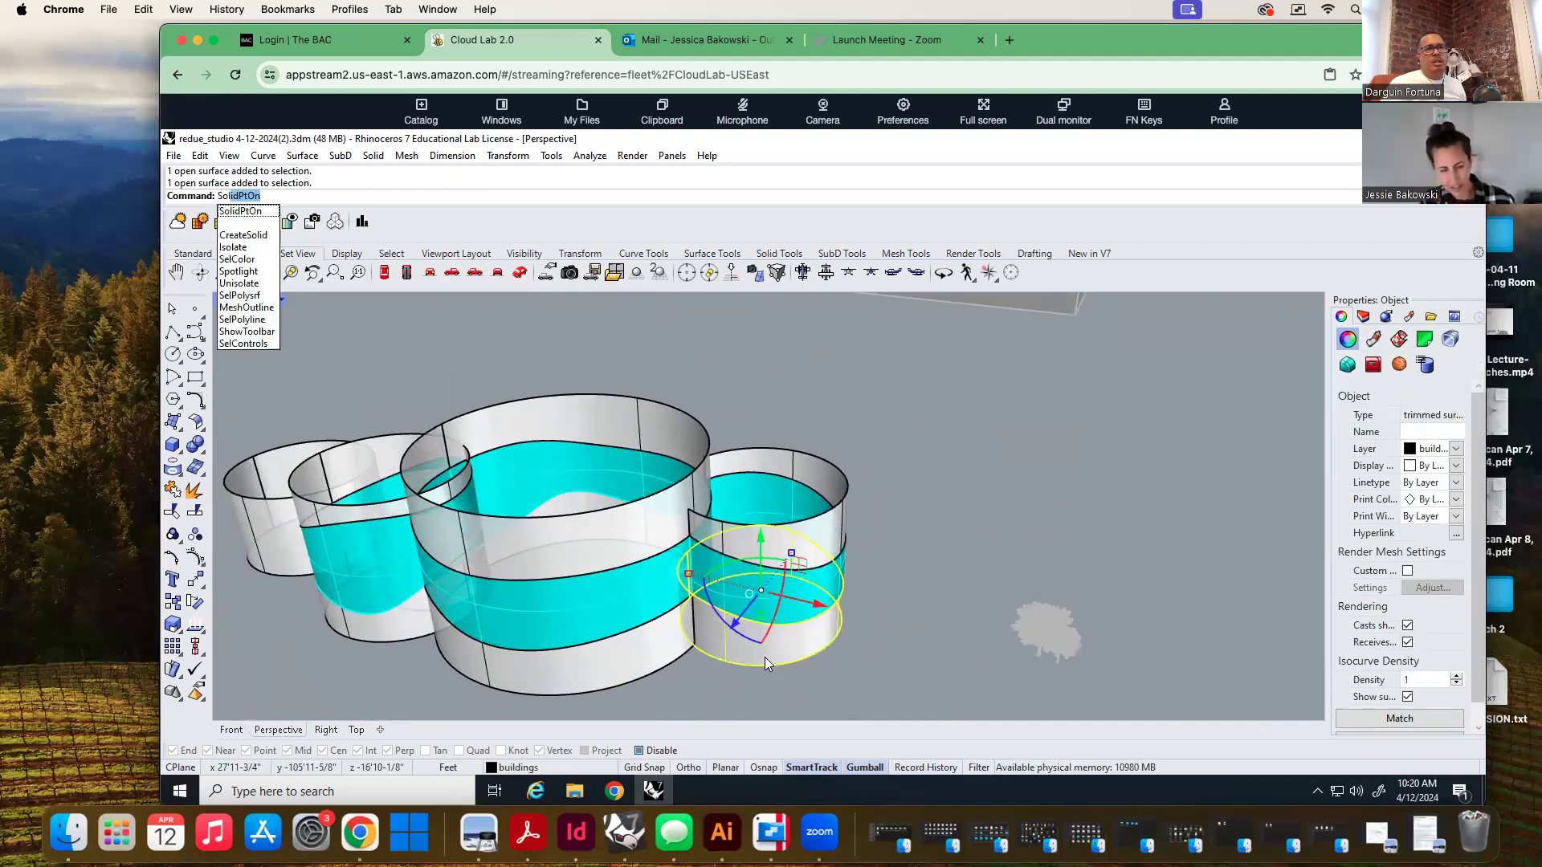
{"action": "key", "text": "Escape"}
{"action": "key", "text": "Escape"}
{"action": "right_click_drag", "start_coordinate": [800, 661], "coordinate": [799, 526]}
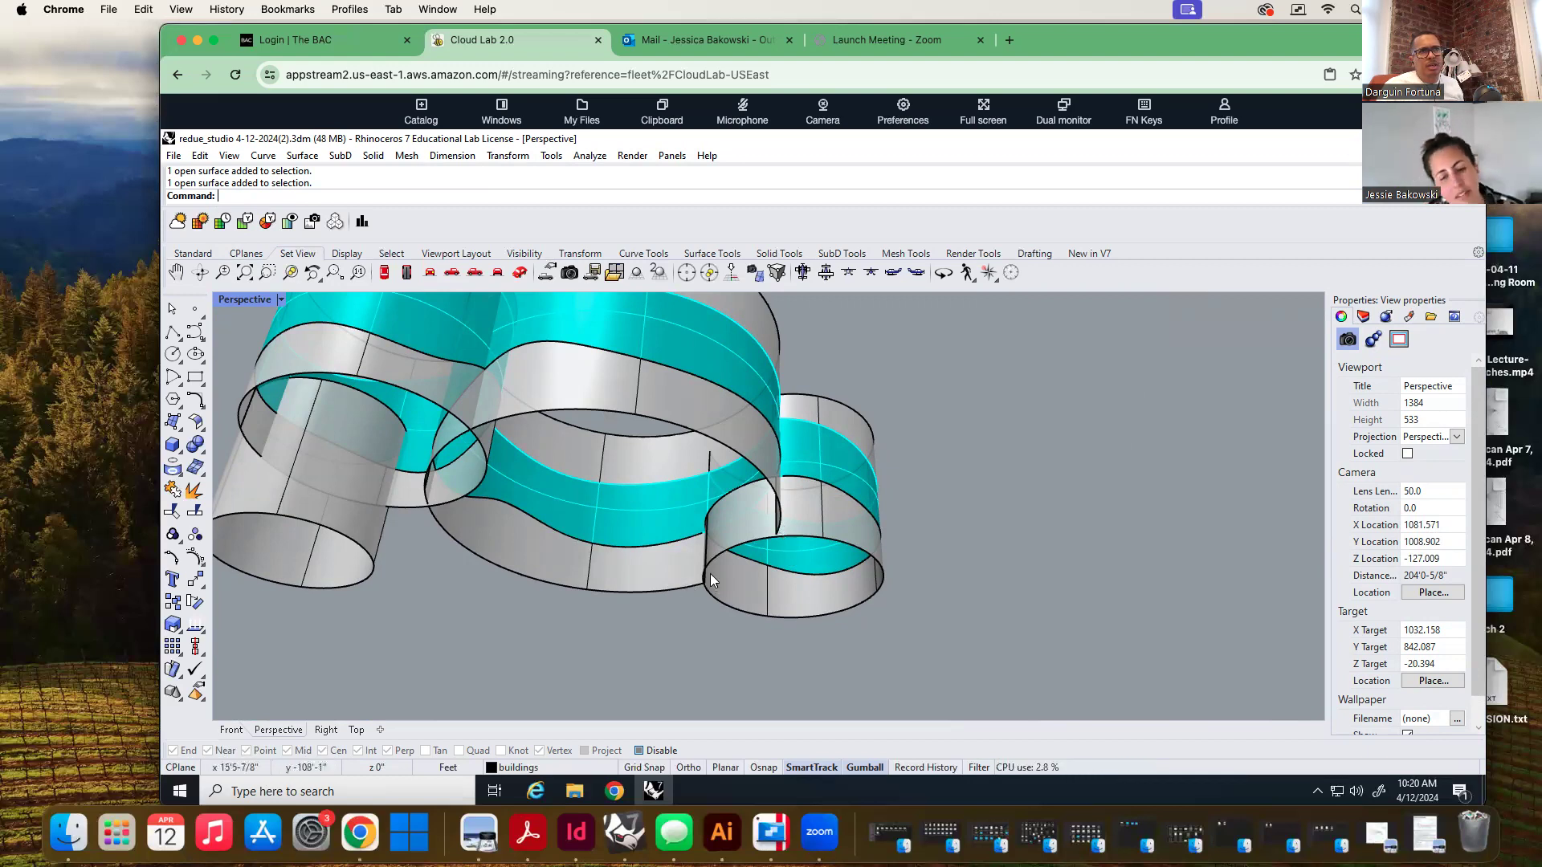
{"action": "right_click_drag", "start_coordinate": [680, 627], "coordinate": [644, 615]}
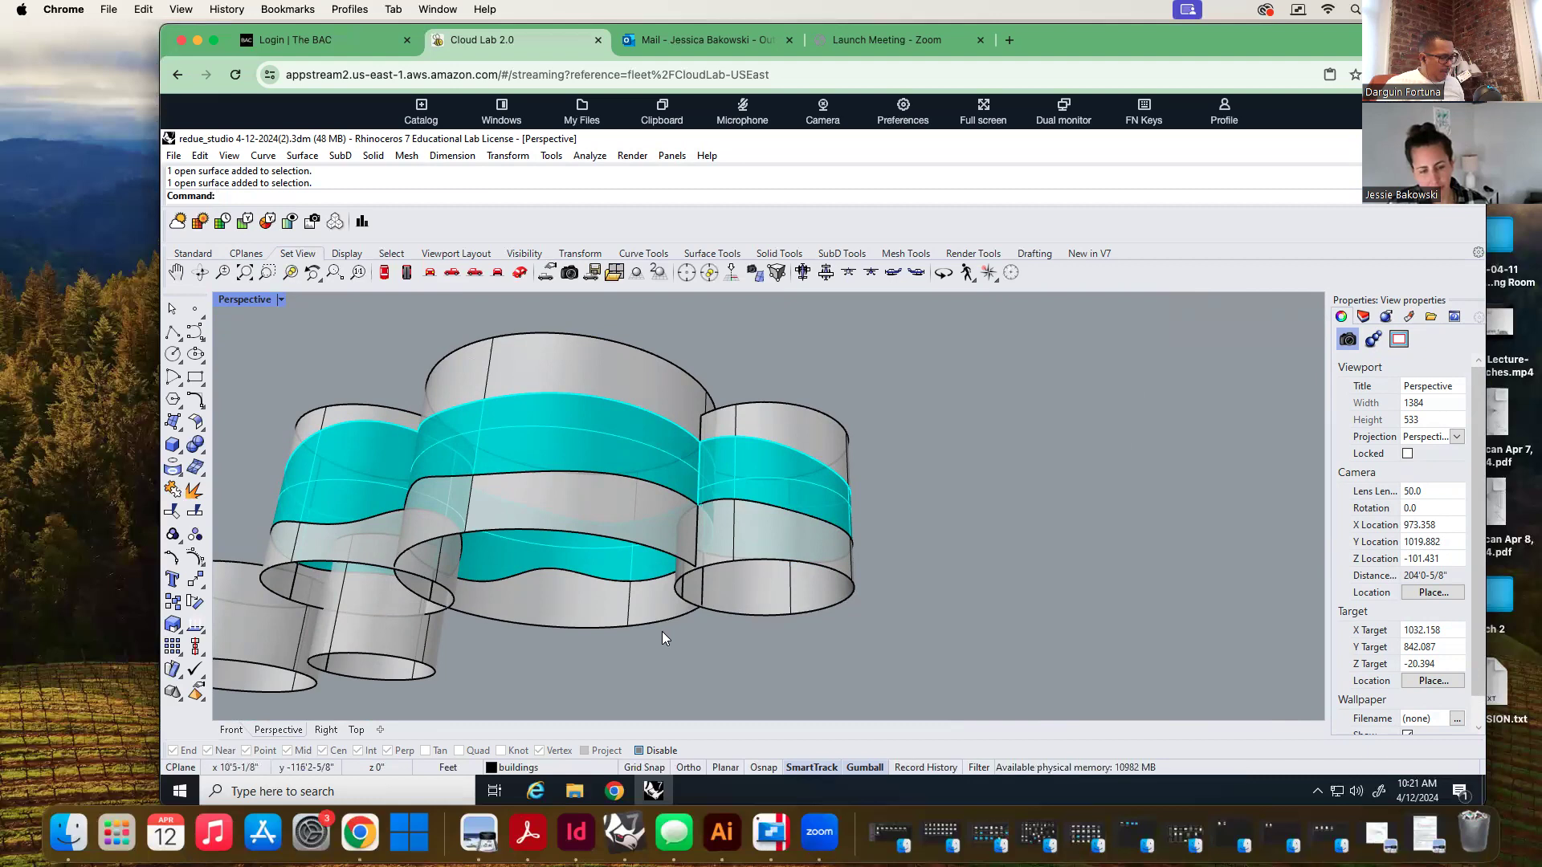
Turn on solid points for the flanking cylinder's lower wall and pull its bottom edge point down past the central cylinder's base
{"action": "left_click", "coordinate": [745, 550]}
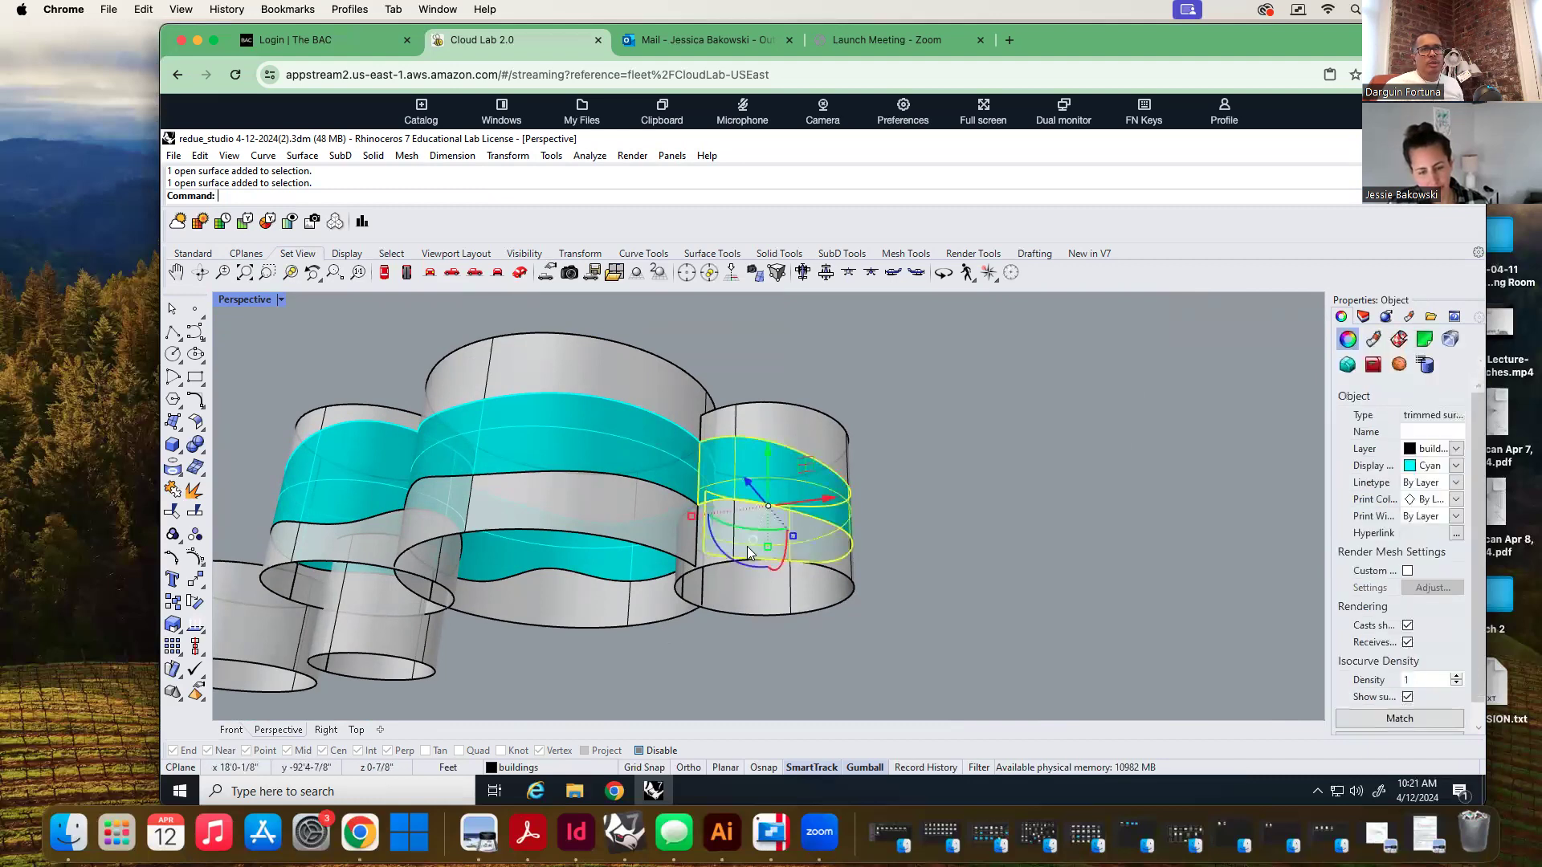
{"action": "left_click", "coordinate": [737, 596]}
{"action": "type", "text": "SolidPtOn"}
{"action": "key", "text": "Return"}
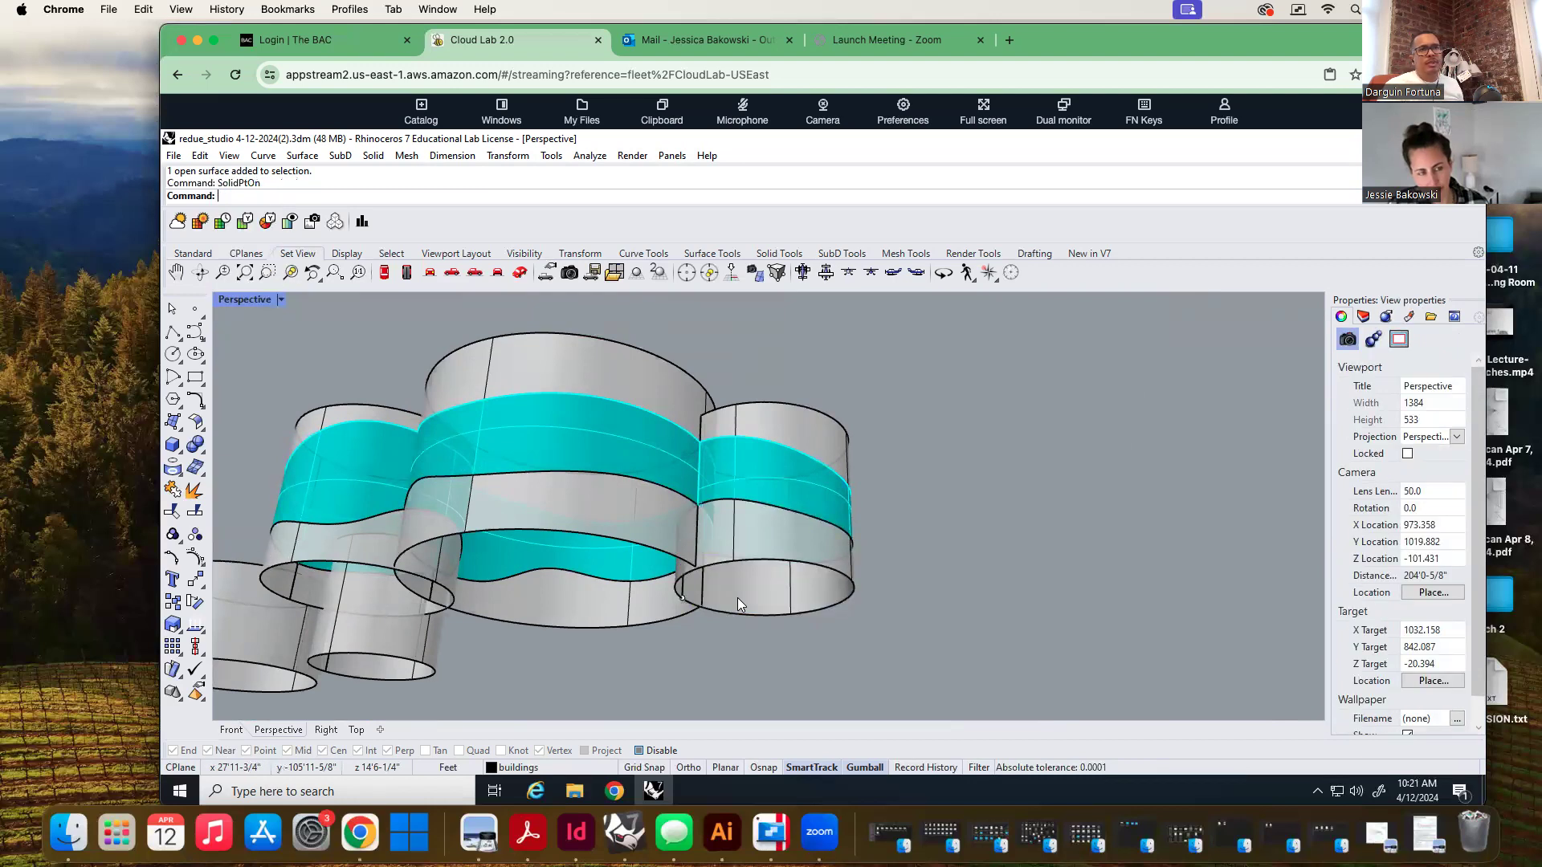
{"action": "left_click", "coordinate": [682, 600]}
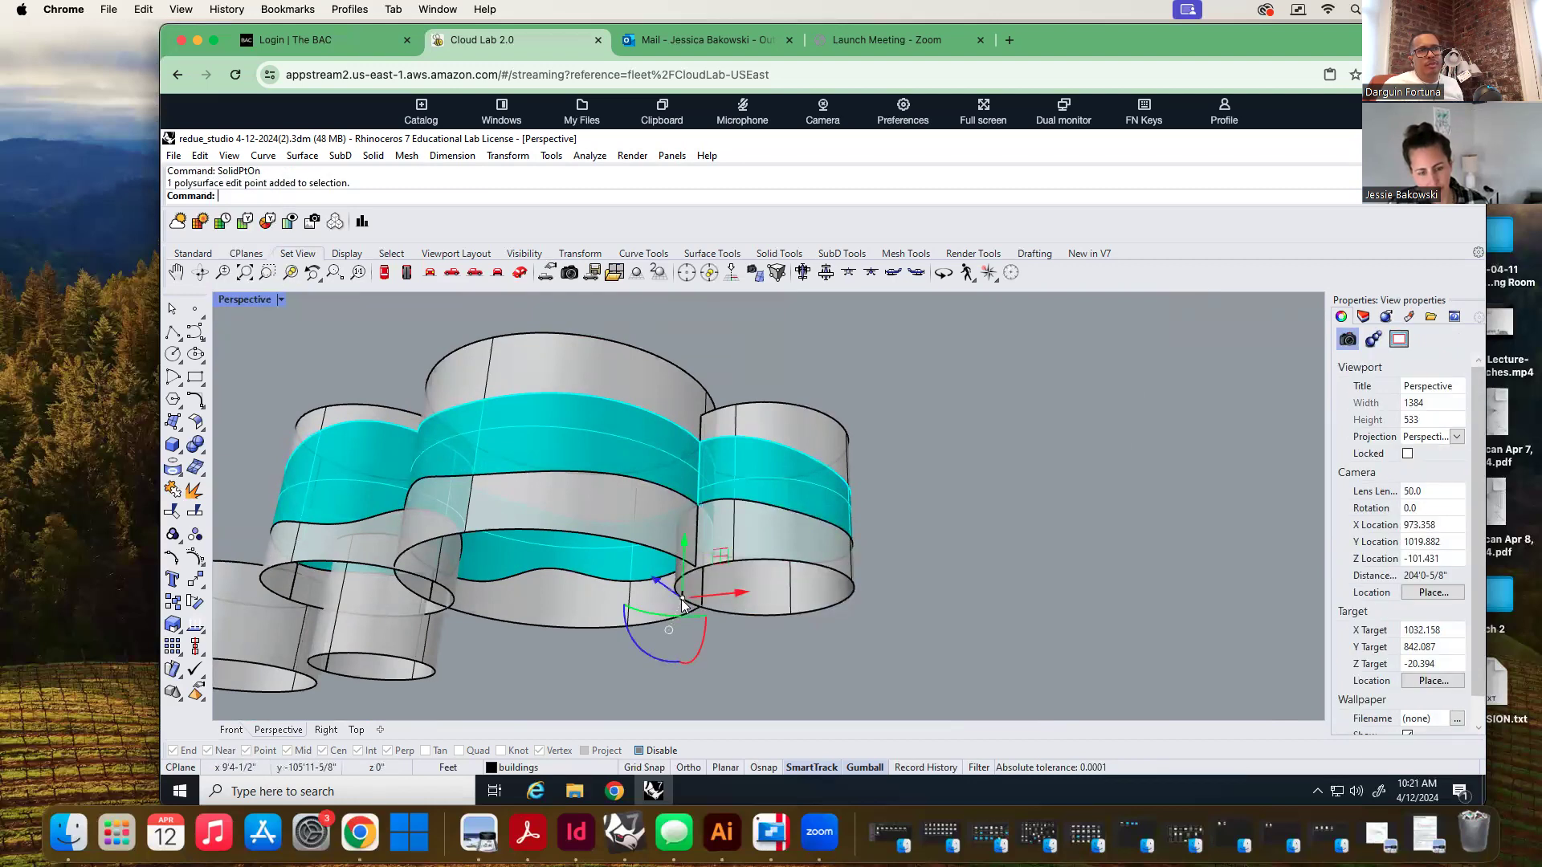
{"action": "left_click_drag", "start_coordinate": [683, 544], "coordinate": [674, 596]}
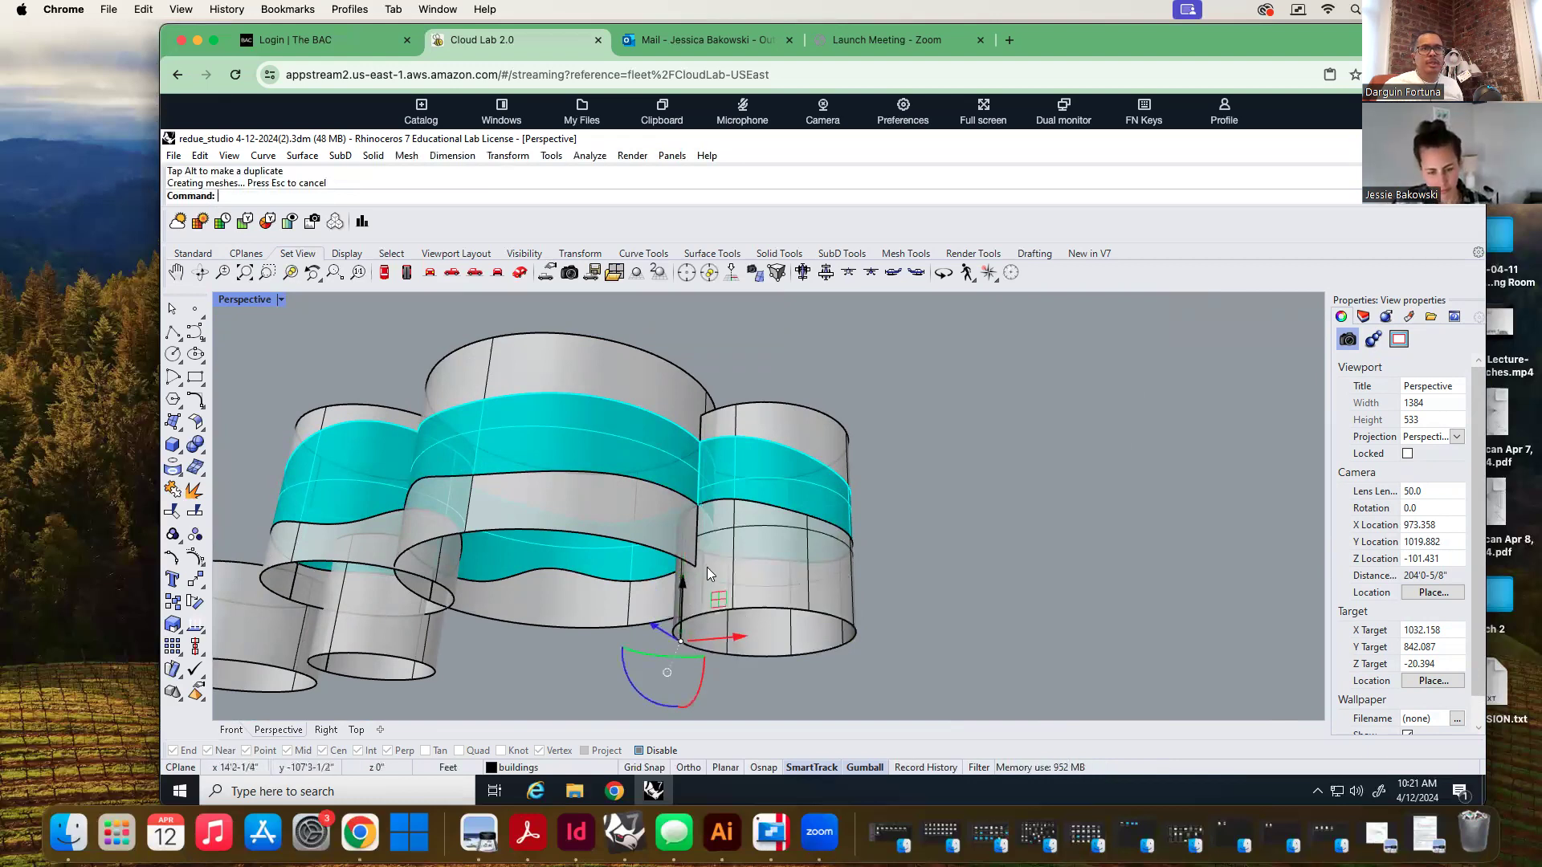
Switch the viewport to the Front view and raise the lower wall's bottom edge point towards the central cylinder's base line
{"action": "left_click", "coordinate": [280, 300]}
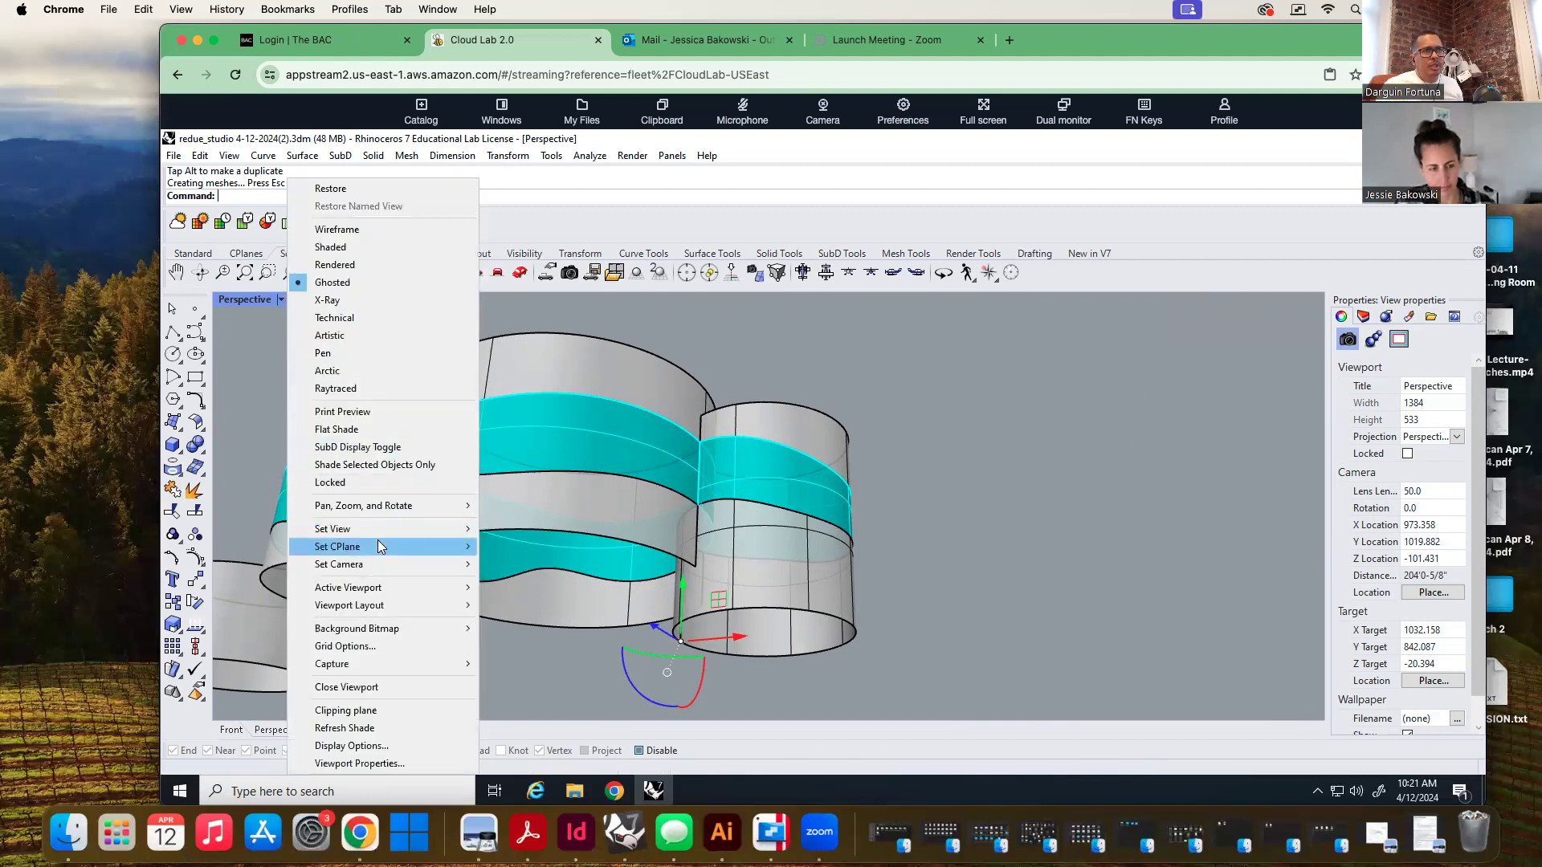
{"action": "mouse_move", "coordinate": [414, 527]}
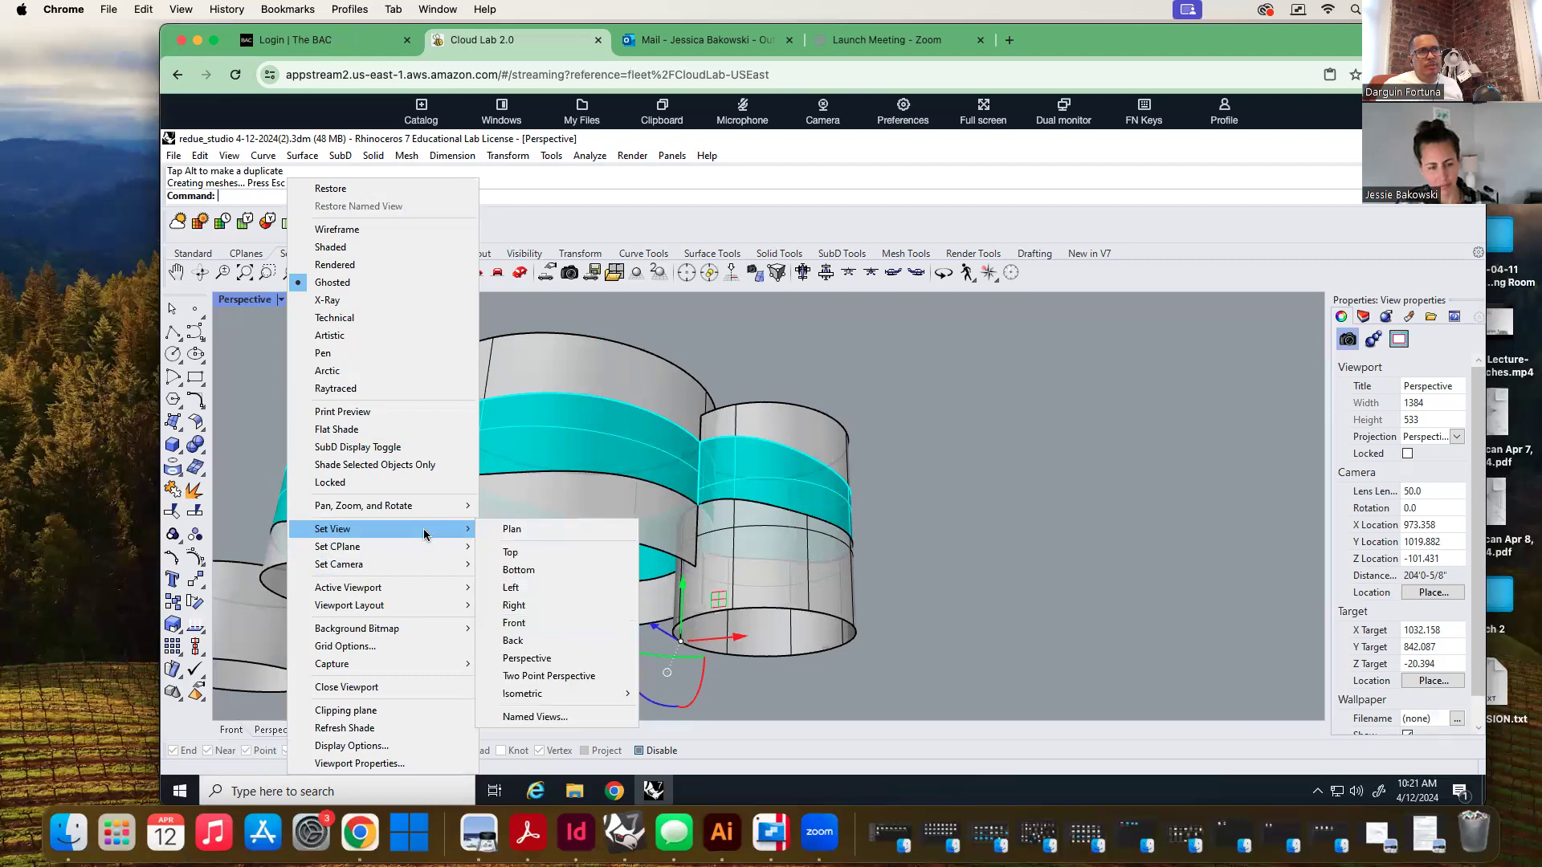
{"action": "left_click", "coordinate": [532, 625]}
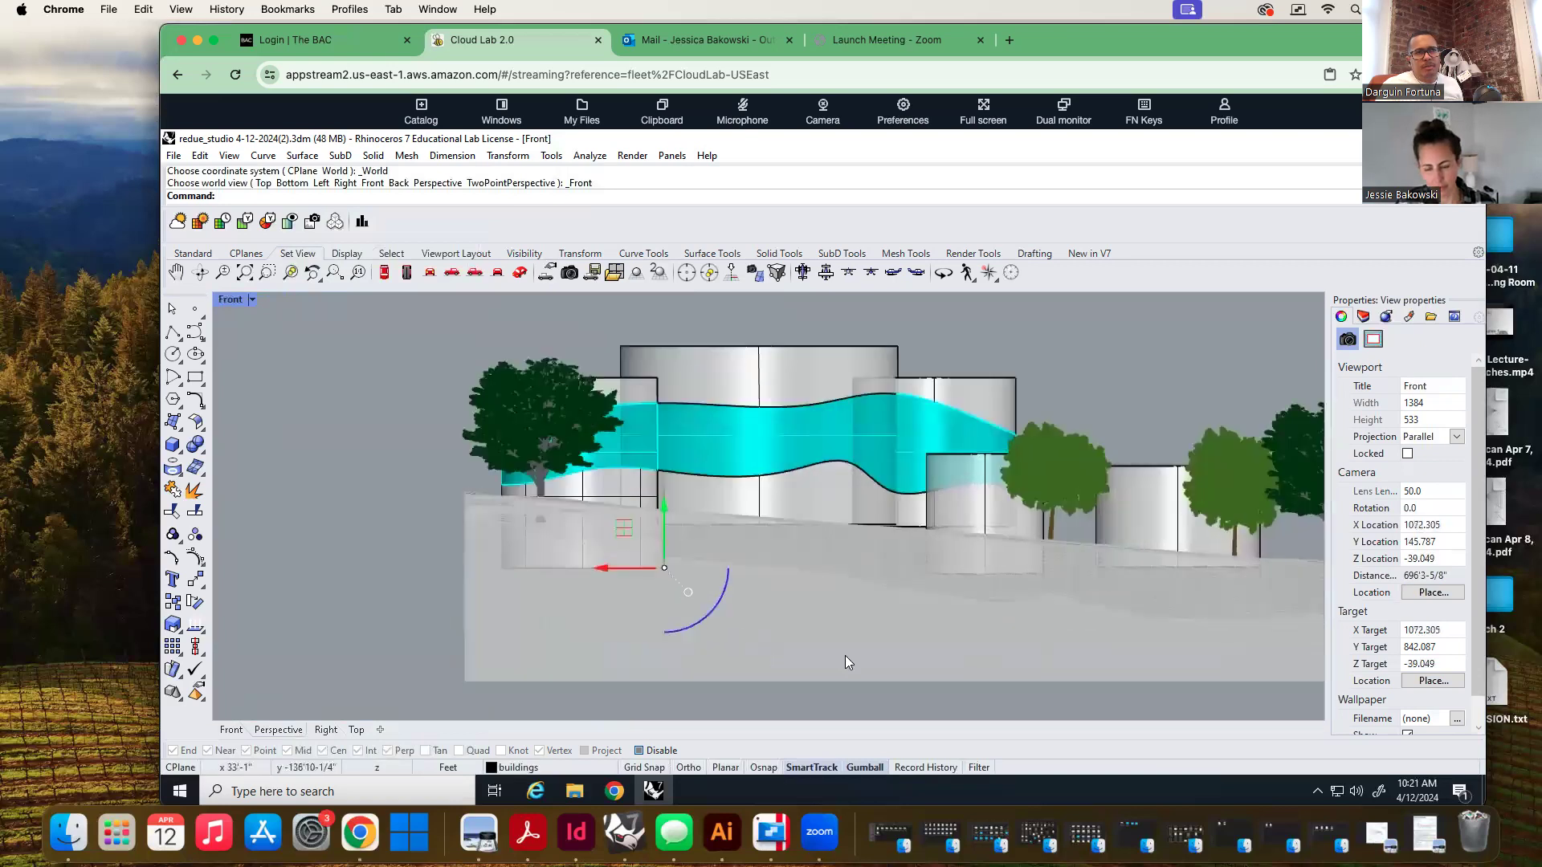
{"action": "scroll", "coordinate": [716, 583], "scroll_direction": "up", "scroll_amount": 2}
{"action": "scroll", "coordinate": [599, 511], "scroll_direction": "up", "scroll_amount": 1}
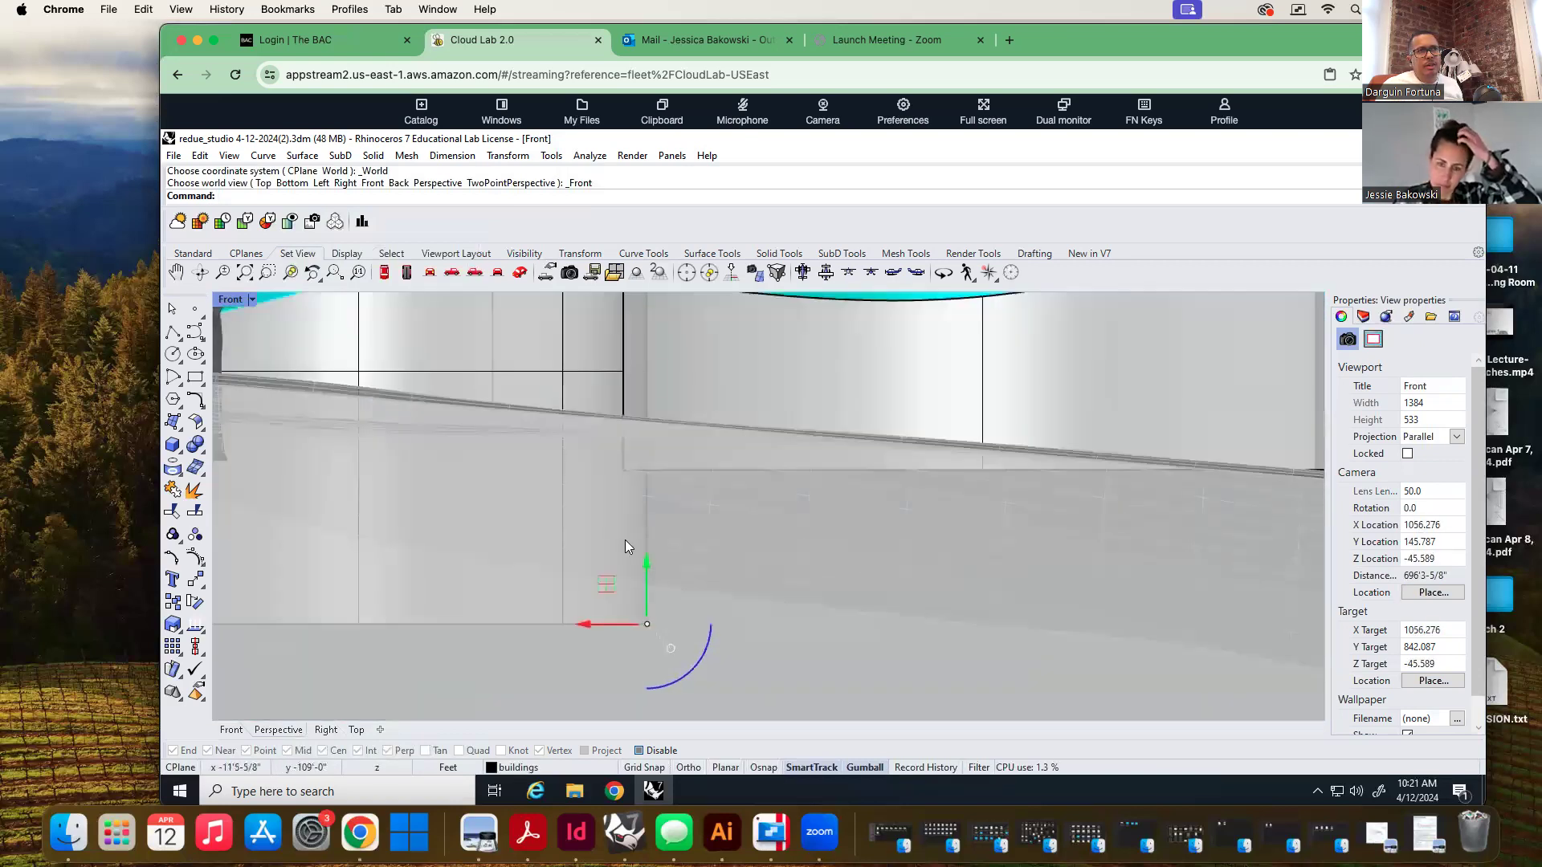
{"action": "left_click_drag", "start_coordinate": [646, 570], "coordinate": [649, 485]}
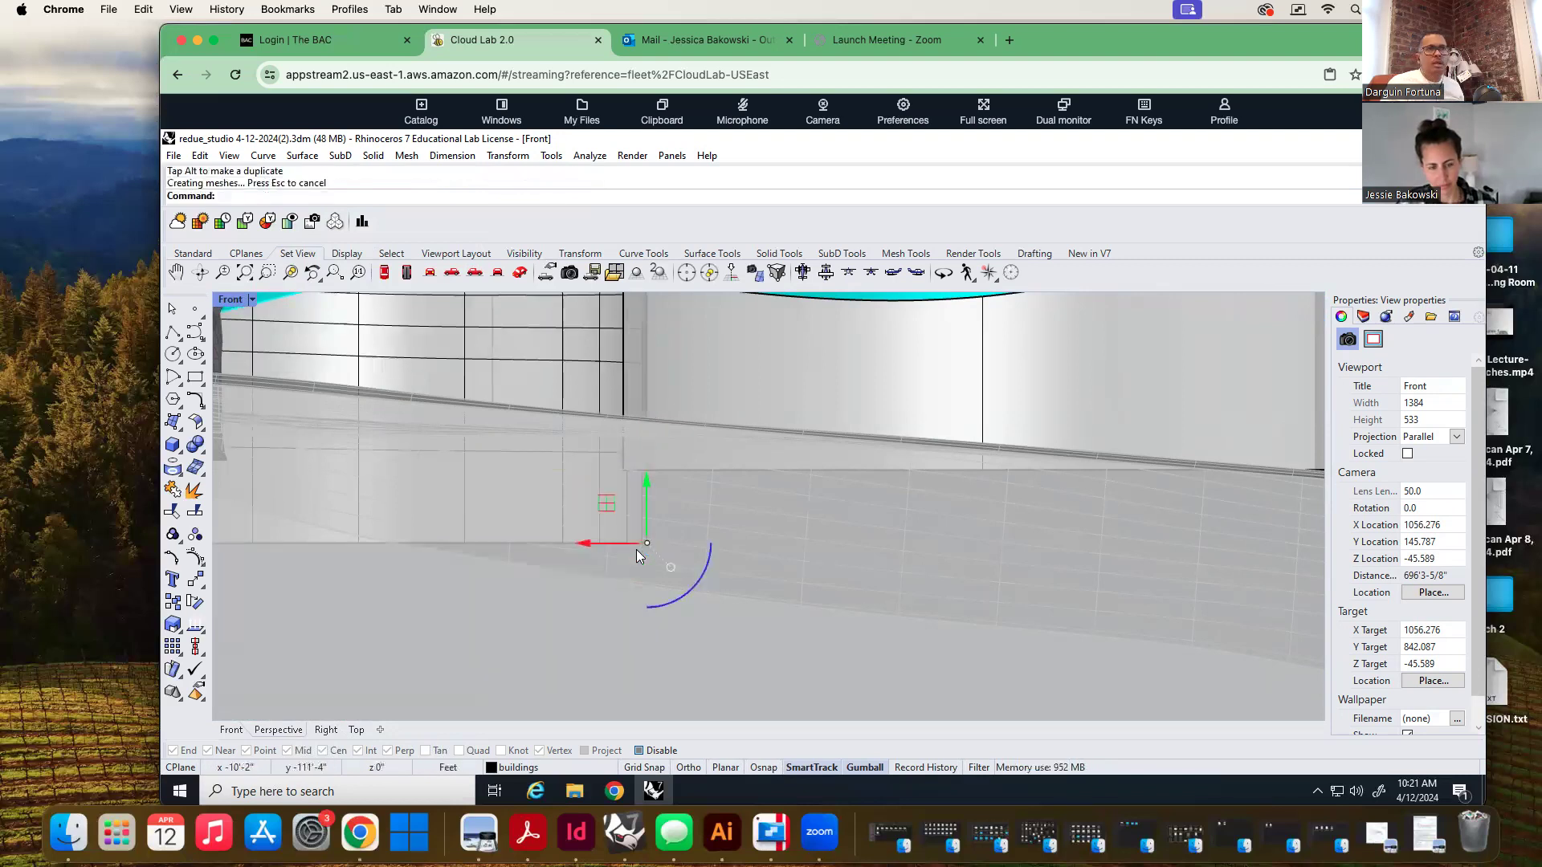
Enable object snaps and move the bottom edge point up to its apparent intersection with the central cylinder's base line
{"action": "type", "text": "Move"}
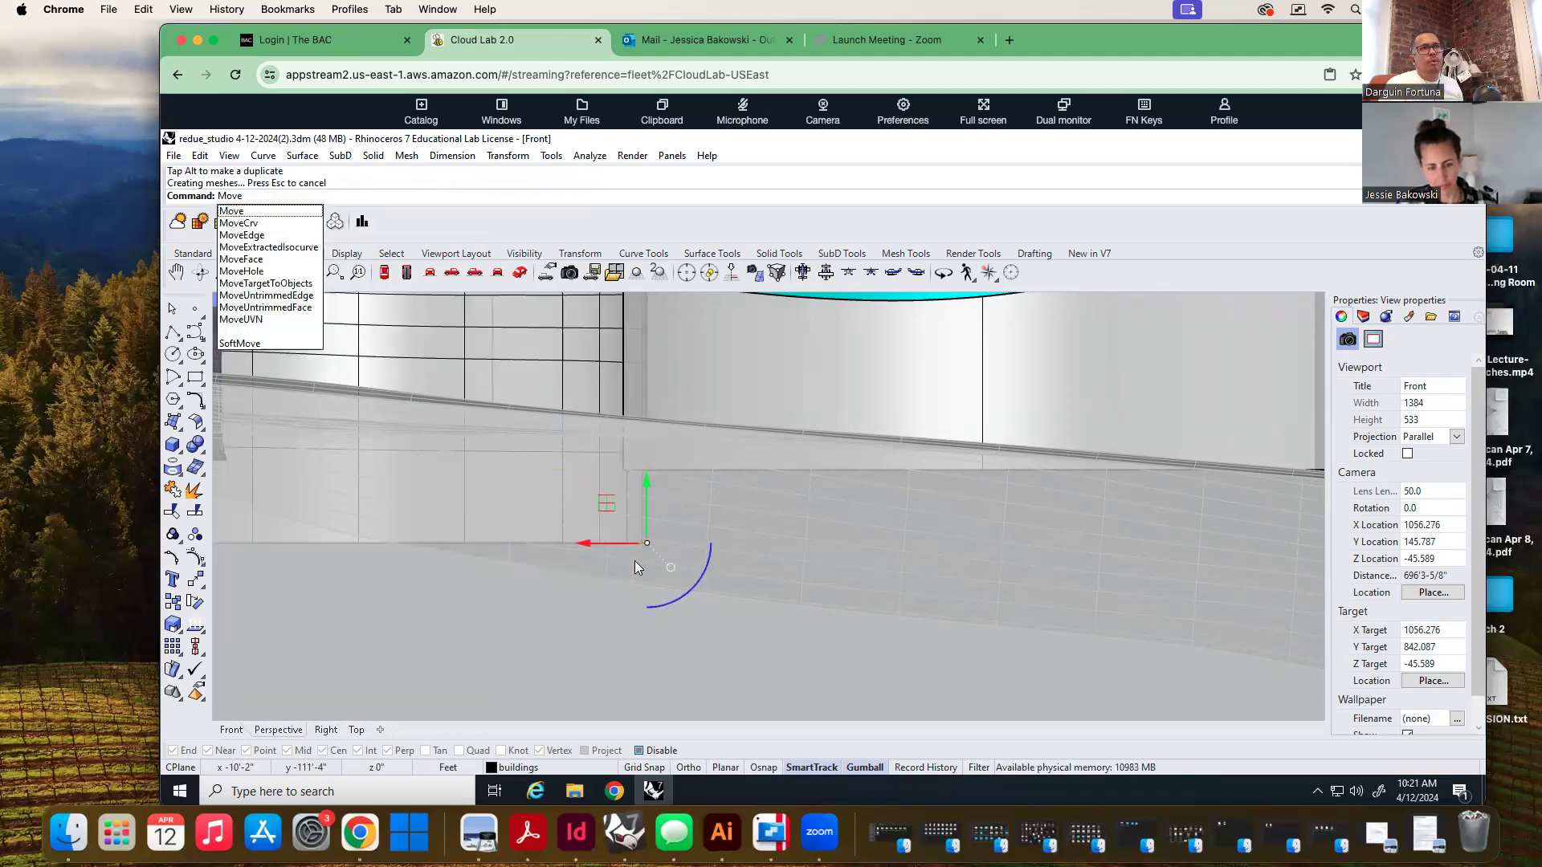
{"action": "key", "text": "Return"}
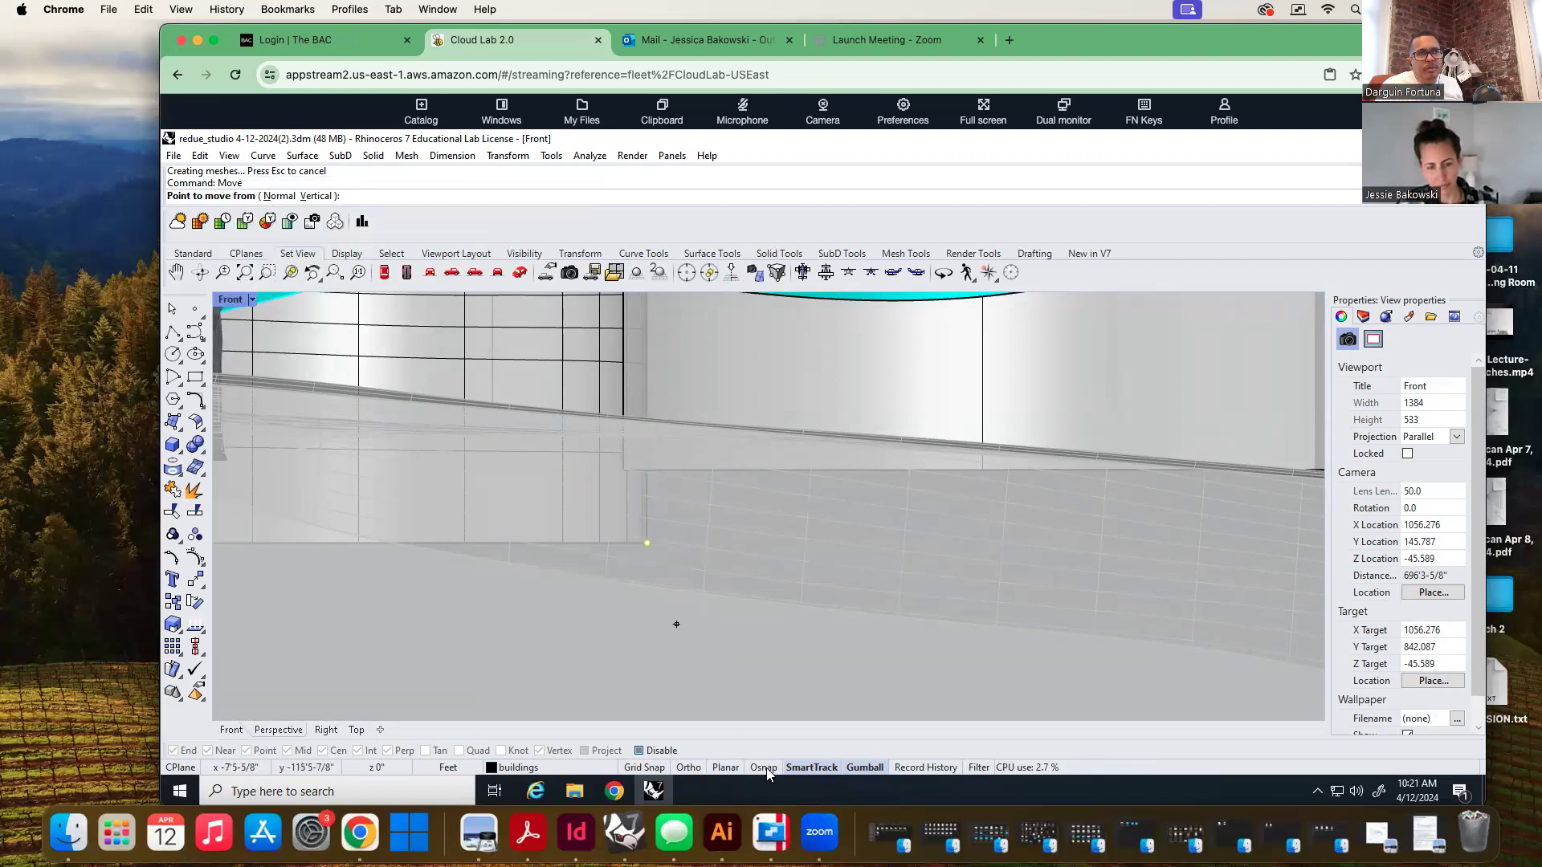
{"action": "left_click", "coordinate": [764, 767]}
{"action": "left_click", "coordinate": [645, 539]}
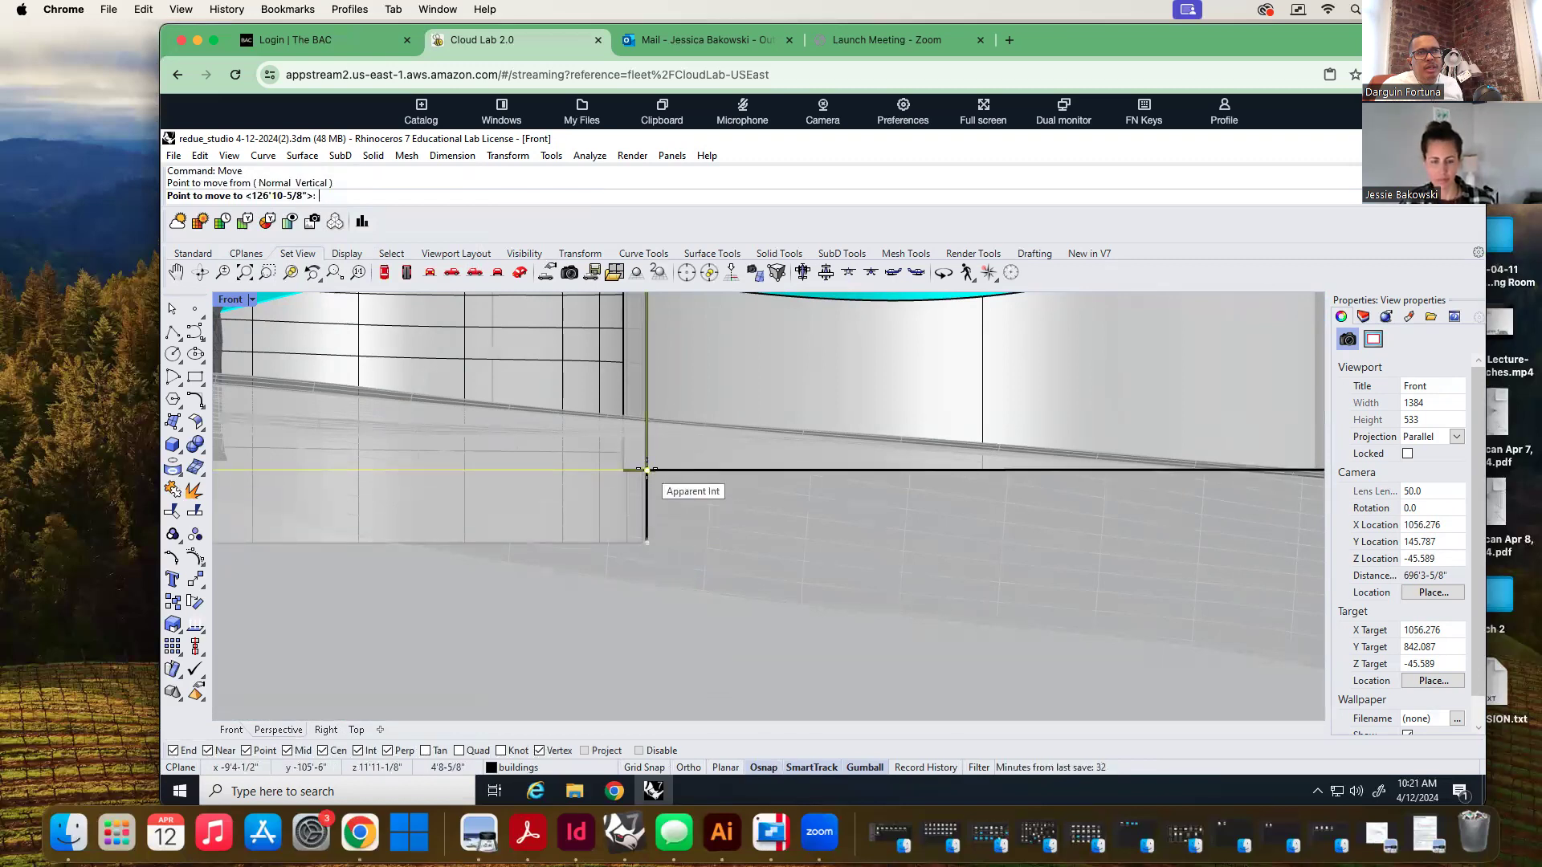
{"action": "left_click", "coordinate": [647, 470]}
{"action": "scroll", "coordinate": [594, 618], "scroll_direction": "down", "scroll_amount": 4}
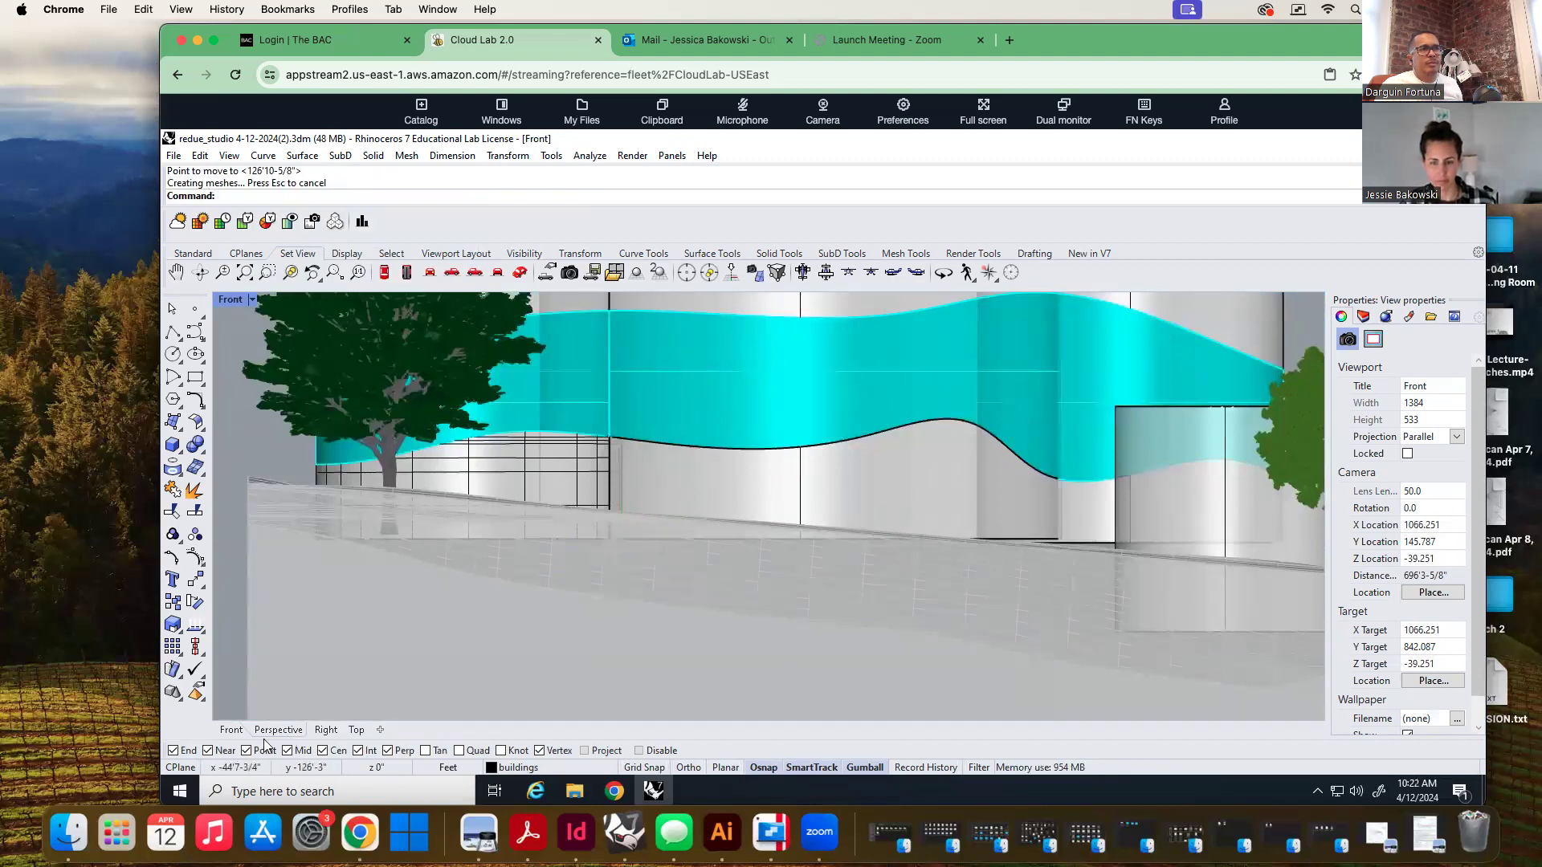
Switch the viewport from the Front view to the Perspective view
{"action": "scroll", "coordinate": [366, 664], "scroll_direction": "down", "scroll_amount": 1}
{"action": "left_click", "coordinate": [252, 298]}
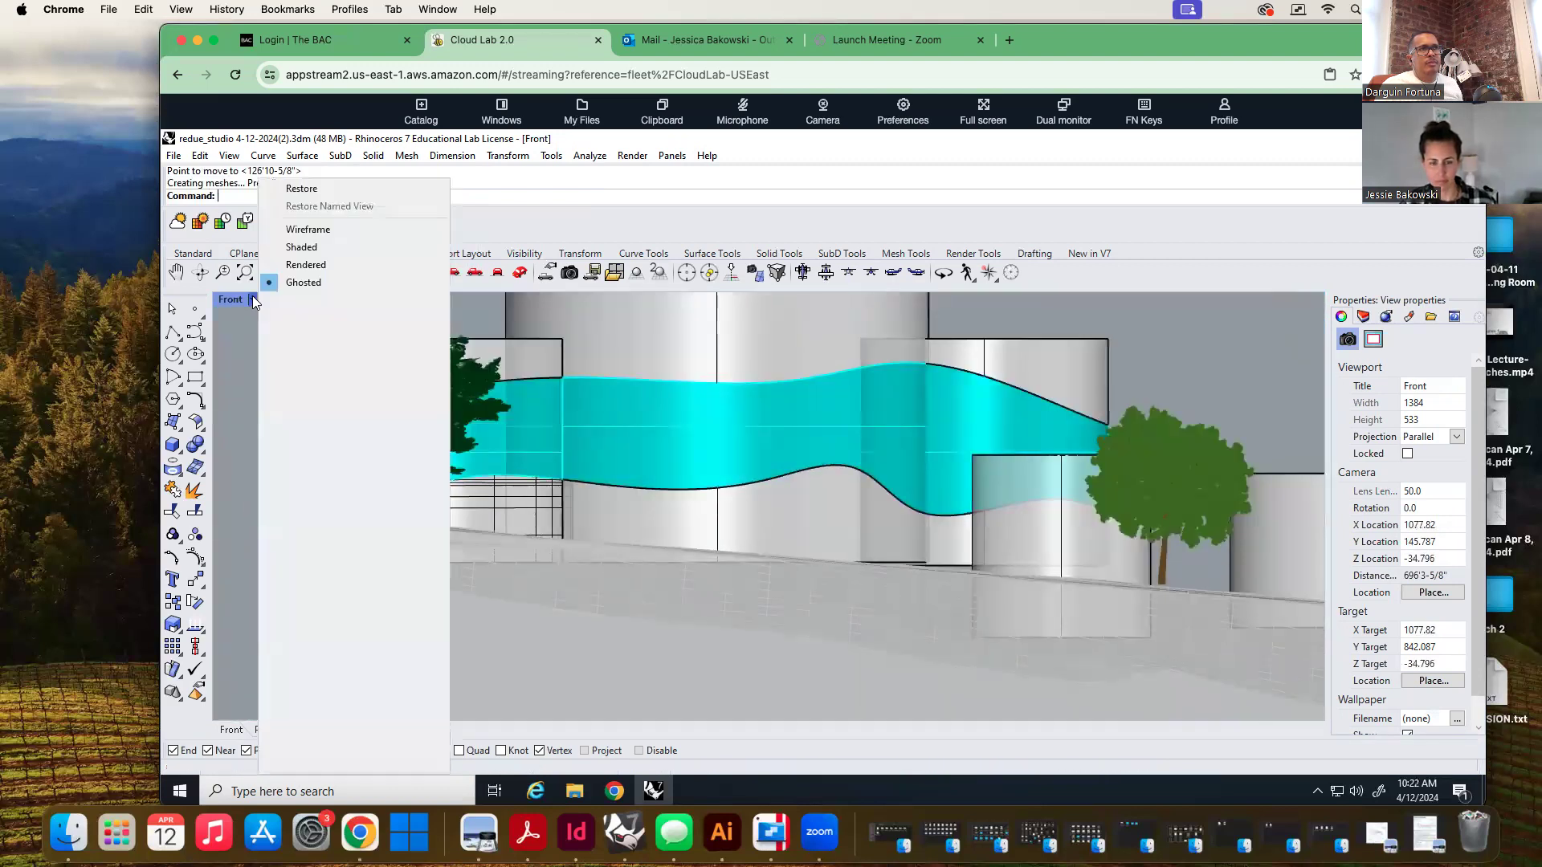
{"action": "mouse_move", "coordinate": [336, 532]}
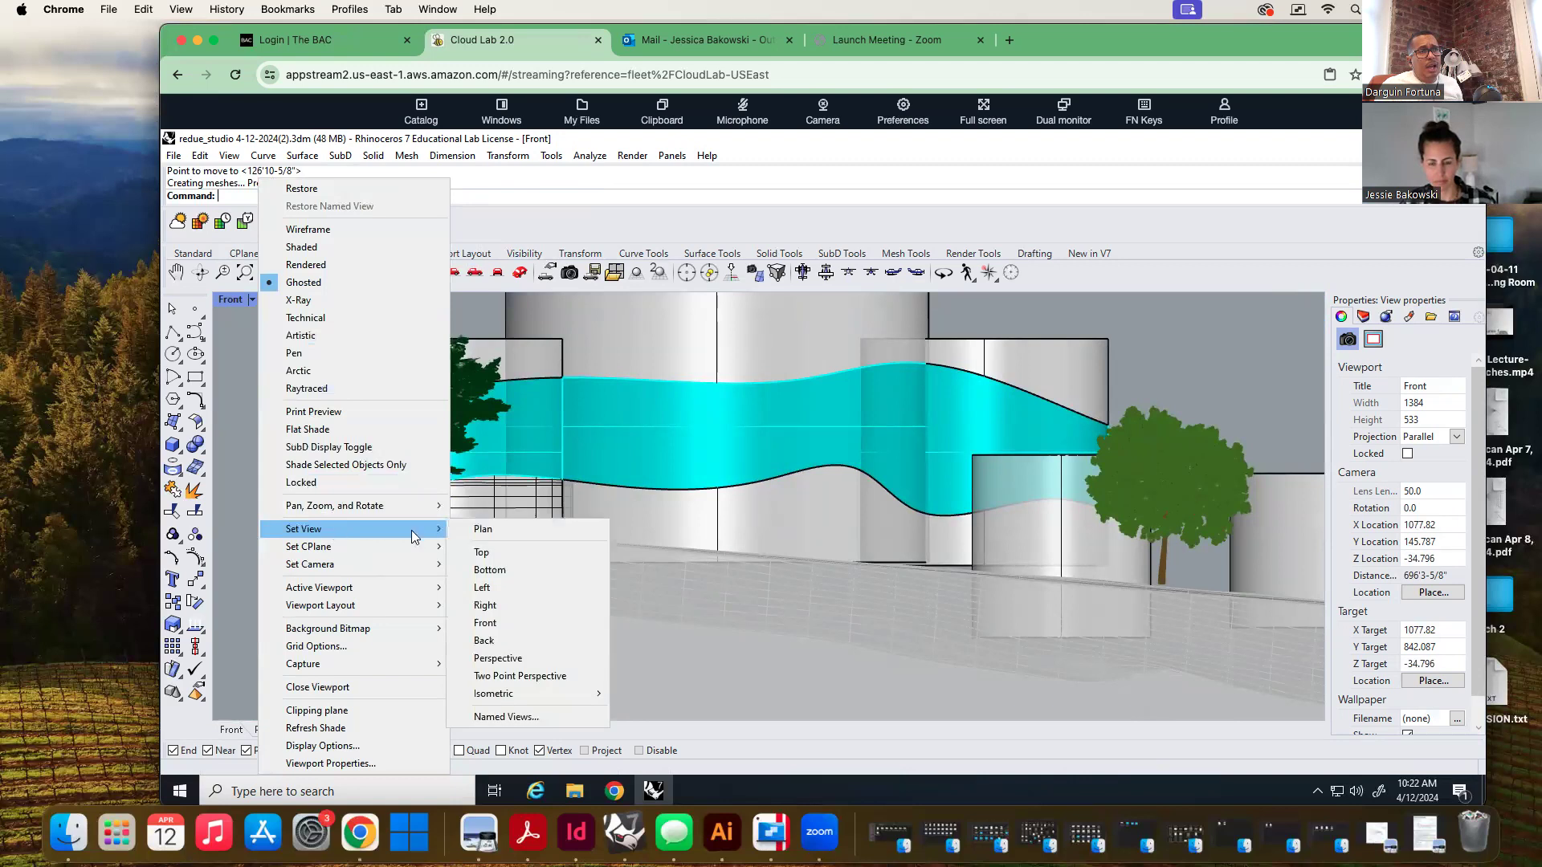
{"action": "left_click", "coordinate": [506, 660]}
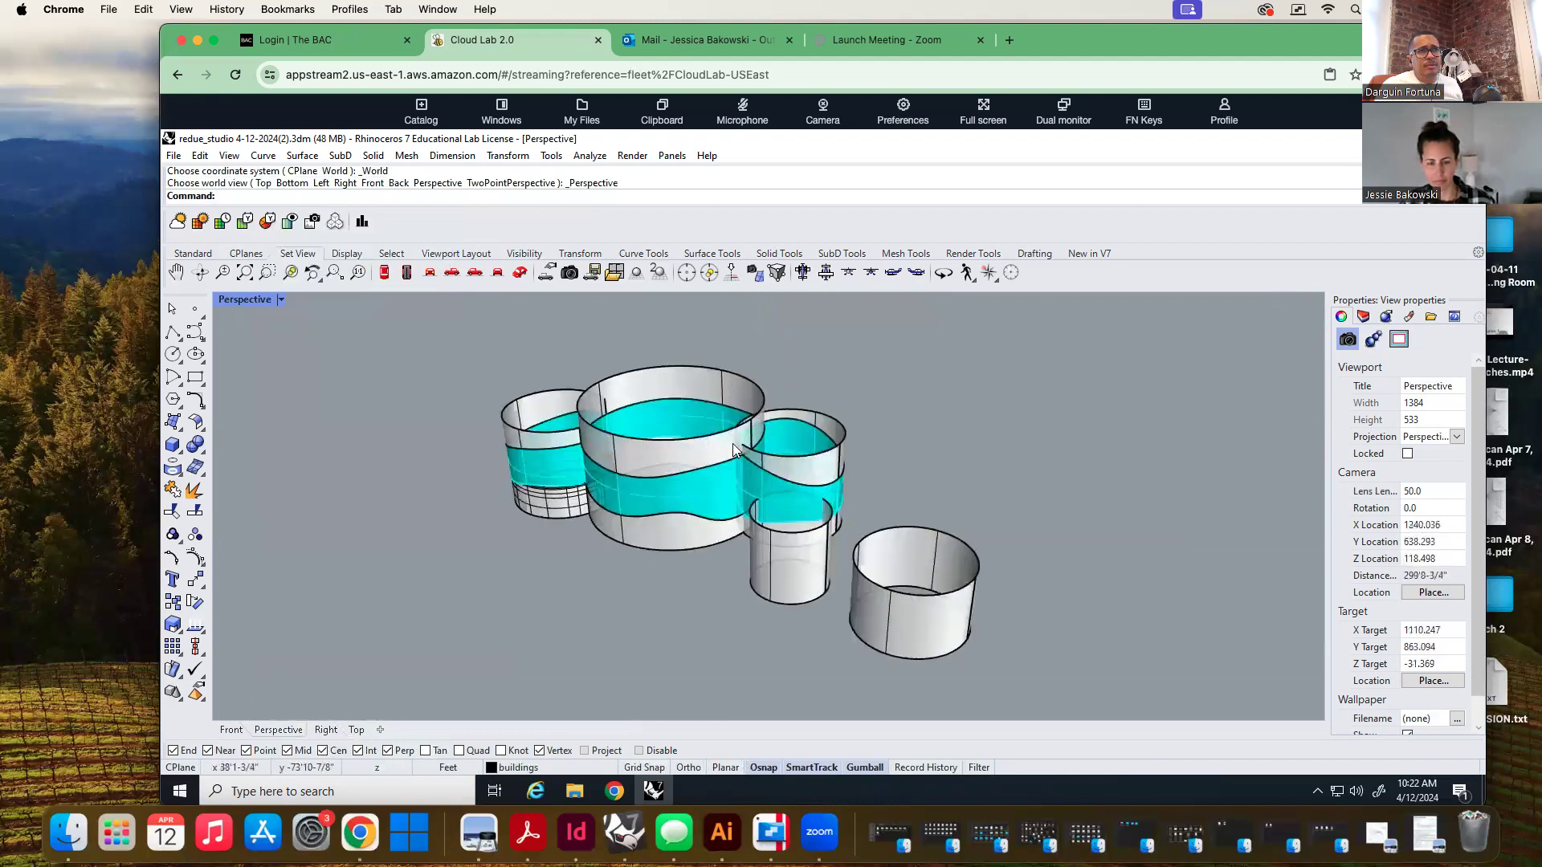
Split the flanking cylinder's gridded lower wall using the central cylinder's lower wall as the cutting object
{"action": "scroll", "coordinate": [618, 538], "scroll_direction": "up", "scroll_amount": 6}
{"action": "scroll", "coordinate": [814, 536], "scroll_direction": "down", "scroll_amount": 4}
{"action": "right_click_drag", "start_coordinate": [545, 574], "coordinate": [660, 565]}
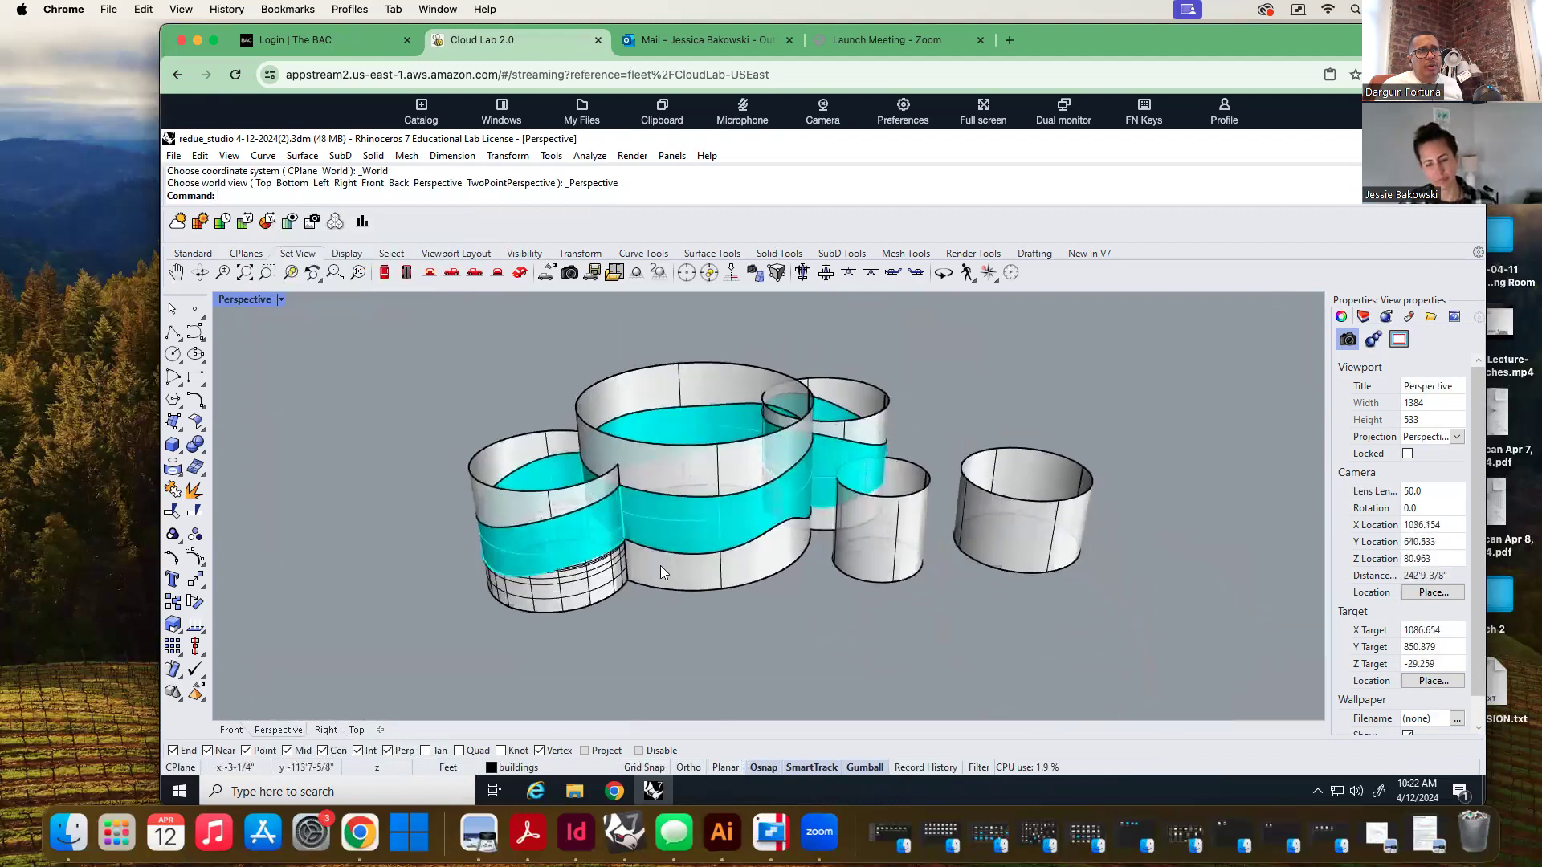
{"action": "scroll", "coordinate": [569, 601], "scroll_direction": "up", "scroll_amount": 5}
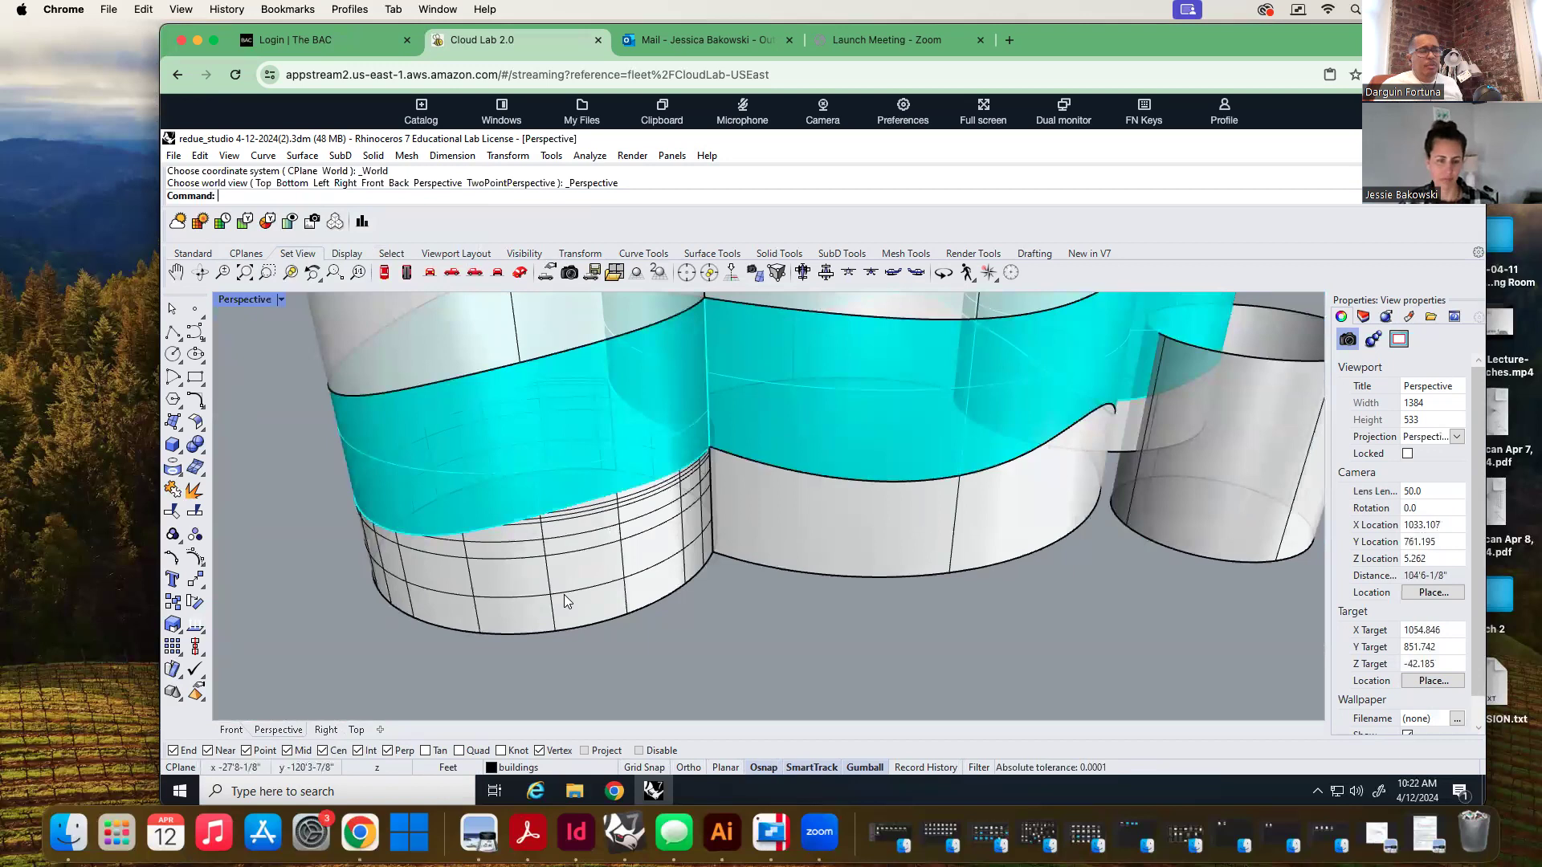
{"action": "type", "text": "plit"}
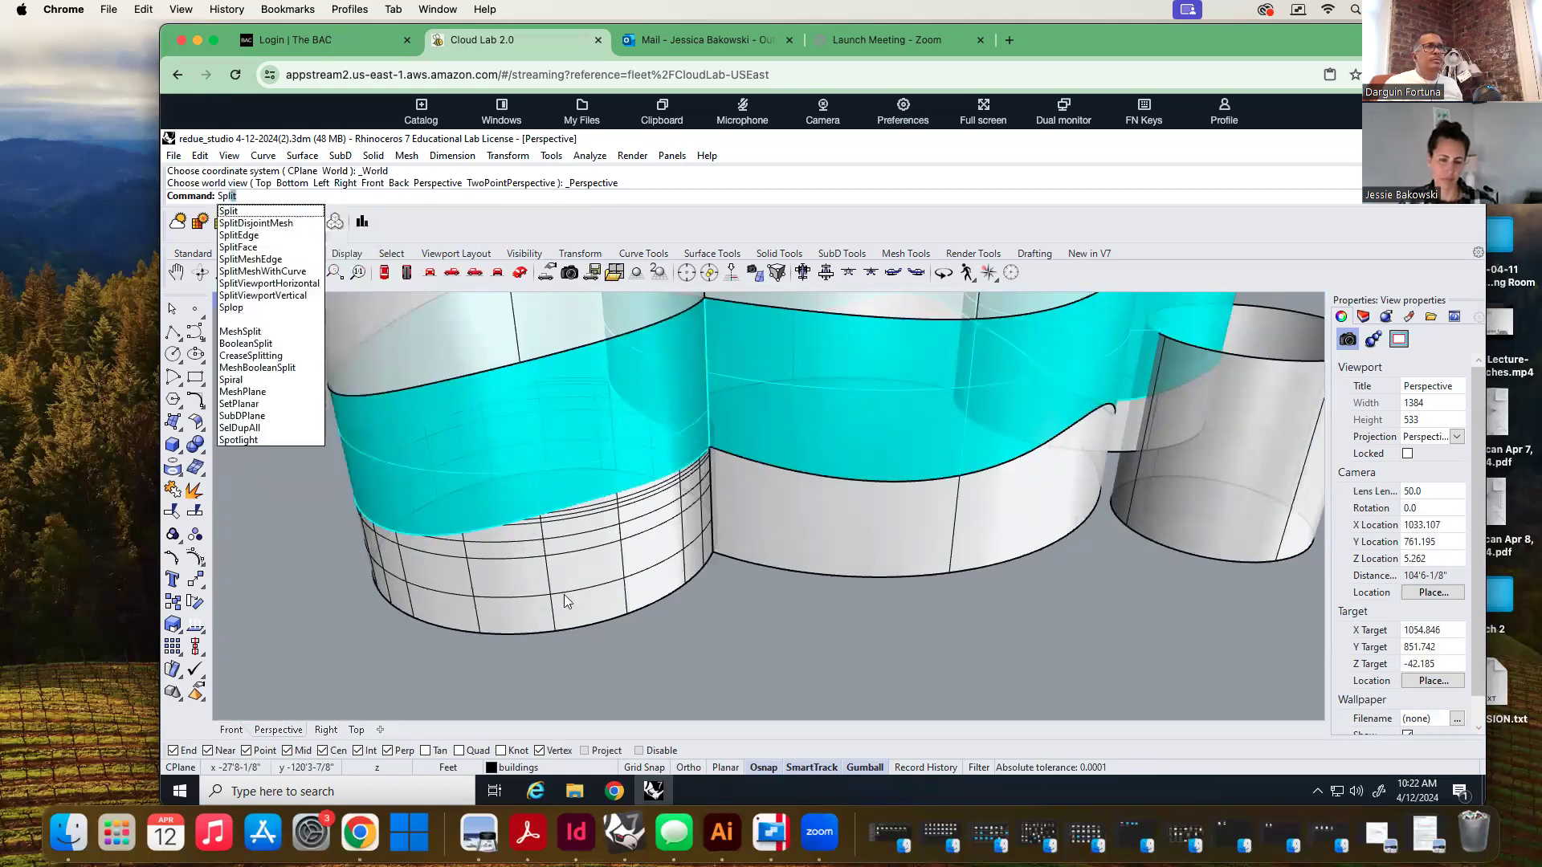
{"action": "key", "text": "Return"}
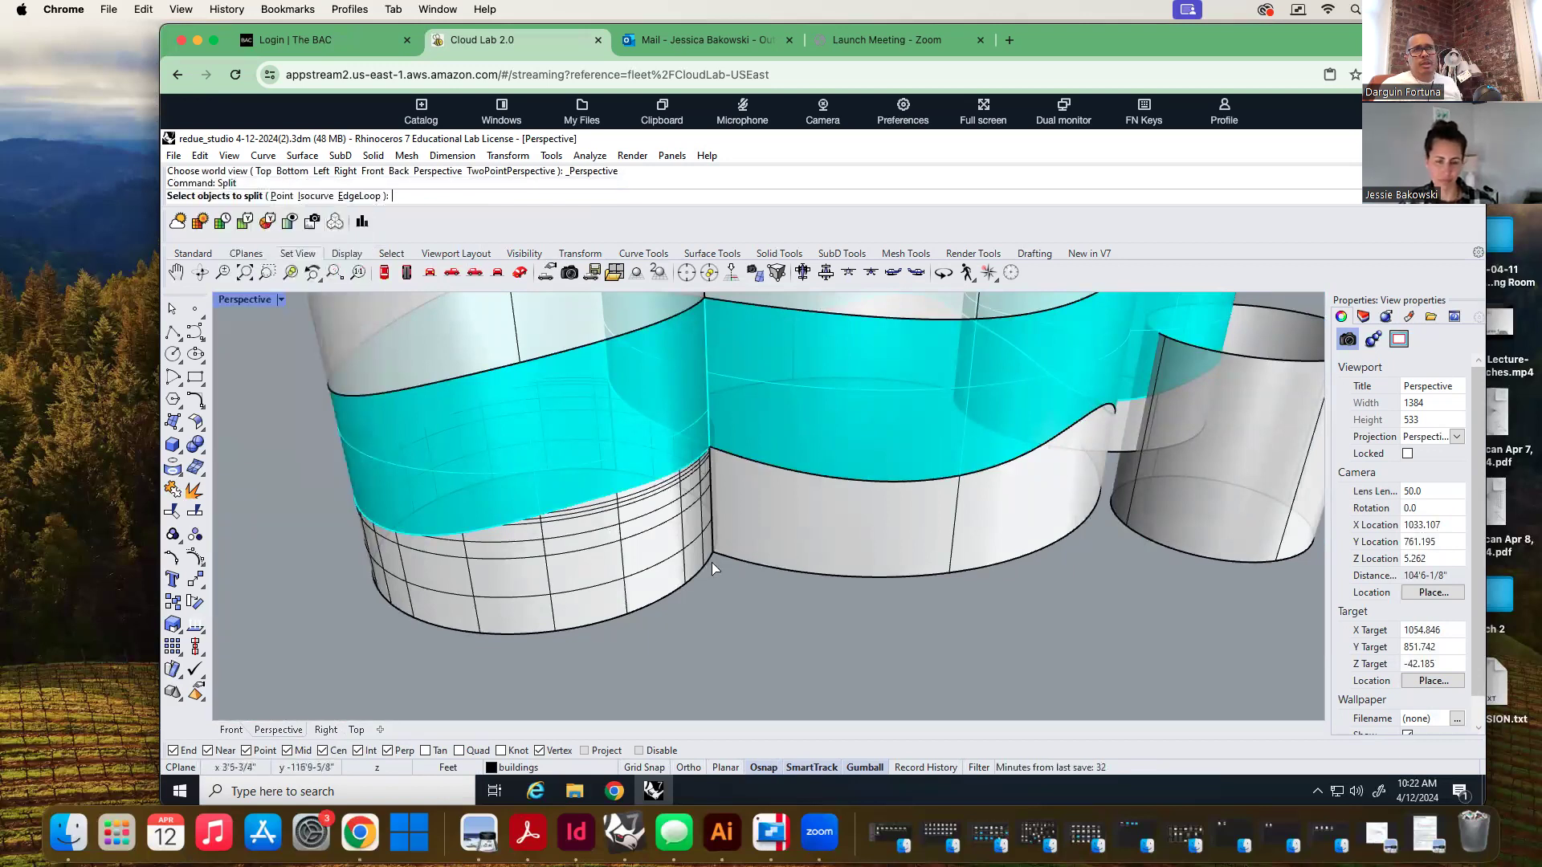
{"action": "left_click", "coordinate": [672, 566]}
{"action": "key", "text": "Return"}
{"action": "left_click", "coordinate": [793, 552]}
{"action": "key", "text": "Return"}
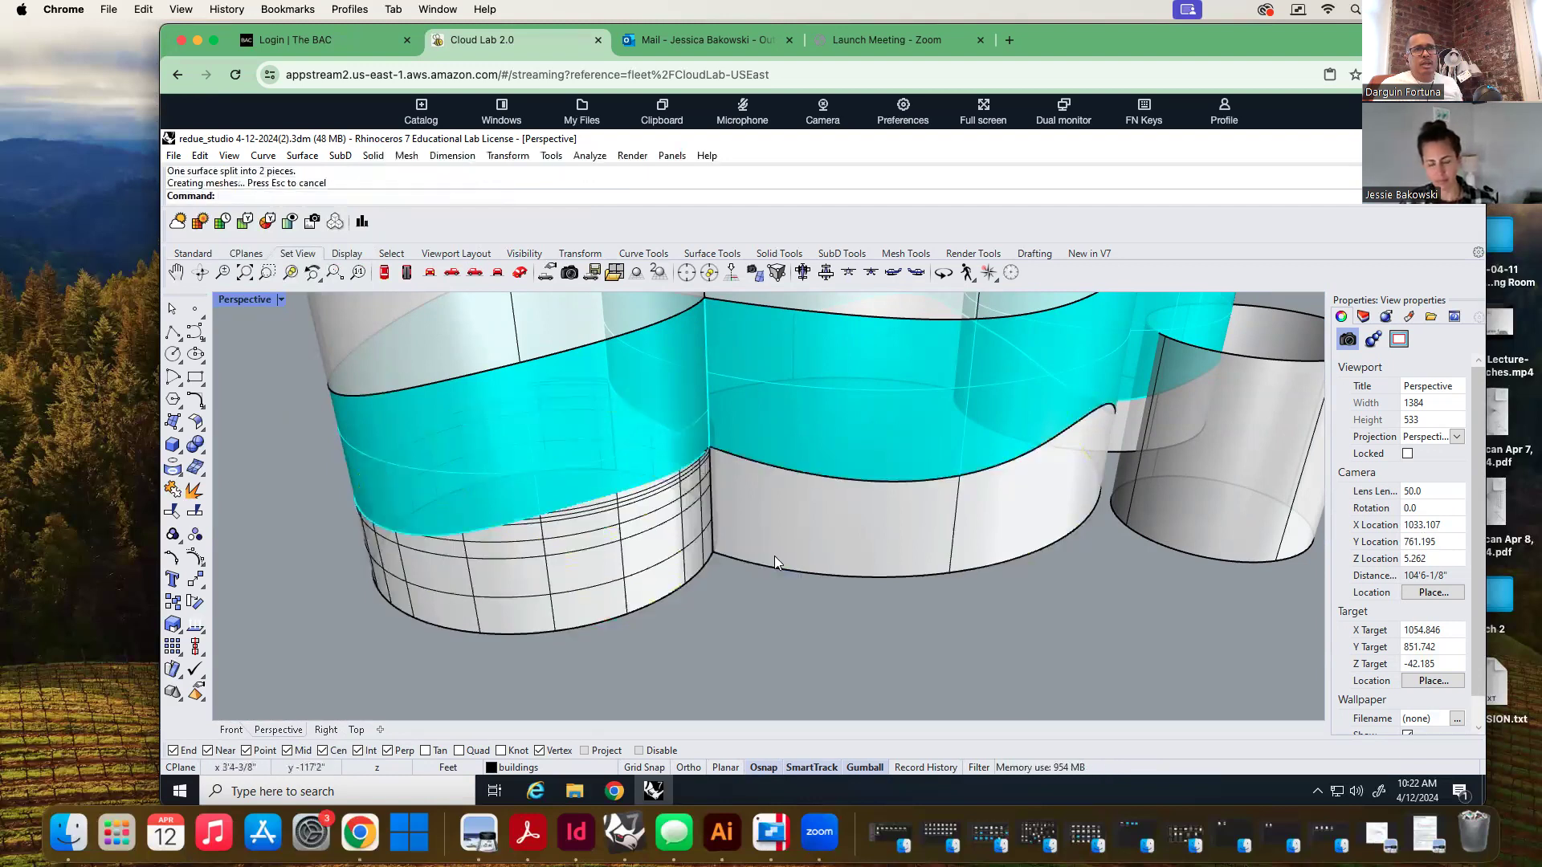
Run Split again on the flanking cylinder's gridded lower wall, using both lower wall surfaces of the central cylinder as cutting objects
{"action": "left_click", "coordinate": [674, 567]}
{"action": "left_click", "coordinate": [733, 619]}
{"action": "key", "text": "Return"}
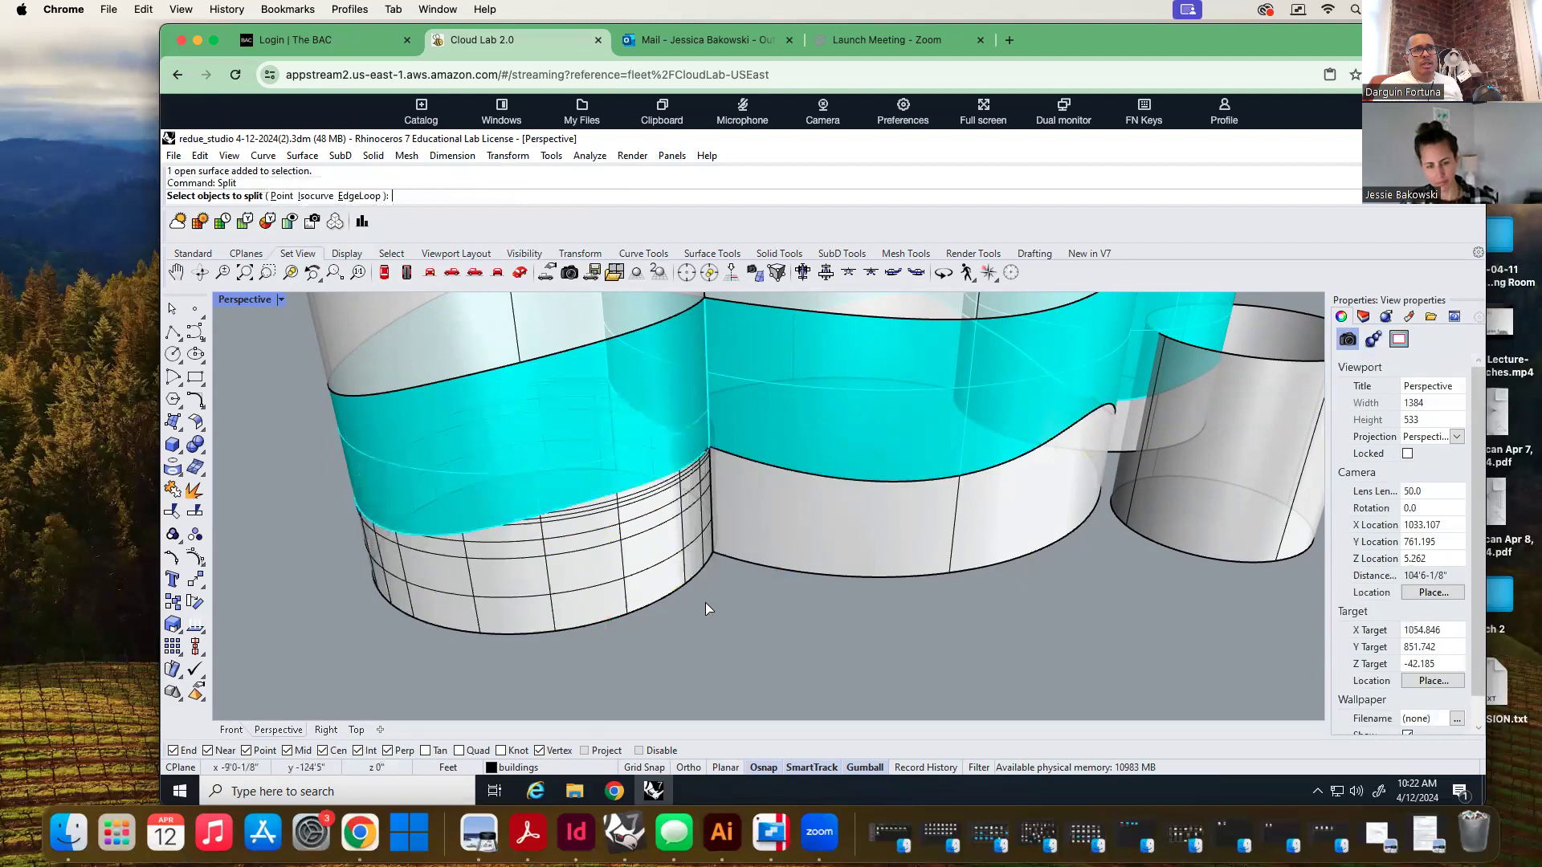
{"action": "left_click", "coordinate": [659, 567]}
{"action": "key", "text": "Return"}
{"action": "left_click", "coordinate": [763, 532]}
{"action": "mouse_move", "coordinate": [763, 533]}
{"action": "right_mouse_down"}
{"action": "mouse_move", "coordinate": [435, 559]}
{"action": "mouse_move", "coordinate": [726, 556]}
{"action": "right_mouse_up"}
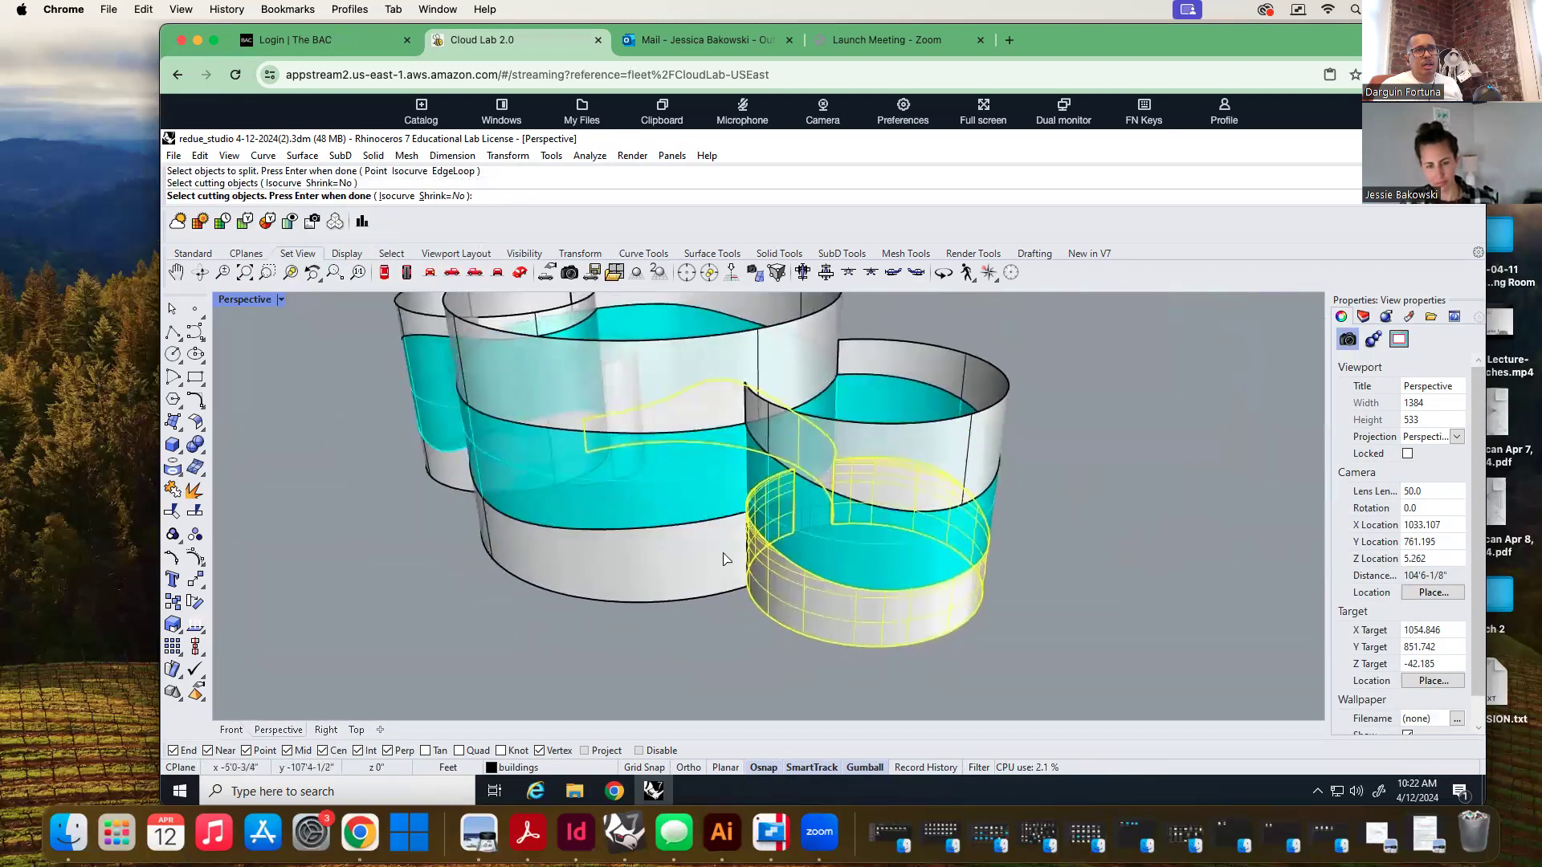
{"action": "left_click", "coordinate": [676, 580]}
{"action": "key", "text": "Return"}
Delete the piece of the flanking cylinder's gridded lower wall that lies inside the central cylinder
{"action": "right_click_drag", "start_coordinate": [821, 594], "coordinate": [823, 528]}
{"action": "left_click", "coordinate": [787, 503]}
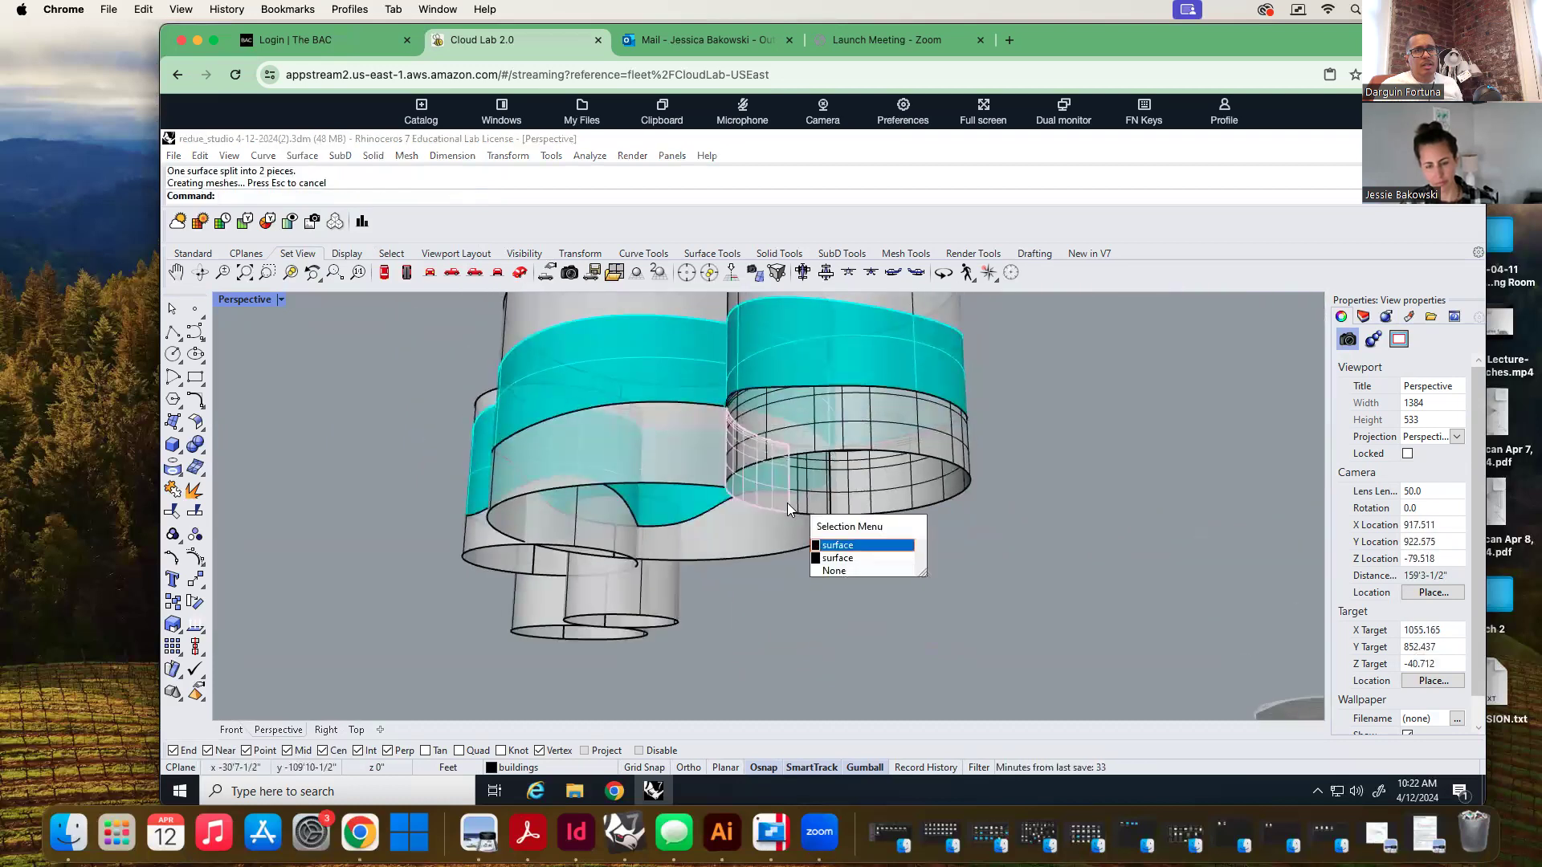
{"action": "left_click", "coordinate": [863, 548]}
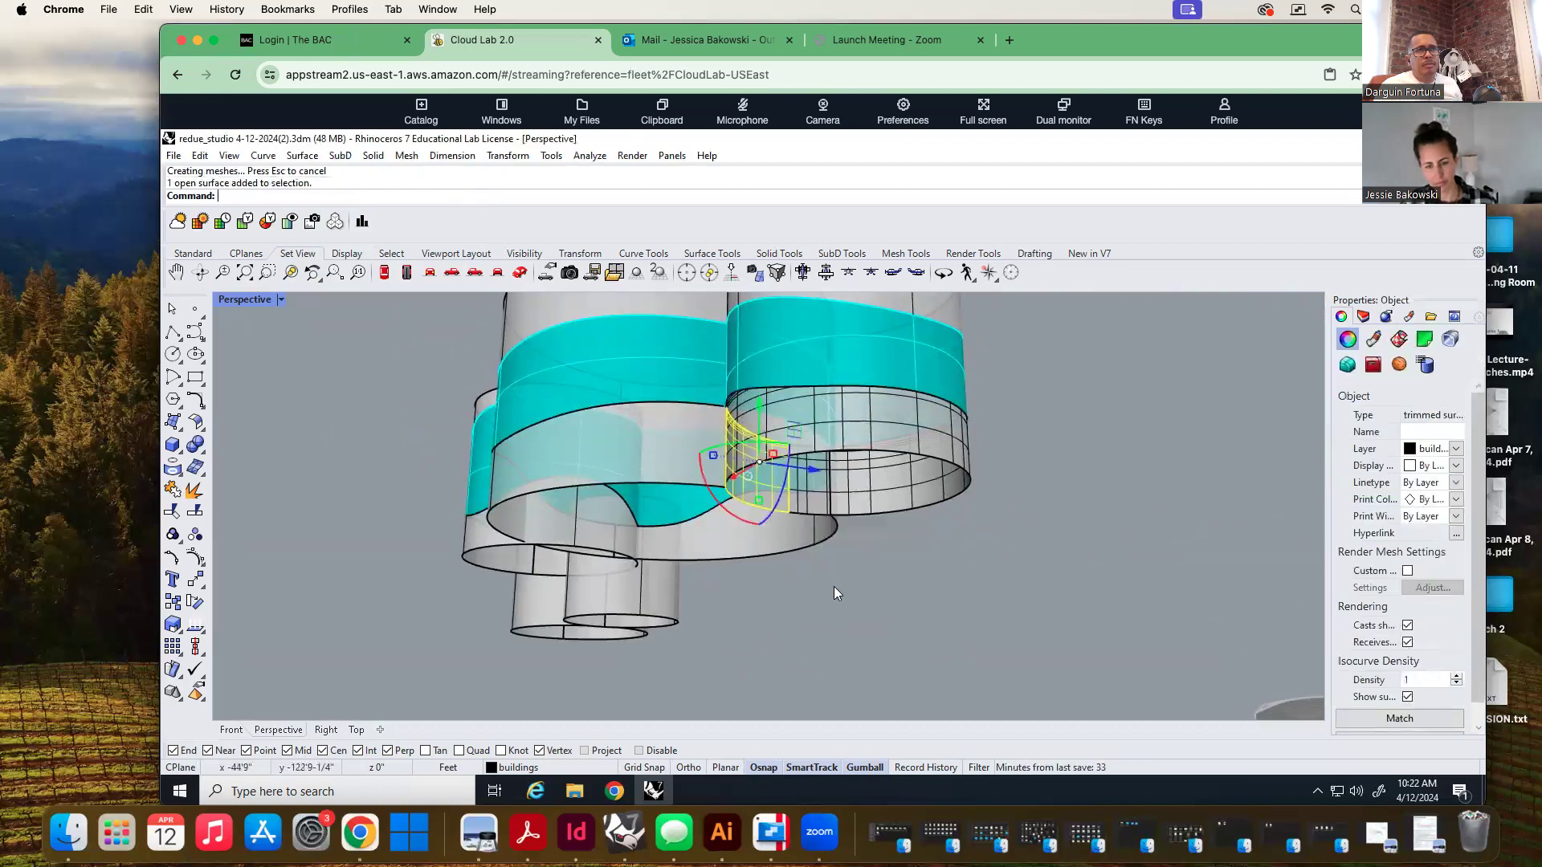
{"action": "key", "text": "Delete"}
{"action": "right_click_drag", "start_coordinate": [816, 591], "coordinate": [662, 520]}
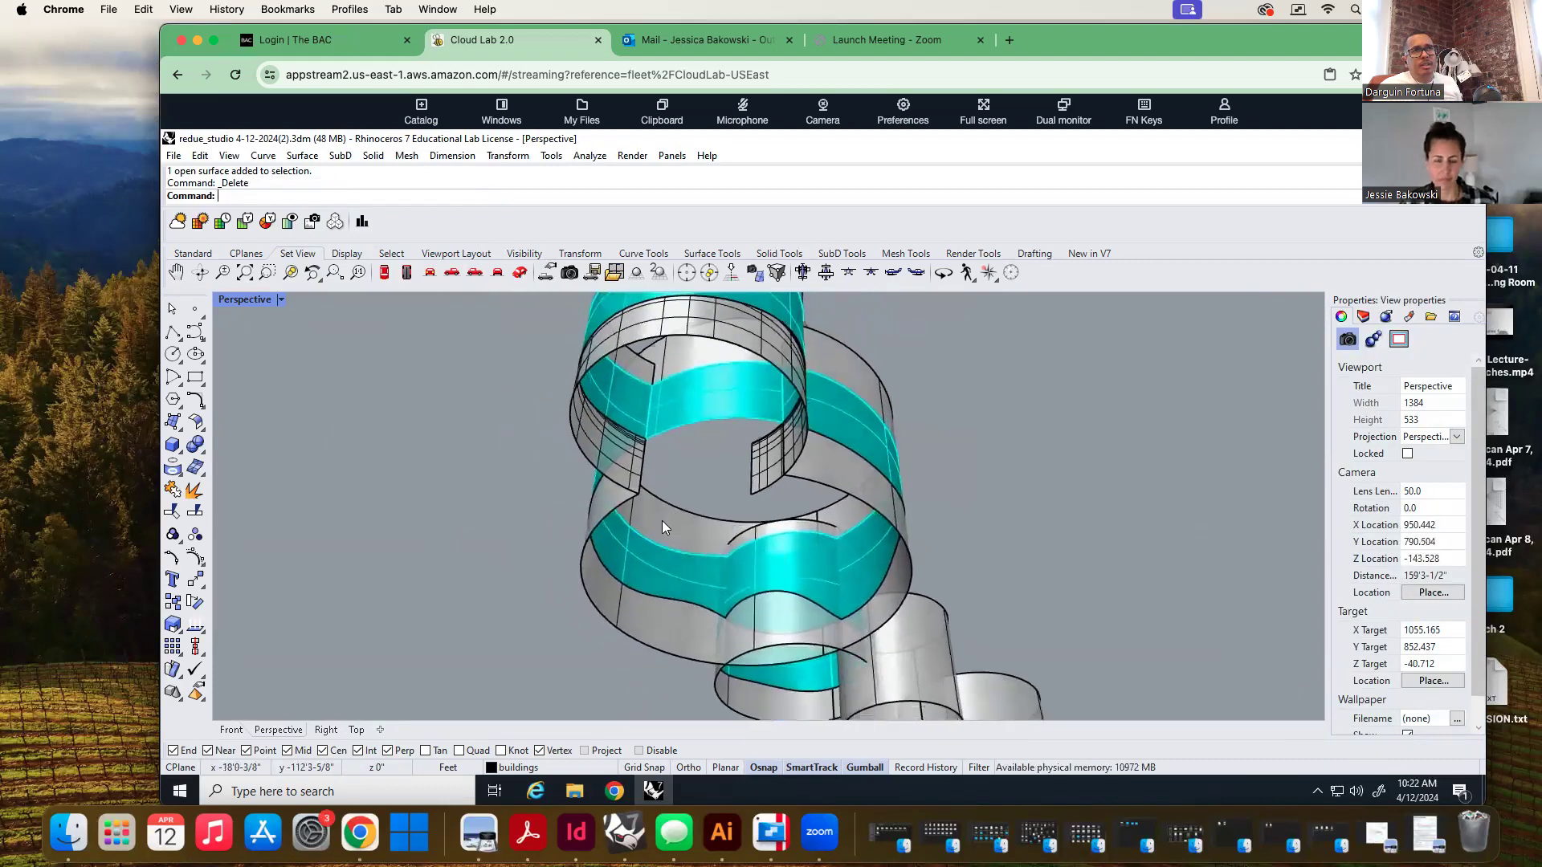
Split the central cylinder's cyan band using the flanking cylinder's cyan band and the adjoining upper walls as cutting objects
{"action": "left_click", "coordinate": [697, 405]}
{"action": "key", "text": "Escape"}
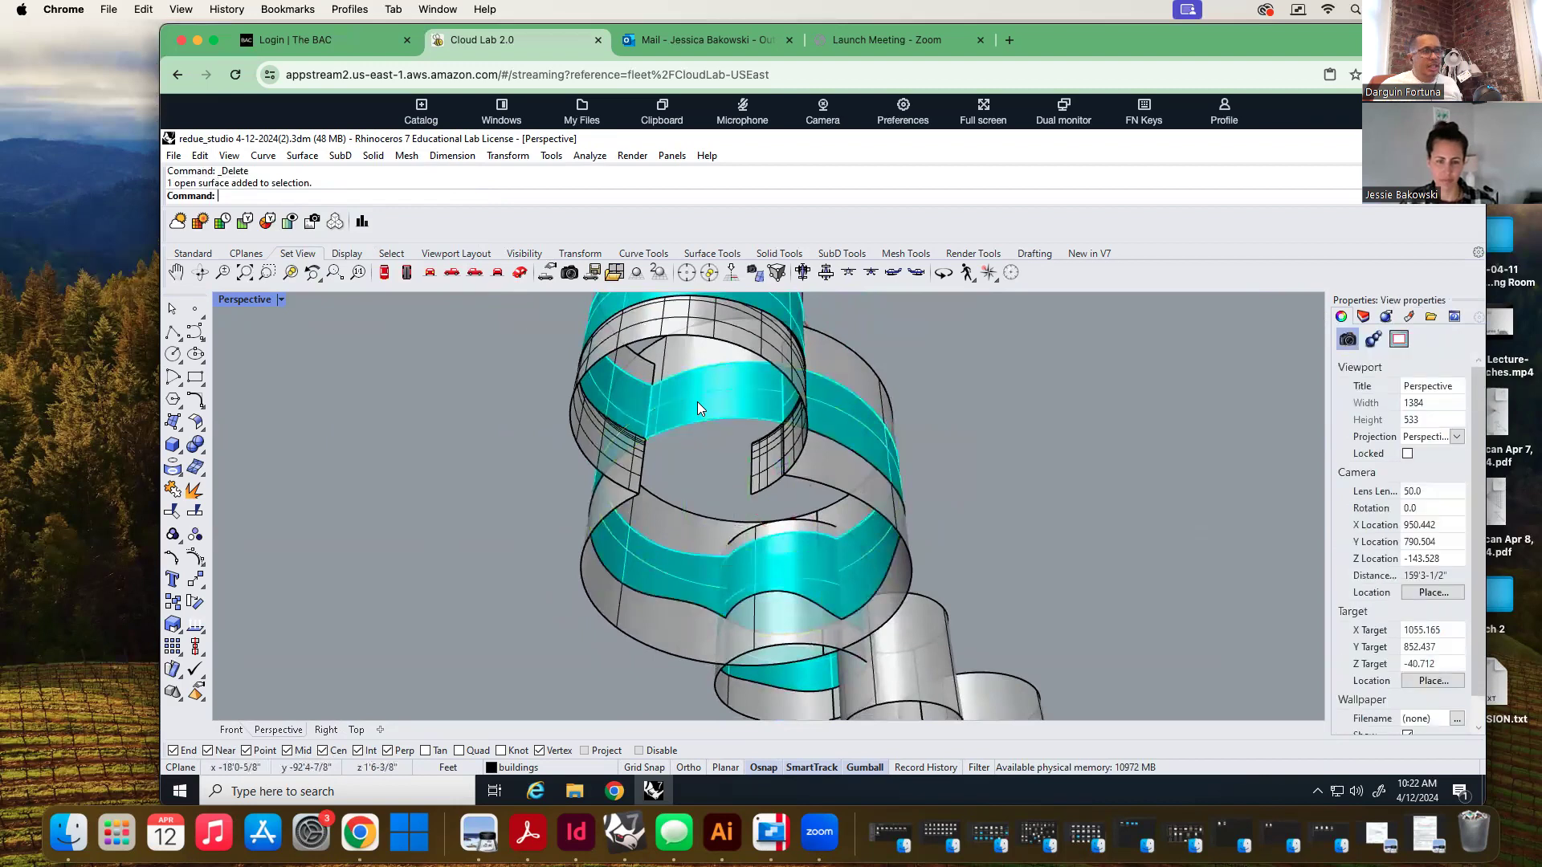
{"action": "type", "text": "split"}
{"action": "key", "text": "Return"}
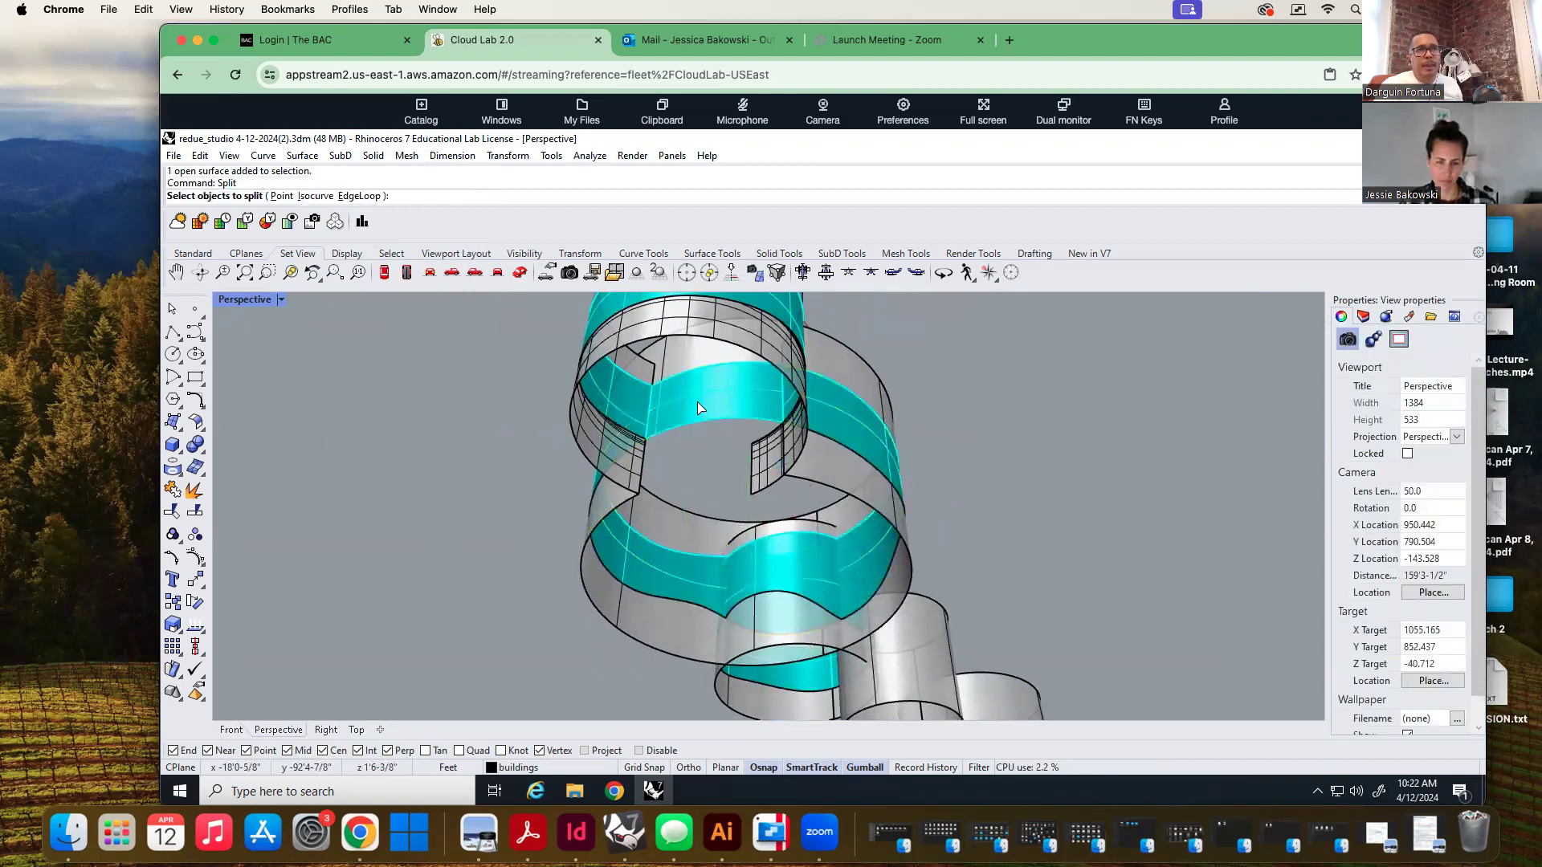
{"action": "left_click", "coordinate": [697, 402]}
{"action": "key", "text": "Return"}
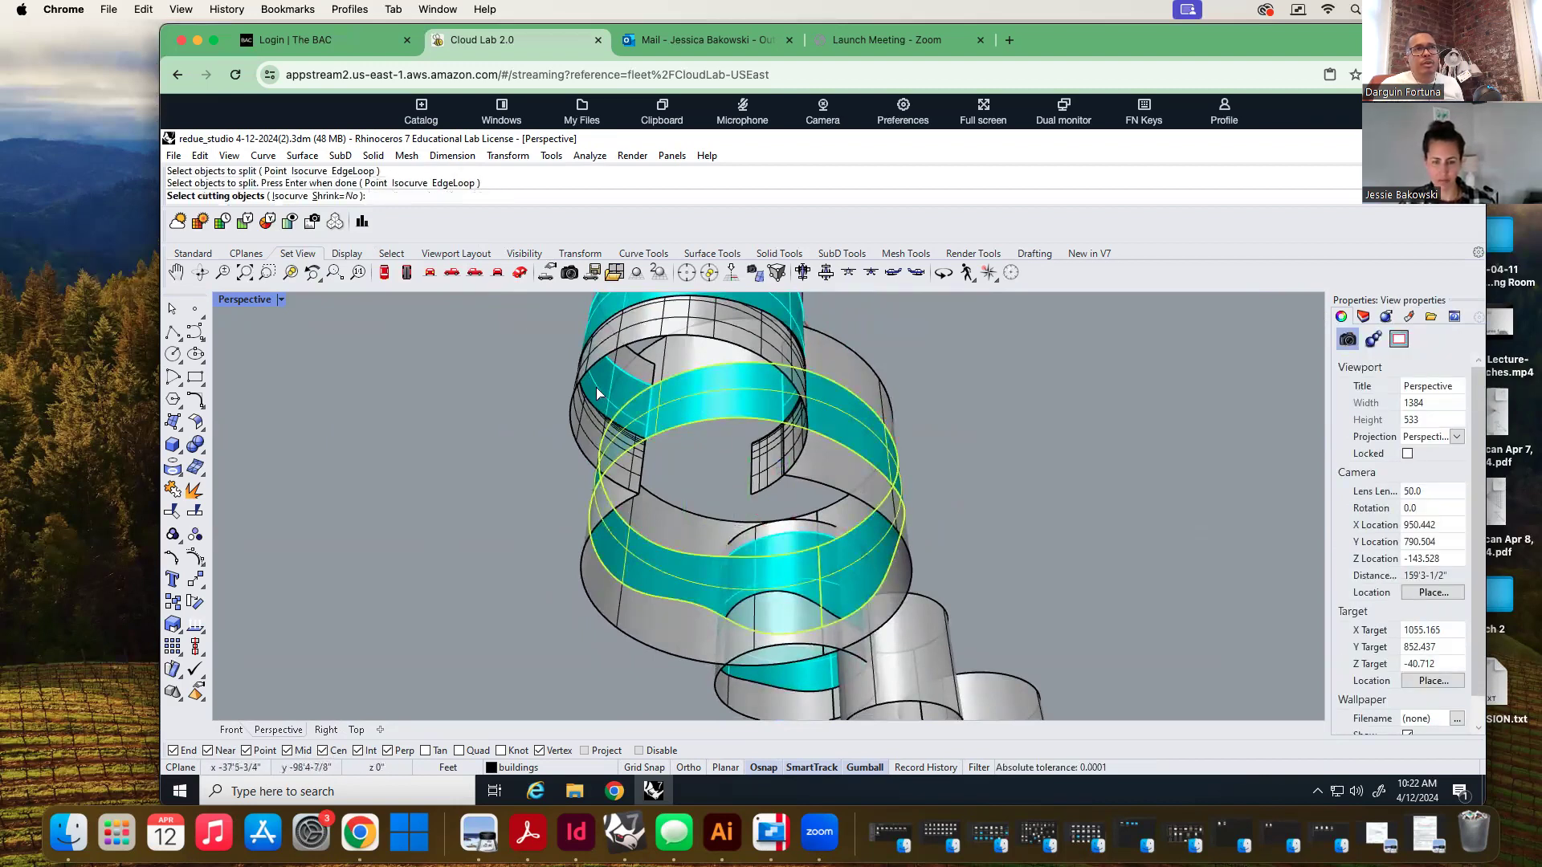
{"action": "left_click", "coordinate": [629, 392]}
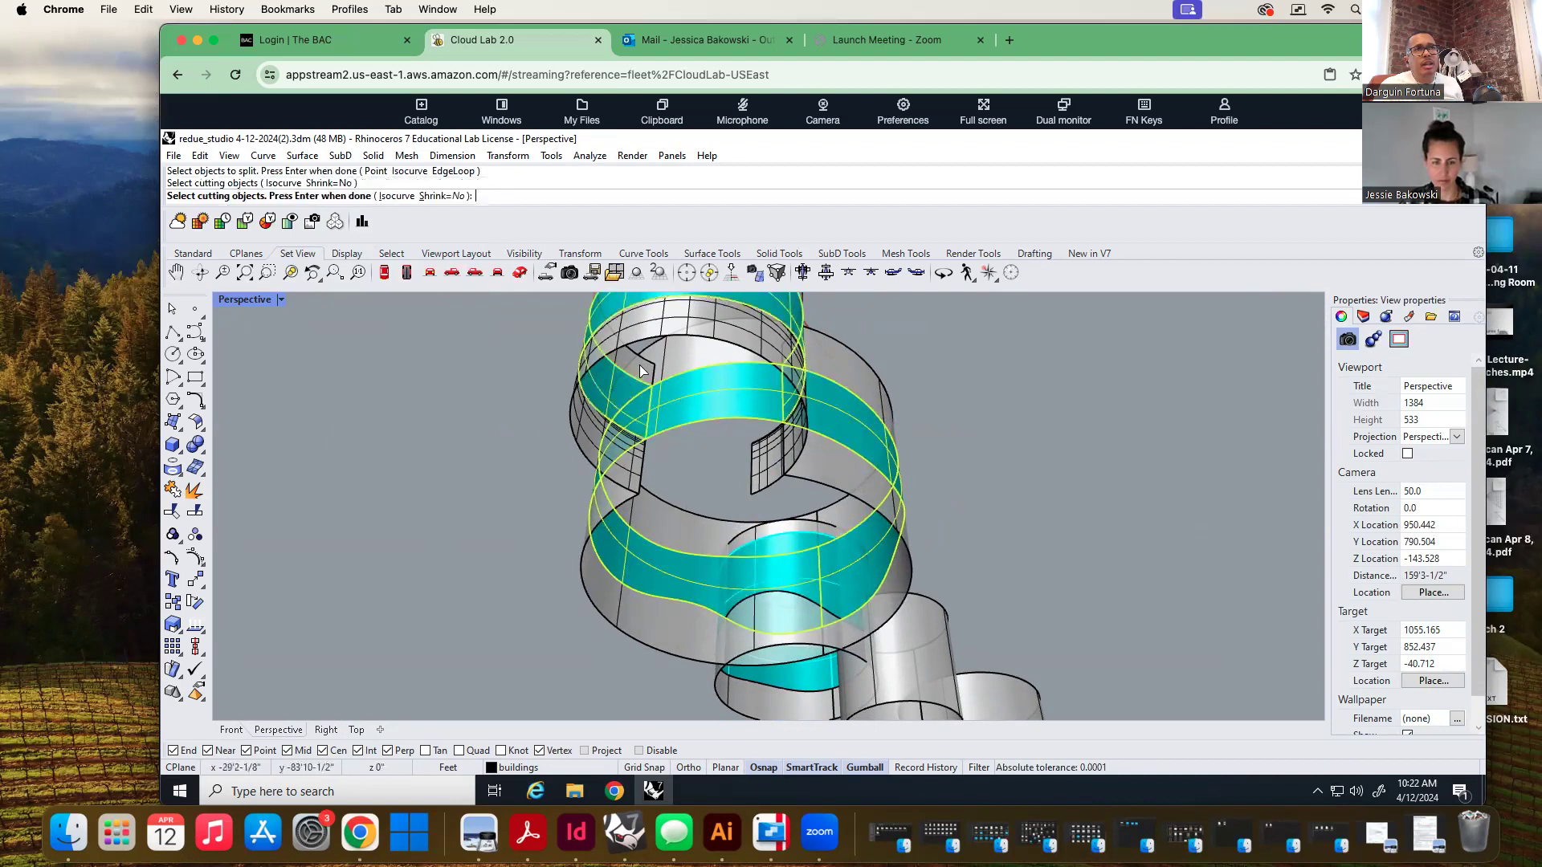
{"action": "left_click", "coordinate": [642, 370]}
{"action": "right_click_drag", "start_coordinate": [767, 485], "coordinate": [703, 388]}
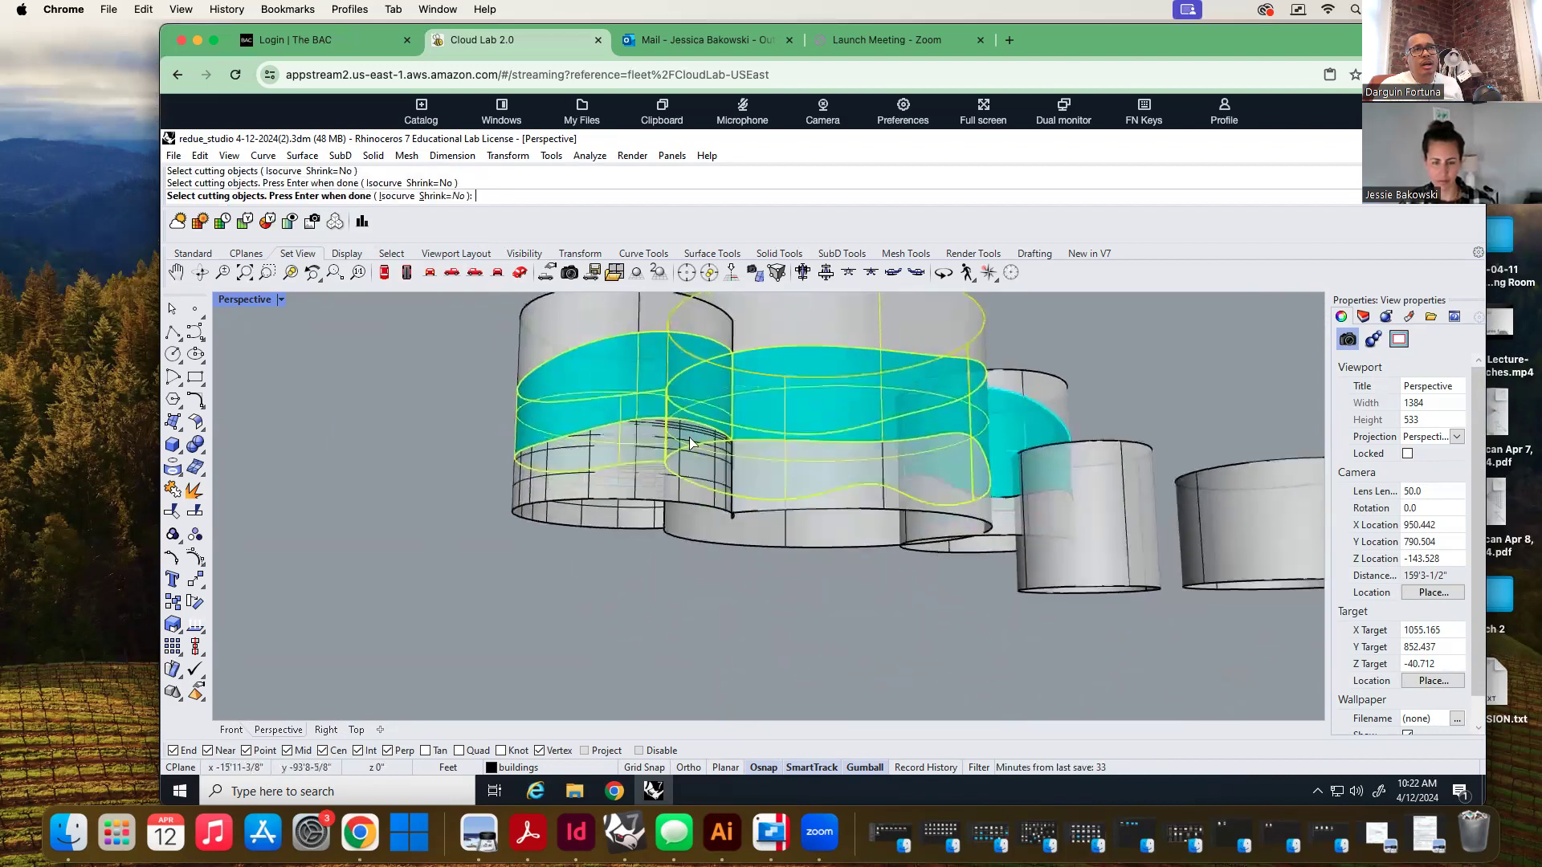
{"action": "key", "text": "Return"}
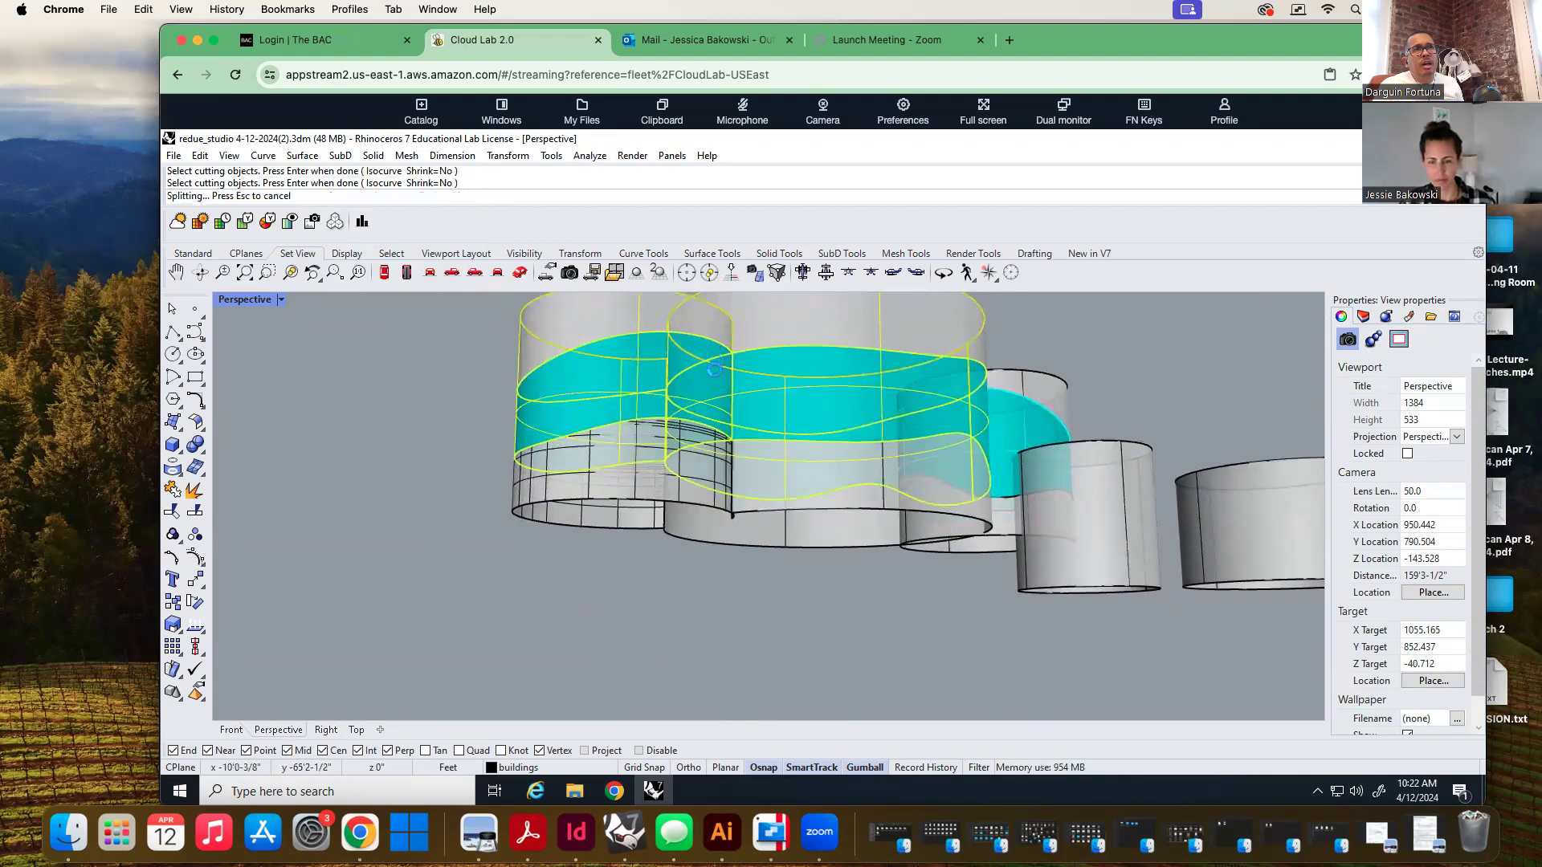
Delete the piece of the central cylinder's cyan band that lies inside the flanking cylinder
{"action": "right_click_drag", "start_coordinate": [641, 585], "coordinate": [671, 530]}
{"action": "left_click", "coordinate": [703, 430]}
{"action": "key", "text": "Delete"}
Examine the trimmed cylinders from several sides, including the bottom edge of the flanking cylinder's gridded lower wall
{"action": "right_click_drag", "start_coordinate": [470, 506], "coordinate": [817, 658]}
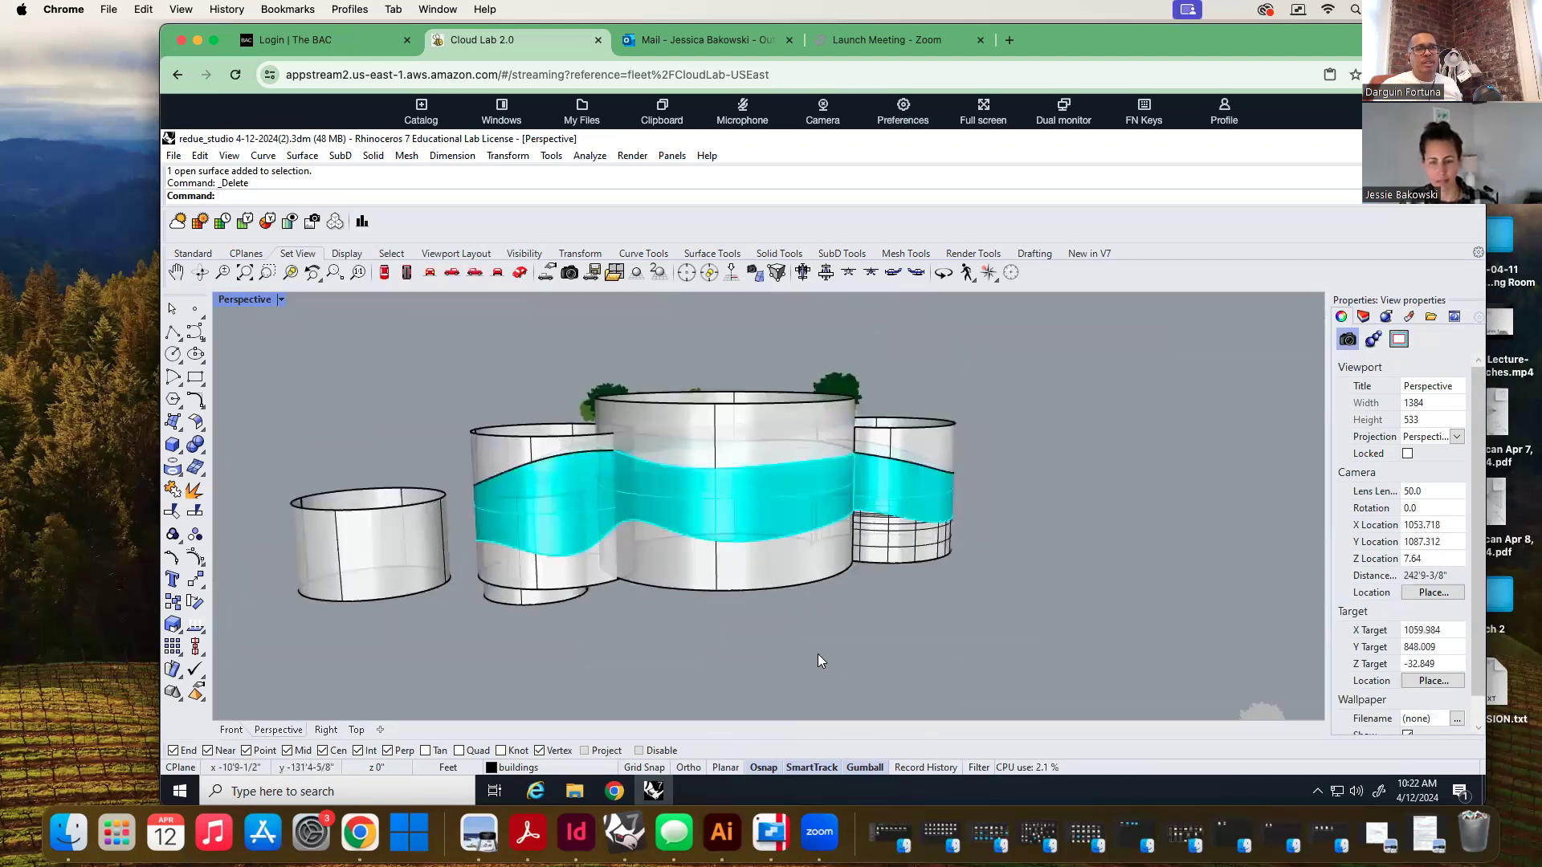
{"action": "scroll", "coordinate": [818, 653], "scroll_direction": "down", "scroll_amount": 4}
{"action": "right_click_drag", "start_coordinate": [981, 613], "coordinate": [482, 572]}
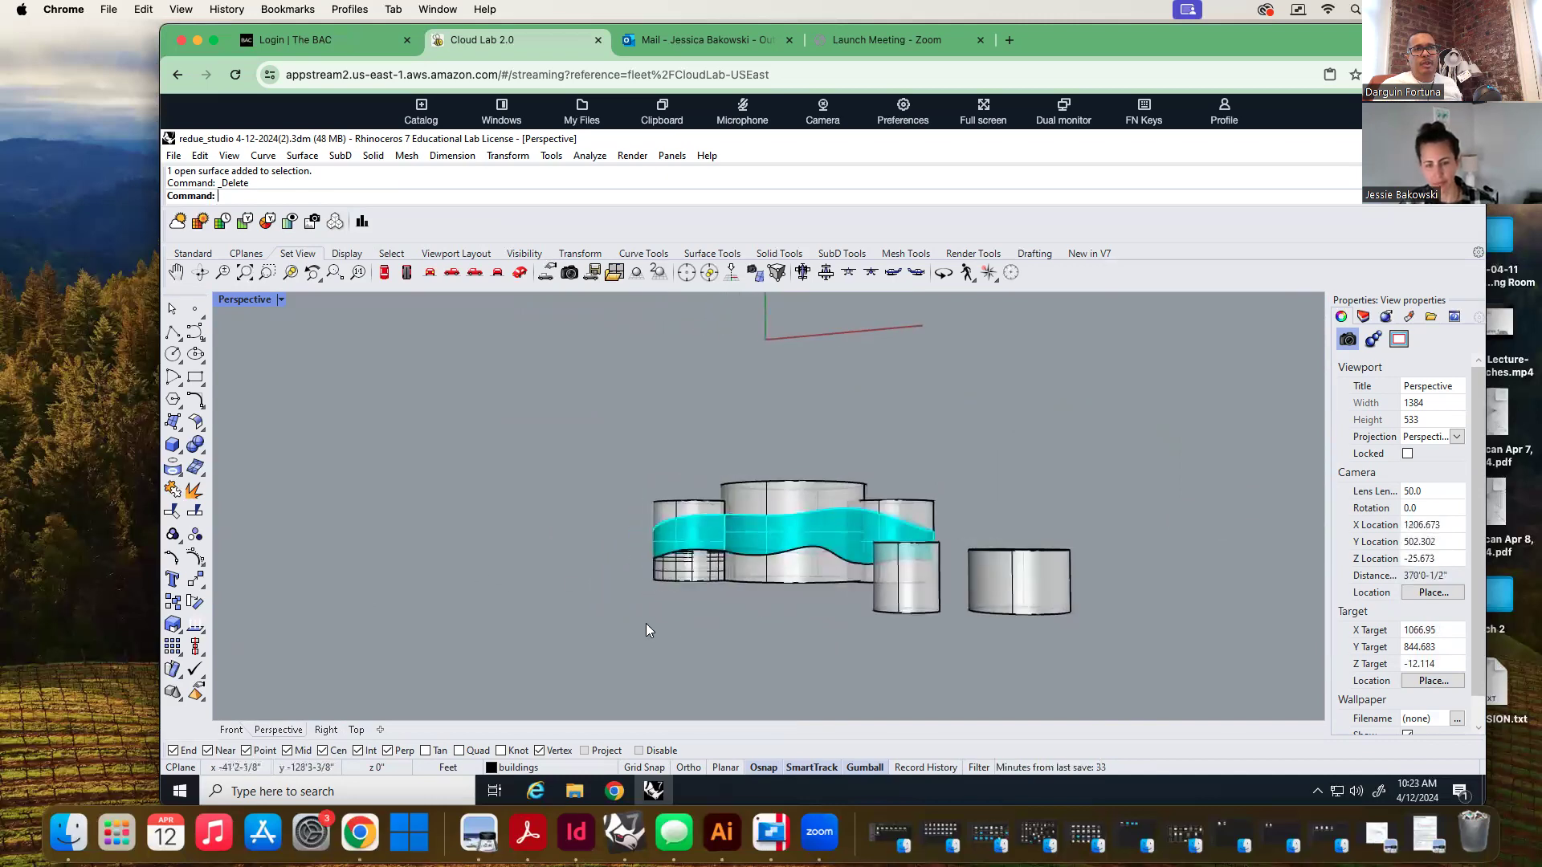
{"action": "right_click_drag", "start_coordinate": [583, 582], "coordinate": [1036, 640]}
{"action": "scroll", "coordinate": [675, 643], "scroll_direction": "up", "scroll_amount": 4}
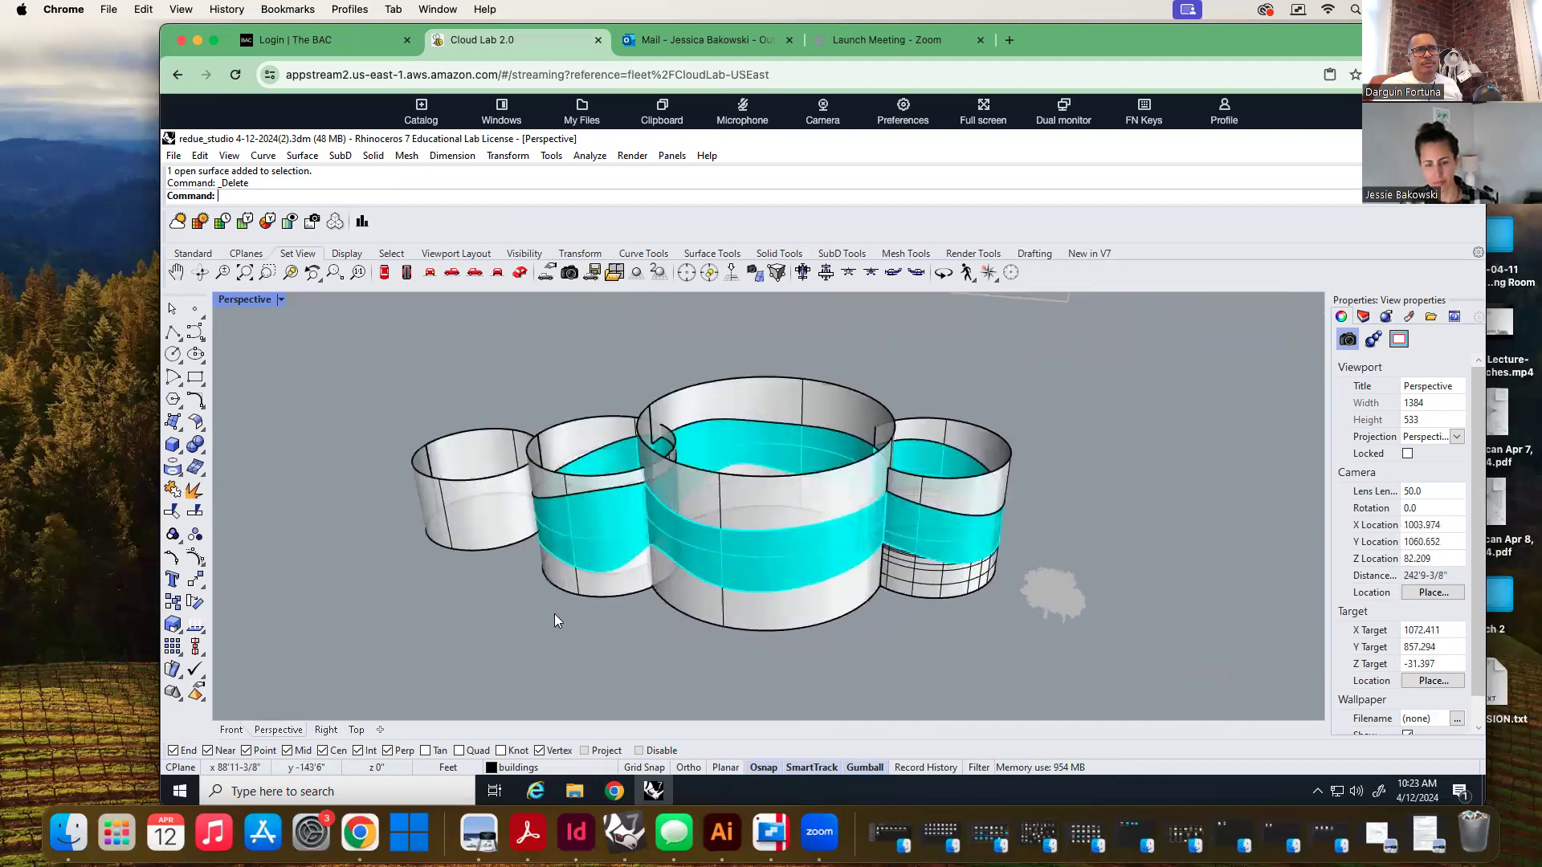
{"action": "mouse_move", "coordinate": [541, 621]}
{"action": "right_mouse_down"}
{"action": "mouse_move", "coordinate": [566, 606]}
{"action": "mouse_move", "coordinate": [533, 610]}
{"action": "mouse_move", "coordinate": [537, 627]}
{"action": "right_mouse_up"}
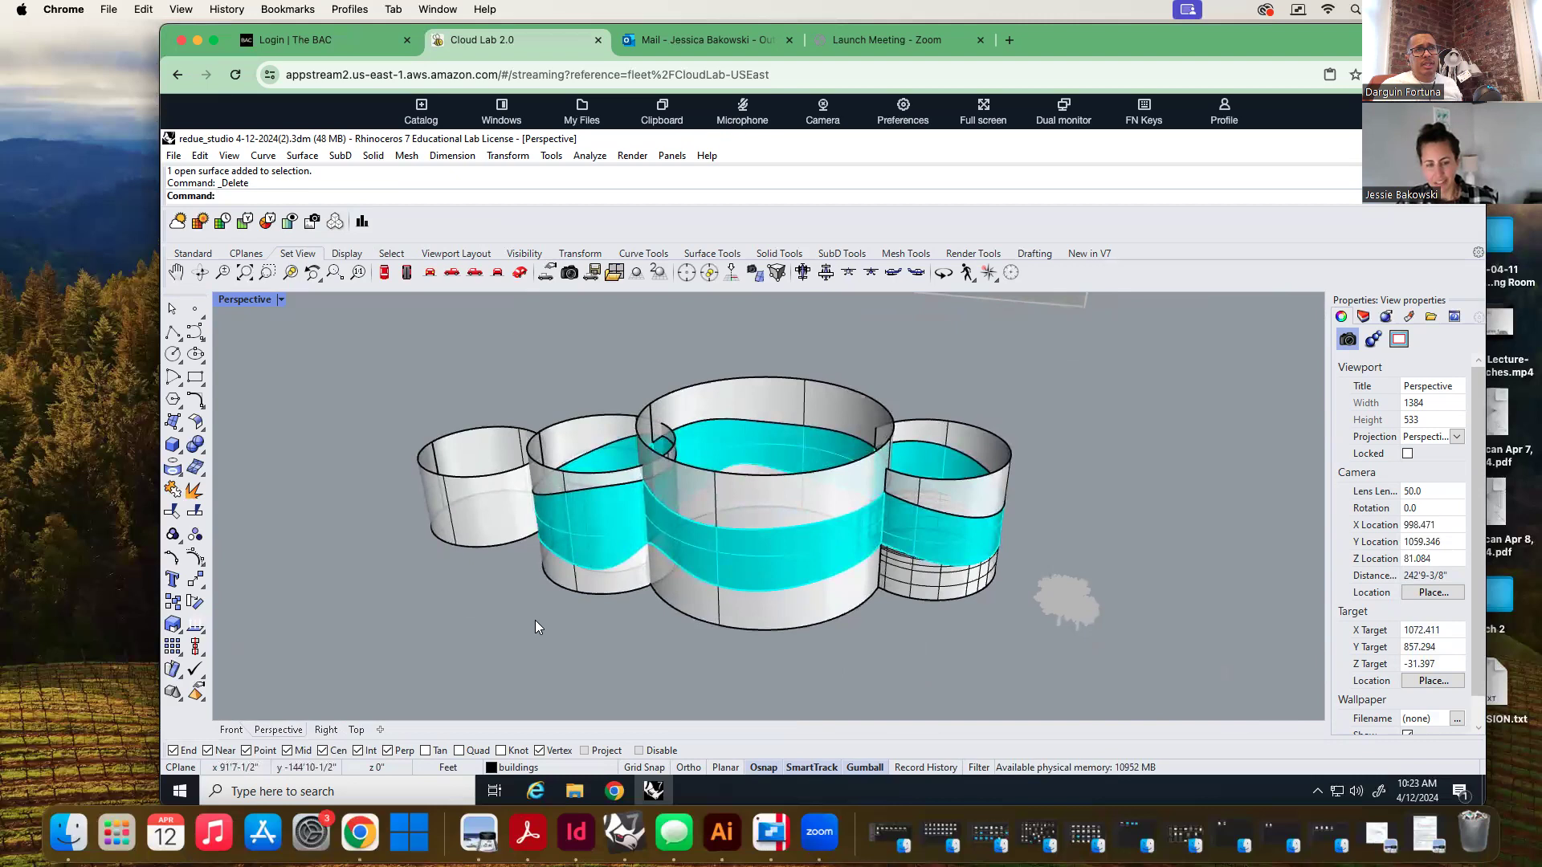
{"action": "right_click_drag", "start_coordinate": [630, 642], "coordinate": [713, 636]}
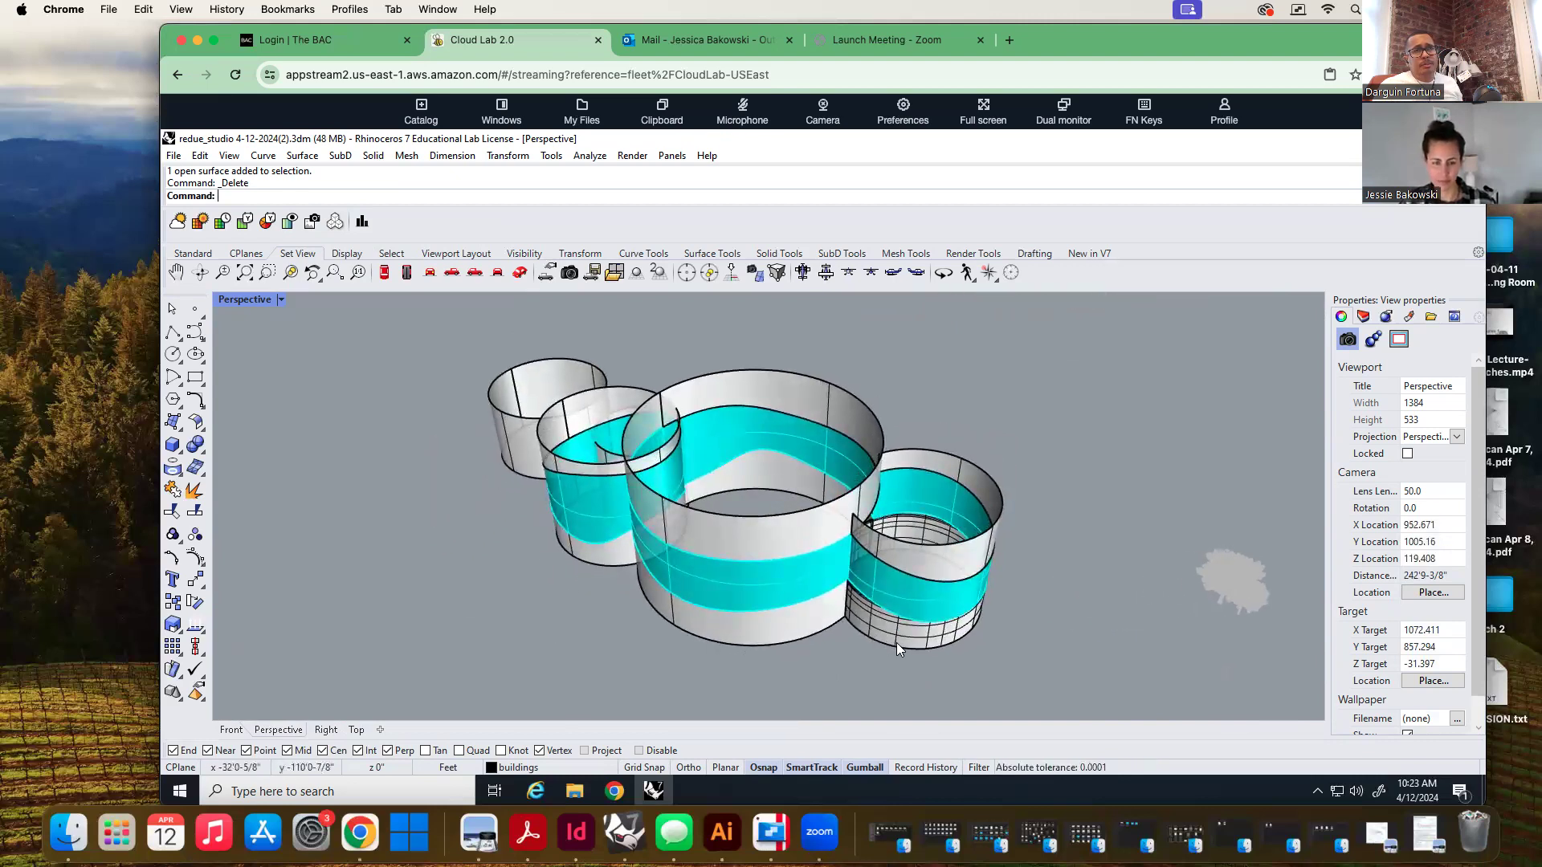
{"action": "scroll", "coordinate": [891, 618], "scroll_direction": "down", "scroll_amount": 2}
{"action": "scroll", "coordinate": [889, 603], "scroll_direction": "up", "scroll_amount": 4}
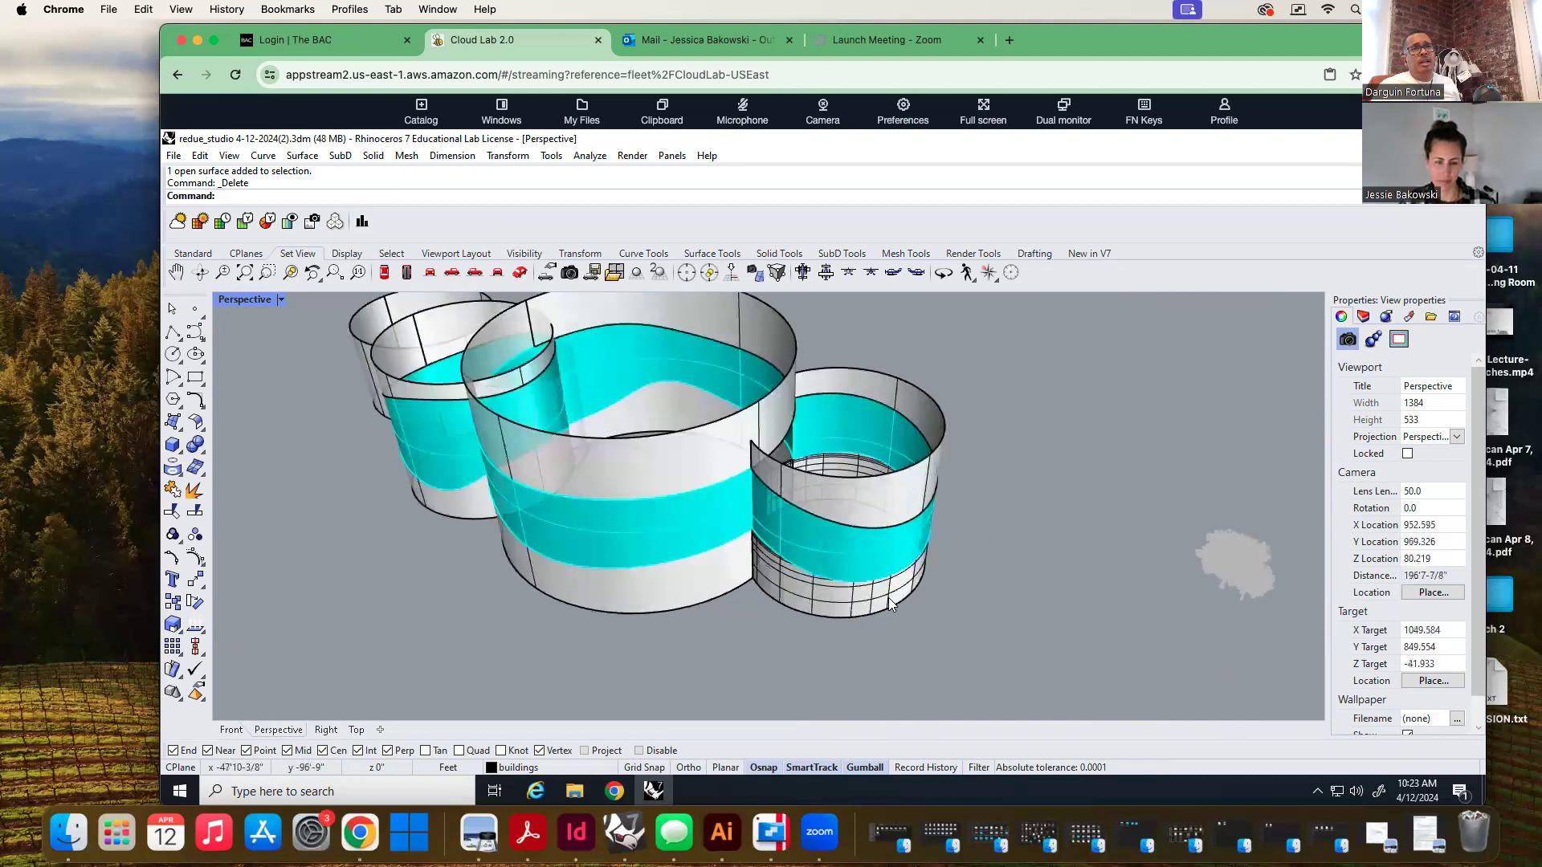
{"action": "left_click", "coordinate": [869, 611]}
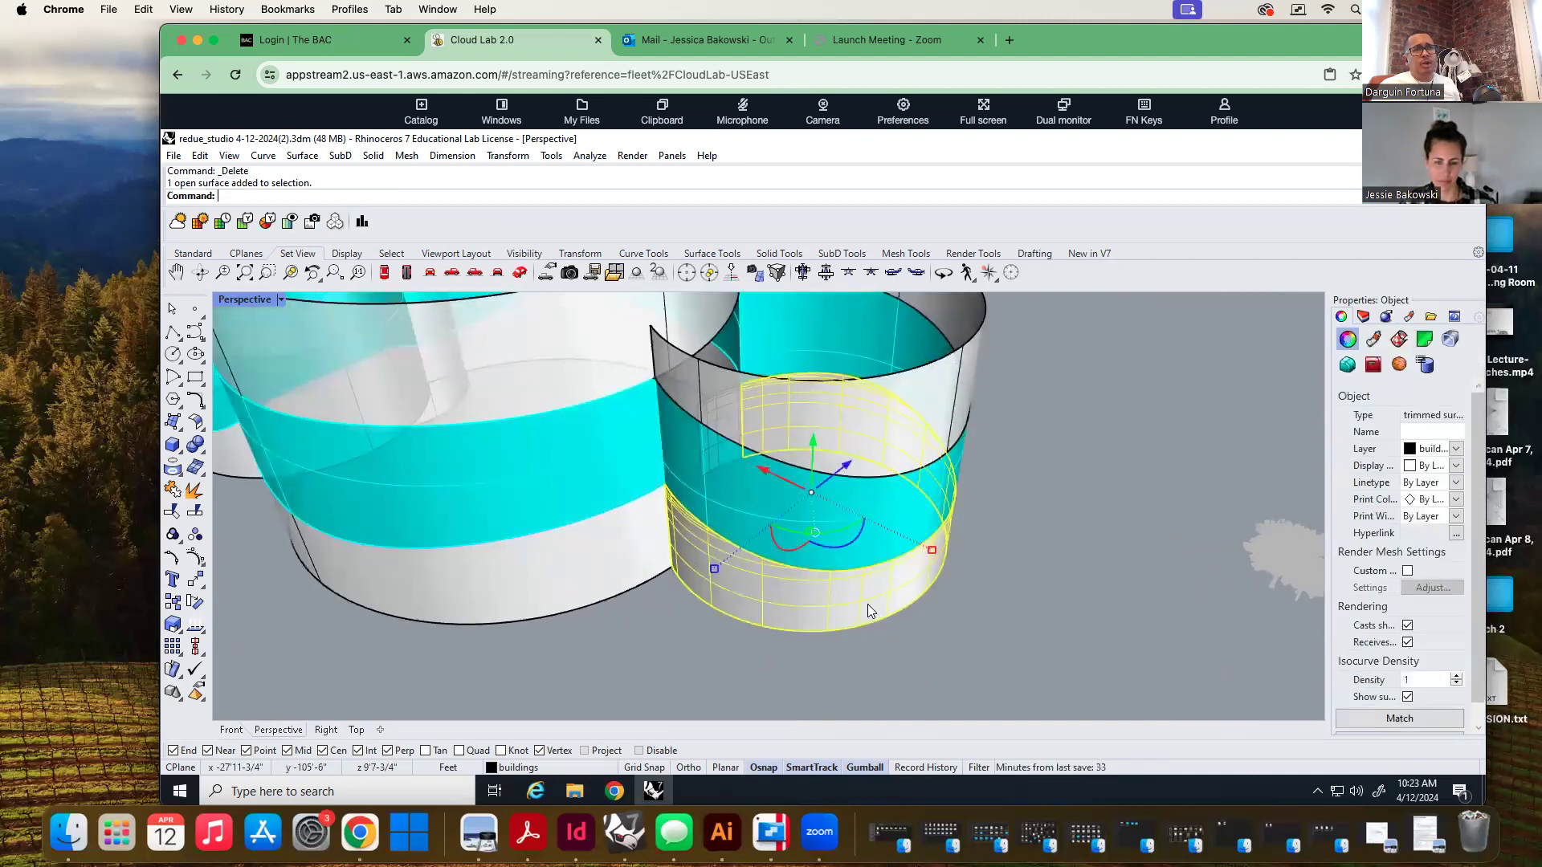
{"action": "key", "text": "Escape"}
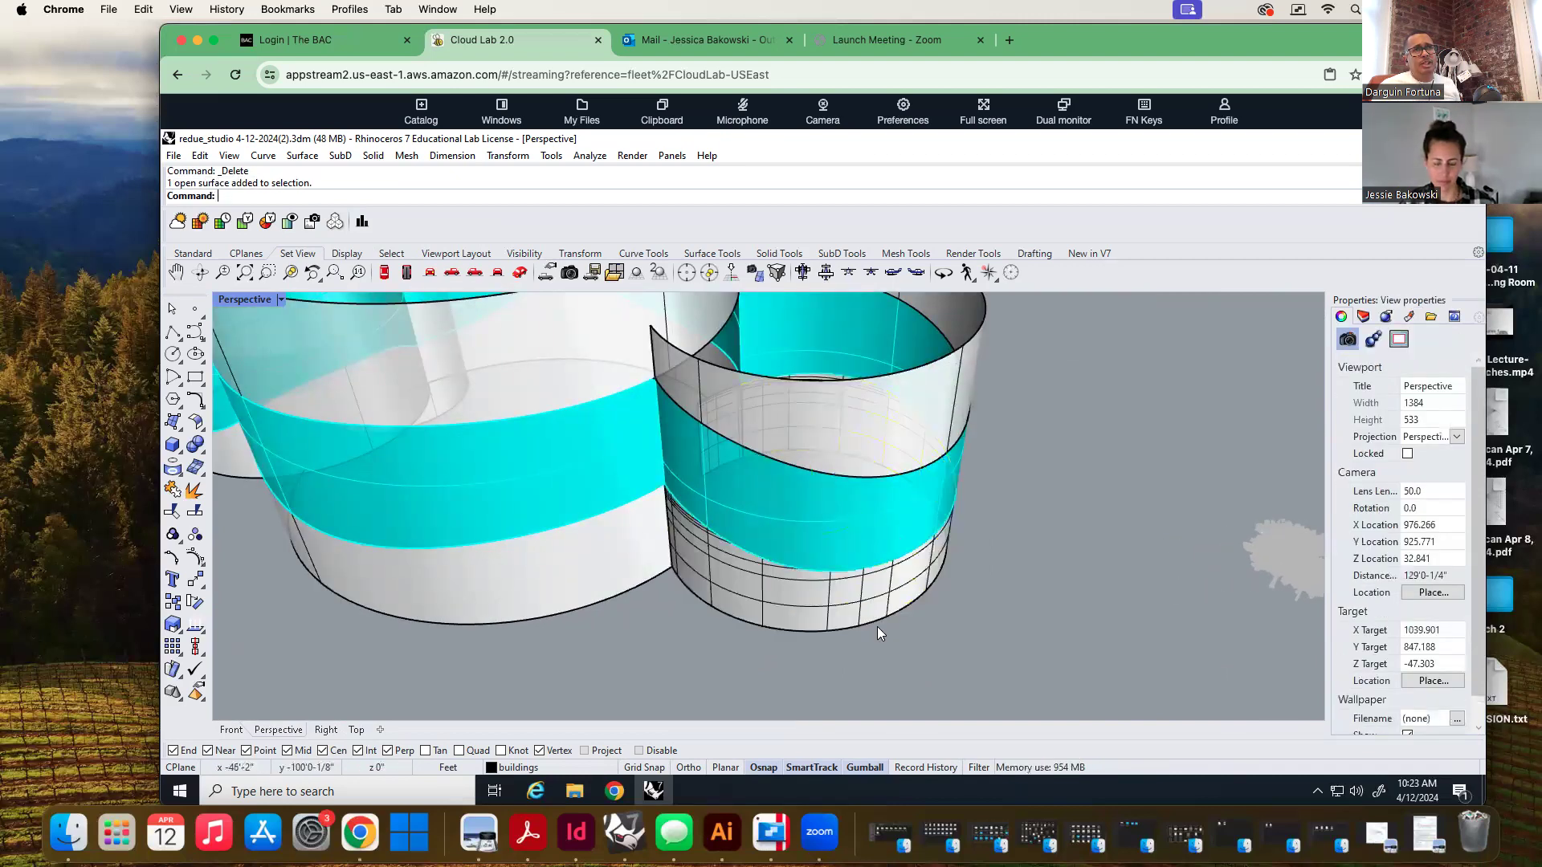
Duplicate the bottom edge of the flanking cylinder's gridded lower wall as a curve with DupEdge
{"action": "right_click_drag", "start_coordinate": [787, 668], "coordinate": [806, 610]}
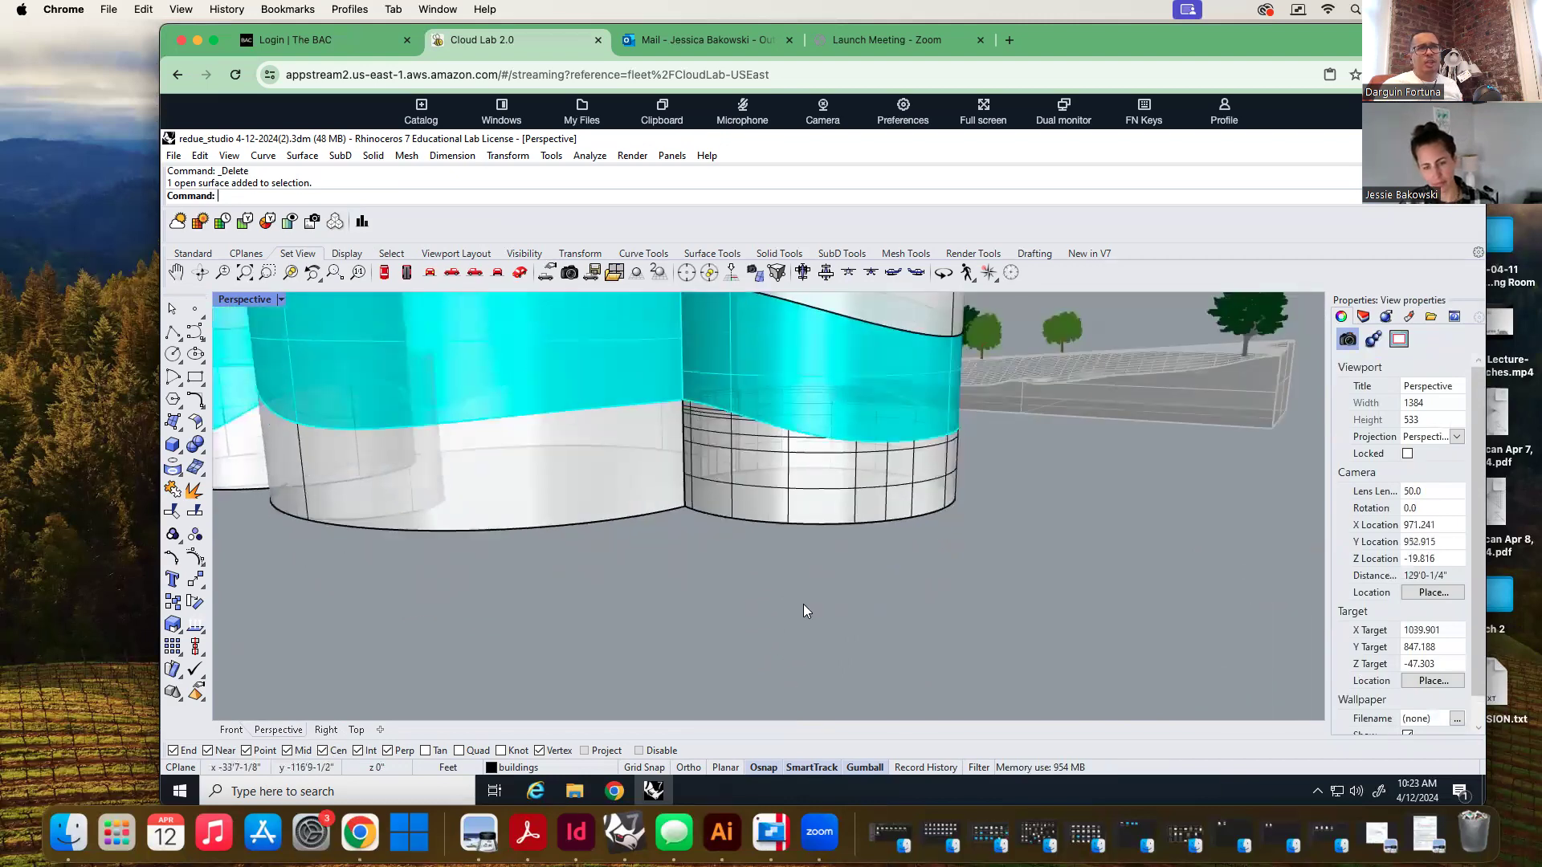
{"action": "type", "text": "Du"}
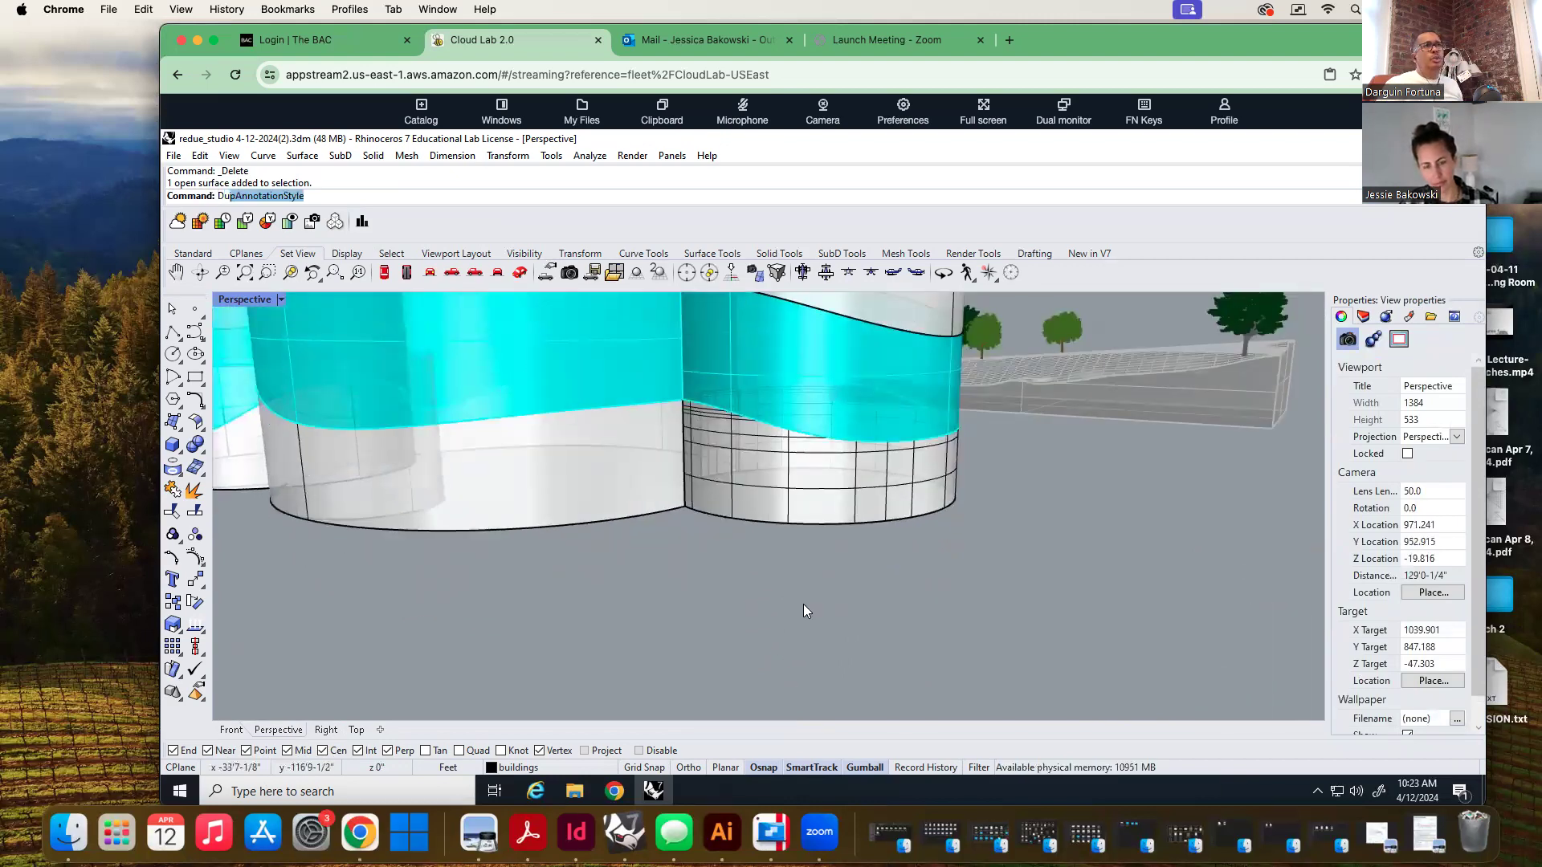
{"action": "type", "text": "p"}
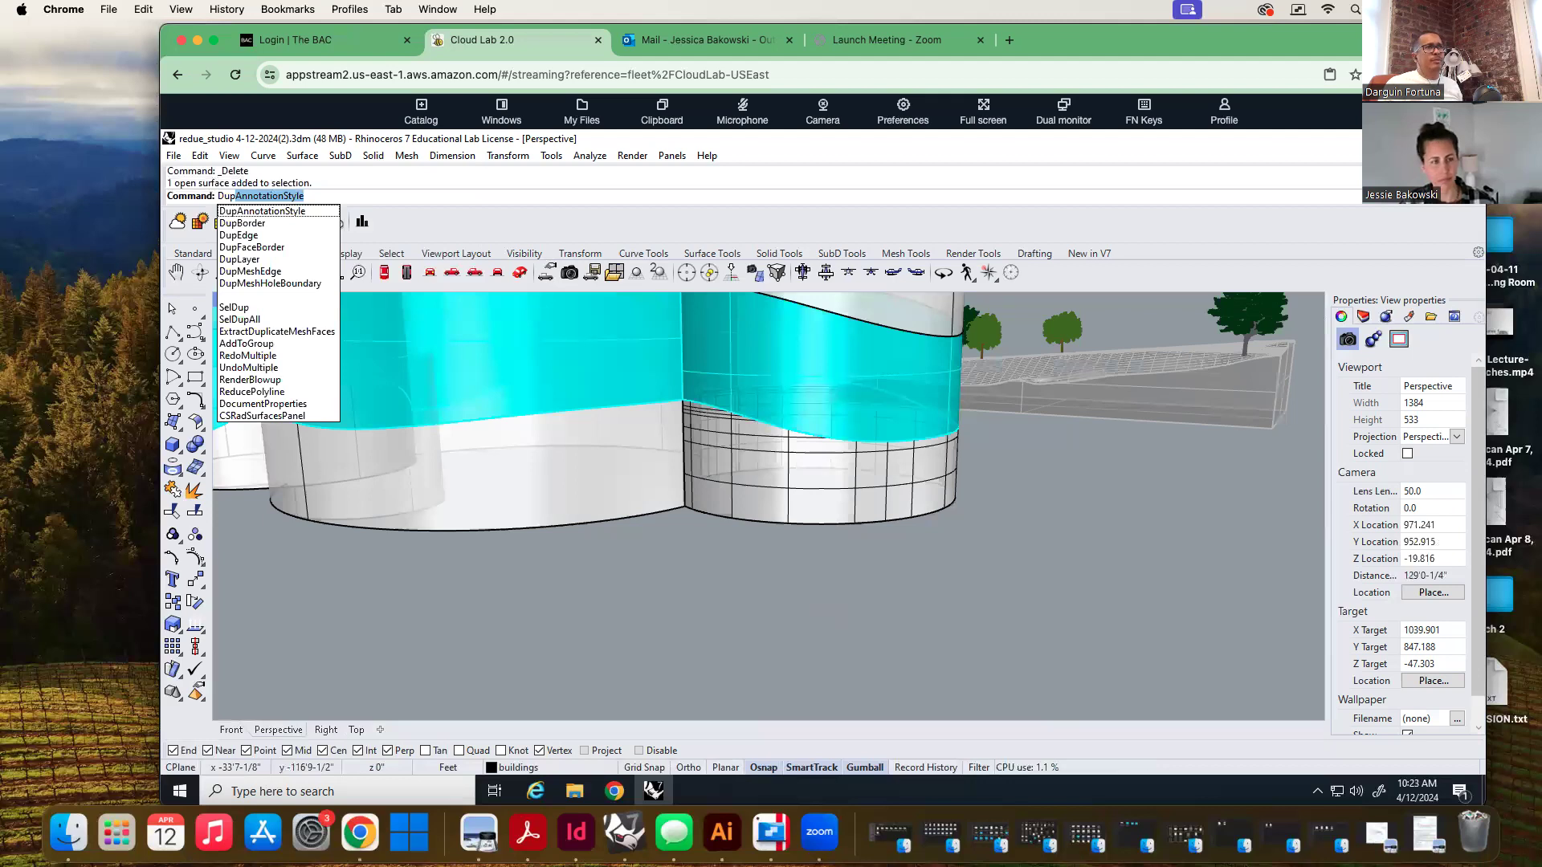
{"action": "type", "text": "E"}
{"action": "key", "text": "Return"}
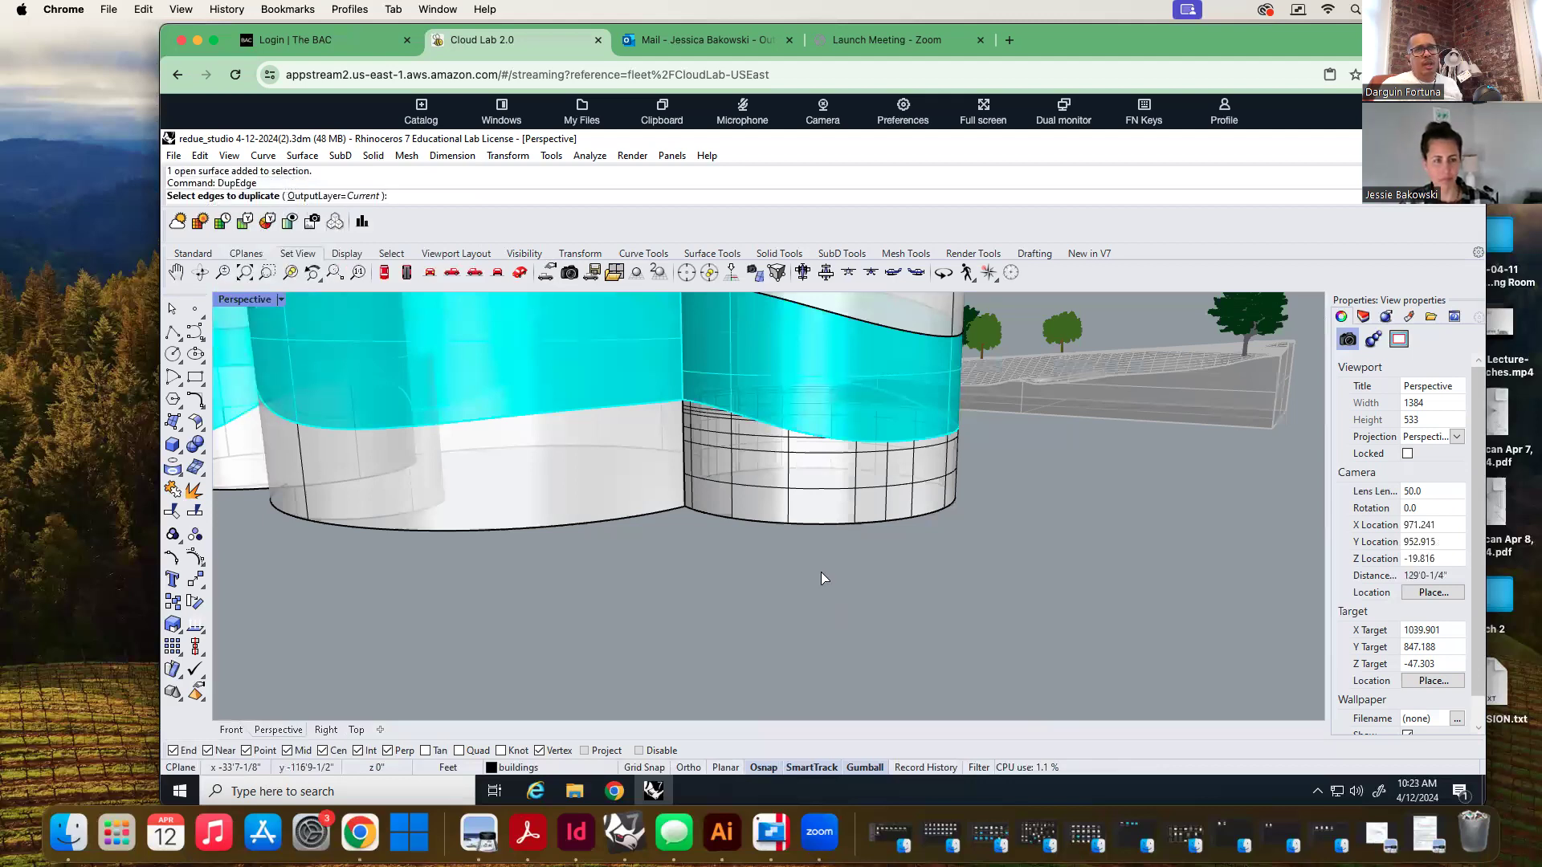
{"action": "left_click", "coordinate": [833, 520]}
{"action": "right_click_drag", "start_coordinate": [828, 609], "coordinate": [549, 616]}
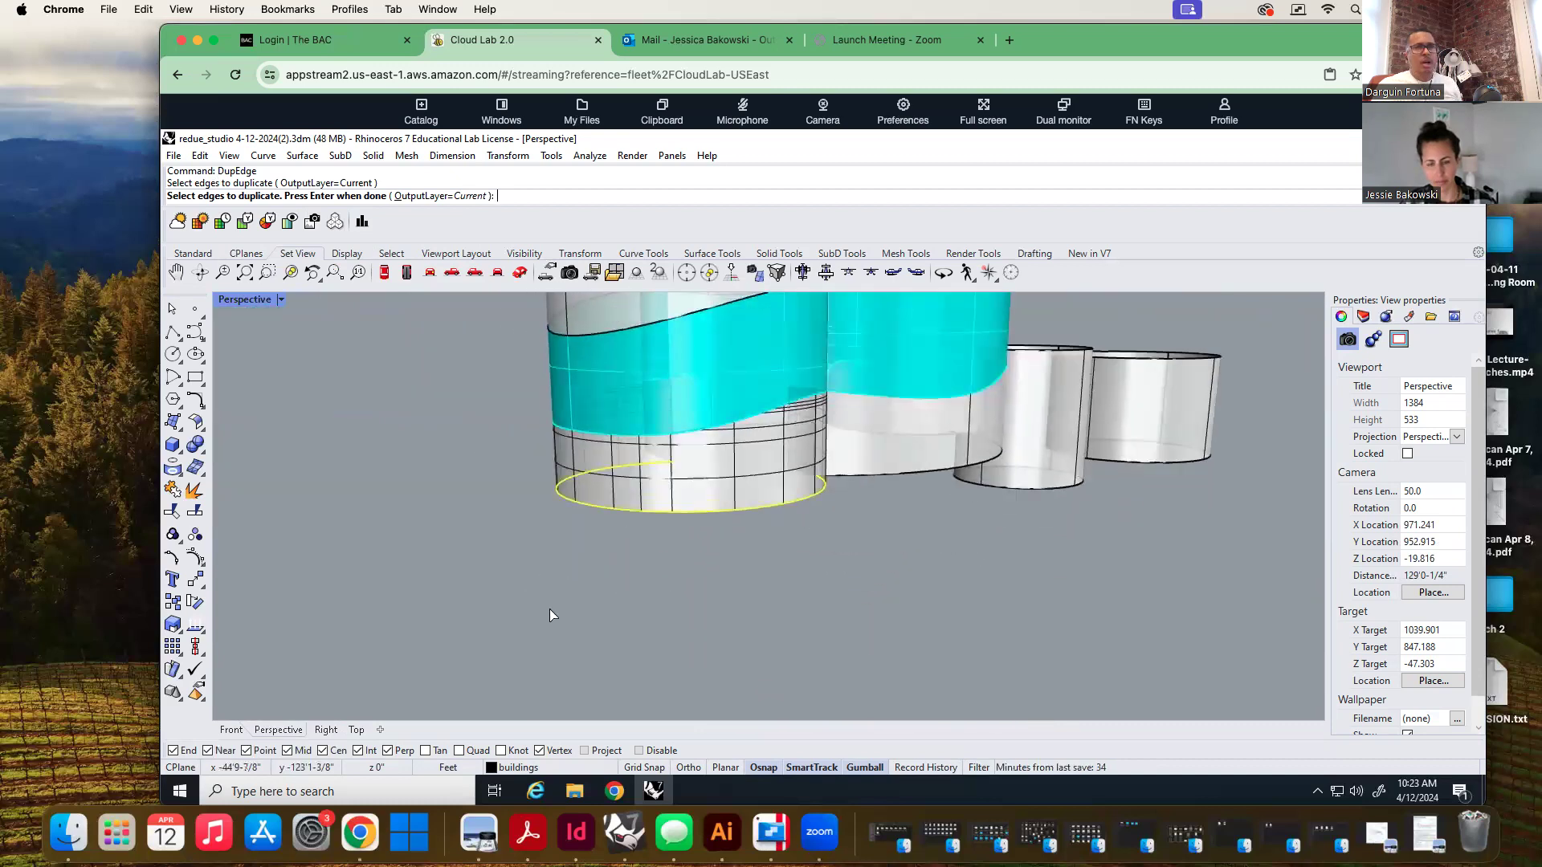
{"action": "right_click", "coordinate": [549, 608]}
{"action": "key", "text": "Escape"}
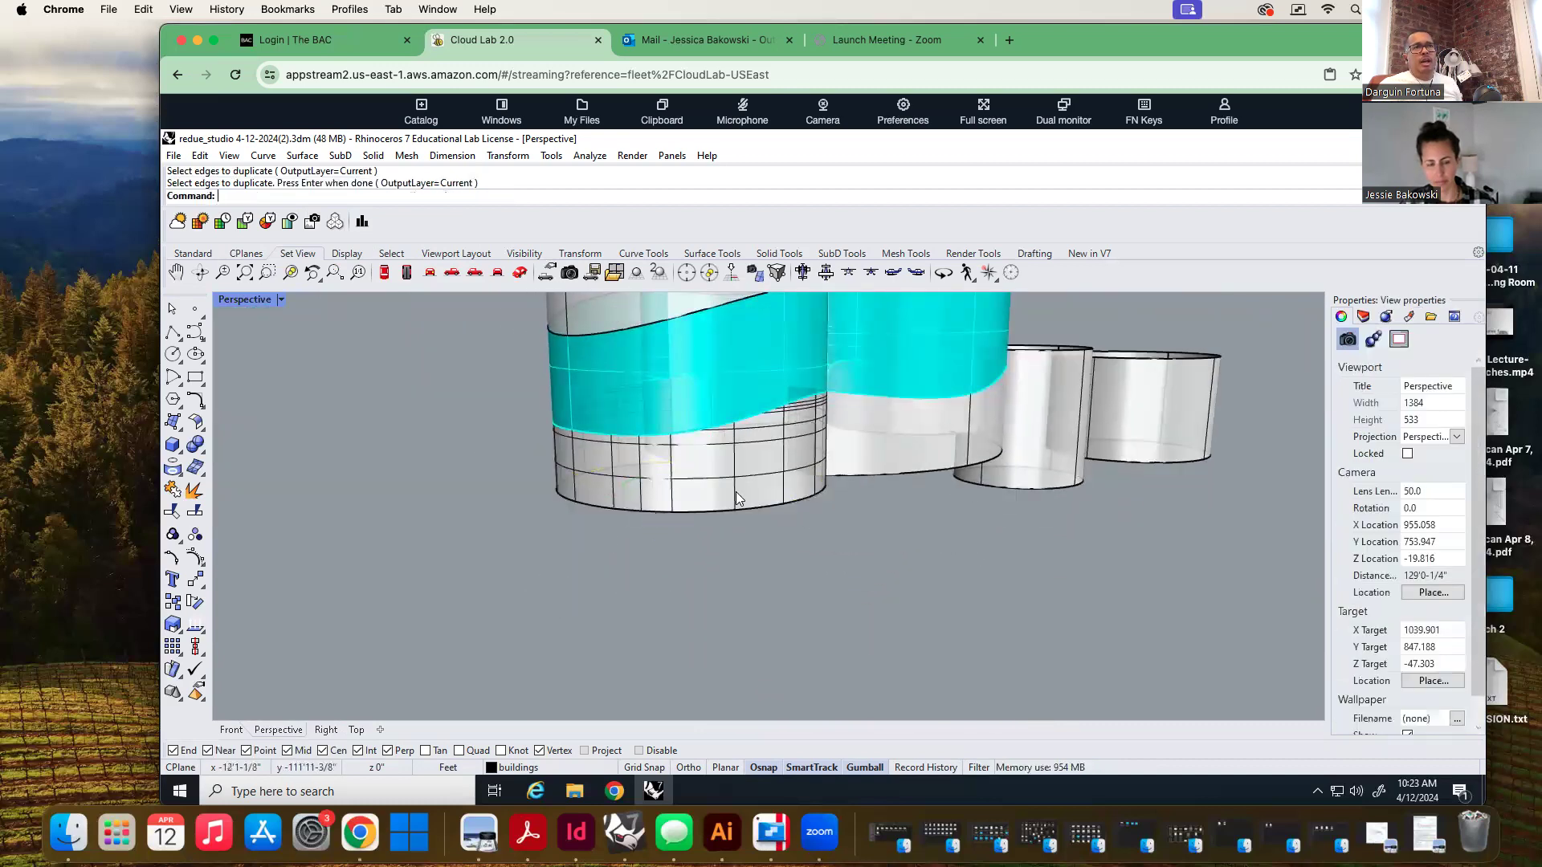
Delete the flanking cylinder's gridded lower wall and duplicate the bottom edge of its cyan band as a curve
{"action": "left_click", "coordinate": [769, 465]}
{"action": "key", "text": "Delete"}
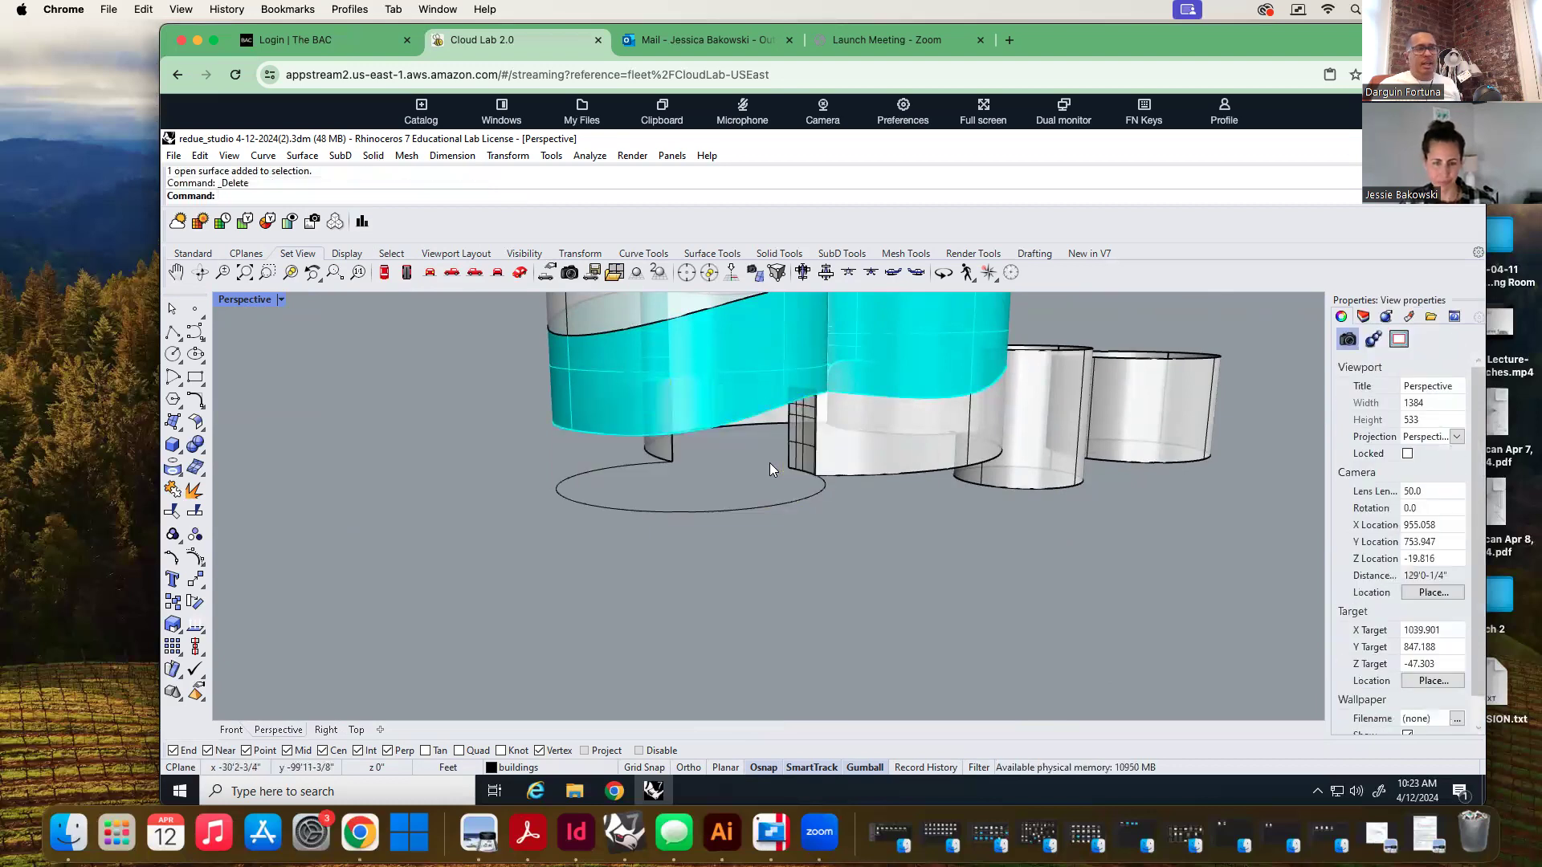
{"action": "type", "text": "dupedge"}
{"action": "key", "text": "Return"}
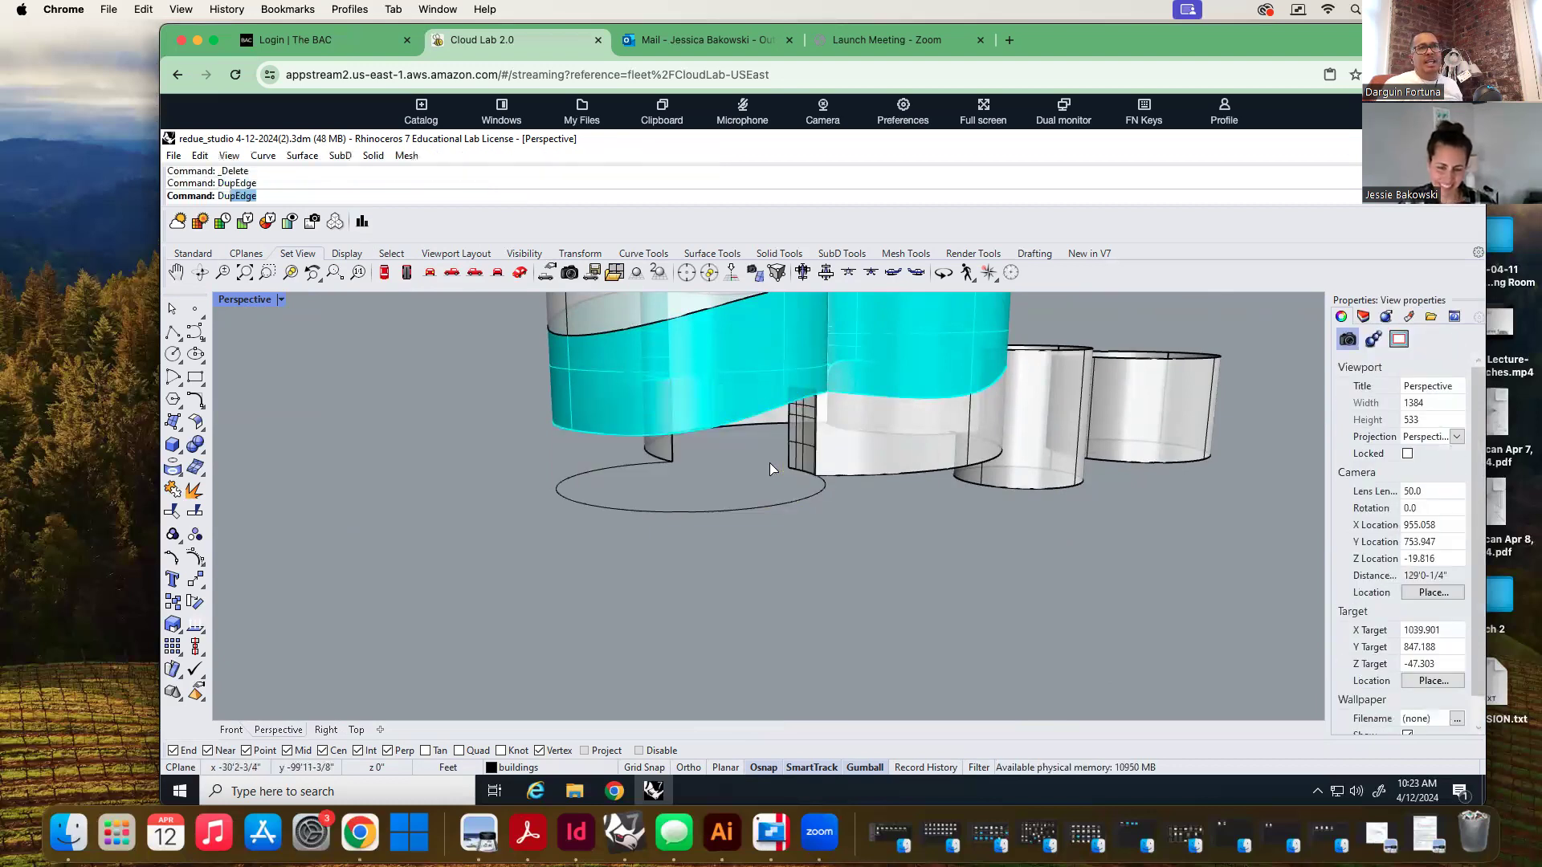
{"action": "left_click", "coordinate": [766, 415]}
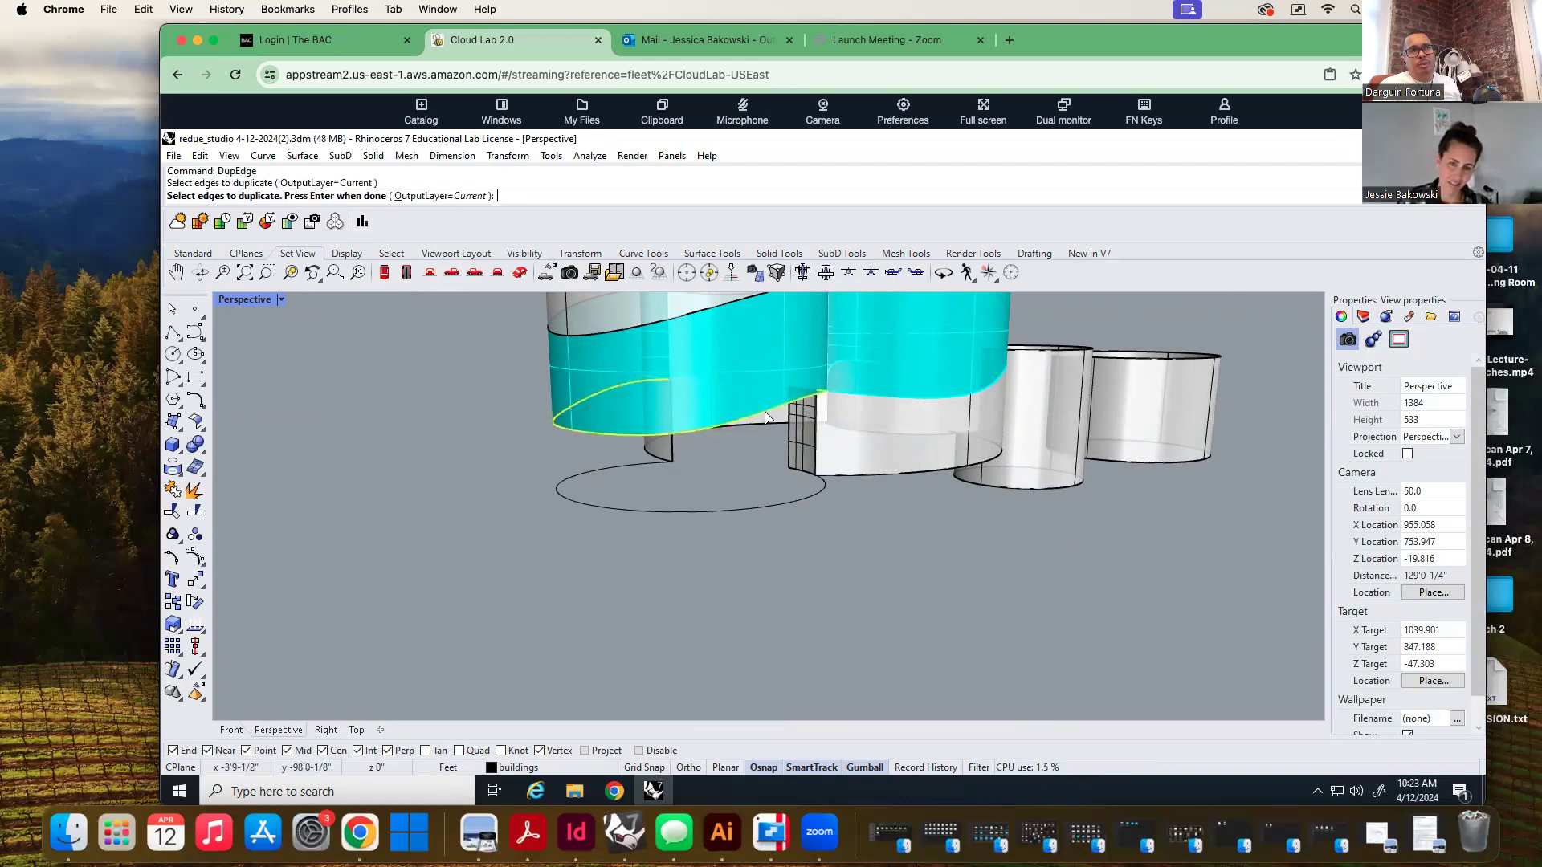
{"action": "key", "text": "Return"}
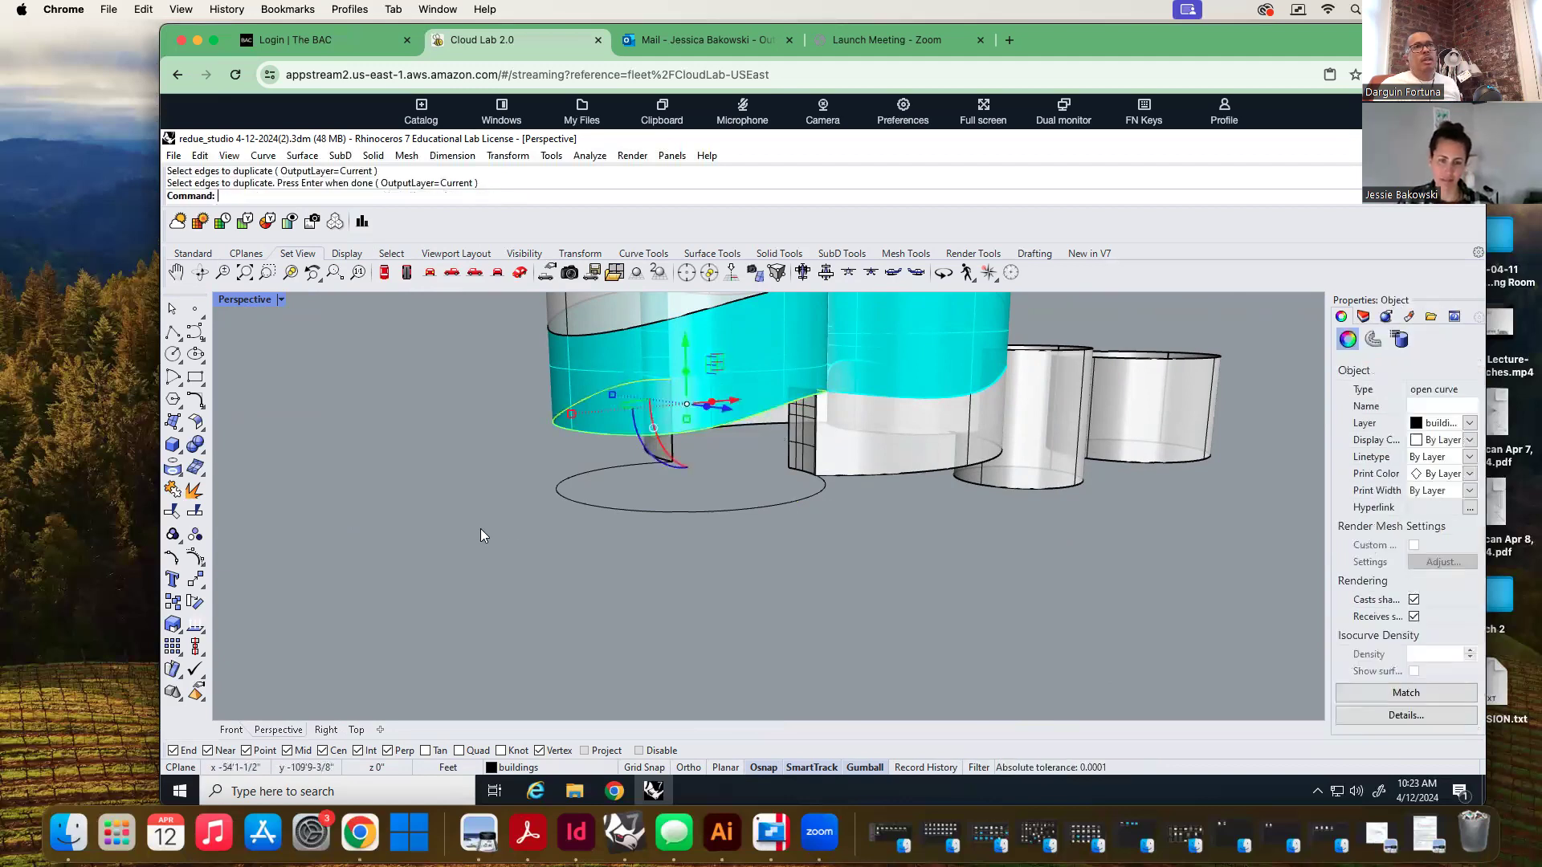
Loft a new lower wall between the cyan band's duplicated bottom edge and the base curve beneath it
{"action": "left_click", "coordinate": [651, 511], "text": "shift"}
{"action": "type", "text": "Loft"}
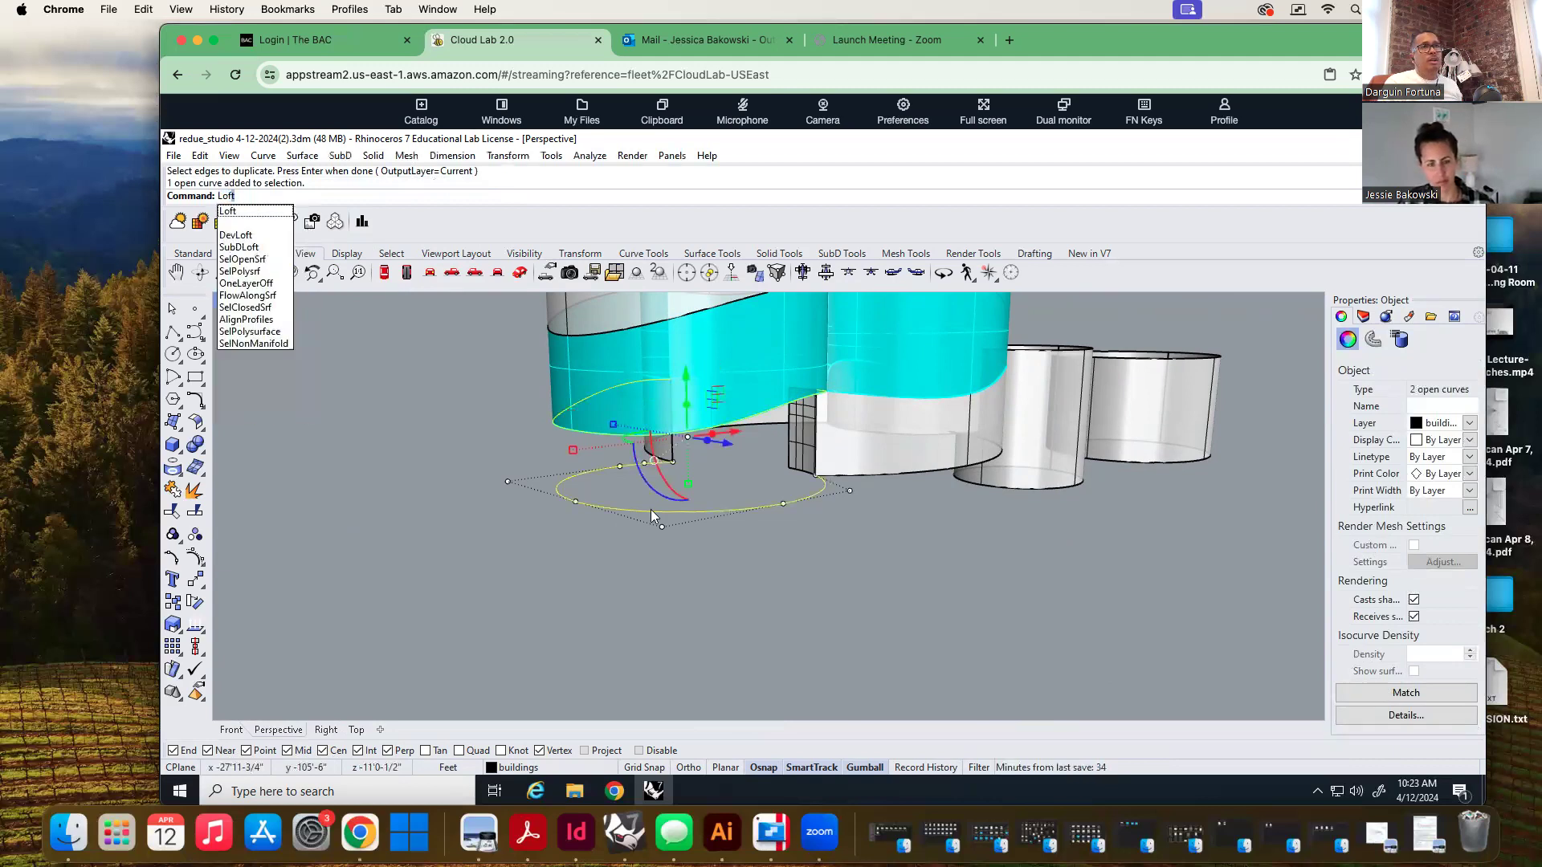
{"action": "key", "text": "Return"}
{"action": "key", "text": "Return"}
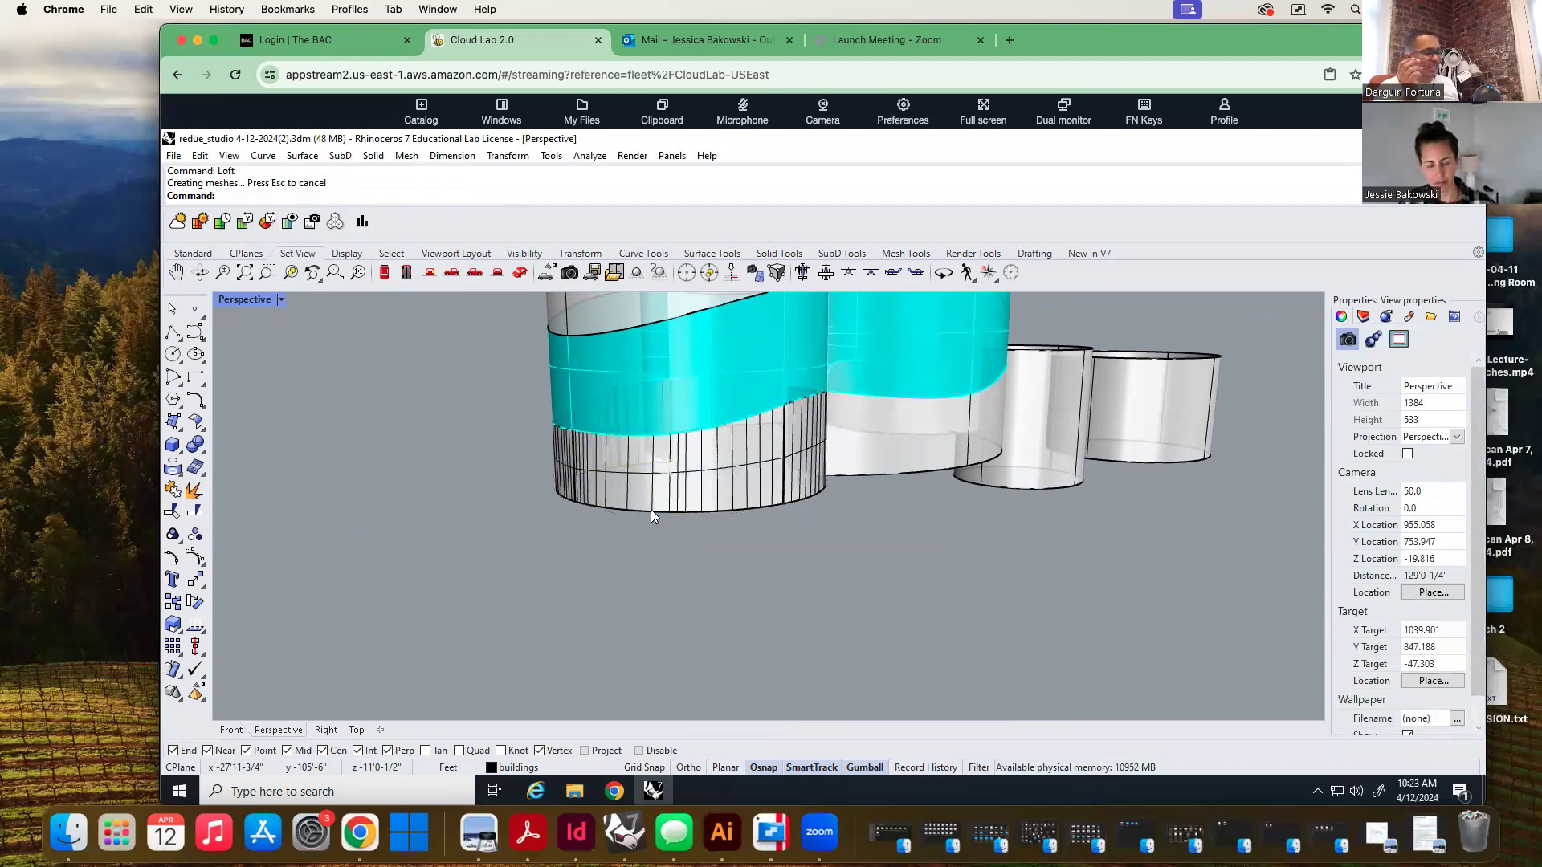
Undo the loft, the cyan band's edge duplication and the deletion of the gridded lower wall
{"action": "key", "text": "ctrl+z"}
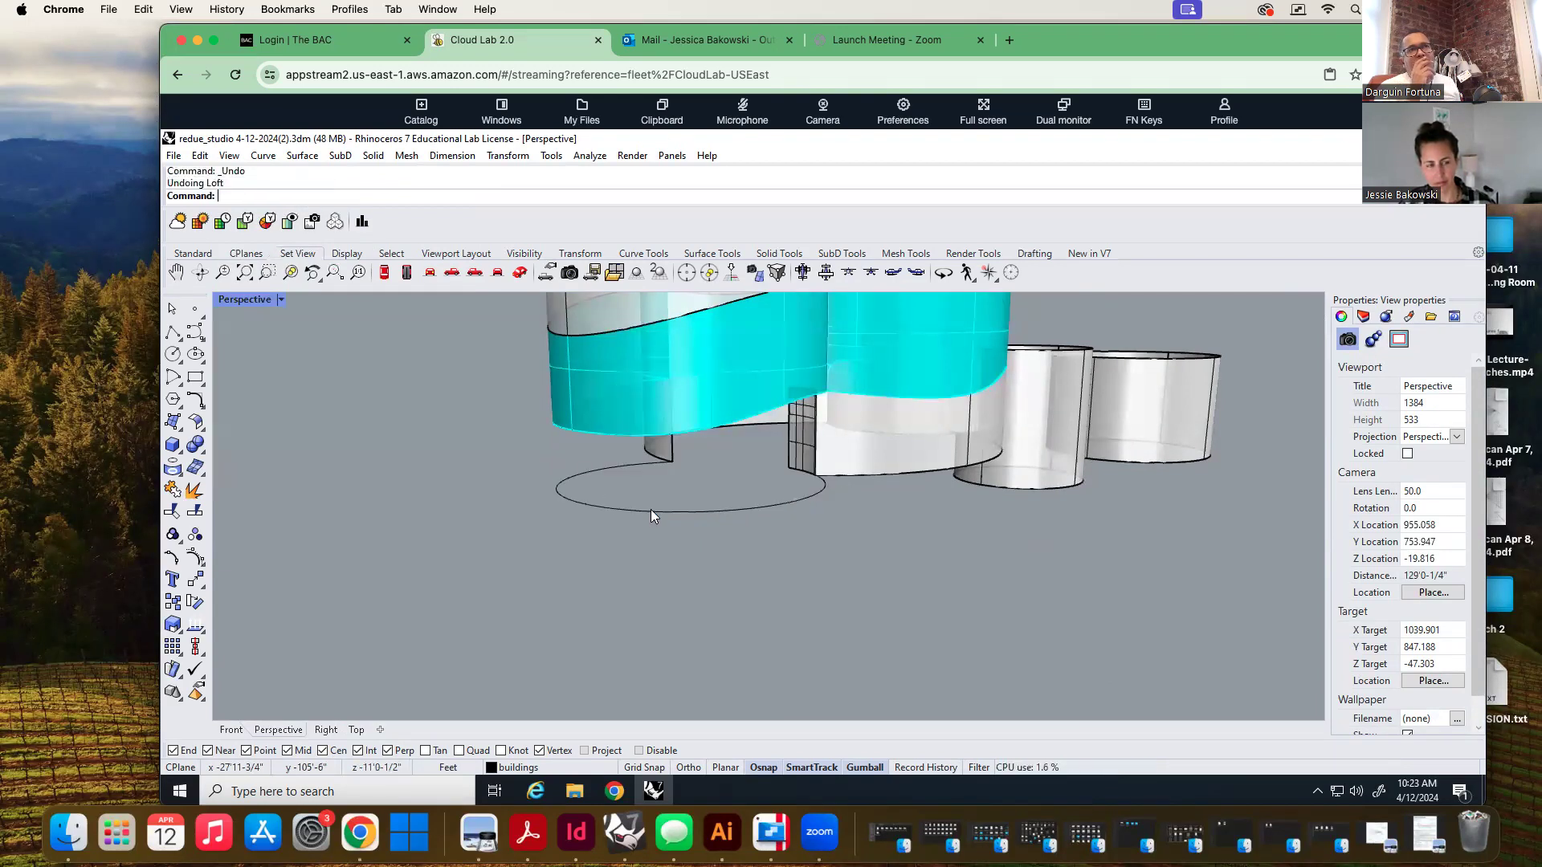
{"action": "key", "text": "ctrl+z"}
{"action": "key", "text": "ctrl+z"}
{"action": "key", "text": "Escape"}
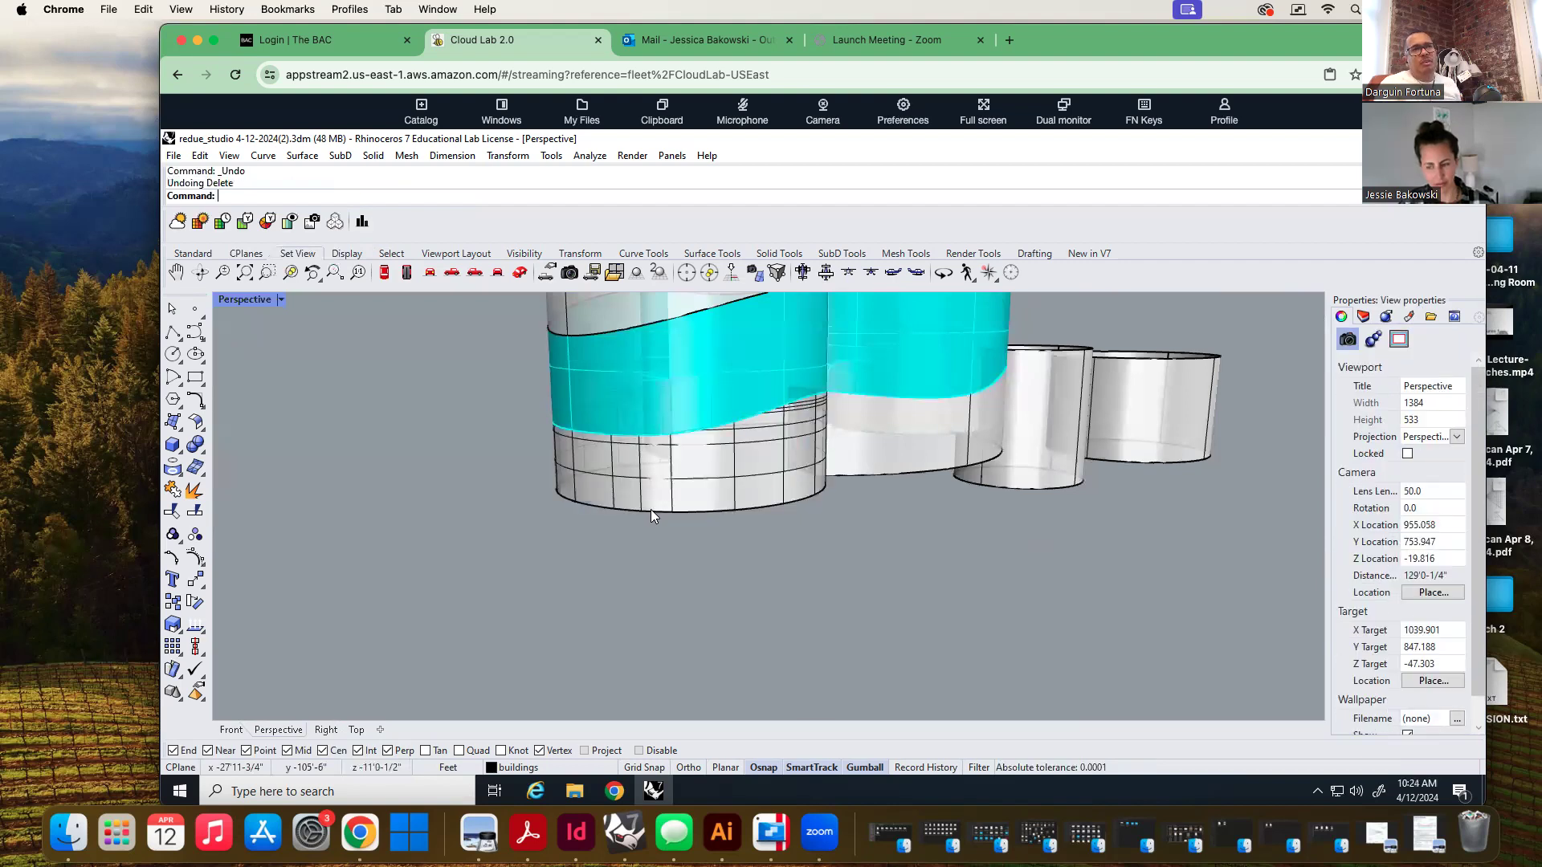
Delete the small leftover gridded wall piece inside the central cylinder, where it meets the flanking cylinder
{"action": "right_click_drag", "start_coordinate": [780, 620], "coordinate": [707, 551]}
{"action": "scroll", "coordinate": [832, 604], "scroll_direction": "down", "scroll_amount": 4}
{"action": "scroll", "coordinate": [618, 531], "scroll_direction": "up", "scroll_amount": 3}
{"action": "right_click_drag", "start_coordinate": [575, 549], "coordinate": [917, 498]}
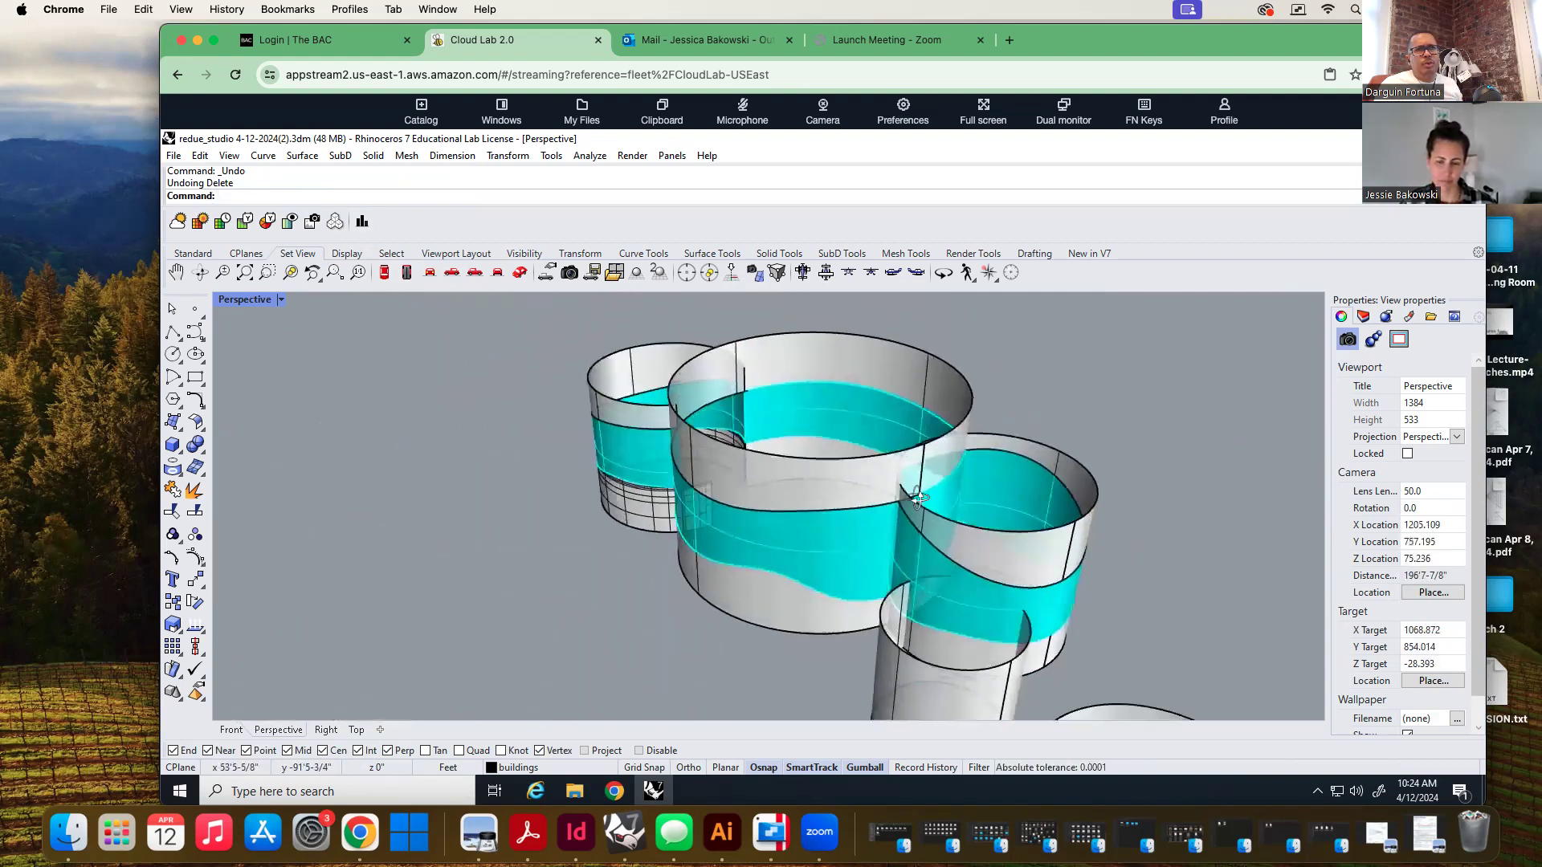
{"action": "right_click_drag", "start_coordinate": [952, 639], "coordinate": [794, 514]}
{"action": "scroll", "coordinate": [823, 459], "scroll_direction": "up", "scroll_amount": 3}
{"action": "left_click", "coordinate": [822, 463]}
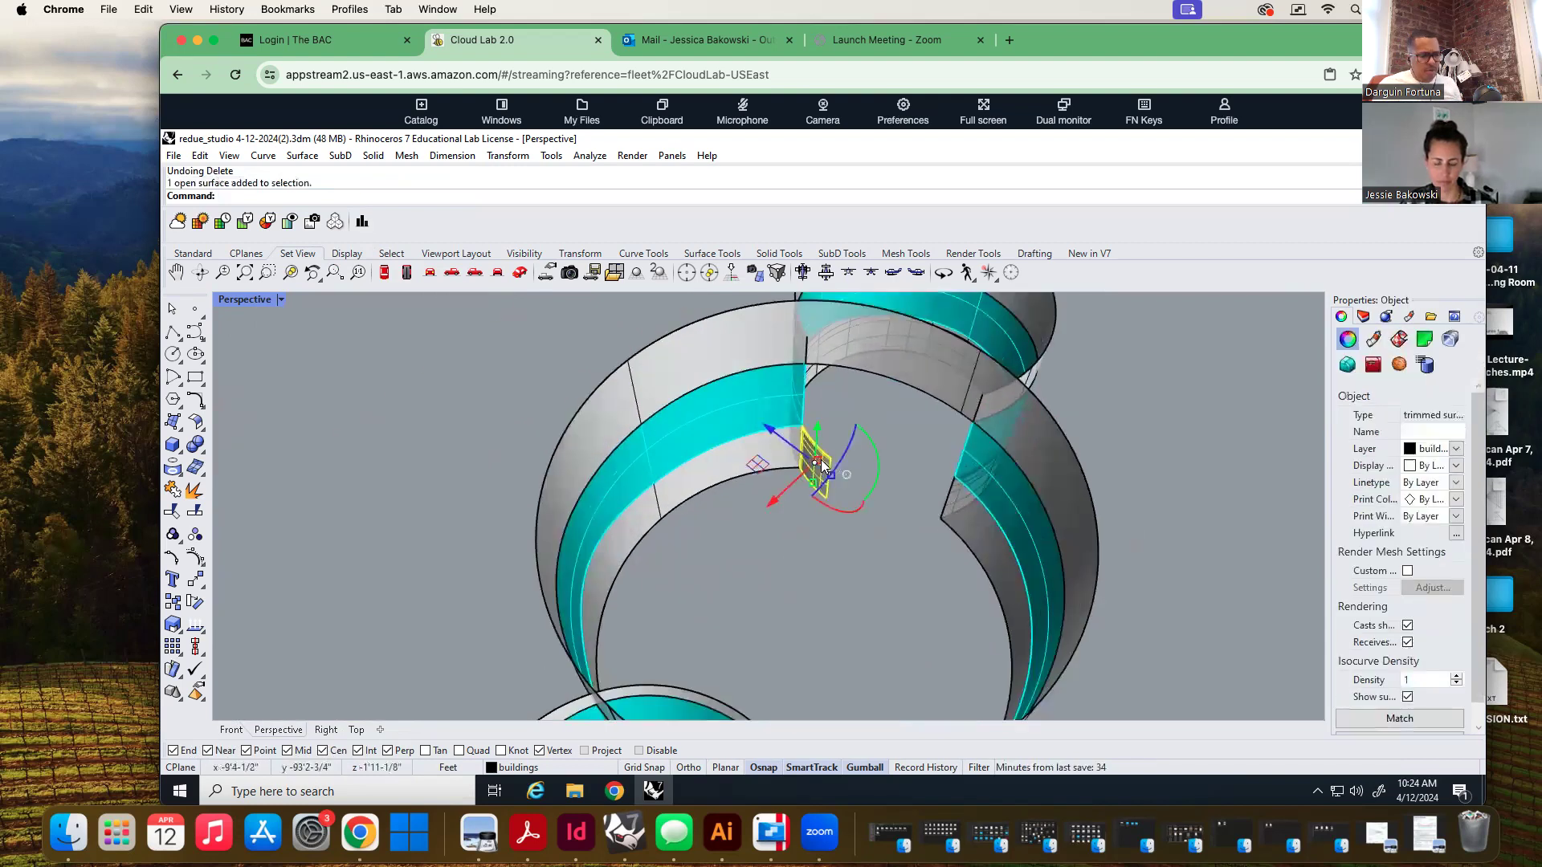
{"action": "key", "text": "Delete"}
Duplicate the central cylinder's top edge with DupEdge, and delete the duplicated curve
{"action": "scroll", "coordinate": [498, 396], "scroll_direction": "down", "scroll_amount": 5}
{"action": "right_click_drag", "start_coordinate": [904, 520], "coordinate": [779, 546]}
{"action": "scroll", "coordinate": [778, 548], "scroll_direction": "down", "scroll_amount": 7}
{"action": "scroll", "coordinate": [714, 386], "scroll_direction": "up", "scroll_amount": 3}
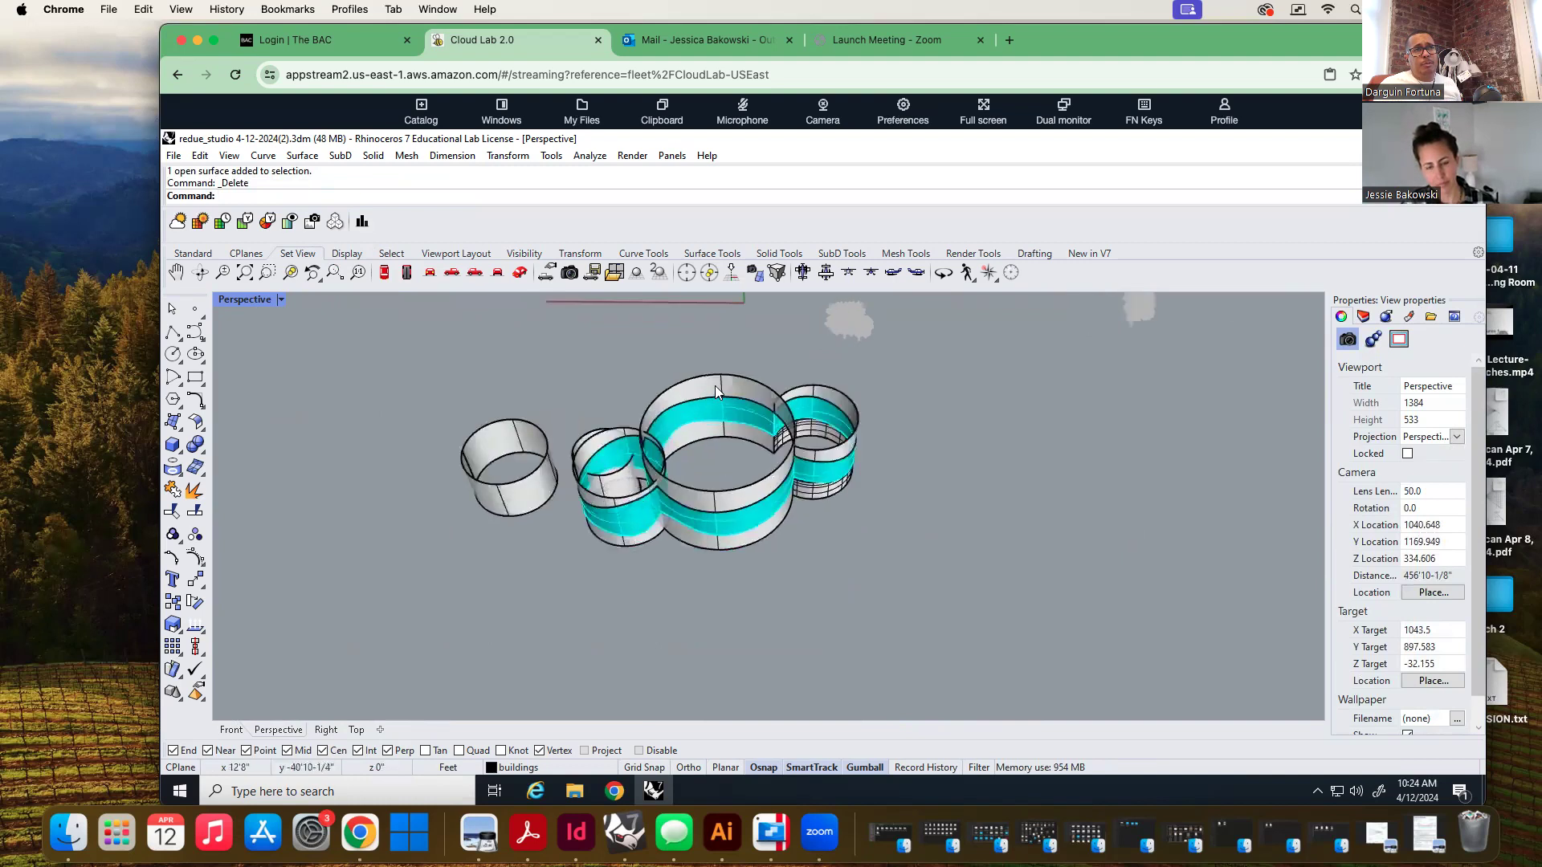
{"action": "scroll", "coordinate": [714, 384], "scroll_direction": "up", "scroll_amount": 4}
{"action": "right_click_drag", "start_coordinate": [641, 540], "coordinate": [618, 486]}
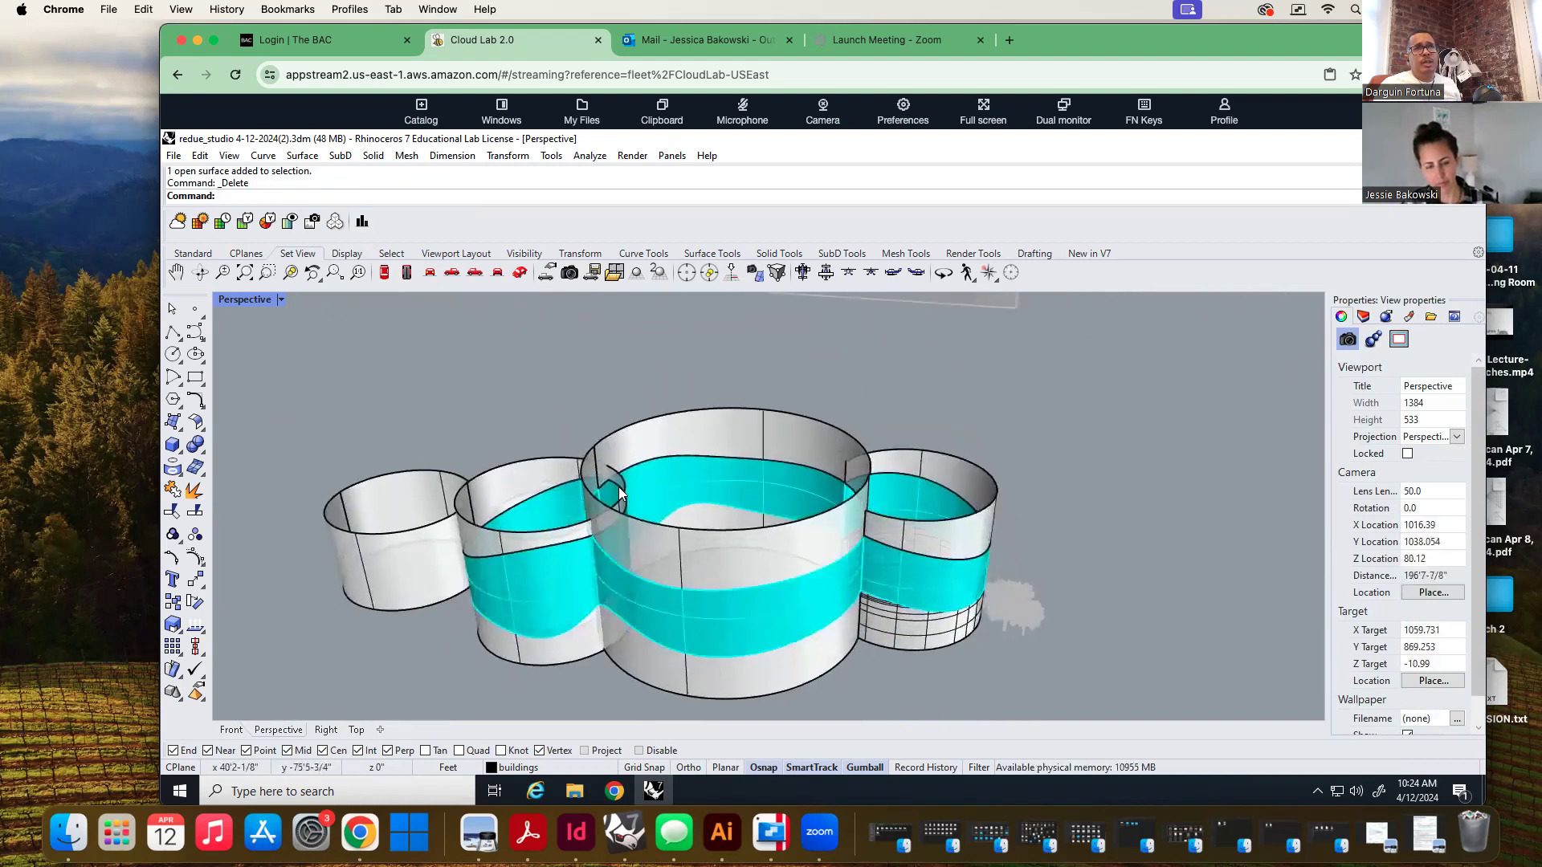
{"action": "type", "text": "DupEdge"}
{"action": "key", "text": "Return"}
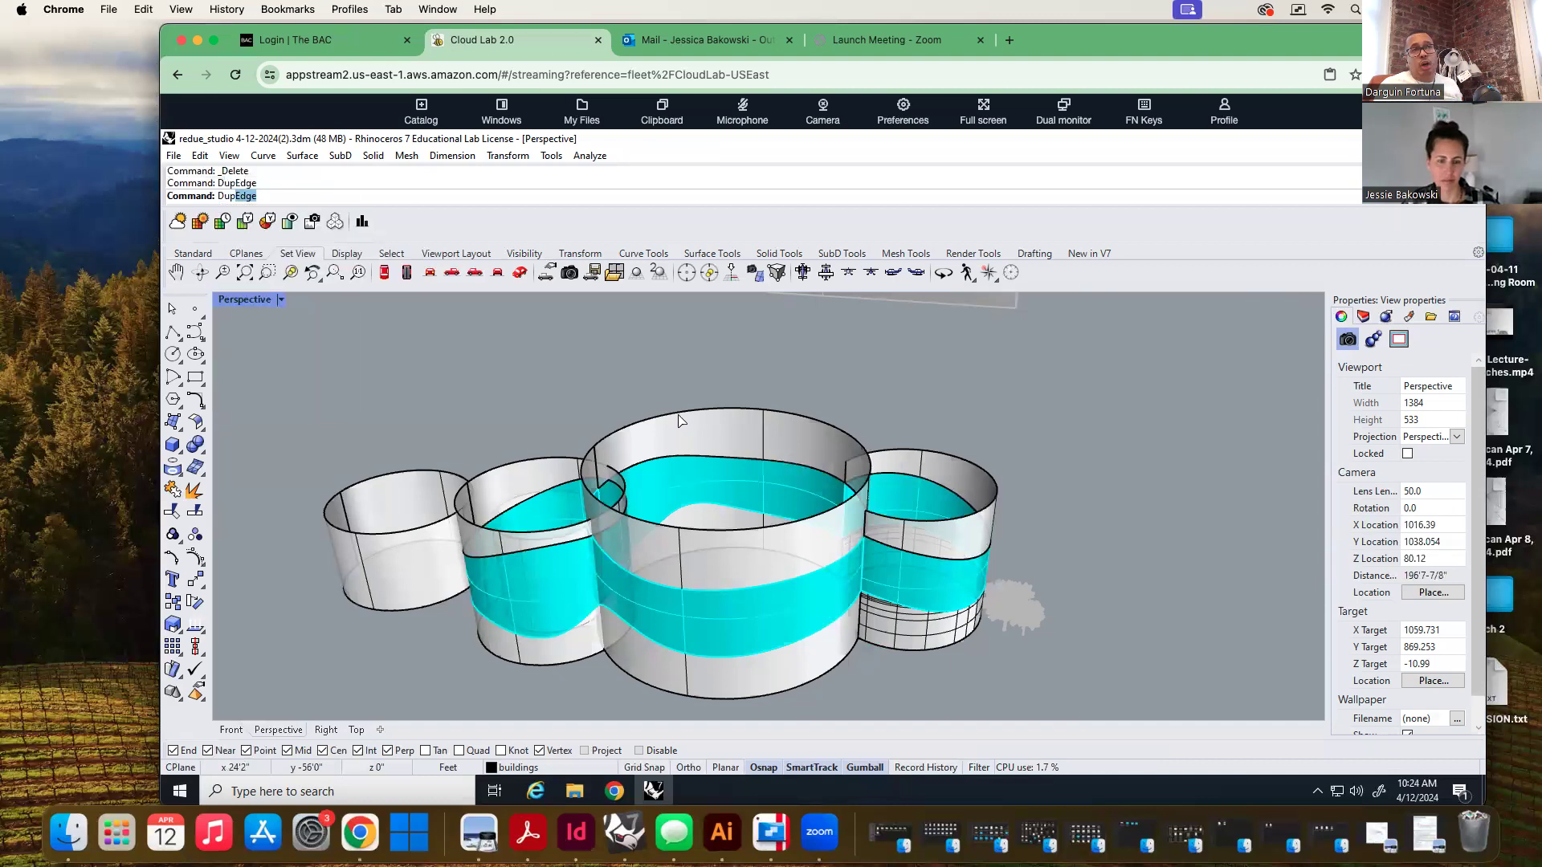
{"action": "left_click", "coordinate": [689, 408]}
{"action": "key", "text": "Return"}
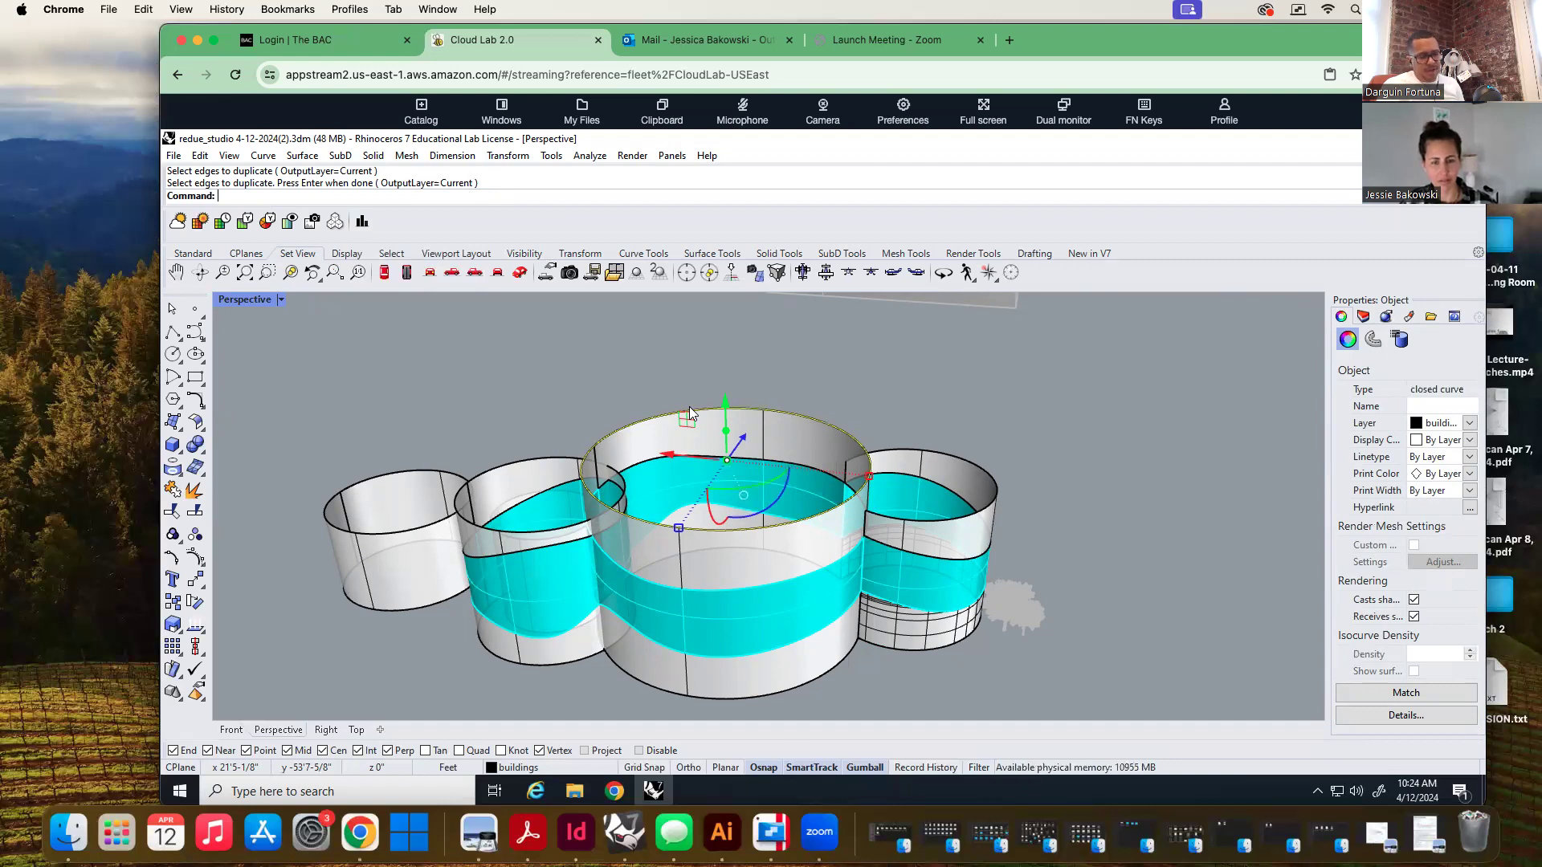
{"action": "key", "text": "Delete"}
Try to cap the central cylinder's upper wall, and undo the cap
{"action": "left_click", "coordinate": [715, 563]}
{"action": "type", "text": "cap"}
{"action": "key", "text": "Return"}
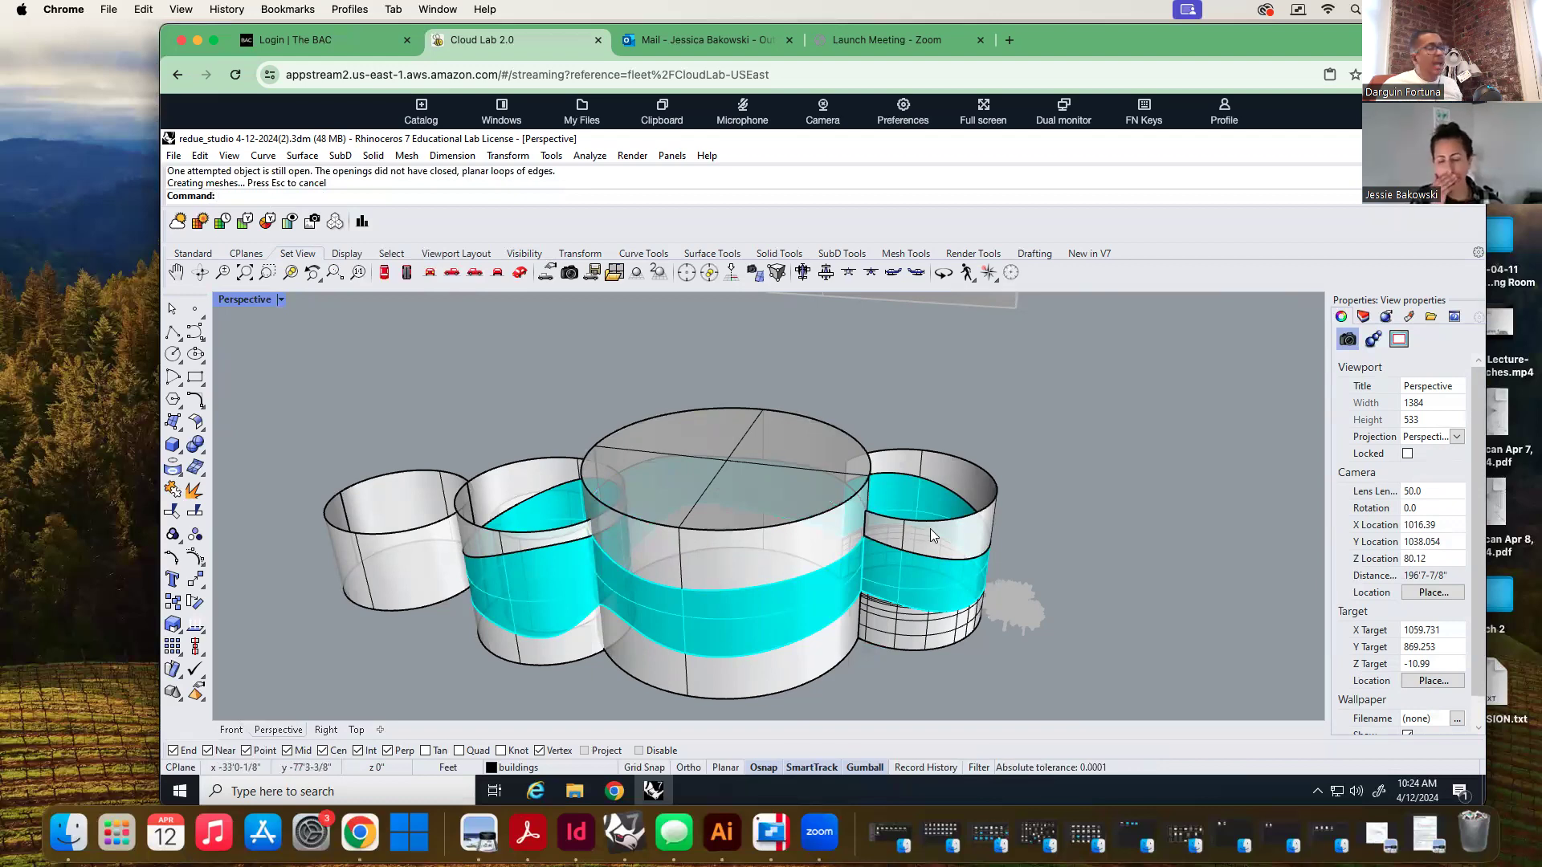
{"action": "key", "text": "ctrl+z"}
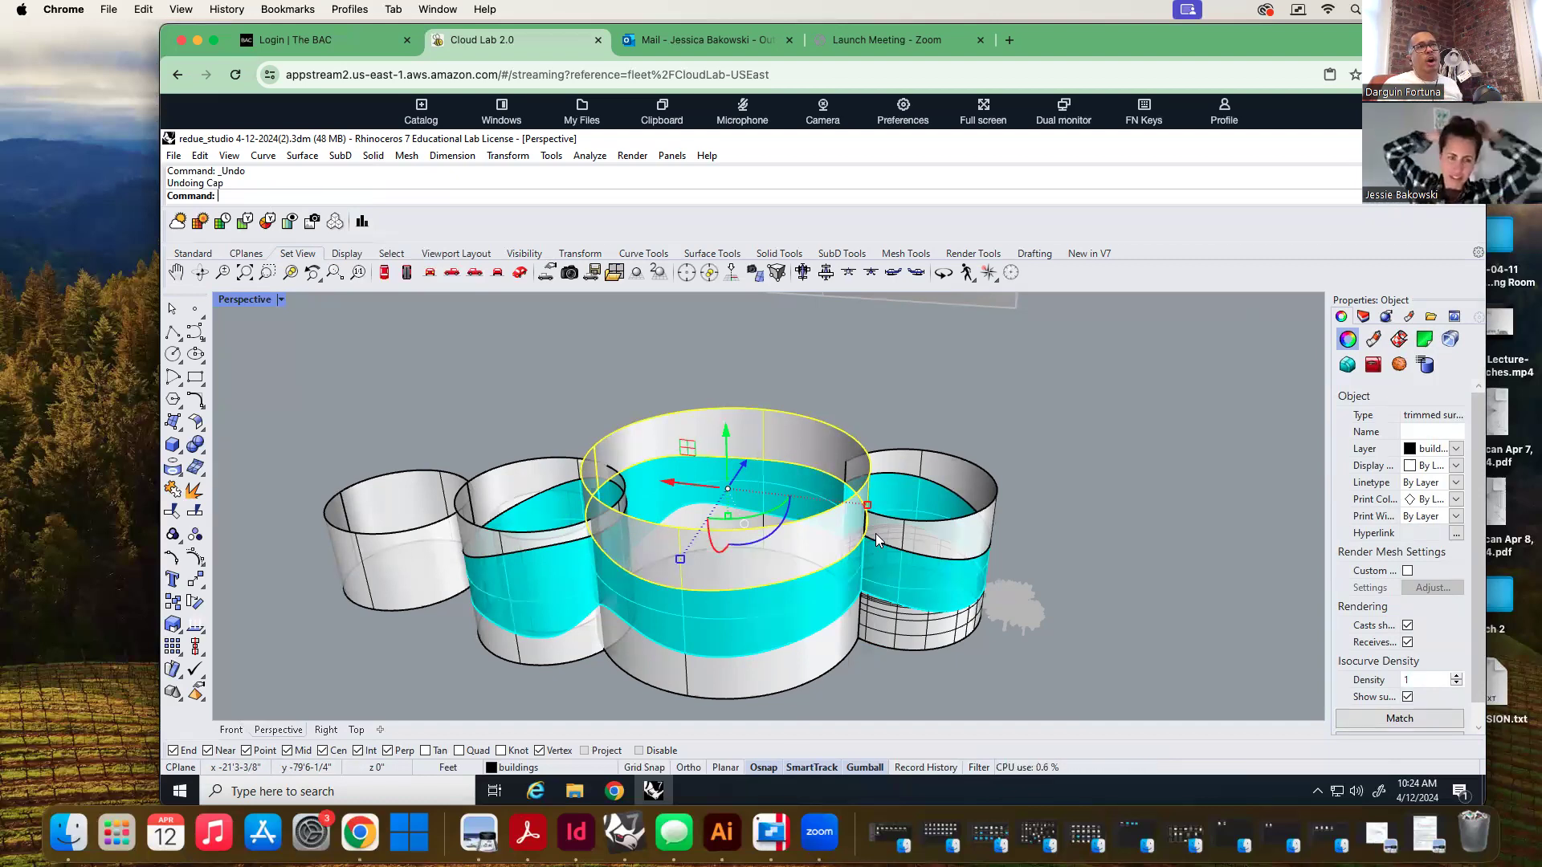
Offset the central cylinder's upper wall inward by 6" as a solid with OffsetSrf, flipping the offset direction
{"action": "type", "text": "Offsetf"}
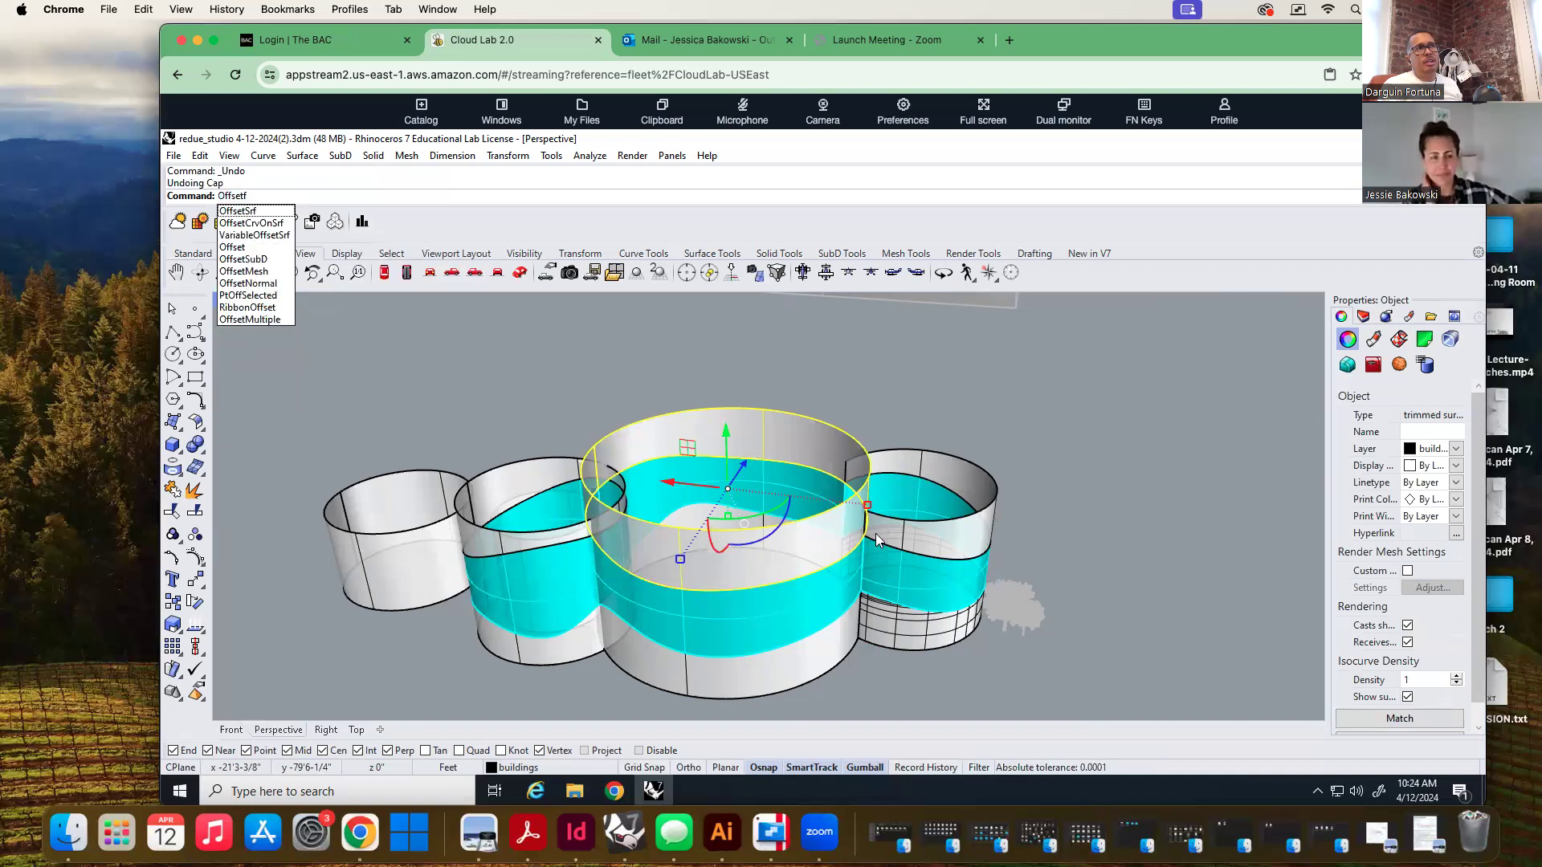
{"action": "key", "text": "BackSpace"}
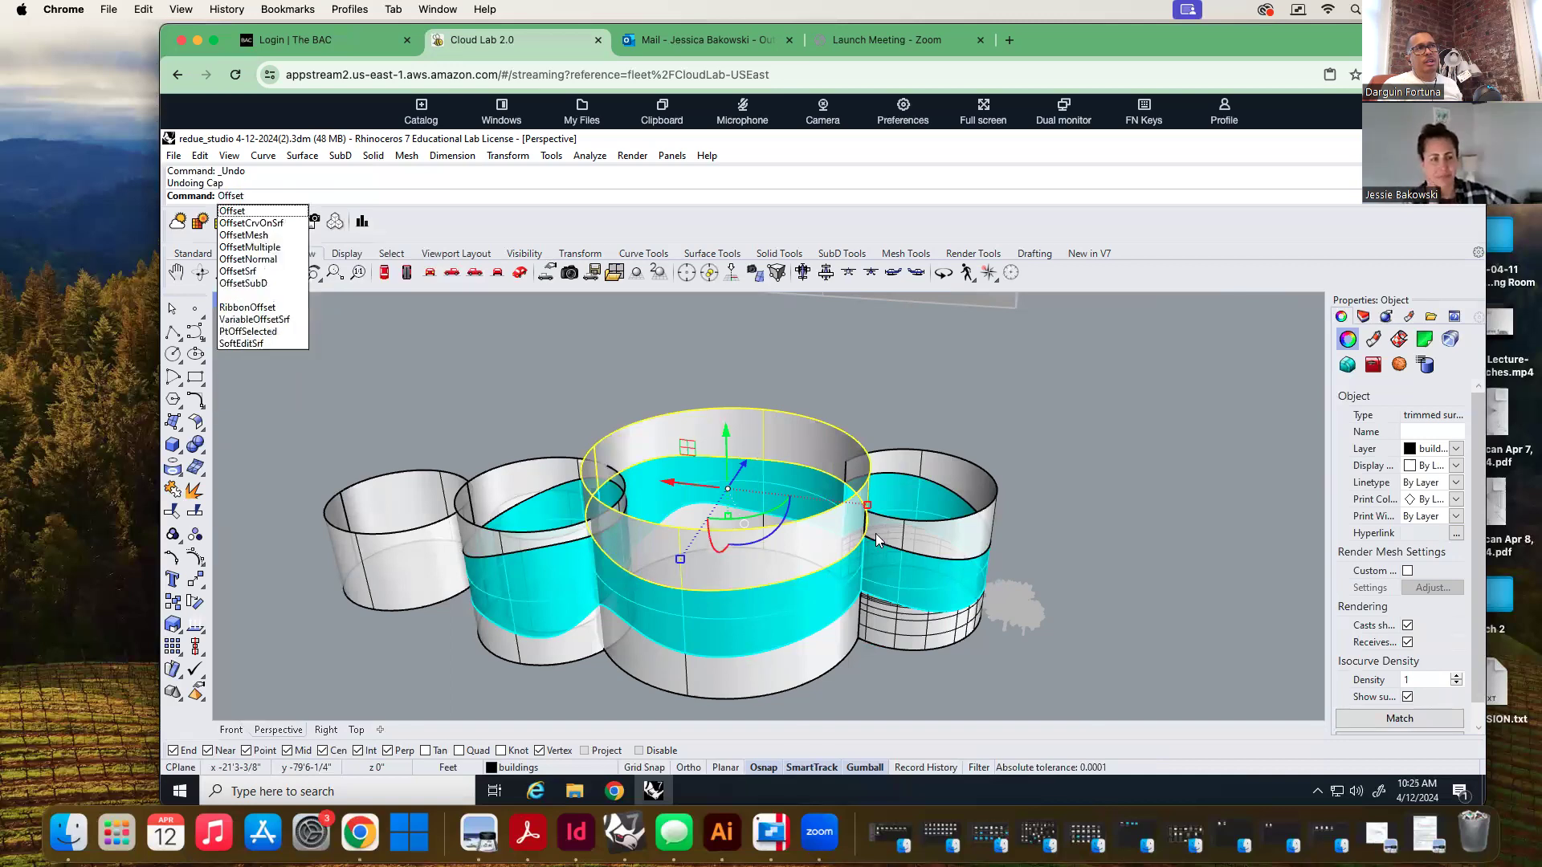
{"action": "type", "text": "Srf"}
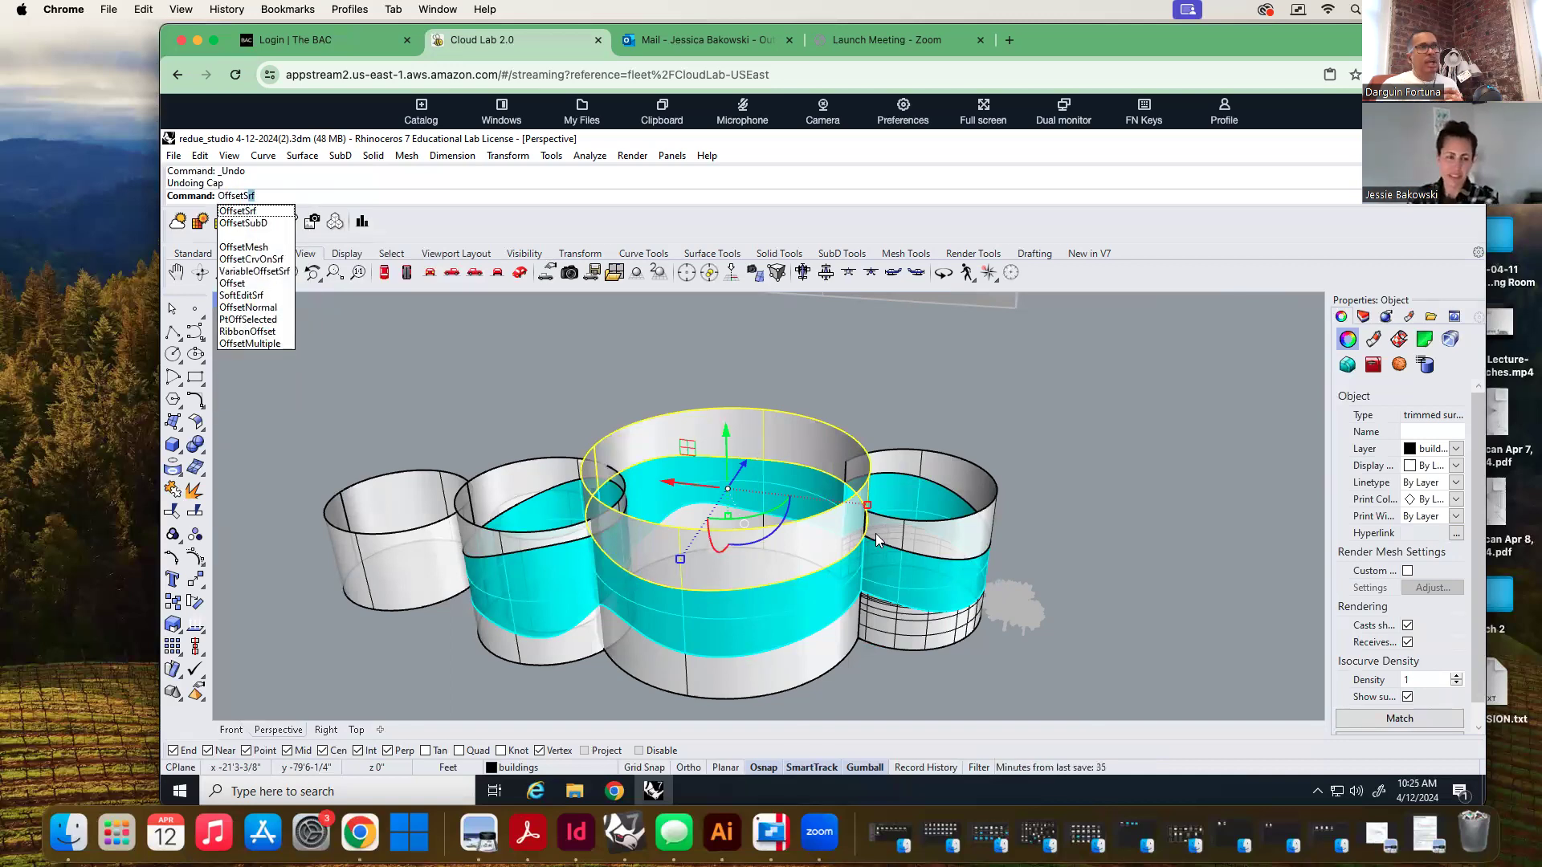
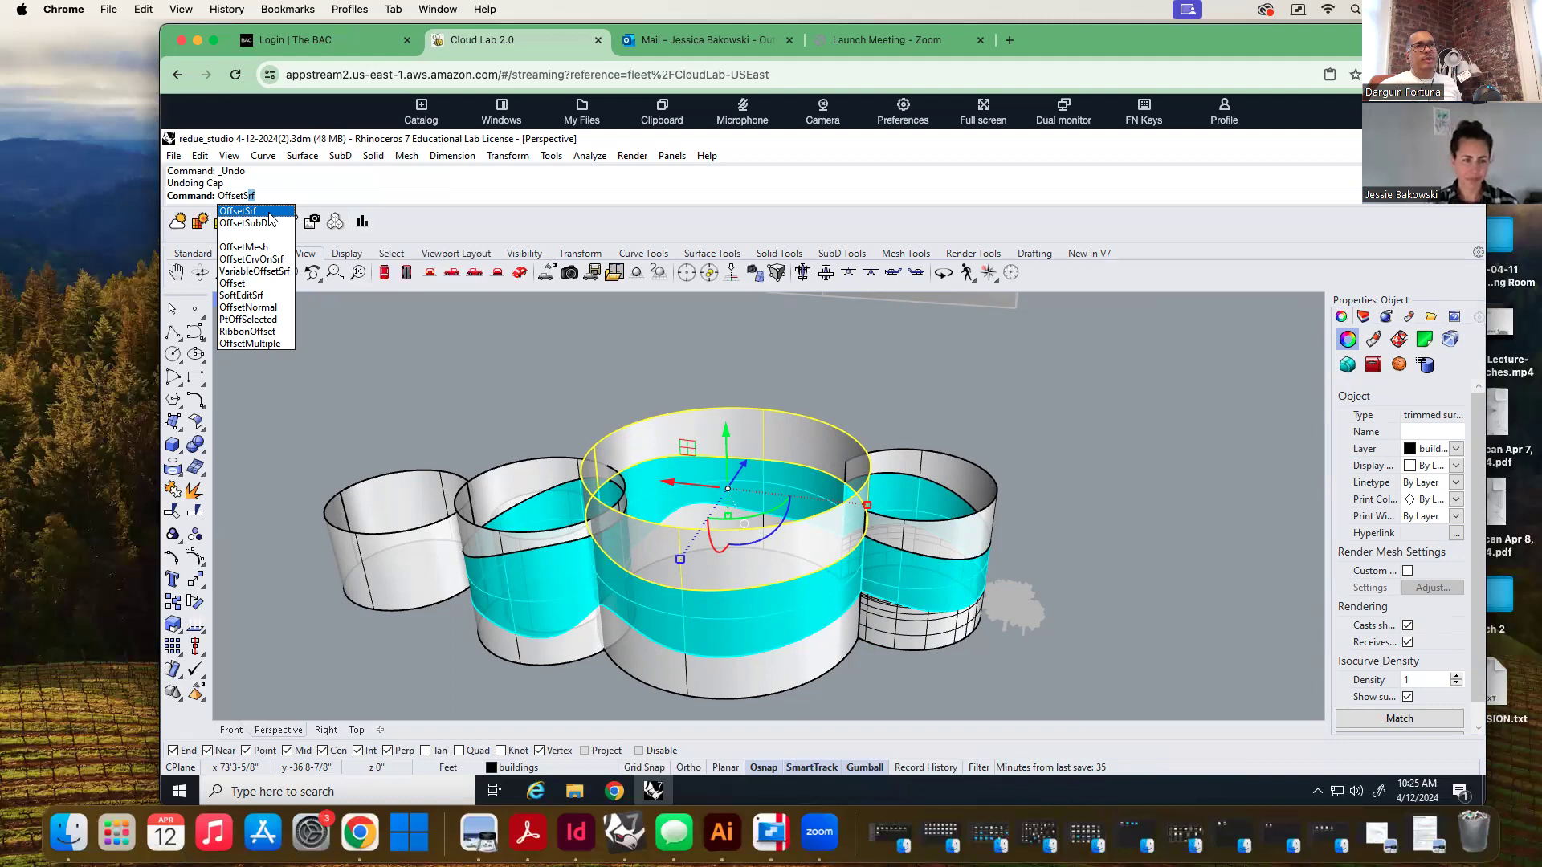
{"action": "left_click", "coordinate": [269, 212]}
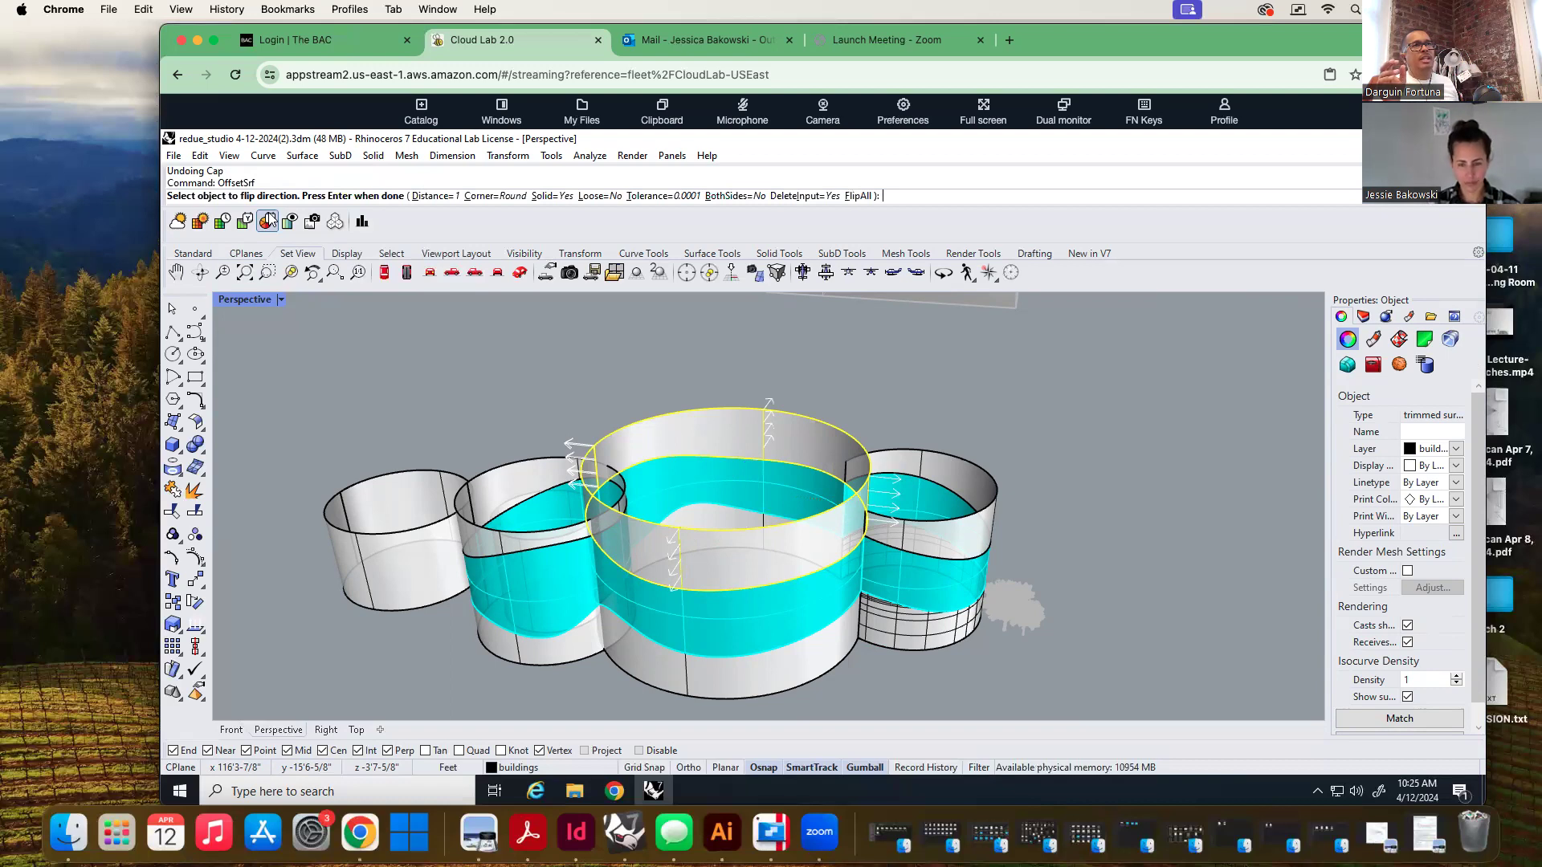
{"action": "type", "text": "f"}
{"action": "key", "text": "Return"}
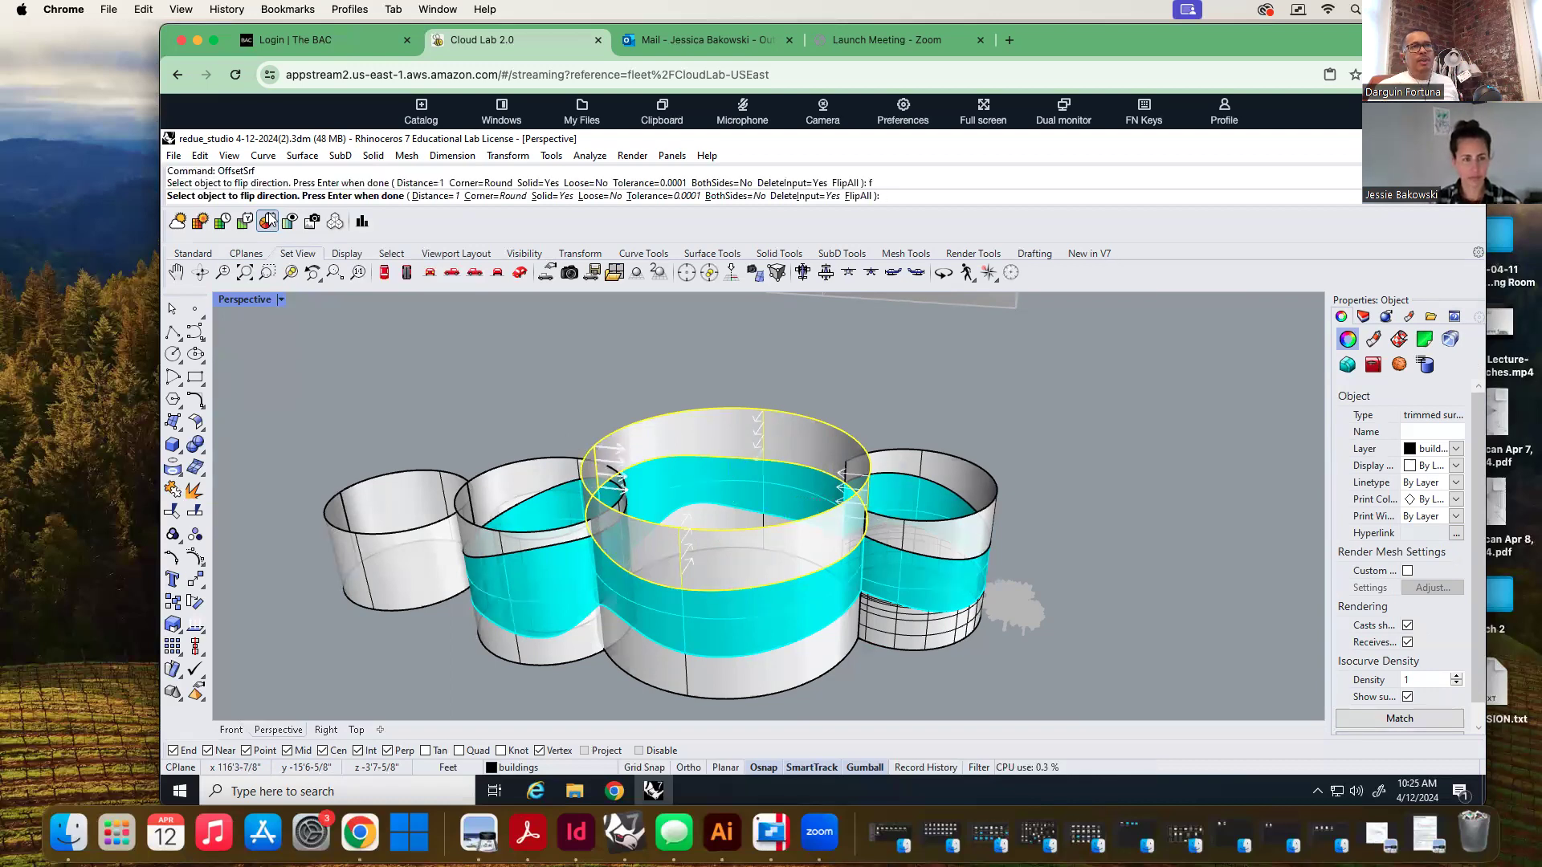
{"action": "type", "text": "6\""}
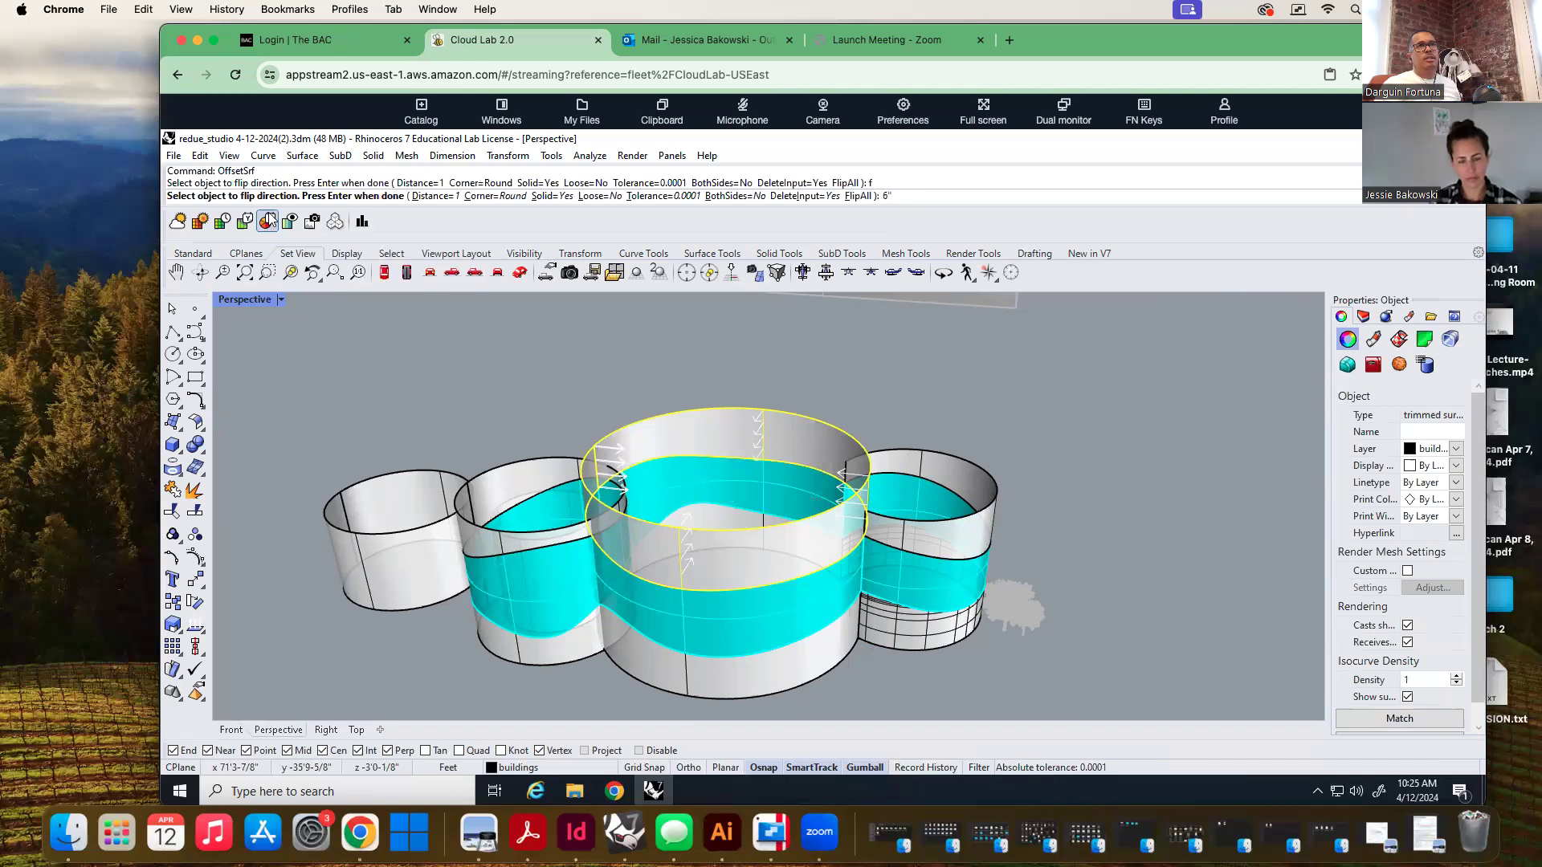
{"action": "key", "text": "Return"}
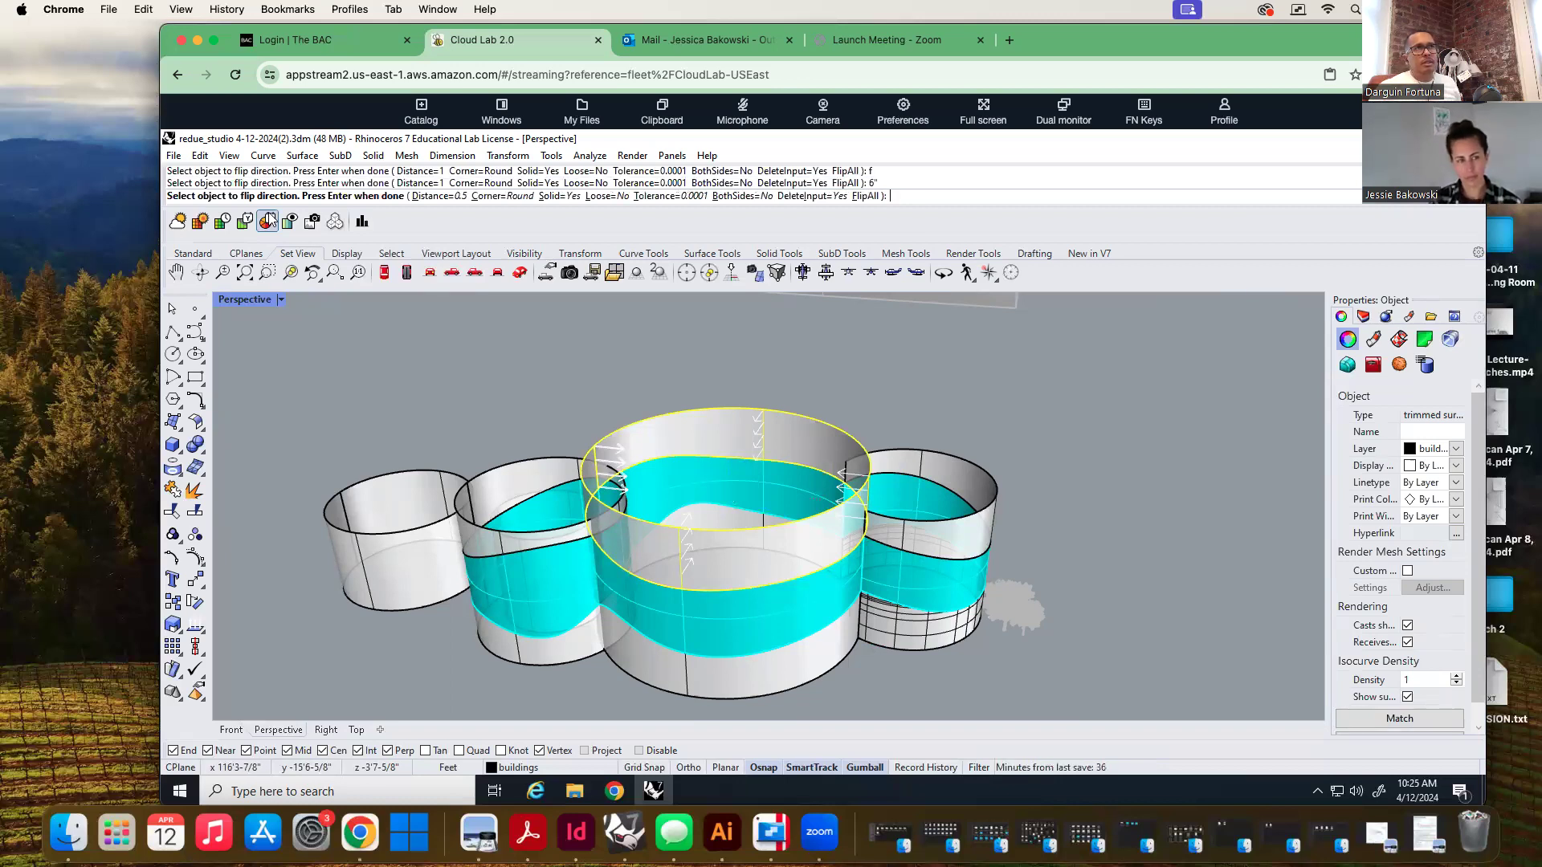
{"action": "left_click", "coordinate": [434, 197]}
{"action": "type", "text": "6\""}
{"action": "key", "text": "Return"}
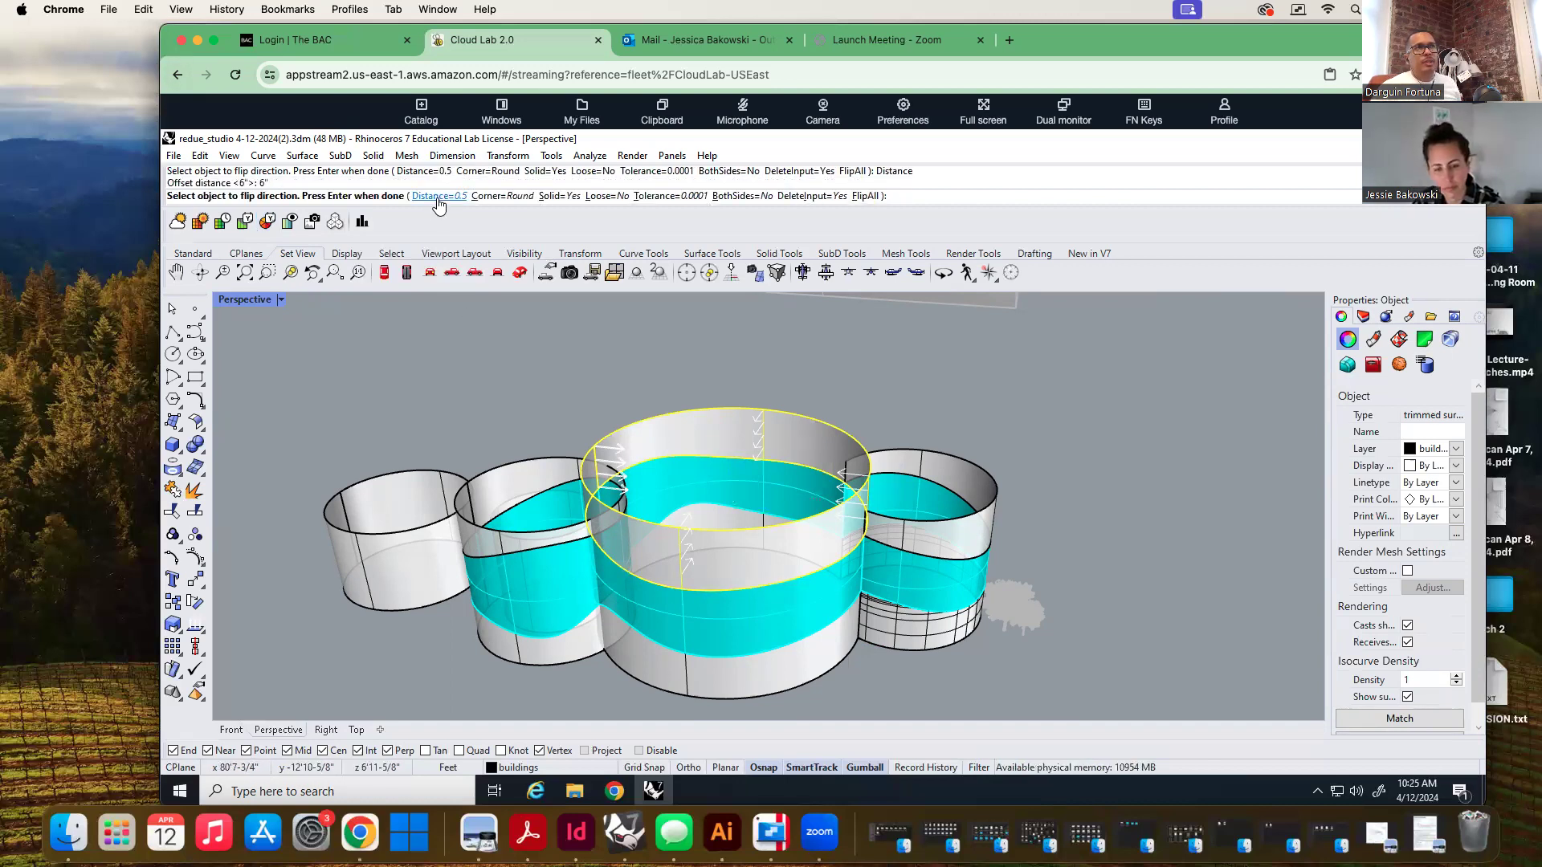
{"action": "key", "text": "Return"}
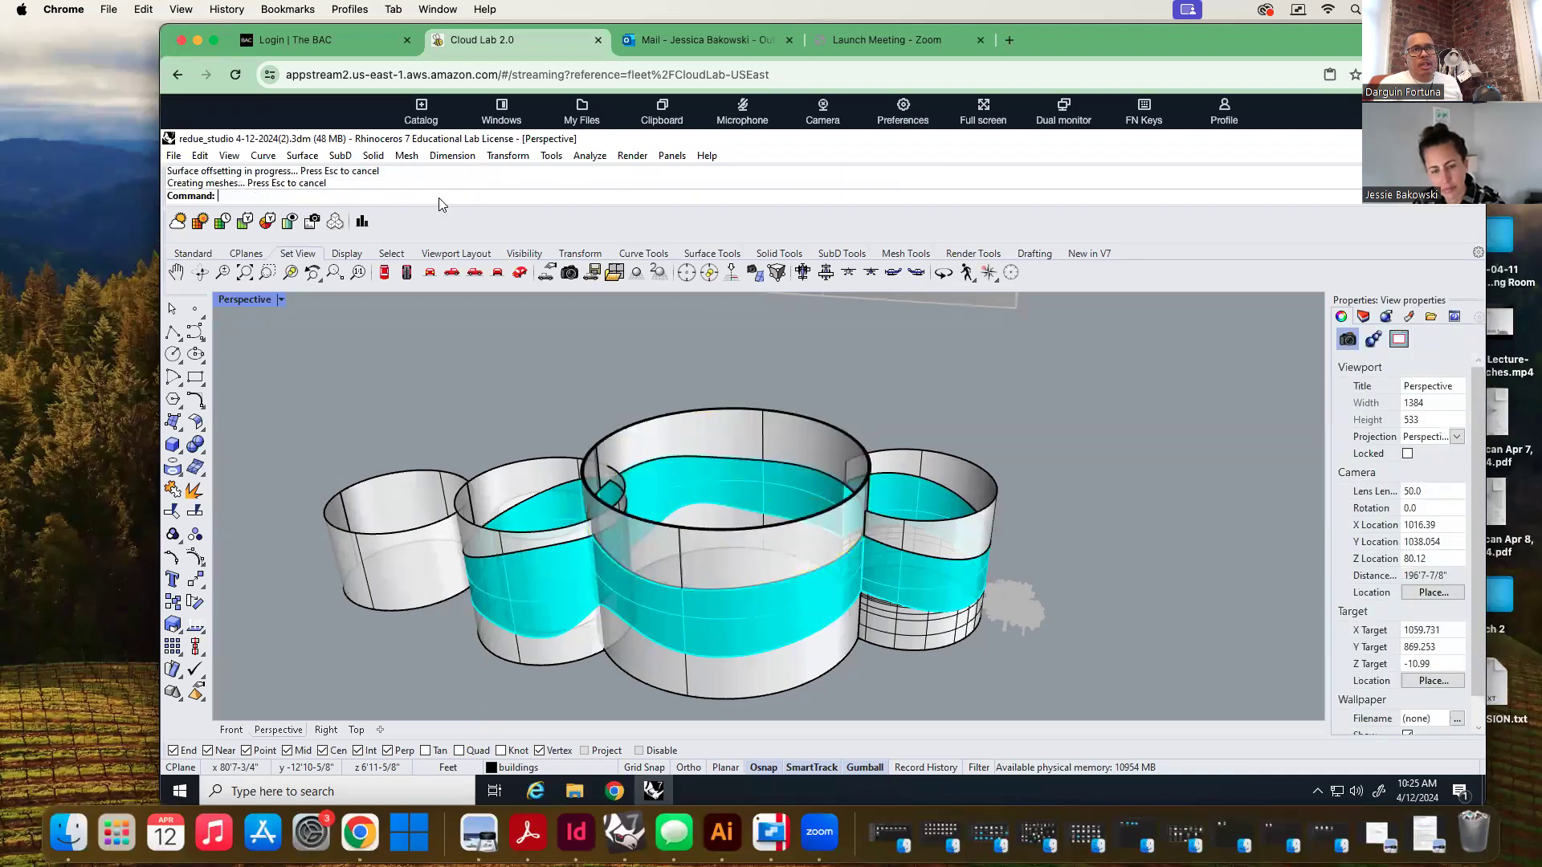
Offset the central cylinder's lower wall below the cyan band as a solid with OffsetSrf at a distance of 0.5
{"action": "scroll", "coordinate": [782, 523], "scroll_direction": "up", "scroll_amount": 8}
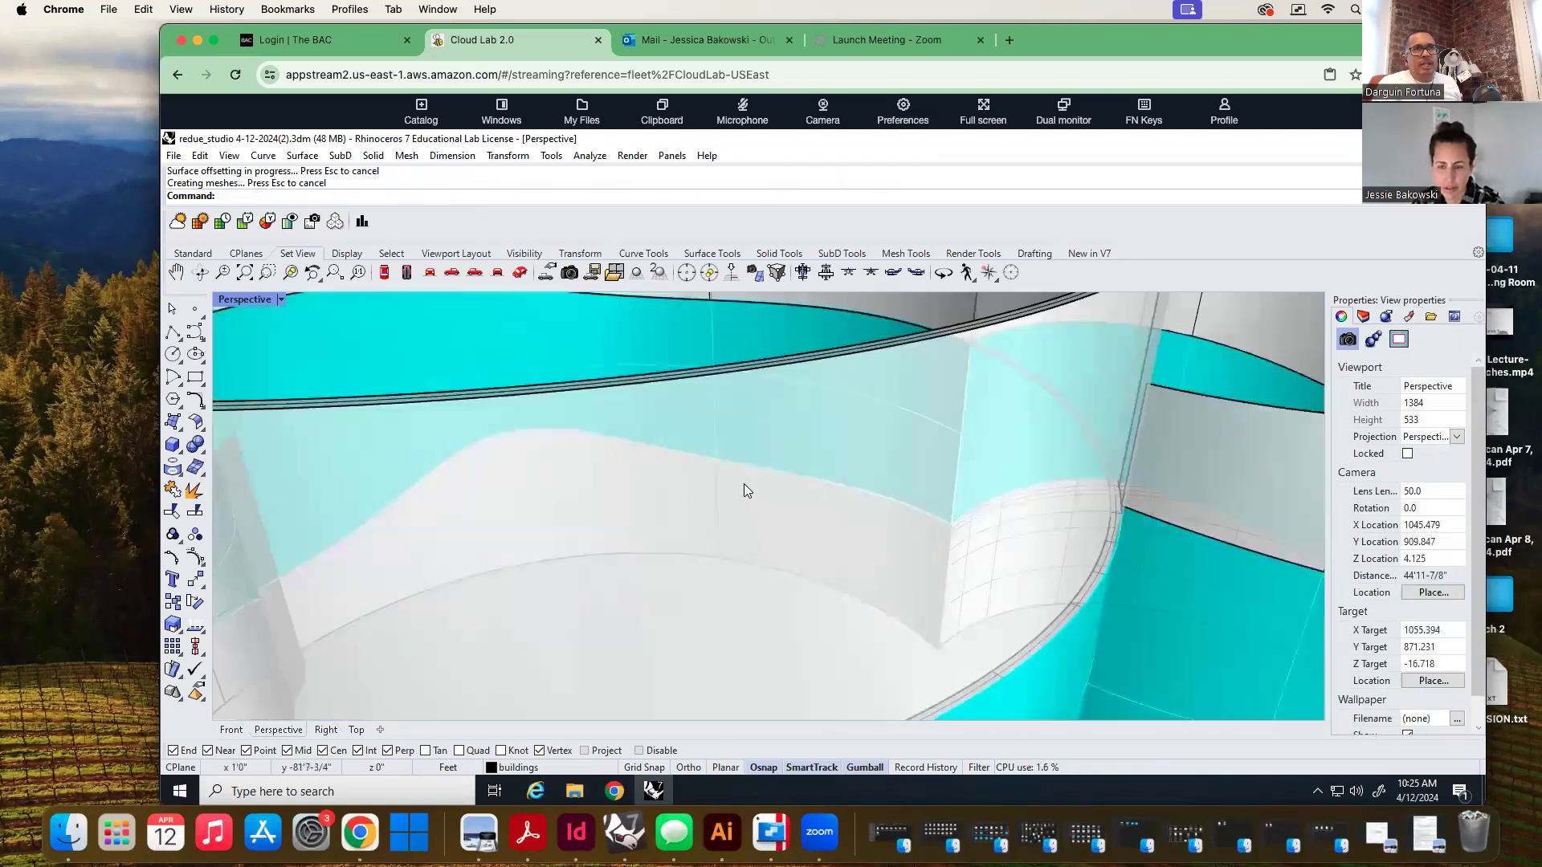
{"action": "scroll", "coordinate": [743, 485], "scroll_direction": "down", "scroll_amount": 4}
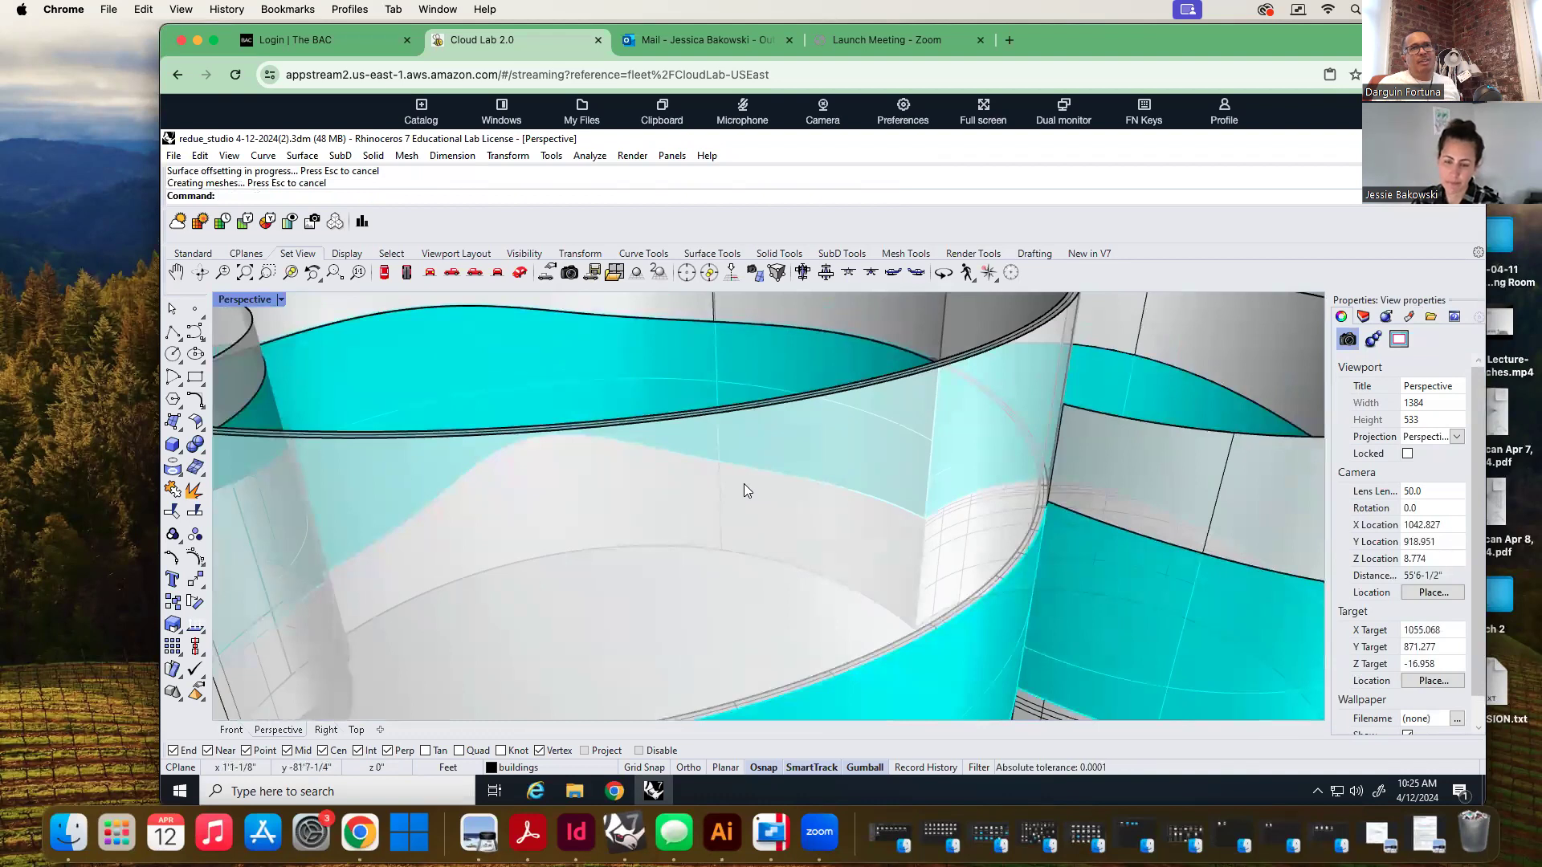
{"action": "scroll", "coordinate": [744, 490], "scroll_direction": "down", "scroll_amount": 2}
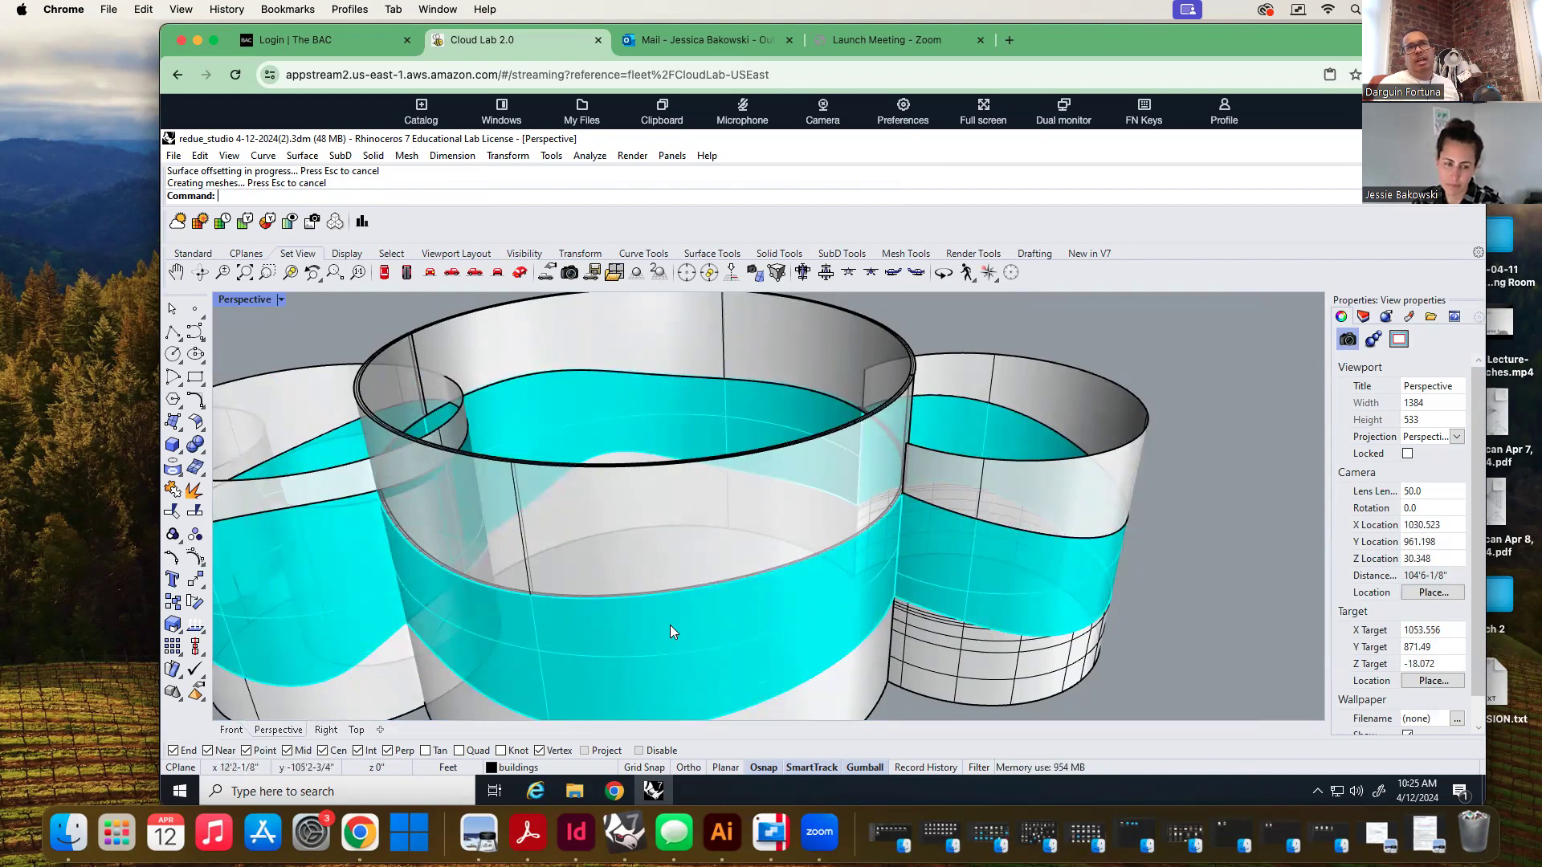
{"action": "scroll", "coordinate": [670, 624], "scroll_direction": "down", "scroll_amount": 3}
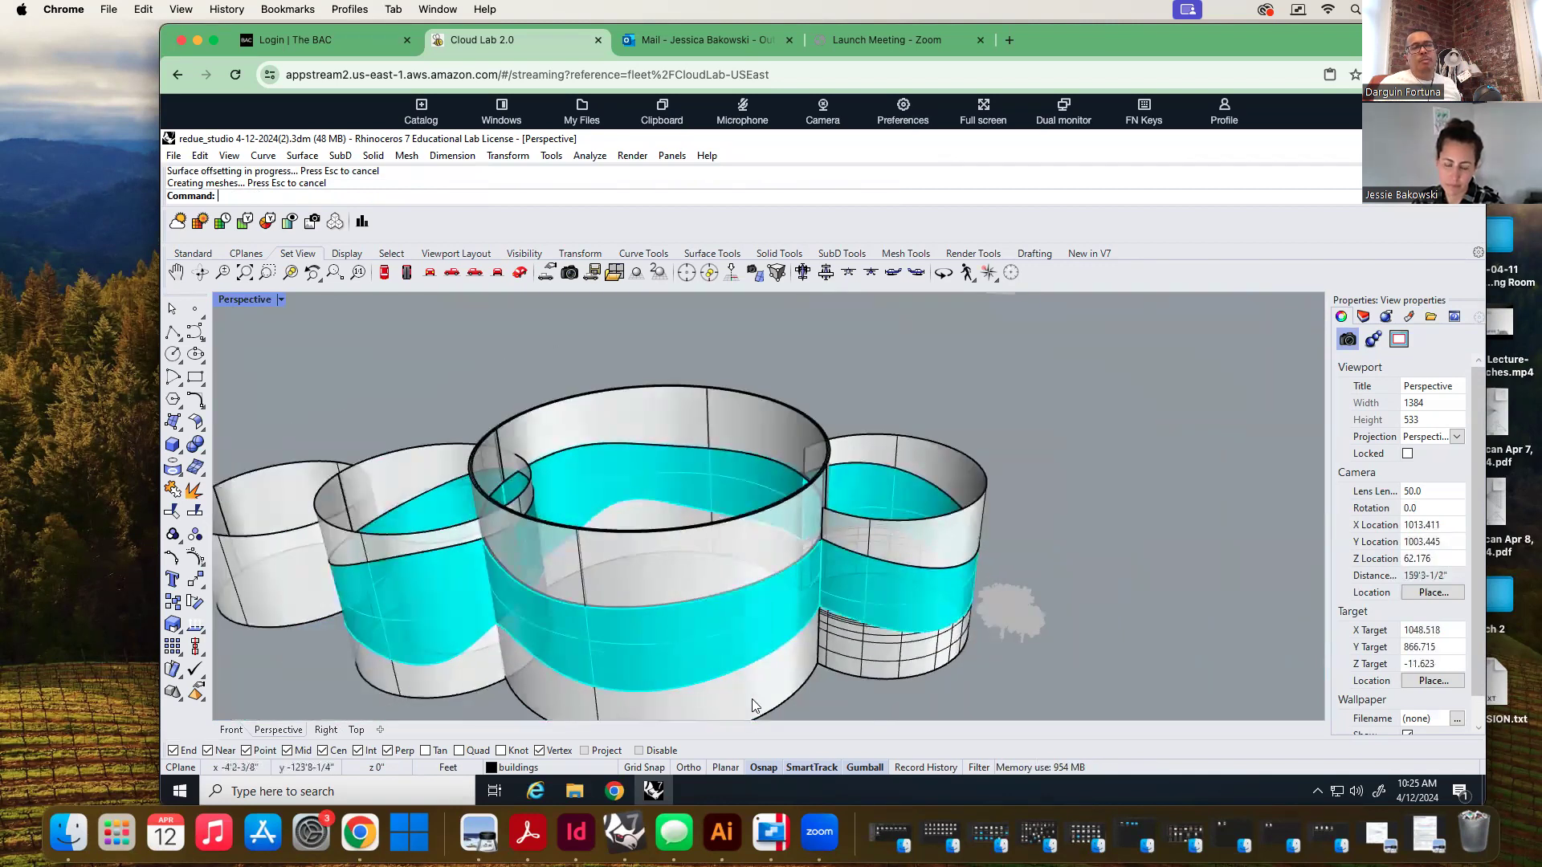
{"action": "scroll", "coordinate": [706, 647], "scroll_direction": "down", "scroll_amount": 2}
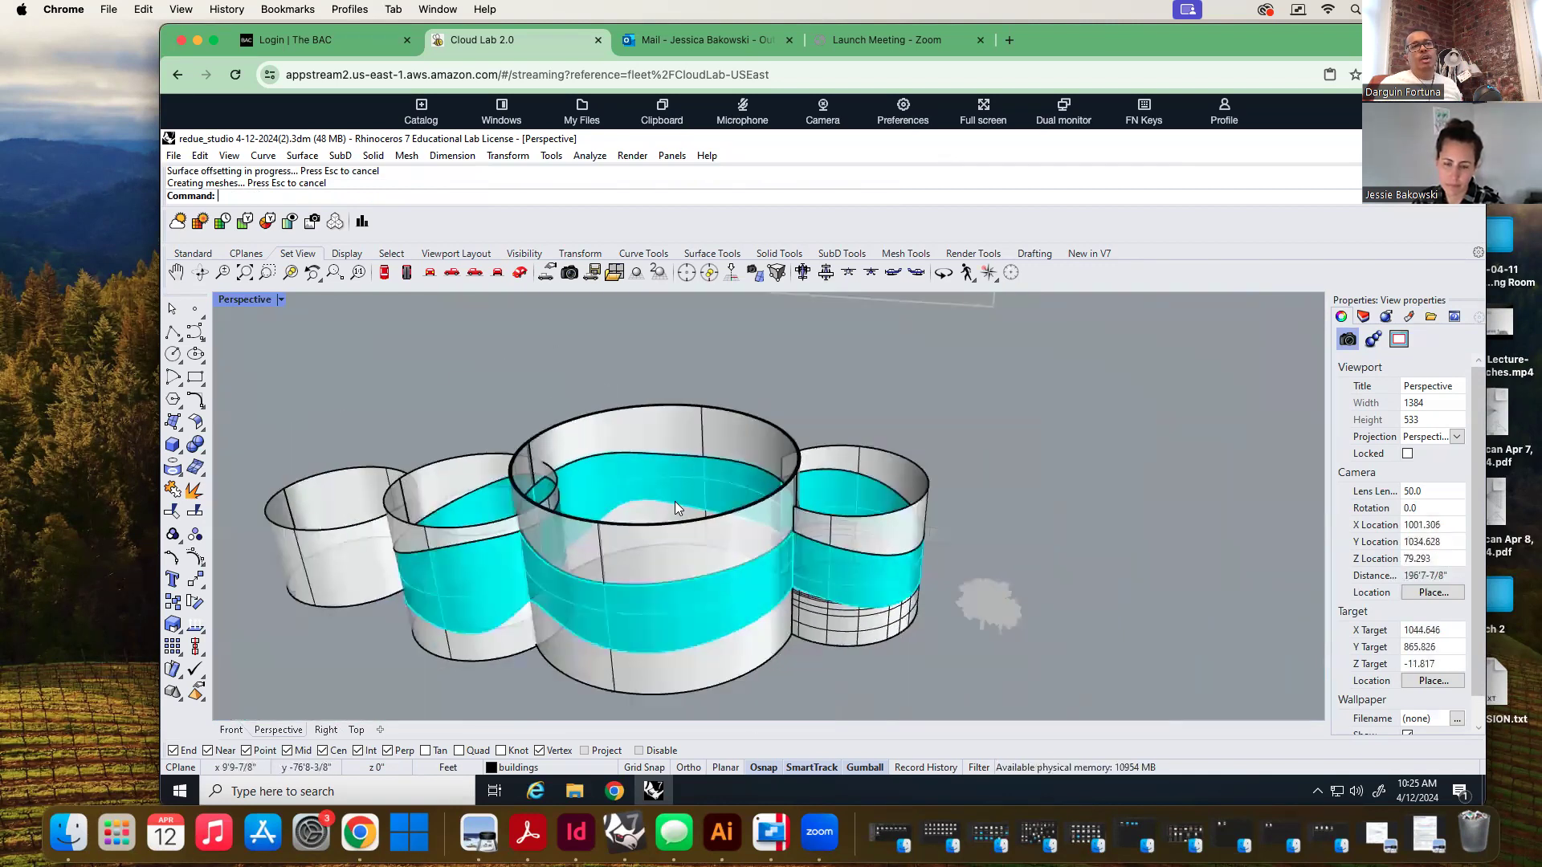
{"action": "left_click", "coordinate": [710, 663]}
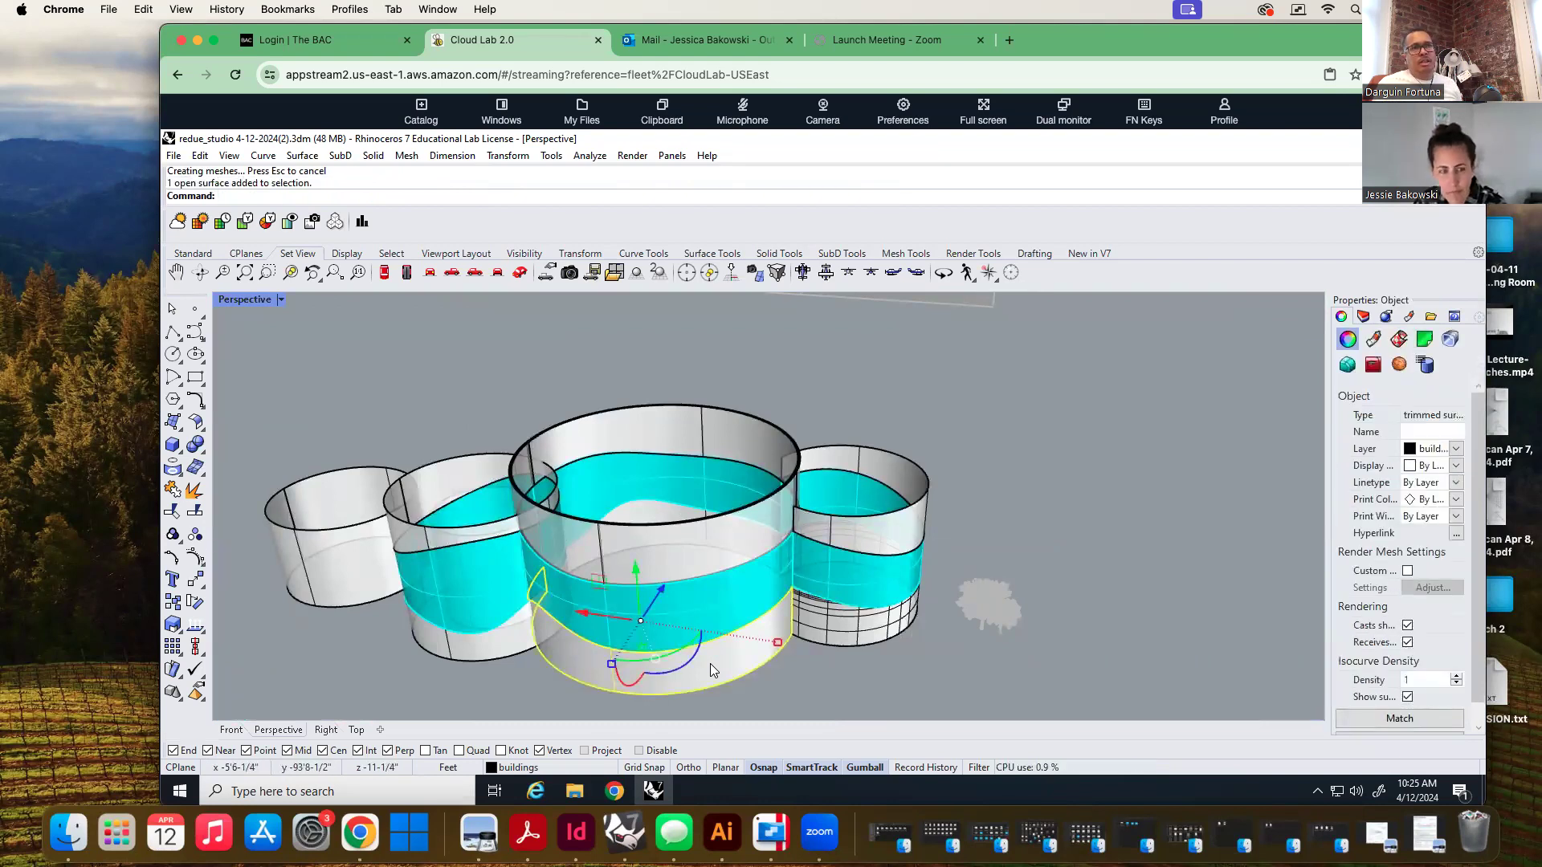
{"action": "key", "text": "Return"}
{"action": "key", "text": "Return"}
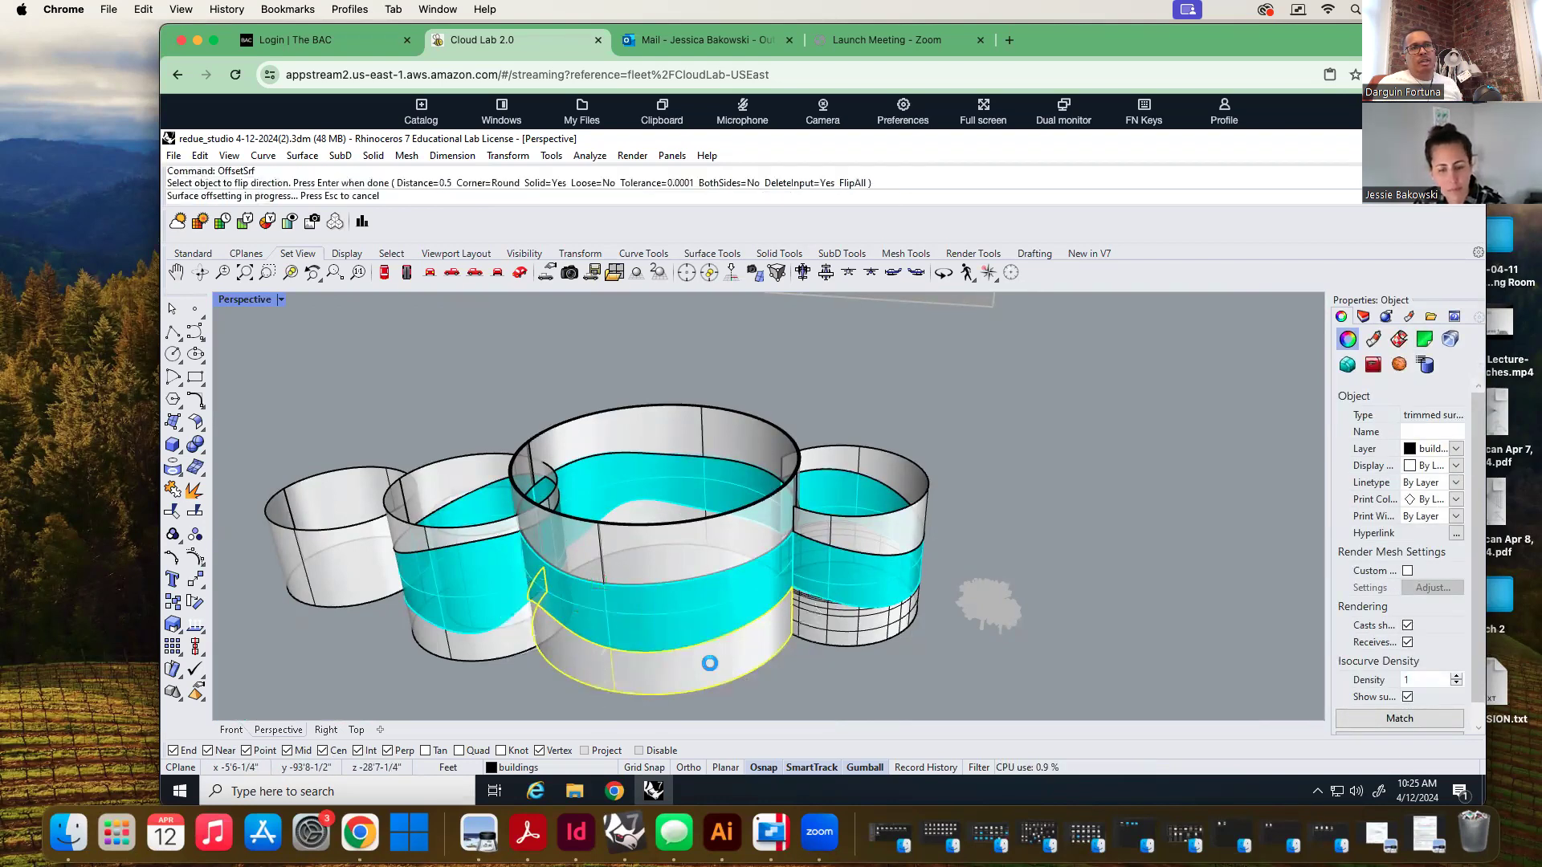
{"action": "left_click", "coordinate": [949, 663]}
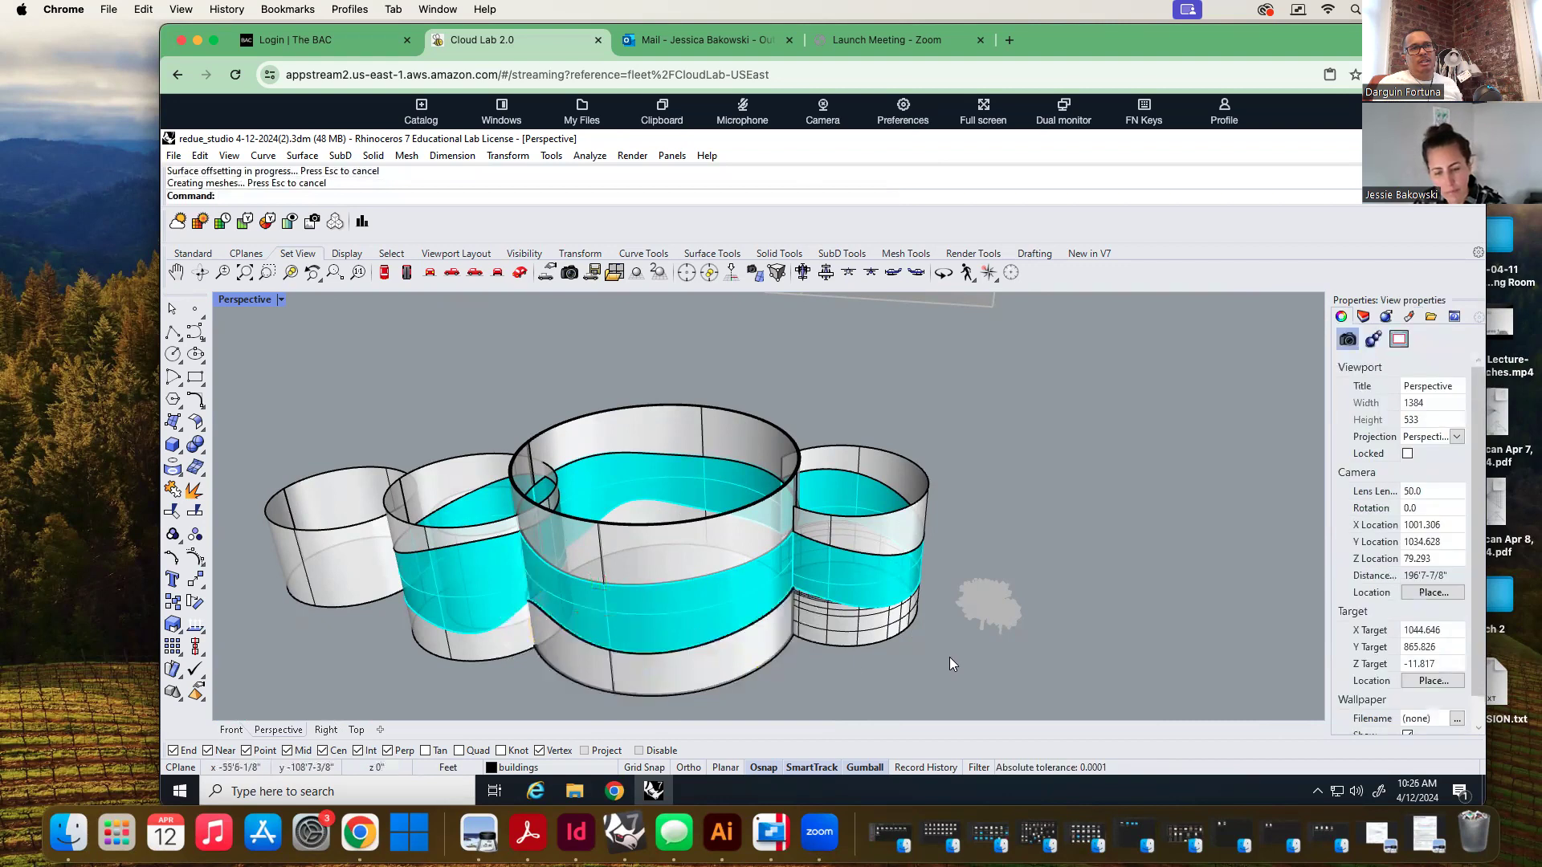
Offset the upper wall of the small cylinder with the gridded base as a solid with OffsetSrf at a distance of 0.5
{"action": "right_click_drag", "start_coordinate": [949, 657], "coordinate": [947, 562]}
{"action": "left_click", "coordinate": [855, 580]}
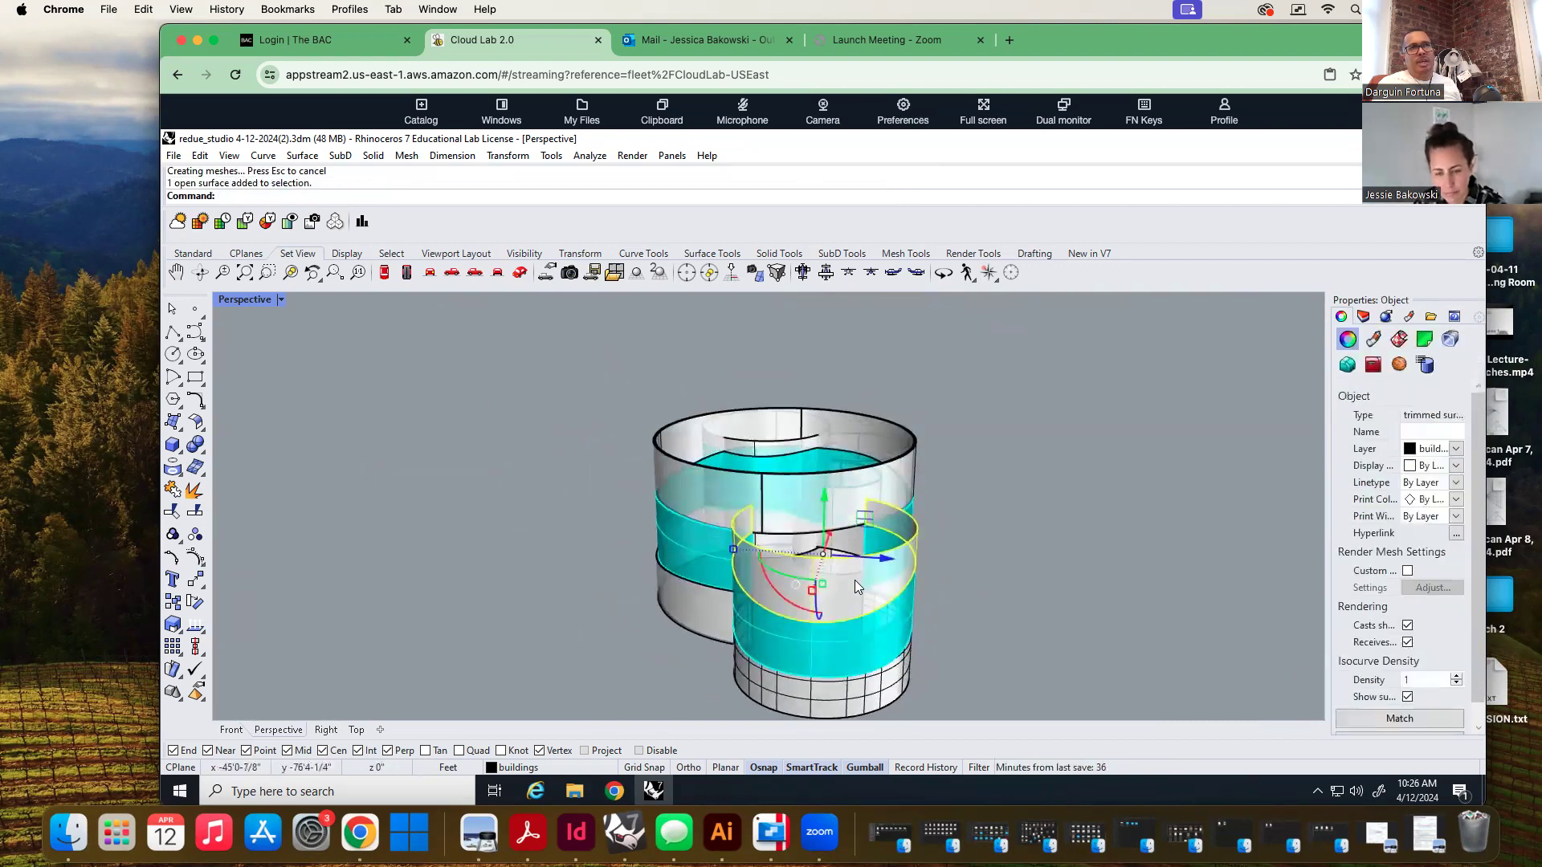
{"action": "key", "text": "Return"}
{"action": "key", "text": "Return"}
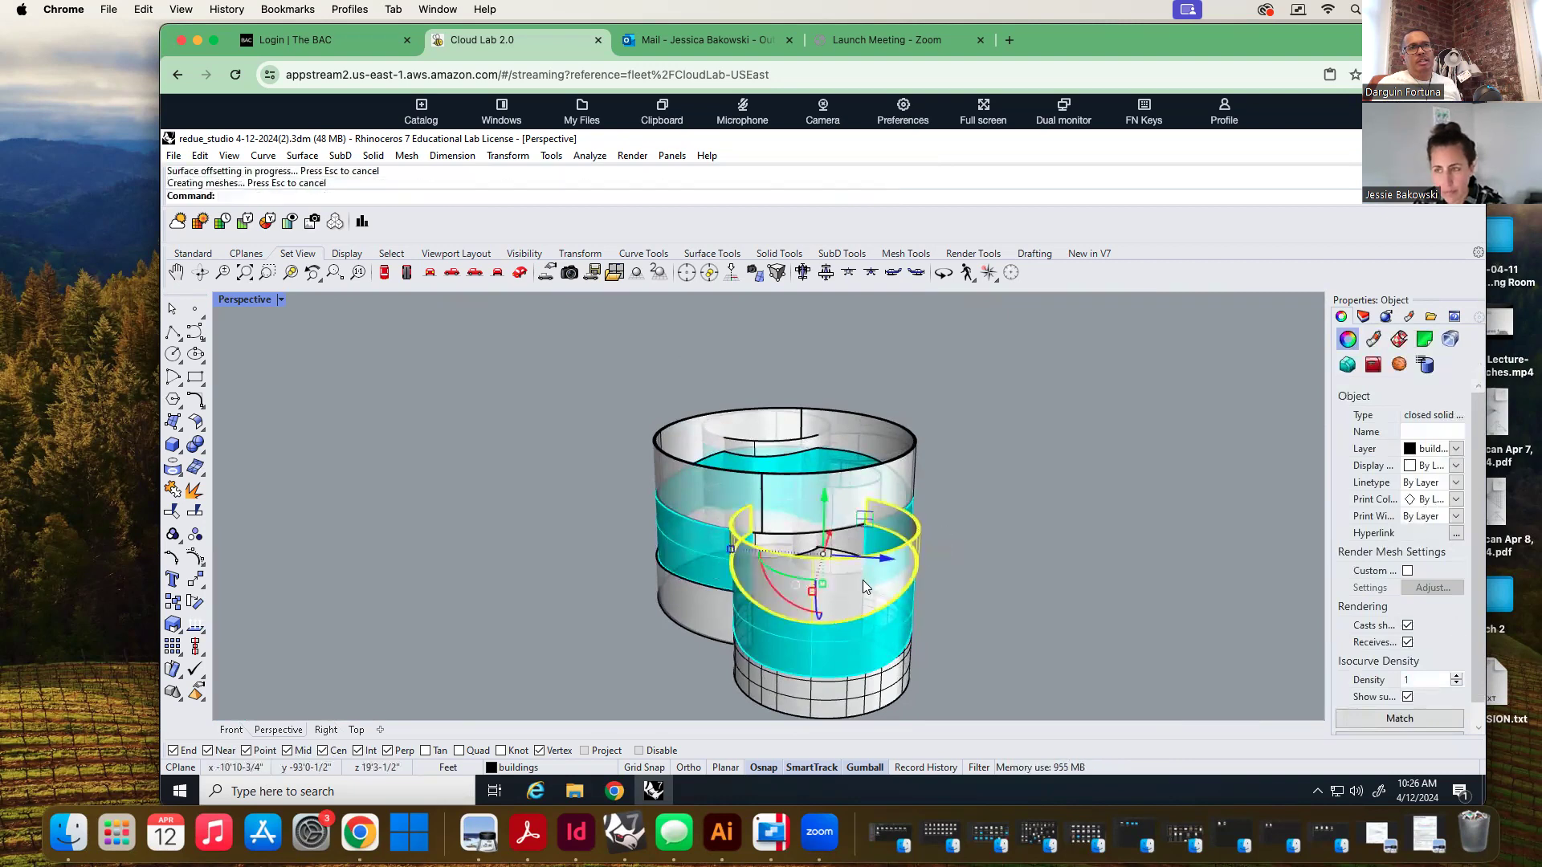
Offset the gridded lower wall of the same small cylinder as a solid with OffsetSrf at a distance of 0.5
{"action": "left_click", "coordinate": [1037, 607]}
{"action": "right_click_drag", "start_coordinate": [1035, 613], "coordinate": [928, 617]}
{"action": "right_click_drag", "start_coordinate": [561, 419], "coordinate": [697, 615]}
{"action": "left_click", "coordinate": [707, 608]}
{"action": "key", "text": "Return"}
{"action": "key", "text": "Return"}
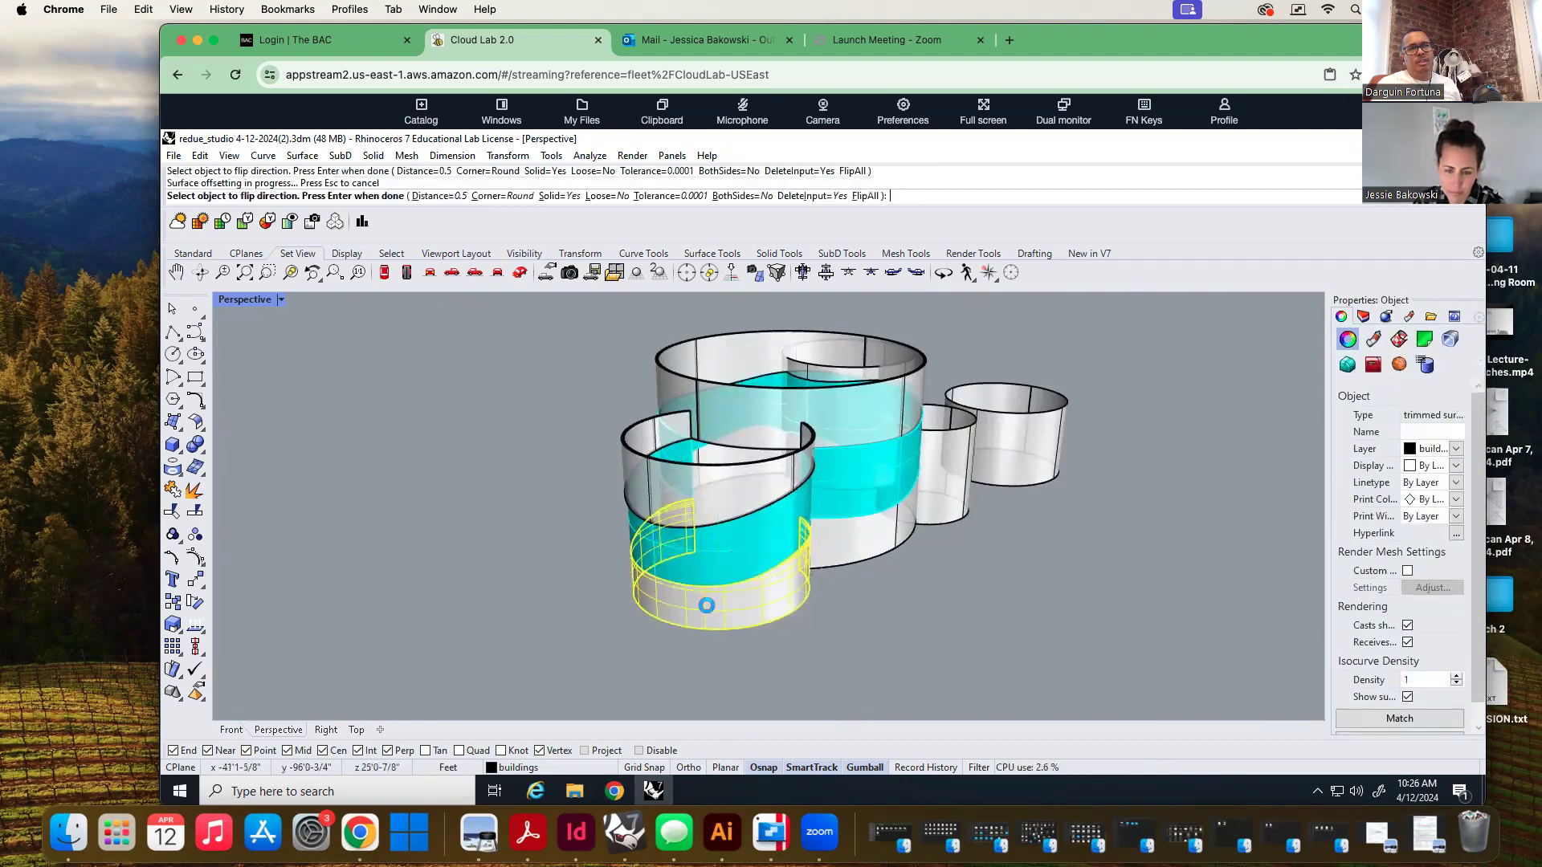
Offset the central cylinder's trimmed base wall below the cyan band as a solid with OffsetSrf at a distance of 0.5
{"action": "scroll", "coordinate": [749, 572], "scroll_direction": "up", "scroll_amount": 6}
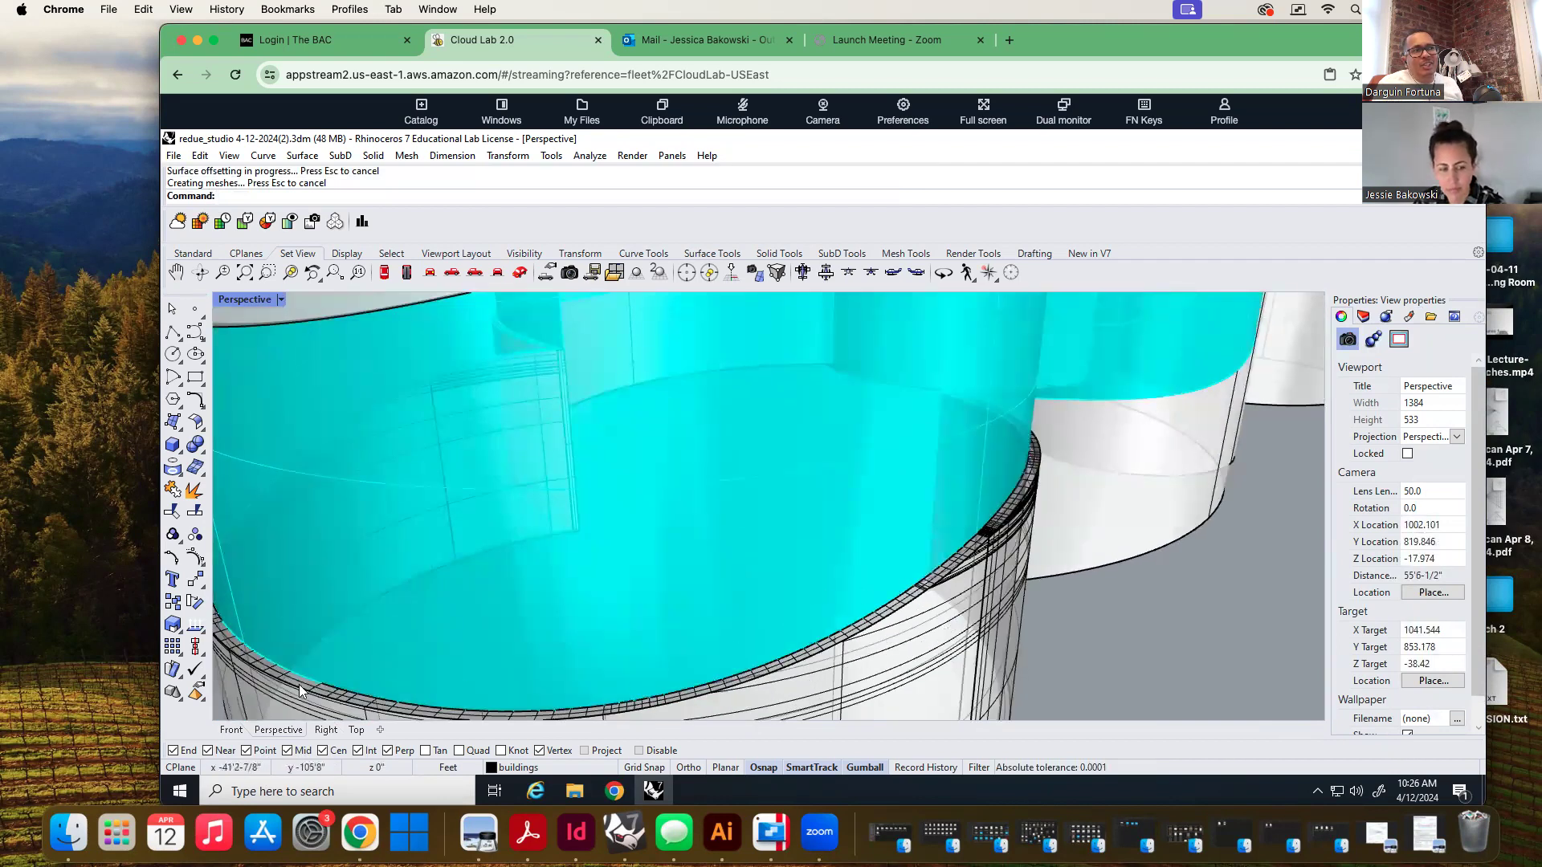
{"action": "scroll", "coordinate": [848, 580], "scroll_direction": "down", "scroll_amount": 3}
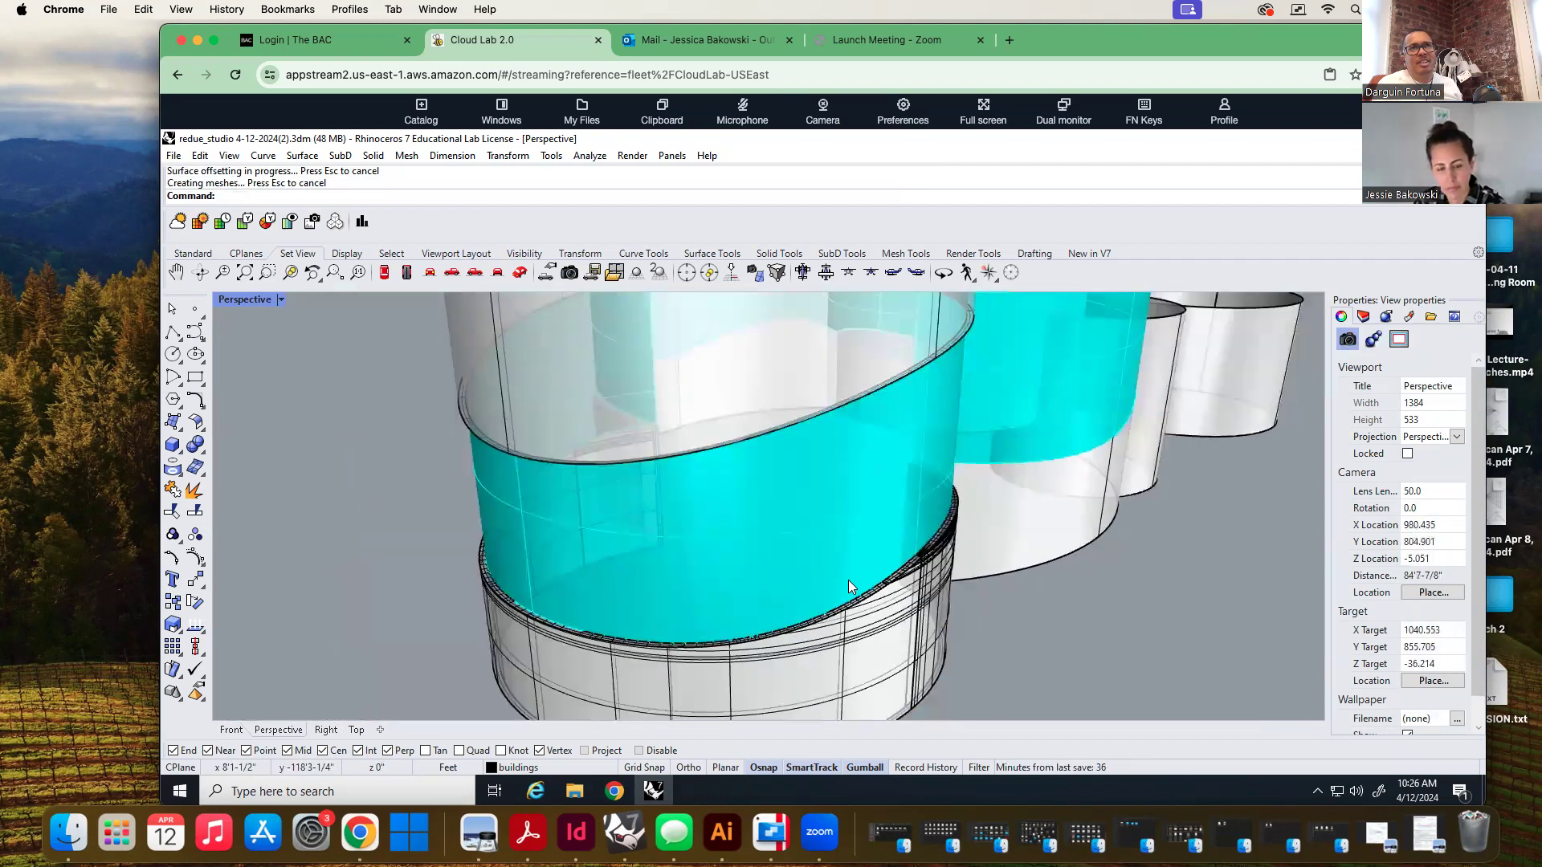
{"action": "scroll", "coordinate": [847, 580], "scroll_direction": "down", "scroll_amount": 4}
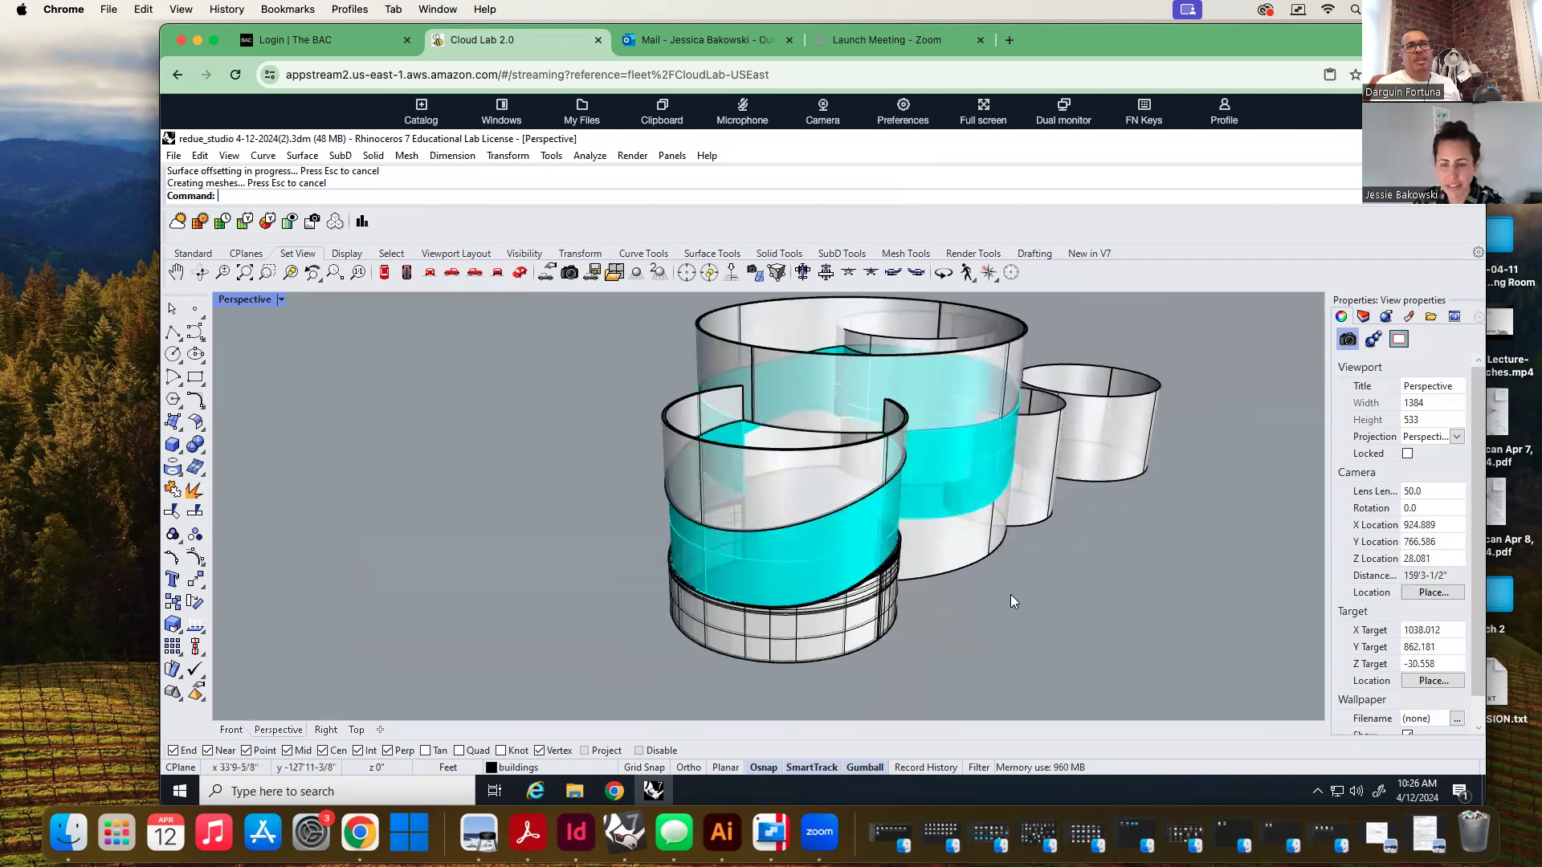
{"action": "right_click_drag", "start_coordinate": [1023, 599], "coordinate": [883, 607]}
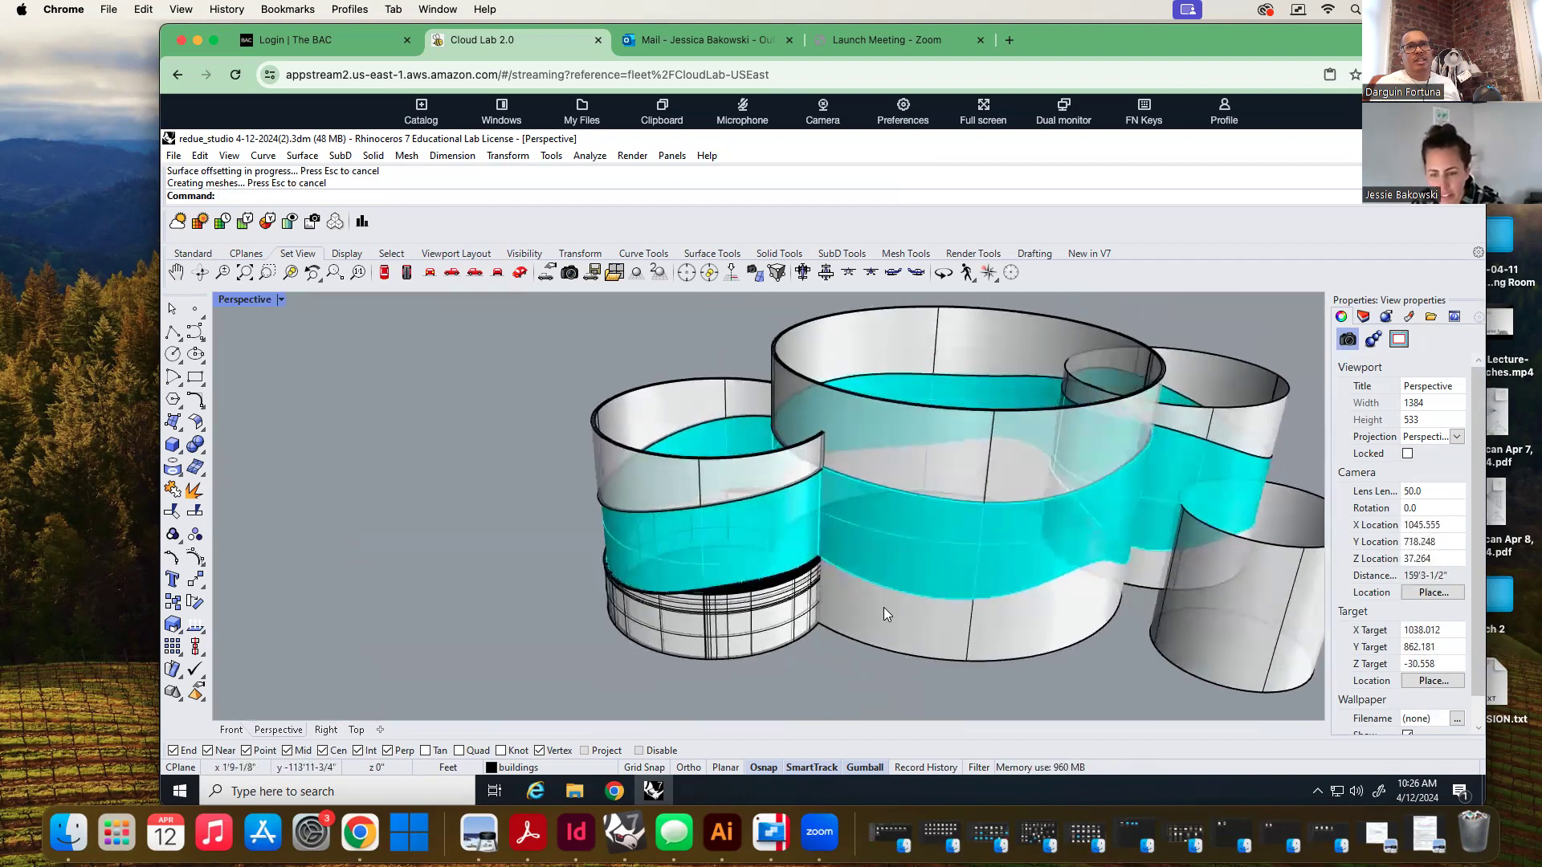
{"action": "left_click", "coordinate": [897, 626]}
{"action": "key", "text": "Return"}
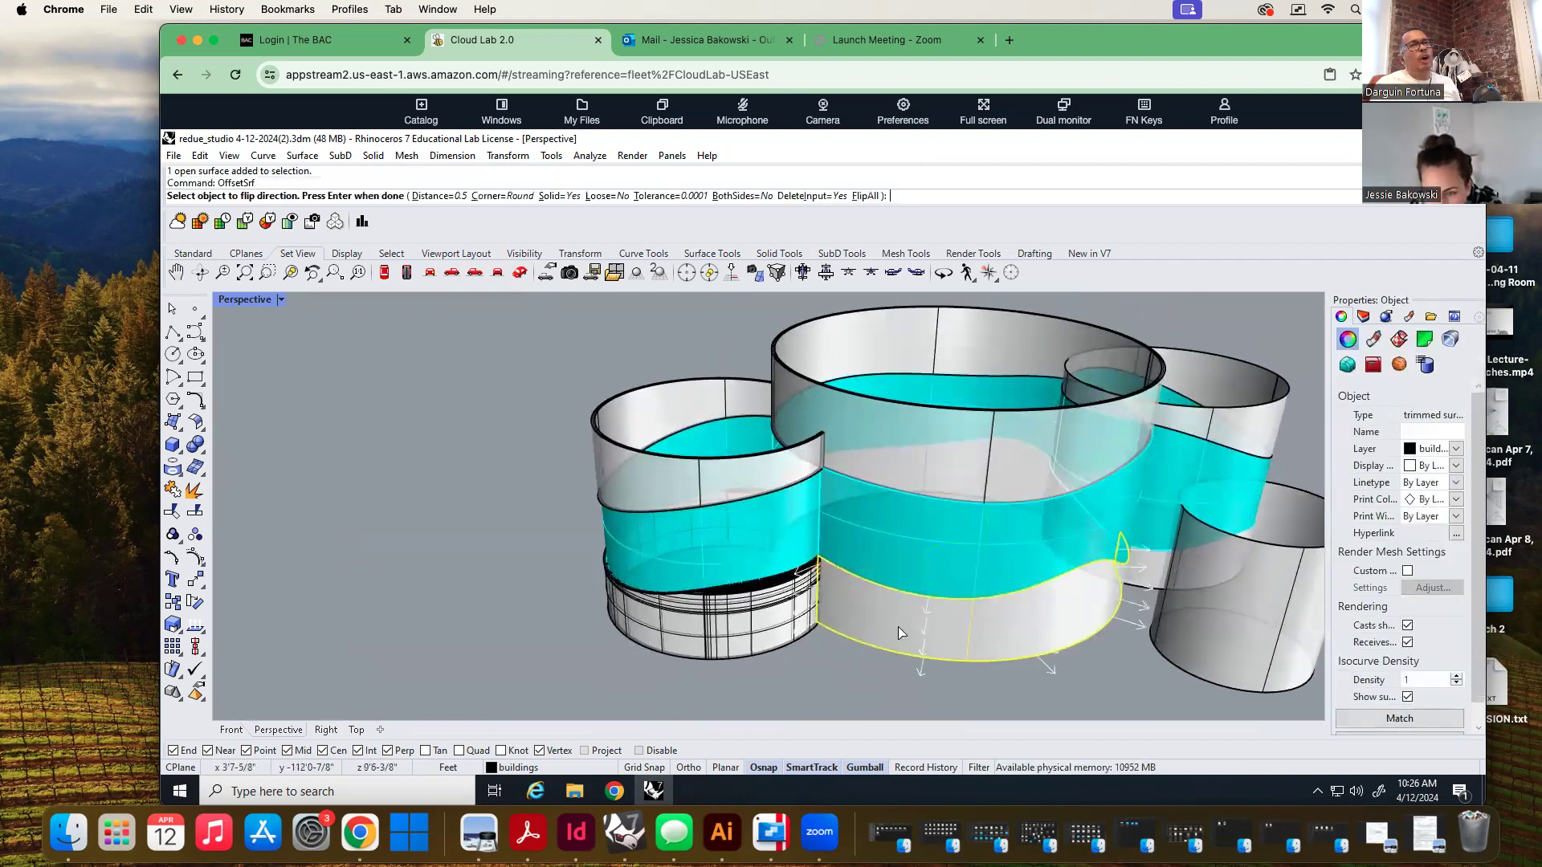
{"action": "key", "text": "Return"}
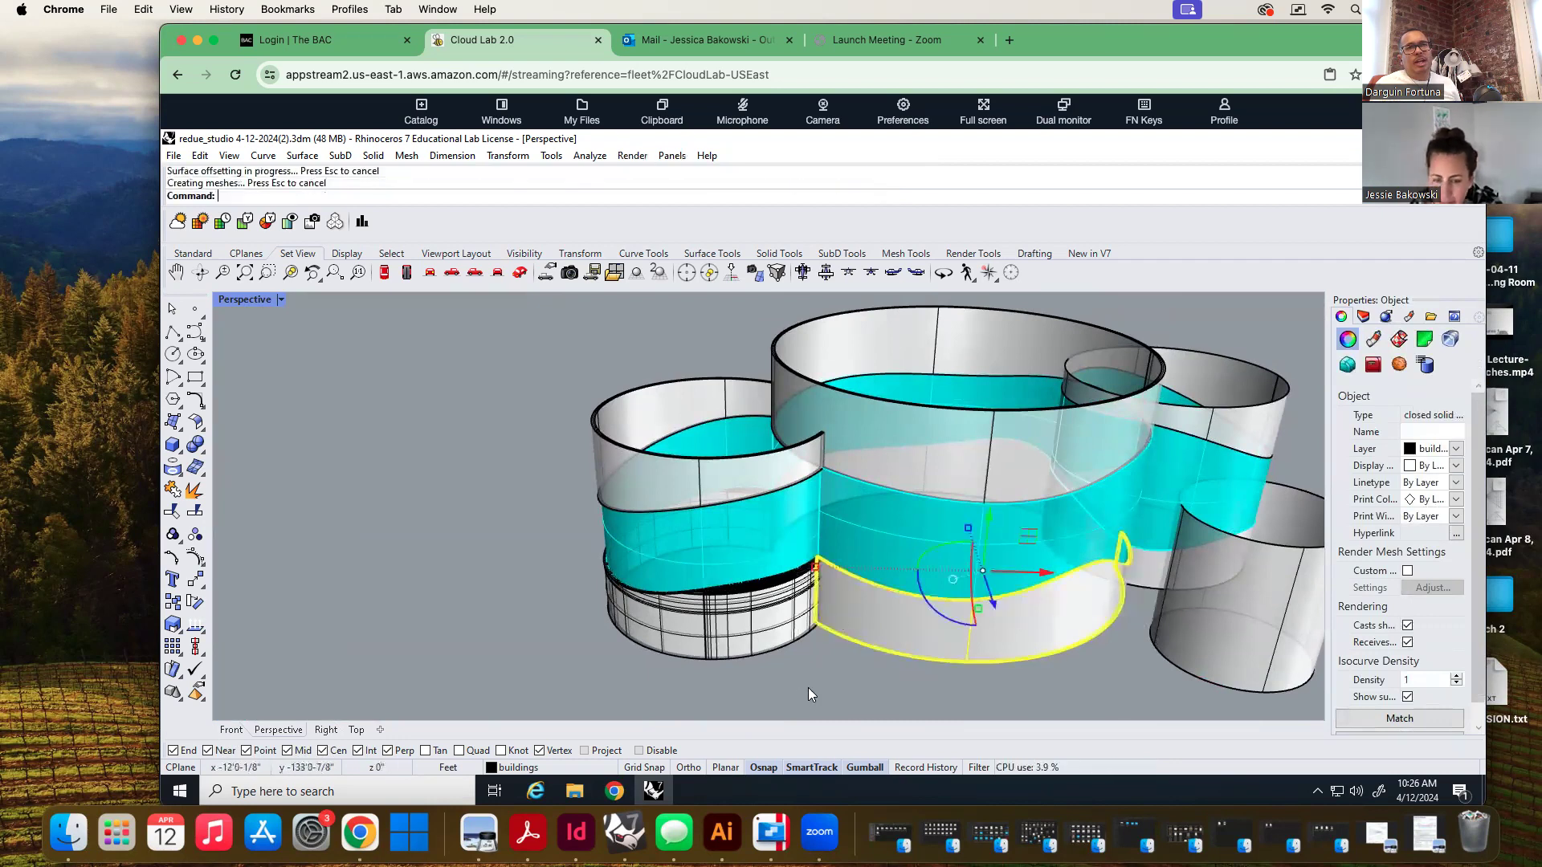
Inspect the thickened walls, undo the wall offsets back to single surfaces, and redo the deletion that was undone too far
{"action": "right_click_drag", "start_coordinate": [808, 688], "coordinate": [595, 544]}
{"action": "right_click_drag", "start_coordinate": [1070, 585], "coordinate": [824, 475]}
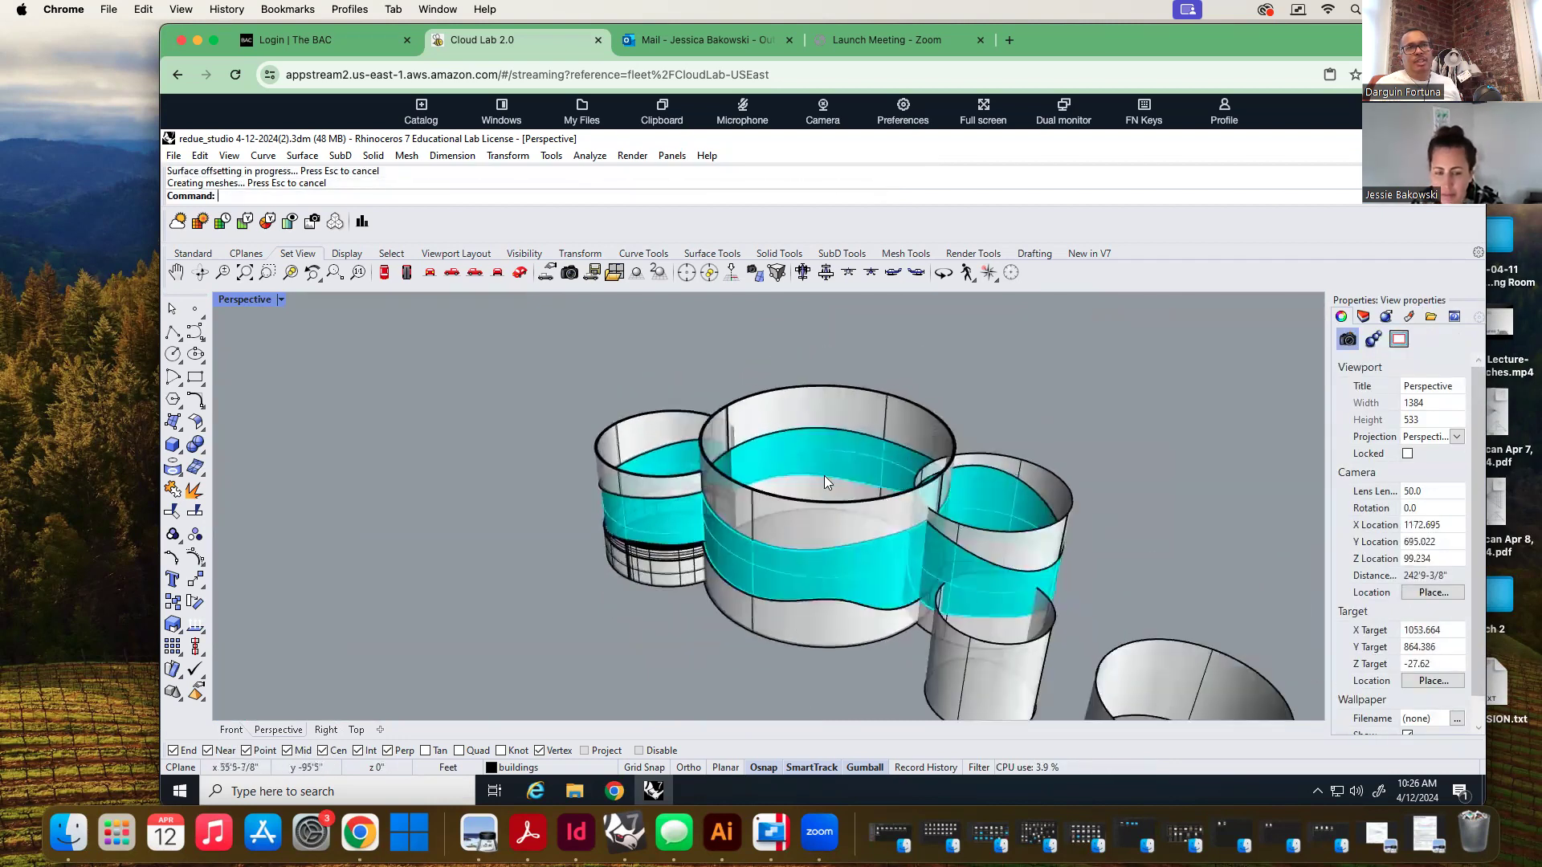
{"action": "scroll", "coordinate": [814, 500], "scroll_direction": "up", "scroll_amount": 10}
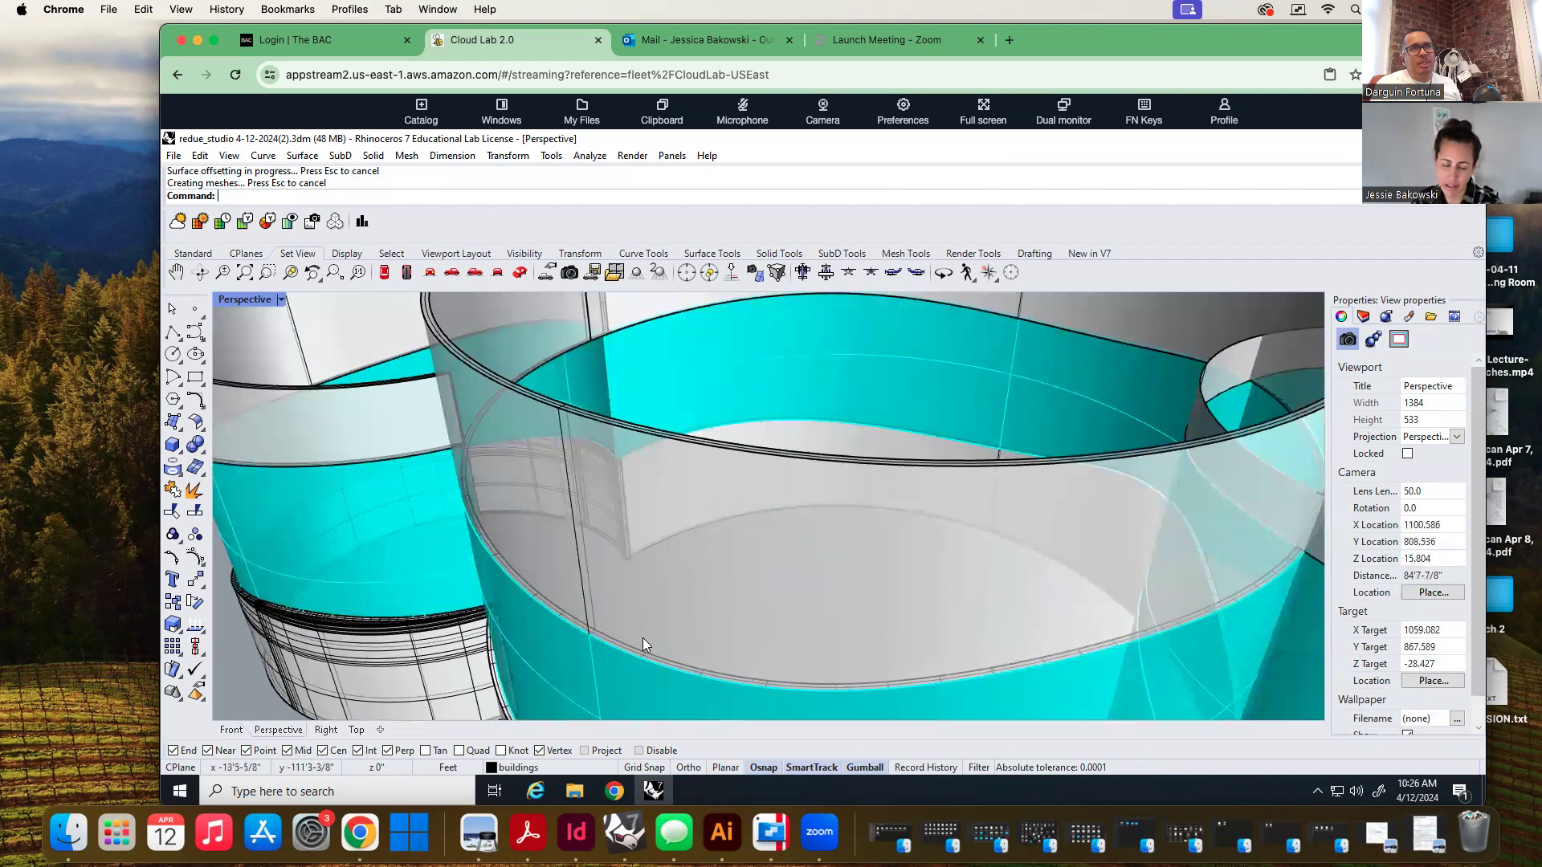
{"action": "scroll", "coordinate": [657, 605], "scroll_direction": "down", "scroll_amount": 8}
{"action": "key", "text": "ctrl+z"}
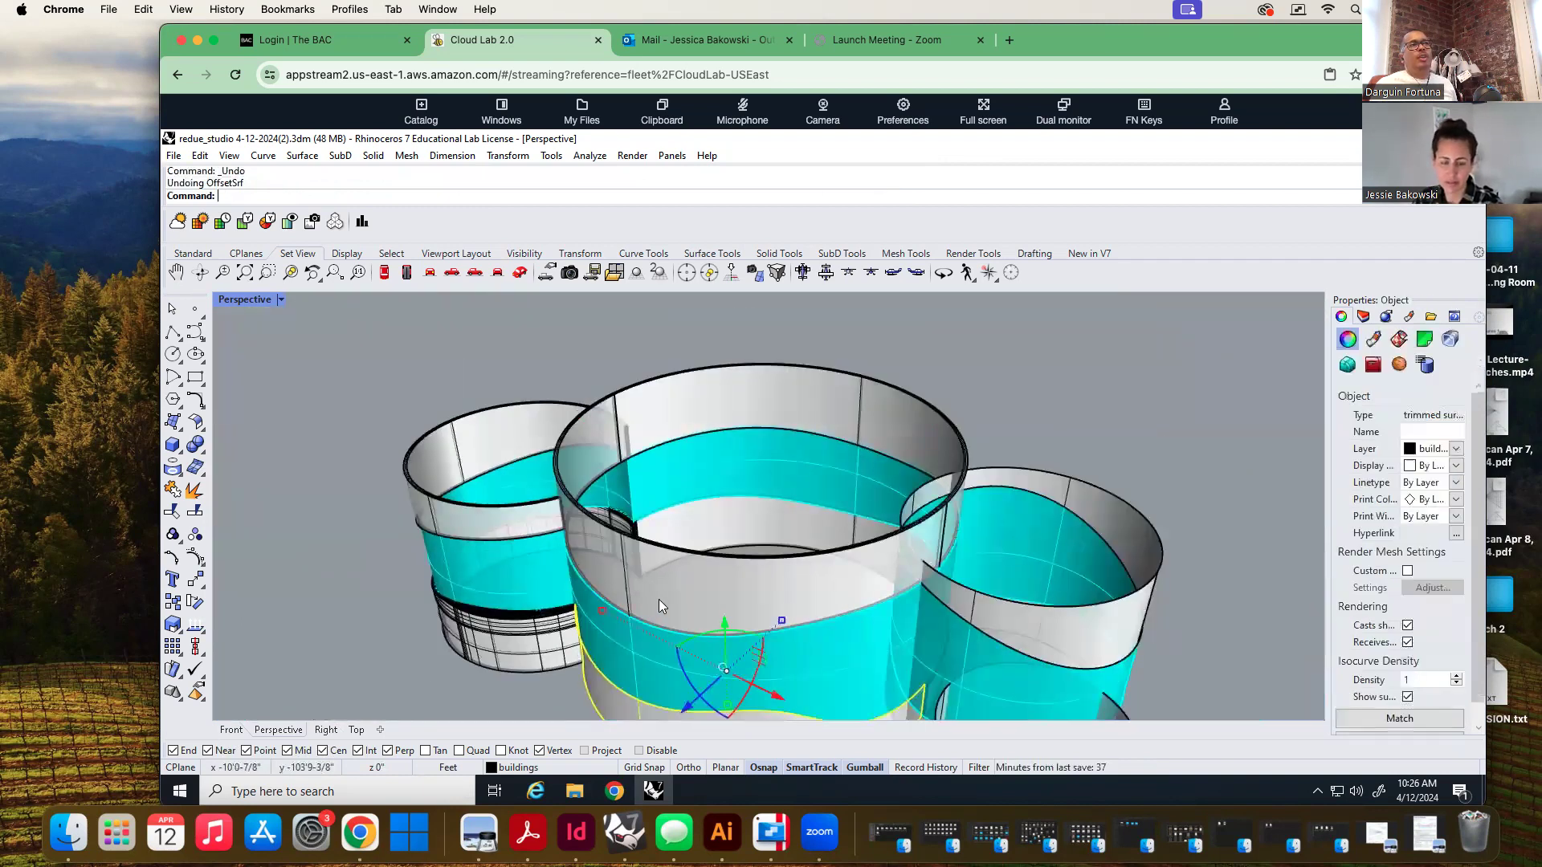
{"action": "left_click", "coordinate": [658, 605], "text": "shift"}
{"action": "key", "text": "ctrl+z"}
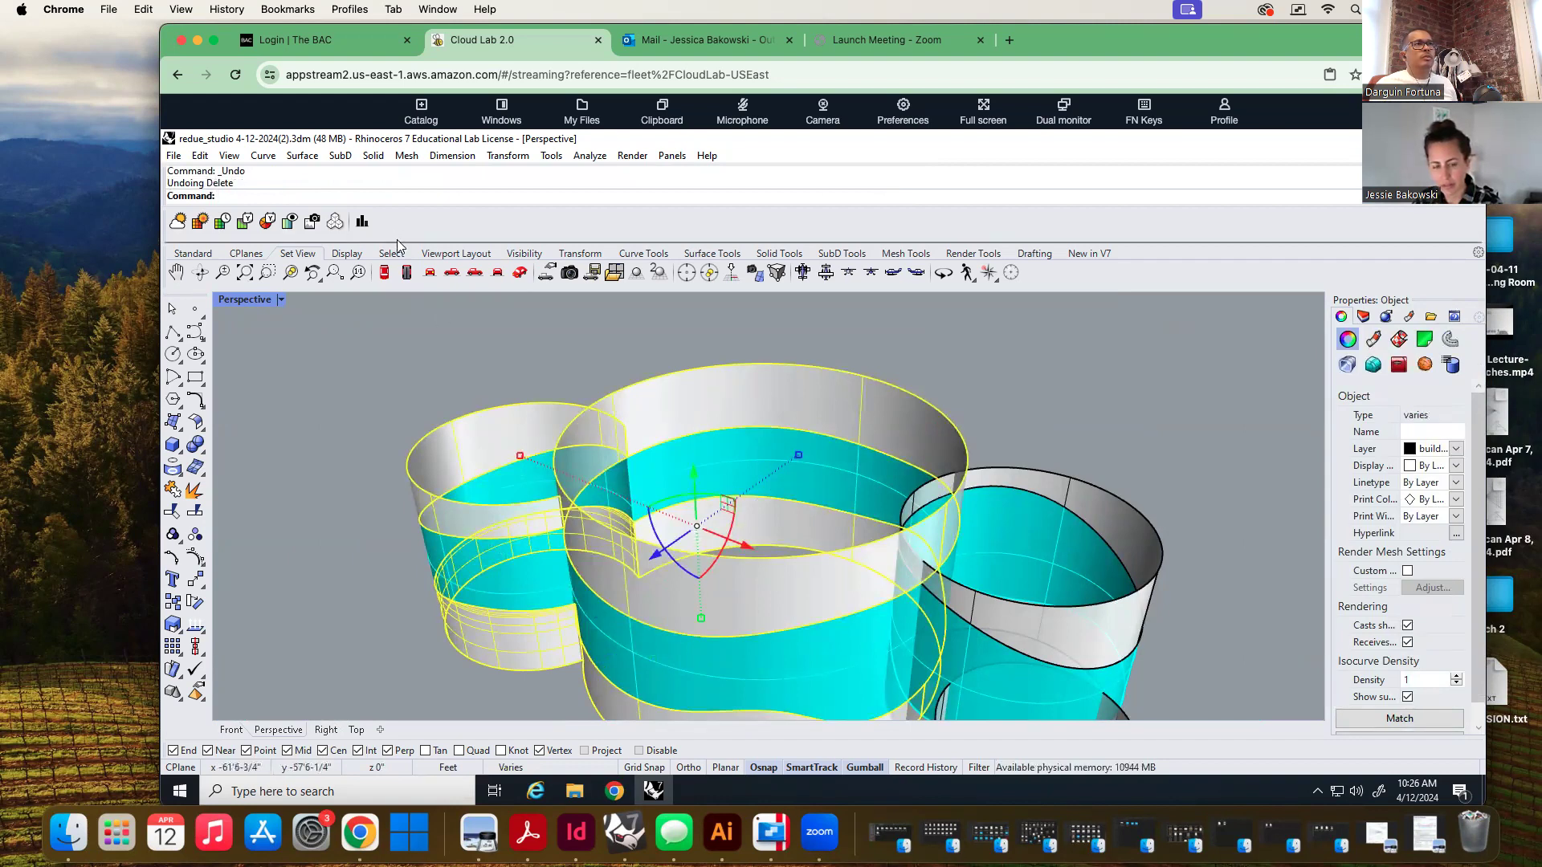
{"action": "left_click", "coordinate": [203, 157]}
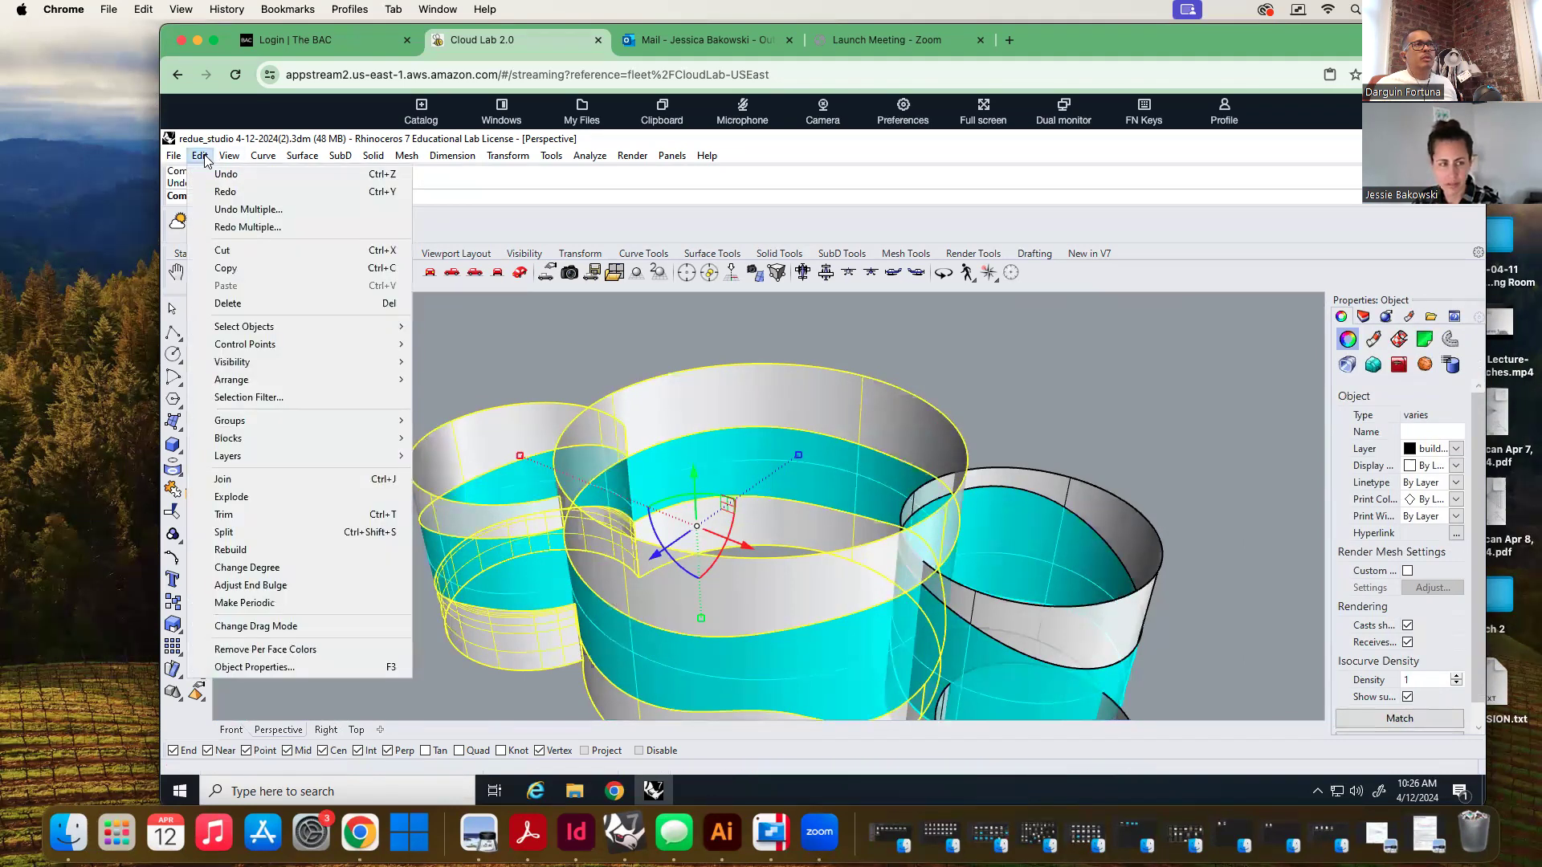
{"action": "left_click", "coordinate": [242, 191]}
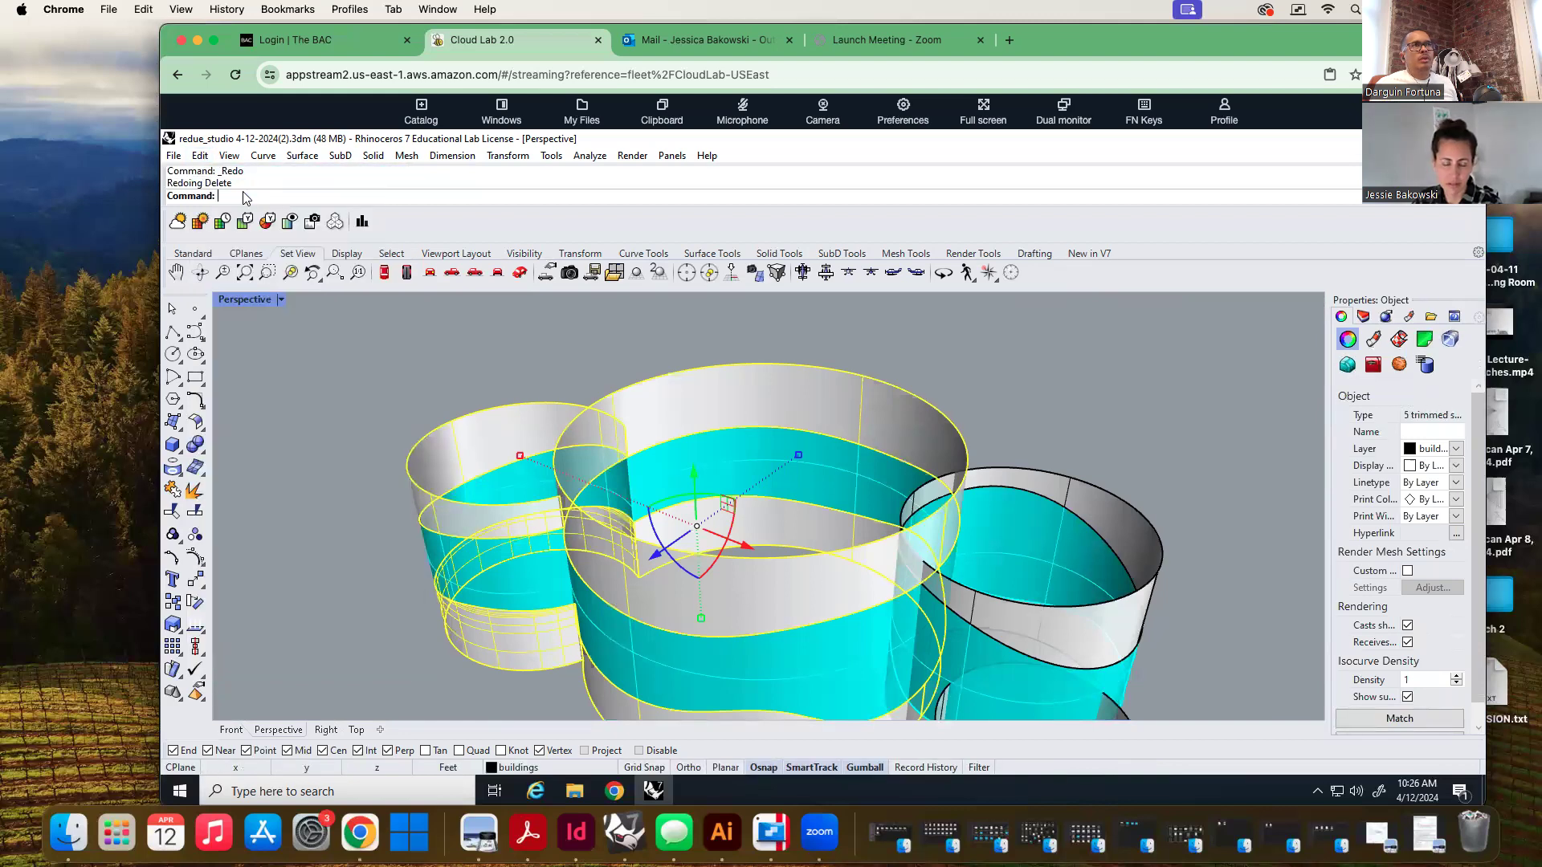
Duplicate the circular top edge of the large central cylinder with DupEdge
{"action": "scroll", "coordinate": [557, 330], "scroll_direction": "down", "scroll_amount": 5}
{"action": "right_click_drag", "start_coordinate": [479, 495], "coordinate": [918, 464]}
{"action": "scroll", "coordinate": [917, 464], "scroll_direction": "up", "scroll_amount": 3}
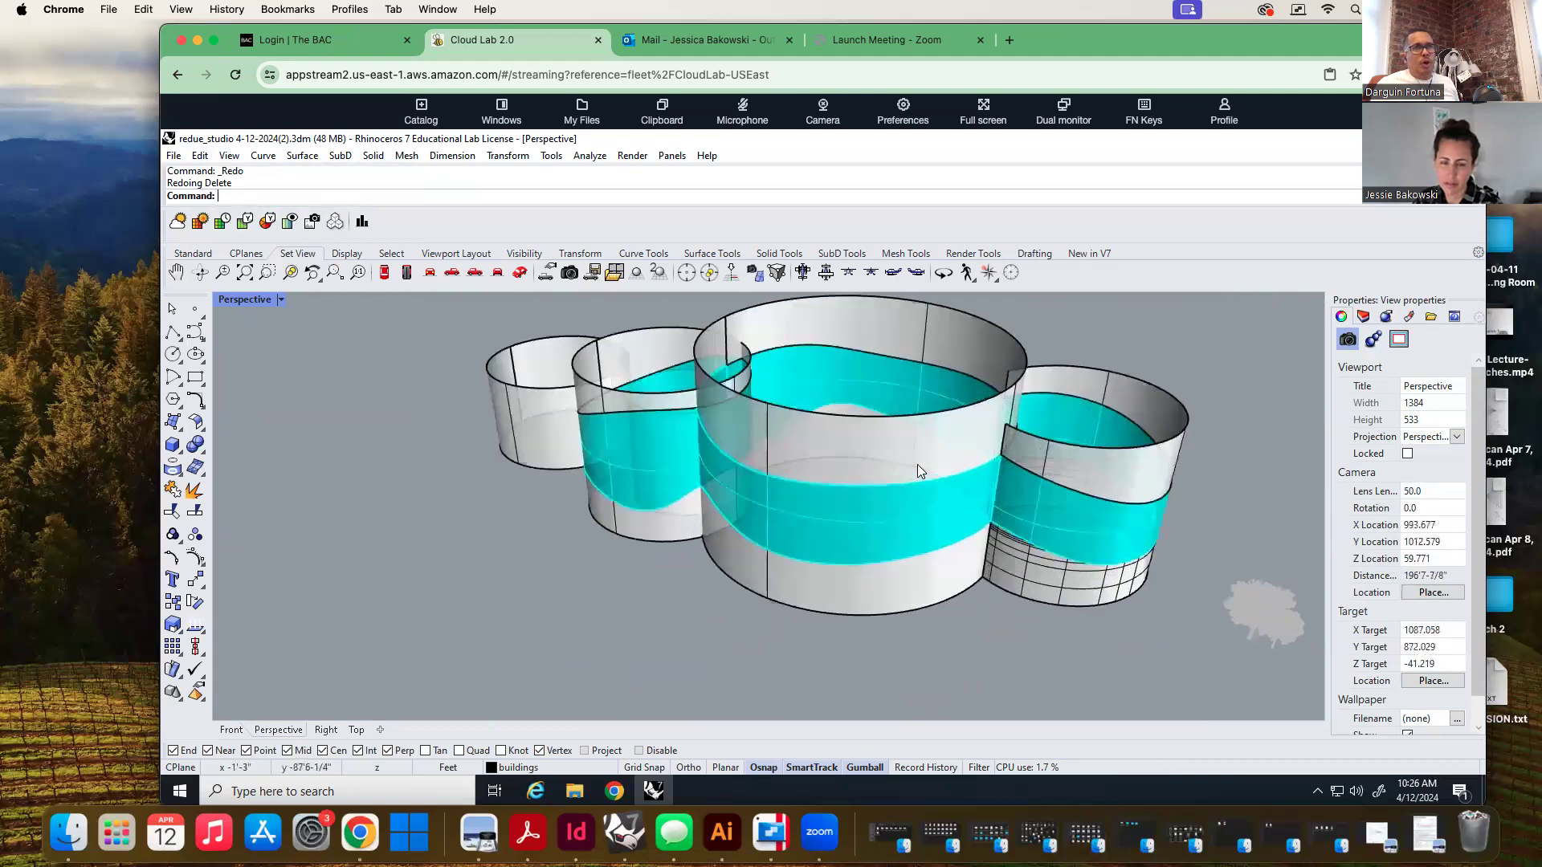
{"action": "type", "text": "Dup"}
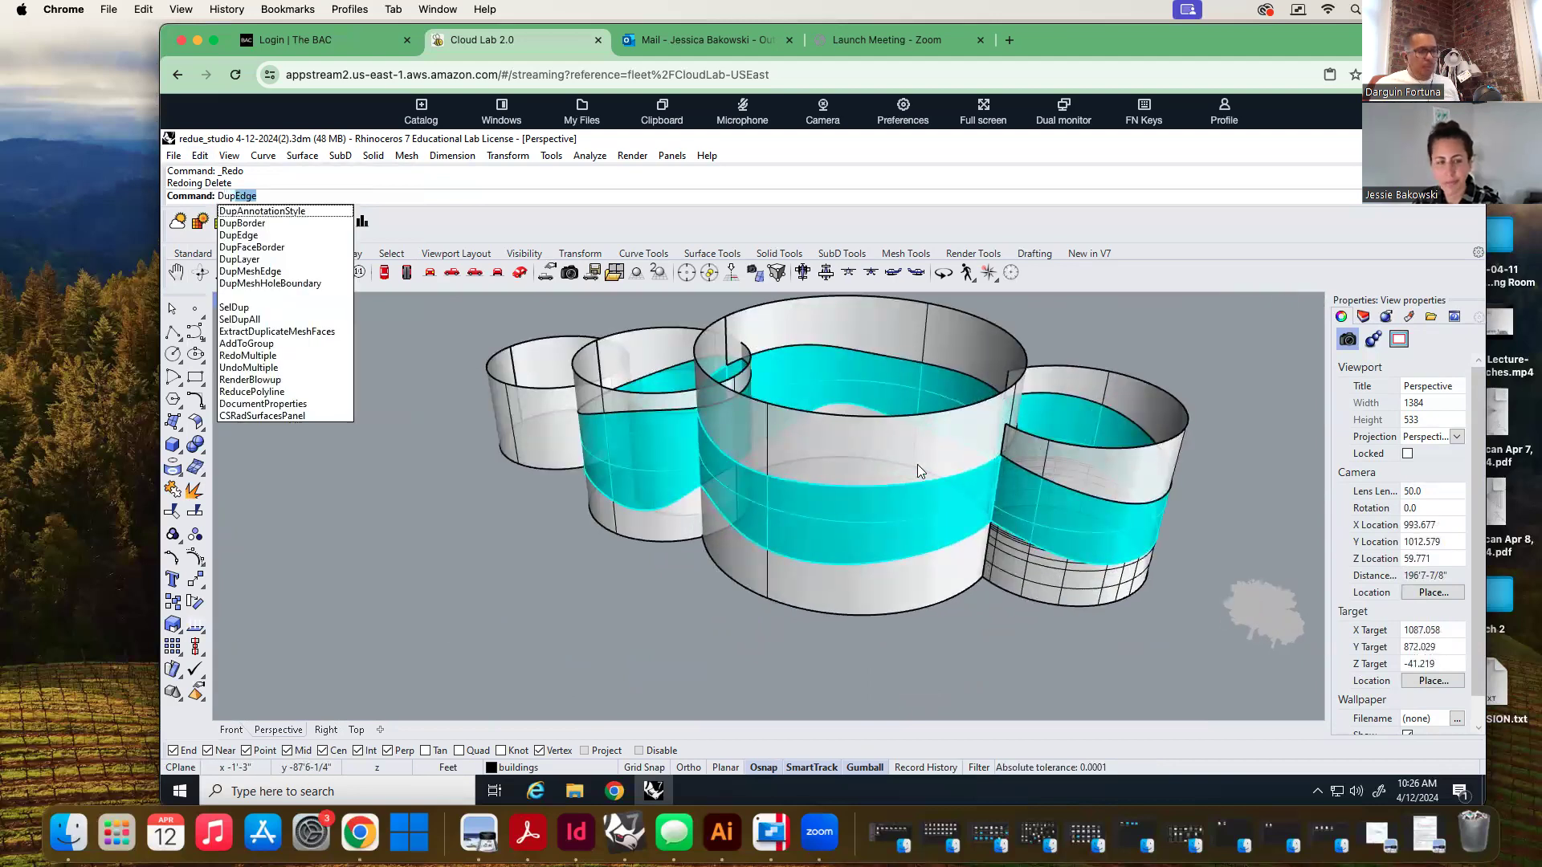
{"action": "key", "text": "Return"}
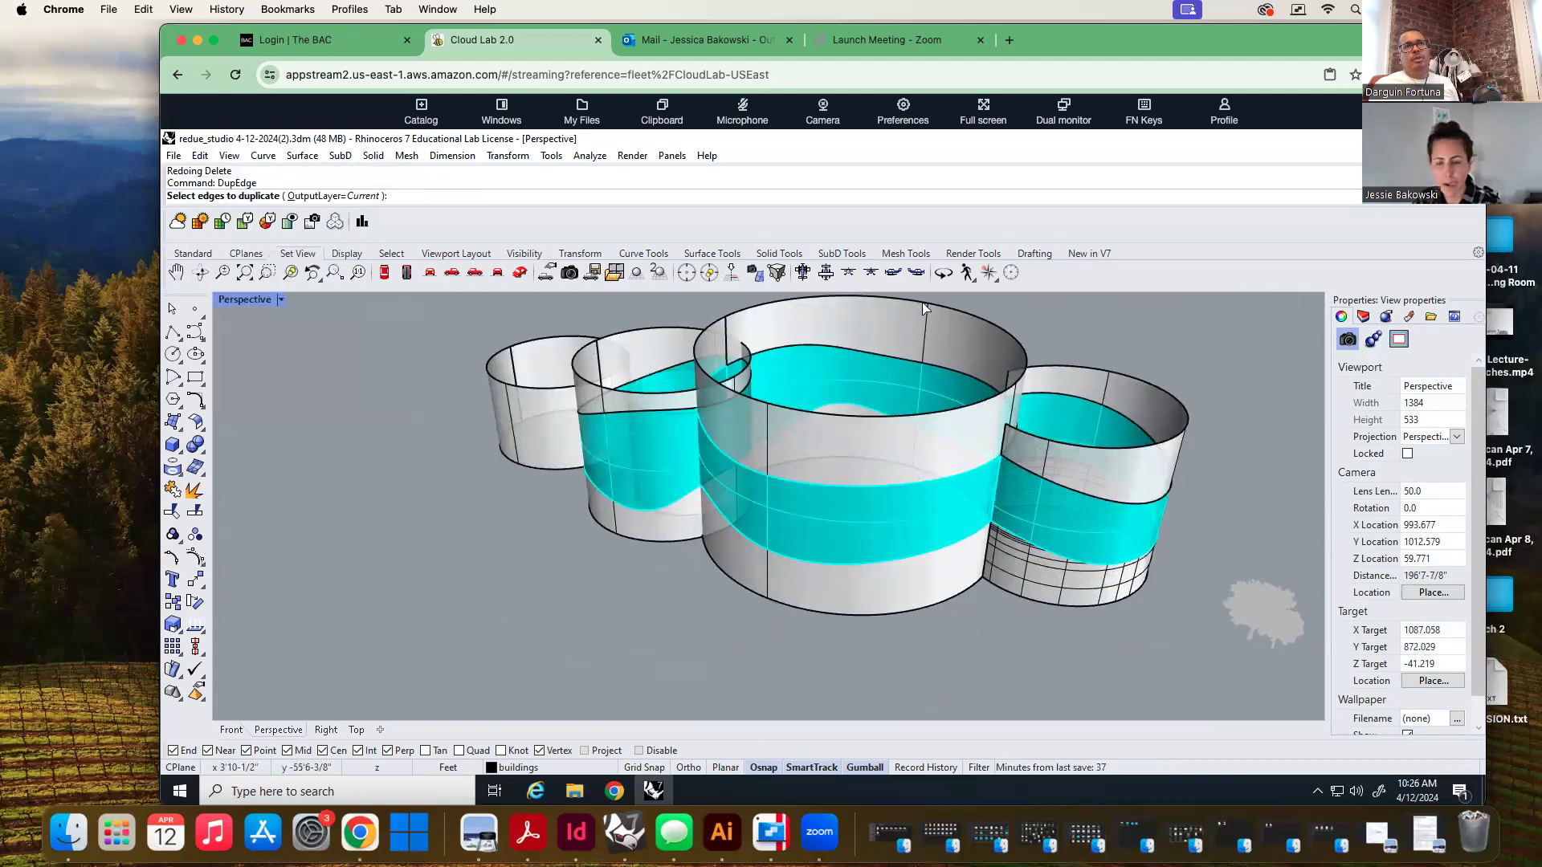
{"action": "left_click", "coordinate": [947, 303]}
{"action": "key", "text": "Return"}
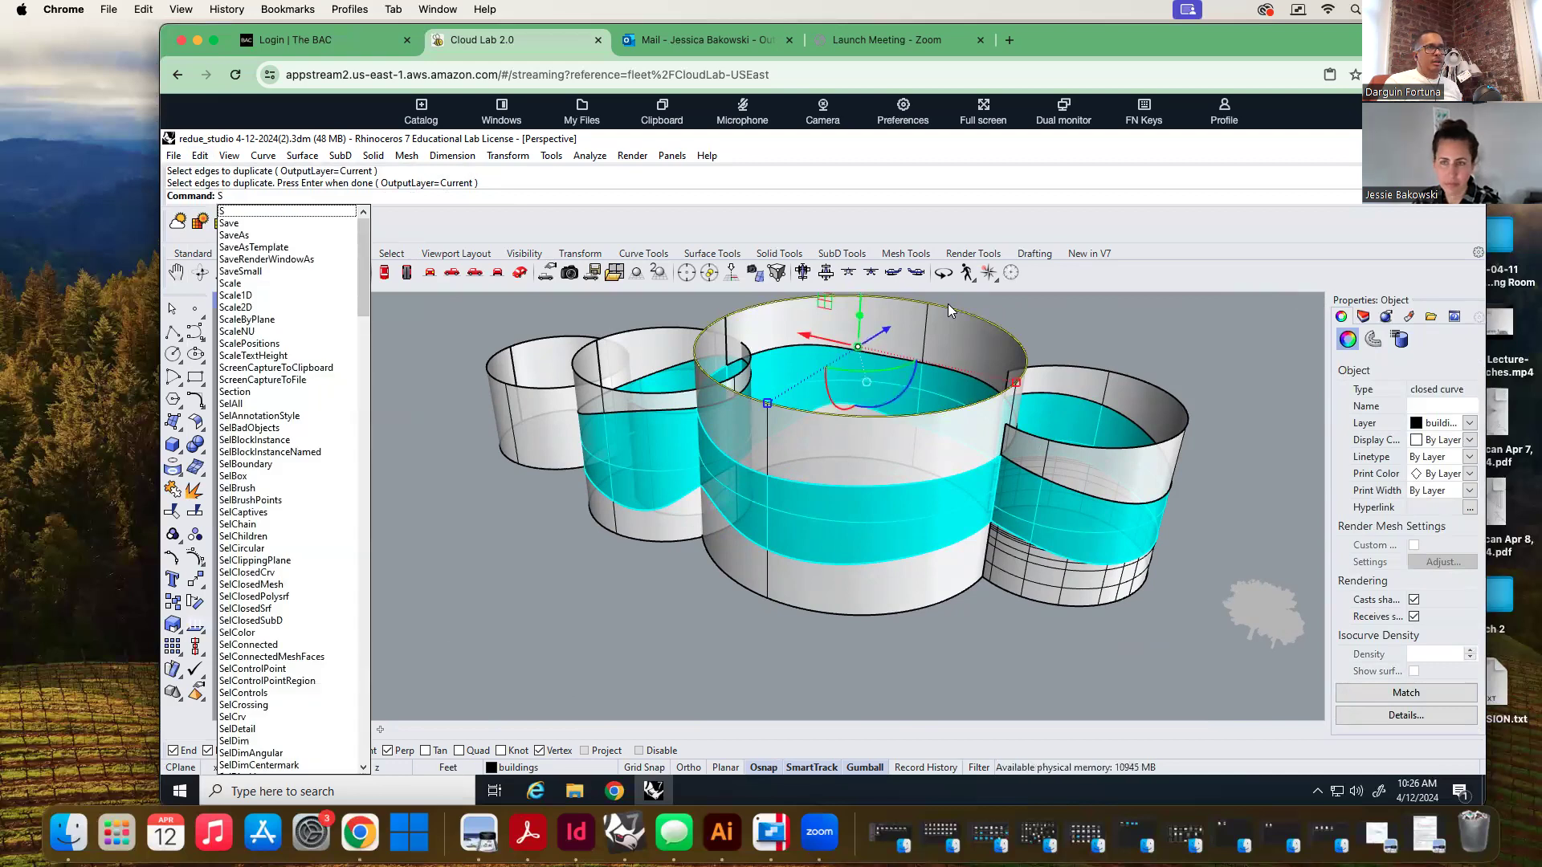
Create a planar surface across the central cylinder's top from the duplicated edge curve with PlanarSrf
{"action": "key", "text": "BackSpace"}
{"action": "type", "text": "P"}
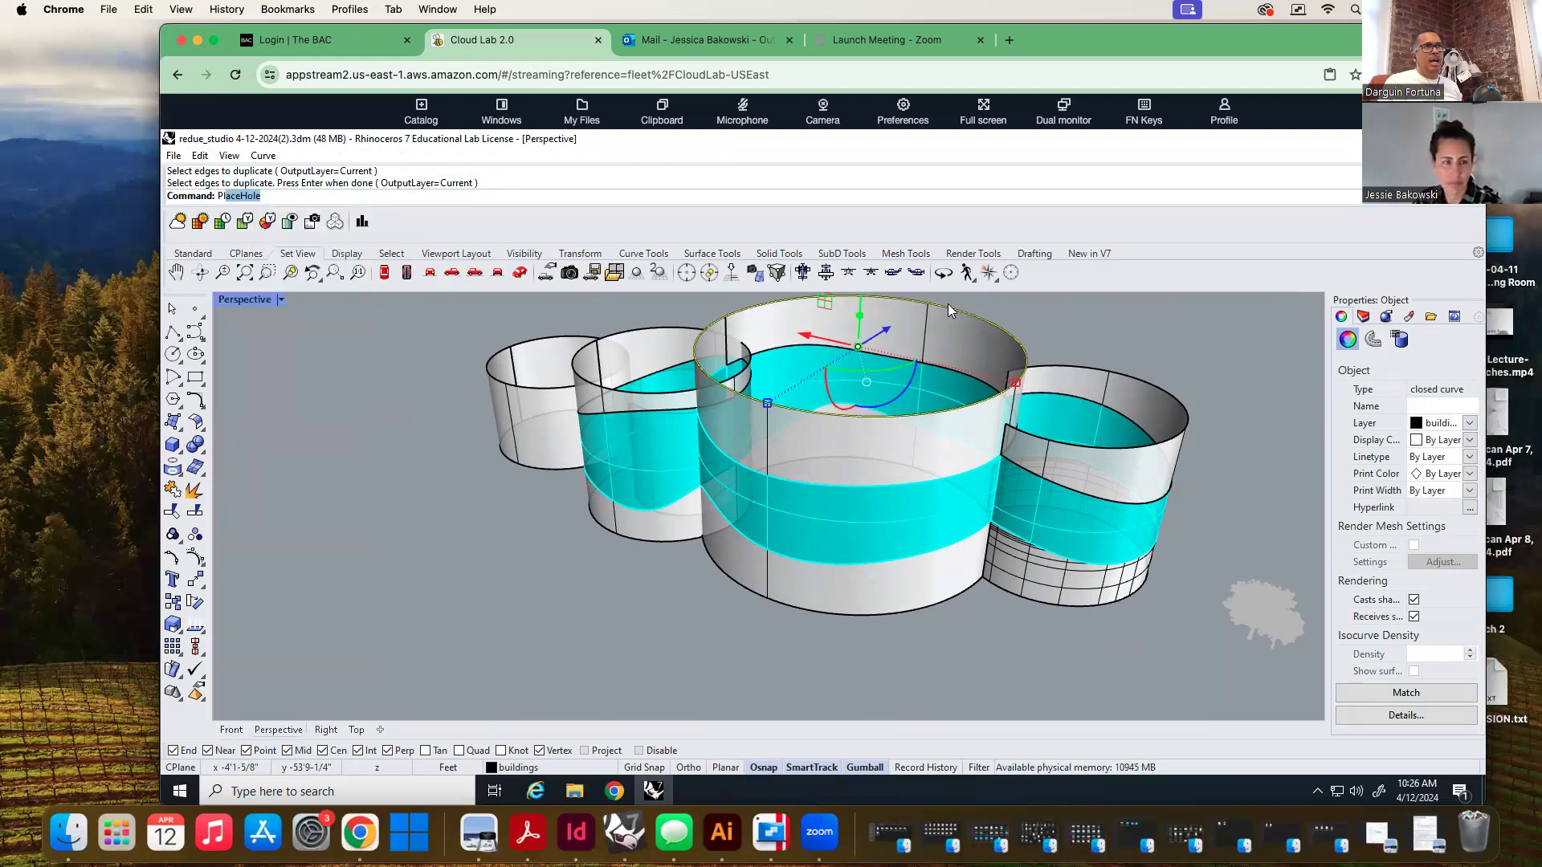
{"action": "type", "text": "lanar"}
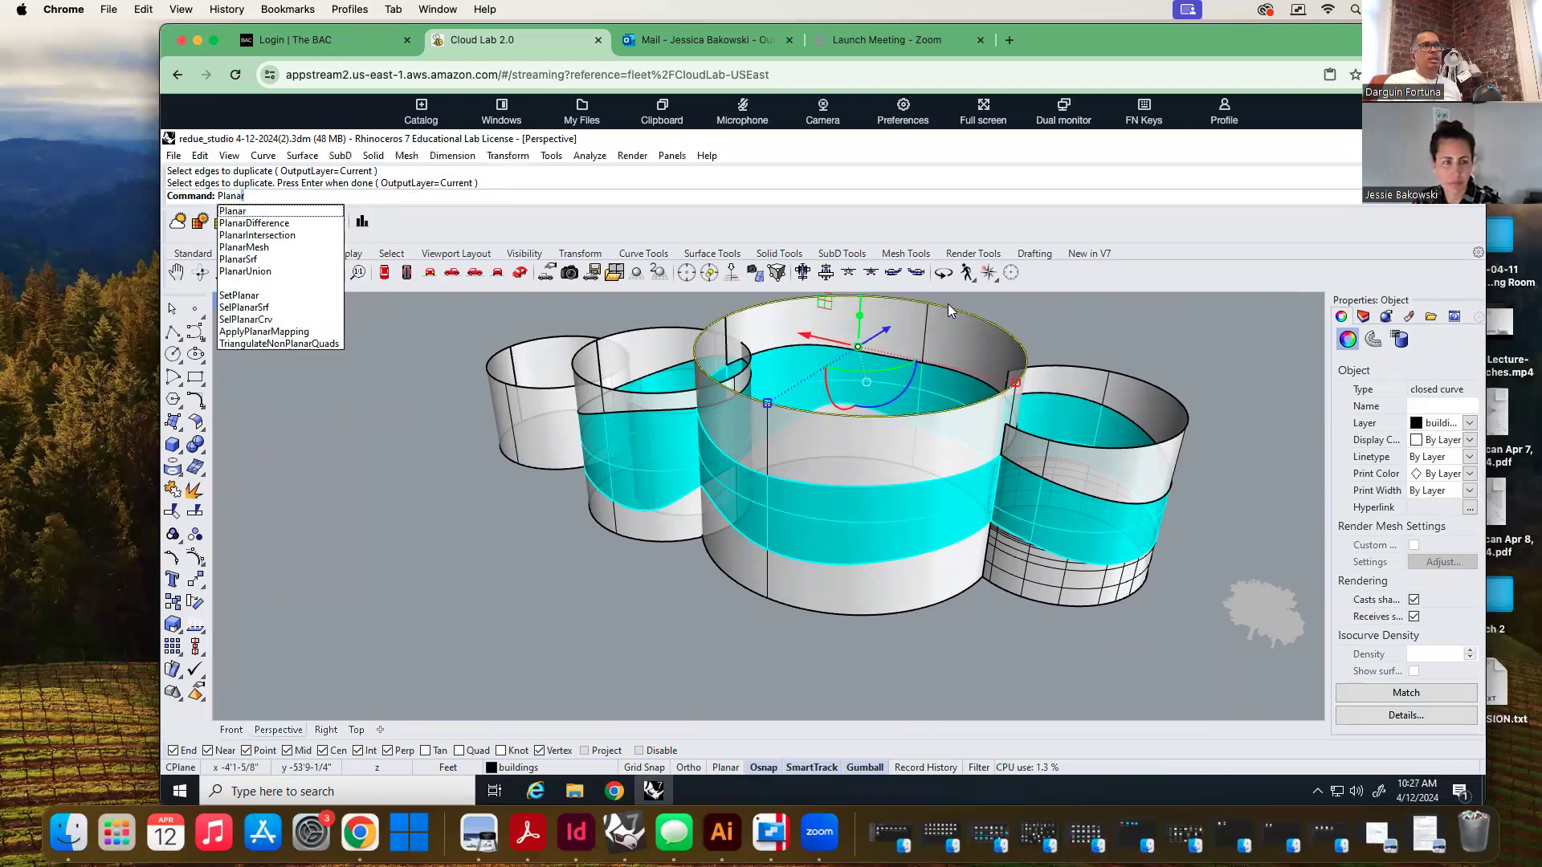
{"action": "type", "text": "Srf"}
{"action": "key", "text": "Return"}
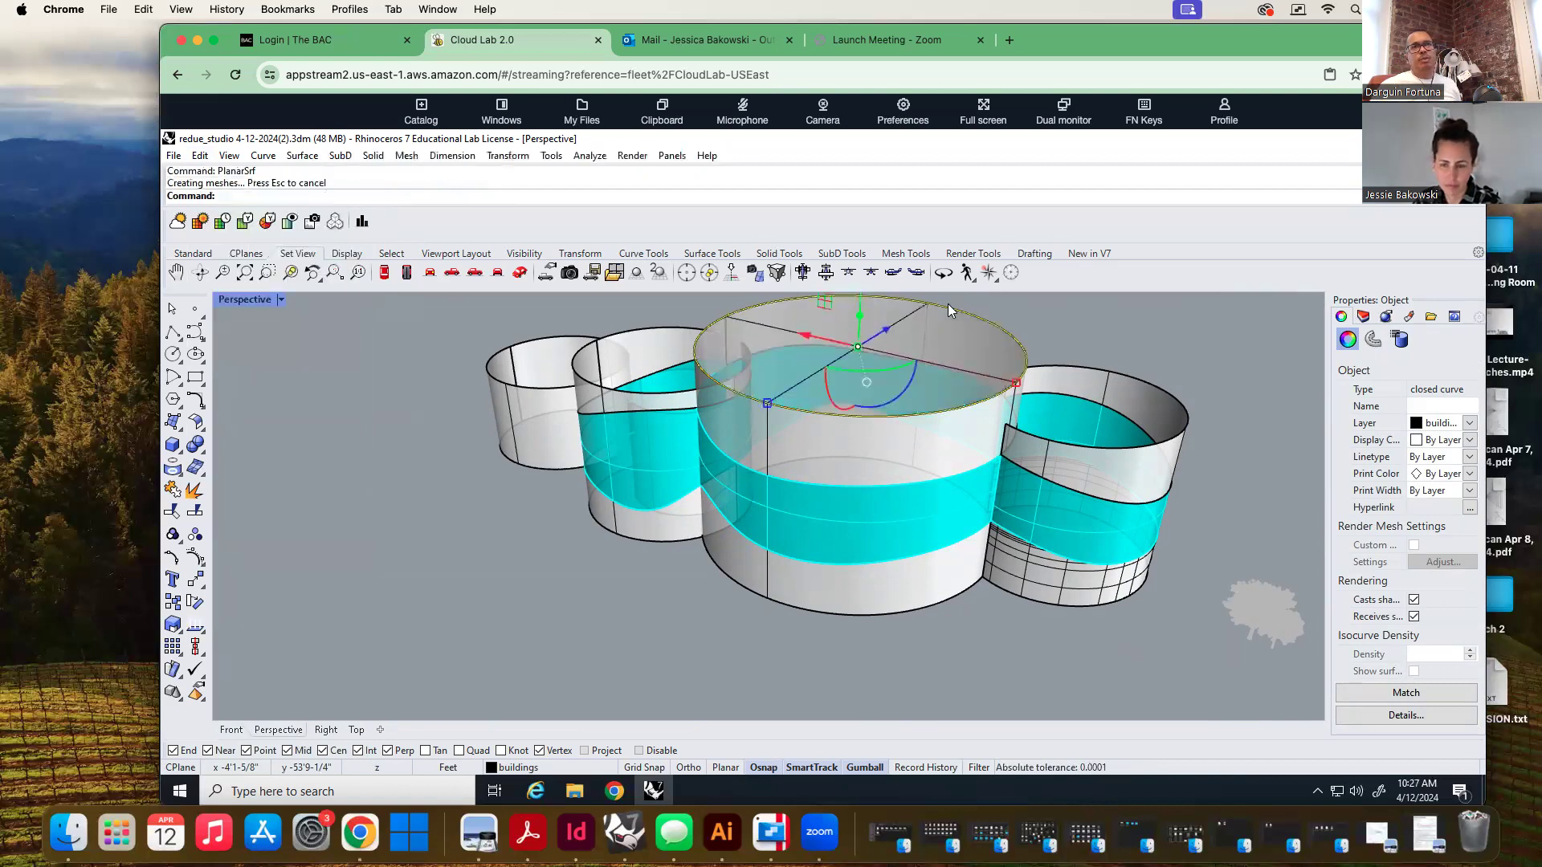
Duplicate the top edge of the small cylinder with the gridded base using DupEdge
{"action": "type", "text": "DupEdge"}
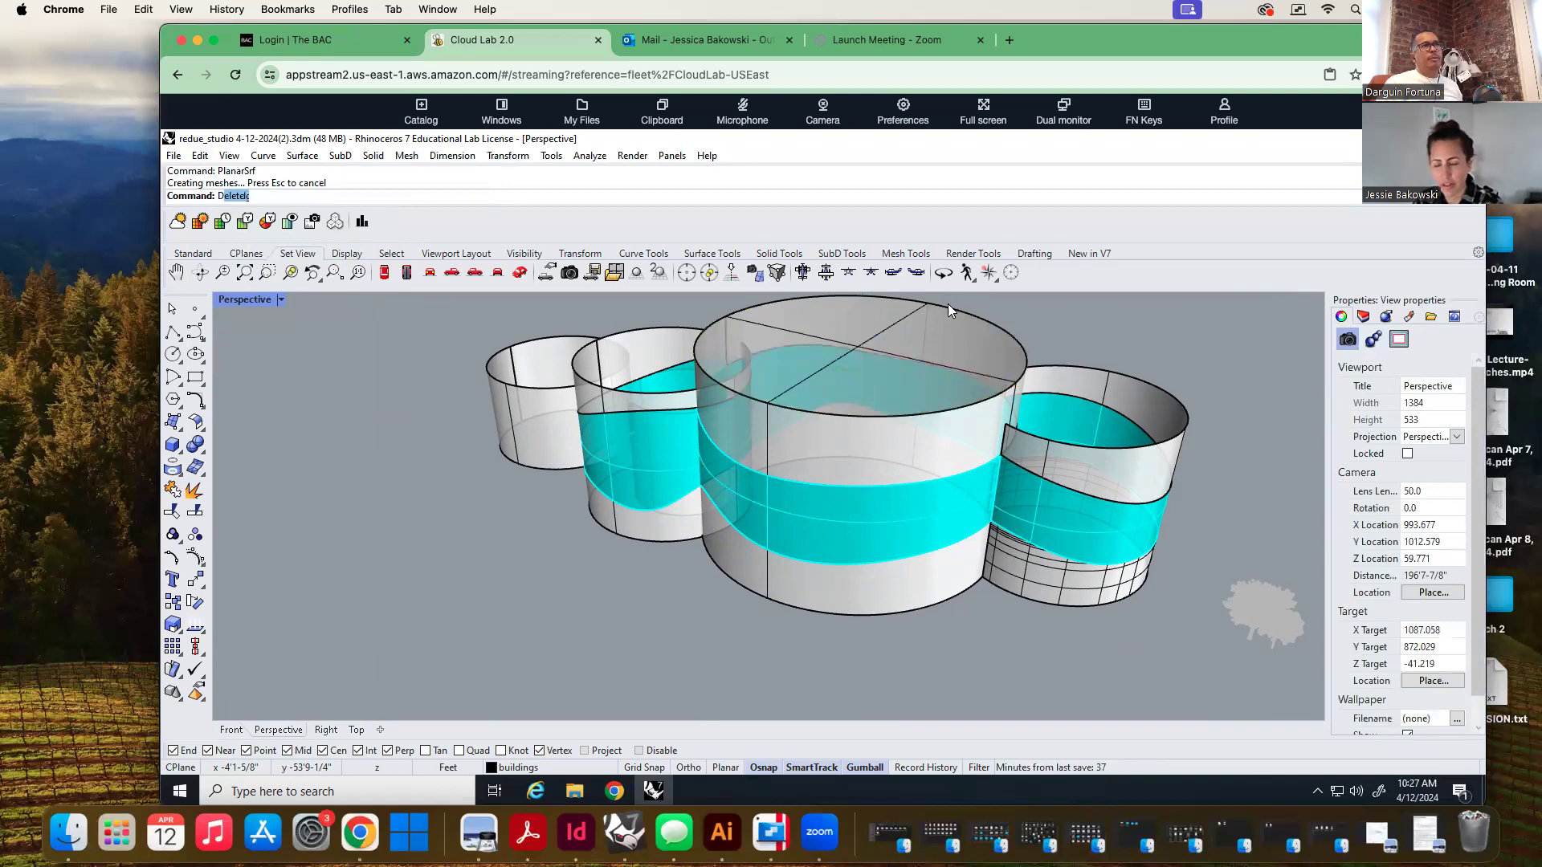
{"action": "key", "text": "Return"}
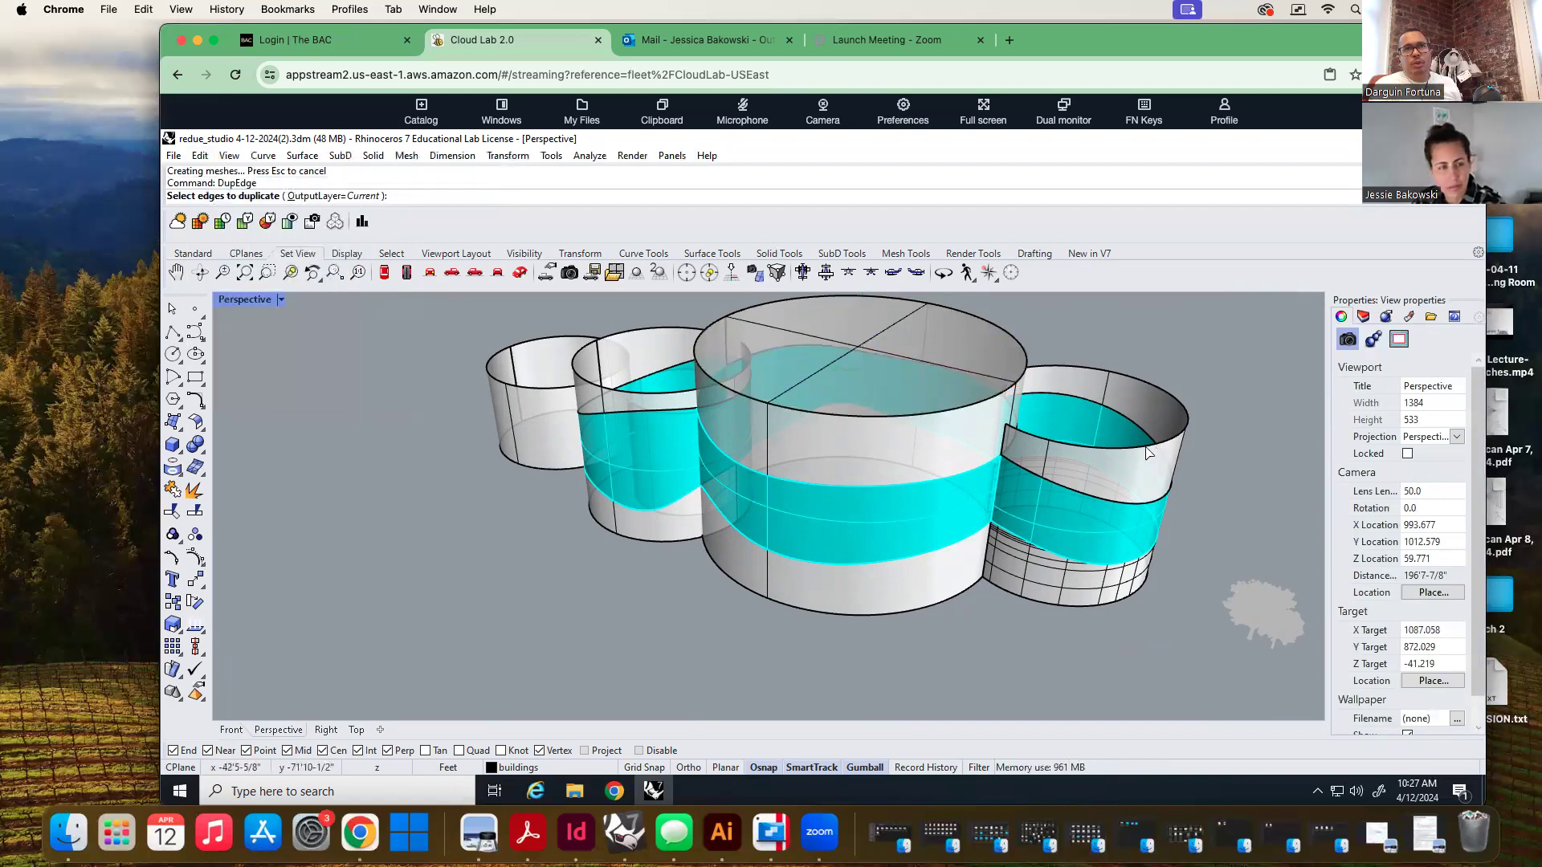
{"action": "left_click", "coordinate": [1180, 433]}
{"action": "right_click_drag", "start_coordinate": [962, 562], "coordinate": [859, 593]}
{"action": "key", "text": "Return"}
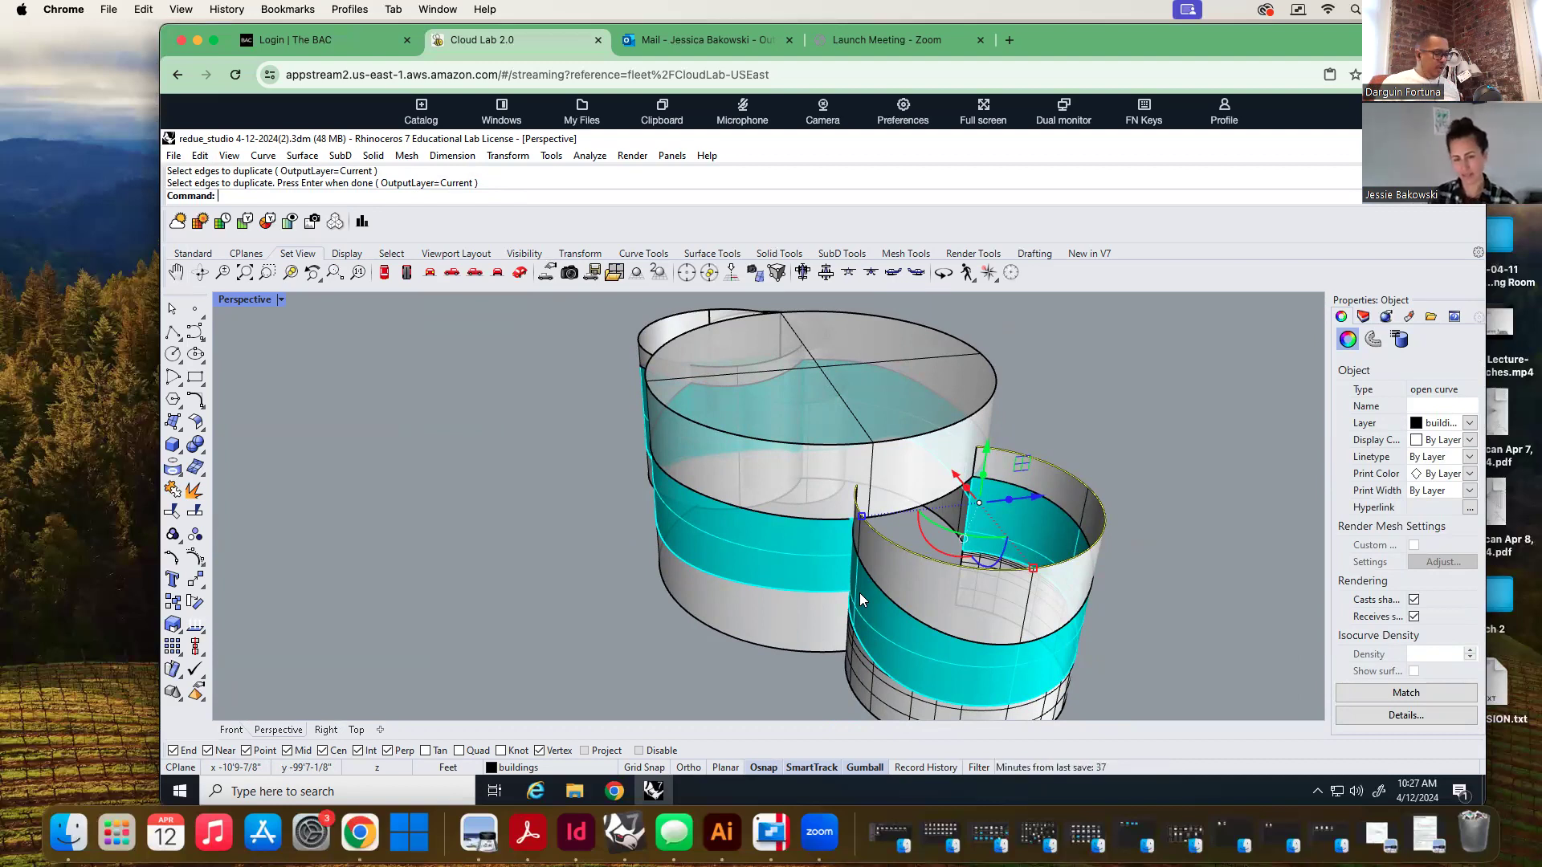
Try to create a planar surface from the small cylinder's duplicated top edge with PlanarSrf, and clear the selection
{"action": "type", "text": "lanarSrf"}
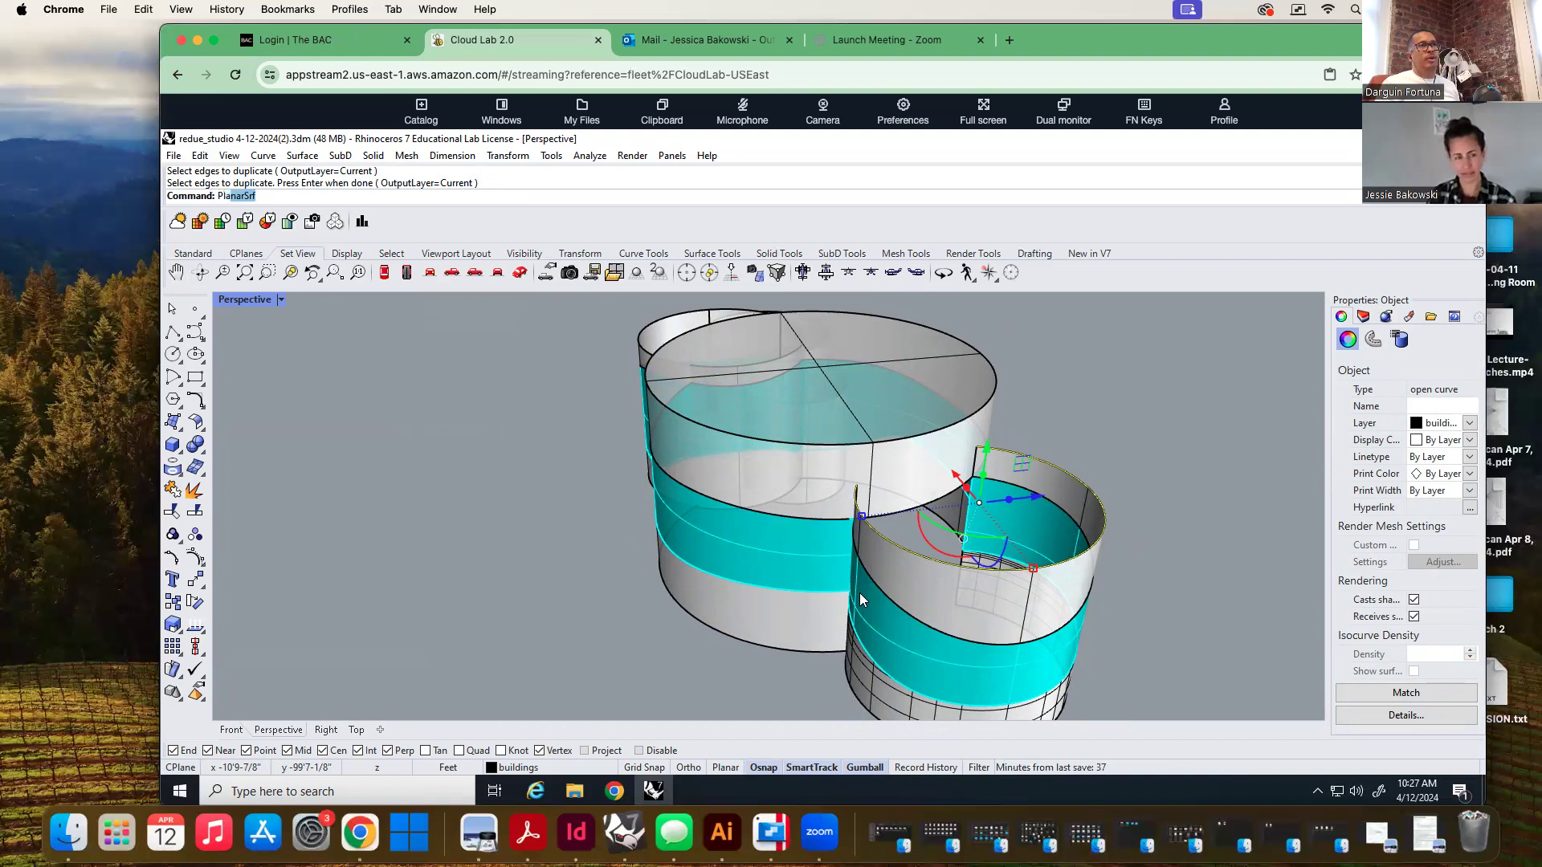
{"action": "key", "text": "Return"}
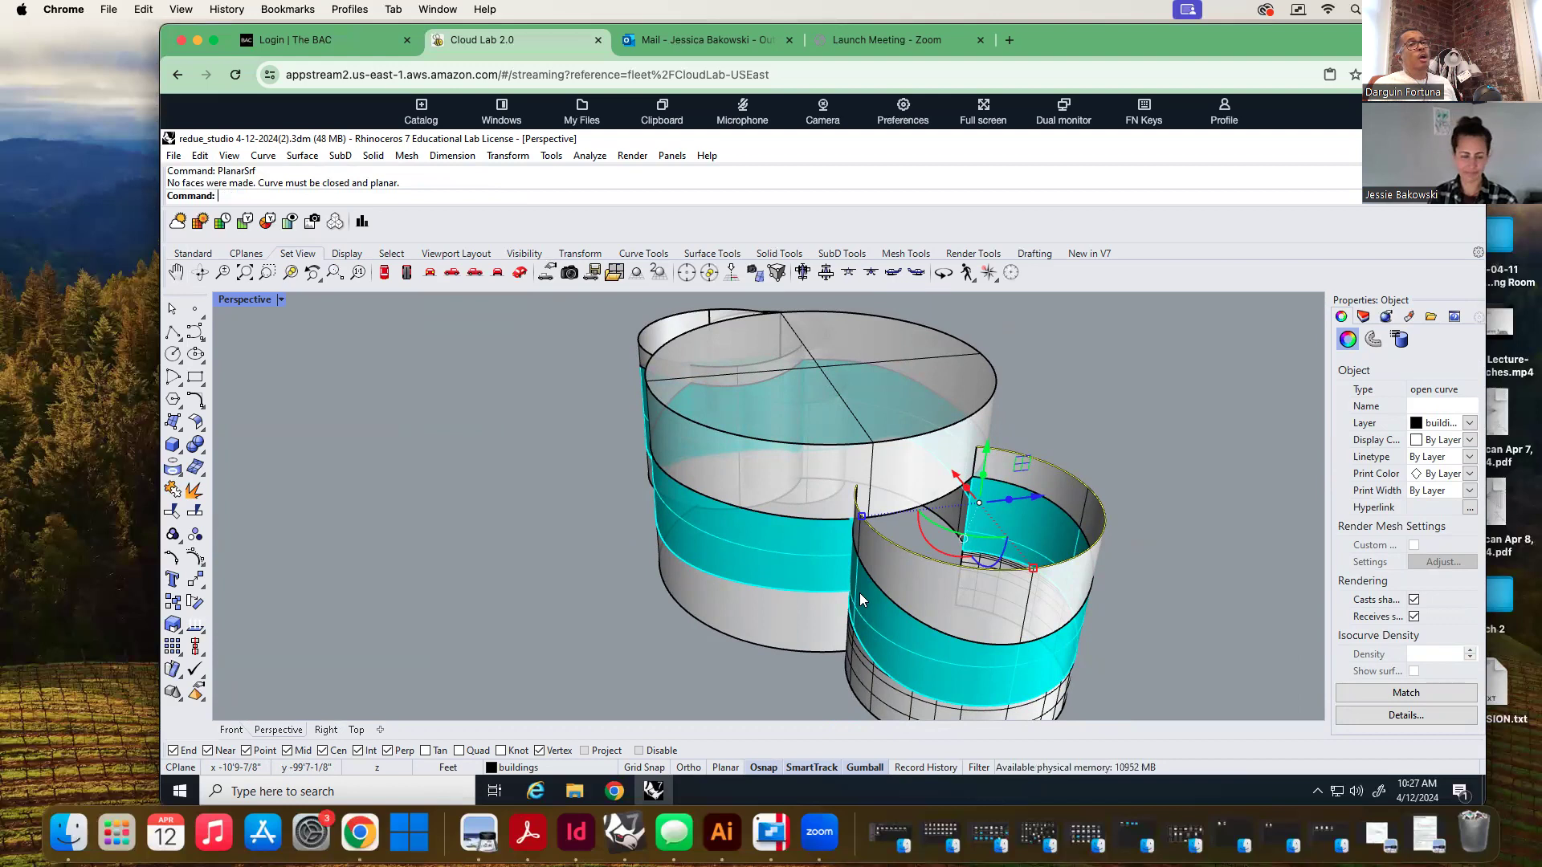
{"action": "key", "text": "Escape"}
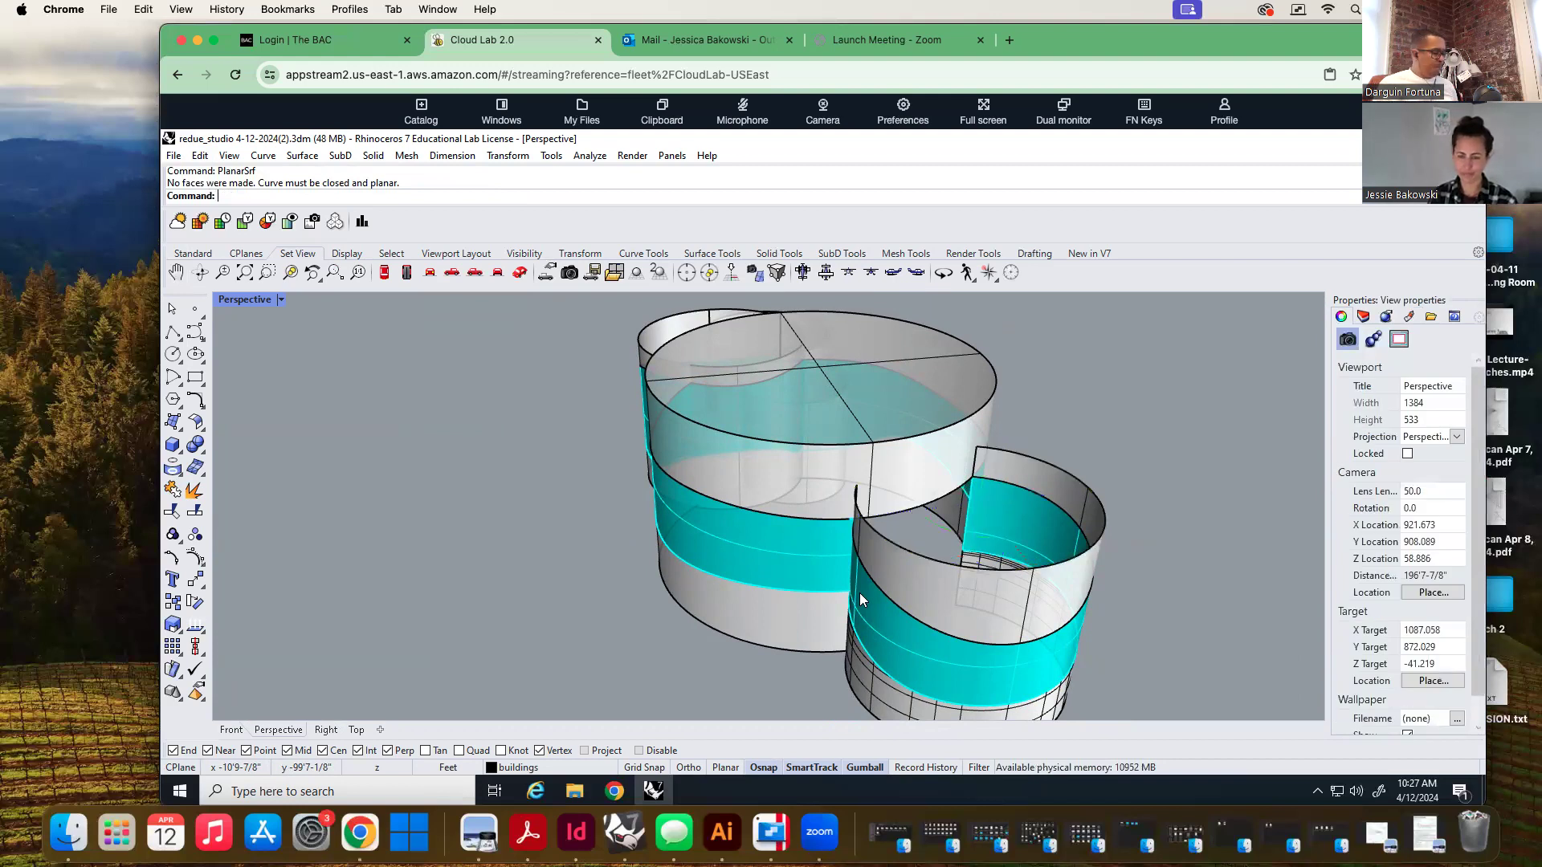
Duplicate the central cylinder's top edge again with DupEdge, and select the resulting closed curve
{"action": "type", "text": "Du"}
{"action": "key", "text": "Return"}
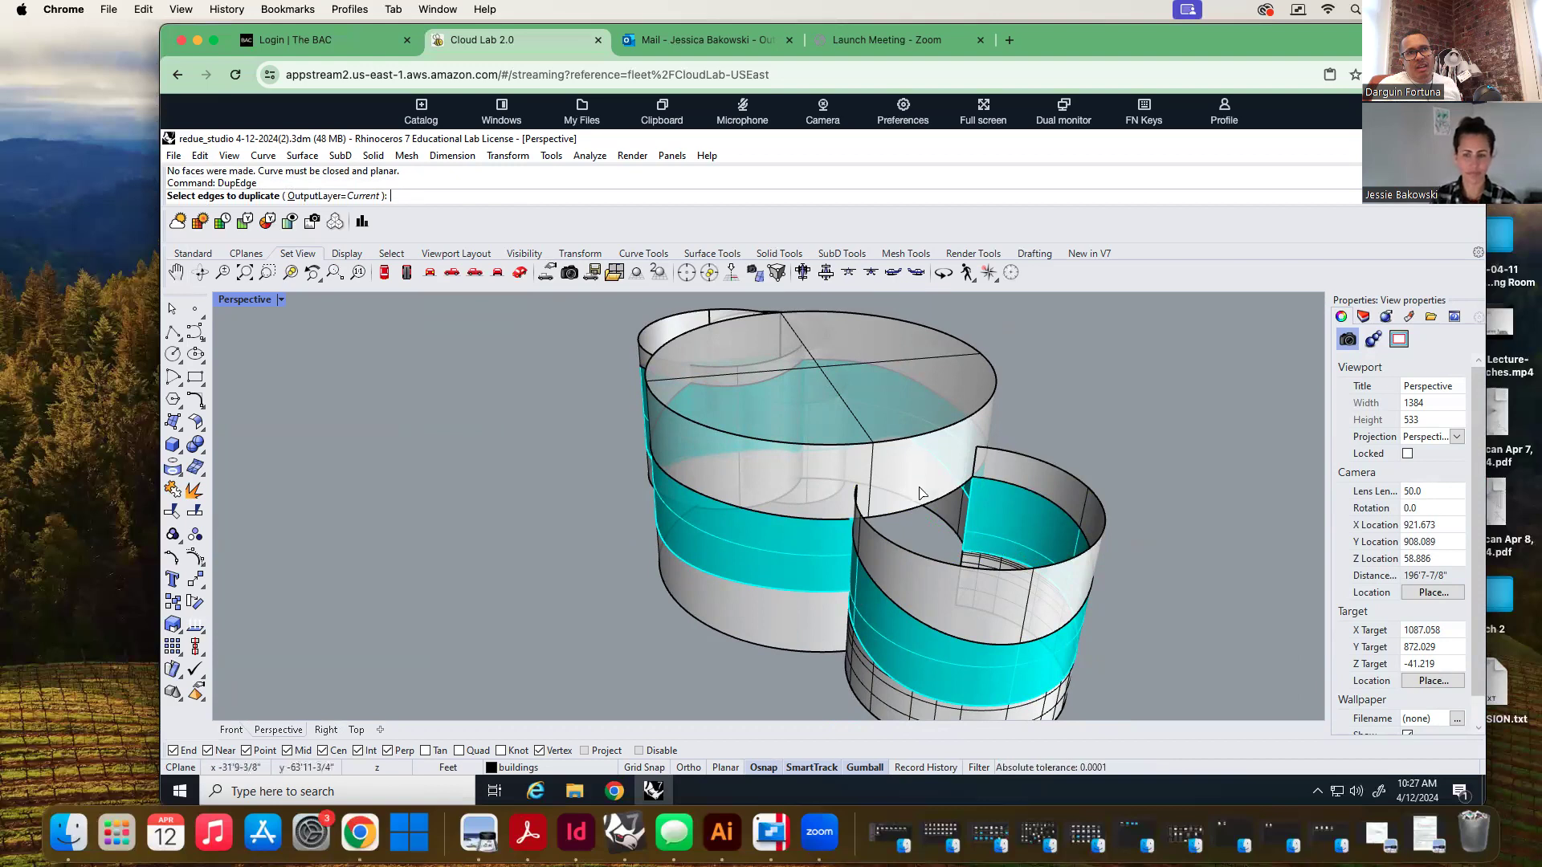
{"action": "left_click", "coordinate": [926, 438]}
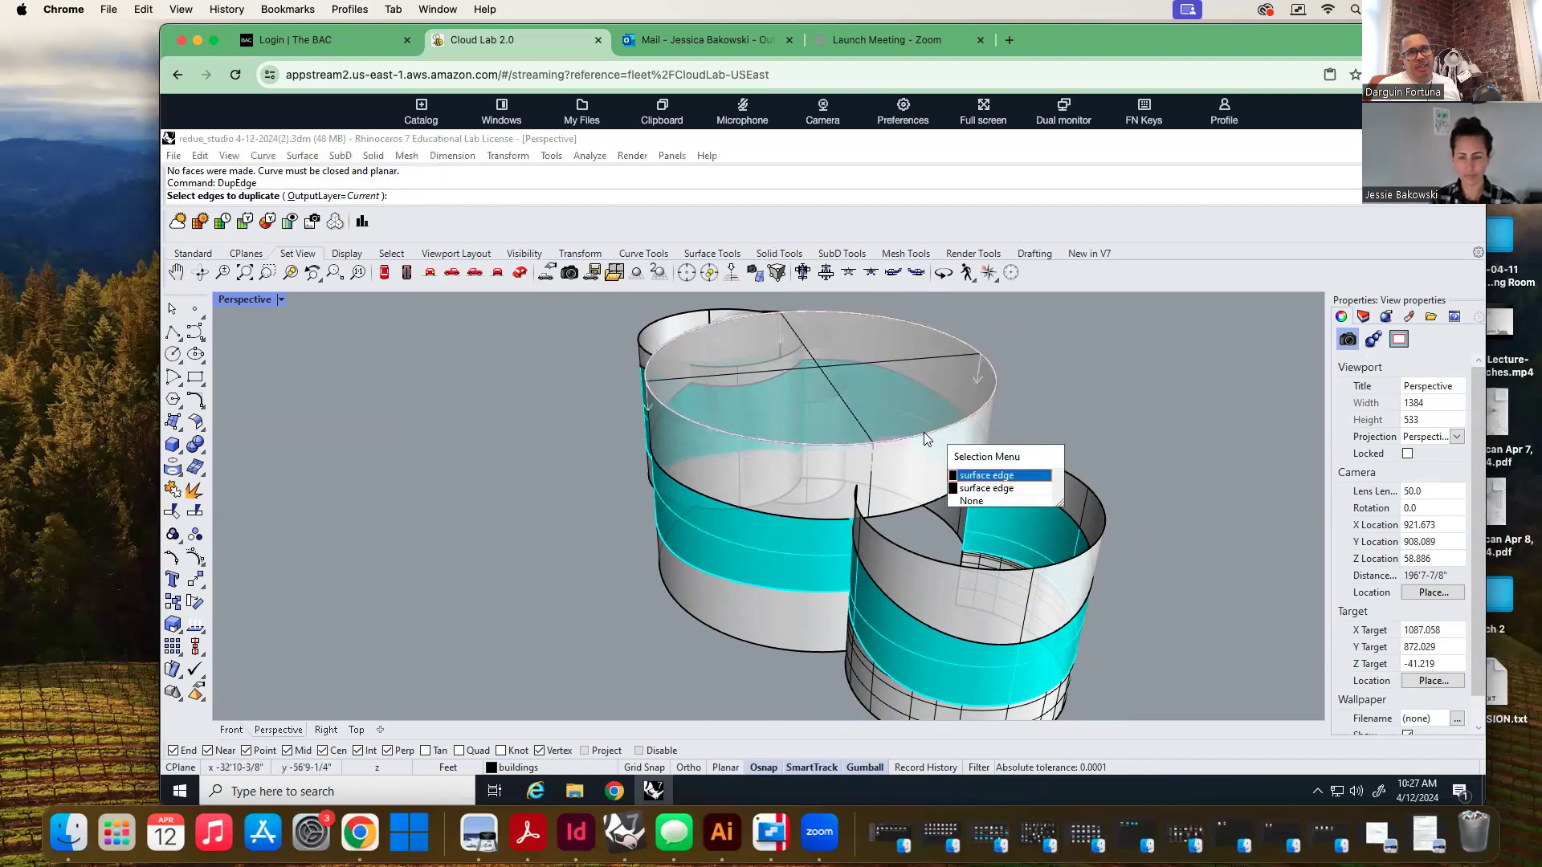
{"action": "key", "text": "Return"}
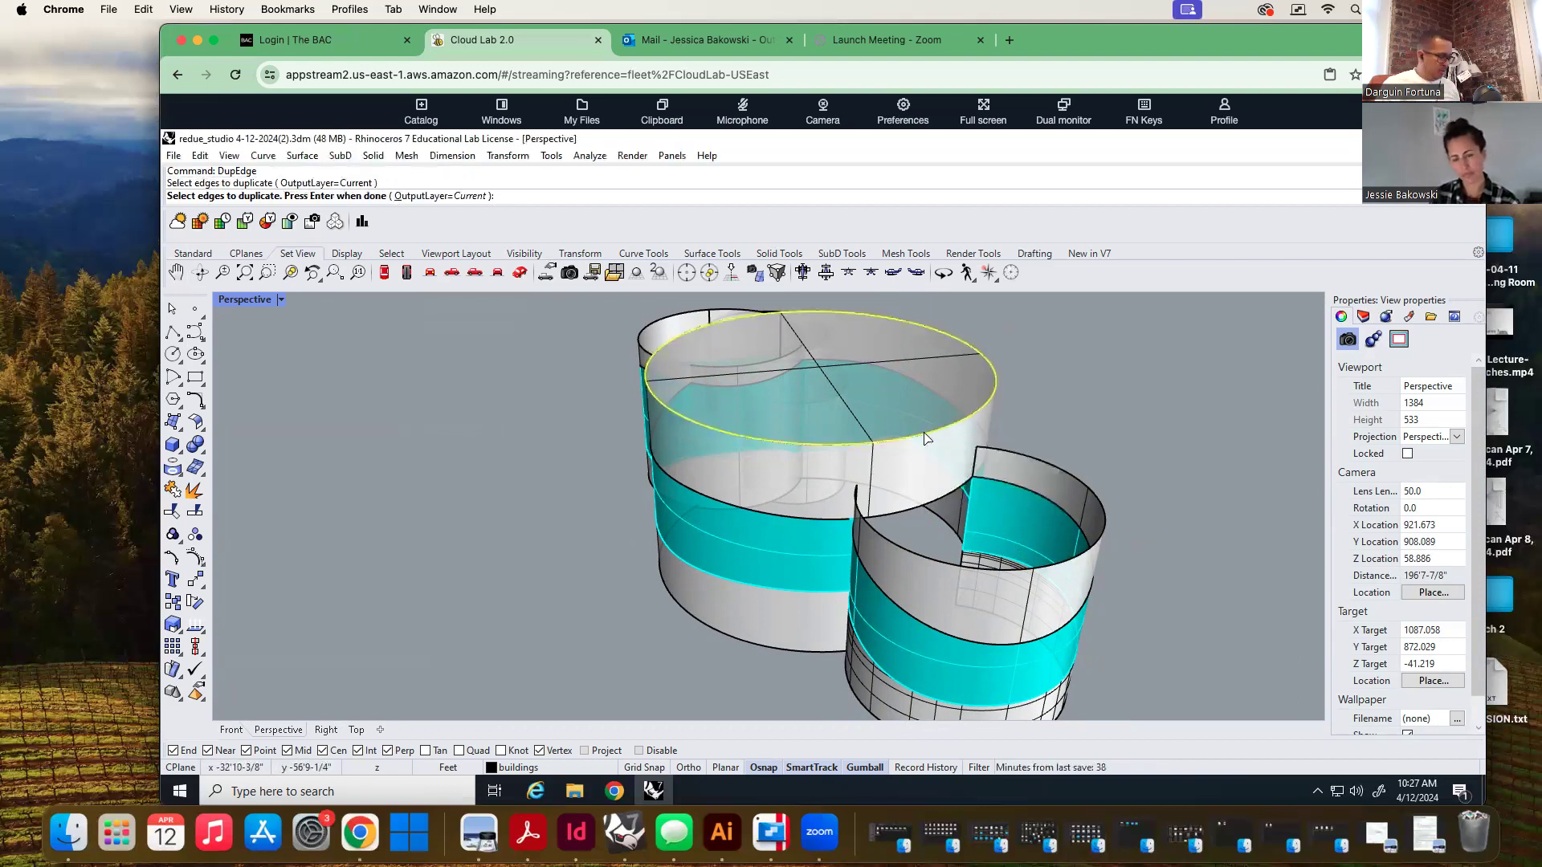
{"action": "type", "text": "move"}
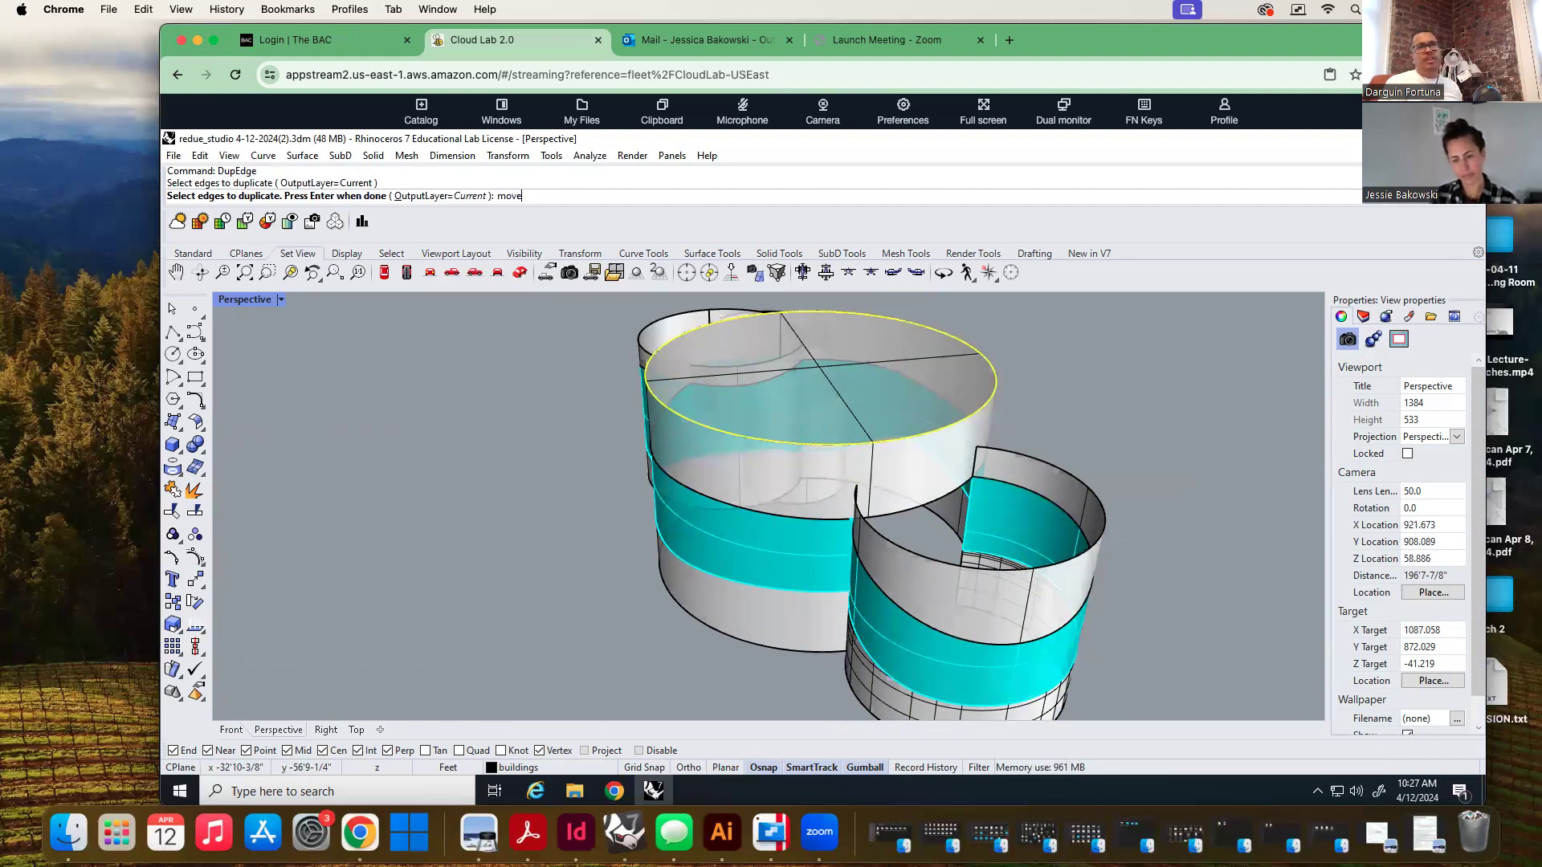
{"action": "key", "text": "Return"}
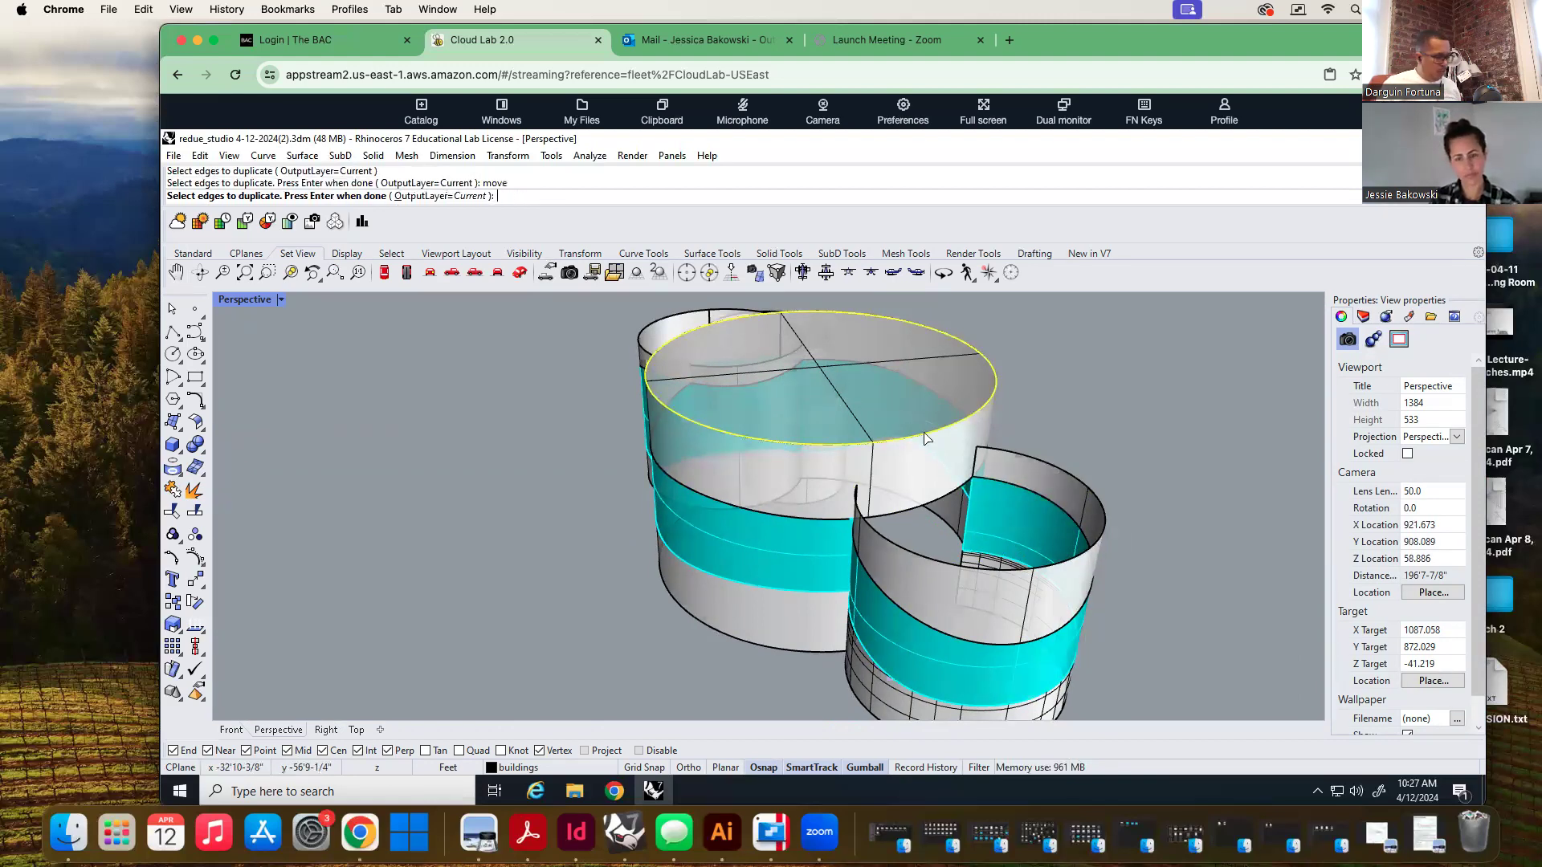
{"action": "key", "text": "Return"}
{"action": "left_click", "coordinate": [925, 434]}
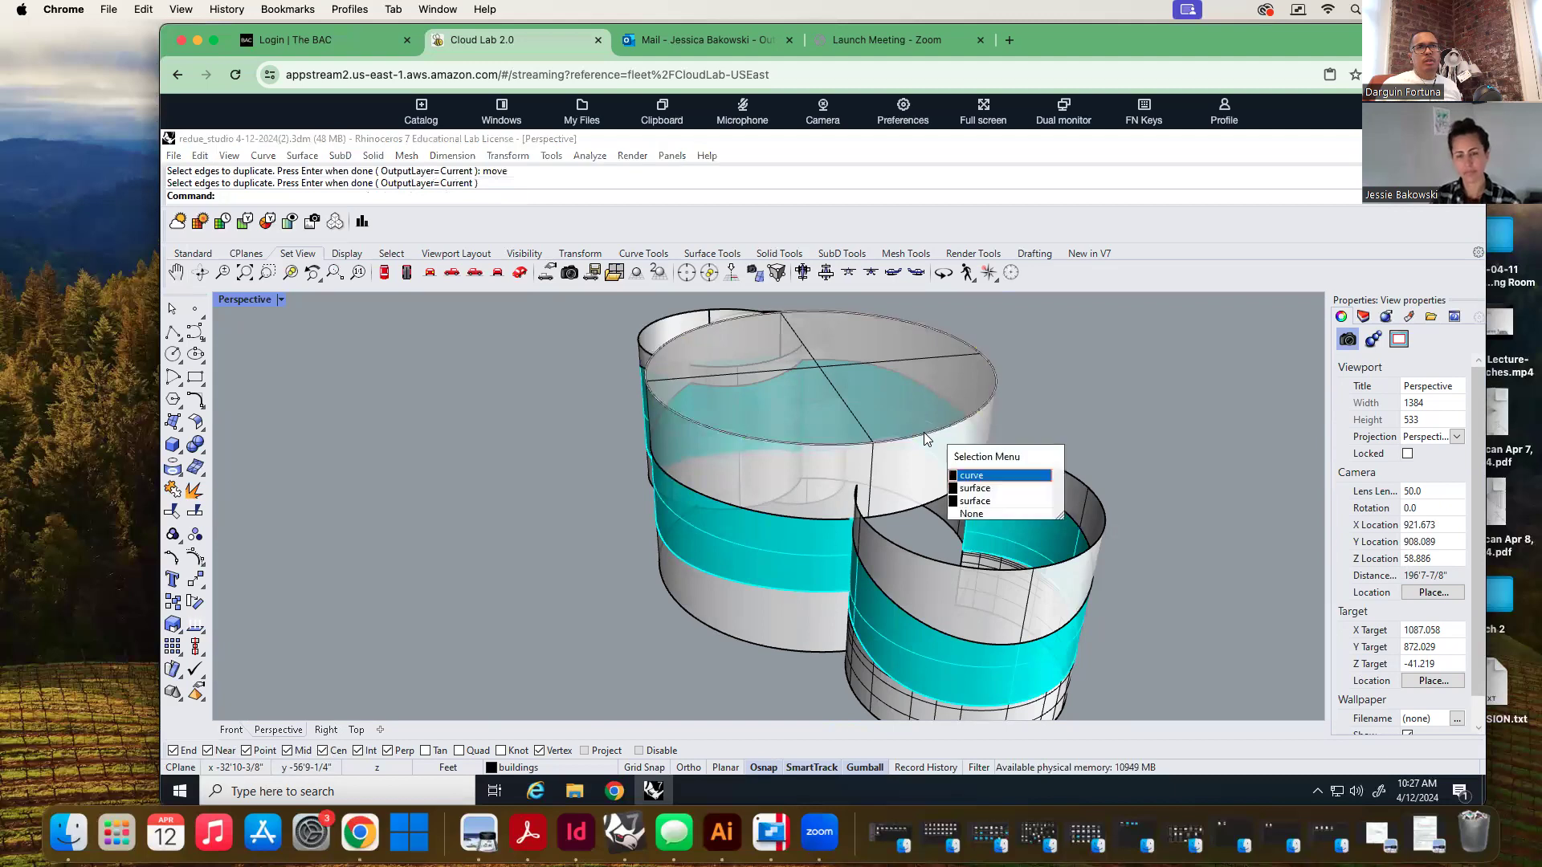
{"action": "left_click", "coordinate": [963, 476]}
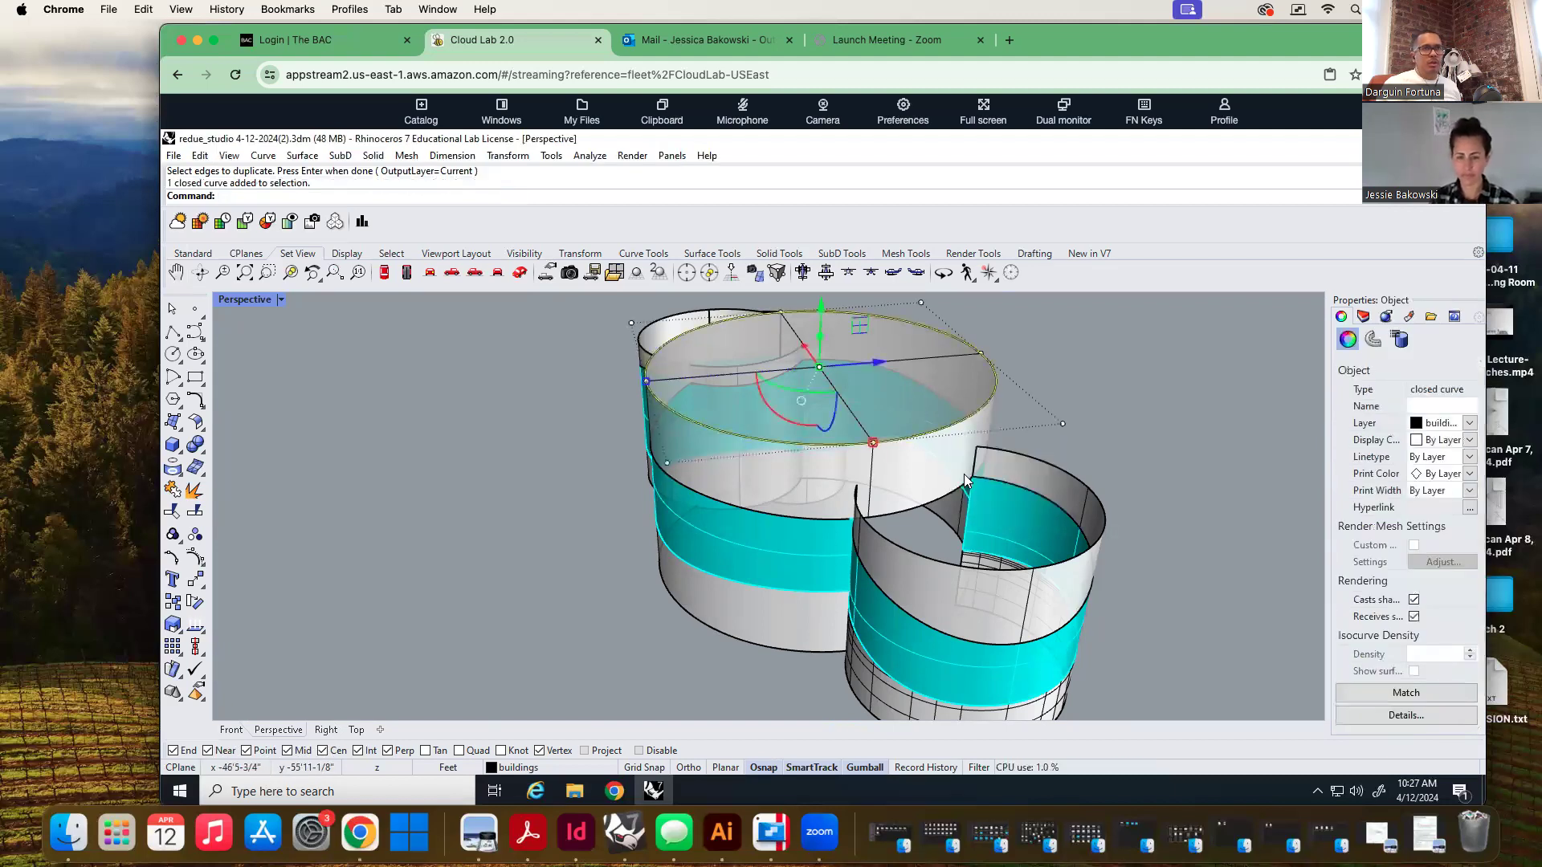
Move the duplicated closed curve from the central cylinder's rim down to the top corner of the small cylinder's cut wall
{"action": "type", "text": "Move"}
{"action": "key", "text": "Return"}
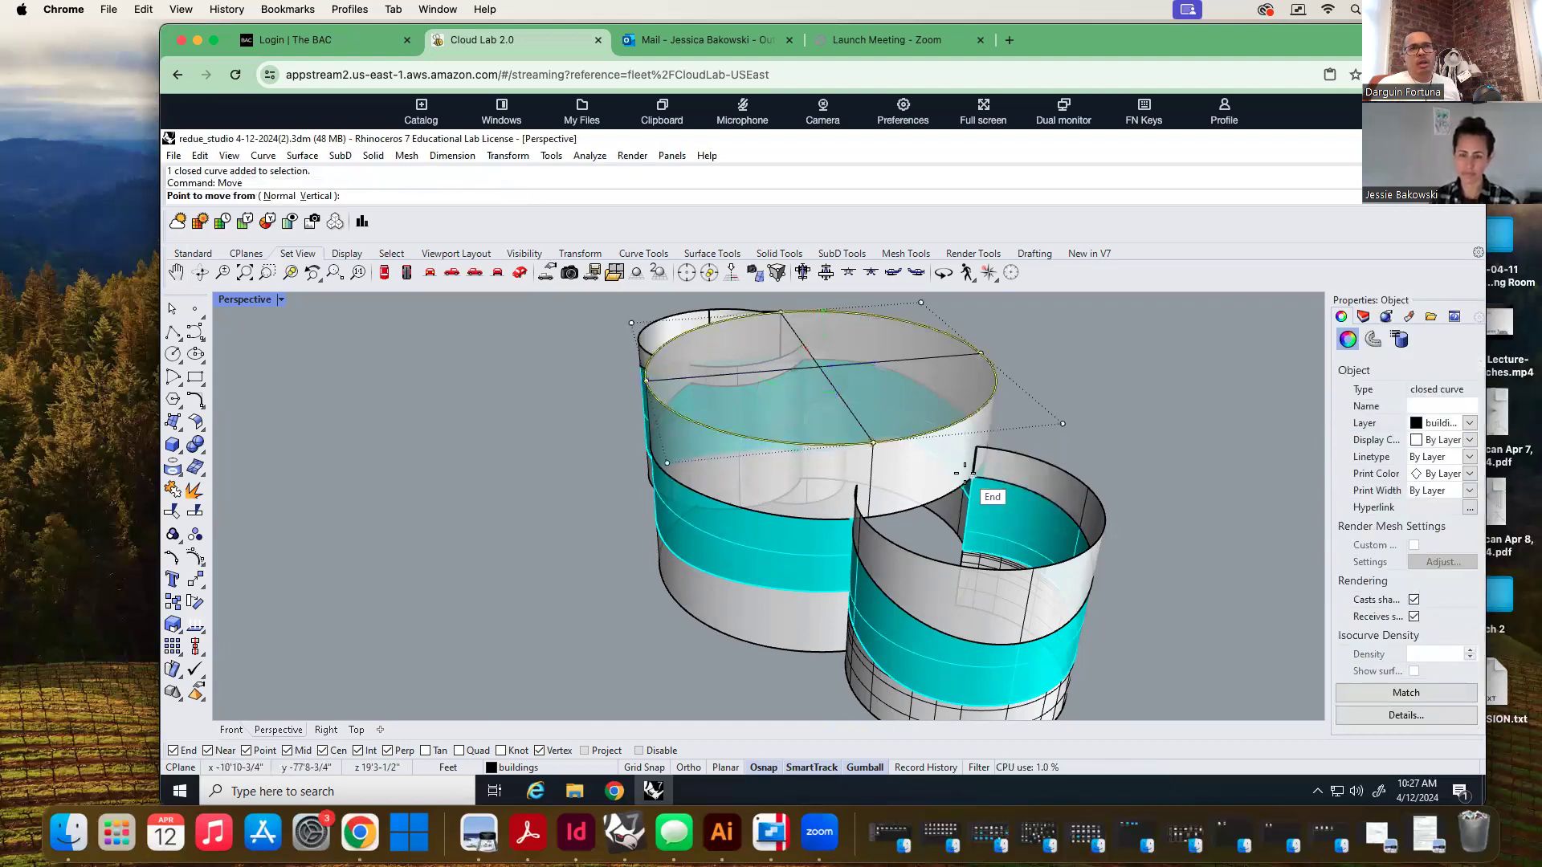
{"action": "scroll", "coordinate": [923, 479], "scroll_direction": "up", "scroll_amount": 5}
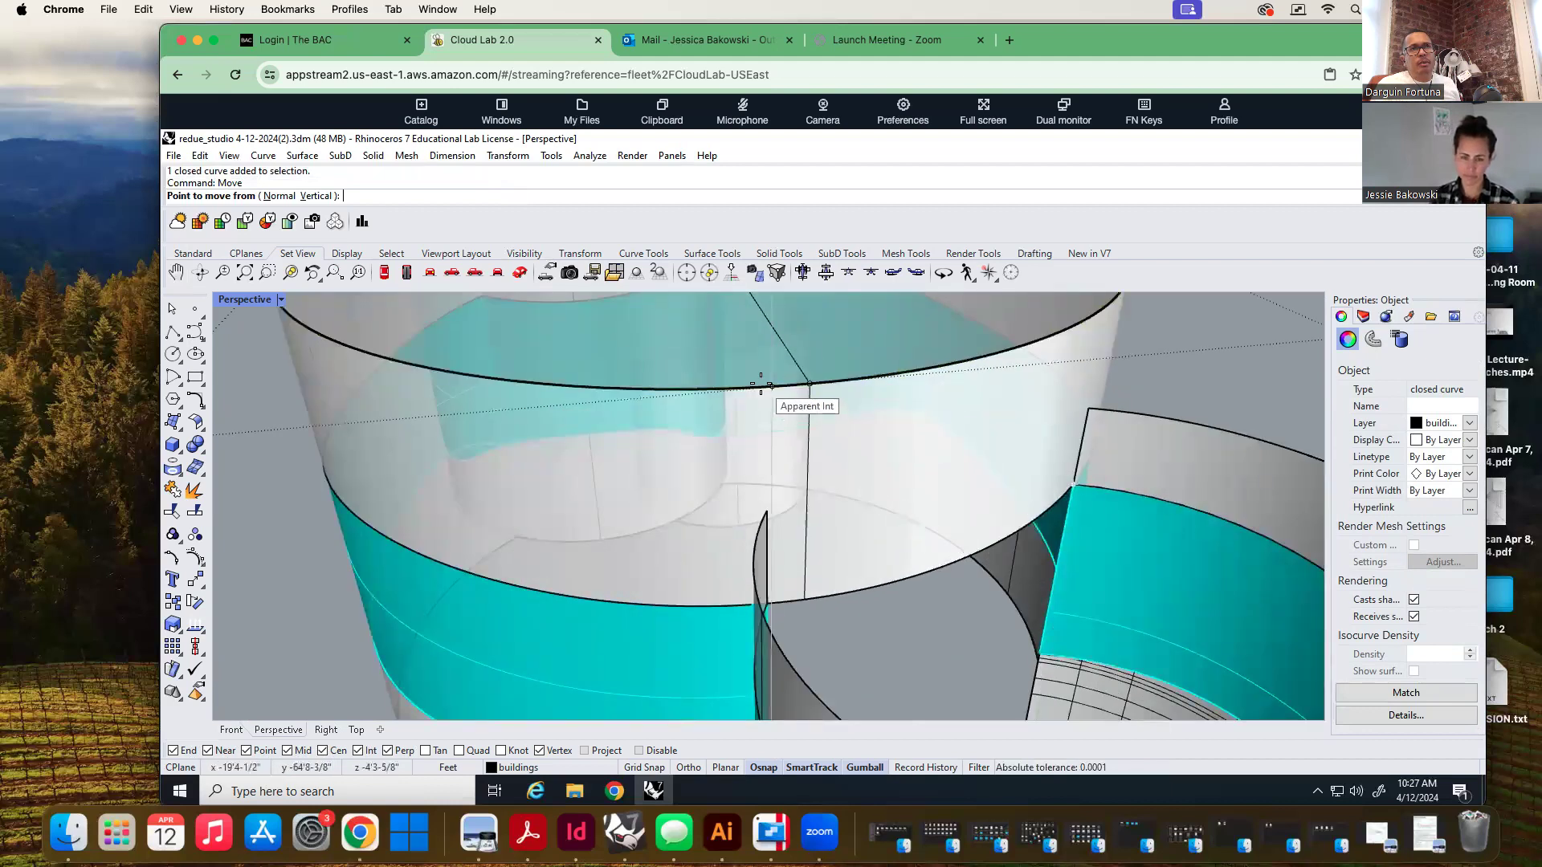
{"action": "left_click", "coordinate": [762, 388]}
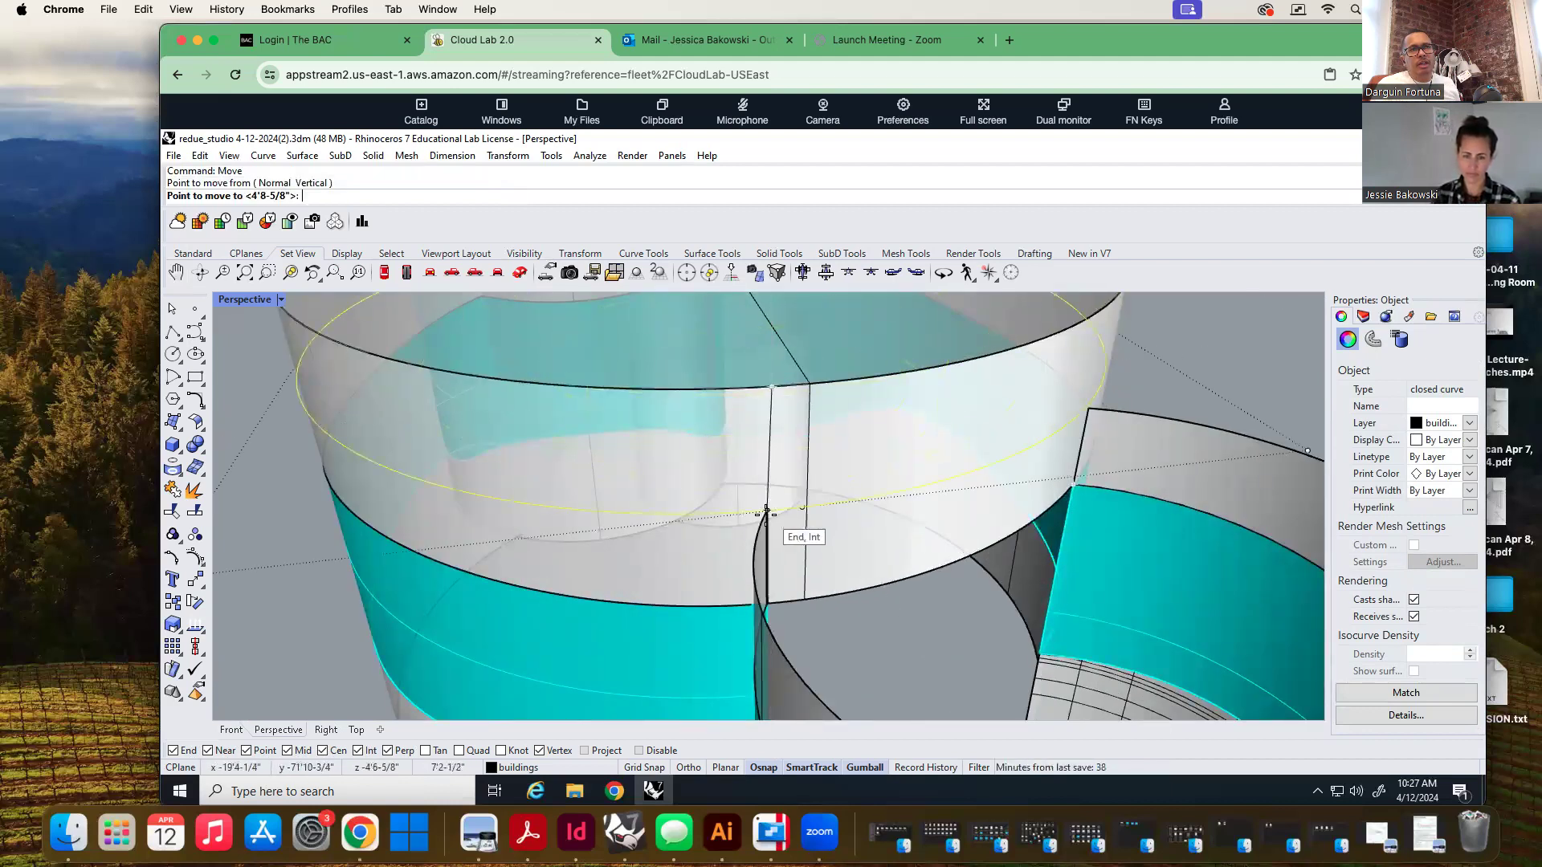
{"action": "left_click", "coordinate": [765, 512]}
{"action": "key", "text": "Escape"}
{"action": "scroll", "coordinate": [1040, 478], "scroll_direction": "down", "scroll_amount": 5}
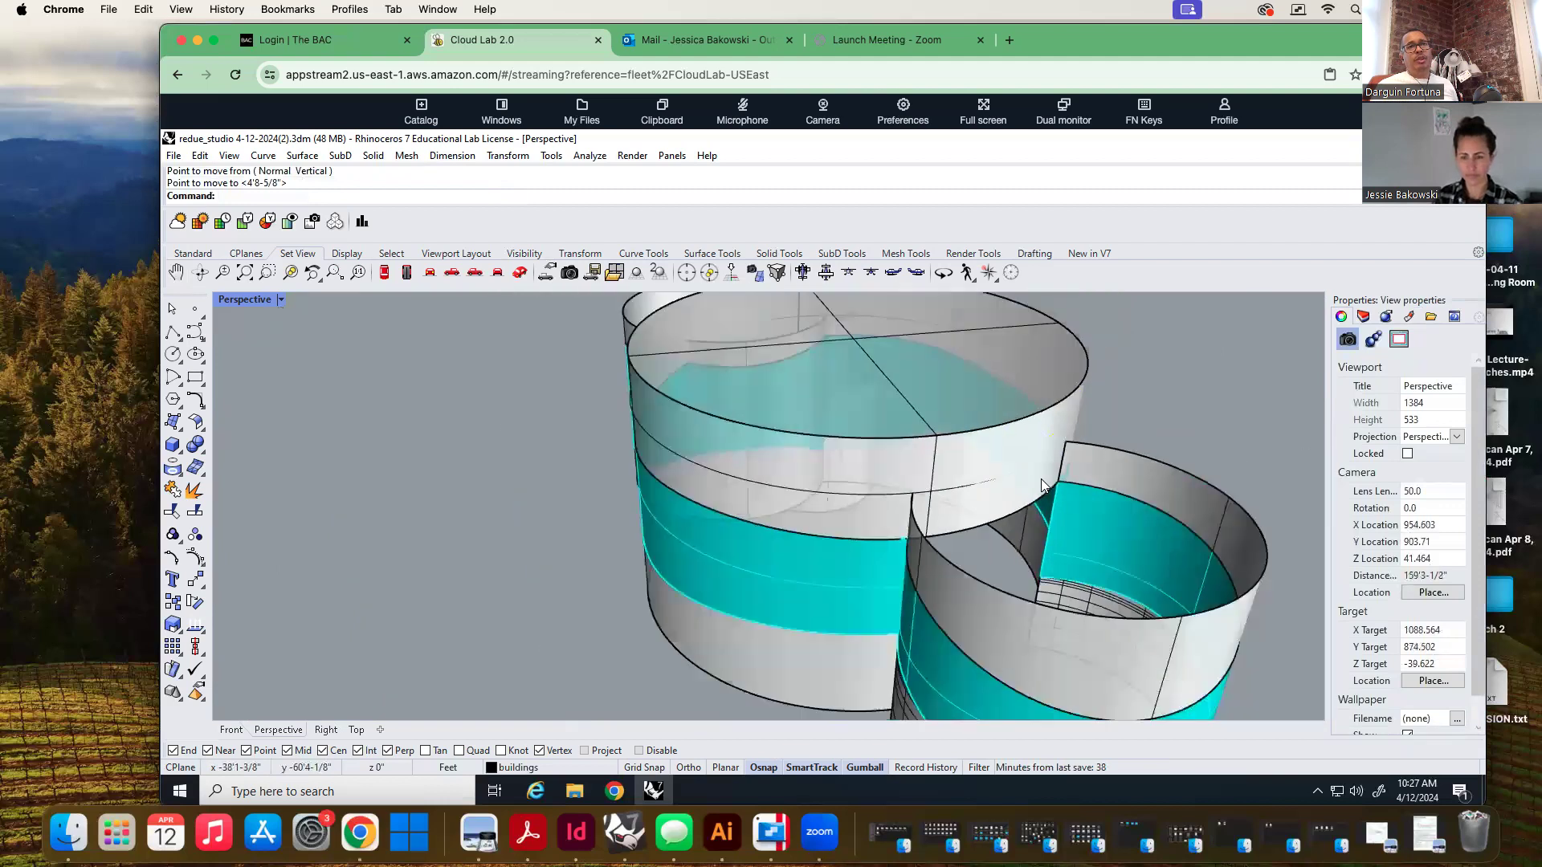
Delete the lowered closed curve from the central cylinder's wall
{"action": "mouse_move", "coordinate": [1096, 554]}
{"action": "right_mouse_down"}
{"action": "mouse_move", "coordinate": [947, 537]}
{"action": "mouse_move", "coordinate": [1084, 538]}
{"action": "right_mouse_up"}
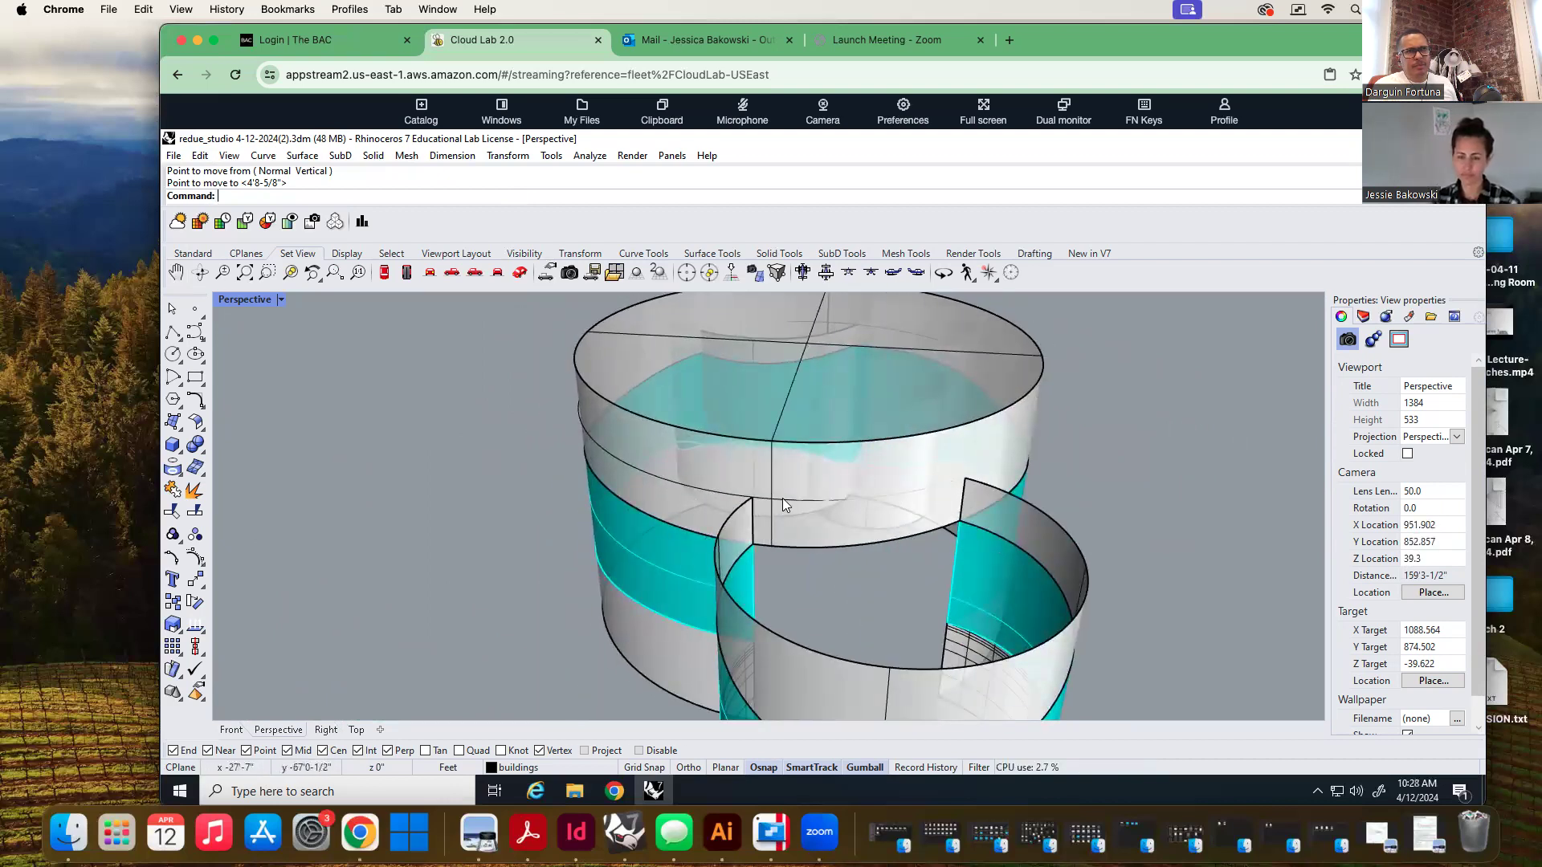
{"action": "left_click", "coordinate": [738, 499]}
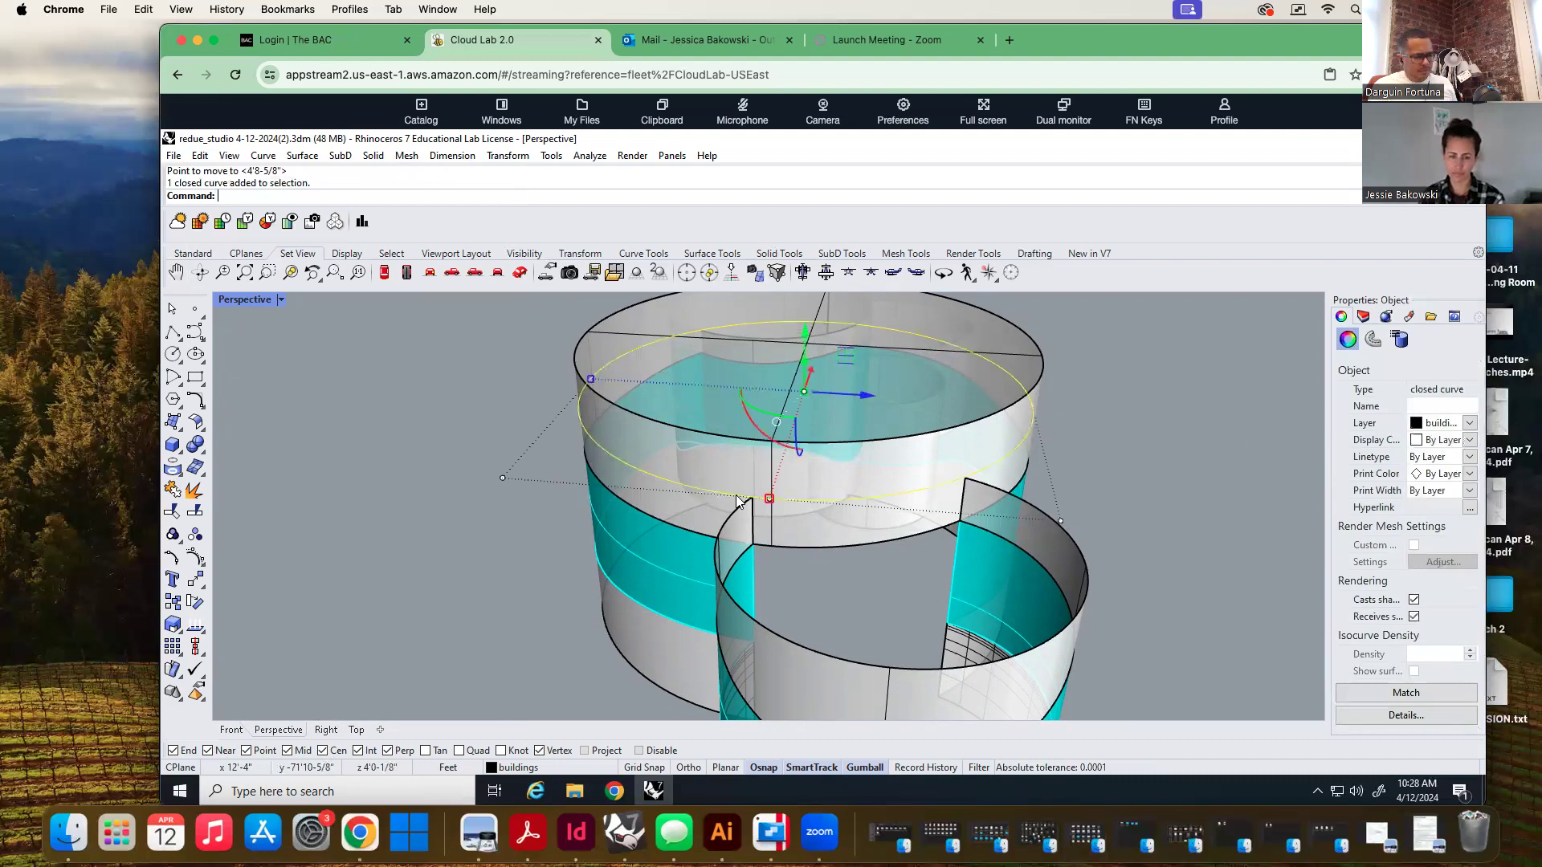
{"action": "key", "text": "Delete"}
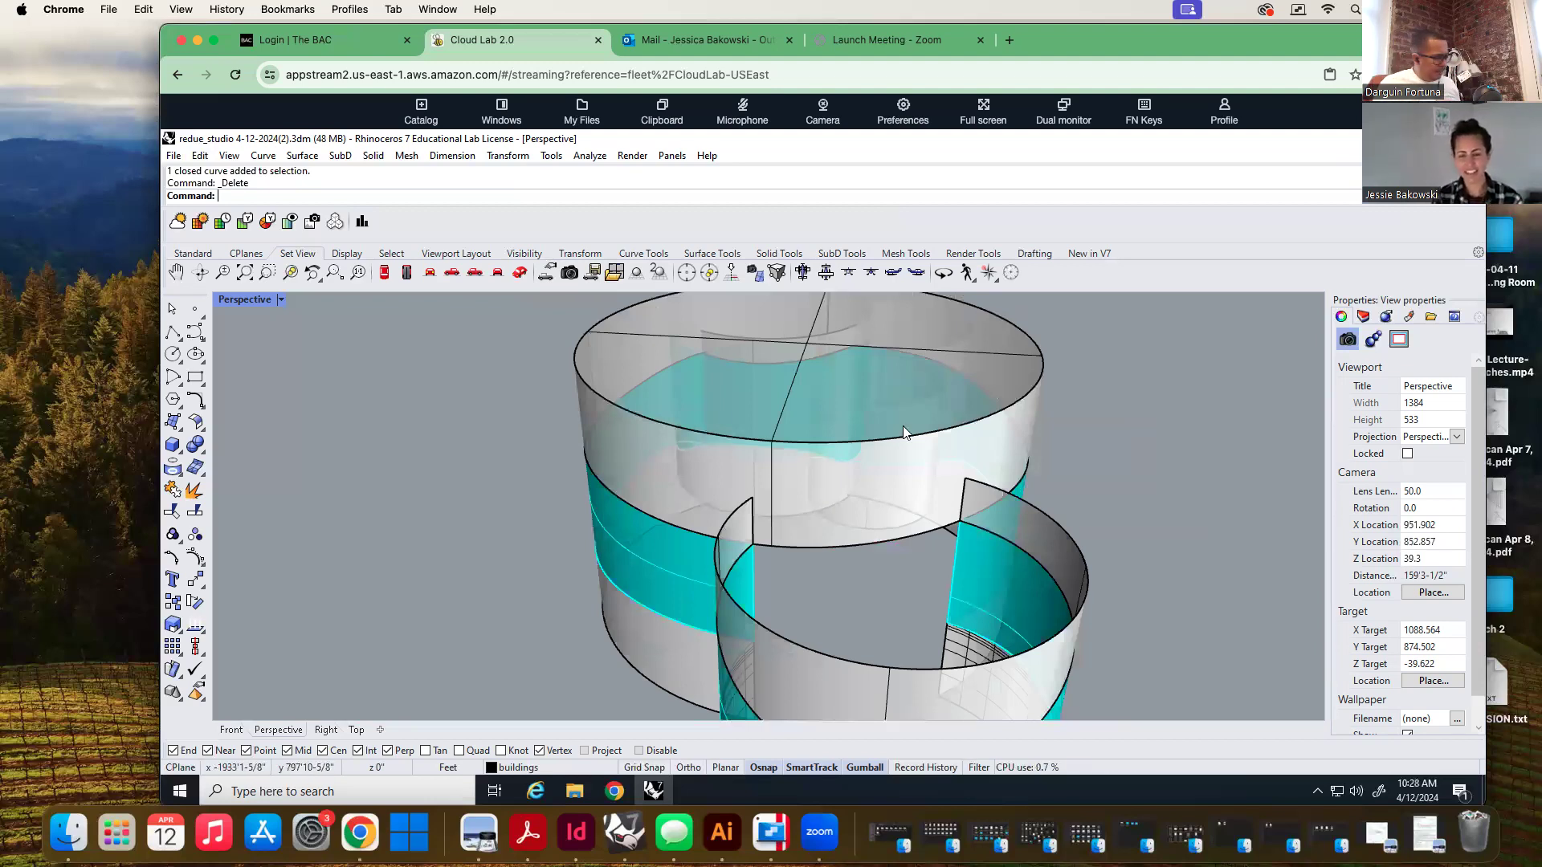
Duplicate the central cylinder's top rim edge with DupEdge
{"action": "type", "text": "DupEdge"}
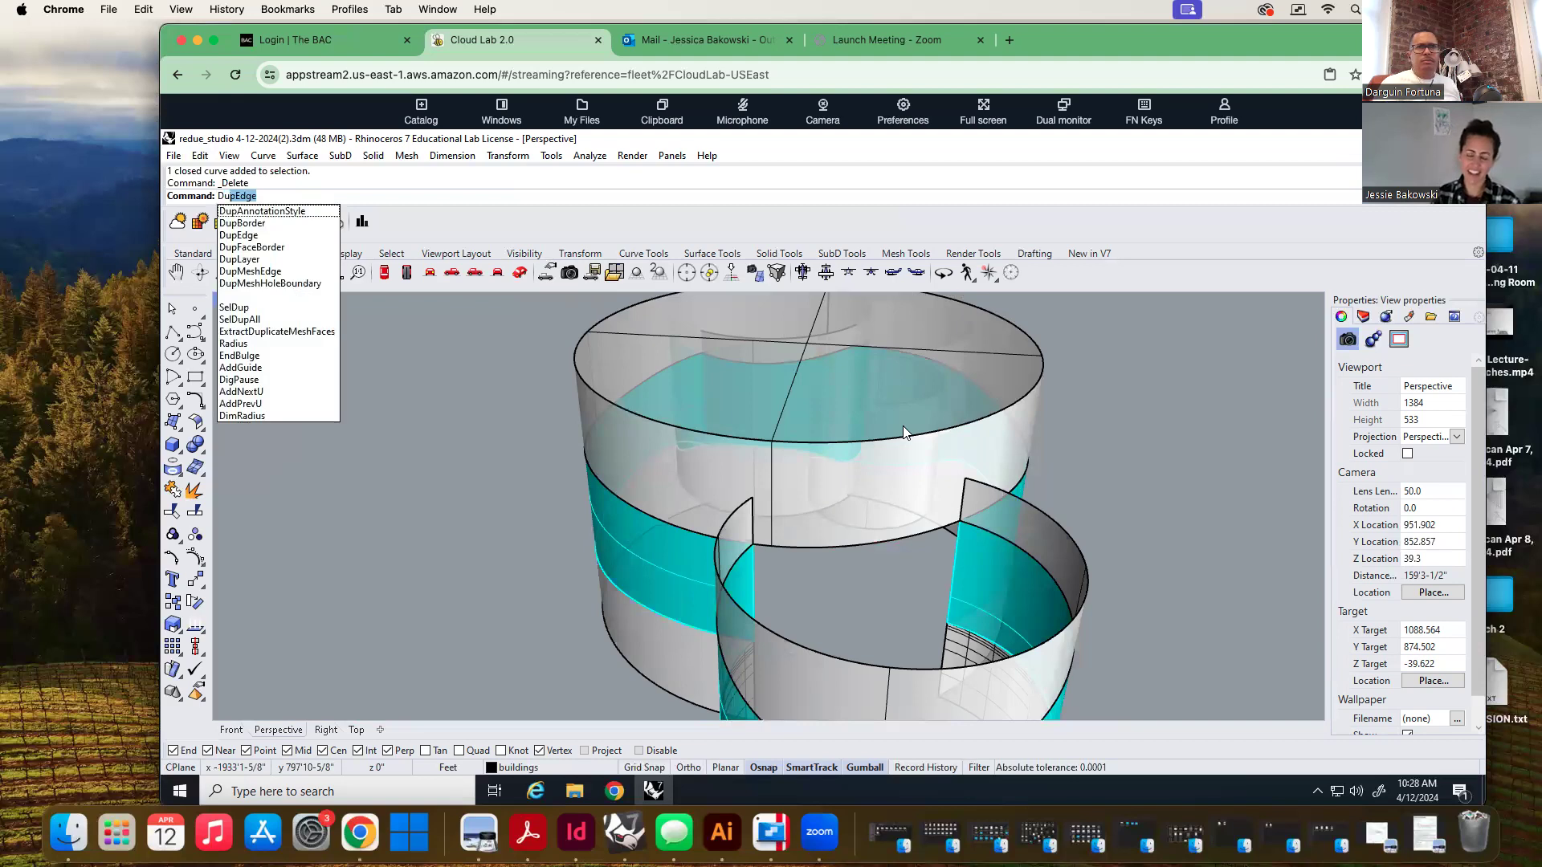
{"action": "key", "text": "Return"}
{"action": "left_click", "coordinate": [902, 444]}
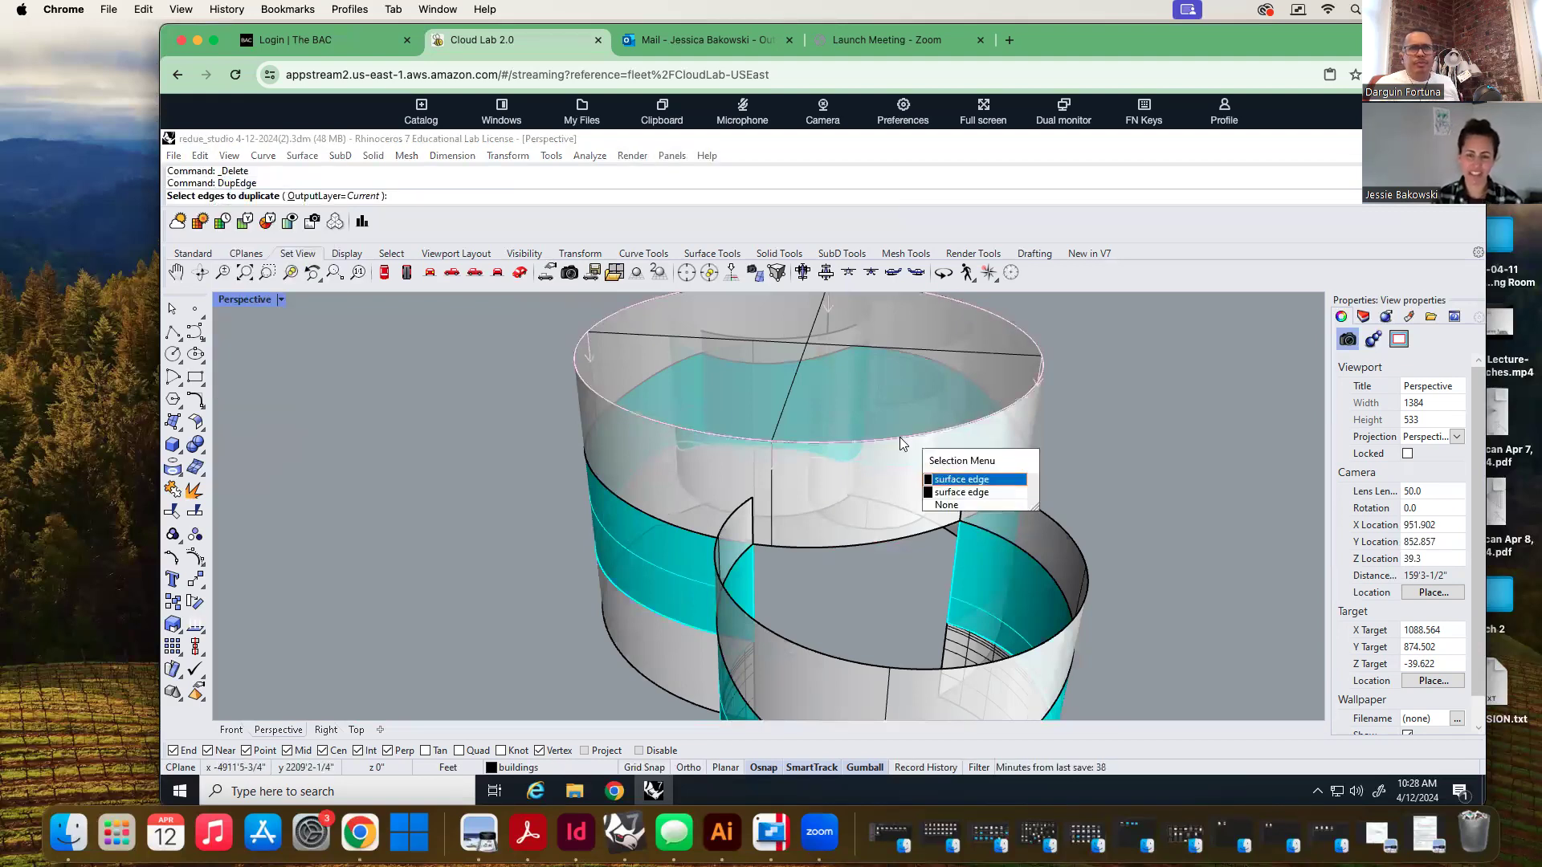
{"action": "key", "text": "Return"}
{"action": "type", "text": "move"}
{"action": "key", "text": "Return"}
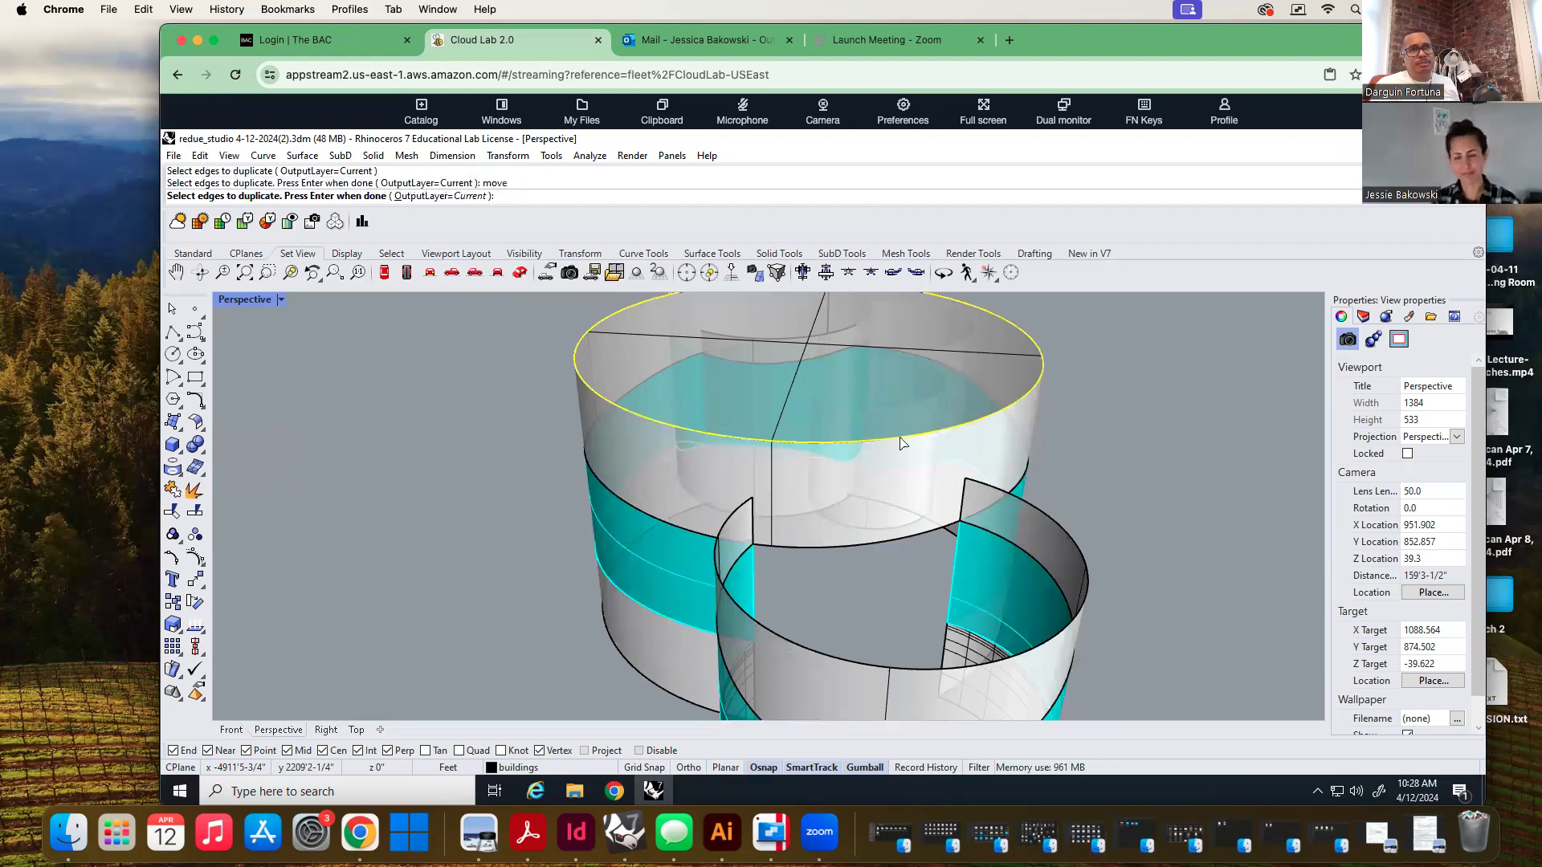
{"action": "key", "text": "Return"}
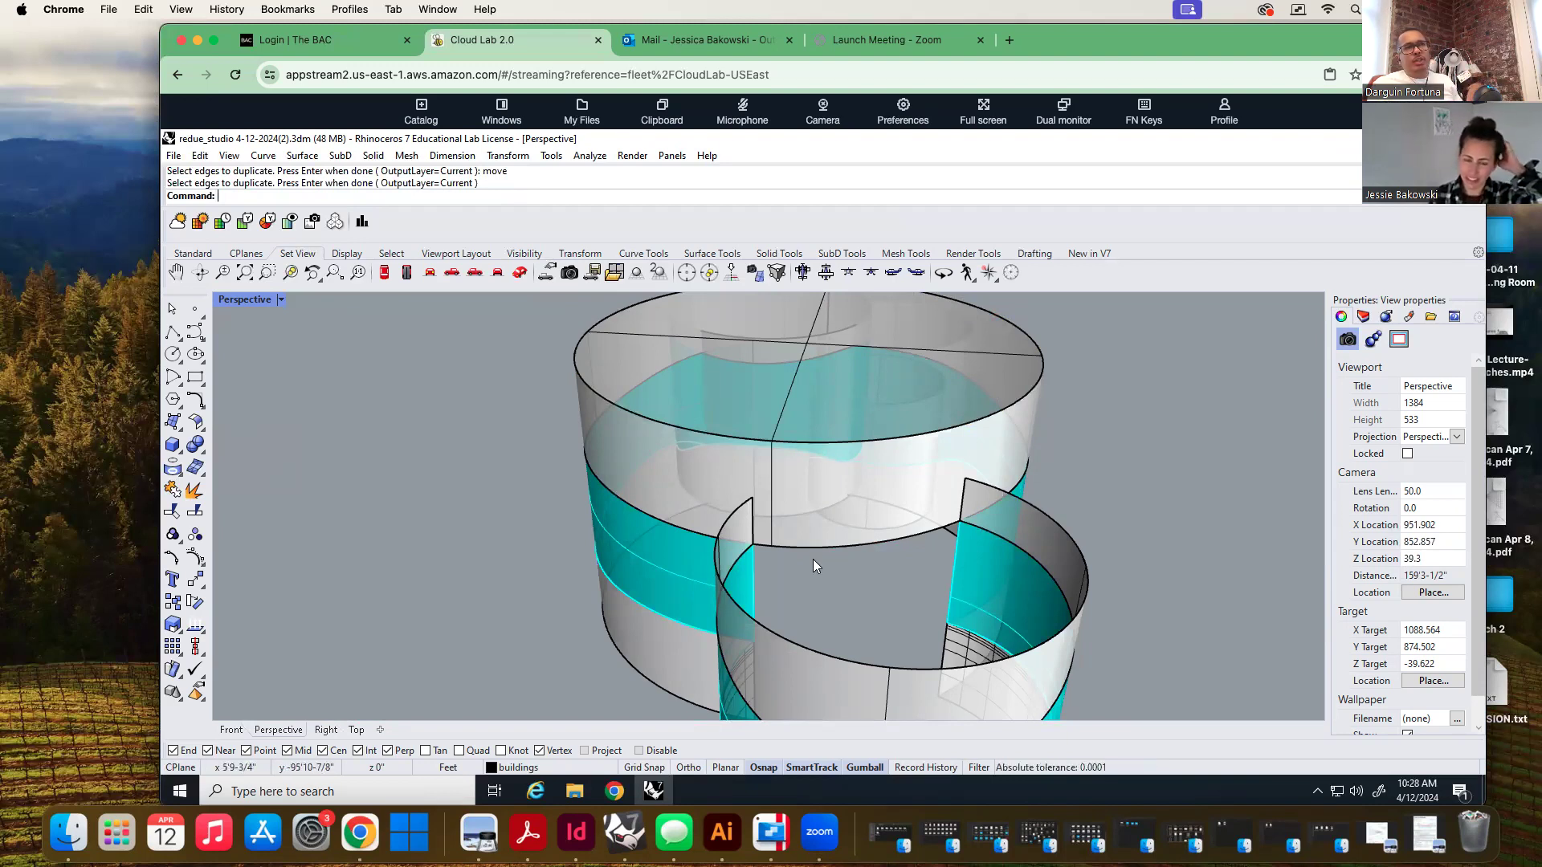
Duplicate the bottom edge of the central cylinder's upper wall, just above the cyan band, with DupEdge
{"action": "type", "text": "dupedge"}
{"action": "key", "text": "Return"}
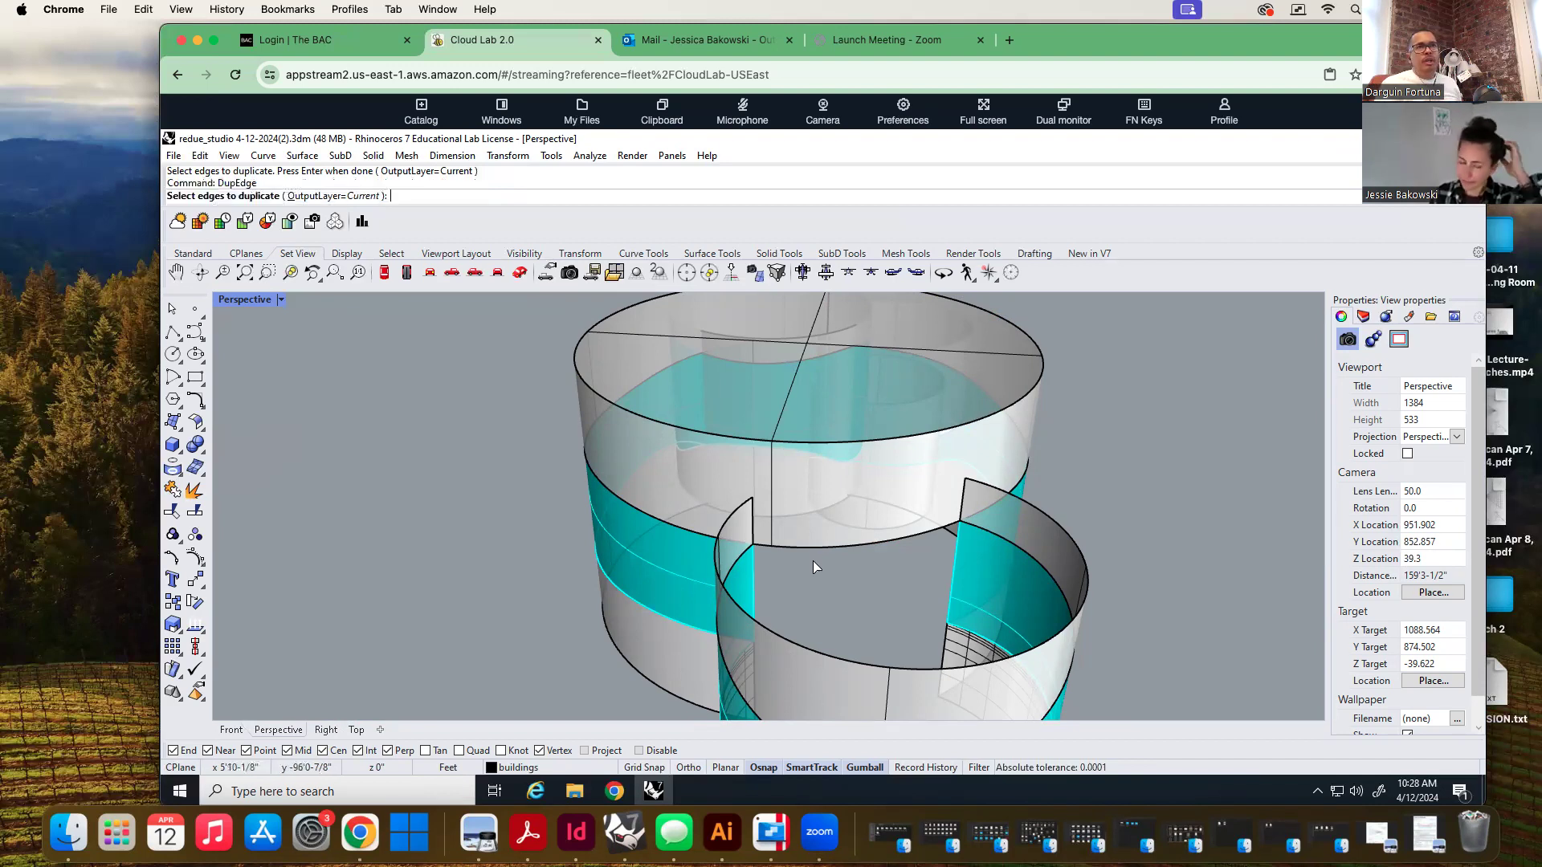
{"action": "left_click", "coordinate": [837, 548]}
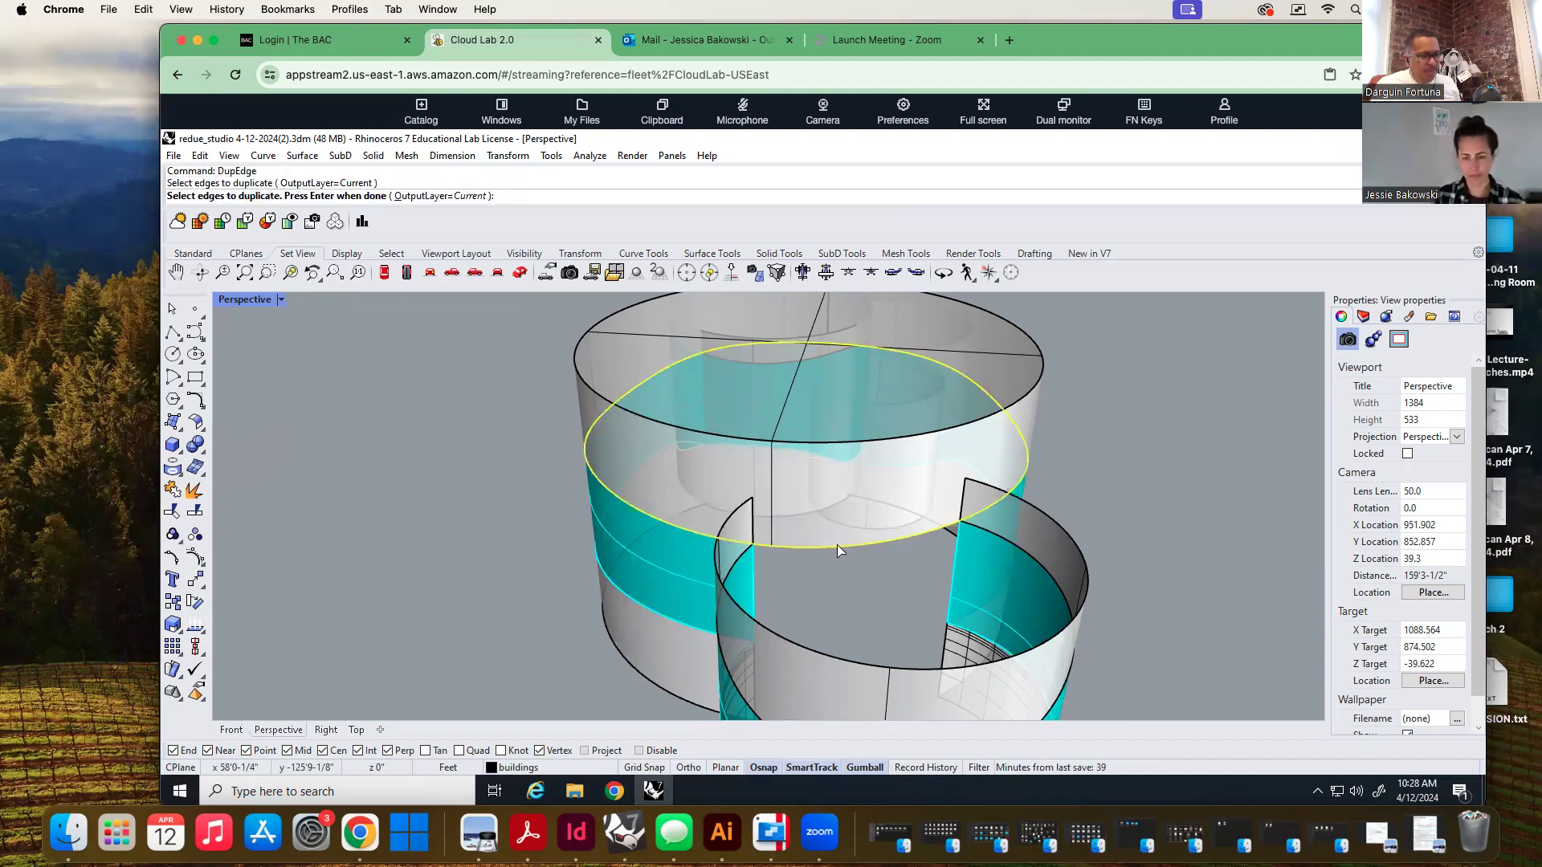
{"action": "key", "text": "Return"}
{"action": "key", "text": "Escape"}
Split the duplicated bottom-edge curve with the small cylinder's upper wall as the cutting object
{"action": "type", "text": "split"}
{"action": "key", "text": "Return"}
{"action": "left_click", "coordinate": [837, 546]}
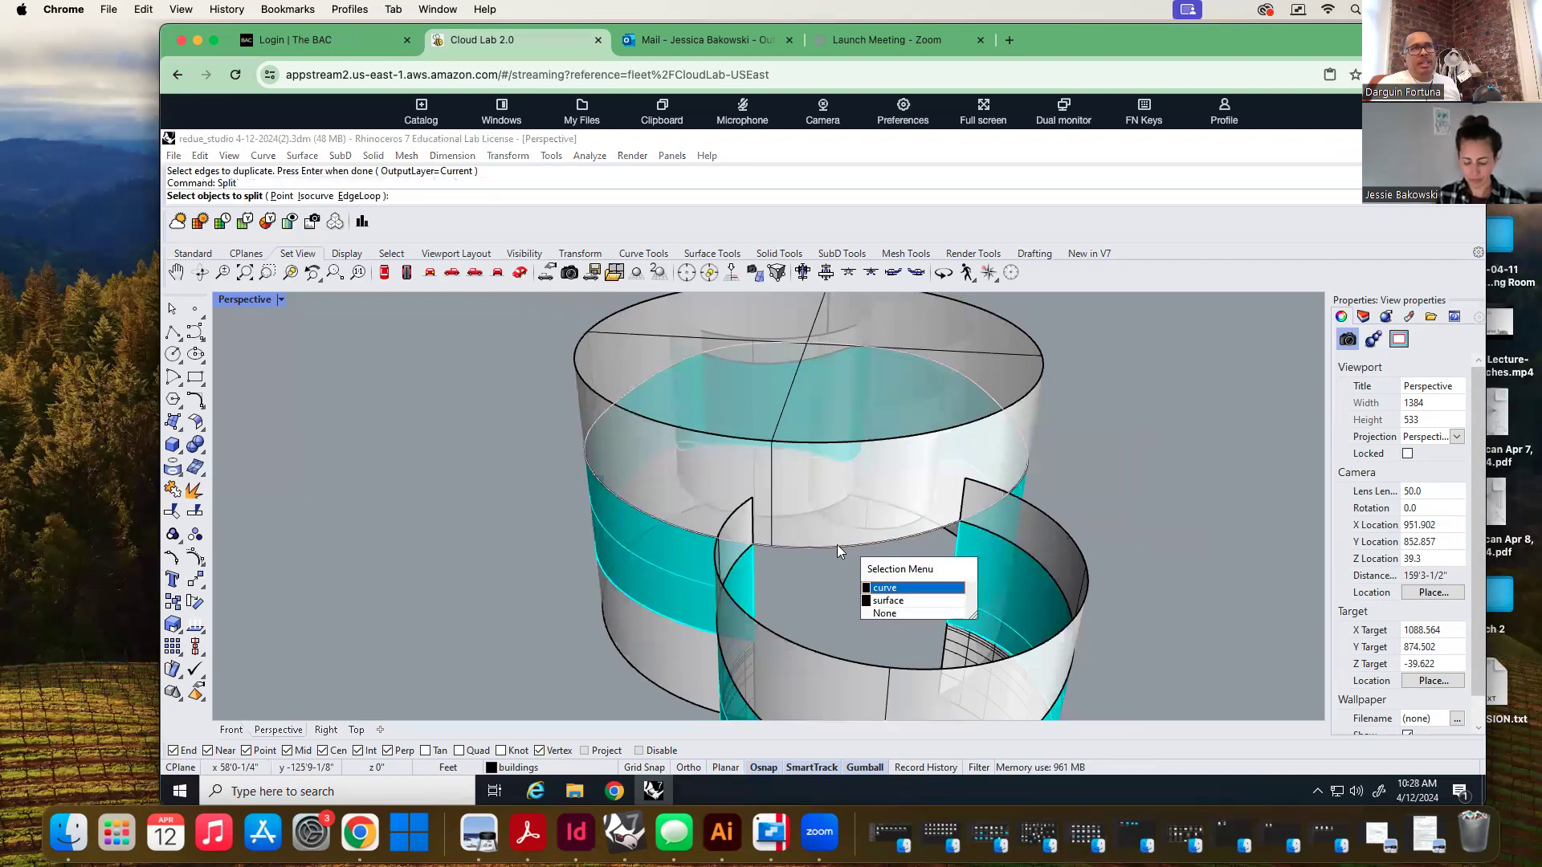
{"action": "left_click", "coordinate": [900, 587]}
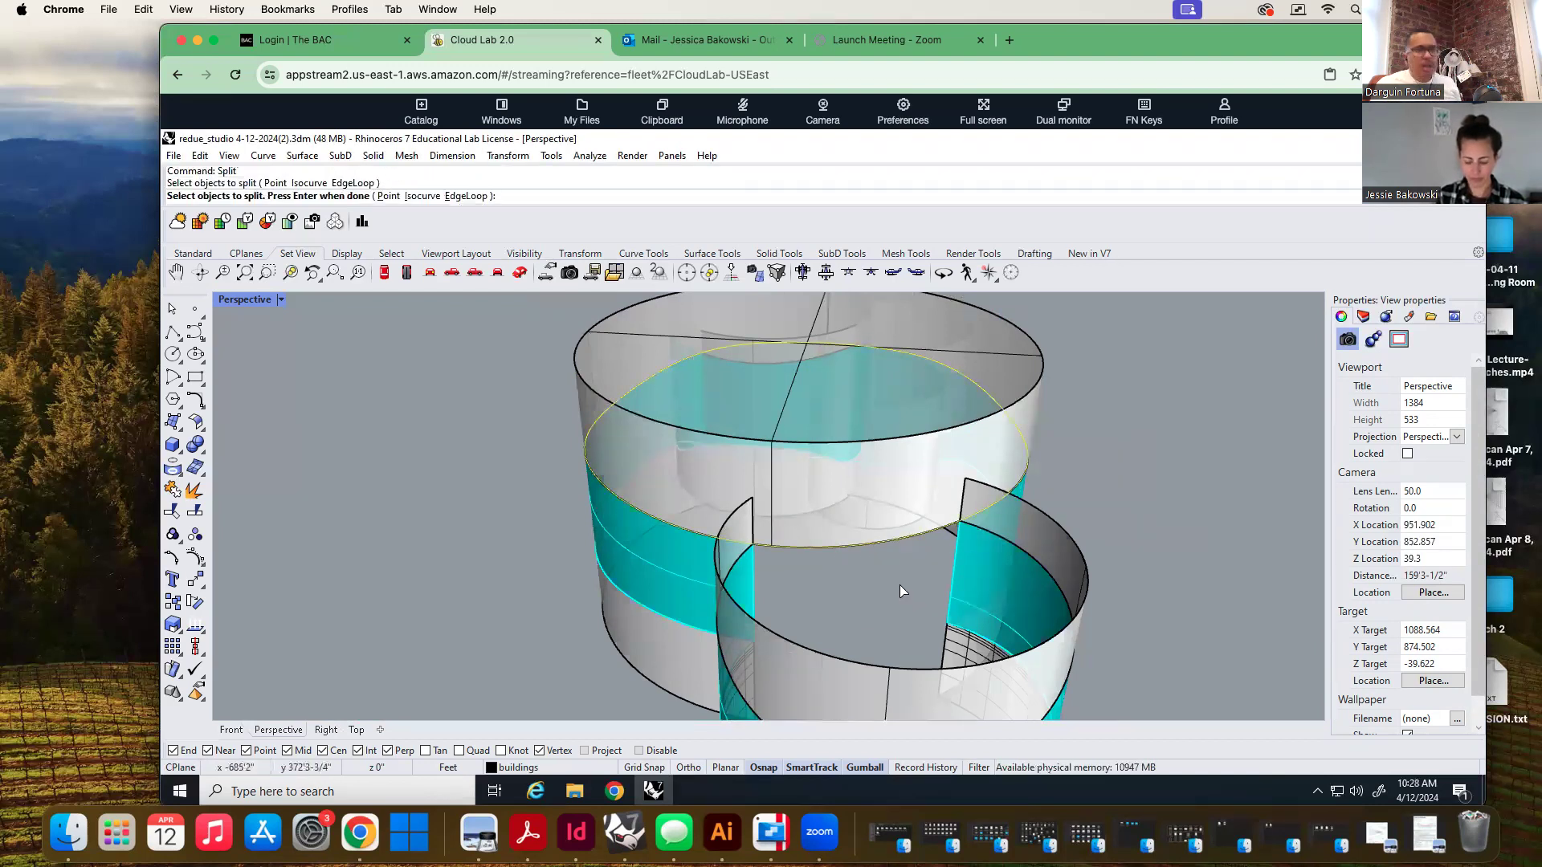
{"action": "key", "text": "Return"}
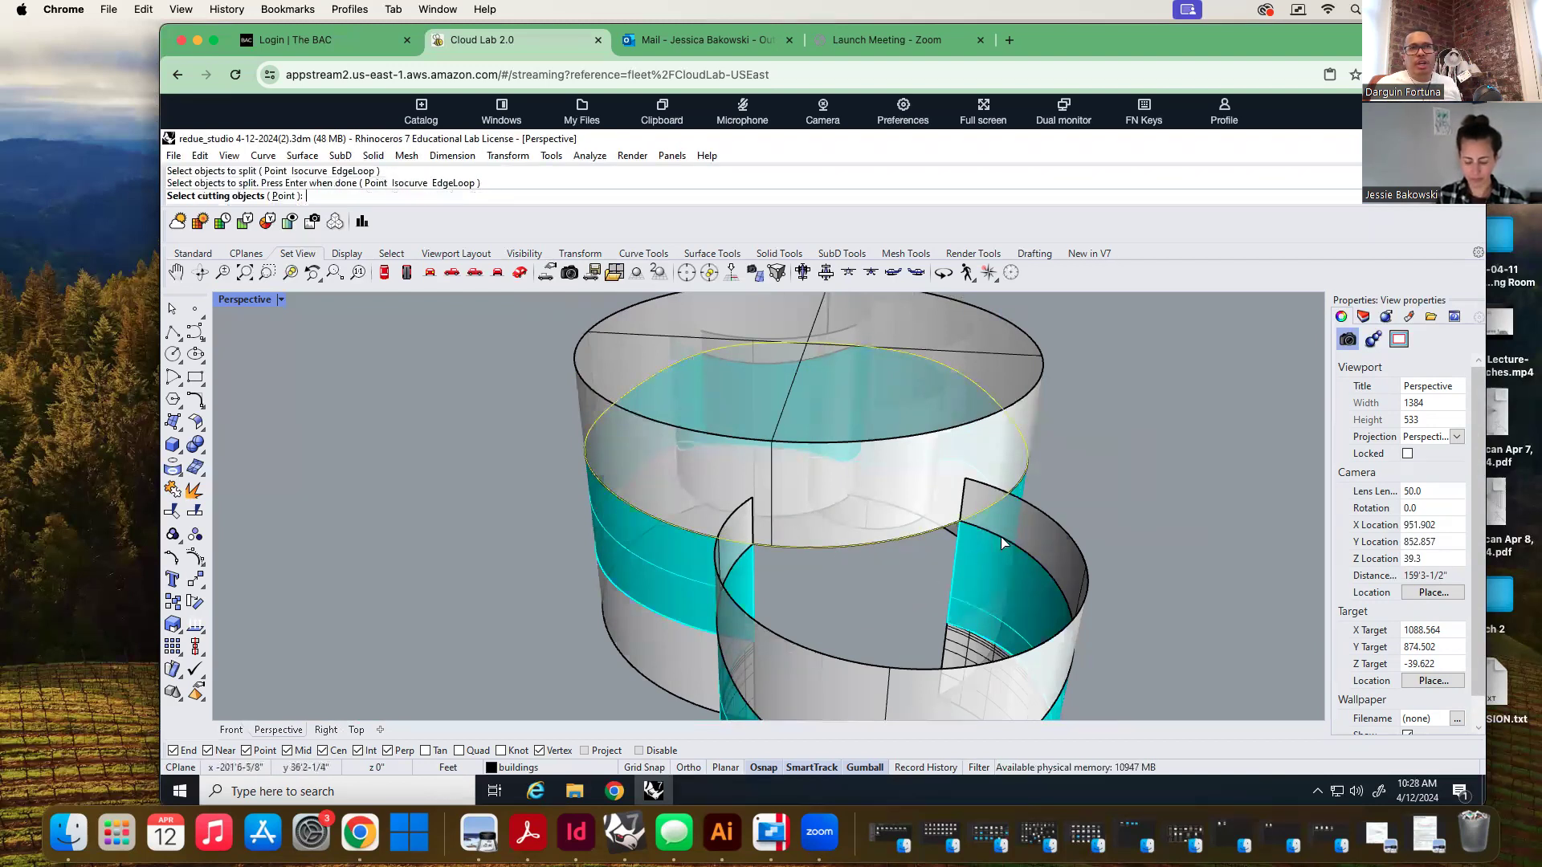
{"action": "left_click", "coordinate": [963, 514]}
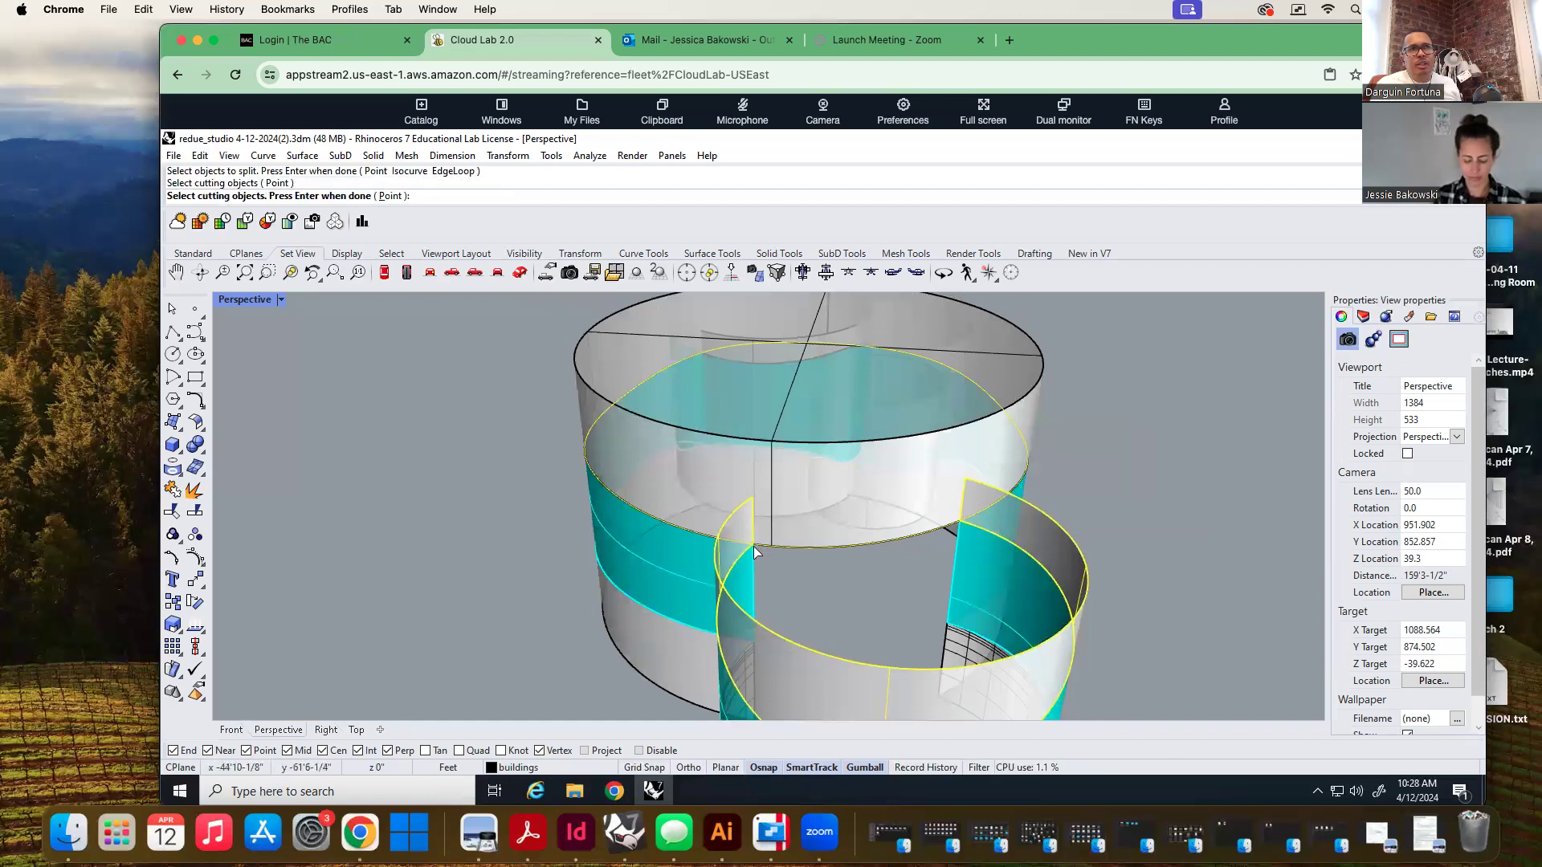
{"action": "key", "text": "Return"}
Try to move the split arc between the small cylinder's wall ends up to the wall's top corner, and undo the move
{"action": "left_click", "coordinate": [803, 547]}
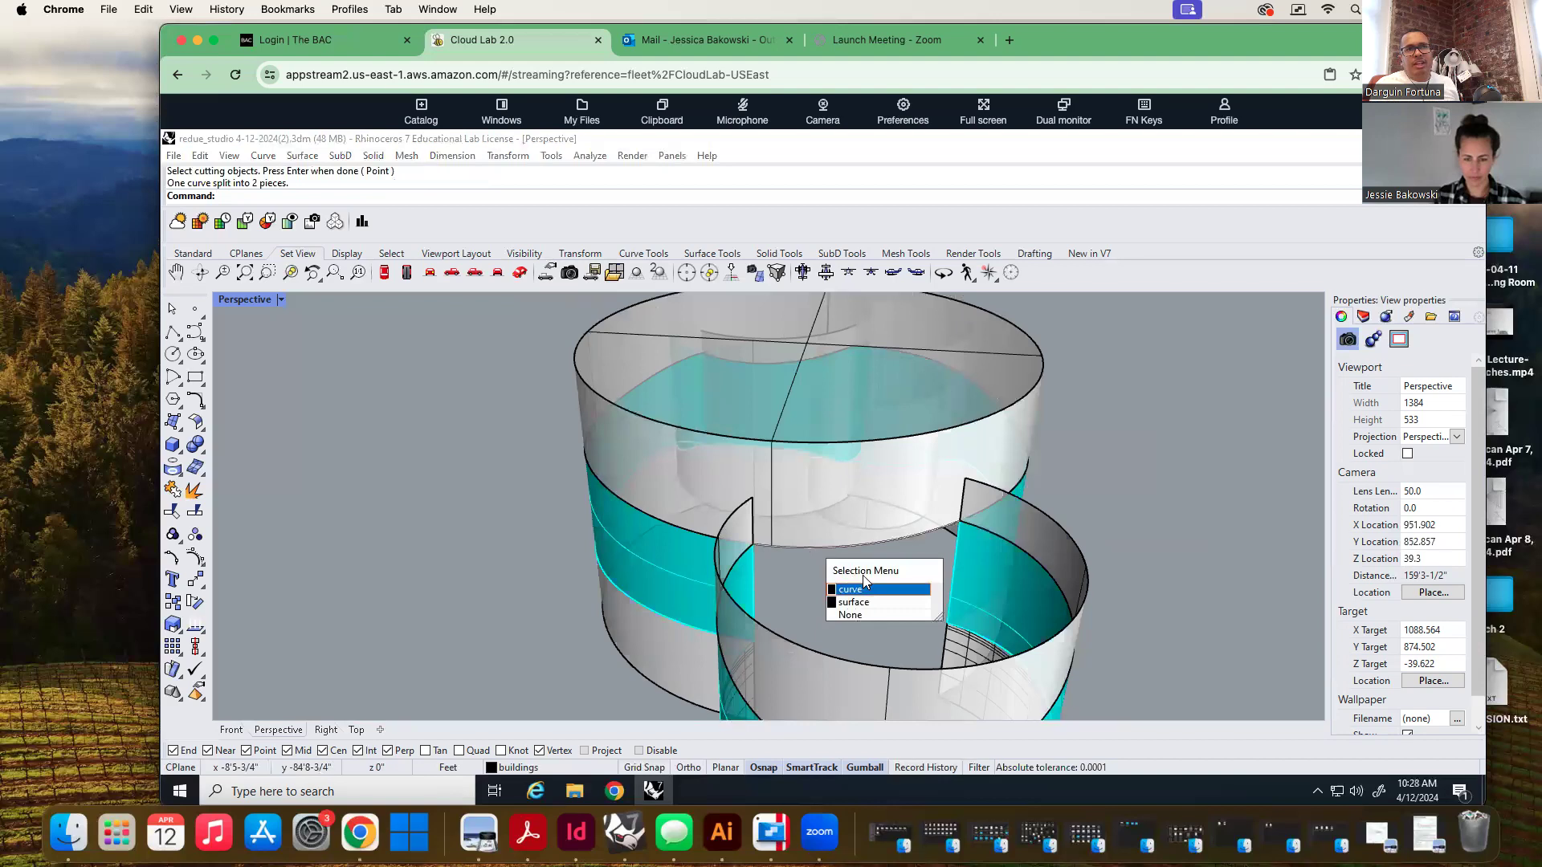
{"action": "left_click", "coordinate": [881, 589]}
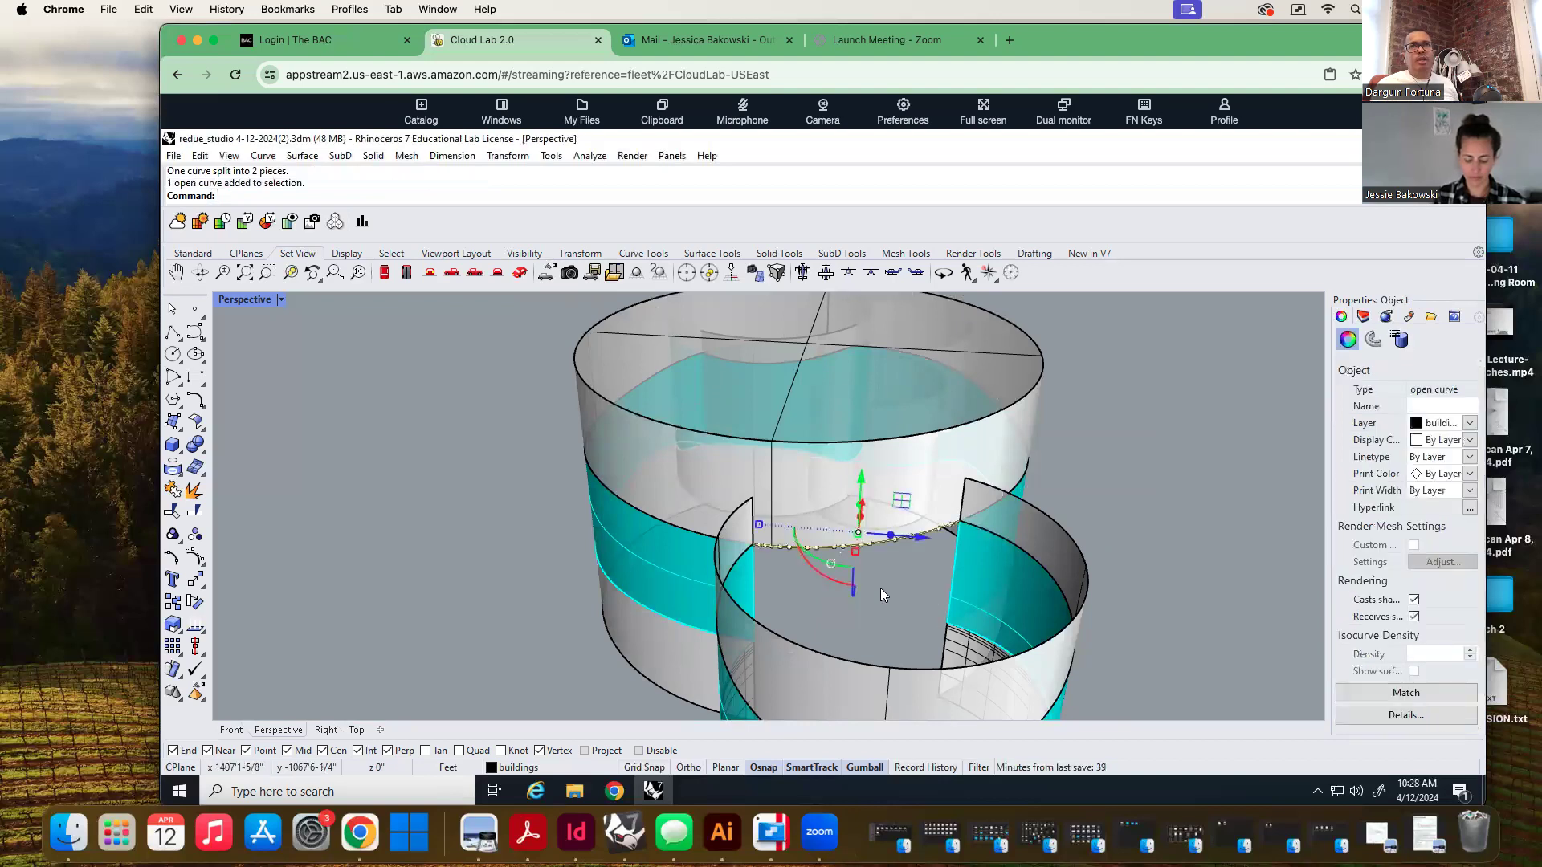
{"action": "type", "text": "move"}
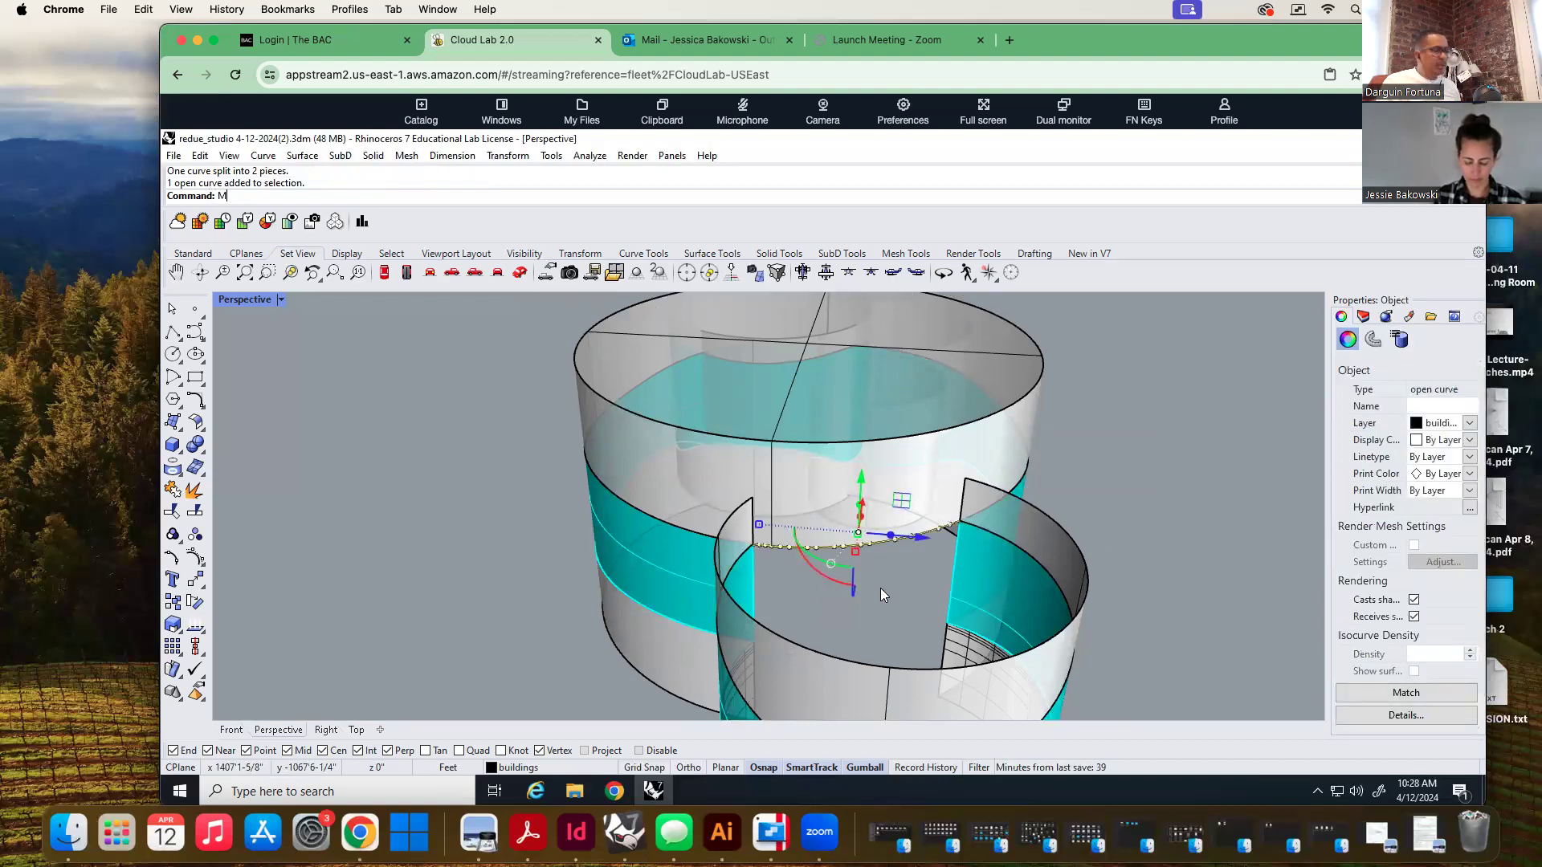
{"action": "key", "text": "Return"}
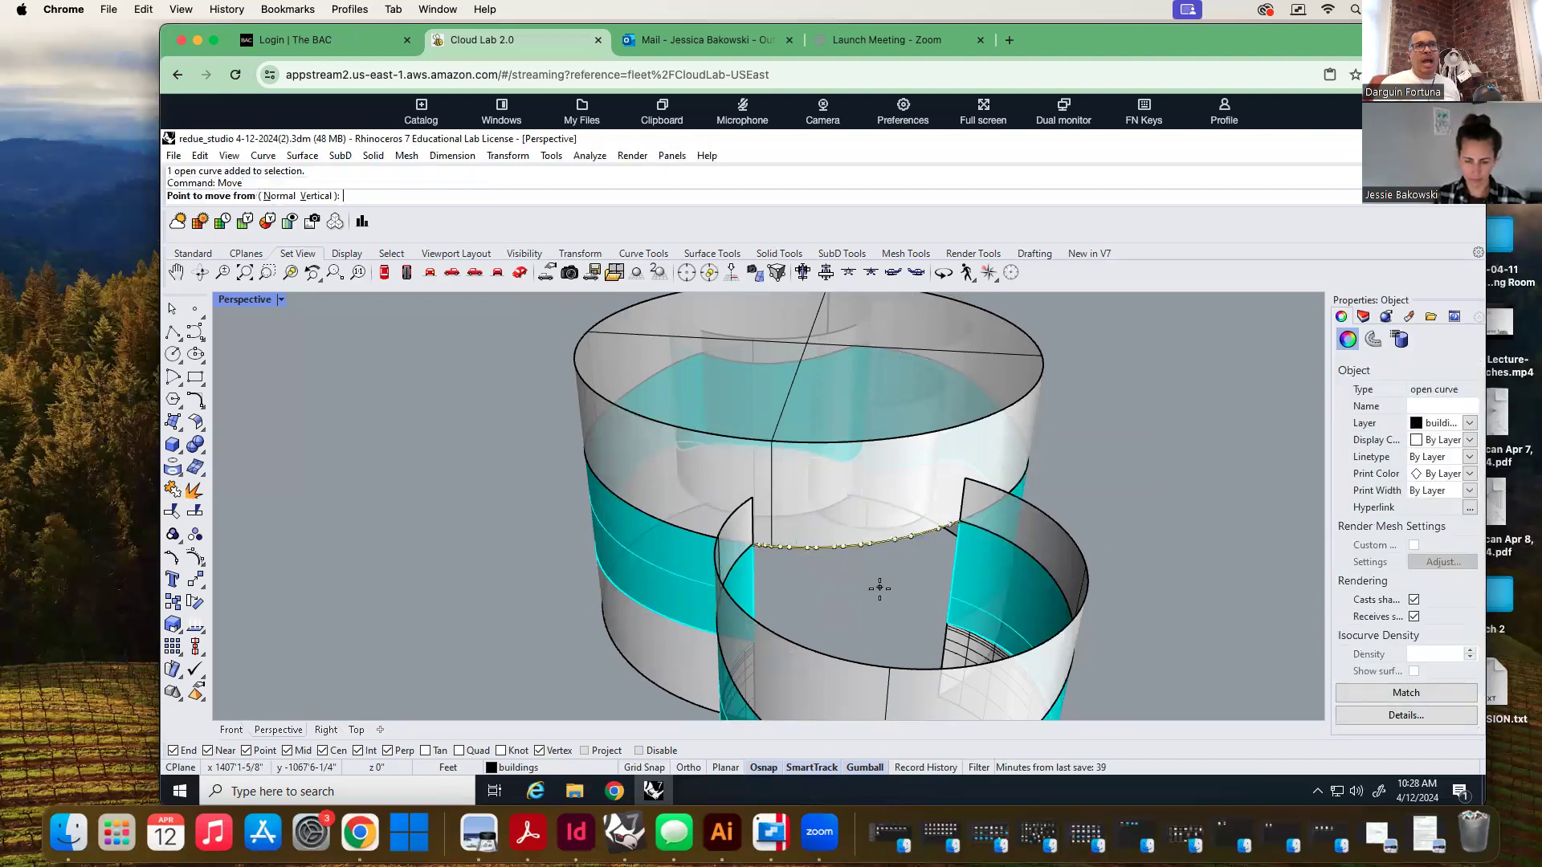
{"action": "left_click", "coordinate": [747, 544]}
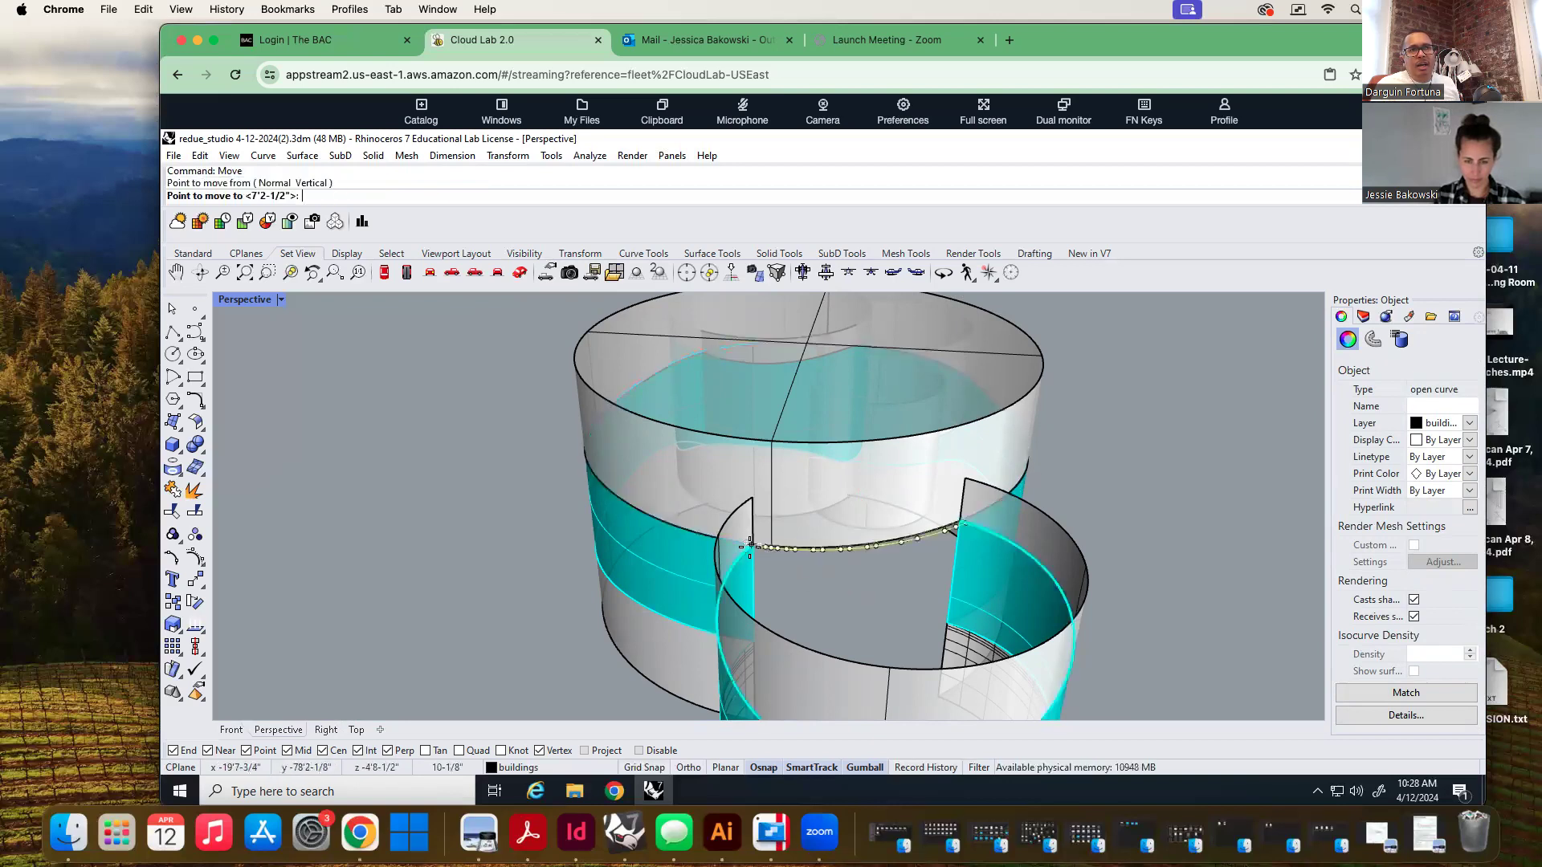
{"action": "left_click", "coordinate": [751, 502]}
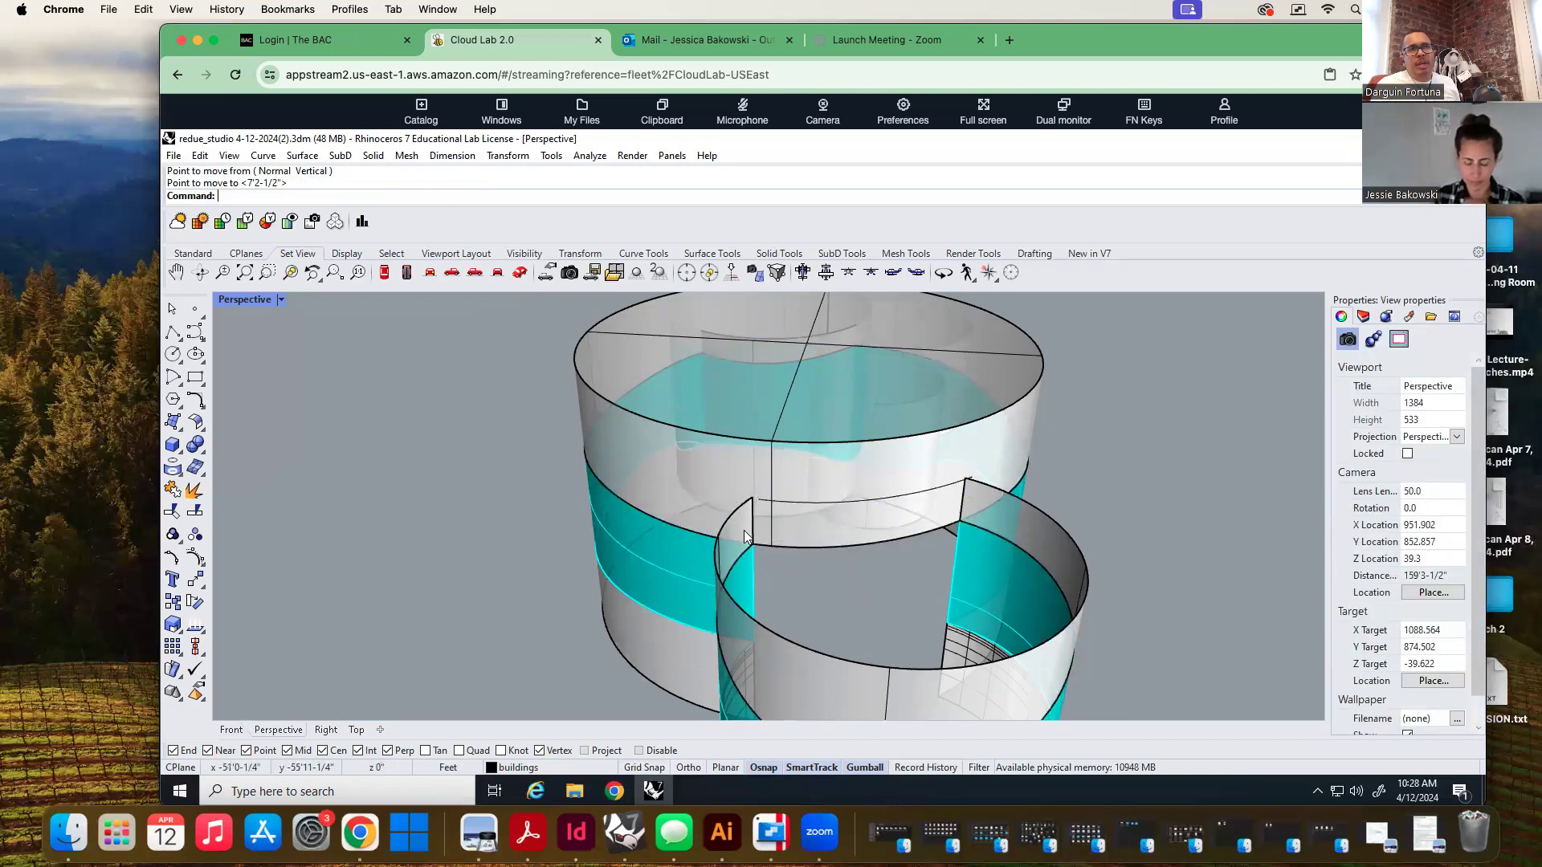
{"action": "key", "text": "ctrl+z"}
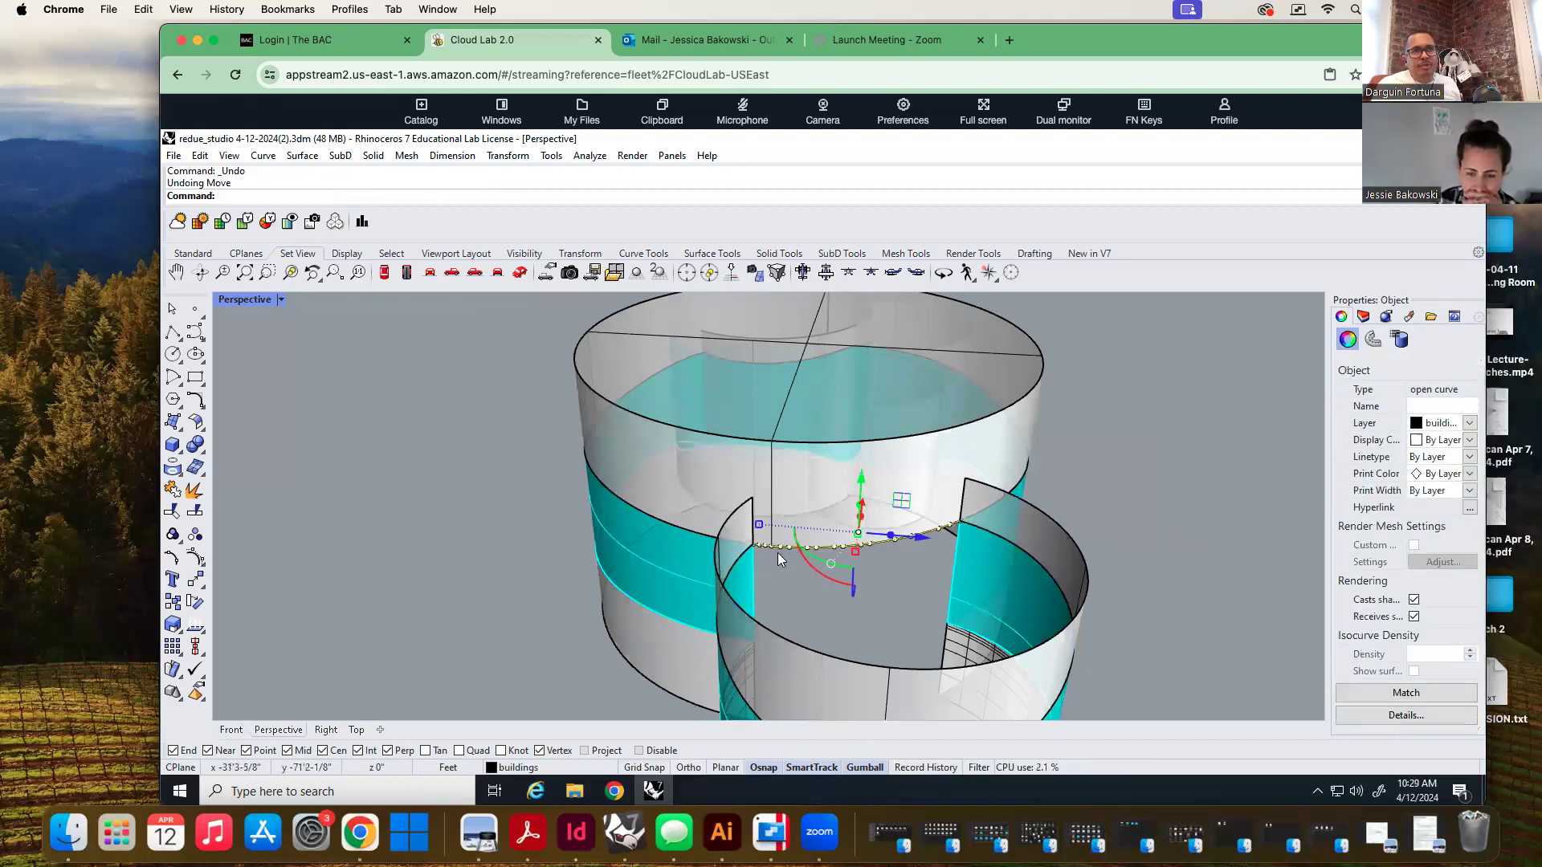
Move the split arc from its endpoint at the wall's lower corner up to the top corner of the small cylinder's wall
{"action": "scroll", "coordinate": [767, 546], "scroll_direction": "up", "scroll_amount": 5}
{"action": "scroll", "coordinate": [724, 594], "scroll_direction": "down", "scroll_amount": 3}
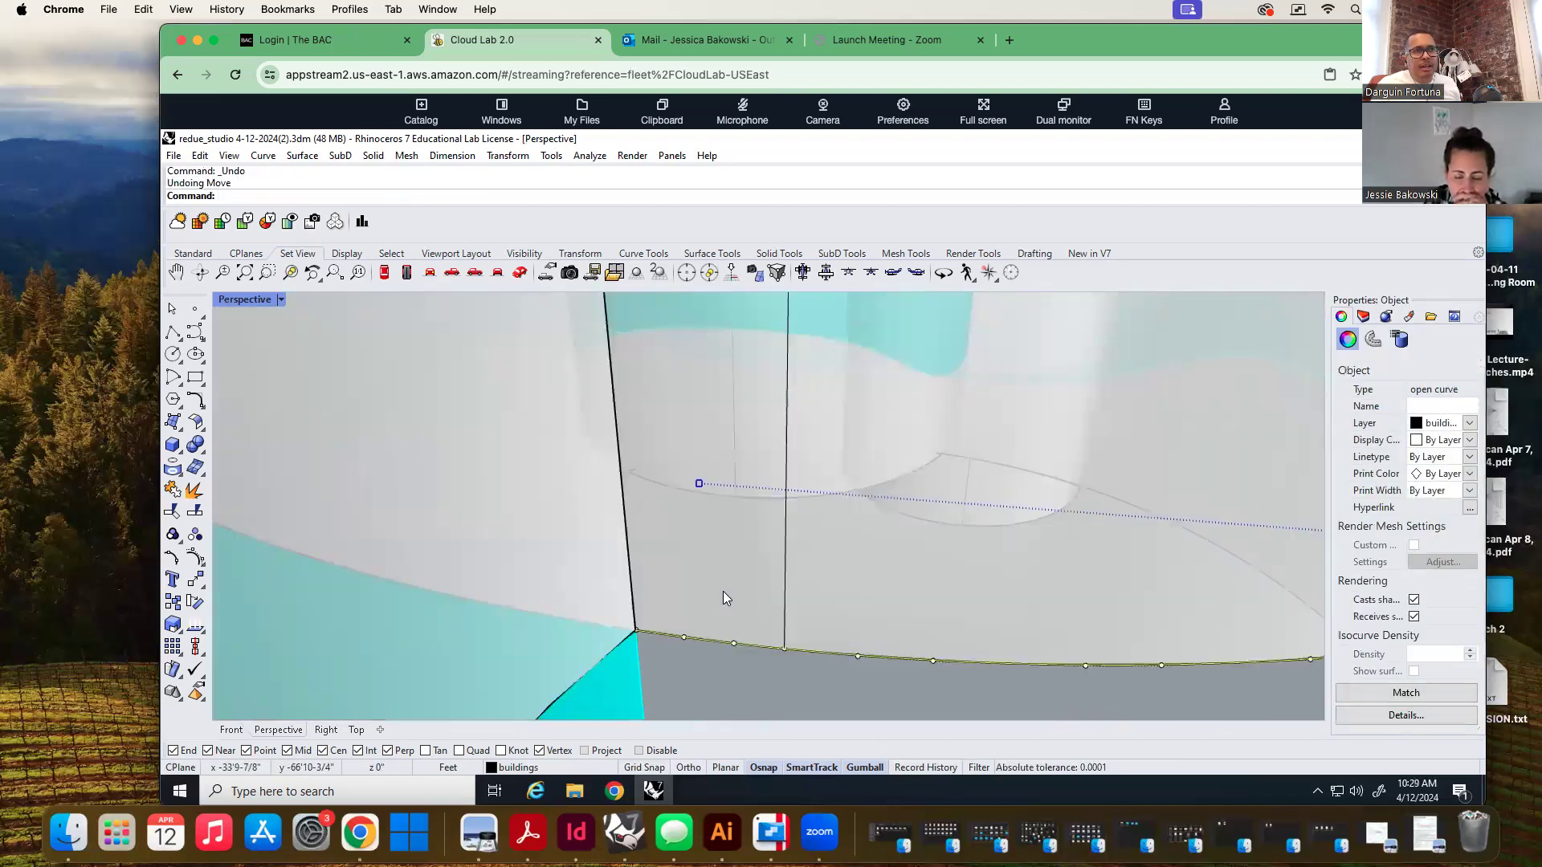
{"action": "type", "text": "ove"}
{"action": "key", "text": "Return"}
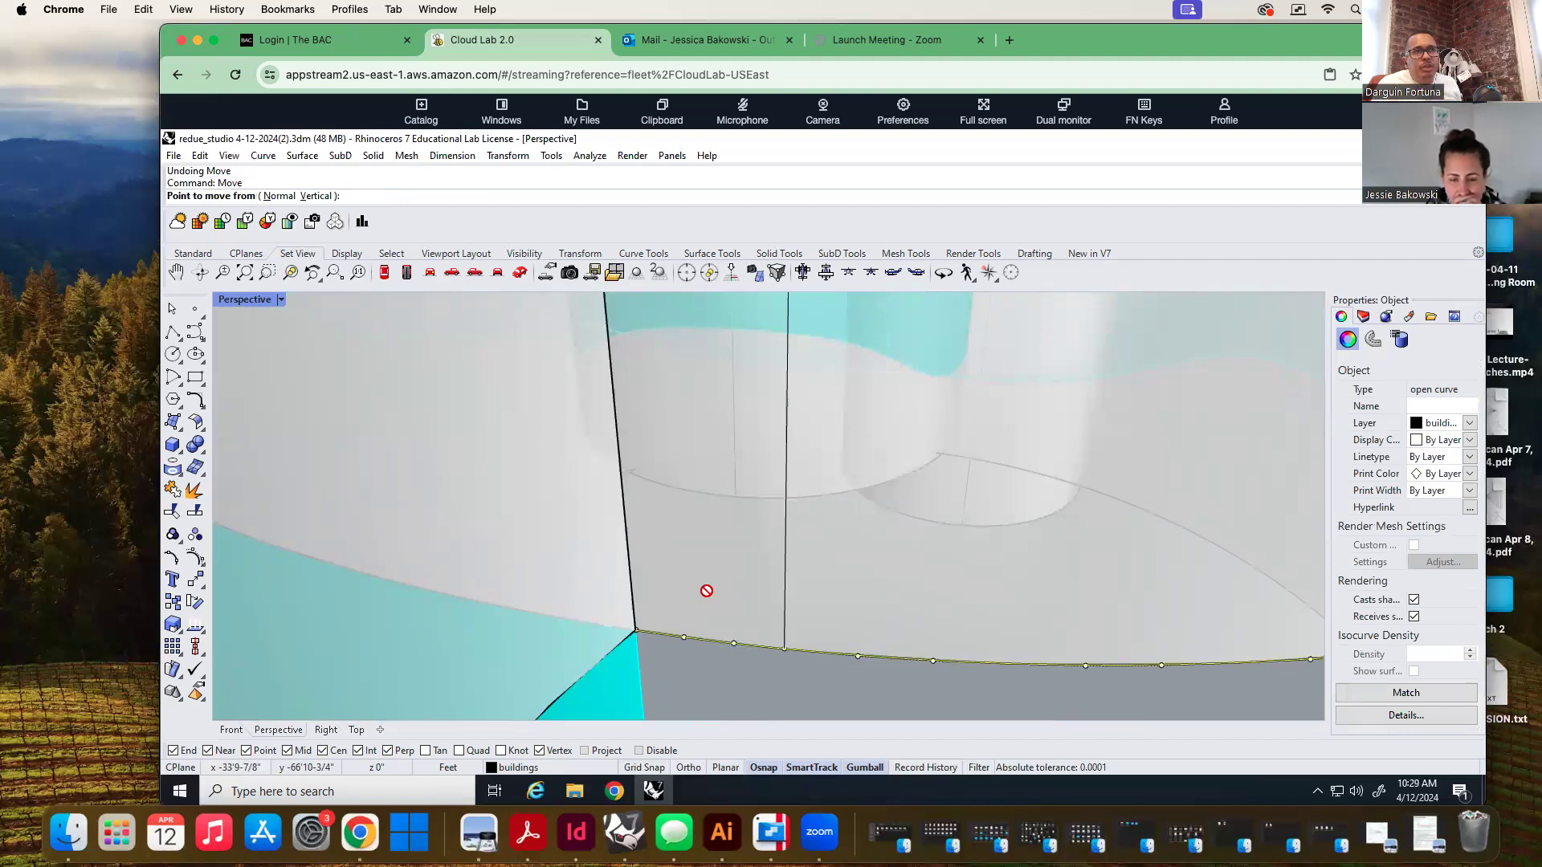
{"action": "left_click", "coordinate": [635, 632]}
{"action": "scroll", "coordinate": [636, 632], "scroll_direction": "down", "scroll_amount": 2}
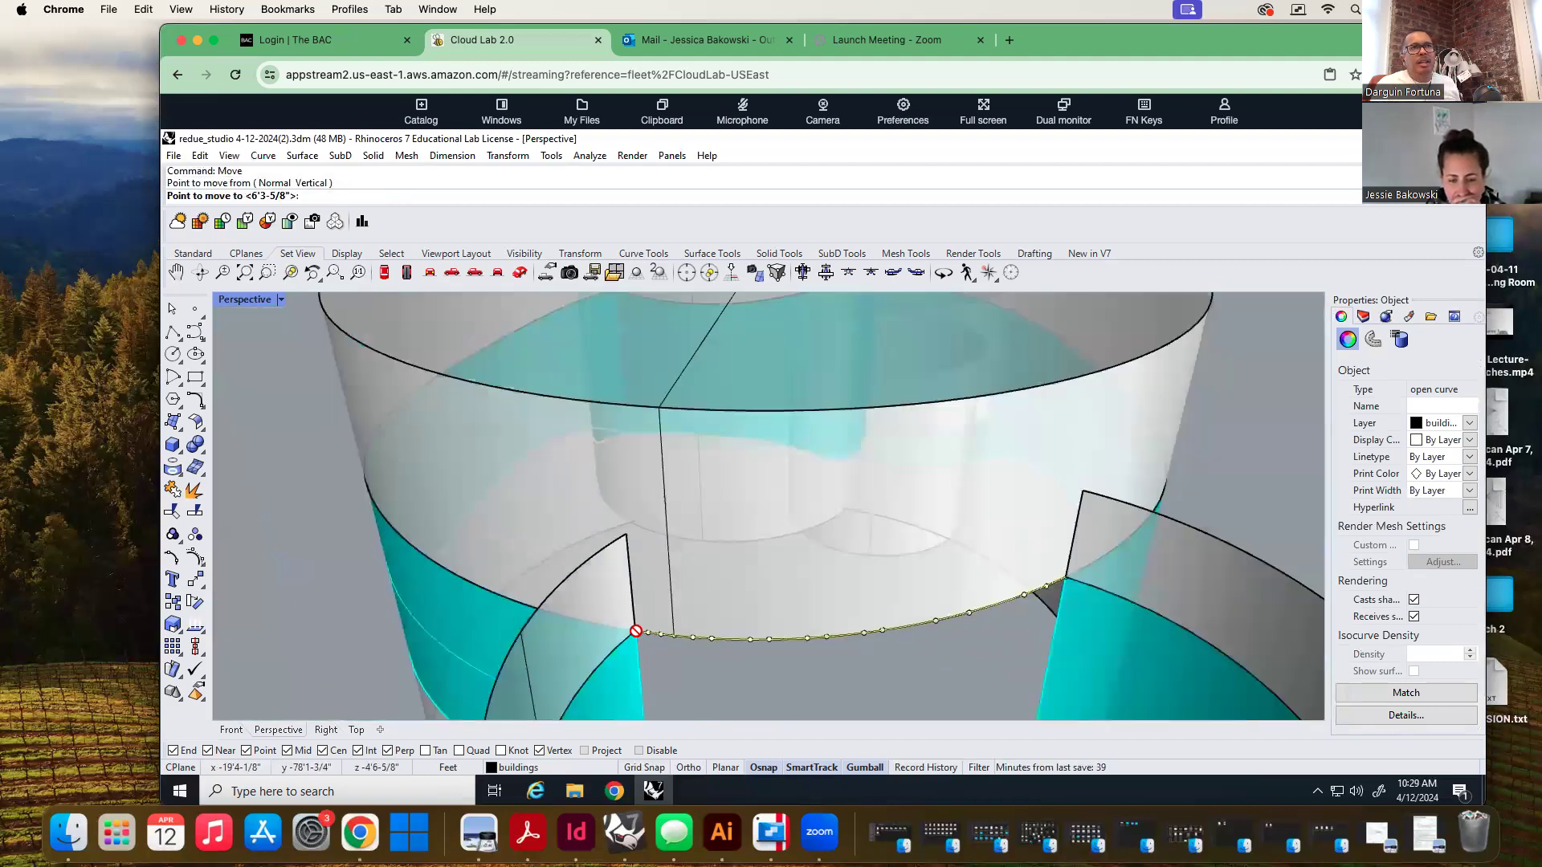
{"action": "left_click", "coordinate": [625, 532]}
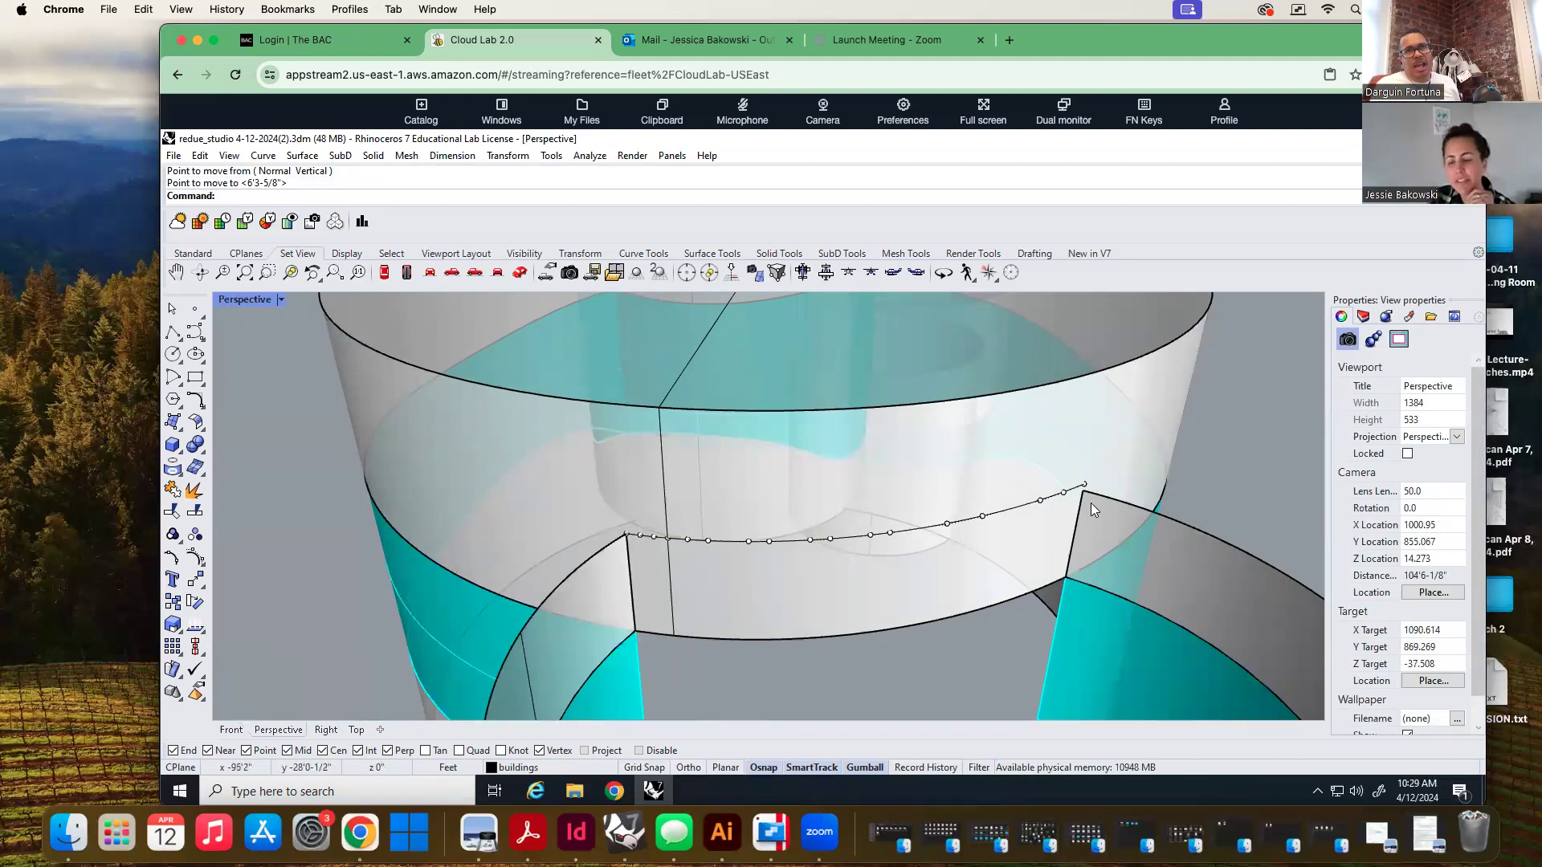
Try to pull the raised arc's far end point onto the opposite wall's top corner, and undo both that adjustment and the arc's move
{"action": "scroll", "coordinate": [1124, 492], "scroll_direction": "up", "scroll_amount": 2}
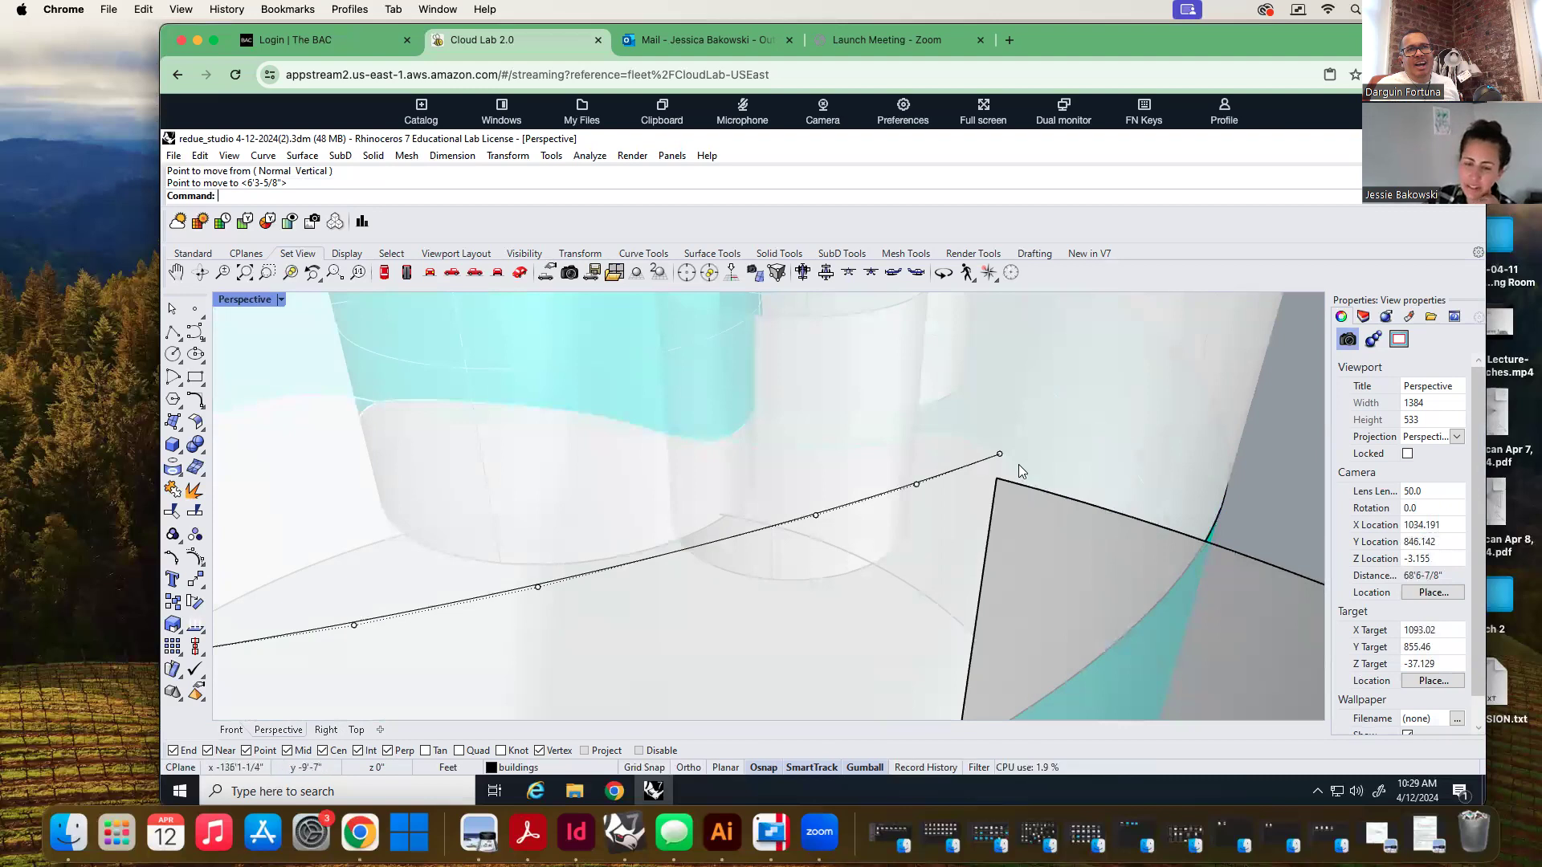
{"action": "left_click_drag", "start_coordinate": [1000, 455], "coordinate": [996, 479]}
{"action": "scroll", "coordinate": [843, 583], "scroll_direction": "down", "scroll_amount": 3}
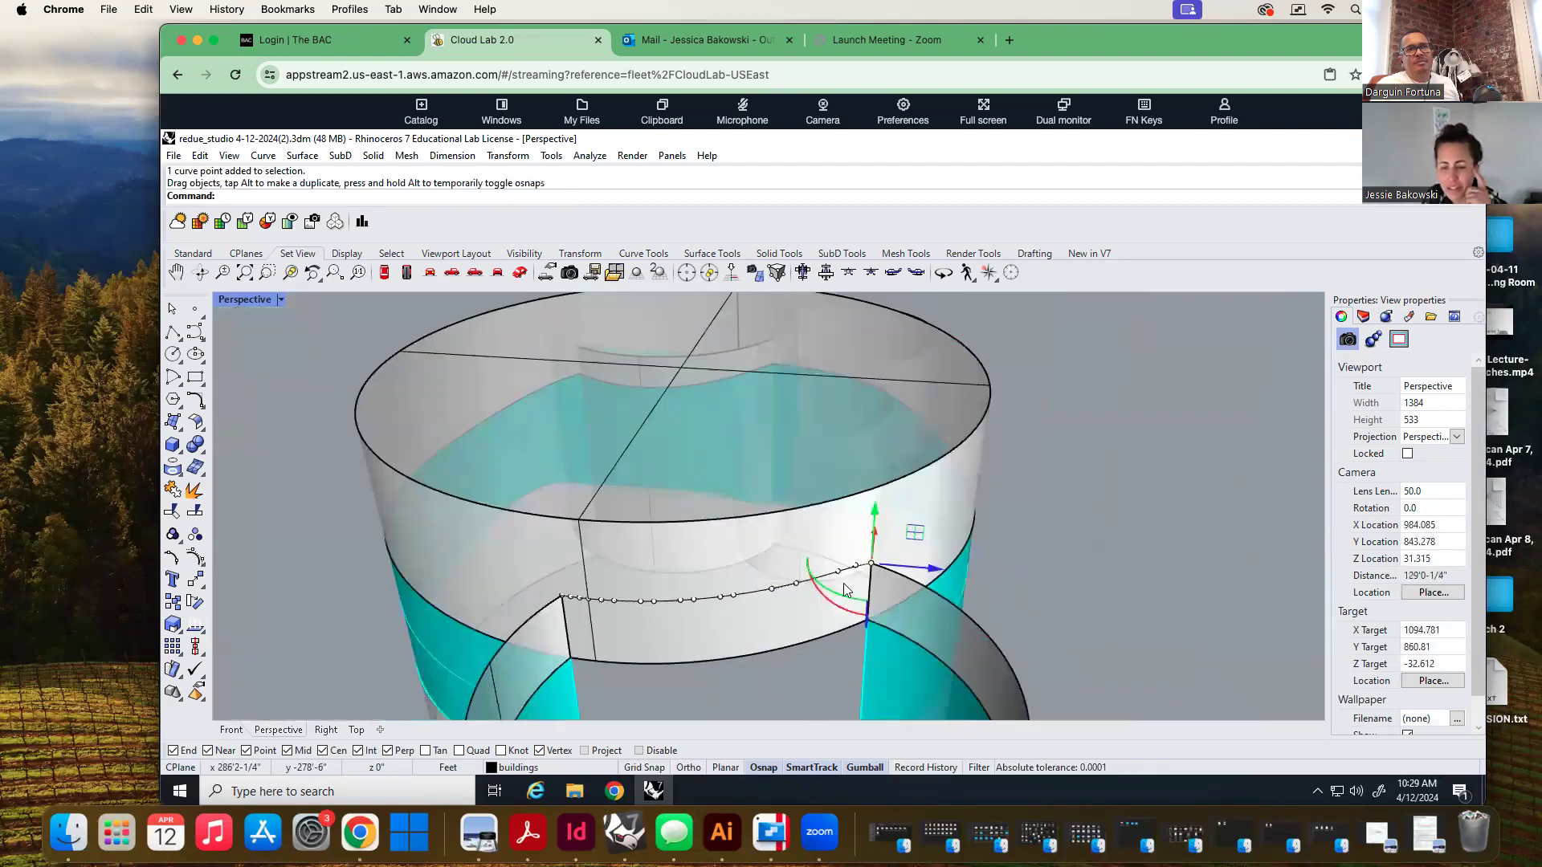
{"action": "key", "text": "Escape"}
{"action": "key", "text": "Escape"}
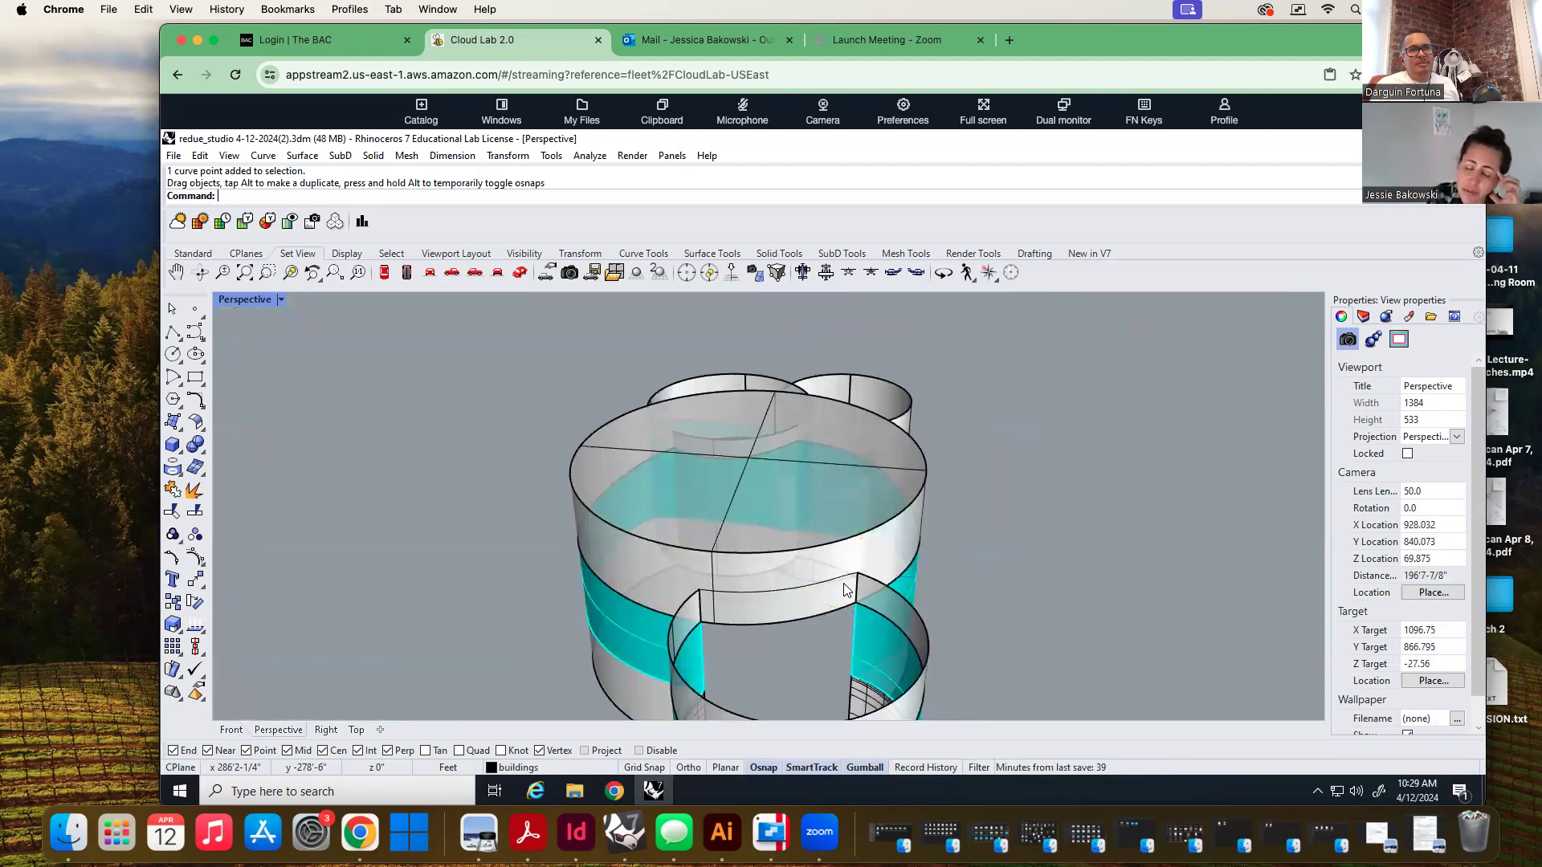
{"action": "key", "text": "ctrl+z"}
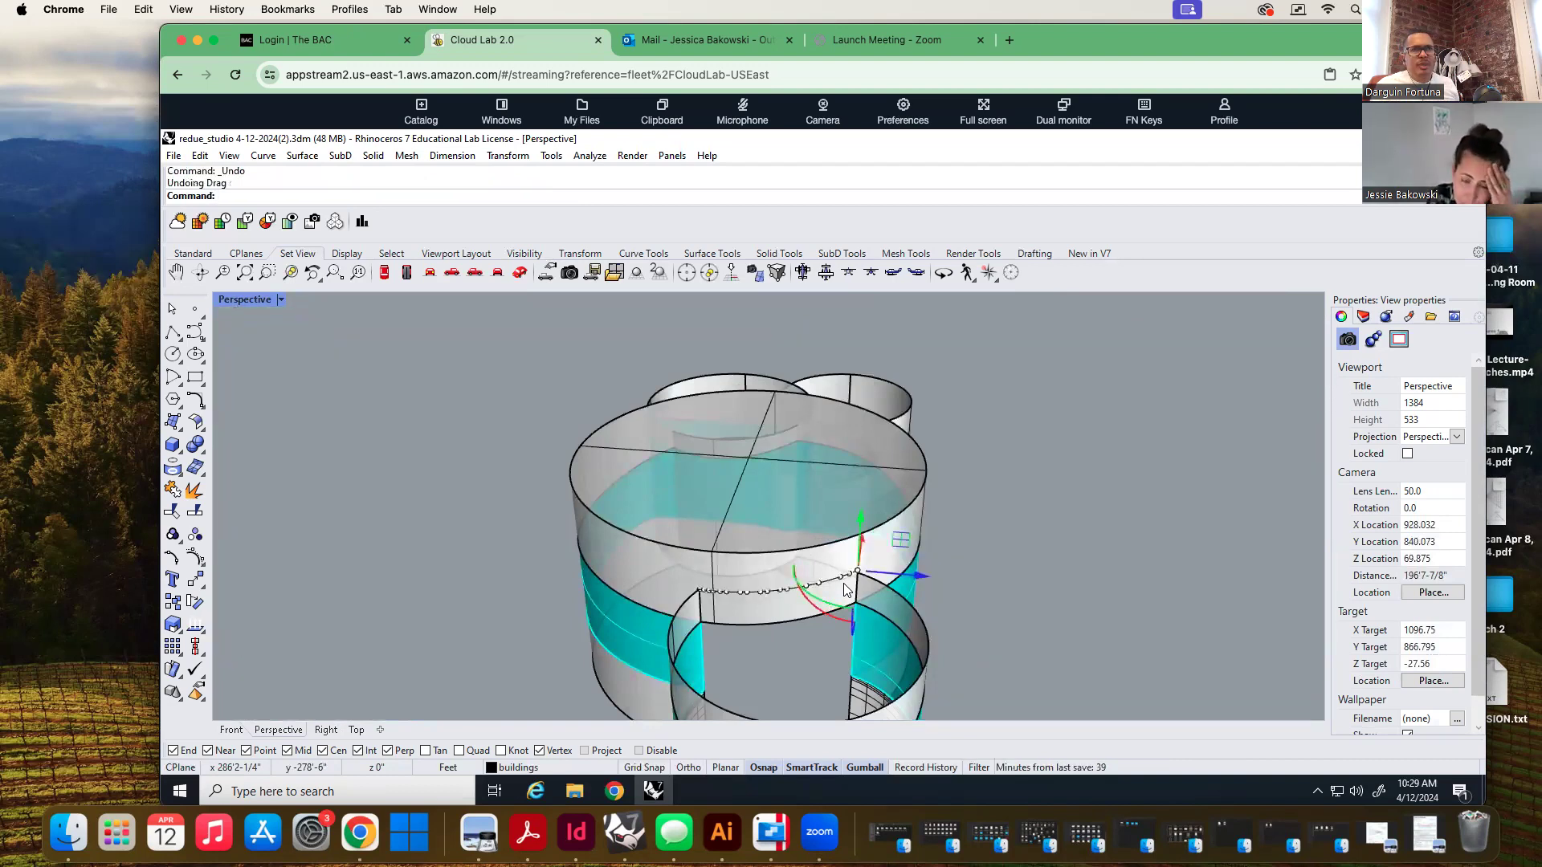
{"action": "key", "text": "ctrl+z"}
Try to move the split arc from its endpoint at the small cylinder's lower wall corner to the wall's top corner
{"action": "scroll", "coordinate": [845, 631], "scroll_direction": "up", "scroll_amount": 5}
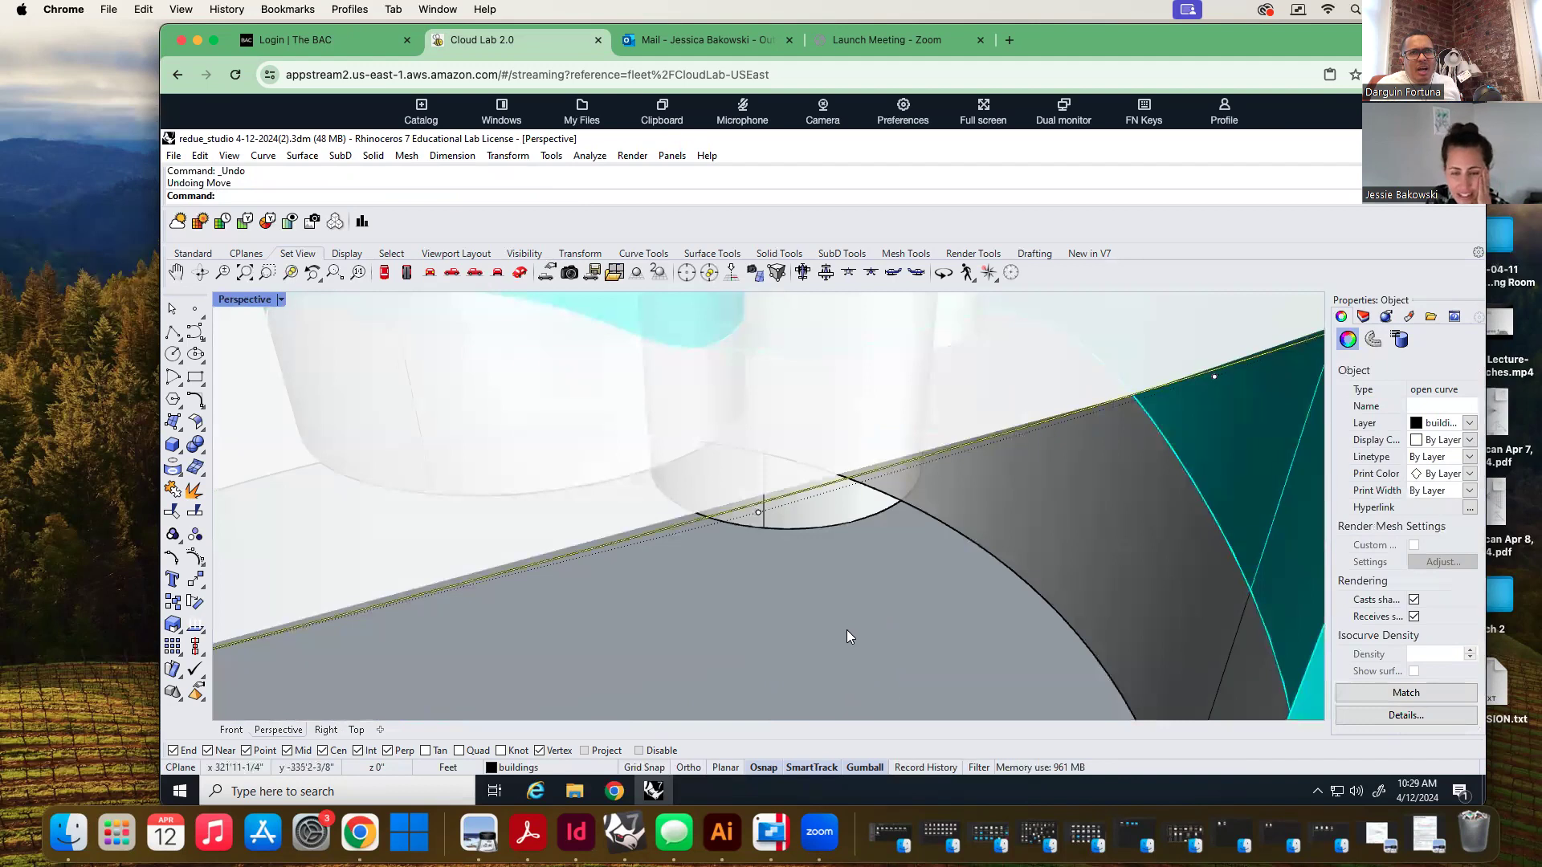
{"action": "scroll", "coordinate": [846, 628], "scroll_direction": "down", "scroll_amount": 6}
{"action": "scroll", "coordinate": [933, 621], "scroll_direction": "up", "scroll_amount": 10}
{"action": "scroll", "coordinate": [933, 618], "scroll_direction": "down", "scroll_amount": 5}
{"action": "scroll", "coordinate": [961, 606], "scroll_direction": "down", "scroll_amount": 3}
{"action": "scroll", "coordinate": [964, 609], "scroll_direction": "up", "scroll_amount": 3}
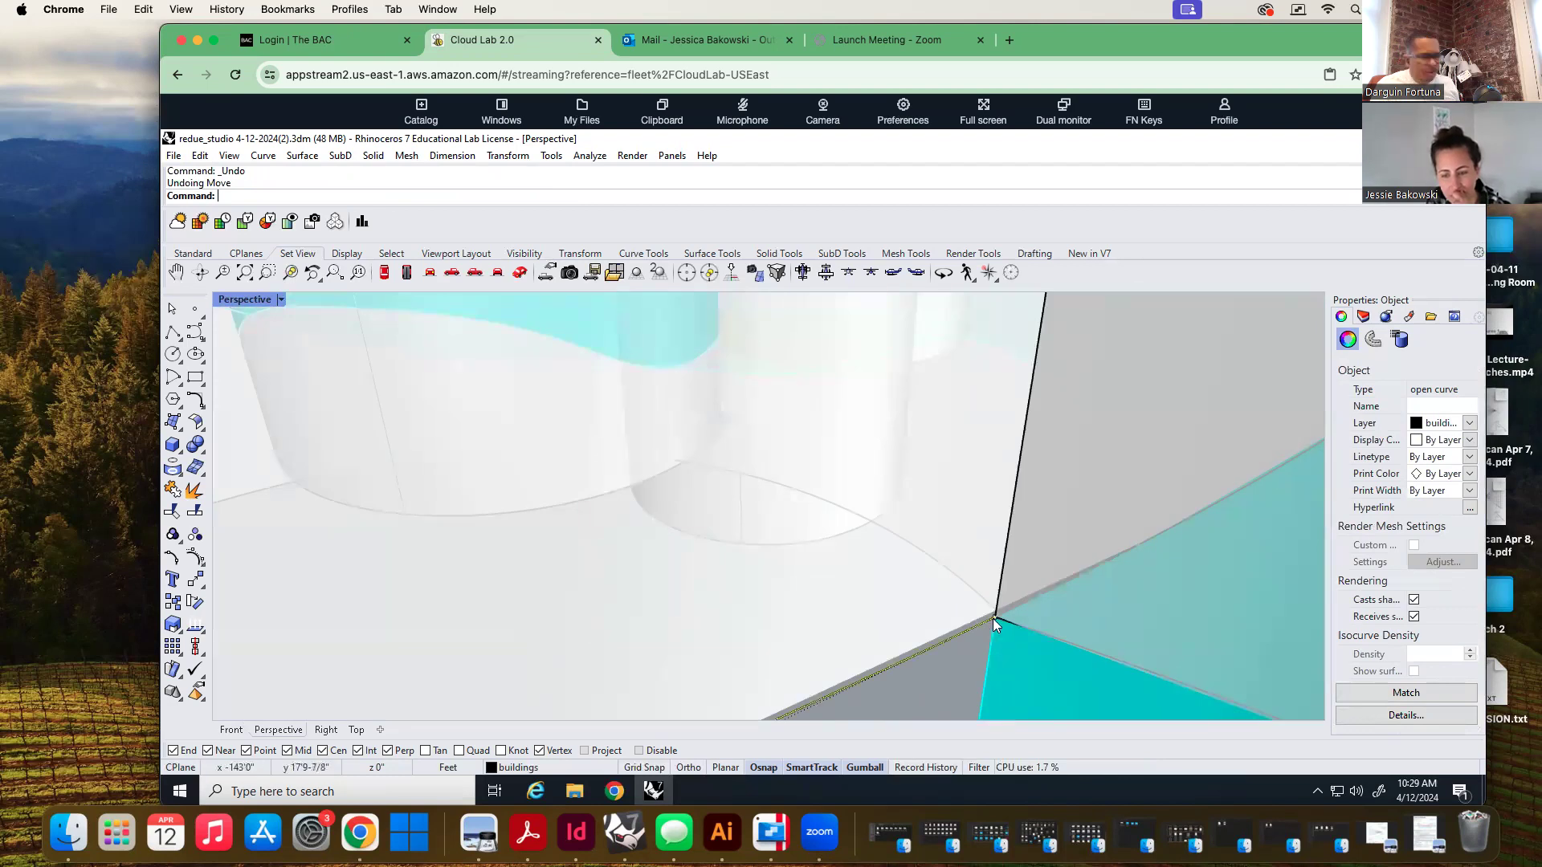
{"action": "type", "text": "move"}
{"action": "key", "text": "Return"}
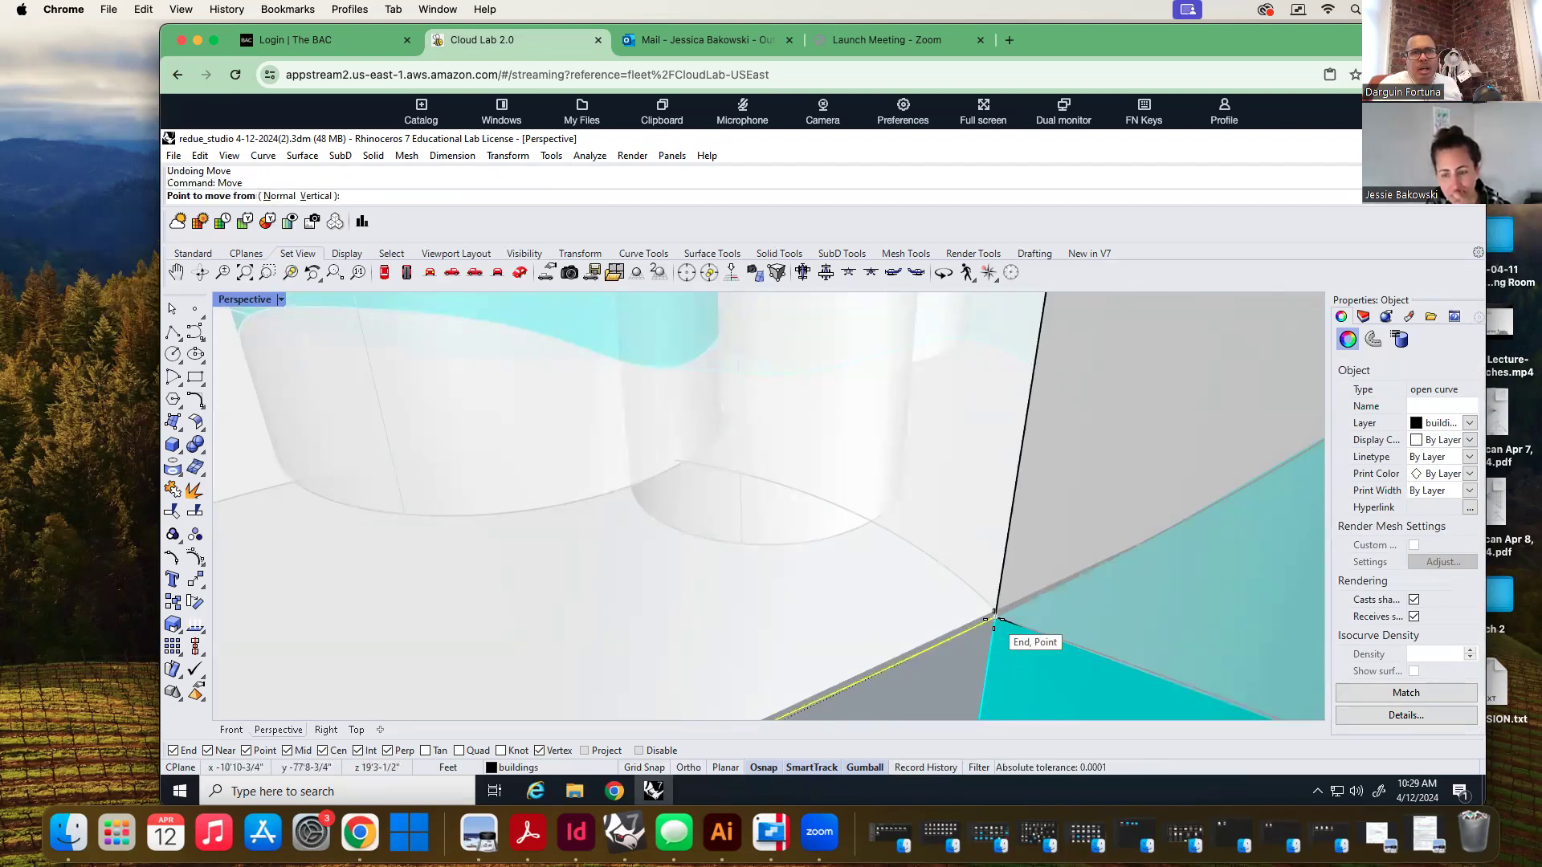
{"action": "left_click", "coordinate": [994, 619]}
{"action": "scroll", "coordinate": [995, 618], "scroll_direction": "down", "scroll_amount": 3}
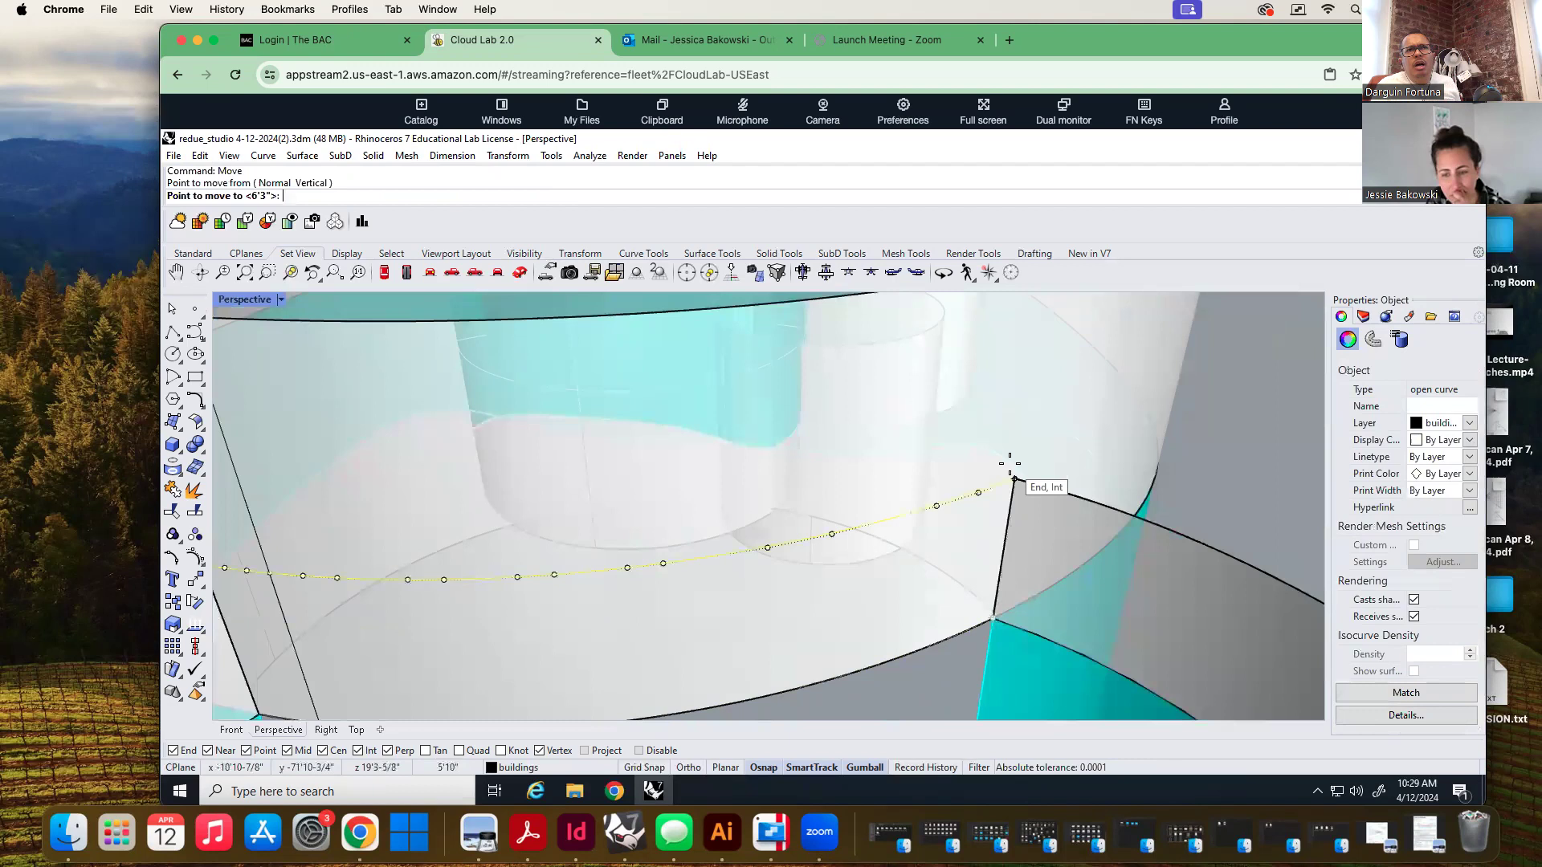
{"action": "left_click", "coordinate": [1013, 479]}
{"action": "scroll", "coordinate": [1033, 479], "scroll_direction": "down", "scroll_amount": 3}
{"action": "scroll", "coordinate": [1033, 479], "scroll_direction": "down", "scroll_amount": 3}
{"action": "scroll", "coordinate": [920, 498], "scroll_direction": "up", "scroll_amount": 6}
{"action": "scroll", "coordinate": [680, 515], "scroll_direction": "up", "scroll_amount": 12}
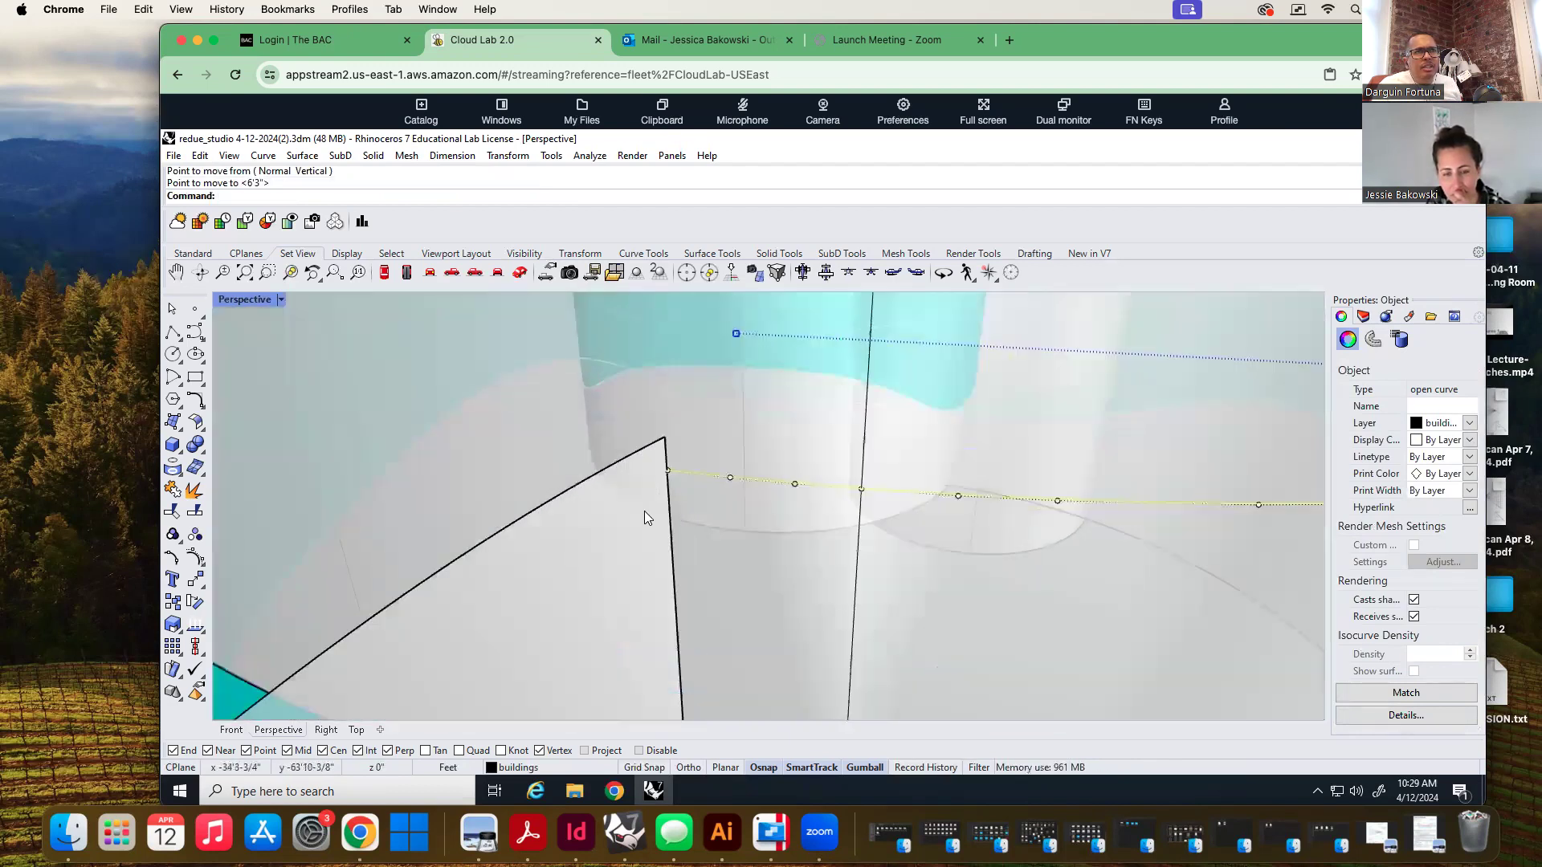
{"action": "scroll", "coordinate": [647, 518], "scroll_direction": "down", "scroll_amount": 3}
{"action": "scroll", "coordinate": [664, 525], "scroll_direction": "up", "scroll_amount": 2}
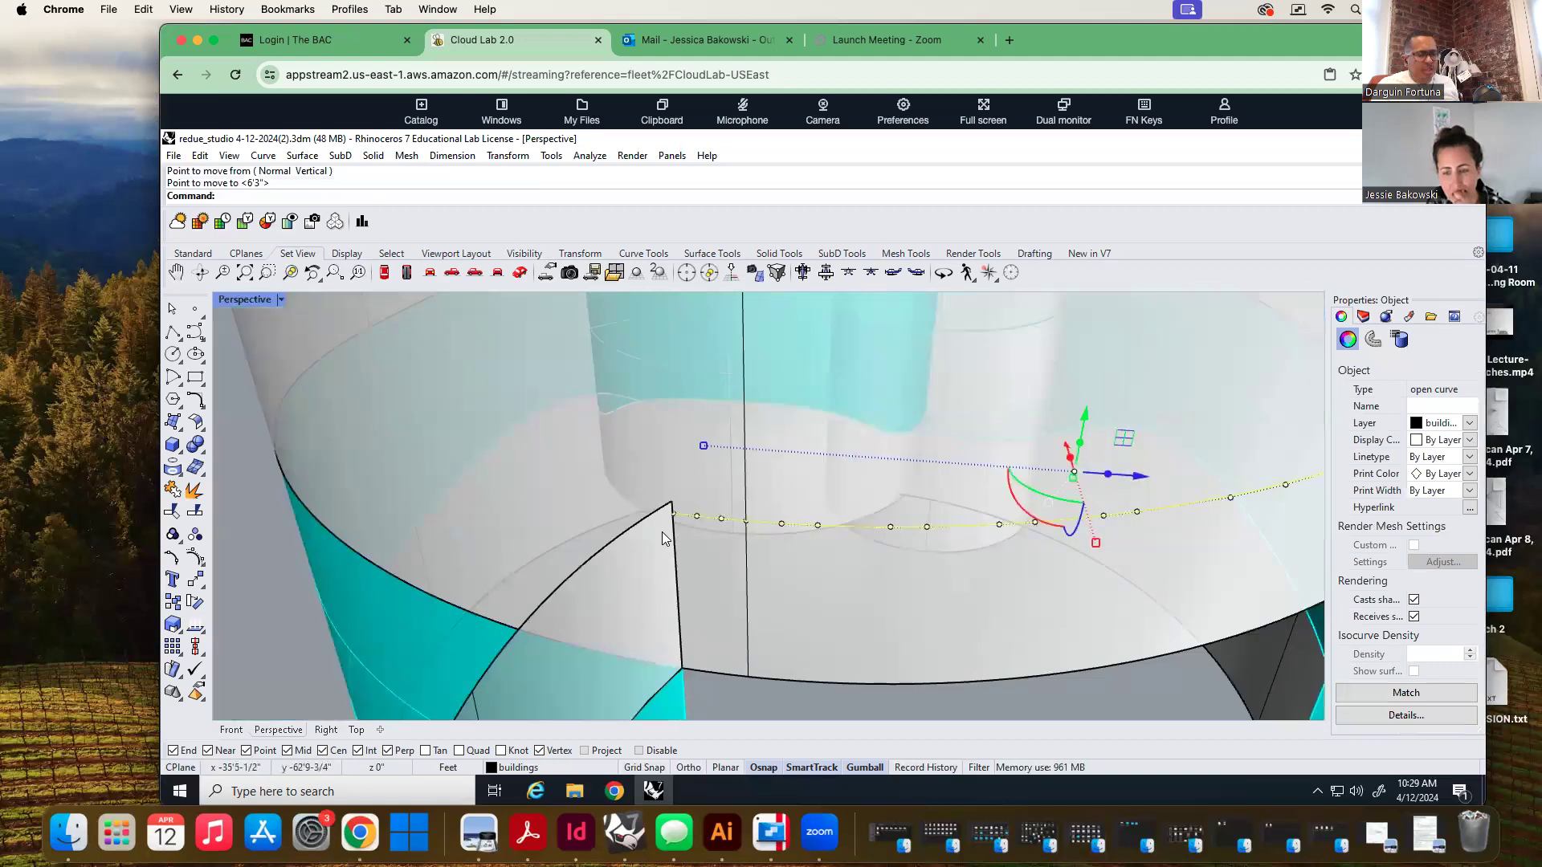
Delete the raised arc between the small cylinder's wall ends
{"action": "key", "text": "Delete"}
{"action": "scroll", "coordinate": [660, 540], "scroll_direction": "down", "scroll_amount": 5}
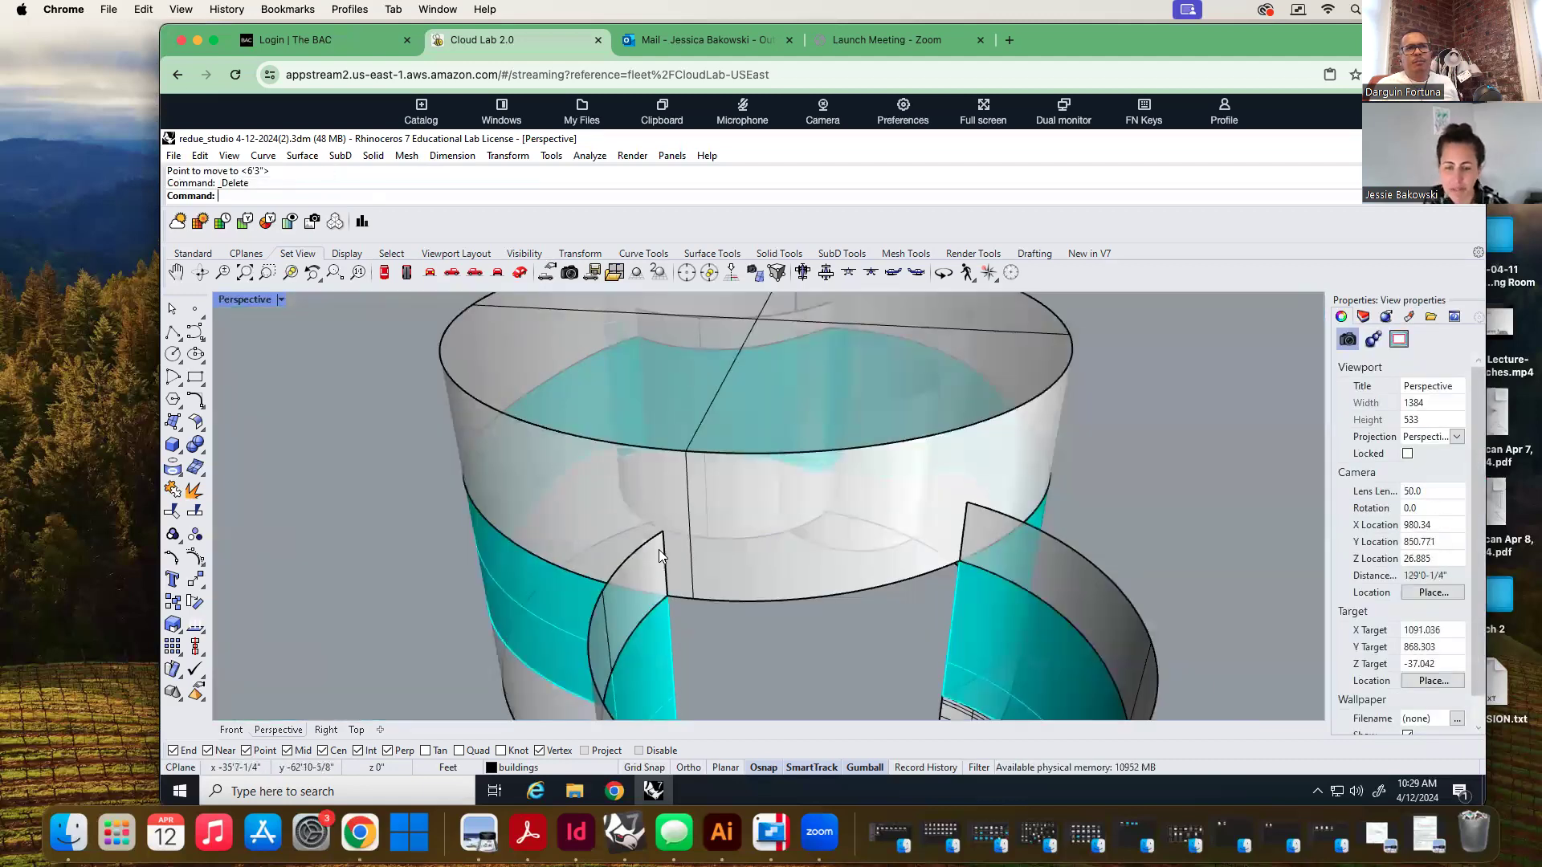
{"action": "scroll", "coordinate": [654, 600], "scroll_direction": "down", "scroll_amount": 3}
Duplicate the open top edge of the small cylinder with DupEdge and close the resulting curve with CloseCrv
{"action": "right_click_drag", "start_coordinate": [631, 609], "coordinate": [702, 577]}
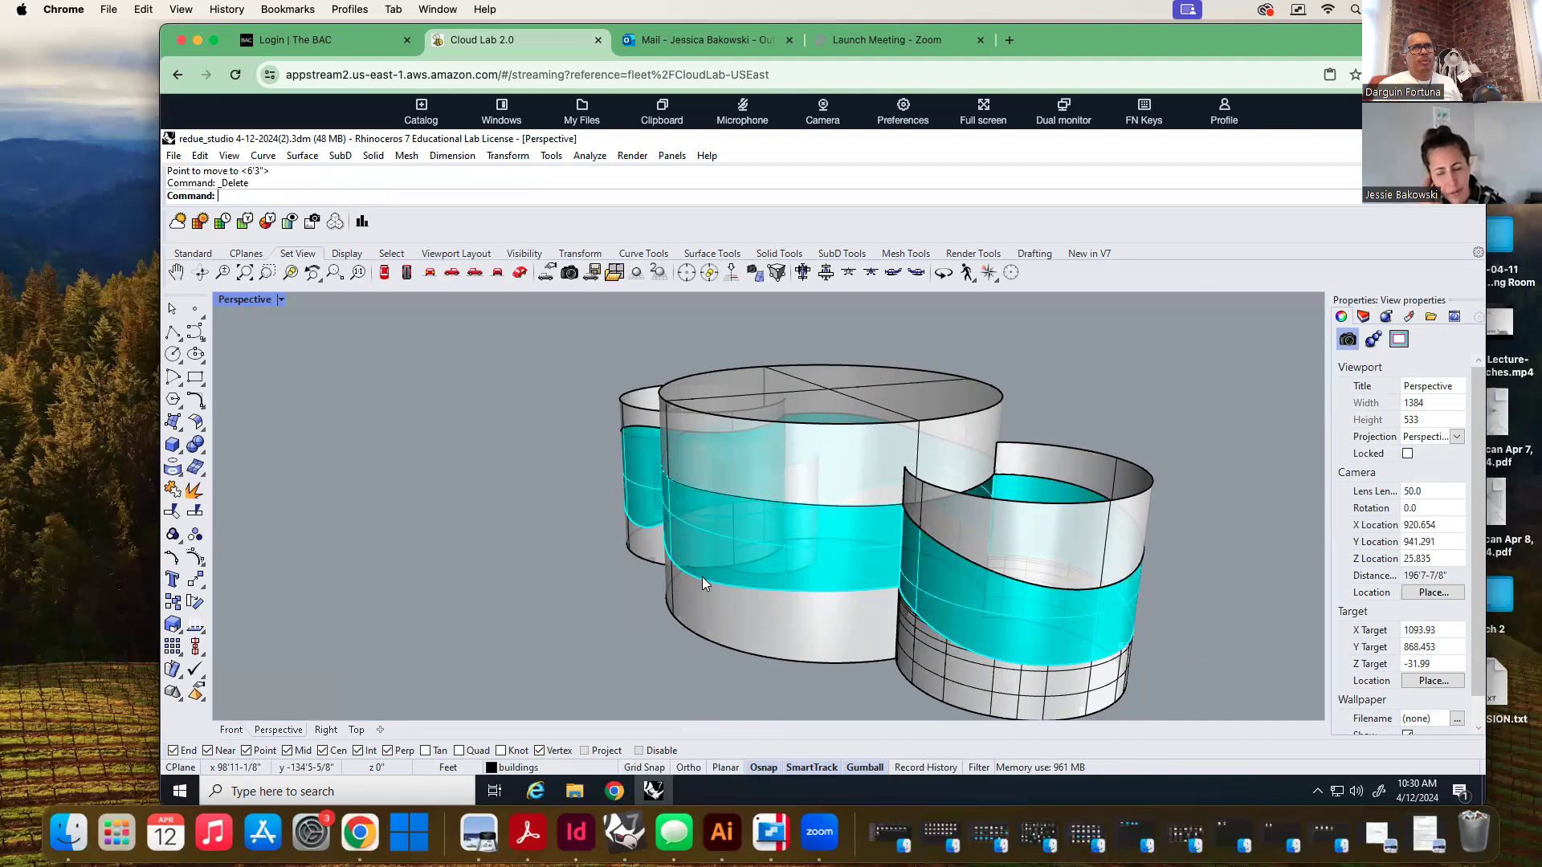
{"action": "type", "text": "Du"}
{"action": "key", "text": "Return"}
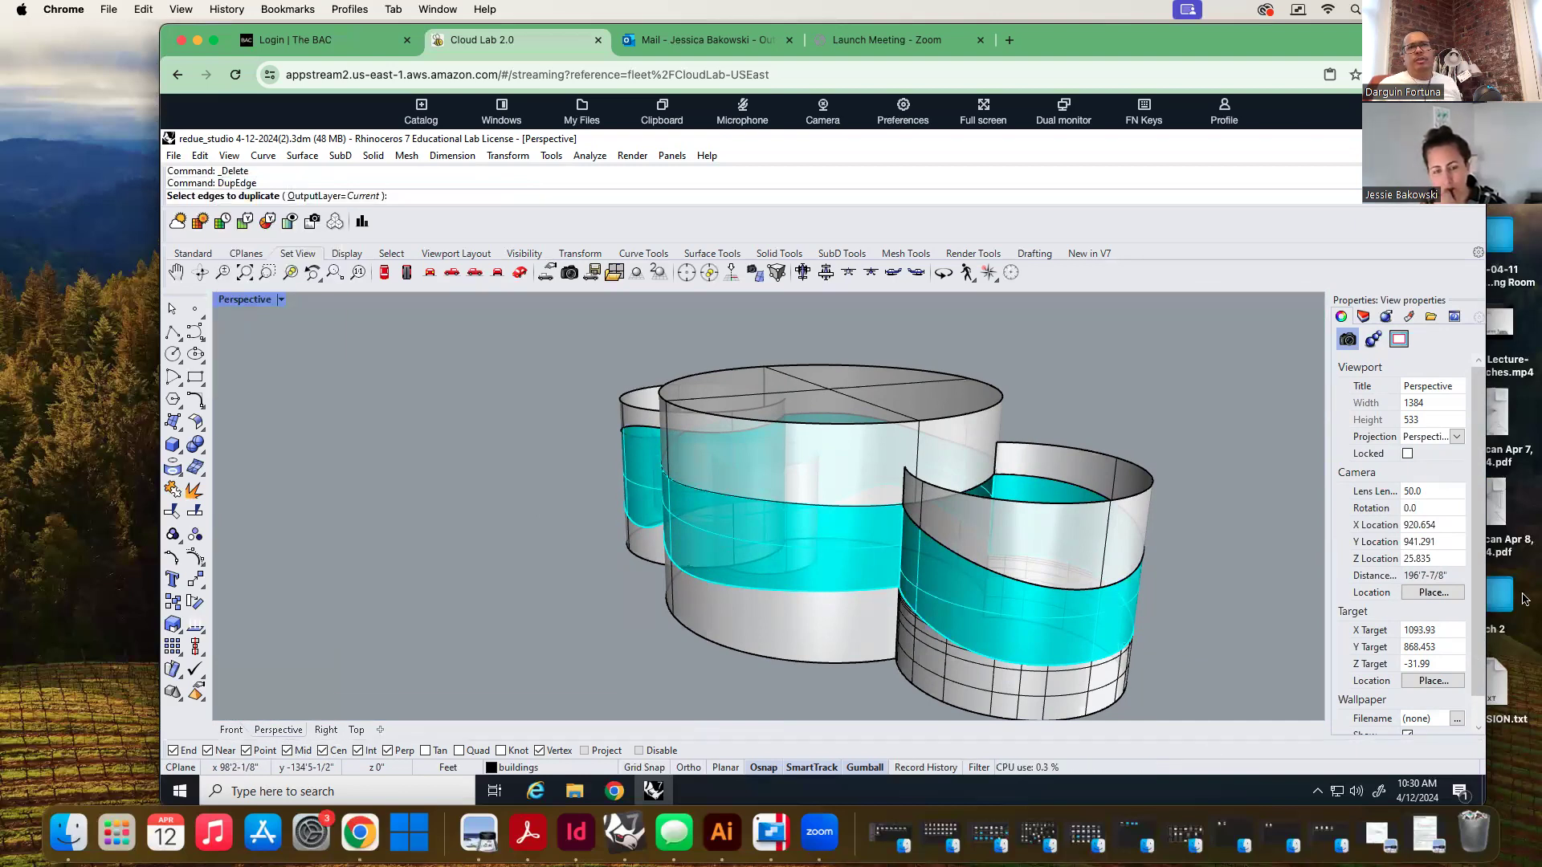
{"action": "left_click", "coordinate": [1124, 460]}
{"action": "key", "text": "Return"}
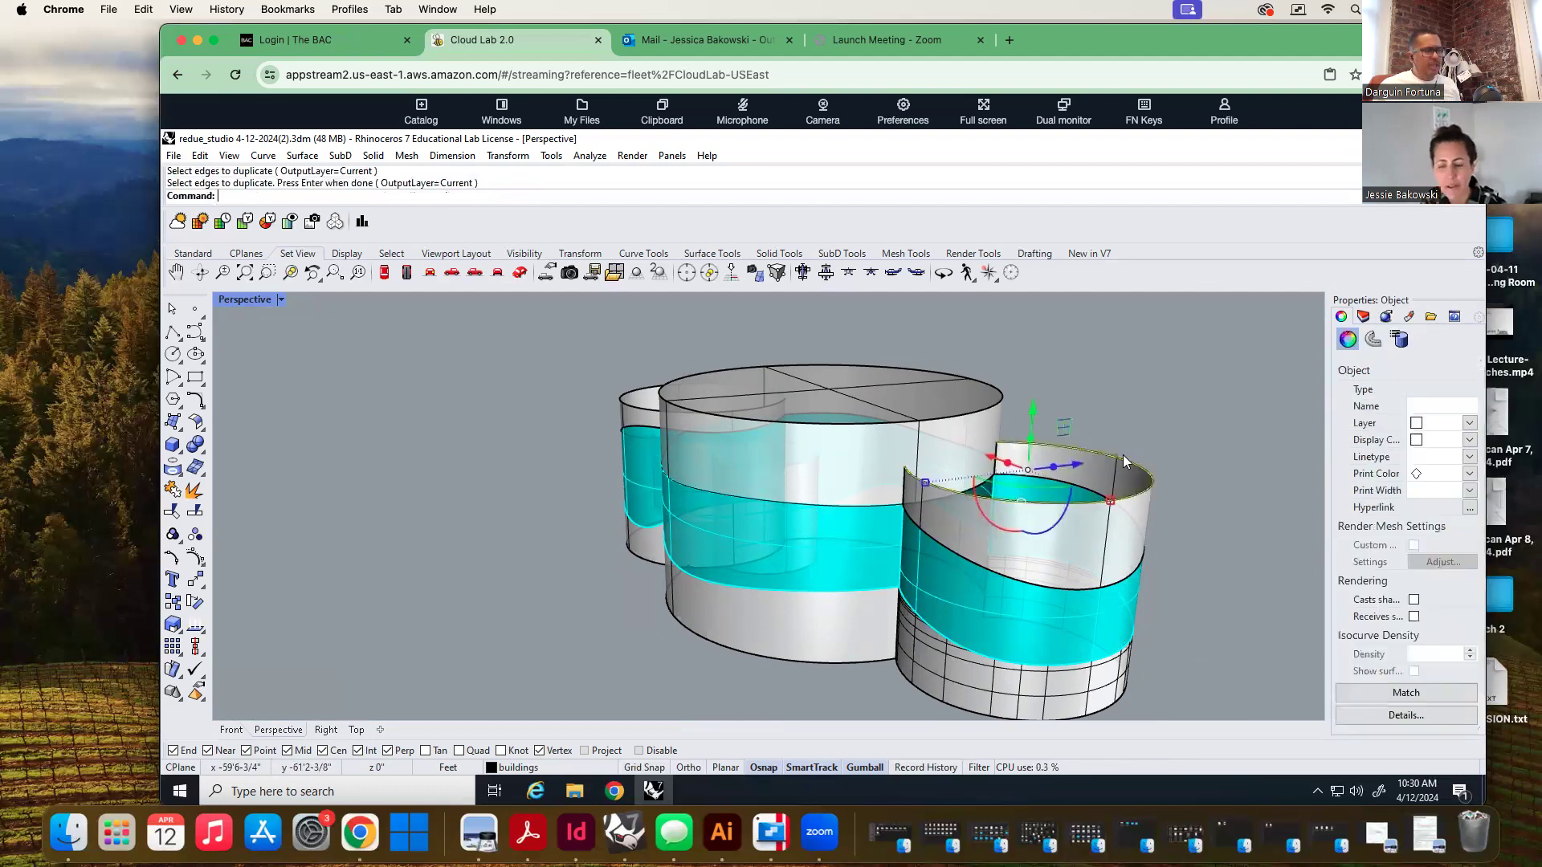
{"action": "type", "text": "CloseCrv"}
{"action": "key", "text": "Return"}
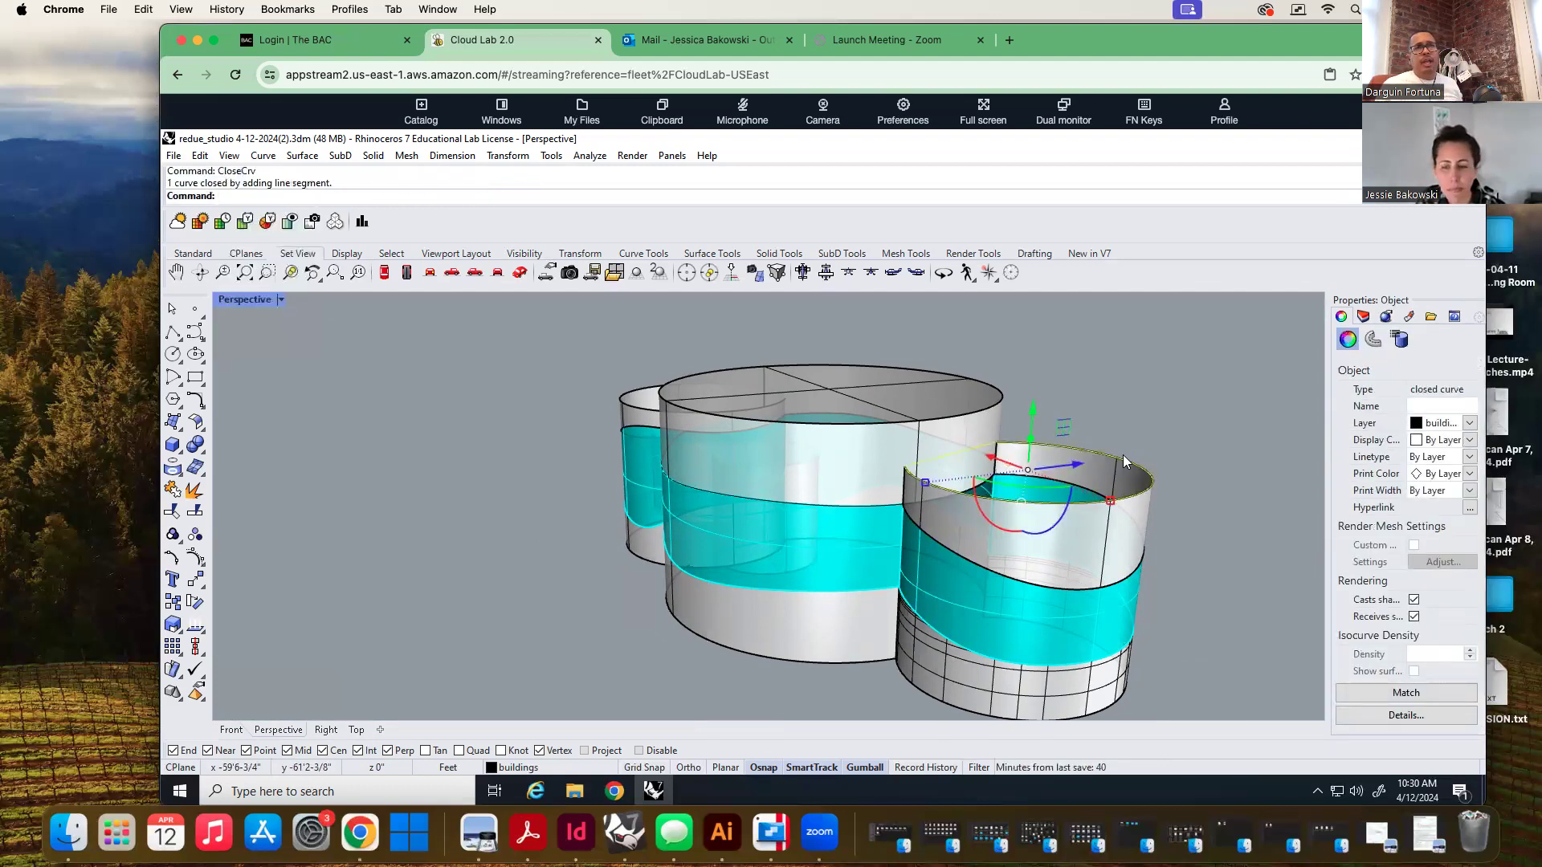
Create a planar surface from the closed rim curve to roof the small cylinder
{"action": "type", "text": "PlanarSrf"}
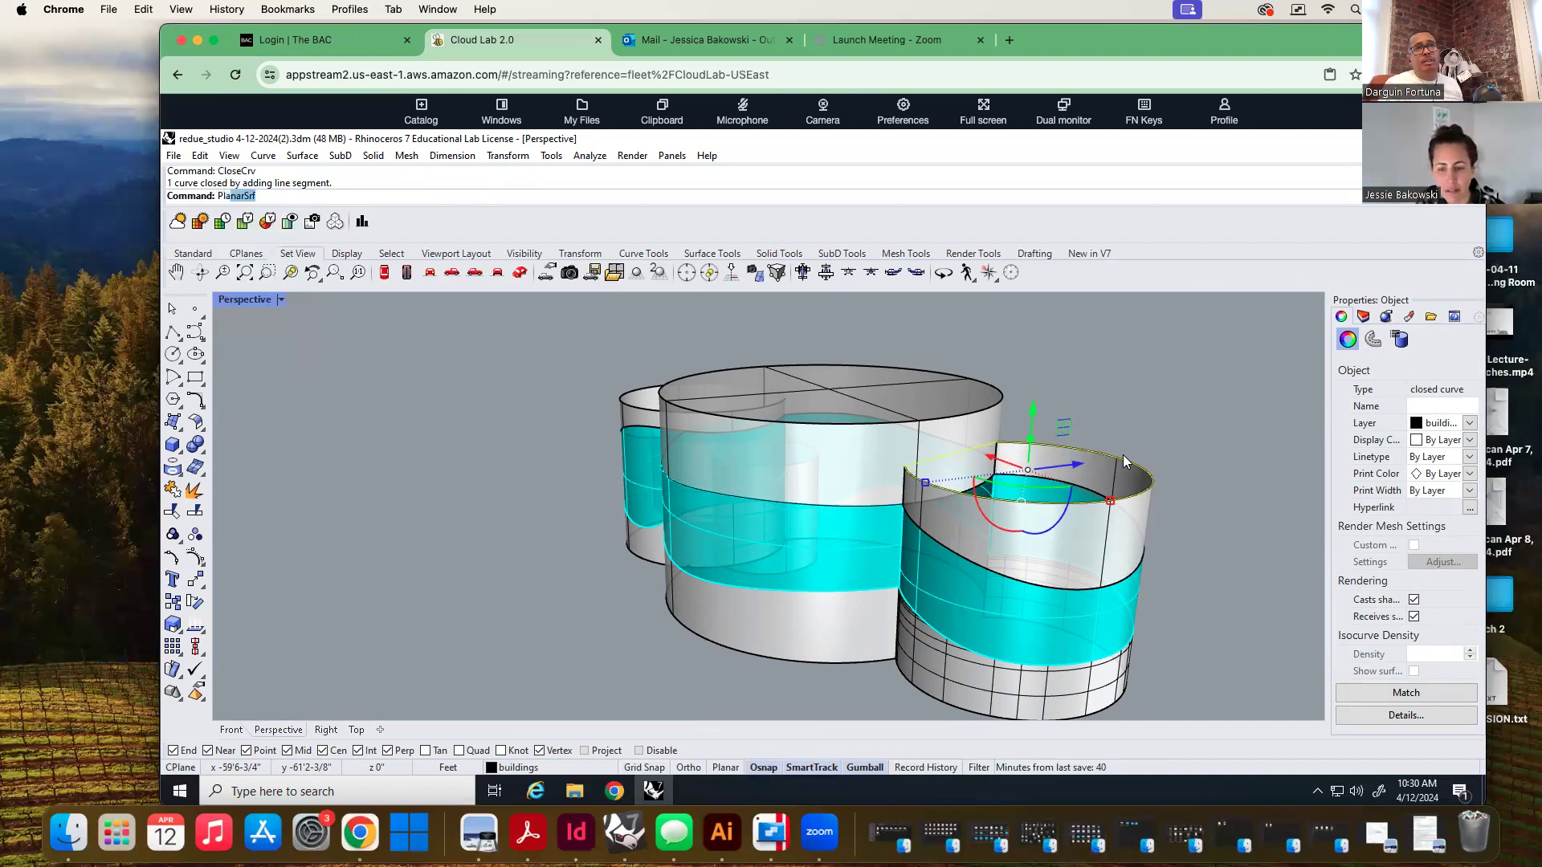
{"action": "key", "text": "Return"}
{"action": "left_click", "coordinate": [1052, 473]}
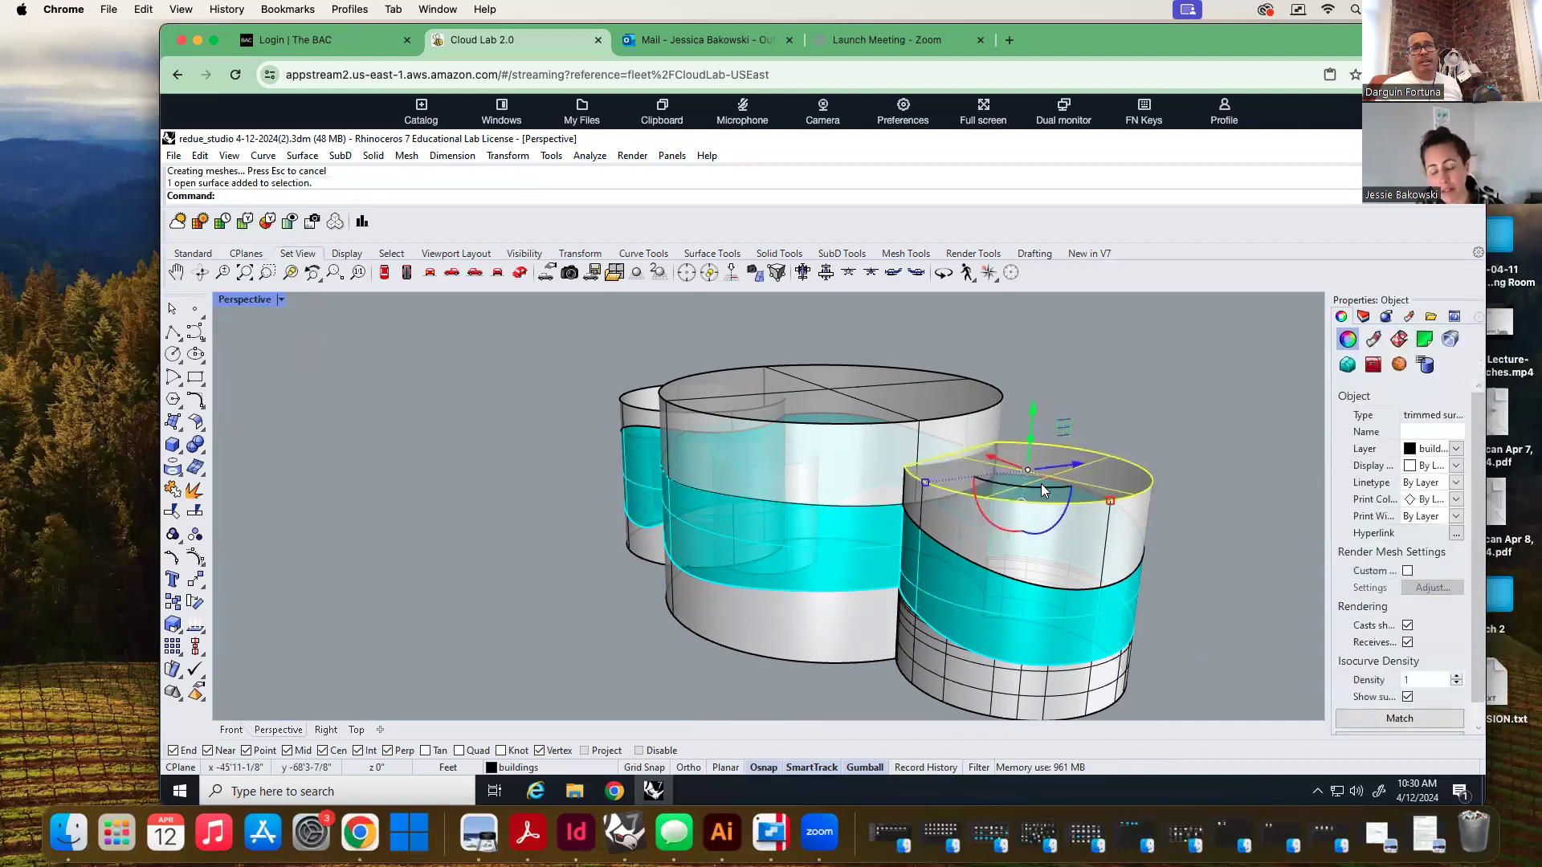
{"action": "key", "text": "Escape"}
Split the small cylinder's new roof surface using the large cylinder's upper wall as the cutting object
{"action": "scroll", "coordinate": [960, 447], "scroll_direction": "up", "scroll_amount": 3}
{"action": "type", "text": "Split"}
{"action": "key", "text": "Return"}
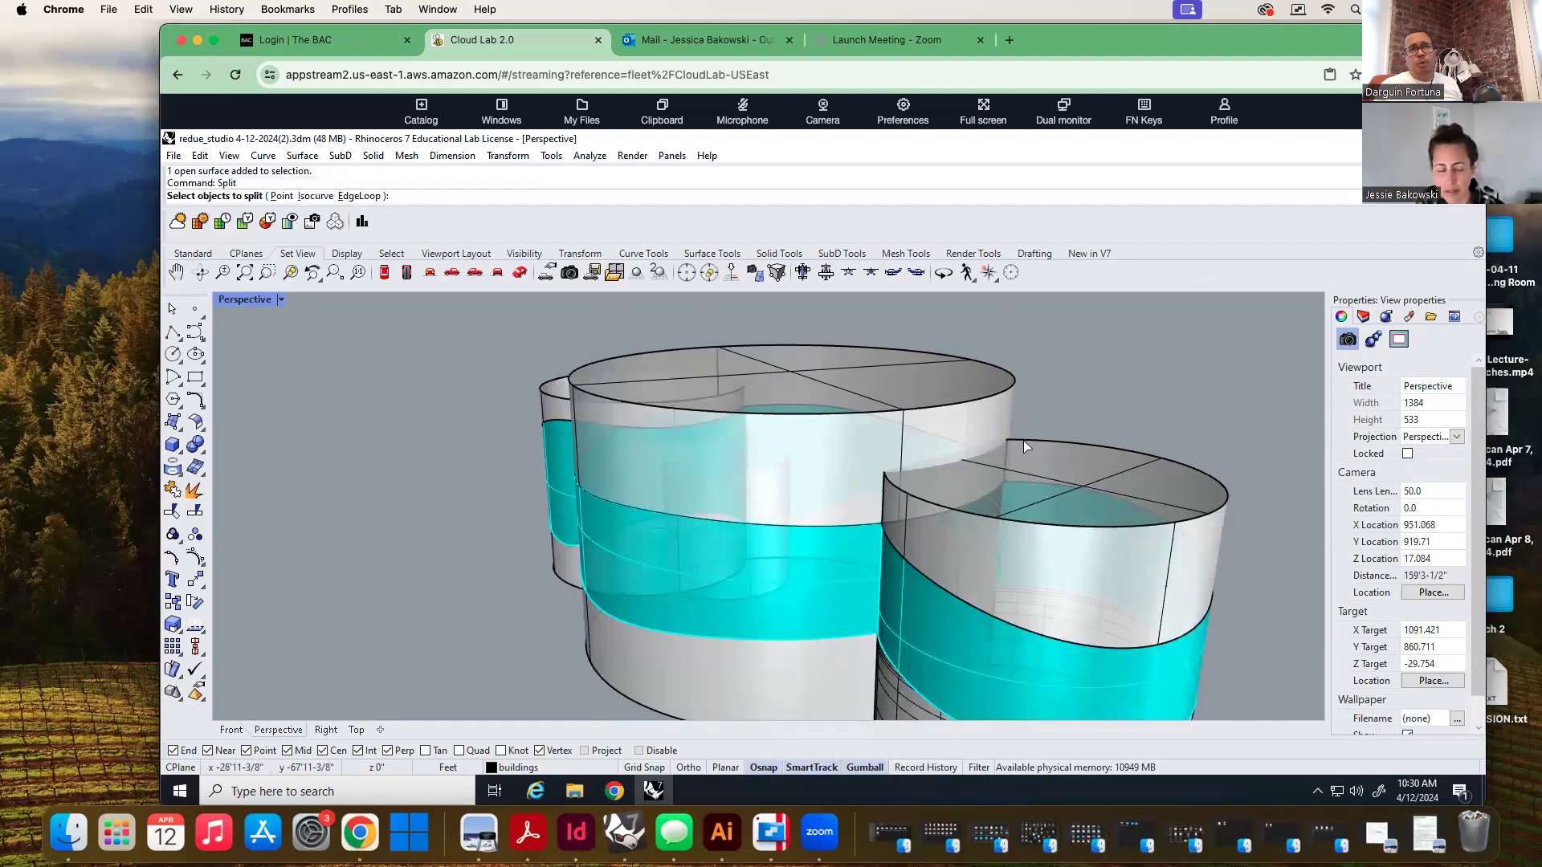
{"action": "left_click", "coordinate": [1090, 473]}
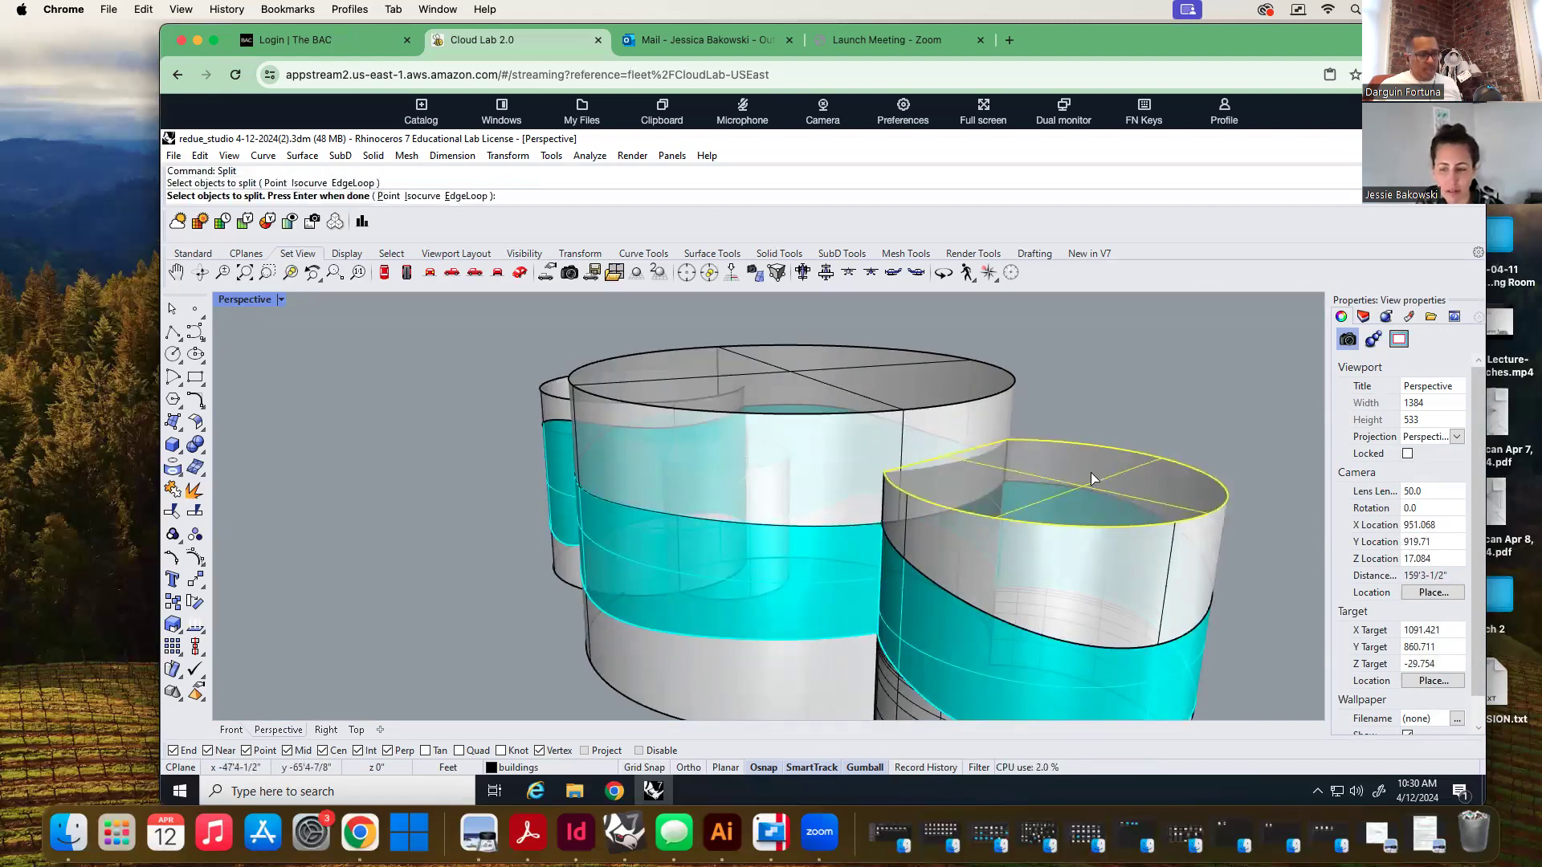
{"action": "key", "text": "Return"}
{"action": "left_click", "coordinate": [920, 443]}
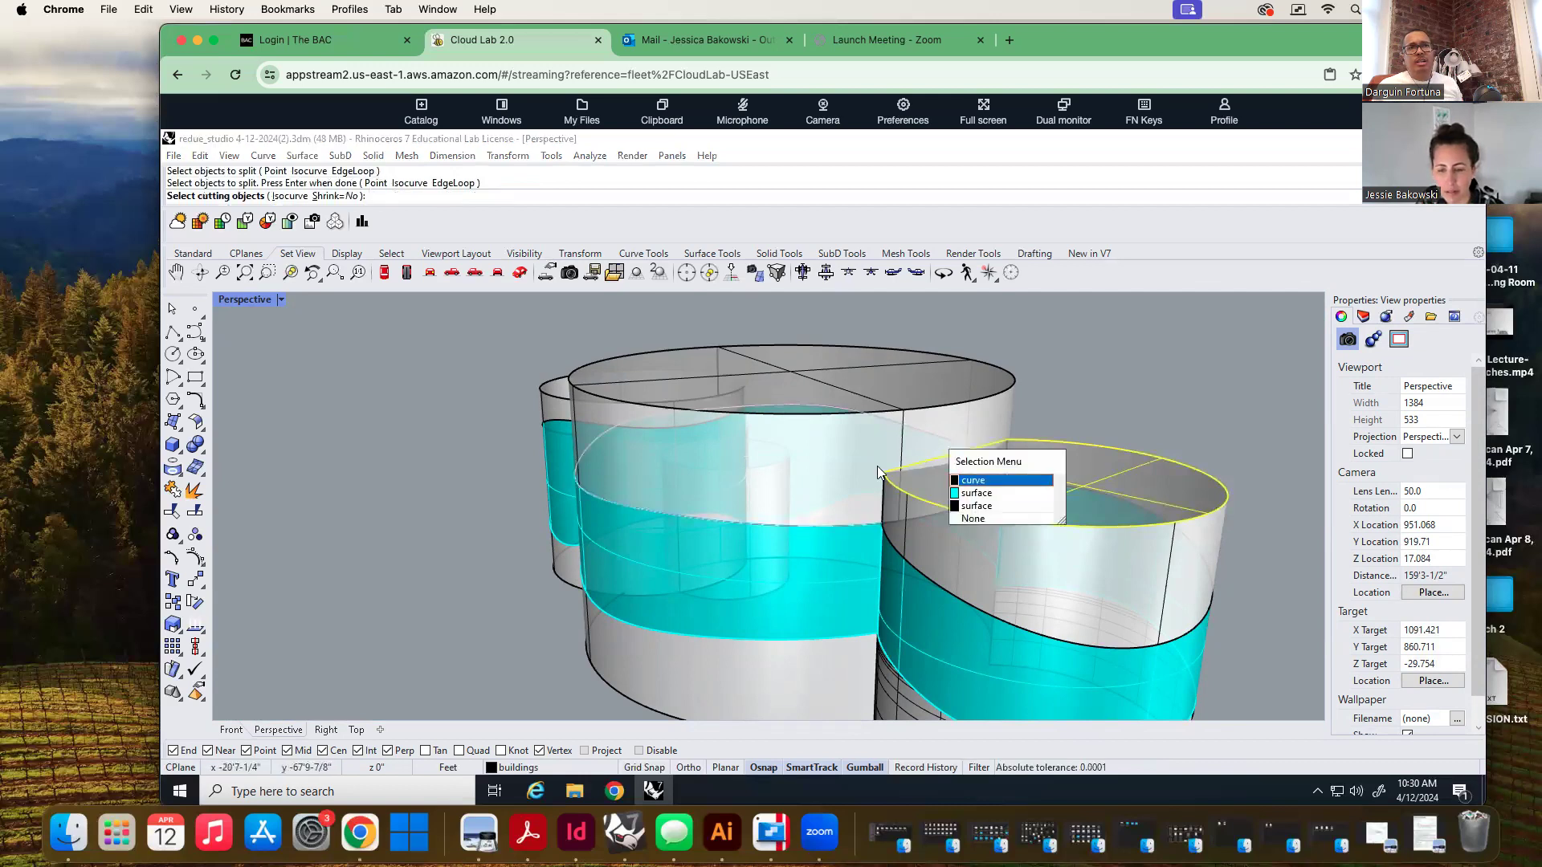
{"action": "left_click", "coordinate": [973, 506]}
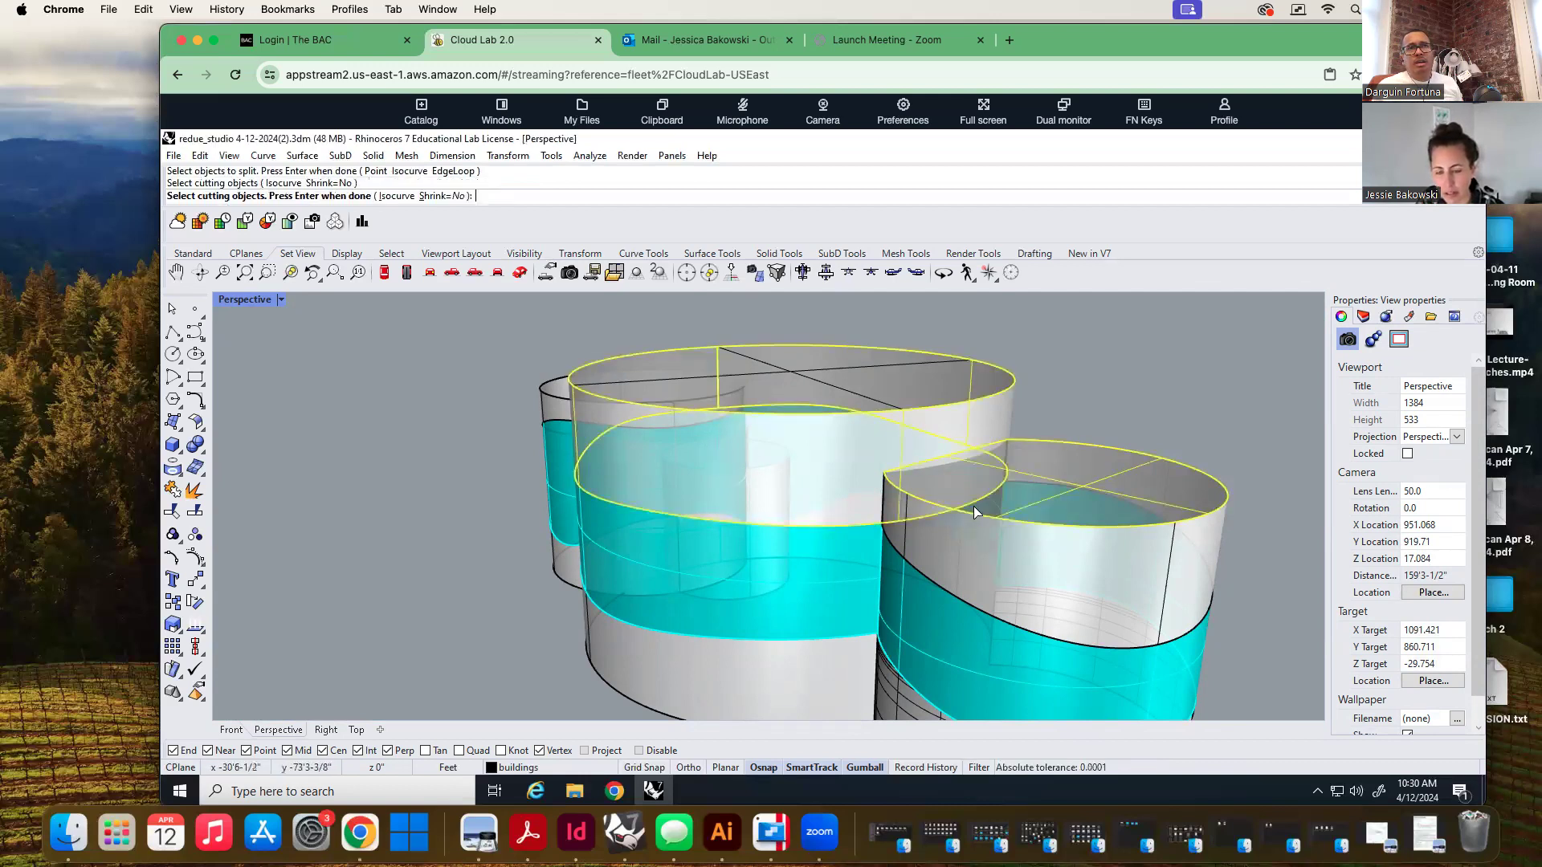
{"action": "key", "text": "Return"}
Delete the sliver of the small cylinder's split roof that lies inside the large cylinder
{"action": "scroll", "coordinate": [950, 457], "scroll_direction": "up", "scroll_amount": 3}
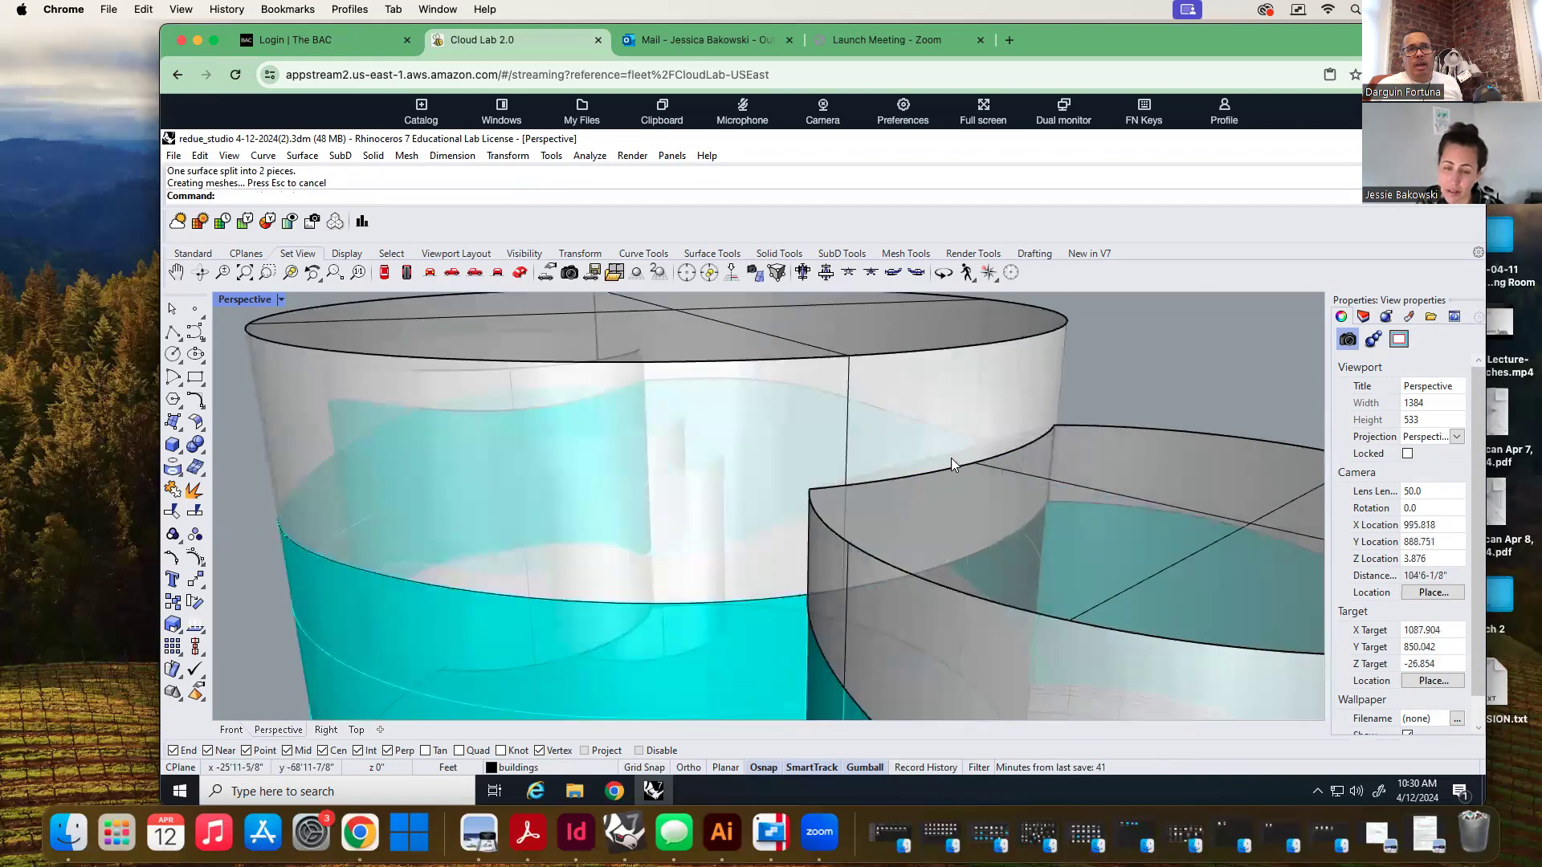
{"action": "scroll", "coordinate": [951, 458], "scroll_direction": "up", "scroll_amount": 2}
{"action": "left_click", "coordinate": [952, 458]}
{"action": "key", "text": "Delete"}
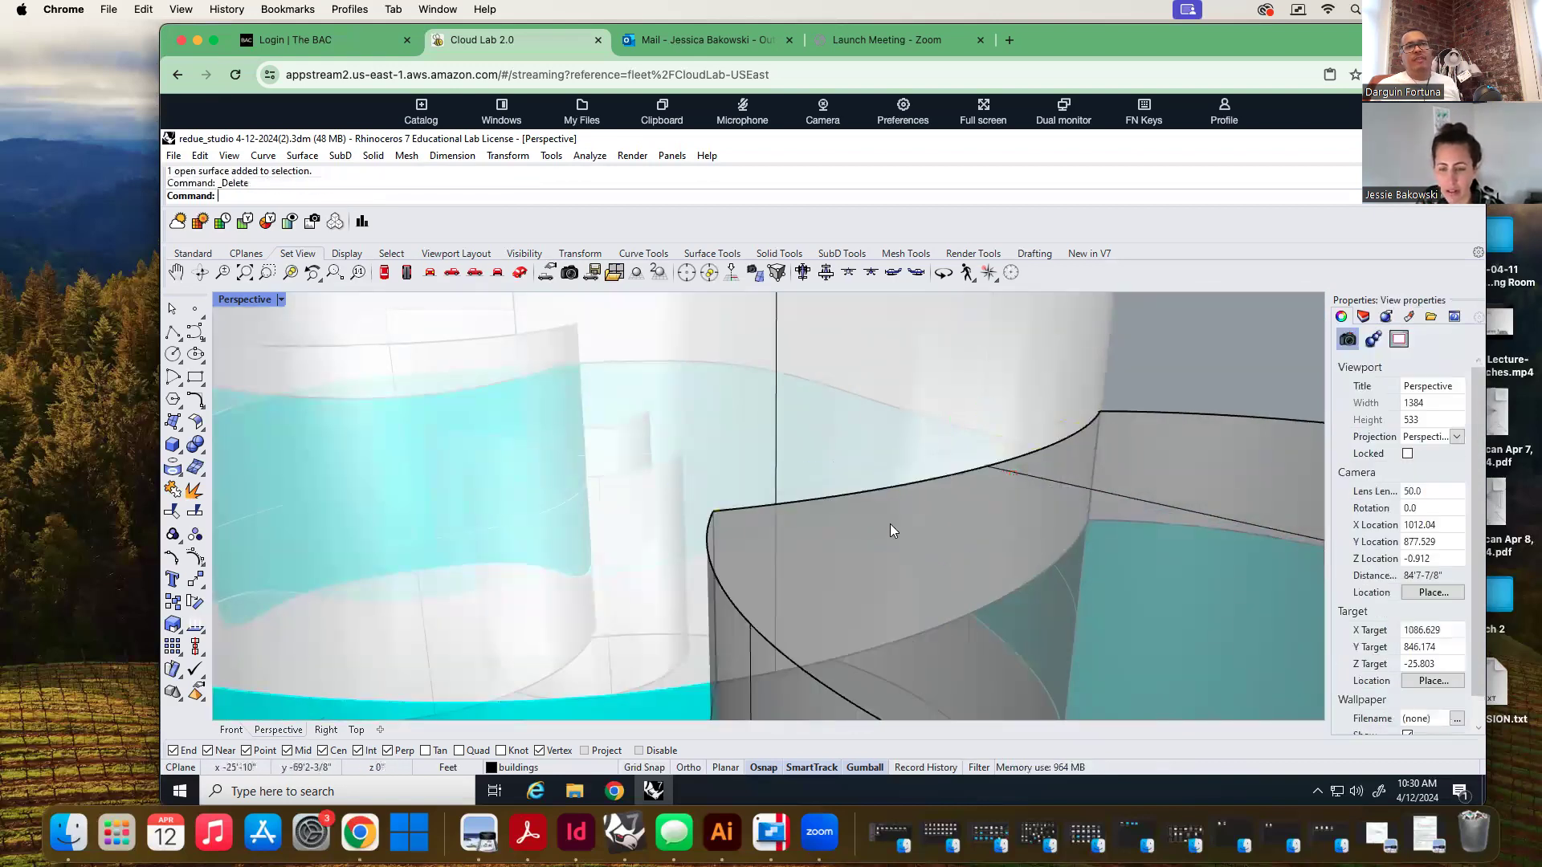
{"action": "scroll", "coordinate": [890, 524], "scroll_direction": "down", "scroll_amount": 5}
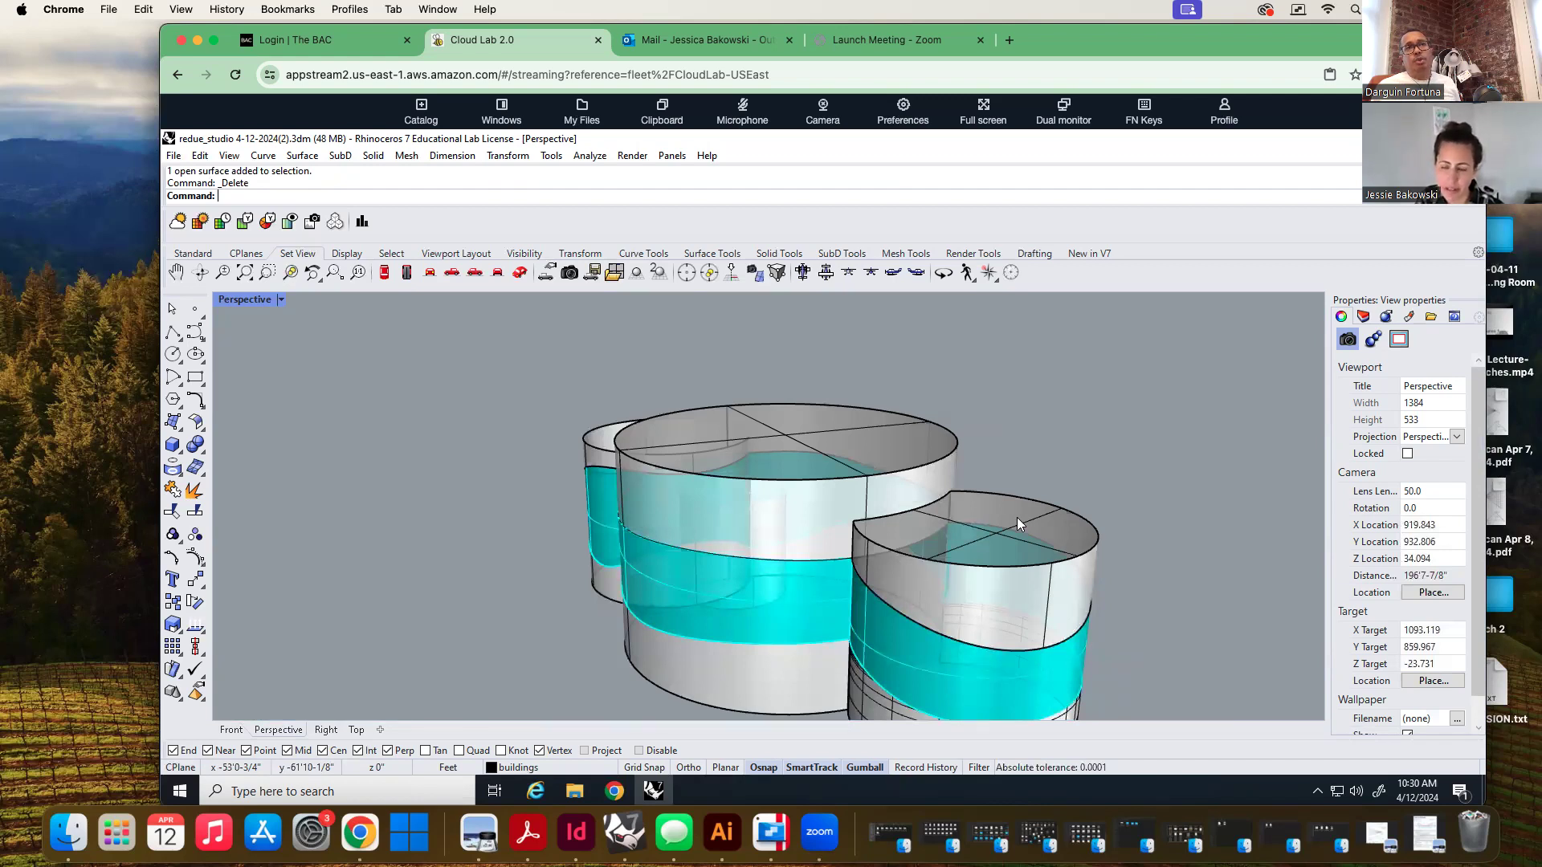
{"action": "left_click", "coordinate": [894, 490]}
{"action": "key", "text": "Escape"}
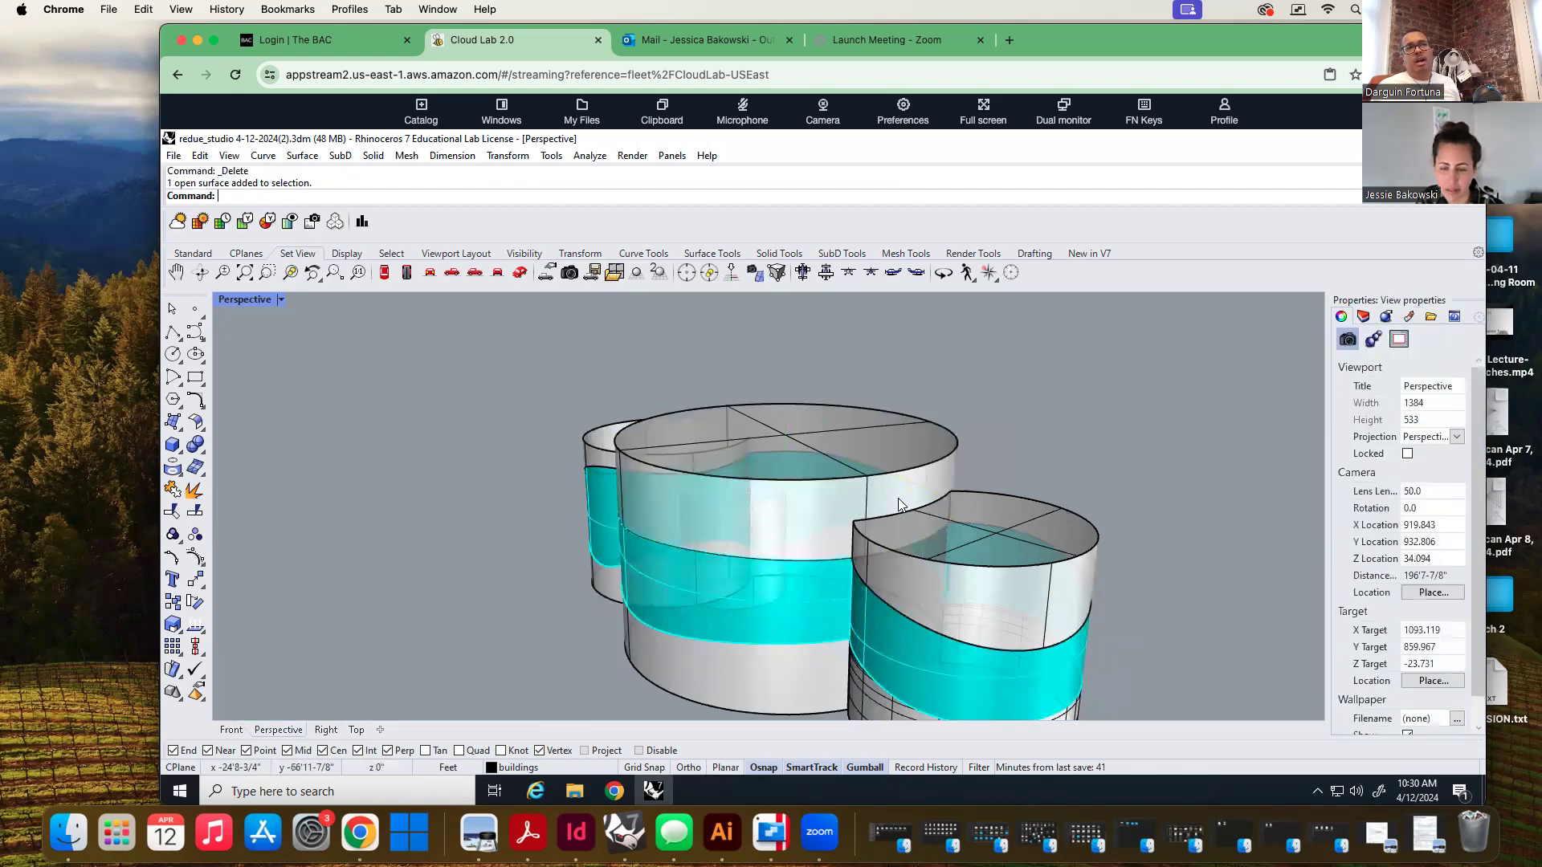
Duplicate the top edge of the cyan-banded cylinder on the large cylinder's other side and fill it with a planar surface
{"action": "scroll", "coordinate": [895, 490], "scroll_direction": "down", "scroll_amount": 5}
{"action": "right_click_drag", "start_coordinate": [608, 485], "coordinate": [613, 497]}
{"action": "scroll", "coordinate": [666, 496], "scroll_direction": "up", "scroll_amount": 4}
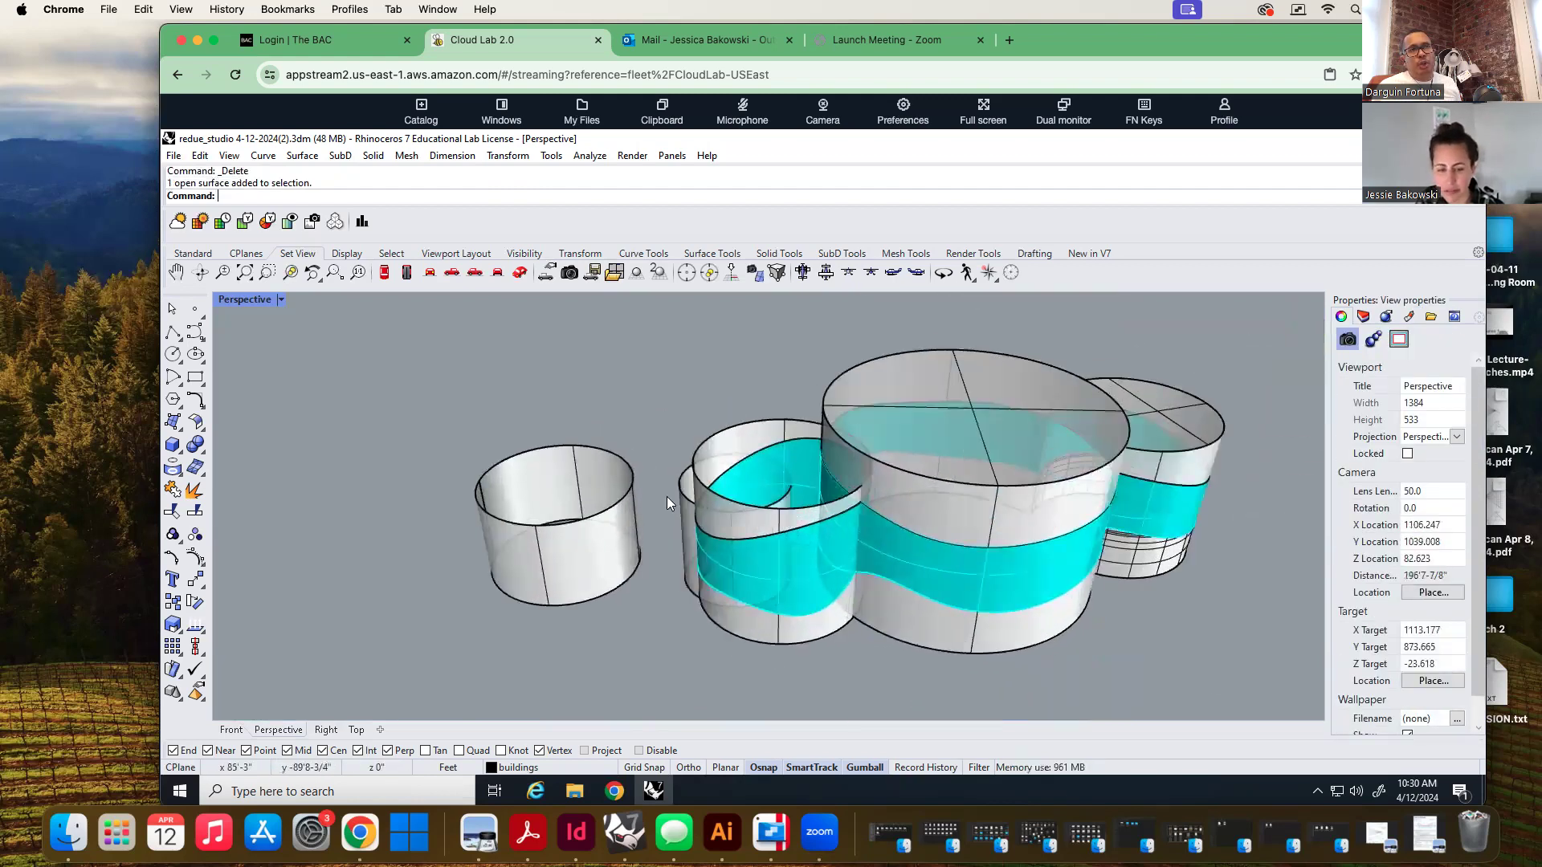
{"action": "scroll", "coordinate": [856, 476], "scroll_direction": "up", "scroll_amount": 2}
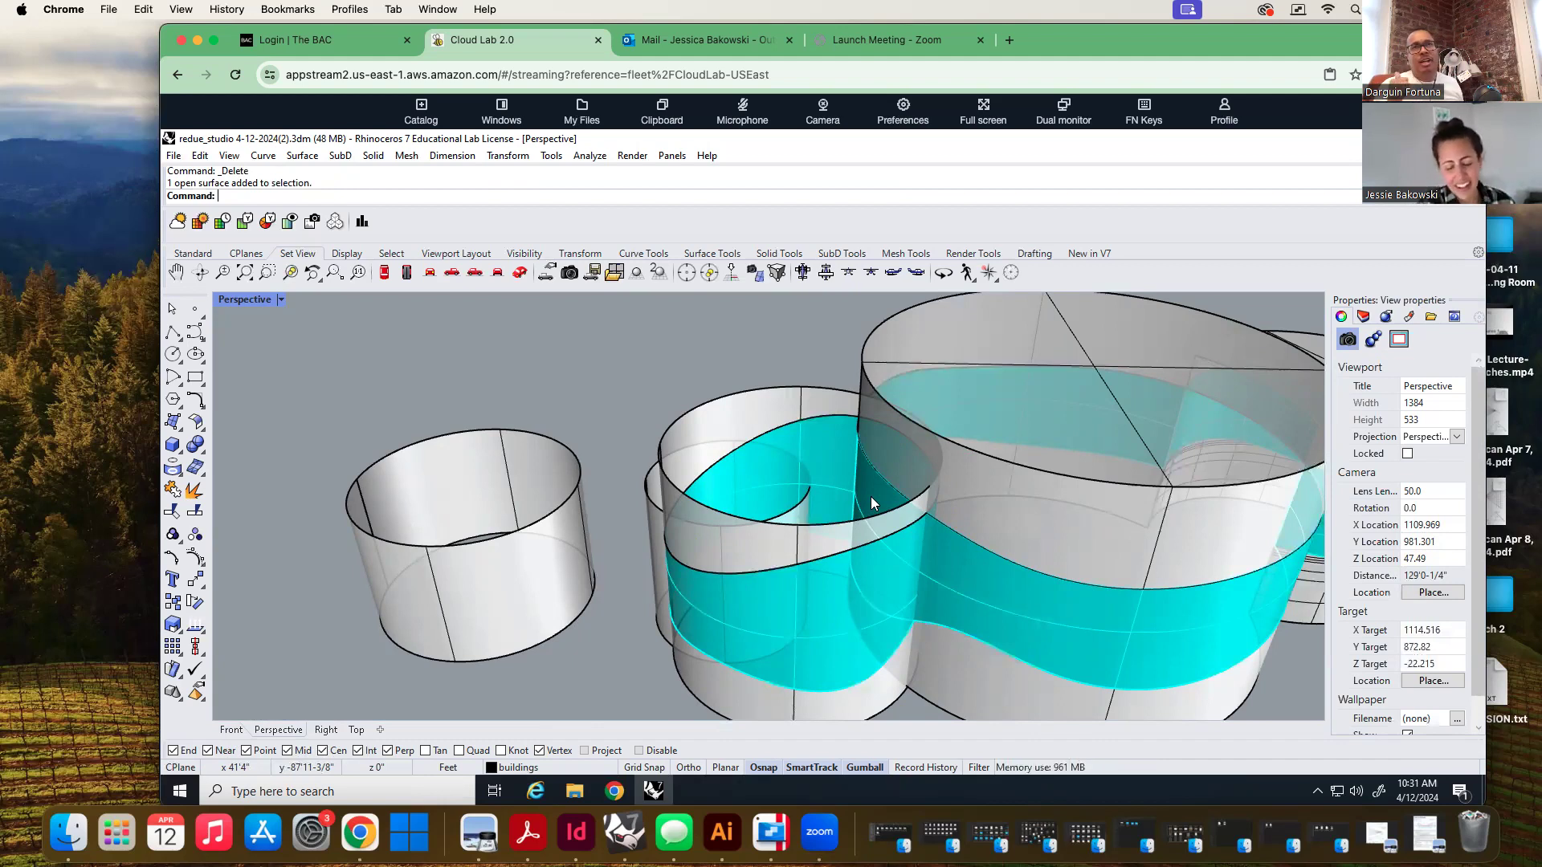
{"action": "type", "text": "dupedge"}
{"action": "key", "text": "Return"}
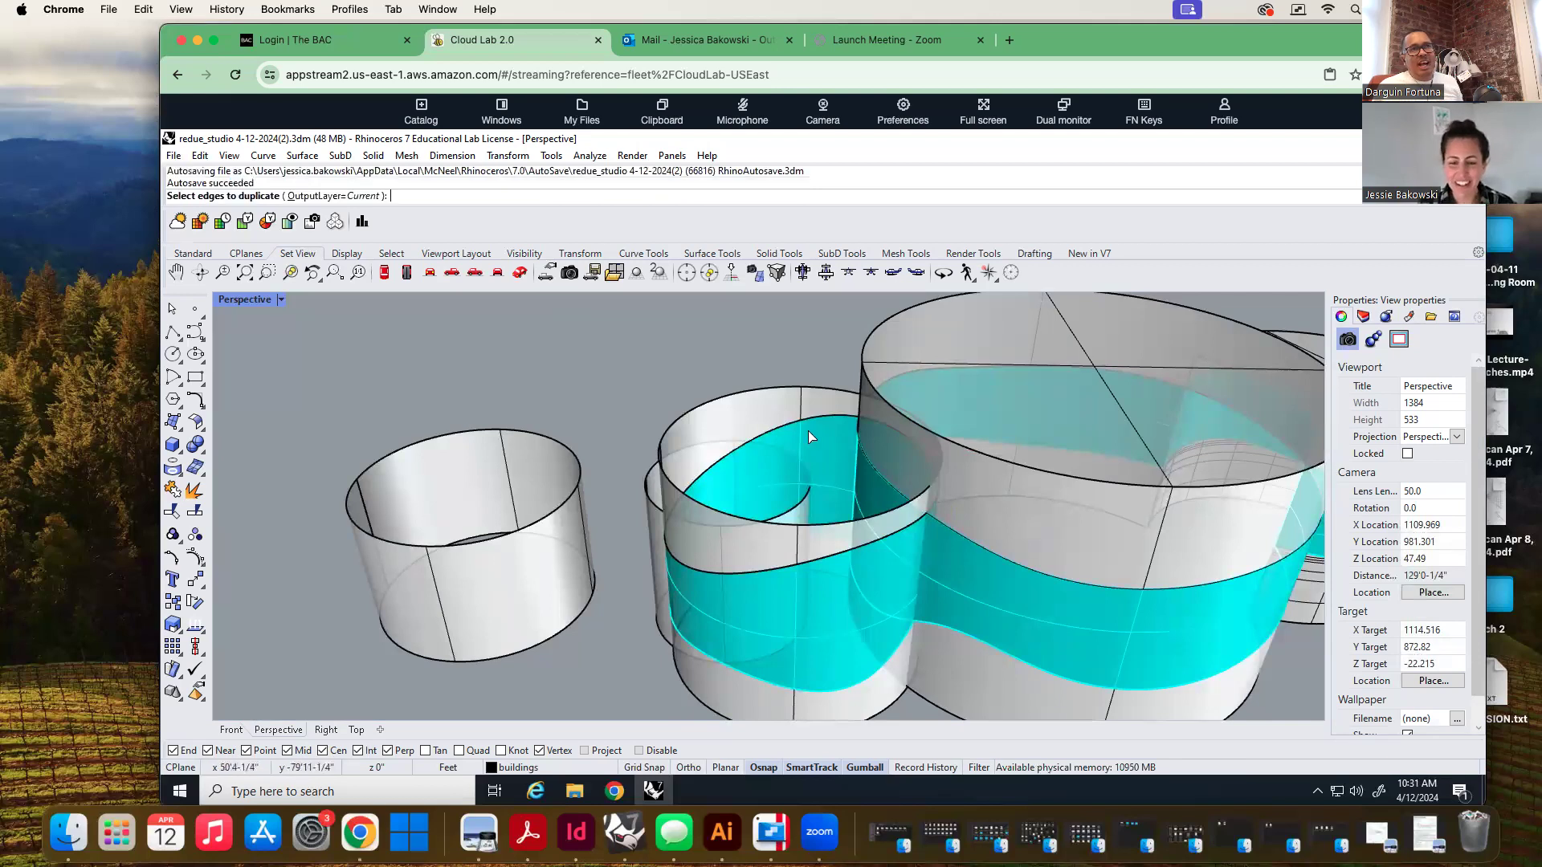
{"action": "left_click", "coordinate": [805, 388]}
{"action": "key", "text": "Return"}
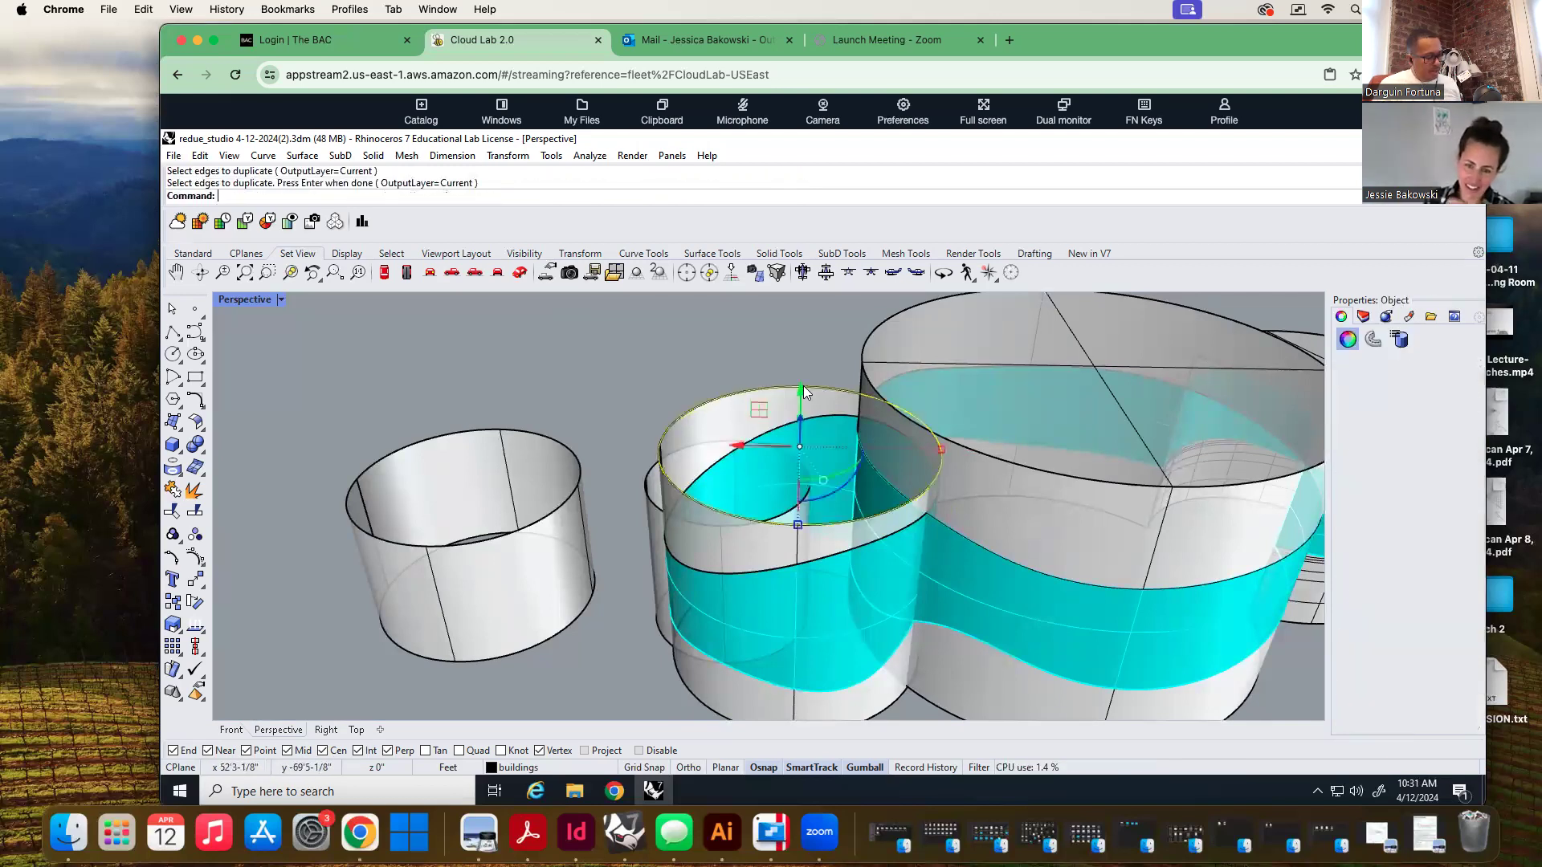
{"action": "type", "text": "planarsrf"}
{"action": "key", "text": "Return"}
{"action": "key", "text": "Escape"}
Split that cylinder's new roof surface using the large cylinder's upper wall as the cutting object
{"action": "type", "text": "split"}
{"action": "key", "text": "Return"}
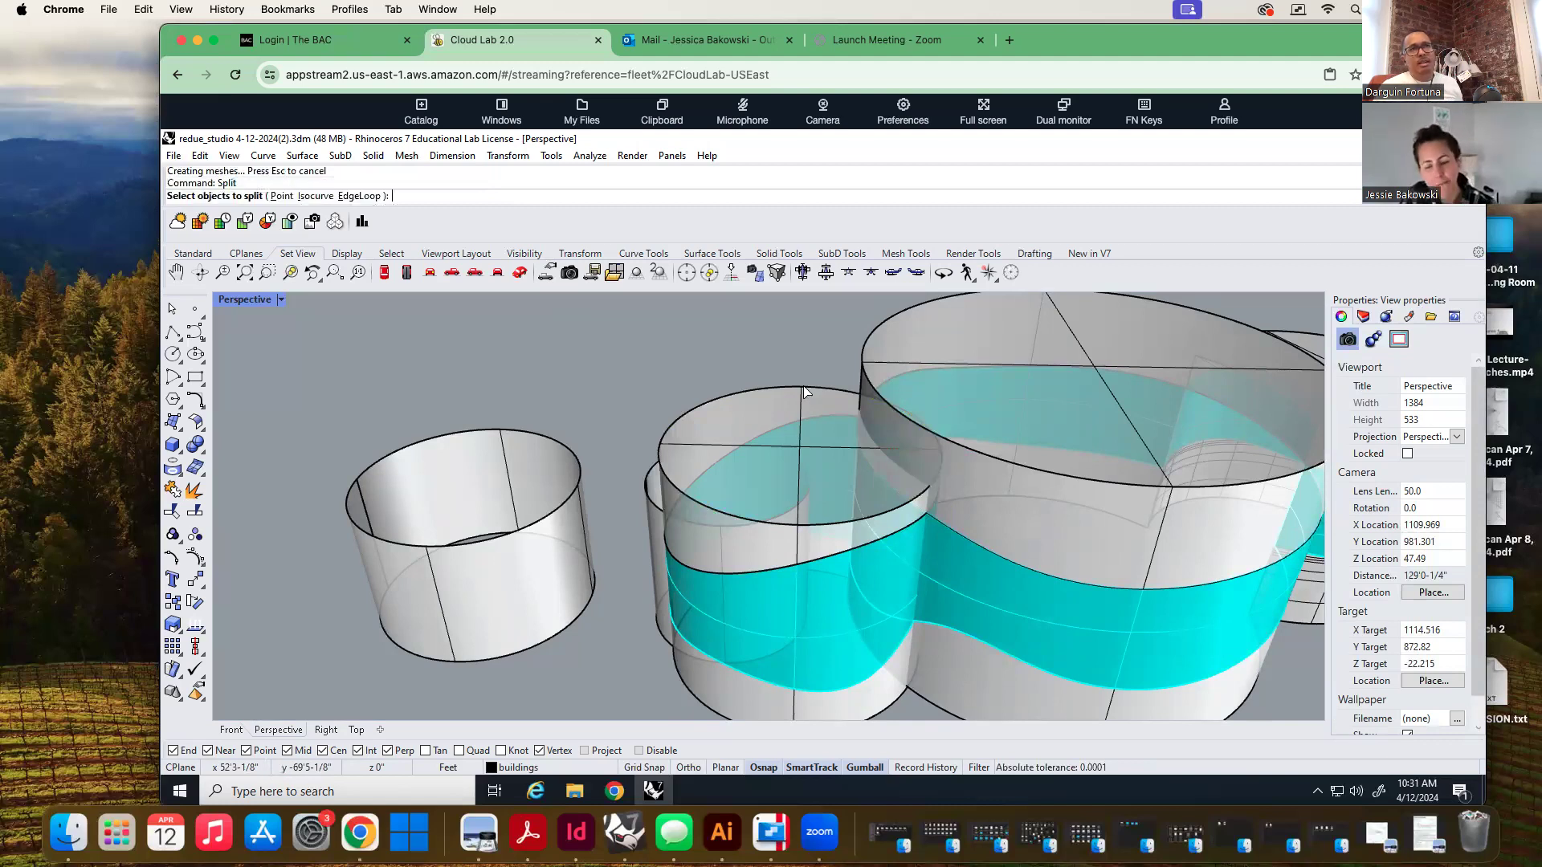
{"action": "left_click", "coordinate": [744, 453]}
{"action": "key", "text": "Return"}
{"action": "left_click", "coordinate": [995, 514]}
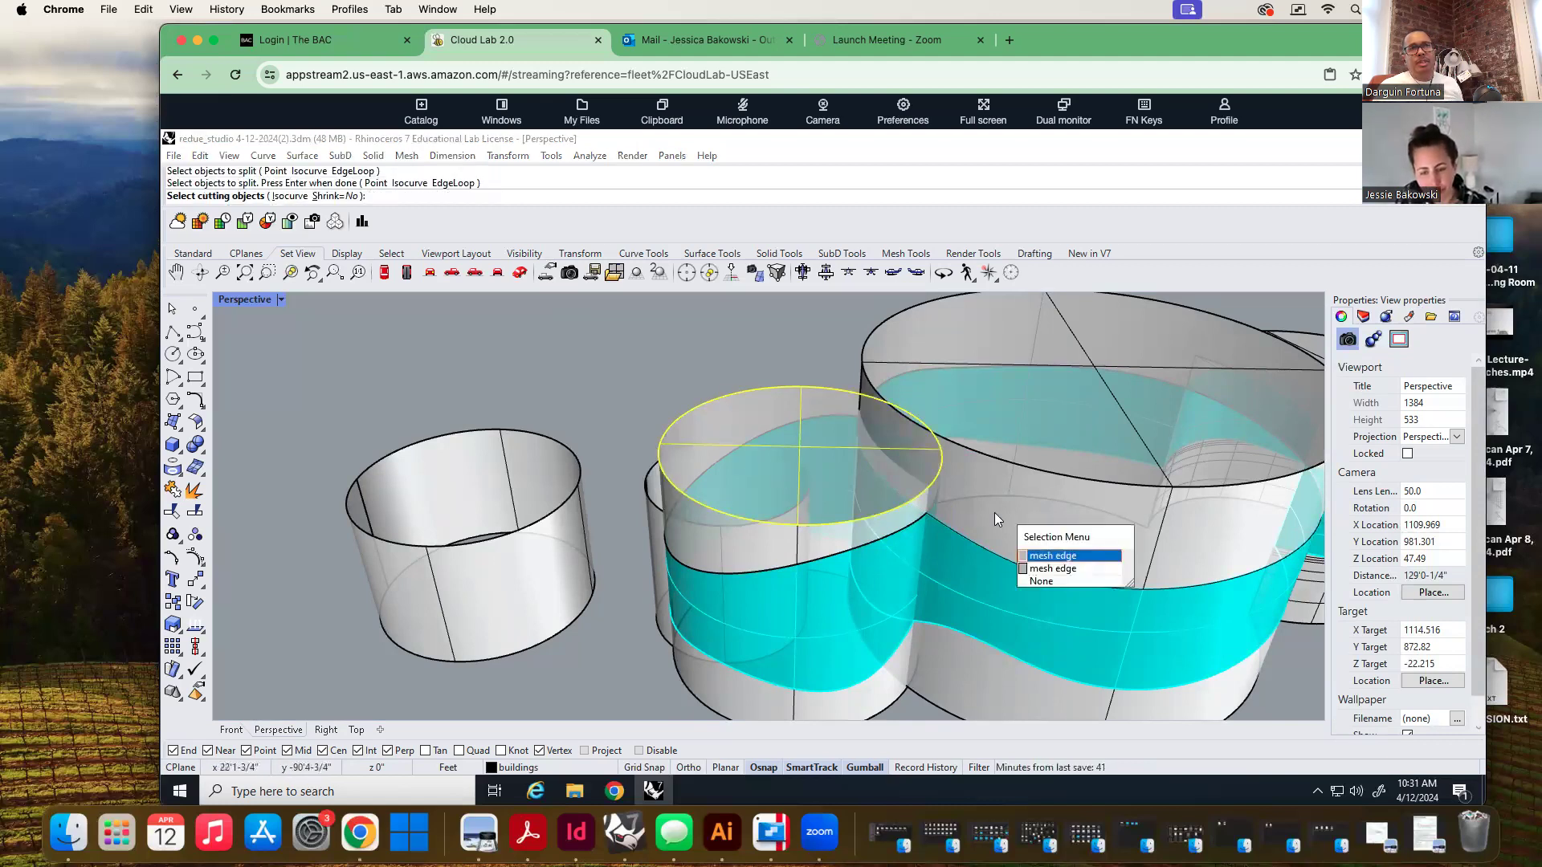
{"action": "left_click", "coordinate": [1042, 555]}
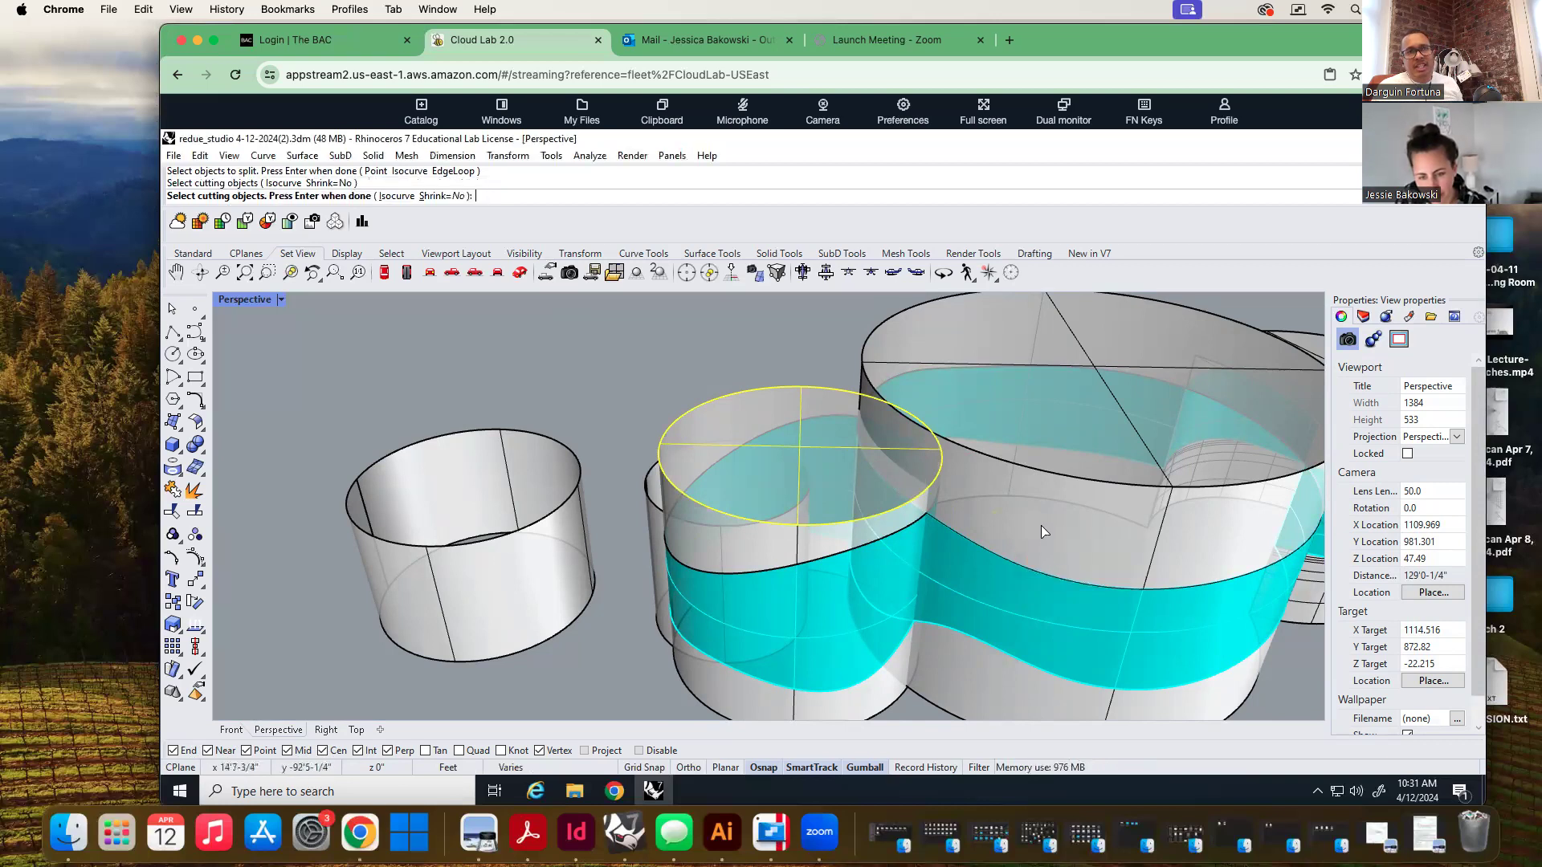
{"action": "left_click", "coordinate": [1043, 530]}
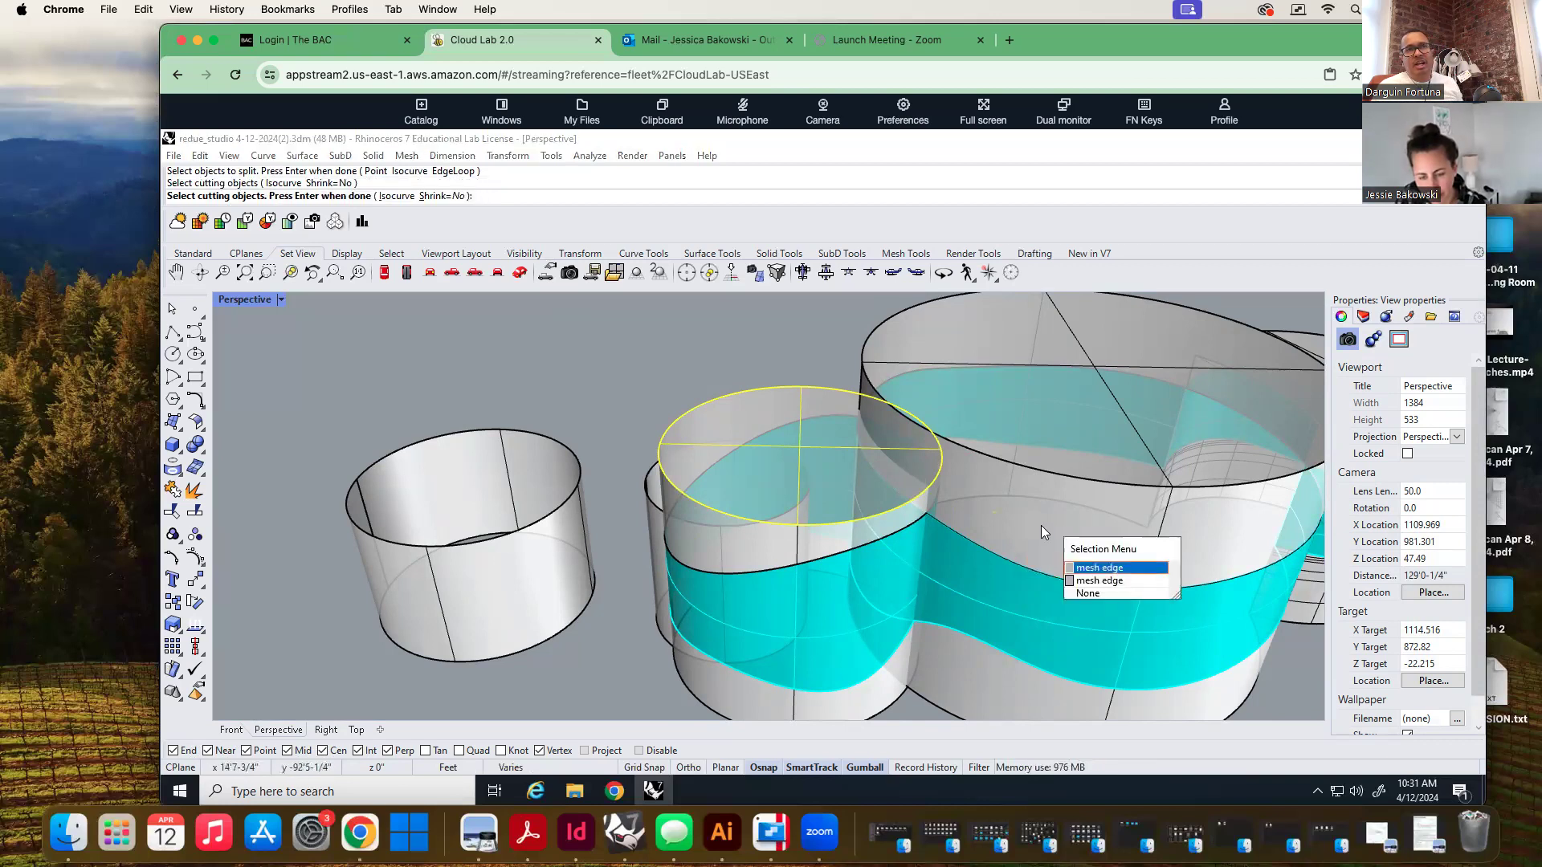
{"action": "left_click", "coordinate": [1082, 591]}
{"action": "left_click", "coordinate": [860, 389]}
{"action": "key", "text": "Return"}
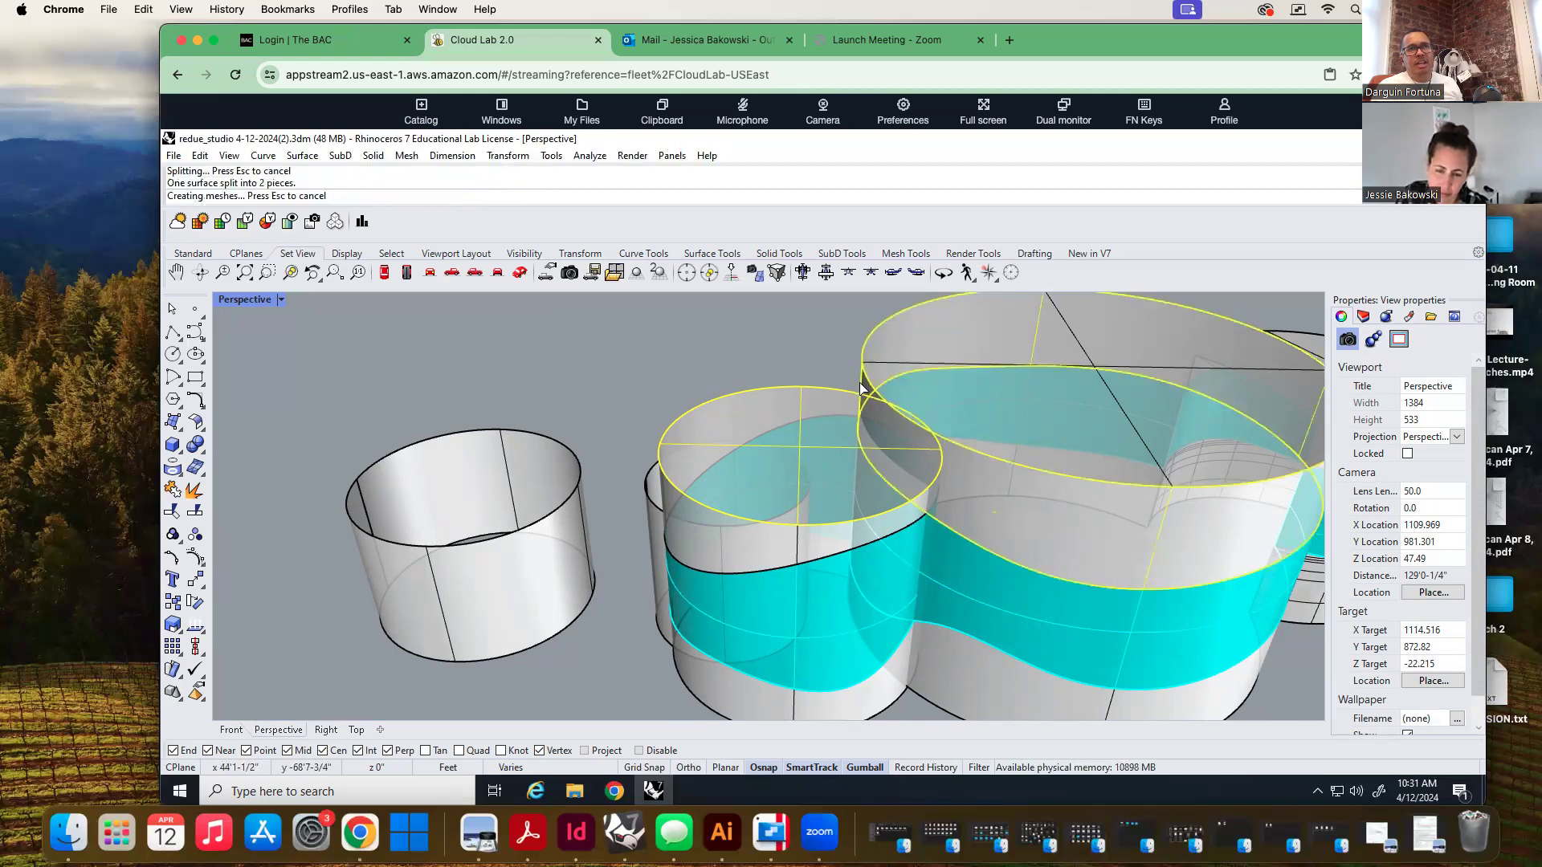
Try to select the split roof piece that lies inside the large cylinder
{"action": "left_click", "coordinate": [917, 465]}
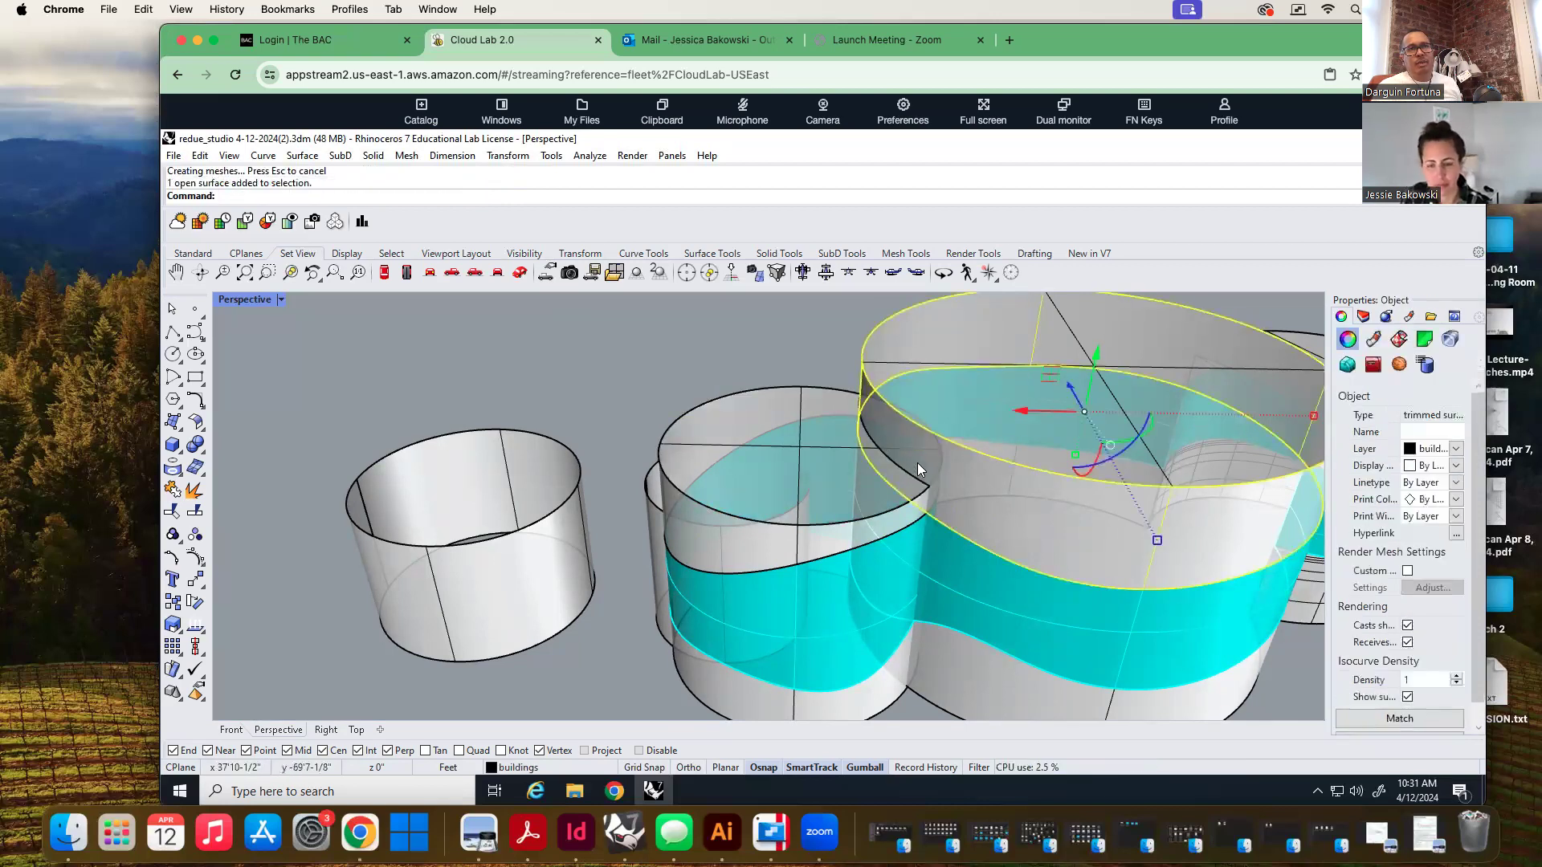
{"action": "key", "text": "Escape"}
{"action": "scroll", "coordinate": [917, 463], "scroll_direction": "up", "scroll_amount": 5}
{"action": "left_click", "coordinate": [921, 449]}
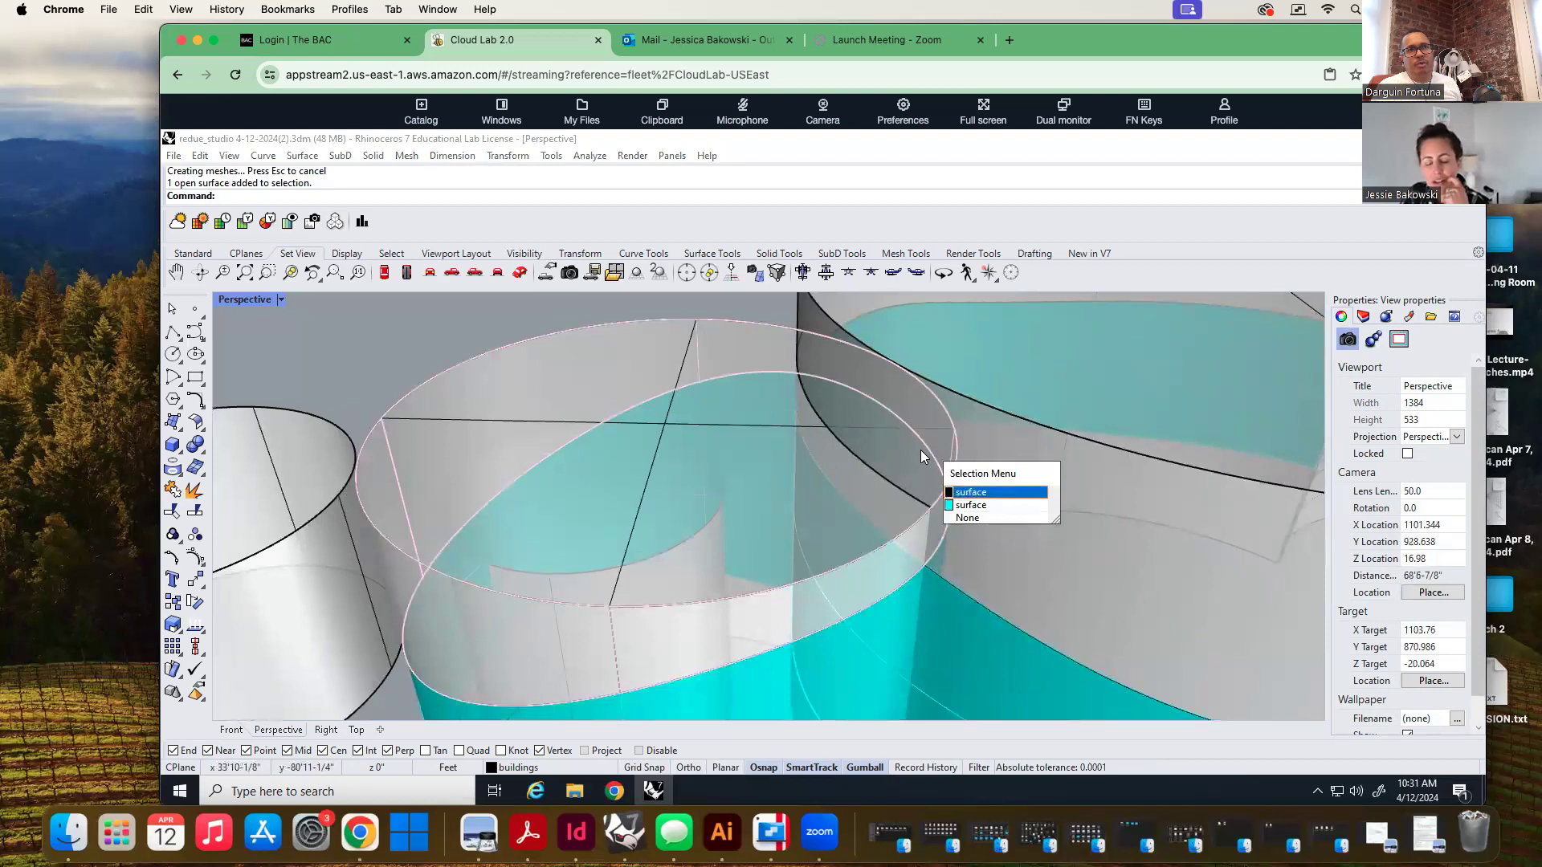
{"action": "left_click", "coordinate": [967, 517]}
{"action": "scroll", "coordinate": [830, 467], "scroll_direction": "down", "scroll_amount": 2}
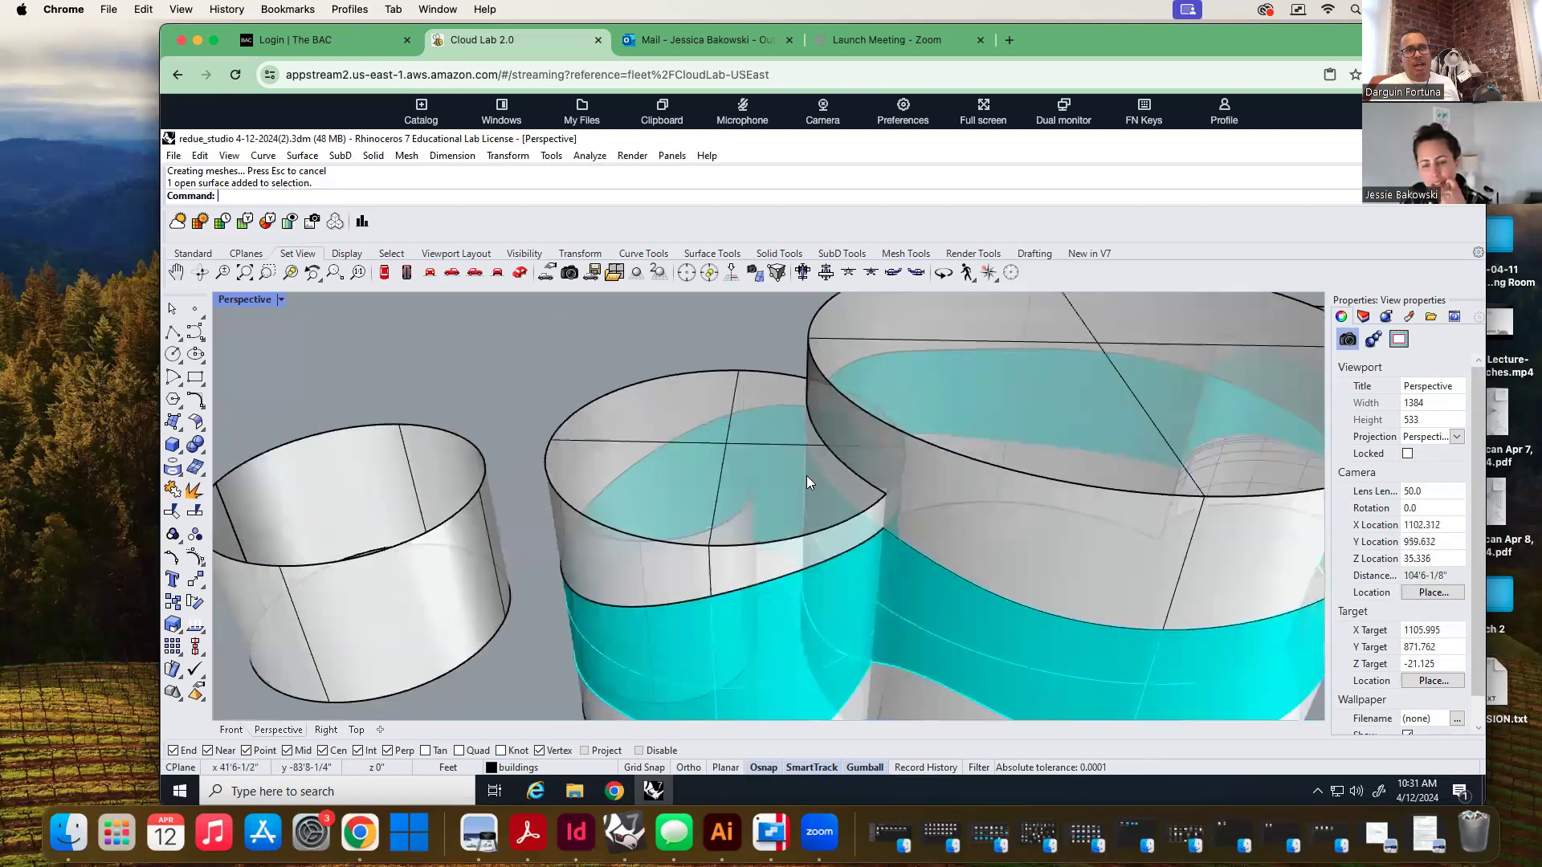
Save the building model in its current file
{"action": "scroll", "coordinate": [779, 497], "scroll_direction": "down", "scroll_amount": 5}
{"action": "scroll", "coordinate": [699, 530], "scroll_direction": "down", "scroll_amount": 2}
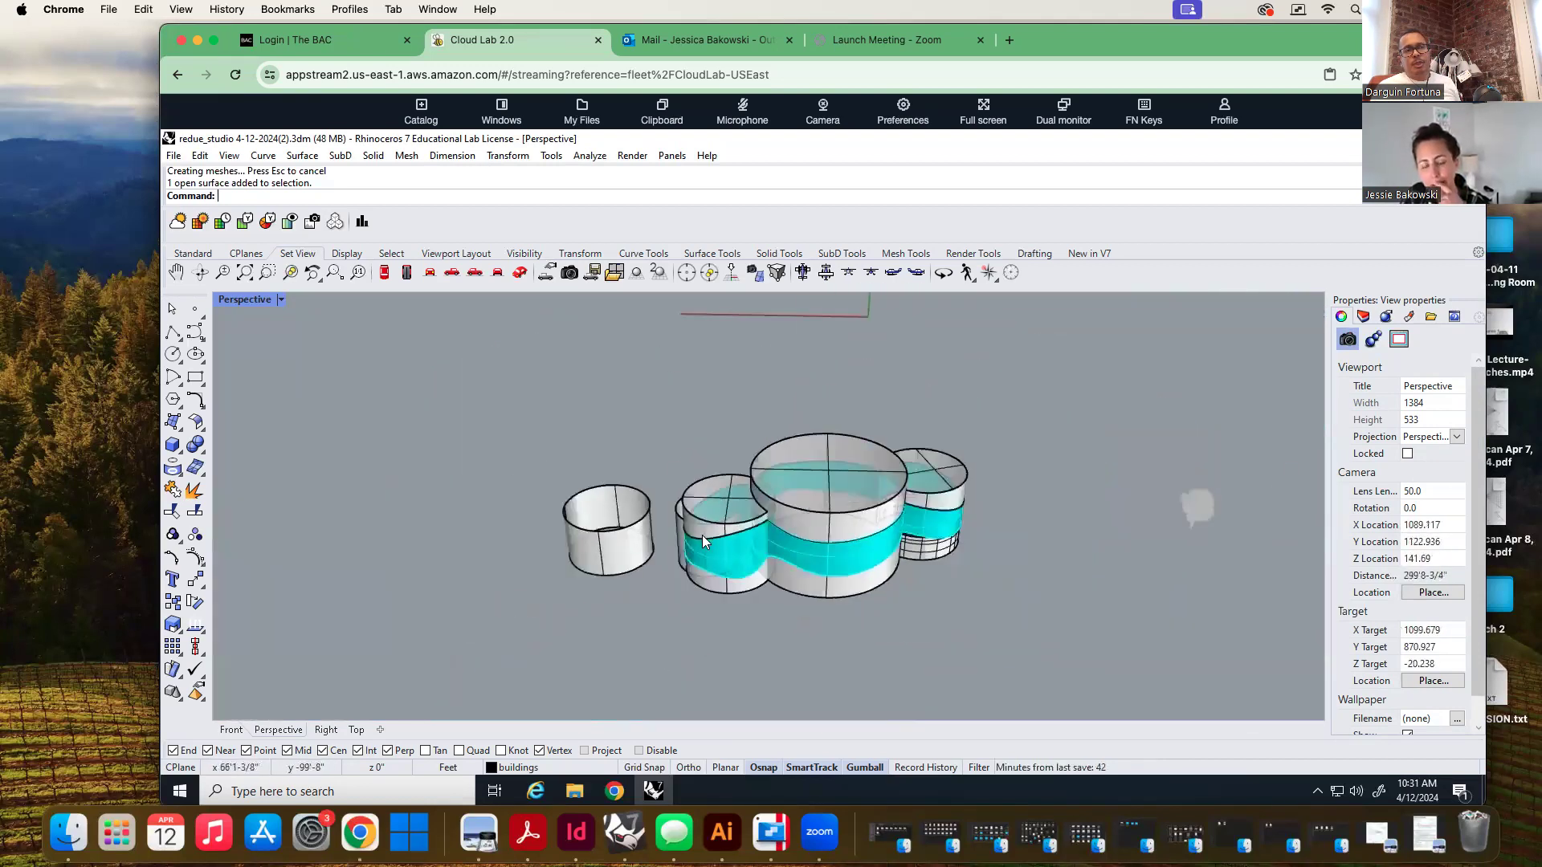
{"action": "right_click_drag", "start_coordinate": [936, 602], "coordinate": [606, 551]}
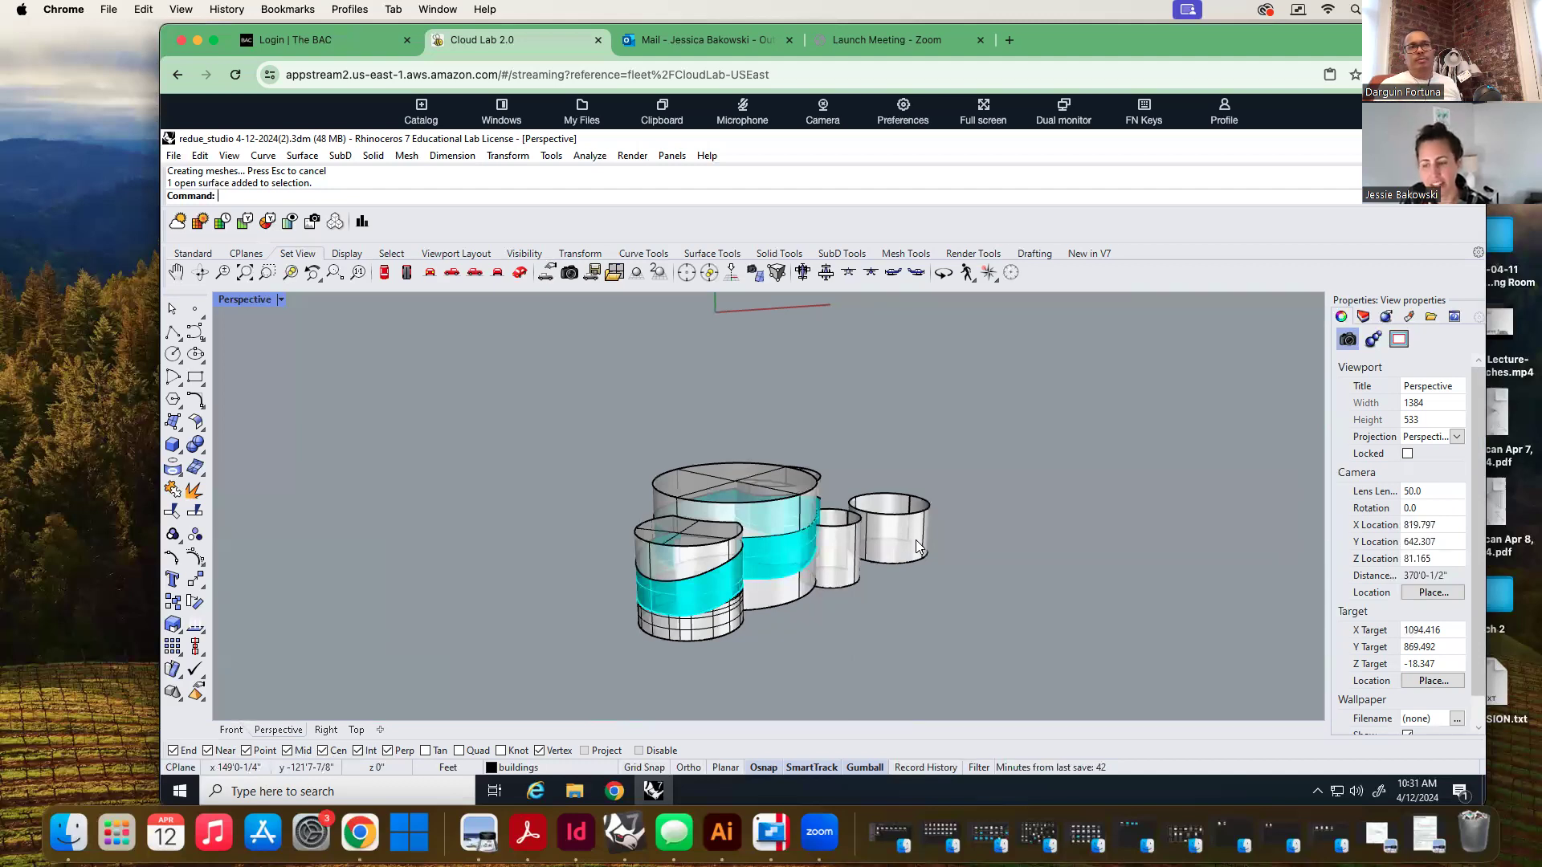
{"action": "right_click_drag", "start_coordinate": [921, 533], "coordinate": [908, 433]}
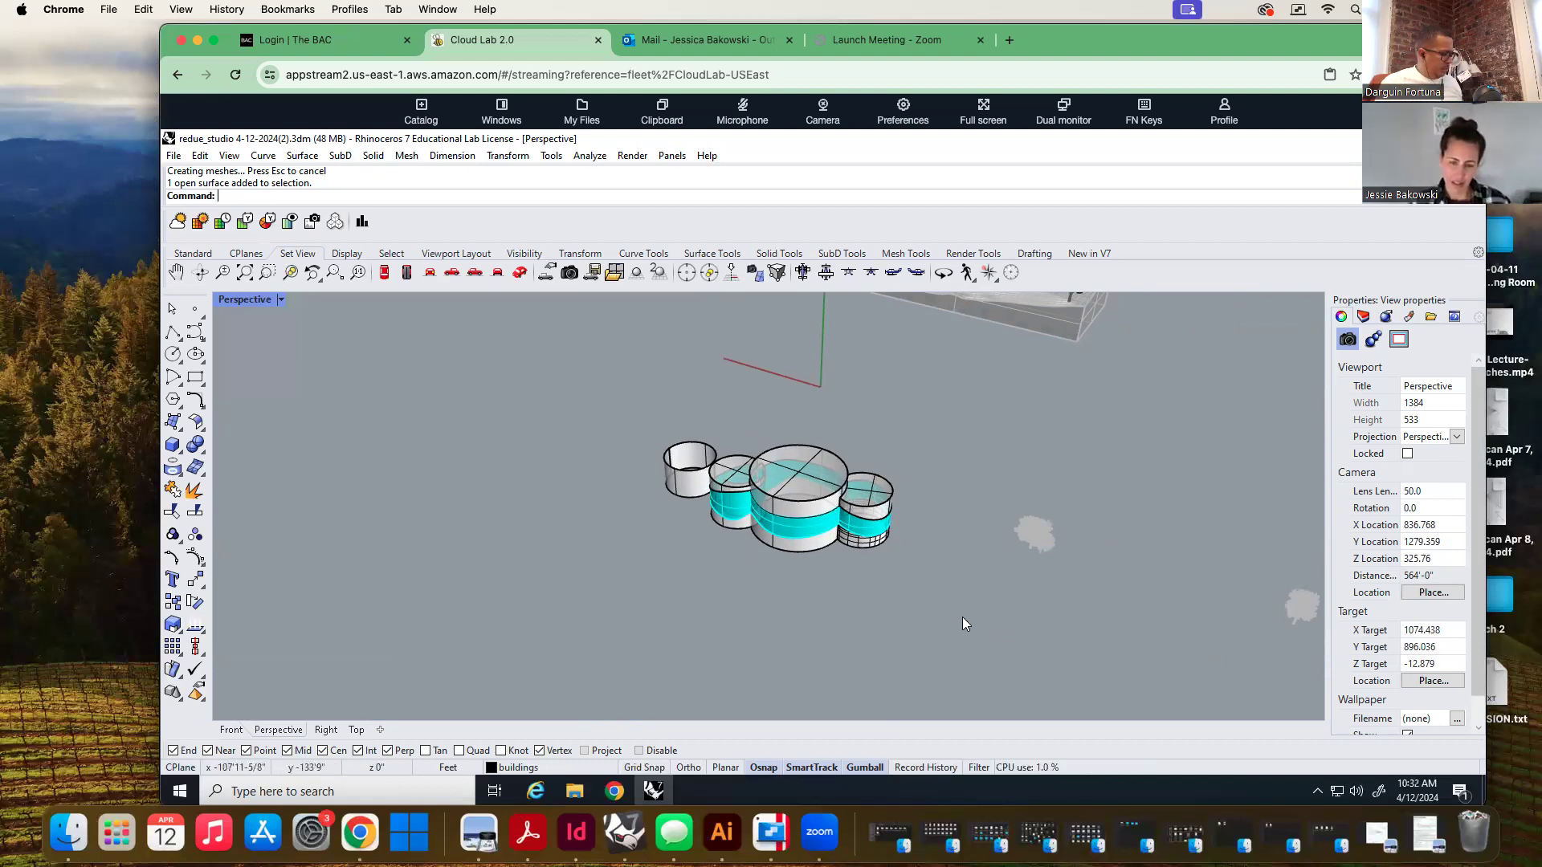
{"action": "key", "text": "ctrl+s"}
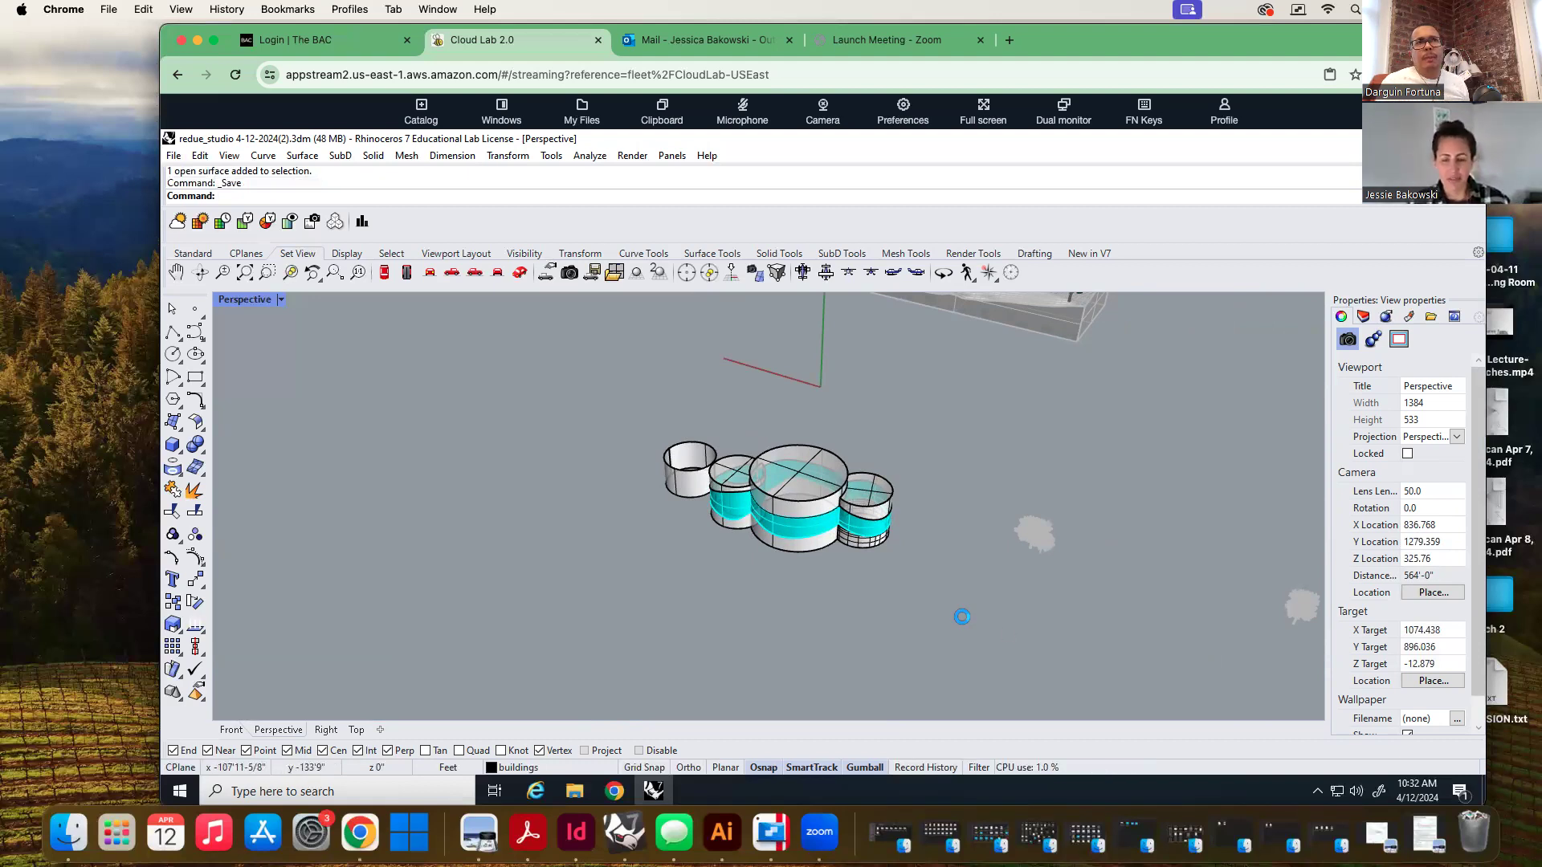